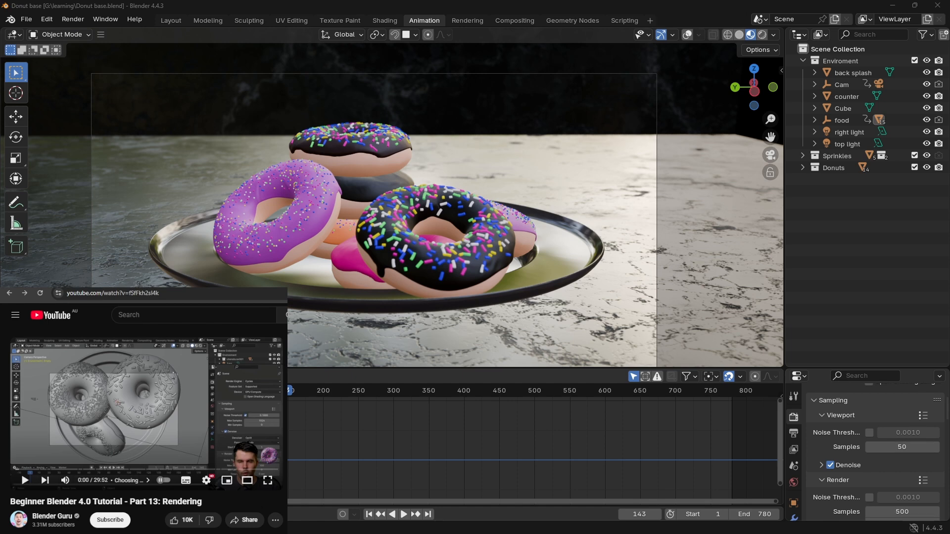
Step: Switch to the text document in Notepad and replace its whole text with "Finally finished the render"
{"action": "left_click_drag", "start_coordinate": [169, 173], "coordinate": [0, 118]}
{"action": "key", "text": "alt+Tab"}
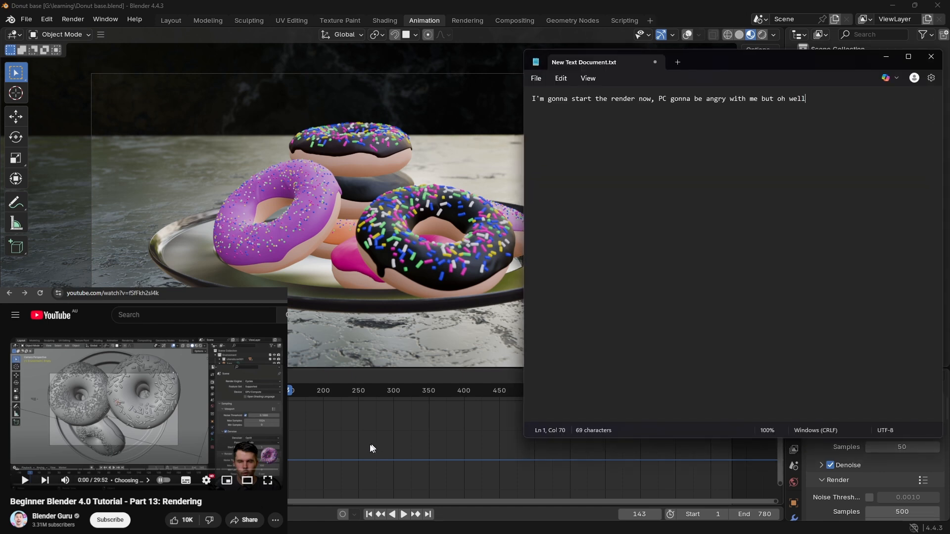
{"action": "key", "text": "alt"}
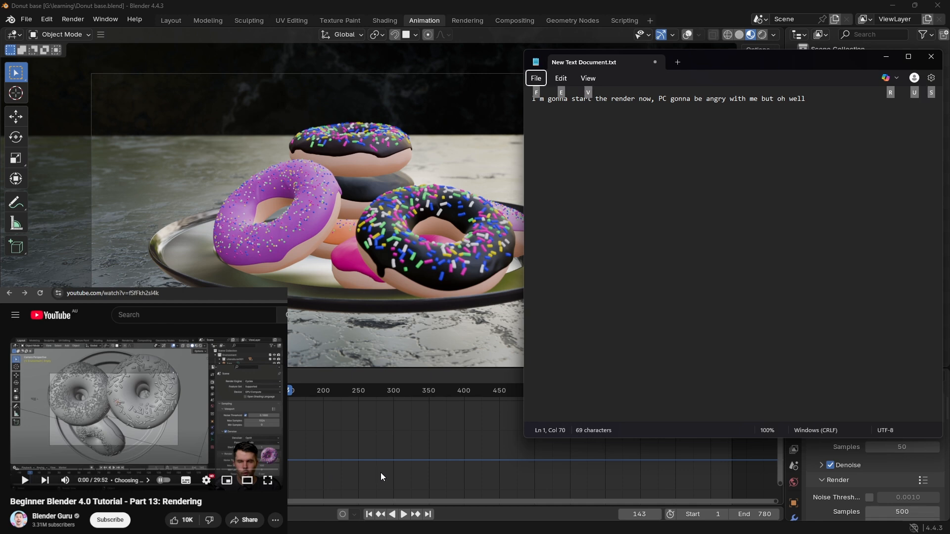
{"action": "left_click", "coordinate": [642, 236]}
{"action": "key", "text": "ctrl+a"}
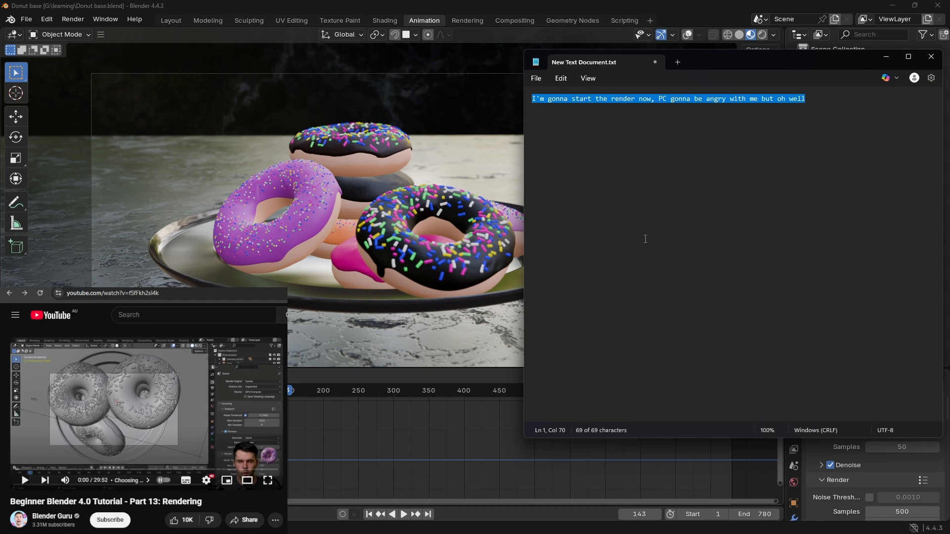
{"action": "type", "text": "F"}
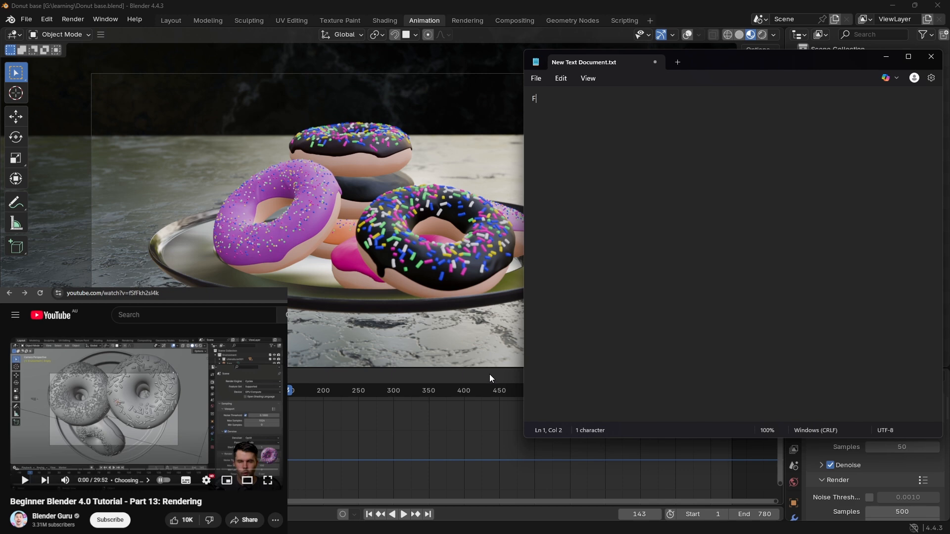
{"action": "type", "text": "inally finished the ren"}
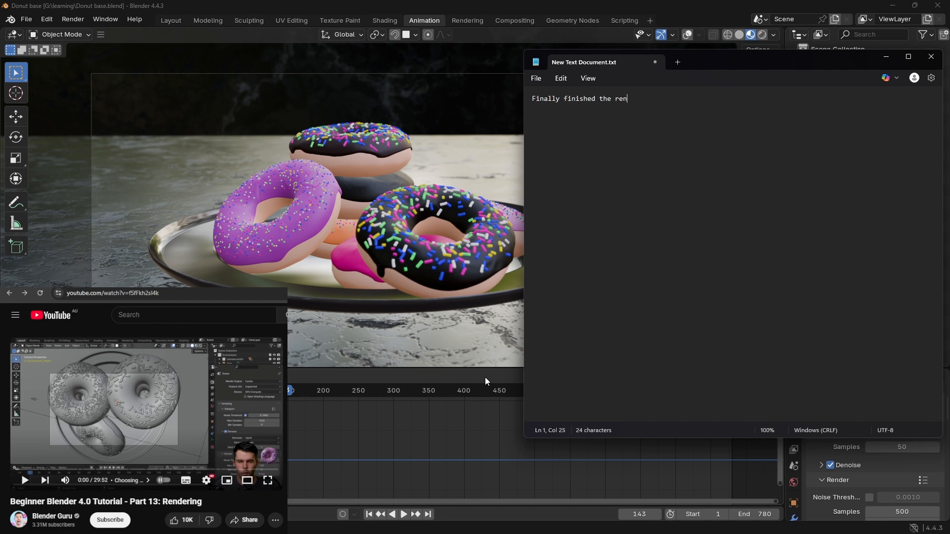
{"action": "type", "text": "der of eacjh frame, it restared 3 time"}
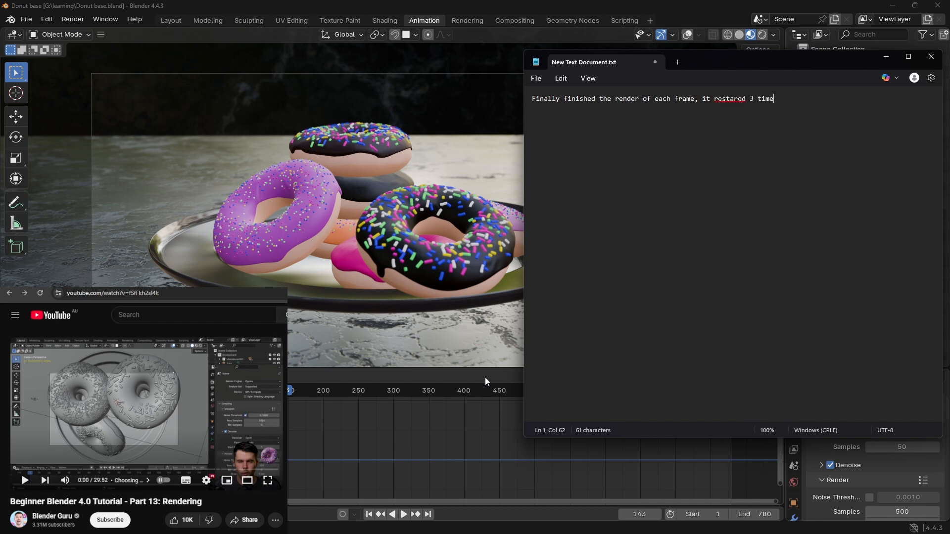
Step: Continue the note's sentence with "of each frame, it restared 3 times due to windows updates"
{"action": "type", "text": "s due to windows updates"}
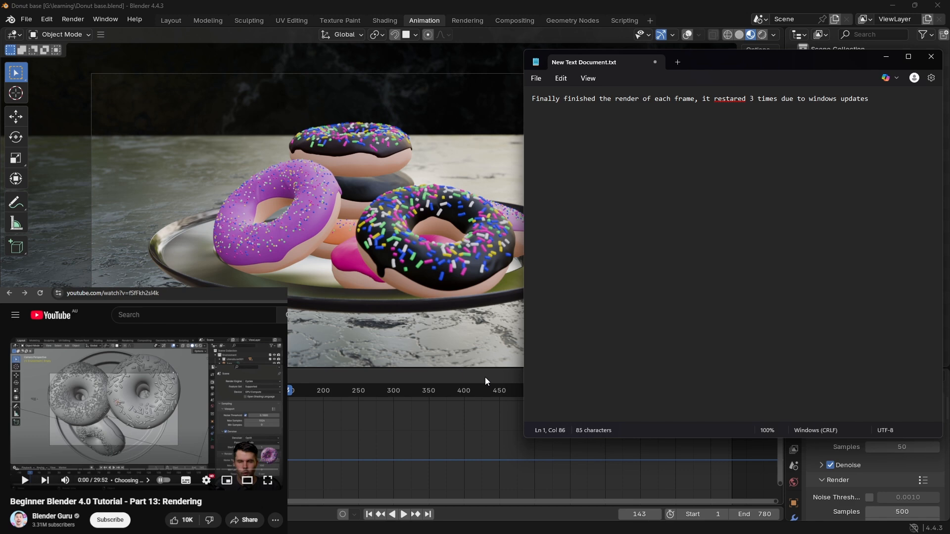
Step: Correct the misspelled word "restared" to "restarted" using the spelling suggestions
{"action": "right_click", "coordinate": [740, 103]}
{"action": "mouse_move", "coordinate": [773, 115]}
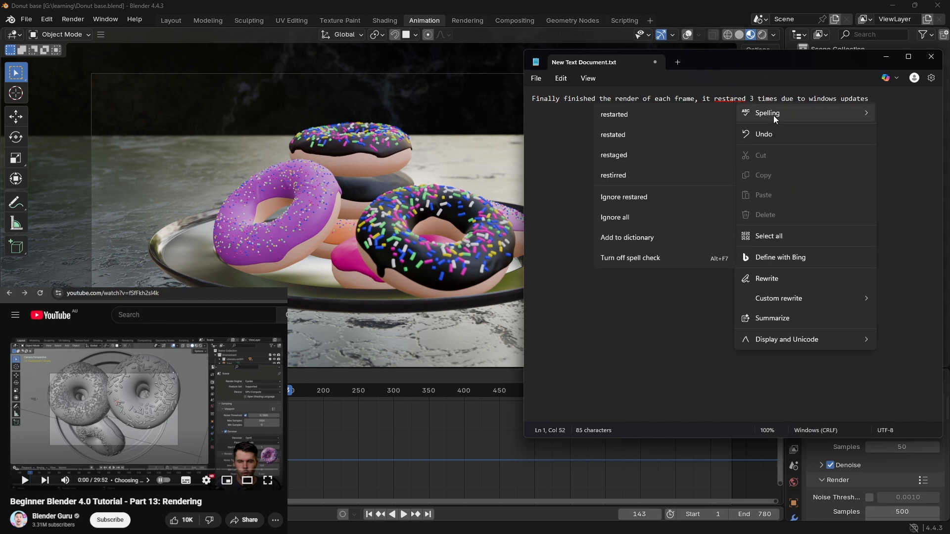
{"action": "left_click", "coordinate": [667, 139]}
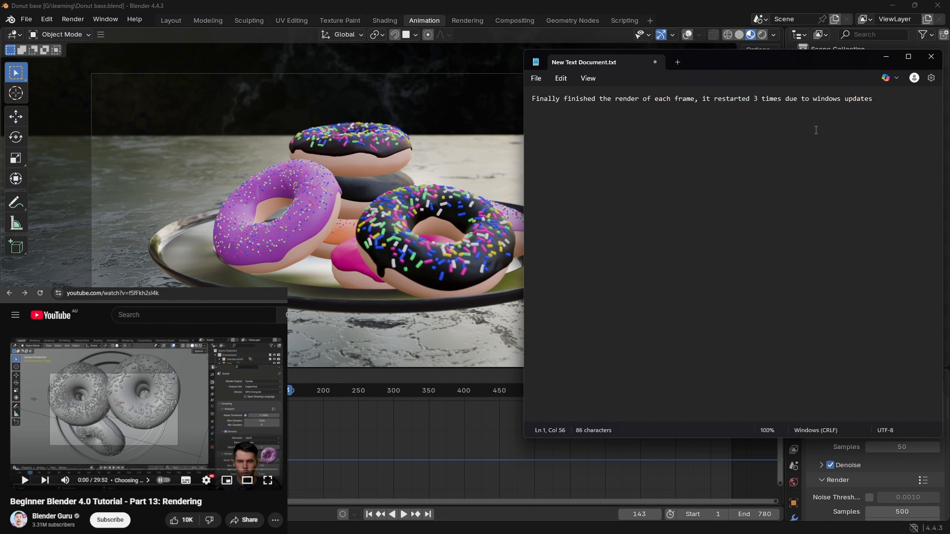
Step: Enlarge the note's text display to 500% and leave the text deselected
{"action": "key", "text": "ctrl+a"}
{"action": "scroll", "coordinate": [765, 204], "scroll_direction": "up", "scroll_amount": 1, "text": "ctrl"}
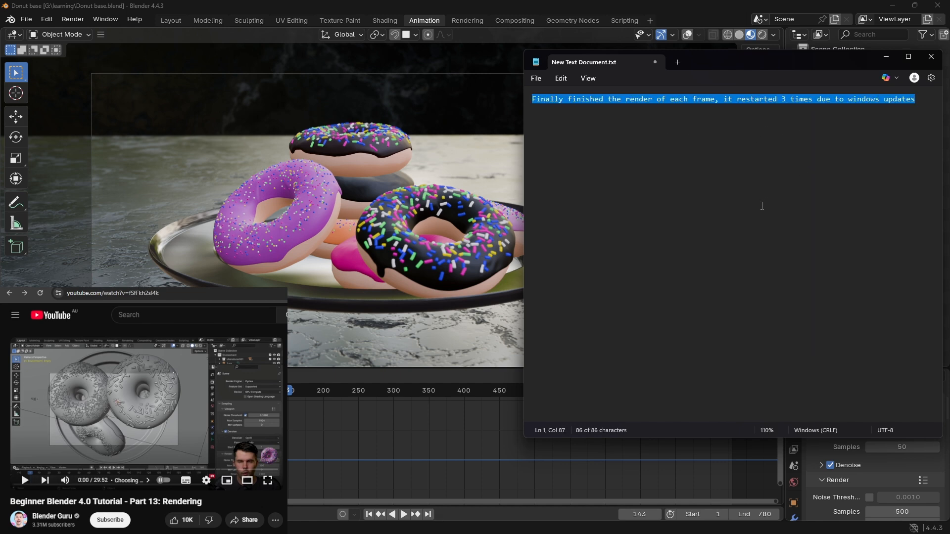
{"action": "scroll", "coordinate": [762, 206], "scroll_direction": "up", "scroll_amount": 20, "text": "ctrl"}
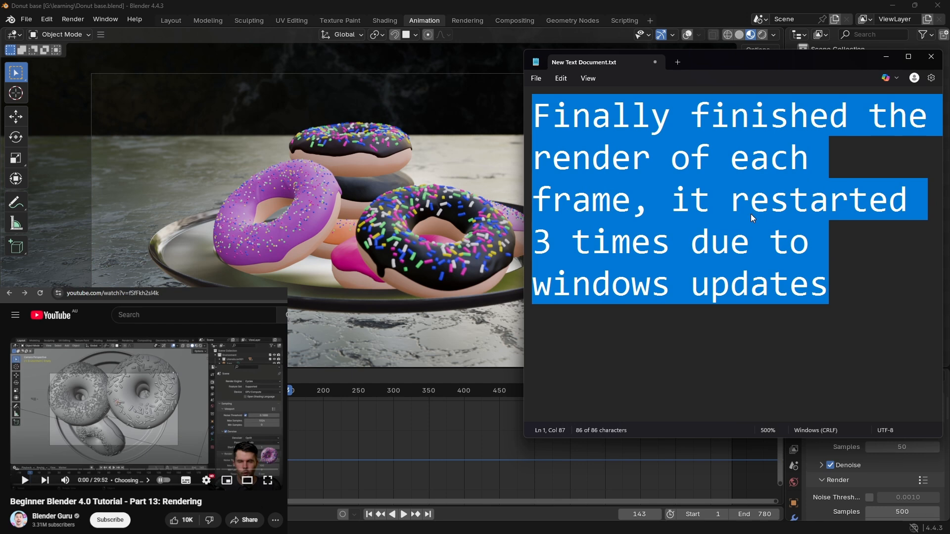
{"action": "left_click", "coordinate": [622, 354]}
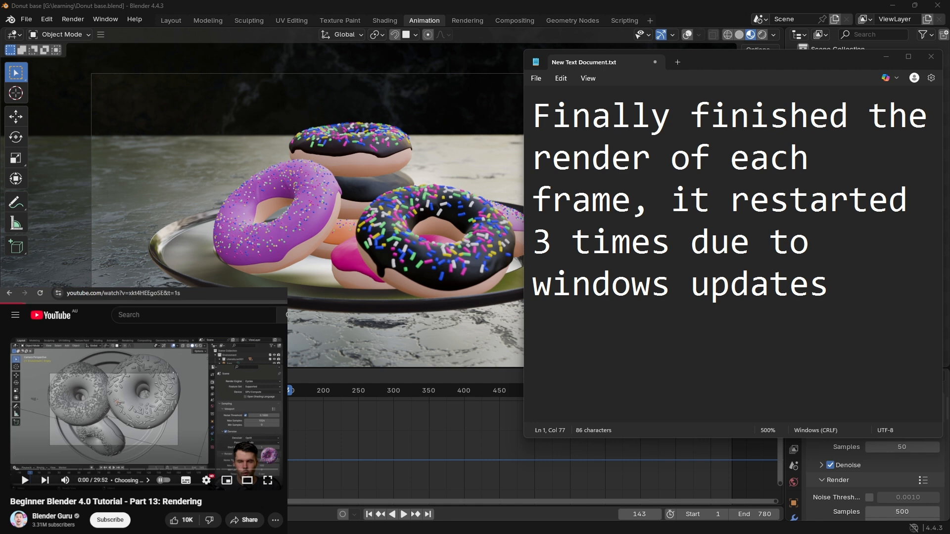
Step: Play the YouTube video "Beginner Blender 4.0 Tutorial - Part 14: Finale!" and return to Blender
{"action": "left_click", "coordinate": [60, 427]}
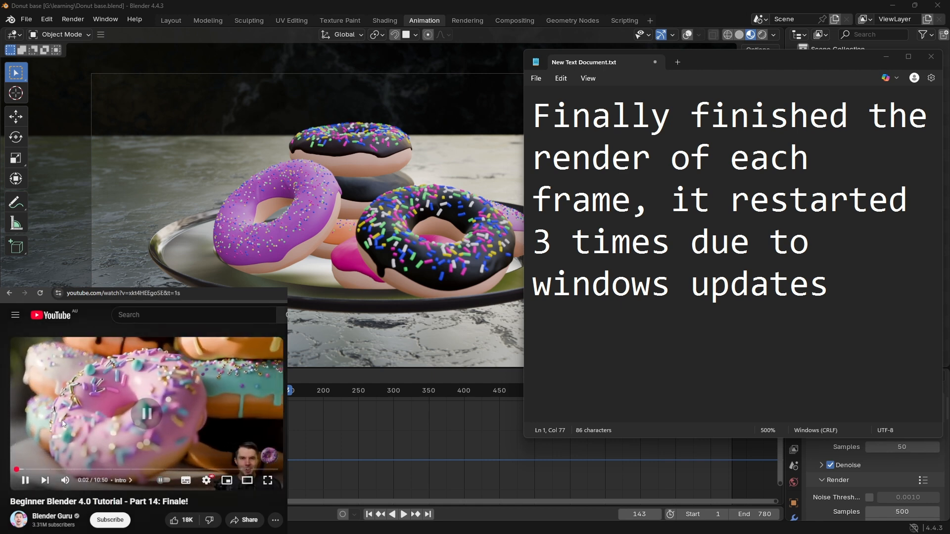
{"action": "left_click", "coordinate": [110, 295]}
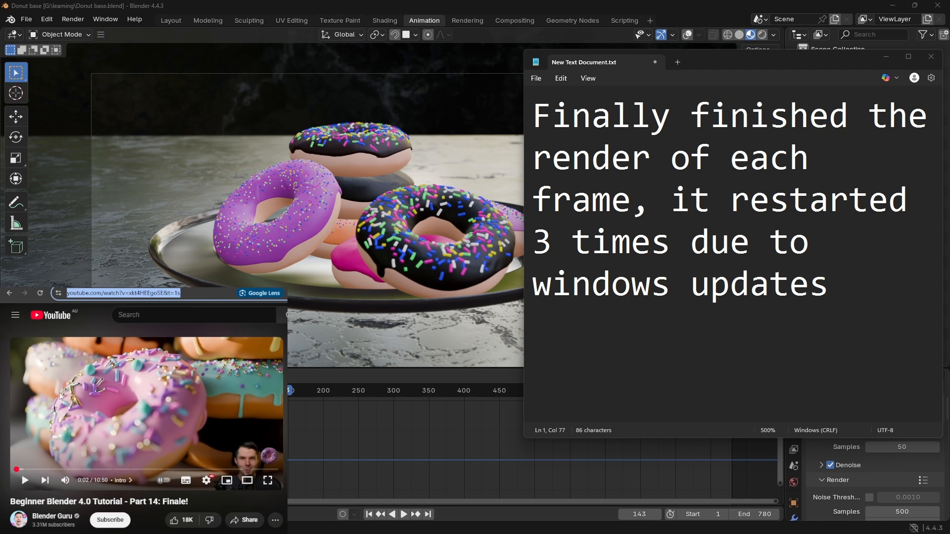
{"action": "left_click", "coordinate": [157, 398]}
{"action": "left_click", "coordinate": [326, 272]}
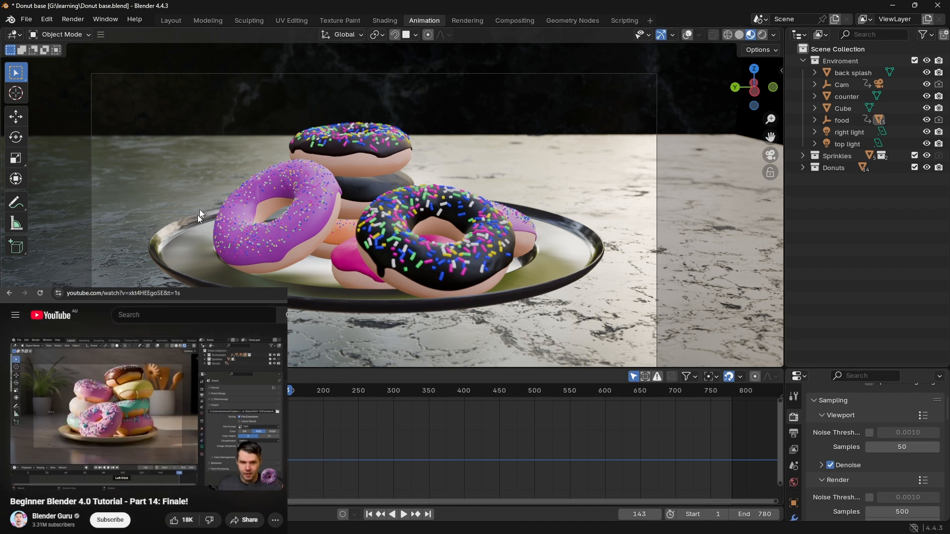
Step: Display the donut scene in solid viewport shading
{"action": "middle_click_drag", "start_coordinate": [355, 181], "coordinate": [380, 205]}
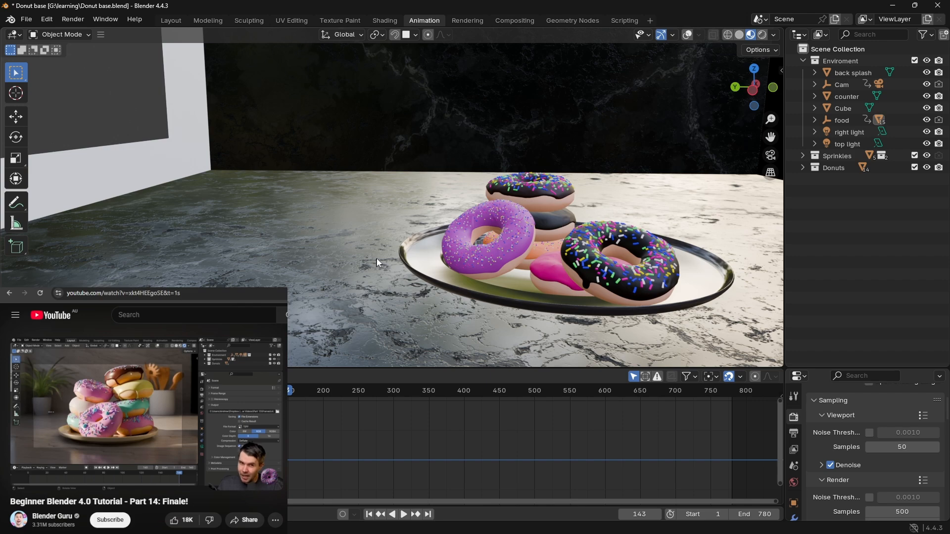
{"action": "middle_click_drag", "start_coordinate": [486, 212], "coordinate": [381, 248]}
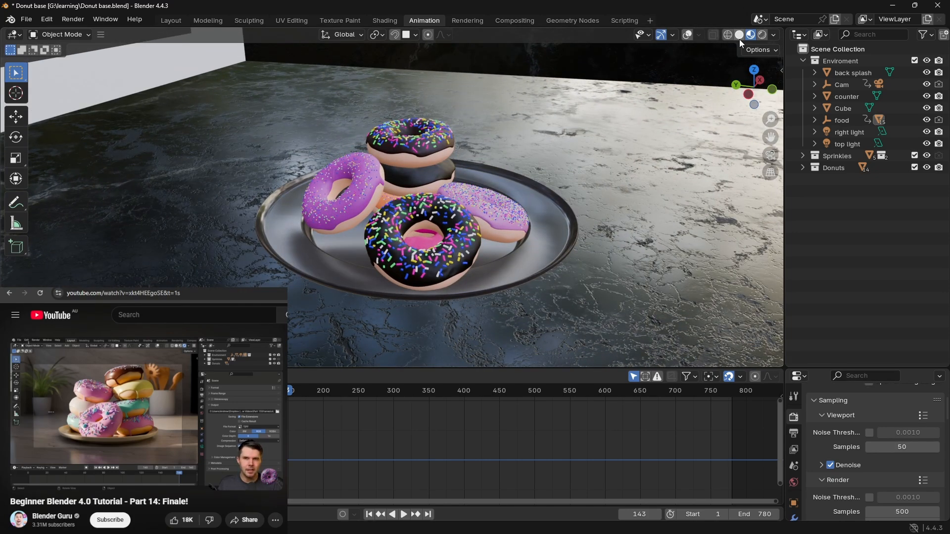
{"action": "left_click", "coordinate": [739, 35]}
{"action": "mouse_move", "coordinate": [586, 126]}
{"action": "middle_mouse_down"}
{"action": "mouse_move", "coordinate": [482, 147]}
{"action": "mouse_move", "coordinate": [545, 141]}
{"action": "mouse_move", "coordinate": [526, 163]}
{"action": "mouse_move", "coordinate": [508, 161]}
{"action": "middle_mouse_up"}
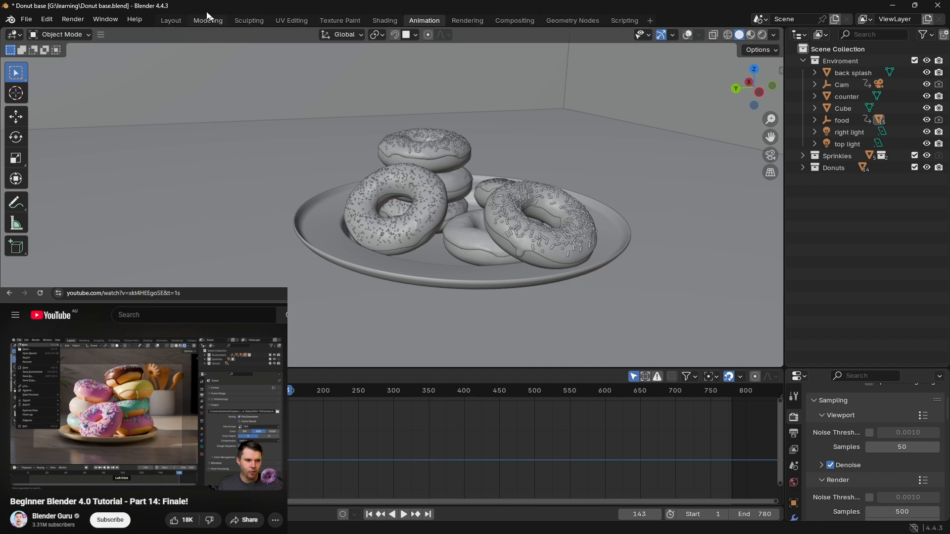
Step: Create a new Video Editing project, saving the changes to Donut base.blend
{"action": "left_click", "coordinate": [31, 19]}
{"action": "mouse_move", "coordinate": [38, 34]}
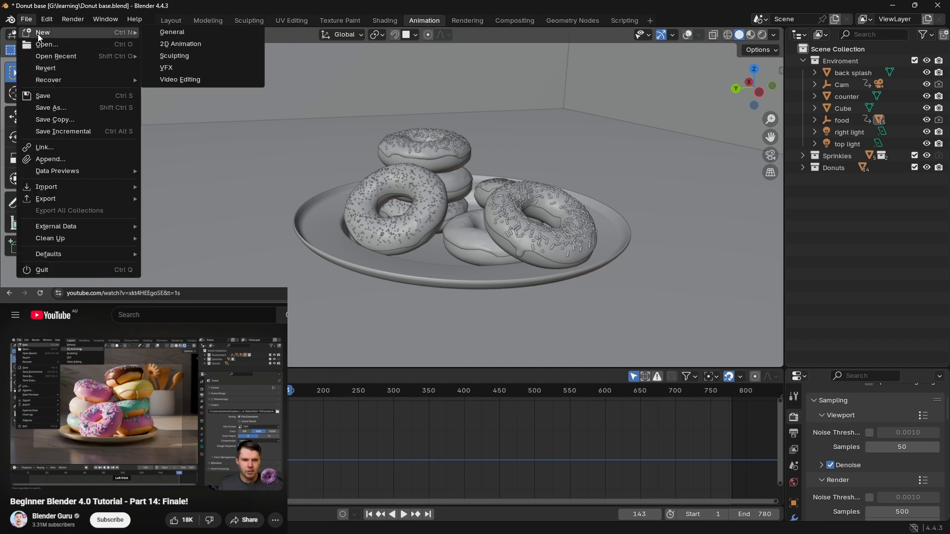
{"action": "left_click", "coordinate": [187, 82]}
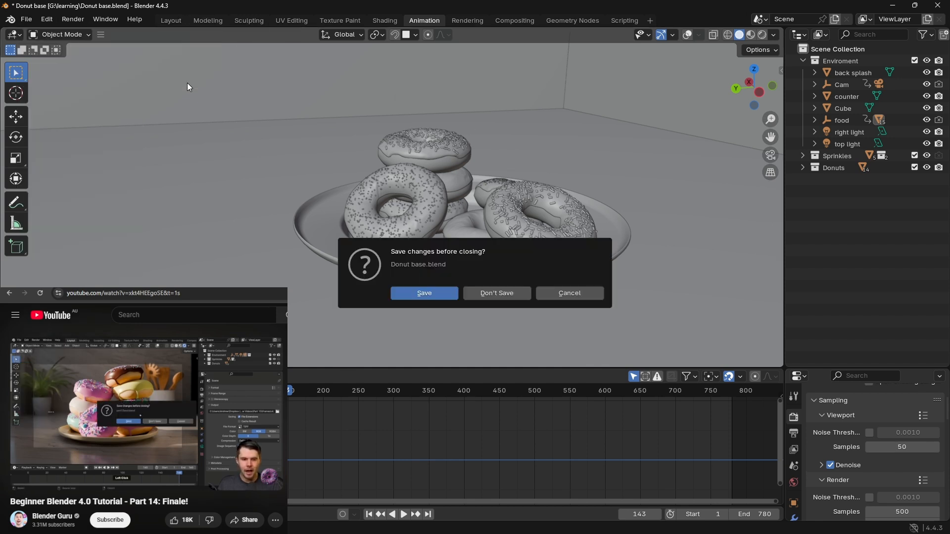
{"action": "left_click", "coordinate": [434, 295]}
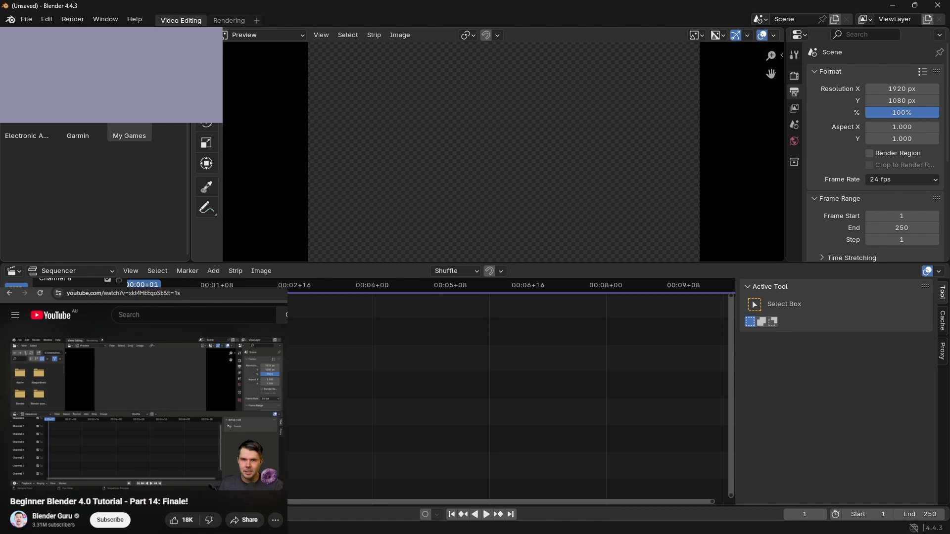
Step: Remove the file browser area from the video editing workspace by extending the preview area over it
{"action": "scroll", "coordinate": [129, 136], "scroll_direction": "up", "scroll_amount": 5}
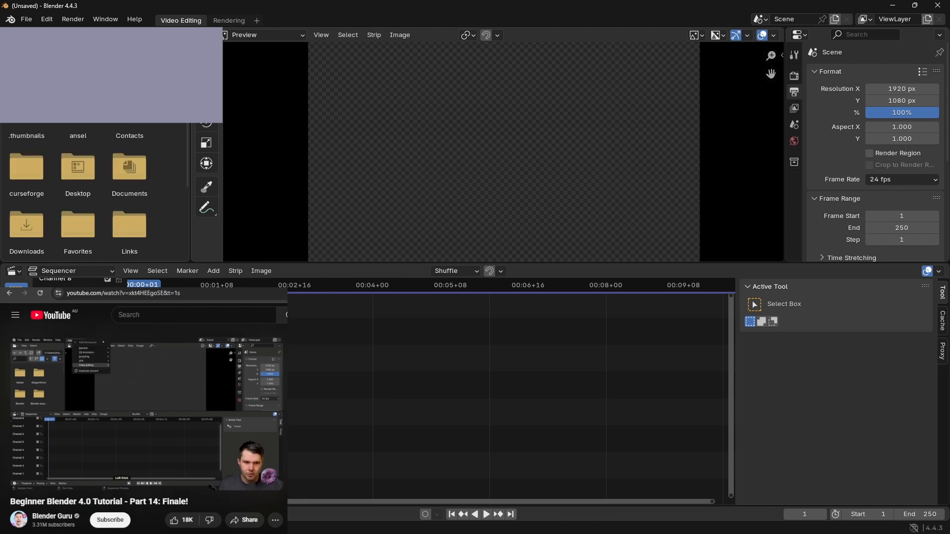
{"action": "key", "text": "alt+Up"}
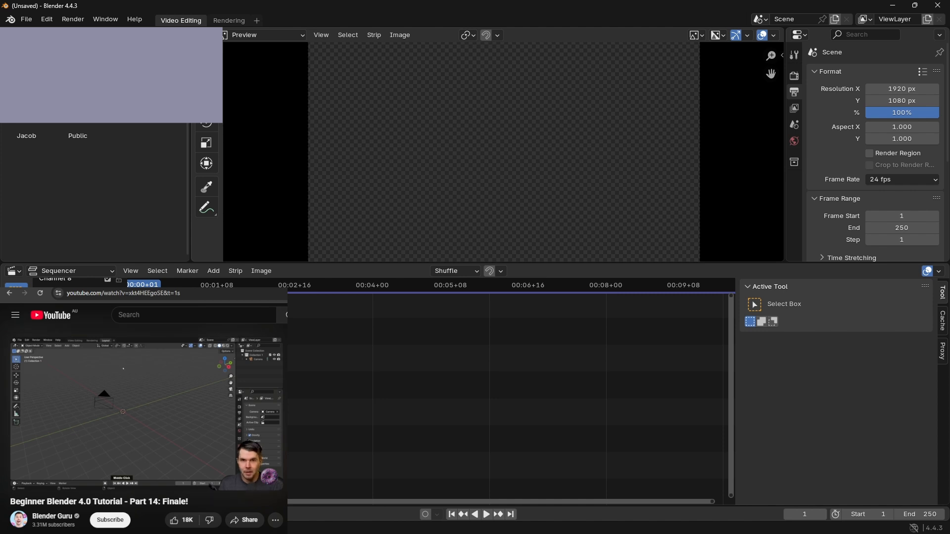
{"action": "right_click", "coordinate": [190, 85]}
{"action": "left_click", "coordinate": [184, 125]}
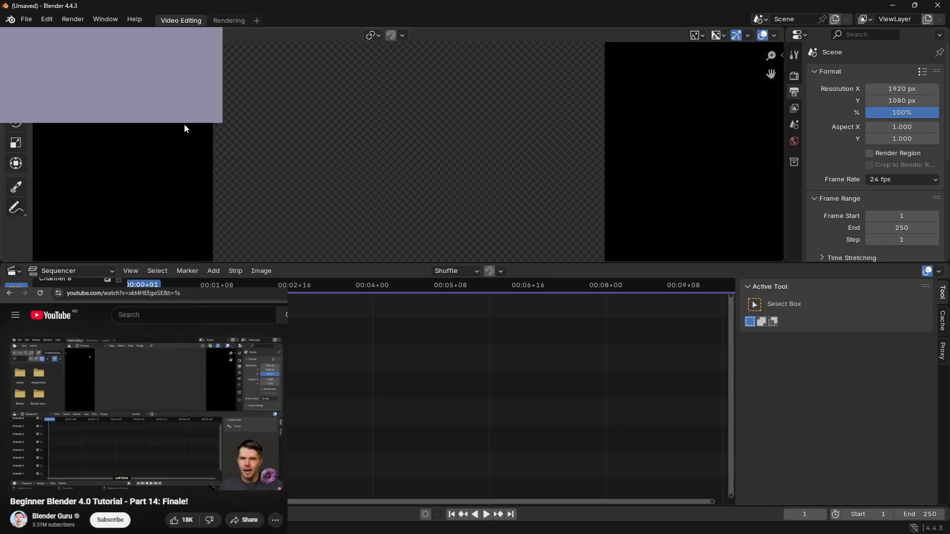
{"action": "left_click", "coordinate": [184, 124]}
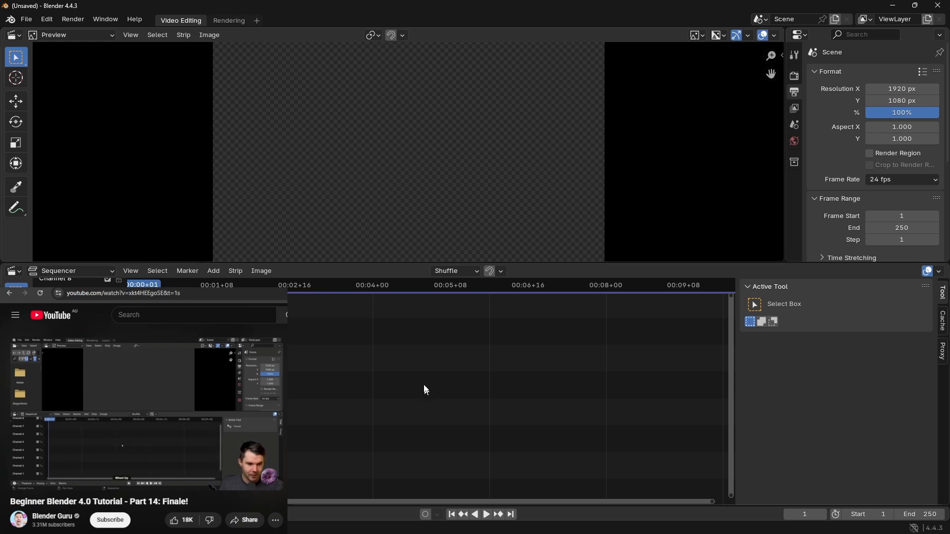
Step: Set the end frame of the video project to 780
{"action": "scroll", "coordinate": [429, 362], "scroll_direction": "down", "scroll_amount": 4}
{"action": "key", "text": "Home"}
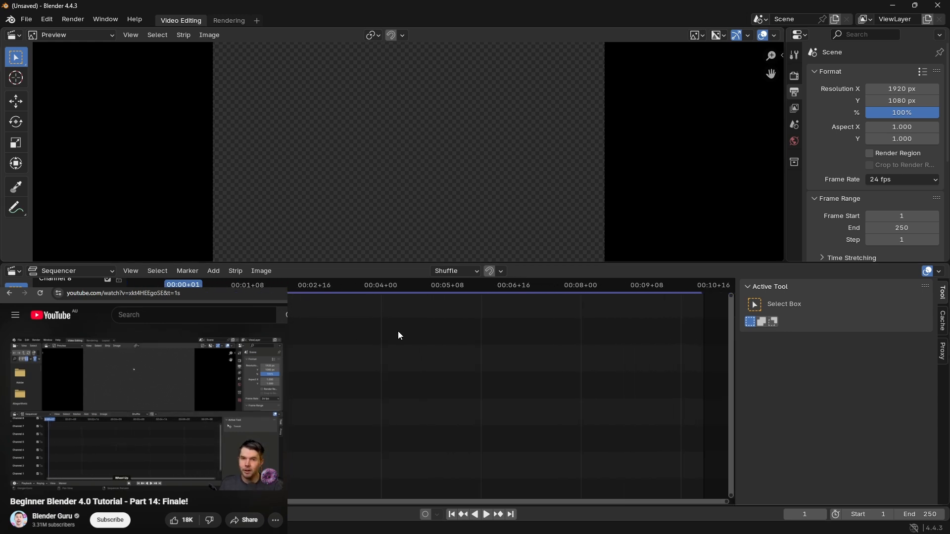
{"action": "left_click", "coordinate": [930, 513]}
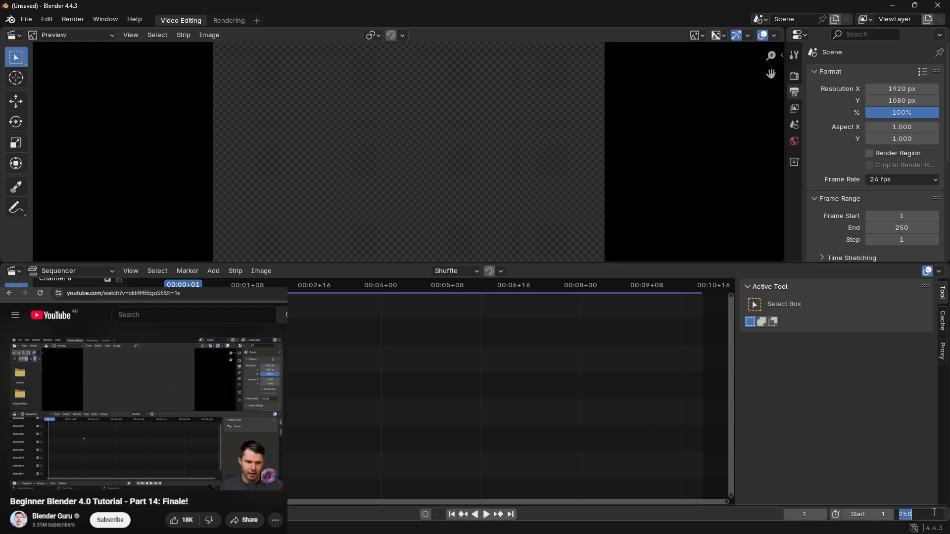
{"action": "type", "text": "780"}
{"action": "key", "text": "Return"}
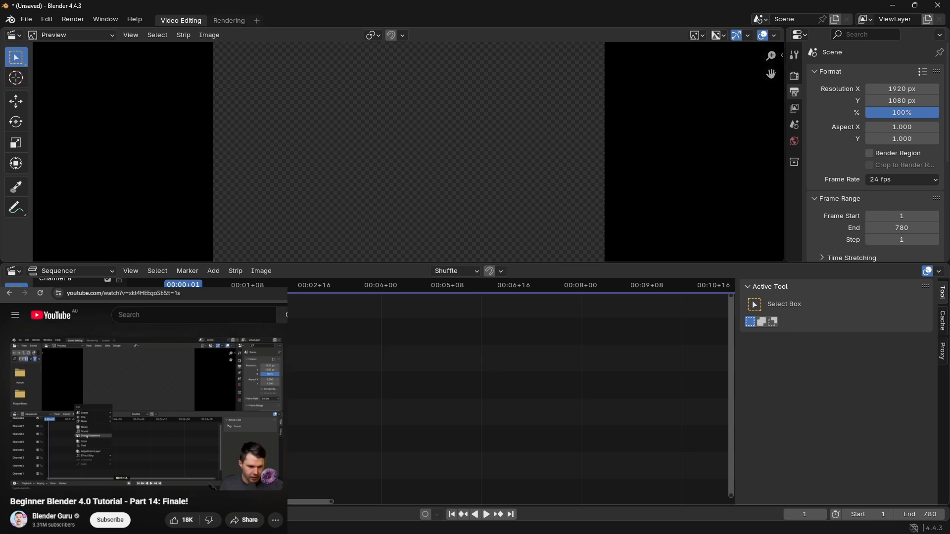
Step: Add an image sequence strip to the sequencer using all the .tif frames from G:\learning\video render\good
{"action": "key", "text": "shift+a"}
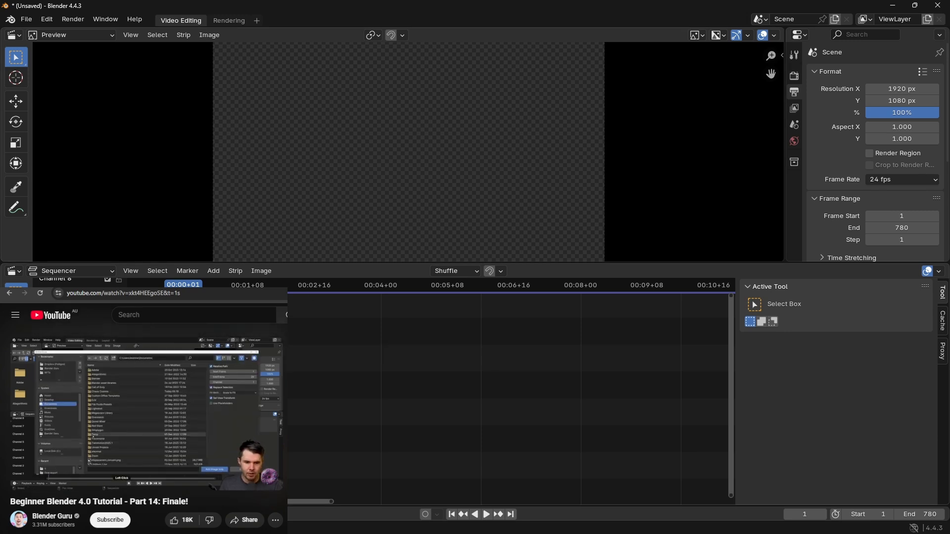
{"action": "left_click", "coordinate": [240, 418]}
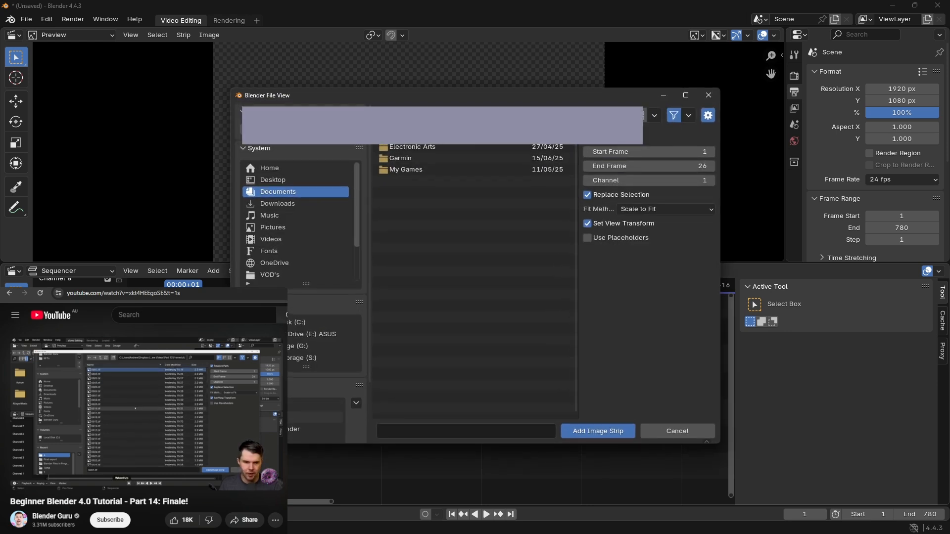
{"action": "scroll", "coordinate": [297, 222], "scroll_direction": "down", "scroll_amount": 1}
{"action": "left_click", "coordinate": [277, 275]}
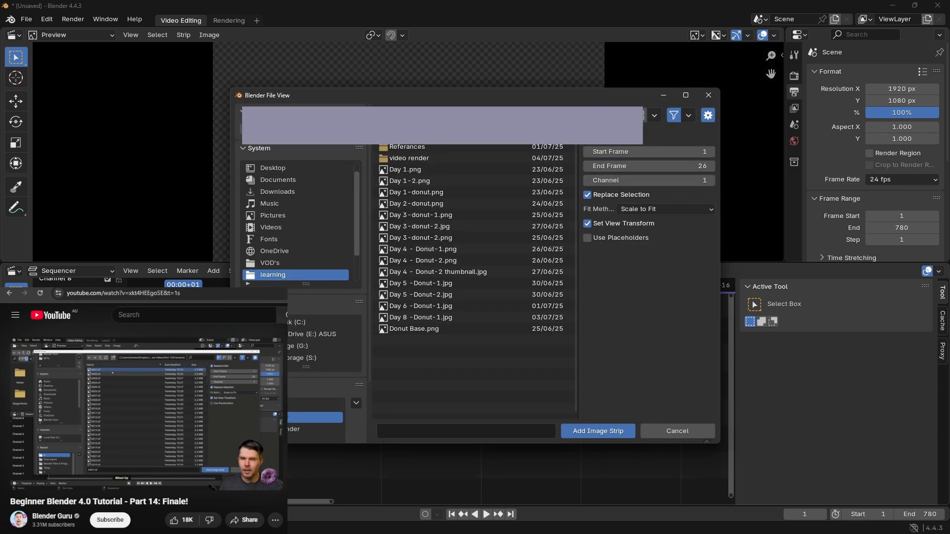
{"action": "double_click", "coordinate": [437, 157]}
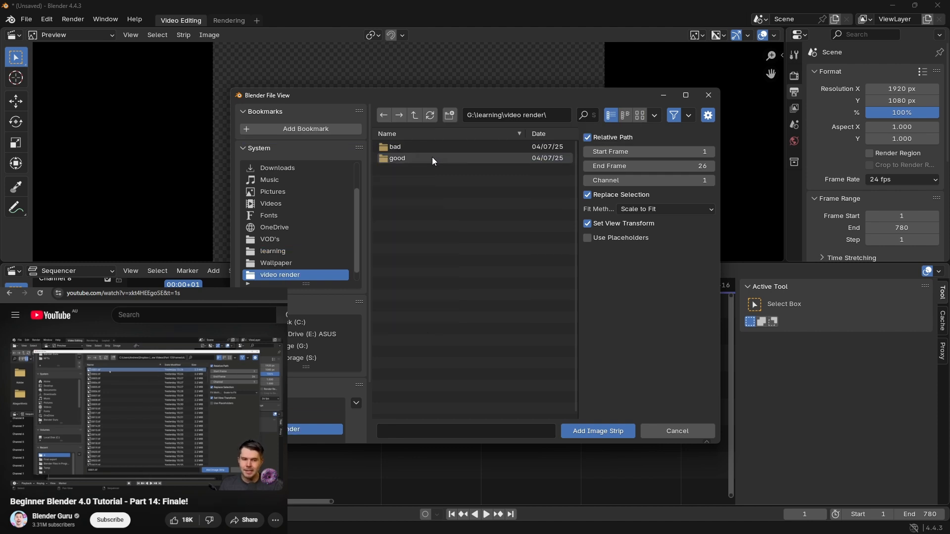
{"action": "left_click", "coordinate": [432, 156]}
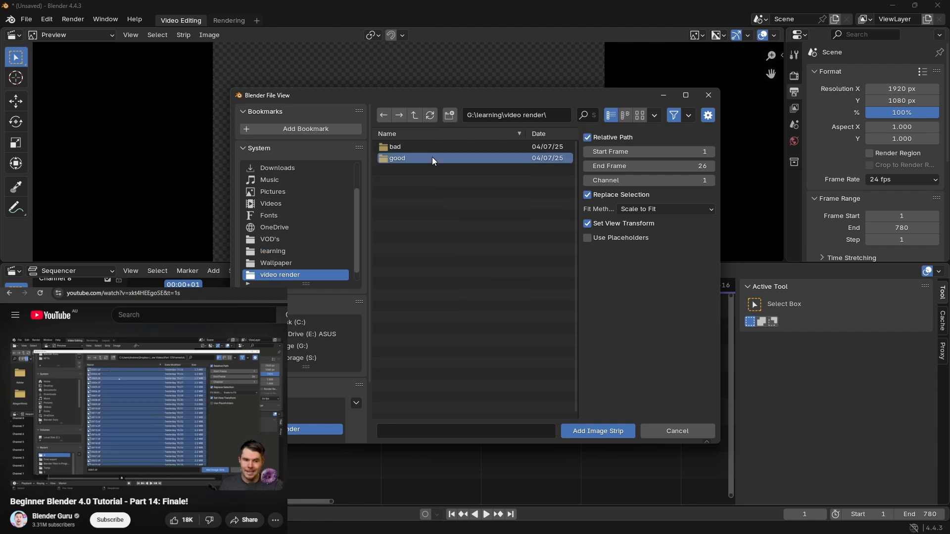
{"action": "double_click", "coordinate": [432, 157]}
{"action": "key", "text": "a"}
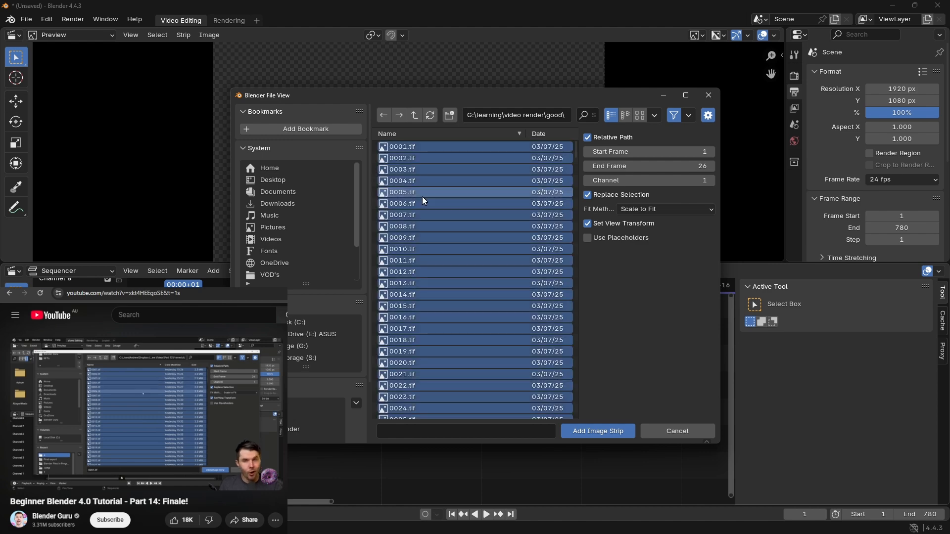
{"action": "left_click", "coordinate": [597, 432]}
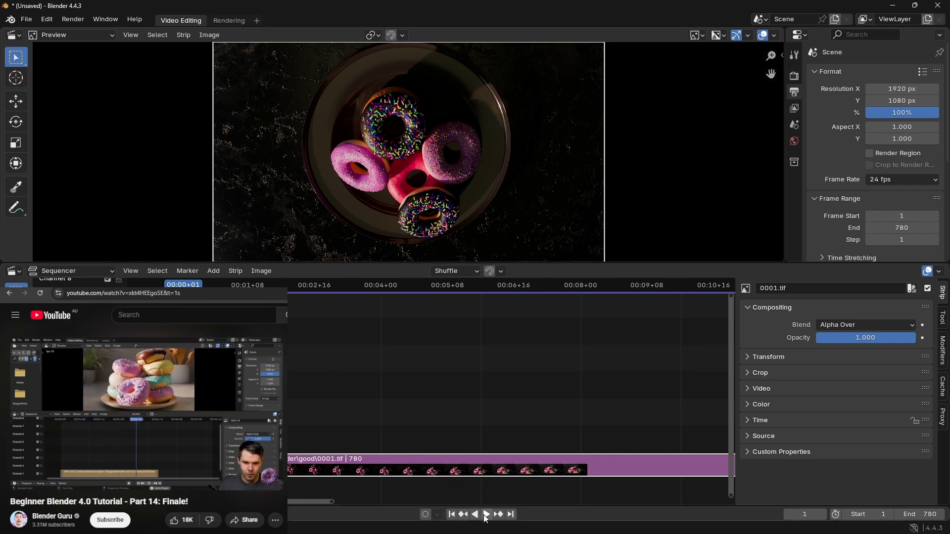
Step: Play back the image sequence briefly and set the project's frame rate to 30 fps
{"action": "left_click", "coordinate": [485, 515]}
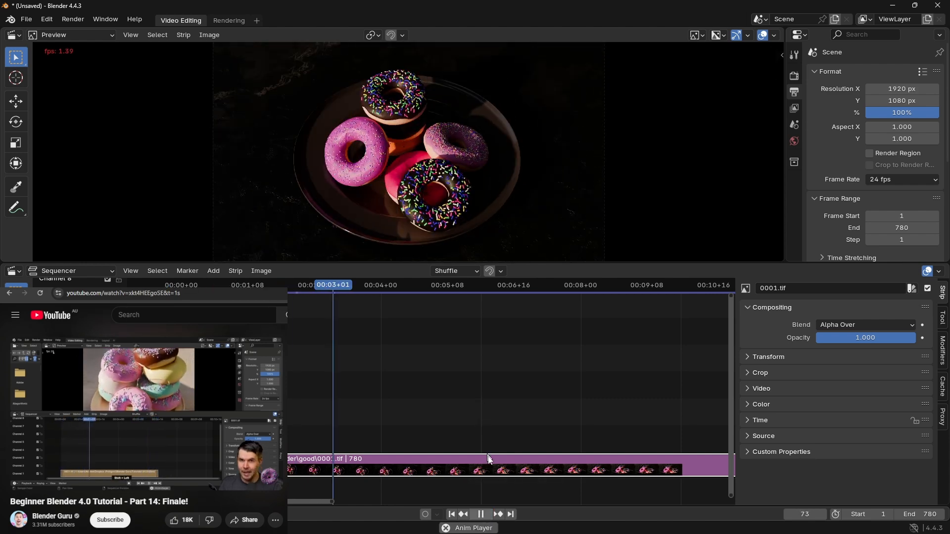
{"action": "left_click", "coordinate": [481, 515]}
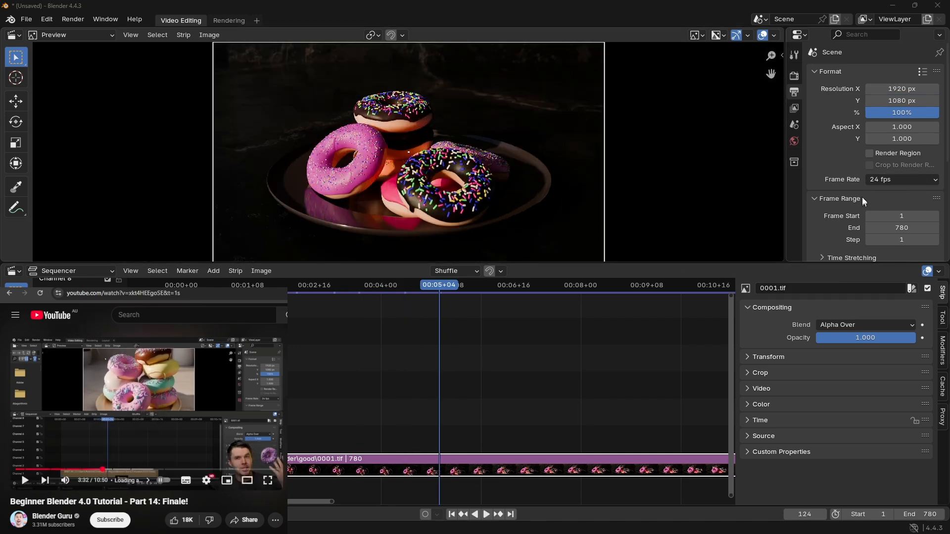
{"action": "left_click", "coordinate": [881, 179]}
{"action": "left_click", "coordinate": [895, 242]}
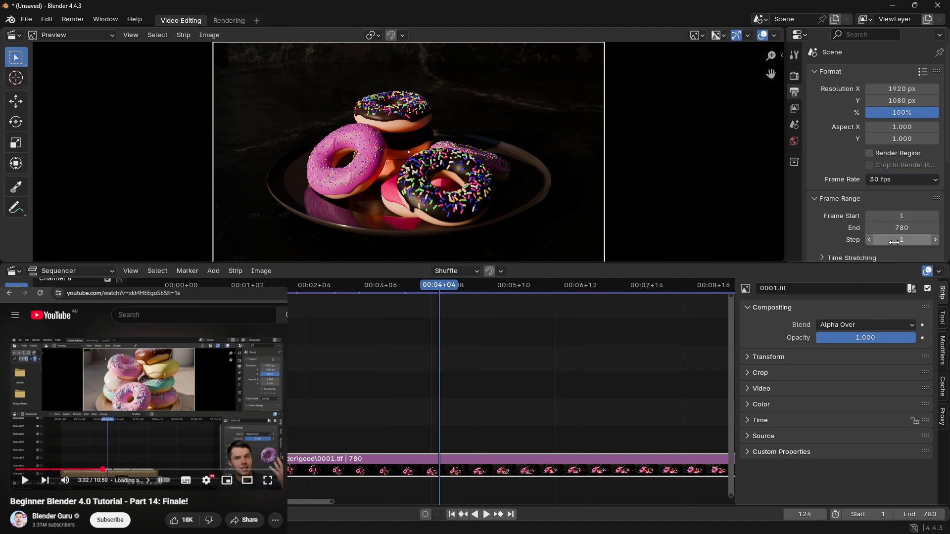
{"action": "scroll", "coordinate": [398, 366], "scroll_direction": "down", "scroll_amount": 7}
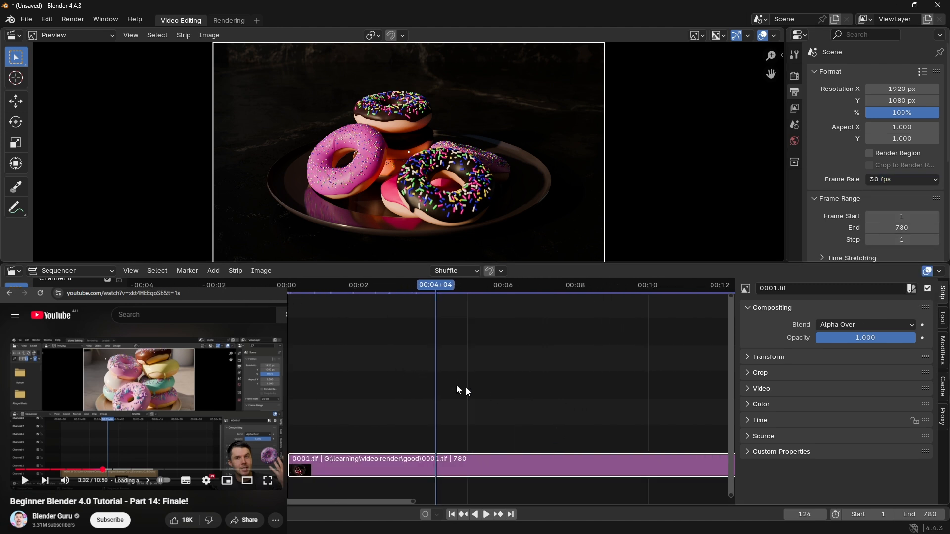
{"action": "middle_click_drag", "start_coordinate": [575, 381], "coordinate": [414, 355]}
{"action": "scroll", "coordinate": [418, 359], "scroll_direction": "down", "scroll_amount": 4}
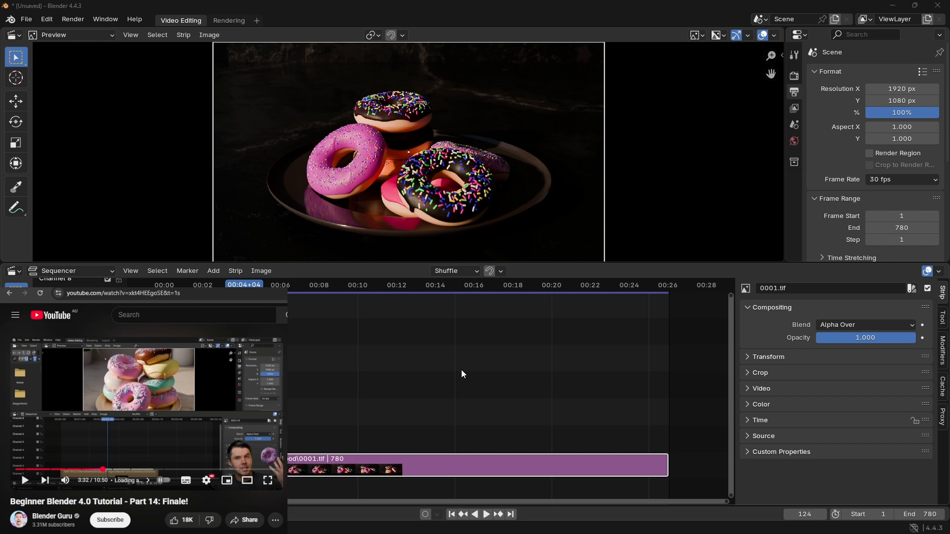
Step: Switch to Notepad and replace the existing note with "Its still reading the data from HDD..."
{"action": "key", "text": "alt+Tab"}
{"action": "key", "text": "ctrl+a"}
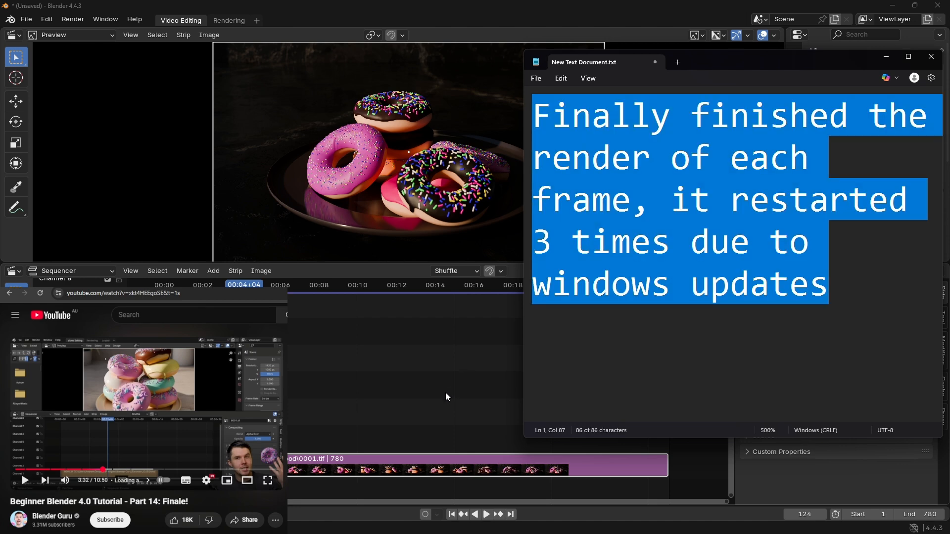
{"action": "type", "text": "Its st"}
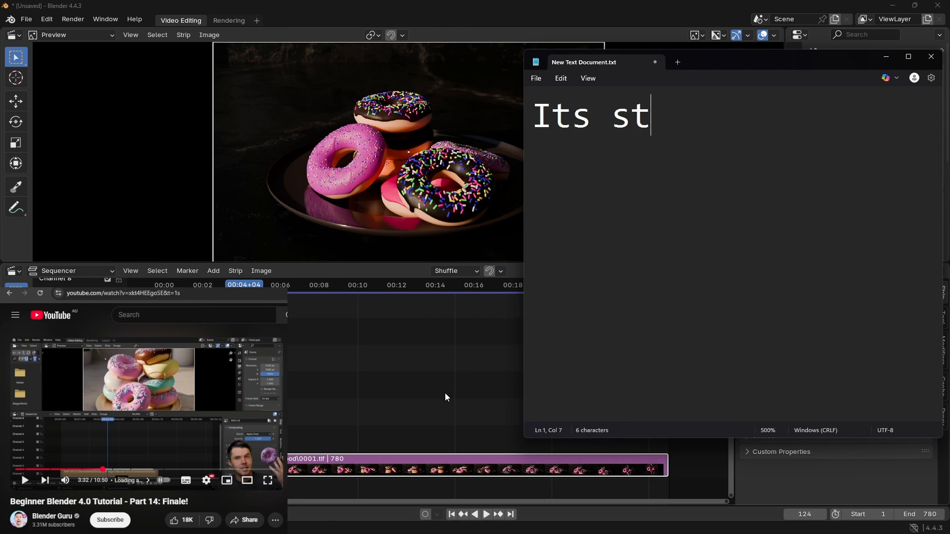
{"action": "type", "text": "ill read"}
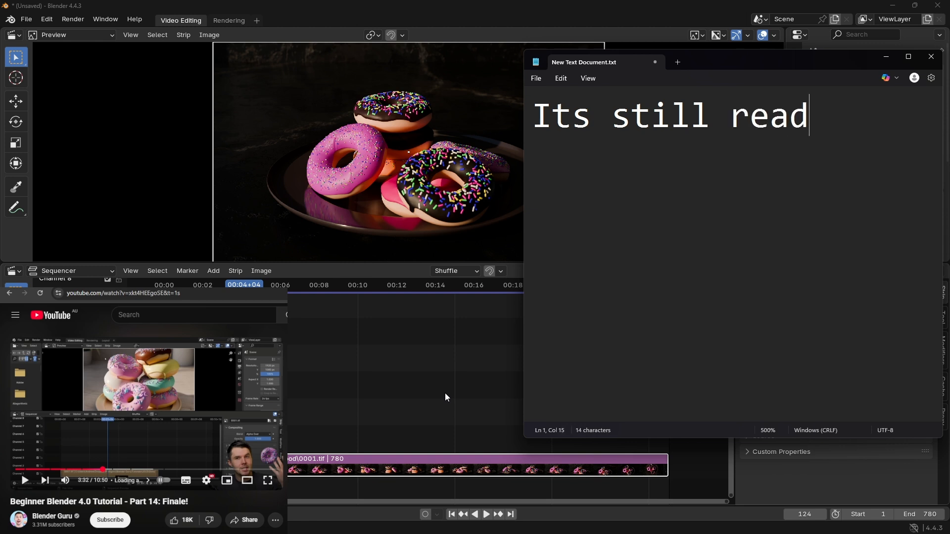
{"action": "type", "text": "ing the dat"}
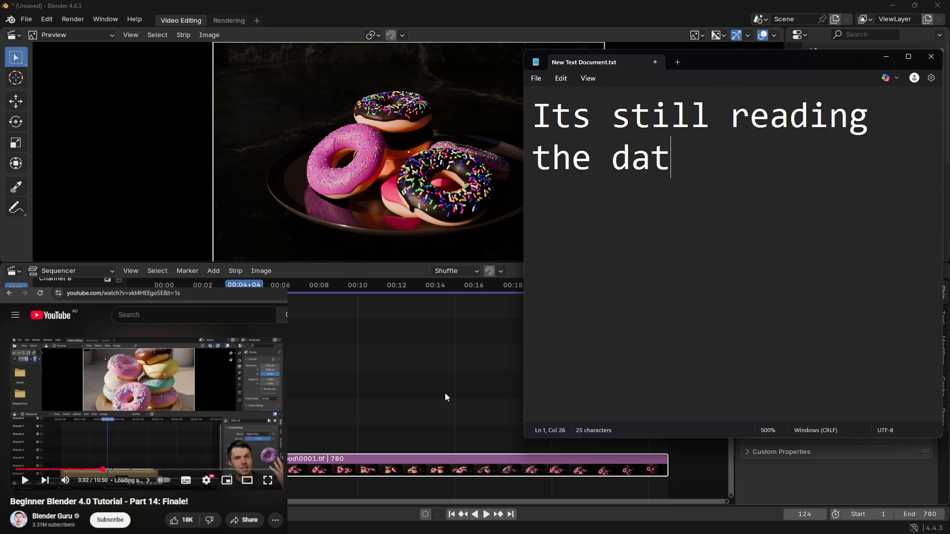
{"action": "type", "text": "a fro"}
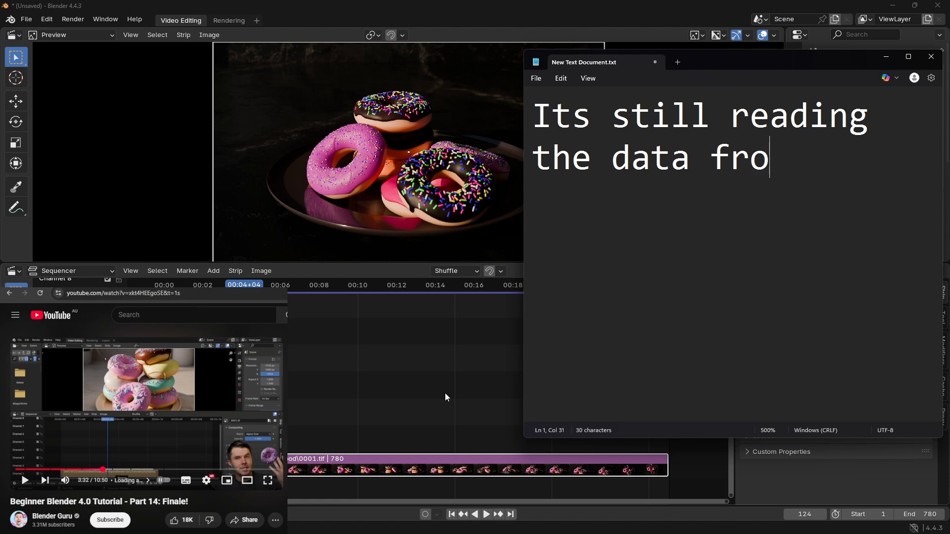
{"action": "type", "text": "m seconf"}
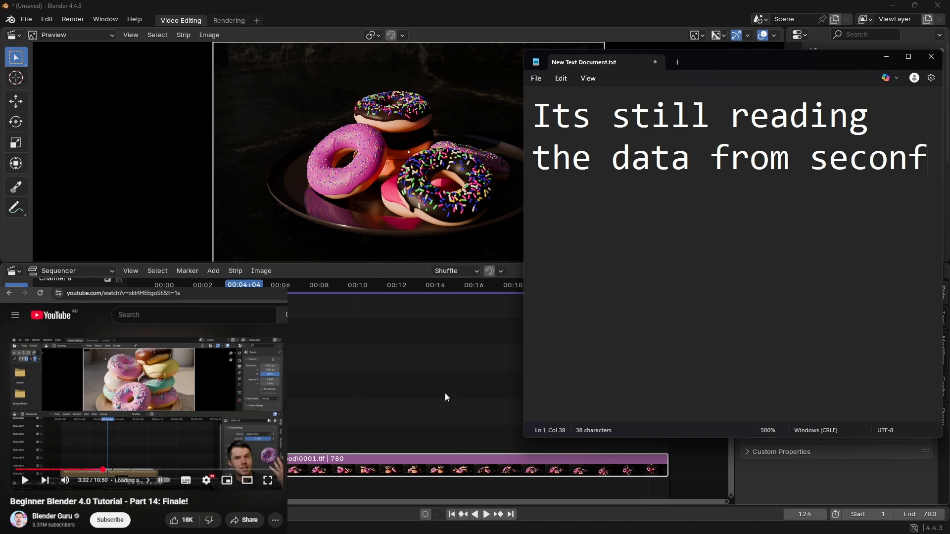
{"action": "key", "text": "BackSpace"}
{"action": "type", "text": "d"}
{"action": "key", "text": "BackSpace"}
{"action": "key", "text": "BackSpace"}
{"action": "key", "text": "BackSpace"}
{"action": "key", "text": "BackSpace"}
{"action": "key", "text": "BackSpace"}
{"action": "key", "text": "BackSpace"}
{"action": "key", "text": "BackSpace"}
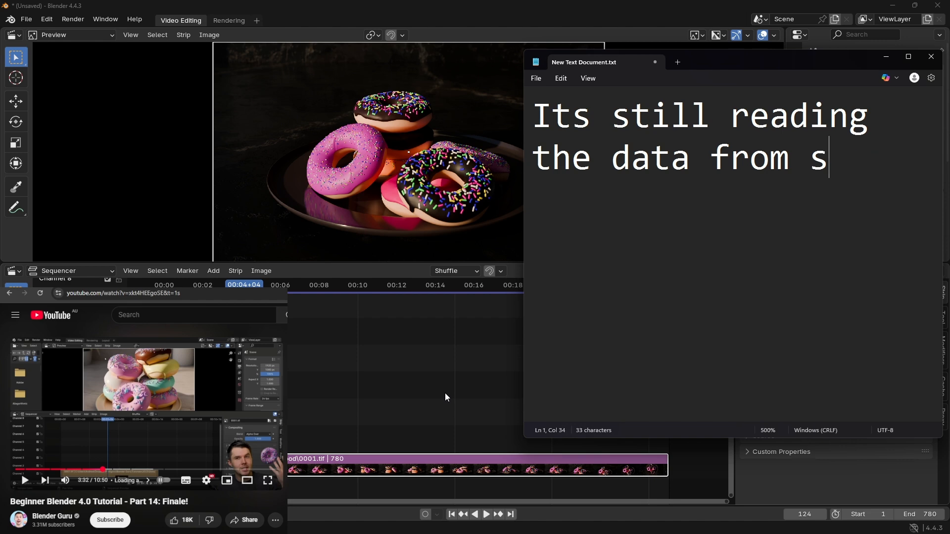
{"action": "type", "text": "hdd"}
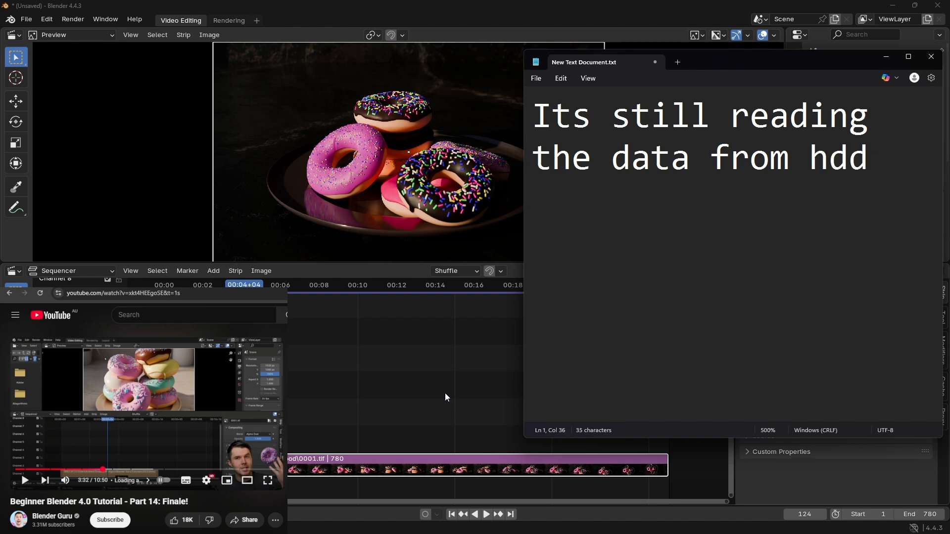
{"action": "key", "text": "BackSpace"}
{"action": "key", "text": "BackSpace"}
{"action": "key", "text": "BackSpace"}
{"action": "type", "text": "HDD"}
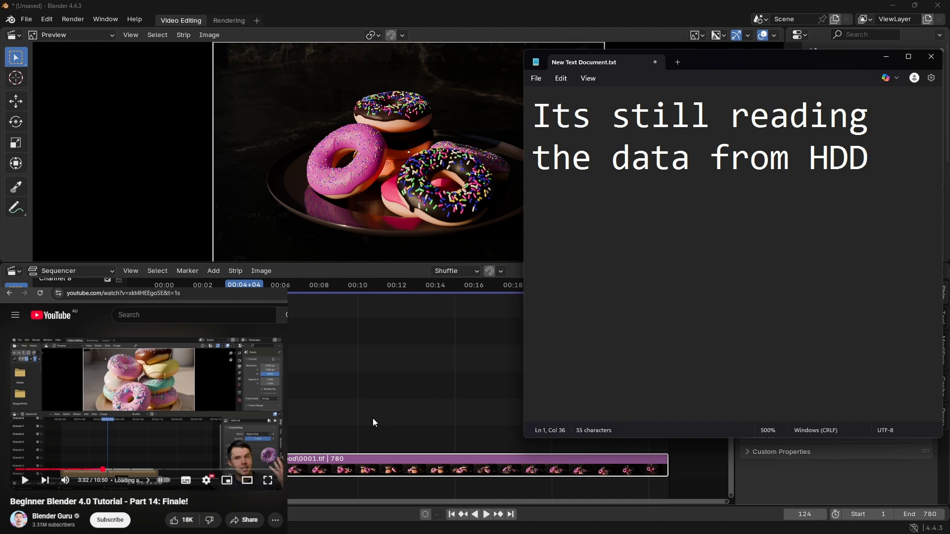
{"action": "type", "text": "..."}
Step: Switch back to Blender, test the playback, and delete the 0001.tif image sequence strip from the sequencer
{"action": "left_click", "coordinate": [367, 358]}
{"action": "left_click", "coordinate": [486, 515]}
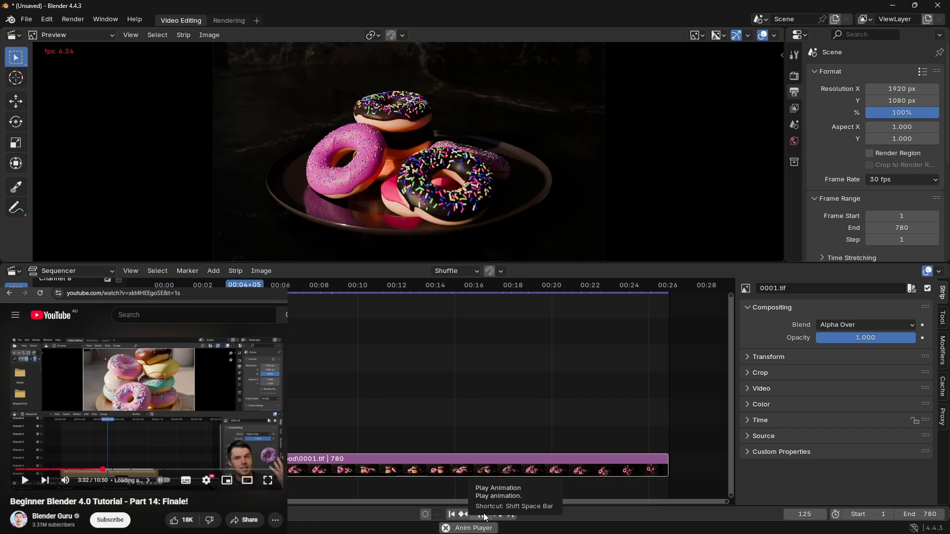
{"action": "left_click", "coordinate": [484, 515]}
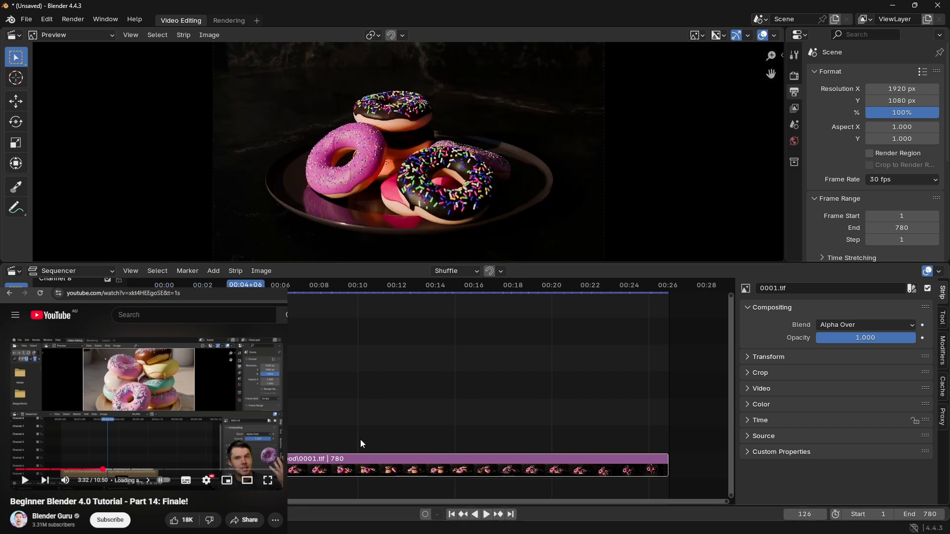
{"action": "left_click", "coordinate": [350, 473]}
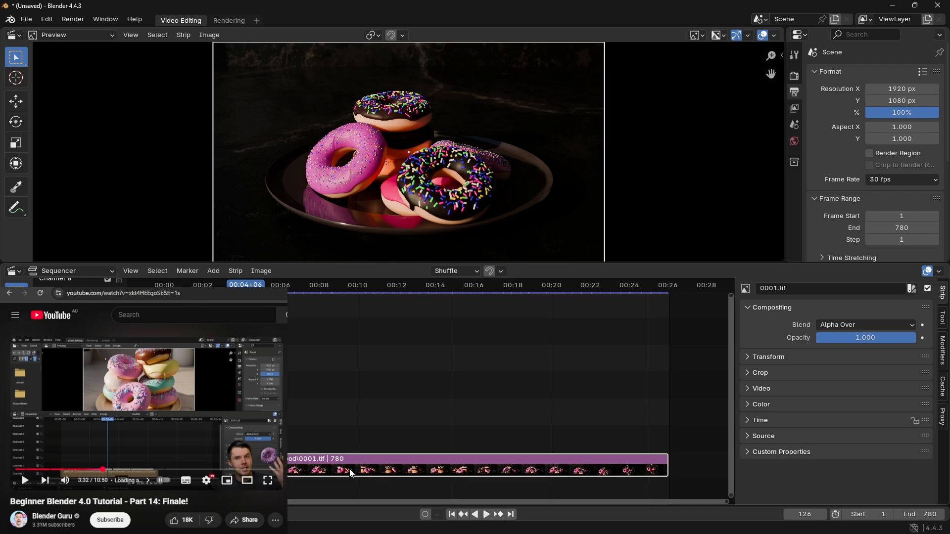
{"action": "key", "text": "Delete"}
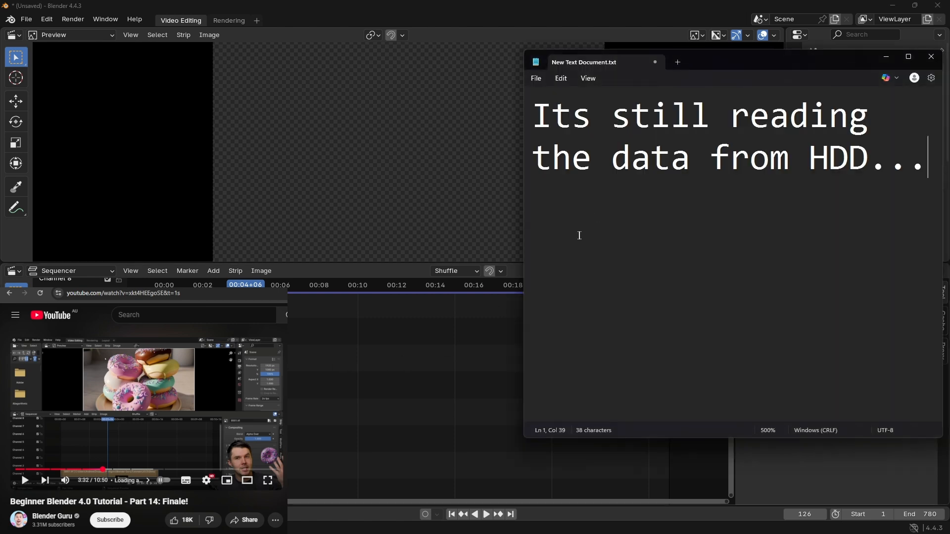
Step: Replace the Notepad note with "moving it to m.2"
{"action": "type", "text": "A"}
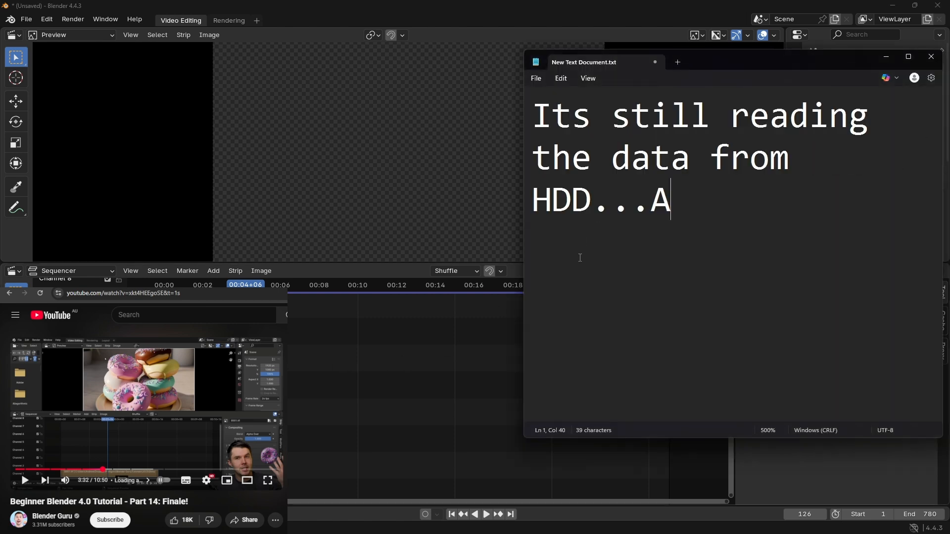
{"action": "key", "text": "ctrl+a"}
{"action": "type", "text": "moving"}
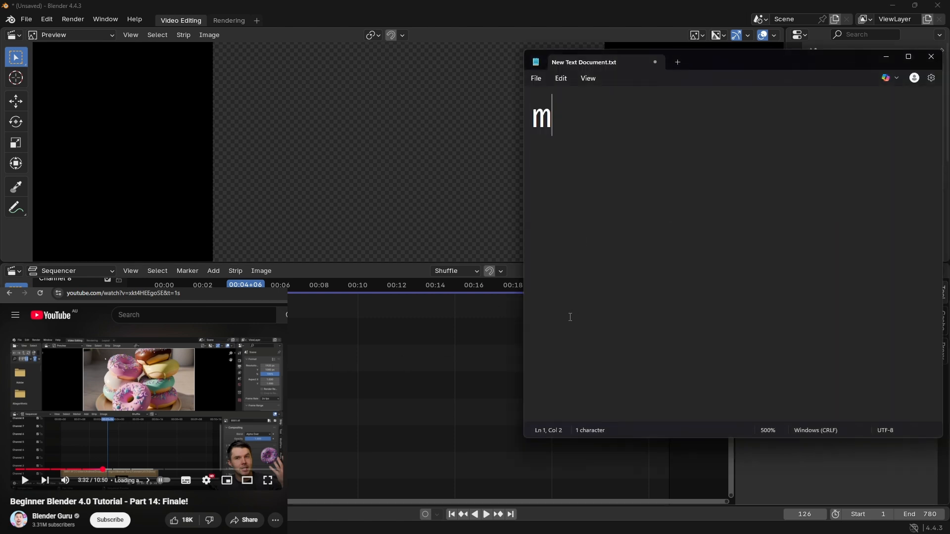
{"action": "type", "text": "to "}
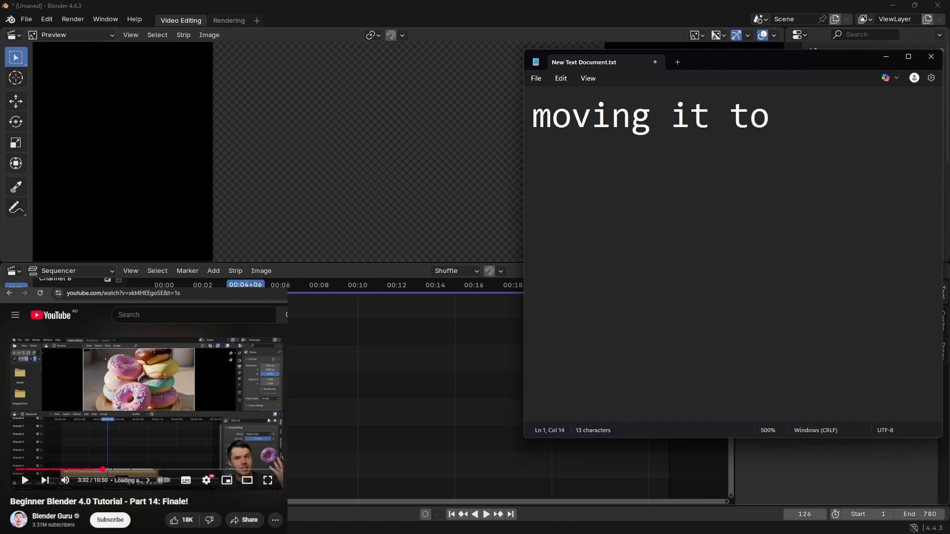
{"action": "type", "text": "nvme"}
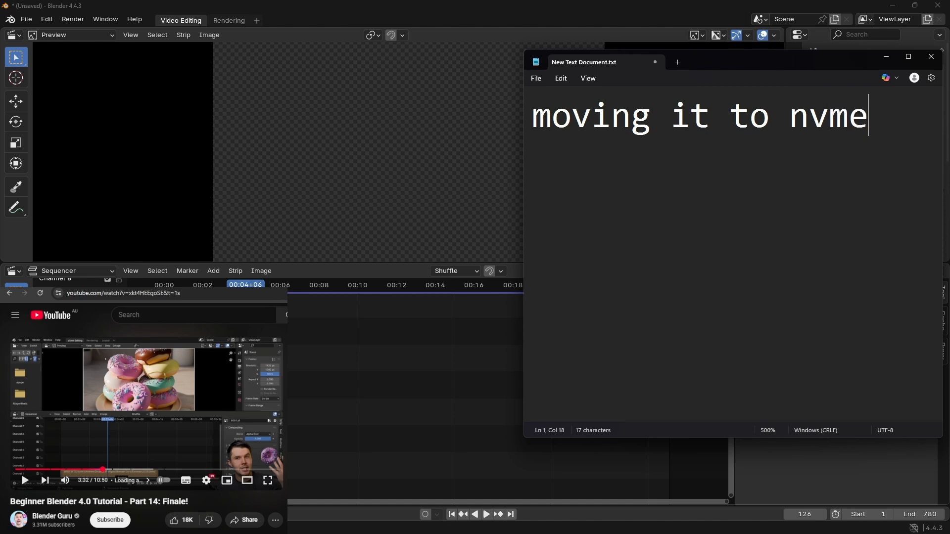
{"action": "key", "text": "BackSpace"}
{"action": "key", "text": "BackSpace"}
{"action": "key", "text": "BackSpace"}
{"action": "key", "text": "BackSpace"}
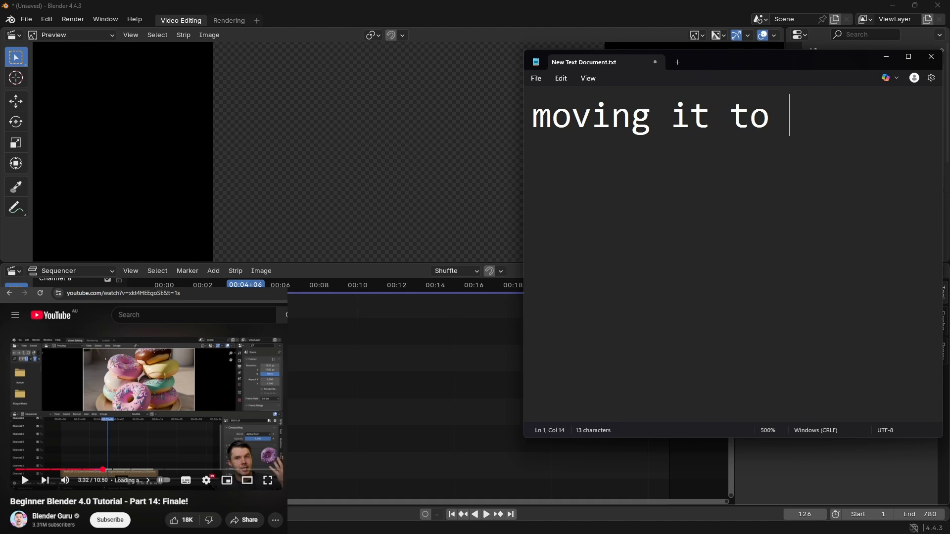
{"action": "type", "text": "m.2"}
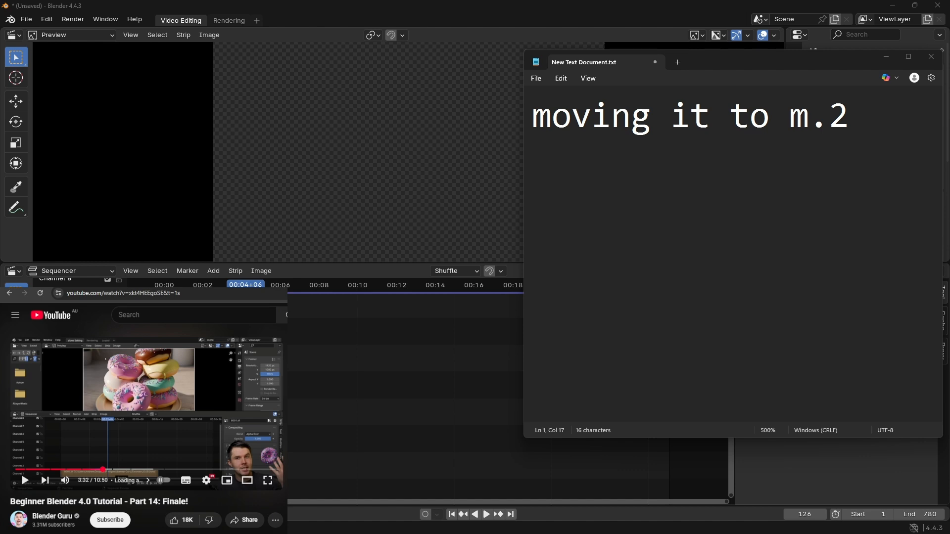
Step: Undo the move and the addition of the 0003.tif image sequence strip in Blender's sequencer
{"action": "left_click_drag", "start_coordinate": [280, 417], "coordinate": [80, 442]}
{"action": "key", "text": "ctrl+z"}
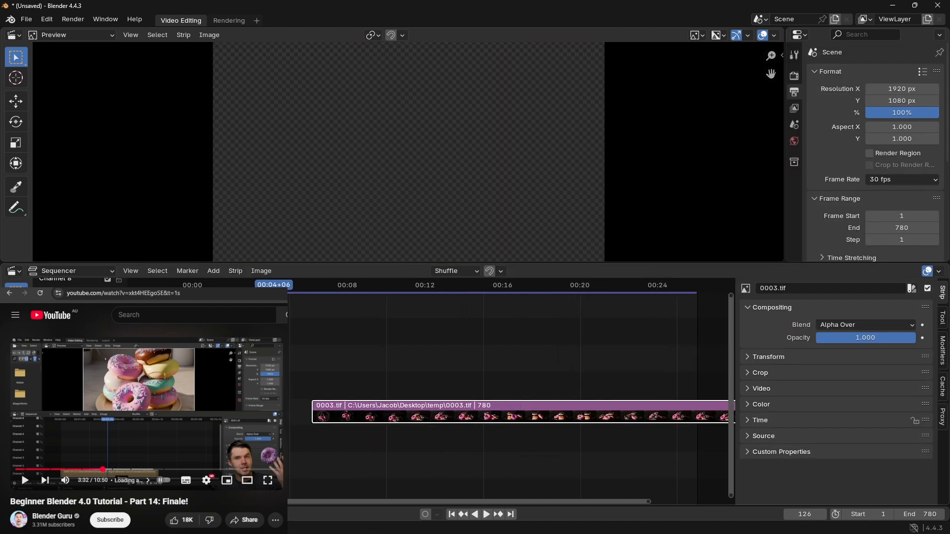
{"action": "key", "text": "ctrl+z"}
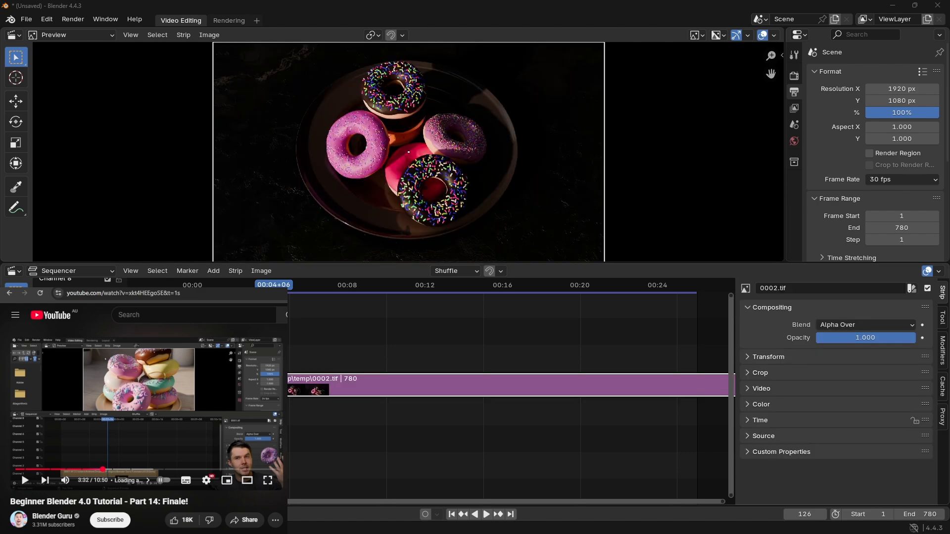
Step: Move the 0002.tif image sequence strip down to channel 1 and align it with the timeline's frame range
{"action": "left_click_drag", "start_coordinate": [252, 385], "coordinate": [212, 465]}
{"action": "scroll", "coordinate": [197, 436], "scroll_direction": "up", "scroll_amount": 6}
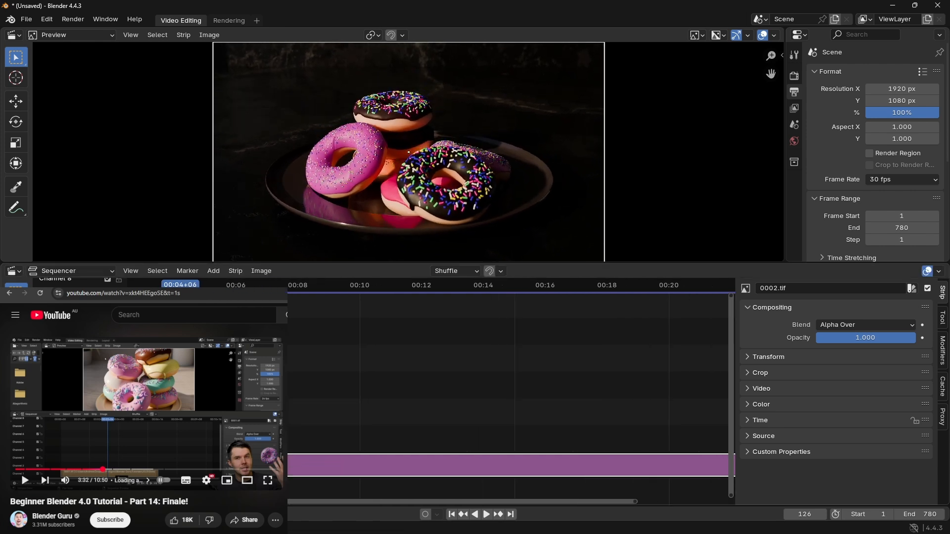
{"action": "middle_click_drag", "start_coordinate": [190, 435], "coordinate": [392, 428]}
{"action": "key", "text": "g"}
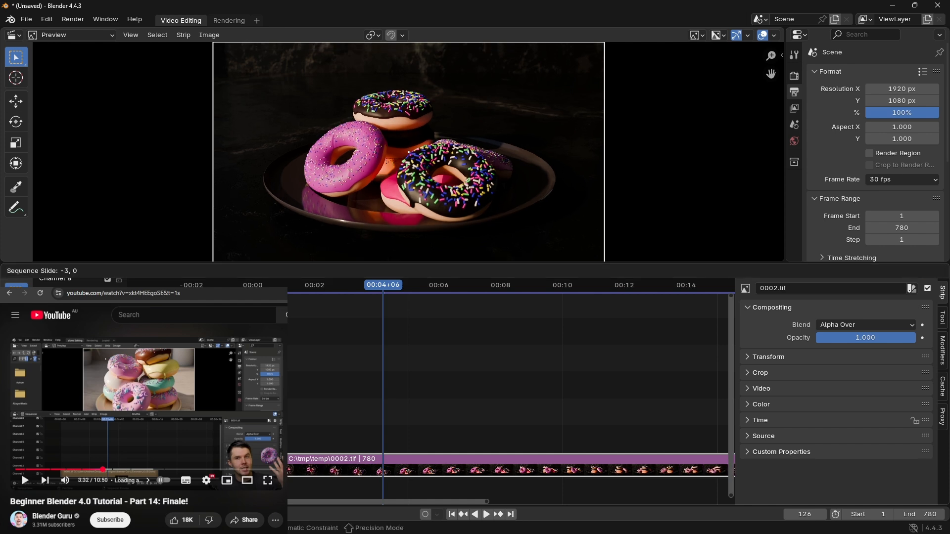
{"action": "left_click", "coordinate": [322, 435]}
{"action": "middle_click_drag", "start_coordinate": [352, 413], "coordinate": [901, 406]}
{"action": "middle_click_drag", "start_coordinate": [715, 388], "coordinate": [366, 356]}
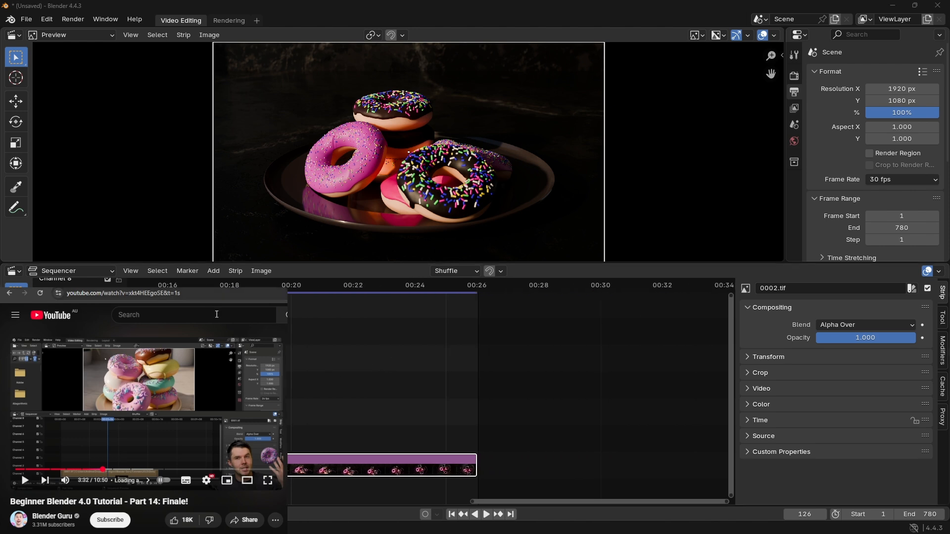
Step: Resume the tutorial video and play back the repositioned image sequence to check its playback speed, pausing both after watching
{"action": "left_click", "coordinate": [145, 394]}
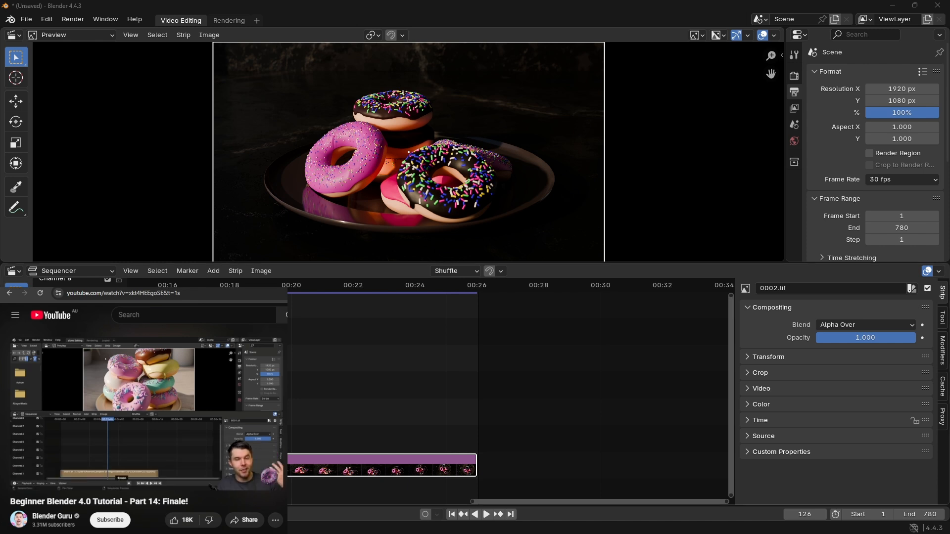
{"action": "middle_click_drag", "start_coordinate": [297, 382], "coordinate": [548, 438]}
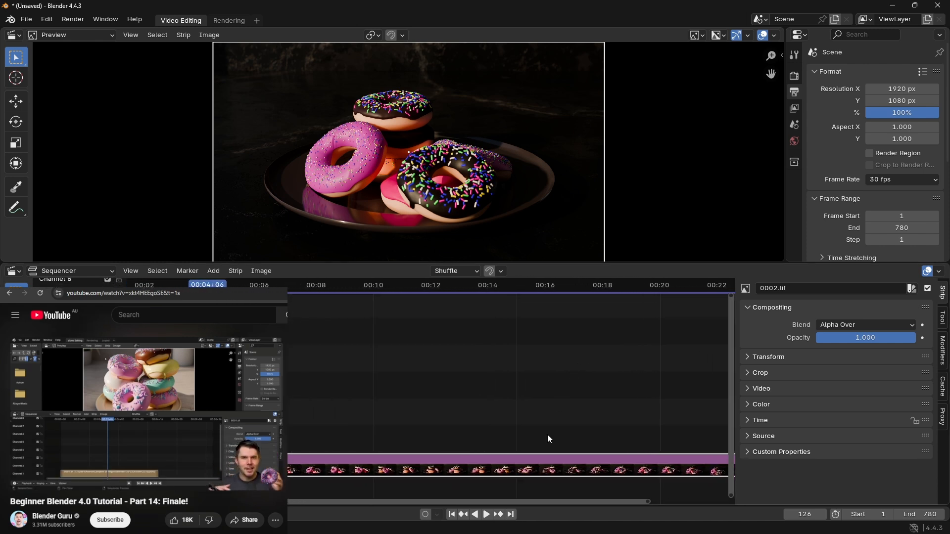
{"action": "left_click", "coordinate": [494, 514]}
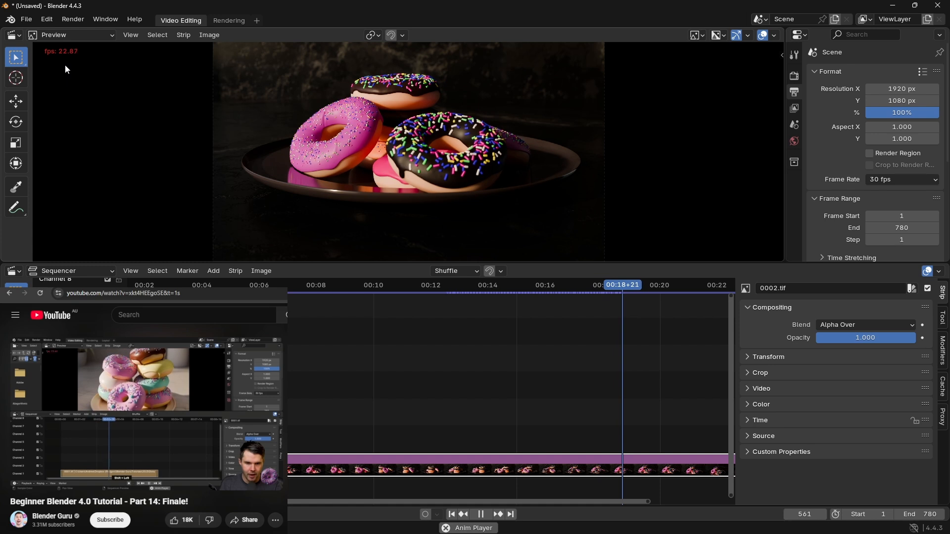
{"action": "left_click", "coordinate": [480, 514]}
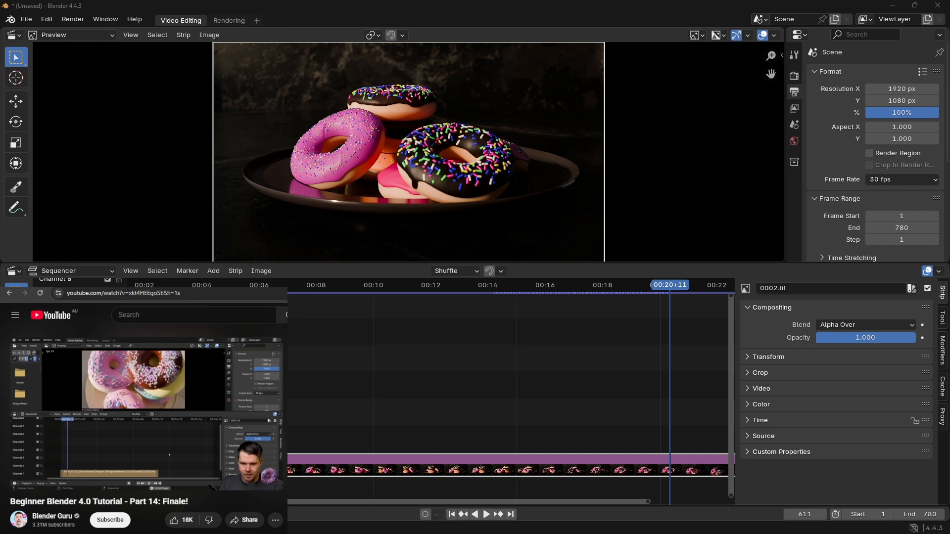
{"action": "left_click", "coordinate": [126, 399]}
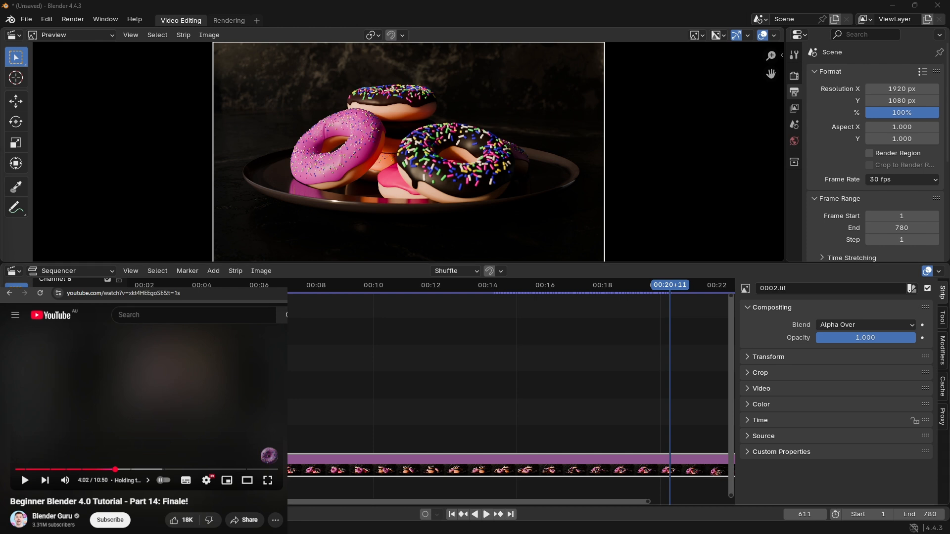
Step: Play back the image sequence, jump to its last frame at 780, and restart playback to check how the end loops
{"action": "left_click", "coordinate": [490, 517]}
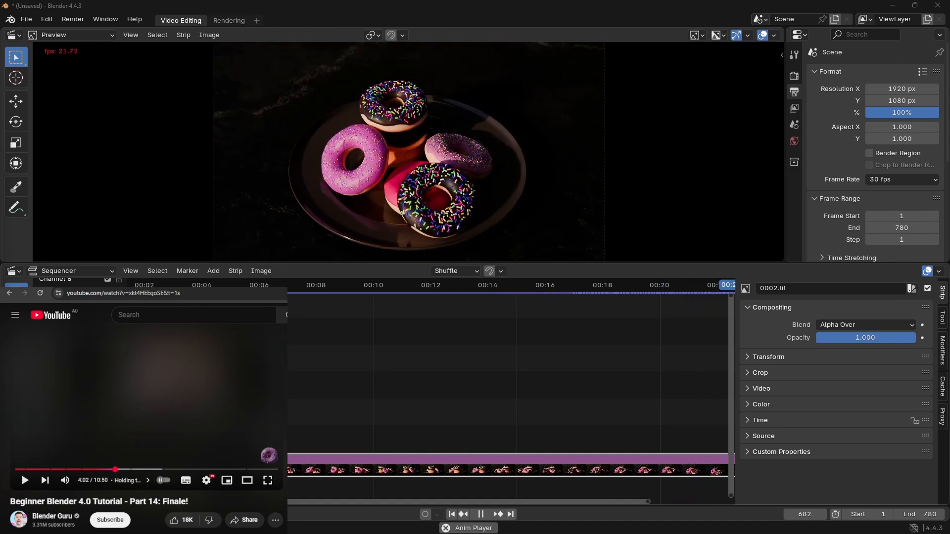
{"action": "key", "text": "Home"}
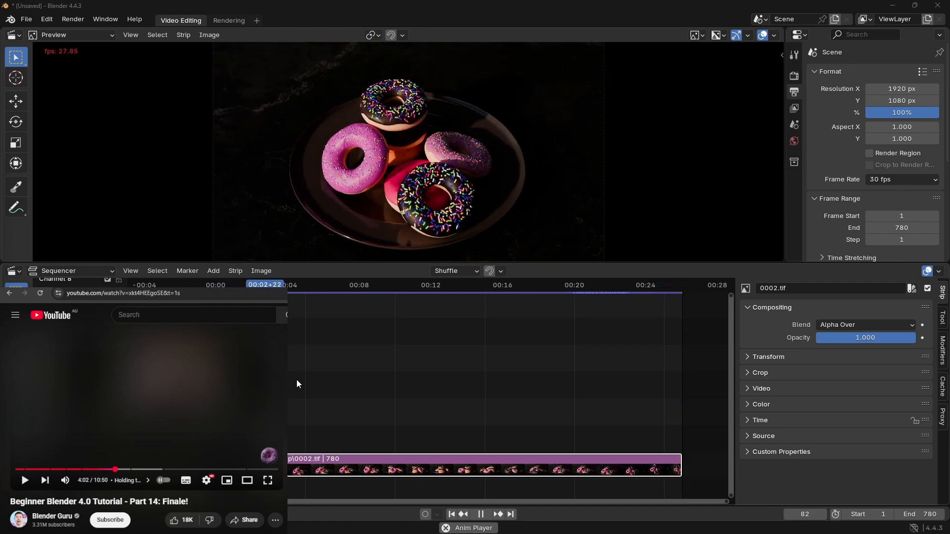
{"action": "left_click", "coordinate": [481, 514]}
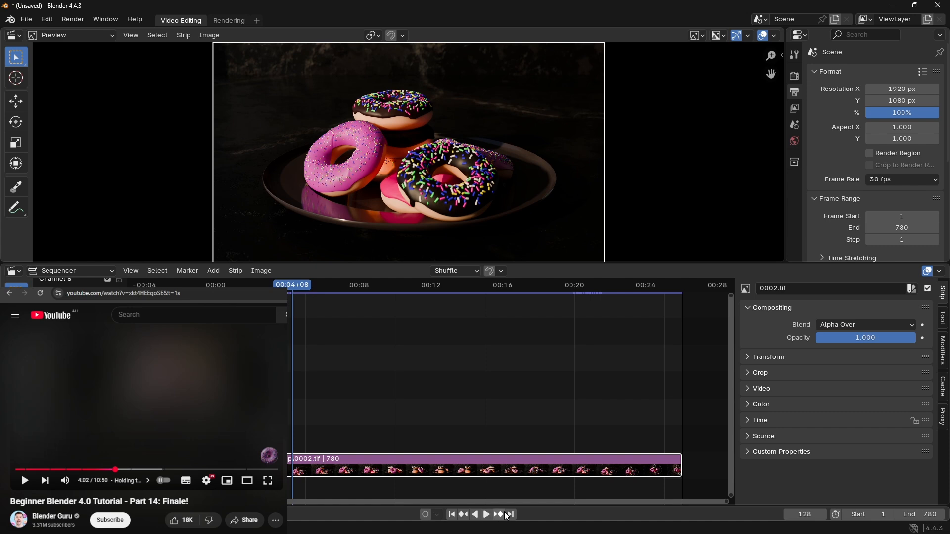
{"action": "left_click", "coordinate": [505, 515]}
{"action": "left_click", "coordinate": [511, 514]}
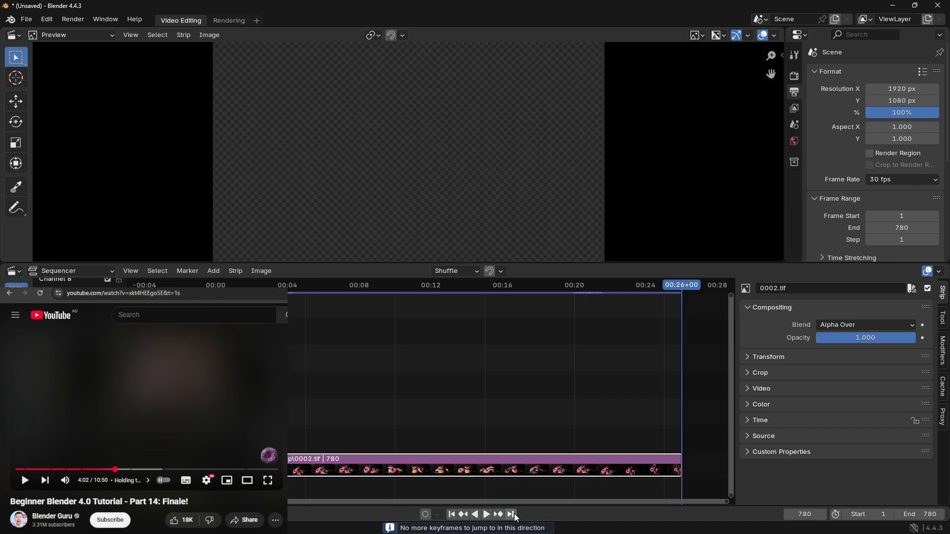
{"action": "left_click_drag", "start_coordinate": [681, 292], "coordinate": [679, 289]}
{"action": "left_click", "coordinate": [486, 514]}
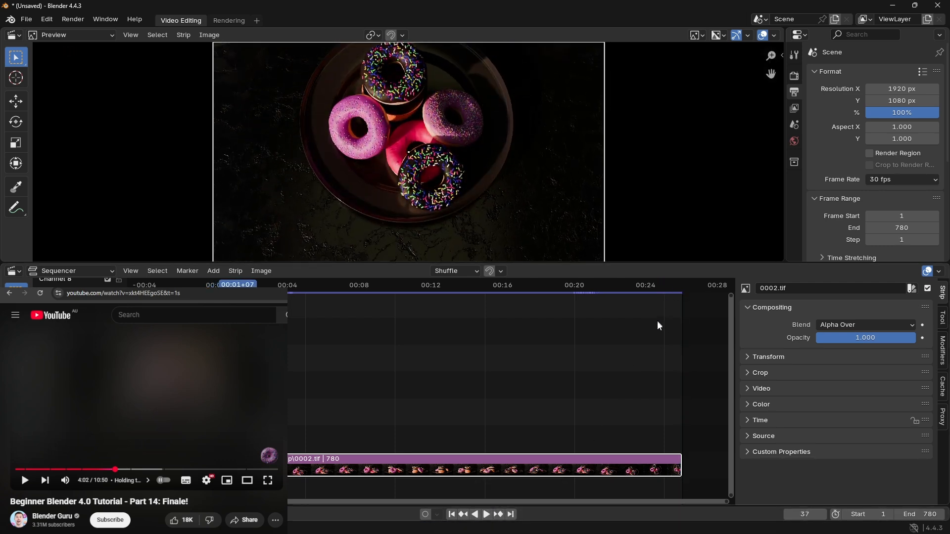
Step: Examine the last frames of the image strip around frame 780 to find where the picture ends
{"action": "left_click_drag", "start_coordinate": [649, 289], "coordinate": [681, 287]}
{"action": "scroll", "coordinate": [666, 309], "scroll_direction": "up", "scroll_amount": 6}
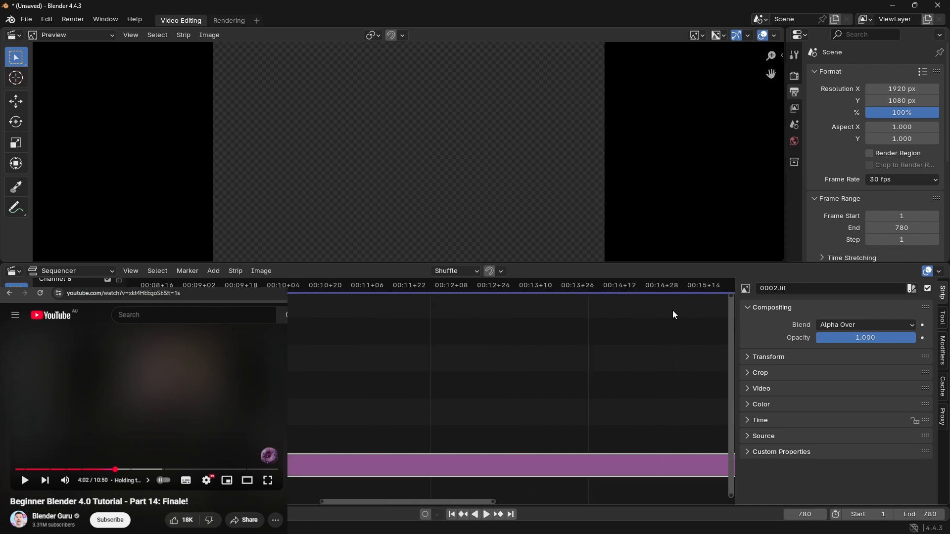
{"action": "middle_click_drag", "start_coordinate": [673, 311], "coordinate": [206, 364]}
{"action": "scroll", "coordinate": [435, 381], "scroll_direction": "up", "scroll_amount": 5}
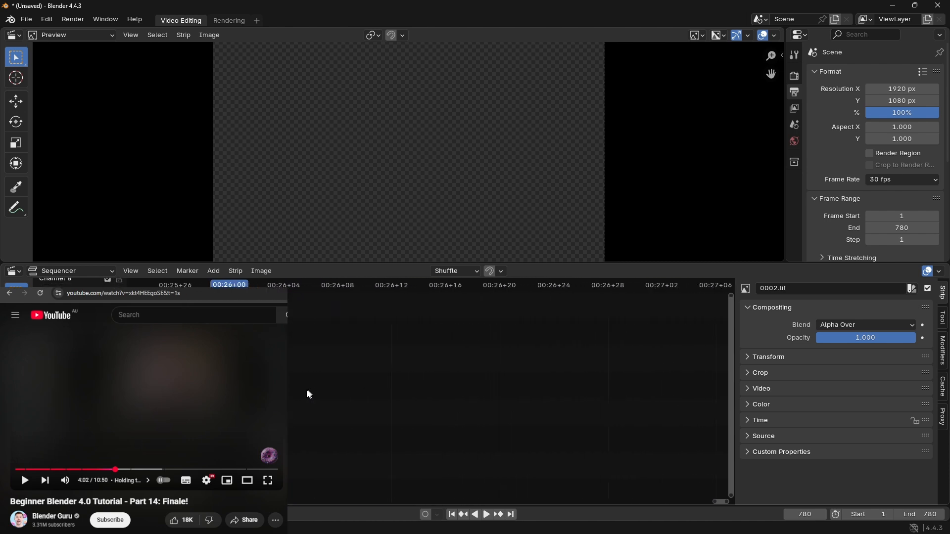
{"action": "middle_click_drag", "start_coordinate": [307, 394], "coordinate": [424, 324]}
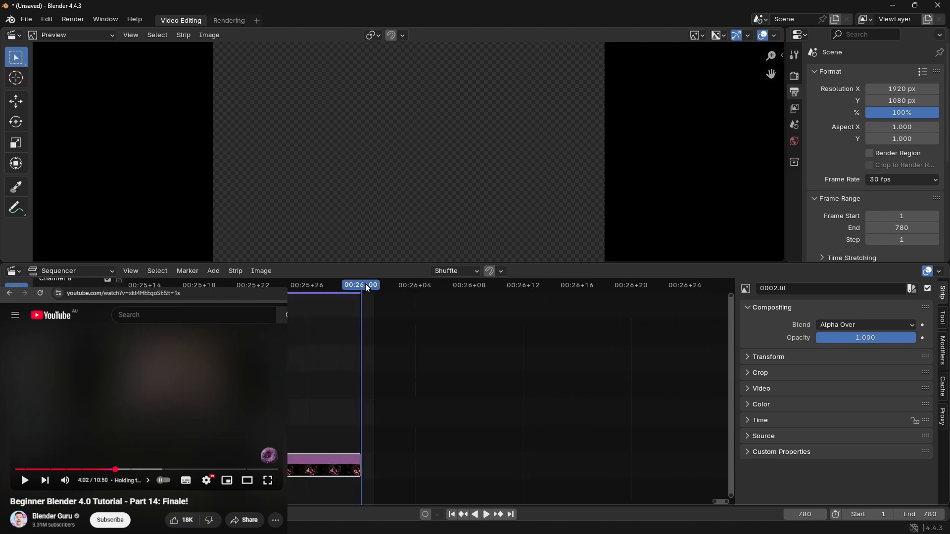
{"action": "mouse_move", "coordinate": [361, 283]}
{"action": "left_mouse_down"}
{"action": "mouse_move", "coordinate": [260, 286]}
{"action": "mouse_move", "coordinate": [349, 283]}
{"action": "left_mouse_up"}
{"action": "scroll", "coordinate": [457, 348], "scroll_direction": "down", "scroll_amount": 6}
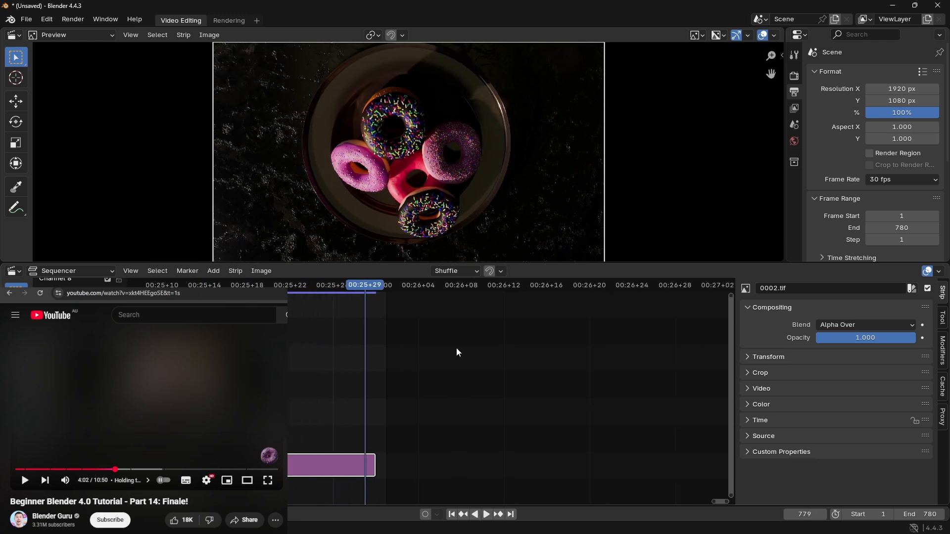
{"action": "scroll", "coordinate": [450, 345], "scroll_direction": "down", "scroll_amount": 8}
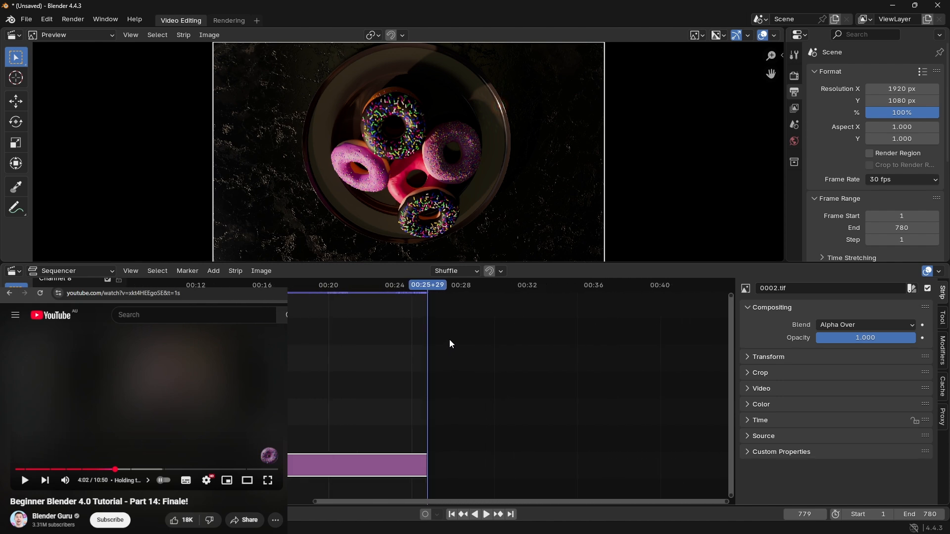
{"action": "mouse_move", "coordinate": [429, 293]}
{"action": "left_mouse_down"}
{"action": "mouse_move", "coordinate": [262, 275]}
{"action": "mouse_move", "coordinate": [429, 293]}
{"action": "left_mouse_up"}
{"action": "scroll", "coordinate": [463, 401], "scroll_direction": "up", "scroll_amount": 15}
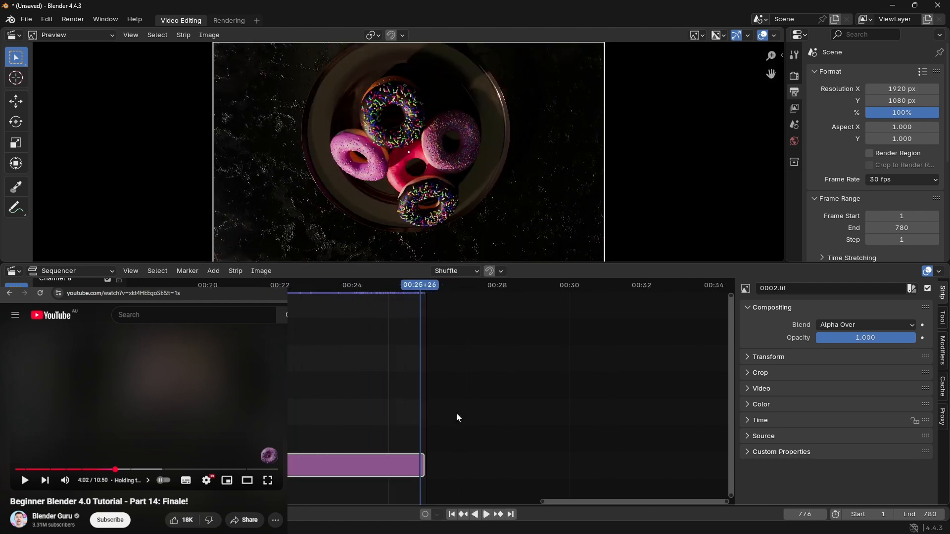
{"action": "scroll", "coordinate": [432, 407], "scroll_direction": "up", "scroll_amount": 7}
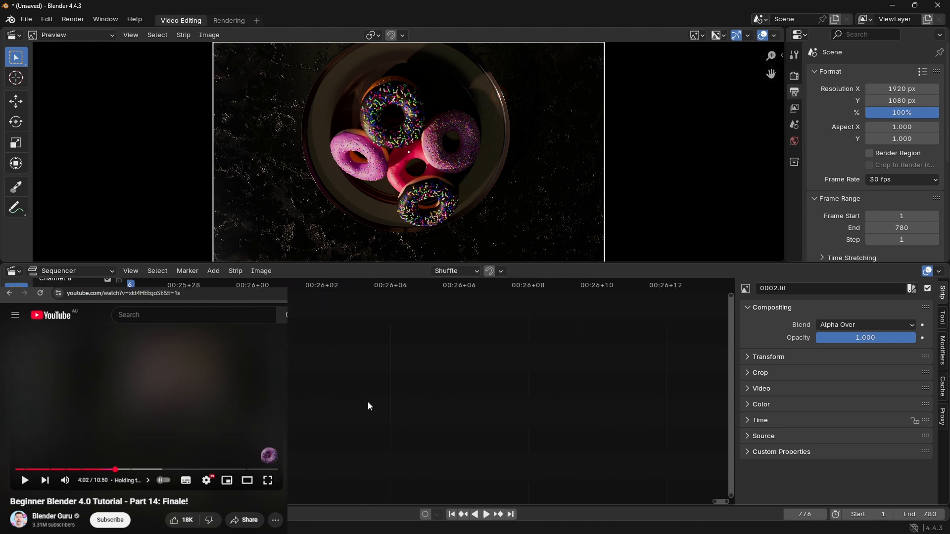
Step: Check frames 780 and 781 past the strip's end and set the scene's end frame to 779
{"action": "middle_click_drag", "start_coordinate": [305, 384], "coordinate": [429, 384]}
{"action": "left_click", "coordinate": [371, 287]}
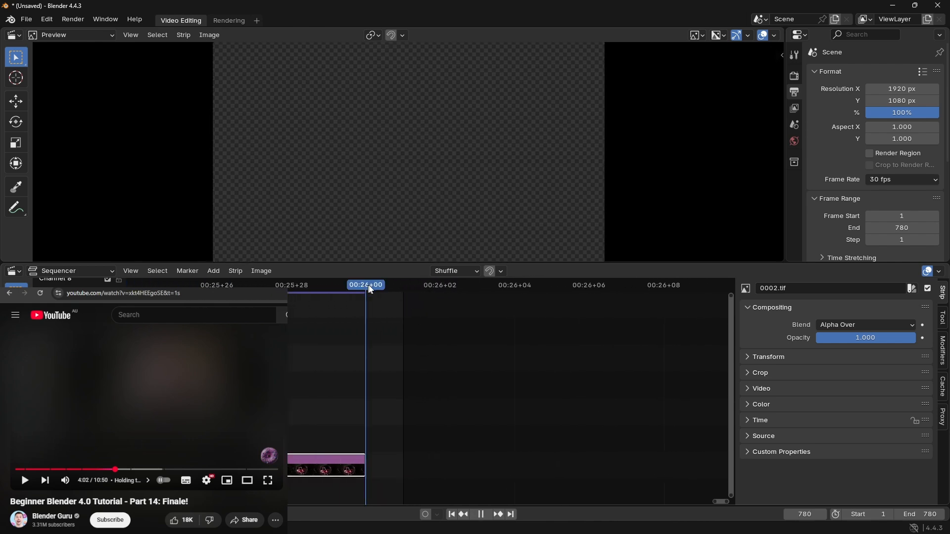
{"action": "left_click", "coordinate": [391, 290]}
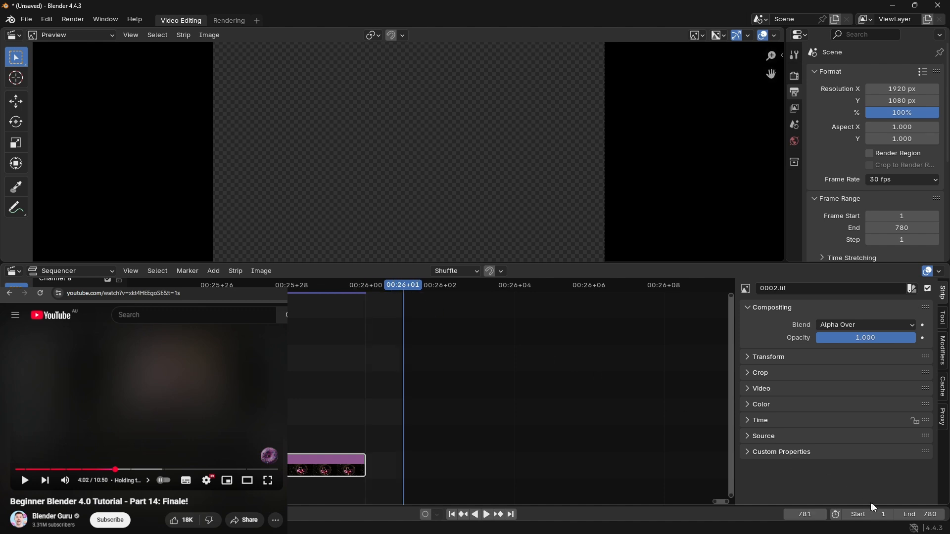
{"action": "left_click", "coordinate": [898, 515]}
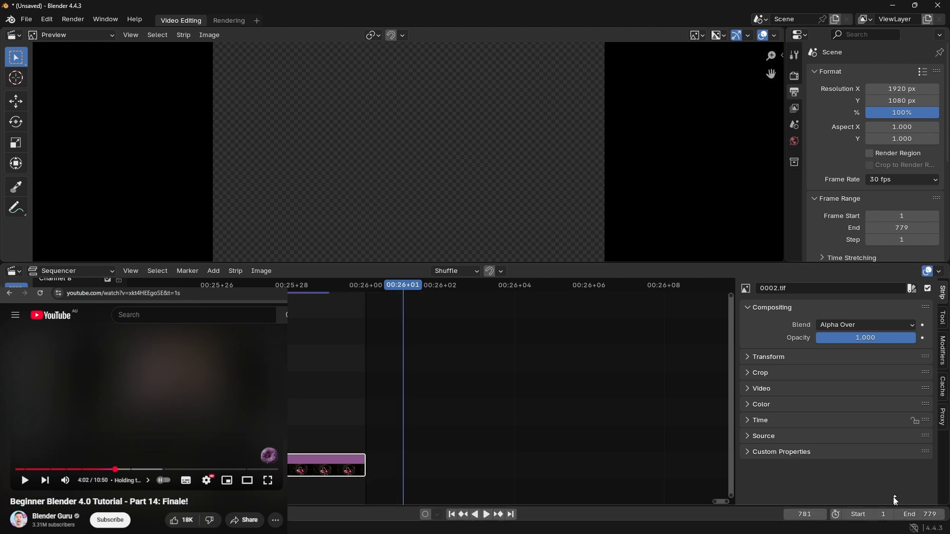
{"action": "left_click_drag", "start_coordinate": [415, 287], "coordinate": [366, 291]}
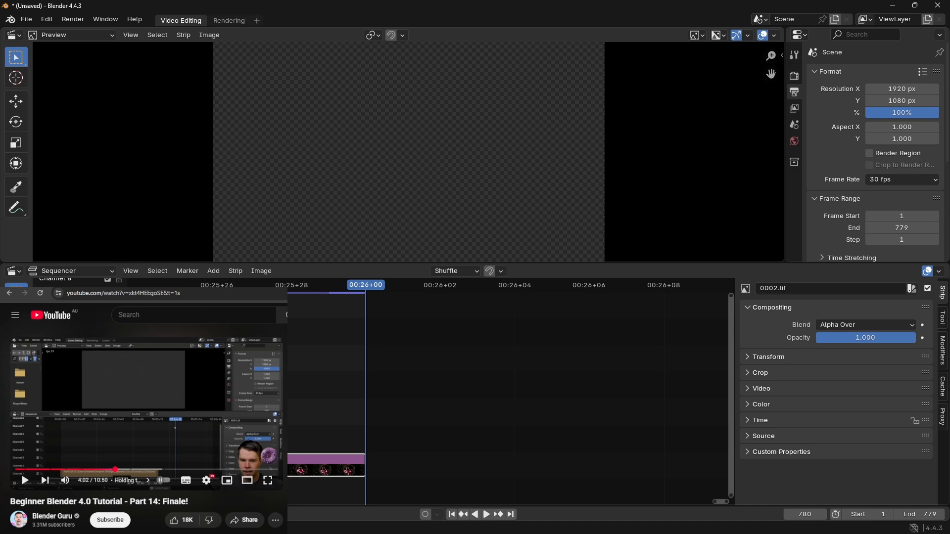
Step: Resume the tutorial video, then play back the image sequence and pause playback at frame 737
{"action": "left_click", "coordinate": [159, 438]}
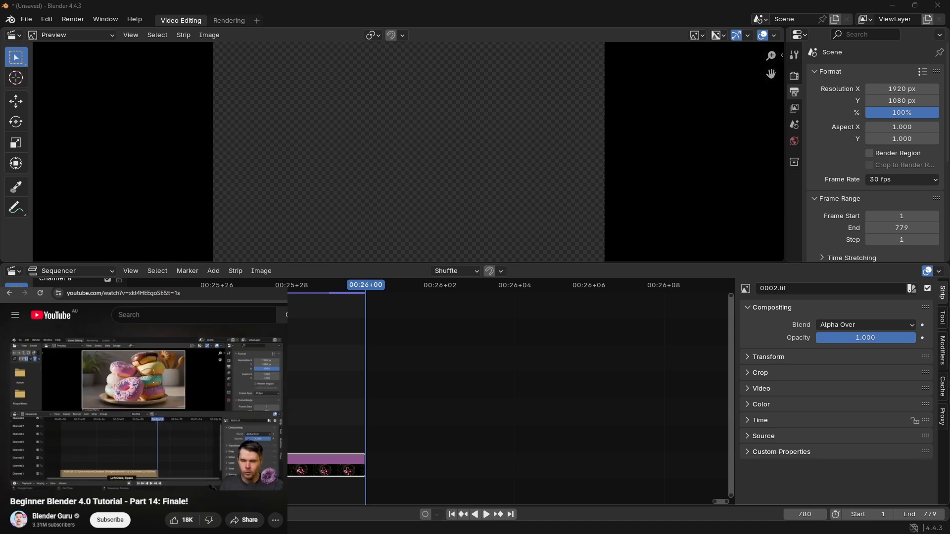
{"action": "scroll", "coordinate": [370, 400], "scroll_direction": "down", "scroll_amount": 9}
{"action": "middle_click_drag", "start_coordinate": [323, 370], "coordinate": [721, 350]}
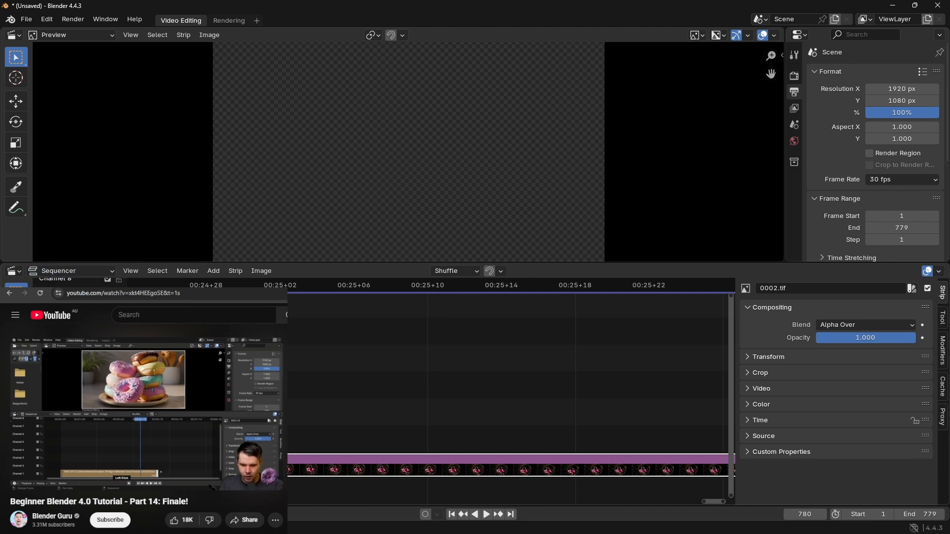
{"action": "left_click", "coordinate": [479, 518]}
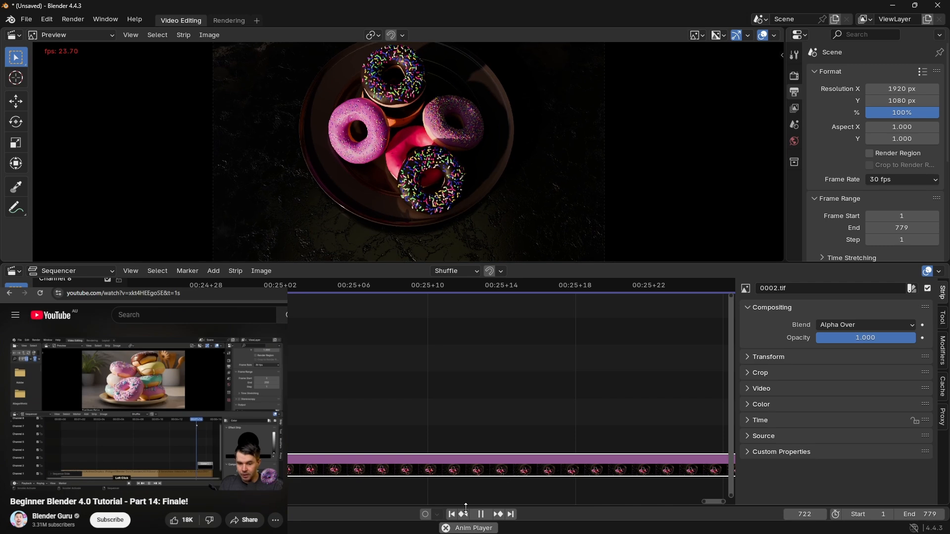
{"action": "left_click", "coordinate": [480, 514]}
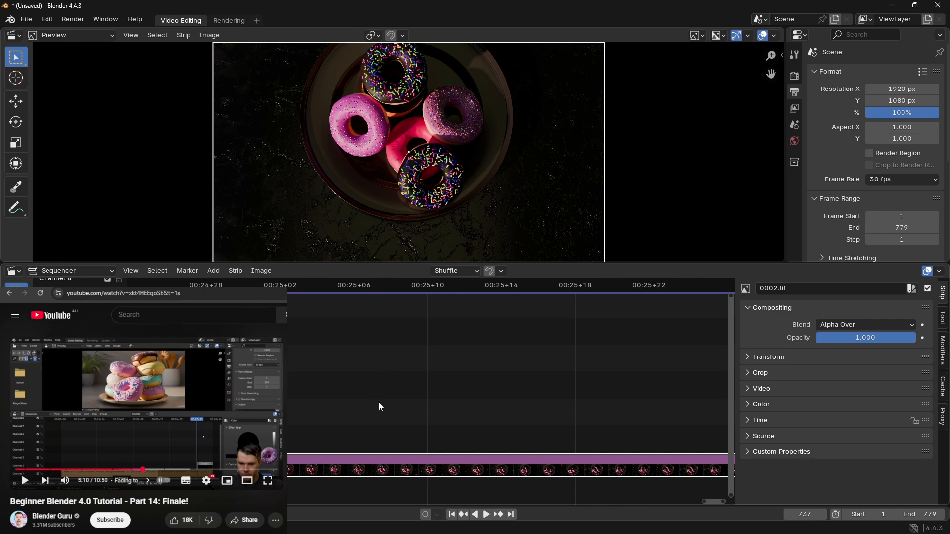
Step: Add a black Color strip at frame 737 in the channel above the image sequence
{"action": "key", "text": "shift+a"}
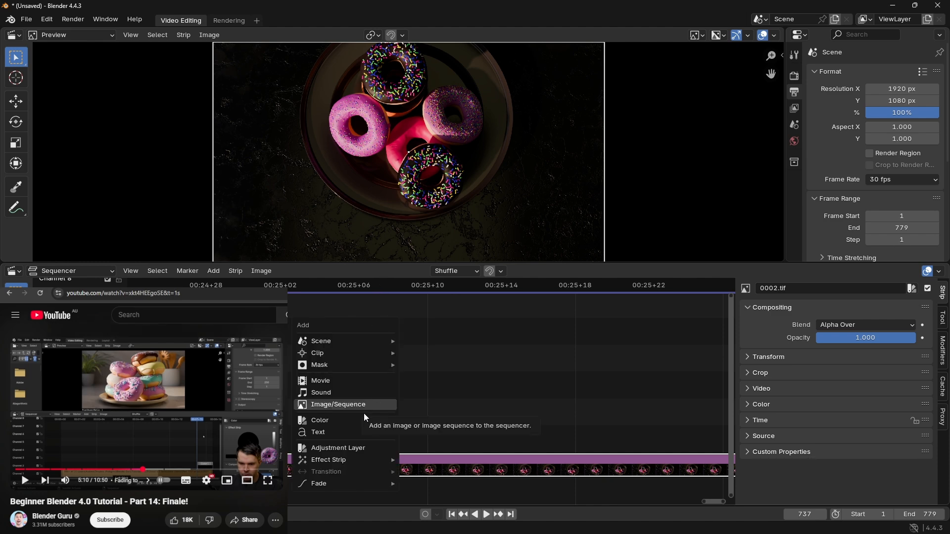
{"action": "left_click", "coordinate": [346, 420]}
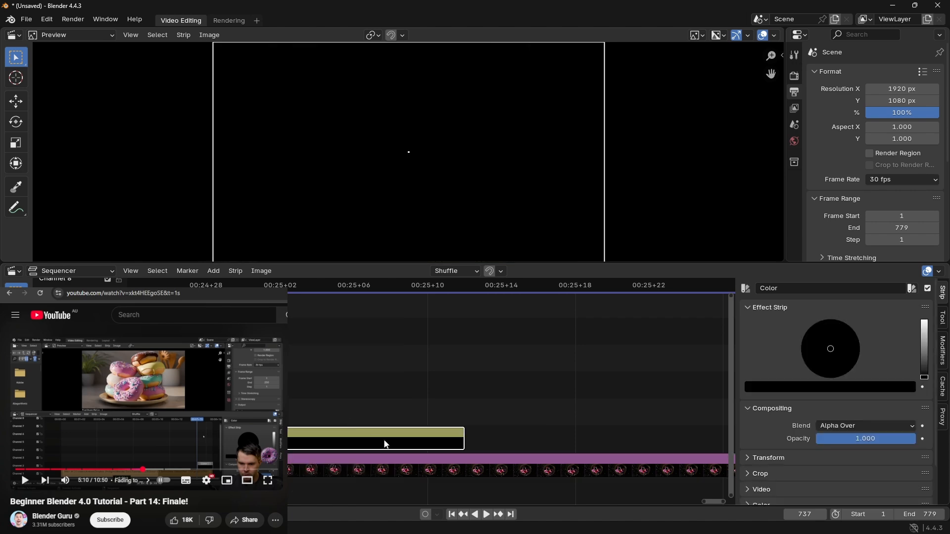
{"action": "scroll", "coordinate": [517, 394], "scroll_direction": "down", "scroll_amount": 2}
{"action": "scroll", "coordinate": [520, 389], "scroll_direction": "down", "scroll_amount": 20}
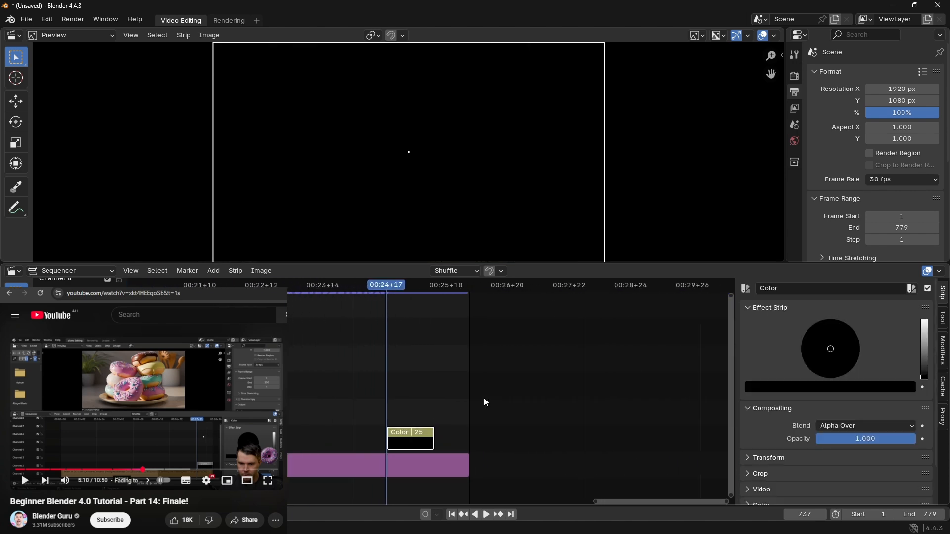
Step: Slide the Color strip along its channel to the end of the image sequence so it starts at about frame 756
{"action": "middle_click_drag", "start_coordinate": [411, 385], "coordinate": [479, 387]}
{"action": "left_click_drag", "start_coordinate": [479, 443], "coordinate": [505, 441]}
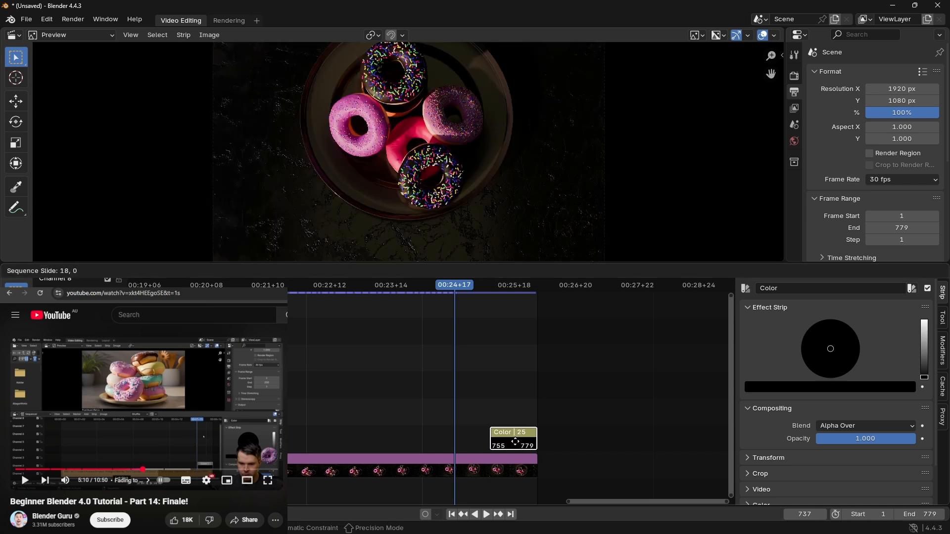
{"action": "left_click_drag", "start_coordinate": [517, 442], "coordinate": [517, 442]}
{"action": "scroll", "coordinate": [581, 444], "scroll_direction": "up", "scroll_amount": 18}
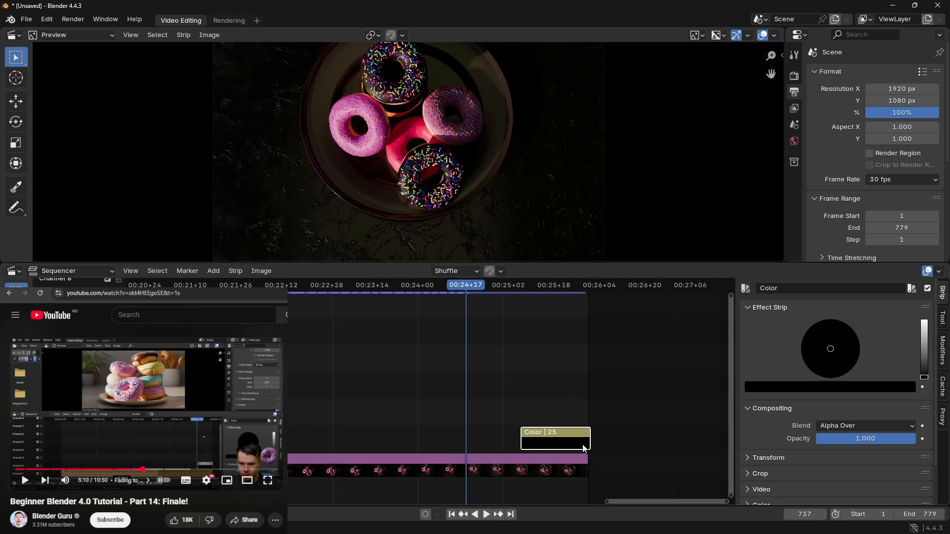
{"action": "middle_click_drag", "start_coordinate": [561, 432], "coordinate": [461, 445]}
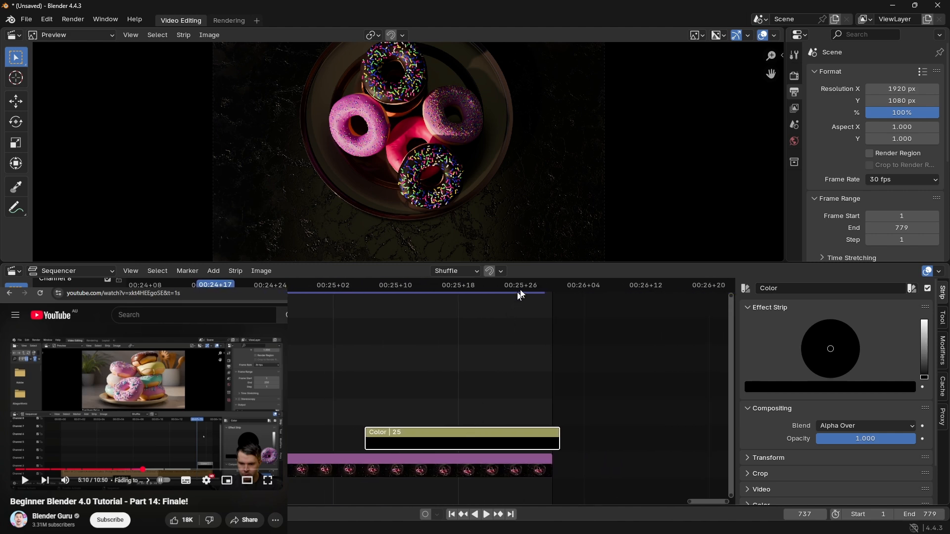
Step: Set the scene's end frame to 780 and play back the timeline, pausing at frame 15
{"action": "left_click_drag", "start_coordinate": [542, 285], "coordinate": [552, 287]}
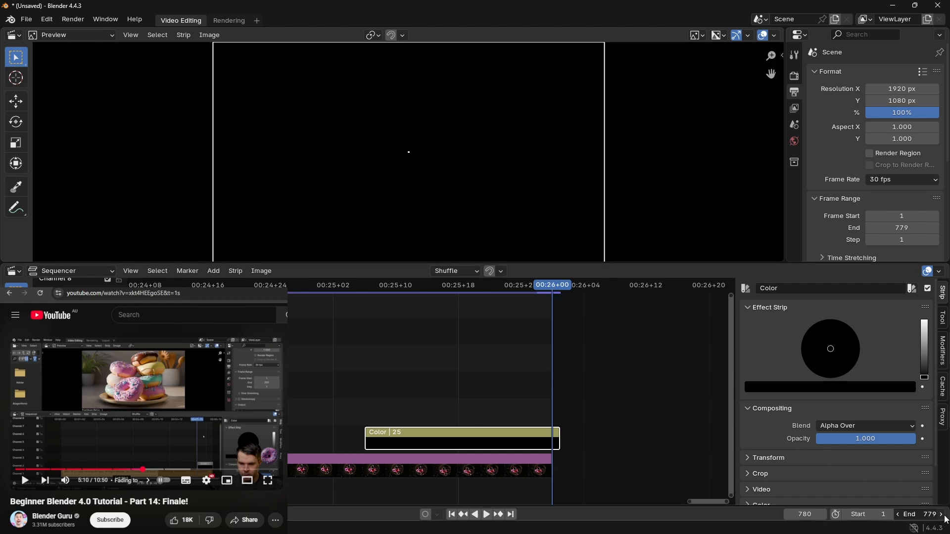
{"action": "mouse_move", "coordinate": [555, 285]}
{"action": "left_mouse_down"}
{"action": "mouse_move", "coordinate": [565, 288]}
{"action": "mouse_move", "coordinate": [555, 289]}
{"action": "left_mouse_up"}
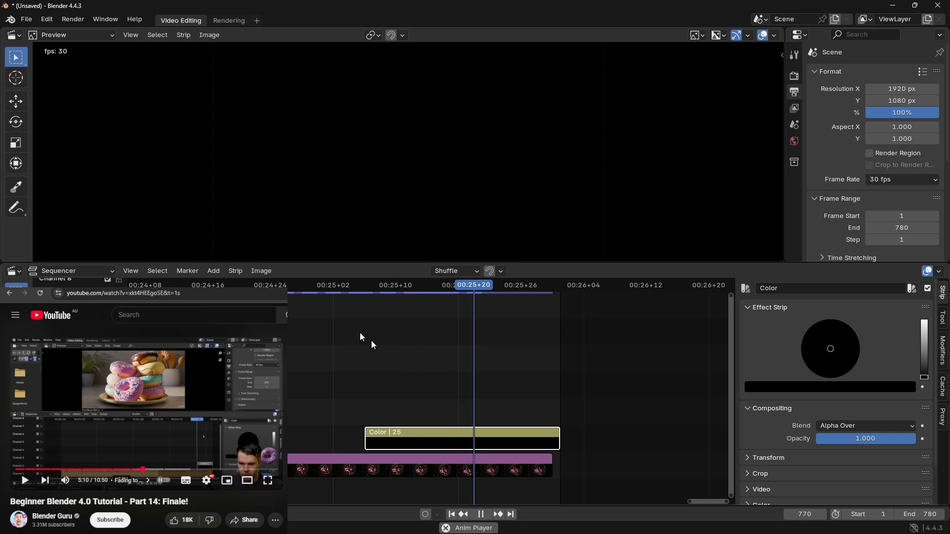
{"action": "left_click", "coordinate": [481, 515]}
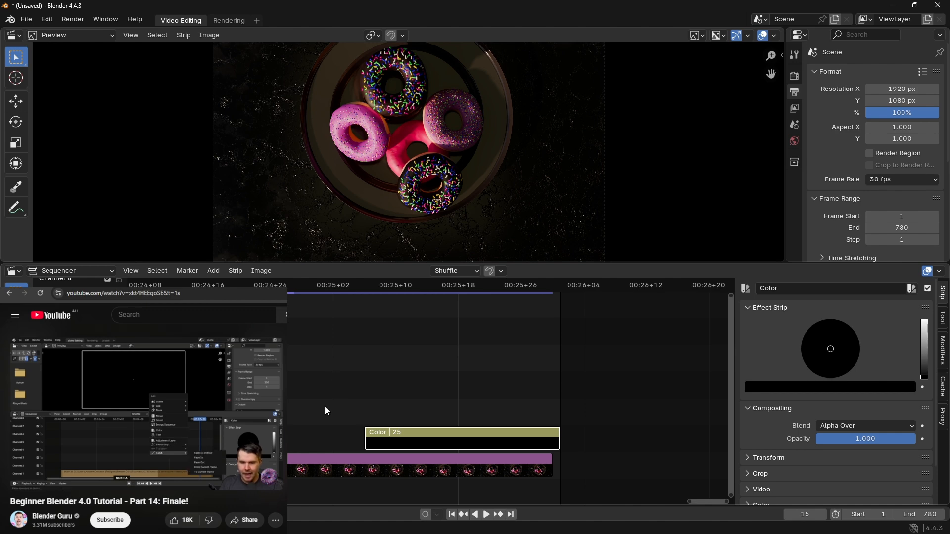
Step: Add a fade-in to the black Color strip's opacity and deselect the strip
{"action": "key", "text": "shift+a"}
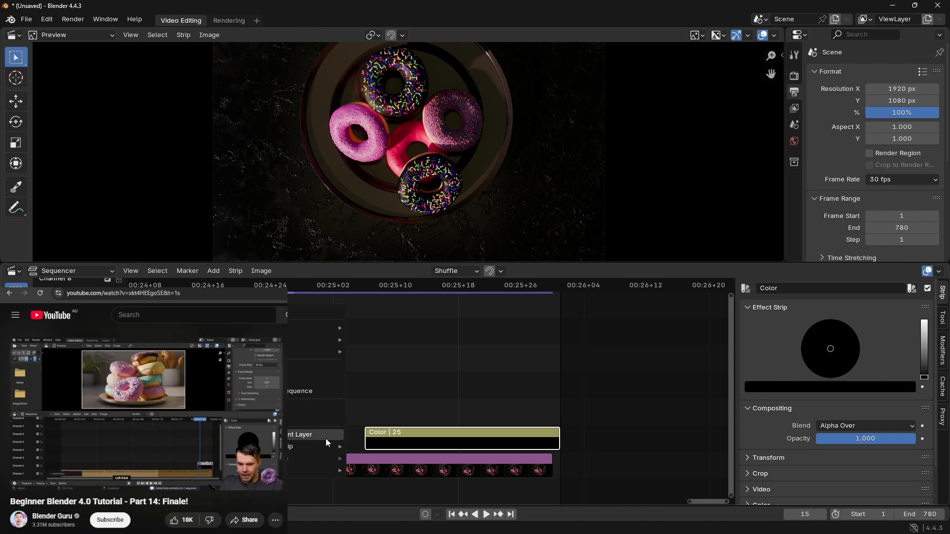
{"action": "mouse_move", "coordinate": [315, 445]}
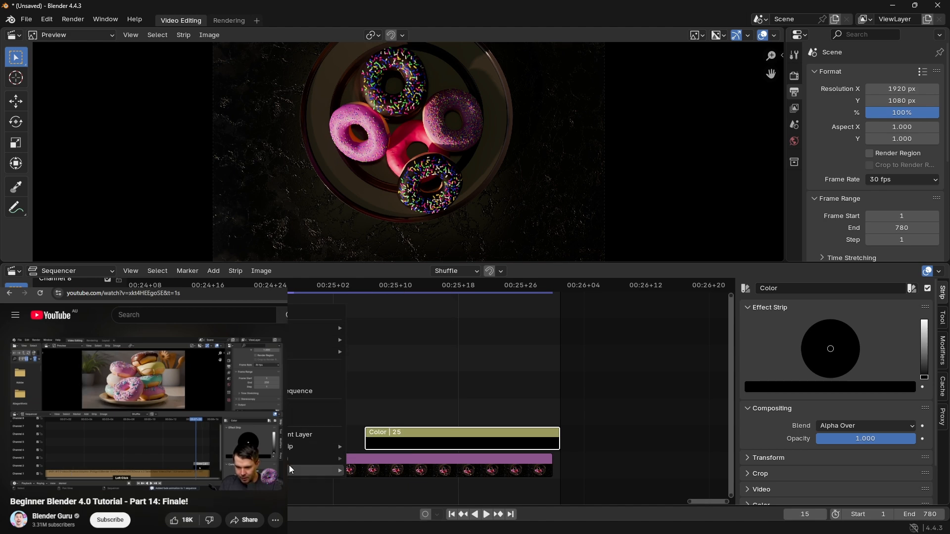
{"action": "mouse_move", "coordinate": [289, 468]}
{"action": "left_click", "coordinate": [388, 432]}
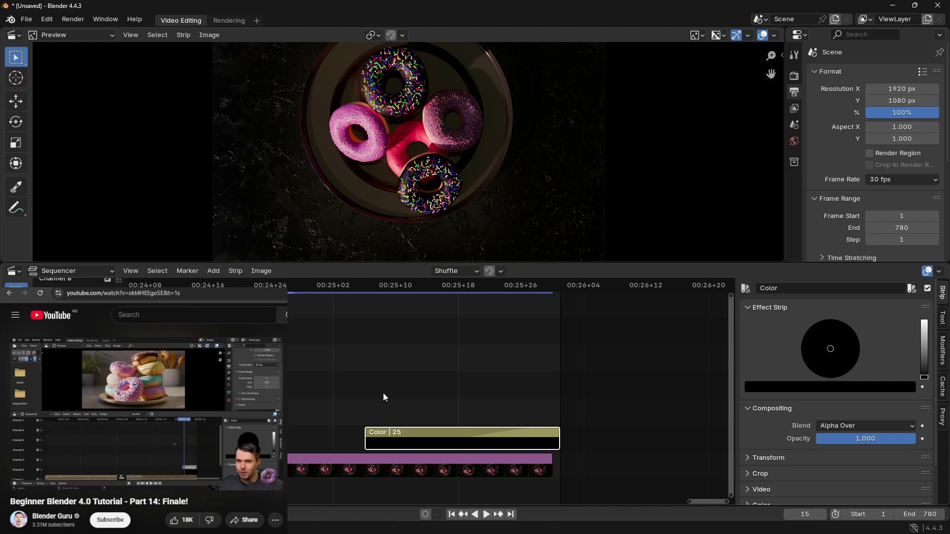
{"action": "middle_click_drag", "start_coordinate": [383, 393], "coordinate": [315, 348]}
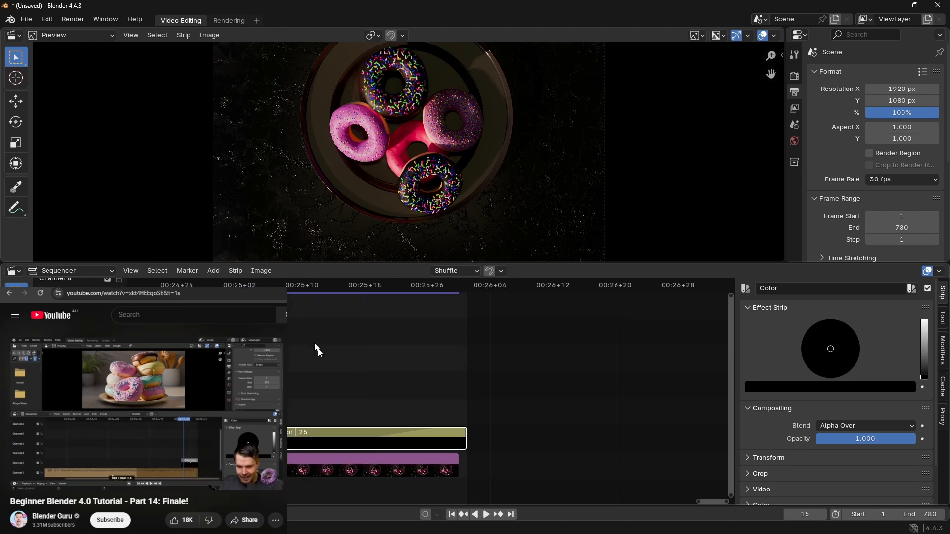
{"action": "key", "text": "alt+a"}
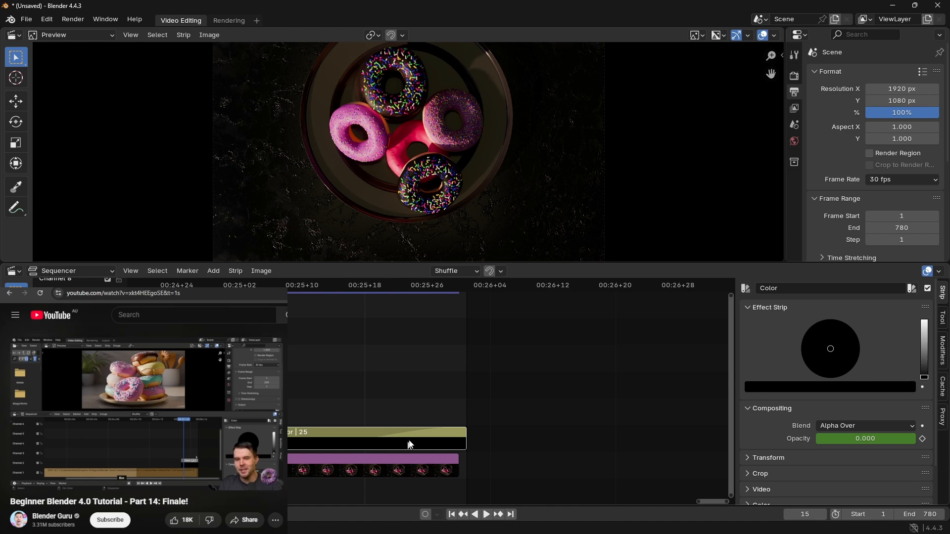
{"action": "middle_click_drag", "start_coordinate": [398, 430], "coordinate": [523, 456]}
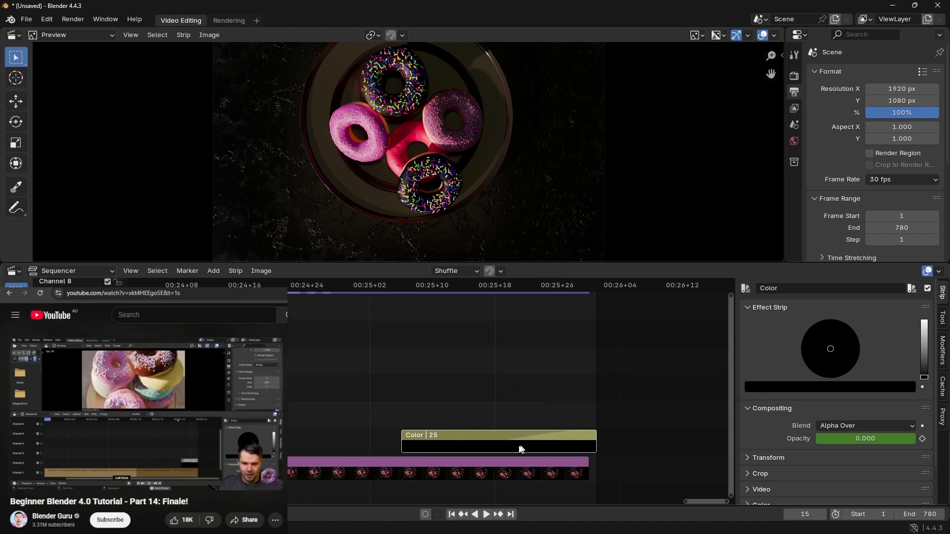
Step: Select the Color strip, move the playhead to frame 750 and play back the closing fade
{"action": "left_click", "coordinate": [499, 466]}
{"action": "left_click", "coordinate": [523, 445]}
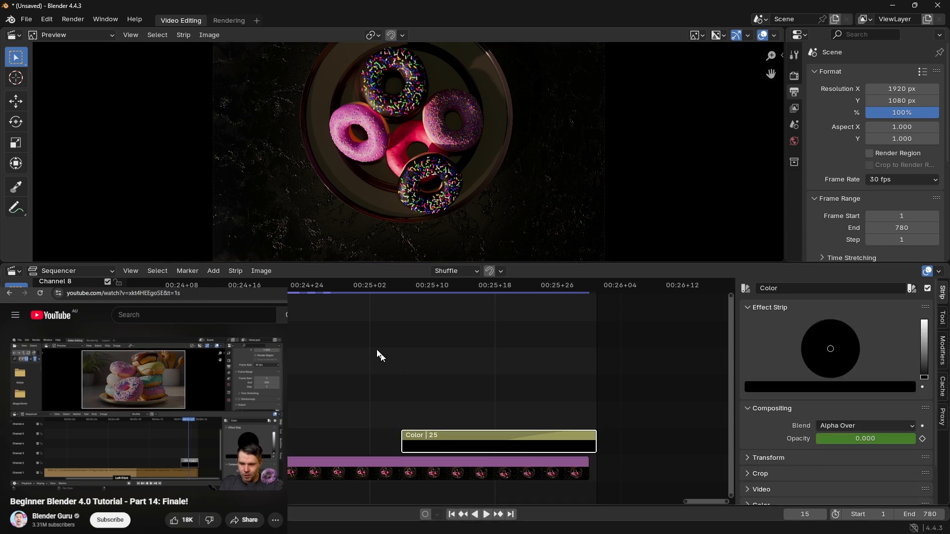
{"action": "left_click_drag", "start_coordinate": [308, 289], "coordinate": [354, 317]}
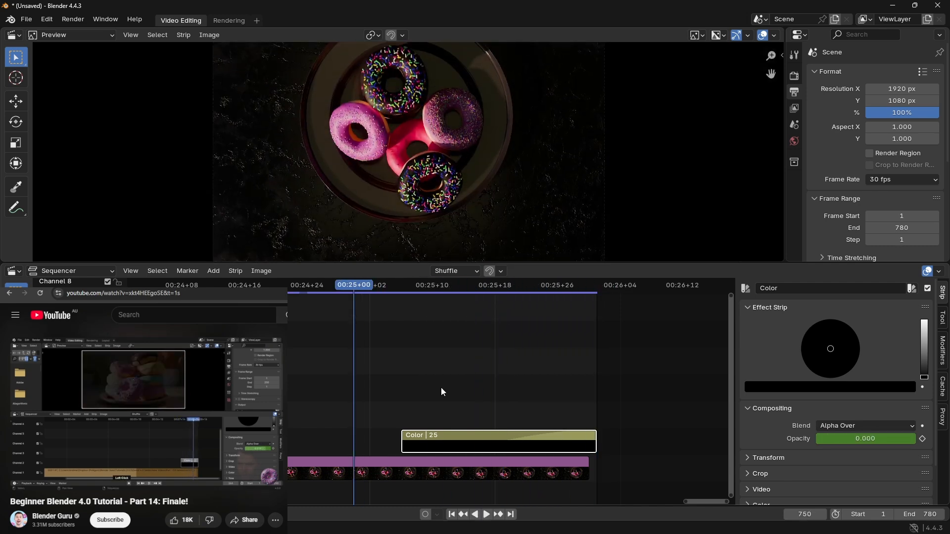
{"action": "left_click", "coordinate": [485, 515]}
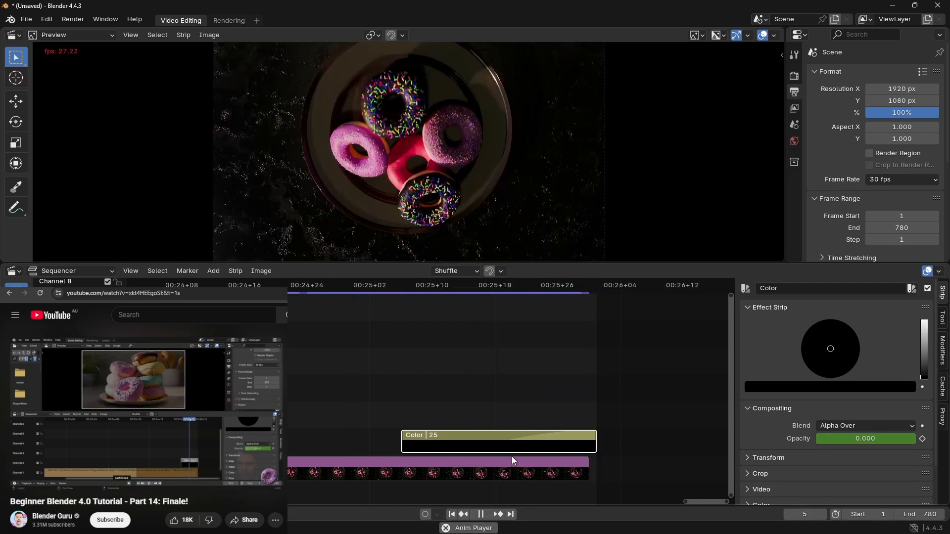
Step: Extend the Color strip's start earlier, and end both the strip and the scene's frame range with the image sequence at frame 779
{"action": "left_click_drag", "start_coordinate": [396, 445], "coordinate": [214, 445]}
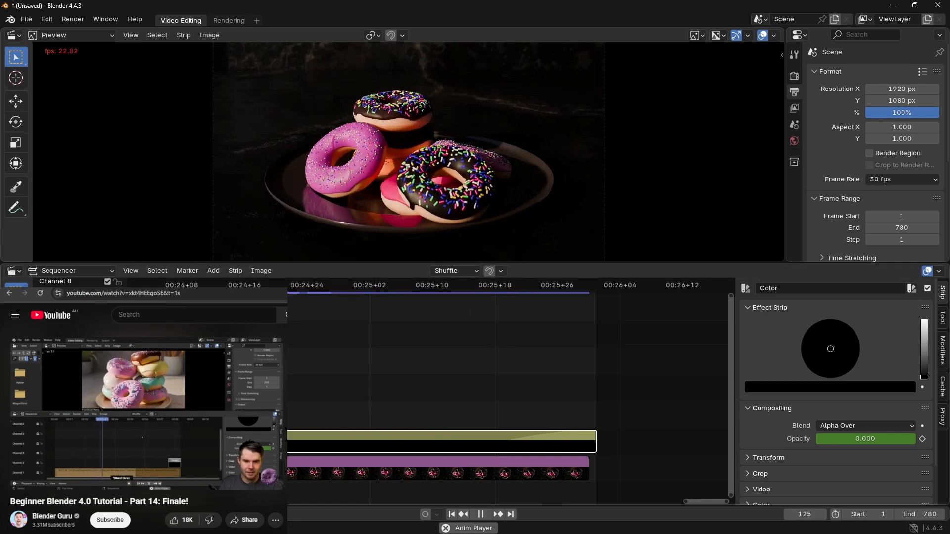
{"action": "left_click", "coordinate": [142, 286]}
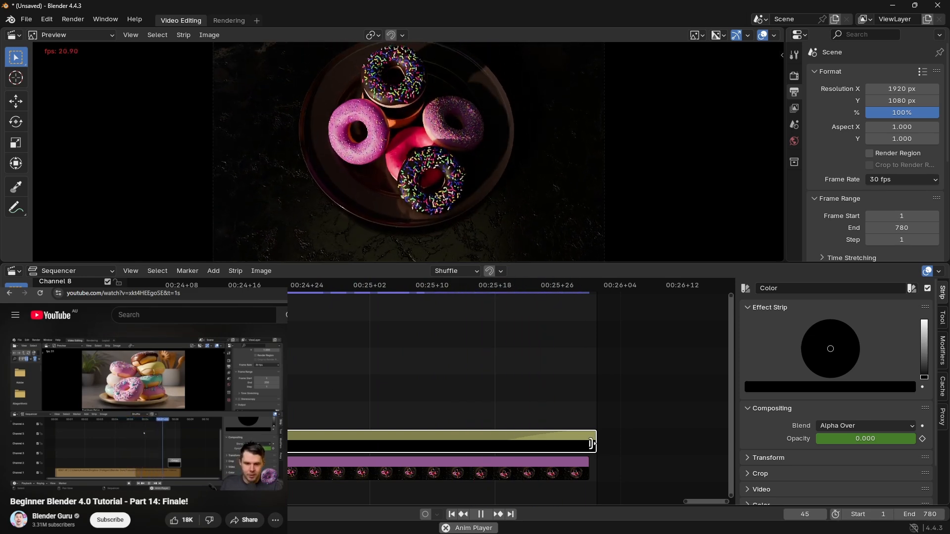
{"action": "left_click_drag", "start_coordinate": [597, 443], "coordinate": [589, 443]}
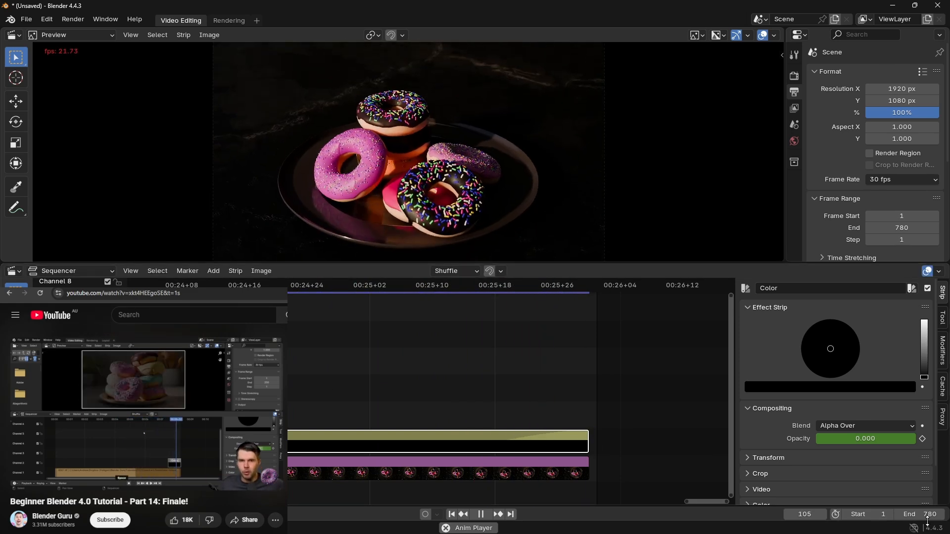
{"action": "left_click", "coordinate": [898, 514]}
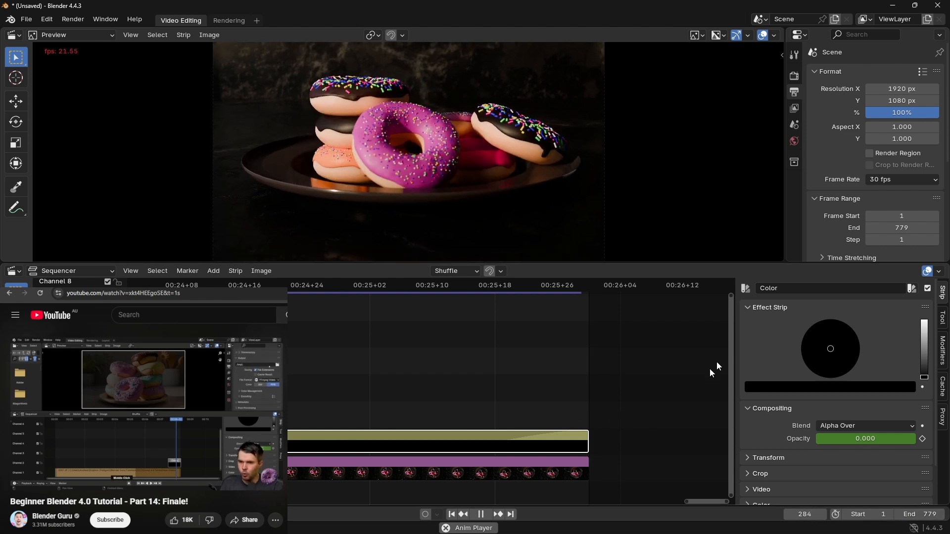
Step: Set the output folder for the rendered video to C:\tmp\temp\
{"action": "scroll", "coordinate": [903, 139], "scroll_direction": "down", "scroll_amount": 8}
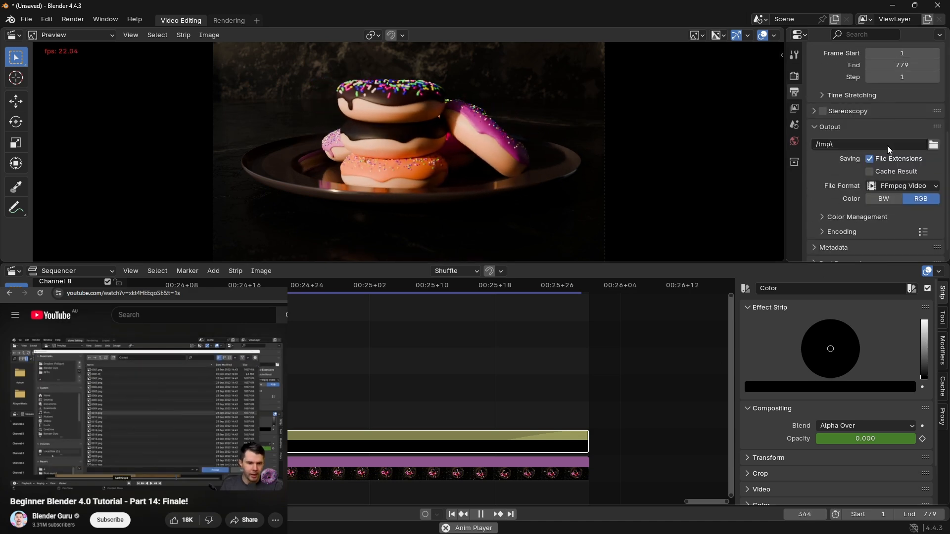
{"action": "left_click", "coordinate": [938, 148]}
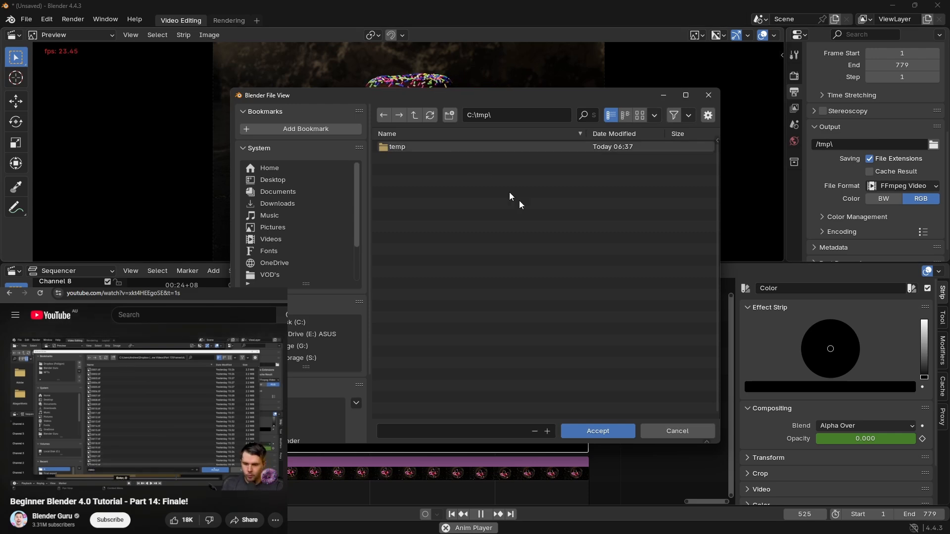
{"action": "left_click", "coordinate": [617, 429]}
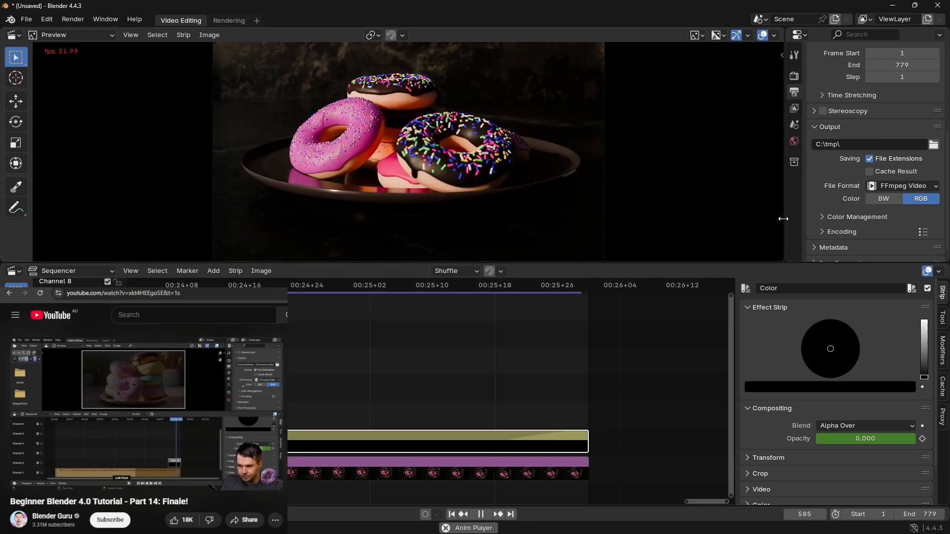
{"action": "left_click", "coordinate": [934, 143]}
{"action": "left_click", "coordinate": [424, 148]}
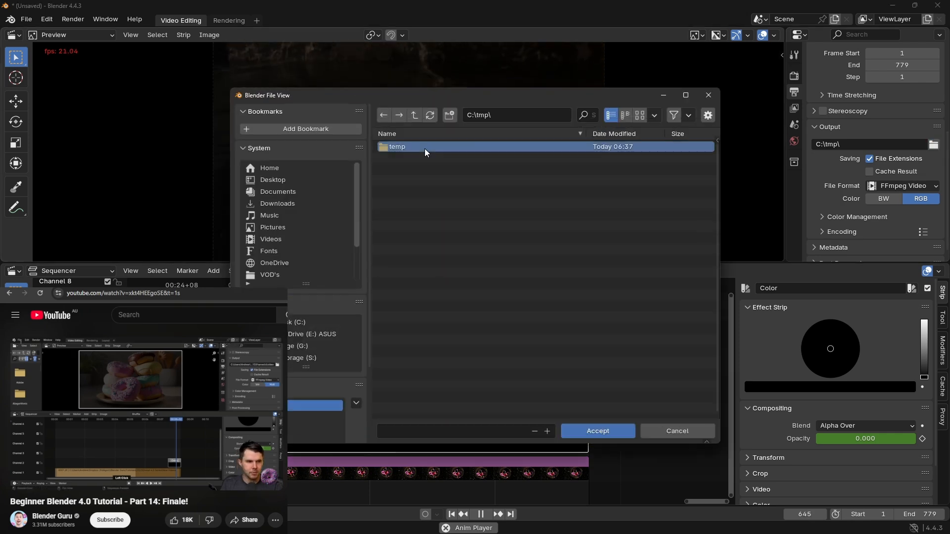
{"action": "left_click", "coordinate": [604, 431]}
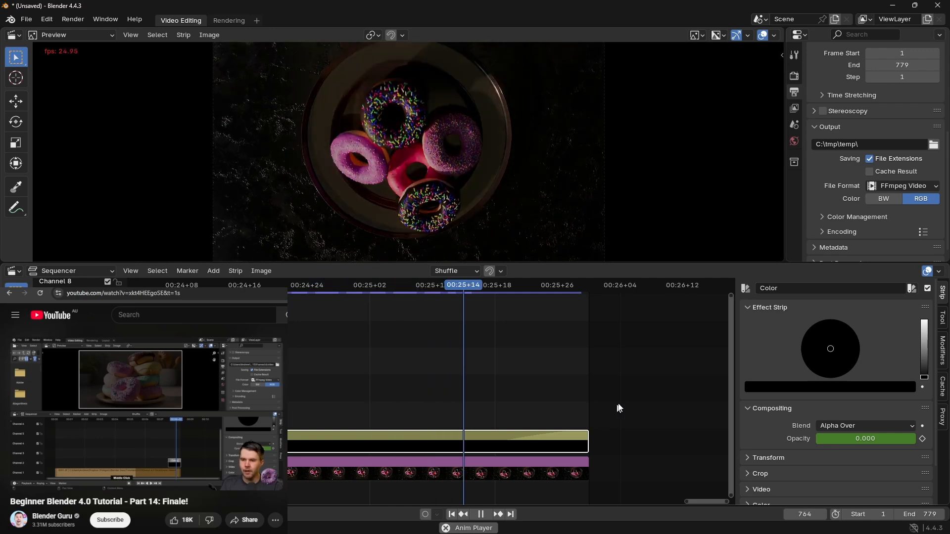
Step: Expand the encoding settings of the FFmpeg Video output, widen the Properties editor and set the output quality to Lossless
{"action": "left_click", "coordinate": [902, 188]}
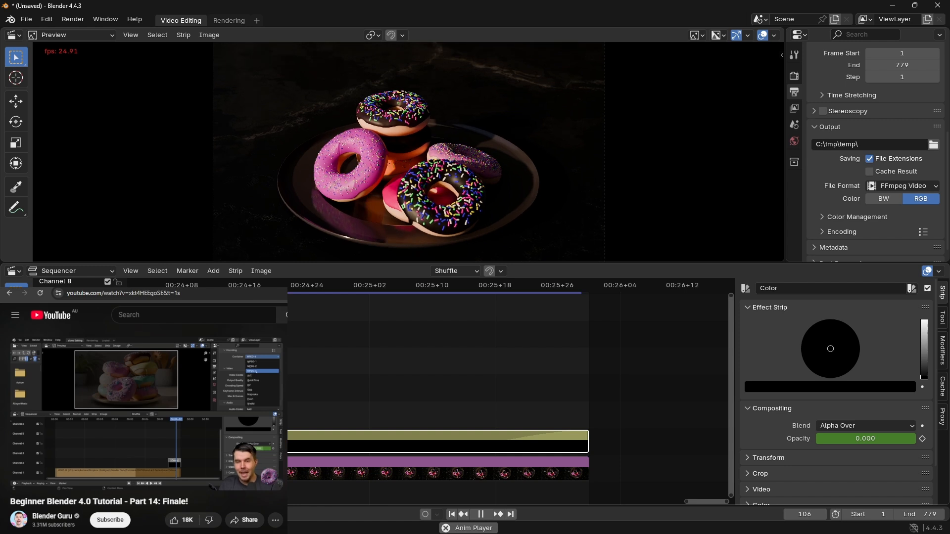
{"action": "scroll", "coordinate": [877, 183], "scroll_direction": "down", "scroll_amount": 1}
{"action": "left_click", "coordinate": [824, 221]}
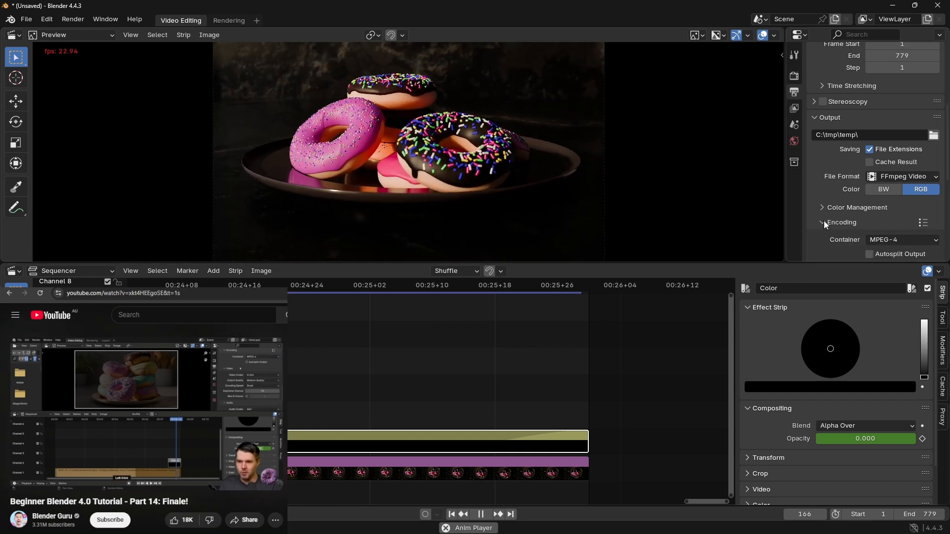
{"action": "scroll", "coordinate": [898, 236], "scroll_direction": "down", "scroll_amount": 5}
{"action": "scroll", "coordinate": [898, 236], "scroll_direction": "down", "scroll_amount": 2}
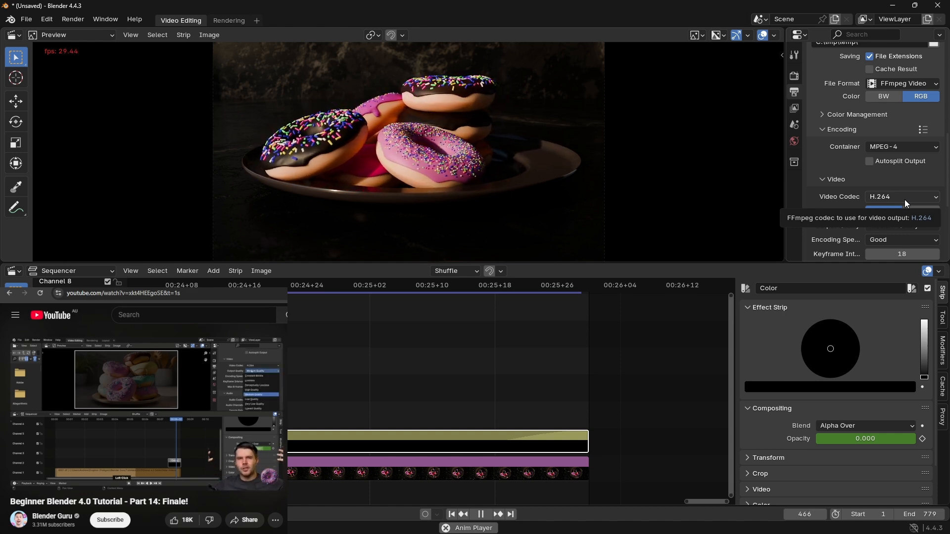
{"action": "scroll", "coordinate": [905, 200], "scroll_direction": "down", "scroll_amount": 5}
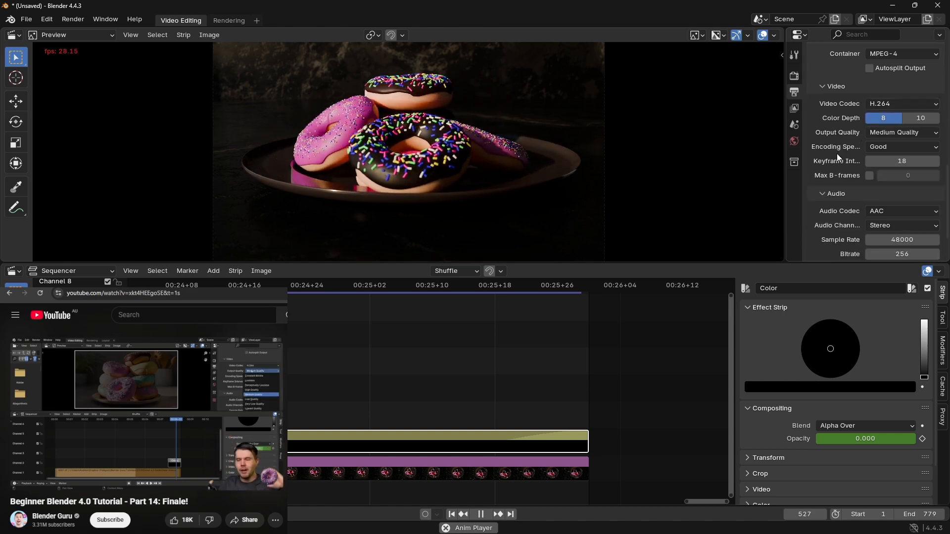
{"action": "scroll", "coordinate": [837, 155], "scroll_direction": "down", "scroll_amount": 1}
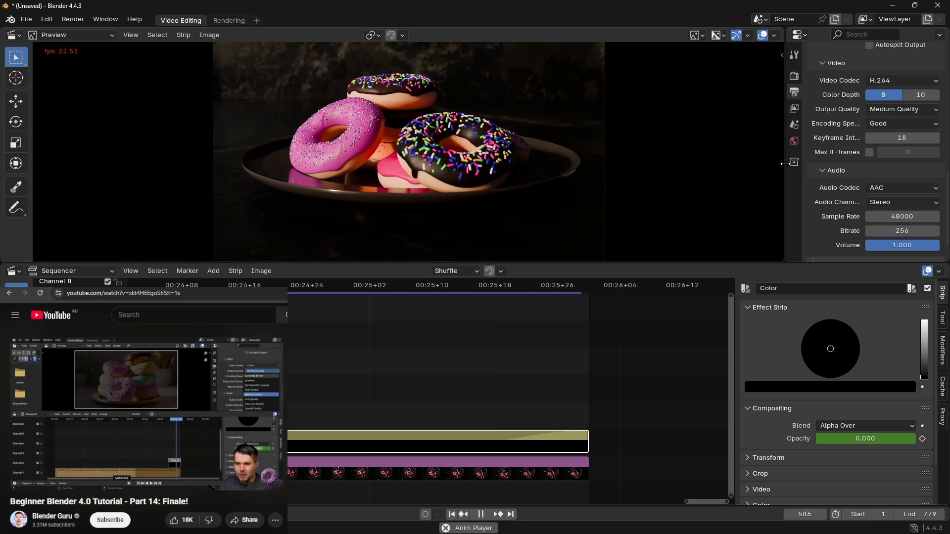
{"action": "left_click_drag", "start_coordinate": [783, 162], "coordinate": [586, 165]}
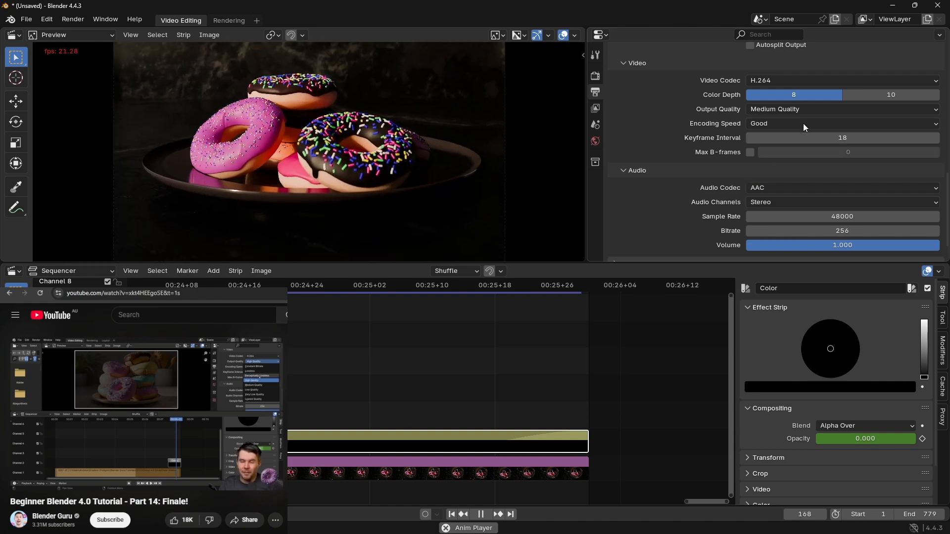
{"action": "left_click", "coordinate": [800, 109]}
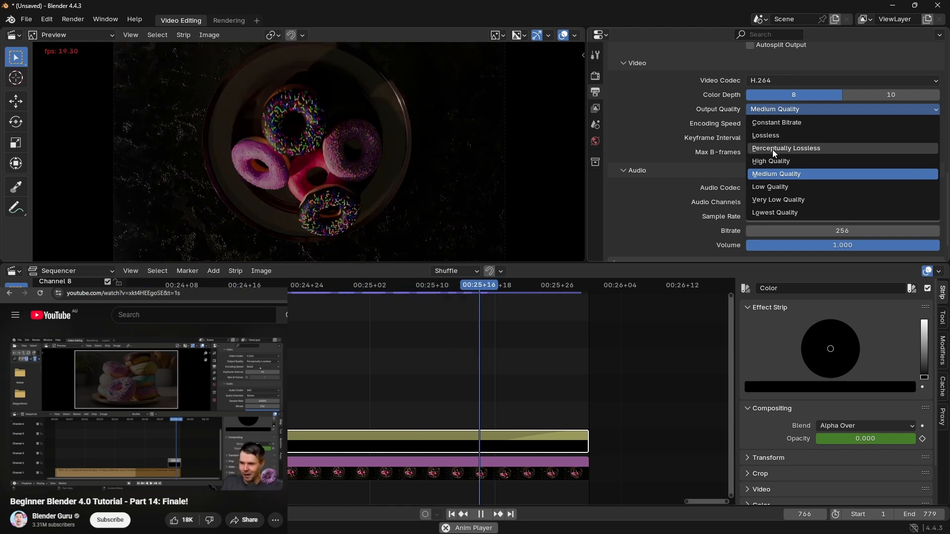
{"action": "left_click", "coordinate": [771, 136]}
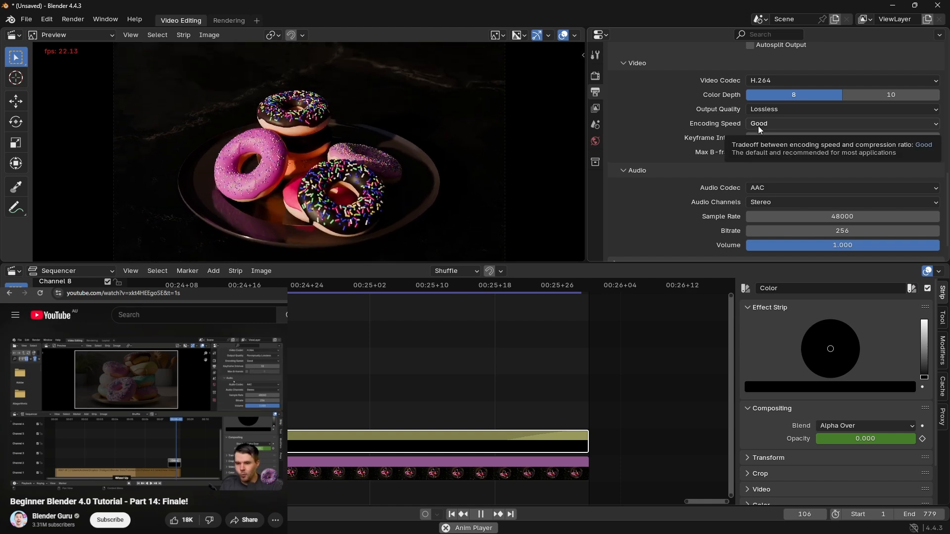
Step: Set the audio codec to No Audio and check the Post Processing options
{"action": "left_click", "coordinate": [762, 193]}
{"action": "left_click", "coordinate": [769, 200]}
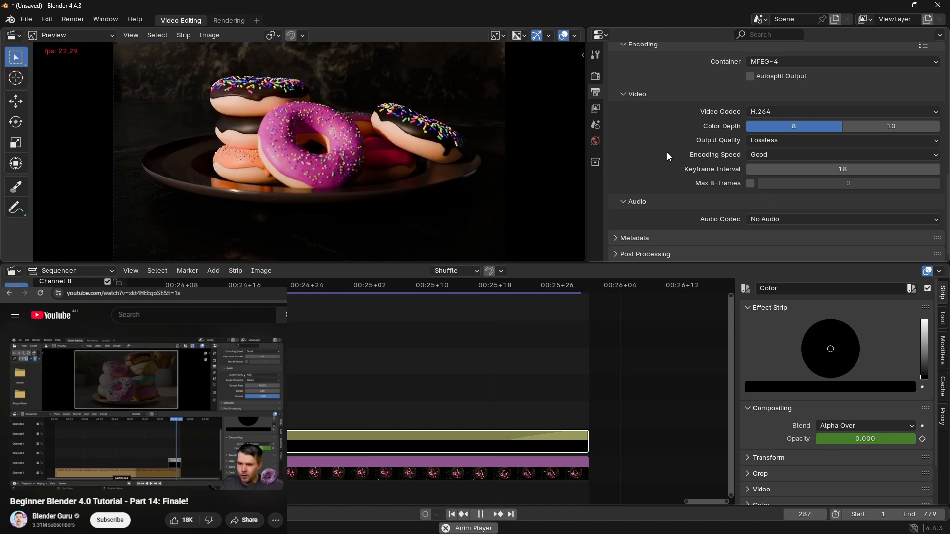
{"action": "left_click", "coordinate": [619, 254]}
{"action": "scroll", "coordinate": [644, 190], "scroll_direction": "down", "scroll_amount": 2}
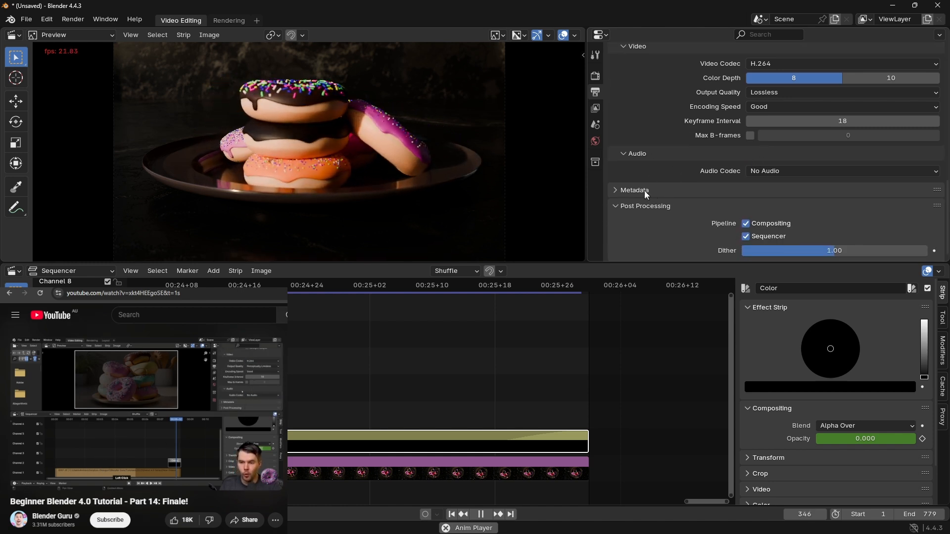
{"action": "left_click", "coordinate": [615, 207]}
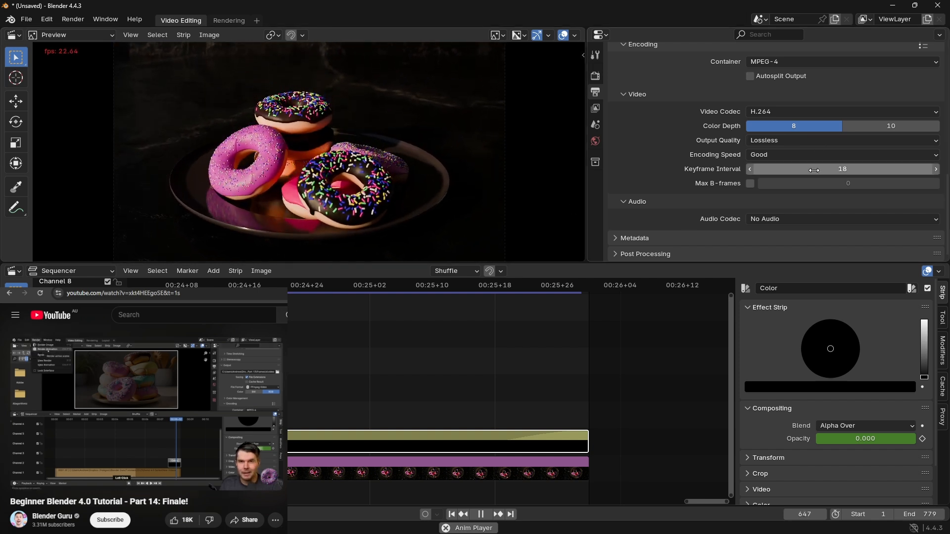
Step: Check the output settings and render the animation to the video file
{"action": "scroll", "coordinate": [815, 171], "scroll_direction": "up", "scroll_amount": 5}
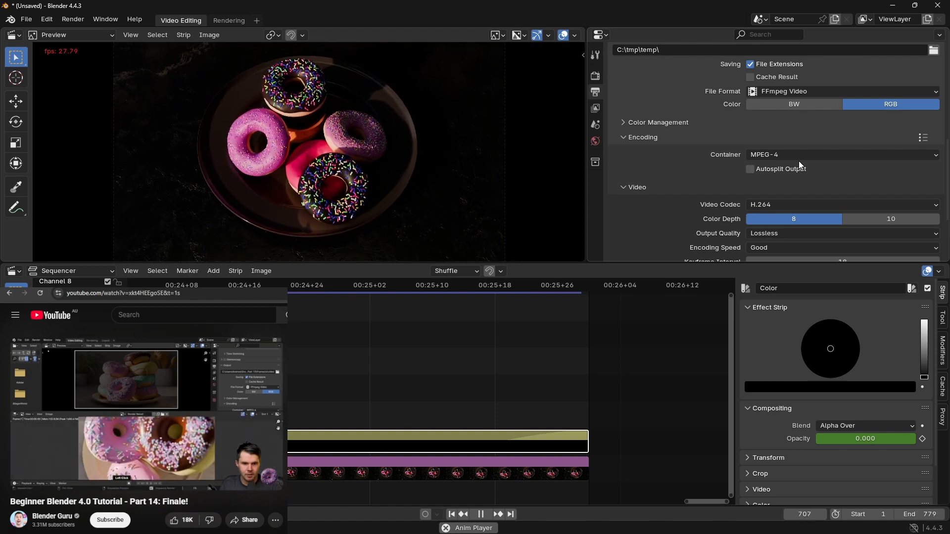
{"action": "left_click", "coordinate": [71, 20]}
{"action": "left_click", "coordinate": [98, 44]}
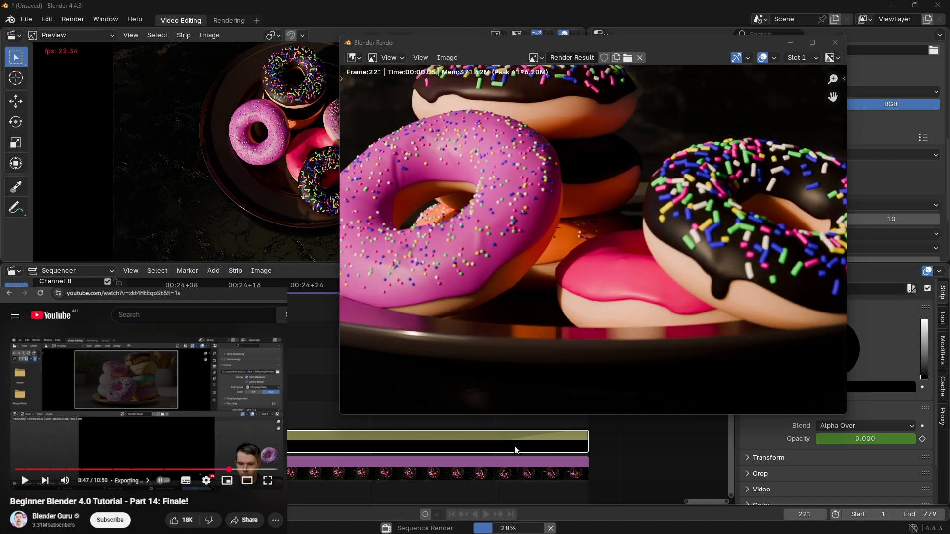
Step: Switch to Notepad and replace the note with "mines bigger than his.... it'll take longer to process 780 frames compared to 260"
{"action": "key", "text": "alt+Tab"}
{"action": "key", "text": "ctrl+a"}
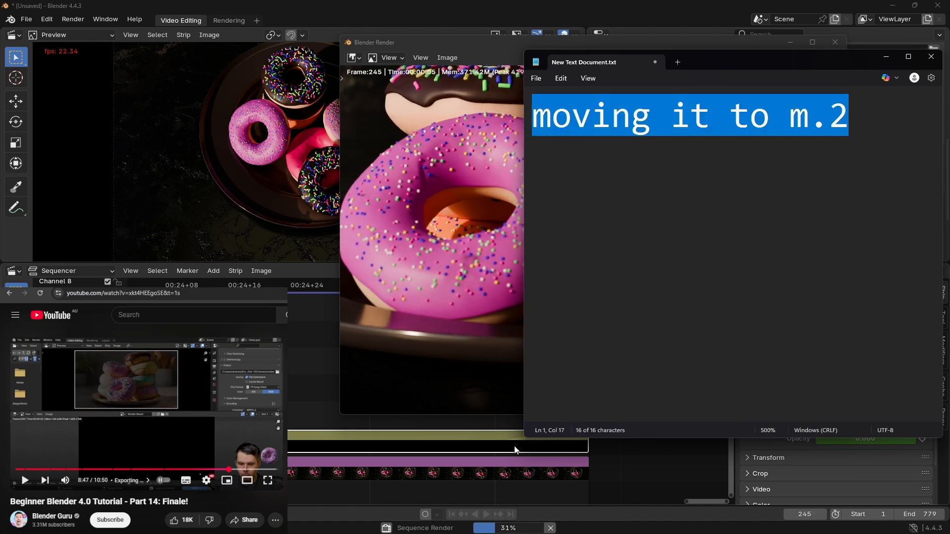
{"action": "type", "text": "min"}
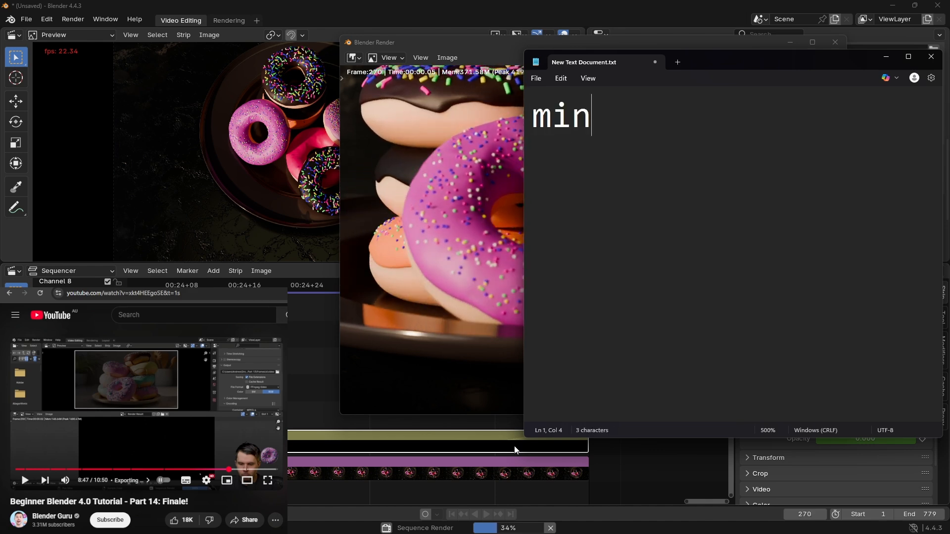
{"action": "type", "text": "es bigge"}
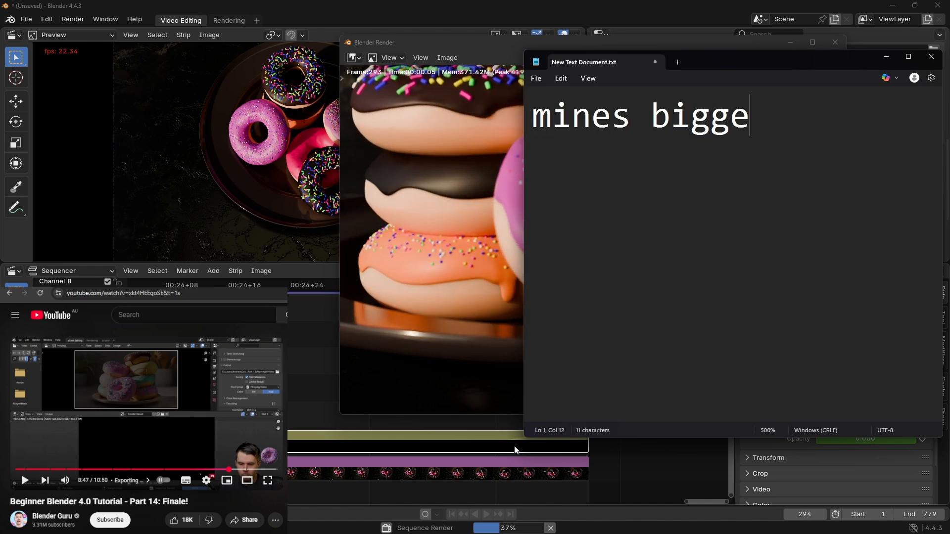
{"action": "type", "text": "r than his.... it'll take longer to process 780 frames com["}
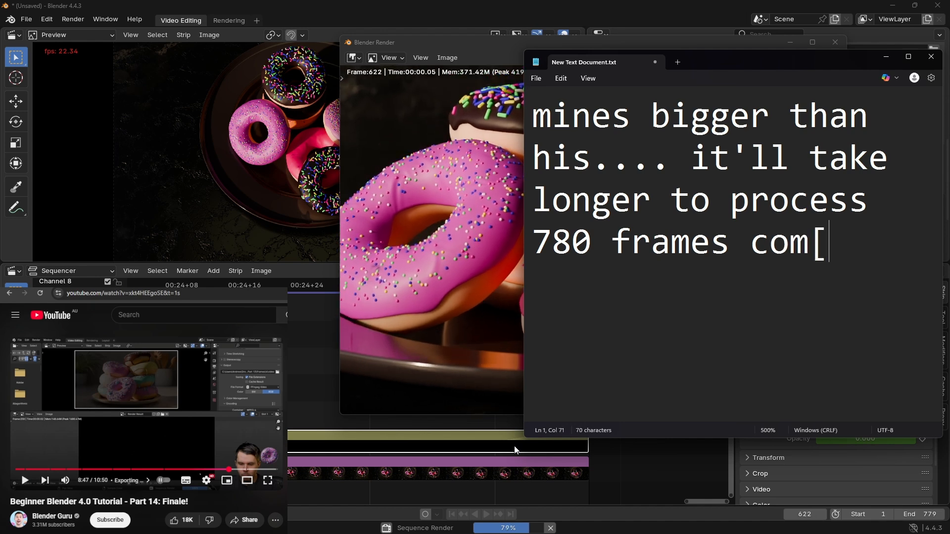
{"action": "key", "text": "BackSpace"}
{"action": "type", "text": "pared "}
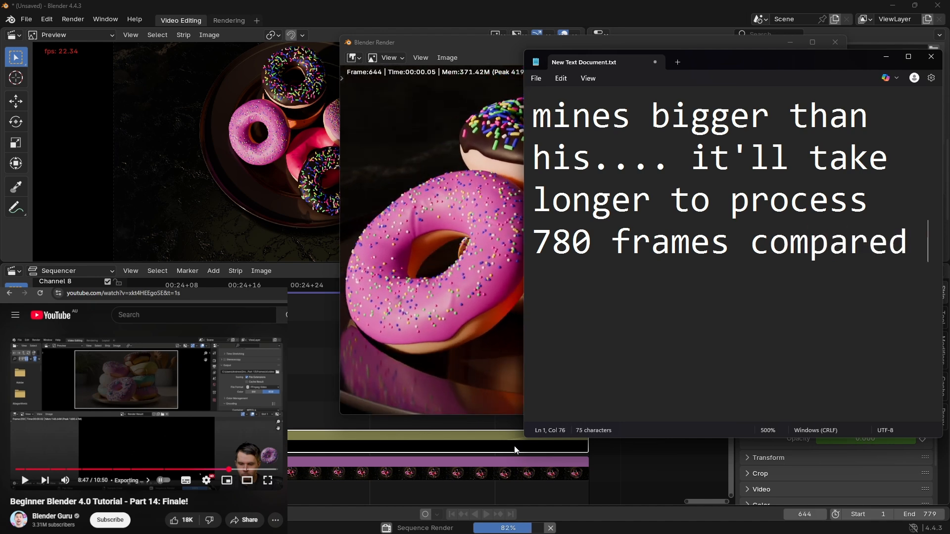
{"action": "type", "text": "to "}
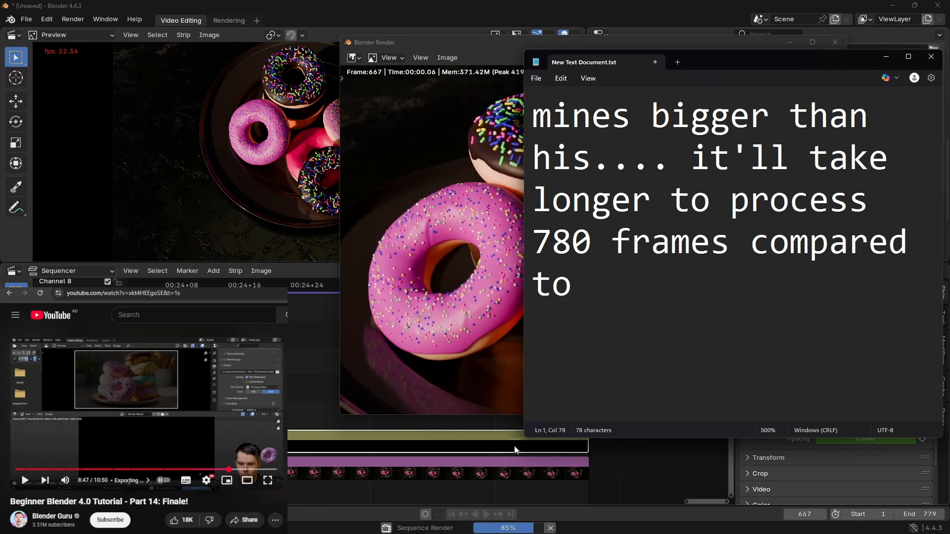
{"action": "type", "text": "260"}
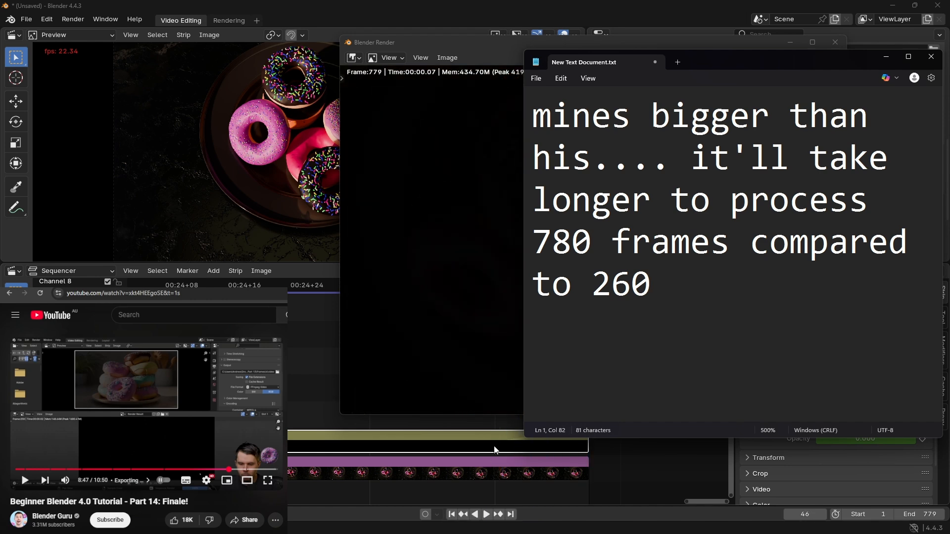
Step: Return to the render window, then switch to VLC media player and play the exported video 0001-0779.mp4 on loop
{"action": "left_click", "coordinate": [455, 166]}
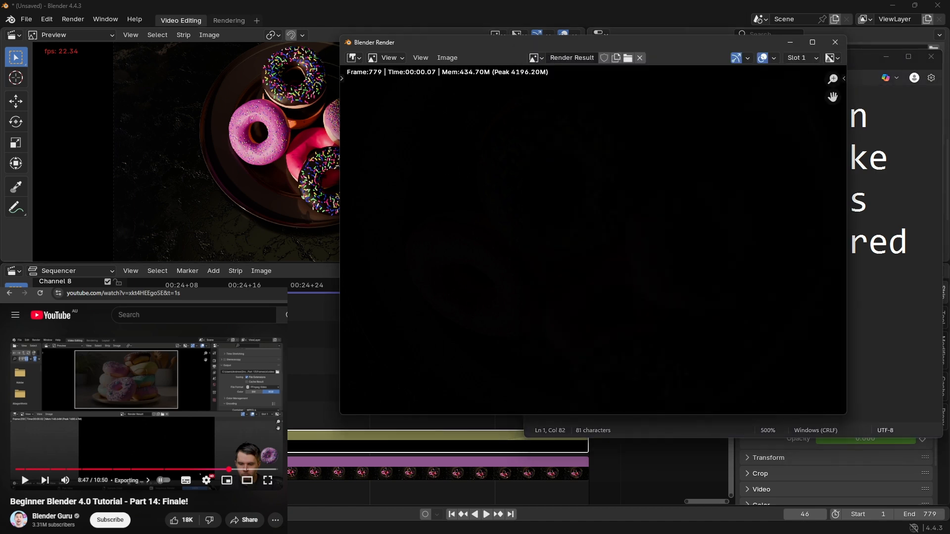
{"action": "left_click", "coordinate": [200, 474]}
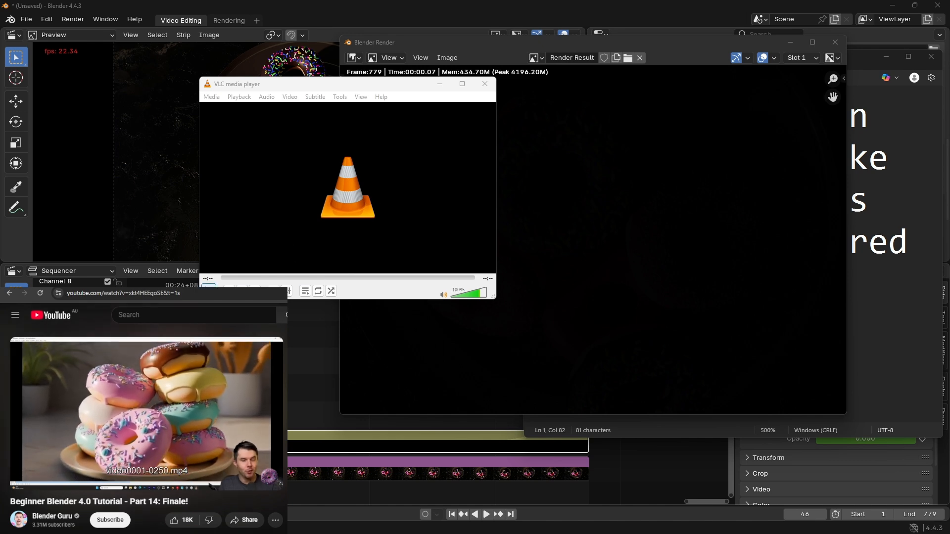
{"action": "left_click", "coordinate": [209, 290]}
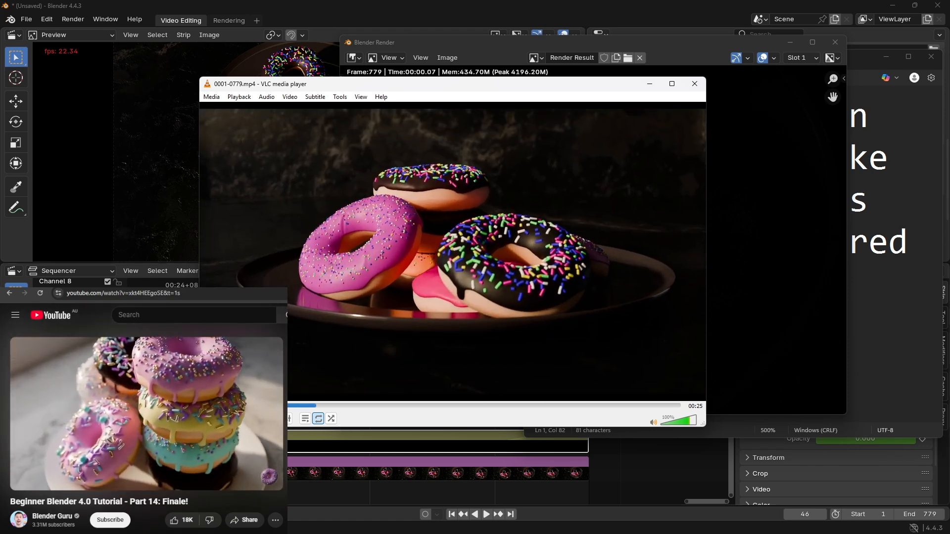
Step: Pause the YouTube donut tutorial, close VLC media player and glance over the tutorial's description
{"action": "left_click", "coordinate": [147, 414]}
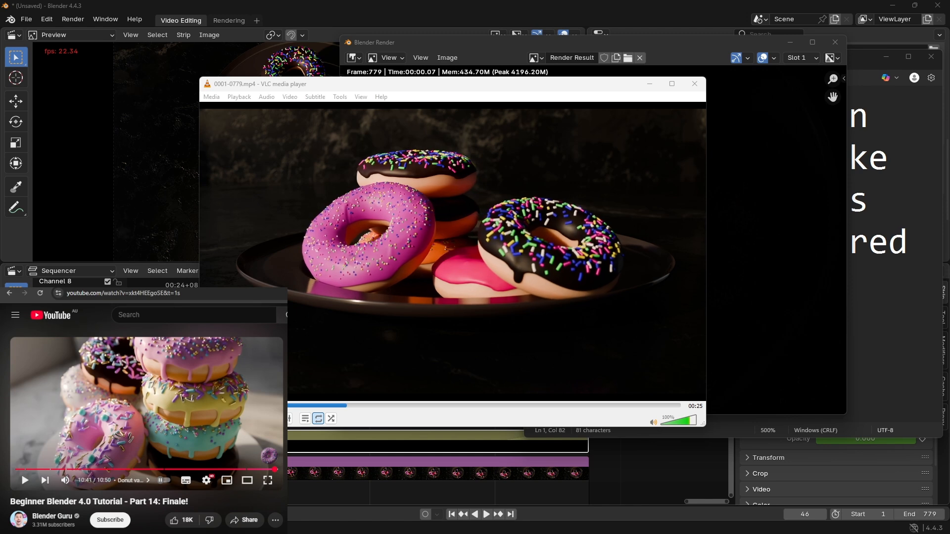
{"action": "left_click", "coordinate": [701, 87]}
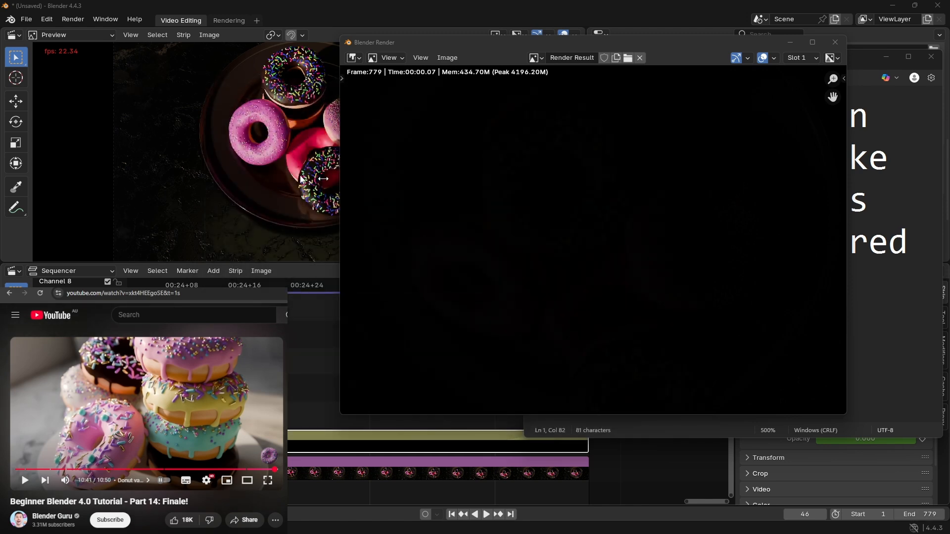
{"action": "scroll", "coordinate": [144, 421], "scroll_direction": "down", "scroll_amount": 5}
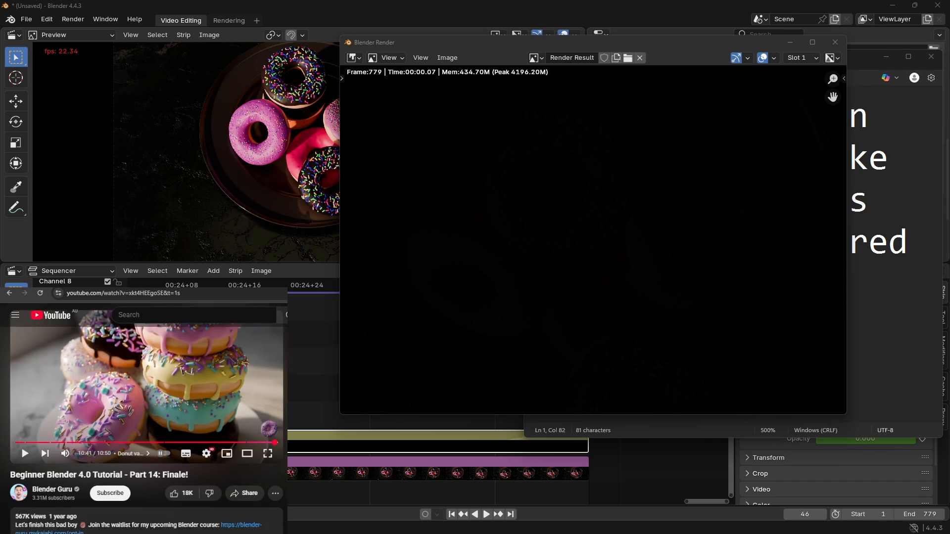
{"action": "scroll", "coordinate": [143, 421], "scroll_direction": "up", "scroll_amount": 5}
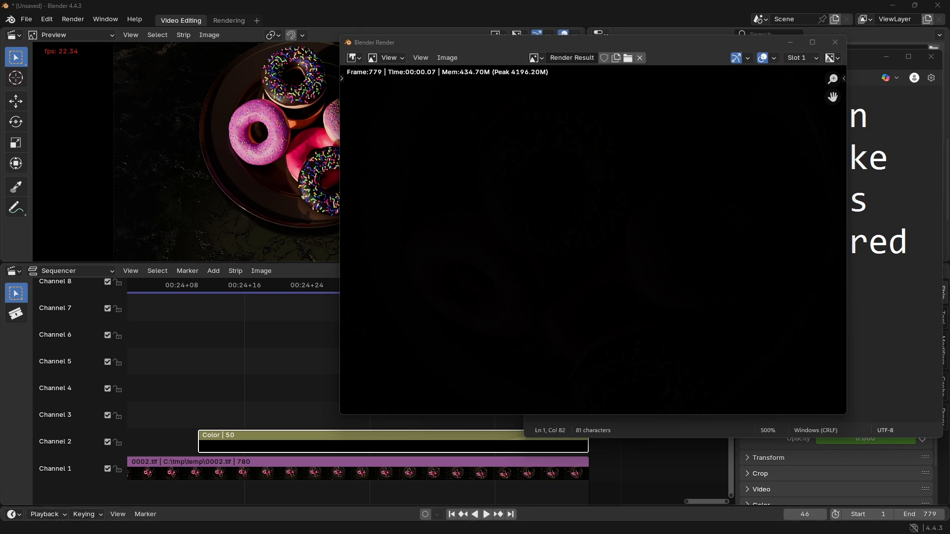
Step: Switch to Notepad and replace the note with "well now that I've done that", correcting the misspelled "ive" with the suggested spelling
{"action": "key", "text": "alt+Tab"}
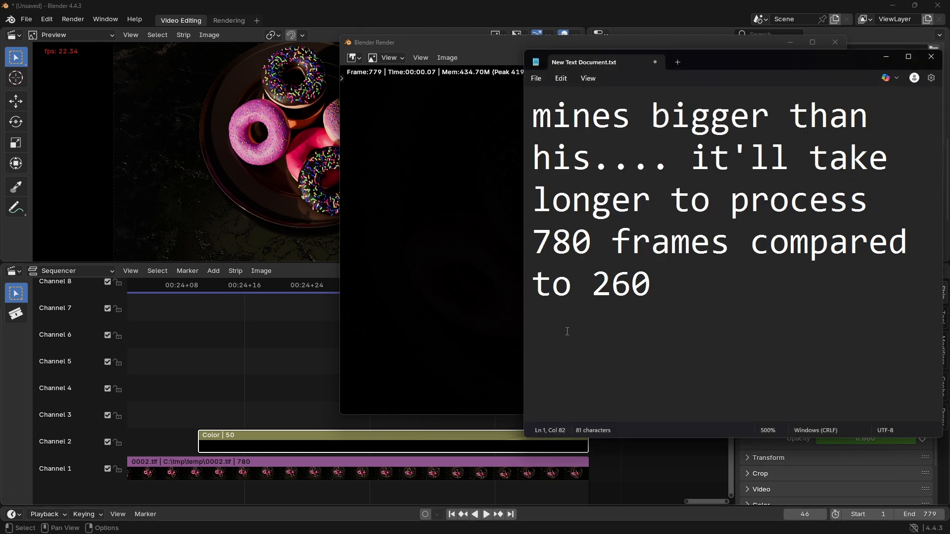
{"action": "key", "text": "ctrl+a"}
{"action": "type", "text": "well "}
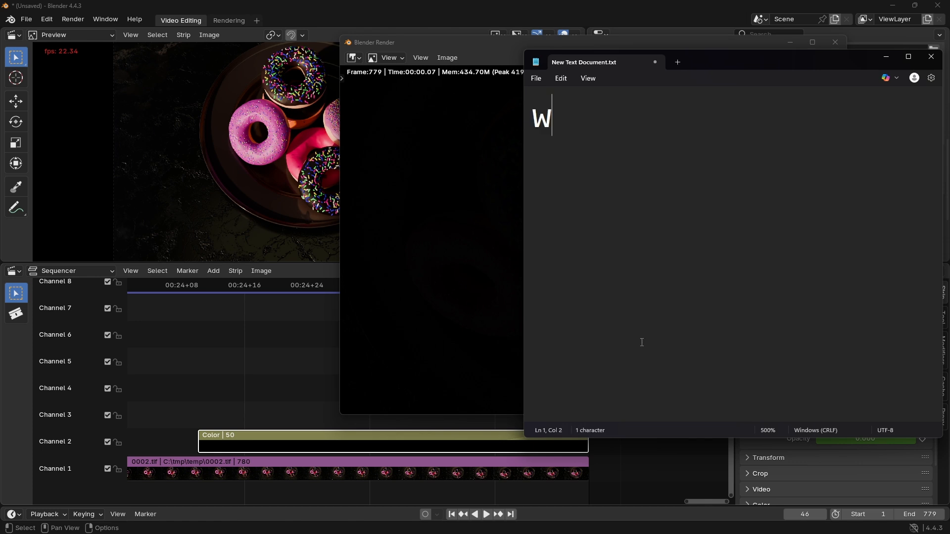
{"action": "type", "text": "now the"}
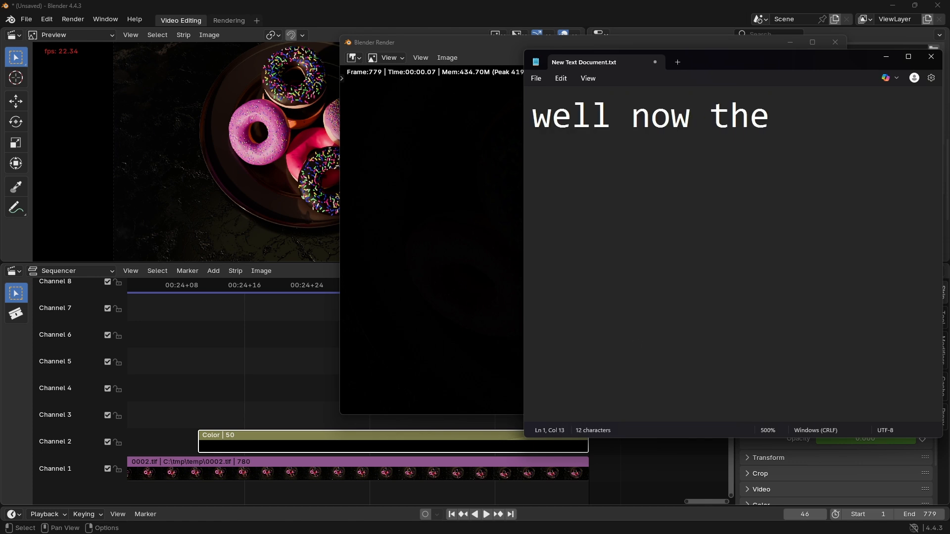
{"action": "key", "text": "BackSpace"}
{"action": "type", "text": "at i"}
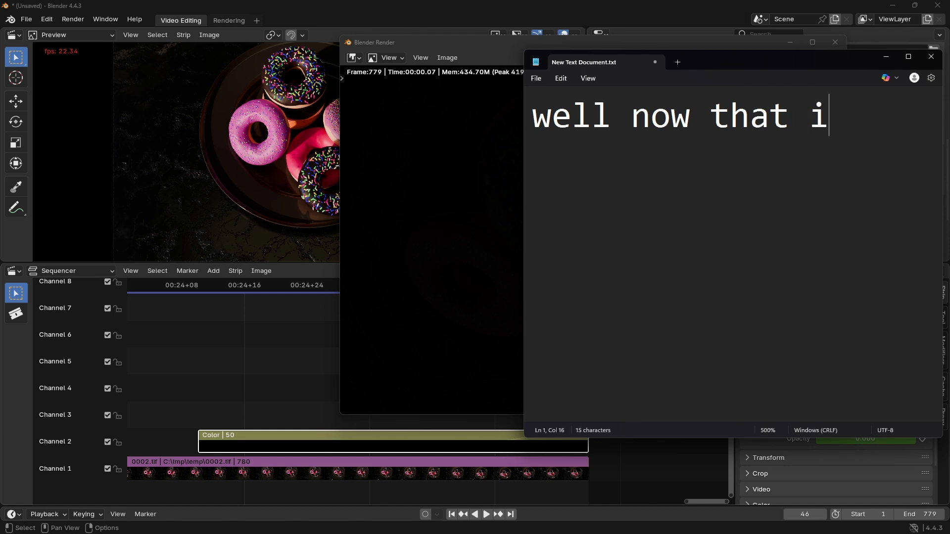
{"action": "type", "text": "ve done that"}
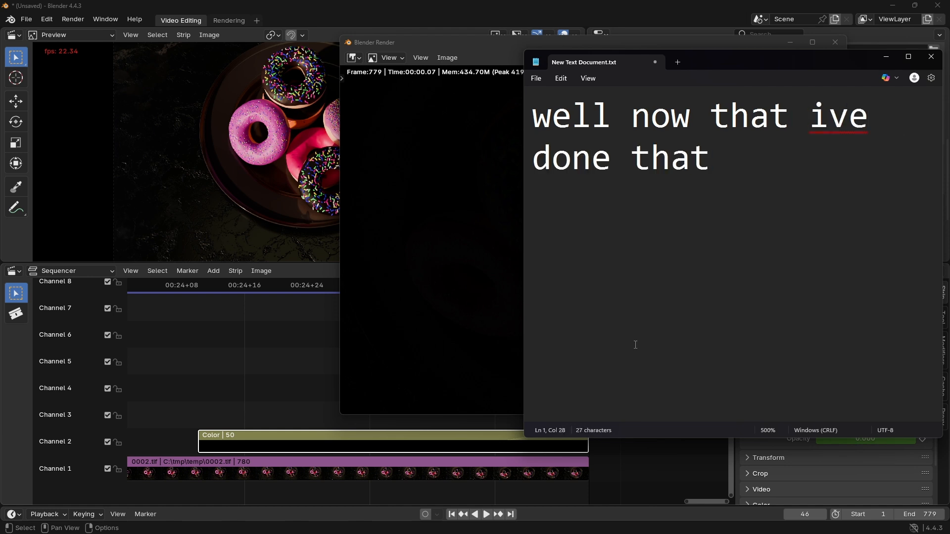
{"action": "right_click", "coordinate": [835, 125]}
{"action": "left_click", "coordinate": [809, 186]}
{"action": "left_click", "coordinate": [809, 186]}
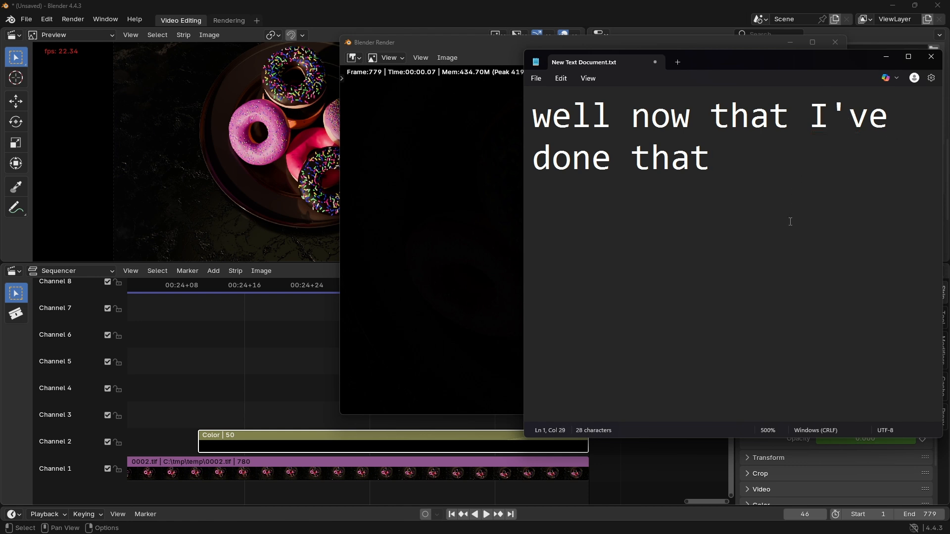
Step: Extend the note with ", its time to learn more"
{"action": "type", "text": ", its time "}
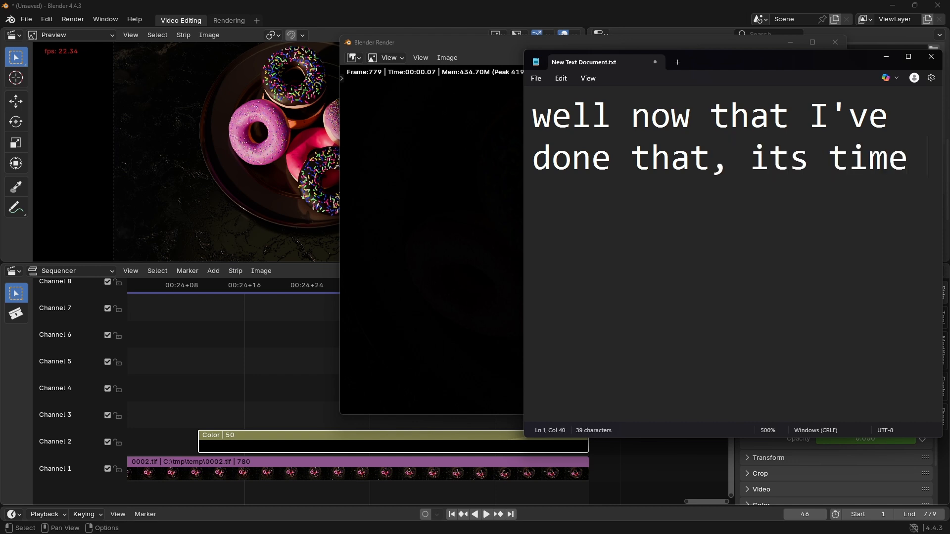
{"action": "type", "text": "to learn moer"}
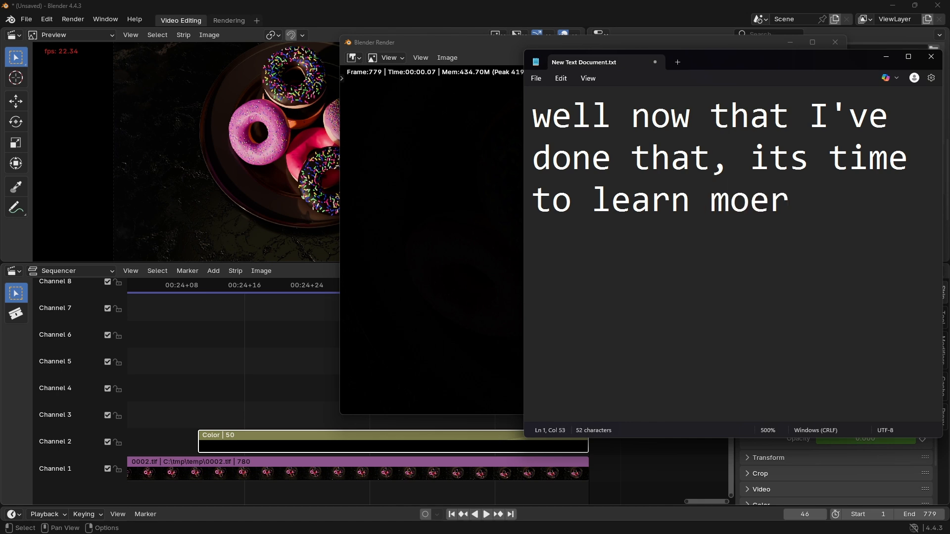
{"action": "key", "text": "BackSpace"}
{"action": "key", "text": "BackSpace"}
{"action": "type", "text": "re"}
{"action": "key", "text": "BackSpace"}
{"action": "type", "text": "..."}
{"action": "key", "text": "BackSpace"}
{"action": "key", "text": "BackSpace"}
{"action": "key", "text": "BackSpace"}
Step: Return to Blender's main window and save the video editing project as render.blend in G:\learning
{"action": "left_click", "coordinate": [305, 9]}
{"action": "left_click", "coordinate": [32, 21]}
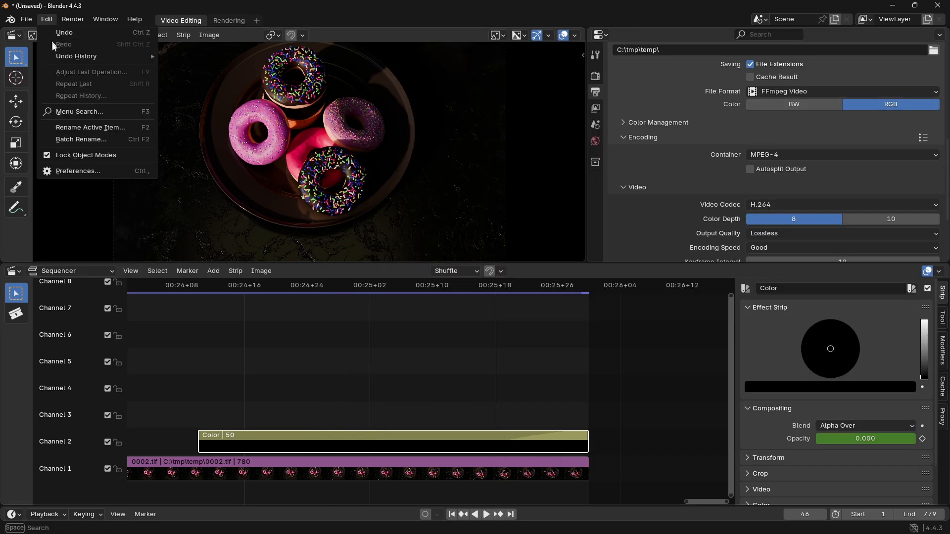
{"action": "left_click", "coordinate": [25, 18]}
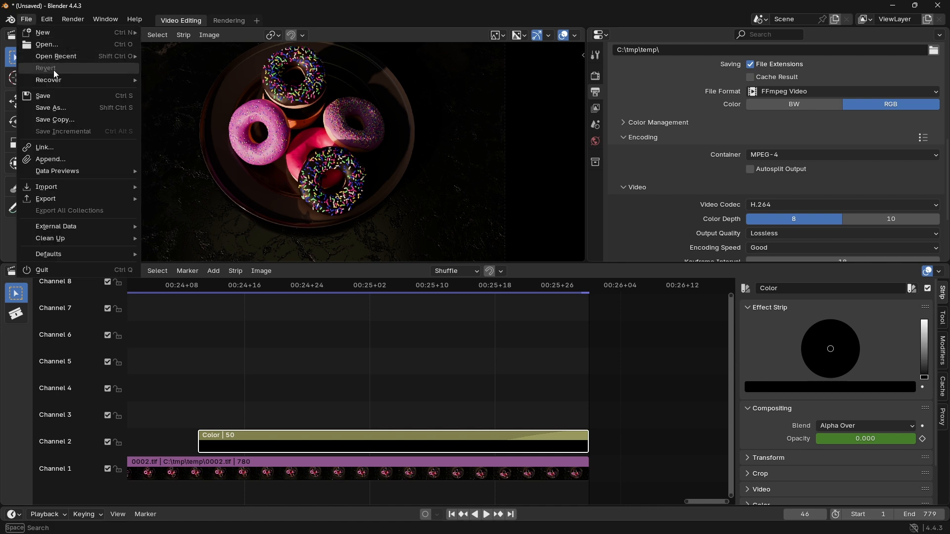
{"action": "left_click", "coordinate": [67, 107]}
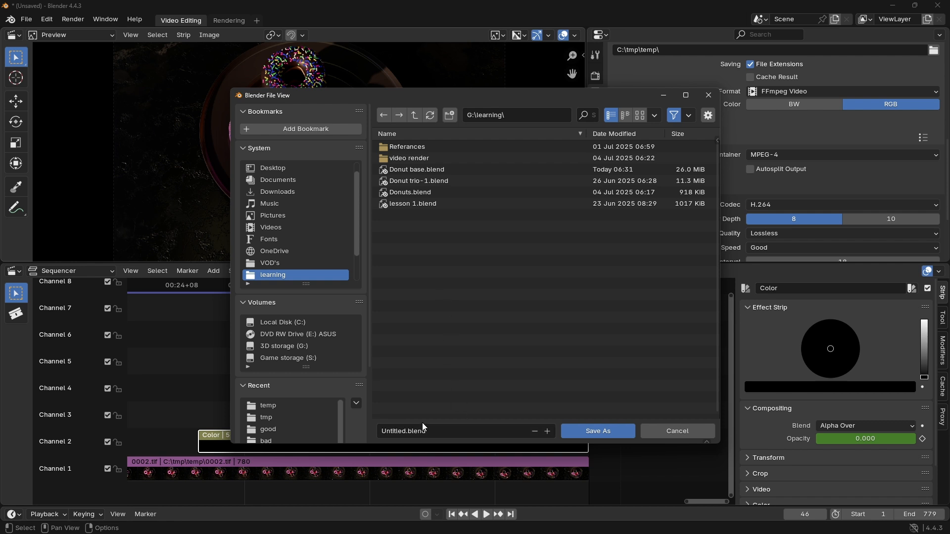
{"action": "left_click", "coordinate": [430, 433]}
{"action": "type", "text": "render"}
{"action": "key", "text": "Return"}
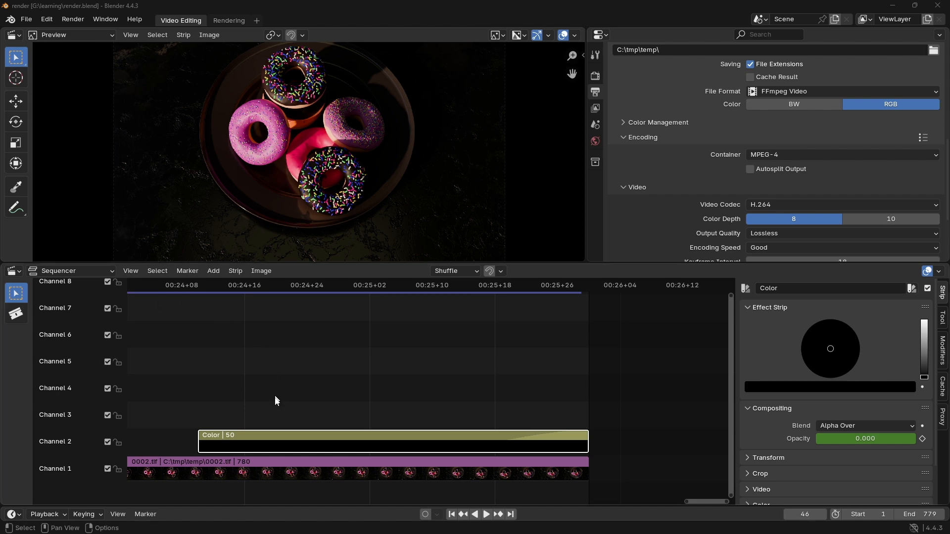
Step: Create a new file from the General template
{"action": "left_click", "coordinate": [25, 19]}
{"action": "mouse_move", "coordinate": [47, 36]}
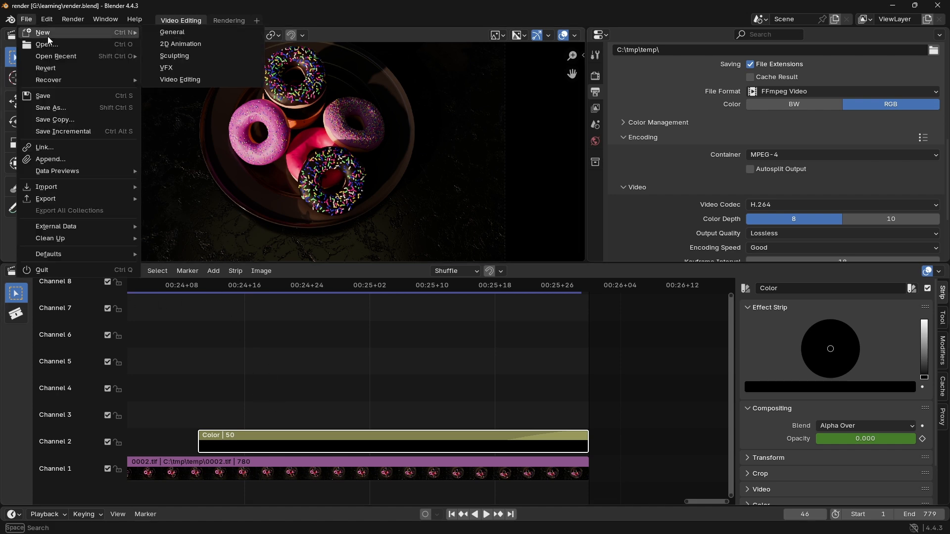
{"action": "left_click", "coordinate": [182, 33]}
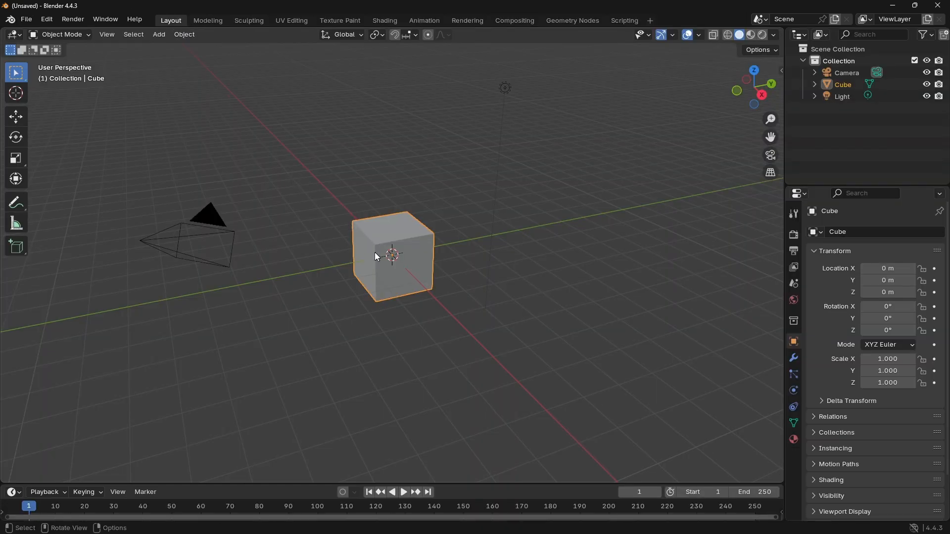
Step: Delete the default cube from the new scene
{"action": "left_click", "coordinate": [364, 242]}
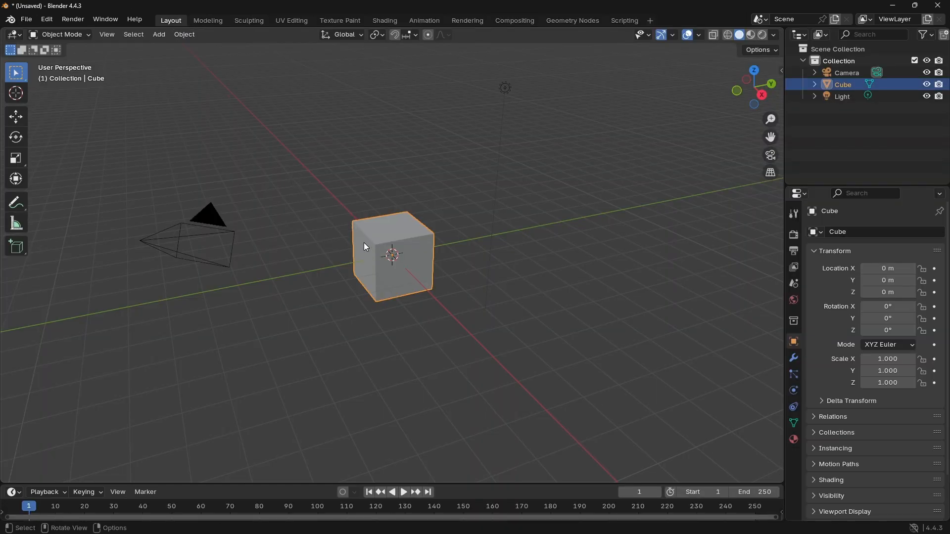
{"action": "key", "text": "z"}
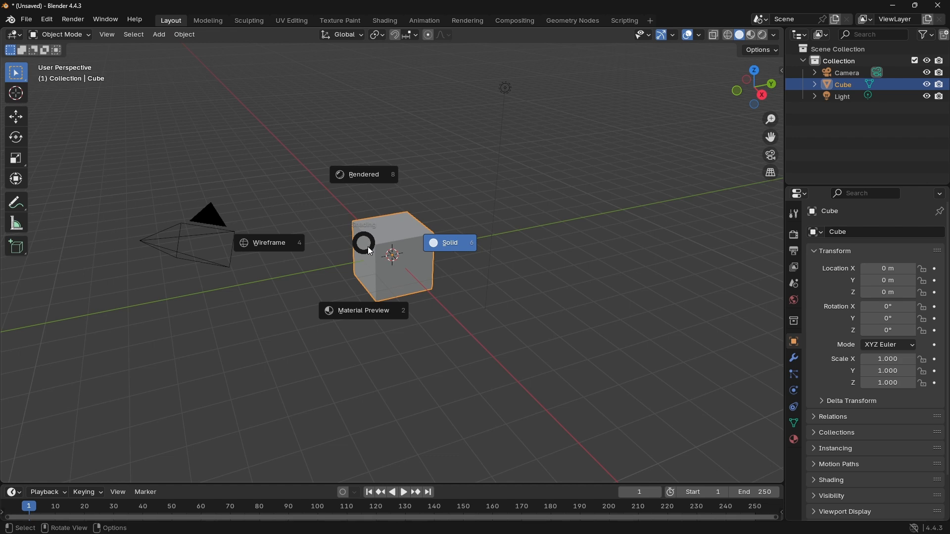
{"action": "key", "text": "Escape"}
{"action": "key", "text": "x"}
{"action": "left_click", "coordinate": [369, 254]}
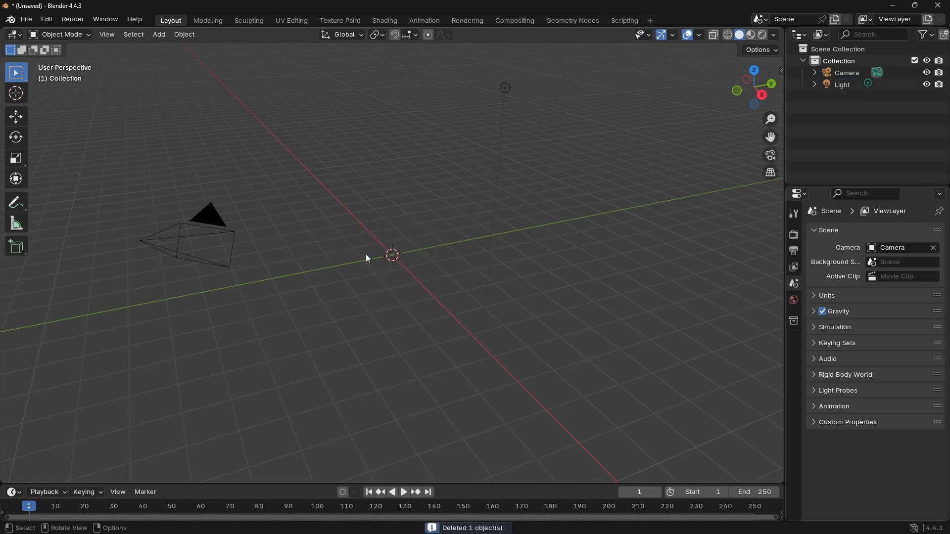
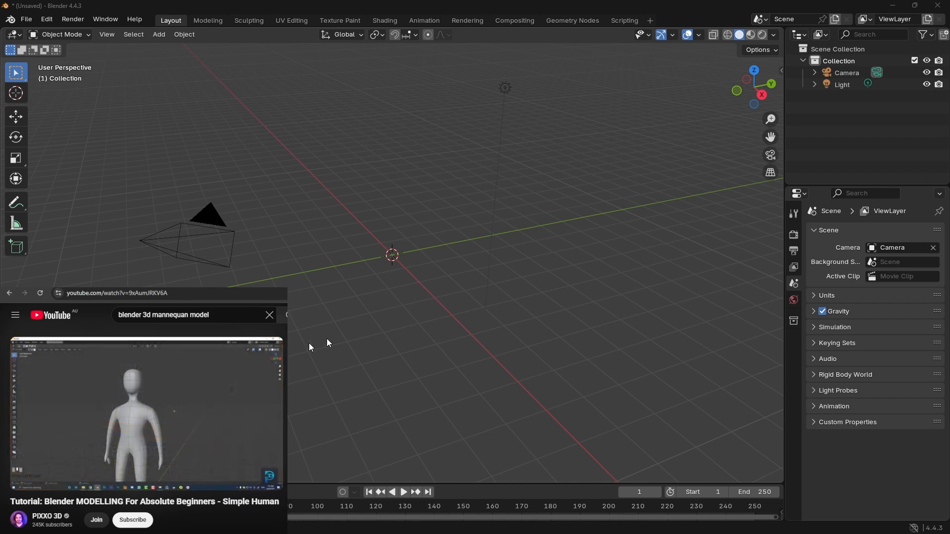
Step: Examine the empty scene from the top, right and bottom axis views and from a free perspective
{"action": "middle_click_drag", "start_coordinate": [419, 296], "coordinate": [480, 274]}
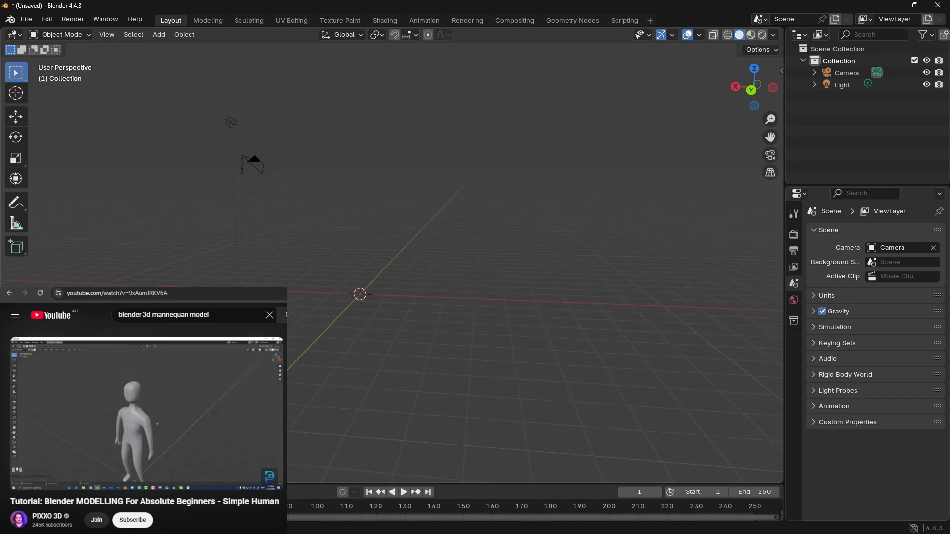
{"action": "key", "text": "super+d"}
{"action": "key", "text": "super+d"}
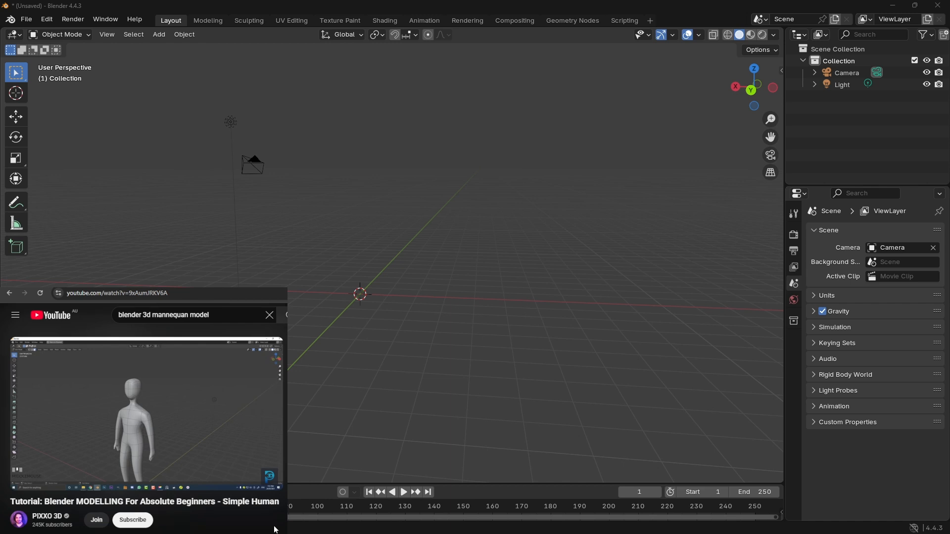
{"action": "middle_click_drag", "start_coordinate": [405, 250], "coordinate": [257, 275]}
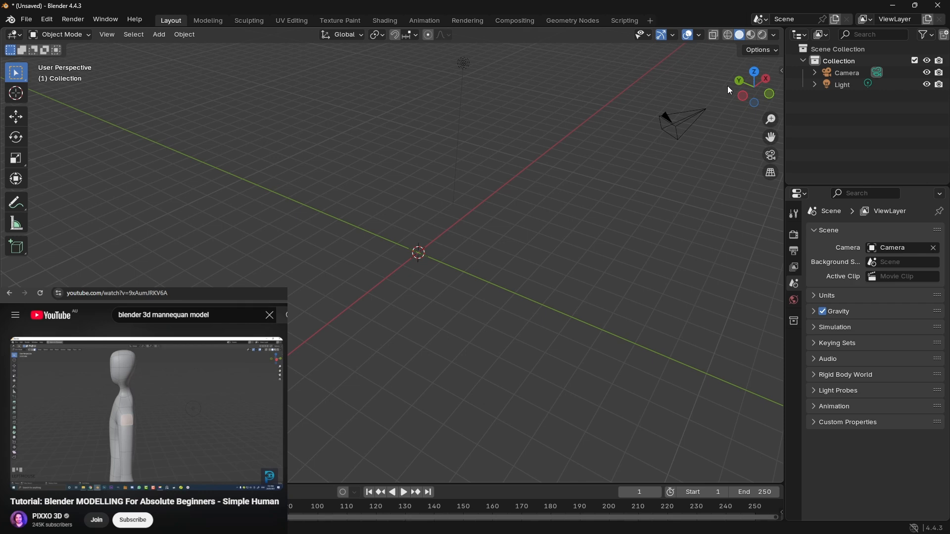
{"action": "left_click", "coordinate": [755, 71]}
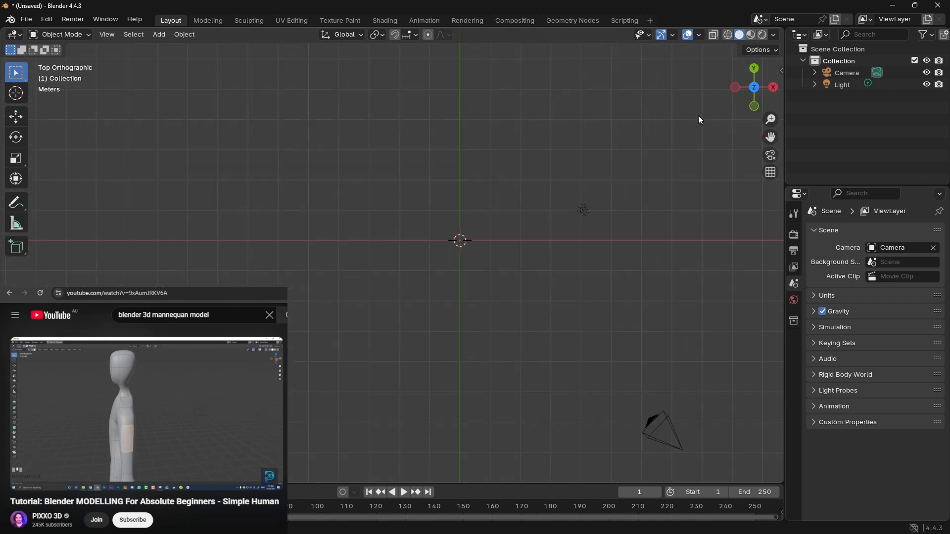
{"action": "left_click", "coordinate": [774, 88]}
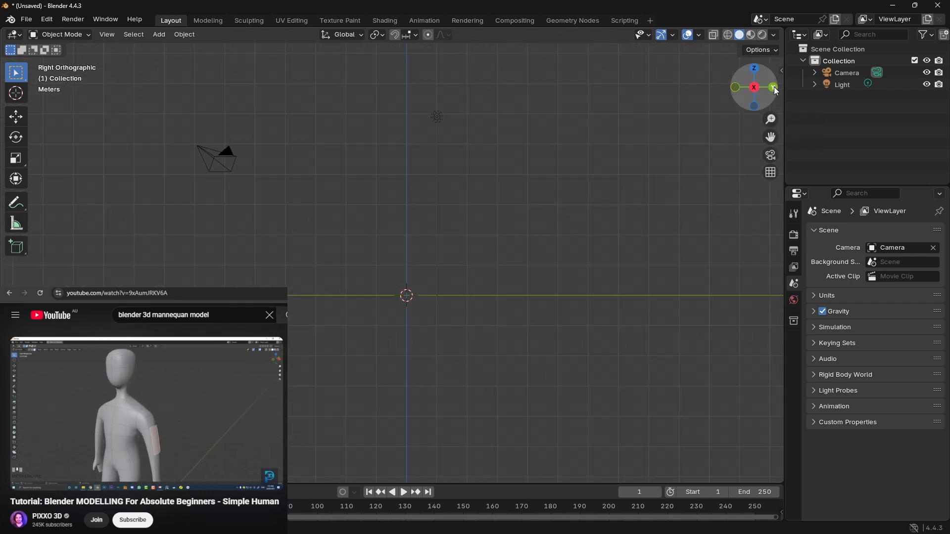
{"action": "left_click", "coordinate": [755, 105]}
{"action": "left_click", "coordinate": [756, 104]}
{"action": "left_click_drag", "start_coordinate": [755, 104], "coordinate": [529, 276]}
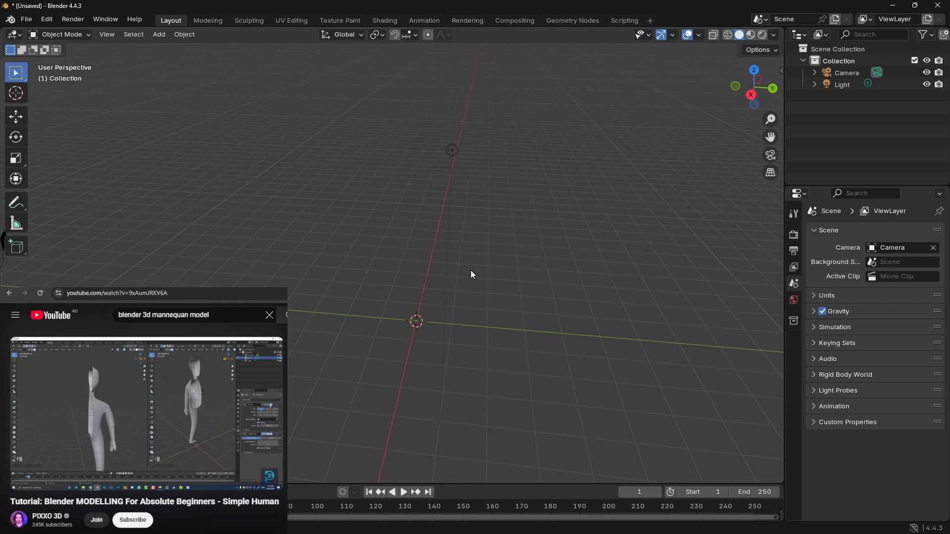
Step: Examine the World, Collection, Scene, View Layer, Output, Render and Tool properties, including the Workspace options
{"action": "left_click", "coordinate": [789, 303]}
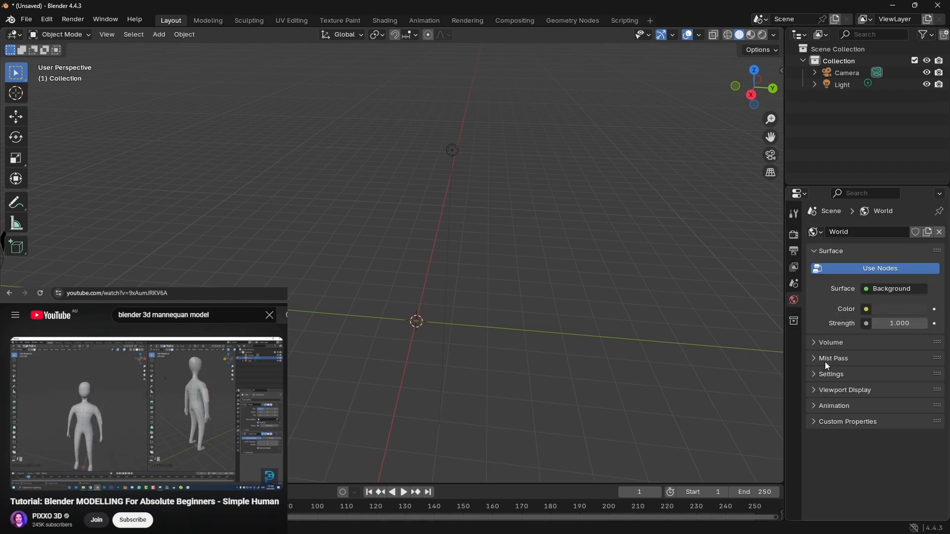
{"action": "left_click", "coordinate": [795, 322]}
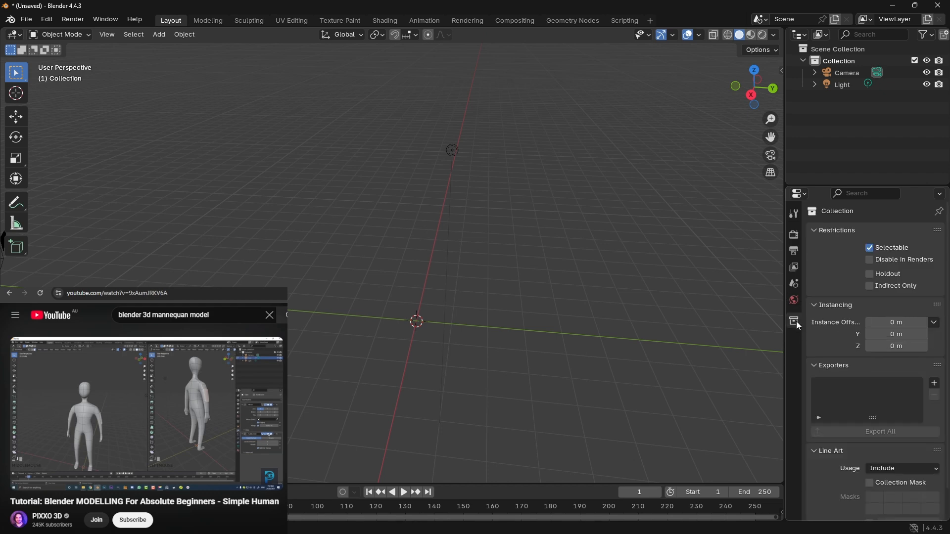
{"action": "left_click", "coordinate": [790, 283]}
{"action": "left_click", "coordinate": [794, 267]}
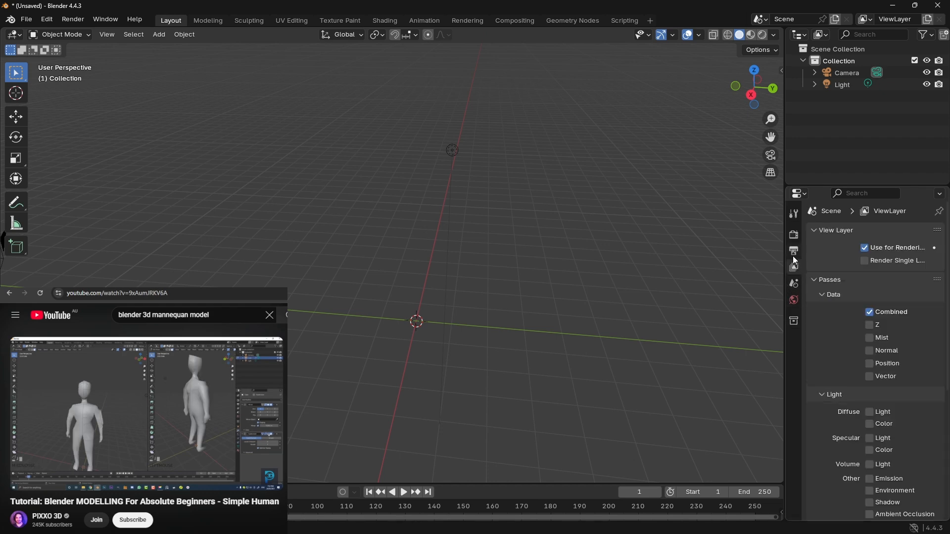
{"action": "left_click", "coordinate": [793, 252]}
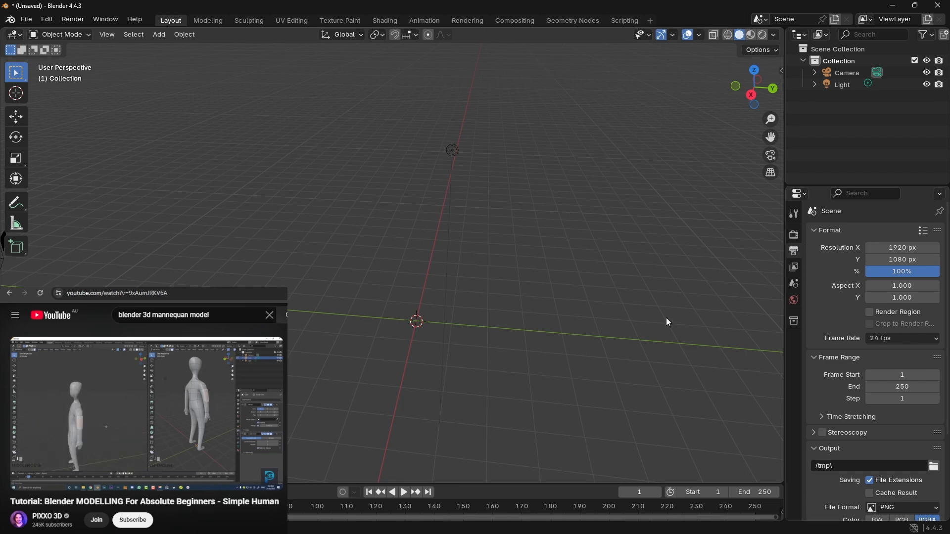
{"action": "left_click", "coordinate": [793, 235]}
{"action": "left_click", "coordinate": [794, 214]}
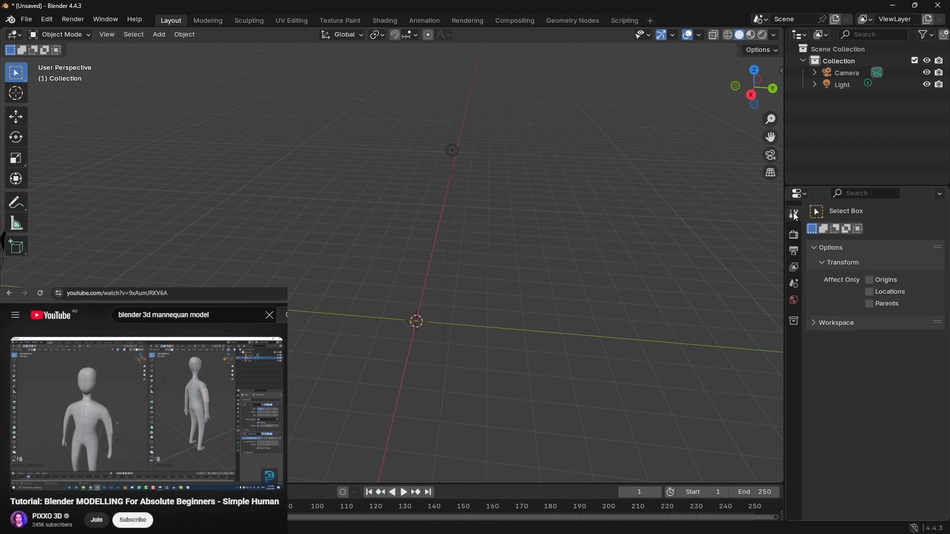
{"action": "left_click", "coordinate": [813, 324]}
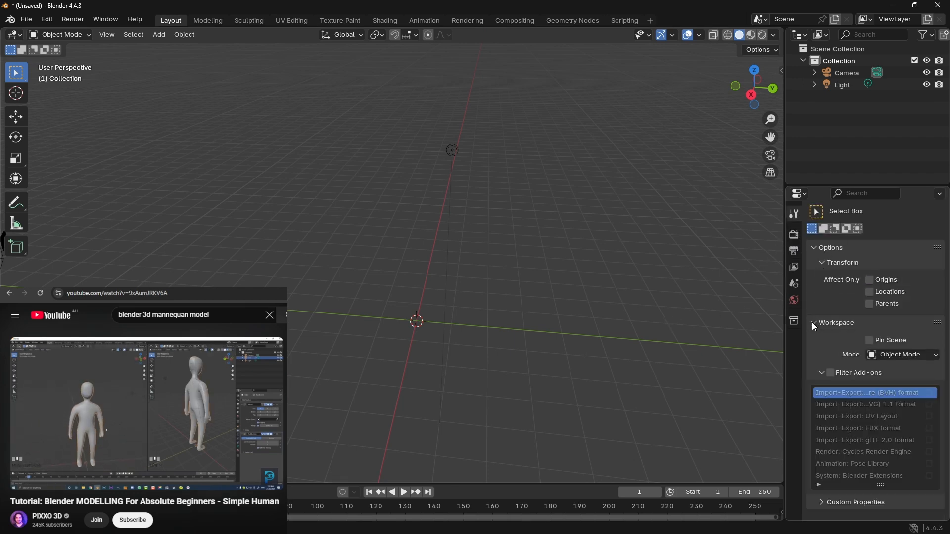
{"action": "left_click", "coordinate": [814, 323]}
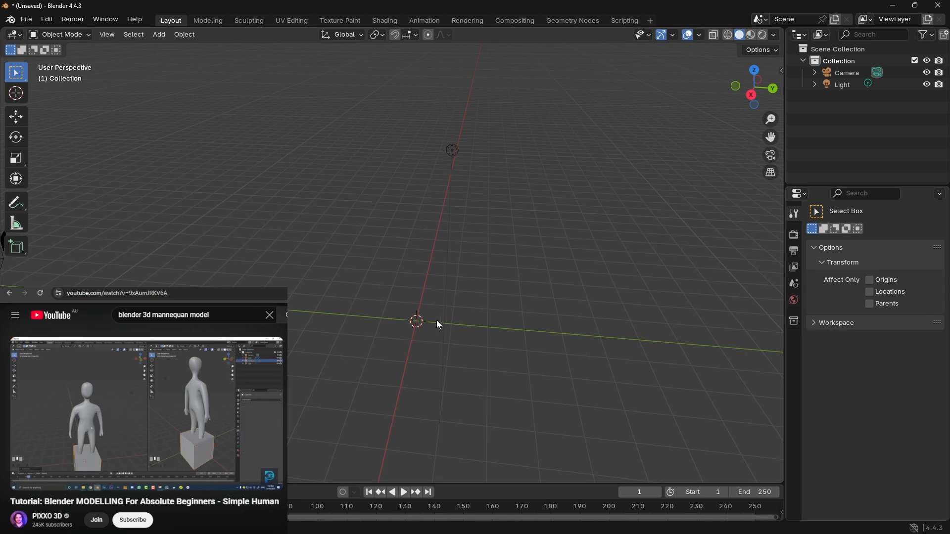
Step: Undo the deletion of the default cube and look through the modifier categories available for it
{"action": "middle_click_drag", "start_coordinate": [426, 298], "coordinate": [406, 282]}
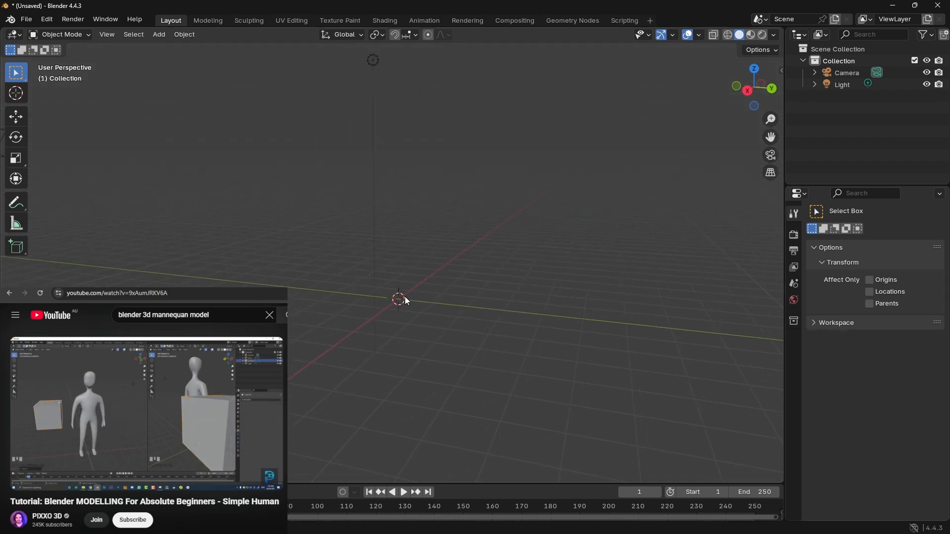
{"action": "key", "text": "ctrl+z"}
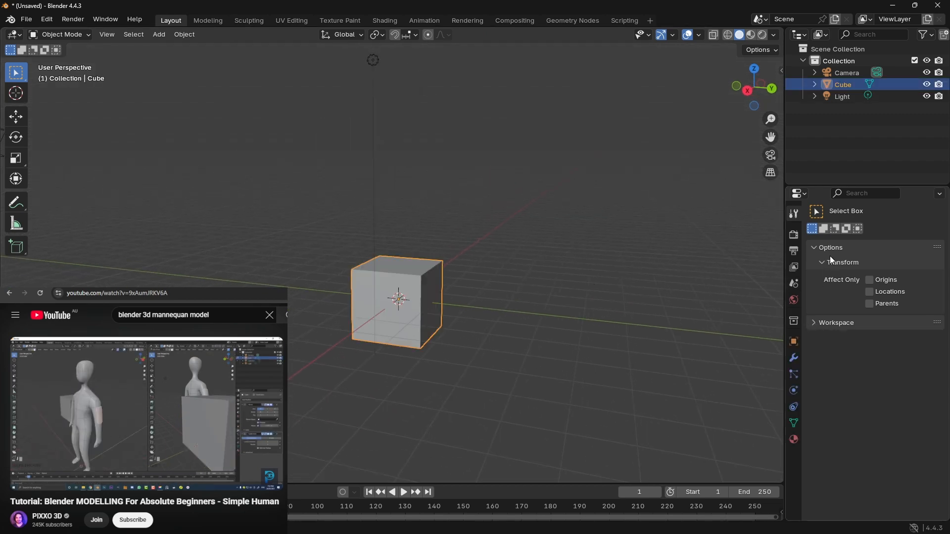
{"action": "left_click", "coordinate": [794, 357]}
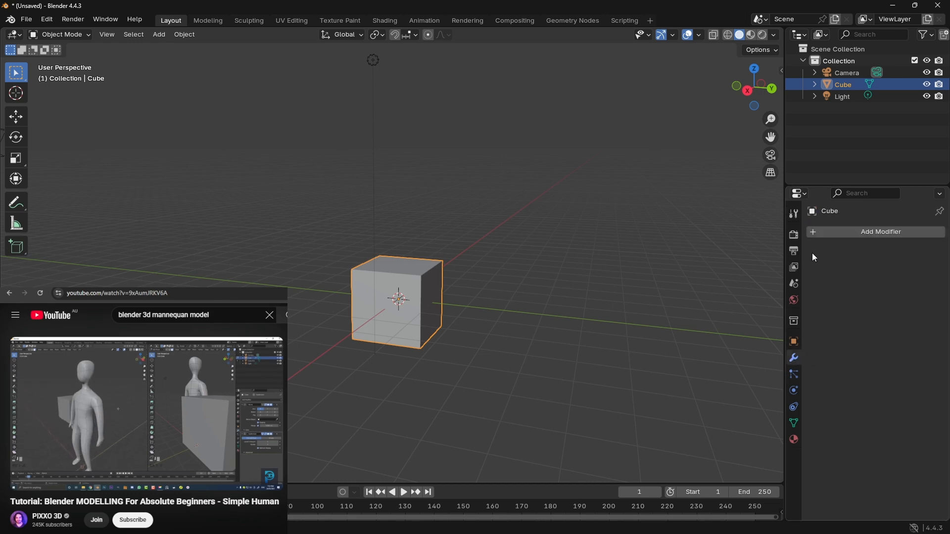
{"action": "left_click", "coordinate": [830, 232]}
{"action": "mouse_move", "coordinate": [819, 264]}
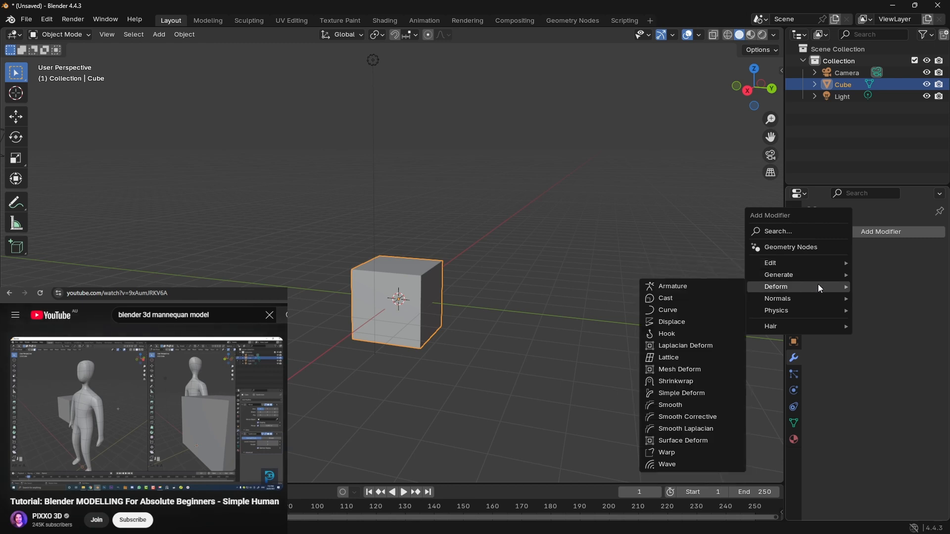
{"action": "mouse_move", "coordinate": [819, 312]}
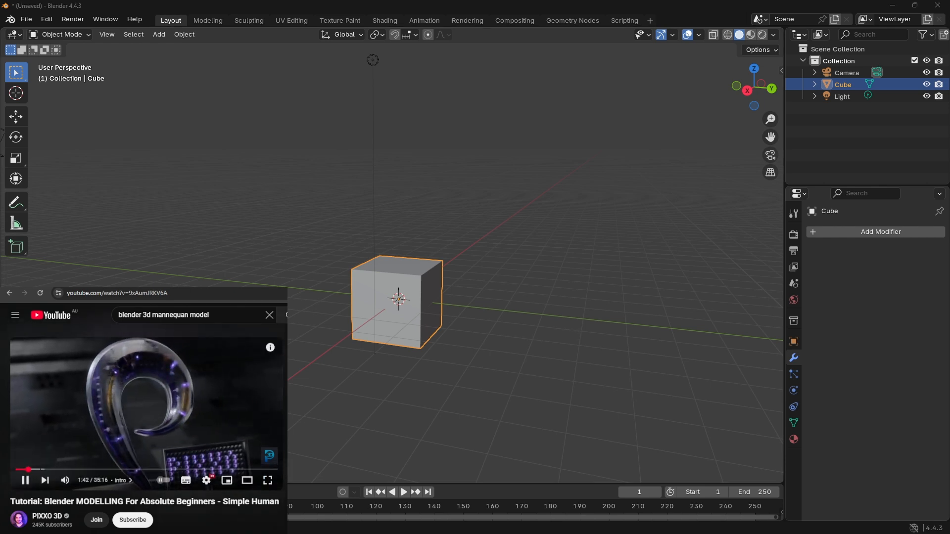
Step: Switch to the YouTube human modelling tutorial and skip ahead in 5-second jumps past the Blender download section
{"action": "left_click", "coordinate": [238, 433]}
{"action": "left_click", "coordinate": [239, 432]}
{"action": "key", "text": "Right"}
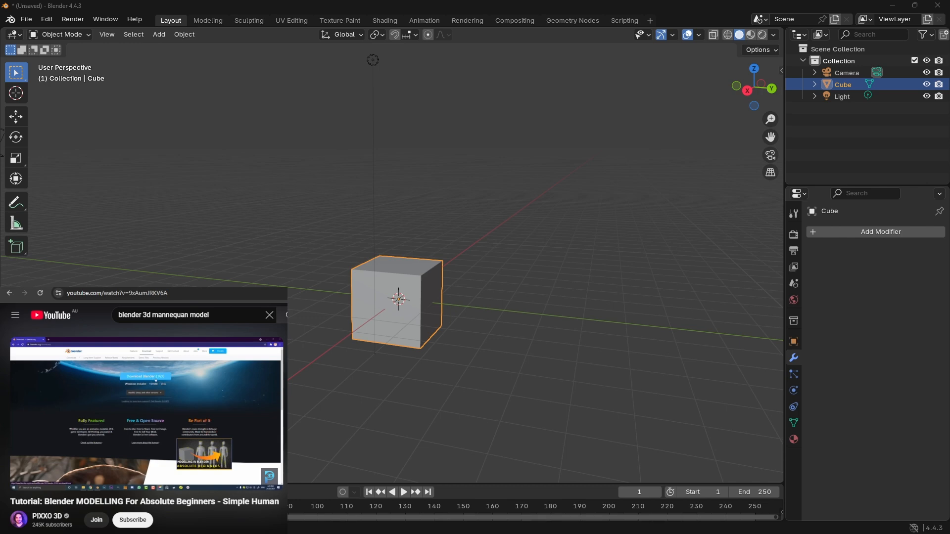
{"action": "key", "text": "Right"}
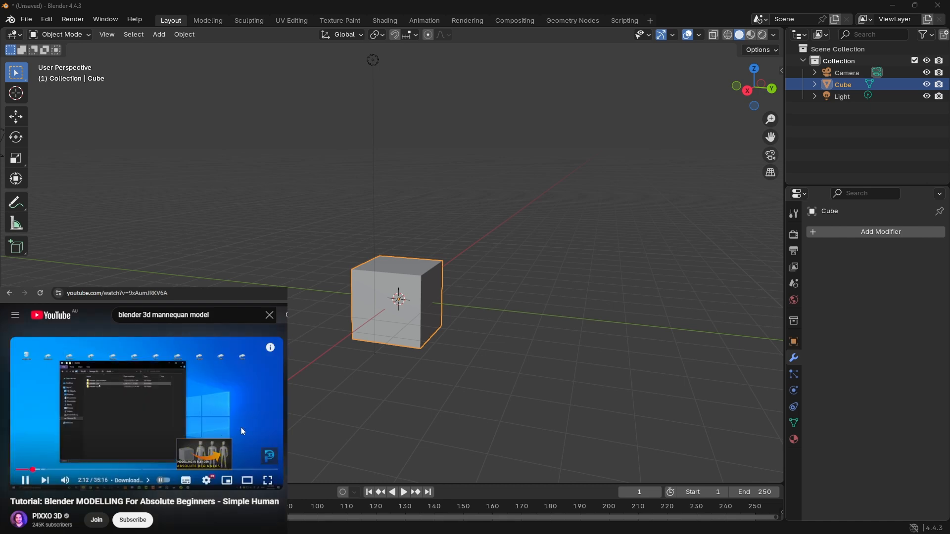
{"action": "key", "text": "Right"}
{"action": "key", "text": "Right"}
{"action": "key", "text": "Right"}
{"action": "key", "text": "Right"}
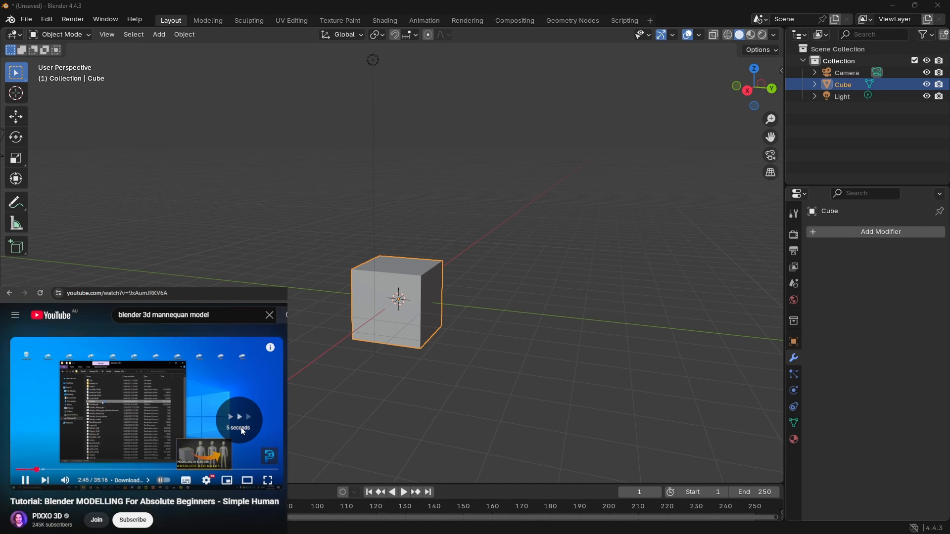
{"action": "key", "text": "Right"}
{"action": "key", "text": "Right"}
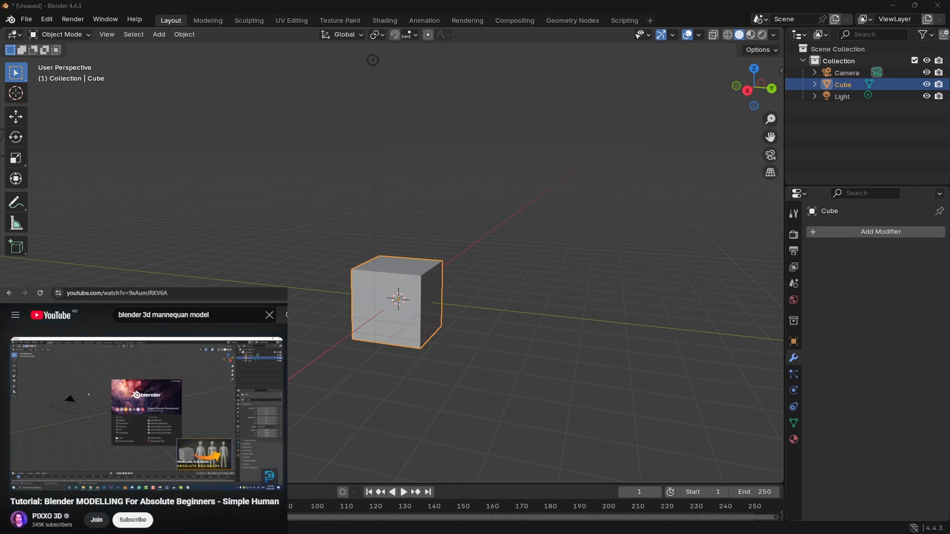
Step: Orbit around the cube and skip the tutorial ahead into its Moving Around chapter
{"action": "middle_click_drag", "start_coordinate": [411, 258], "coordinate": [388, 277]}
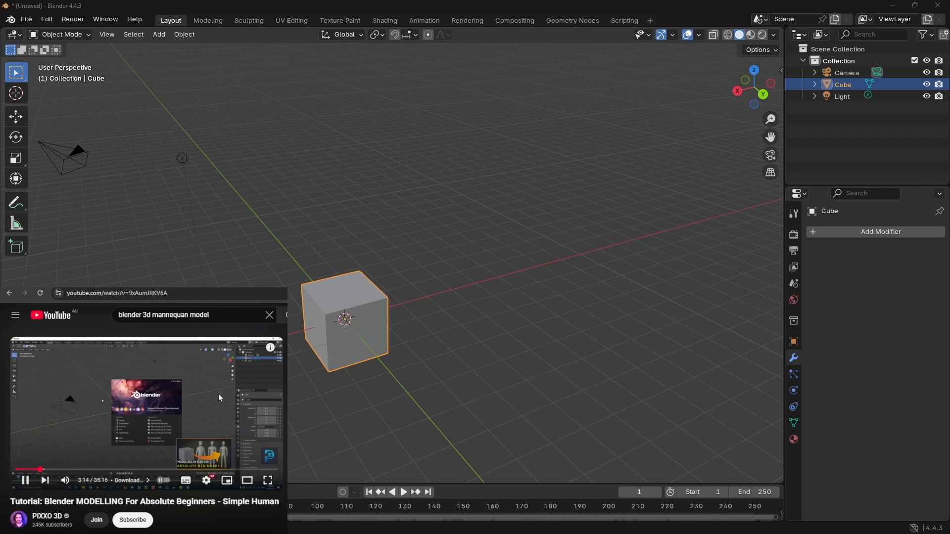
{"action": "key", "text": "Right"}
{"action": "key", "text": "Right"}
{"action": "key", "text": "Right"}
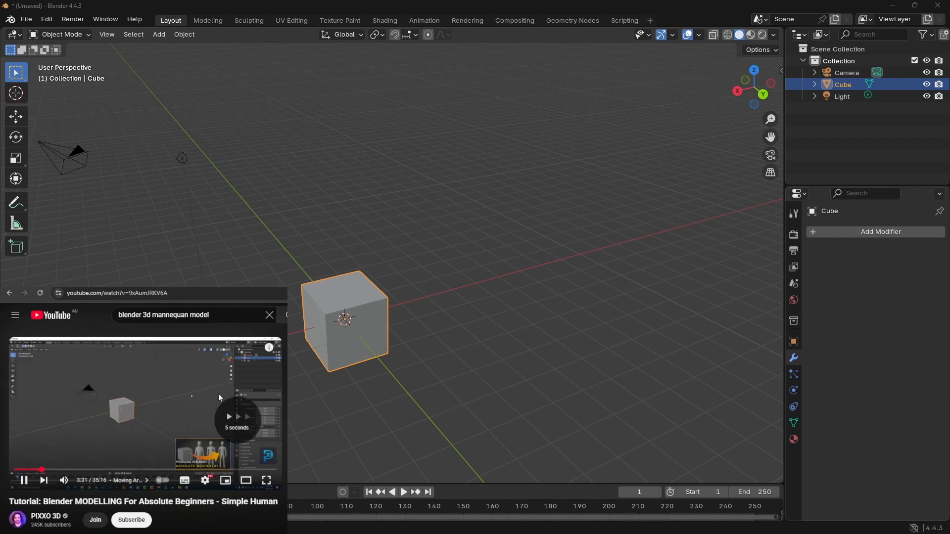
{"action": "key", "text": "Right"}
{"action": "key", "text": "Right"}
{"action": "key", "text": "Right"}
{"action": "key", "text": "Right"}
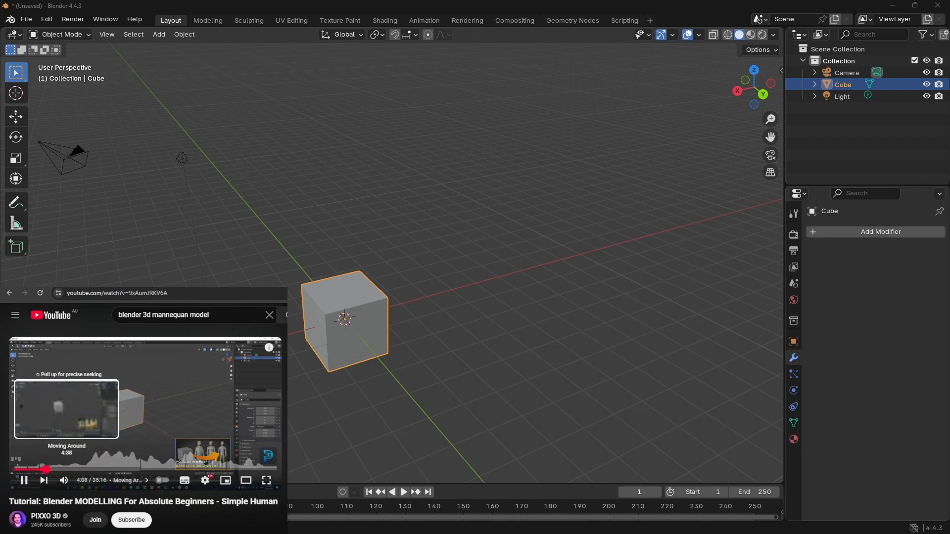
Step: Seek the tutorial video forward to the cube modifier part and pause it at 10:50
{"action": "left_click", "coordinate": [52, 470]}
{"action": "left_click_drag", "start_coordinate": [53, 472], "coordinate": [58, 470]}
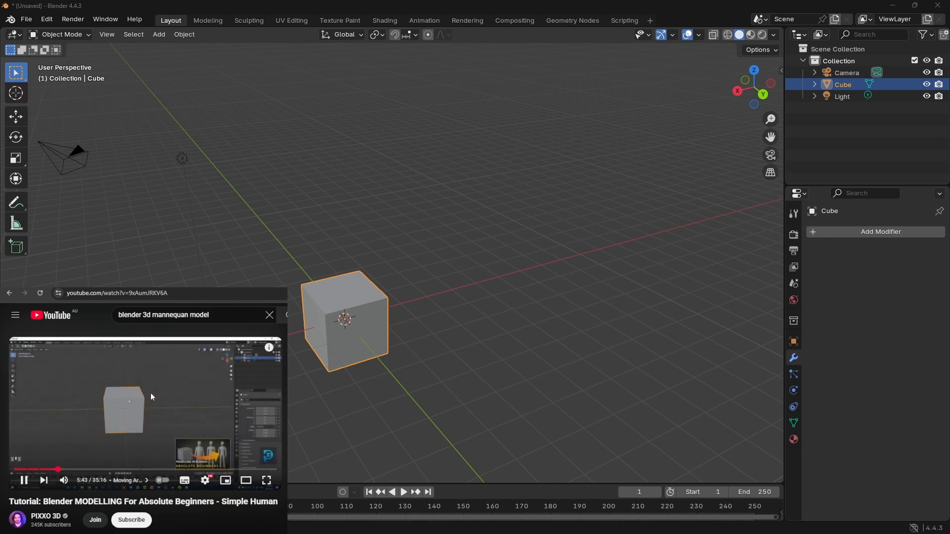
{"action": "left_click_drag", "start_coordinate": [63, 470], "coordinate": [98, 469]}
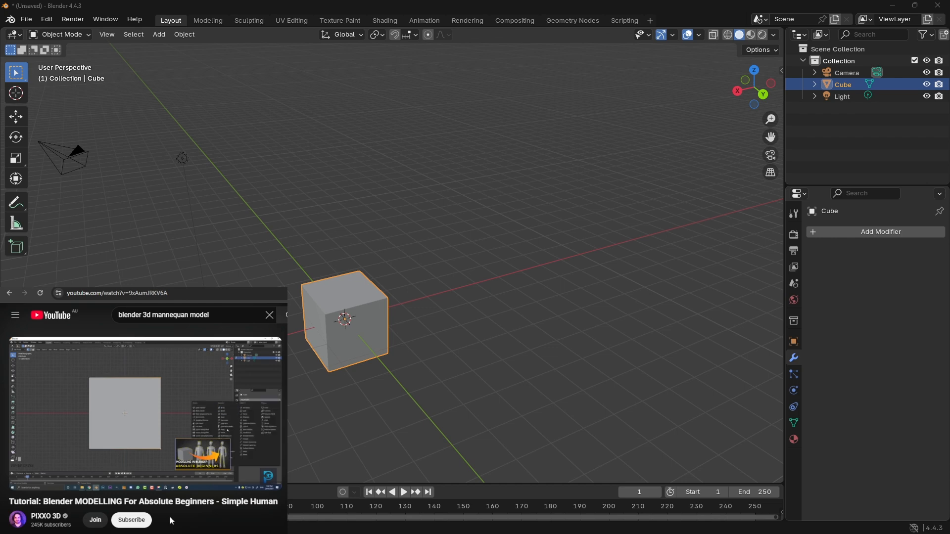
{"action": "left_click", "coordinate": [182, 409]}
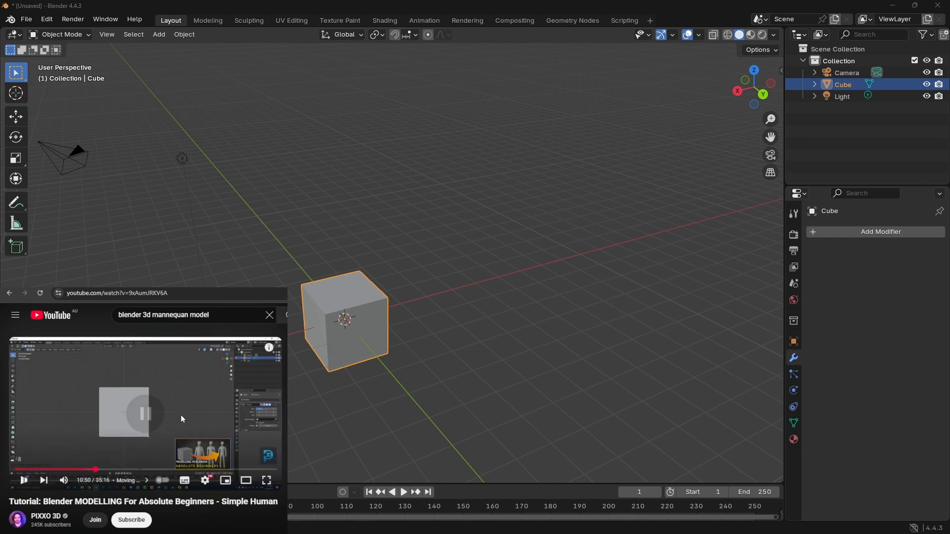
Step: Return to Blender and add a Mirror modifier to the cube by searching for "mi"
{"action": "left_click", "coordinate": [891, 233]}
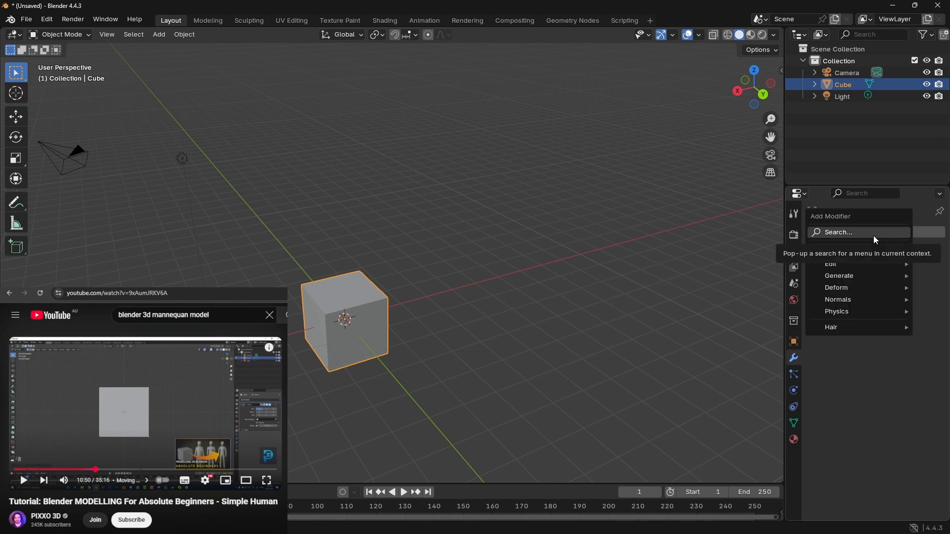
{"action": "left_click", "coordinate": [875, 236]}
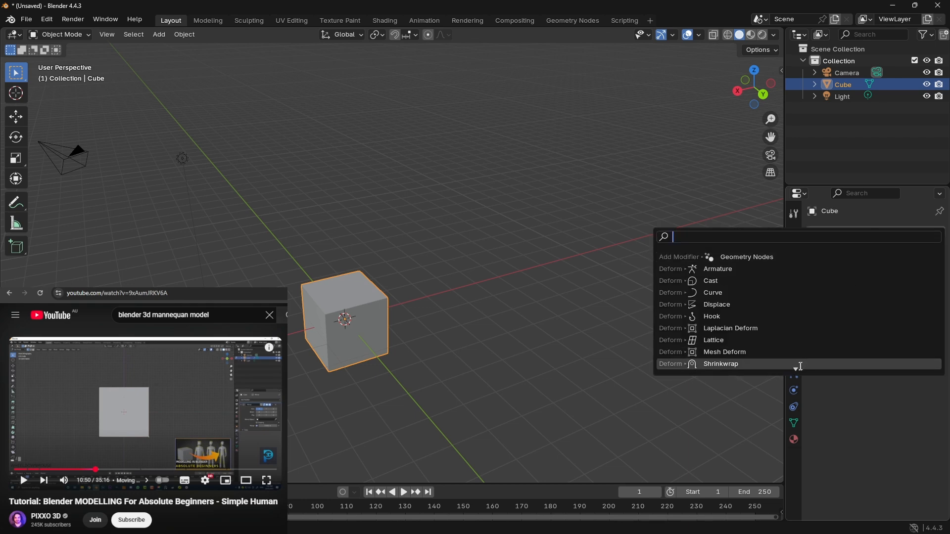
{"action": "type", "text": "mi"}
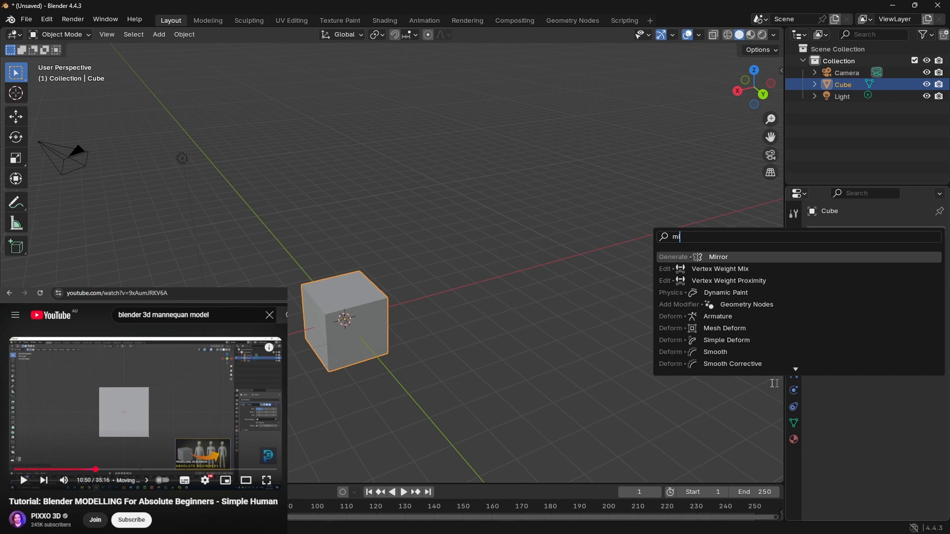
{"action": "left_click", "coordinate": [736, 257]}
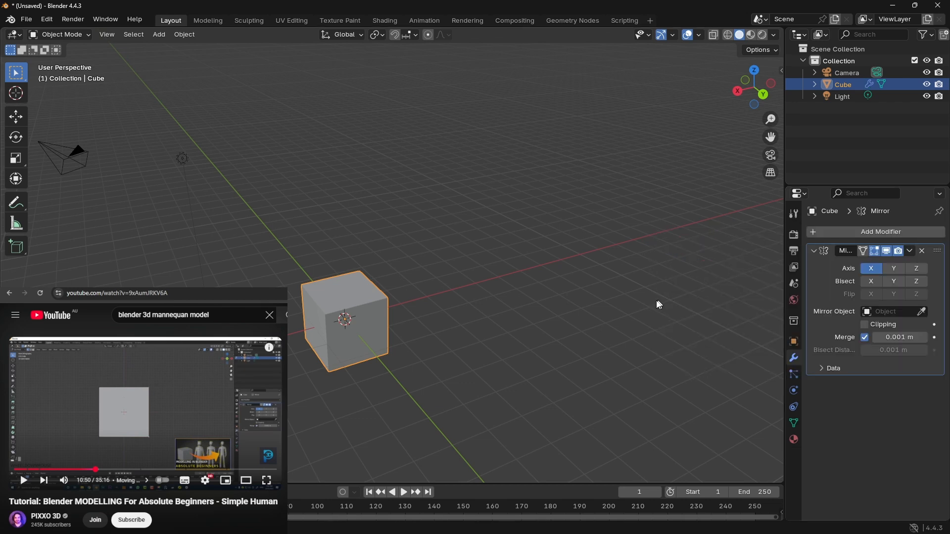
Step: Try to move the cube, camera and light together along the X axis
{"action": "middle_click_drag", "start_coordinate": [686, 322], "coordinate": [584, 297]}
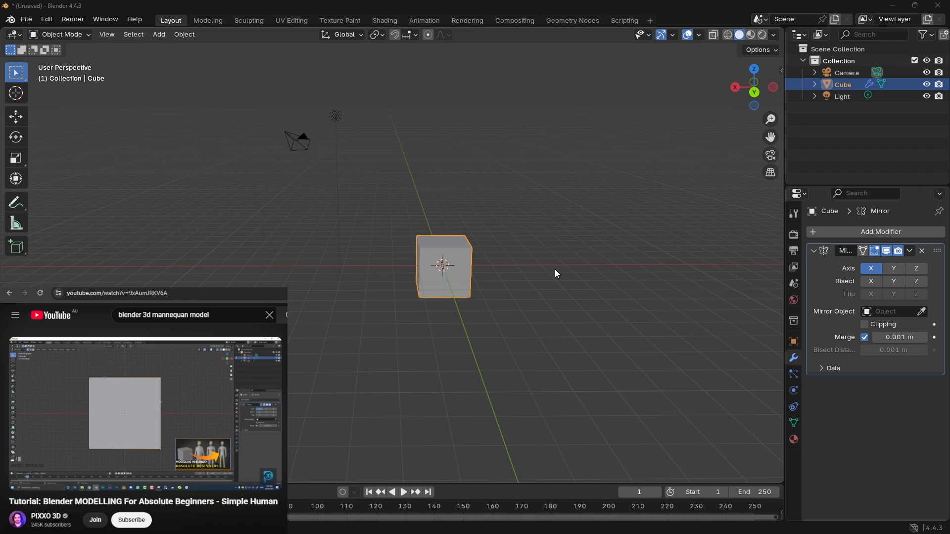
{"action": "middle_click_drag", "start_coordinate": [564, 287], "coordinate": [561, 324]}
{"action": "key", "text": "a"}
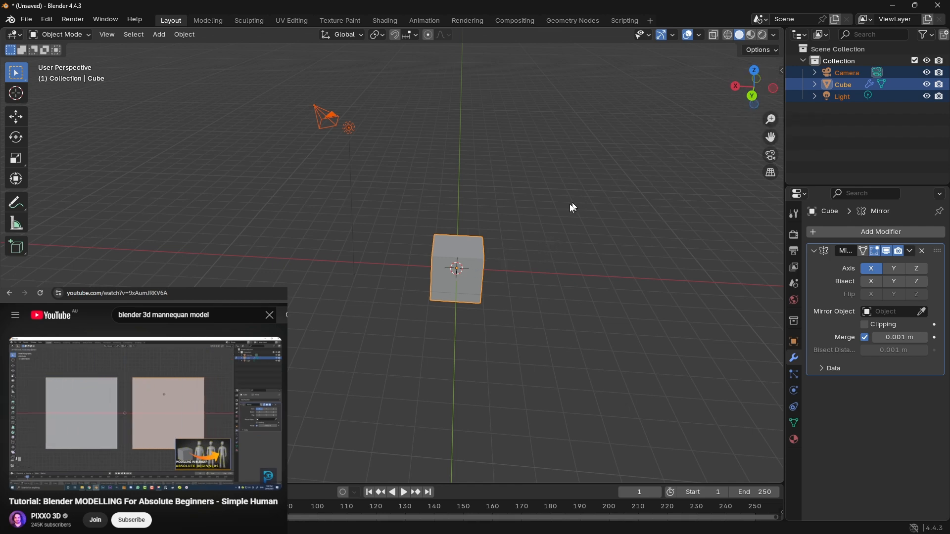
{"action": "key", "text": "g"}
{"action": "key", "text": "x"}
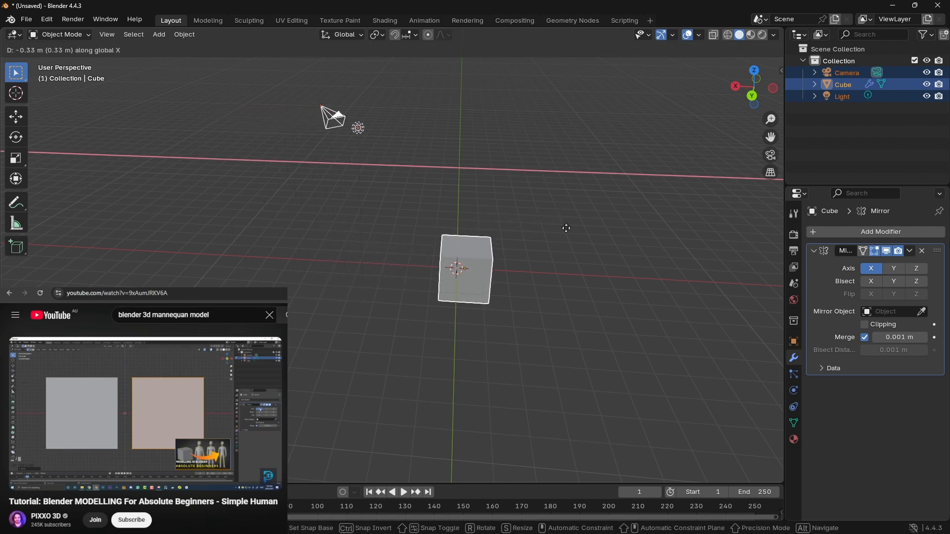
{"action": "left_click", "coordinate": [558, 234]}
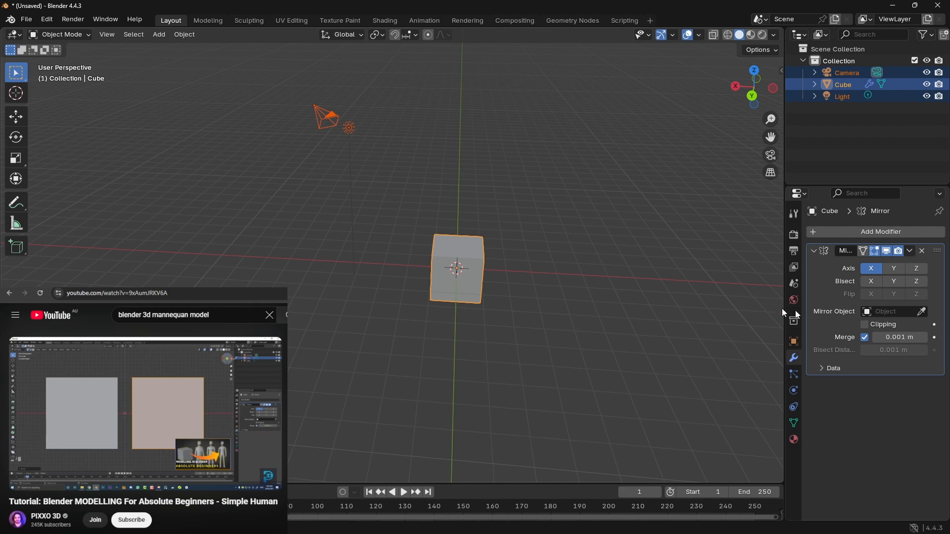
Step: Try to pick the cube itself as its Mirror modifier's mirror object
{"action": "left_click", "coordinate": [922, 312]}
{"action": "left_click", "coordinate": [463, 253]}
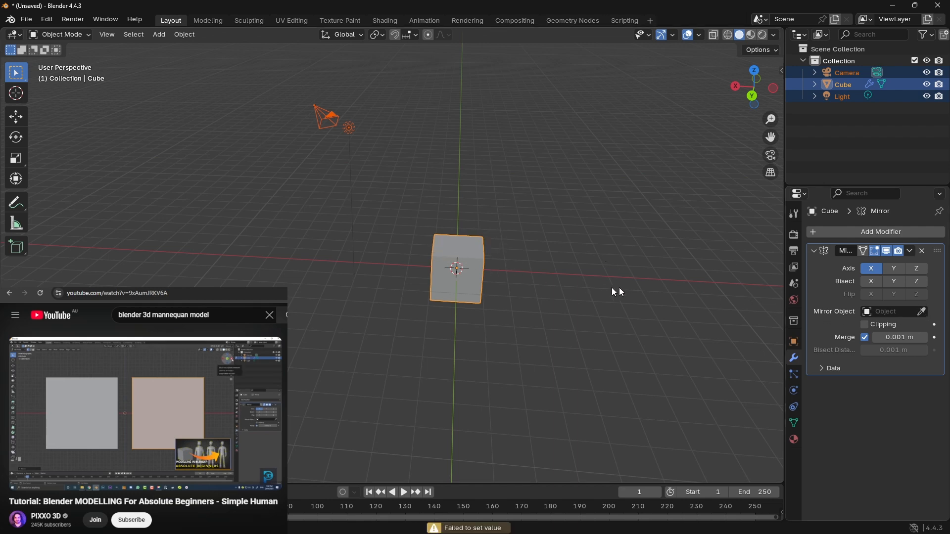
{"action": "left_click", "coordinate": [793, 321]}
{"action": "left_click", "coordinate": [686, 316]}
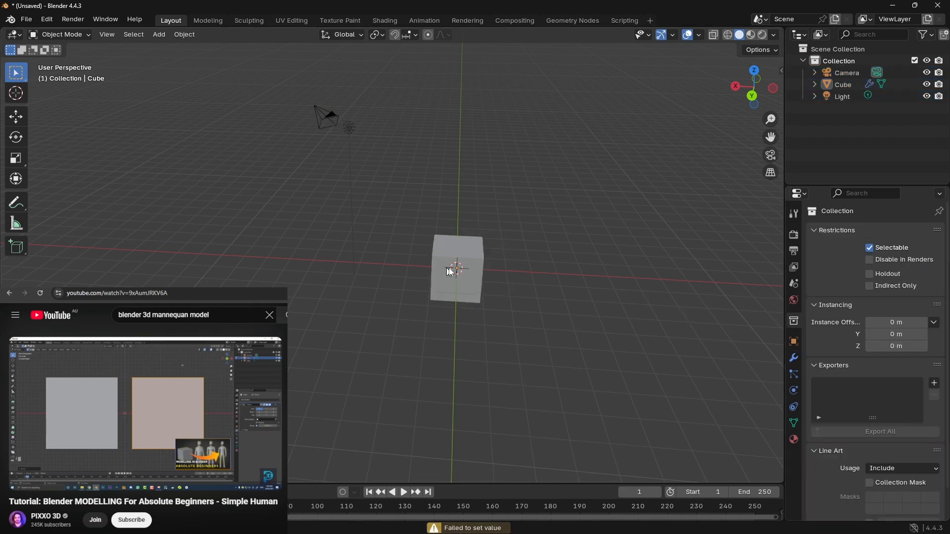
Step: Reselect the cube and check which mirror objects its Mirror modifier offers
{"action": "left_click", "coordinate": [470, 295]}
{"action": "left_click", "coordinate": [794, 343]}
{"action": "left_click", "coordinate": [795, 357]}
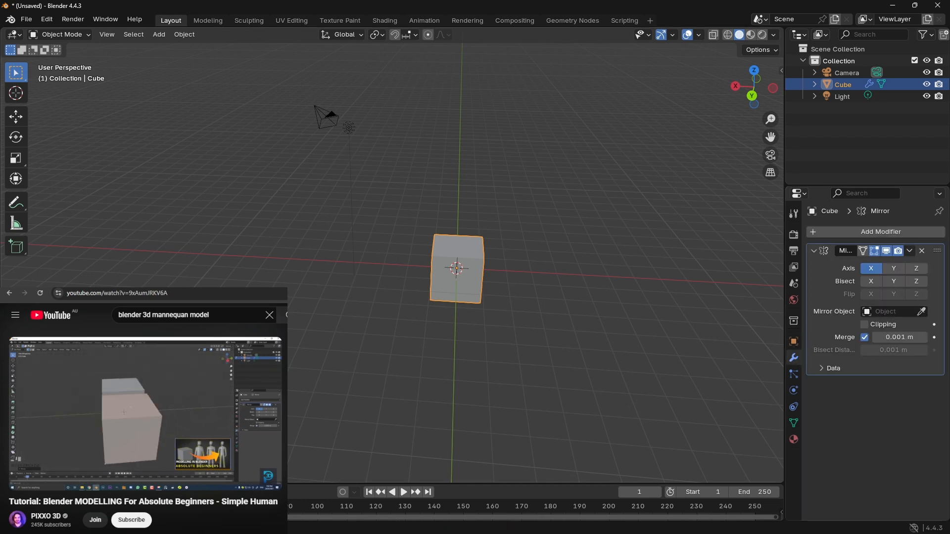
{"action": "left_click", "coordinate": [886, 312]}
{"action": "left_click", "coordinate": [687, 290]}
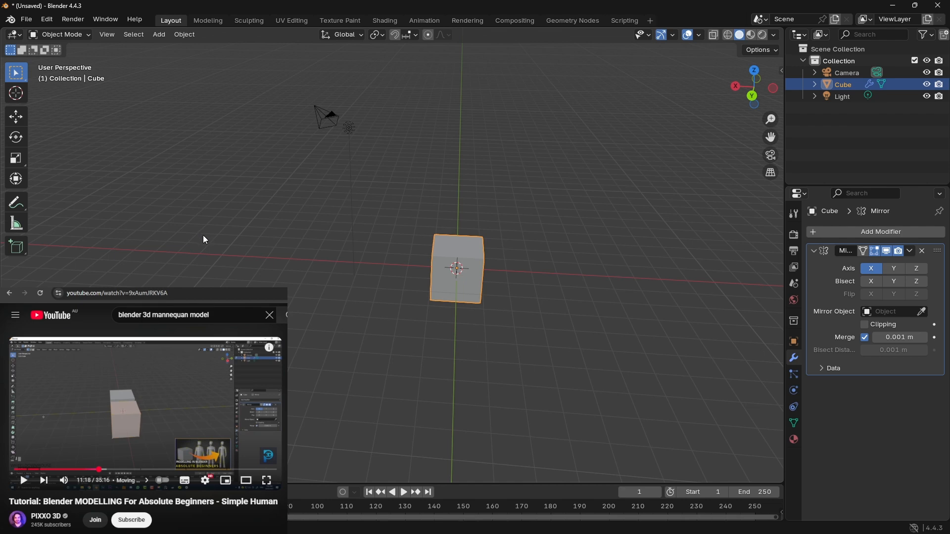
Step: Add a plane mesh to the scene, and undo the addition
{"action": "key", "text": "shift+a"}
{"action": "mouse_move", "coordinate": [203, 252]}
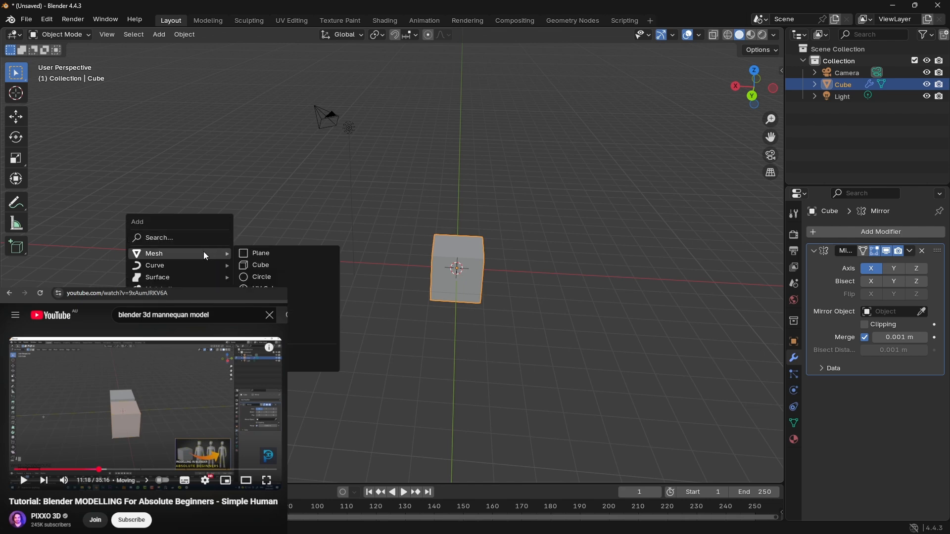
{"action": "left_click", "coordinate": [255, 253]}
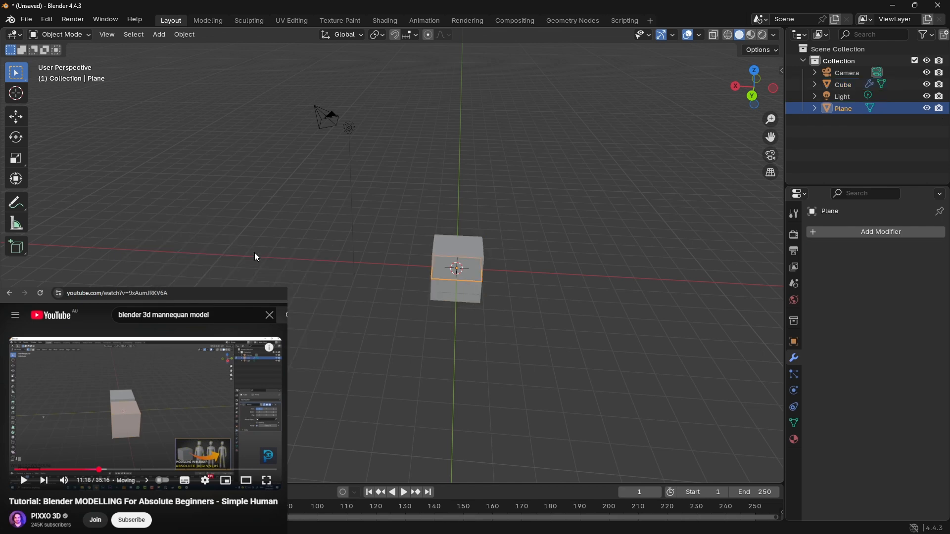
{"action": "key", "text": "ctrl+z"}
{"action": "key", "text": "alt+a"}
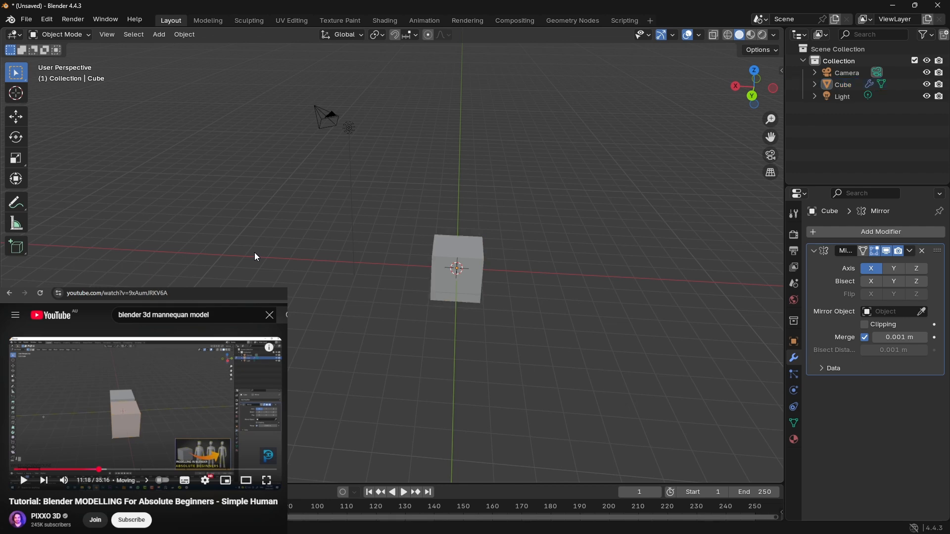
Step: Add a circle mesh and move it along the X axis until it sits beside the cube
{"action": "key", "text": "shift+a"}
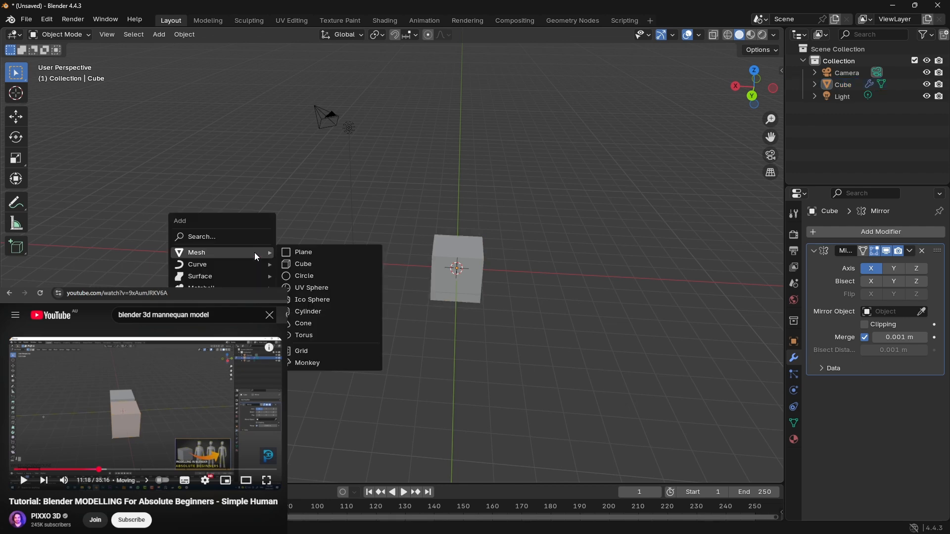
{"action": "mouse_move", "coordinate": [256, 257]}
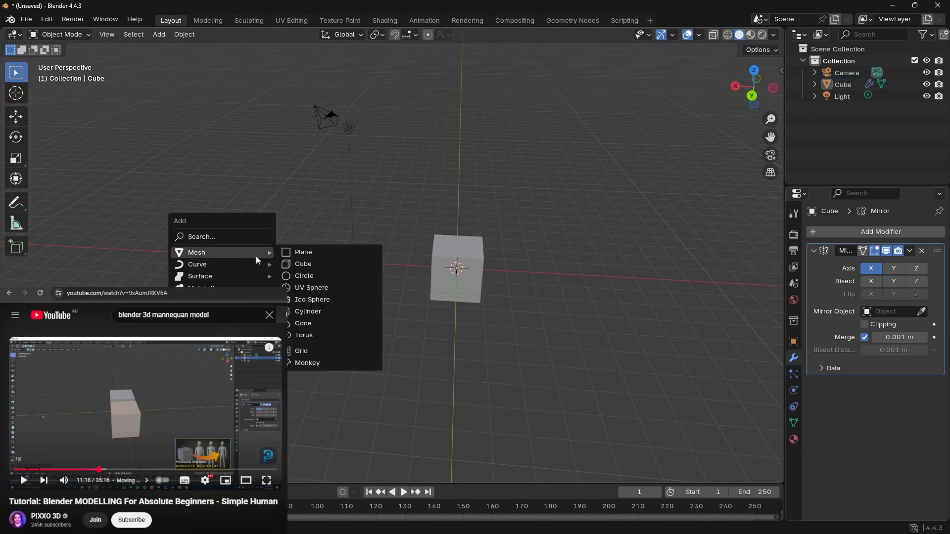
{"action": "left_click", "coordinate": [310, 275]}
{"action": "key", "text": "g"}
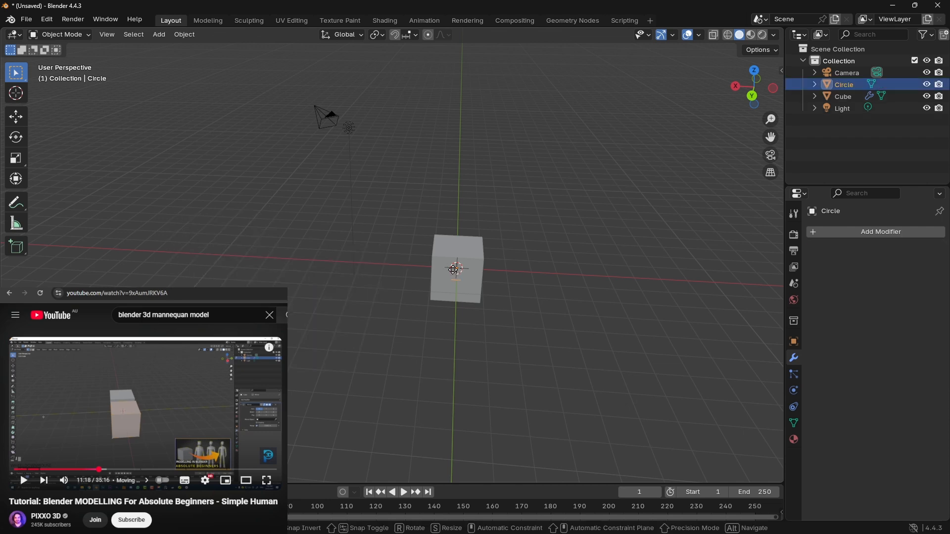
{"action": "key", "text": "x"}
{"action": "left_click", "coordinate": [385, 271]}
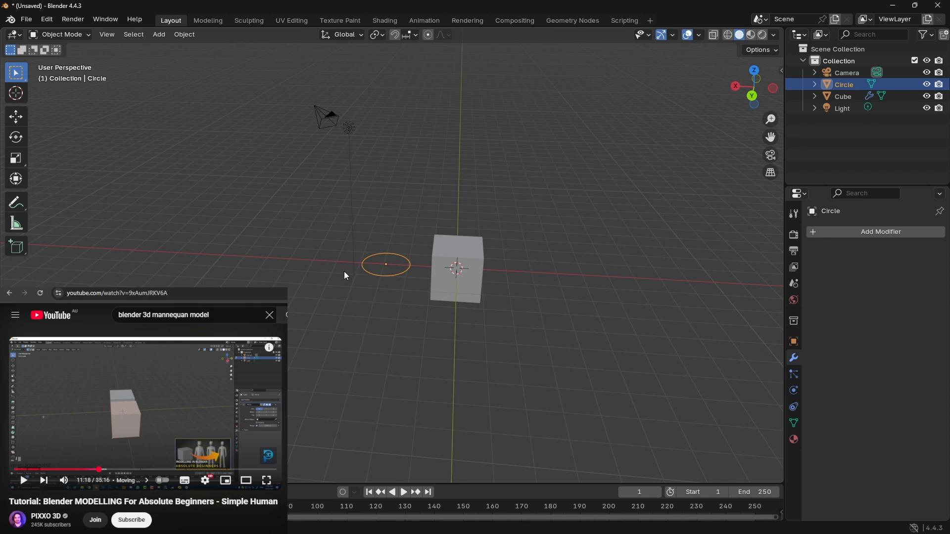
{"action": "key", "text": "F9"}
{"action": "left_click", "coordinate": [316, 266]}
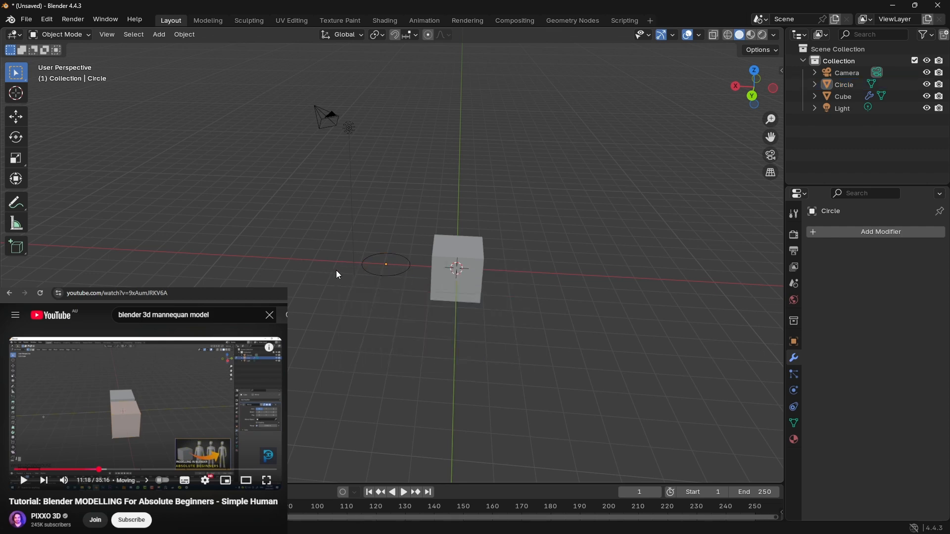
Step: Undo the circle's move and its creation
{"action": "key", "text": "ctrl+z"}
{"action": "key", "text": "ctrl+z"}
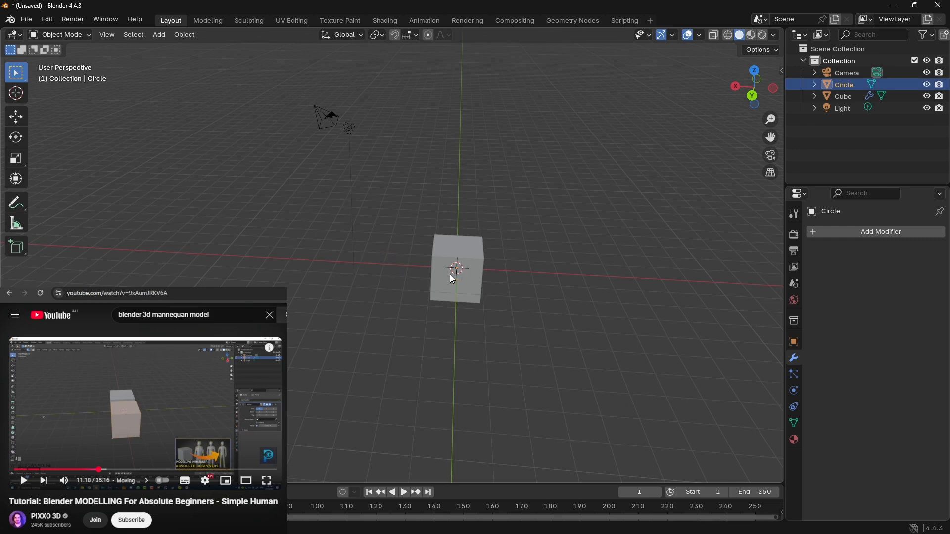
{"action": "key", "text": "ctrl+z"}
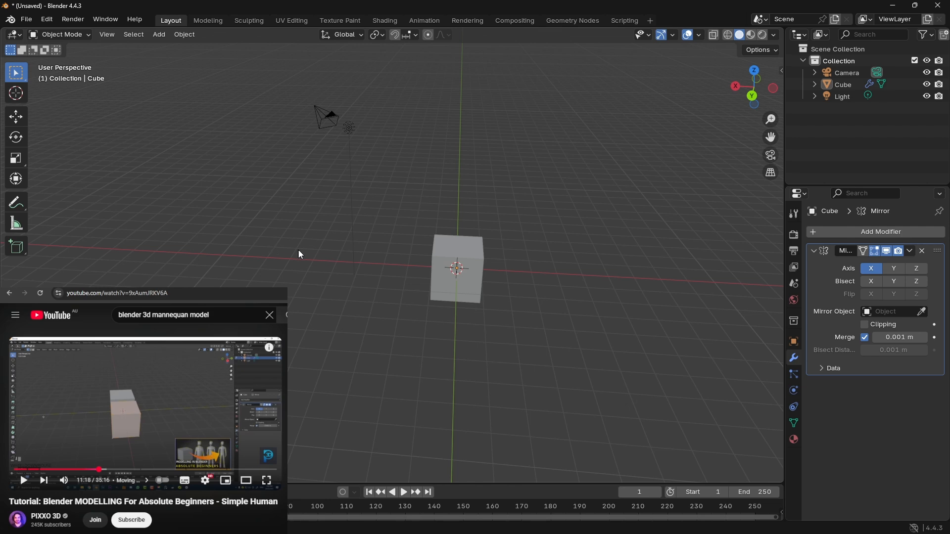
Step: Add a UV sphere at the cube's centre and enlarge it until it protrudes through the cube's faces
{"action": "key", "text": "shift+a"}
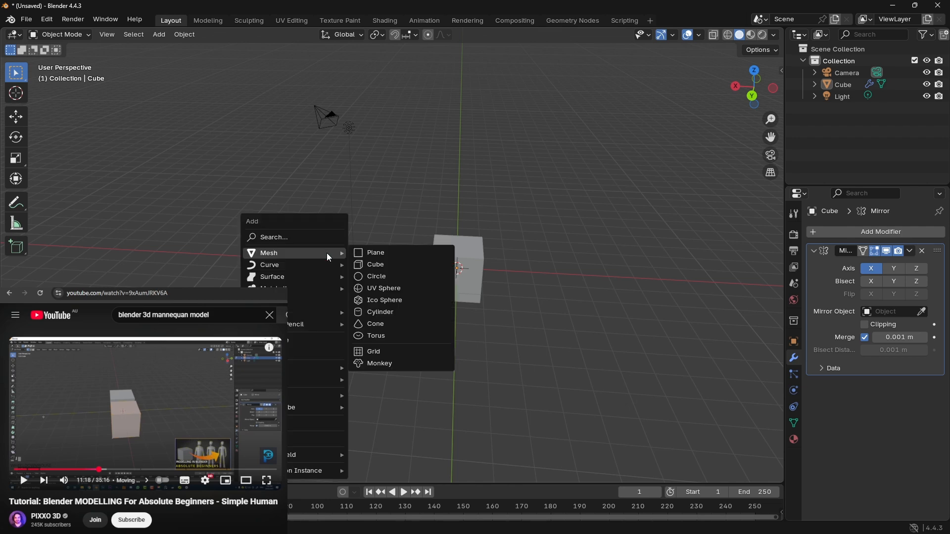
{"action": "left_click", "coordinate": [404, 289]}
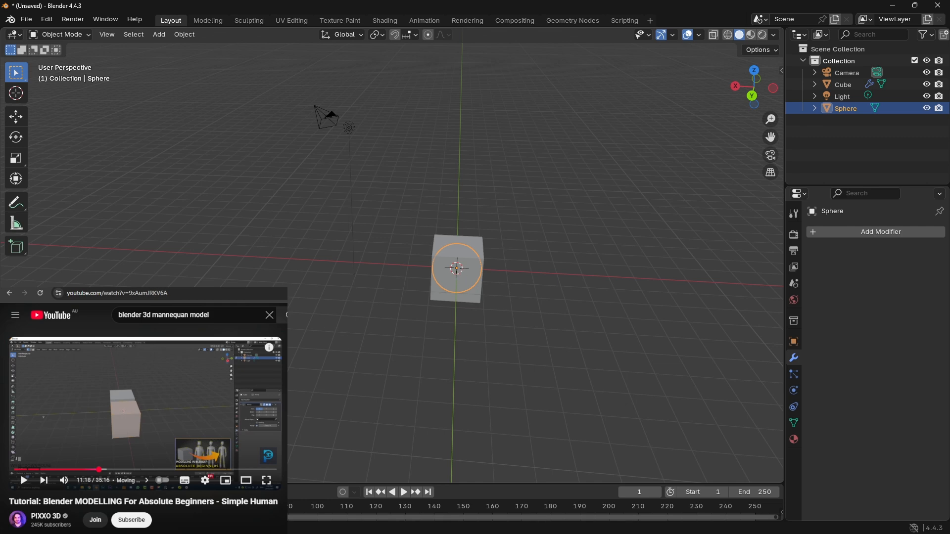
{"action": "left_click_drag", "start_coordinate": [148, 375], "coordinate": [164, 375]}
{"action": "left_click", "coordinate": [377, 236]}
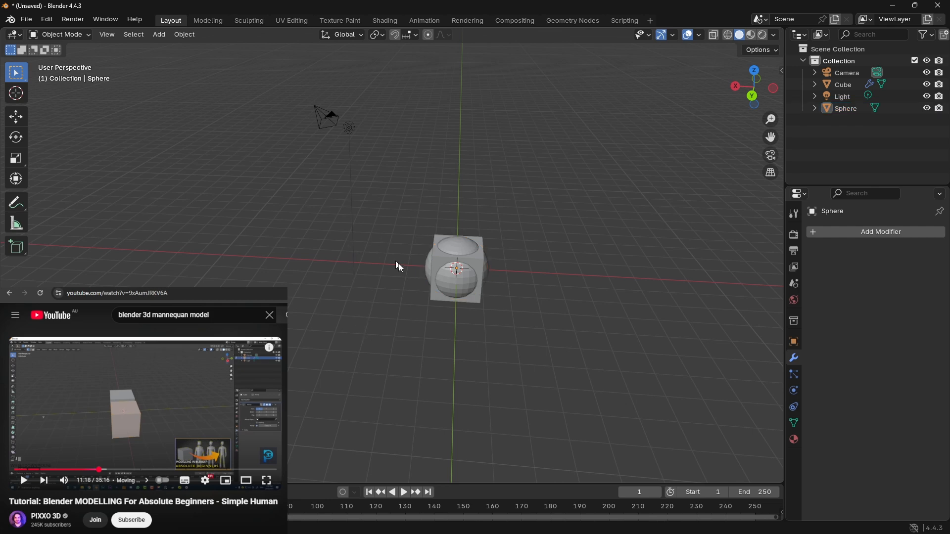
Step: Move the UV sphere along the X axis until it is clear of the cube
{"action": "left_click", "coordinate": [460, 277]}
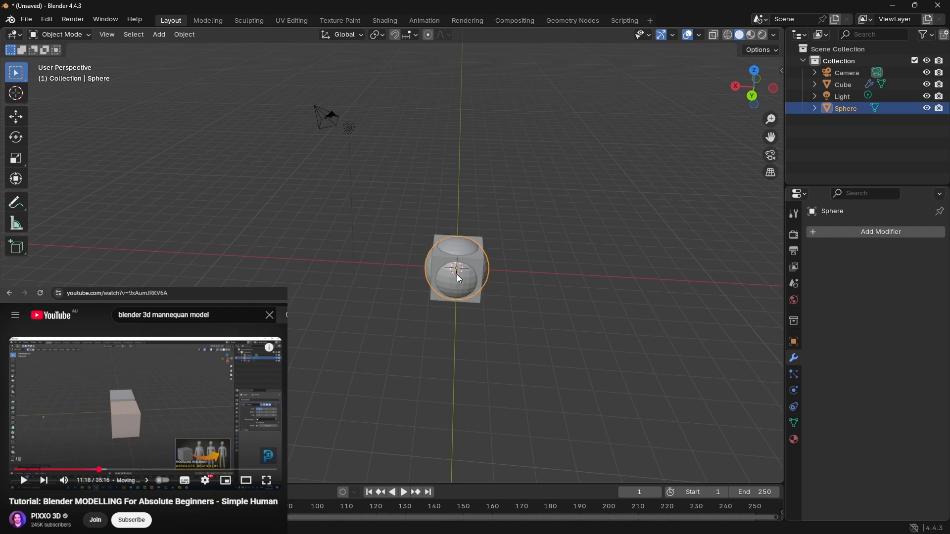
{"action": "key", "text": "g"}
{"action": "key", "text": "x"}
{"action": "left_click", "coordinate": [391, 274]}
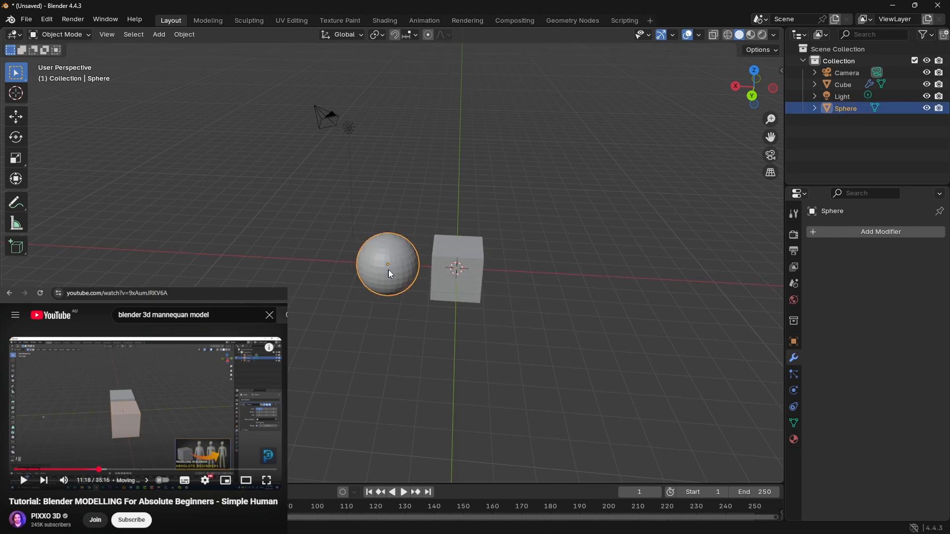
Step: Set the UV sphere as the mirror object of the cube's Mirror modifier
{"action": "left_click", "coordinate": [407, 344]}
{"action": "left_click", "coordinate": [448, 269]}
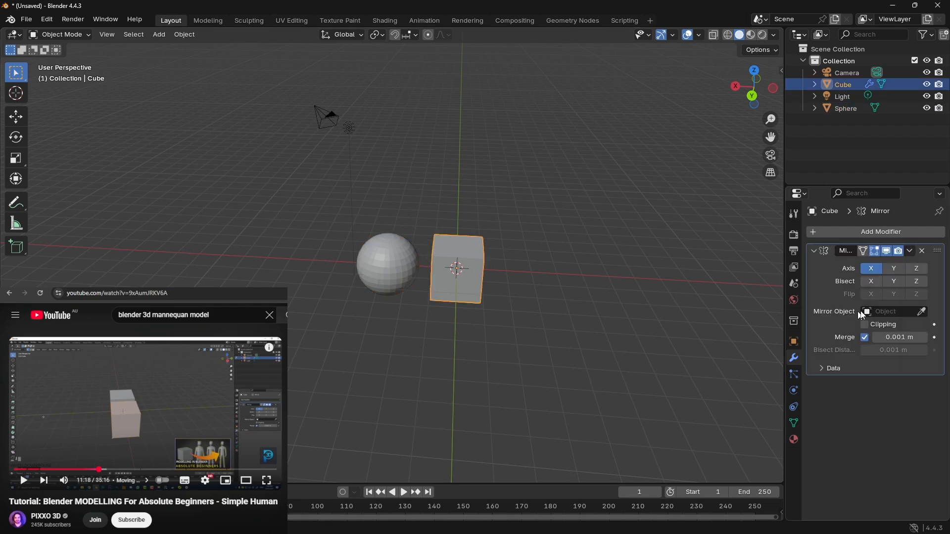
{"action": "left_click", "coordinate": [921, 312]}
{"action": "left_click", "coordinate": [391, 260]}
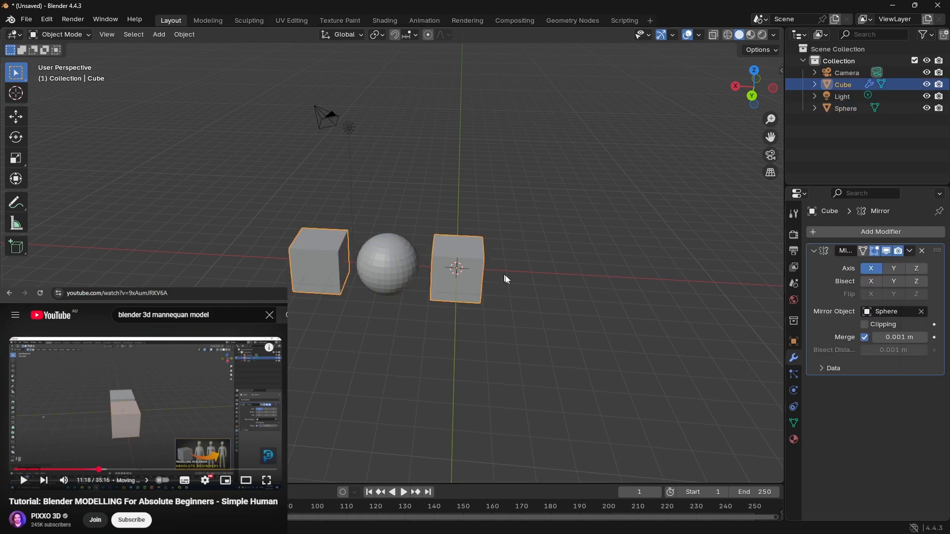
Step: Undo the mirror object assignment along with the sphere's move and creation
{"action": "mouse_move", "coordinate": [376, 334]}
{"action": "middle_mouse_down"}
{"action": "mouse_move", "coordinate": [397, 333]}
{"action": "mouse_move", "coordinate": [384, 335]}
{"action": "mouse_move", "coordinate": [382, 258]}
{"action": "mouse_move", "coordinate": [396, 324]}
{"action": "mouse_move", "coordinate": [379, 331]}
{"action": "middle_mouse_up"}
{"action": "key", "text": "ctrl+z"}
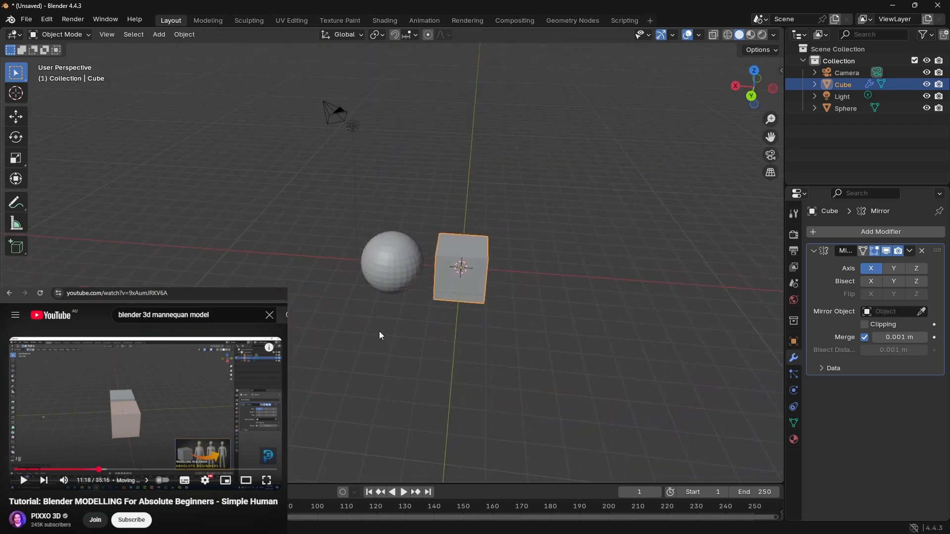
{"action": "key", "text": "ctrl+z"}
{"action": "key", "text": "ctrl+z"}
{"action": "key", "text": "ctrl+z"}
{"action": "key", "text": "ctrl+z"}
{"action": "key", "text": "ctrl+z"}
{"action": "key", "text": "ctrl+z"}
{"action": "key", "text": "ctrl+z"}
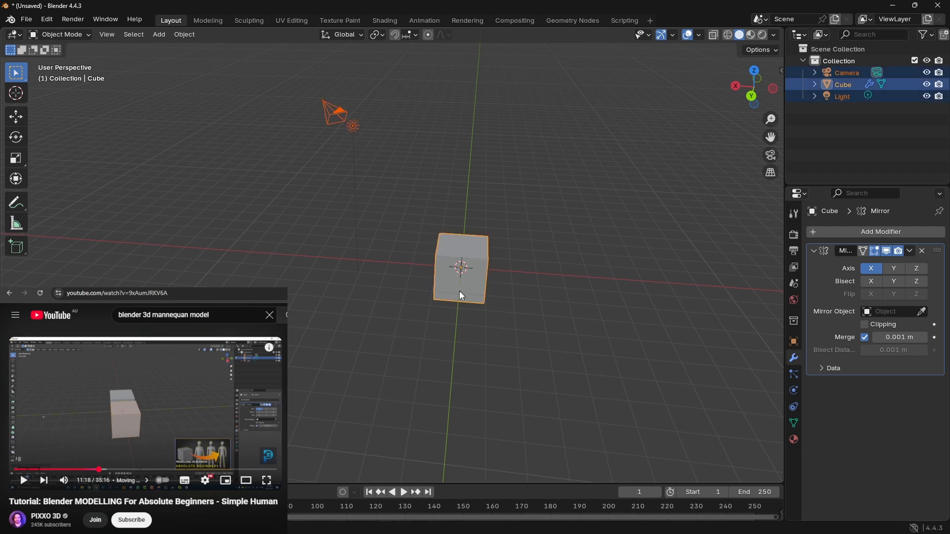
Step: Move only the cube about 5 m in the negative Y direction and enable X-axis bisect in its Mirror modifier
{"action": "left_click", "coordinate": [584, 264]}
{"action": "left_click", "coordinate": [475, 285]}
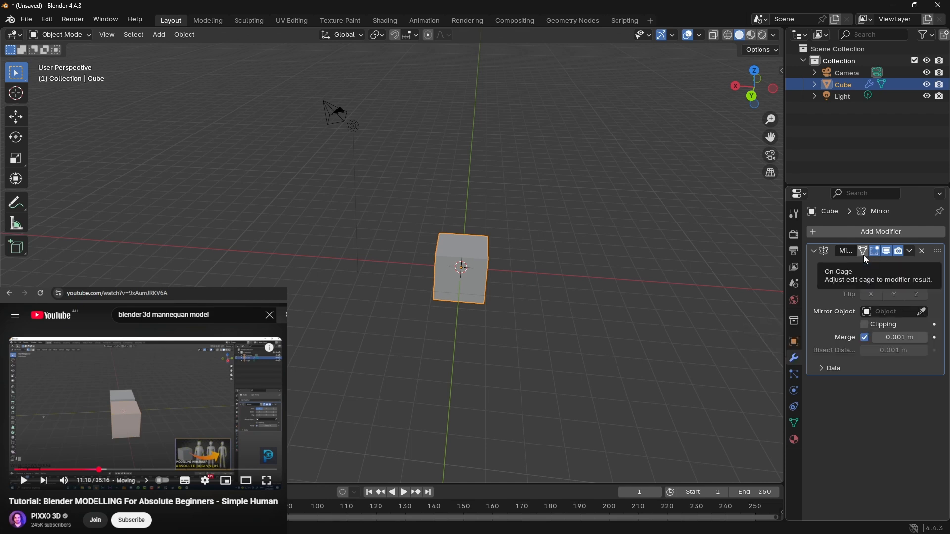
{"action": "left_click", "coordinate": [910, 251]}
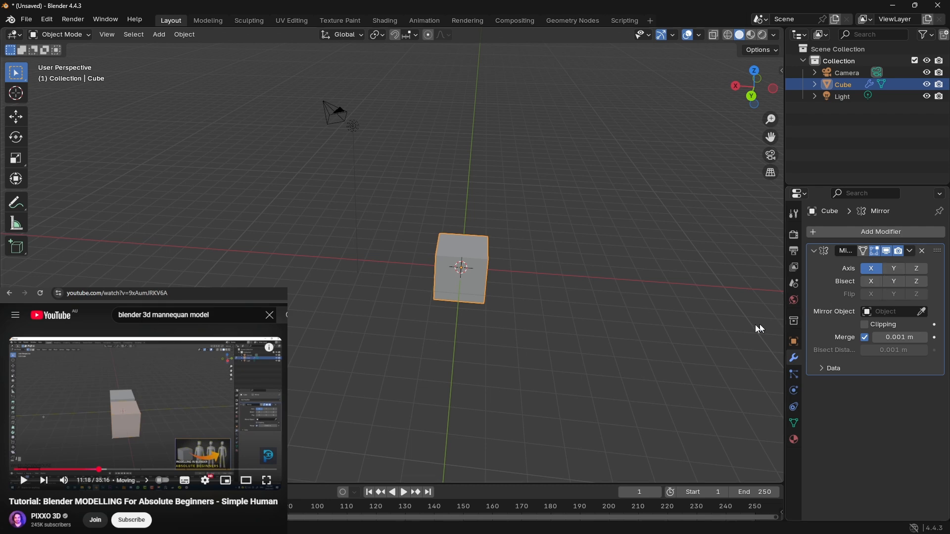
{"action": "key", "text": "g"}
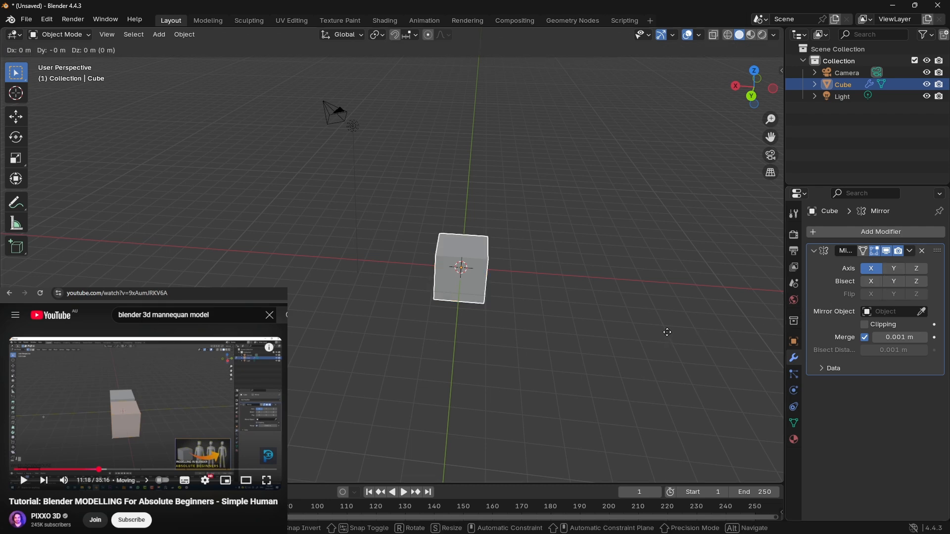
{"action": "key", "text": "y"}
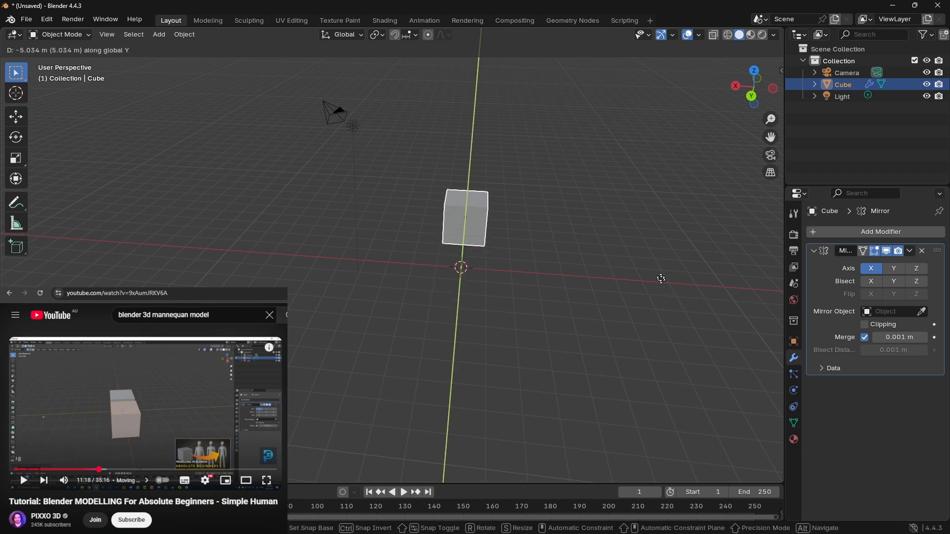
{"action": "left_click", "coordinate": [661, 285]}
{"action": "middle_click_drag", "start_coordinate": [661, 285], "coordinate": [635, 270]}
{"action": "left_click", "coordinate": [878, 282]}
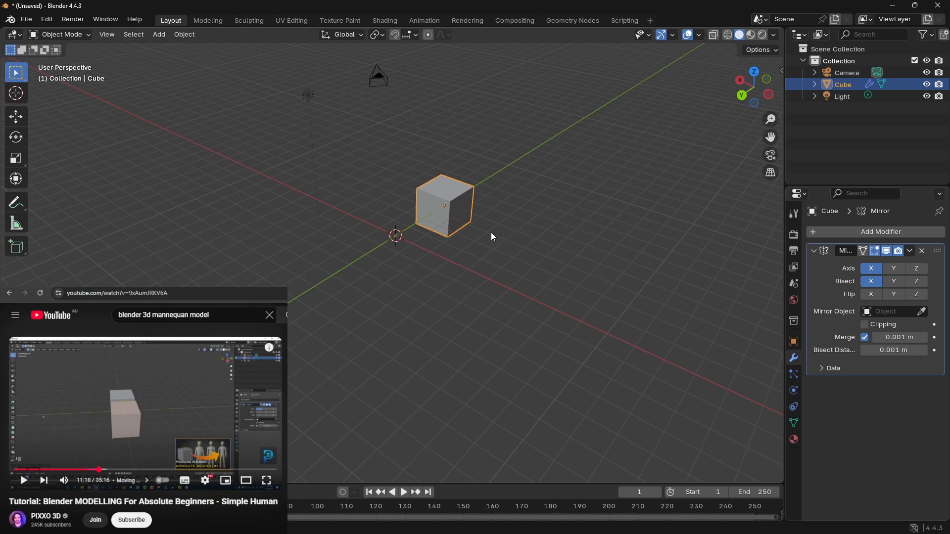
Step: Try moving the bisected cube along the X axis in the negative direction, and undo the move
{"action": "key", "text": "g"}
{"action": "key", "text": "x"}
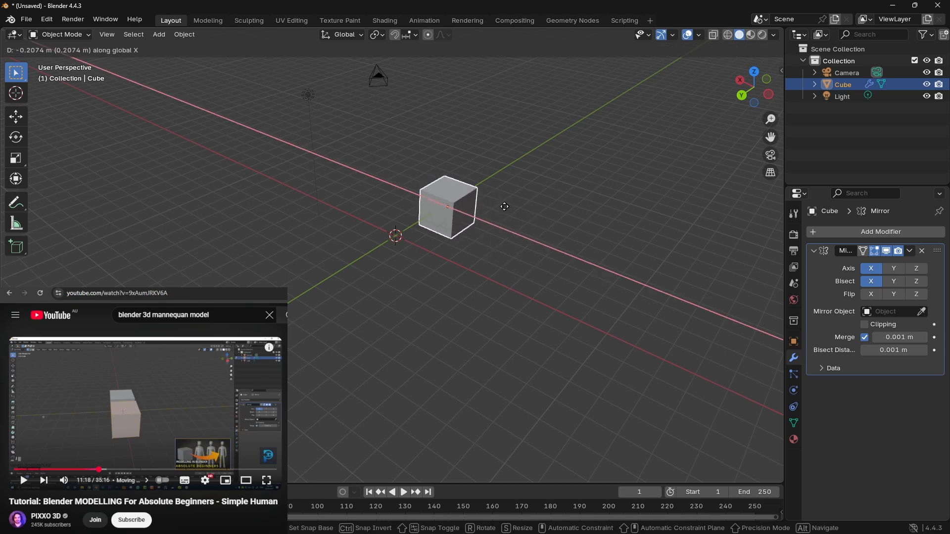
{"action": "left_click", "coordinate": [547, 221]}
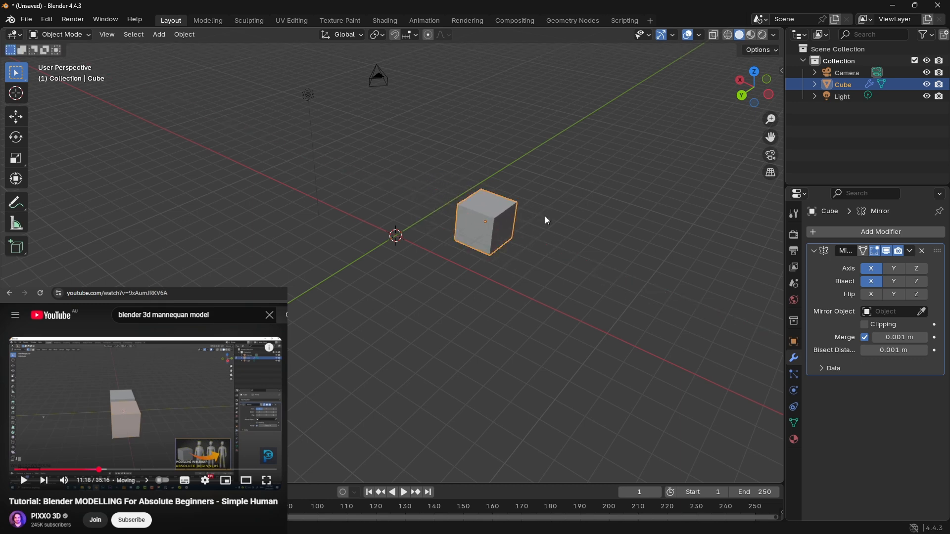
{"action": "right_click", "coordinate": [513, 226]}
{"action": "left_click", "coordinate": [639, 221]}
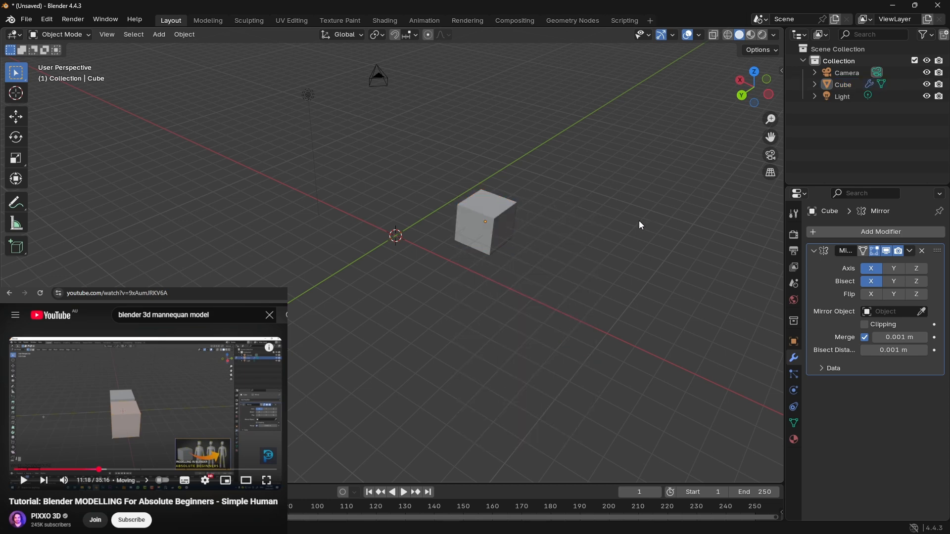
{"action": "key", "text": "ctrl+z"}
{"action": "key", "text": "ctrl+z"}
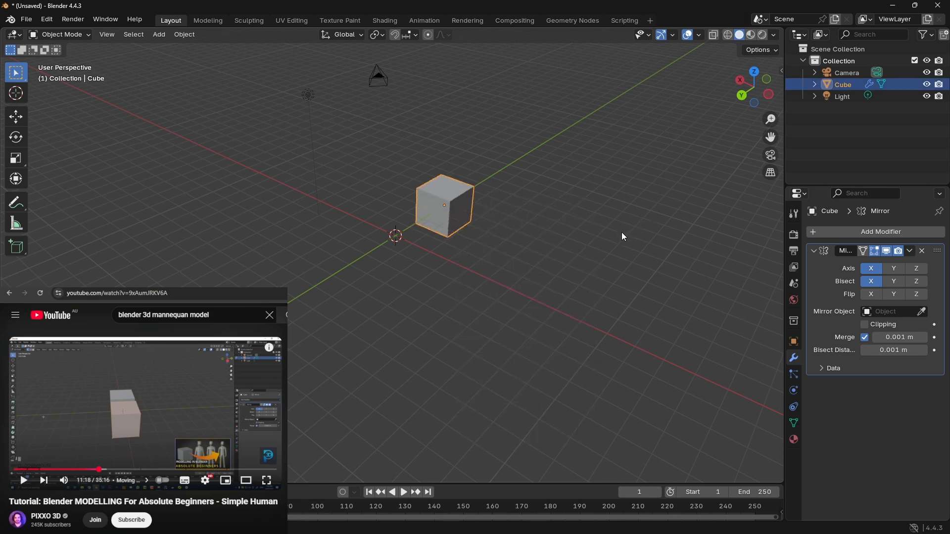
Step: Move the cube about 8.4 m along the Y axis in the positive direction and deselect it
{"action": "key", "text": "g"}
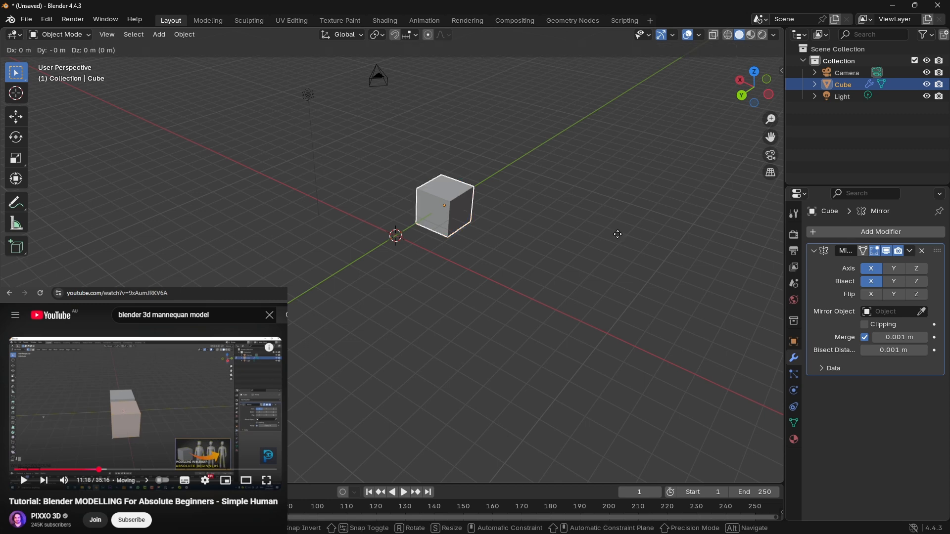
{"action": "key", "text": "y"}
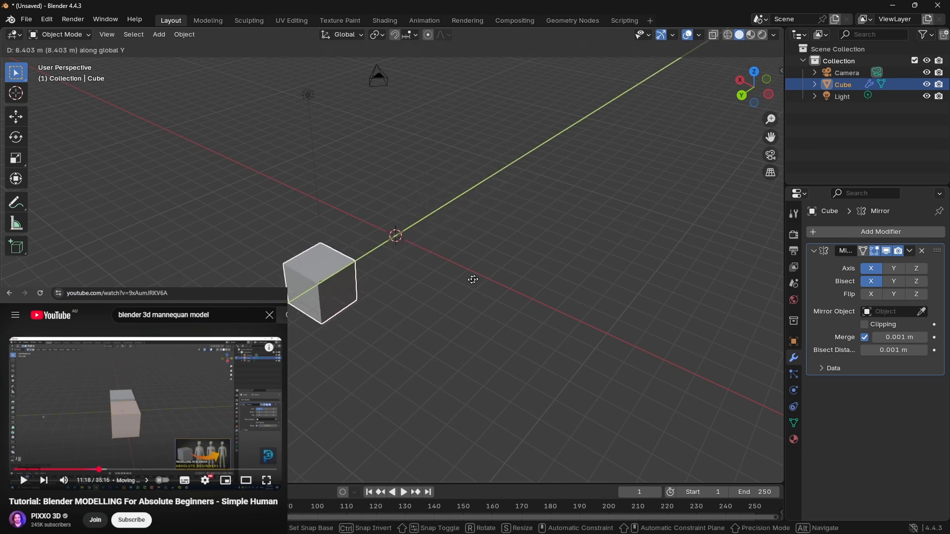
{"action": "left_click", "coordinate": [497, 286]}
{"action": "left_click", "coordinate": [632, 296]}
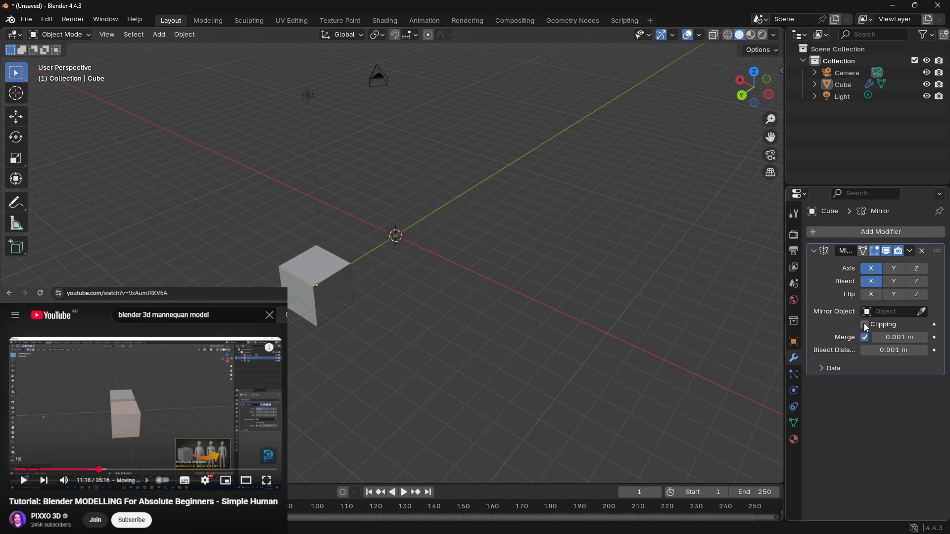
Step: Expand the Data settings of the cube's Mirror modifier and try the Mirror U option, leaving it off
{"action": "left_click", "coordinate": [823, 369]}
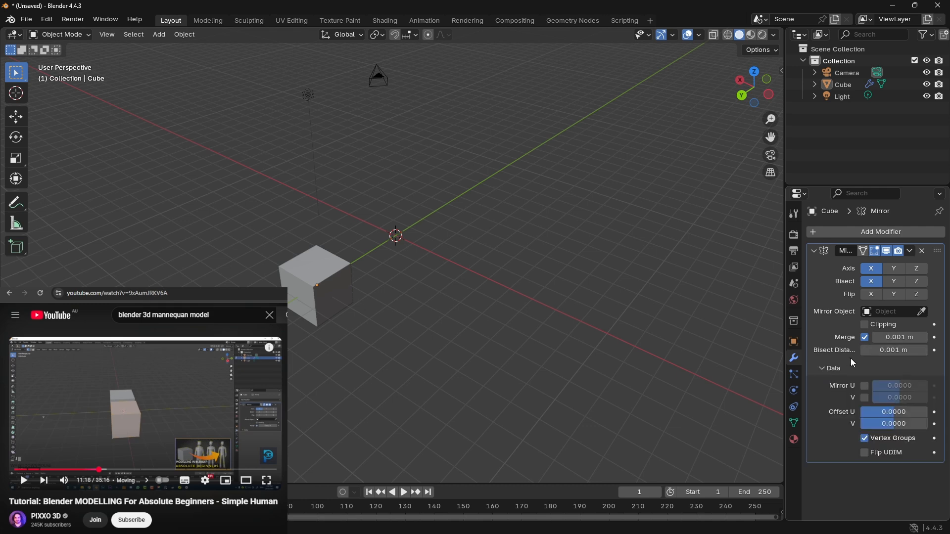
{"action": "left_click", "coordinate": [865, 386]}
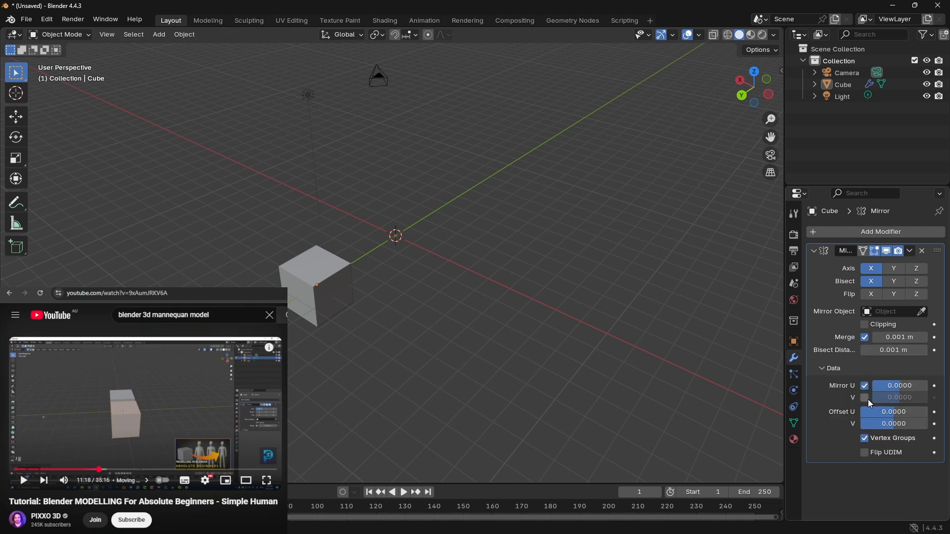
{"action": "left_click", "coordinate": [864, 387]}
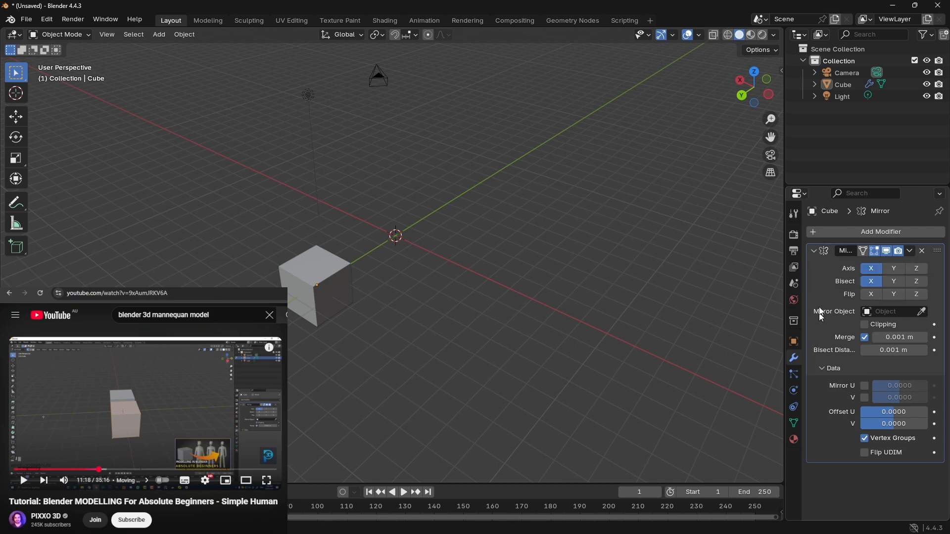
{"action": "left_click", "coordinate": [911, 251]}
{"action": "middle_click_drag", "start_coordinate": [447, 227], "coordinate": [447, 226]}
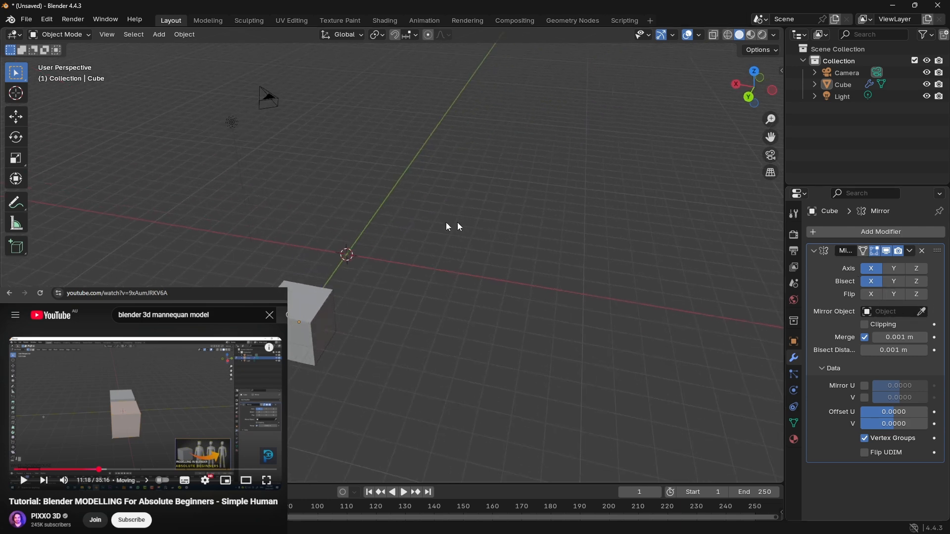
Step: Add a plane mesh at the world origin
{"action": "key", "text": "shift+a"}
{"action": "mouse_move", "coordinate": [407, 234]}
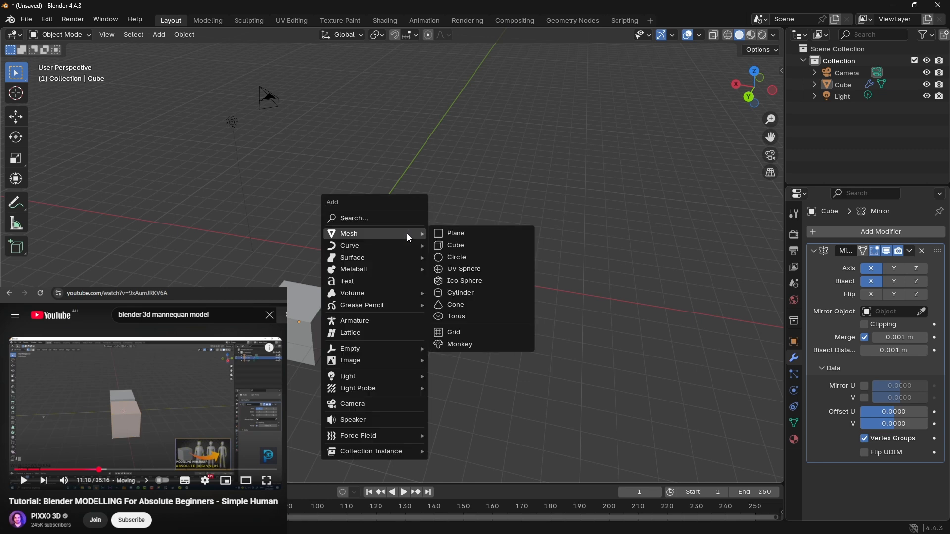
{"action": "left_click", "coordinate": [482, 236]}
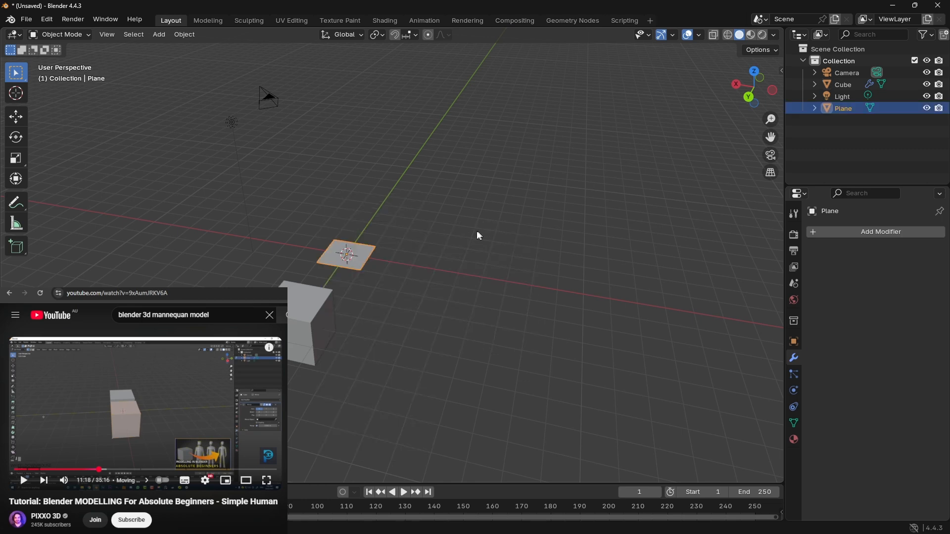
Step: Rotate the plane about the global Y axis until it stands nearly upright
{"action": "middle_click_drag", "start_coordinate": [447, 242], "coordinate": [400, 244]}
{"action": "middle_click_drag", "start_coordinate": [331, 229], "coordinate": [342, 233], "text": "shift"}
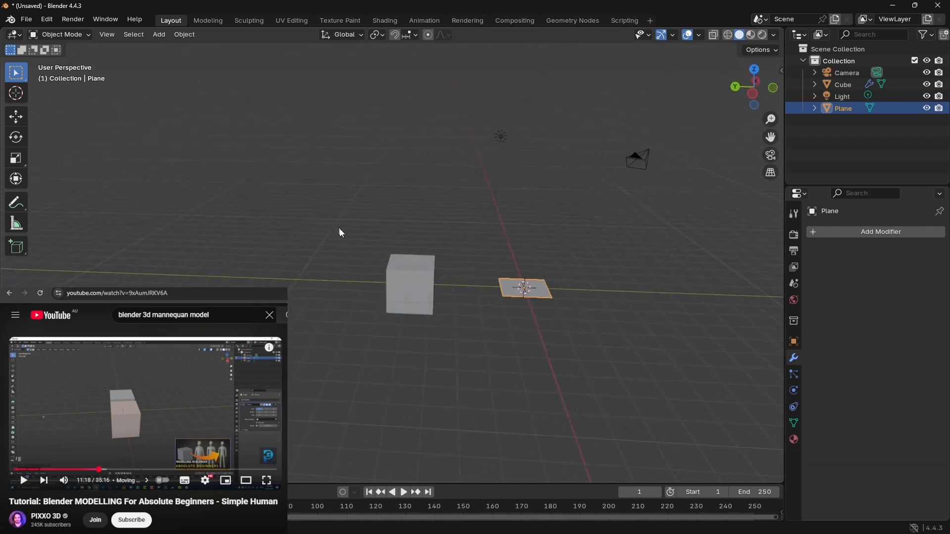
{"action": "key", "text": "r"}
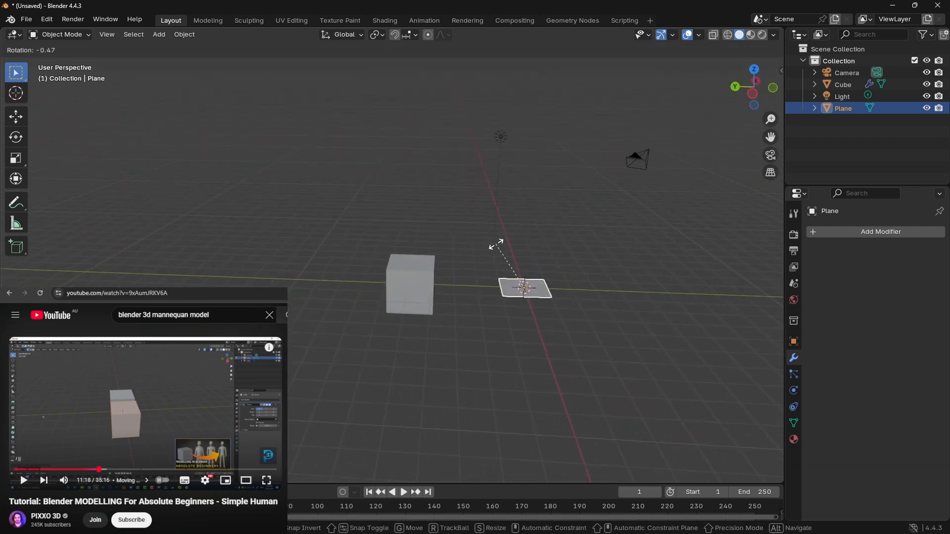
{"action": "key", "text": "z"}
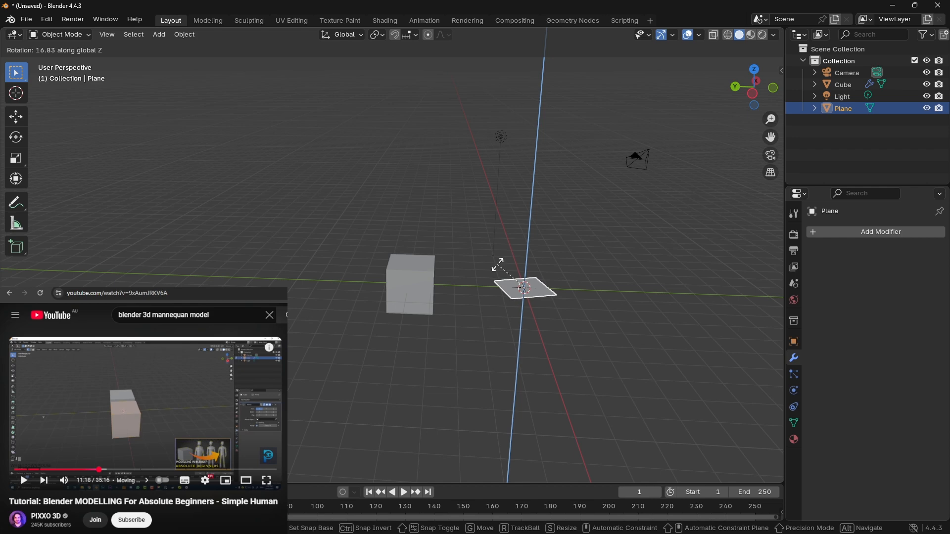
{"action": "key", "text": "y"}
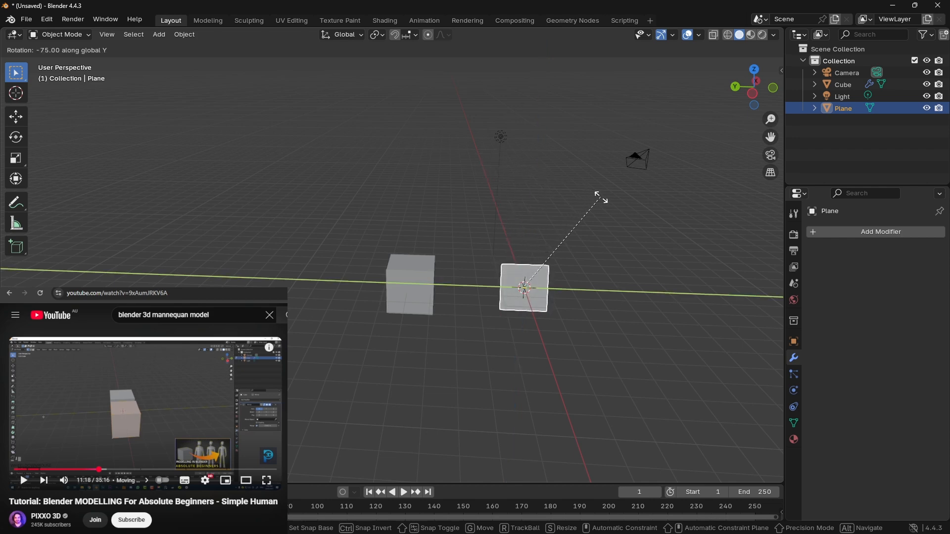
{"action": "left_click", "coordinate": [636, 221]}
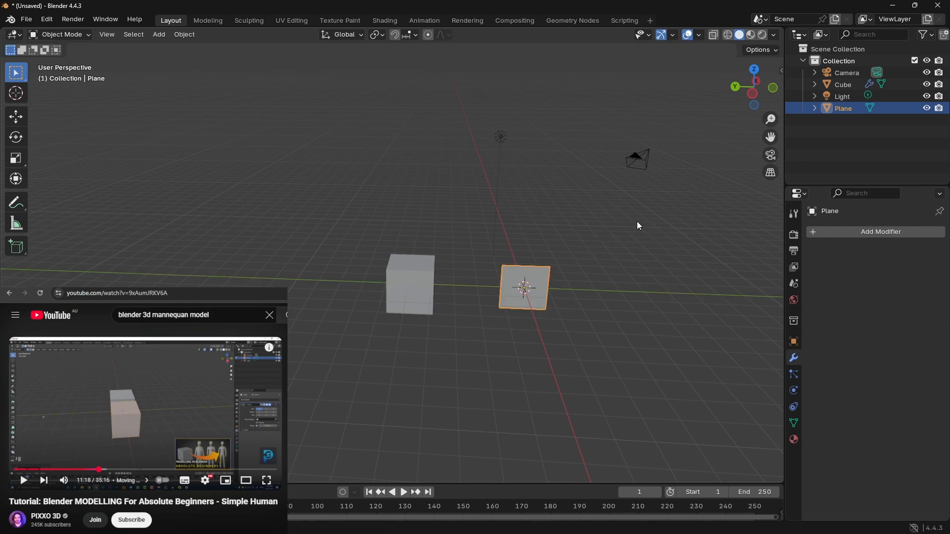
{"action": "middle_click_drag", "start_coordinate": [497, 224], "coordinate": [545, 242]}
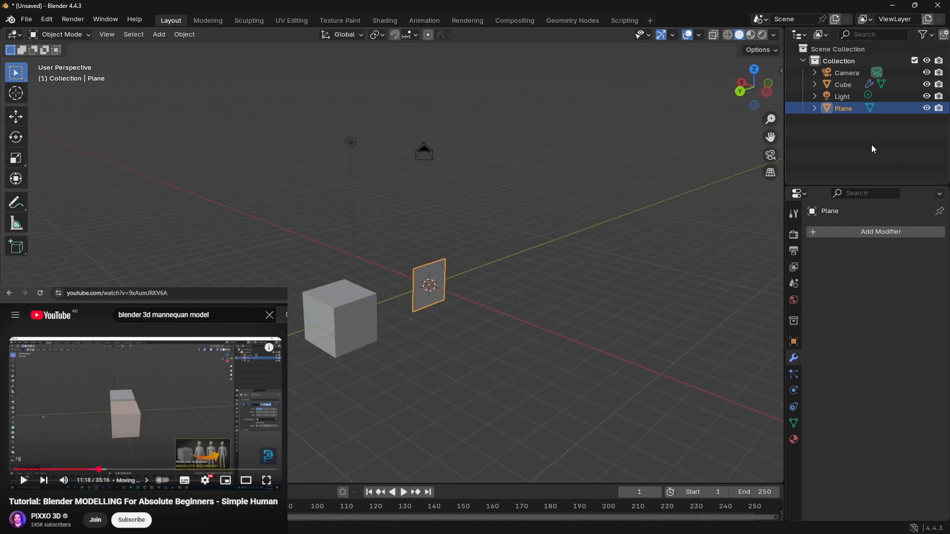
Step: Hide the plane in the viewport and set it as the mirror object of the cube's Mirror modifier
{"action": "left_click", "coordinate": [926, 108]}
{"action": "left_click", "coordinate": [360, 325]}
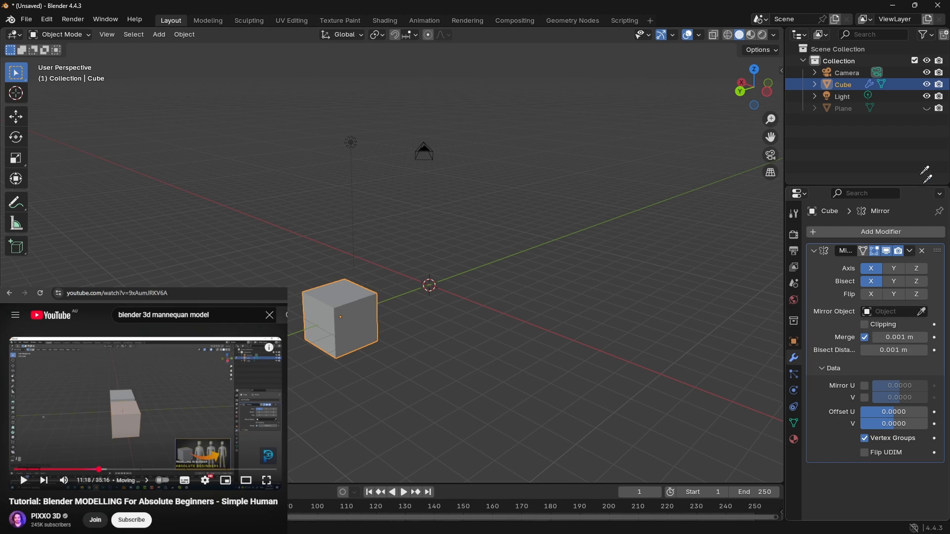
{"action": "left_click", "coordinate": [852, 108]}
Step: Move the cube a short distance along the X axis in the negative direction
{"action": "middle_click_drag", "start_coordinate": [612, 275], "coordinate": [422, 307]}
{"action": "key", "text": "g"}
{"action": "key", "text": "x"}
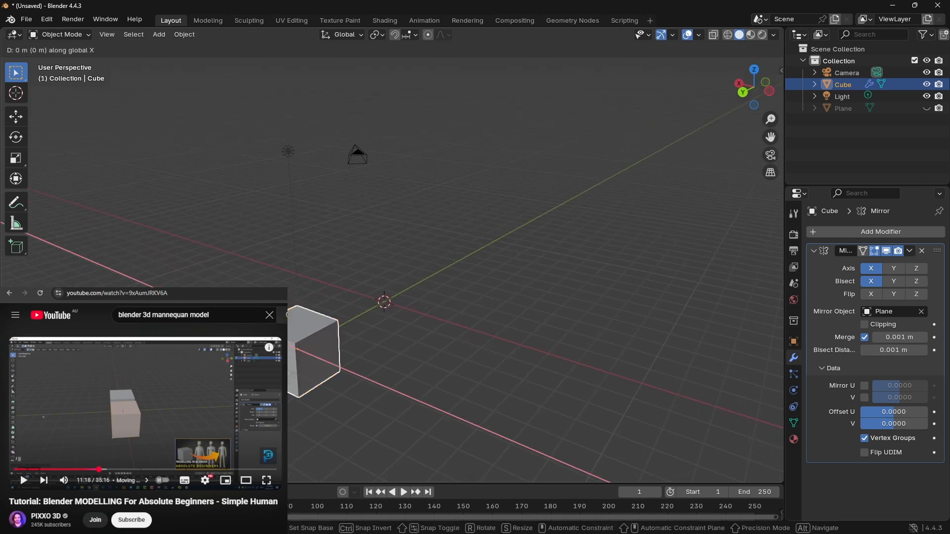
{"action": "left_click", "coordinate": [333, 348]}
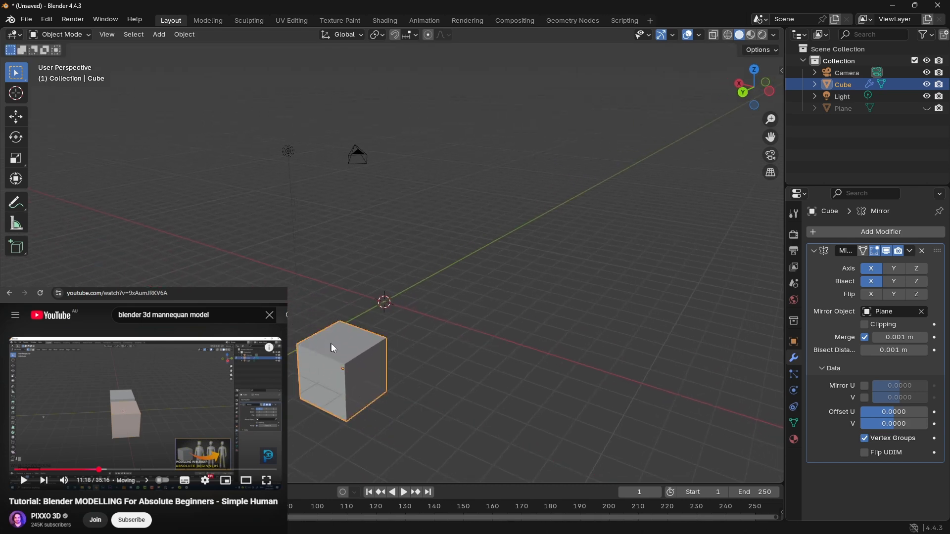
Step: Turn off X-axis bisect in the cube's Mirror modifier and unhide the plane
{"action": "left_click", "coordinate": [869, 282]}
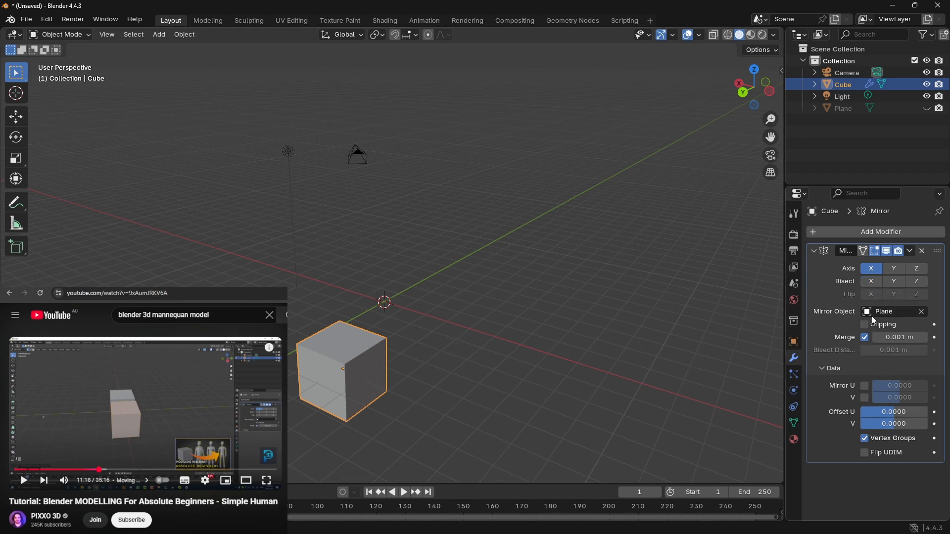
{"action": "left_click", "coordinate": [927, 109]}
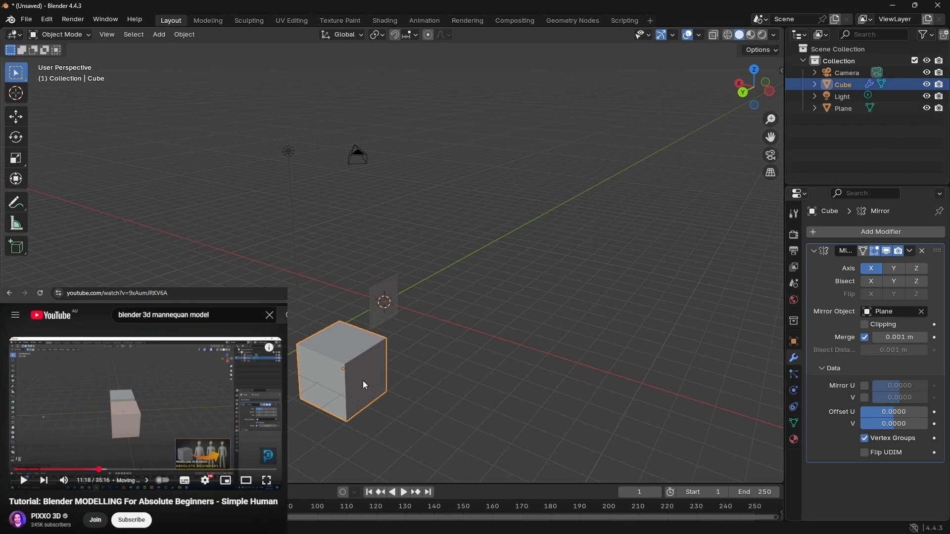
Step: Try raising the cube about 5.9 m along the Z axis, and undo the move
{"action": "key", "text": "g"}
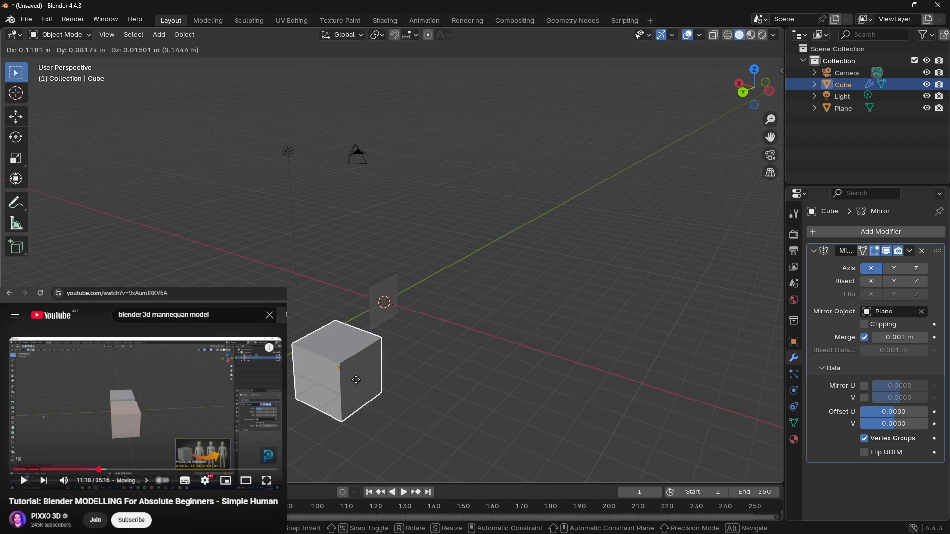
{"action": "key", "text": "shift+z"}
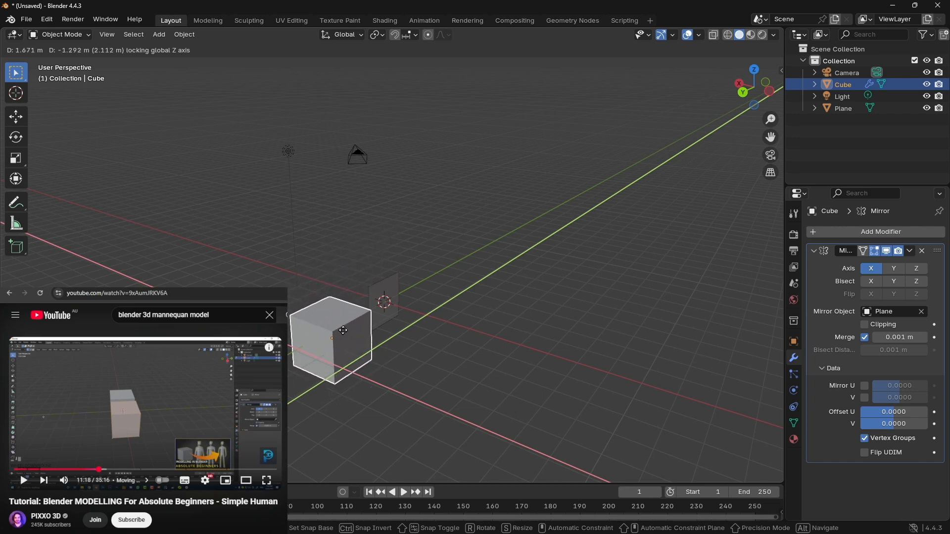
{"action": "key", "text": "z"}
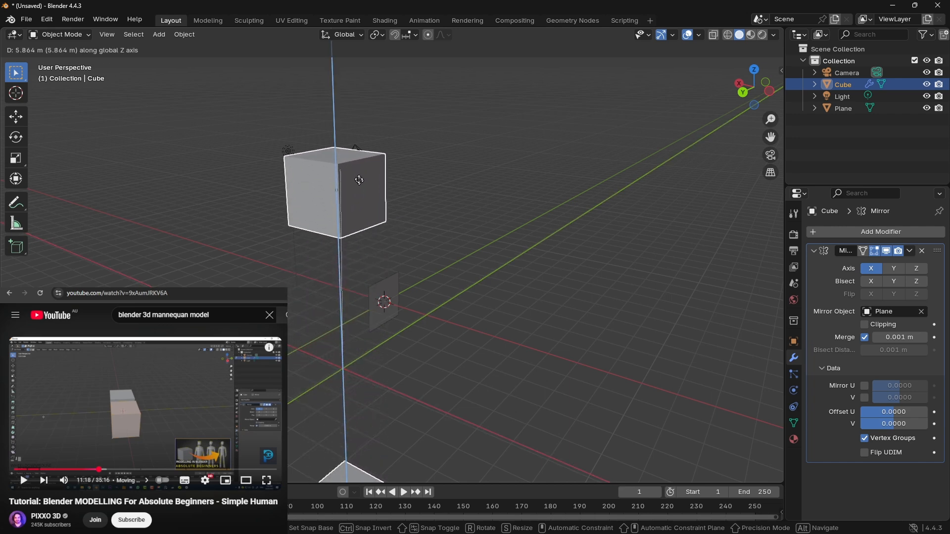
{"action": "left_click", "coordinate": [353, 176]}
{"action": "middle_click_drag", "start_coordinate": [394, 222], "coordinate": [411, 277]}
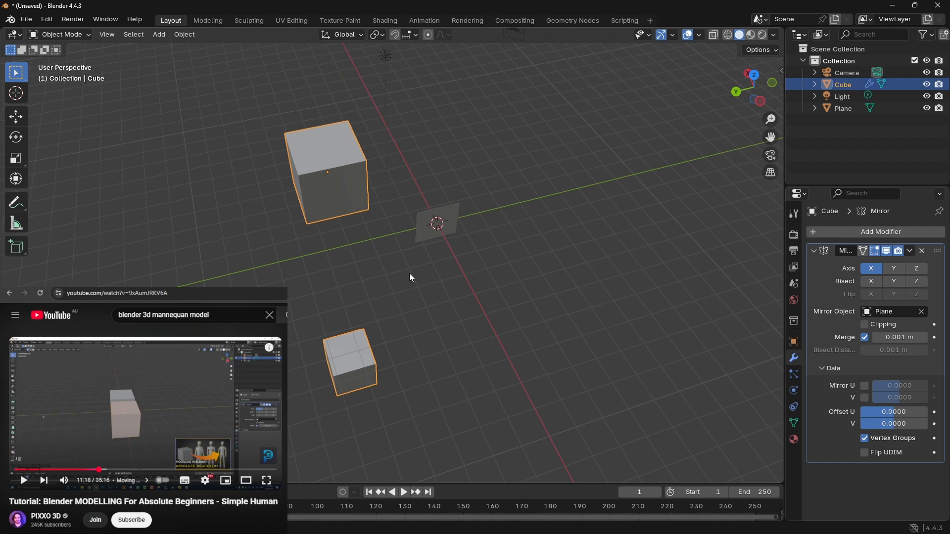
{"action": "key", "text": "ctrl+z"}
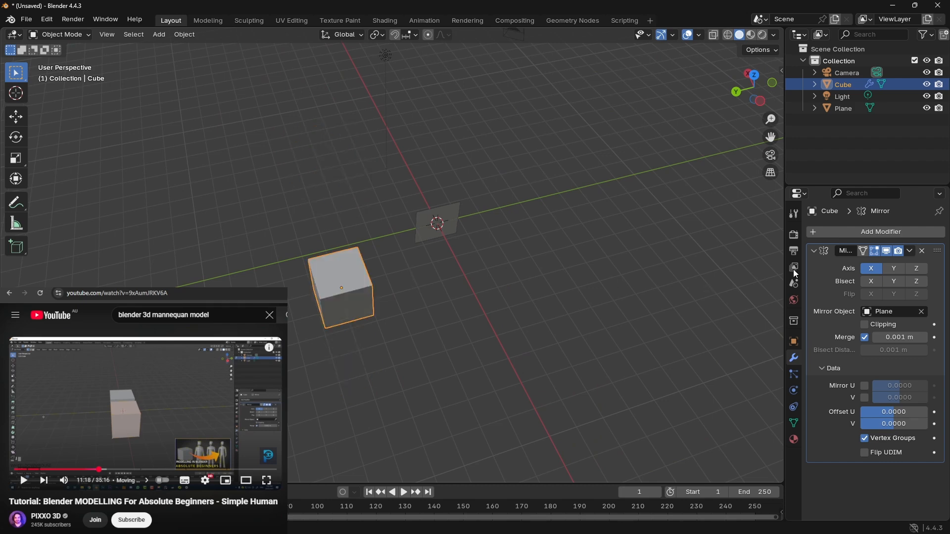
Step: Try the Y and Z axes in the cube's Mirror modifier, leaving only the Z axis enabled
{"action": "left_click", "coordinate": [896, 273]}
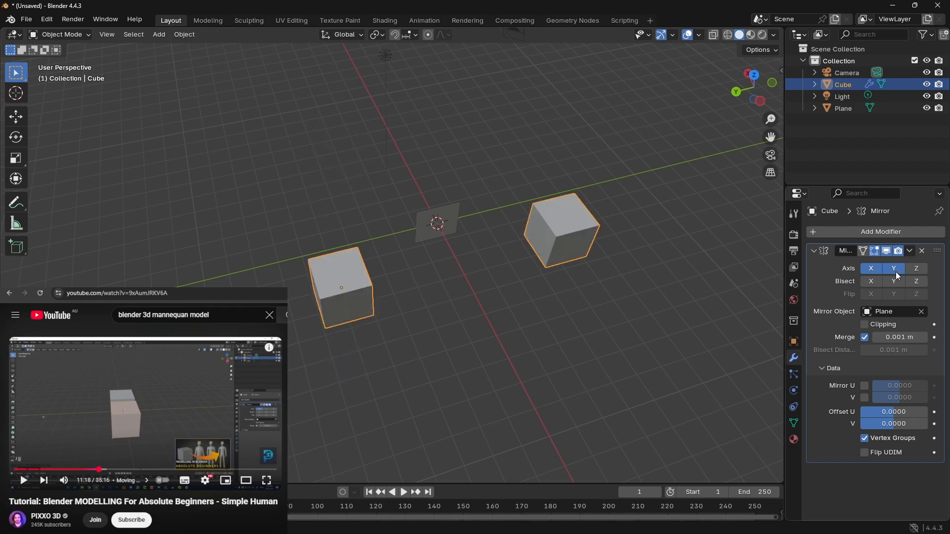
{"action": "left_click", "coordinate": [918, 269]}
{"action": "left_click", "coordinate": [894, 269]}
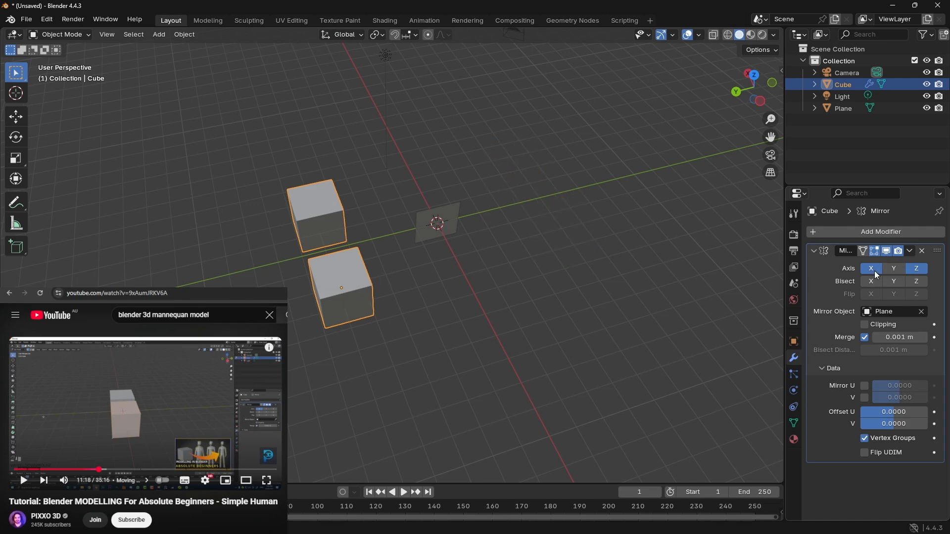
{"action": "left_click", "coordinate": [871, 270]}
{"action": "middle_click_drag", "start_coordinate": [460, 327], "coordinate": [577, 274]}
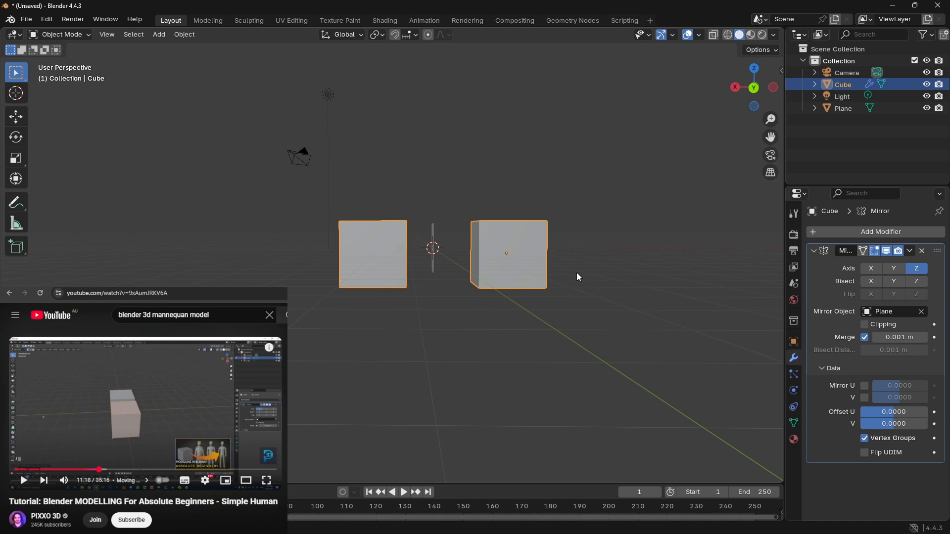
Step: Clear the Mirror modifier's mirror object, pick the plane as mirror object again, and hide the plane
{"action": "left_click", "coordinate": [922, 311]}
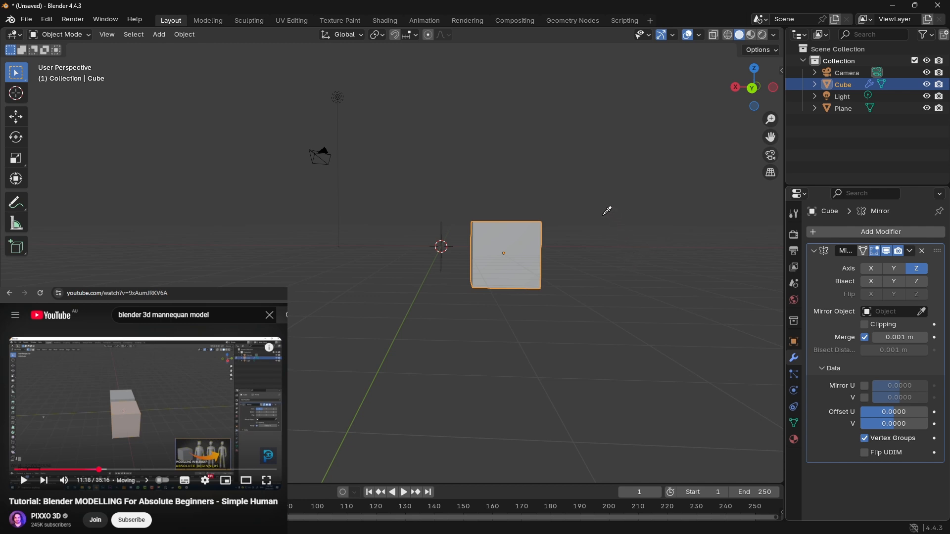
{"action": "middle_click_drag", "start_coordinate": [603, 221], "coordinate": [817, 287]}
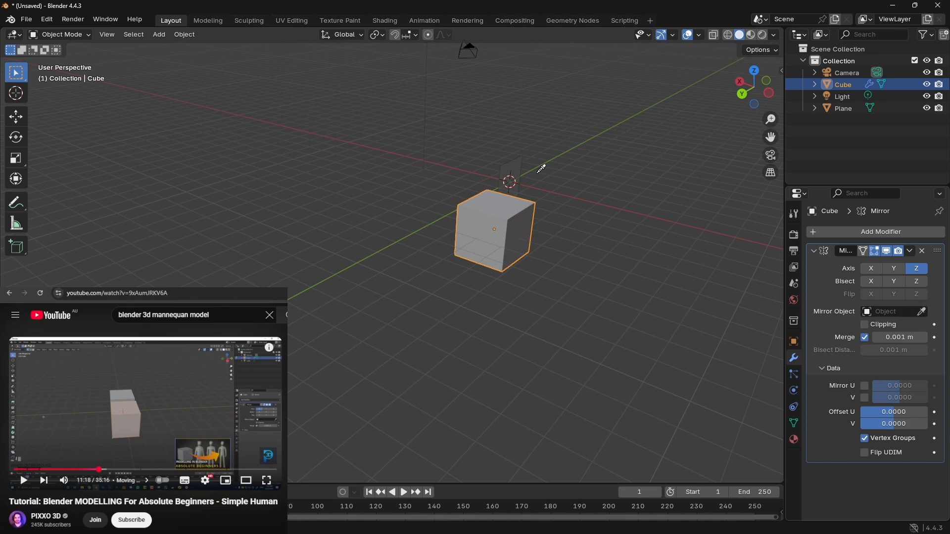
{"action": "left_click", "coordinate": [515, 161]}
{"action": "middle_click_drag", "start_coordinate": [677, 254], "coordinate": [471, 290]}
{"action": "left_click", "coordinate": [927, 108]}
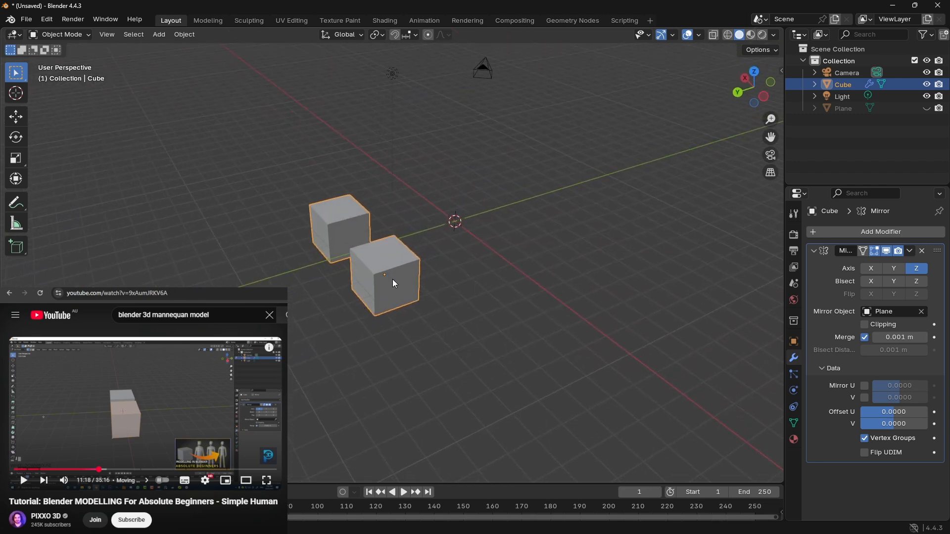
Step: Move the cube freely toward the negative X and Y directions to test its mirrored copy, and delete the cube
{"action": "key", "text": "g"}
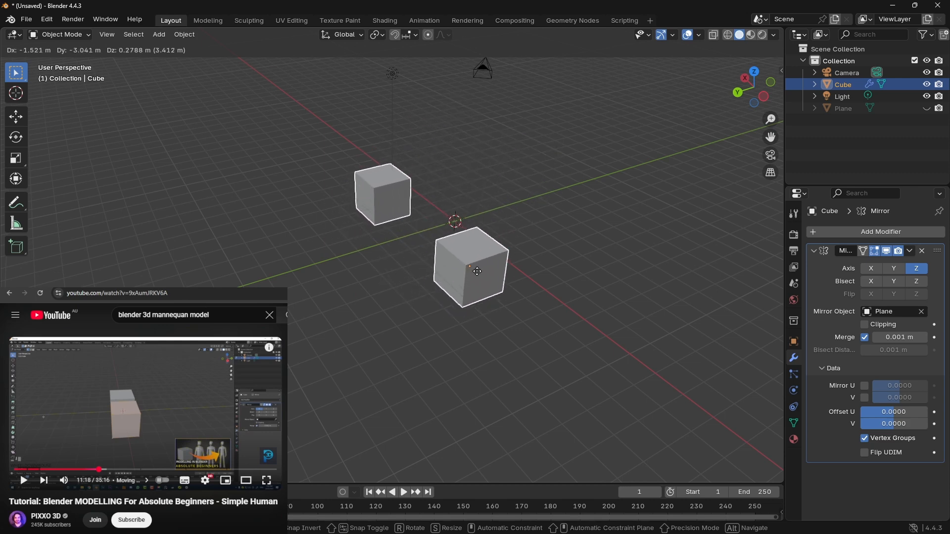
{"action": "left_click", "coordinate": [522, 241]}
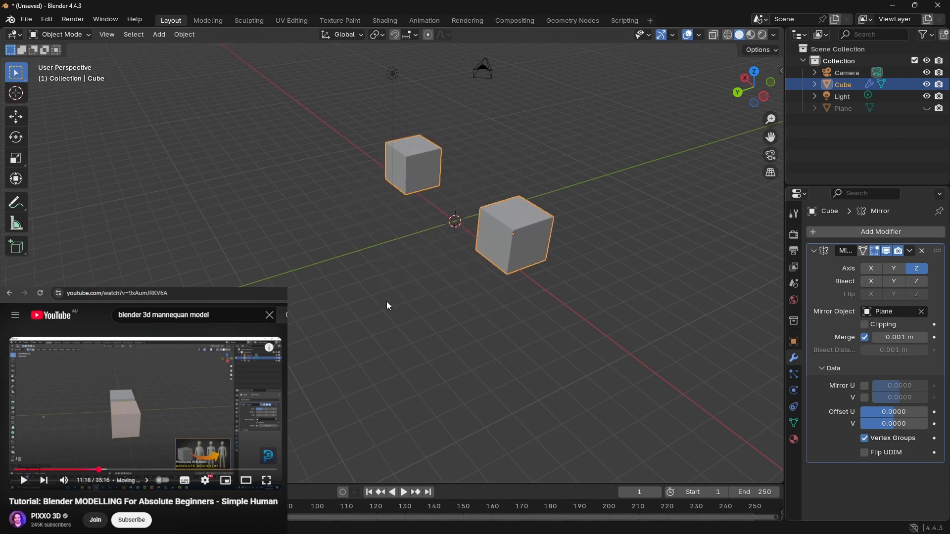
{"action": "middle_click_drag", "start_coordinate": [388, 302], "coordinate": [455, 275]}
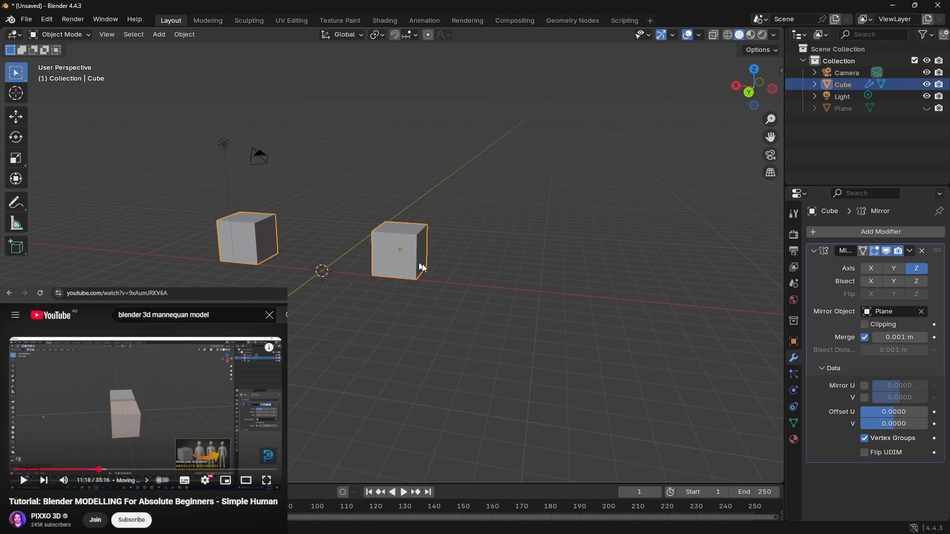
{"action": "key", "text": "Delete"}
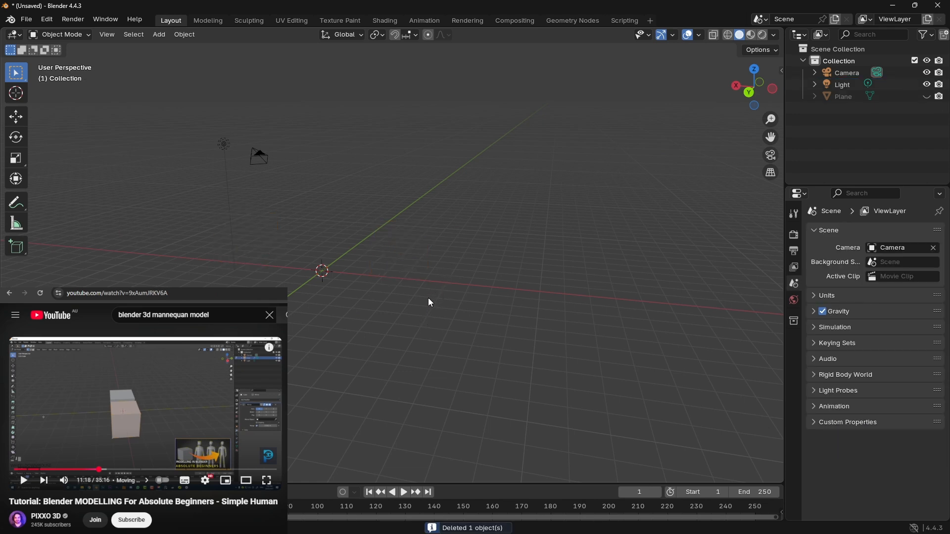
Step: Add a new cube at the world origin and select it
{"action": "key", "text": "shift+a"}
{"action": "mouse_move", "coordinate": [422, 302]}
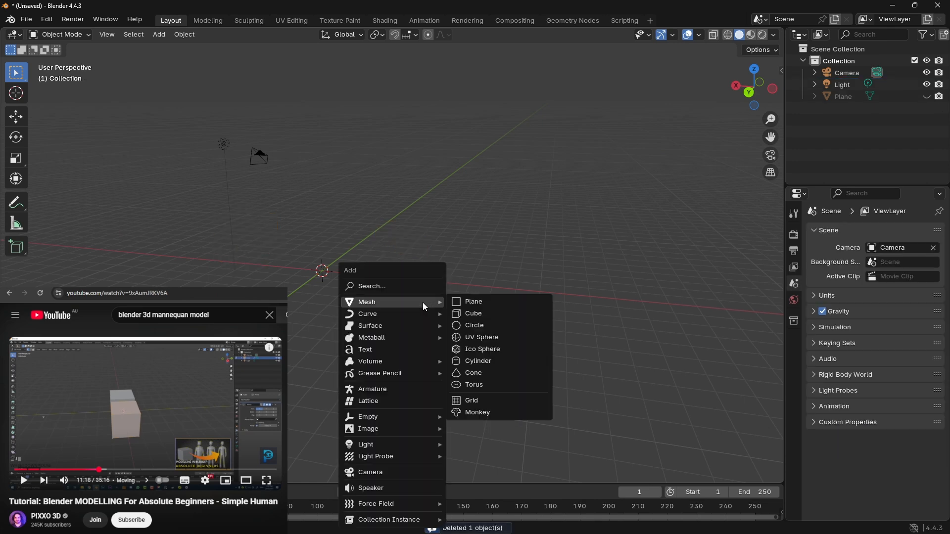
{"action": "left_click", "coordinate": [480, 316]}
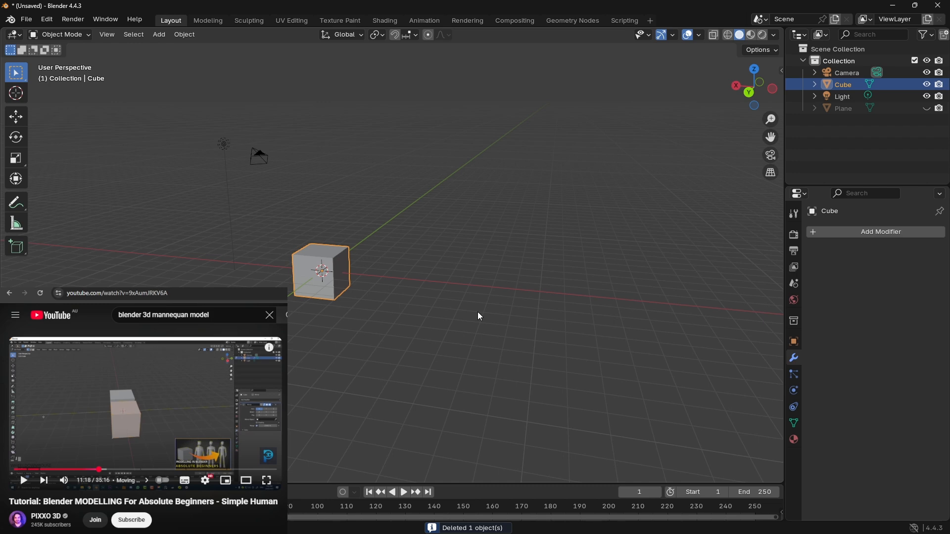
{"action": "left_click", "coordinate": [374, 278]}
{"action": "left_click", "coordinate": [345, 267]}
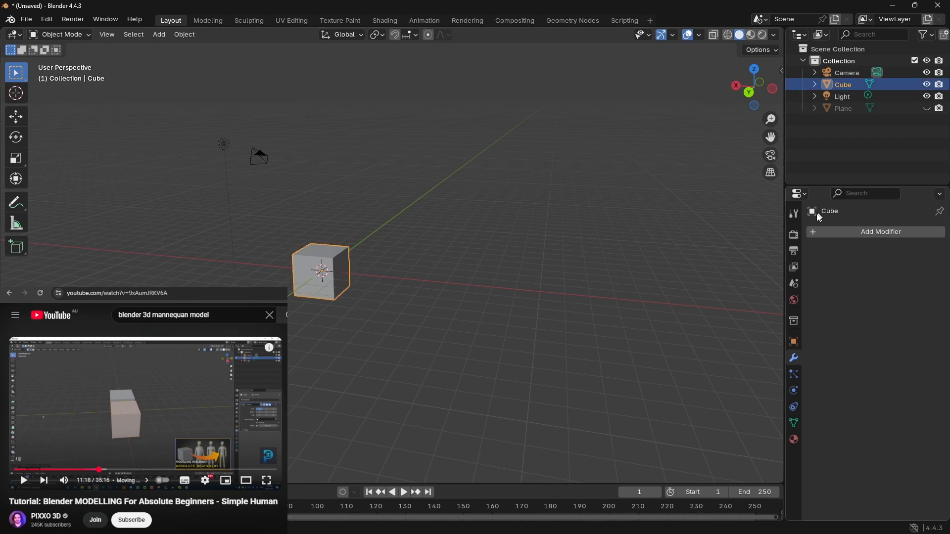
Step: Add a Mirror modifier to the cube with the hidden plane as mirror object, mirroring only on the Z axis
{"action": "left_click", "coordinate": [829, 232]}
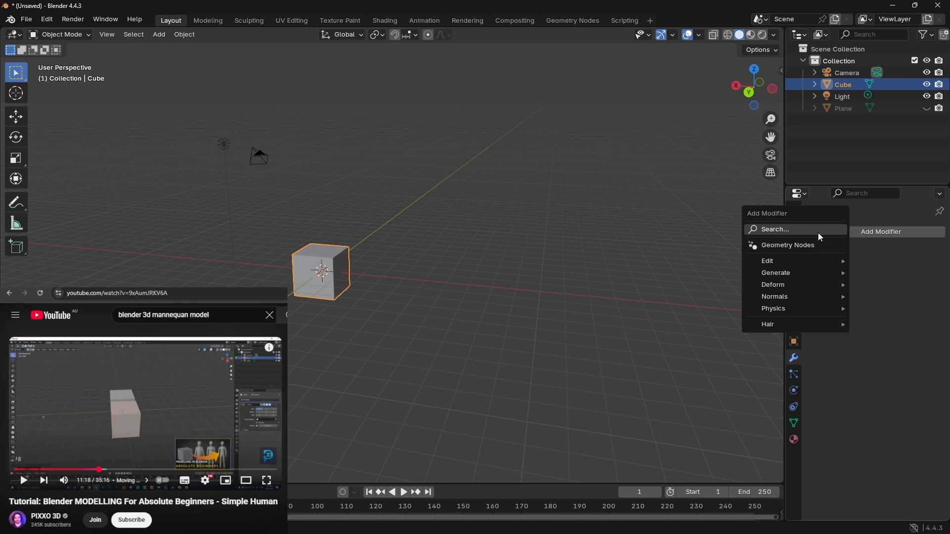
{"action": "left_click", "coordinate": [819, 231]}
{"action": "left_click", "coordinate": [743, 254]}
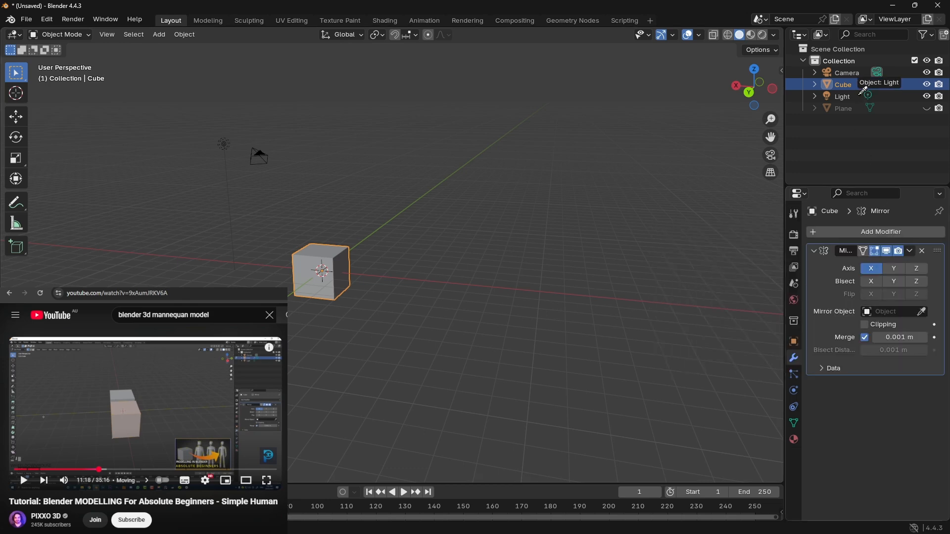
{"action": "left_click", "coordinate": [844, 108]}
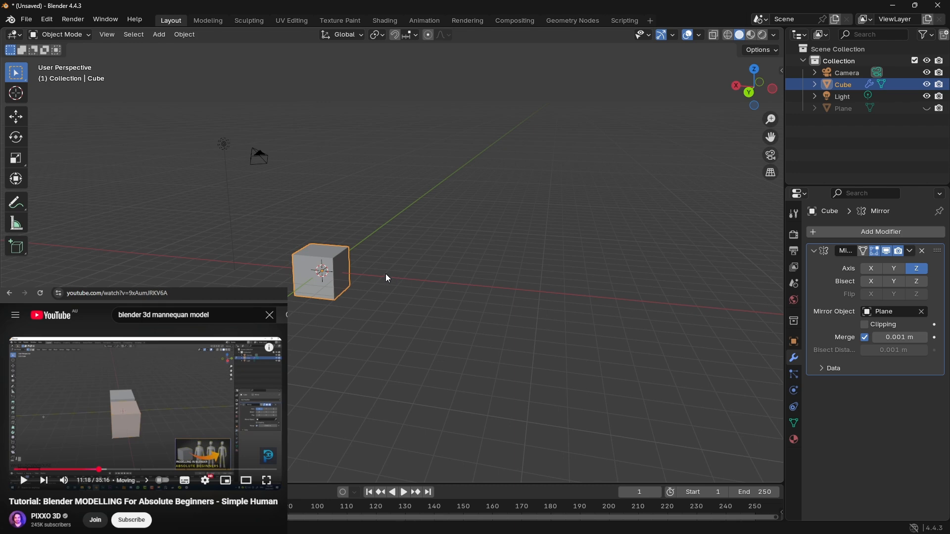
Step: Move the cube in the negative X direction away from the mirror plane, and resume the tutorial video
{"action": "key", "text": "g"}
{"action": "key", "text": "x"}
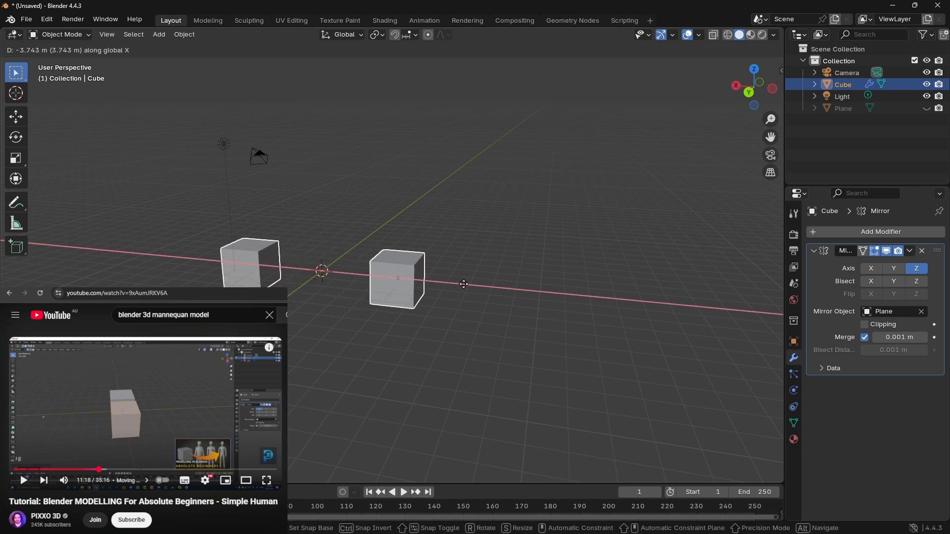
{"action": "left_click", "coordinate": [333, 284]}
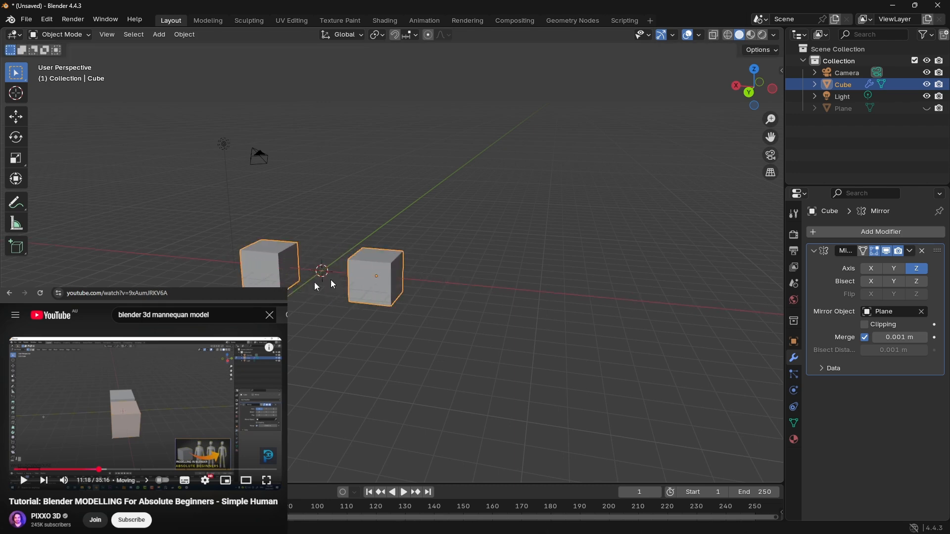
{"action": "left_click", "coordinate": [145, 414]}
{"action": "middle_click_drag", "start_coordinate": [183, 299], "coordinate": [230, 303]}
{"action": "middle_click_drag", "start_coordinate": [230, 303], "coordinate": [639, 315], "text": "shift"}
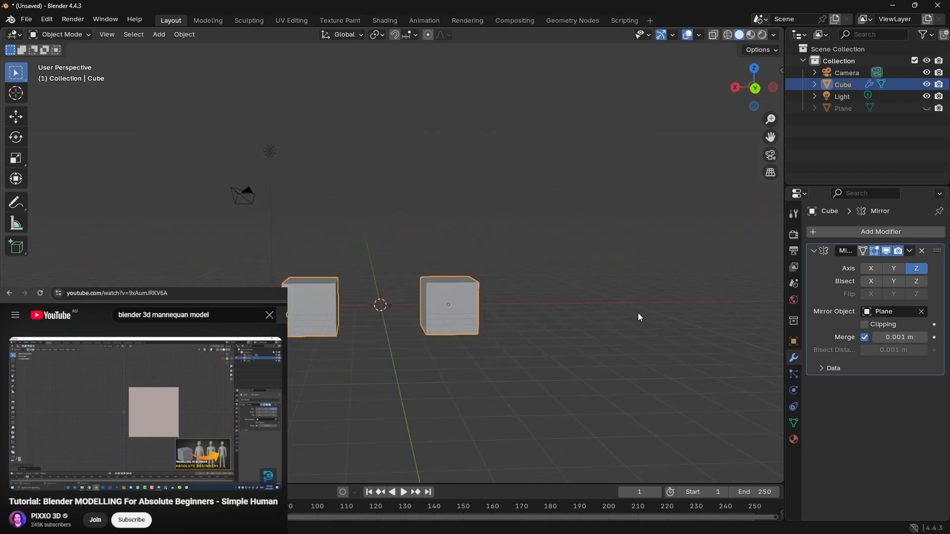
Step: Enable Z bisect and Clipping in the Mirror modifier and try its axis options, leaving Y and Z enabled
{"action": "left_click", "coordinate": [916, 281]}
{"action": "left_click", "coordinate": [919, 270]}
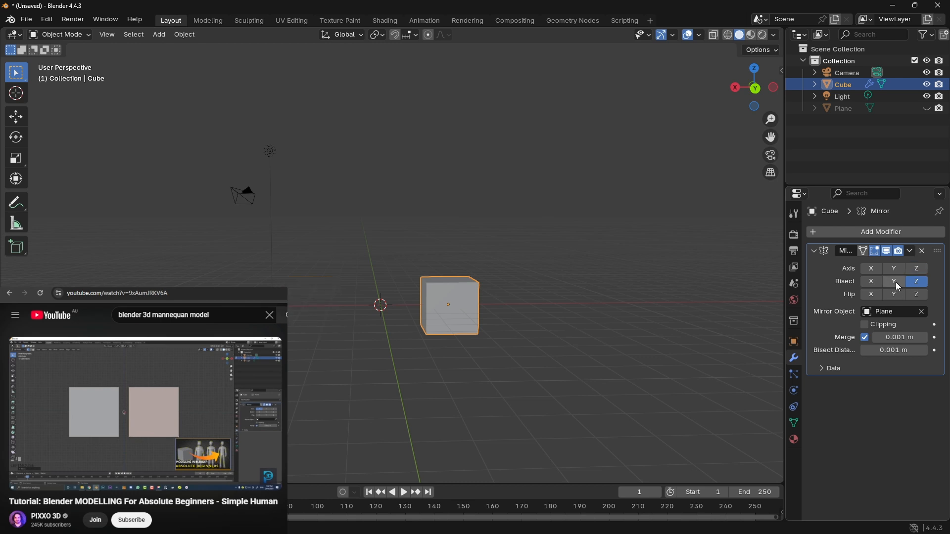
{"action": "left_click", "coordinate": [919, 269]}
{"action": "left_click", "coordinate": [919, 270]}
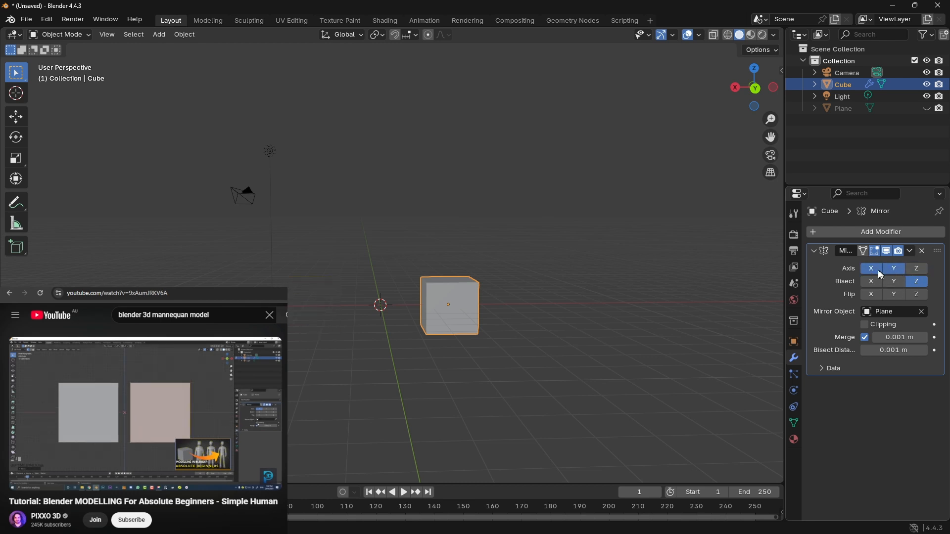
{"action": "left_click", "coordinate": [918, 270]}
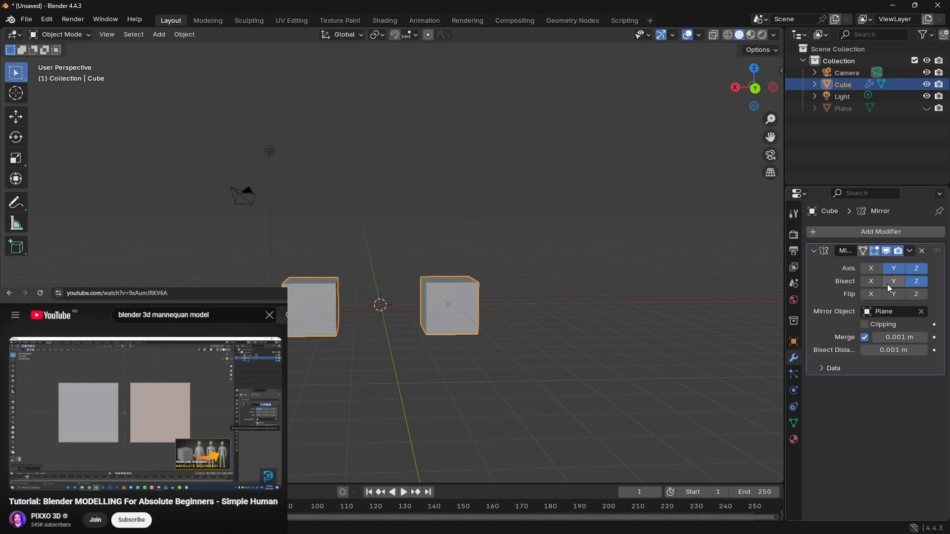
{"action": "middle_click_drag", "start_coordinate": [668, 302], "coordinate": [564, 308]}
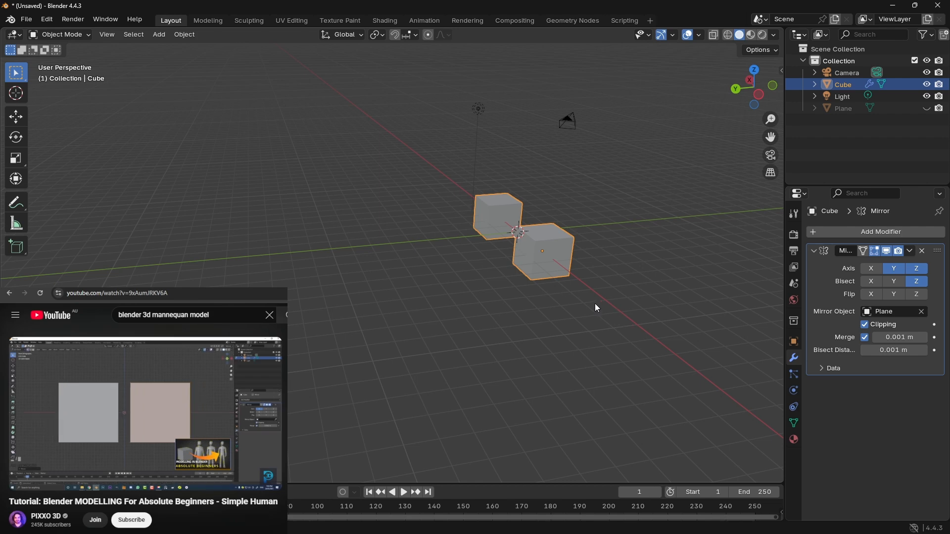
{"action": "middle_click_drag", "start_coordinate": [595, 307], "coordinate": [655, 323]}
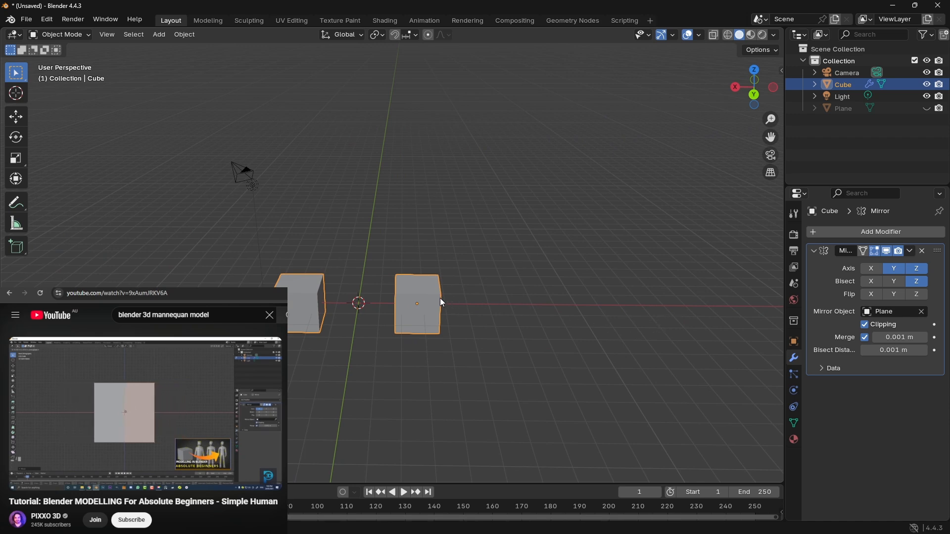
Step: Move the cube close to the mirror plane, turn off Clipping, and move it further until it joins its mirrored copy
{"action": "key", "text": "g"}
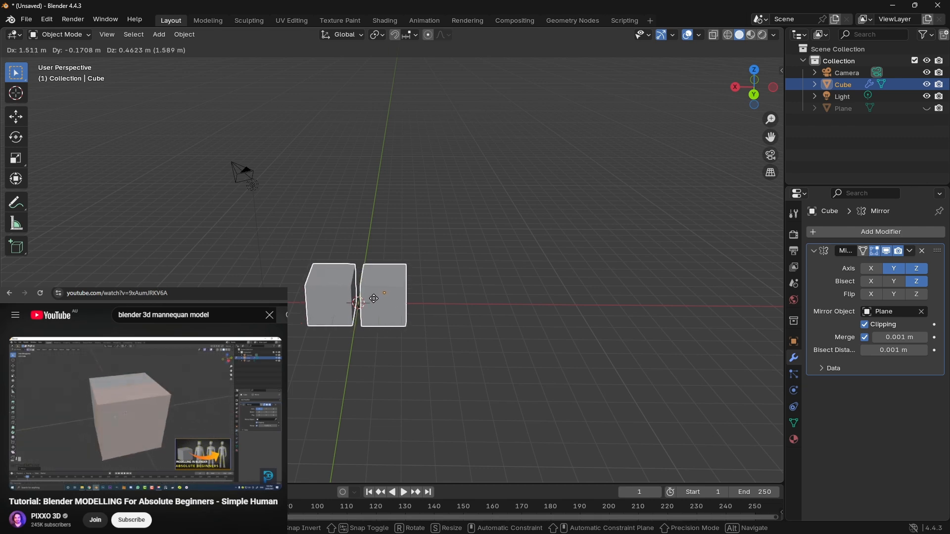
{"action": "left_click", "coordinate": [372, 299]}
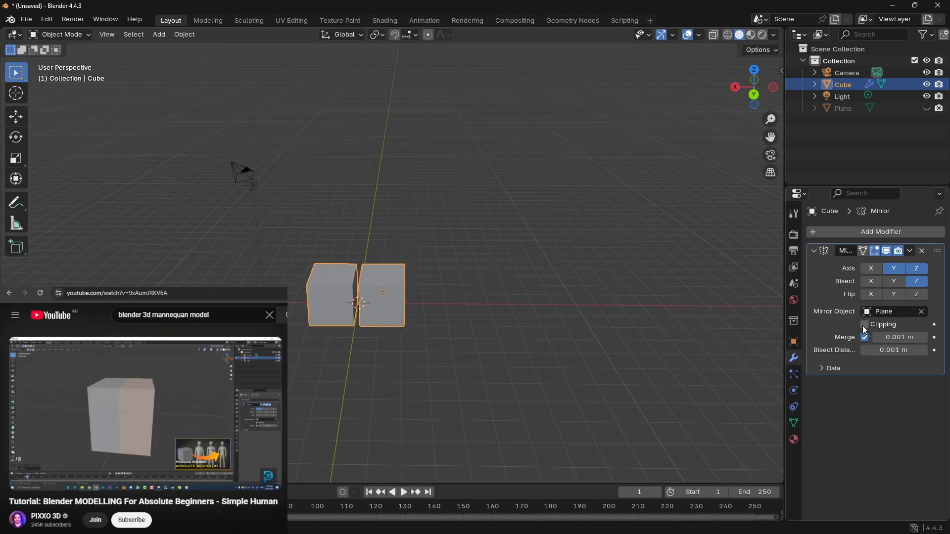
{"action": "key", "text": "g"}
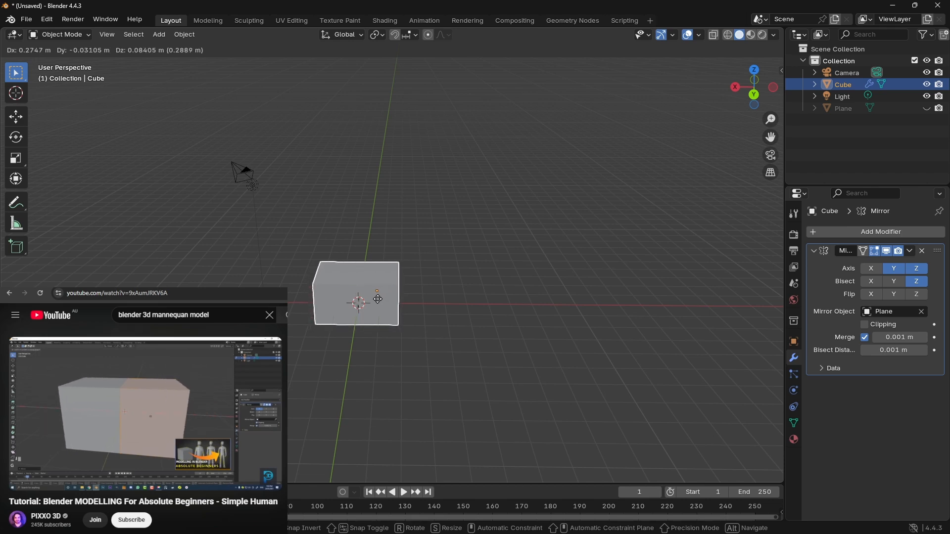
{"action": "left_click", "coordinate": [371, 299]}
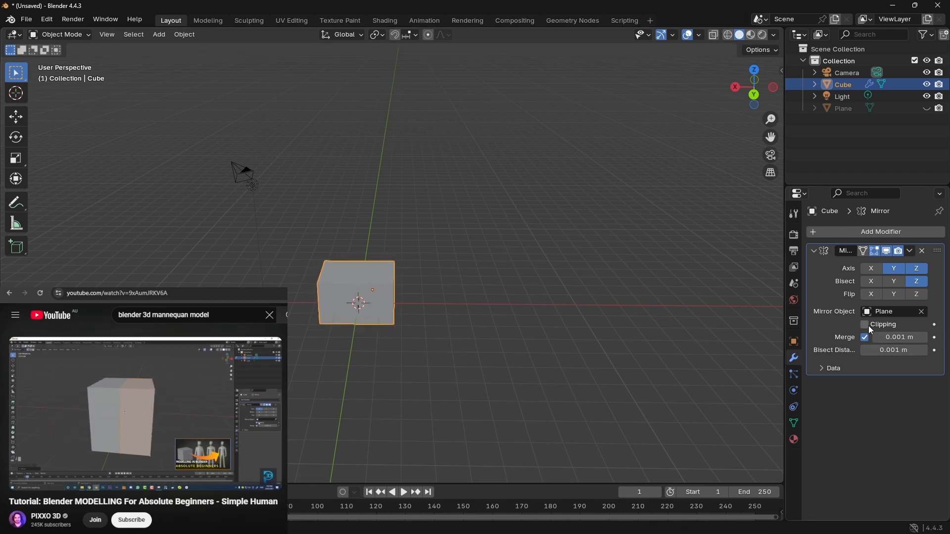
Step: Turn Clipping back on and test freely moving the cube around the mirror plane, leaving it well apart from its copy
{"action": "key", "text": "g"}
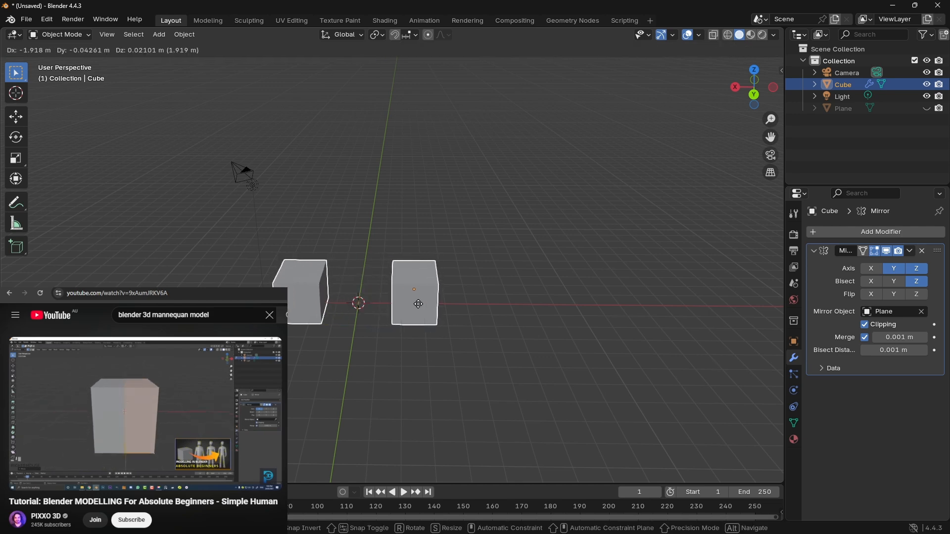
{"action": "left_click", "coordinate": [396, 303]}
{"action": "left_click", "coordinate": [646, 329]}
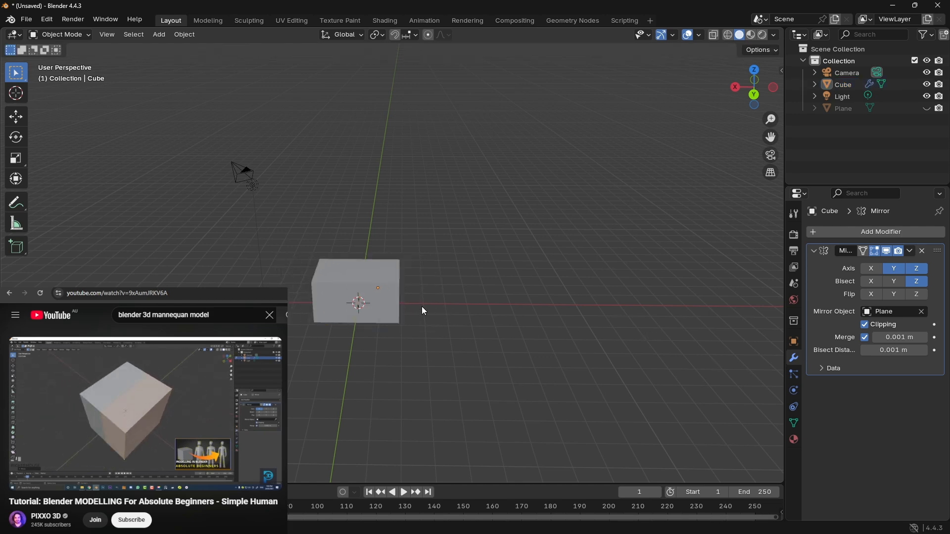
{"action": "left_click", "coordinate": [384, 303]}
{"action": "key", "text": "g"}
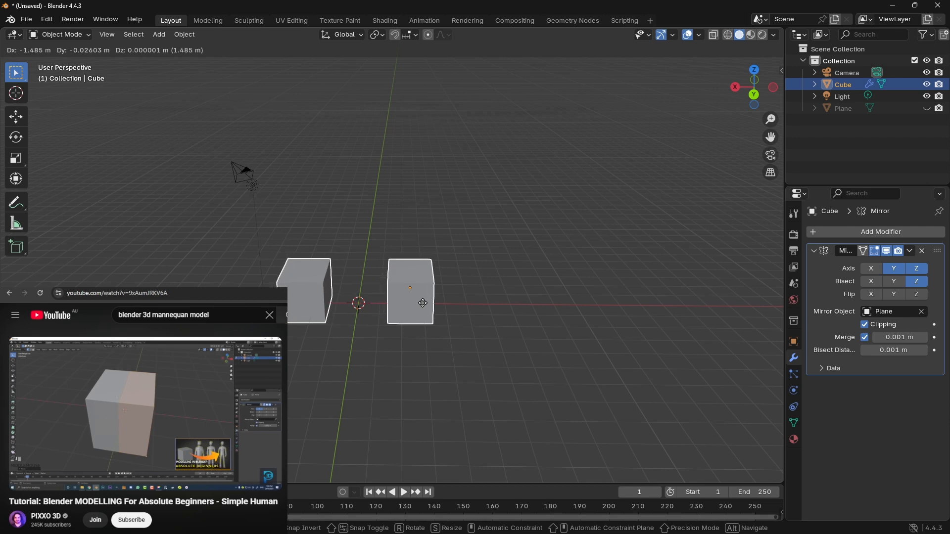
{"action": "left_click", "coordinate": [530, 293]}
Step: Switch the viewport shading to wireframe after trying Material Preview, and expand the Mirror modifier's Data settings
{"action": "middle_click_drag", "start_coordinate": [435, 327], "coordinate": [500, 307]}
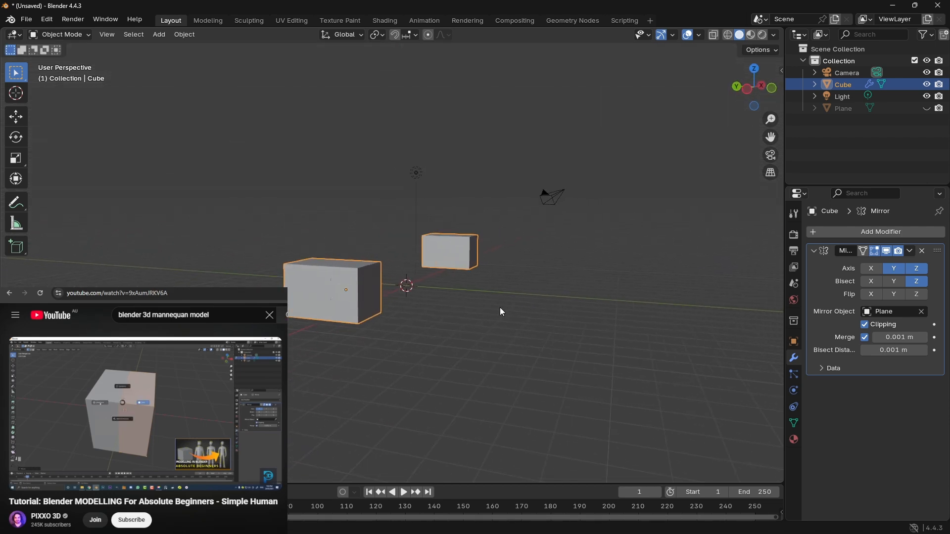
{"action": "key", "text": "z"}
{"action": "left_click", "coordinate": [522, 271]}
{"action": "key", "text": "z"}
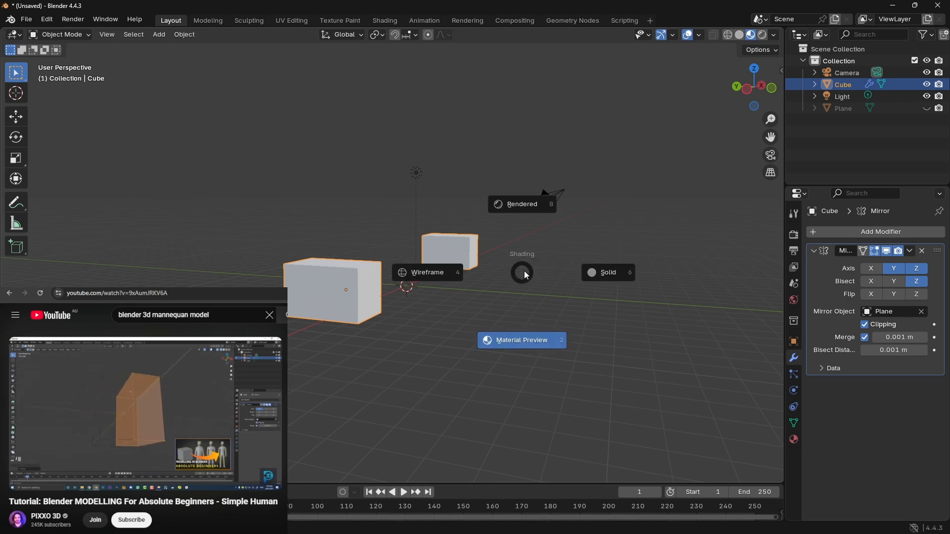
{"action": "left_click", "coordinate": [438, 274]}
{"action": "mouse_move", "coordinate": [438, 274]}
{"action": "middle_mouse_down"}
{"action": "mouse_move", "coordinate": [447, 297]}
{"action": "mouse_move", "coordinate": [551, 318]}
{"action": "mouse_move", "coordinate": [515, 345]}
{"action": "mouse_move", "coordinate": [621, 313]}
{"action": "mouse_move", "coordinate": [584, 286]}
{"action": "mouse_move", "coordinate": [352, 231]}
{"action": "mouse_move", "coordinate": [339, 335]}
{"action": "middle_mouse_up"}
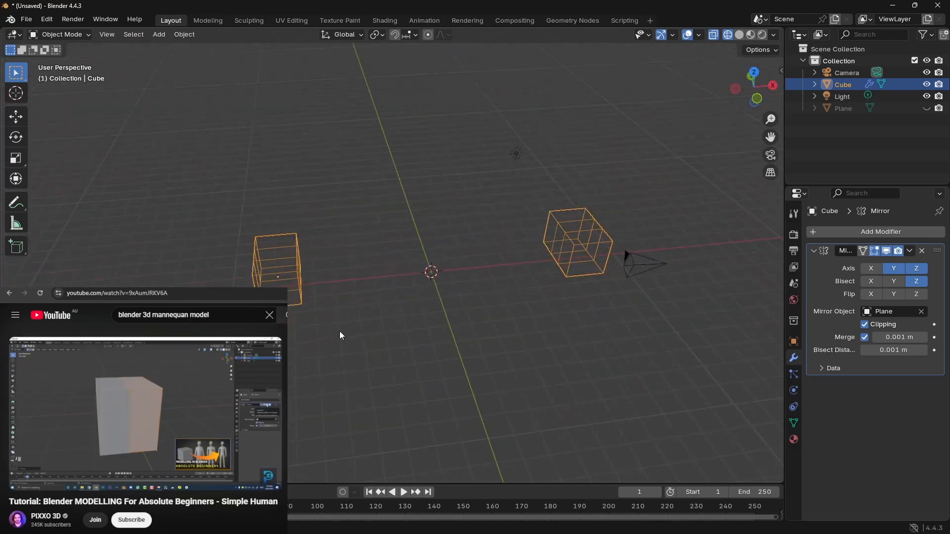
{"action": "left_click", "coordinate": [822, 368]}
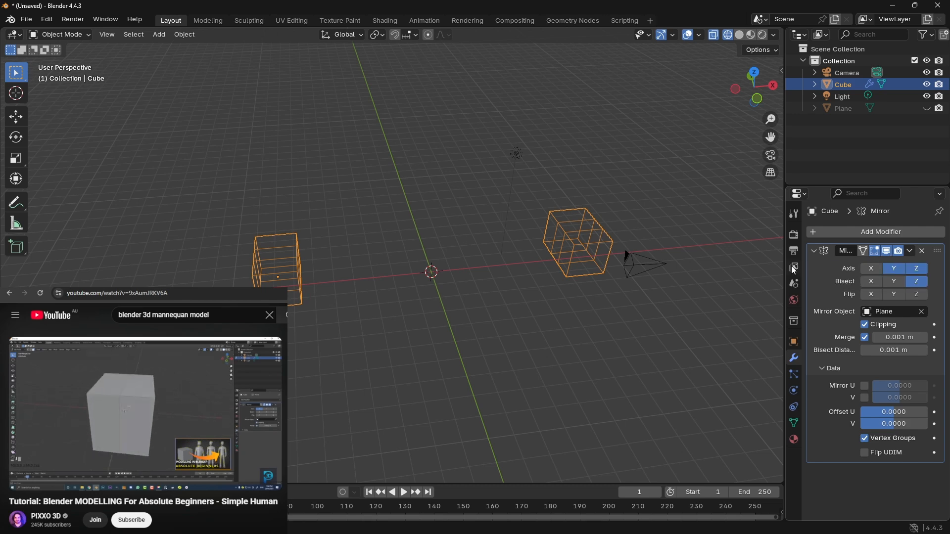
Step: Turn off Renders, Camera and Shadow ray visibility, and the Volume, Sphere and Plane light probes in the hidden plane's visibility settings
{"action": "left_click", "coordinate": [438, 228]}
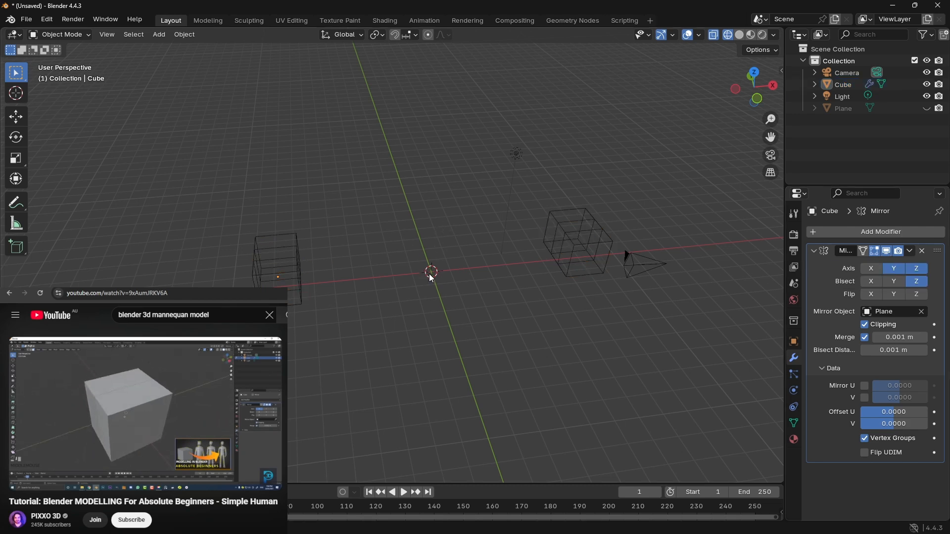
{"action": "left_click", "coordinate": [815, 109]}
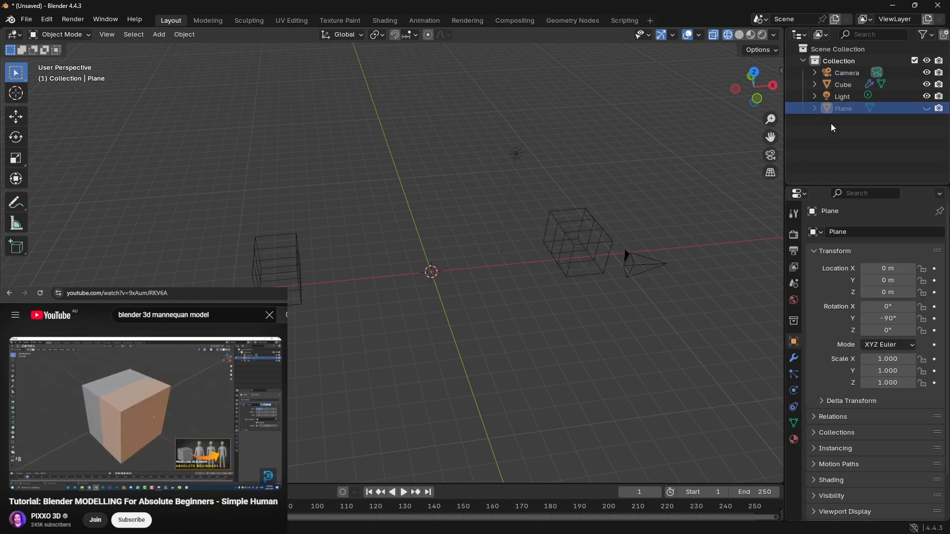
{"action": "scroll", "coordinate": [871, 298], "scroll_direction": "down", "scroll_amount": 3}
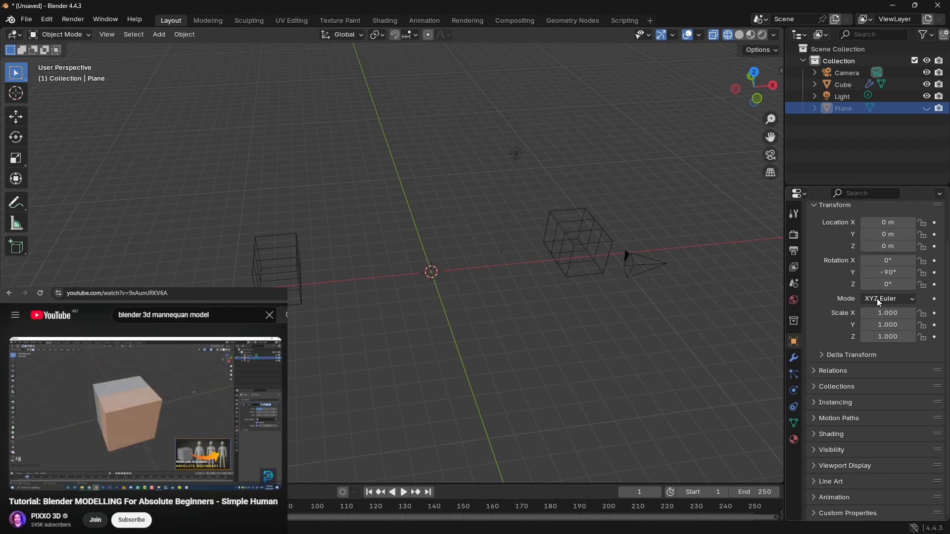
{"action": "left_click", "coordinate": [816, 452]}
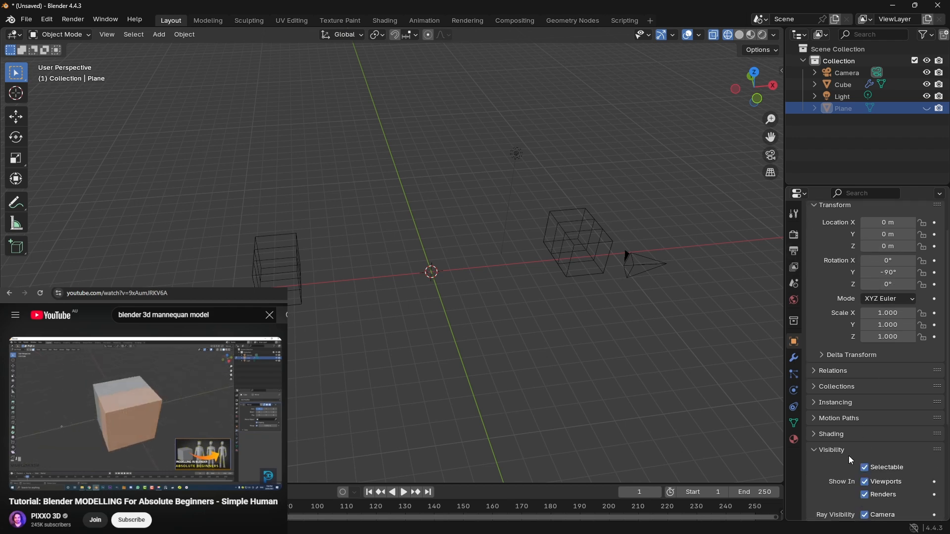
{"action": "scroll", "coordinate": [848, 456], "scroll_direction": "down", "scroll_amount": 6}
{"action": "scroll", "coordinate": [886, 397], "scroll_direction": "down", "scroll_amount": 3}
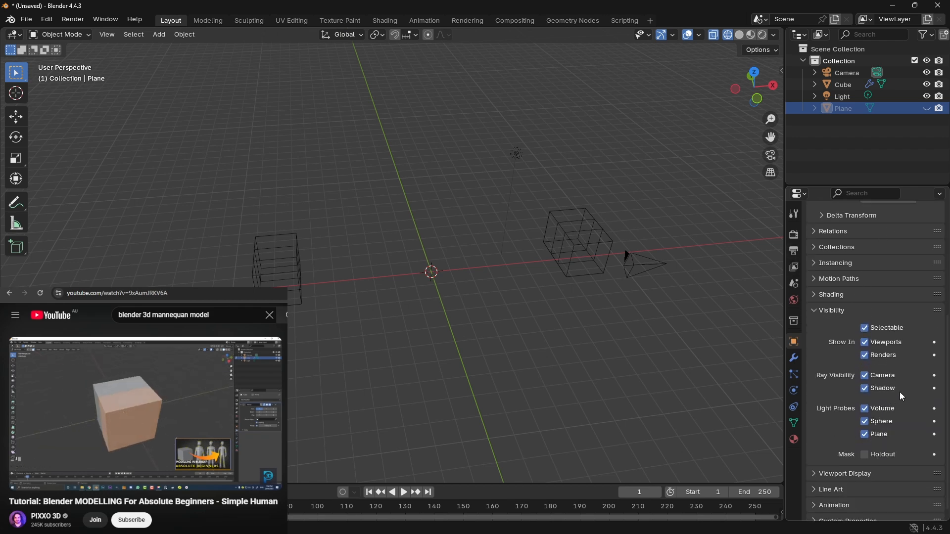
{"action": "left_click", "coordinate": [870, 356]}
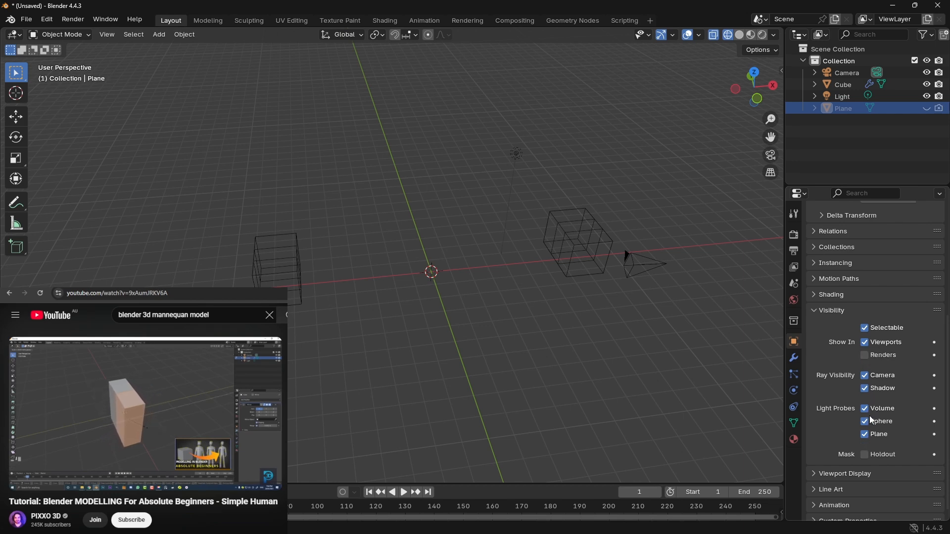
{"action": "left_click", "coordinate": [866, 388]}
{"action": "left_click", "coordinate": [867, 376]}
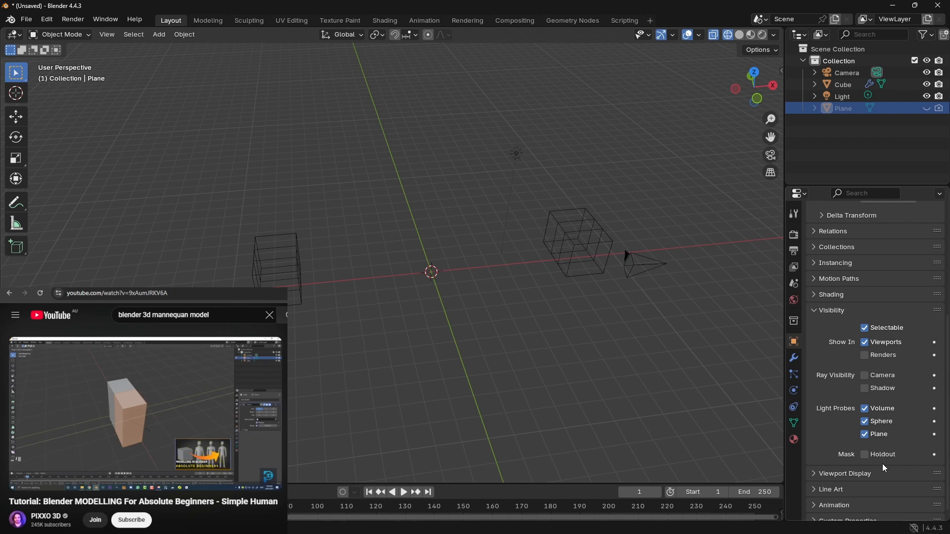
{"action": "left_click", "coordinate": [865, 421]}
{"action": "left_click", "coordinate": [864, 435]}
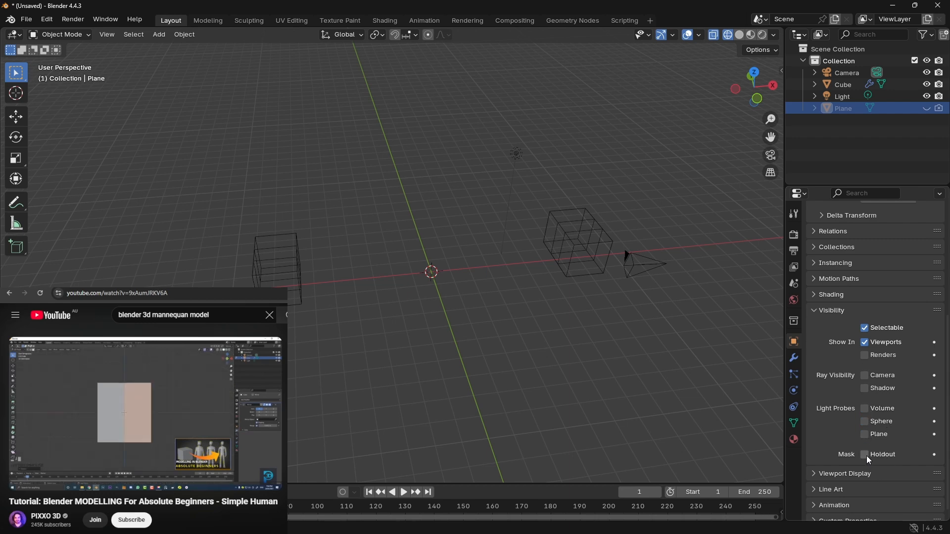
Step: Turn off Shadow in the plane's viewport display settings
{"action": "scroll", "coordinate": [866, 456], "scroll_direction": "down", "scroll_amount": 1}
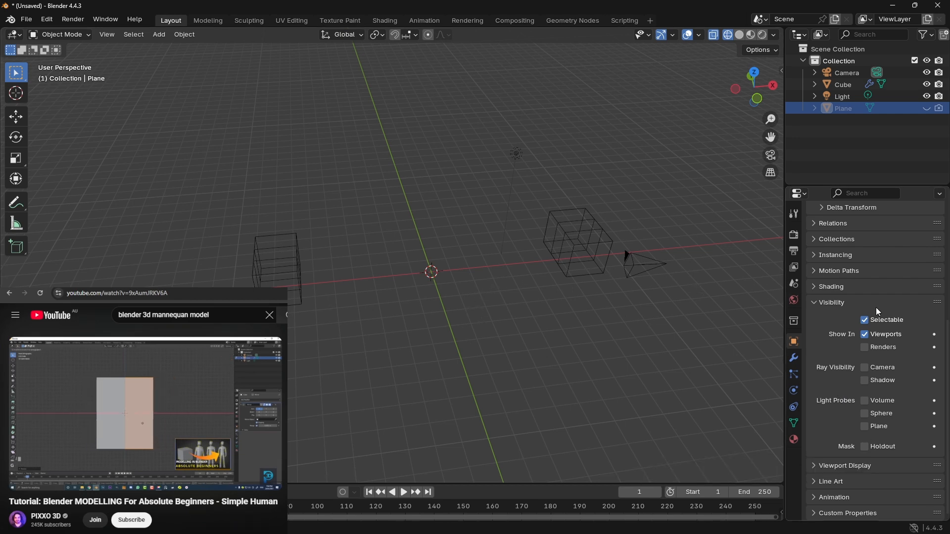
{"action": "left_click", "coordinate": [818, 465]}
{"action": "scroll", "coordinate": [856, 351], "scroll_direction": "down", "scroll_amount": 6}
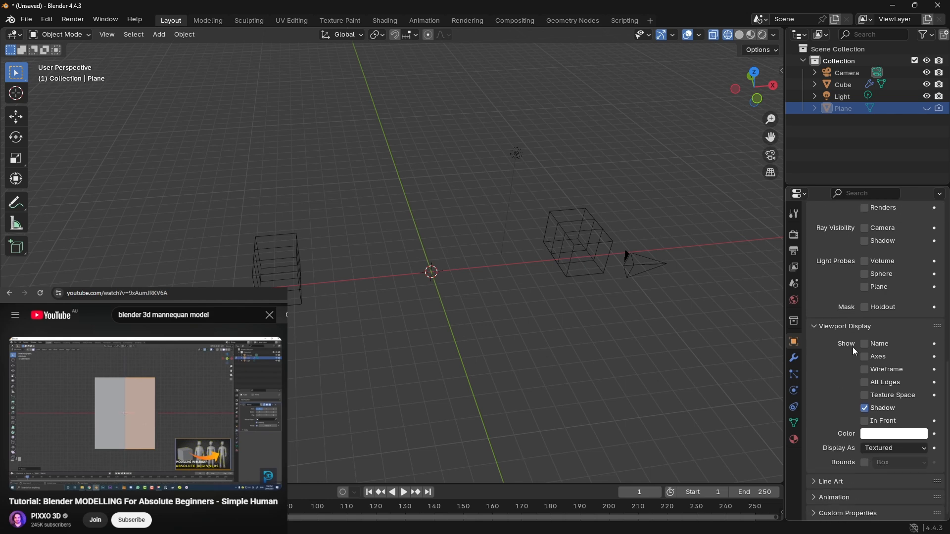
{"action": "left_click", "coordinate": [864, 408]}
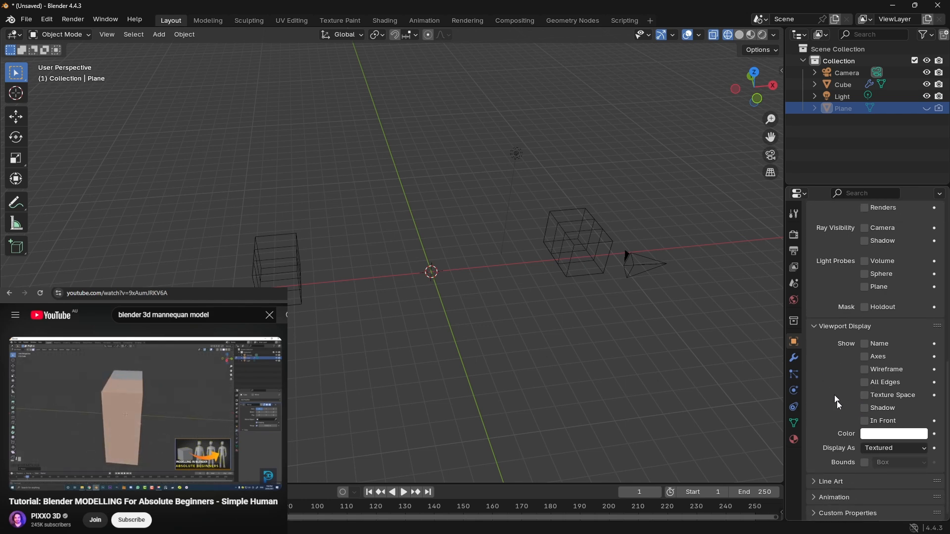
Step: Look through the hidden plane's object properties, including line art, animation, visibility, shading and transform, collapsing each section
{"action": "left_click", "coordinate": [818, 481]}
{"action": "scroll", "coordinate": [813, 479], "scroll_direction": "down", "scroll_amount": 2}
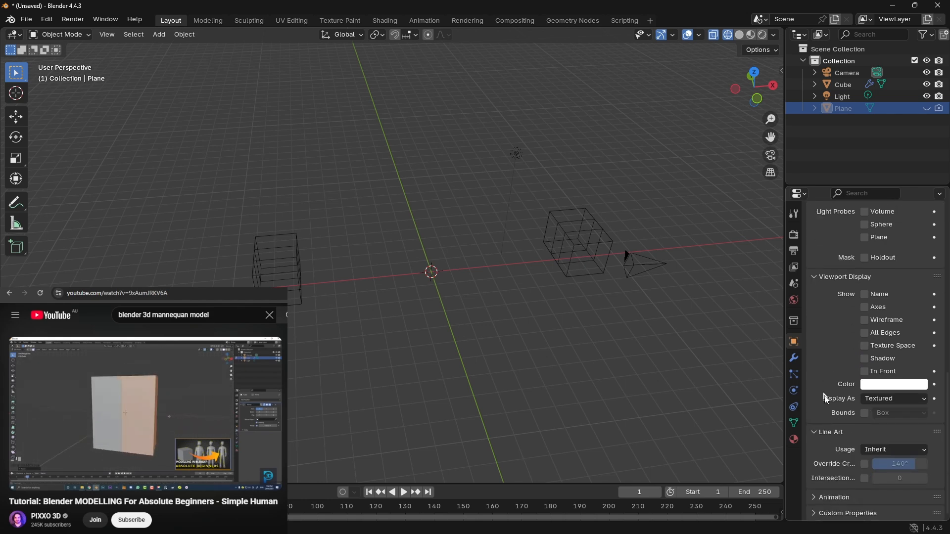
{"action": "left_click", "coordinate": [820, 498]}
{"action": "scroll", "coordinate": [833, 396], "scroll_direction": "down", "scroll_amount": 2}
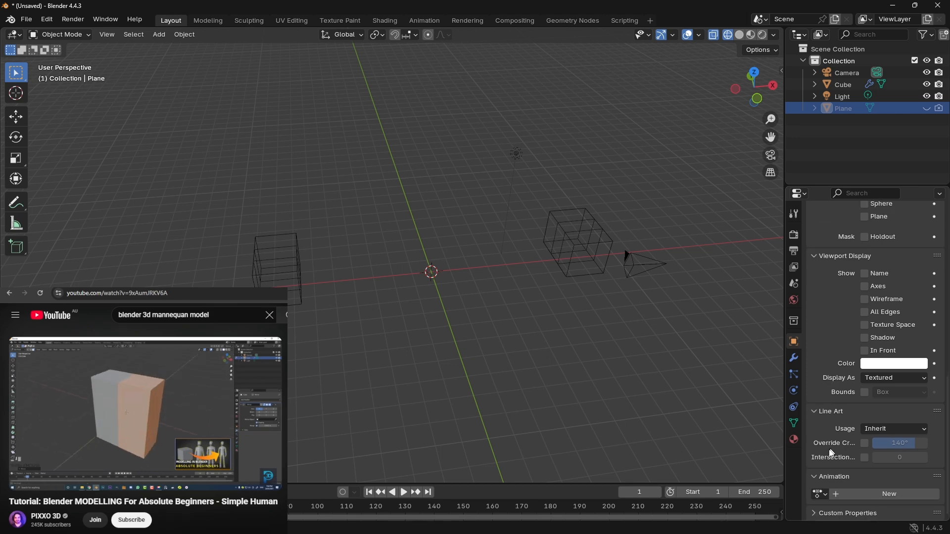
{"action": "left_click", "coordinate": [815, 476]}
{"action": "left_click", "coordinate": [813, 433]}
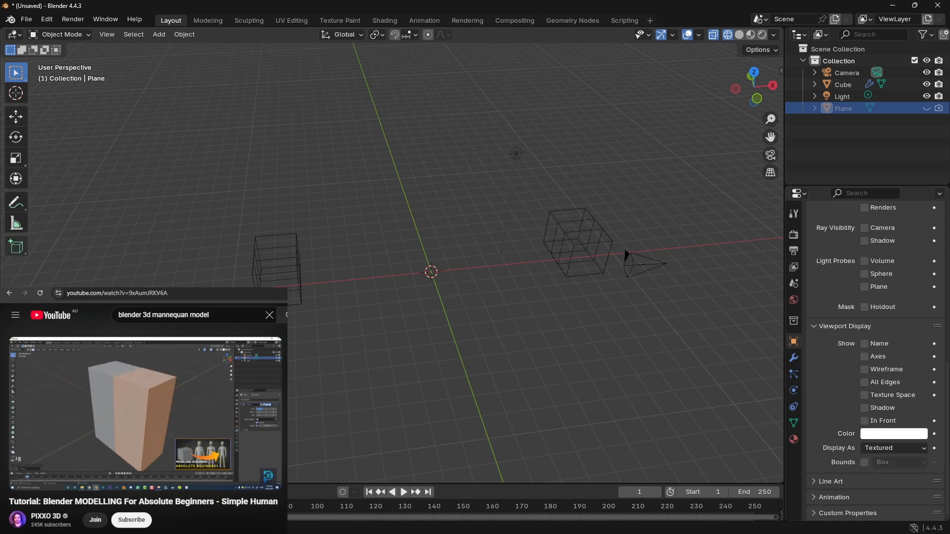
{"action": "left_click", "coordinate": [202, 385]}
{"action": "left_click", "coordinate": [814, 328]}
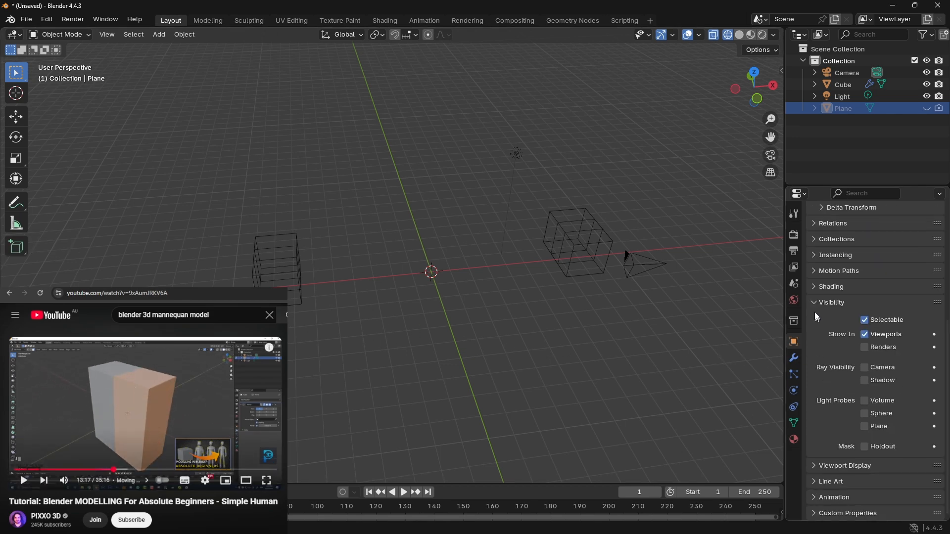
{"action": "left_click", "coordinate": [816, 301]}
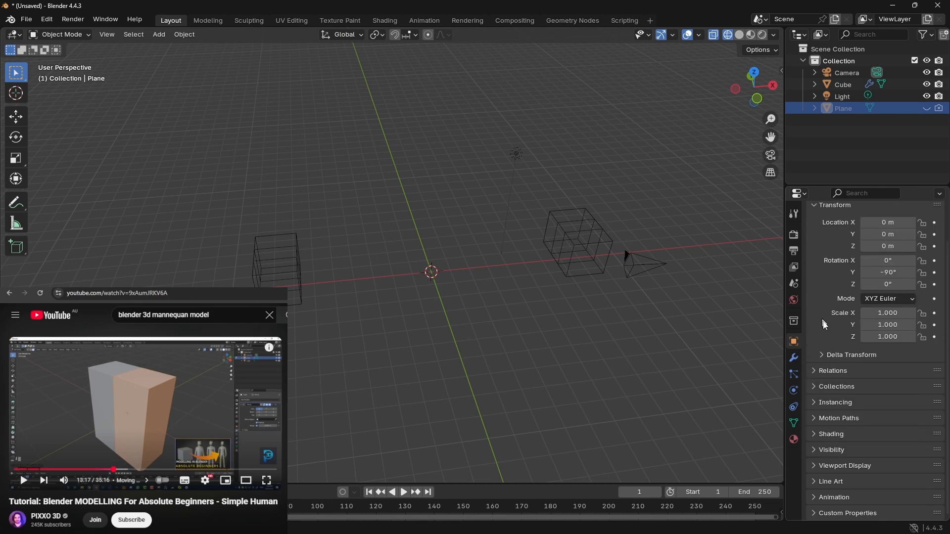
{"action": "left_click", "coordinate": [813, 436]}
{"action": "left_click", "coordinate": [825, 450]}
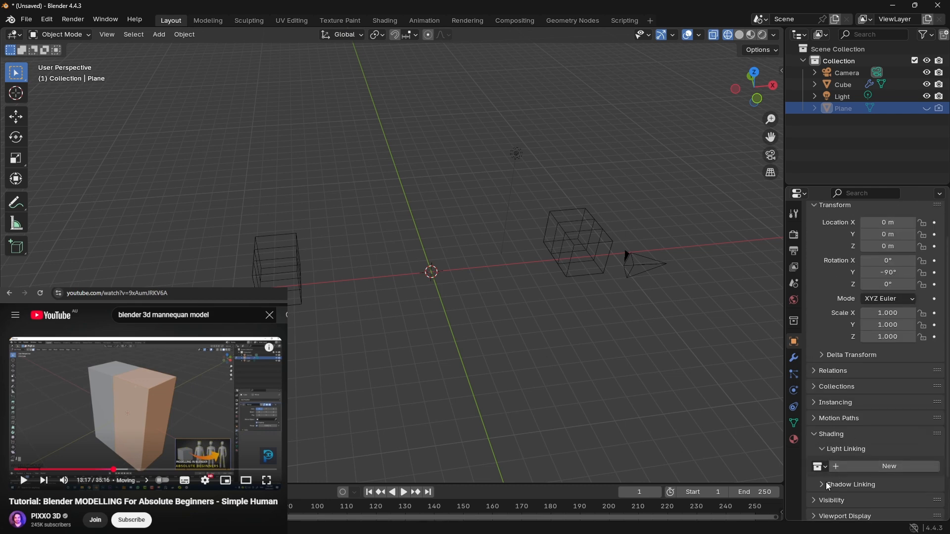
{"action": "left_click", "coordinate": [817, 435]}
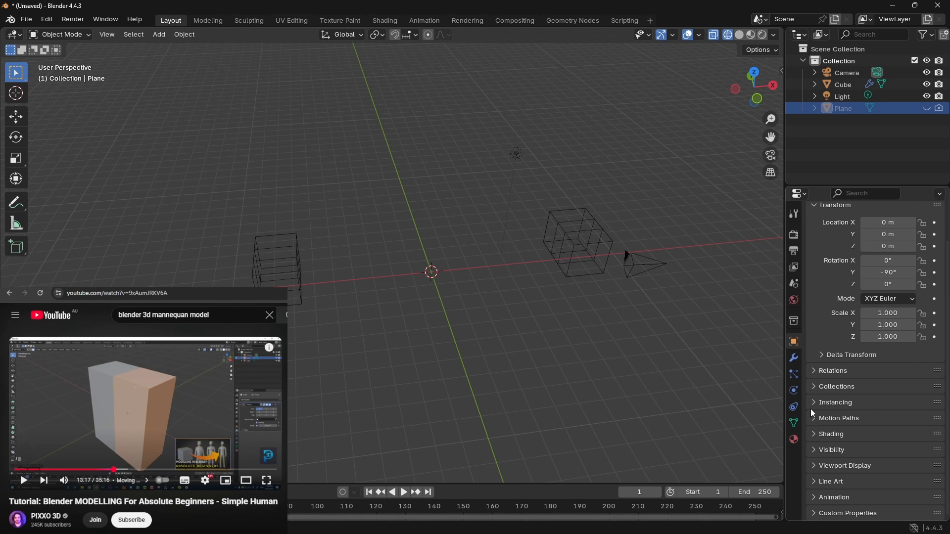
{"action": "scroll", "coordinate": [832, 377], "scroll_direction": "up", "scroll_amount": 3}
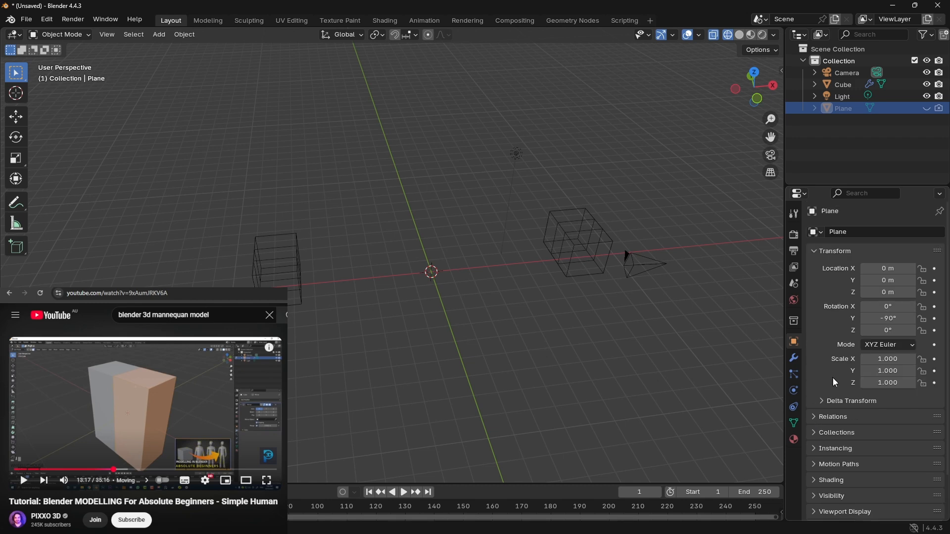
{"action": "left_click", "coordinate": [816, 251]}
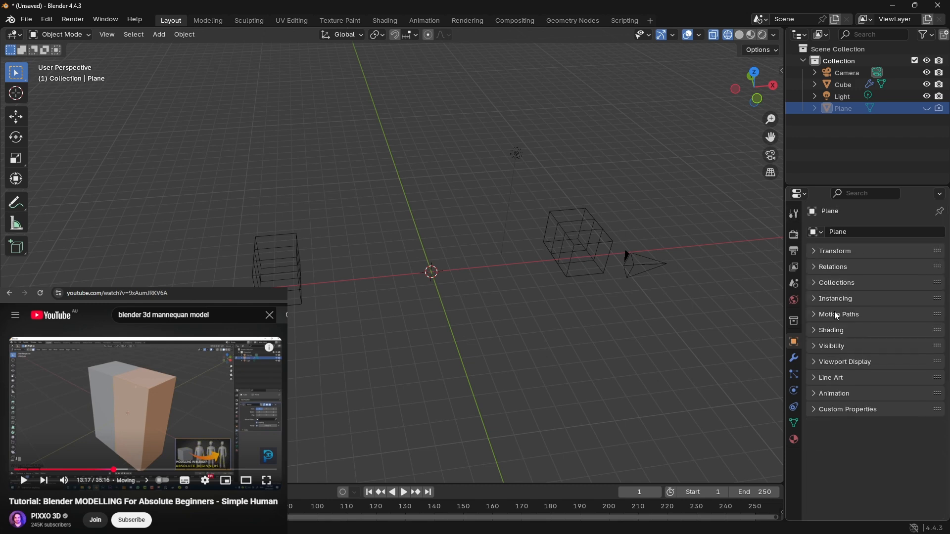
Step: Look through the plane's modifier, particle, physics, constraint, mesh data and material properties
{"action": "left_click", "coordinate": [793, 359]}
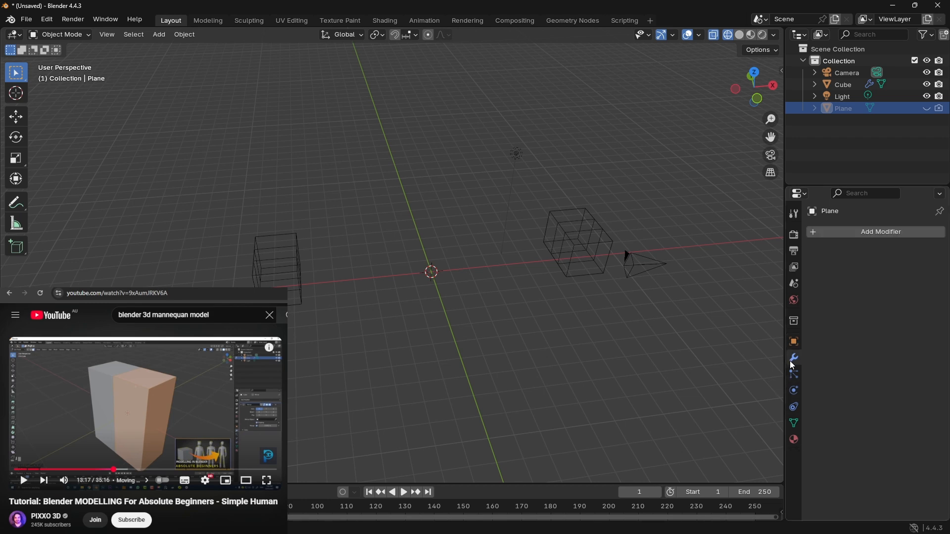
{"action": "left_click", "coordinate": [793, 374]}
{"action": "left_click", "coordinate": [793, 391]}
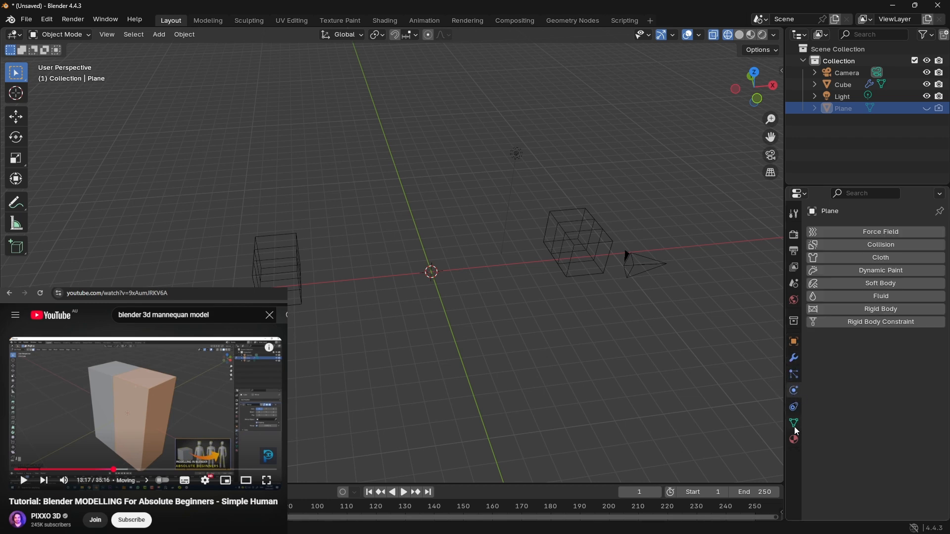
{"action": "left_click", "coordinate": [795, 408]}
{"action": "left_click", "coordinate": [795, 424]}
{"action": "scroll", "coordinate": [840, 360], "scroll_direction": "down", "scroll_amount": 1}
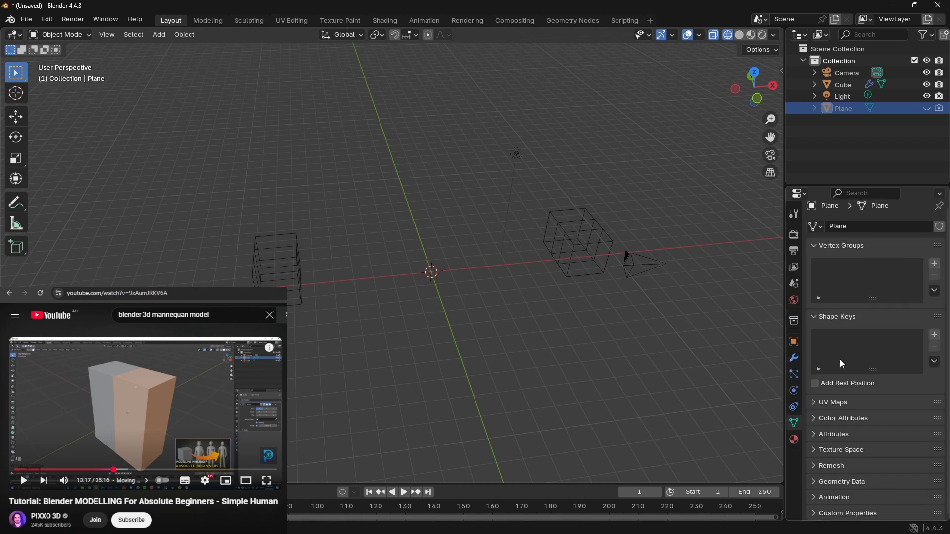
{"action": "left_click", "coordinate": [812, 483]}
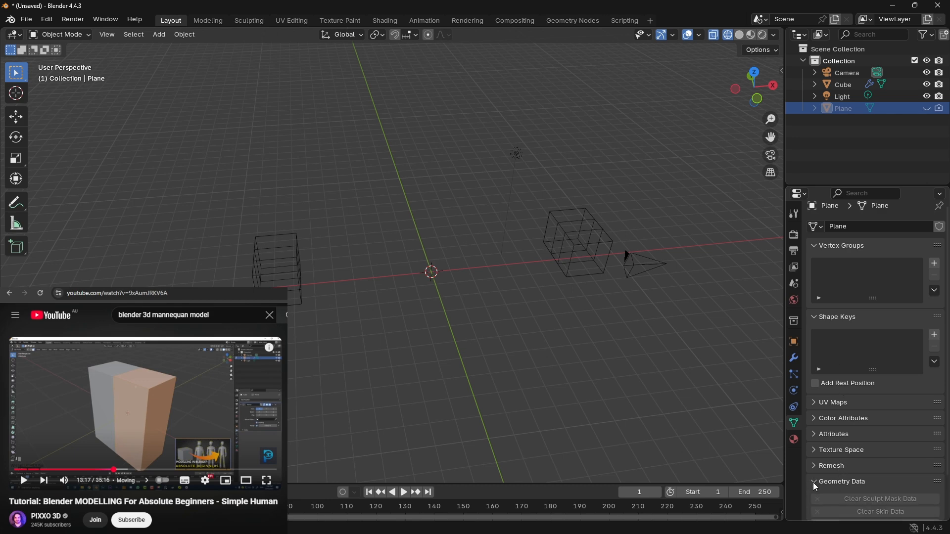
{"action": "scroll", "coordinate": [849, 406], "scroll_direction": "down", "scroll_amount": 2}
{"action": "scroll", "coordinate": [811, 438], "scroll_direction": "up", "scroll_amount": 2}
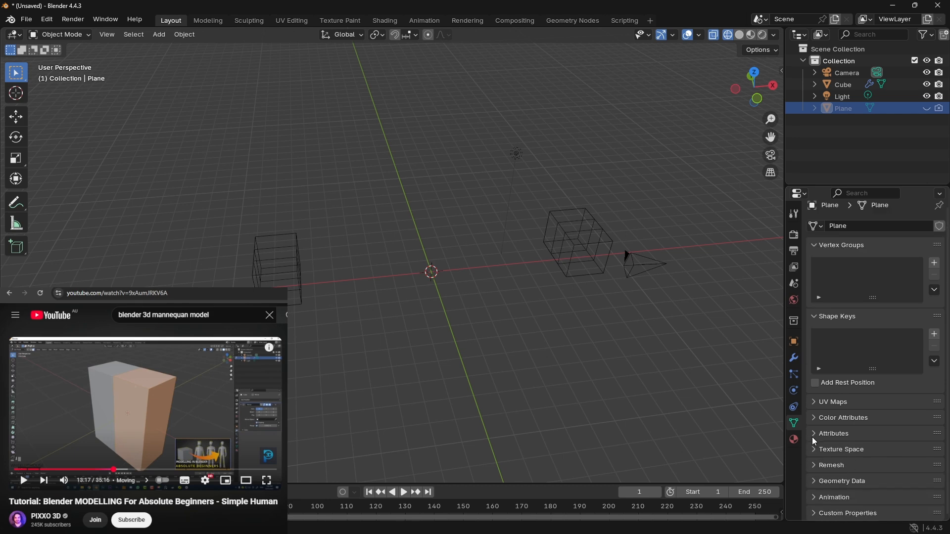
{"action": "left_click", "coordinate": [795, 440]}
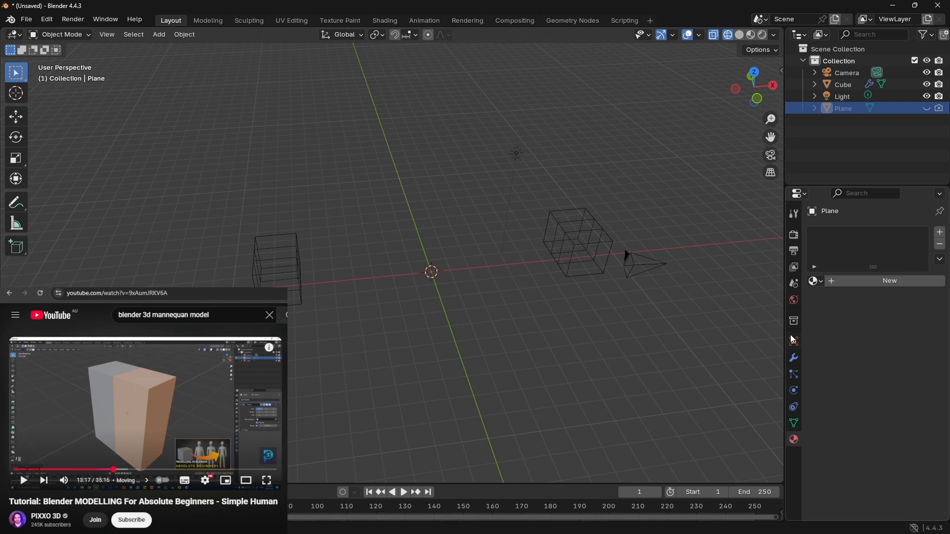
Step: Enable Gravity in the scene properties and switch the viewport shading to solid
{"action": "left_click", "coordinate": [794, 283]}
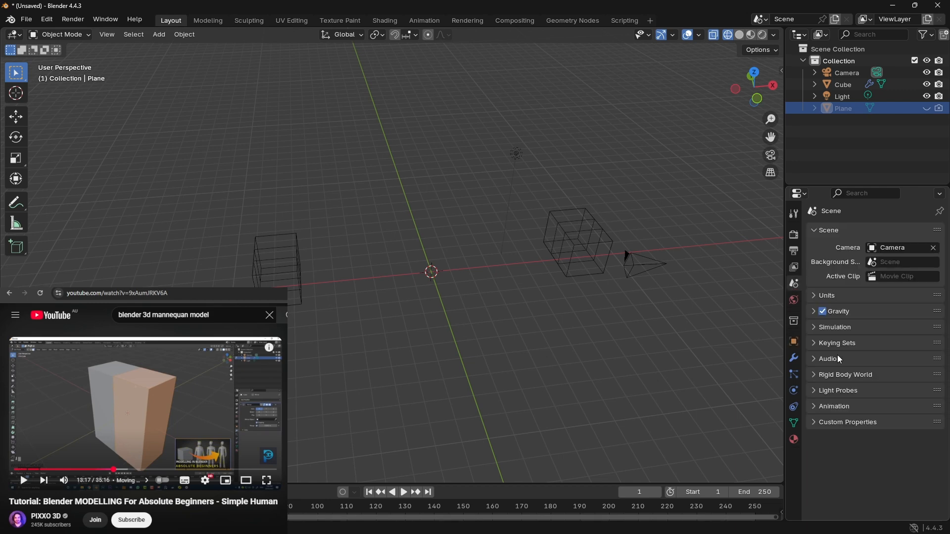
{"action": "left_click", "coordinate": [823, 313]}
{"action": "middle_click_drag", "start_coordinate": [478, 276], "coordinate": [505, 174]}
{"action": "left_click", "coordinate": [738, 36]}
Step: Hide the camera and the light in the viewport
{"action": "mouse_move", "coordinate": [649, 147]}
{"action": "middle_mouse_down"}
{"action": "mouse_move", "coordinate": [448, 225]}
{"action": "mouse_move", "coordinate": [509, 131]}
{"action": "mouse_move", "coordinate": [488, 153]}
{"action": "mouse_move", "coordinate": [579, 197]}
{"action": "mouse_move", "coordinate": [566, 206]}
{"action": "mouse_move", "coordinate": [409, 187]}
{"action": "middle_mouse_up"}
{"action": "left_click", "coordinate": [417, 192]}
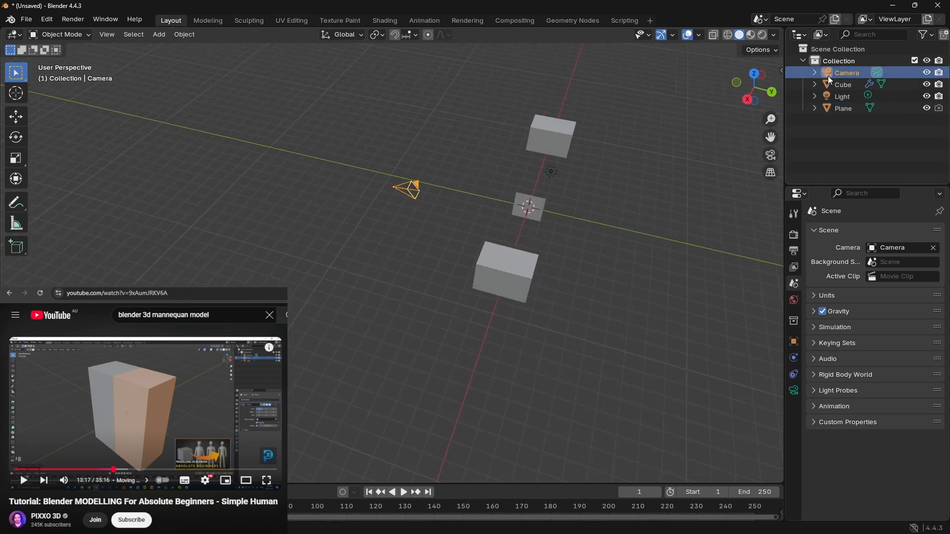
{"action": "left_click", "coordinate": [929, 74]}
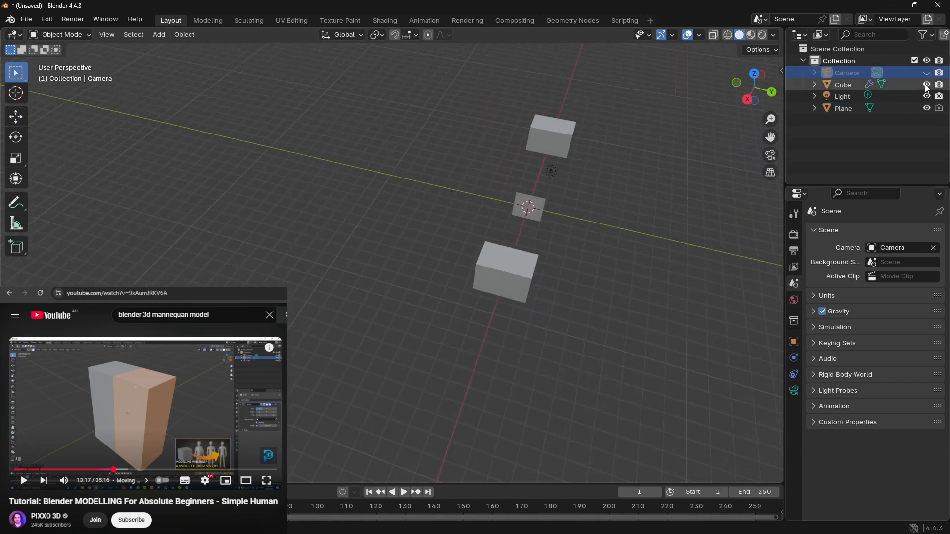
{"action": "left_click", "coordinate": [929, 100]}
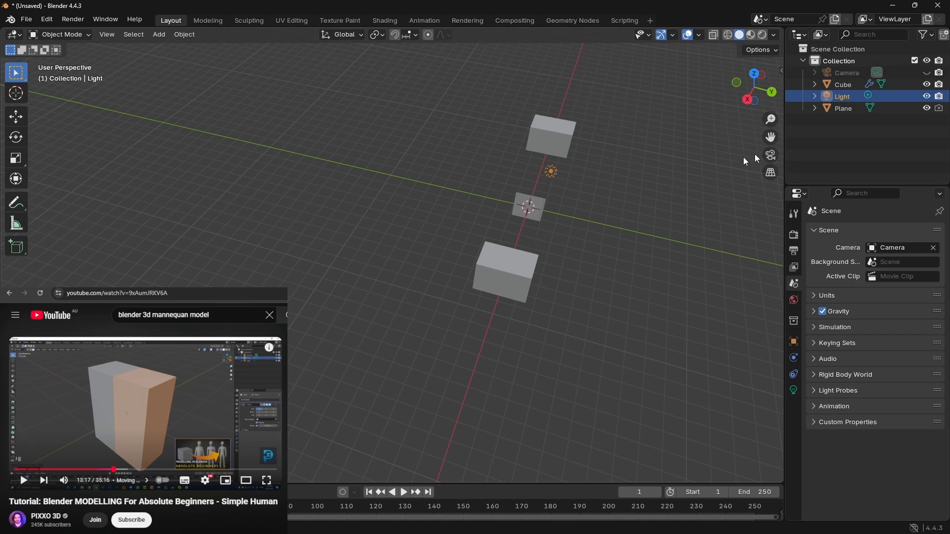
{"action": "left_click", "coordinate": [929, 100]}
Step: Delete the mirrored cube and hide the plane in the viewport
{"action": "left_click", "coordinate": [846, 84]}
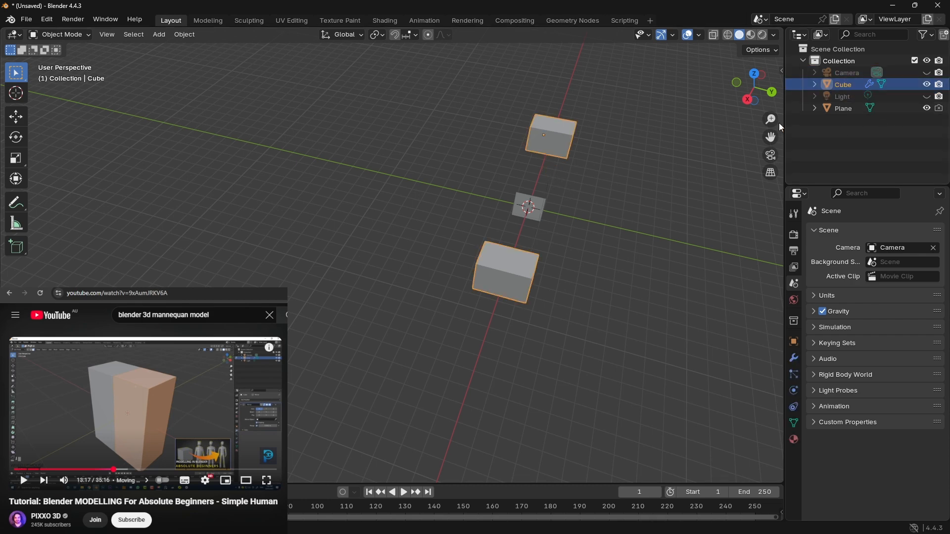
{"action": "key", "text": "Delete"}
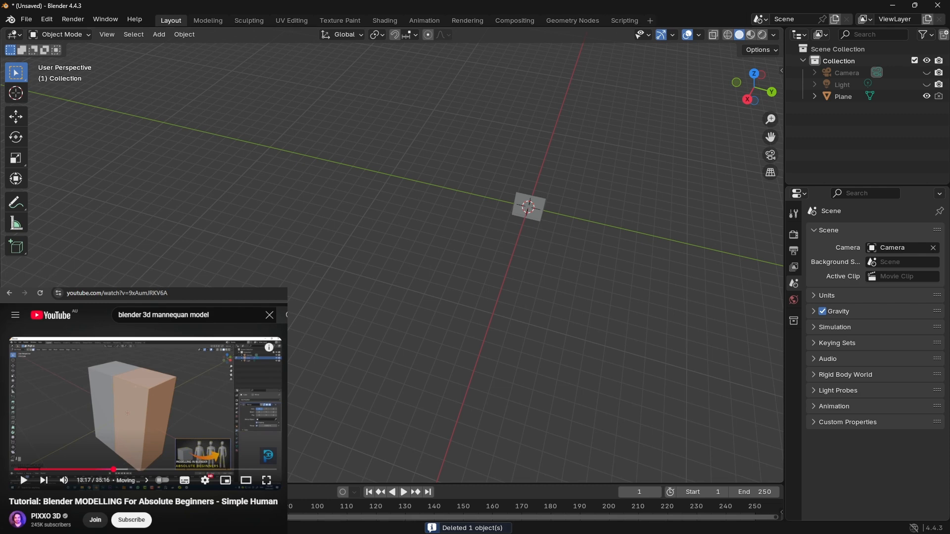
{"action": "middle_click_drag", "start_coordinate": [275, 283], "coordinate": [372, 253]}
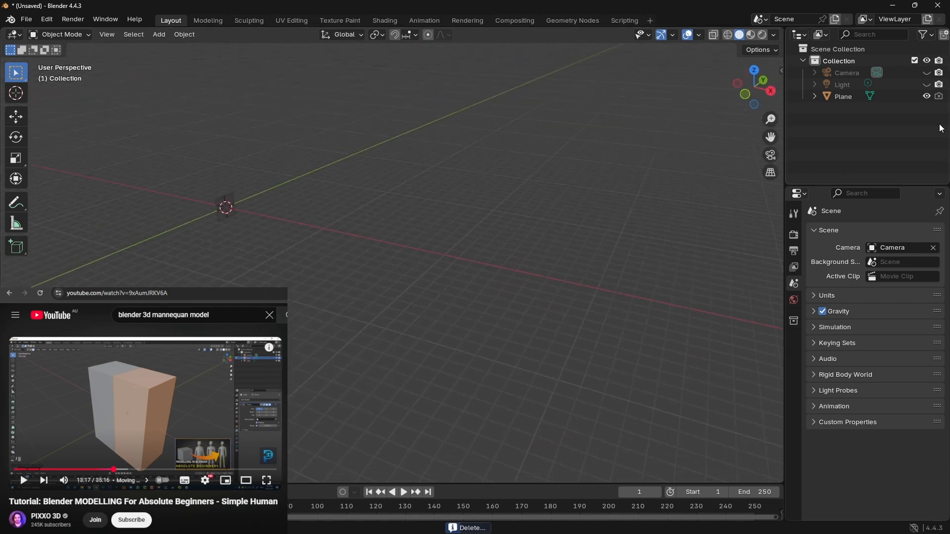
{"action": "left_click", "coordinate": [927, 97]}
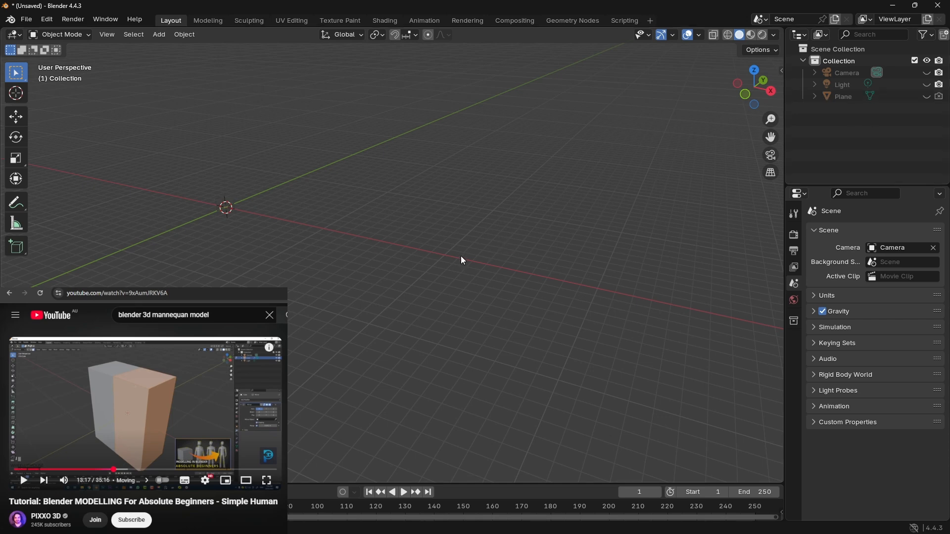
Step: Add a new cube mesh at the world origin
{"action": "key", "text": "shift+a"}
{"action": "mouse_move", "coordinate": [375, 281]}
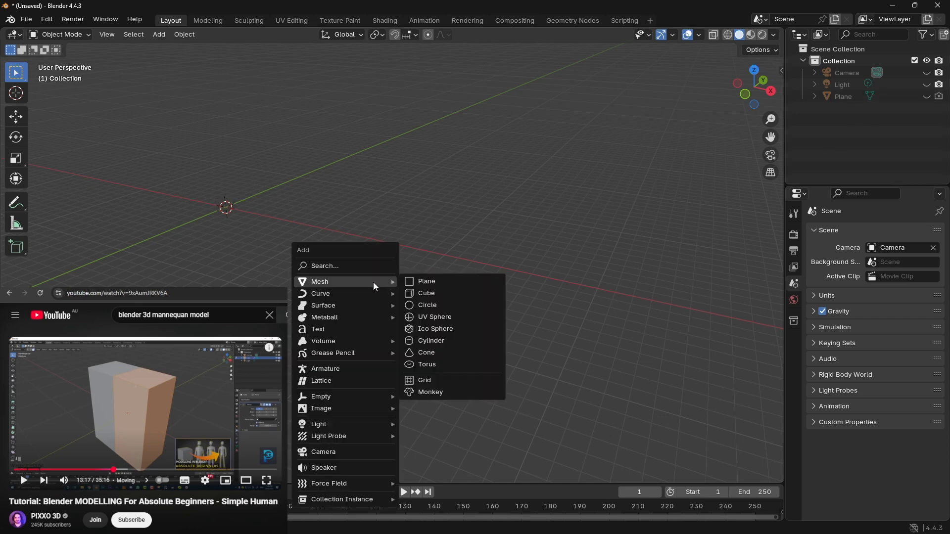
{"action": "left_click", "coordinate": [438, 295]}
{"action": "middle_click_drag", "start_coordinate": [262, 253], "coordinate": [319, 251]}
{"action": "middle_click_drag", "start_coordinate": [204, 240], "coordinate": [563, 161], "text": "shift"}
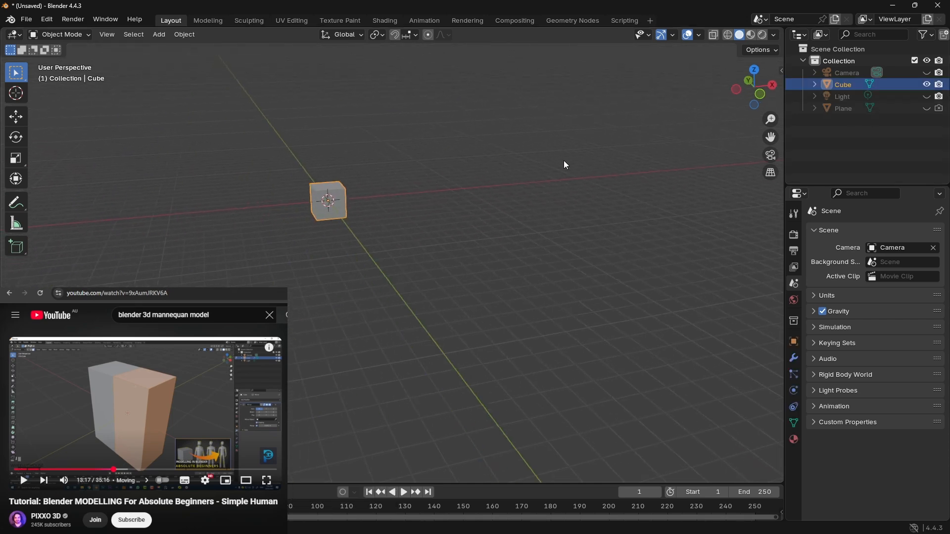
{"action": "scroll", "coordinate": [361, 220], "scroll_direction": "up", "scroll_amount": 2}
{"action": "middle_click_drag", "start_coordinate": [363, 225], "coordinate": [453, 273]}
{"action": "scroll", "coordinate": [468, 275], "scroll_direction": "up", "scroll_amount": 2}
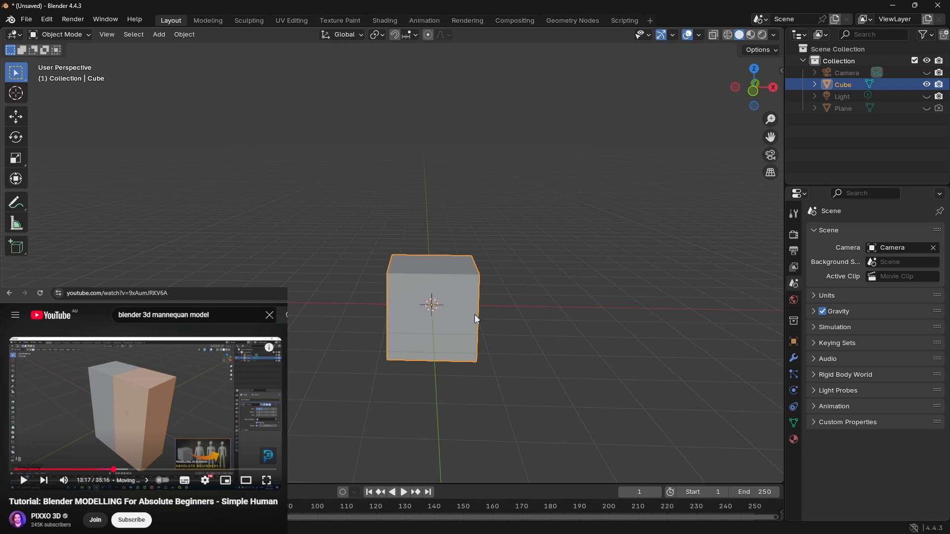
Step: Add a Mirror modifier to the new cube, using the hidden plane as the mirror object
{"action": "left_click", "coordinate": [795, 358]}
{"action": "left_click", "coordinate": [857, 231]}
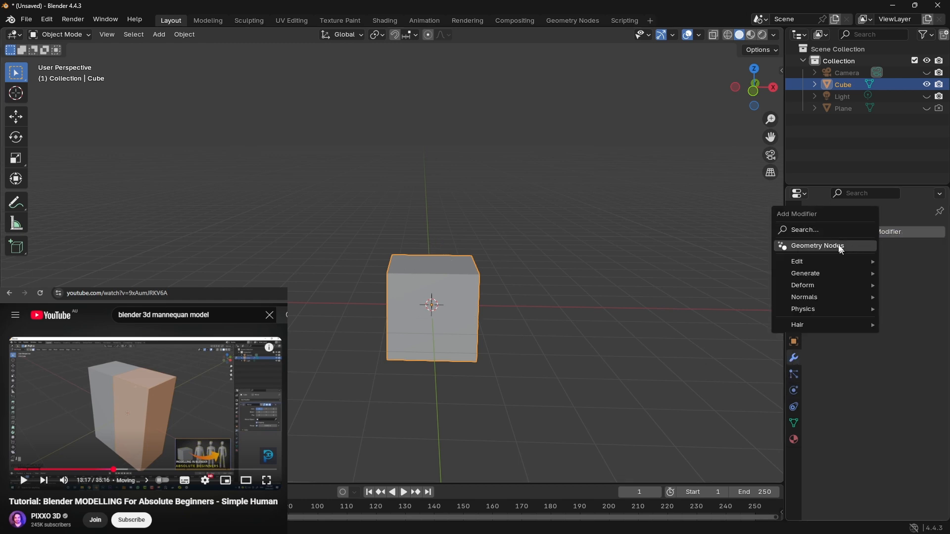
{"action": "left_click", "coordinate": [836, 230]}
{"action": "left_click", "coordinate": [787, 256]}
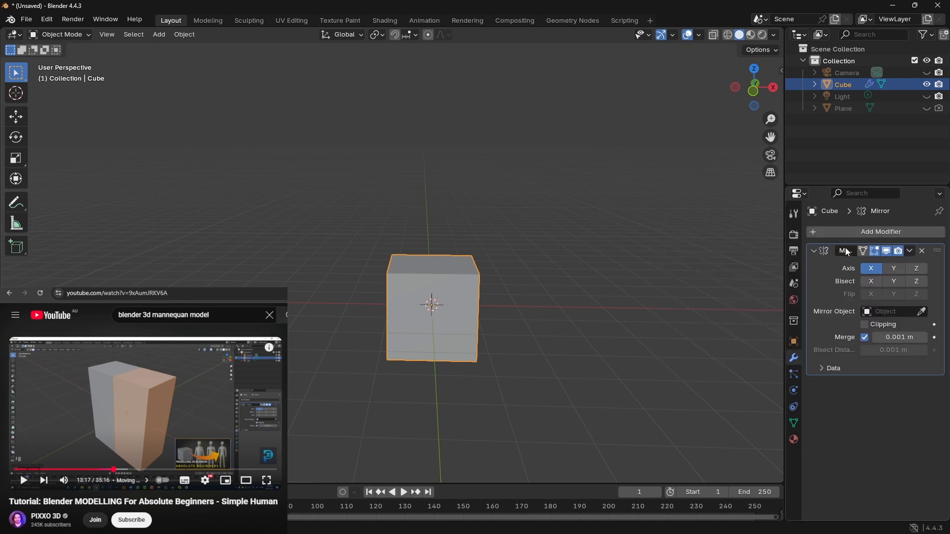
{"action": "left_click", "coordinate": [922, 311]}
{"action": "left_click", "coordinate": [843, 108]}
Step: Move the cube in the negative X direction and then in the positive Y direction, away from the origin
{"action": "left_click", "coordinate": [773, 88]}
{"action": "middle_click_drag", "start_coordinate": [528, 319], "coordinate": [520, 319]}
{"action": "scroll", "coordinate": [515, 300], "scroll_direction": "up", "scroll_amount": 3}
{"action": "scroll", "coordinate": [517, 301], "scroll_direction": "down", "scroll_amount": 5}
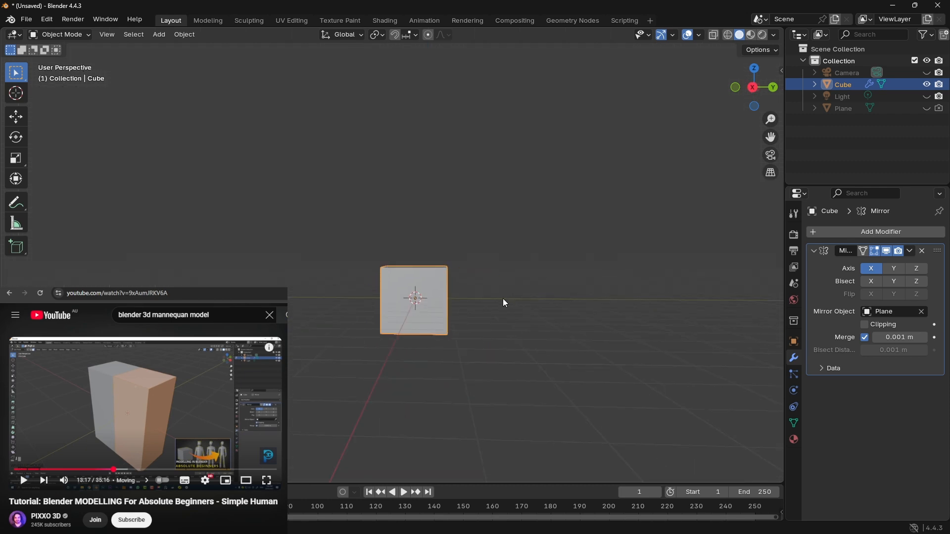
{"action": "key", "text": "g"}
{"action": "key", "text": "x"}
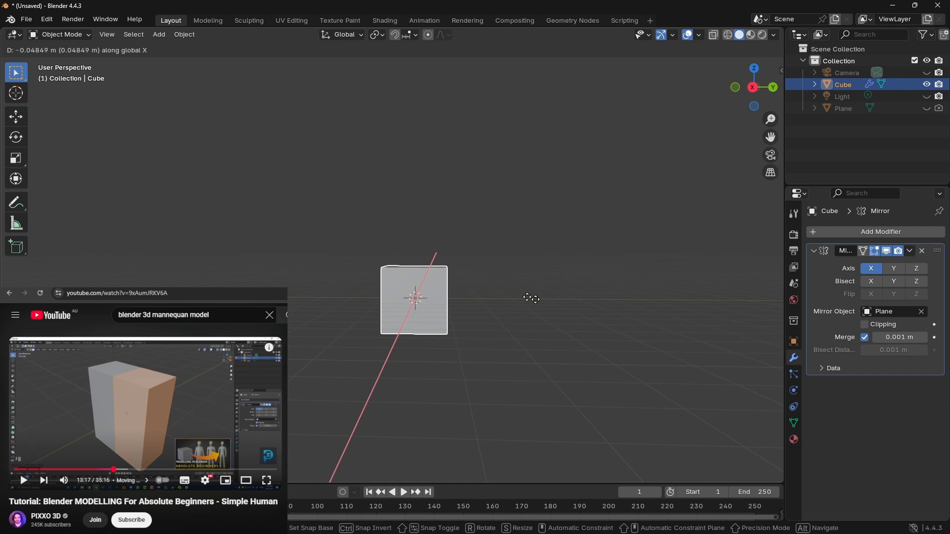
{"action": "left_click", "coordinate": [437, 286]}
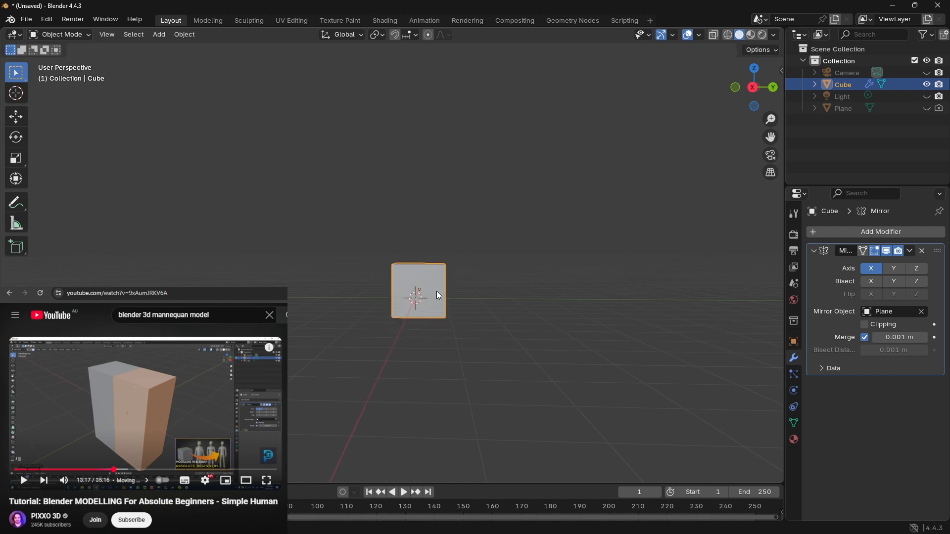
{"action": "key", "text": "g"}
{"action": "key", "text": "y"}
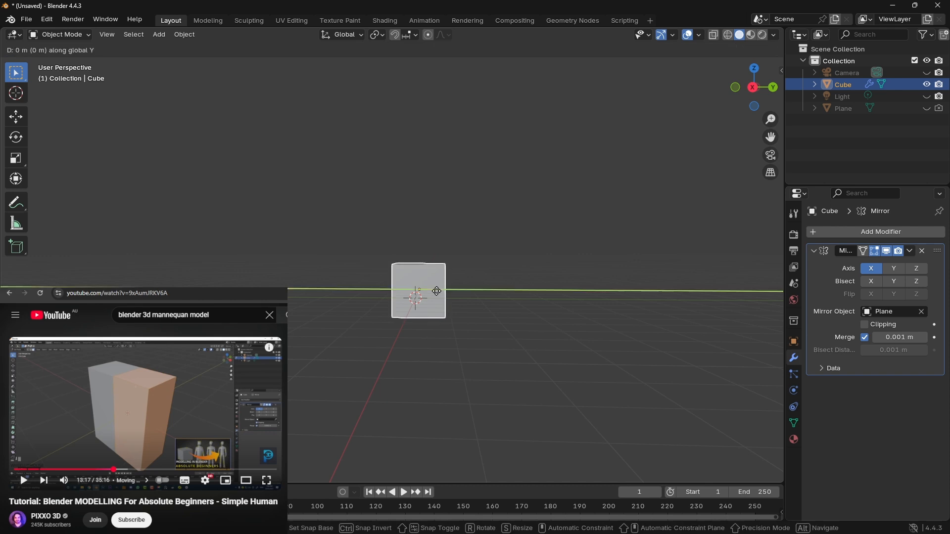
{"action": "left_click", "coordinate": [500, 301]}
Step: Raise the cube along Z until it is clear of its mirrored copy, and enable the Mirror modifier's Y axis
{"action": "middle_click_drag", "start_coordinate": [500, 302], "coordinate": [511, 235]}
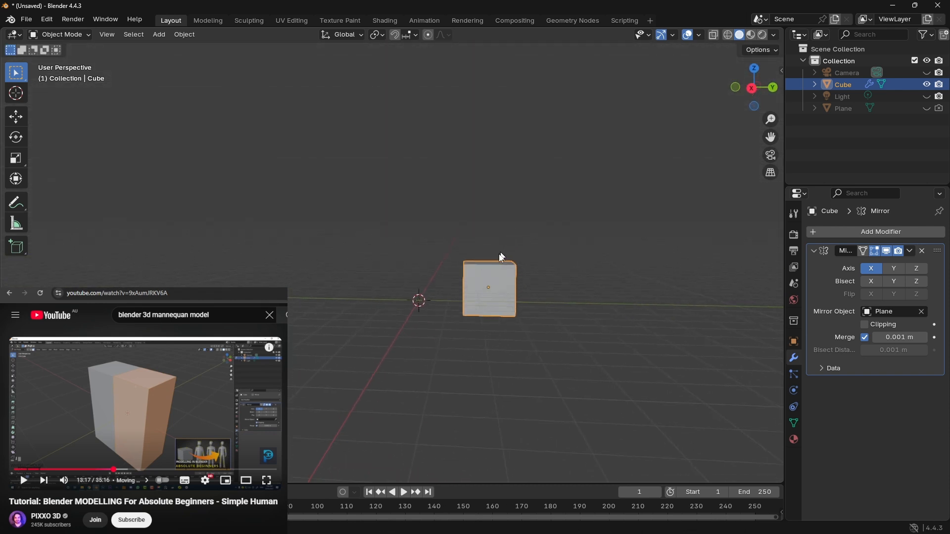
{"action": "key", "text": "g"}
{"action": "key", "text": "z"}
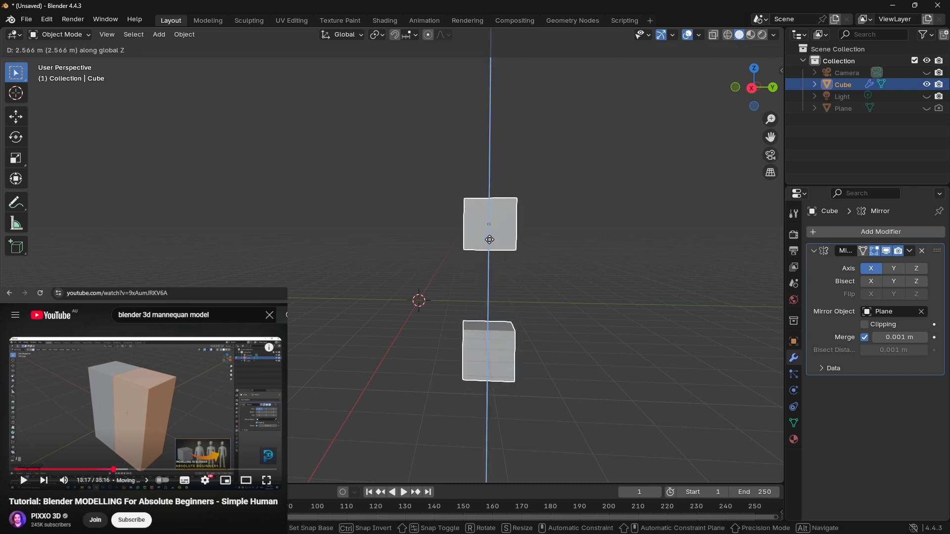
{"action": "left_click", "coordinate": [584, 265]}
{"action": "middle_click_drag", "start_coordinate": [584, 264], "coordinate": [639, 301]}
{"action": "left_click", "coordinate": [894, 268]}
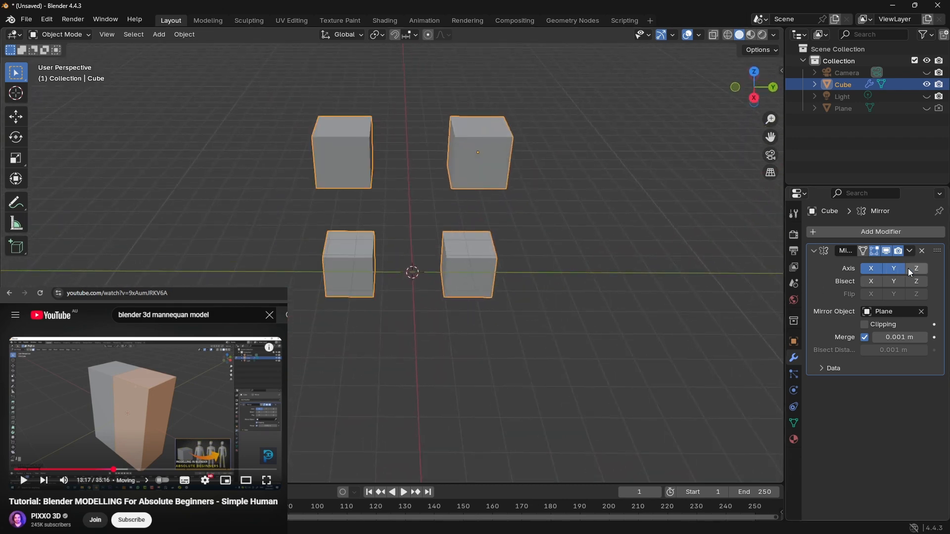
Step: Set the cube's Mirror modifier to the Z axis only, turning off the X and Y axes
{"action": "left_click", "coordinate": [911, 269]}
{"action": "left_click", "coordinate": [872, 269]}
{"action": "left_click", "coordinate": [894, 268]}
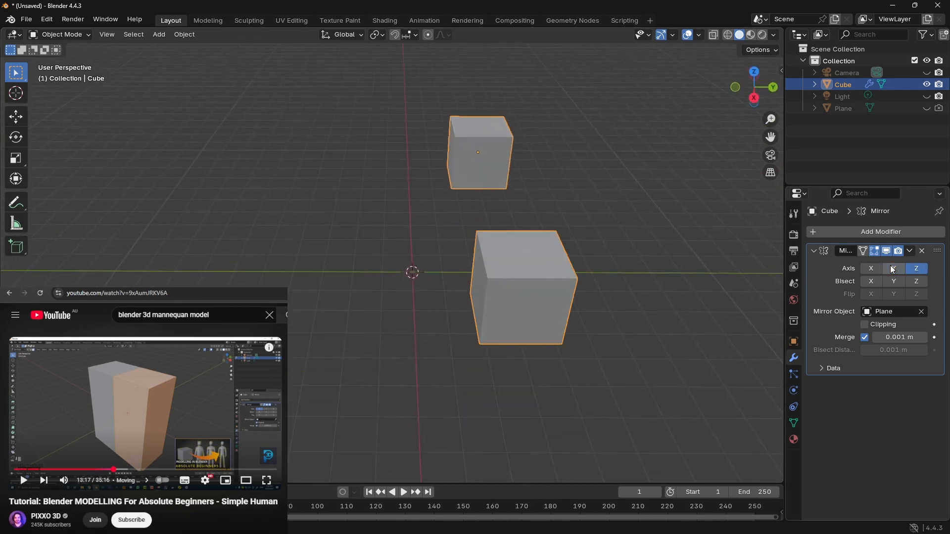
Step: Enable Clipping on the Mirror modifier, and test it by moving the cube into its mirrored copy and away again
{"action": "middle_click_drag", "start_coordinate": [706, 258], "coordinate": [698, 216]}
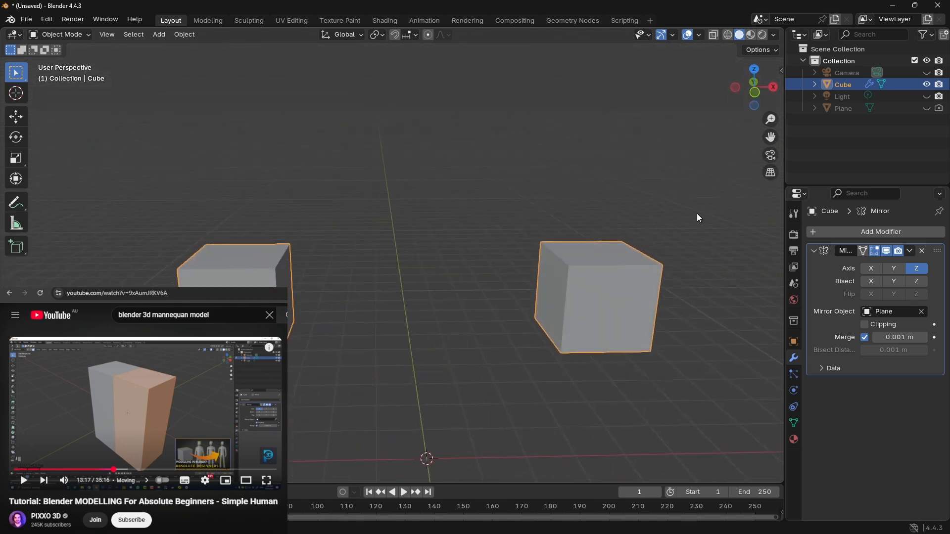
{"action": "scroll", "coordinate": [596, 226], "scroll_direction": "up", "scroll_amount": 3}
{"action": "scroll", "coordinate": [595, 226], "scroll_direction": "down", "scroll_amount": 4}
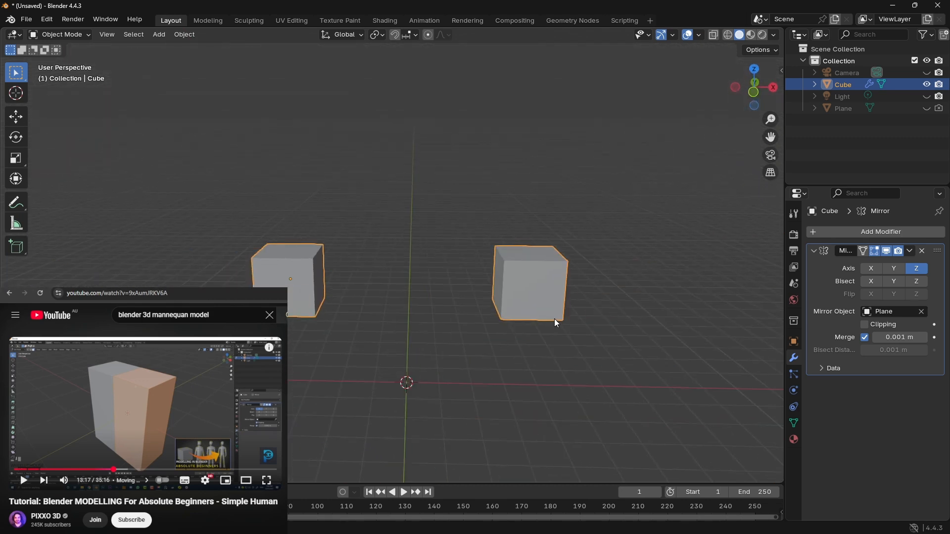
{"action": "mouse_move", "coordinate": [556, 323]}
{"action": "middle_mouse_down"}
{"action": "mouse_move", "coordinate": [530, 314]}
{"action": "mouse_move", "coordinate": [499, 332]}
{"action": "mouse_move", "coordinate": [559, 320]}
{"action": "middle_mouse_up"}
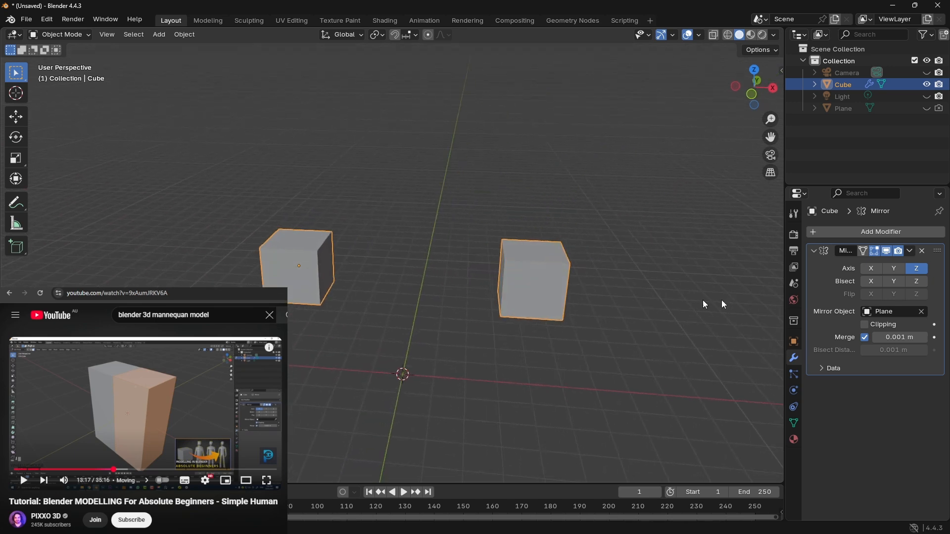
{"action": "left_click", "coordinate": [865, 324]}
{"action": "key", "text": "g"}
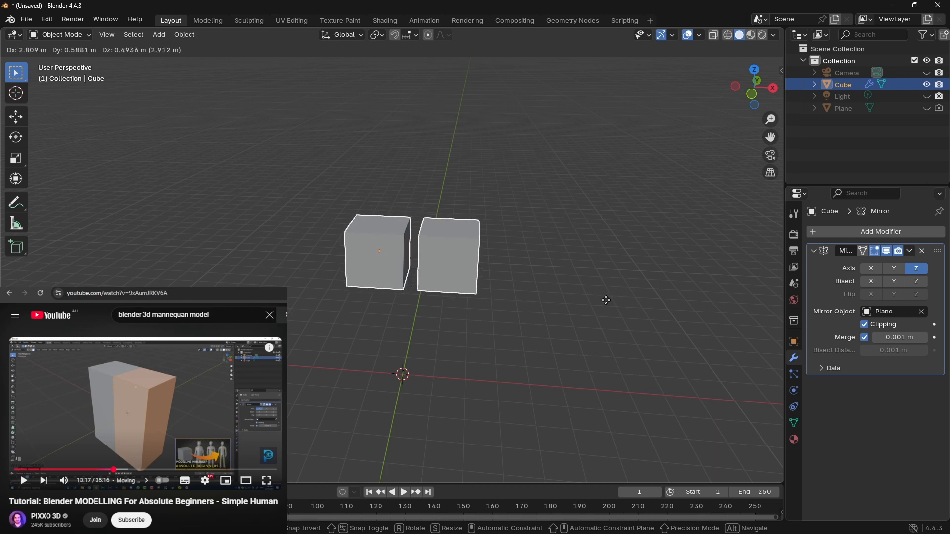
{"action": "left_click", "coordinate": [625, 307]}
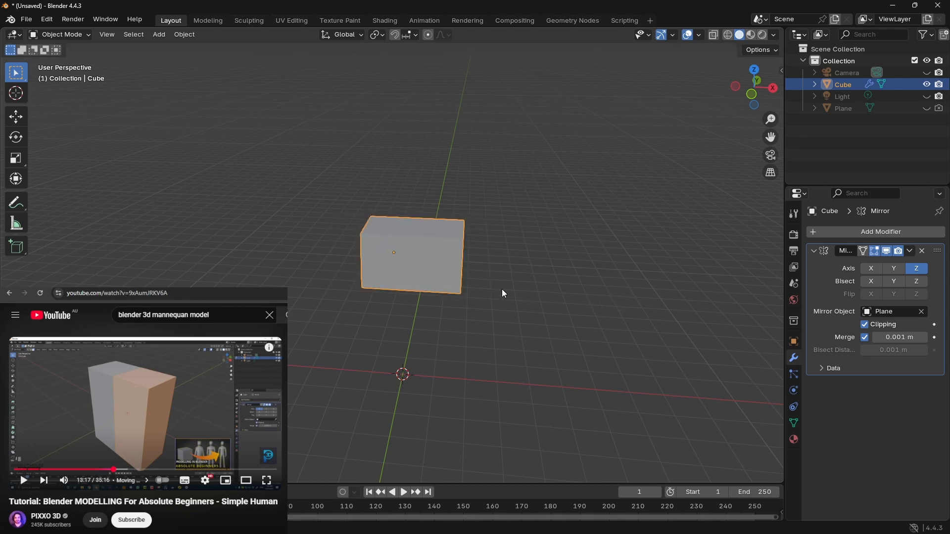
{"action": "key", "text": "g"}
{"action": "left_click", "coordinate": [460, 310]}
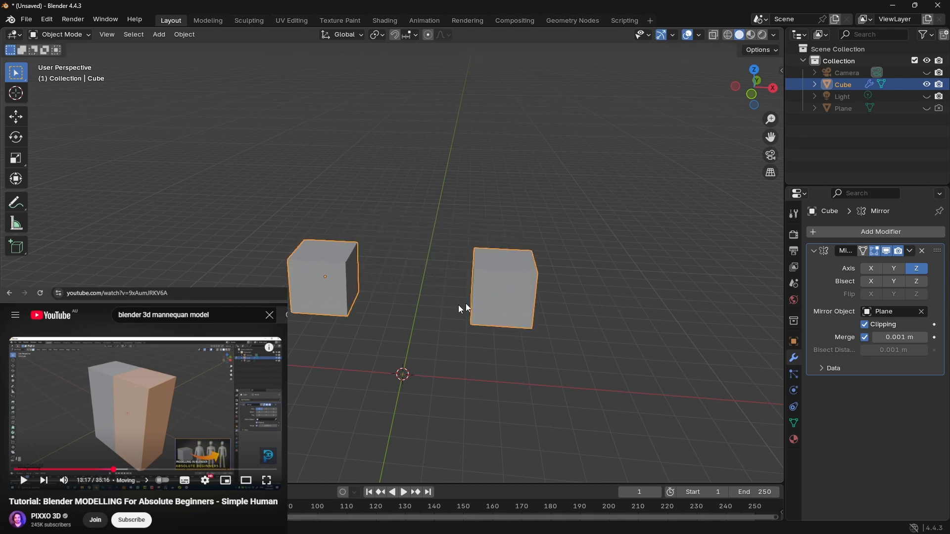
Step: Set the Mirror modifier's merge distance to 0 m, and move the cube back and forth across the mirror plane
{"action": "left_click", "coordinate": [864, 338]}
{"action": "left_click", "coordinate": [865, 338]}
{"action": "key", "text": "g"}
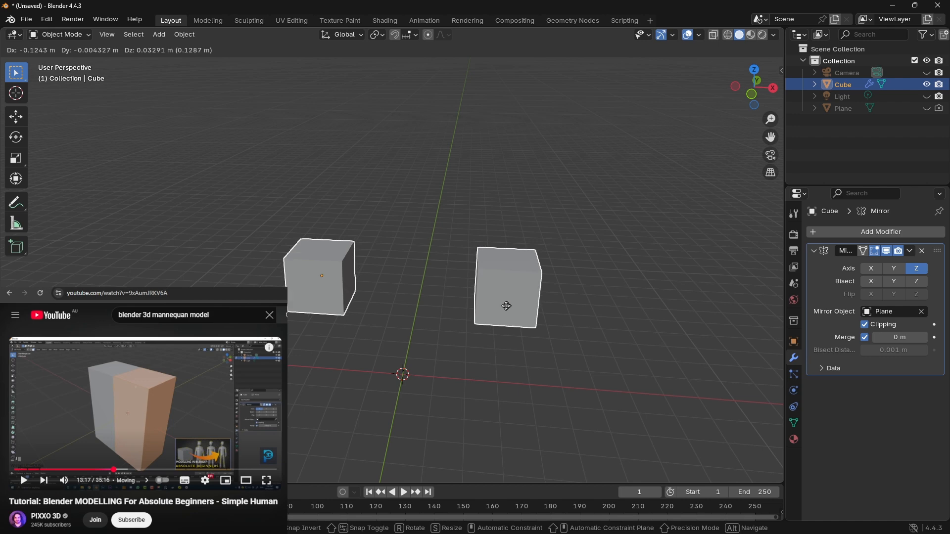
{"action": "left_click", "coordinate": [575, 297]}
{"action": "key", "text": "g"}
{"action": "right_click", "coordinate": [583, 298]}
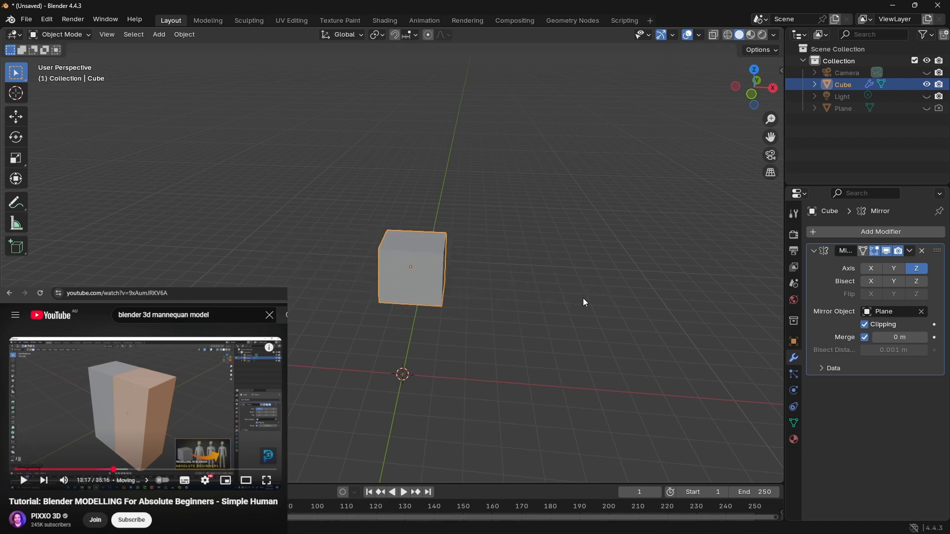
{"action": "key", "text": "g"}
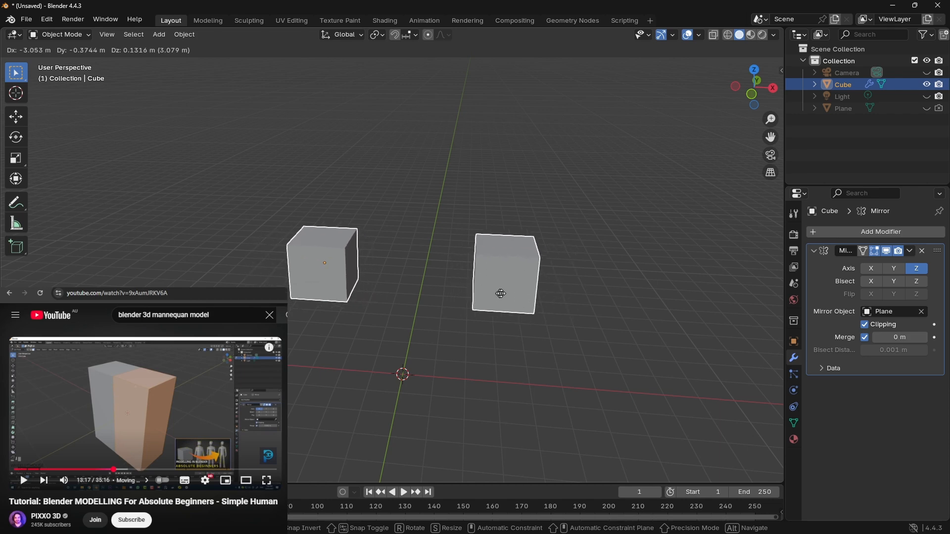
{"action": "right_click", "coordinate": [614, 292]}
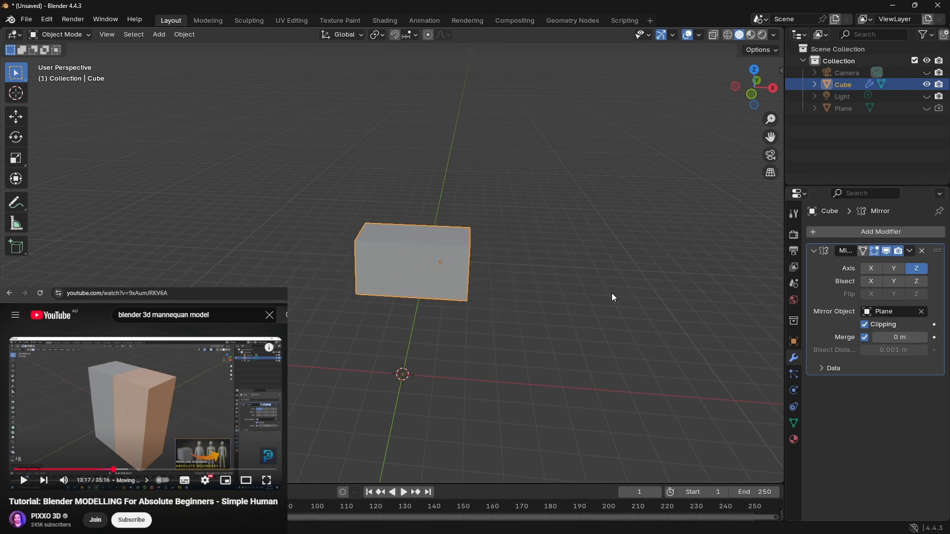
{"action": "key", "text": "g"}
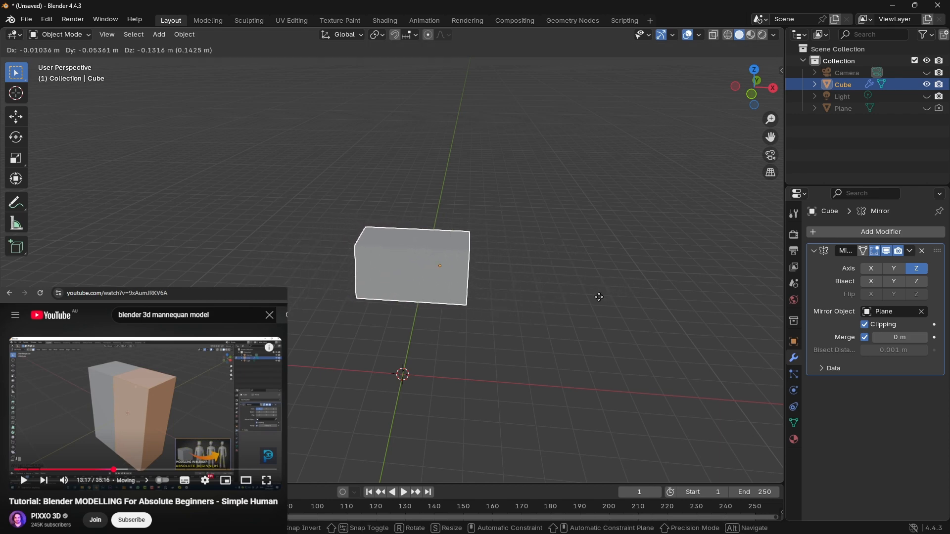
{"action": "right_click", "coordinate": [595, 298]}
Step: Turn off Merge and Clipping on the Mirror modifier, and move the cube so it overlaps its mirrored copy
{"action": "left_click", "coordinate": [865, 338]}
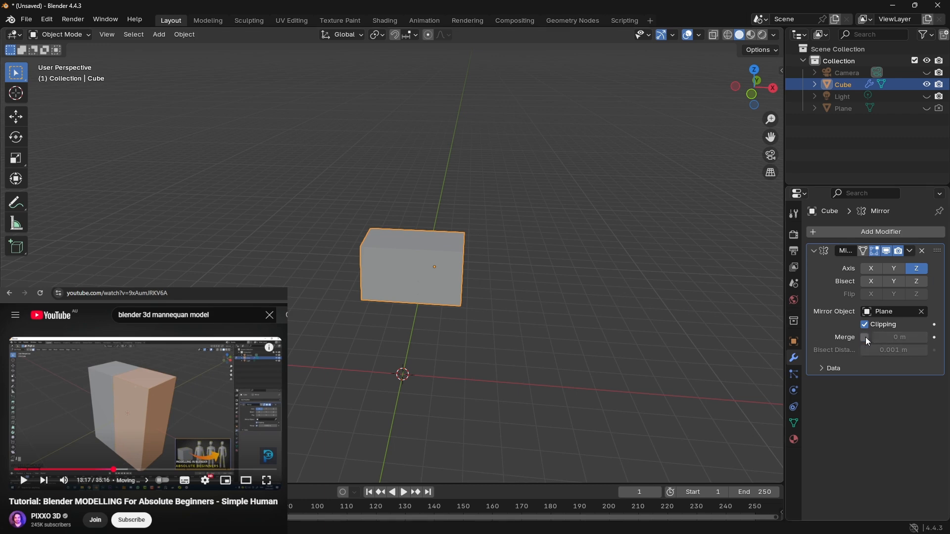
{"action": "key", "text": "g"}
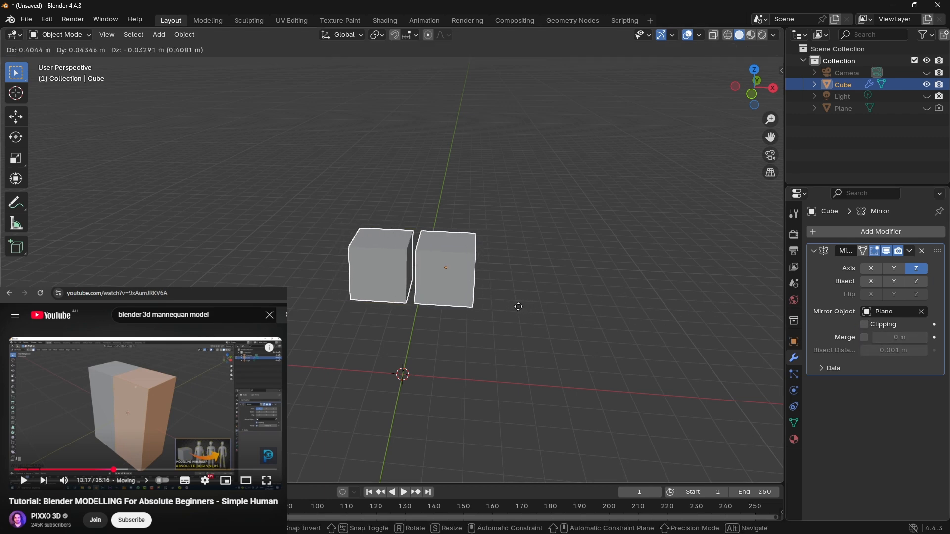
{"action": "left_click", "coordinate": [511, 311]}
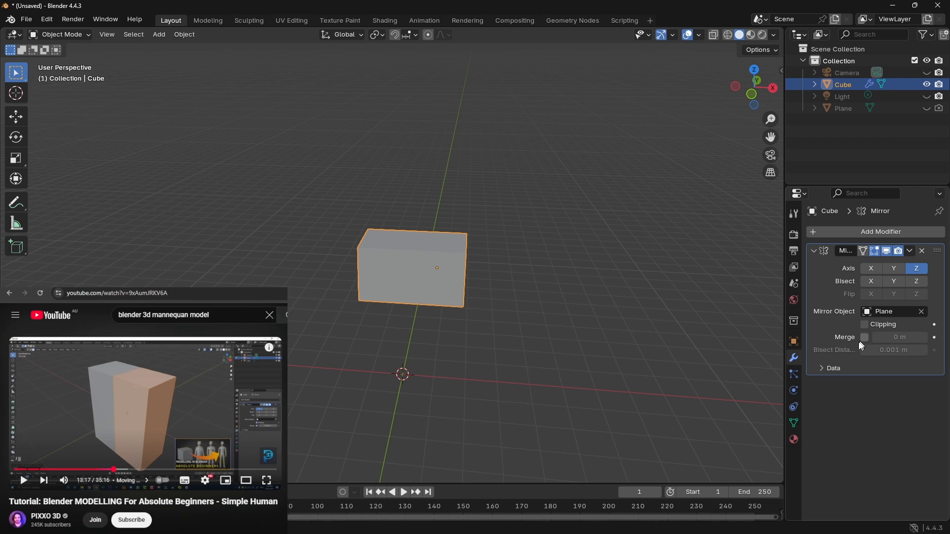
Step: Turn off Vertex Groups in the Mirror modifier's data options, and move the cube through and away from its mirrored copy
{"action": "left_click", "coordinate": [820, 368]}
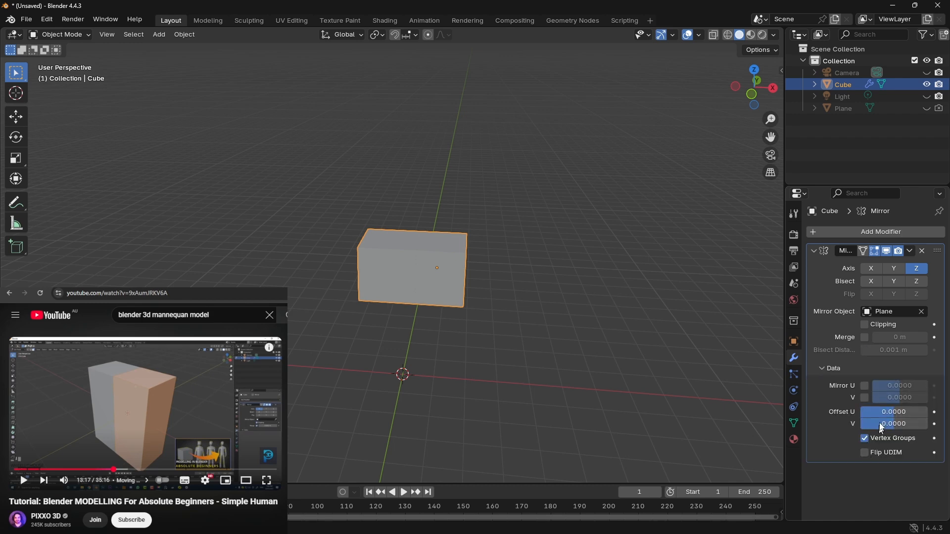
{"action": "left_click", "coordinate": [868, 440]}
{"action": "key", "text": "g"}
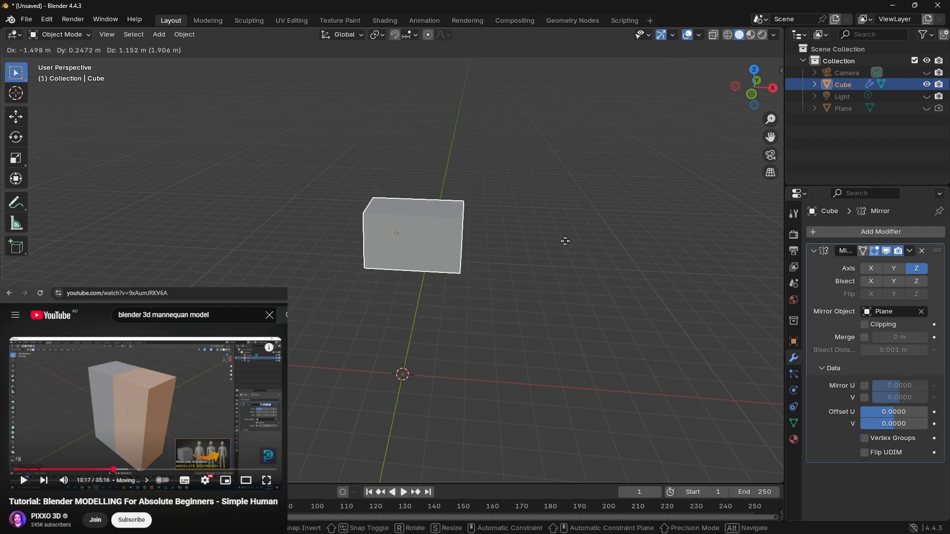
{"action": "left_click", "coordinate": [564, 242]}
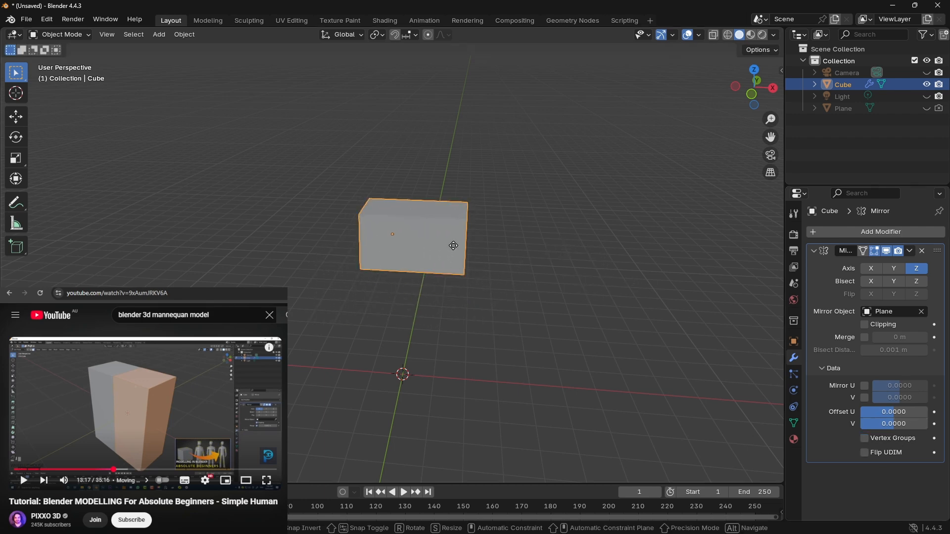
{"action": "key", "text": "g"}
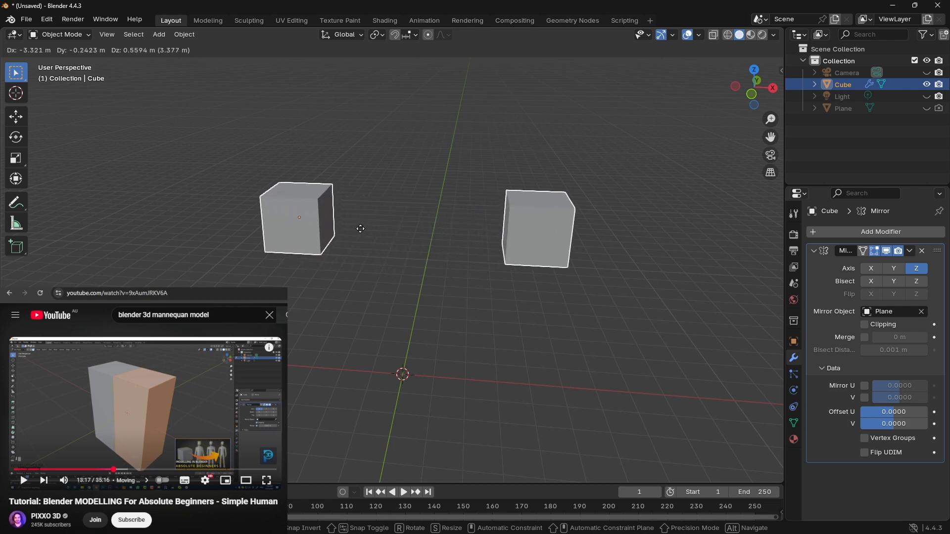
{"action": "left_click", "coordinate": [362, 233]}
{"action": "middle_click_drag", "start_coordinate": [431, 235], "coordinate": [450, 254]}
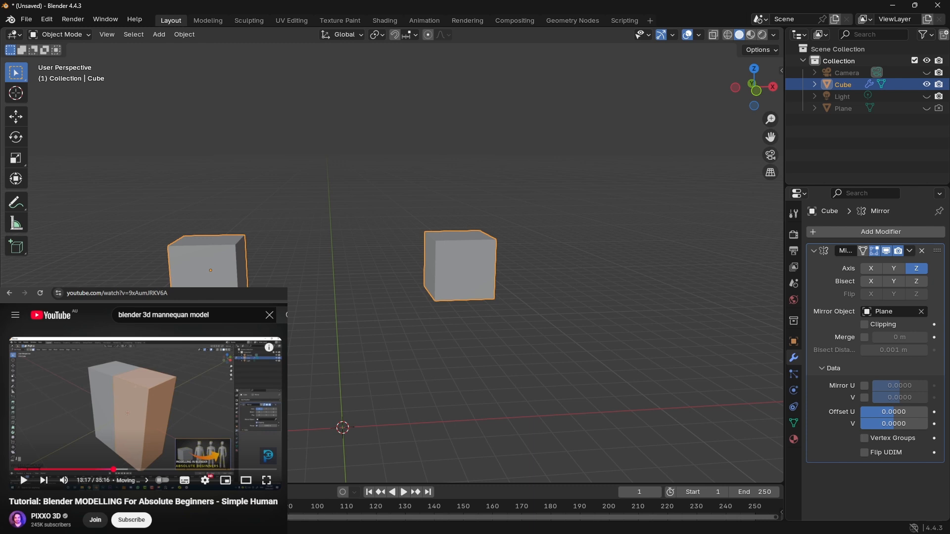
Step: Rewind the tutorial video to 13:07 to review the mirrored block
{"action": "left_click", "coordinate": [161, 396]}
{"action": "key", "text": "Left"}
{"action": "key", "text": "Left"}
{"action": "key", "text": "Left"}
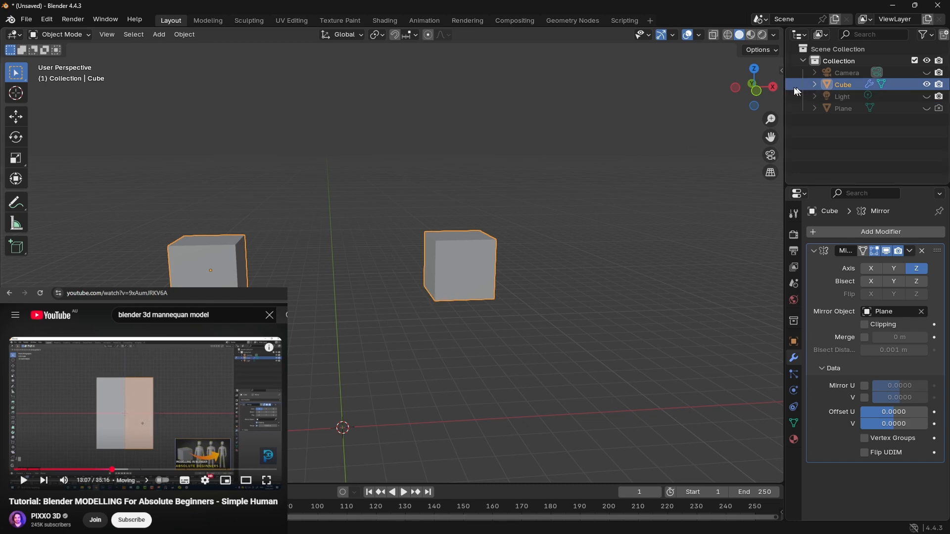
Step: In front view, move the cube toward the mirror plane until it slightly overlaps its mirrored copy
{"action": "left_click", "coordinate": [761, 89]}
{"action": "key", "text": "g"}
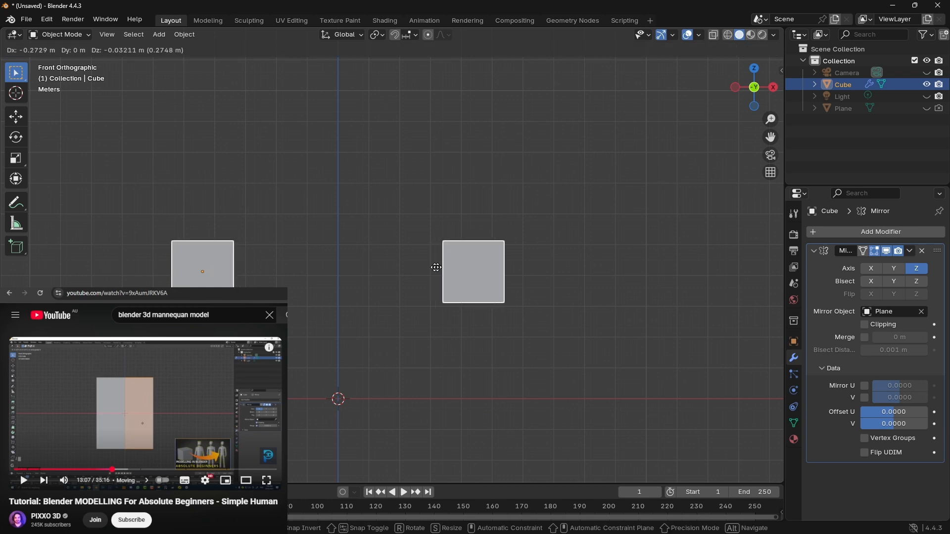
{"action": "left_click", "coordinate": [549, 255]}
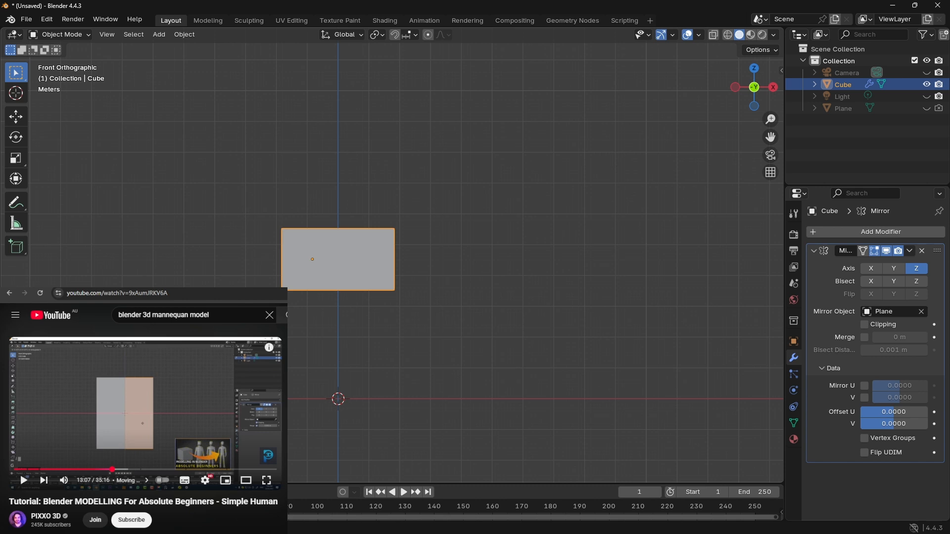
{"action": "key", "text": "g"}
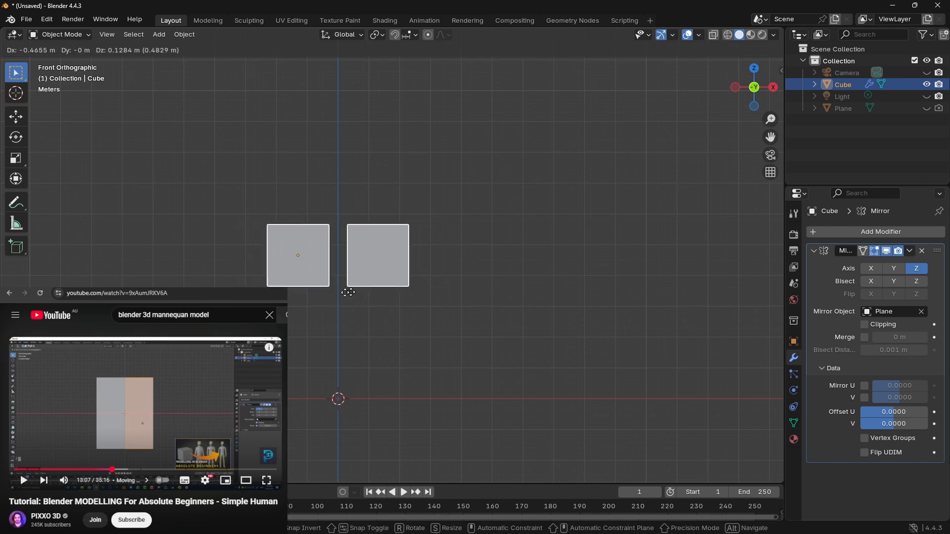
{"action": "left_click", "coordinate": [363, 295]}
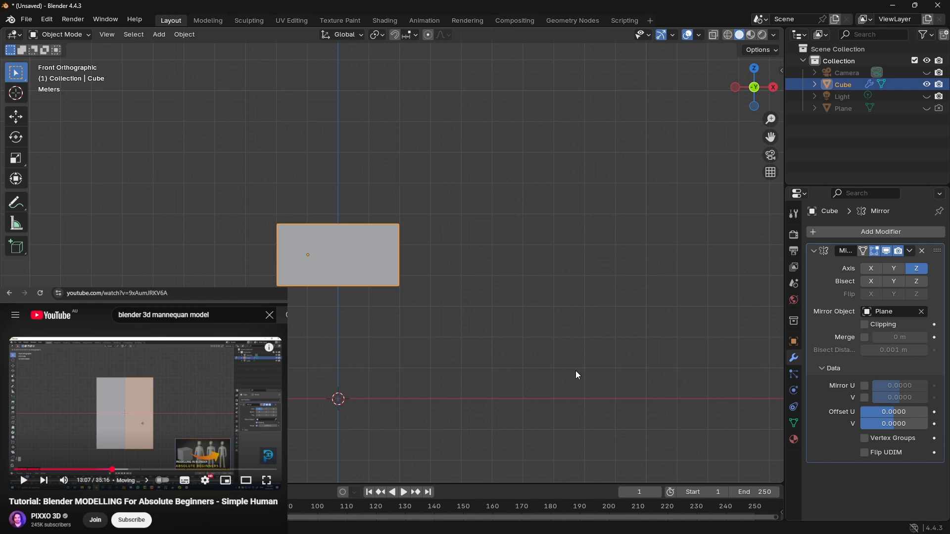
Step: Enable the Mirror modifier's Clipping again, and move the cube across the mirror plane to just beyond its mirrored copy
{"action": "left_click", "coordinate": [865, 325]}
{"action": "key", "text": "g"}
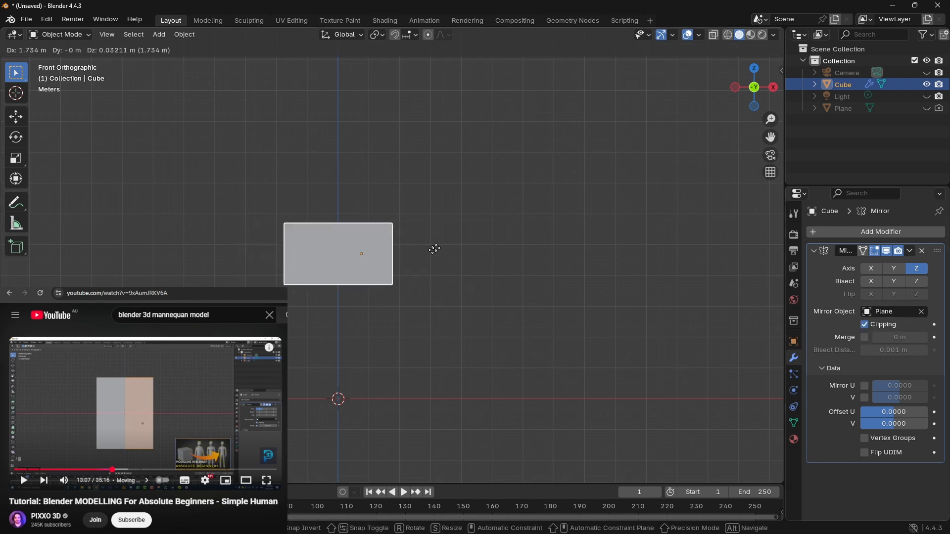
{"action": "left_click", "coordinate": [443, 245]}
{"action": "left_click", "coordinate": [322, 256]}
{"action": "left_click", "coordinate": [322, 256]}
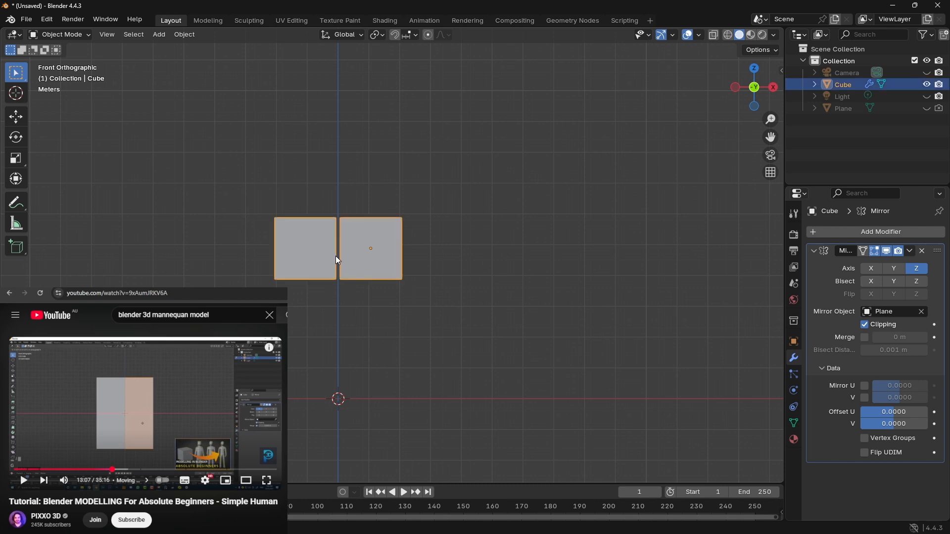
Step: Expand the cube's modifiers in the scene hierarchy and apply its Mirror modifier
{"action": "left_click", "coordinate": [815, 85]}
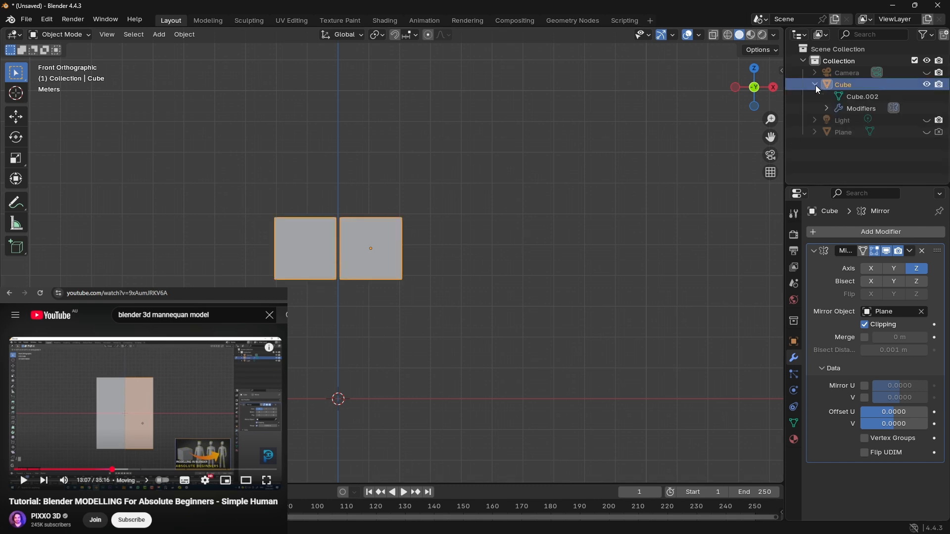
{"action": "left_click", "coordinate": [826, 109]}
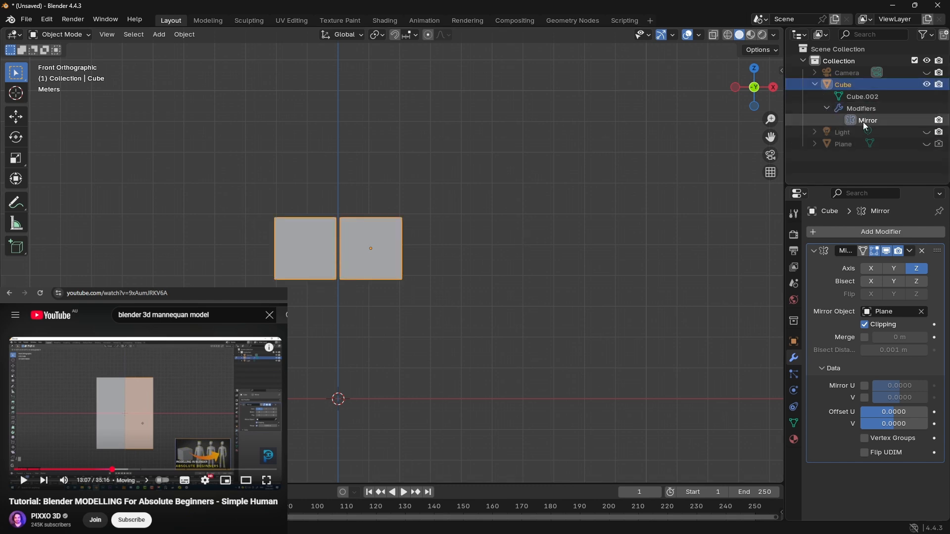
{"action": "left_click", "coordinate": [864, 122]}
{"action": "right_click", "coordinate": [863, 123]}
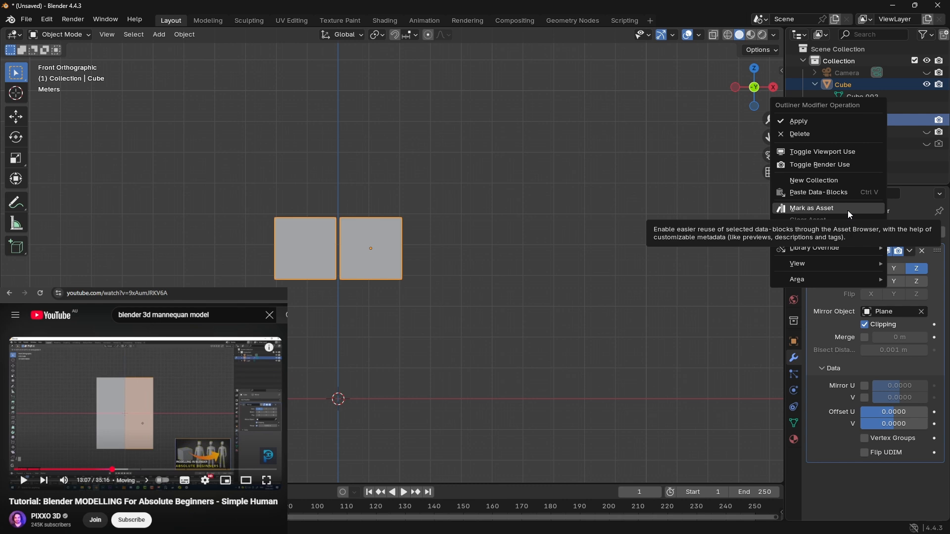
{"action": "left_click", "coordinate": [832, 120]}
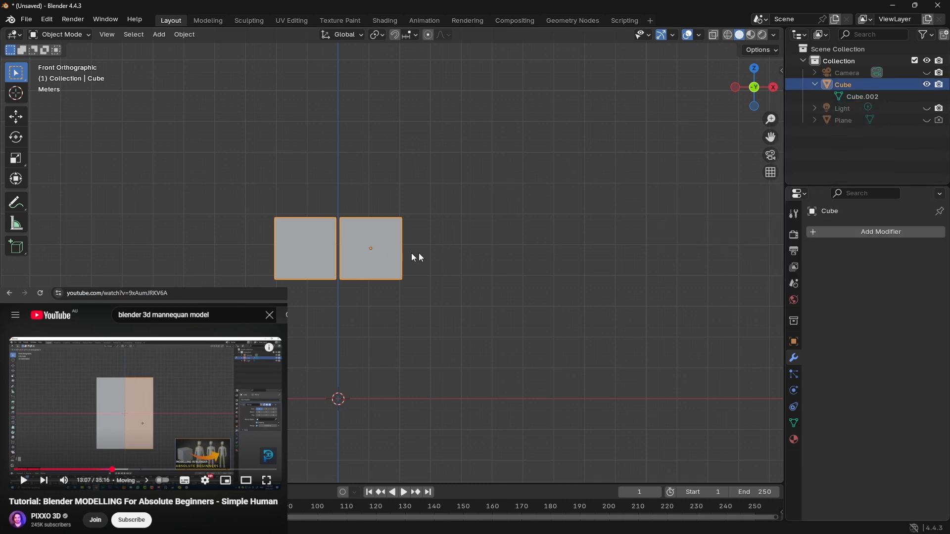
Step: Move the joined cubes as one object, and undo both the move and the applied Mirror modifier
{"action": "key", "text": "g"}
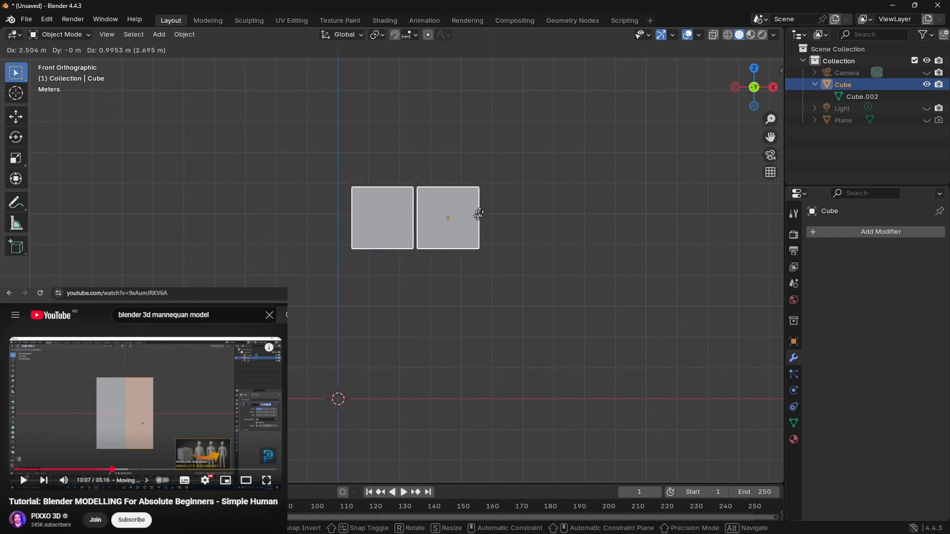
{"action": "left_click", "coordinate": [399, 225]}
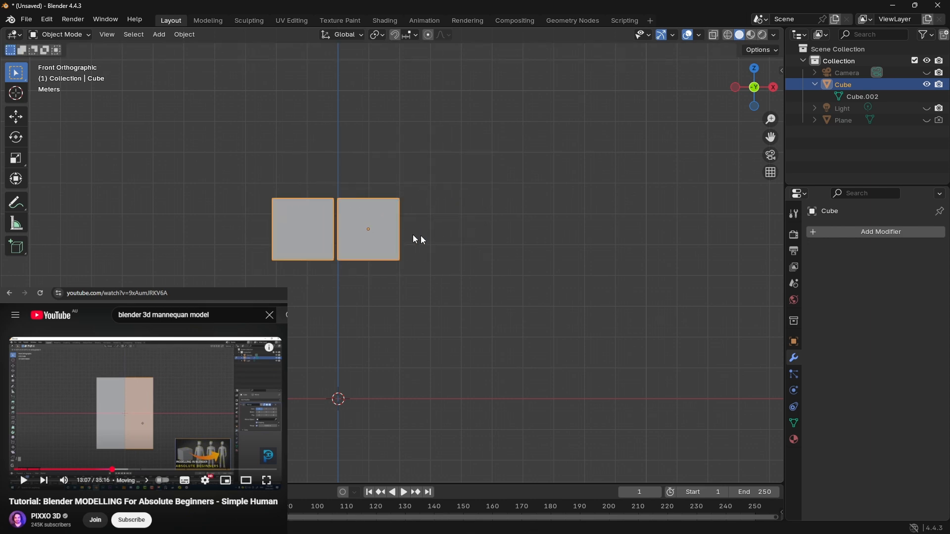
{"action": "key", "text": "ctrl+z"}
{"action": "key", "text": "ctrl+z"}
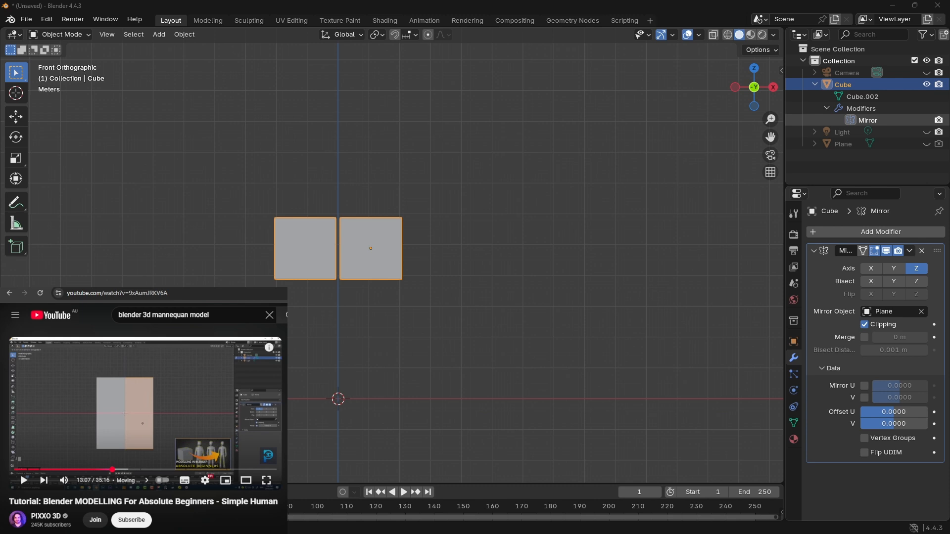
Step: Switch to Notepad and replace the existing note with "tutorial too old, "
{"action": "key", "text": "alt+Tab"}
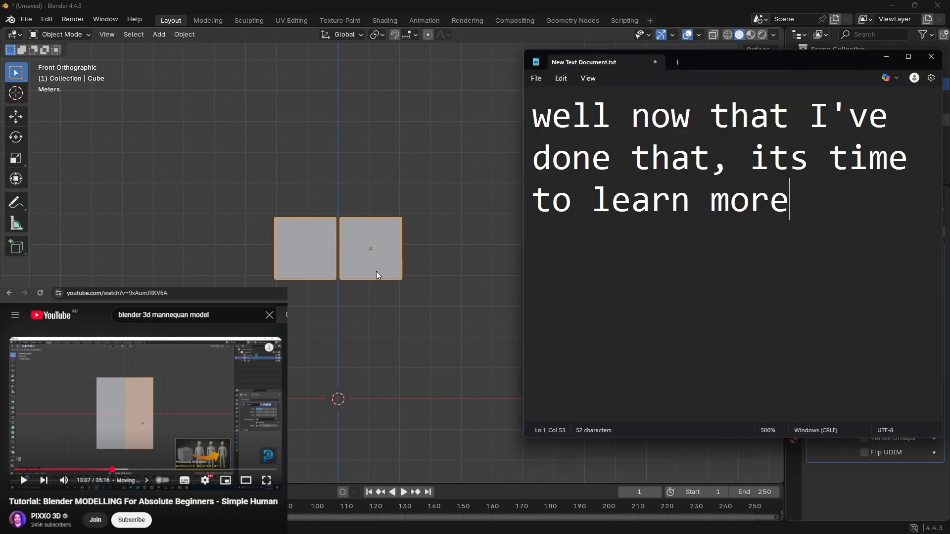
{"action": "type", "text": "A"}
{"action": "key", "text": "ctrl+a"}
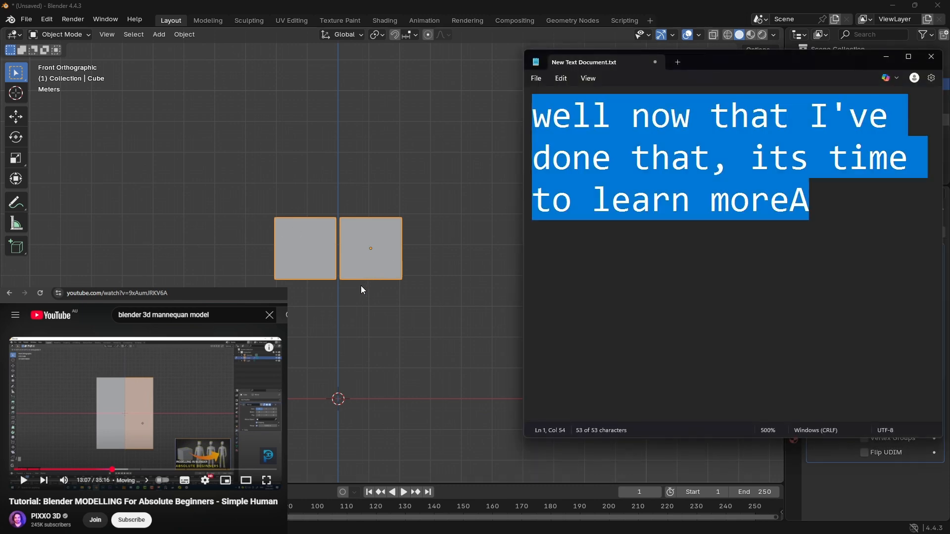
{"action": "type", "text": "tutoria"}
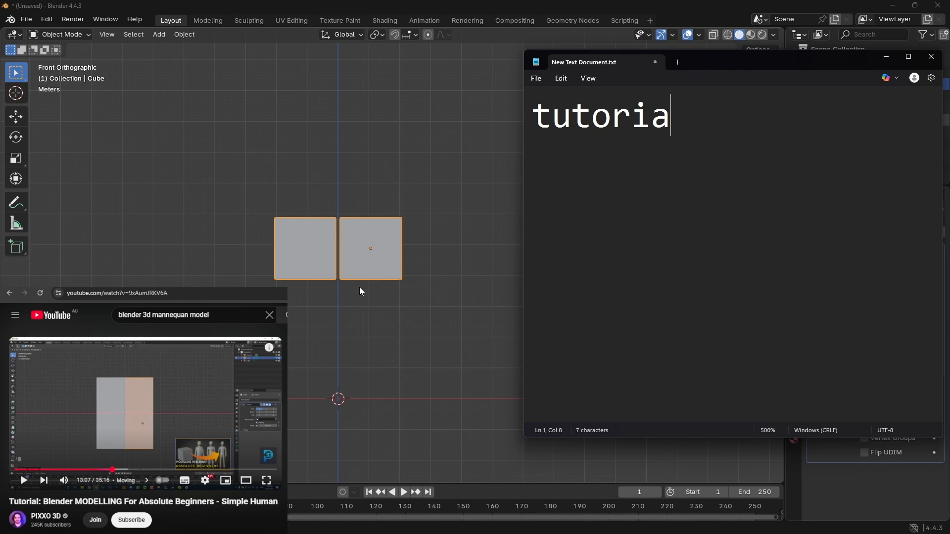
{"action": "type", "text": "l too o"}
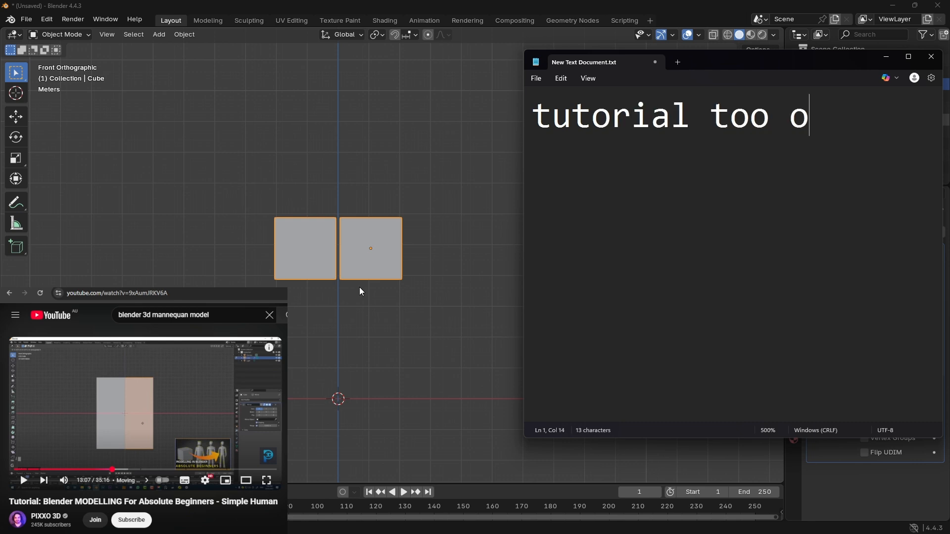
{"action": "type", "text": "ld, "}
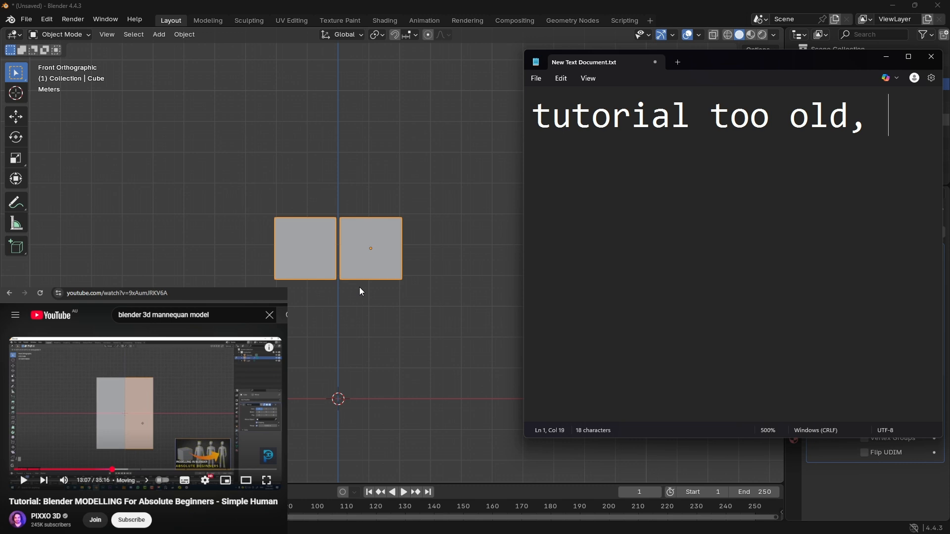
{"action": "type", "text": "new"}
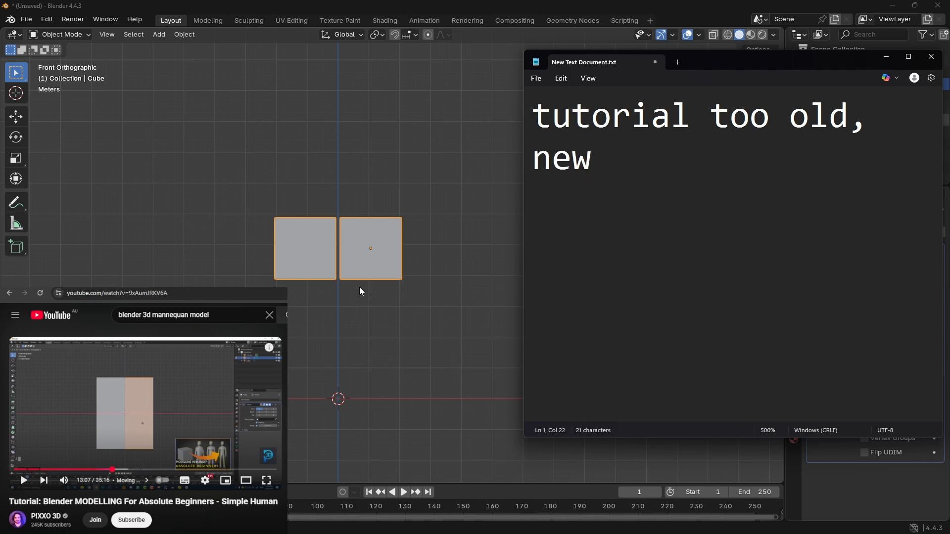
{"action": "type", "text": "er ver"}
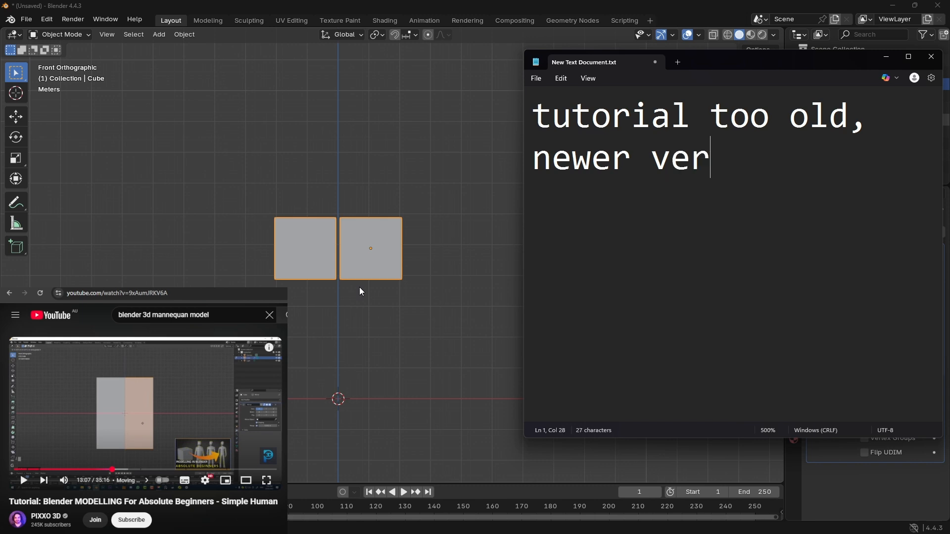
Step: Continue the note with the words "newer verion donsnt "
{"action": "type", "text": "ion dont"}
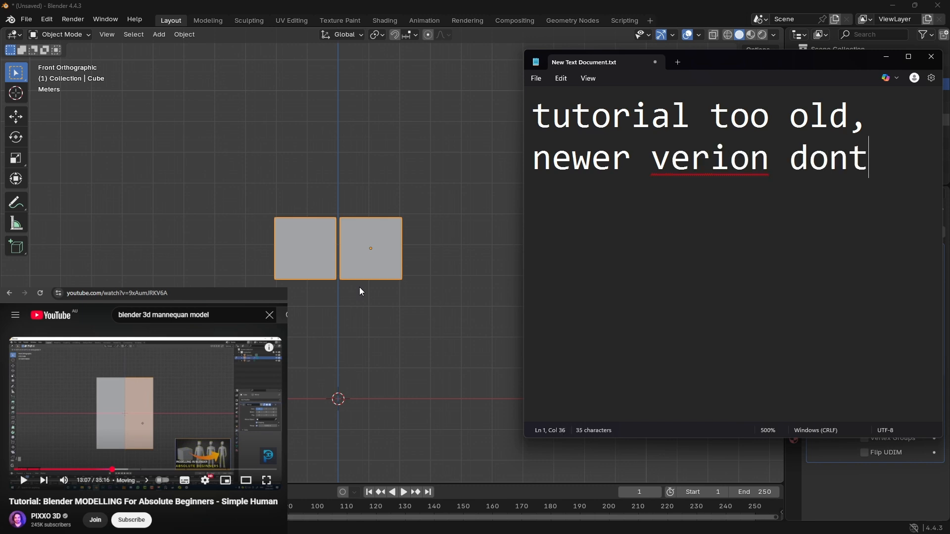
{"action": "key", "text": "BackSpace"}
{"action": "type", "text": "snt"}
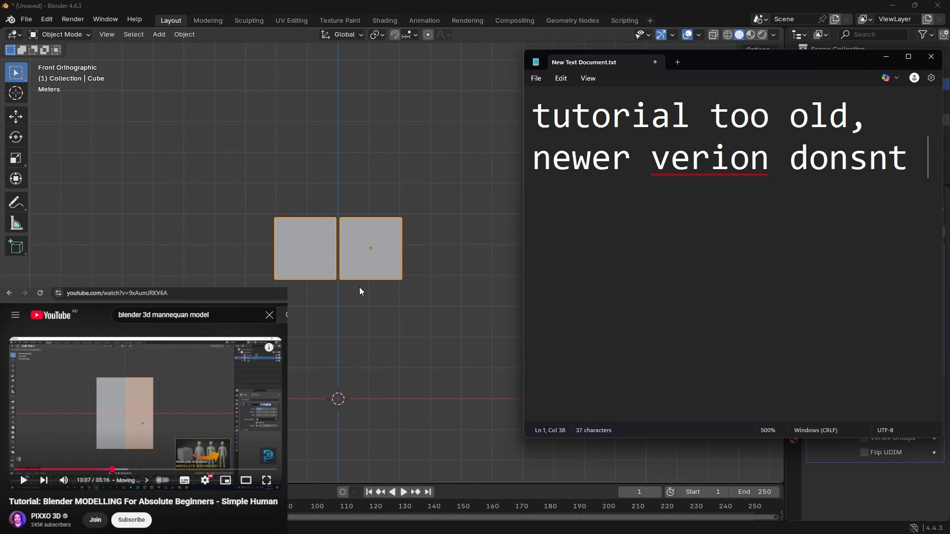
Step: Rework the note's last word into "dosen't", removing the extra n and adding the apostrophe and an e
{"action": "key", "text": "Left"}
{"action": "key", "text": "Left"}
{"action": "key", "text": "Left"}
{"action": "key", "text": "Left"}
{"action": "key", "text": "BackSpace"}
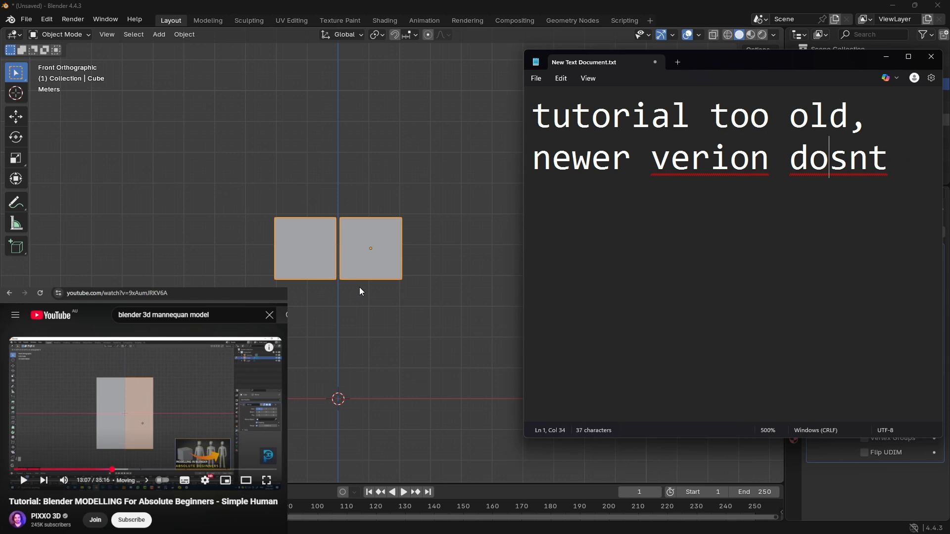
{"action": "key", "text": "Right"}
{"action": "key", "text": "Right"}
{"action": "key", "text": "Right"}
{"action": "key", "text": "Left"}
{"action": "type", "text": "'"}
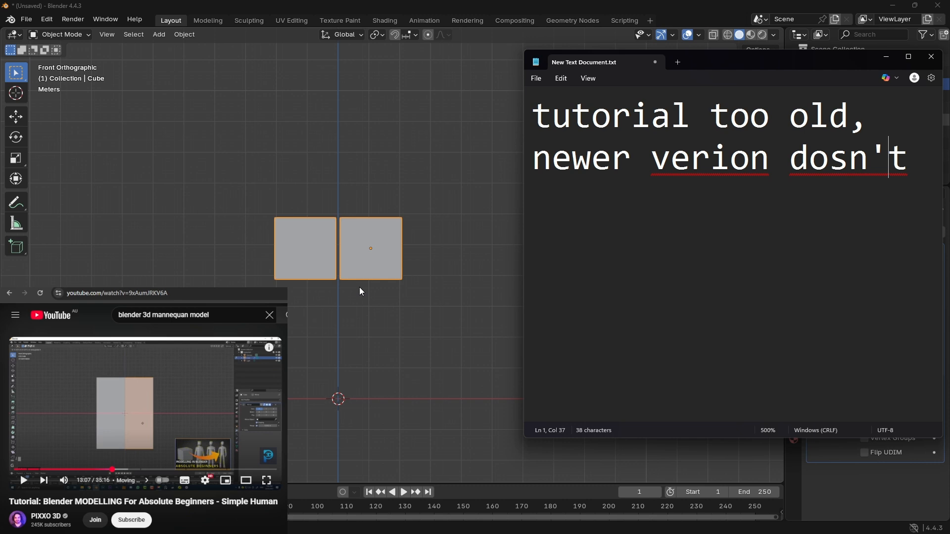
{"action": "key", "text": "Left"}
{"action": "key", "text": "Left"}
{"action": "type", "text": "e"}
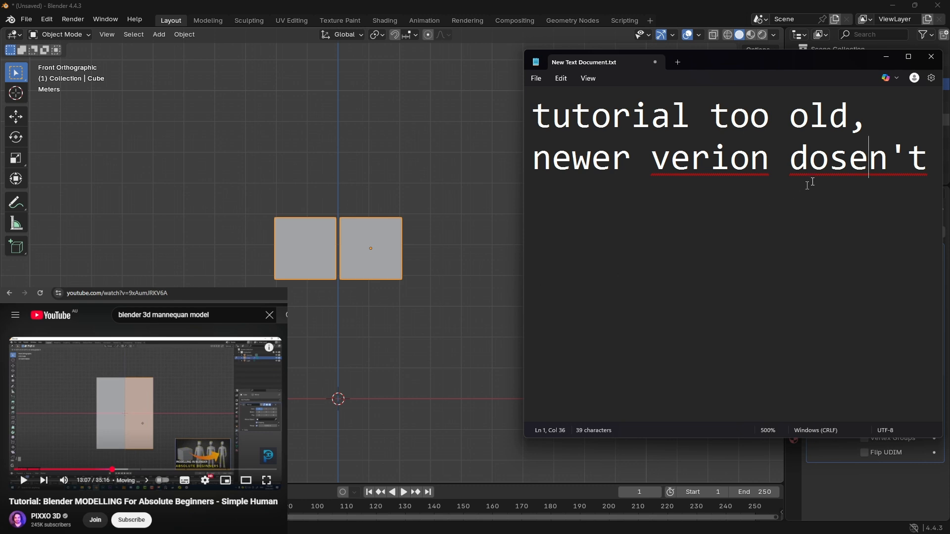
Step: Correct the misspelled words to "doesn't" and "version" with the spelling suggestions, and end the note with "work the same"
{"action": "right_click", "coordinate": [821, 164]}
{"action": "mouse_move", "coordinate": [762, 173]}
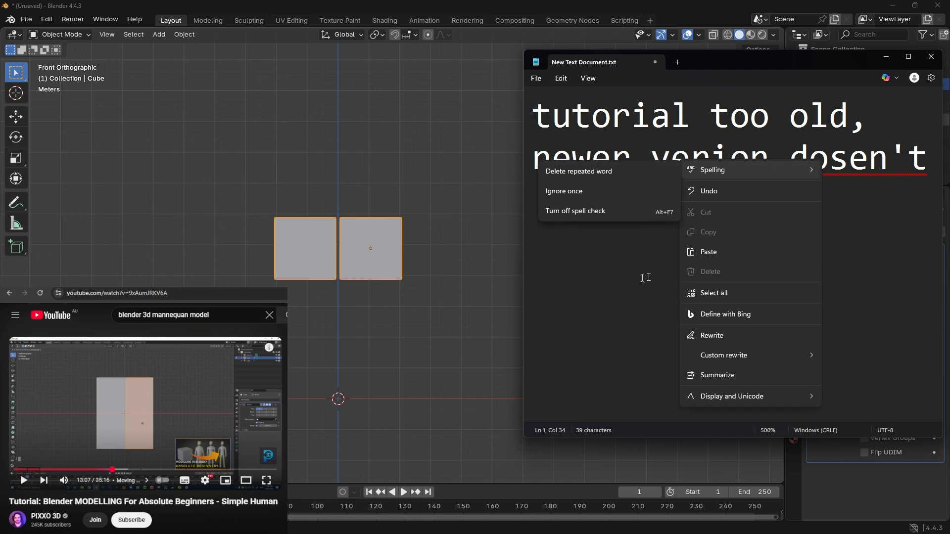
{"action": "left_click", "coordinate": [606, 296]}
{"action": "right_click", "coordinate": [823, 173]}
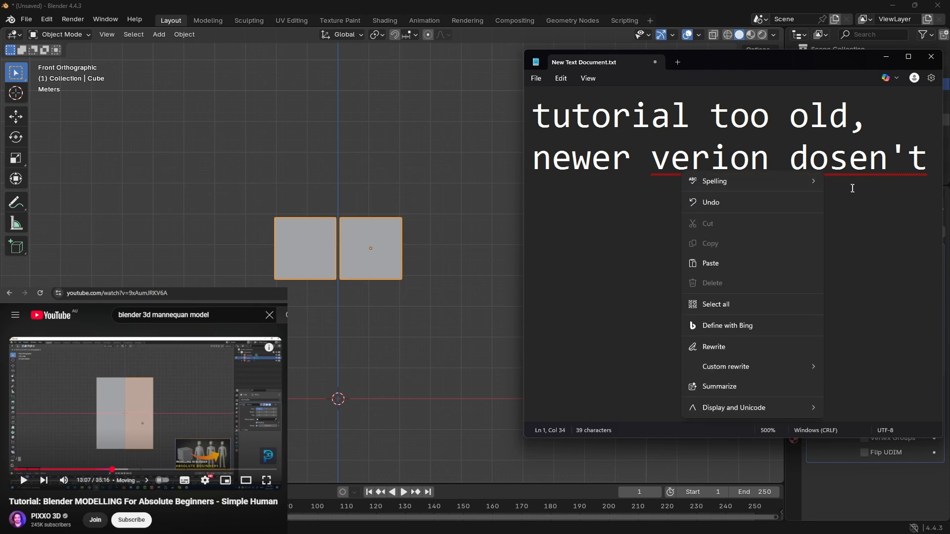
{"action": "left_click", "coordinate": [849, 166]}
{"action": "left_click", "coordinate": [831, 194]}
{"action": "left_click", "coordinate": [726, 158]}
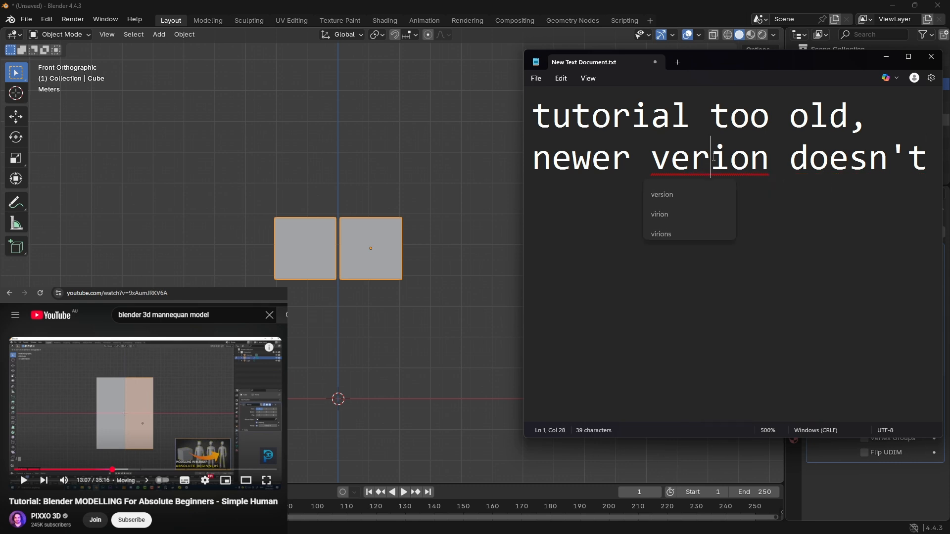
{"action": "left_click", "coordinate": [700, 188]}
{"action": "left_click", "coordinate": [769, 216]}
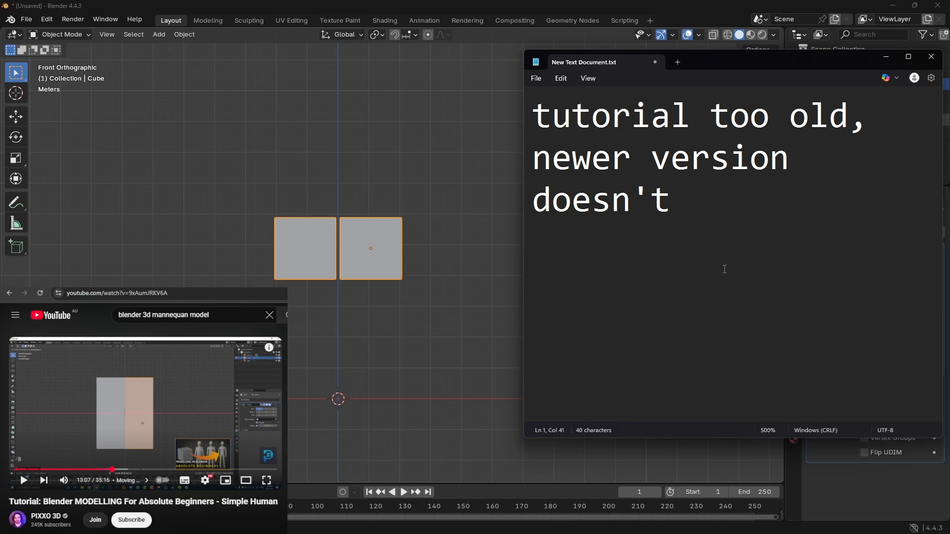
{"action": "type", "text": "work the same"}
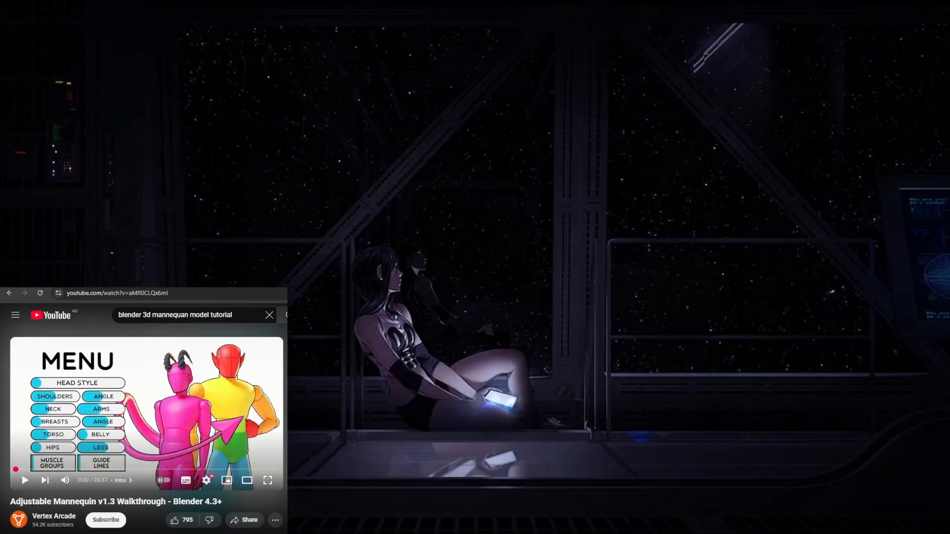
Step: Switch to the browser and play the YouTube video "Adjustable Mannequin v1.3 Walkthrough - Blender 4.3+"
{"action": "left_click", "coordinate": [218, 292]}
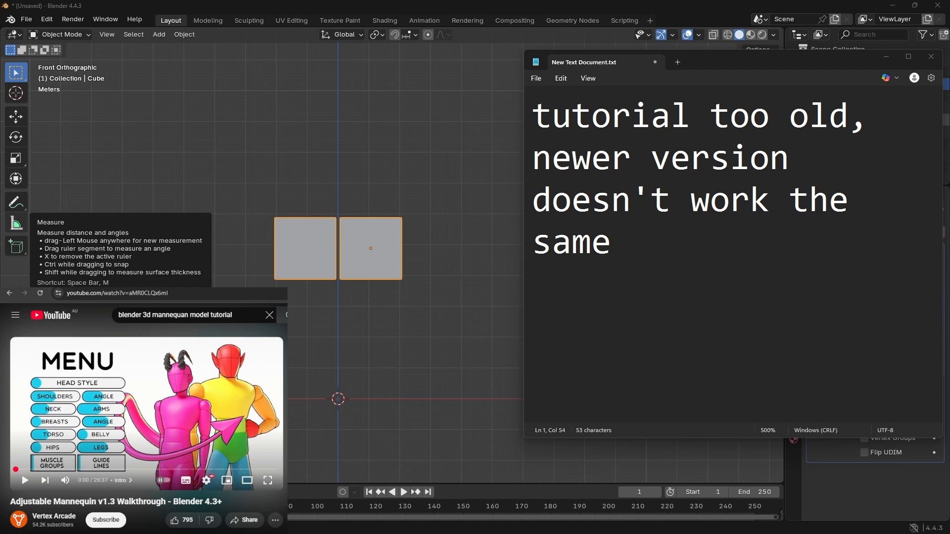
{"action": "key", "text": "ctrl+l"}
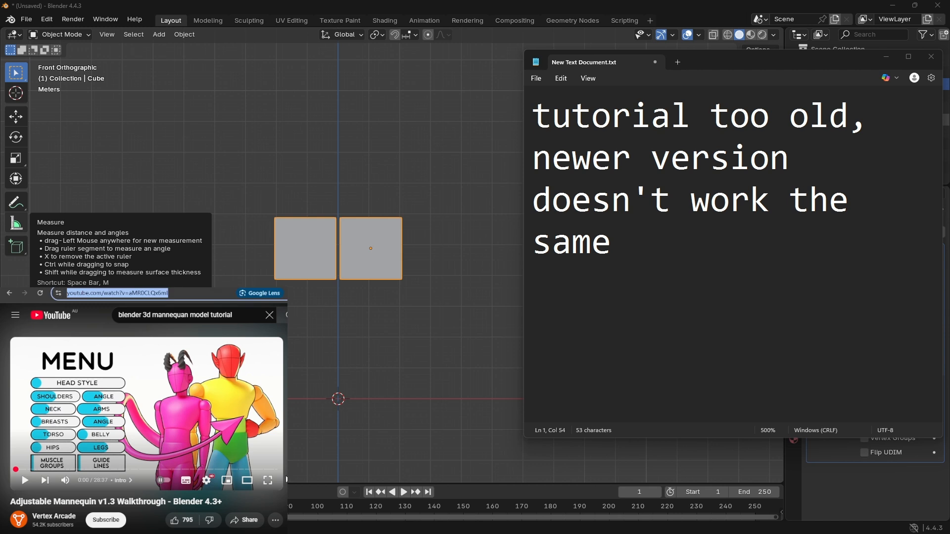
{"action": "key", "text": "Escape"}
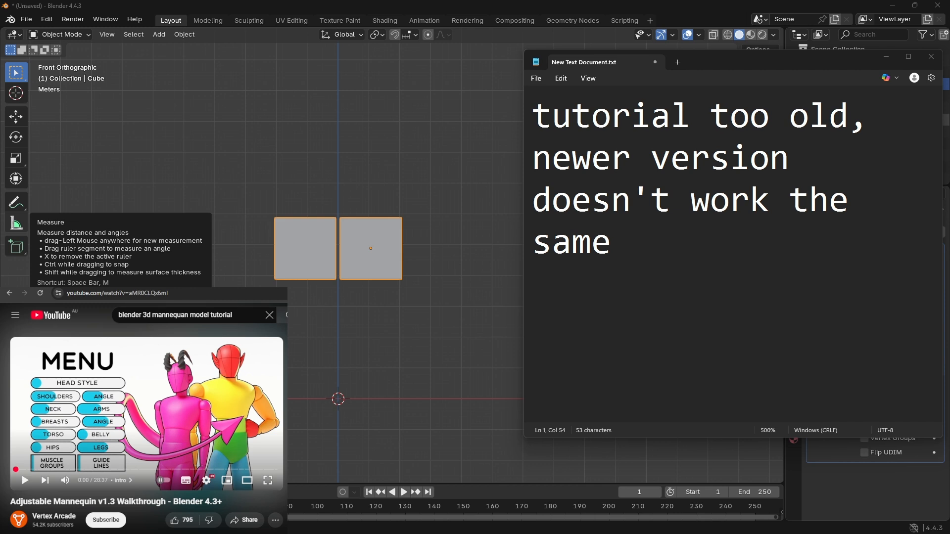
{"action": "left_click", "coordinate": [195, 438]}
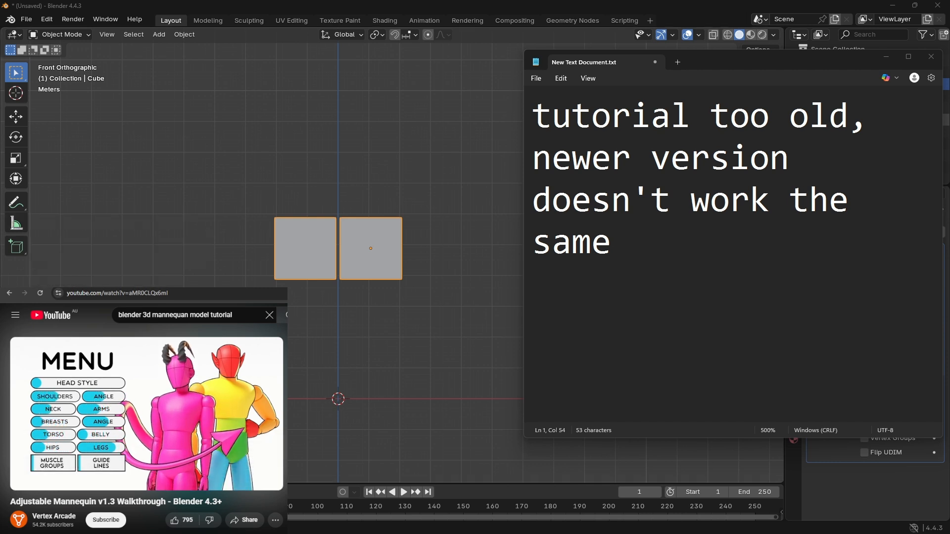
Step: Switch back to Blender, delete the mirrored cube, and unhide and delete the mirror plane
{"action": "left_click", "coordinate": [511, 115]}
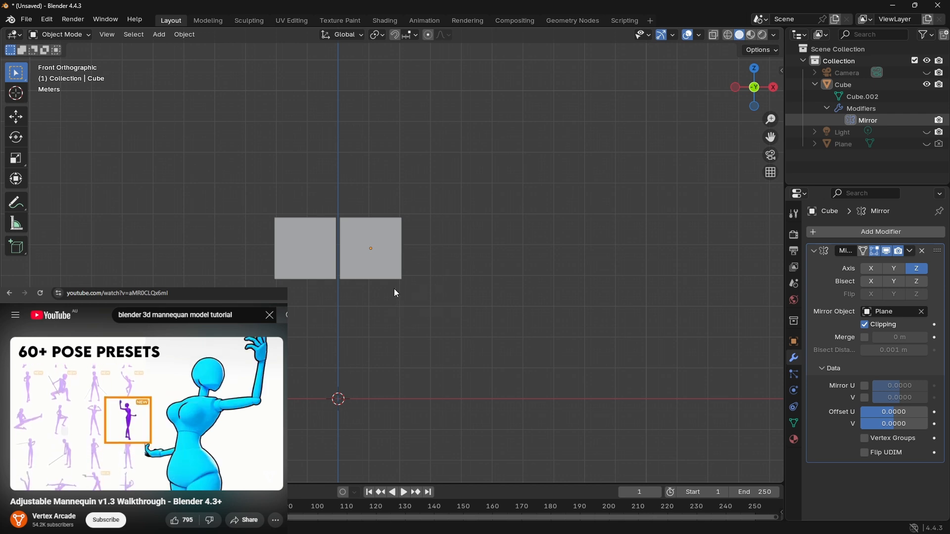
{"action": "key", "text": "k"}
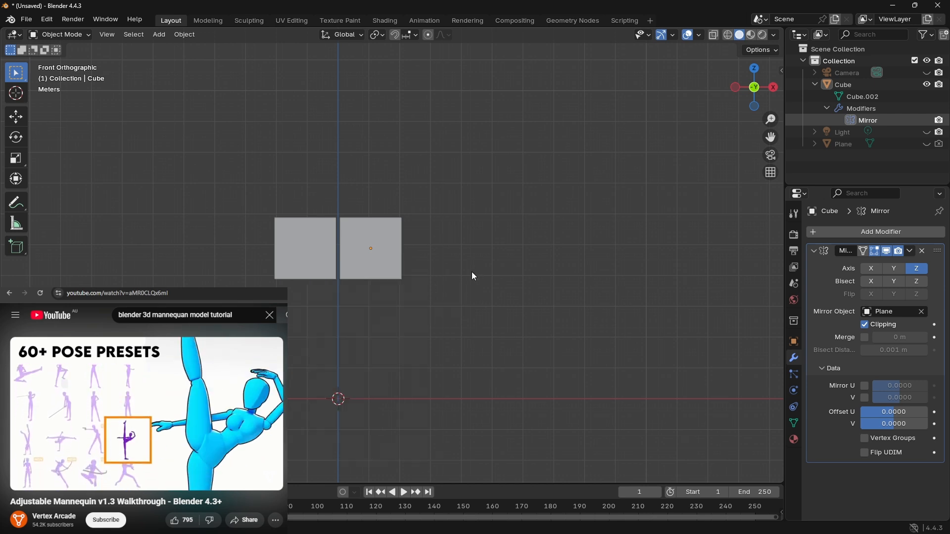
{"action": "key", "text": "a"}
{"action": "key", "text": "Delete"}
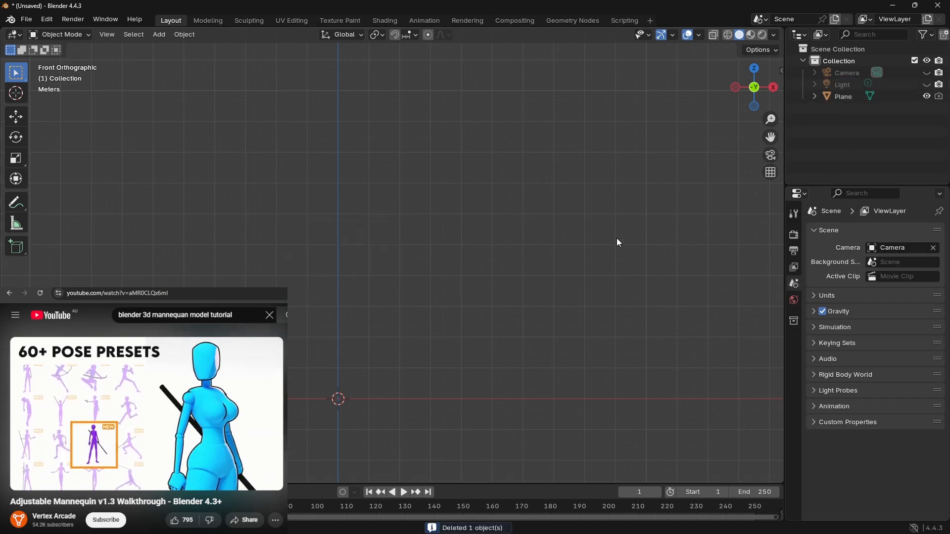
{"action": "key", "text": "a"}
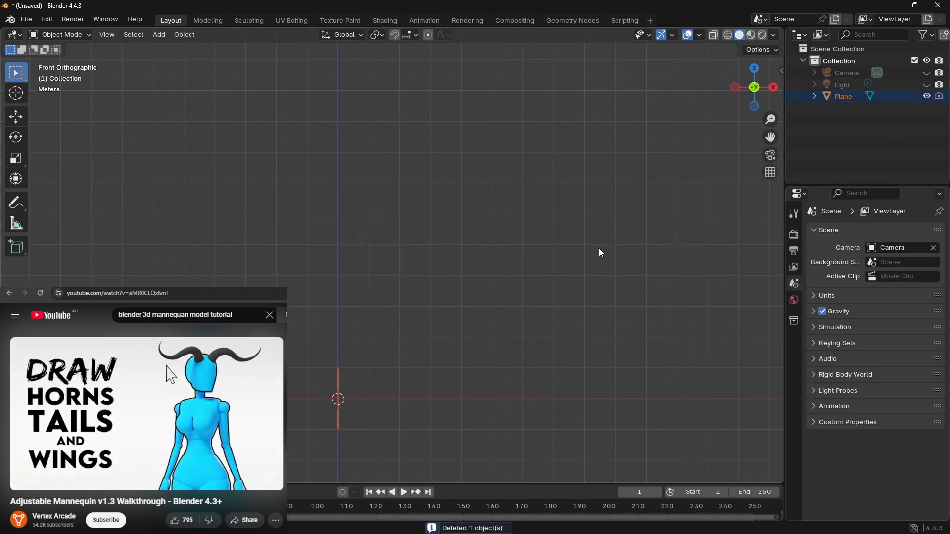
{"action": "key", "text": "x"}
{"action": "left_click", "coordinate": [587, 254]}
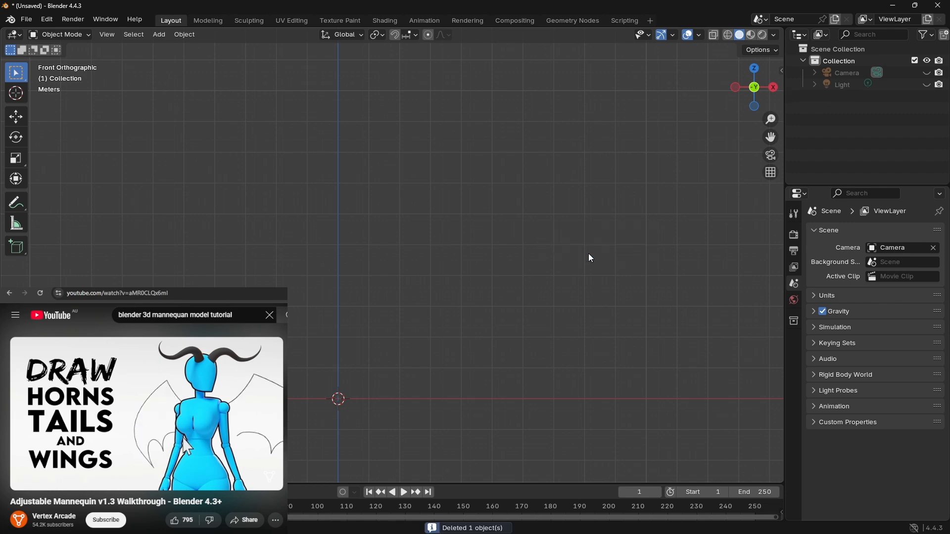
Step: Look over the emptied scene from the bottom and back views and in perspective around the world origin
{"action": "scroll", "coordinate": [580, 255], "scroll_direction": "down", "scroll_amount": 7}
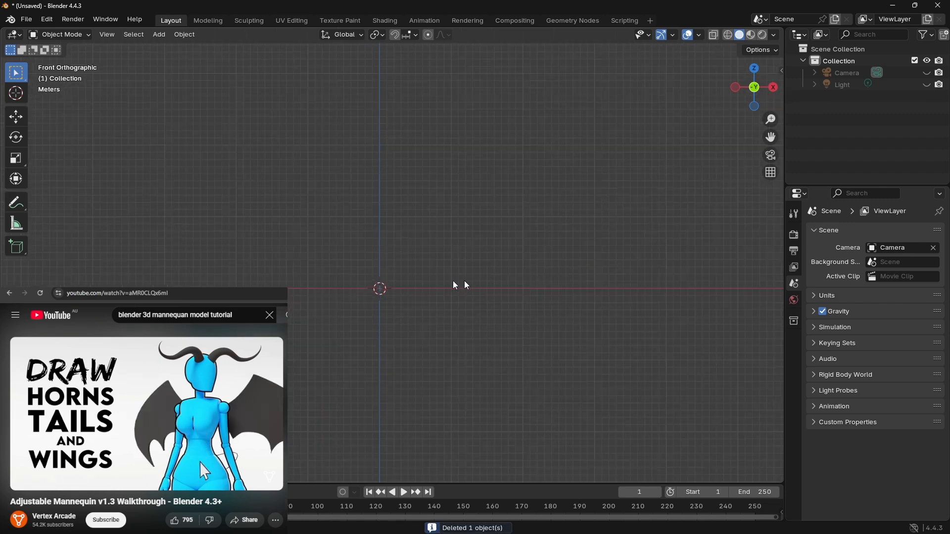
{"action": "middle_click_drag", "start_coordinate": [458, 282], "coordinate": [612, 199]}
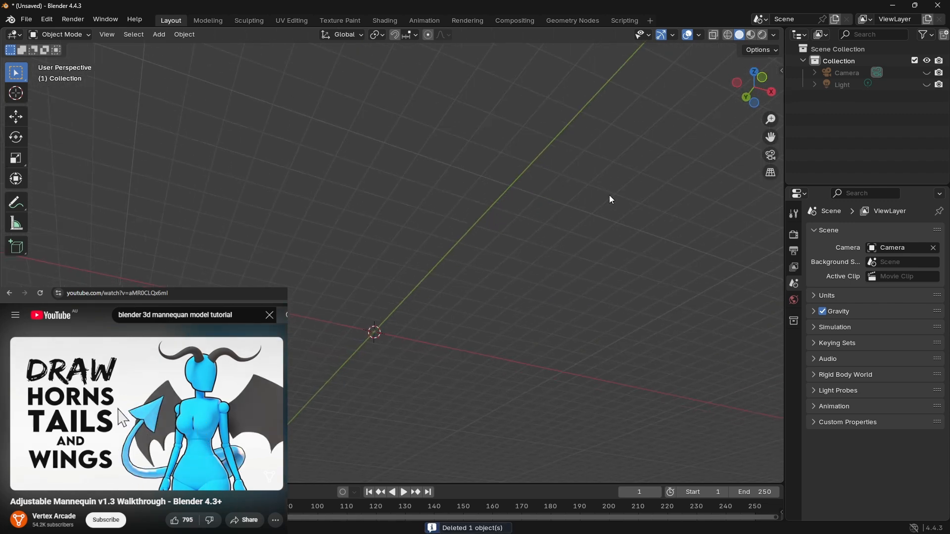
{"action": "left_click", "coordinate": [755, 103]}
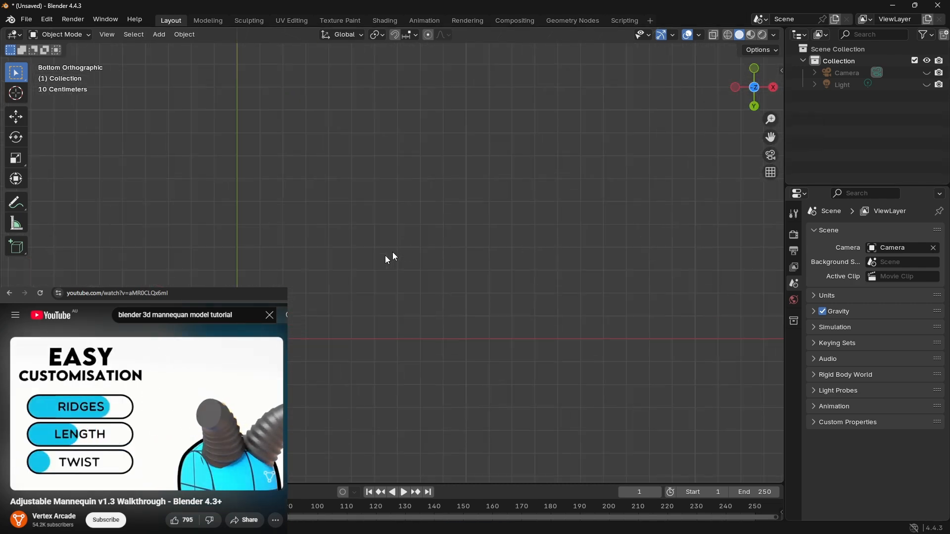
{"action": "middle_click_drag", "start_coordinate": [388, 259], "coordinate": [341, 254]}
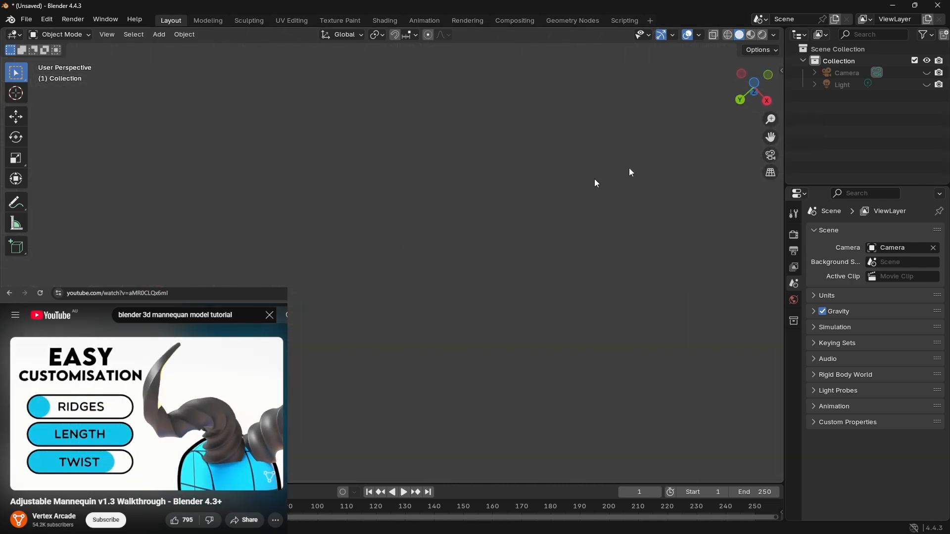
{"action": "left_click", "coordinate": [742, 98]}
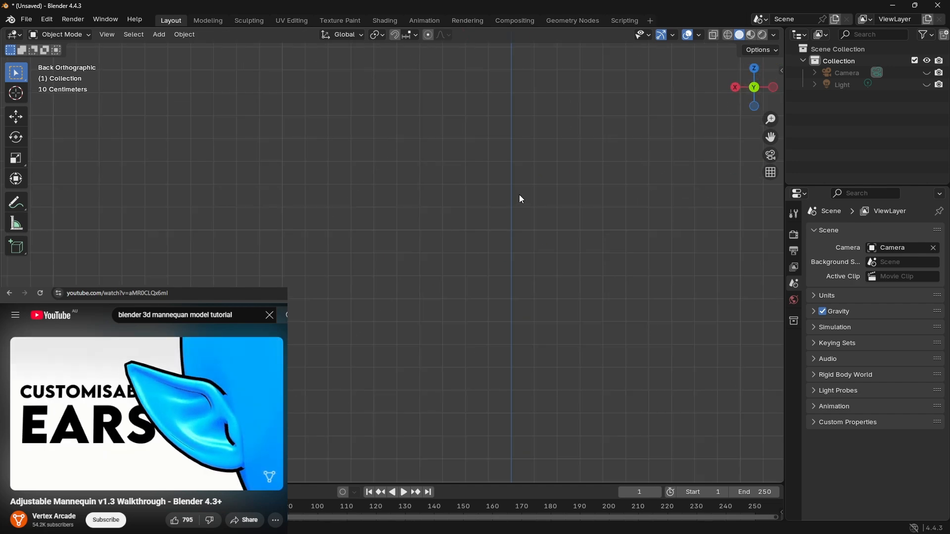
{"action": "middle_click_drag", "start_coordinate": [519, 194], "coordinate": [369, 236], "text": "shift"}
{"action": "scroll", "coordinate": [367, 236], "scroll_direction": "down", "scroll_amount": 6}
{"action": "scroll", "coordinate": [365, 229], "scroll_direction": "down", "scroll_amount": 8}
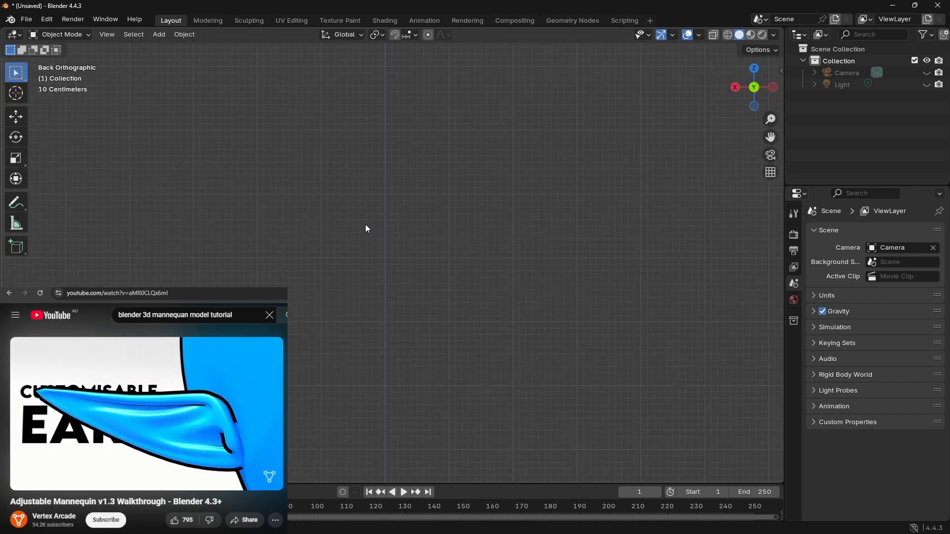
{"action": "middle_click_drag", "start_coordinate": [418, 369], "coordinate": [354, 319], "text": "shift"}
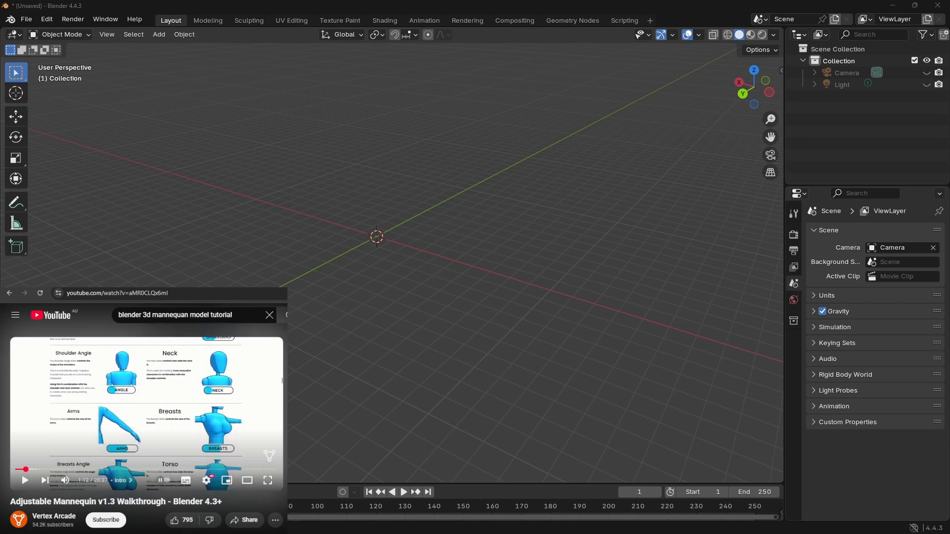
Step: Switch to the browser and read through the mannequin walkthrough video's description and comments
{"action": "scroll", "coordinate": [143, 426], "scroll_direction": "down", "scroll_amount": 3}
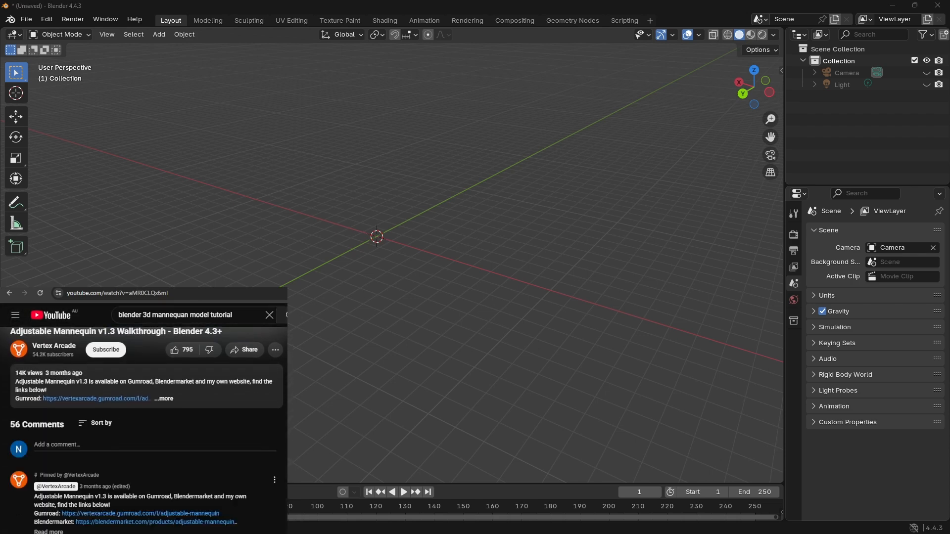
{"action": "scroll", "coordinate": [144, 426], "scroll_direction": "down", "scroll_amount": 2}
{"action": "scroll", "coordinate": [143, 425], "scroll_direction": "down", "scroll_amount": 2}
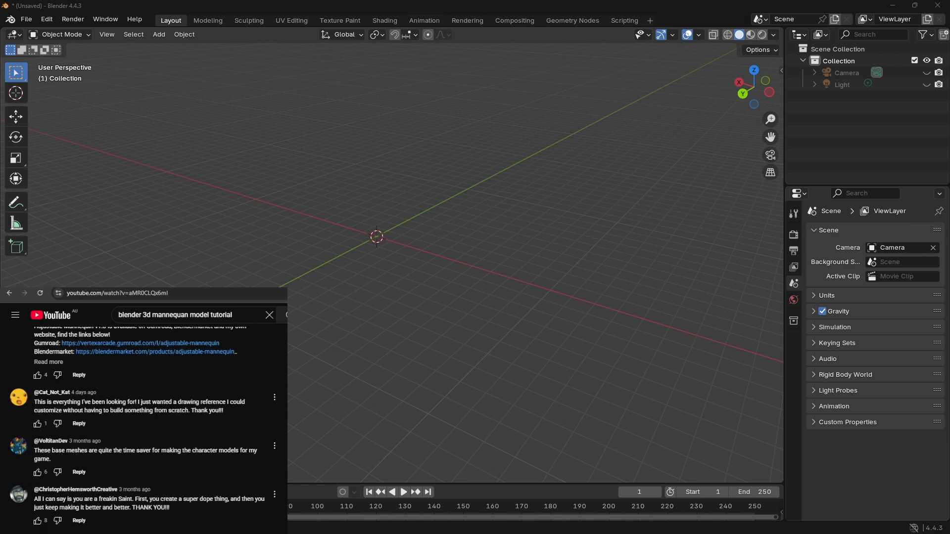
{"action": "scroll", "coordinate": [144, 425], "scroll_direction": "down", "scroll_amount": 3}
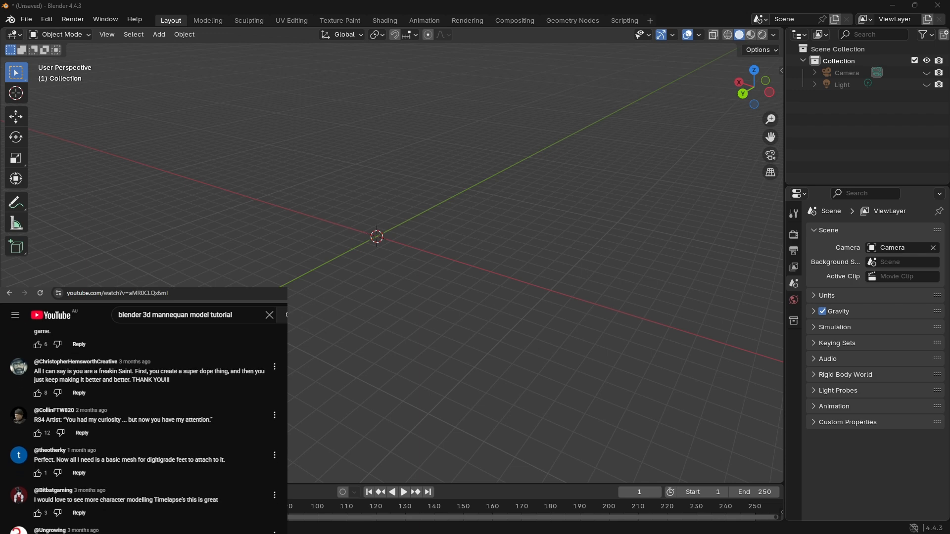
Step: Read further through the viewer comments below the mannequin walkthrough video
{"action": "scroll", "coordinate": [143, 426], "scroll_direction": "down", "scroll_amount": 2}
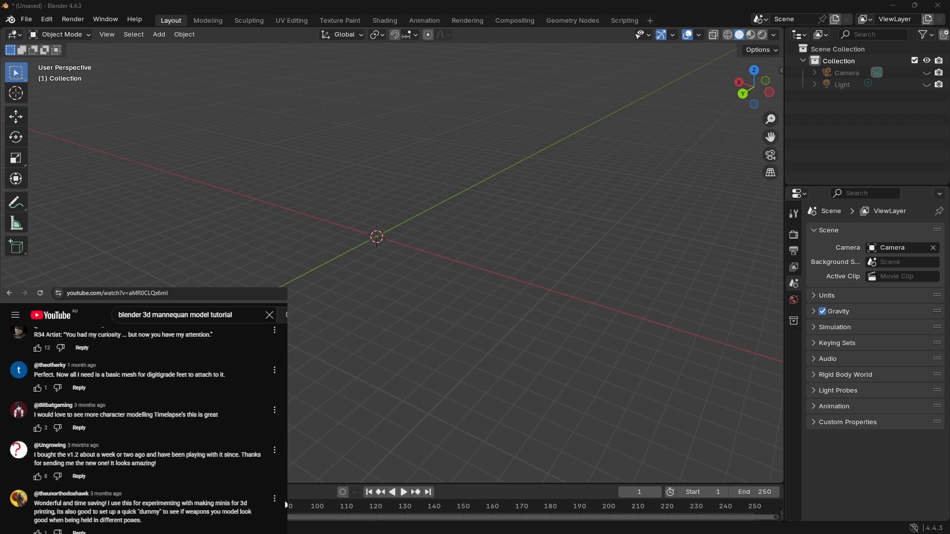
{"action": "scroll", "coordinate": [286, 499], "scroll_direction": "down", "scroll_amount": 4}
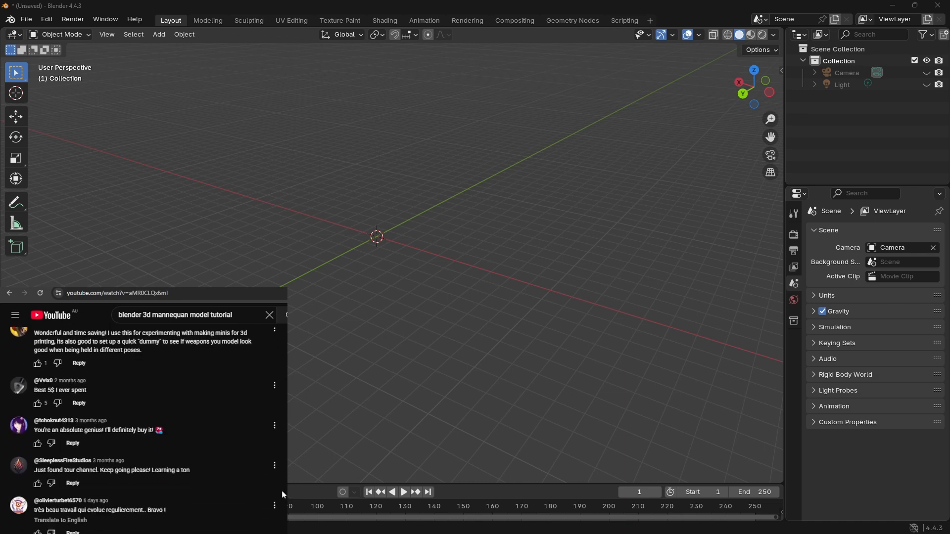
{"action": "scroll", "coordinate": [283, 496], "scroll_direction": "down", "scroll_amount": 1}
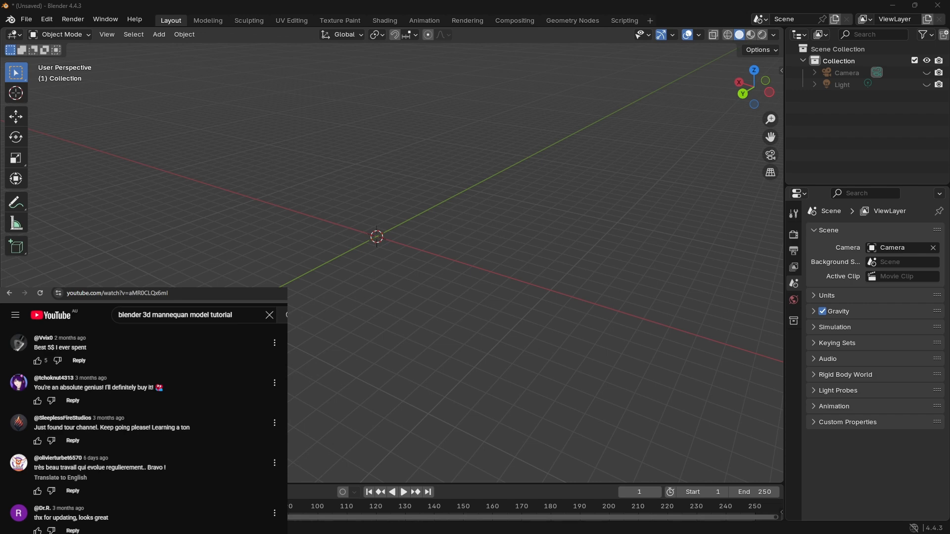
{"action": "scroll", "coordinate": [267, 424], "scroll_direction": "down", "scroll_amount": 5}
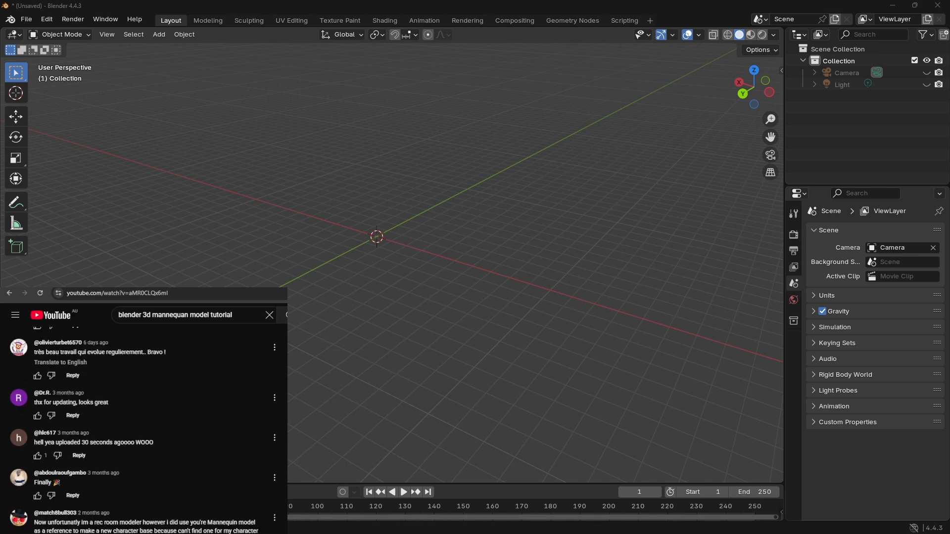
{"action": "scroll", "coordinate": [266, 423], "scroll_direction": "up", "scroll_amount": 10}
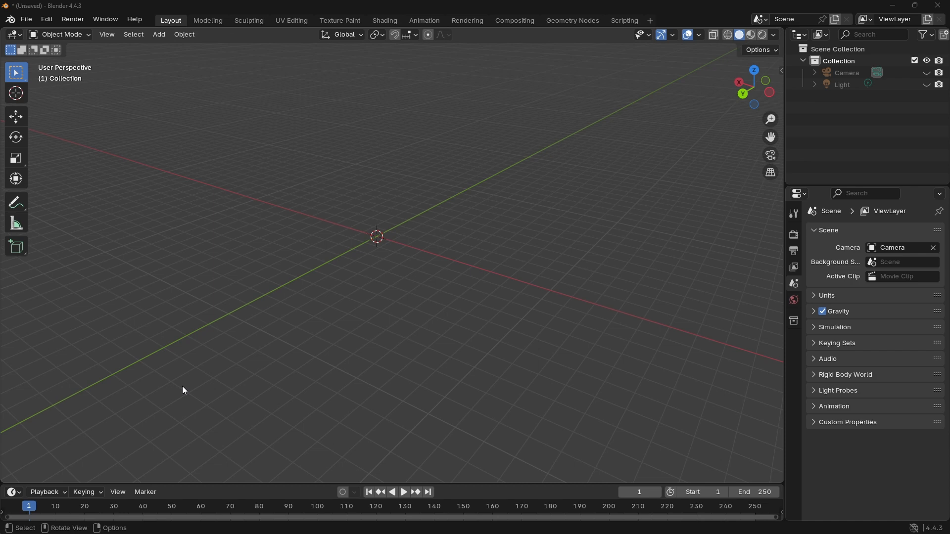
Step: Switch to Notepad and replace the entire note in New Text Document.txt with "nope"
{"action": "key", "text": "alt+Tab"}
{"action": "key", "text": "ctrl+a"}
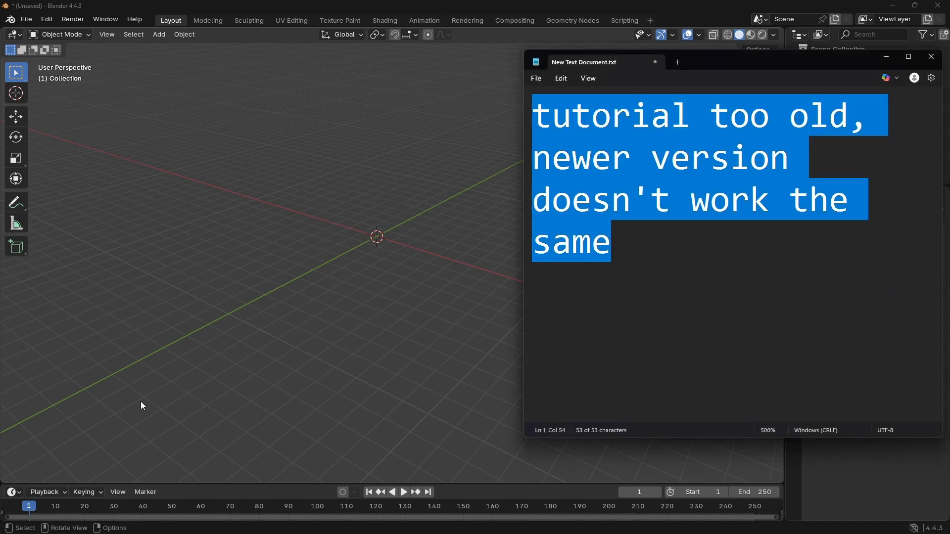
{"action": "type", "text": "nipe"}
{"action": "key", "text": "BackSpace"}
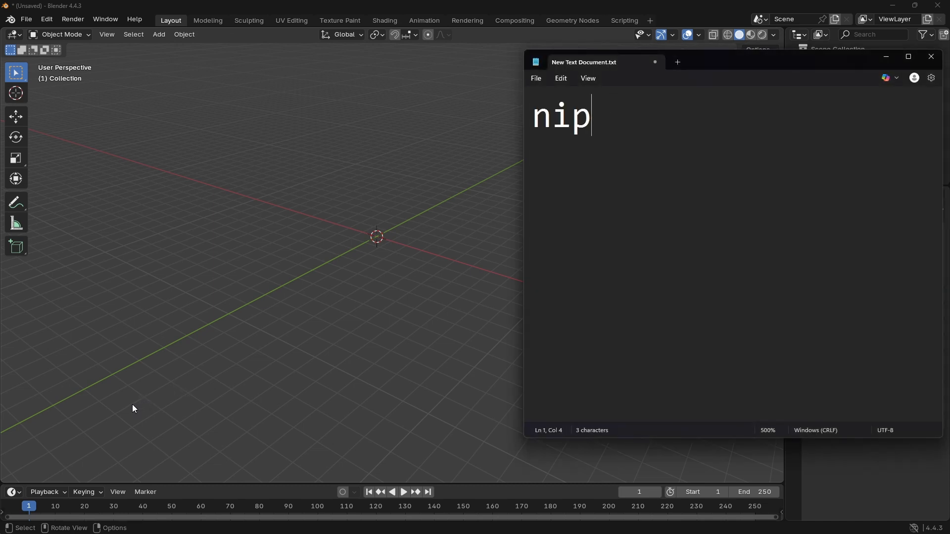
{"action": "key", "text": "BackSpace"}
{"action": "key", "text": "BackSpace"}
{"action": "type", "text": "ope"}
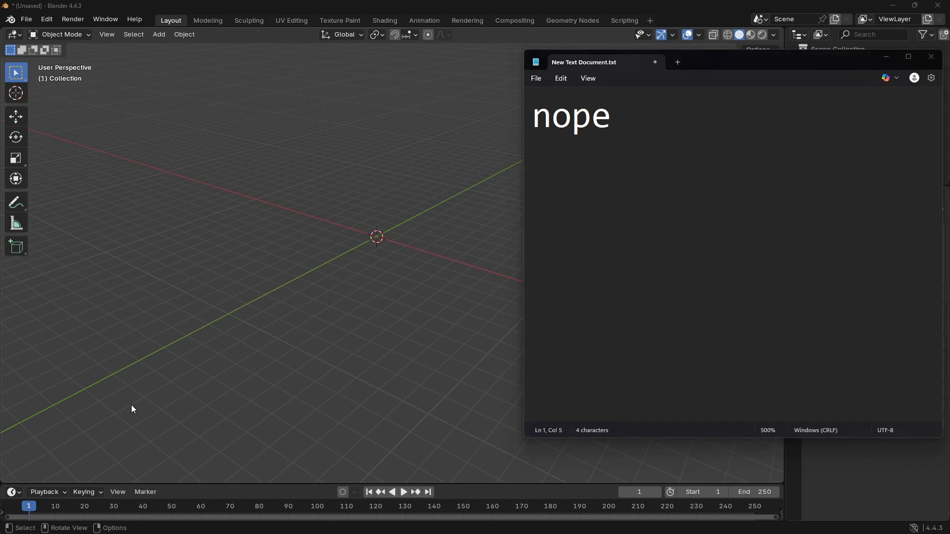
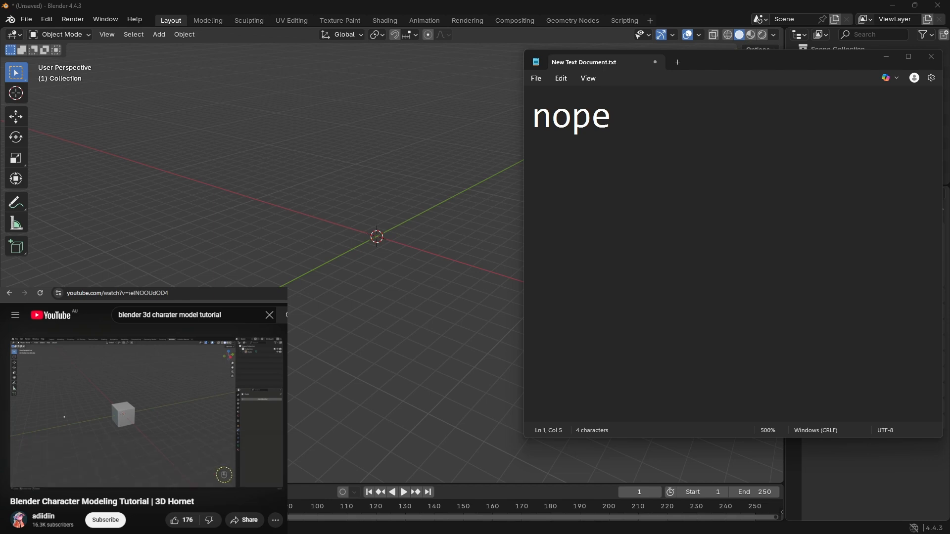
Step: Set the viewport to the back view and replay the part of the 3D Hornet tutorial that brings in the reference drawing
{"action": "left_click", "coordinate": [495, 172]}
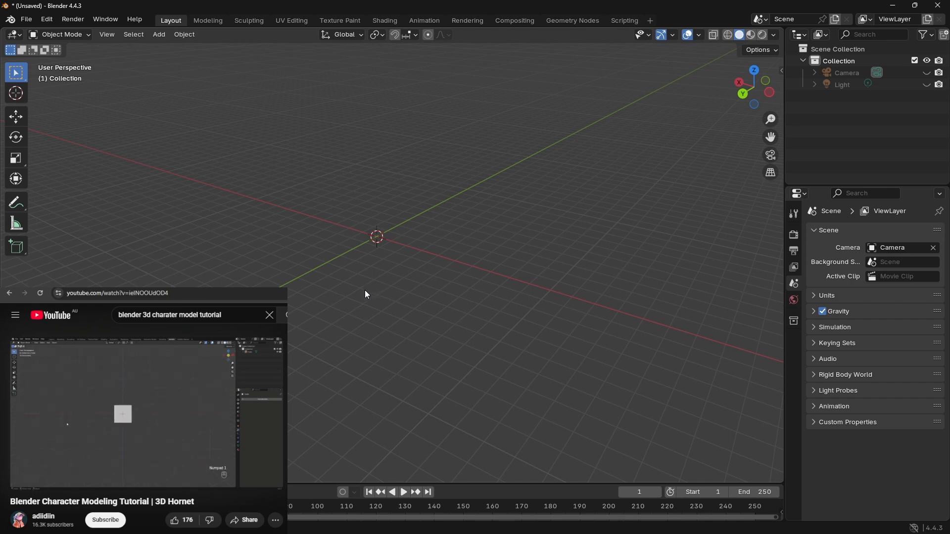
{"action": "left_click", "coordinate": [743, 94]}
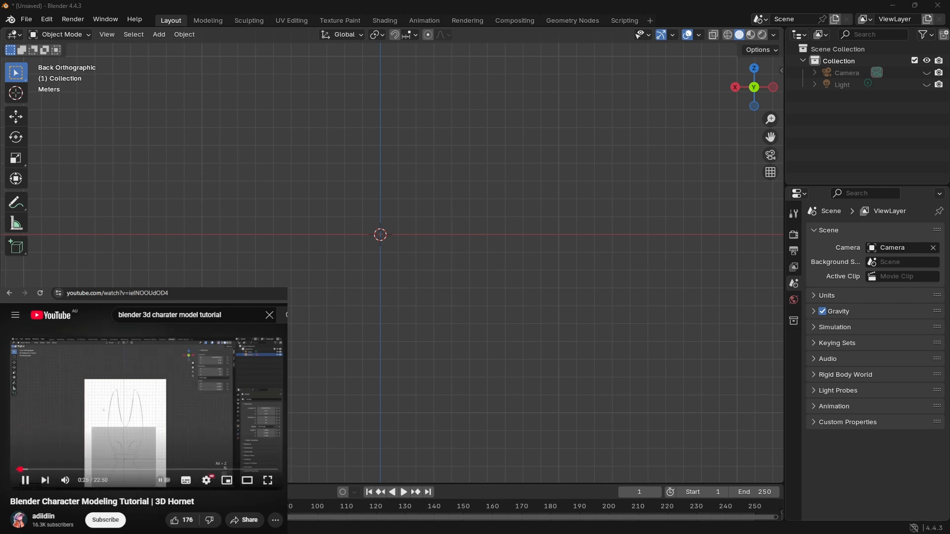
{"action": "left_click", "coordinate": [210, 397]}
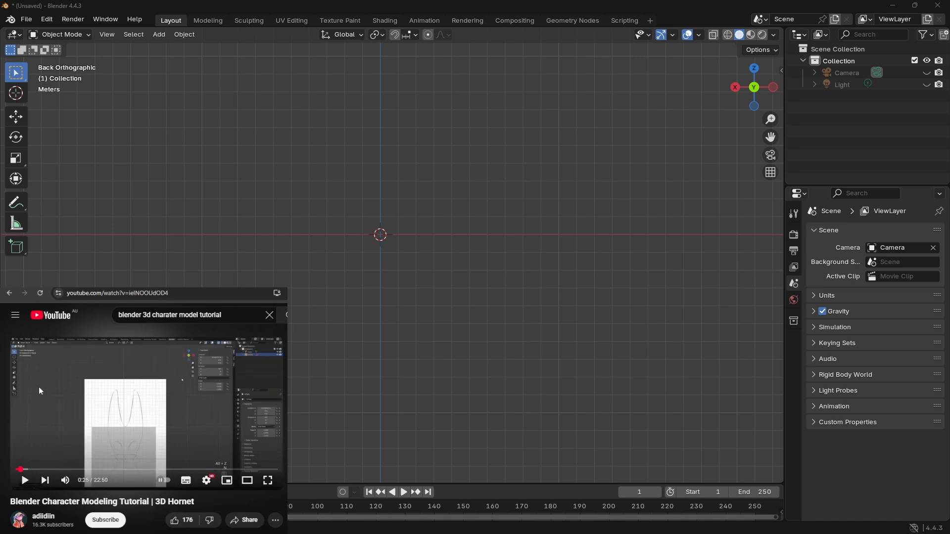
{"action": "key", "text": "Left"}
{"action": "key", "text": "Left"}
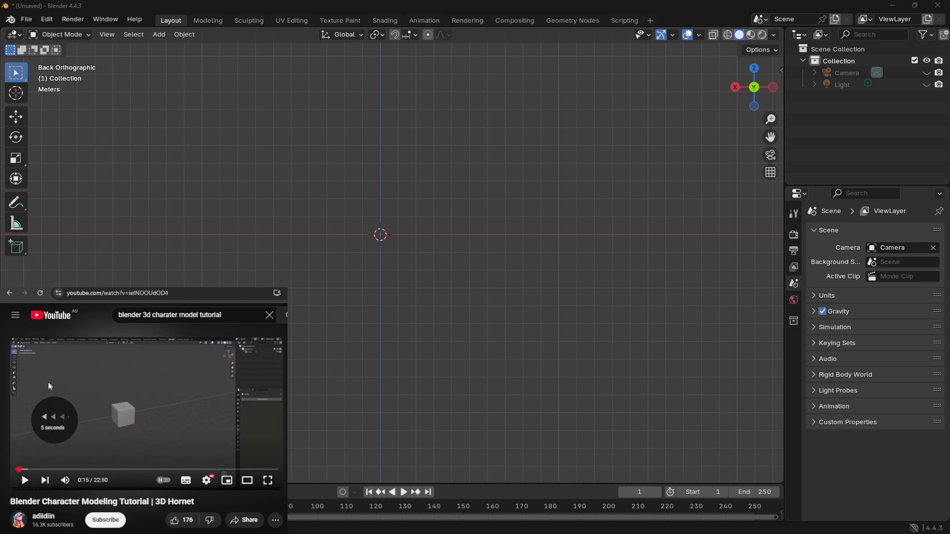
{"action": "key", "text": "space"}
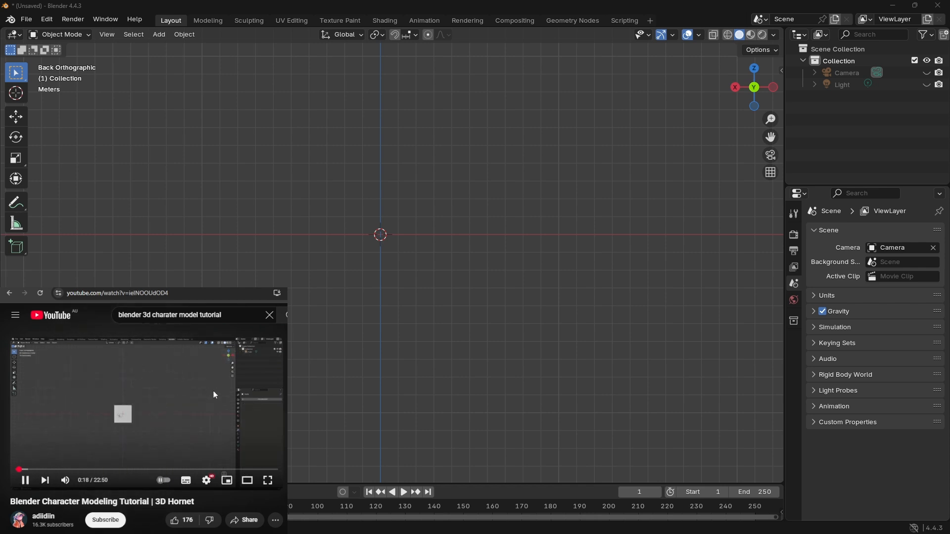
{"action": "key", "text": "space"}
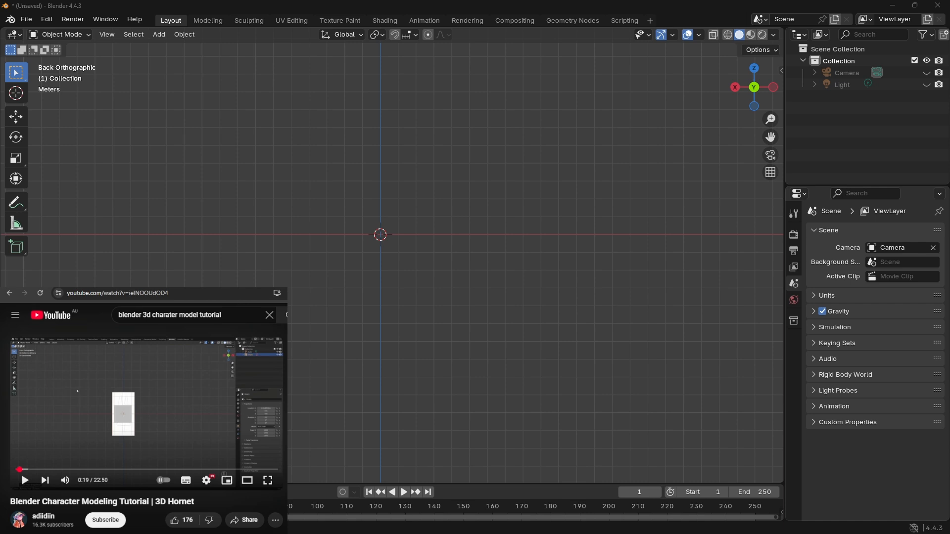
Step: Add the wooden mannequin picture to the scene as a reference image in the back view
{"action": "left_click_drag", "start_coordinate": [363, 251], "coordinate": [376, 250]}
{"action": "scroll", "coordinate": [394, 265], "scroll_direction": "up", "scroll_amount": 4}
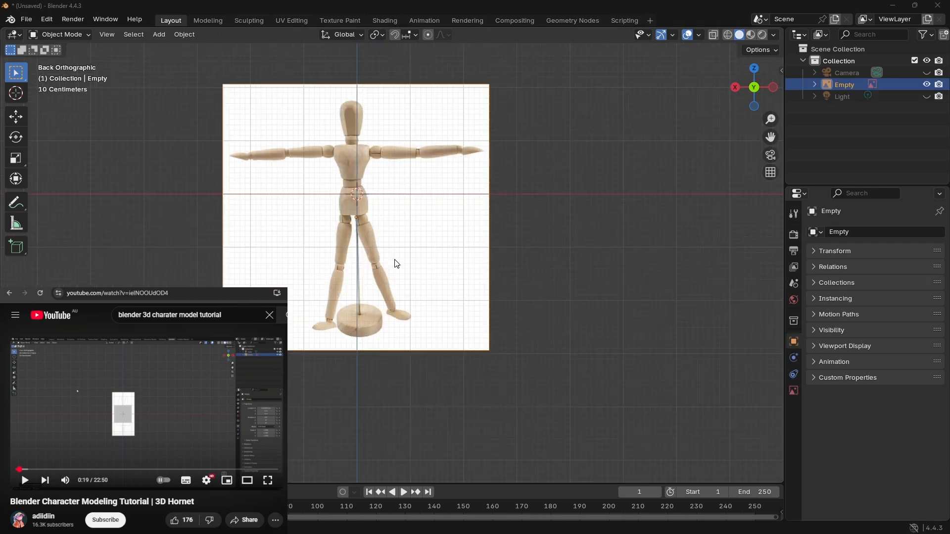
{"action": "middle_click_drag", "start_coordinate": [381, 229], "coordinate": [385, 229]}
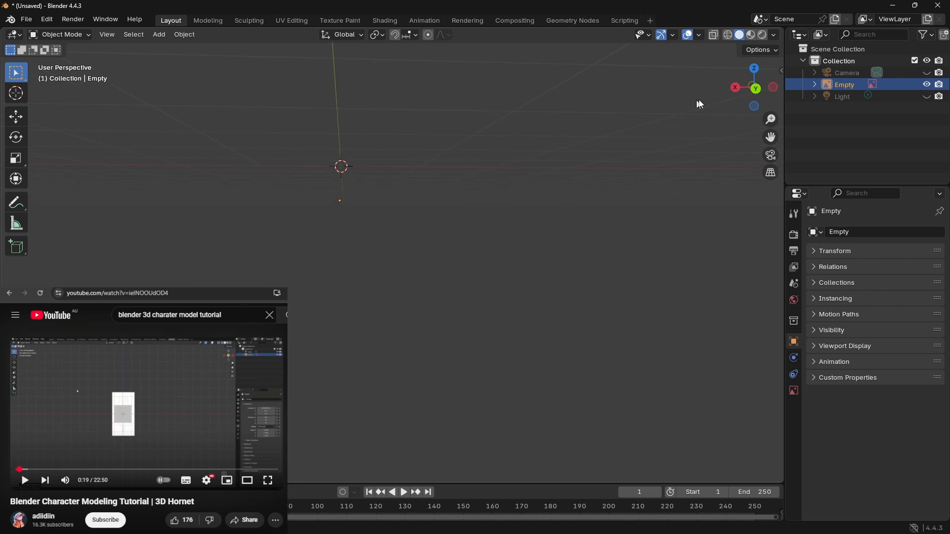
{"action": "left_click", "coordinate": [757, 92]}
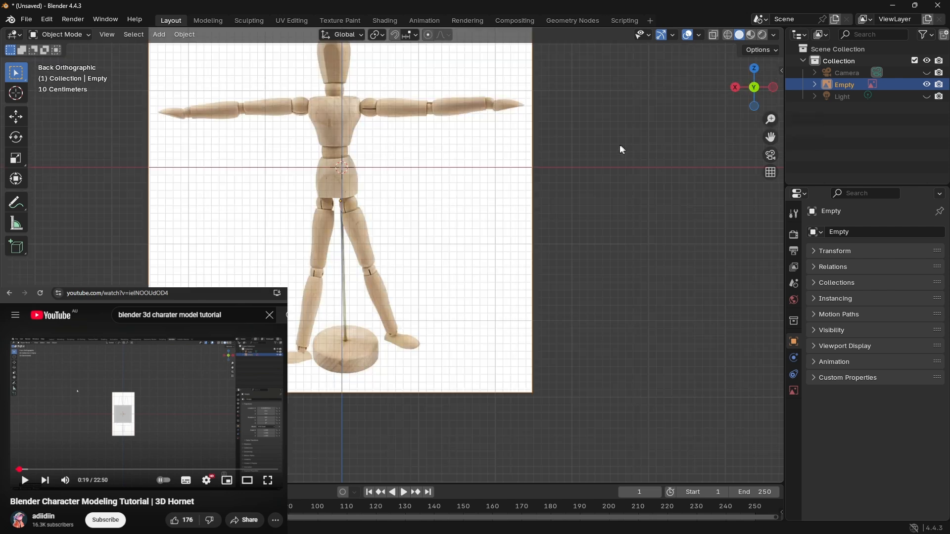
{"action": "middle_click_drag", "start_coordinate": [604, 113], "coordinate": [699, 189], "text": "shift"}
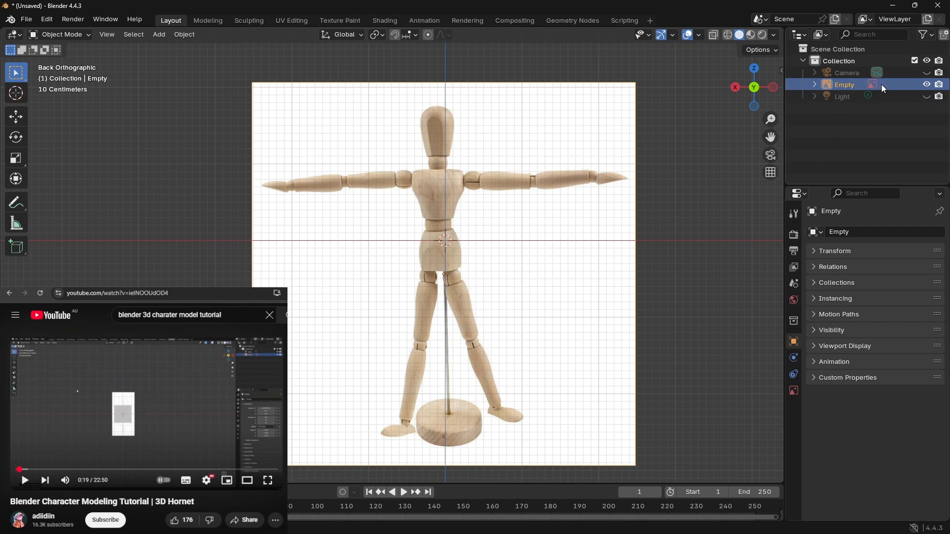
Step: Enable opacity for the mannequin reference image and lower it to 0.079
{"action": "left_click", "coordinate": [793, 392]}
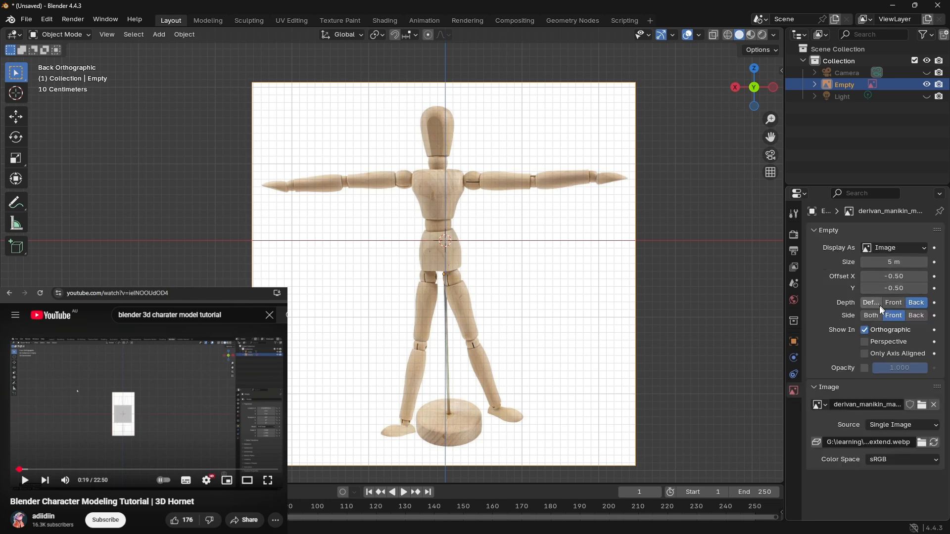
{"action": "left_click", "coordinate": [865, 368]}
{"action": "left_click_drag", "start_coordinate": [909, 368], "coordinate": [857, 363]}
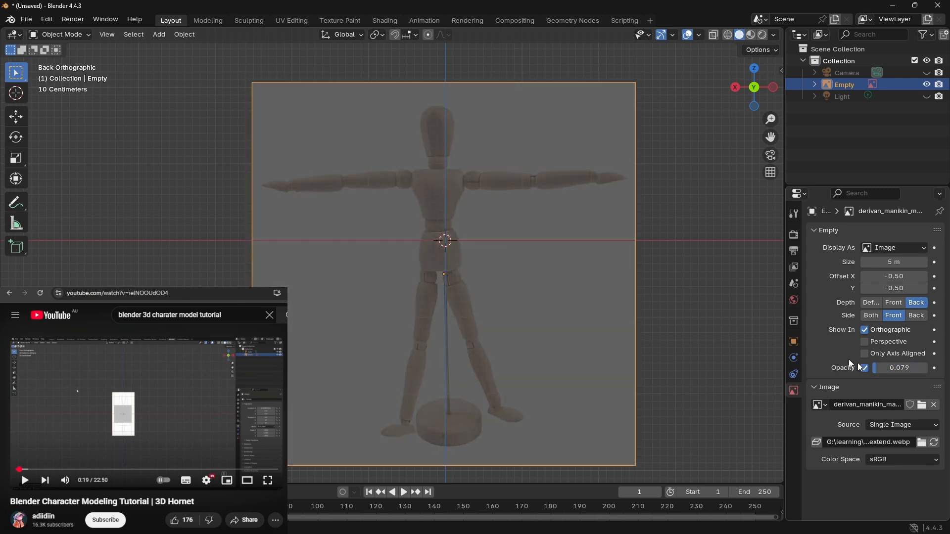
{"action": "middle_click_drag", "start_coordinate": [767, 274], "coordinate": [751, 269], "text": "shift"}
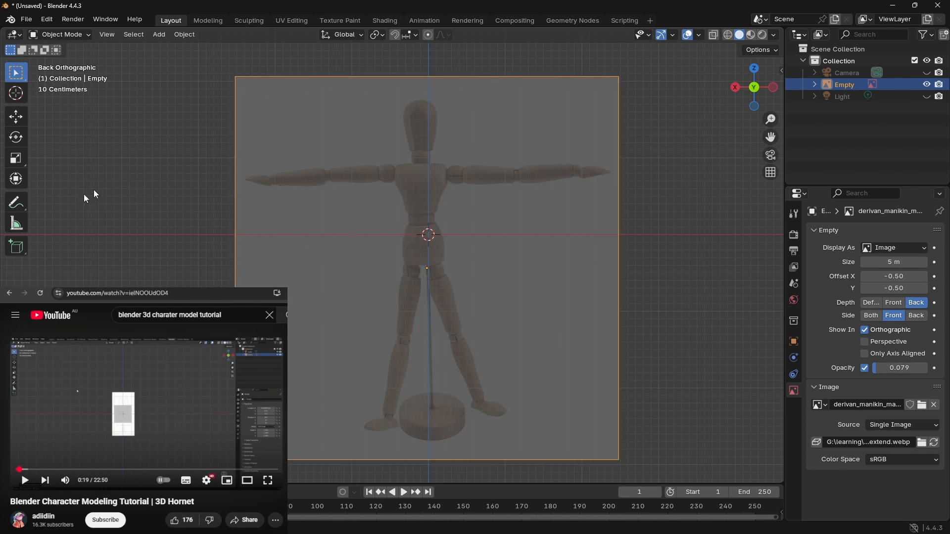
Step: Turn on X-ray display and move the reference image up about 2.5 m along Z, bringing the mannequin's feet to the ground line
{"action": "left_click", "coordinate": [195, 407]}
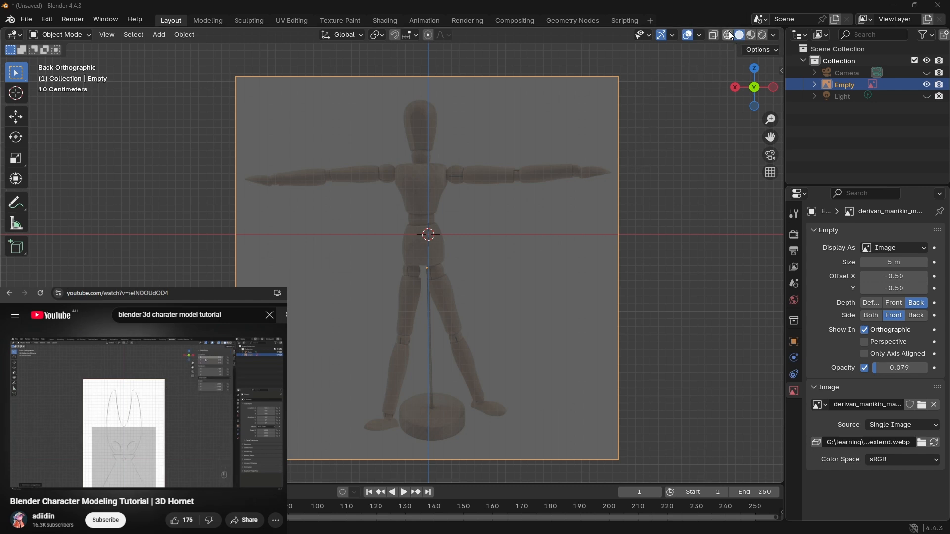
{"action": "left_click", "coordinate": [714, 36]}
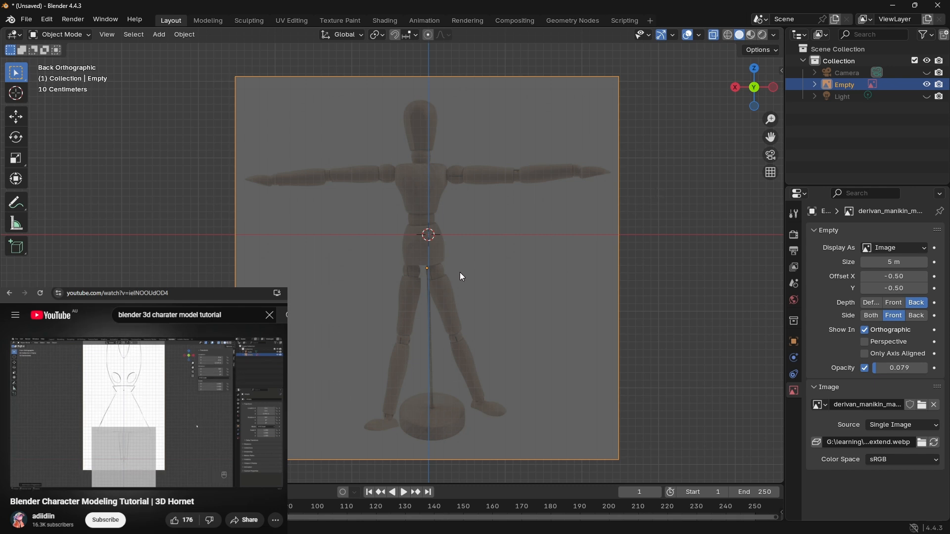
{"action": "key", "text": "g"}
{"action": "key", "text": "z"}
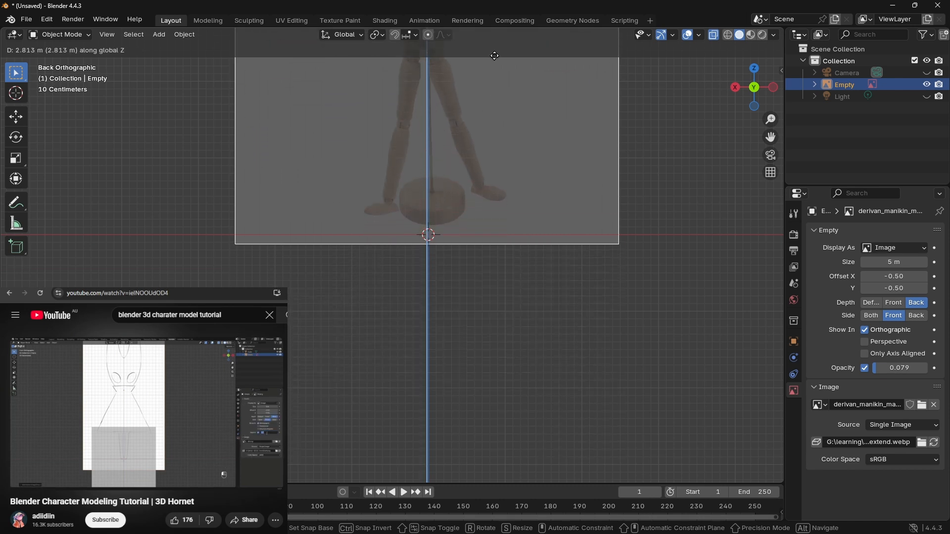
{"action": "left_click", "coordinate": [491, 82]}
Step: Set the reference image's opacity to 0.5
{"action": "left_click", "coordinate": [919, 366]}
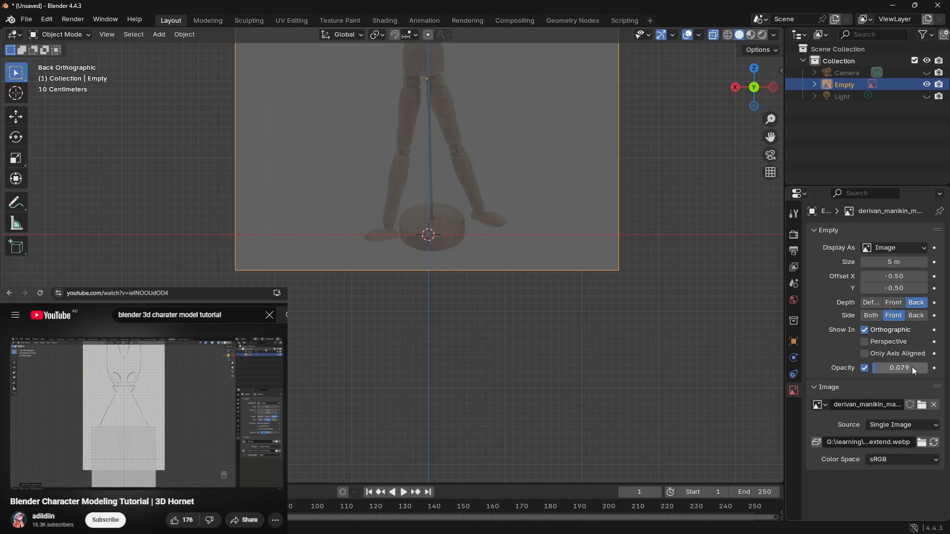
{"action": "type", "text": "0.5"}
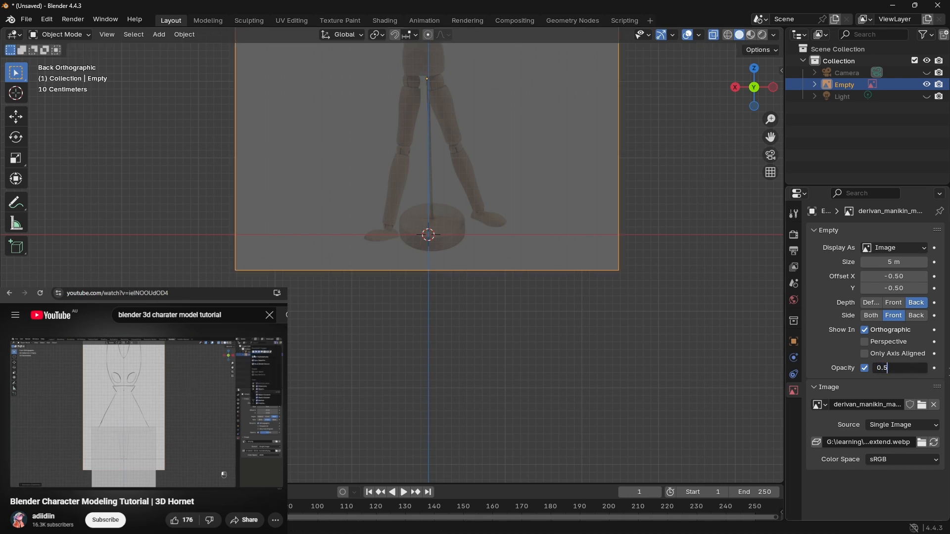
{"action": "key", "text": "Return"}
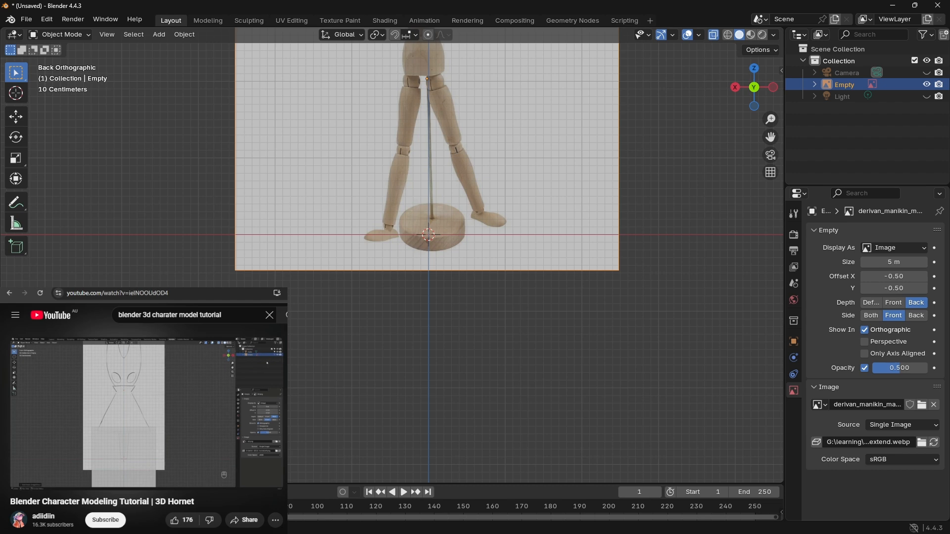
Step: Replay the tutorial's last few seconds, then show the selectable toggles in the Outliner and make the reference image unselectable
{"action": "left_click", "coordinate": [257, 432]}
{"action": "key", "text": "Left"}
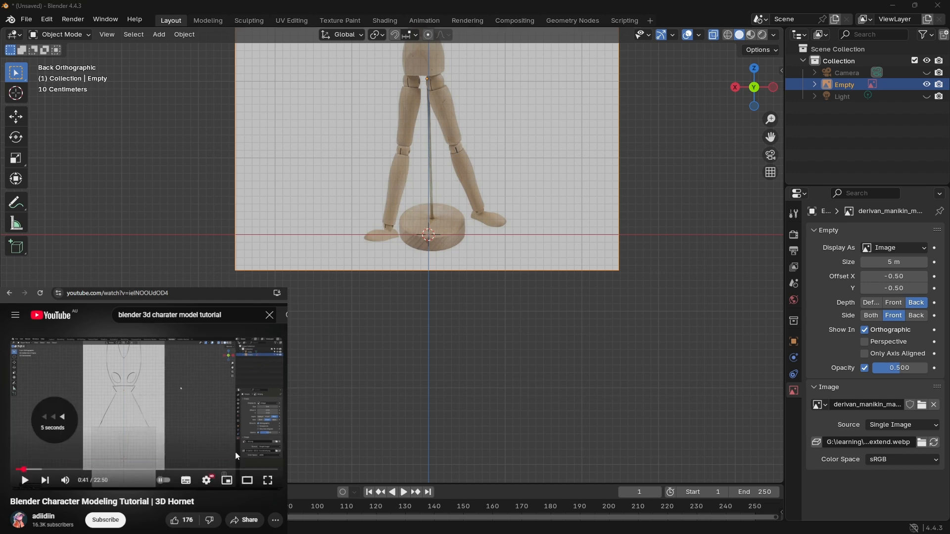
{"action": "left_click", "coordinate": [232, 390]}
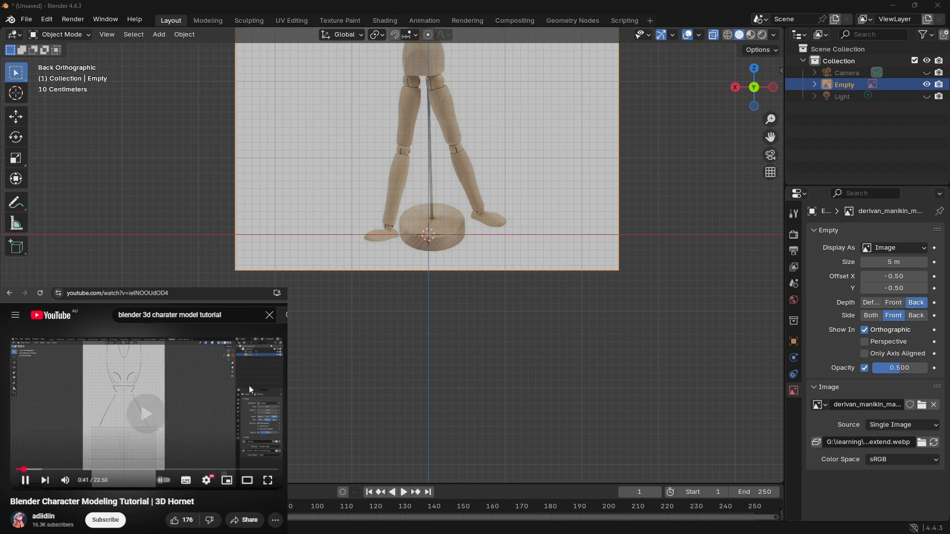
{"action": "left_click", "coordinate": [224, 388]}
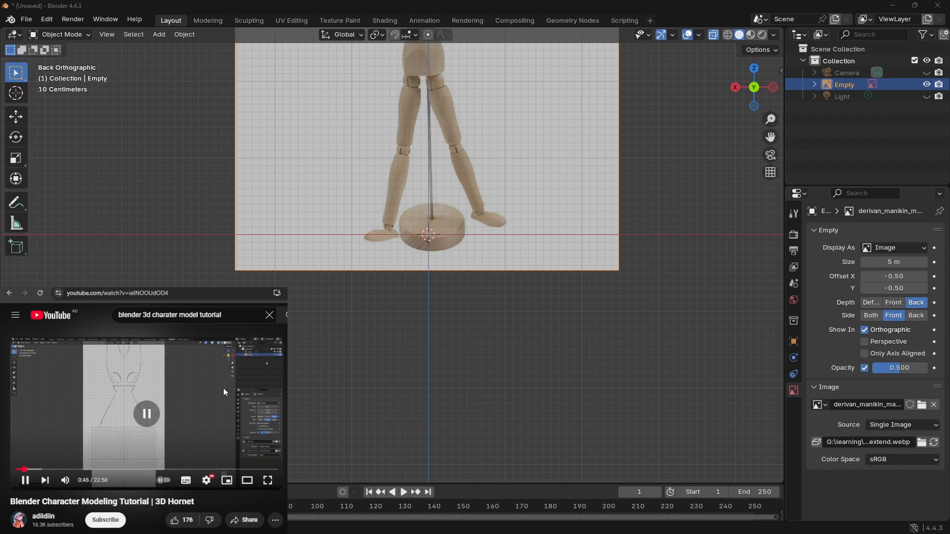
{"action": "left_click", "coordinate": [927, 35]}
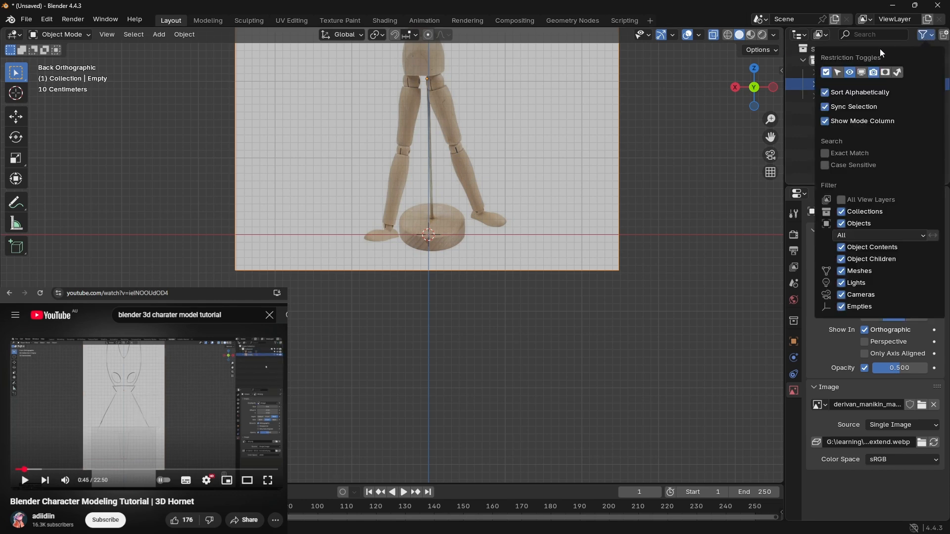
{"action": "left_click", "coordinate": [837, 76]}
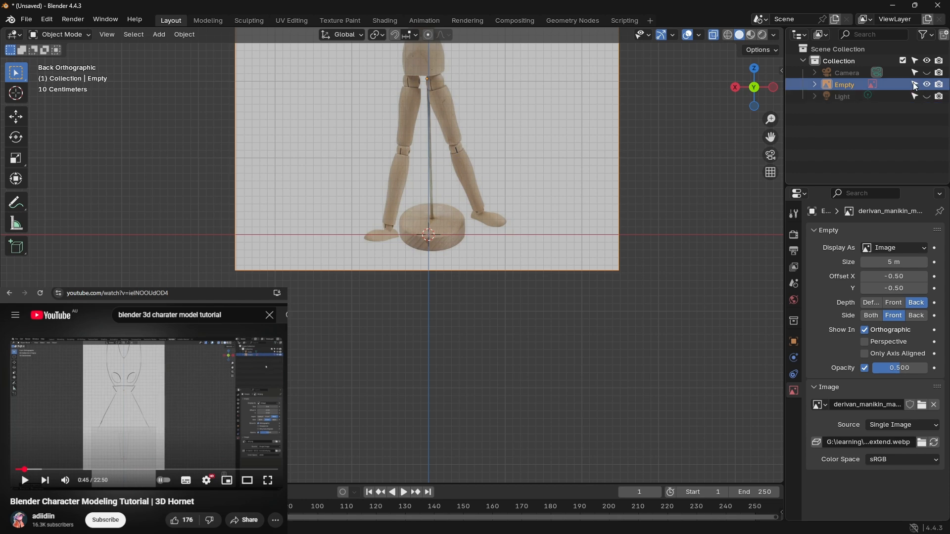
{"action": "left_click", "coordinate": [915, 84]}
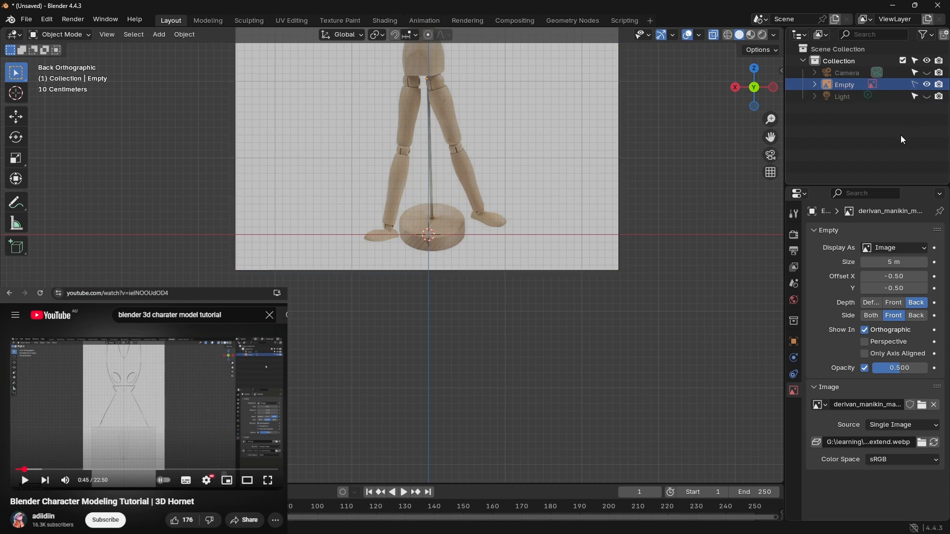
Step: Add a cube mesh and move it up about 2.7 m along Z over the mannequin's torso
{"action": "left_click_drag", "start_coordinate": [621, 155], "coordinate": [685, 230]}
{"action": "middle_click_drag", "start_coordinate": [684, 127], "coordinate": [685, 295], "text": "shift"}
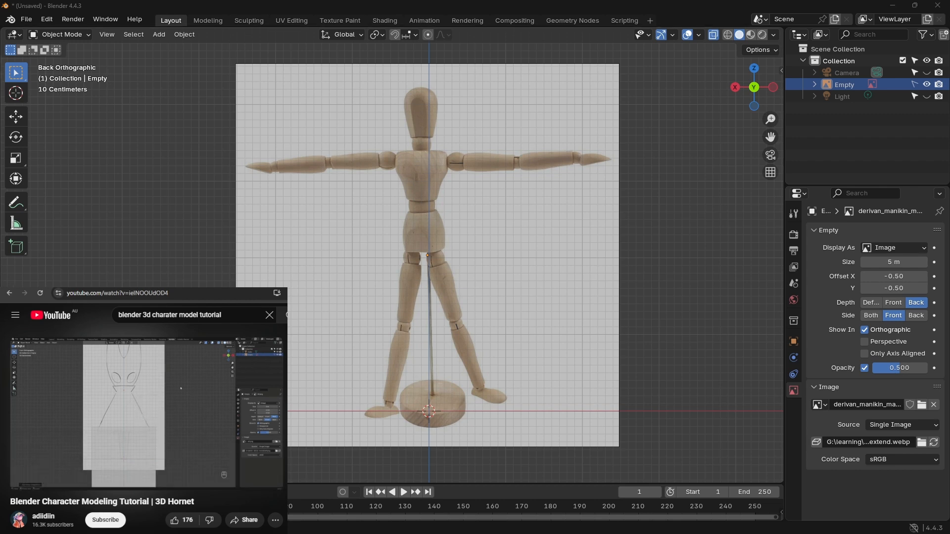
{"action": "left_click", "coordinate": [552, 229]}
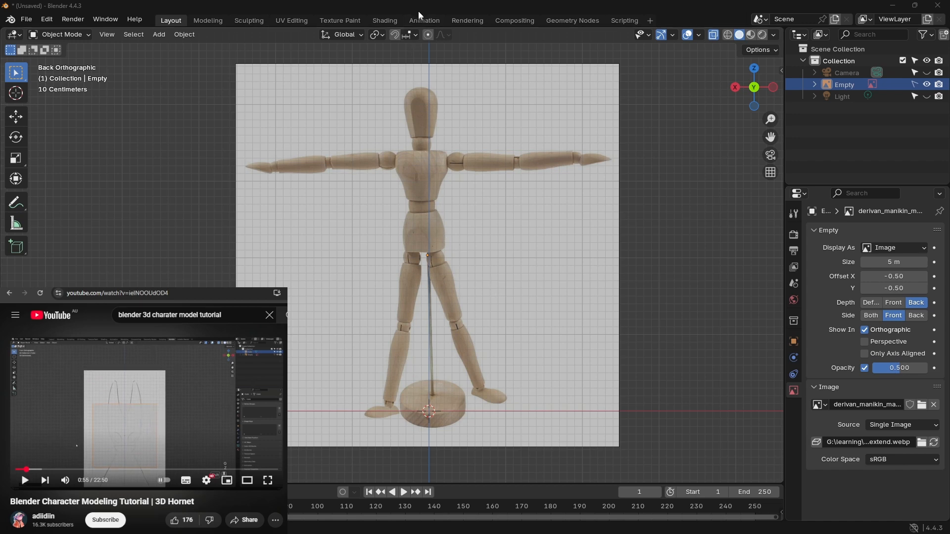
{"action": "key", "text": "shift+a"}
{"action": "mouse_move", "coordinate": [471, 233]}
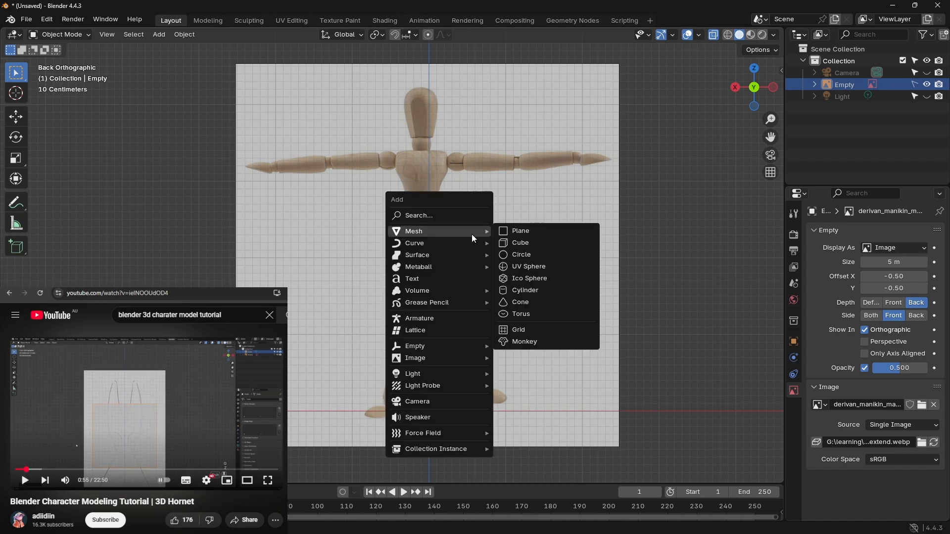
{"action": "left_click", "coordinate": [545, 243]}
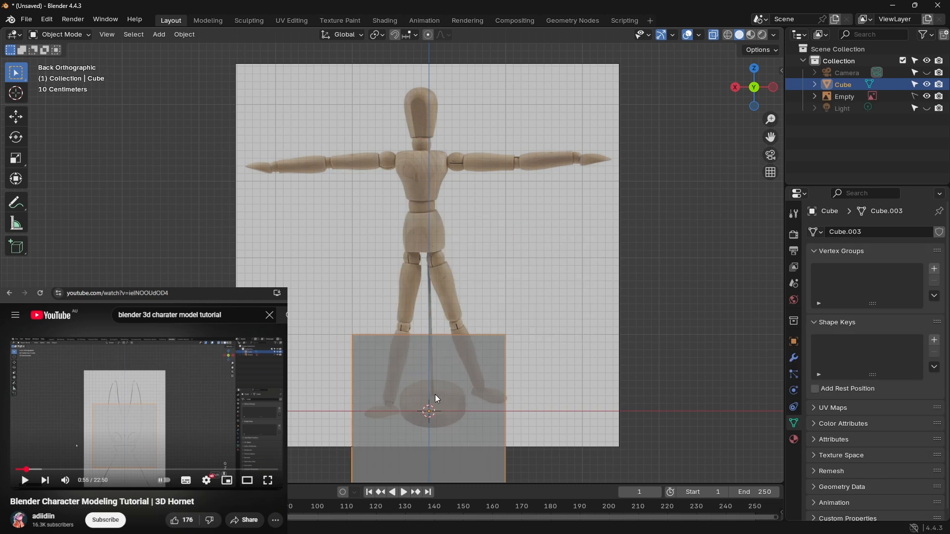
{"action": "key", "text": "g"}
{"action": "key", "text": "z"}
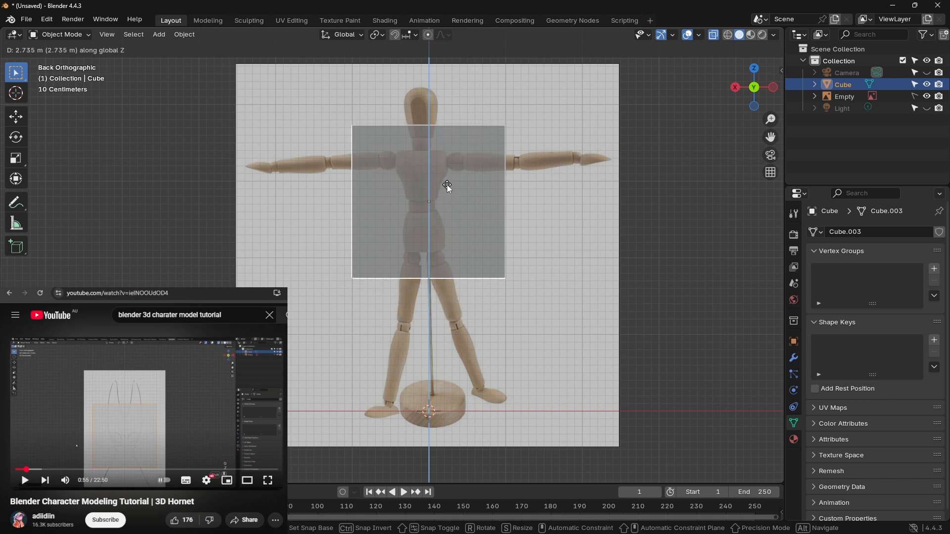
{"action": "left_click", "coordinate": [448, 187]}
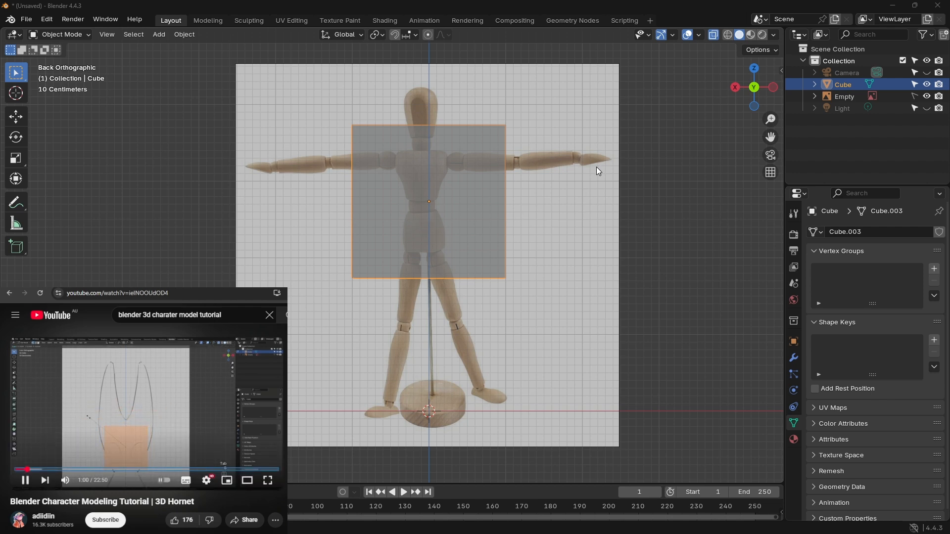
Step: Enter Edit Mode on the cube, pause the tutorial video and select all of the cube's geometry
{"action": "key", "text": "Tab"}
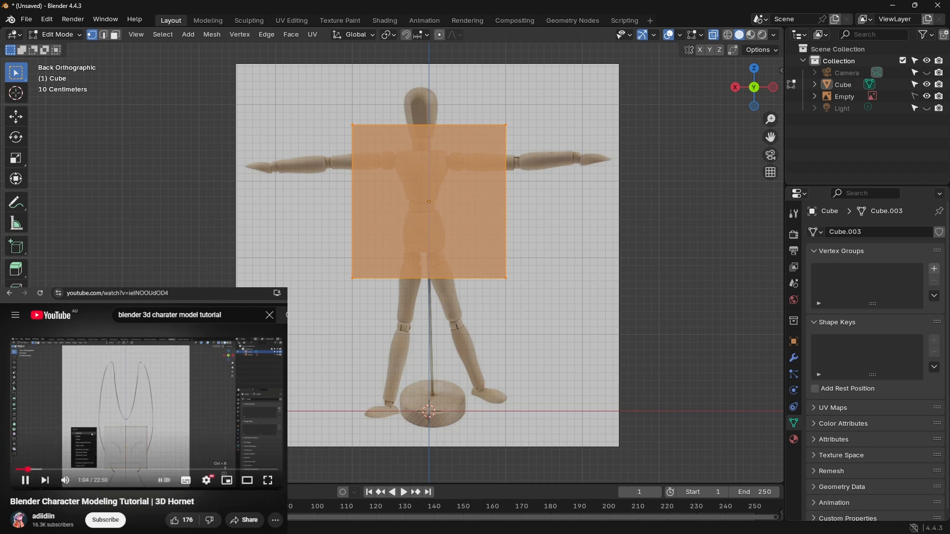
{"action": "left_click", "coordinate": [169, 408]}
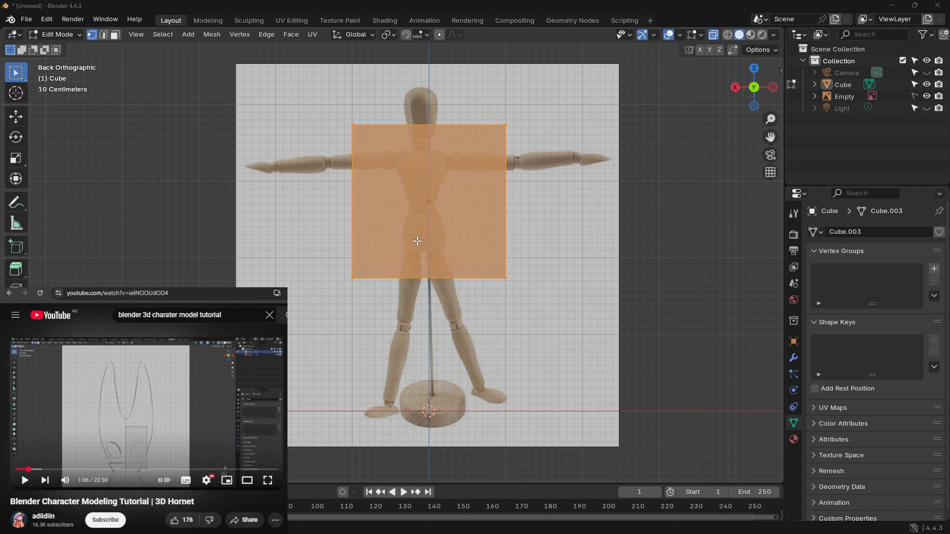
{"action": "left_click", "coordinate": [552, 114]}
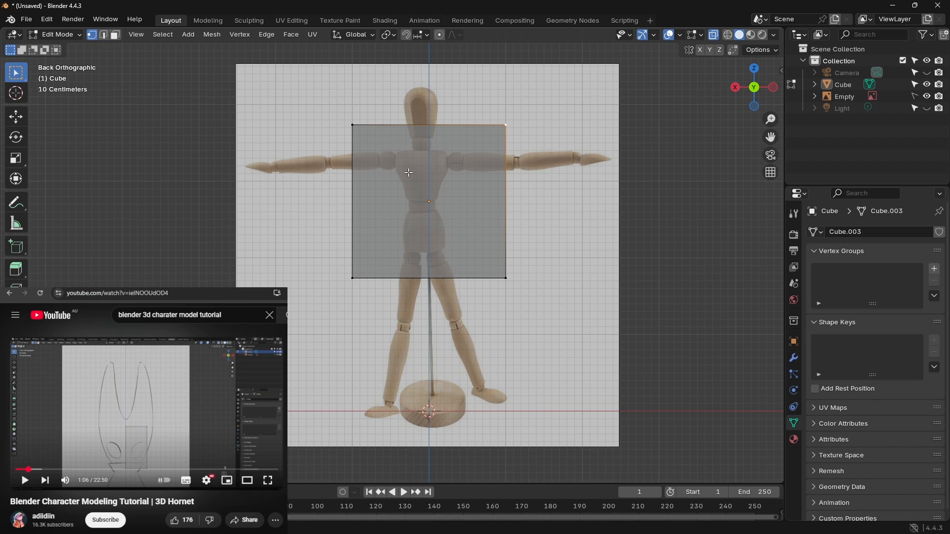
{"action": "key", "text": "a"}
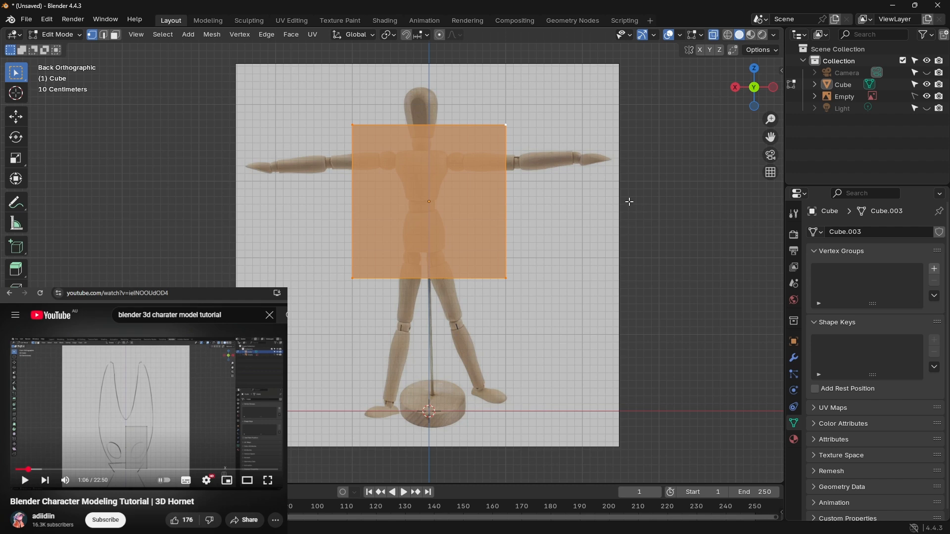
Step: Scale the cube's geometry down uniformly until it is about as wide as the mannequin's waist
{"action": "key", "text": "r"}
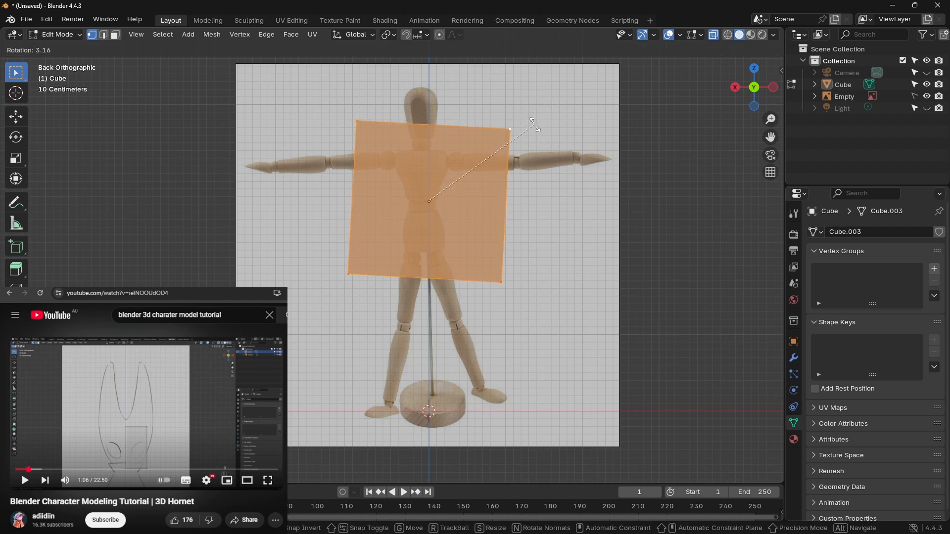
{"action": "key", "text": "s"}
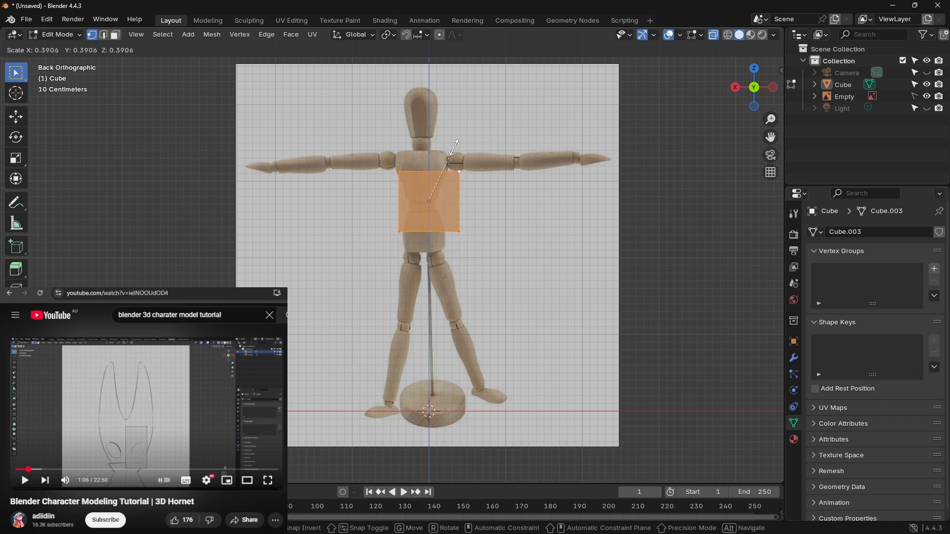
{"action": "left_click", "coordinate": [434, 170]}
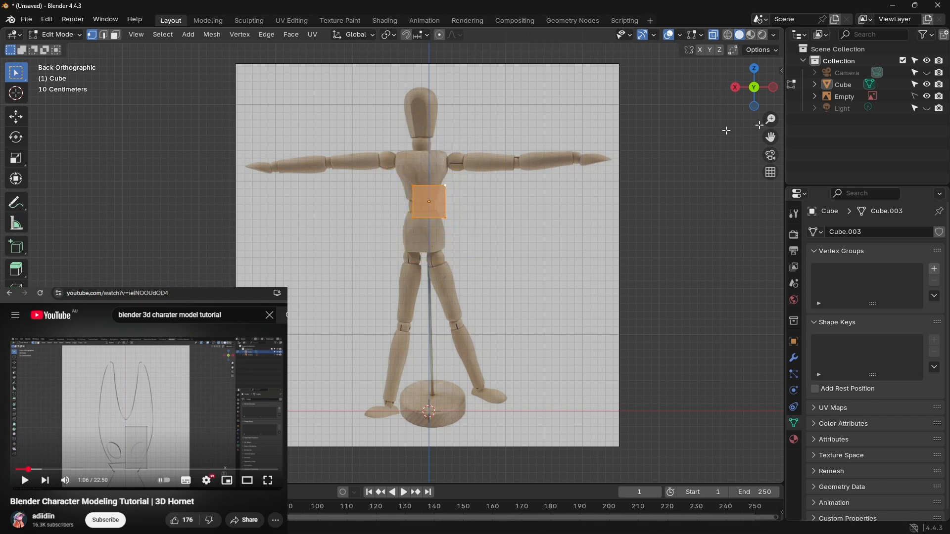
Step: Make the reference image selectable again and move it in Object Mode about -0.05 m along Y and -0.09 m along X
{"action": "left_click", "coordinate": [915, 96]}
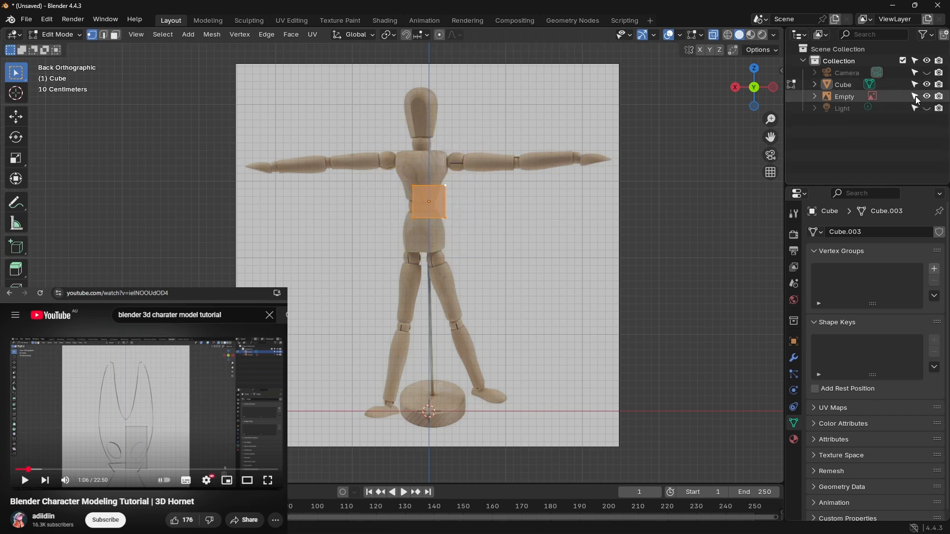
{"action": "key", "text": "Tab"}
{"action": "left_click", "coordinate": [565, 251]}
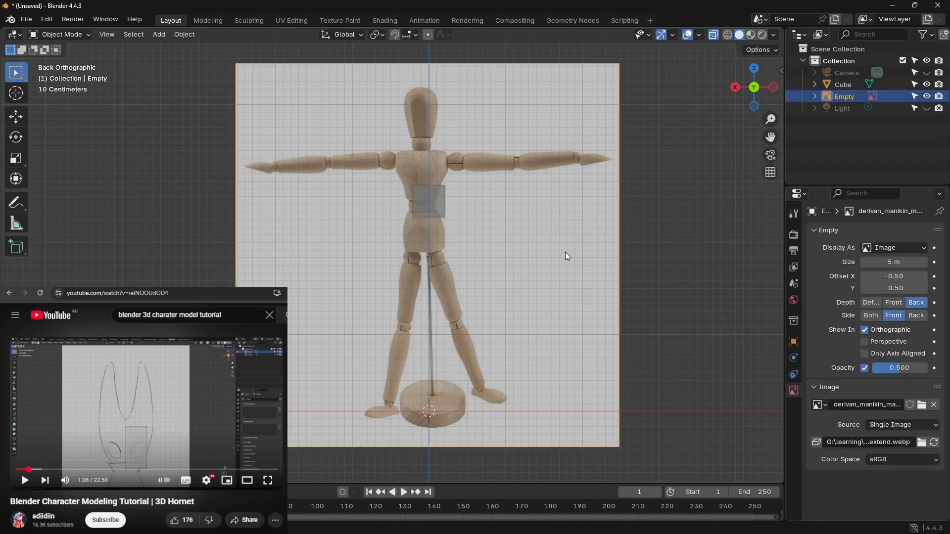
{"action": "key", "text": "g"}
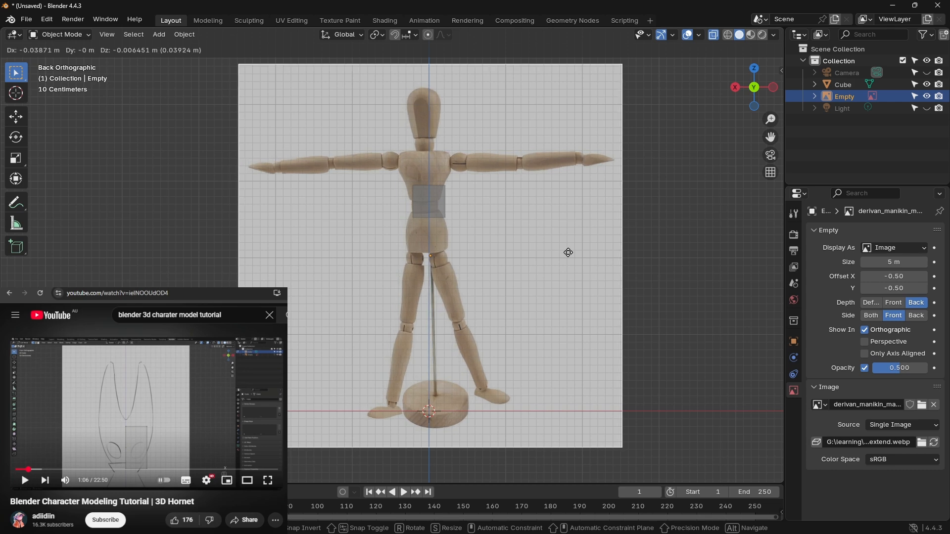
{"action": "key", "text": "y"}
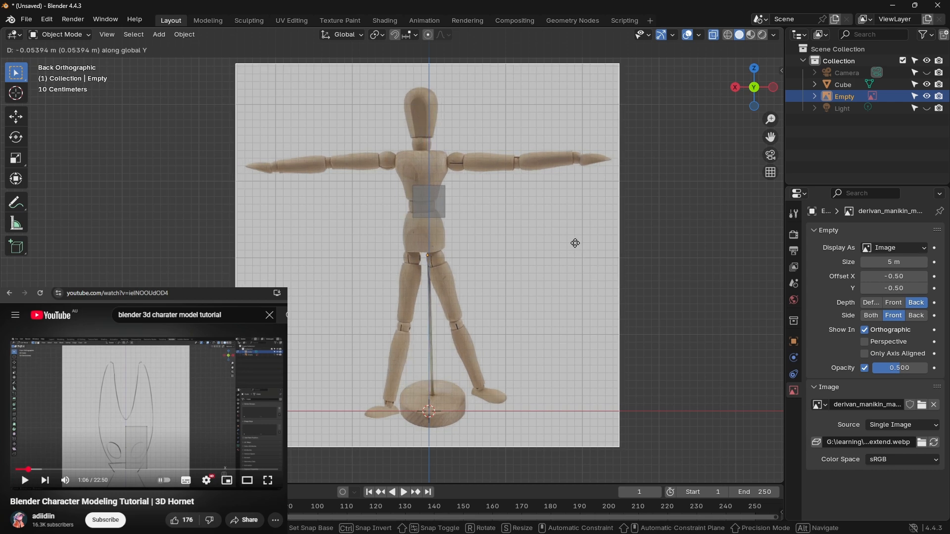
{"action": "left_click", "coordinate": [575, 243]}
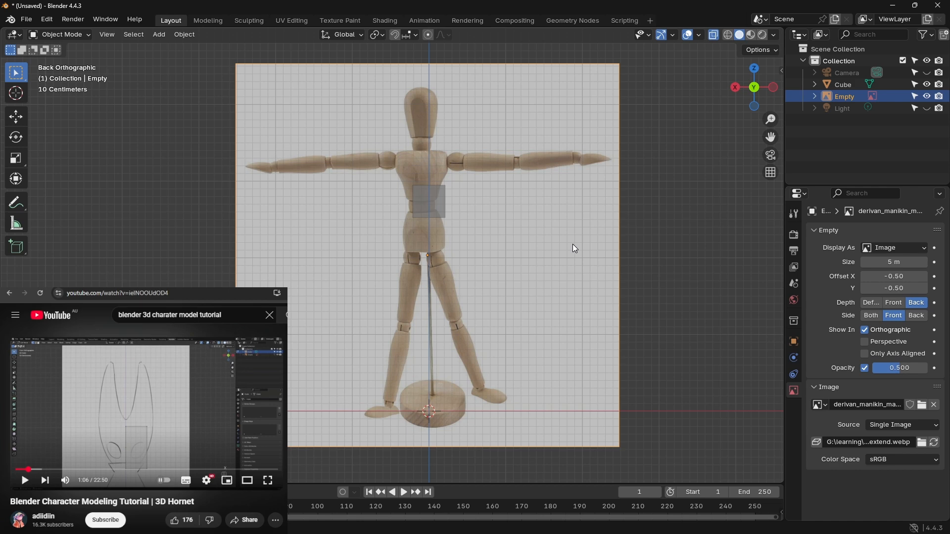
{"action": "key", "text": "g"}
{"action": "key", "text": "x"}
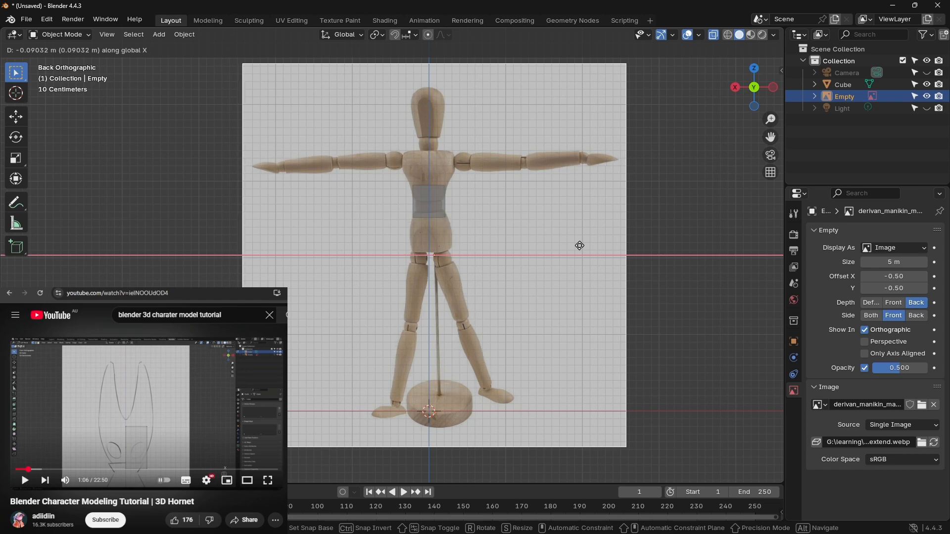
{"action": "left_click", "coordinate": [580, 246]}
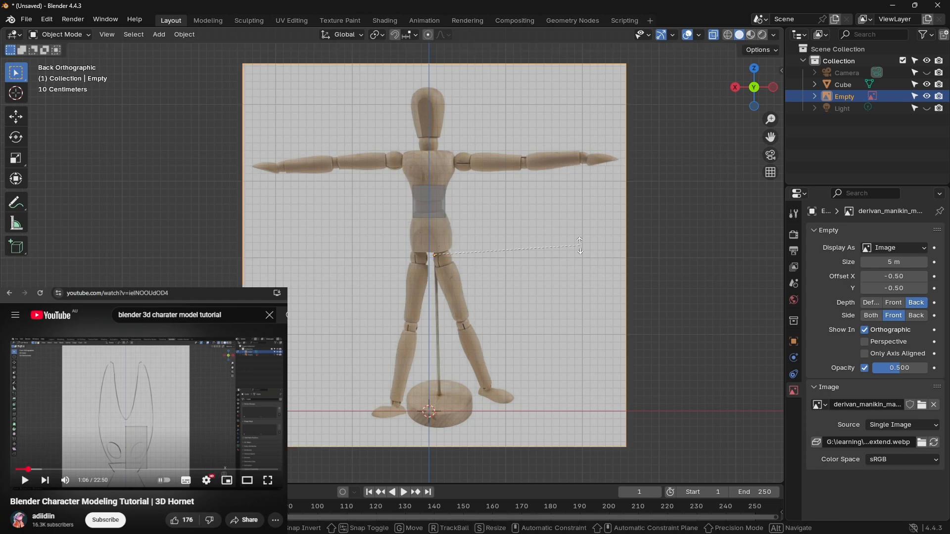
Step: Rotate the reference image about 0.62° and shift it about 0.02 m along X to centre the mannequin on the vertical axis
{"action": "key", "text": "r"}
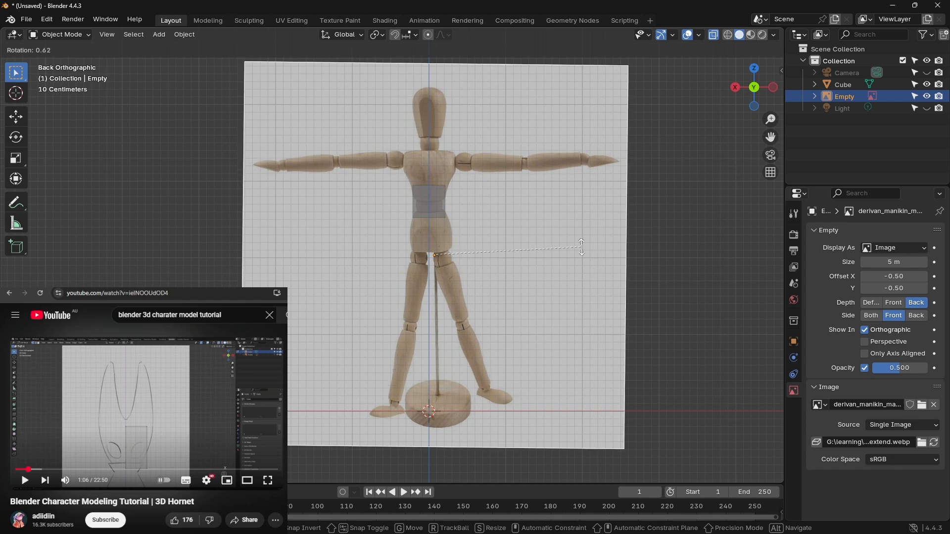
{"action": "key", "text": "Escape"}
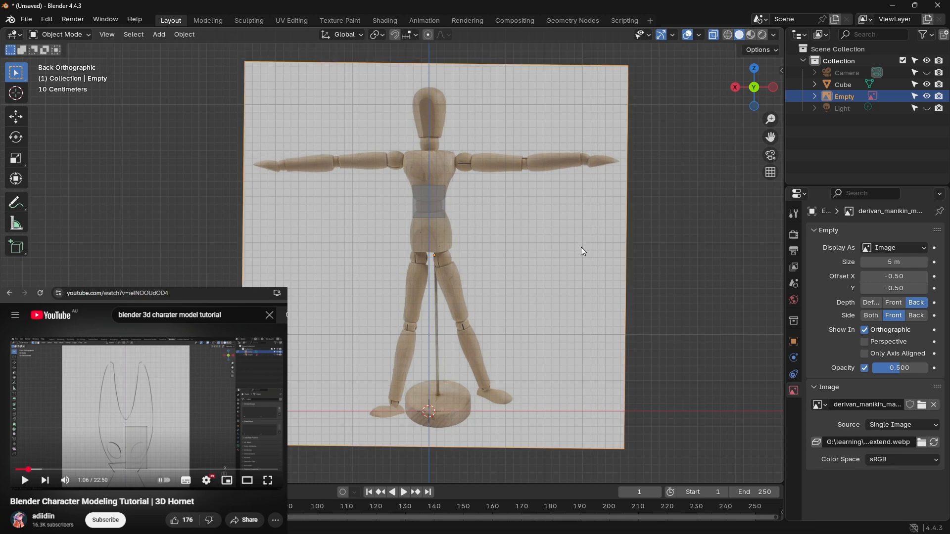
{"action": "key", "text": "g"}
{"action": "key", "text": "z"}
{"action": "key", "text": "x"}
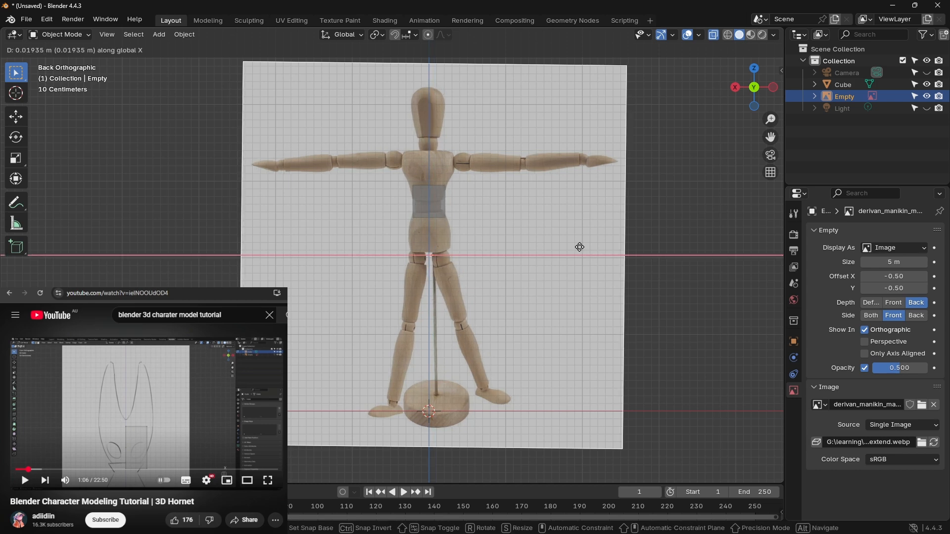
{"action": "left_click", "coordinate": [580, 247]}
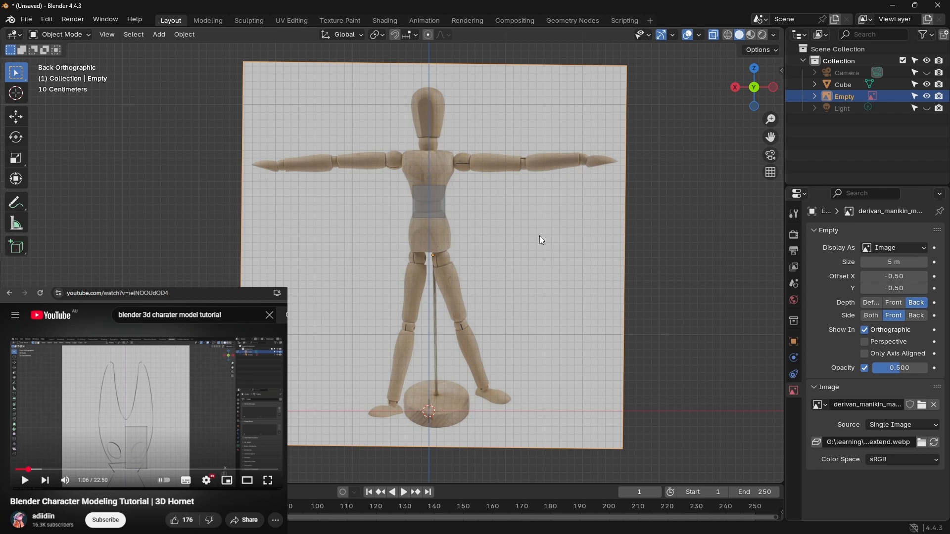
Step: Make the reference image unselectable and enter Edit Mode on the cube
{"action": "left_click", "coordinate": [915, 96]}
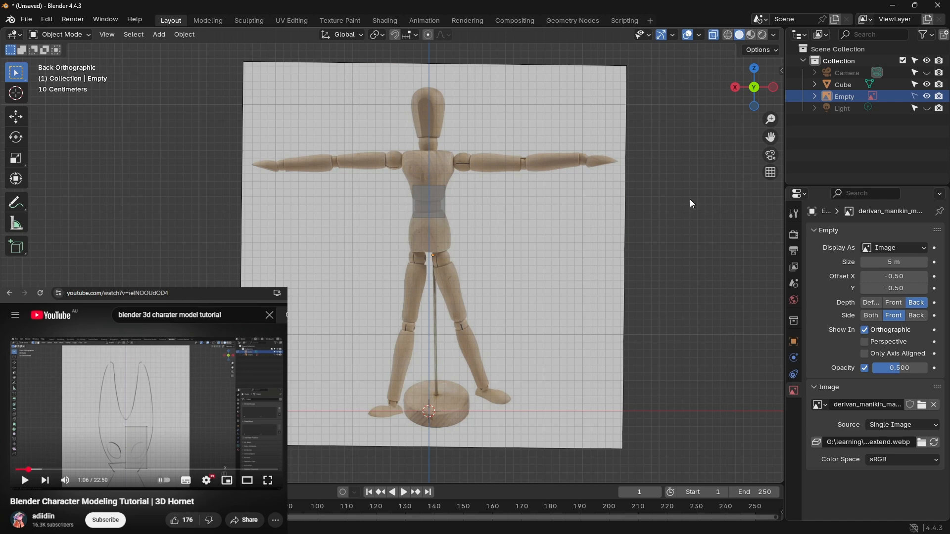
{"action": "left_click", "coordinate": [418, 212]}
{"action": "key", "text": "Tab"}
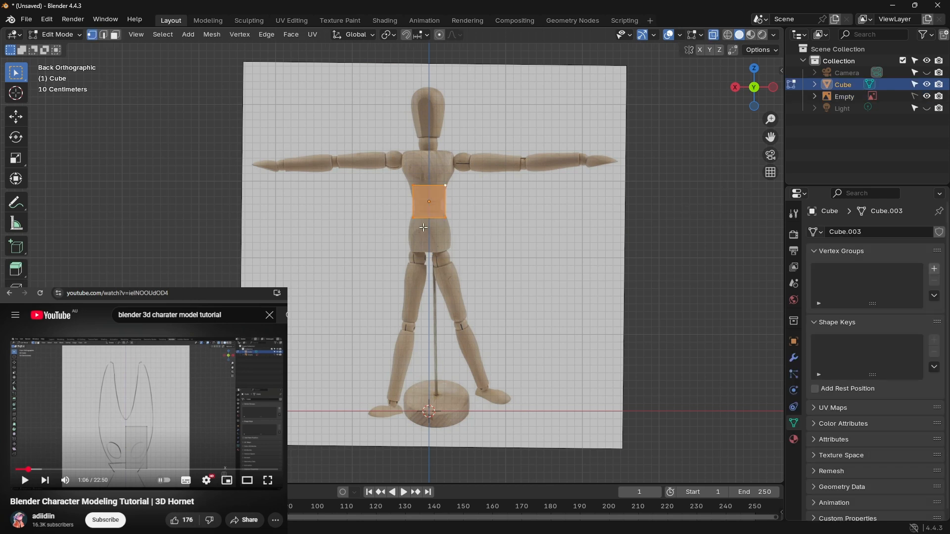
Step: In the back view, move the cube's geometry about -0.21 m in X and 0.46 m in Z over one half of the chest
{"action": "scroll", "coordinate": [453, 201], "scroll_direction": "up", "scroll_amount": 5}
{"action": "scroll", "coordinate": [454, 202], "scroll_direction": "up", "scroll_amount": 2}
{"action": "middle_click_drag", "start_coordinate": [453, 201], "coordinate": [656, 144]}
{"action": "left_click", "coordinate": [752, 89]}
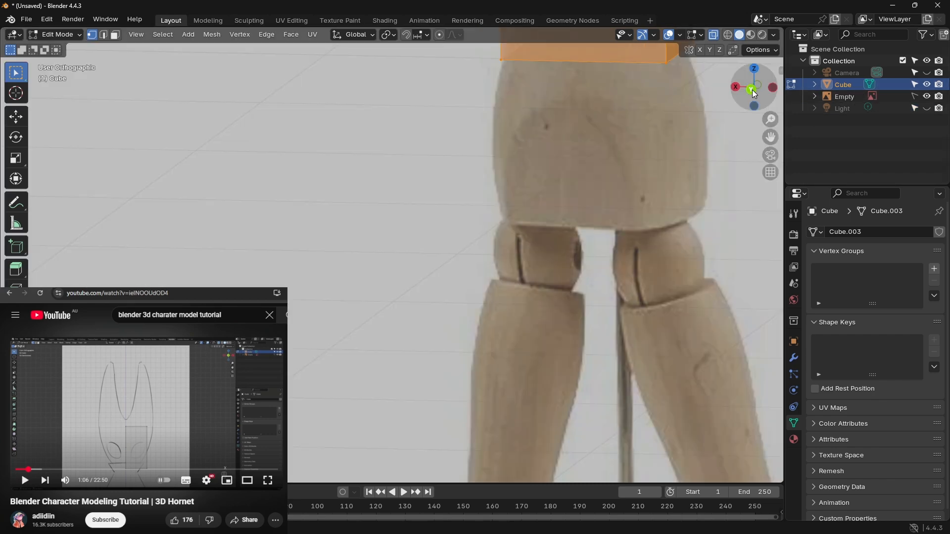
{"action": "key", "text": "KP_Decimal"}
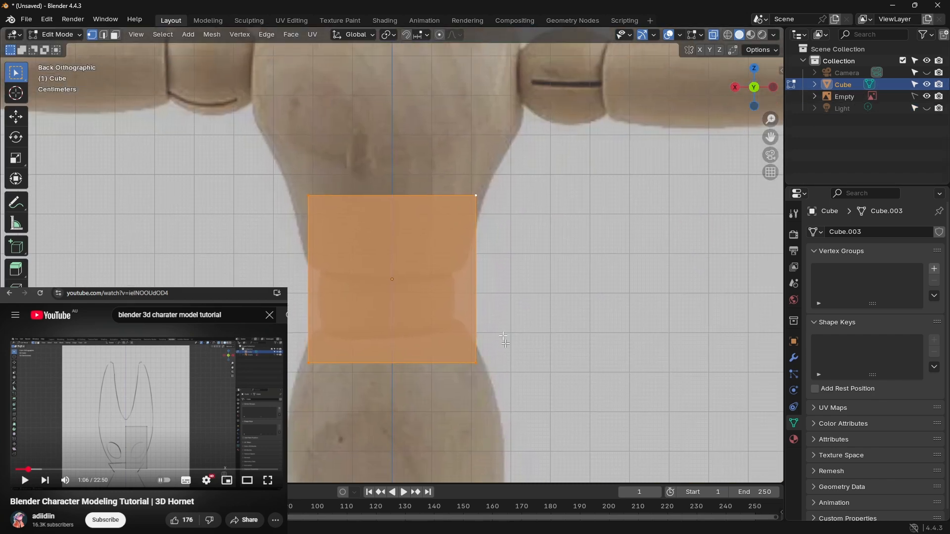
{"action": "scroll", "coordinate": [426, 264], "scroll_direction": "down", "scroll_amount": 3}
{"action": "scroll", "coordinate": [426, 263], "scroll_direction": "down", "scroll_amount": 2}
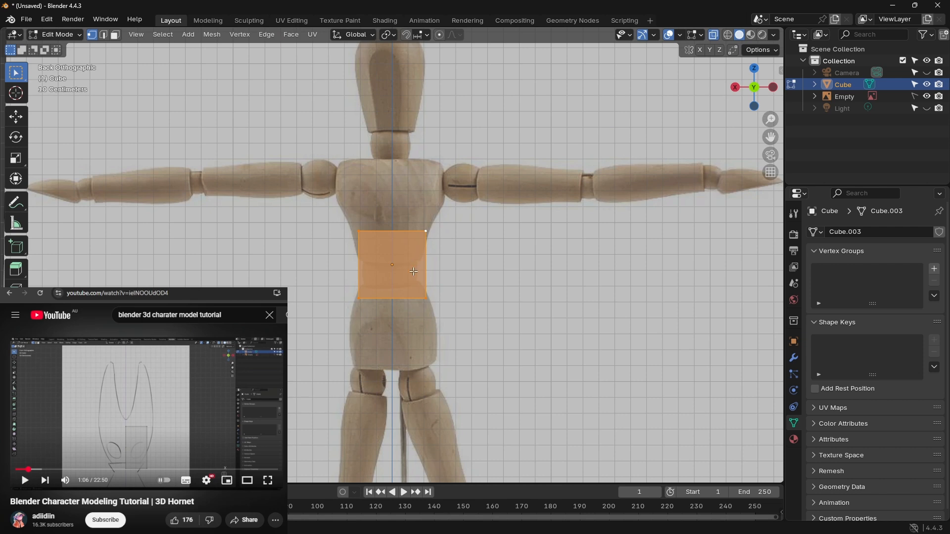
{"action": "key", "text": "g"}
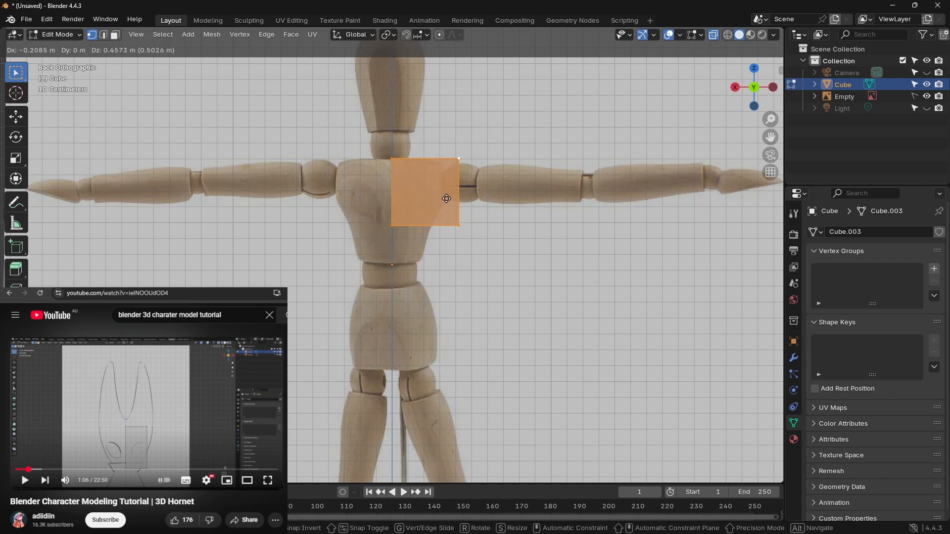
{"action": "left_click", "coordinate": [447, 199]}
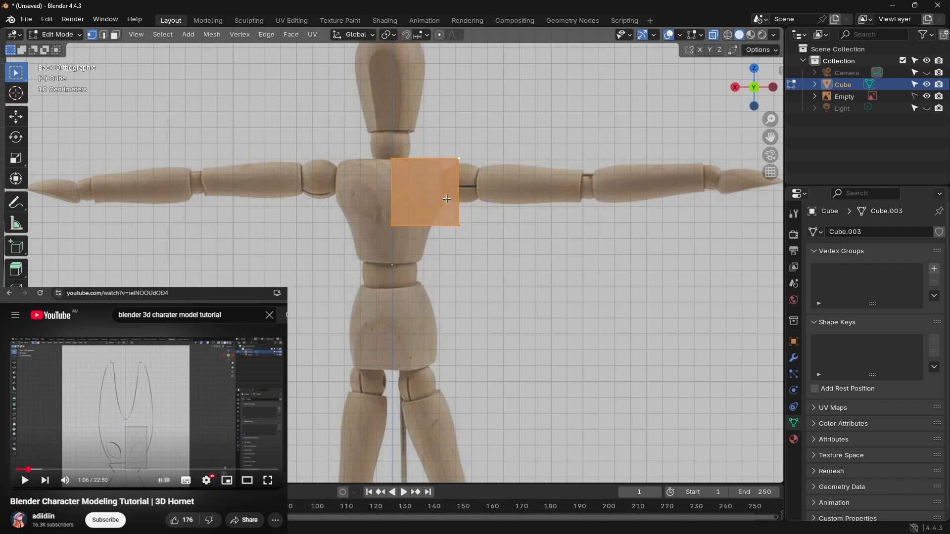
Step: Switch to edge selection and try to extrude the cube's lower edge about 0.24 m downward
{"action": "left_click", "coordinate": [104, 35]}
{"action": "left_click", "coordinate": [415, 226]}
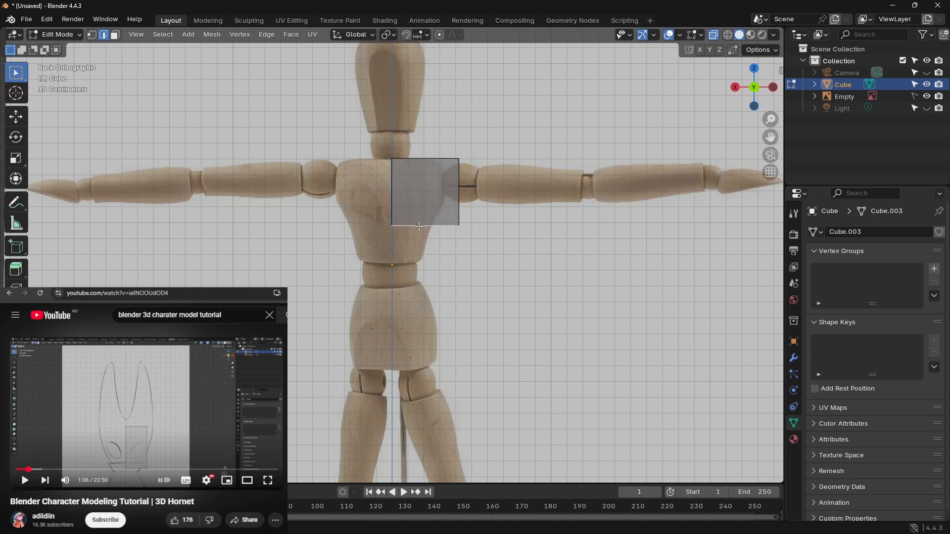
{"action": "key", "text": "e"}
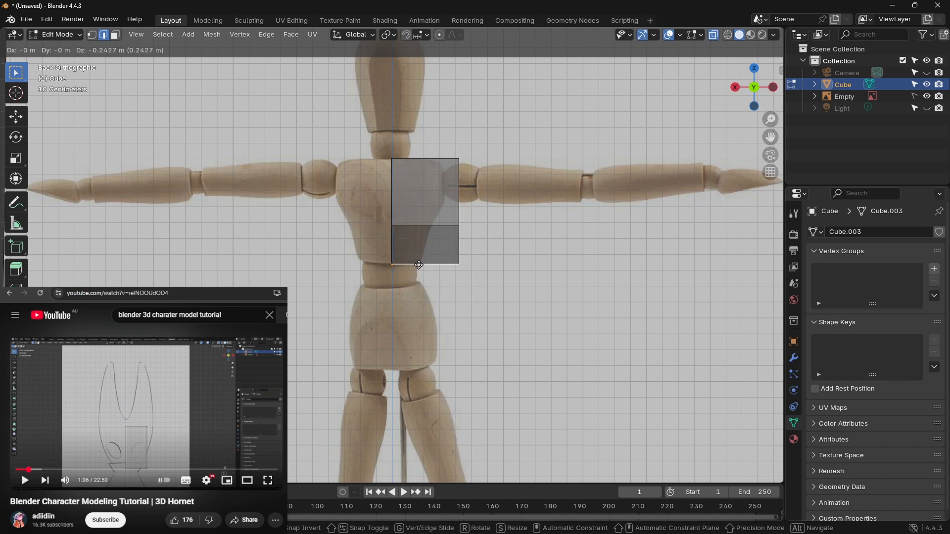
{"action": "right_click", "coordinate": [447, 245]}
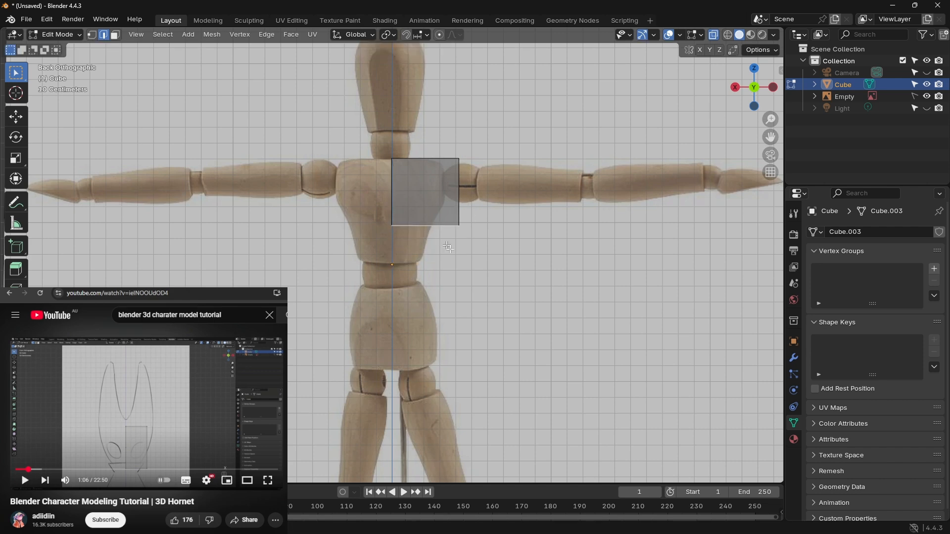
Step: Select all of the cube's geometry and play the next few seconds of the tutorial video to see the extrusion
{"action": "middle_click_drag", "start_coordinate": [475, 274], "coordinate": [472, 263], "text": "shift"}
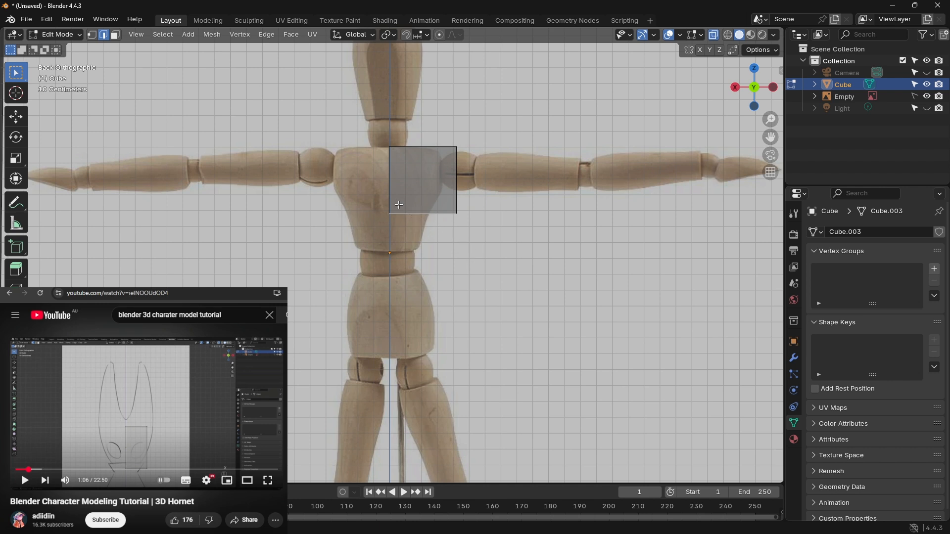
{"action": "key", "text": "shift+a"}
{"action": "key", "text": "a"}
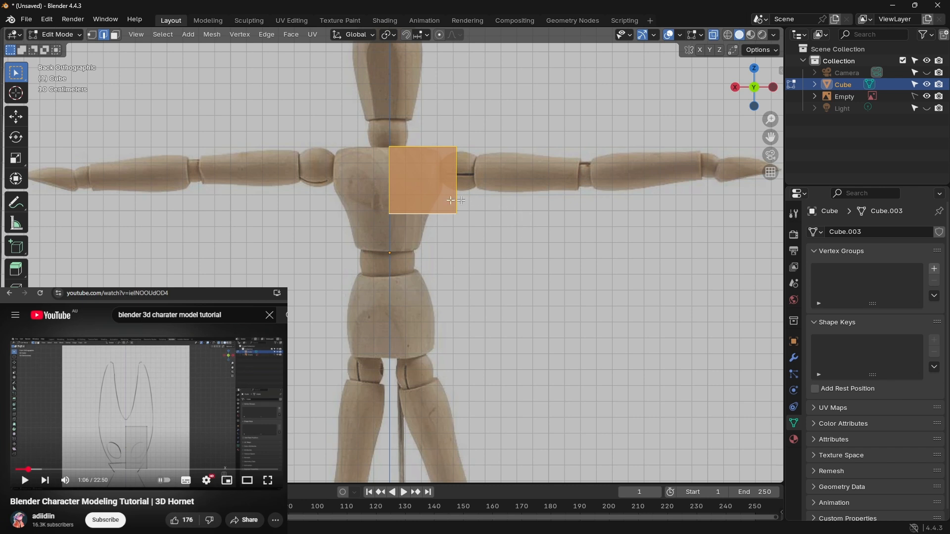
{"action": "left_click", "coordinate": [123, 419]}
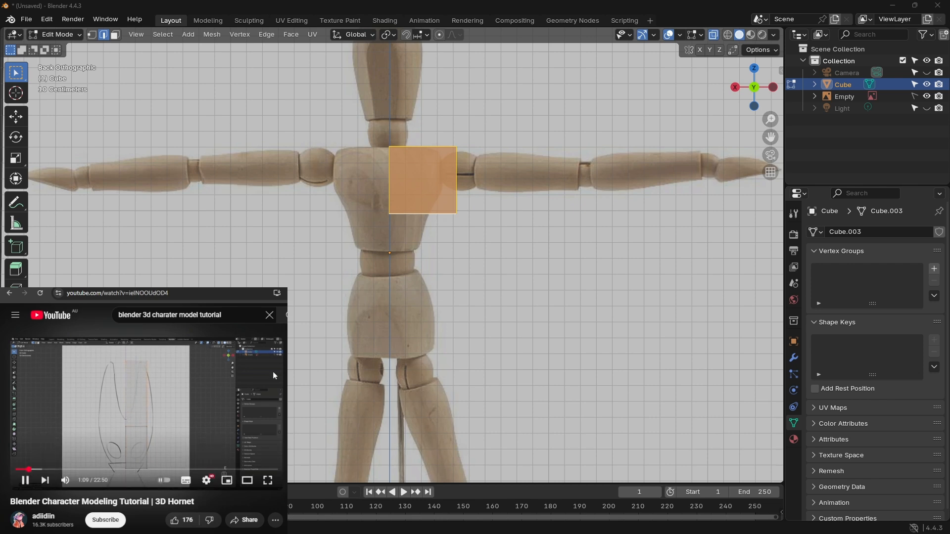
{"action": "left_click", "coordinate": [208, 388]}
Step: Extrude the cube's bottom face about 0.43 m downward to the top of the mannequin's hips and deselect everything
{"action": "key", "text": "e"}
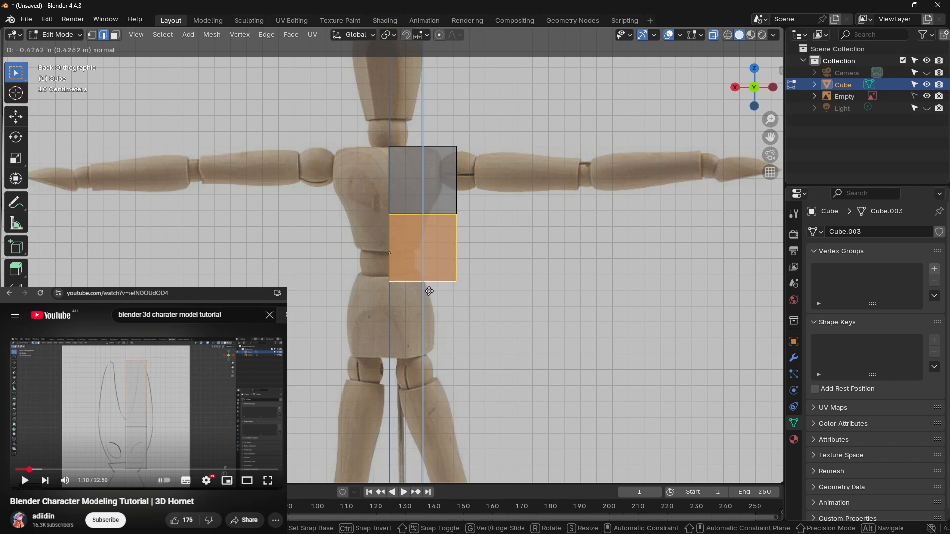
{"action": "left_click", "coordinate": [430, 290]}
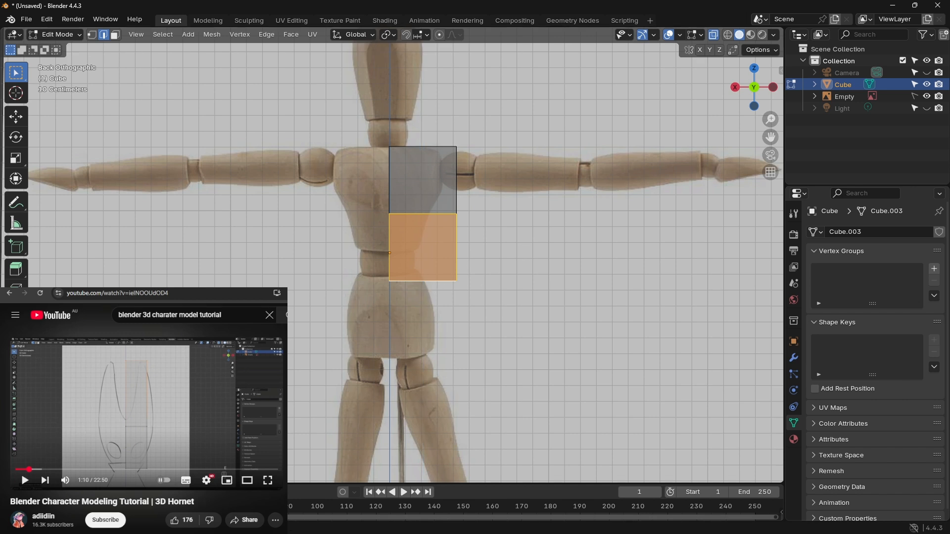
{"action": "left_click", "coordinate": [507, 252]}
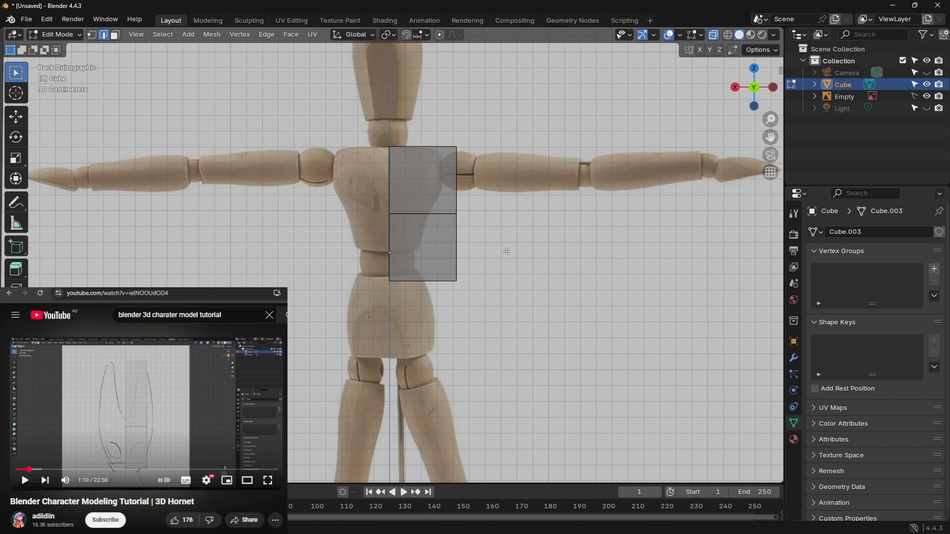
Step: Check the extruded block in wireframe shading, return to solid shading and leave its geometry deselected
{"action": "middle_click_drag", "start_coordinate": [526, 249], "coordinate": [474, 241], "text": "shift"}
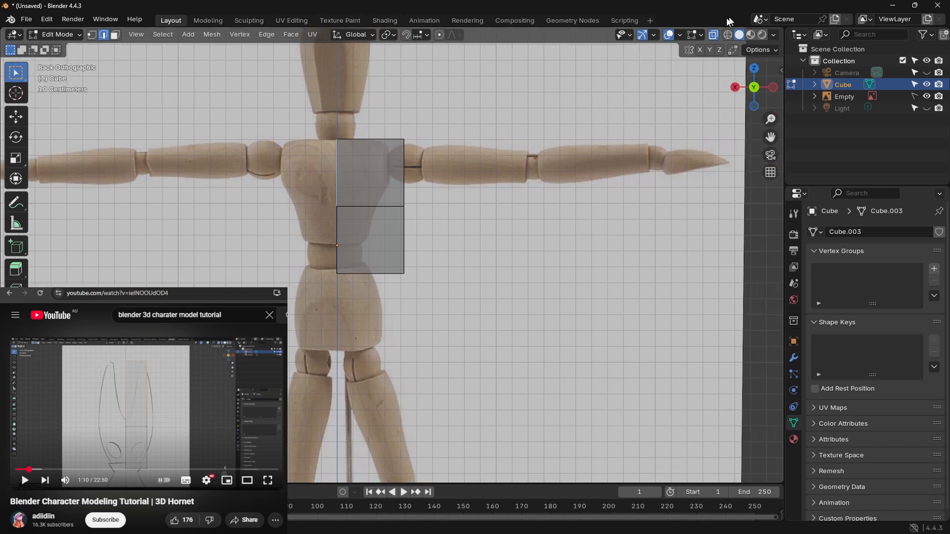
{"action": "left_click", "coordinate": [728, 35]}
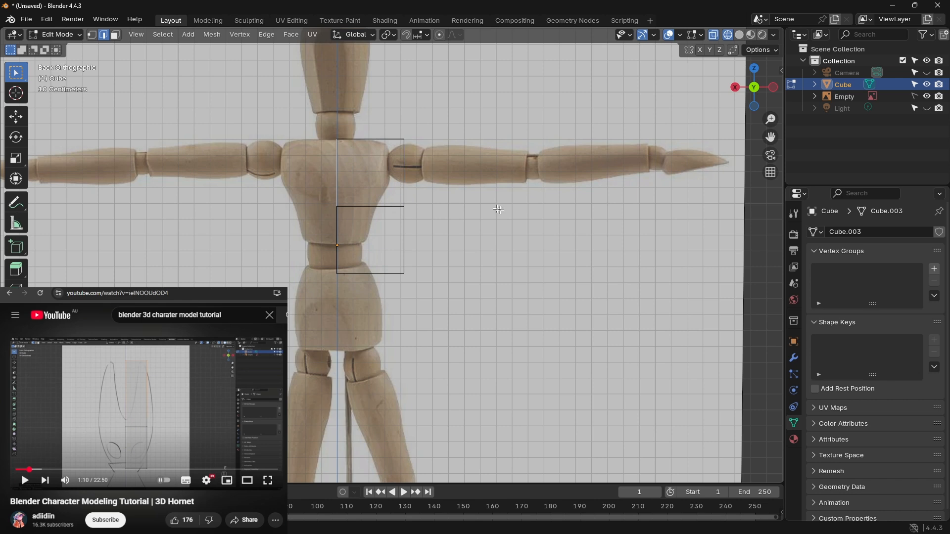
{"action": "left_click", "coordinate": [741, 34]}
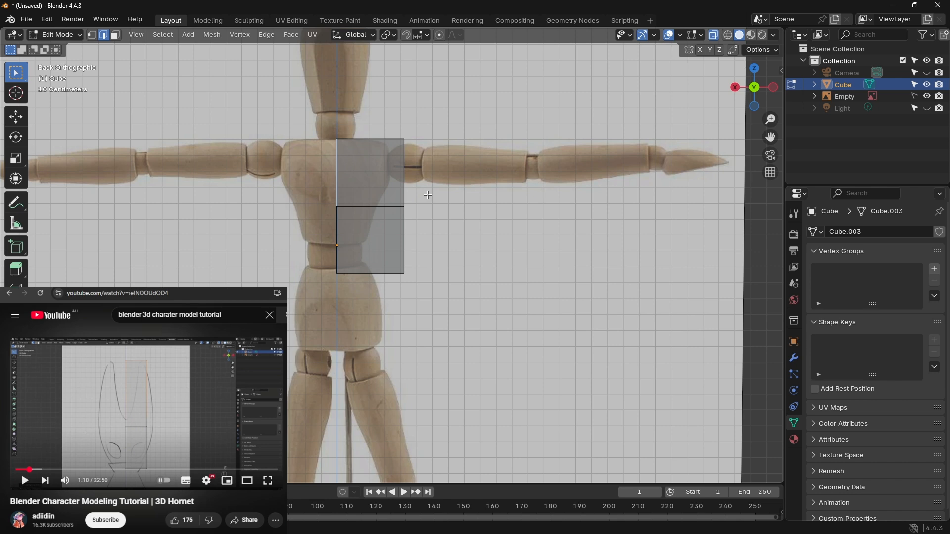
{"action": "key", "text": "a"}
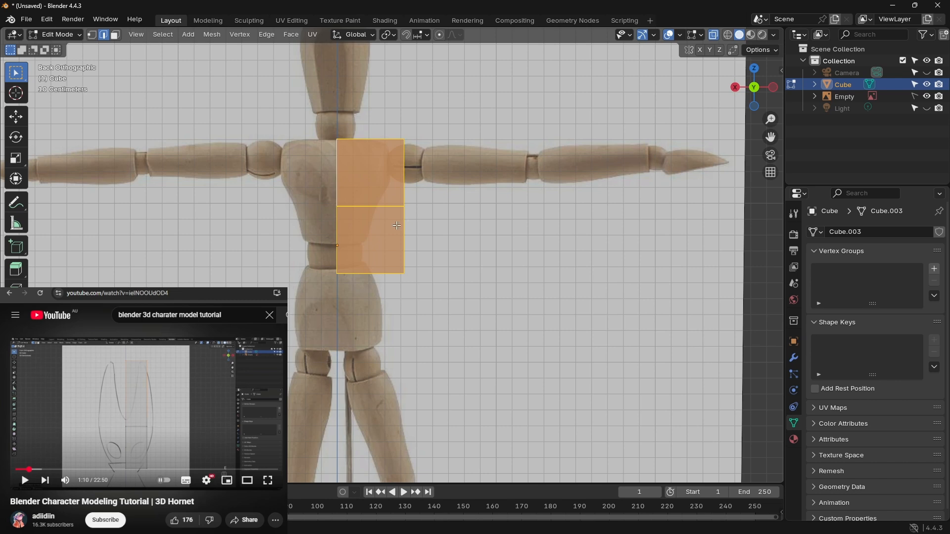
{"action": "left_click", "coordinate": [435, 95]}
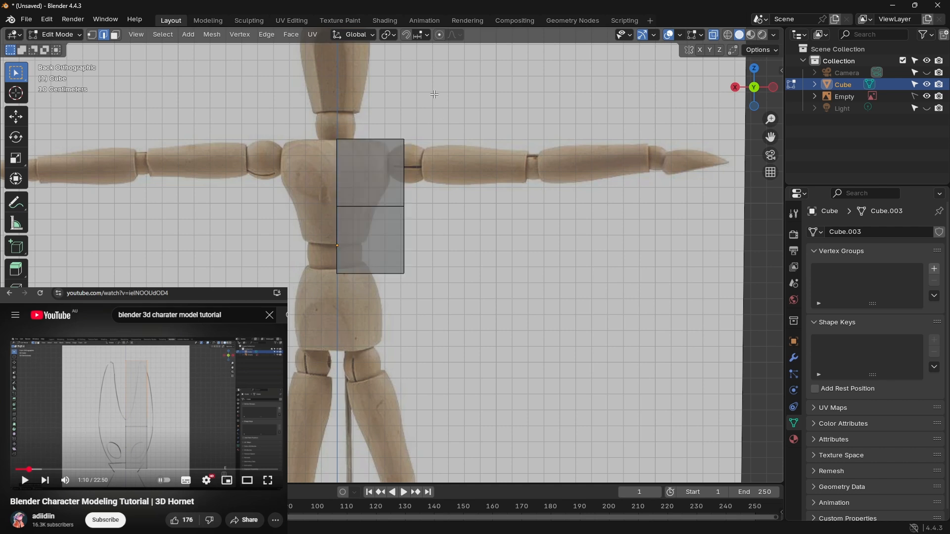
Step: Play the next few seconds of the 3D Hornet tutorial and rewind it to 1:02 to review the block-out
{"action": "left_click", "coordinate": [242, 394]}
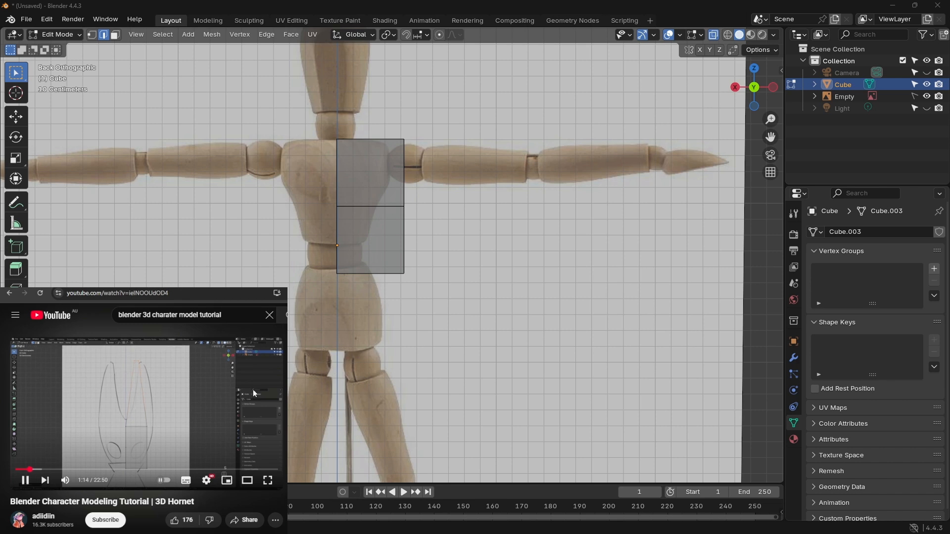
{"action": "left_click", "coordinate": [157, 364]}
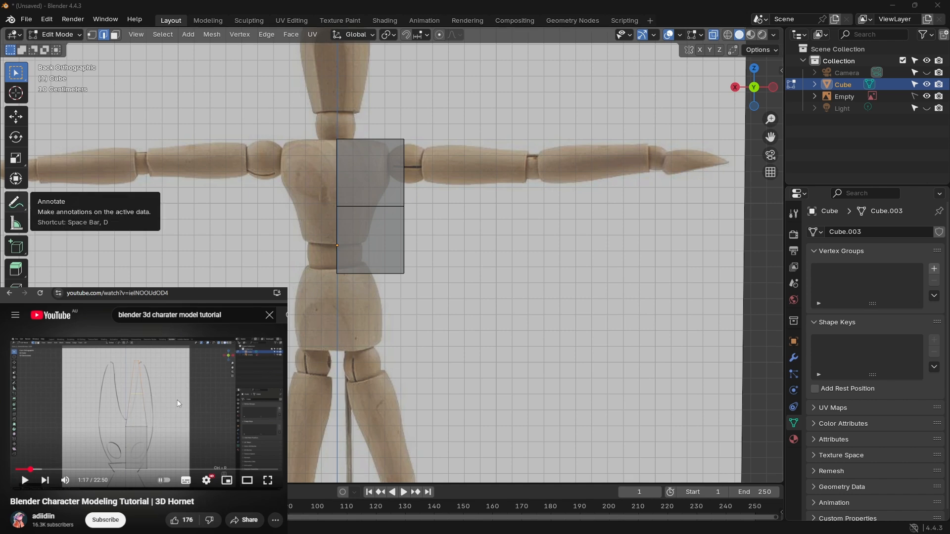
{"action": "key", "text": "Left"}
{"action": "key", "text": "Left"}
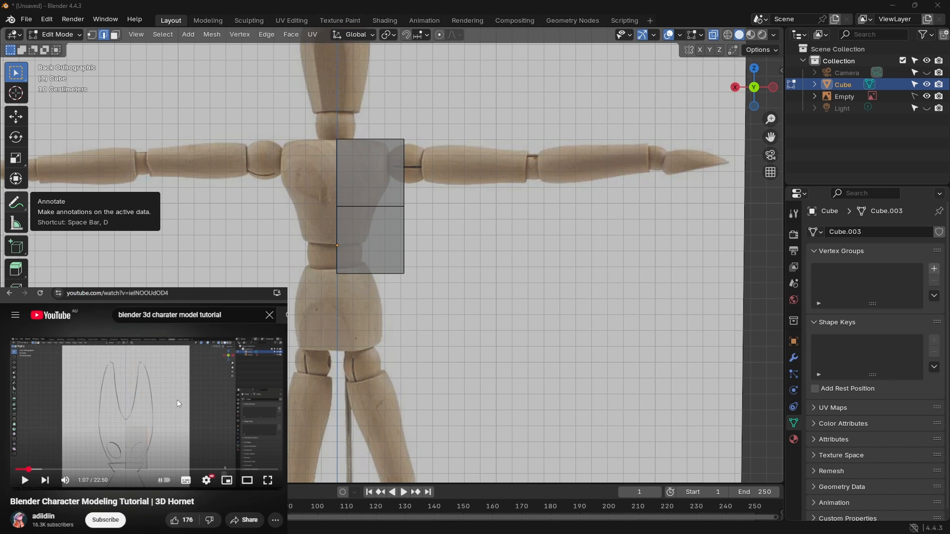
{"action": "key", "text": "Left"}
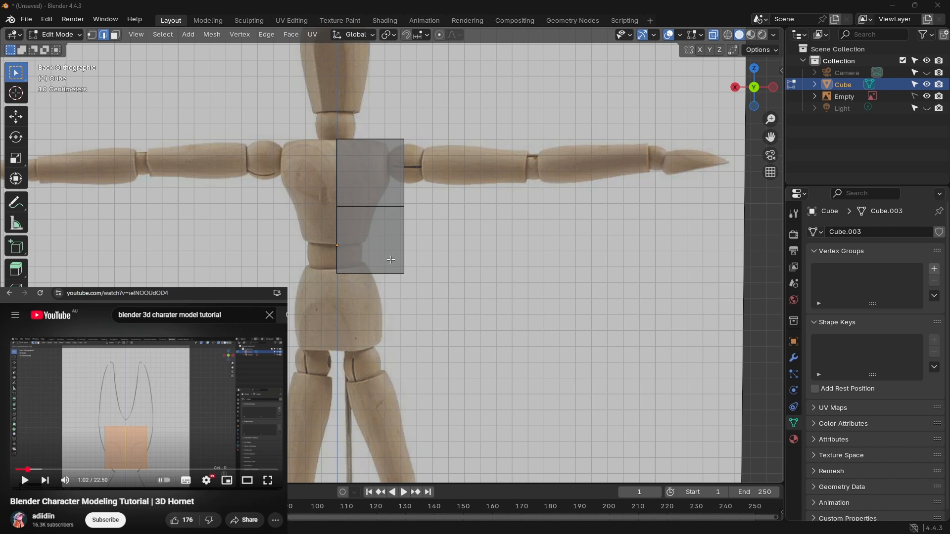
{"action": "key", "text": "/"}
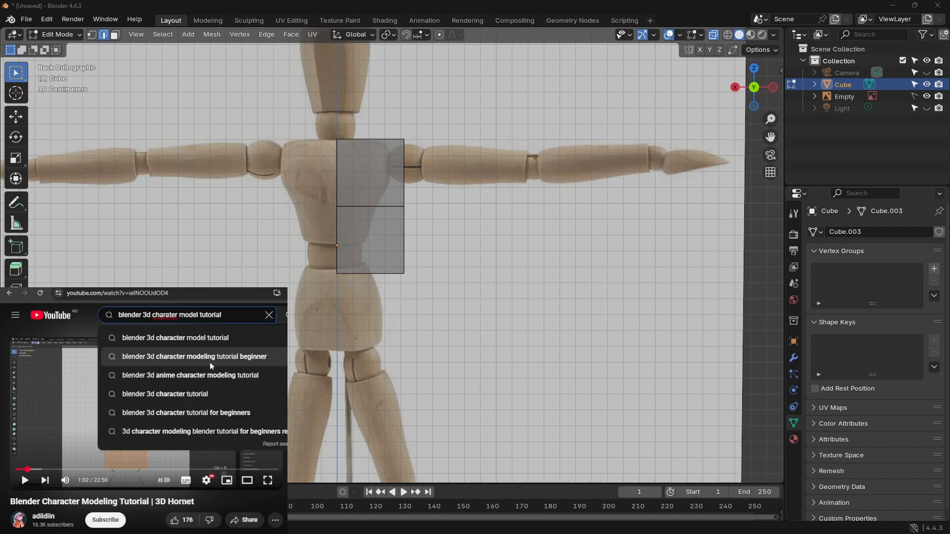
{"action": "left_click", "coordinate": [97, 329]}
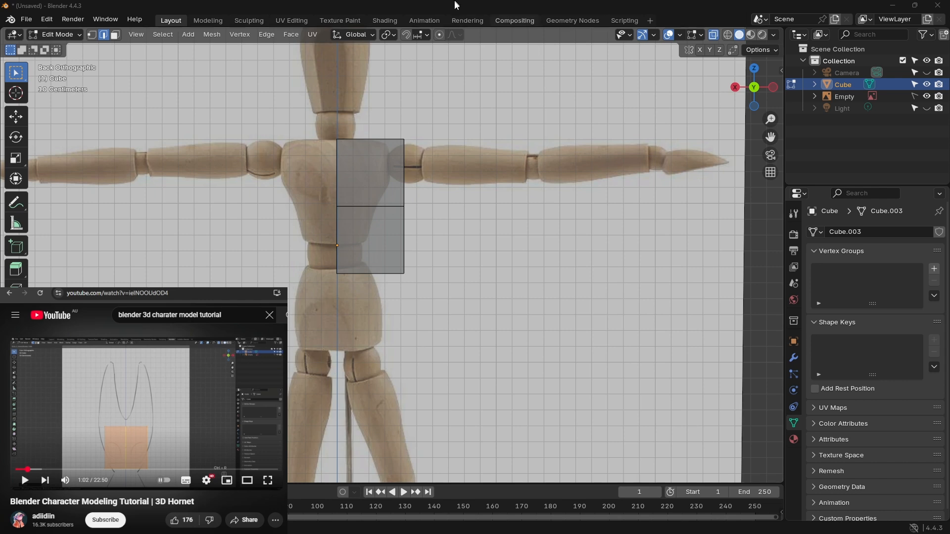
Step: Undo the downward extrusion of the cube, leaving all geometry of the single block selected
{"action": "key", "text": "a"}
{"action": "key", "text": "alt+a"}
{"action": "key", "text": "ctrl+z"}
{"action": "key", "text": "ctrl+z"}
{"action": "key", "text": "ctrl+z"}
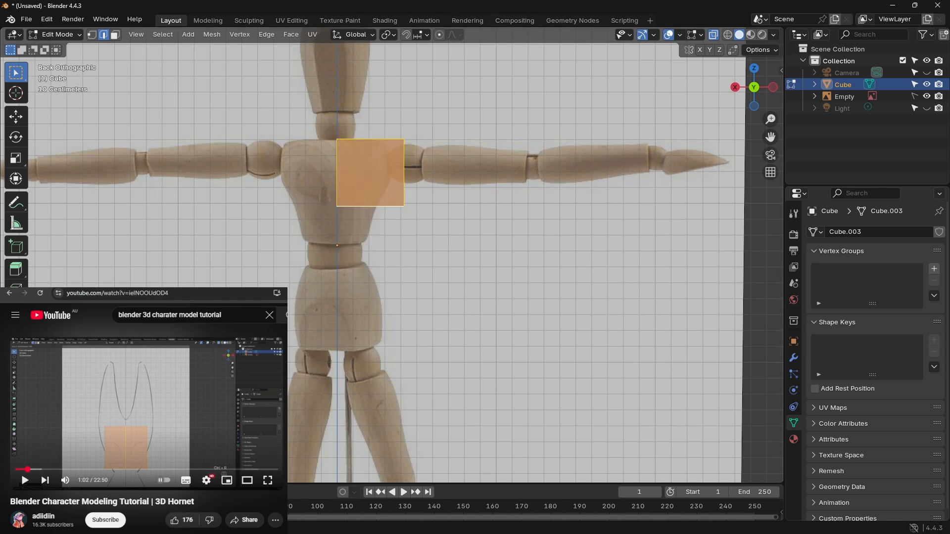
Step: Try to add one horizontal loop cut to the cube, slid below its middle, and select all geometry
{"action": "left_click", "coordinate": [191, 293]}
{"action": "key", "text": "ctrl+r"}
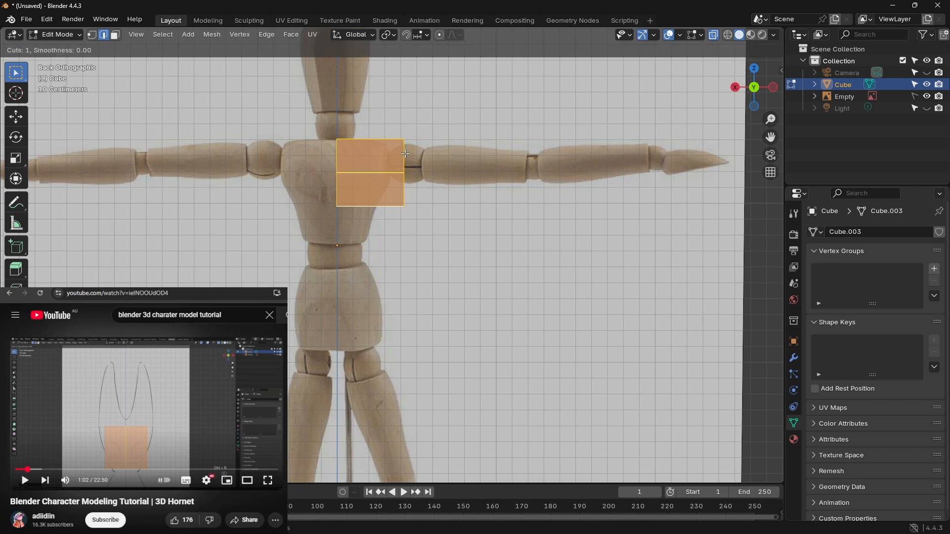
{"action": "left_click", "coordinate": [377, 173]}
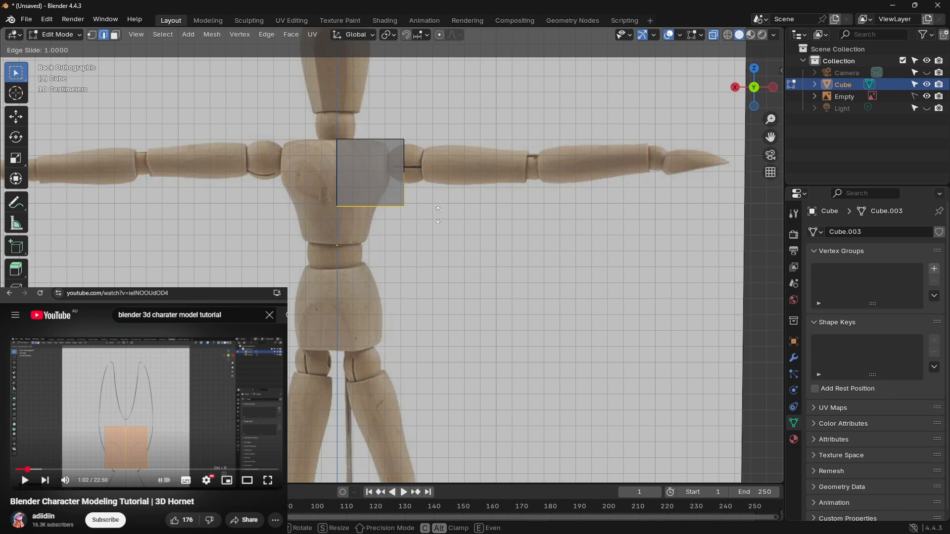
{"action": "left_click", "coordinate": [382, 184]}
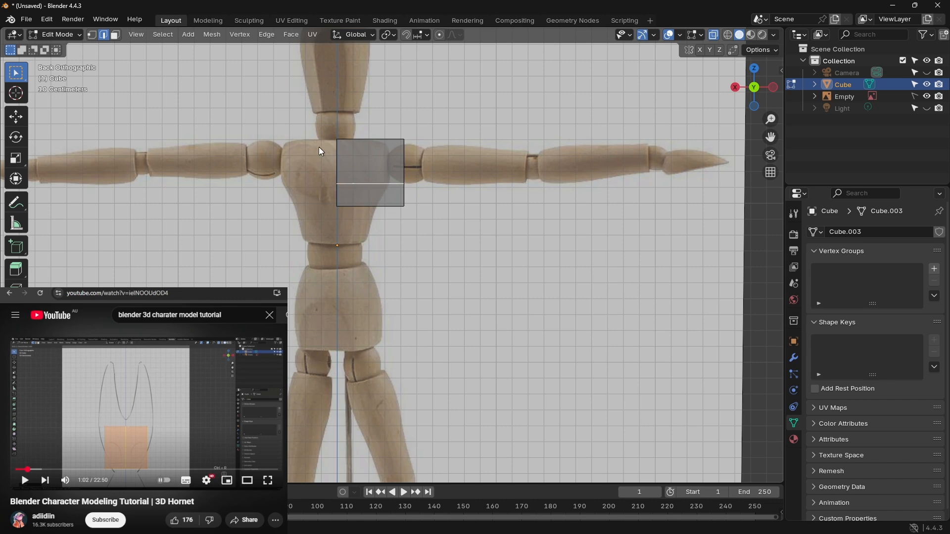
{"action": "key", "text": "Escape"}
{"action": "key", "text": "a"}
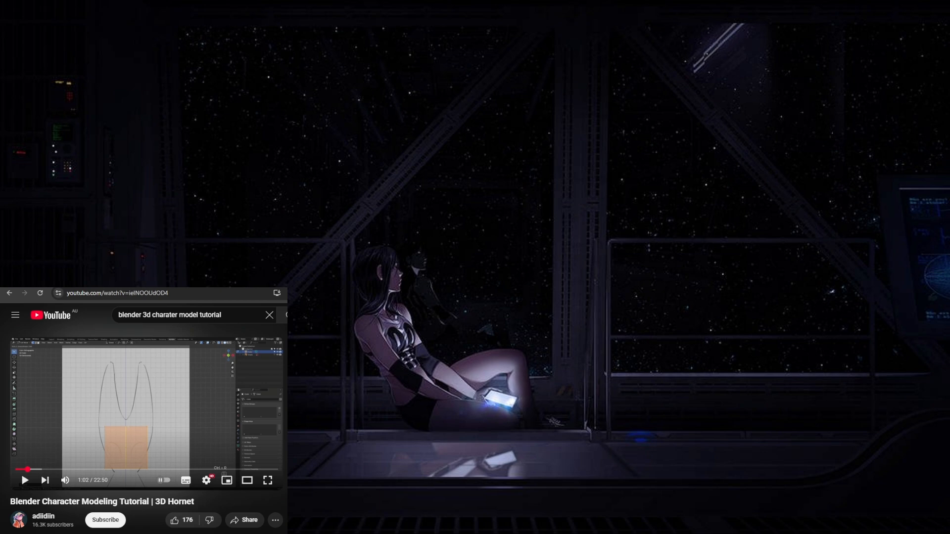
{"action": "left_click", "coordinate": [117, 293]}
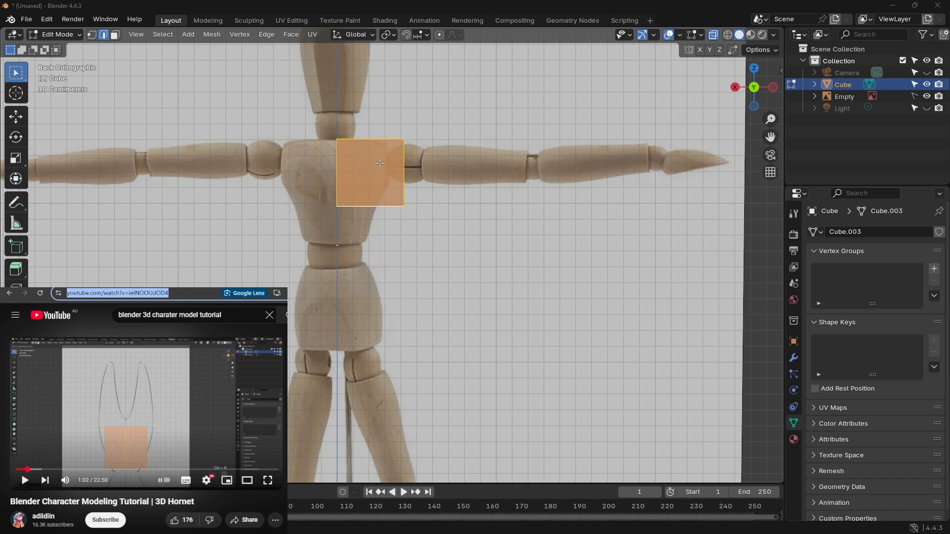
{"action": "left_click", "coordinate": [356, 5]}
{"action": "key", "text": "x"}
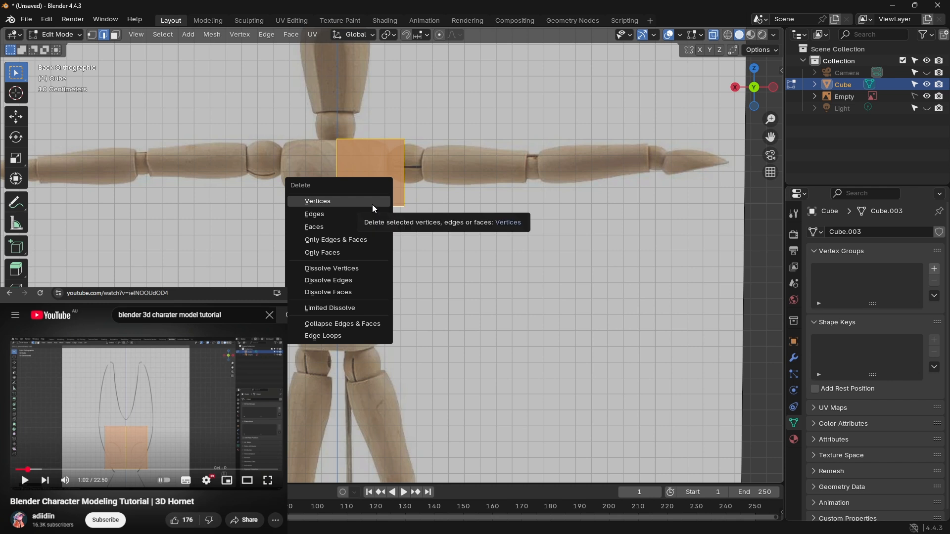
{"action": "left_click", "coordinate": [372, 162]}
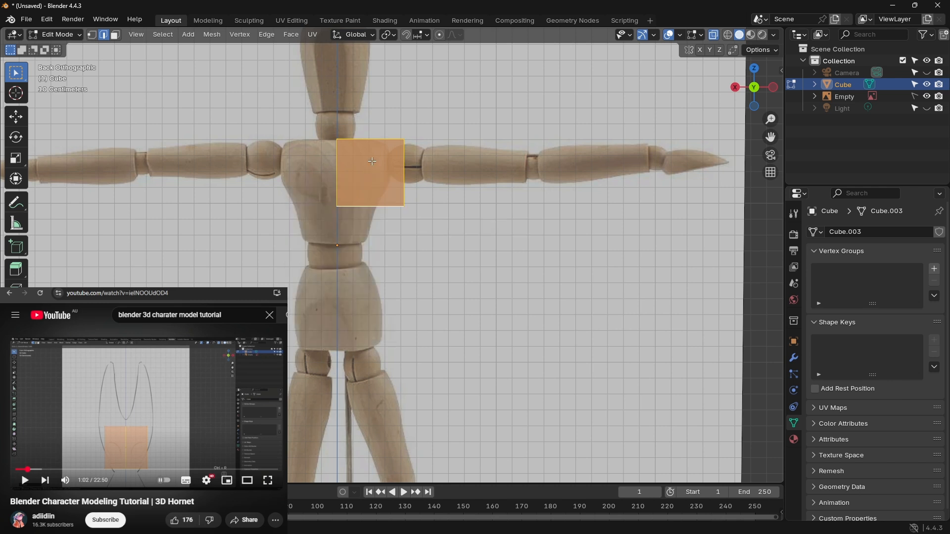
{"action": "key", "text": "ctrl+z"}
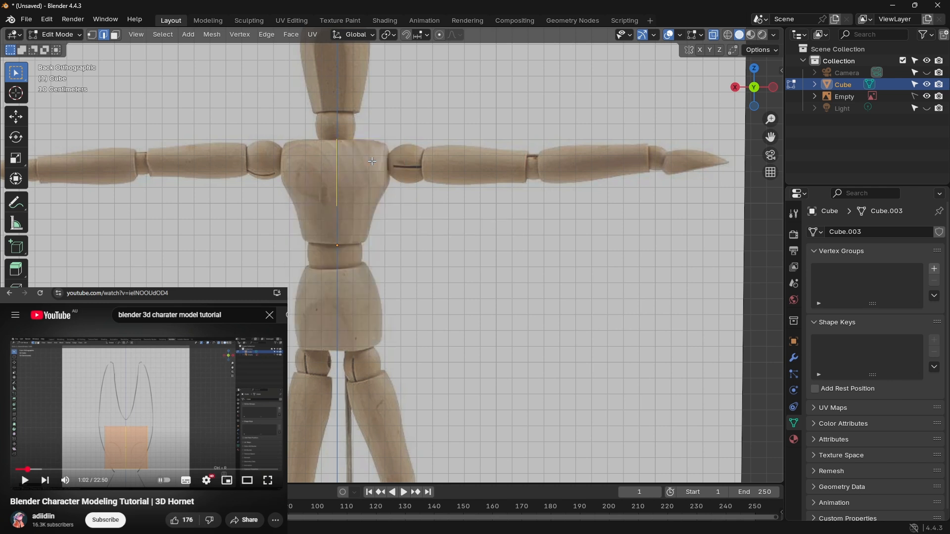
{"action": "key", "text": "ctrl+shift+z"}
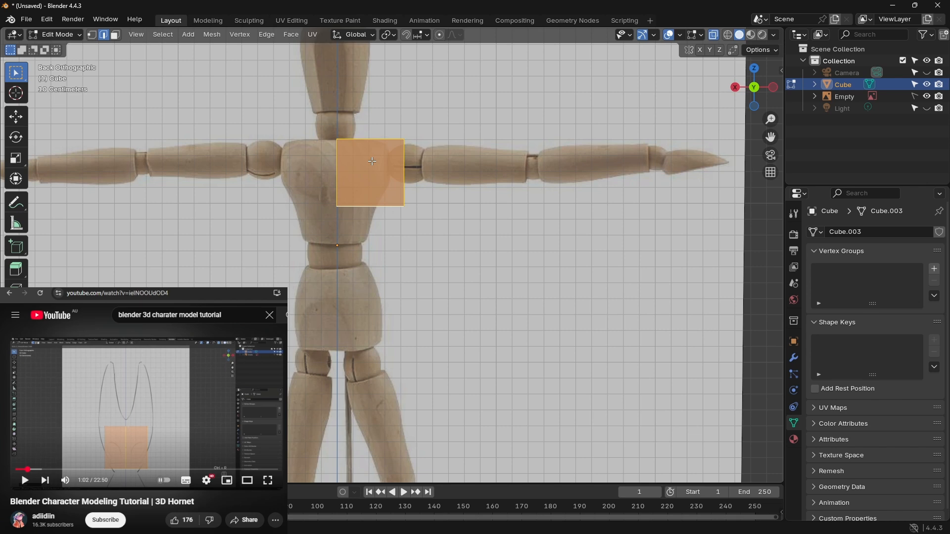
Step: Try to extrude all of the cube's edges diagonally downward past the mannequin's hips
{"action": "key", "text": "ctrl+e"}
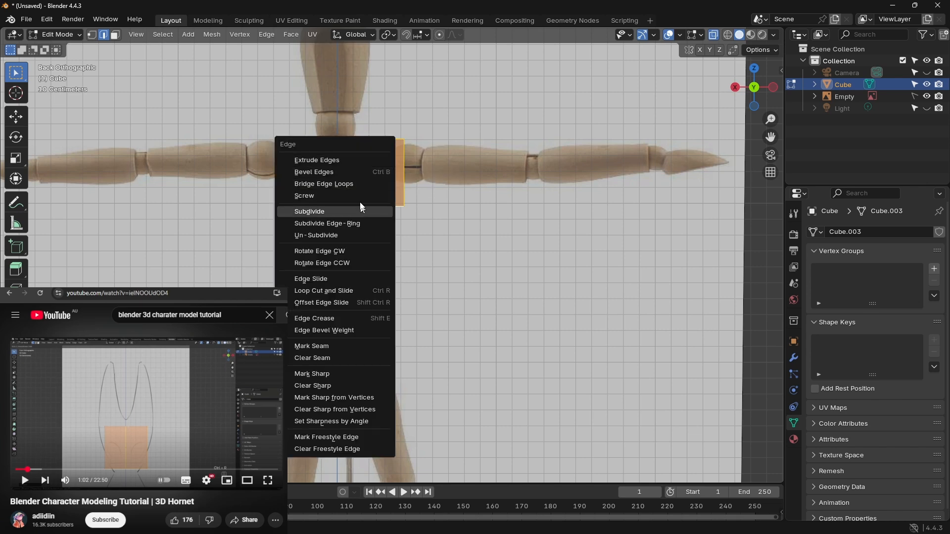
{"action": "left_click", "coordinate": [352, 164]}
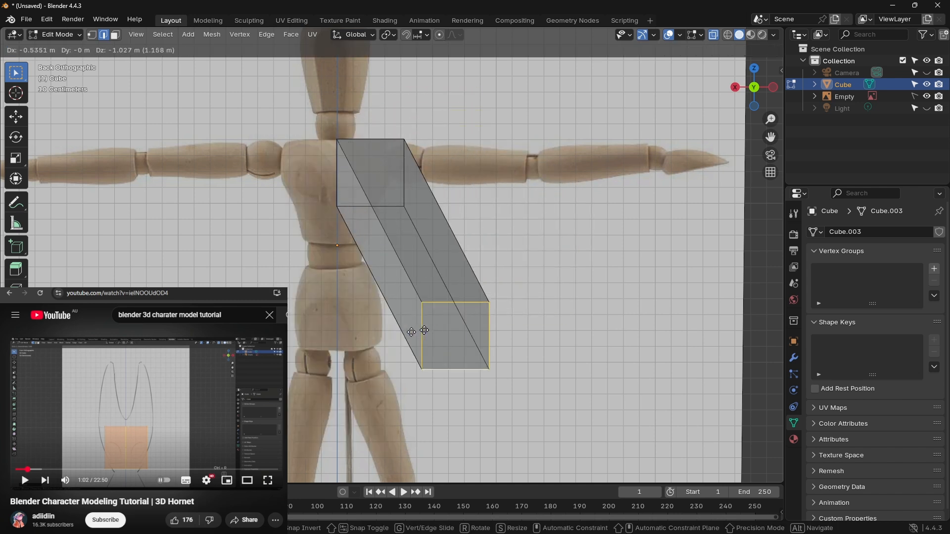
{"action": "right_click", "coordinate": [466, 342]}
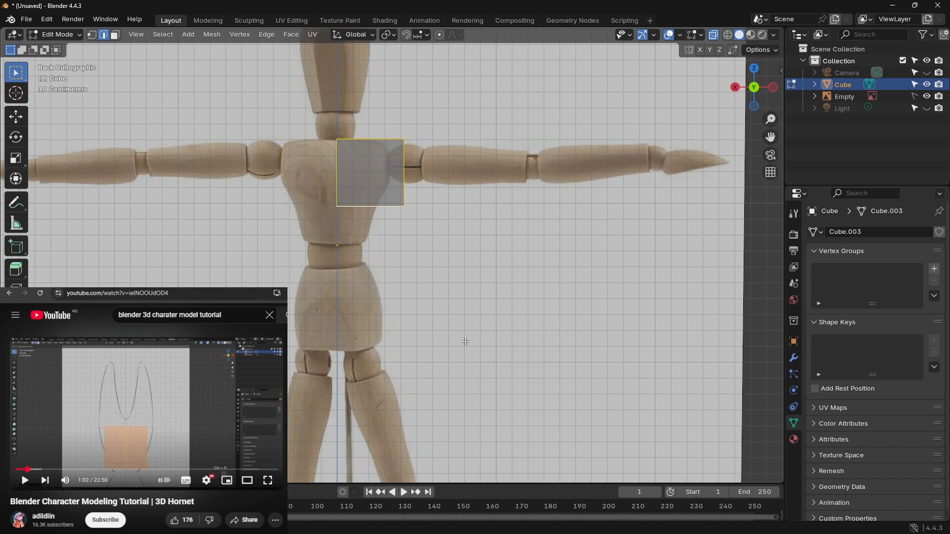
Step: Select all of the cube's geometry and try to add a single loop cut across it
{"action": "key", "text": "a"}
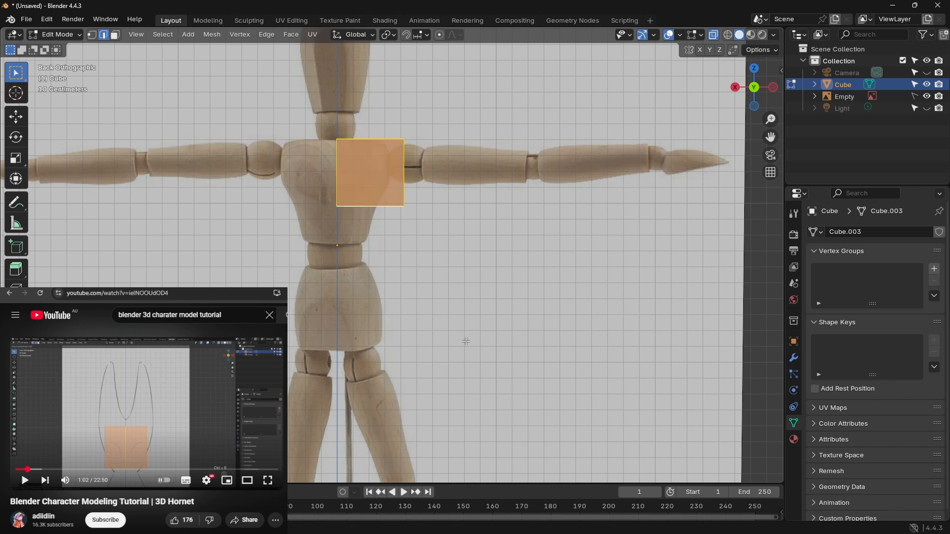
{"action": "key", "text": "ctrl+r"}
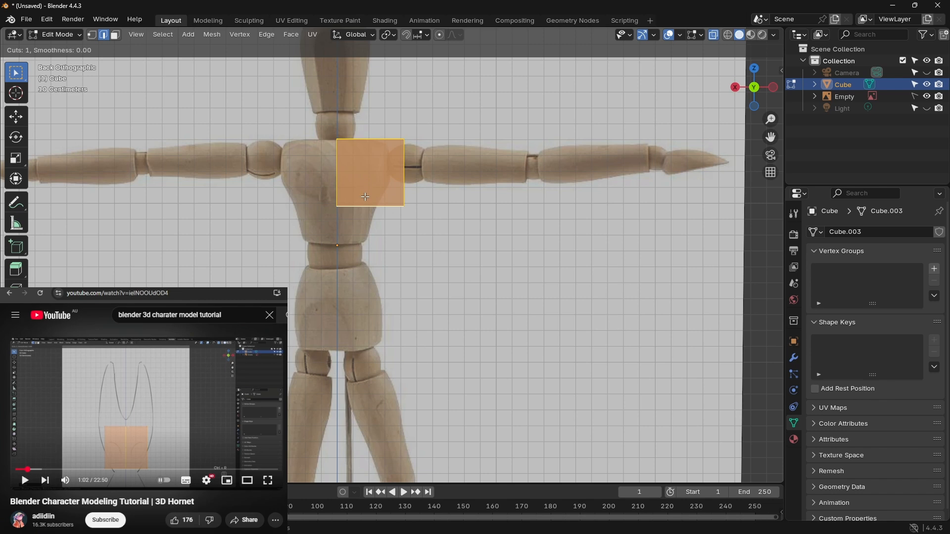
{"action": "left_click", "coordinate": [395, 188]}
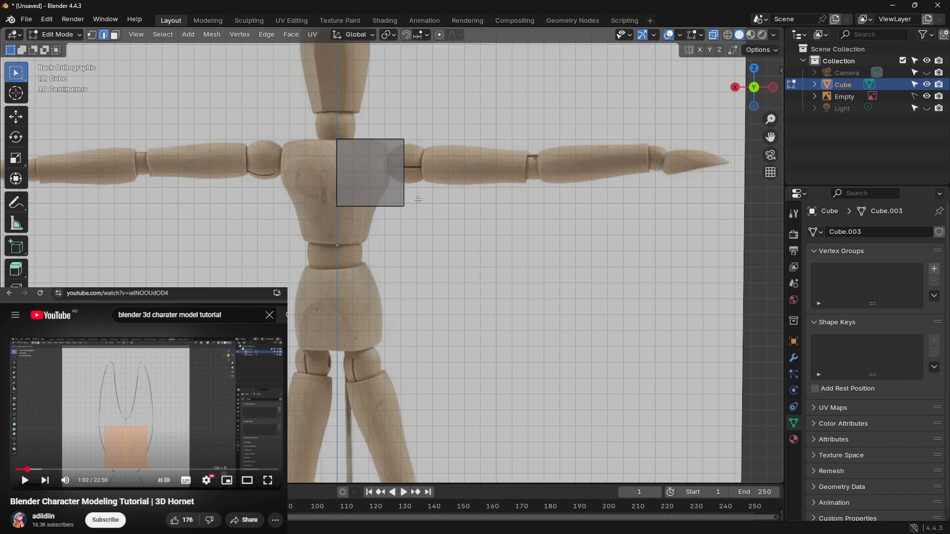
Step: Select all of the cube's geometry and extrude its edges straight upward by about one cube height
{"action": "key", "text": "a"}
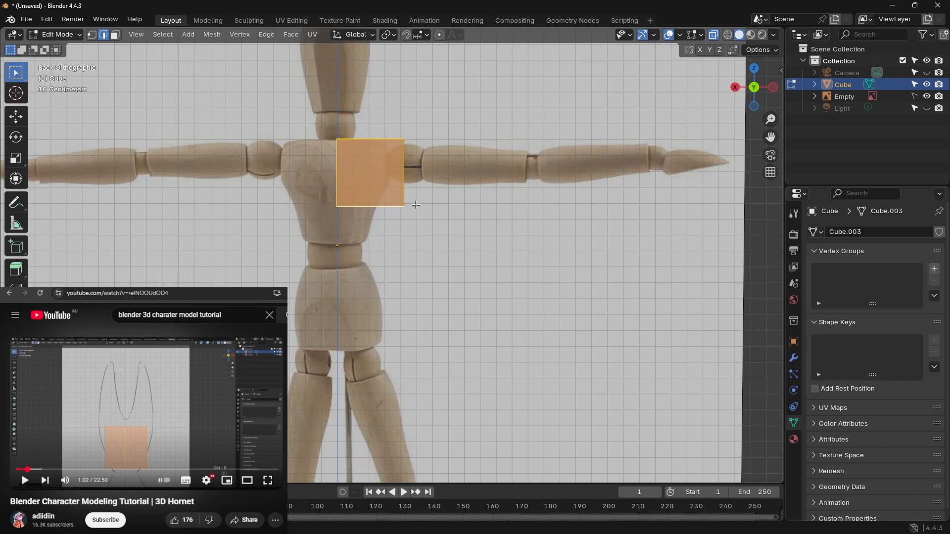
{"action": "key", "text": "ctrl+e"}
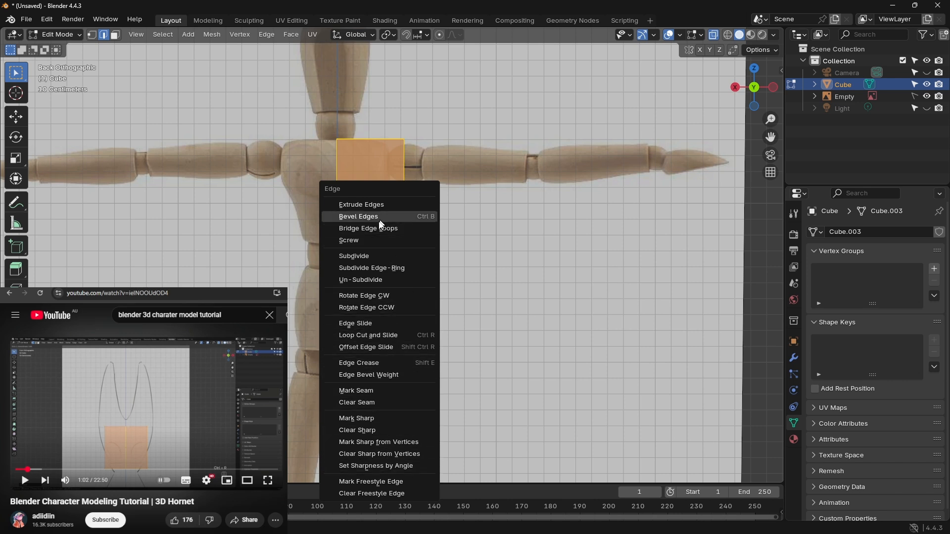
{"action": "left_click", "coordinate": [376, 203]}
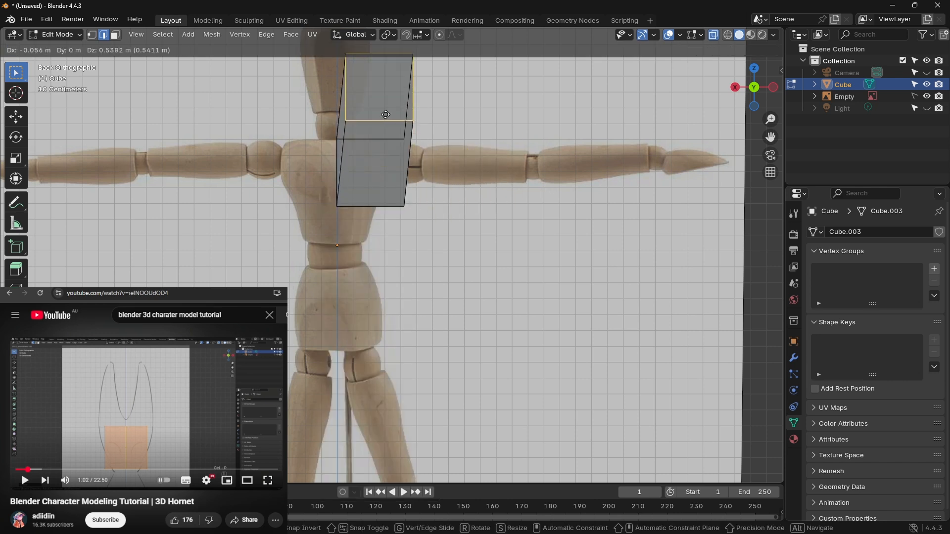
{"action": "left_click", "coordinate": [377, 133]}
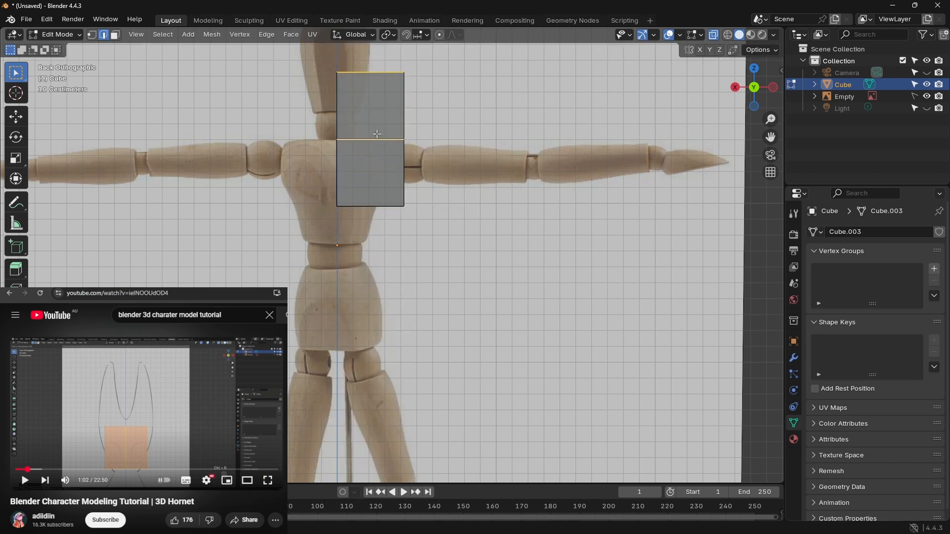
Step: Select the Empty reference image and inspect the block from several angles, ending in the back view with the whole mannequin visible
{"action": "middle_click_drag", "start_coordinate": [336, 239], "coordinate": [450, 325], "text": "shift"}
{"action": "left_click", "coordinate": [754, 104]}
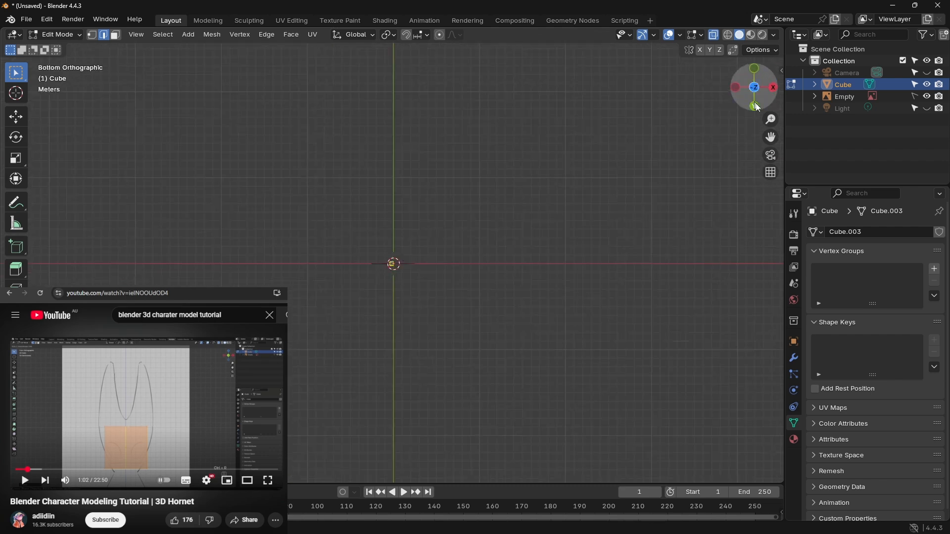
{"action": "left_click", "coordinate": [753, 105]}
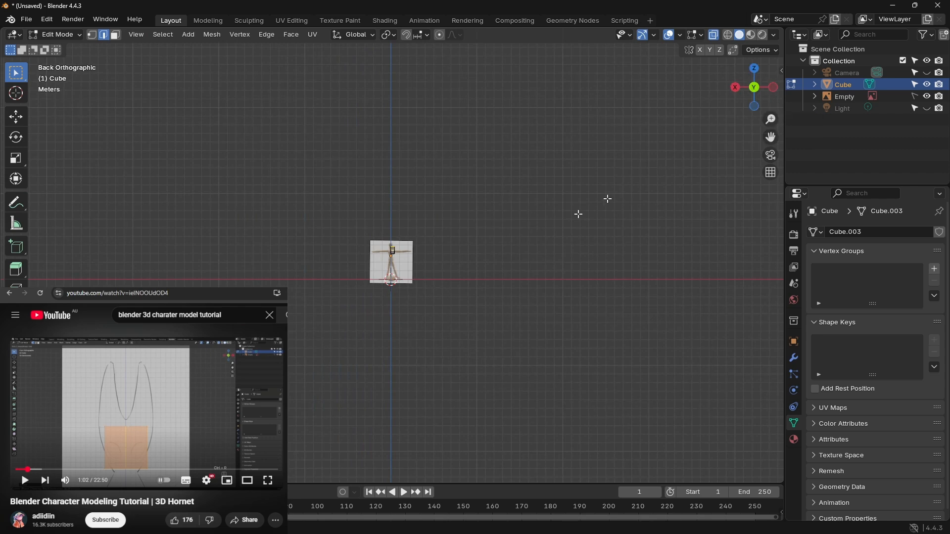
{"action": "scroll", "coordinate": [439, 300], "scroll_direction": "up", "scroll_amount": 8}
{"action": "middle_click_drag", "start_coordinate": [439, 300], "coordinate": [399, 288]}
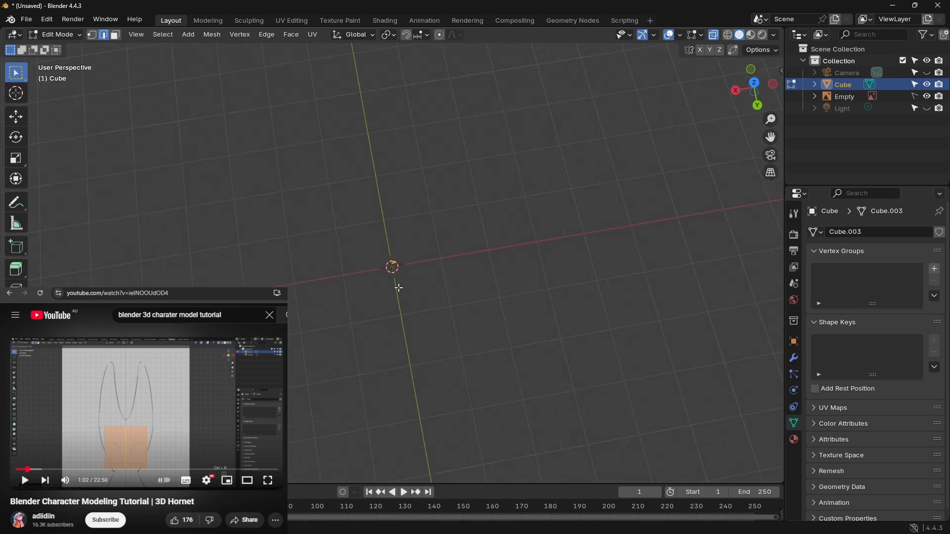
{"action": "left_click", "coordinate": [847, 97]}
{"action": "middle_click_drag", "start_coordinate": [441, 238], "coordinate": [404, 291]}
{"action": "scroll", "coordinate": [430, 318], "scroll_direction": "up", "scroll_amount": 7}
{"action": "middle_click_drag", "start_coordinate": [450, 330], "coordinate": [446, 336]}
{"action": "left_click", "coordinate": [755, 85]}
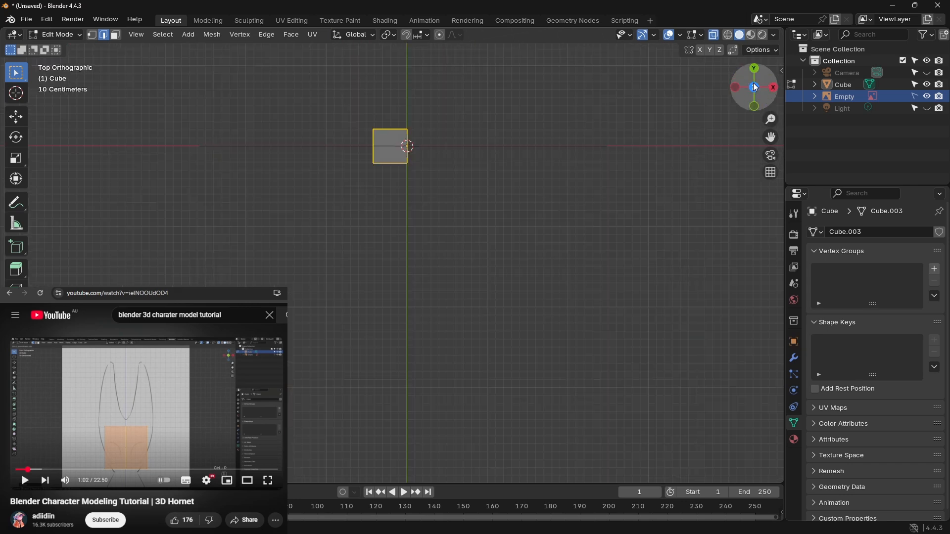
{"action": "left_click", "coordinate": [753, 105]}
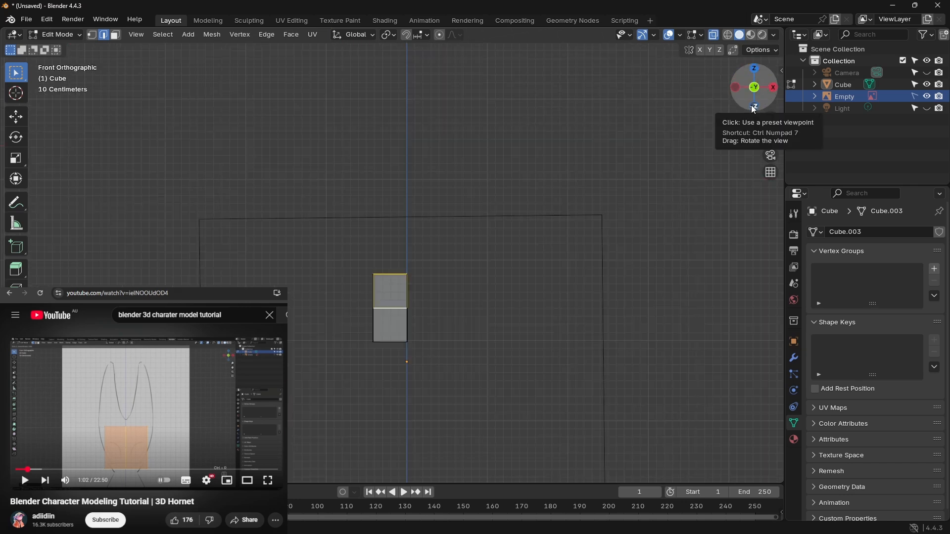
{"action": "left_click", "coordinate": [753, 70]}
{"action": "left_click", "coordinate": [753, 73]}
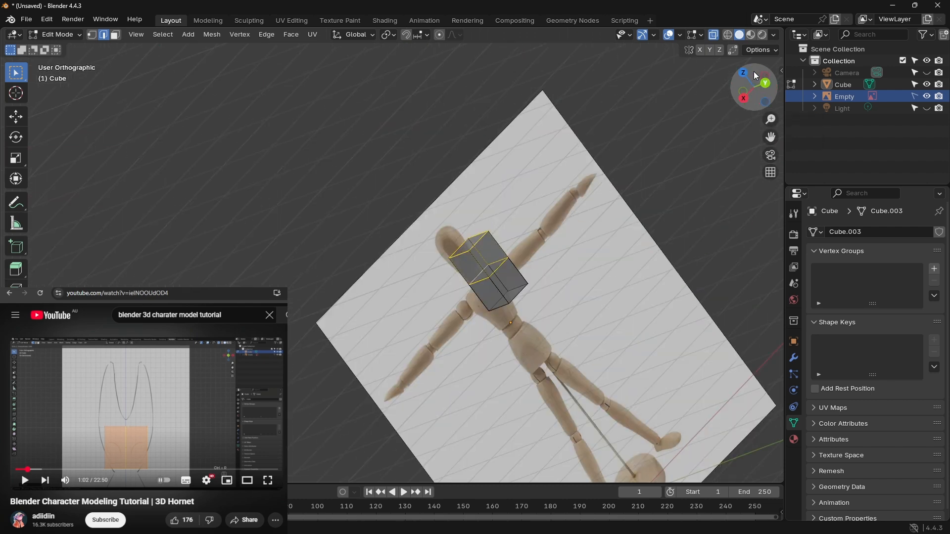
{"action": "middle_click_drag", "start_coordinate": [553, 296], "coordinate": [609, 158], "text": "shift"}
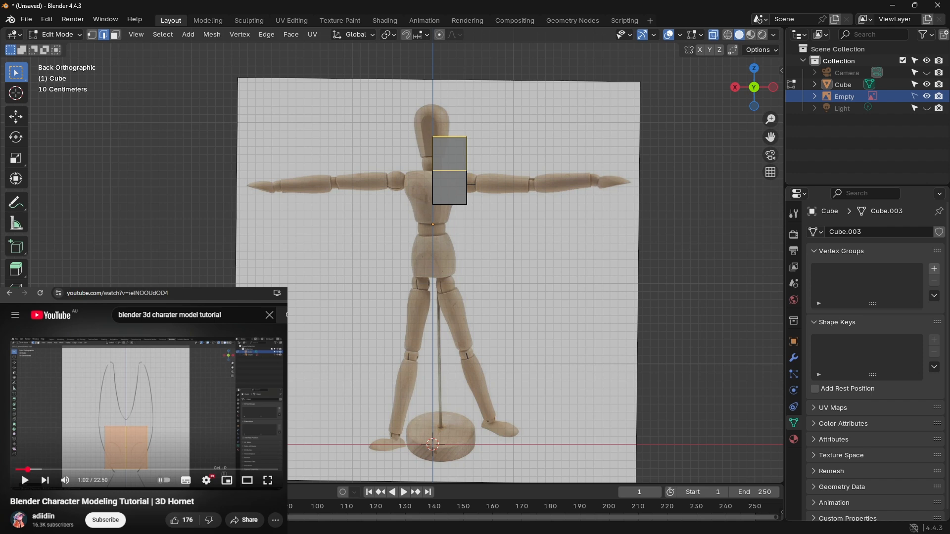
Step: Replay the tutorial passage on halving the cube, pause it at 1:06, and clear the video site's search field
{"action": "left_click", "coordinate": [82, 426]}
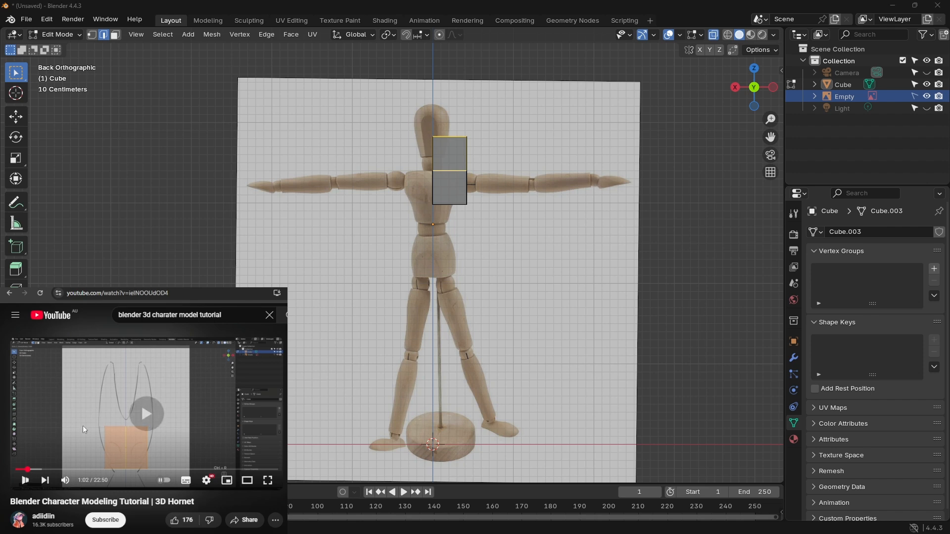
{"action": "key", "text": "Left"}
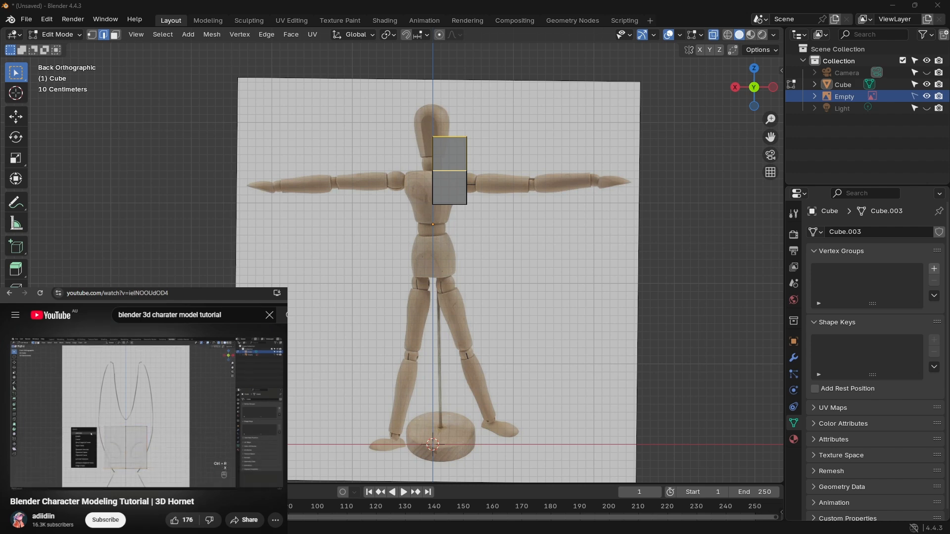
{"action": "left_click", "coordinate": [151, 411]}
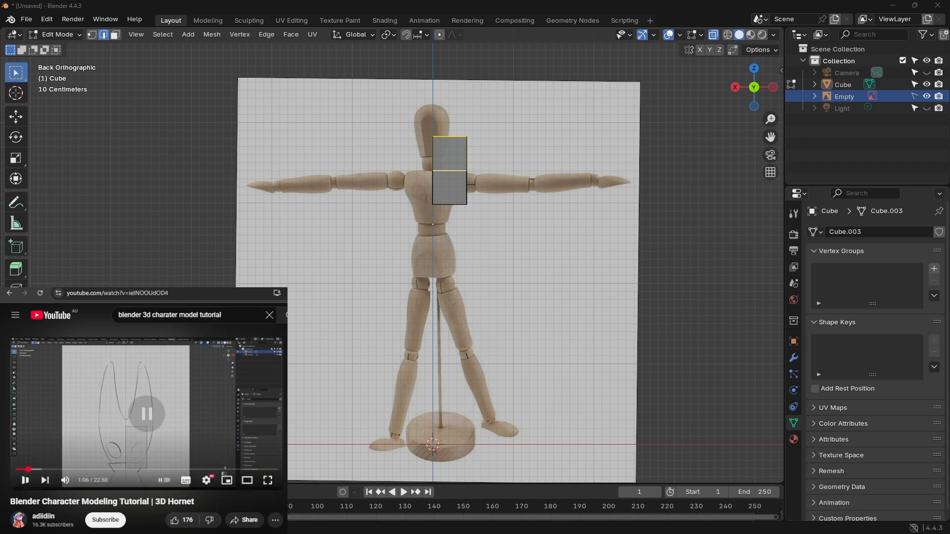
{"action": "type", "text": "v"}
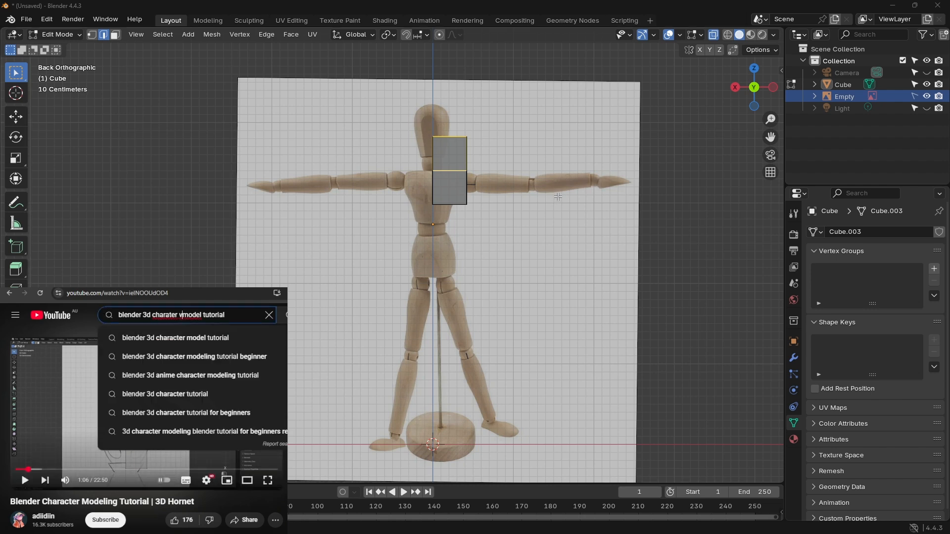
{"action": "left_click", "coordinate": [65, 332]}
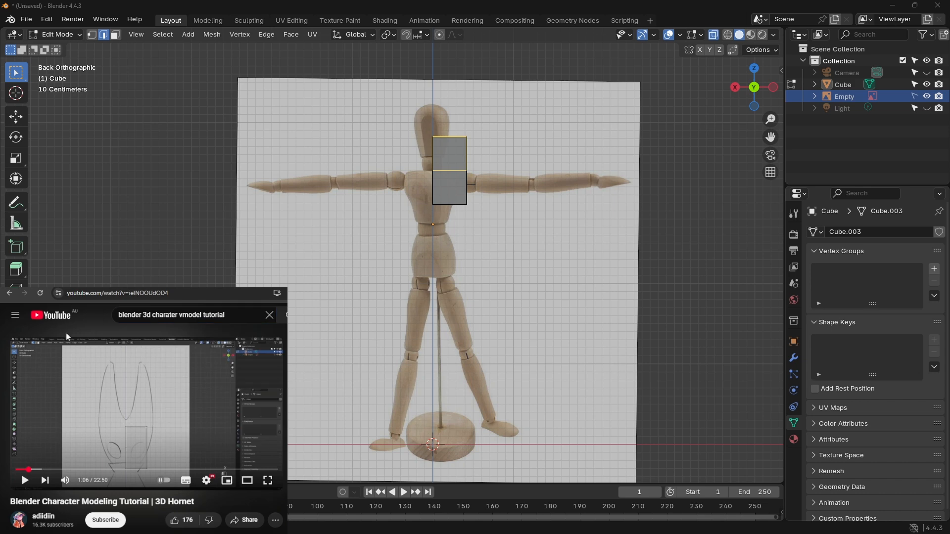
{"action": "left_click", "coordinate": [269, 314]}
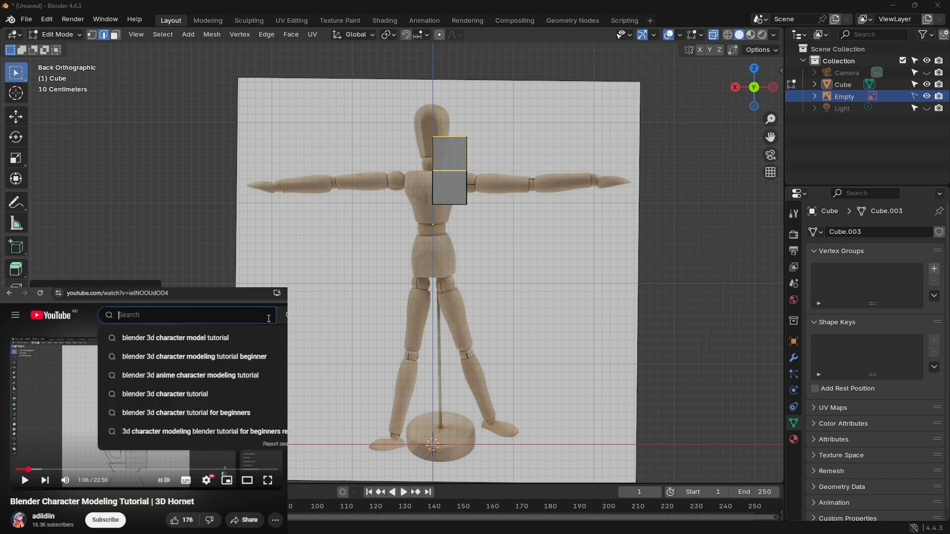
{"action": "left_click", "coordinate": [278, 332]}
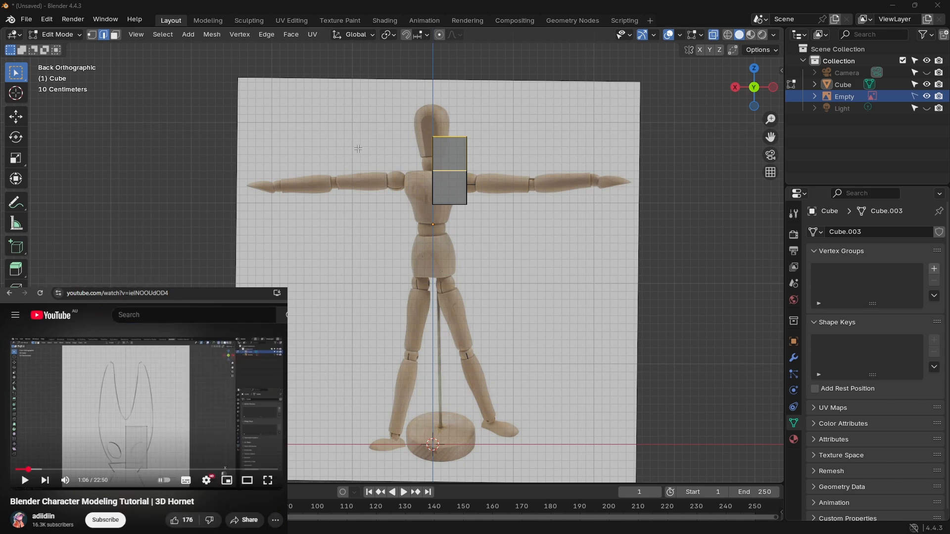
Step: Undo the upward extrusion and earlier edits, back to the whole uncut cube at the mannequin's waist
{"action": "left_click", "coordinate": [382, 49]}
{"action": "key", "text": "ctrl+z"}
{"action": "key", "text": "ctrl+z"}
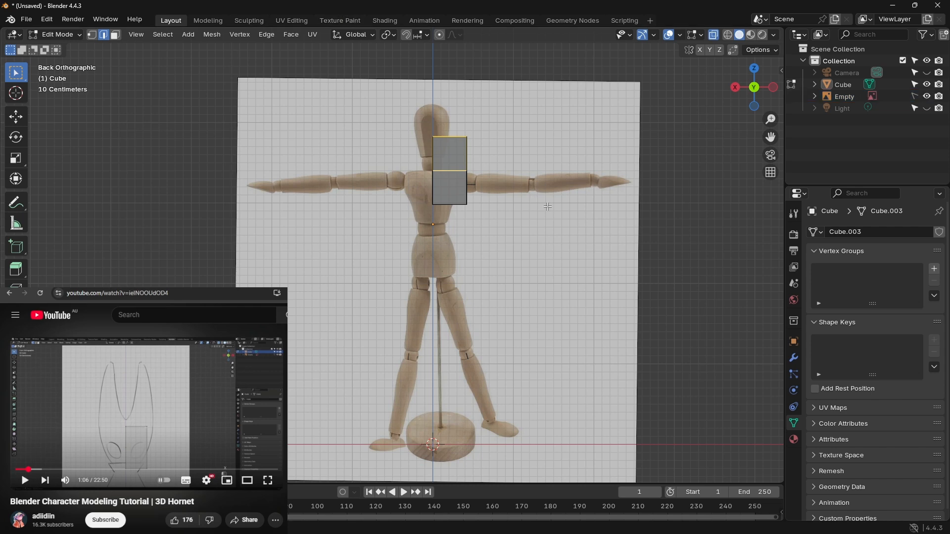
{"action": "key", "text": "ctrl+z"}
{"action": "key", "text": "ctrl+z"}
{"action": "key", "text": "ctrl+z"}
{"action": "key", "text": "ctrl+z"}
{"action": "key", "text": "ctrl+z"}
{"action": "key", "text": "ctrl+z"}
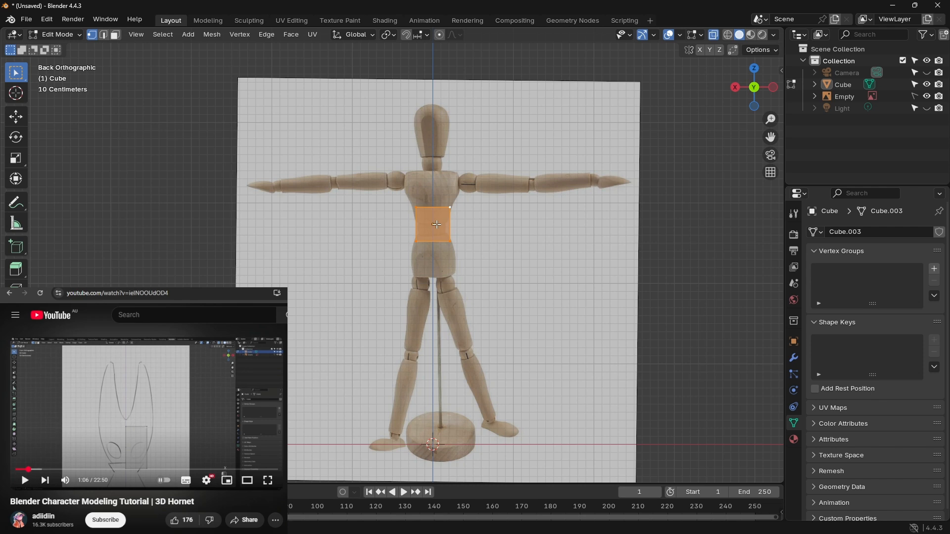
Step: Move the whole cube straight up along Z onto the mannequin's chest and scale it uniformly to the chest's width
{"action": "key", "text": "g"}
{"action": "key", "text": "z"}
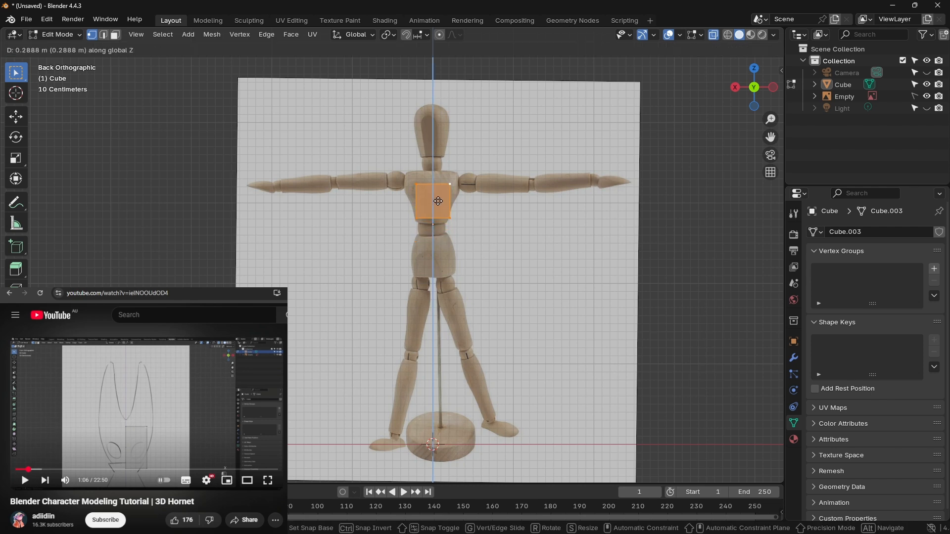
{"action": "left_click", "coordinate": [436, 193]}
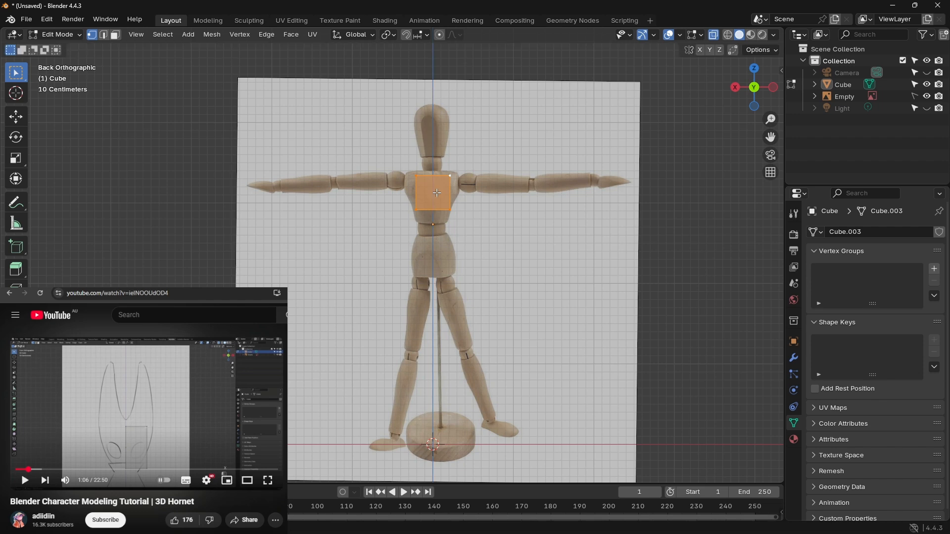
{"action": "key", "text": "s"}
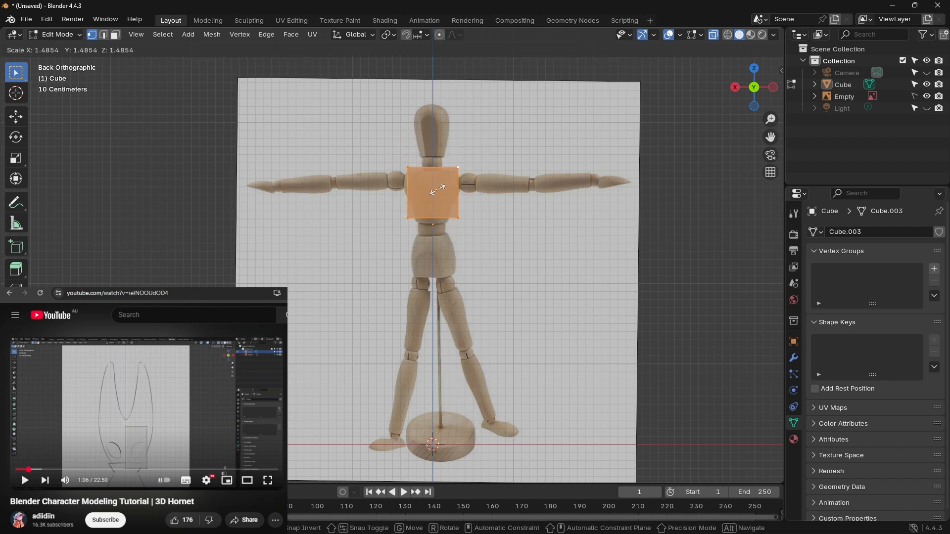
{"action": "left_click", "coordinate": [438, 191]}
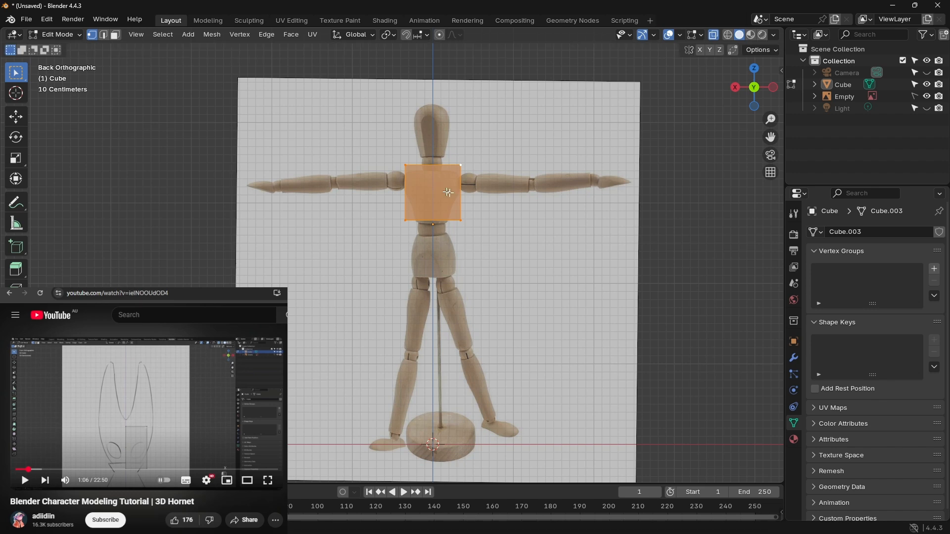
{"action": "scroll", "coordinate": [570, 192], "scroll_direction": "up", "scroll_amount": 4}
{"action": "middle_click_drag", "start_coordinate": [570, 191], "coordinate": [557, 313], "text": "shift"}
{"action": "scroll", "coordinate": [567, 272], "scroll_direction": "up", "scroll_amount": 2}
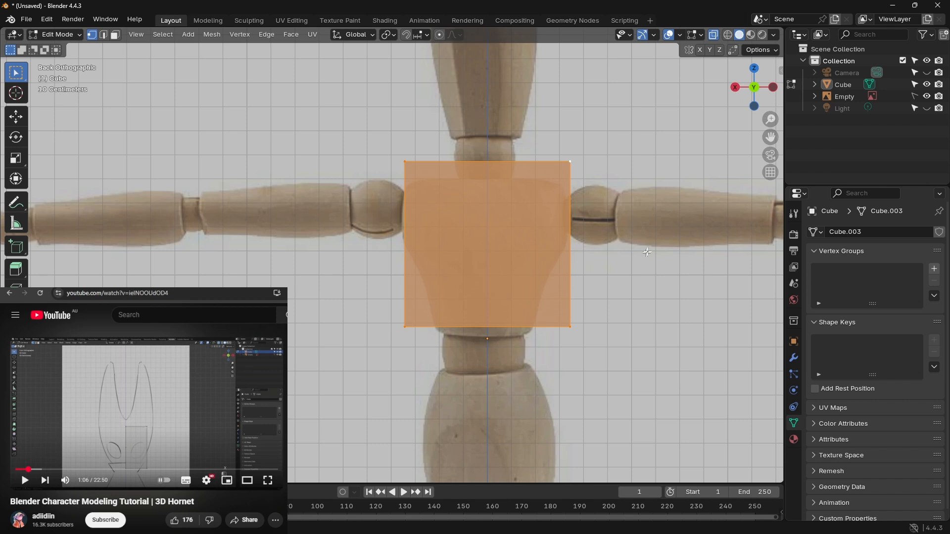
{"action": "middle_click_drag", "start_coordinate": [568, 269], "coordinate": [530, 276], "text": "shift"}
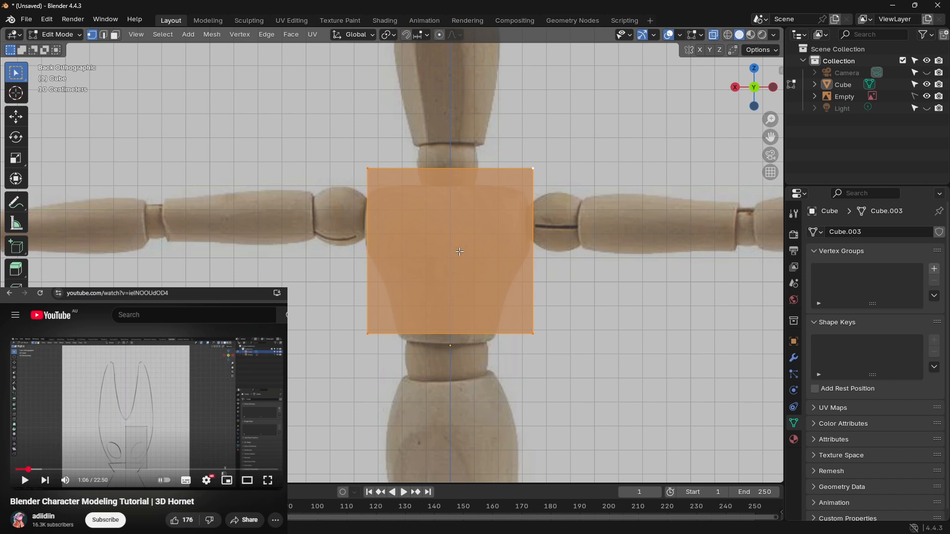
{"action": "key", "text": "ctrl+r"}
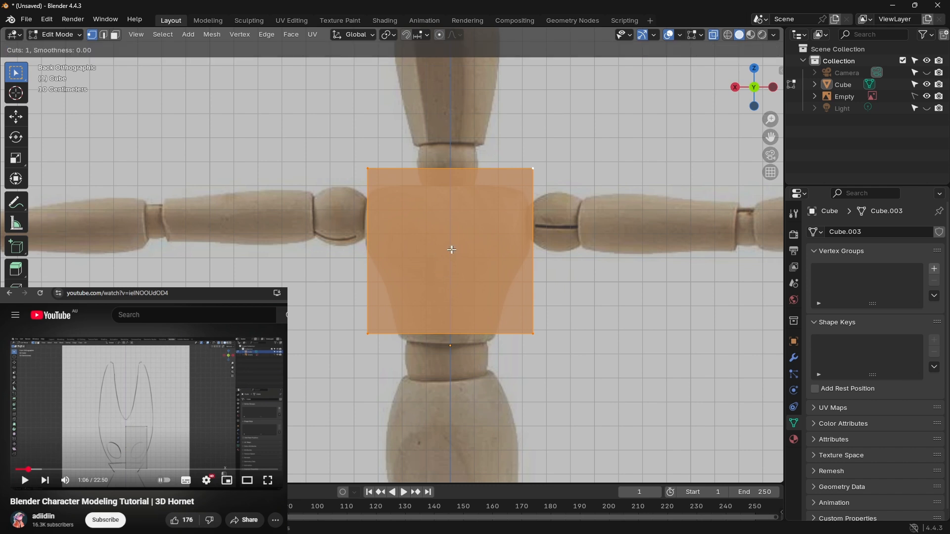
{"action": "key", "text": "Escape"}
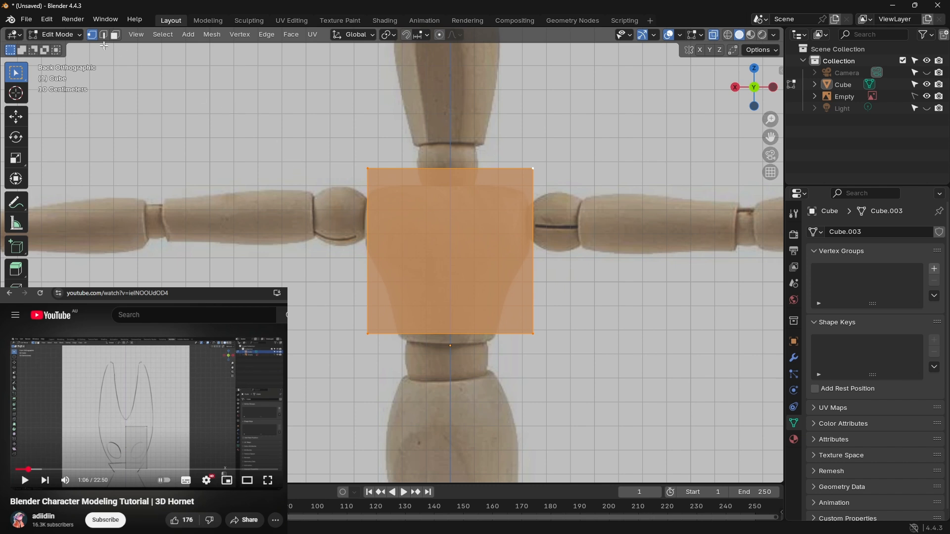
{"action": "left_click", "coordinate": [429, 217]}
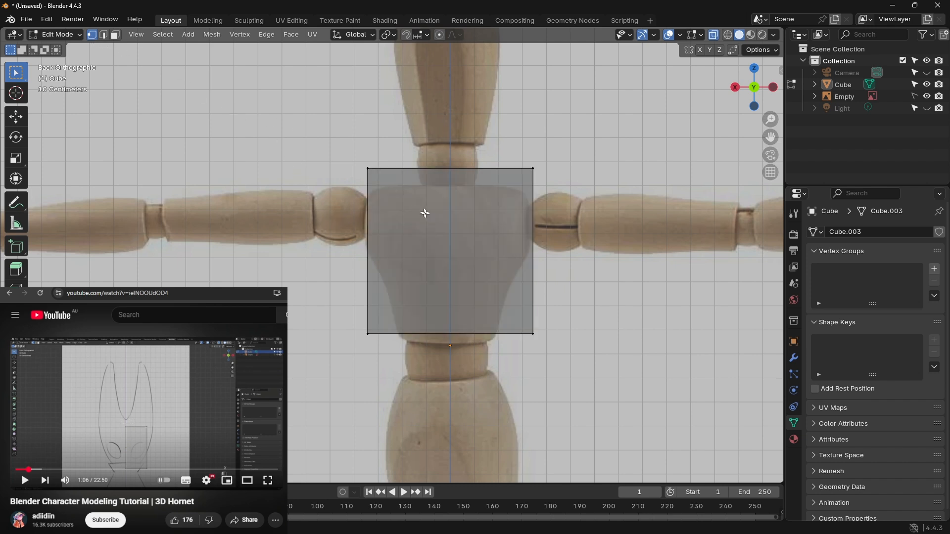
{"action": "left_click", "coordinate": [120, 36]}
{"action": "left_click", "coordinate": [423, 175]}
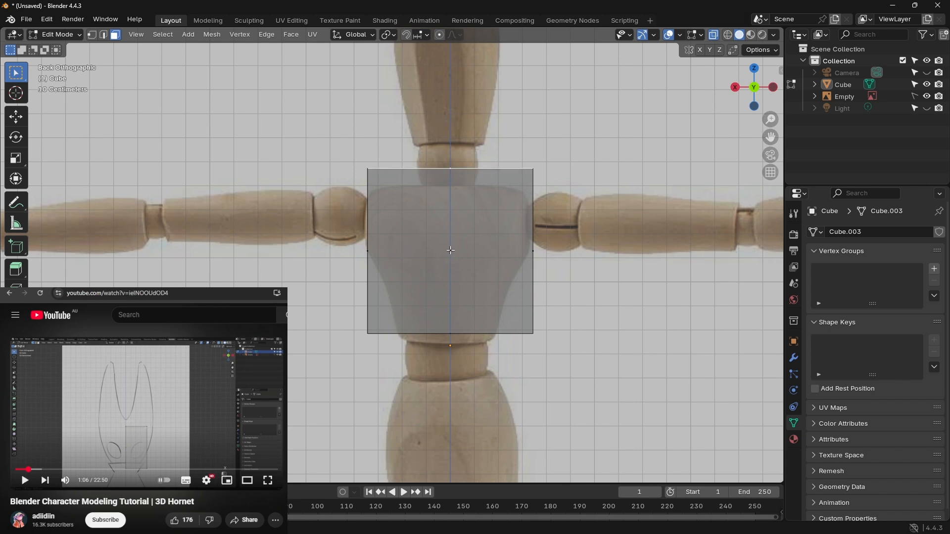
{"action": "left_click", "coordinate": [450, 251]}
{"action": "left_click", "coordinate": [376, 118]}
{"action": "key", "text": "1"}
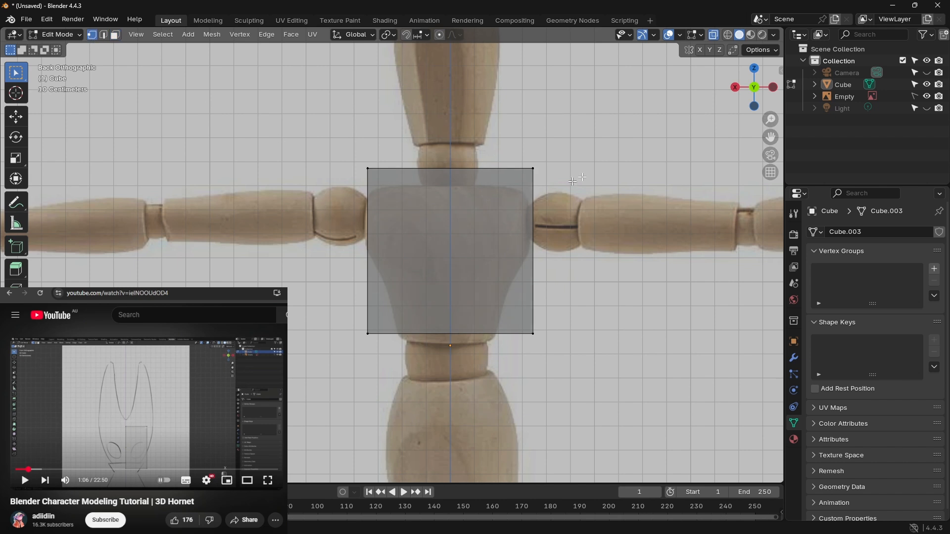
Step: Add a single vertical loop cut down the middle of the cube, centred on the mannequin's torso
{"action": "left_click", "coordinate": [844, 85]}
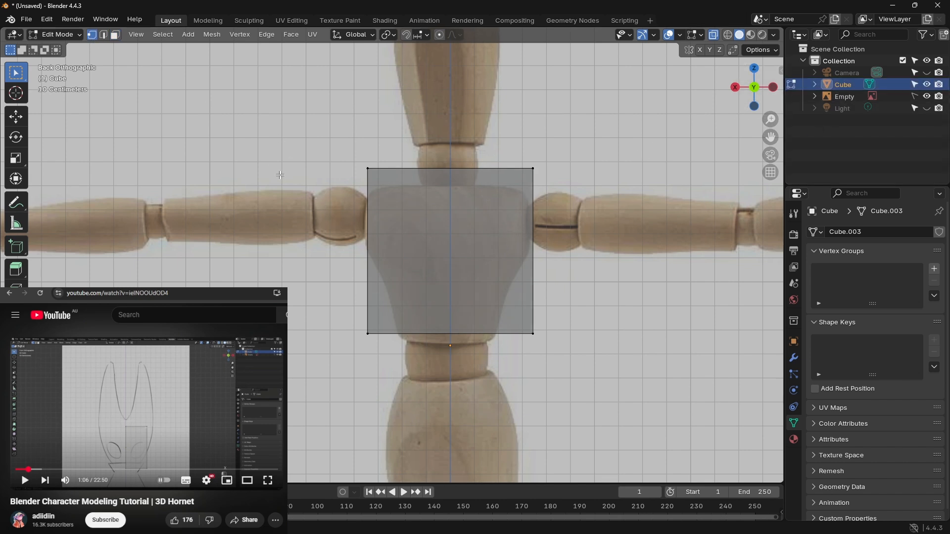
{"action": "key", "text": "ctrl+r"}
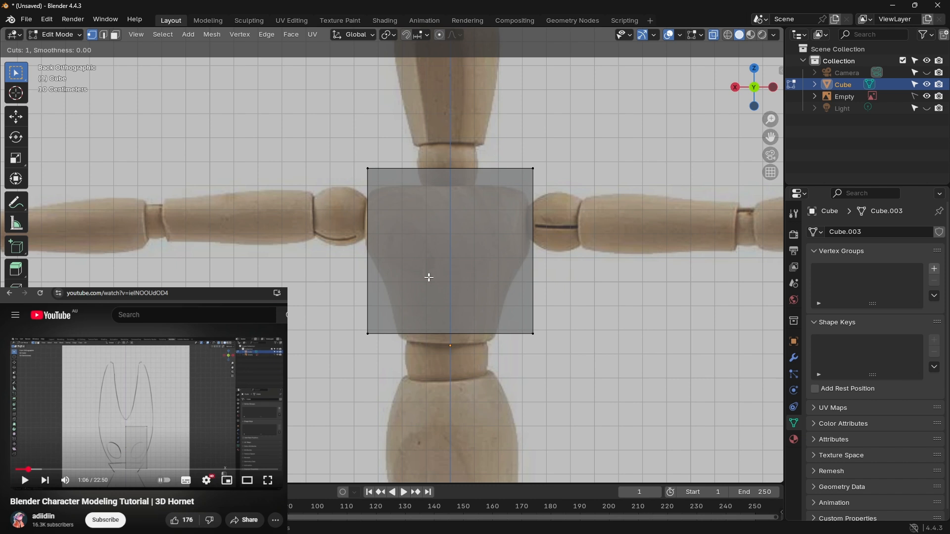
{"action": "left_click", "coordinate": [396, 183]}
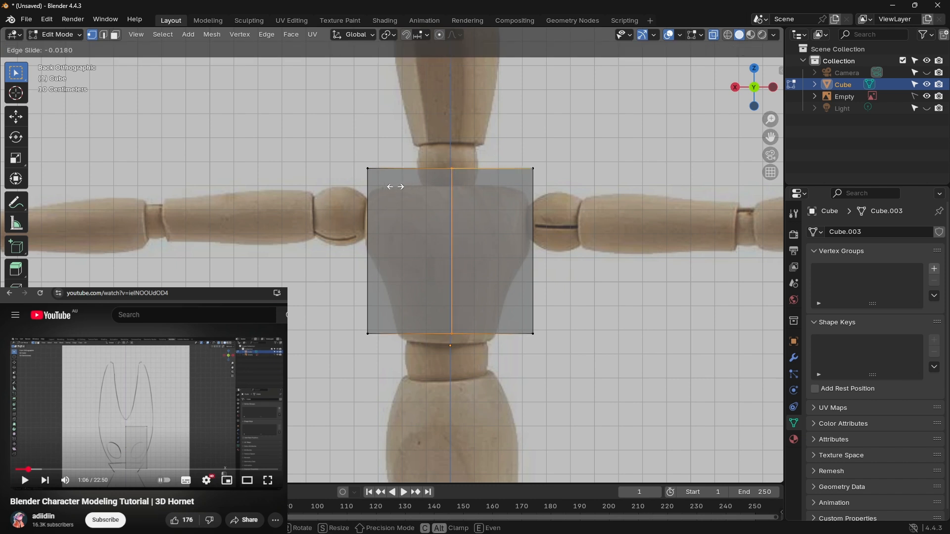
{"action": "left_click", "coordinate": [394, 188]}
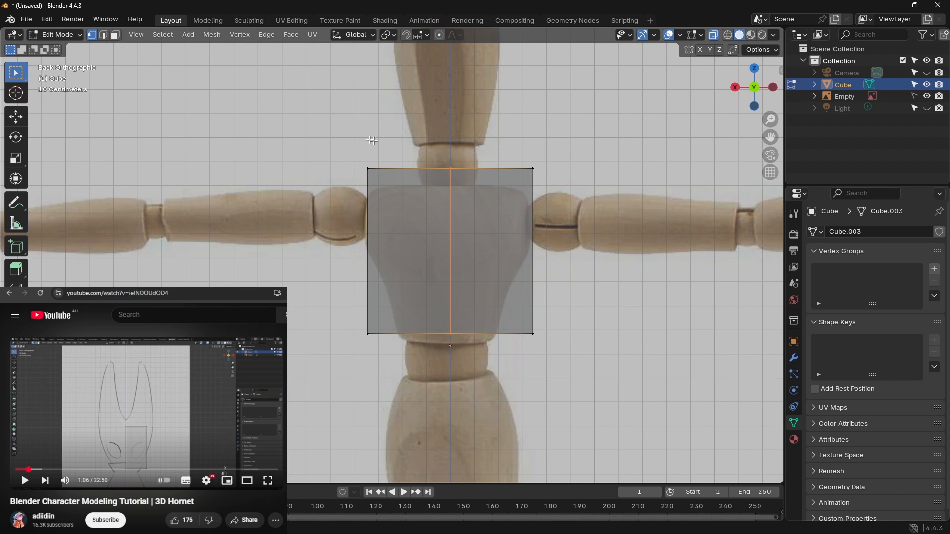
Step: Delete the cube's outer vertices on the left of the centre cut, leaving only the right half
{"action": "left_click_drag", "start_coordinate": [329, 139], "coordinate": [429, 385]}
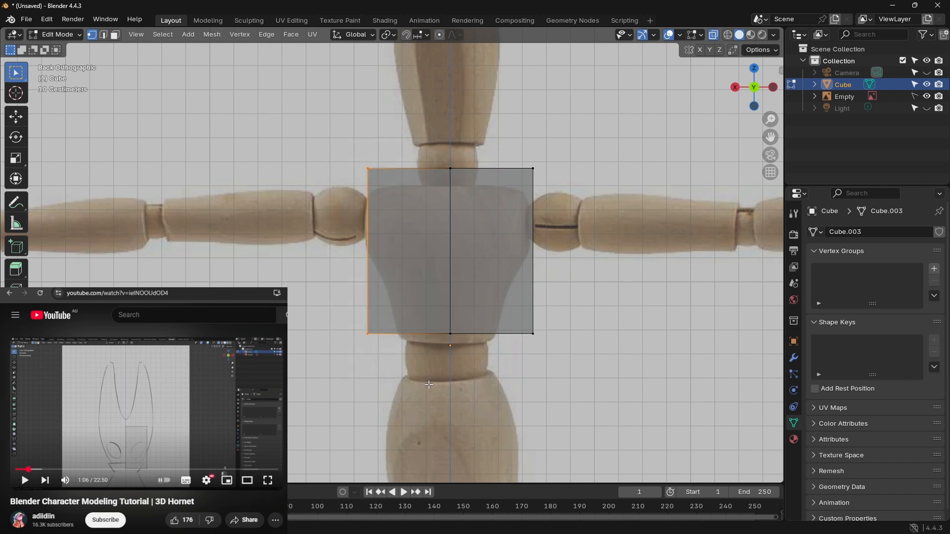
{"action": "key", "text": "x"}
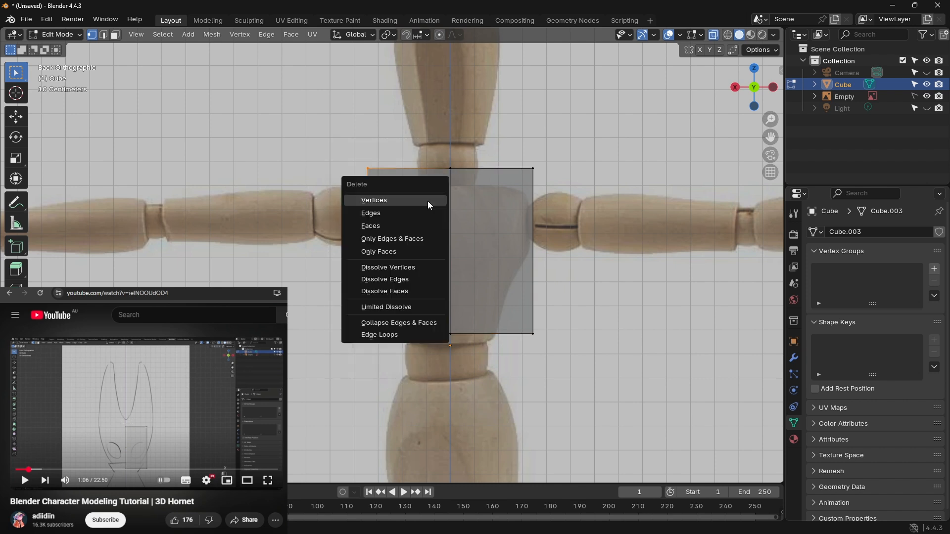
{"action": "left_click", "coordinate": [399, 203]}
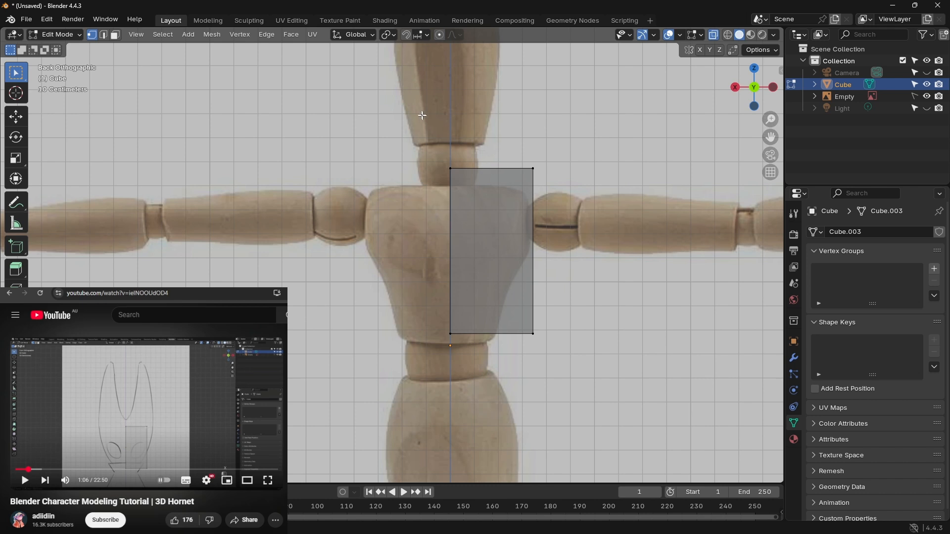
Step: Move the entire half block down along Z until its top edge meets the mannequin's shoulder line
{"action": "key", "text": "a"}
{"action": "key", "text": "g"}
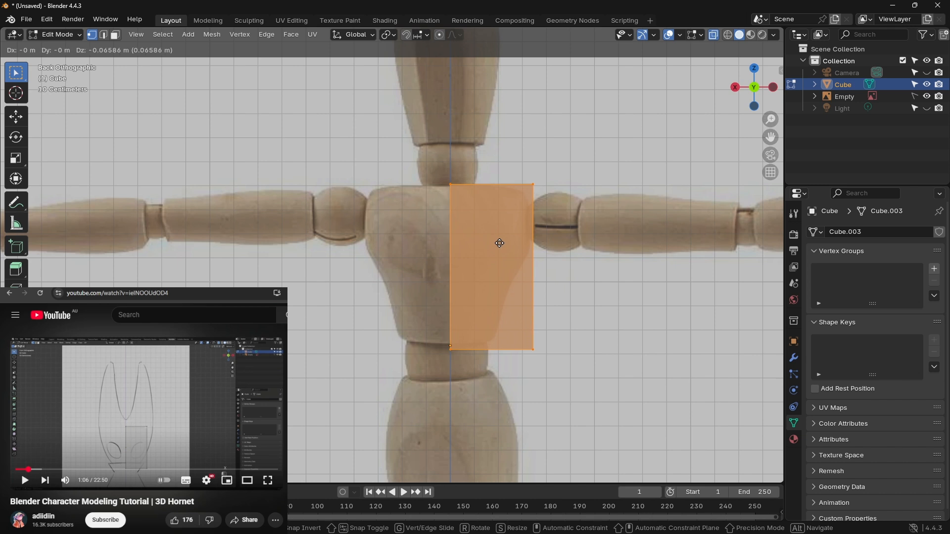
{"action": "key", "text": "z"}
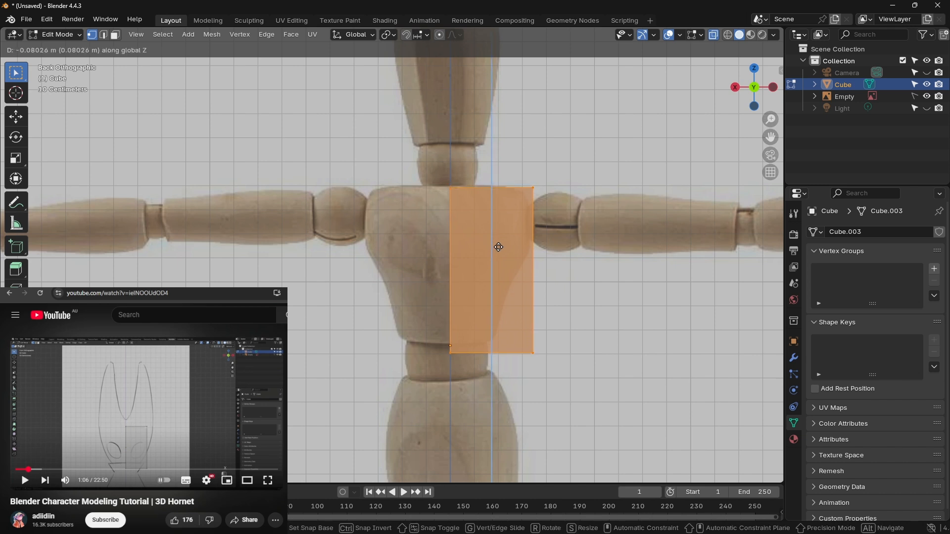
{"action": "left_click", "coordinate": [497, 244]}
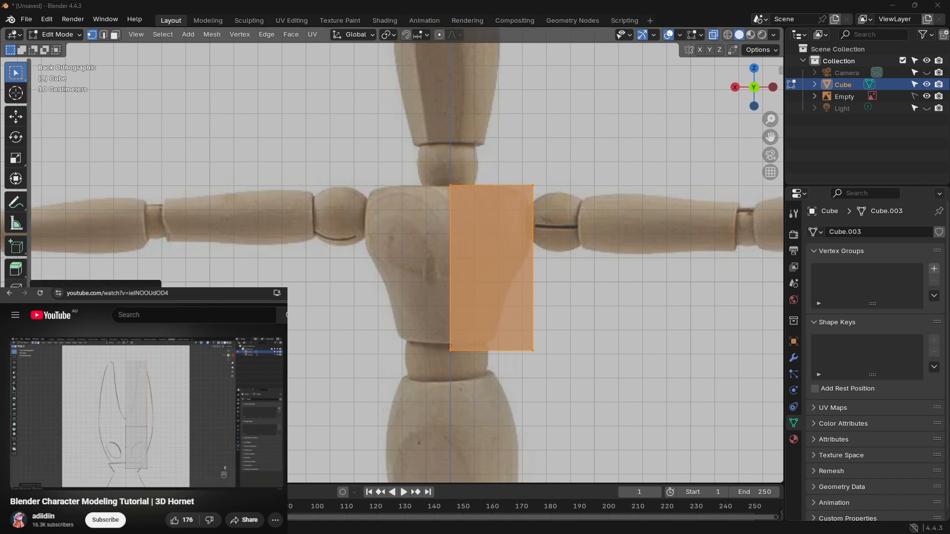
Step: Pause the tutorial at 1:10 and extrude the half block's top vertices upward into a second section
{"action": "left_click", "coordinate": [140, 374]}
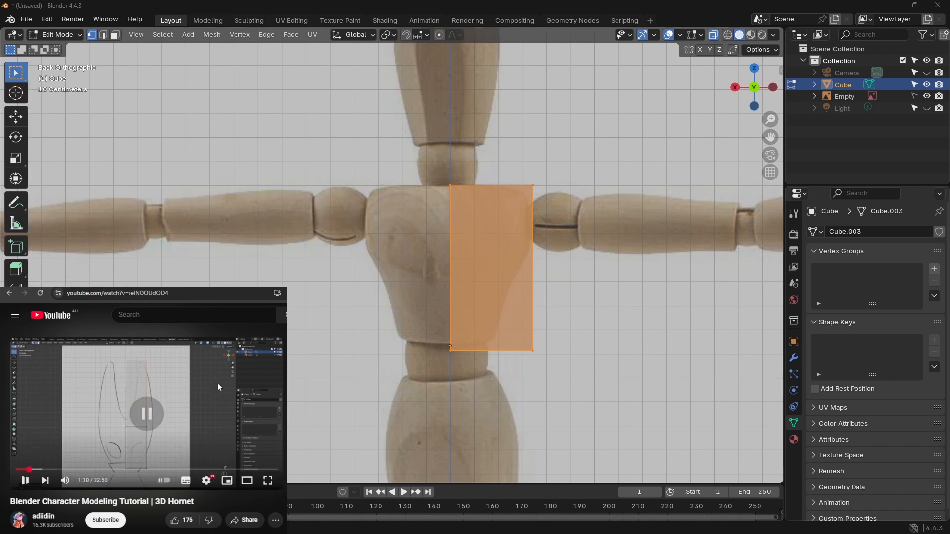
{"action": "left_click", "coordinate": [450, 186]}
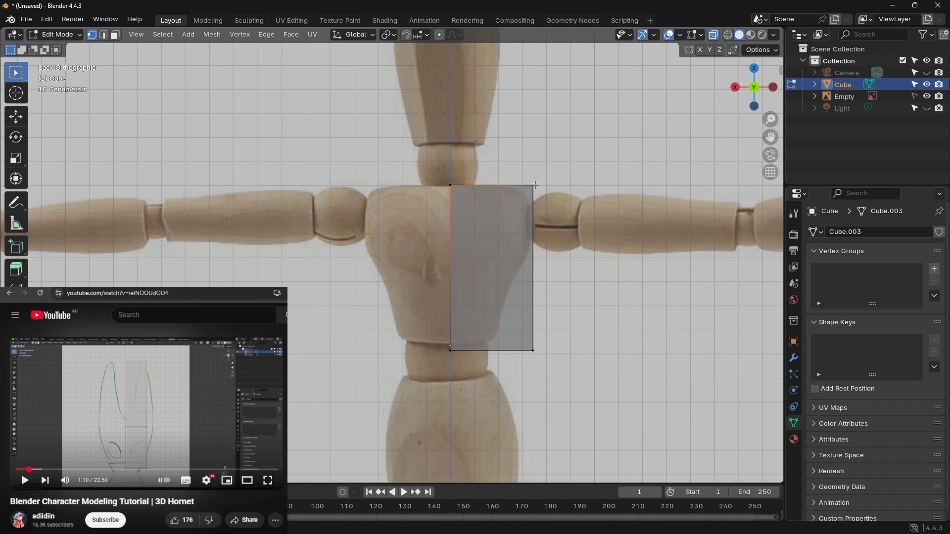
{"action": "left_click", "coordinate": [534, 185]}
{"action": "left_click", "coordinate": [451, 186]}
{"action": "left_click", "coordinate": [534, 185], "text": "shift"}
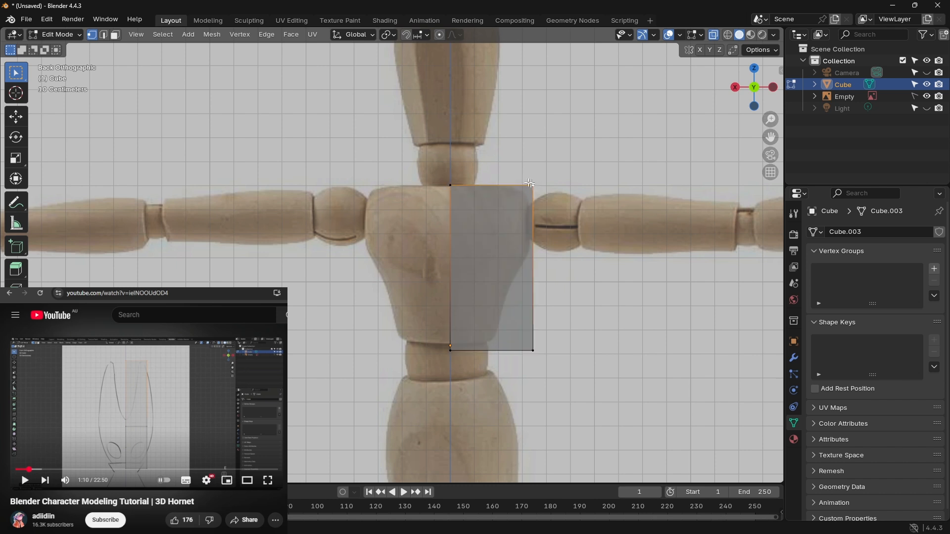
{"action": "left_click", "coordinate": [450, 185], "text": "shift"}
{"action": "key", "text": "e"}
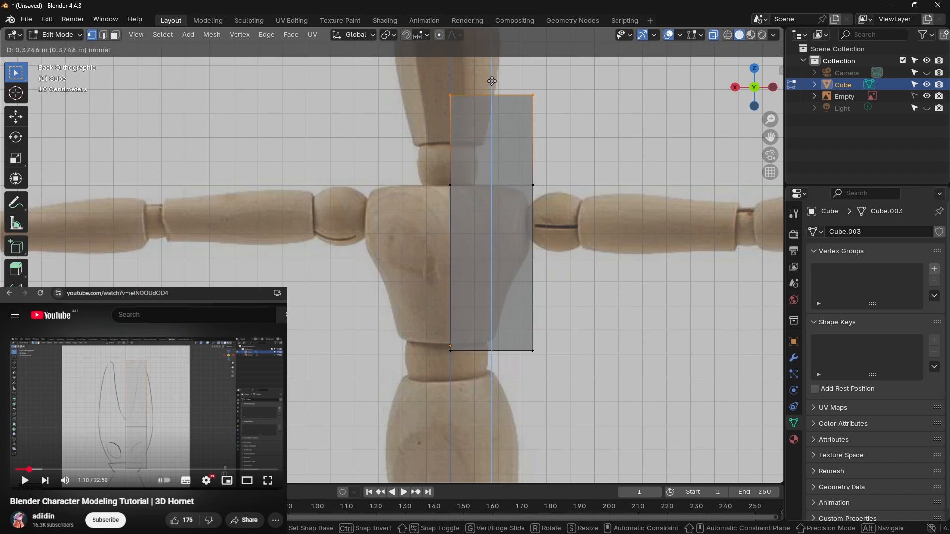
{"action": "key", "text": "z"}
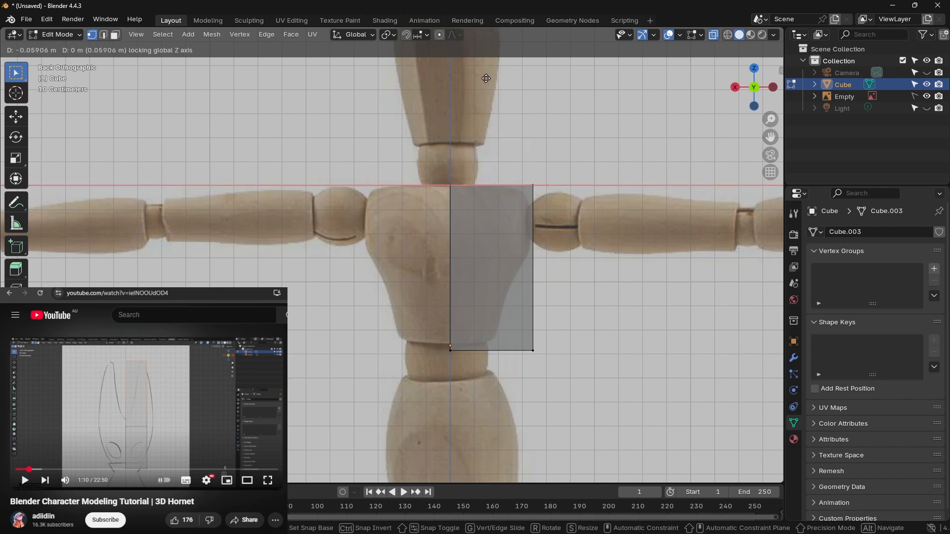
{"action": "middle_click_drag", "start_coordinate": [481, 82], "coordinate": [515, 147], "text": "alt"}
{"action": "left_click", "coordinate": [494, 113]}
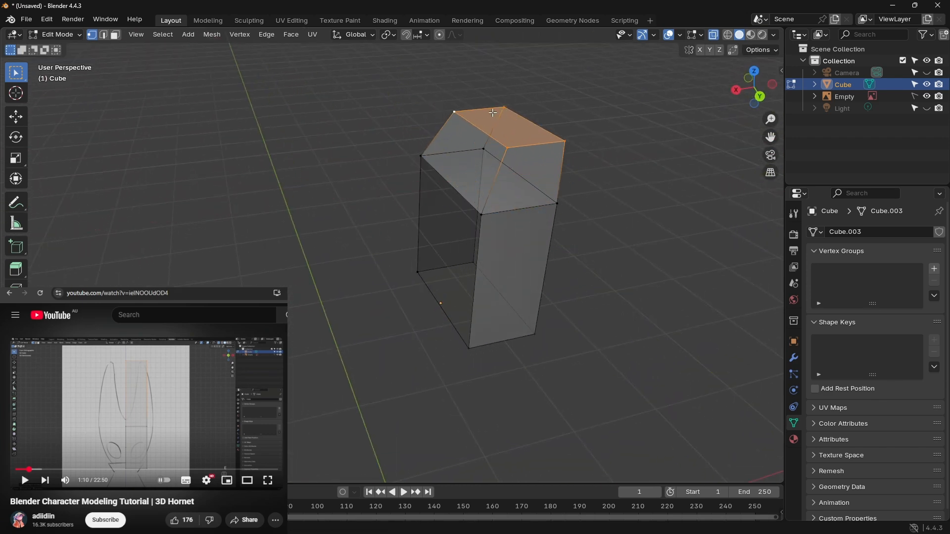
Step: Undo the upward extrusion from the half block's top
{"action": "right_click", "coordinate": [291, 233]}
{"action": "right_click", "coordinate": [385, 220]}
{"action": "key", "text": "Escape"}
{"action": "key", "text": "ctrl+z"}
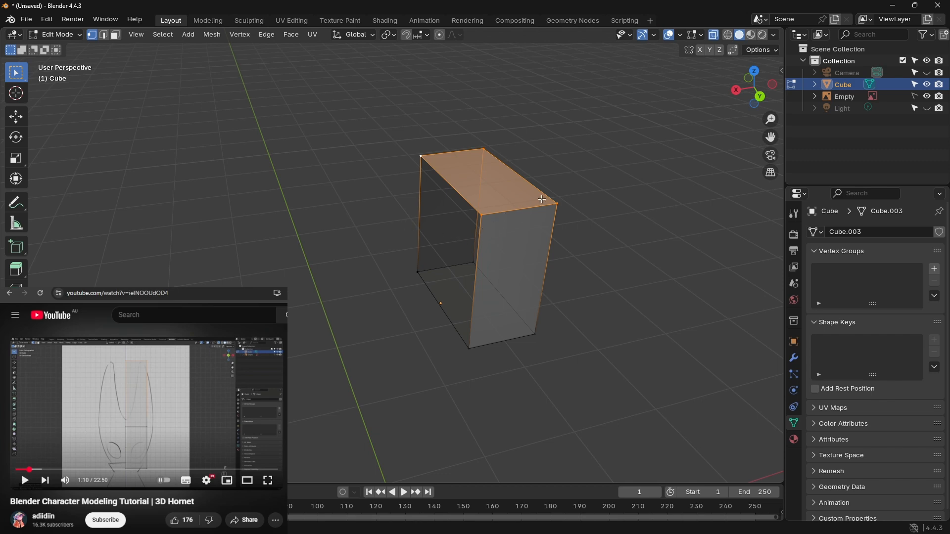
Step: Try deleting the half block's top vertices and compare the remaining geometry with the reference in back view
{"action": "middle_click_drag", "start_coordinate": [540, 200], "coordinate": [487, 204]}
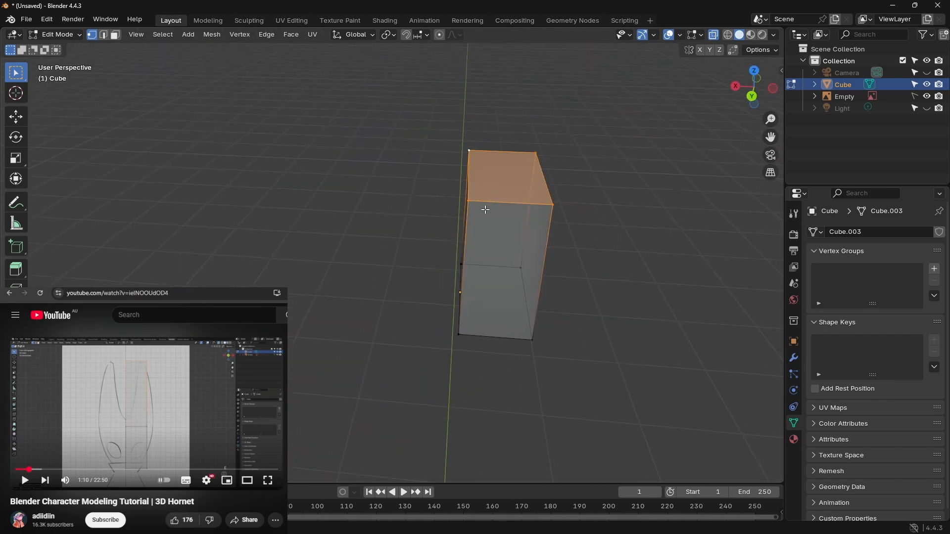
{"action": "key", "text": "z"}
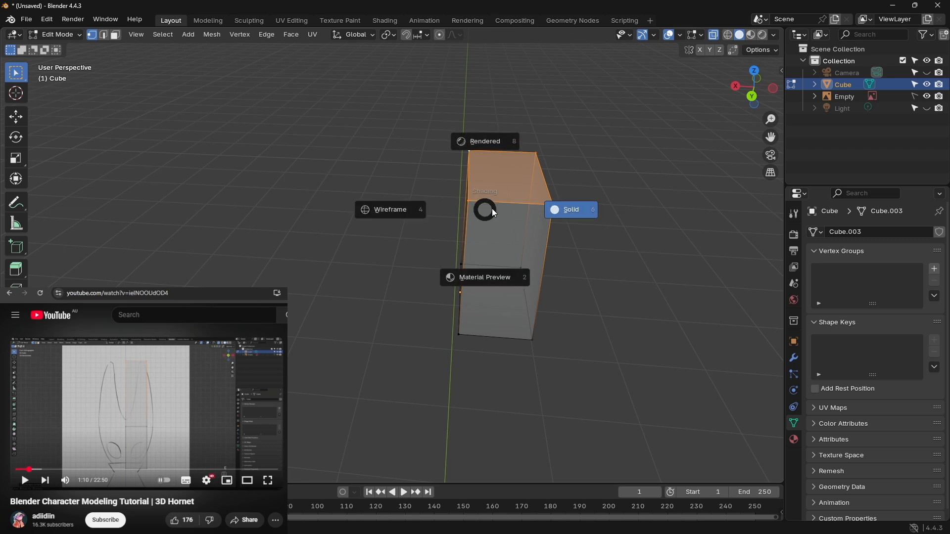
{"action": "key", "text": "Escape"}
{"action": "key", "text": "x"}
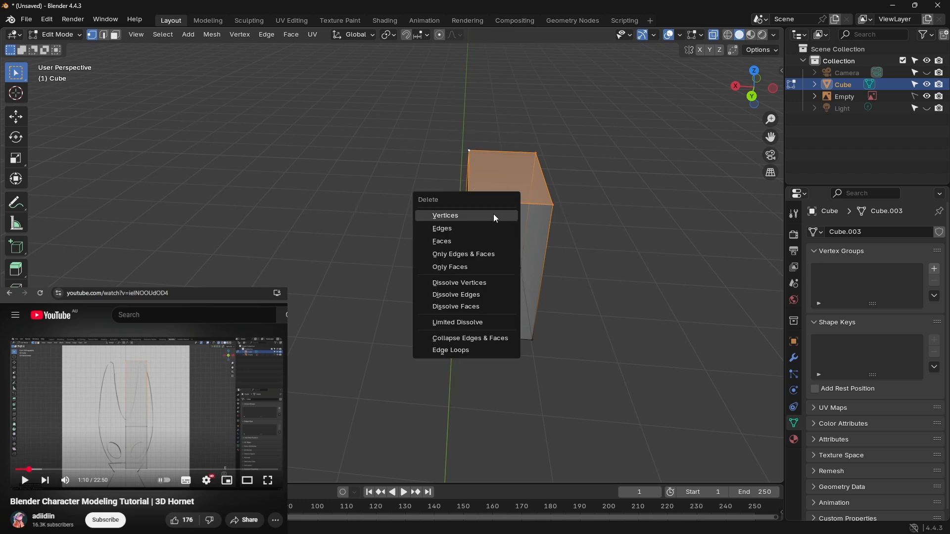
{"action": "left_click", "coordinate": [495, 217]}
{"action": "middle_click_drag", "start_coordinate": [506, 209], "coordinate": [511, 227]}
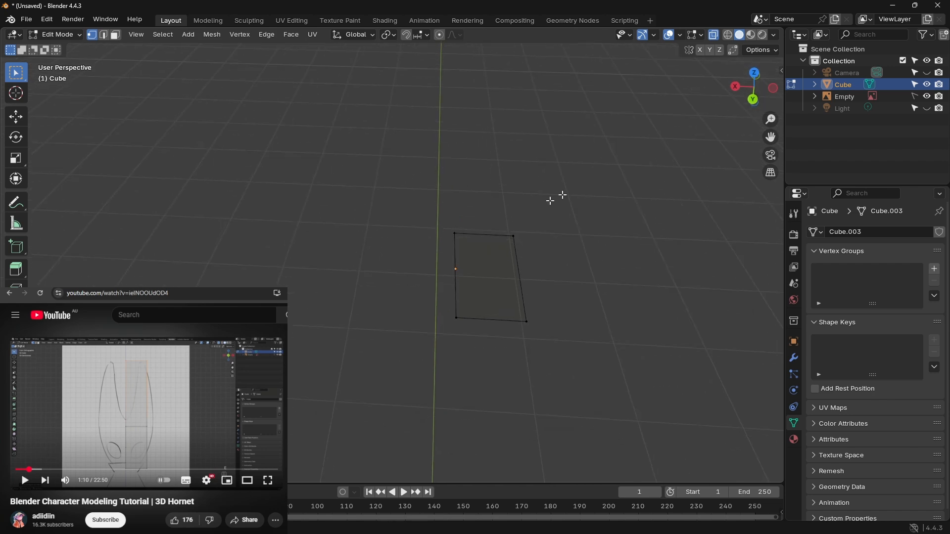
{"action": "left_click", "coordinate": [753, 100]}
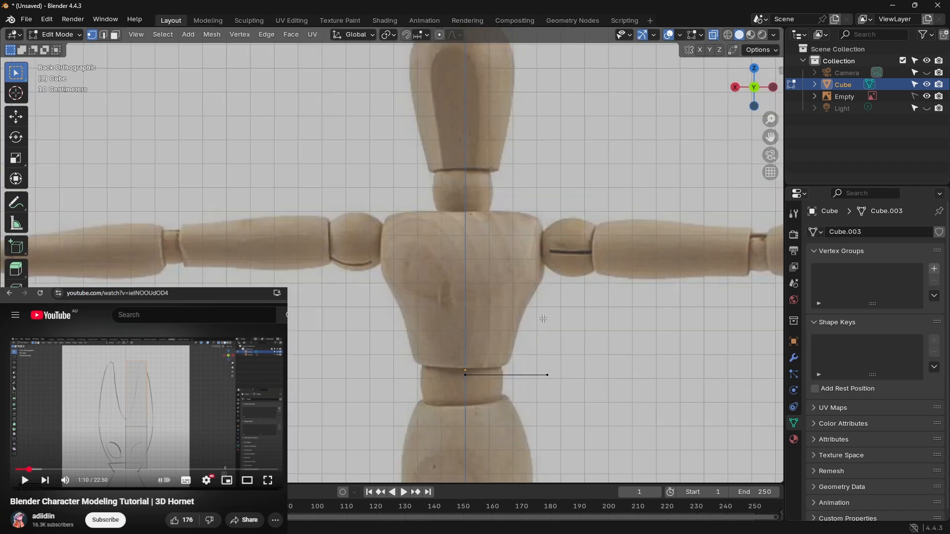
{"action": "key", "text": "ctrl+z"}
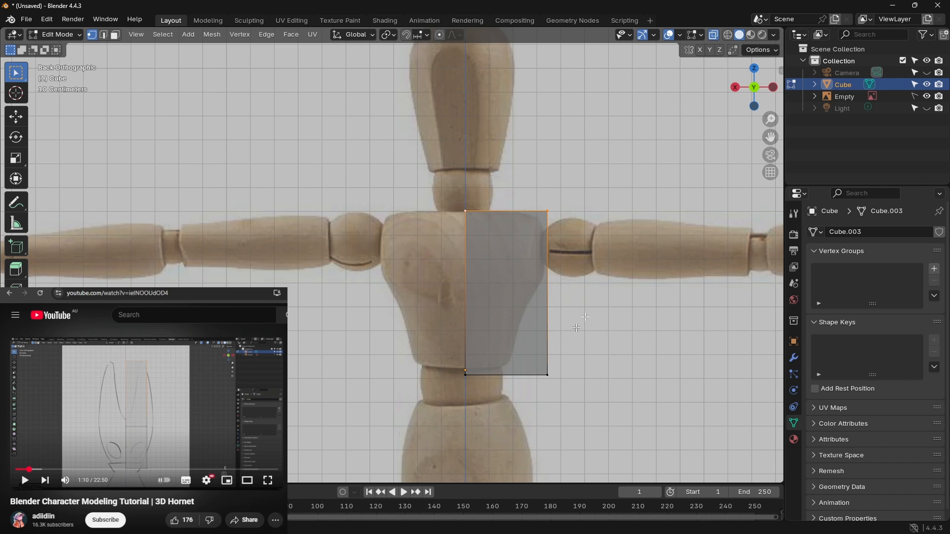
Step: Delete the vertices of the half block's back-side face, keeping one flat plane over the torso reference in back view
{"action": "middle_click_drag", "start_coordinate": [655, 186], "coordinate": [638, 199]}
{"action": "middle_click_drag", "start_coordinate": [628, 254], "coordinate": [648, 199], "text": "shift"}
{"action": "left_click", "coordinate": [481, 168]}
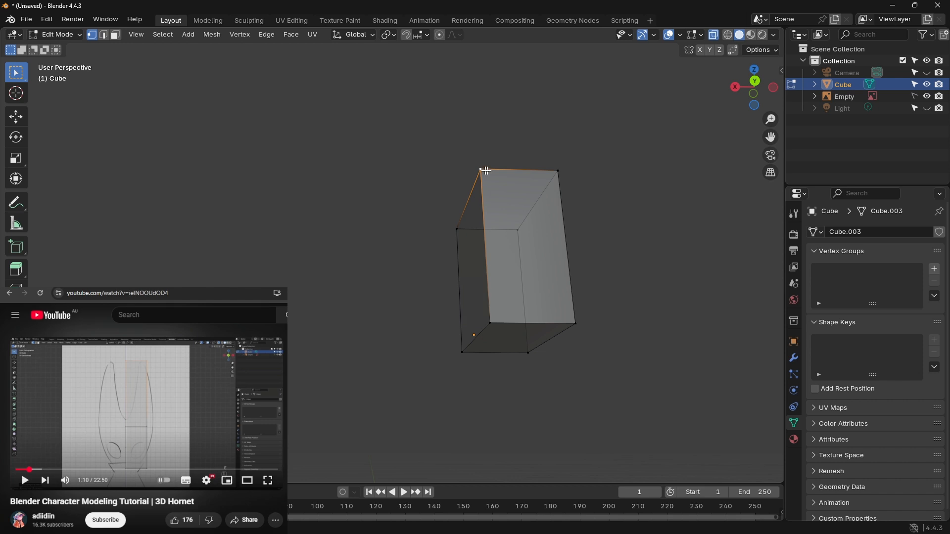
{"action": "left_click", "coordinate": [115, 35]}
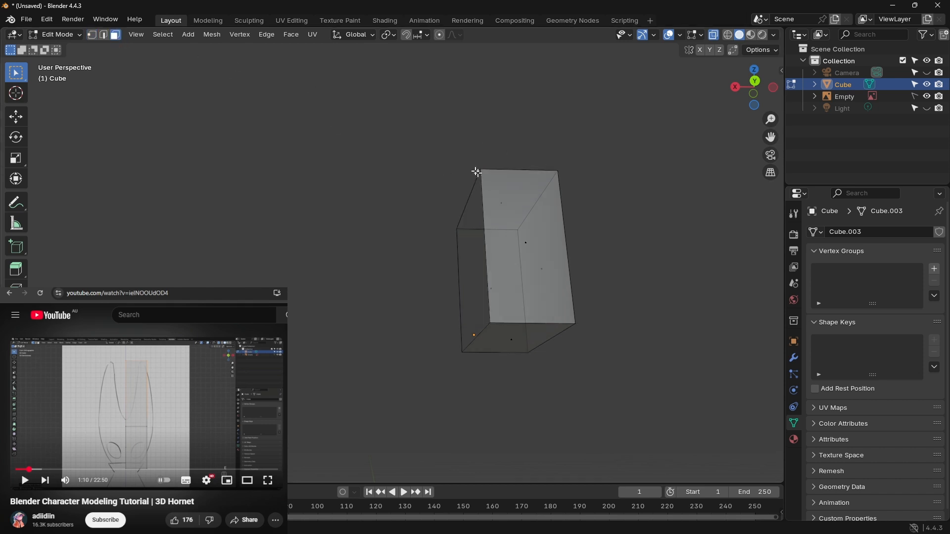
{"action": "left_click", "coordinate": [526, 241]}
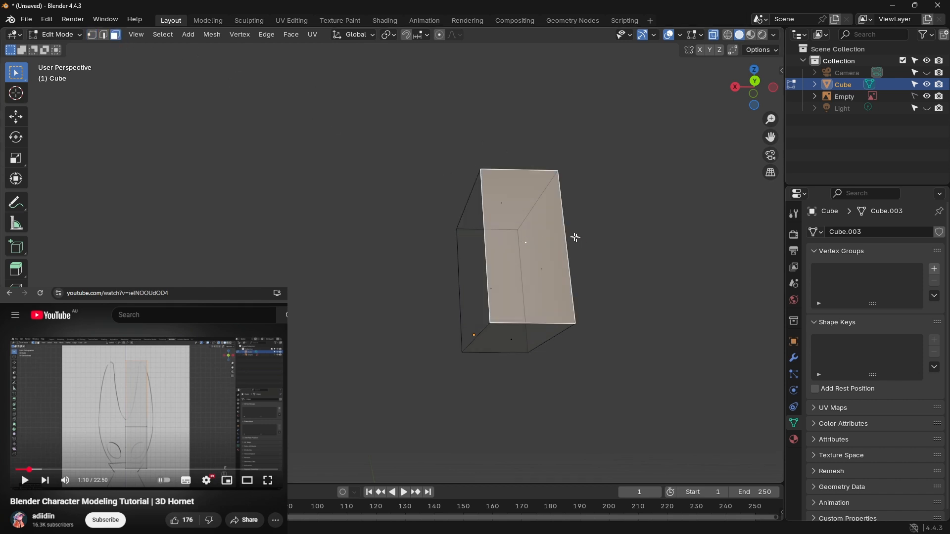
{"action": "key", "text": "x"}
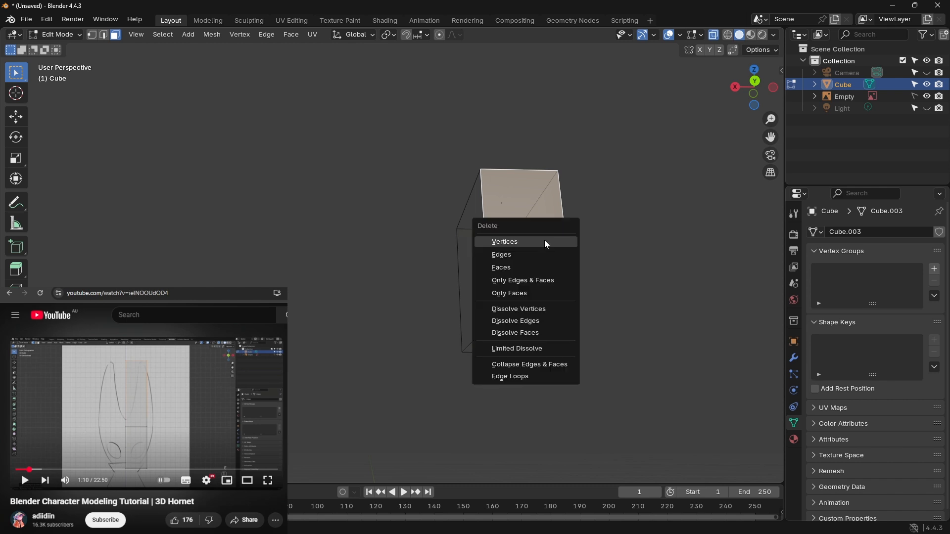
{"action": "left_click", "coordinate": [546, 241]}
{"action": "left_click", "coordinate": [759, 86]}
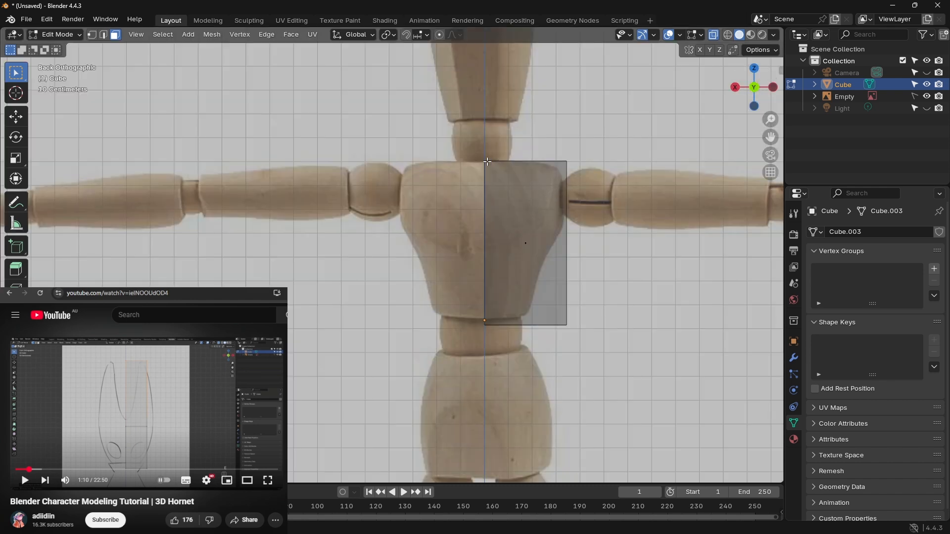
Step: Move the flat plane's two top vertices slightly down along Z to the mannequin's shoulder line
{"action": "left_click", "coordinate": [92, 34]}
{"action": "left_click", "coordinate": [483, 161], "text": "shift"}
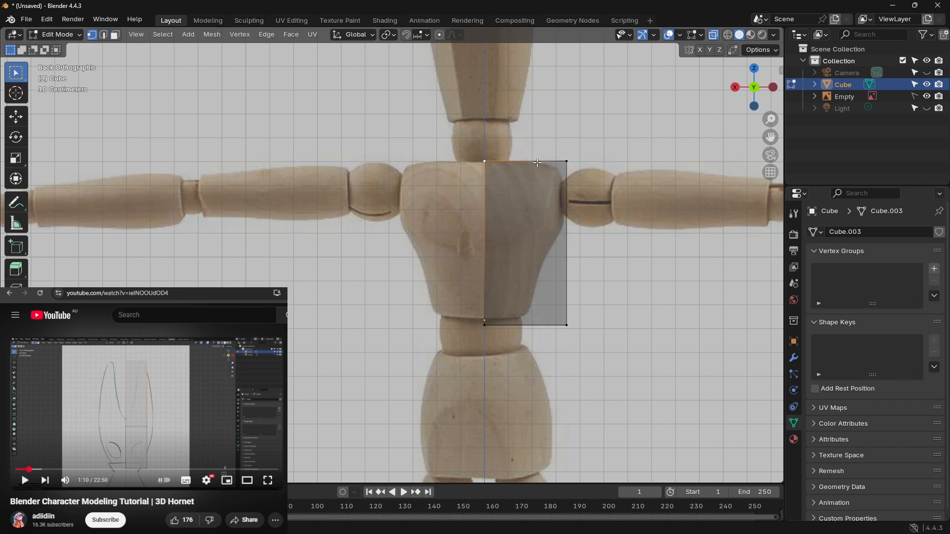
{"action": "left_click", "coordinate": [566, 161], "text": "shift"}
{"action": "key", "text": "g"}
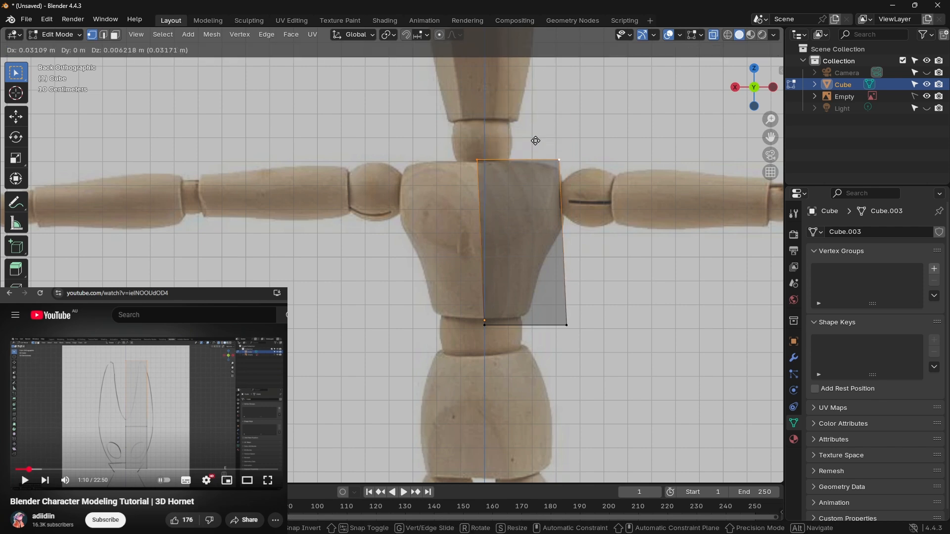
{"action": "key", "text": "z"}
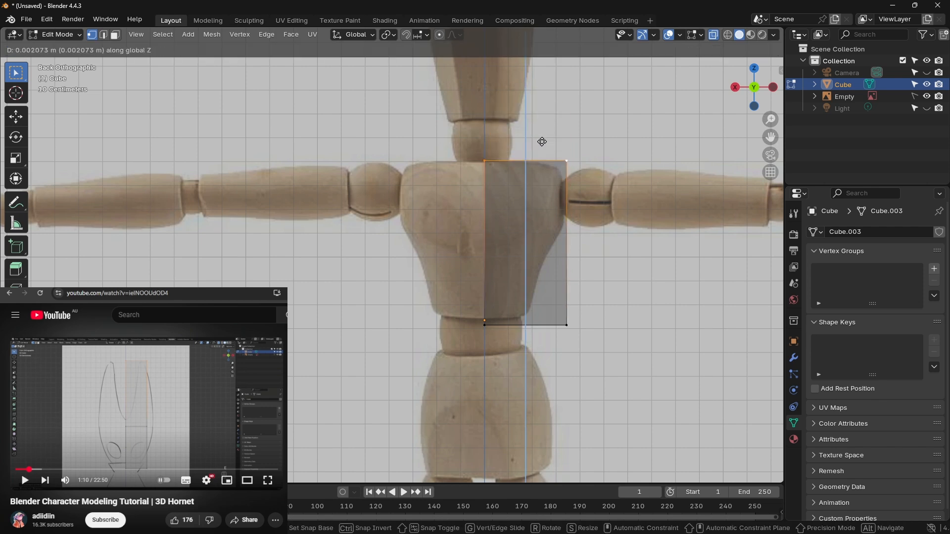
{"action": "left_click", "coordinate": [542, 143]}
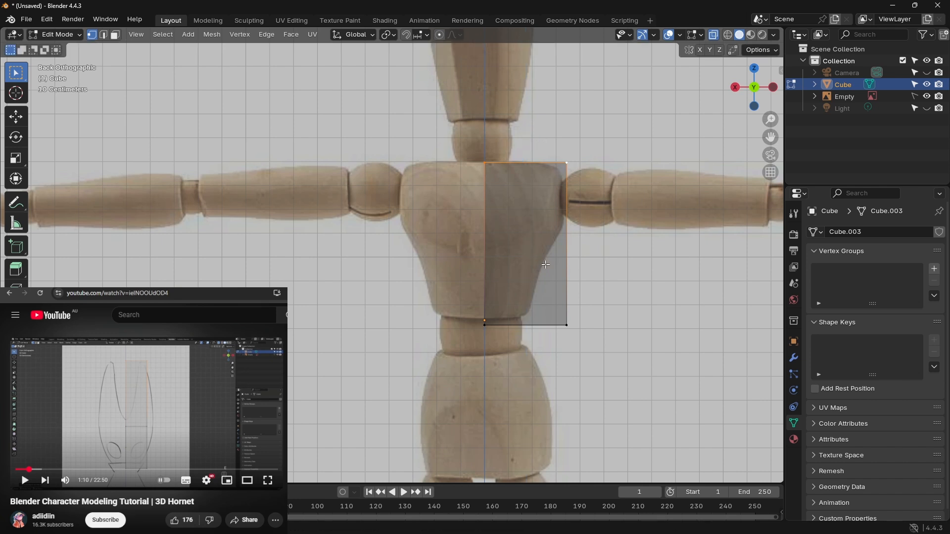
Step: Move the plane's bottom edge up along Z by about 0.023 m to the lower end of the mannequin's chest piece
{"action": "left_click", "coordinate": [103, 34]}
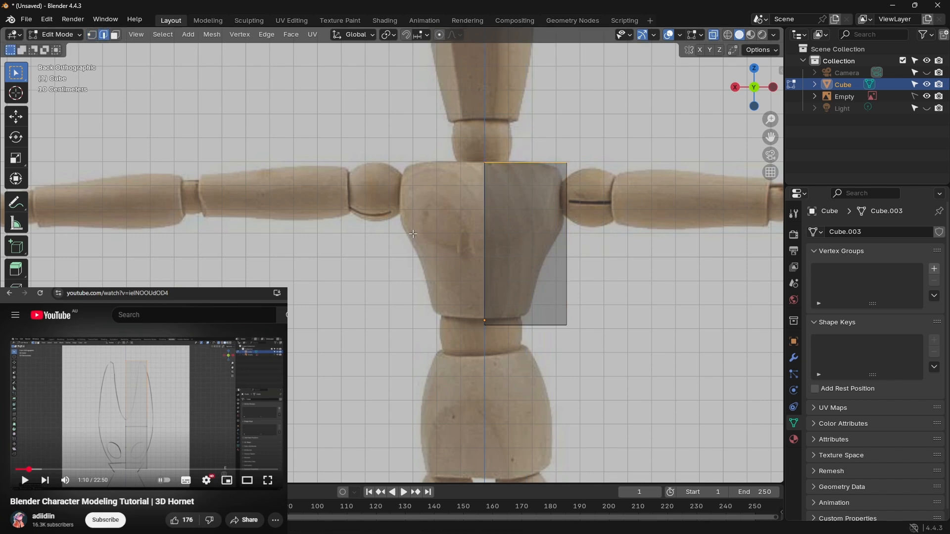
{"action": "left_click", "coordinate": [526, 325]}
{"action": "key", "text": "g"}
{"action": "key", "text": "x"}
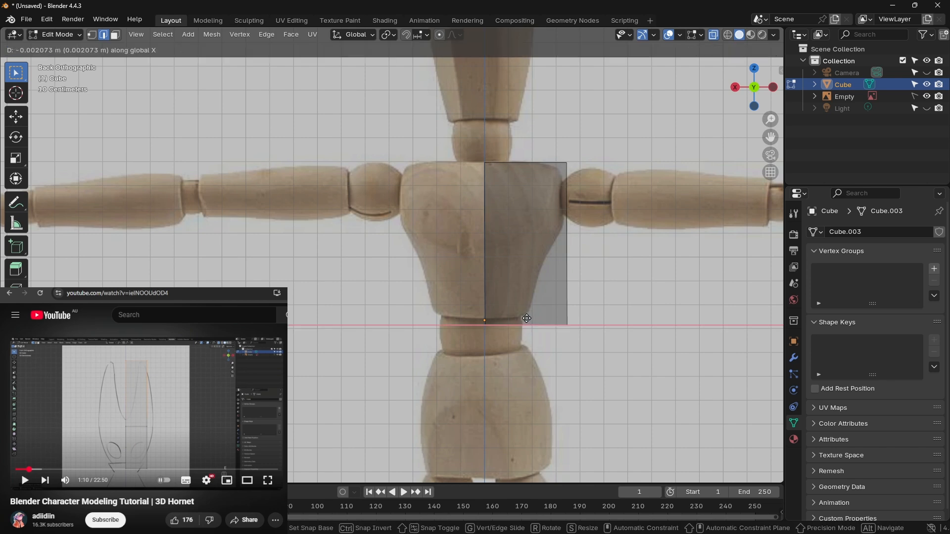
{"action": "key", "text": "z"}
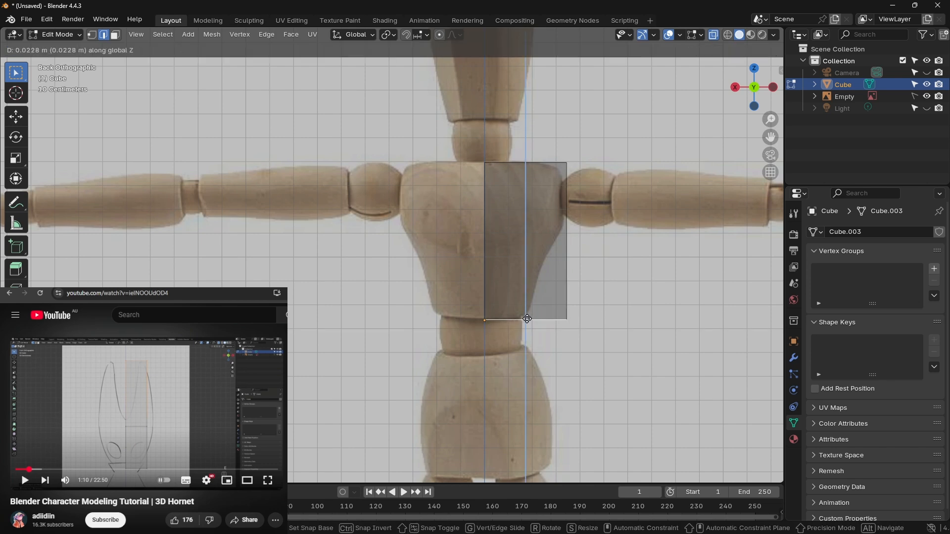
{"action": "left_click", "coordinate": [528, 319]}
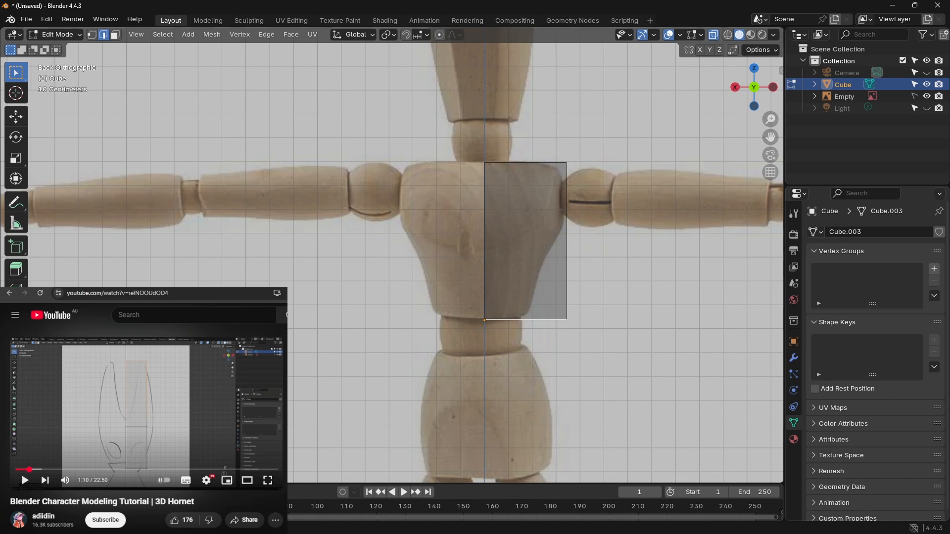
Step: Play the tutorial up to 1:25 and move the plane's bottom outer vertex inward about 0.17 m to the chest piece's lower corner
{"action": "left_click", "coordinate": [147, 414]}
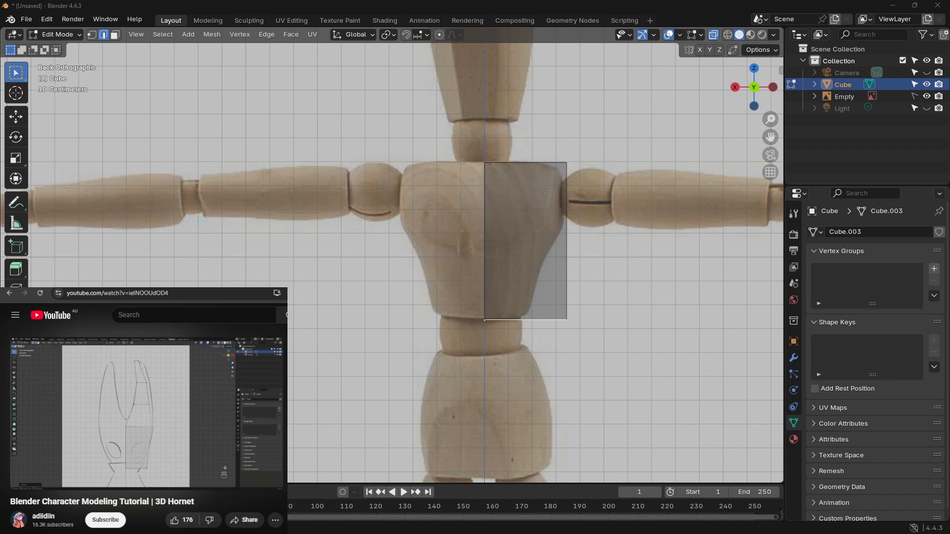
{"action": "left_click", "coordinate": [179, 414]}
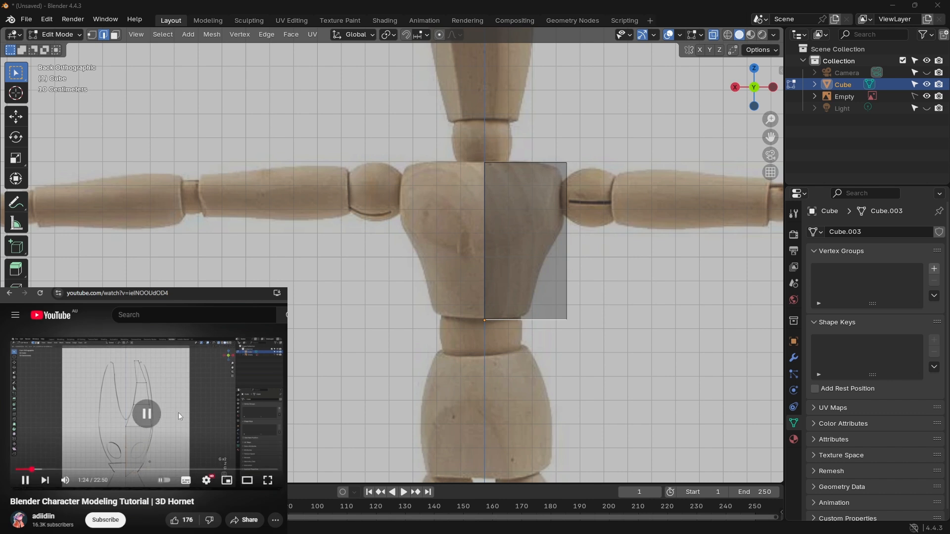
{"action": "left_click", "coordinate": [568, 319]}
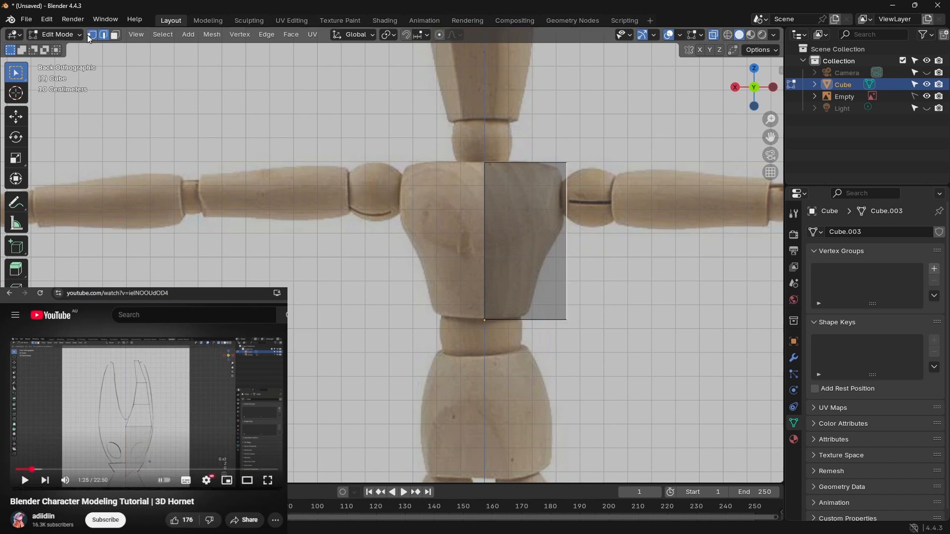
{"action": "key", "text": "1"}
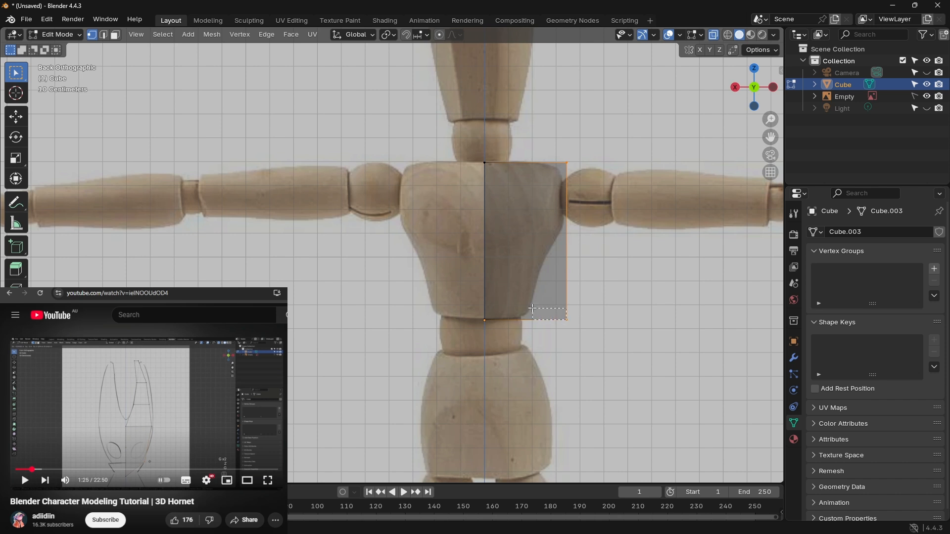
{"action": "left_click", "coordinate": [568, 319]}
{"action": "key", "text": "g"}
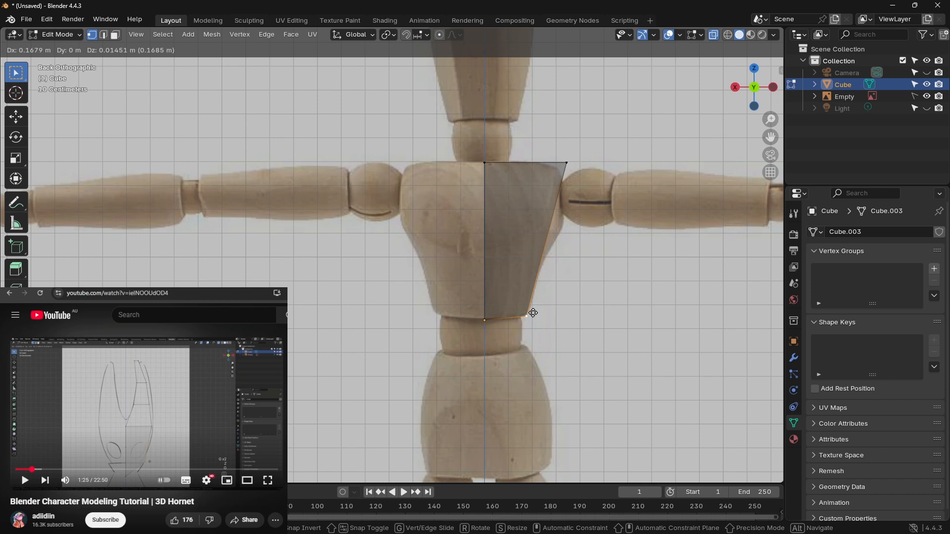
{"action": "left_click", "coordinate": [532, 314]}
Step: Add two horizontal loop cuts across the torso plane, slid slightly upward with an edge slide of -0.1278
{"action": "left_click", "coordinate": [545, 201]}
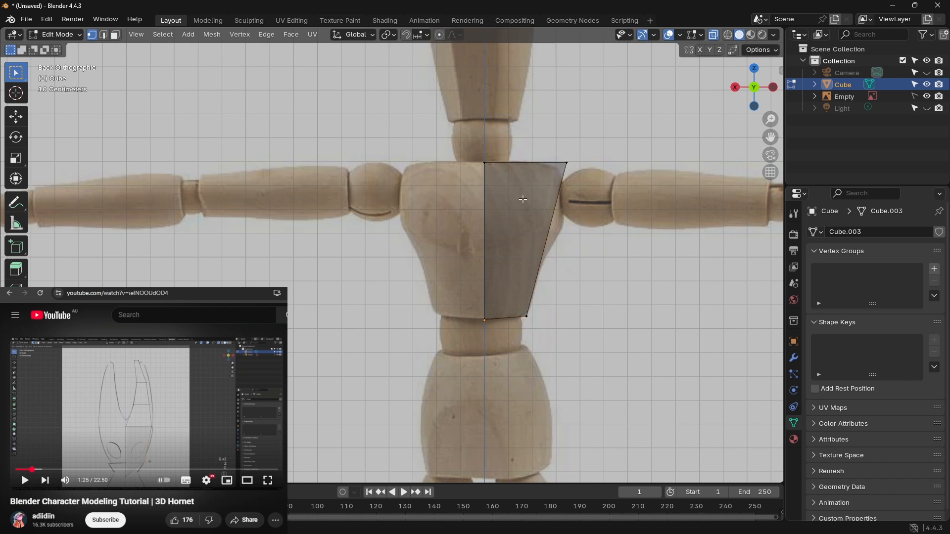
{"action": "key", "text": "a"}
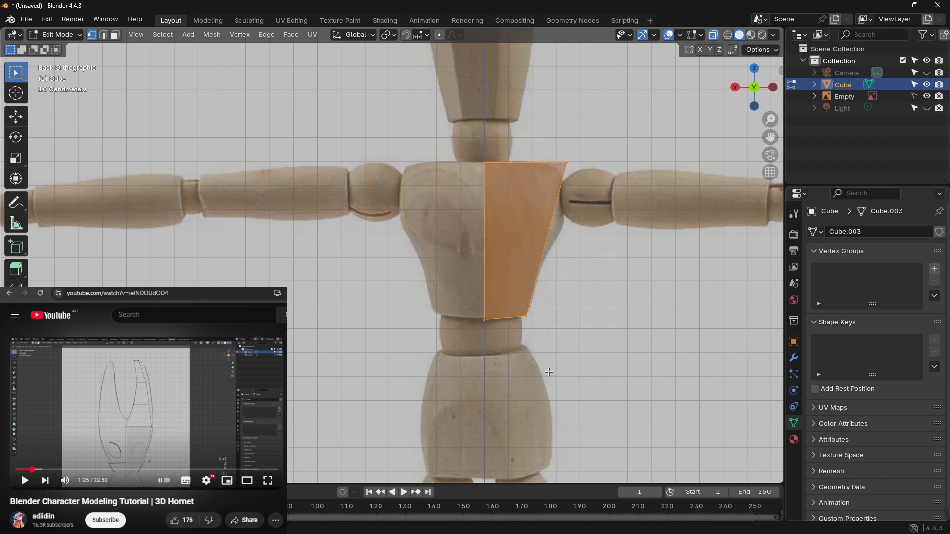
{"action": "key", "text": "ctrl+r"}
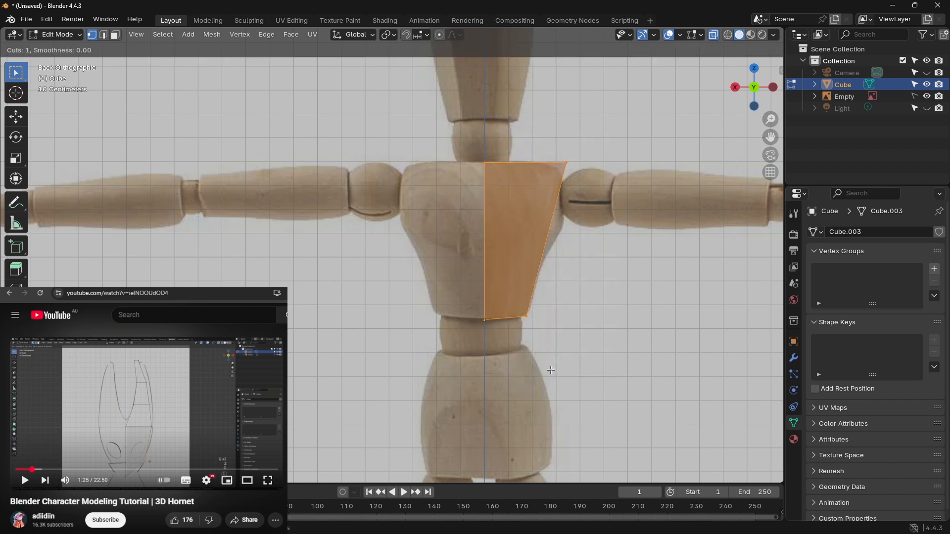
{"action": "left_click", "coordinate": [537, 252]}
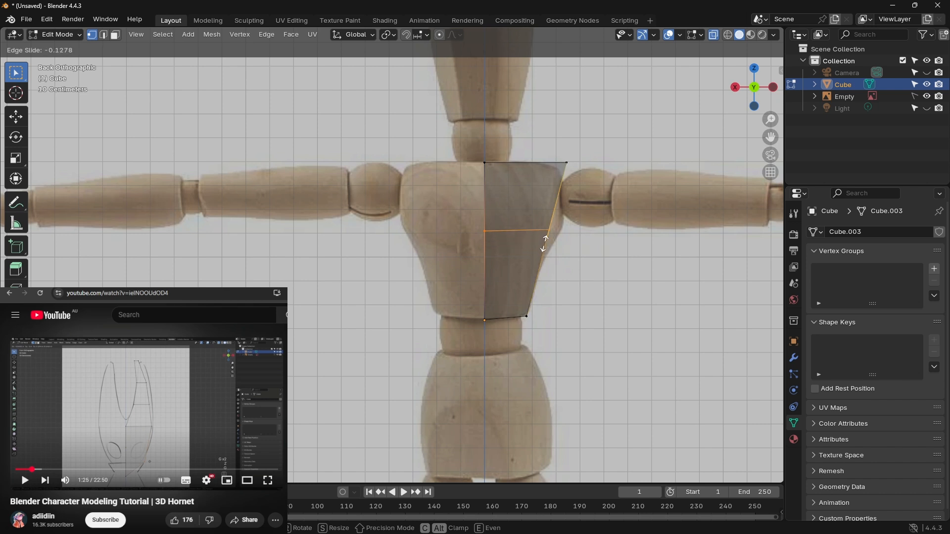
{"action": "left_click", "coordinate": [544, 243]}
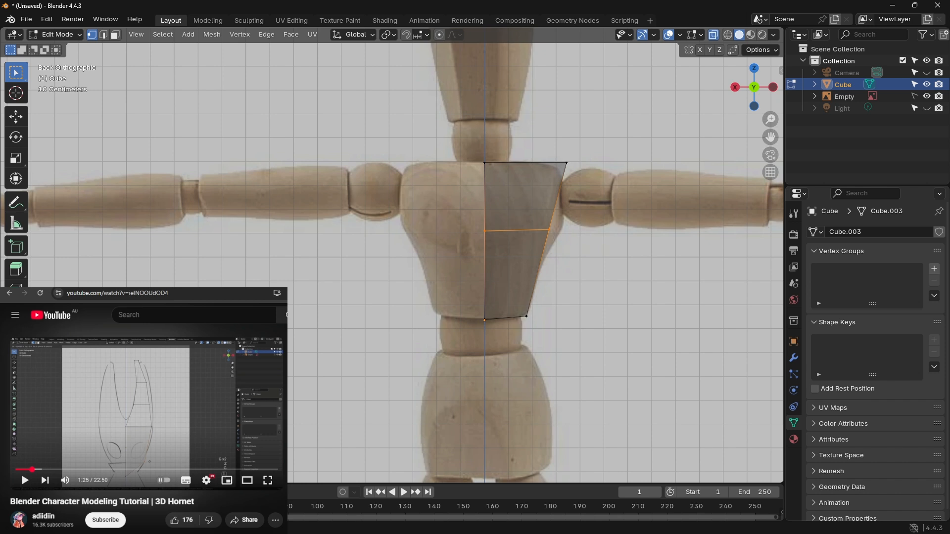
{"action": "left_click", "coordinate": [195, 365]}
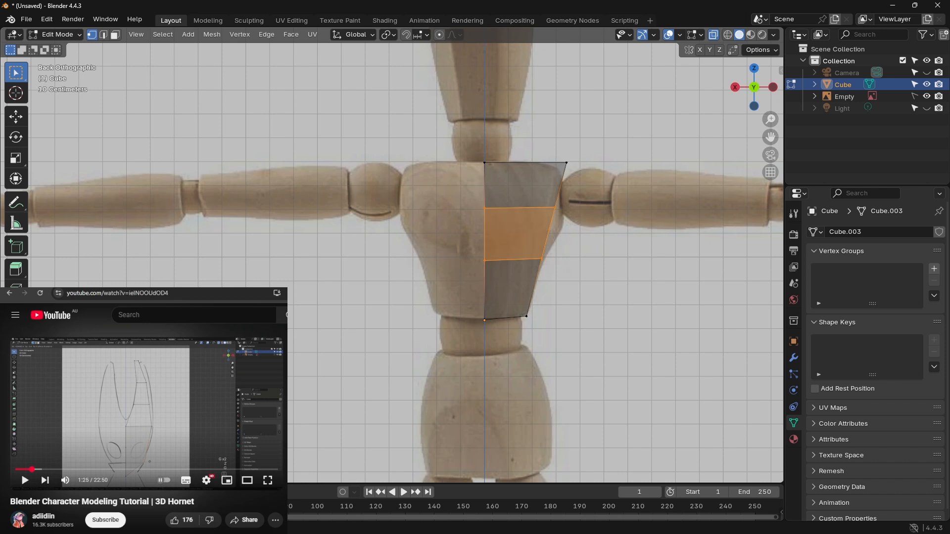
Step: Move the upper horizontal loop edge of the torso plane down along Z by about 0.09 m
{"action": "key", "text": "alt+a"}
{"action": "left_click", "coordinate": [555, 206]}
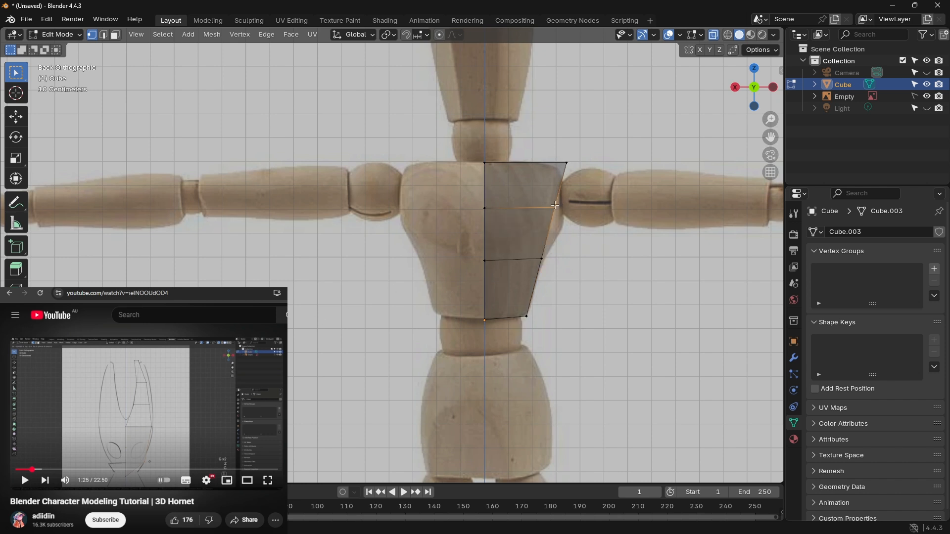
{"action": "key", "text": "alt+a"}
{"action": "left_click", "coordinate": [104, 36]}
{"action": "left_click", "coordinate": [515, 208]}
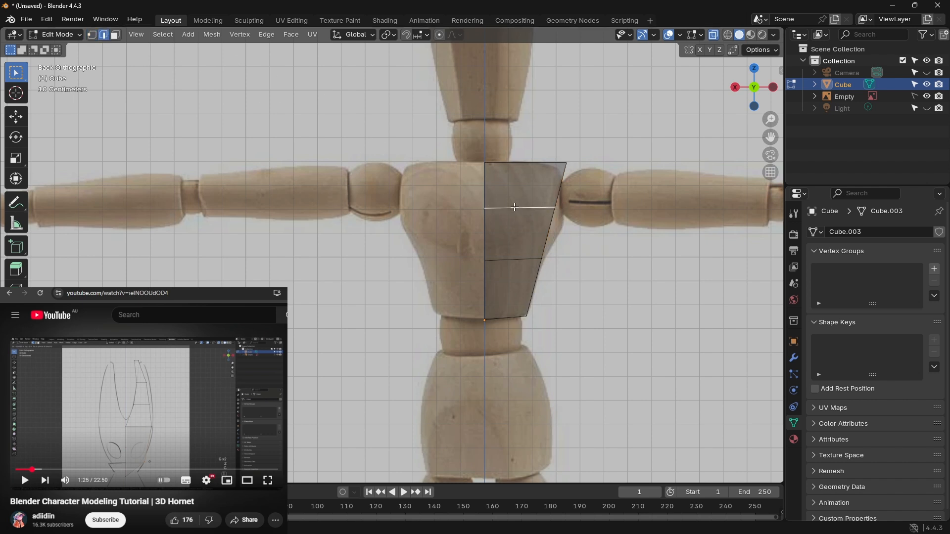
{"action": "key", "text": "g"}
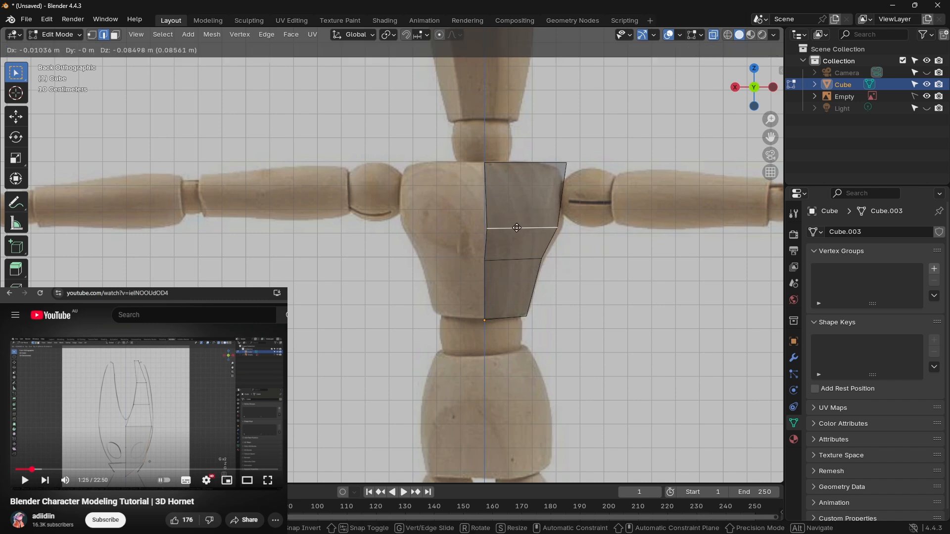
{"action": "key", "text": "g"}
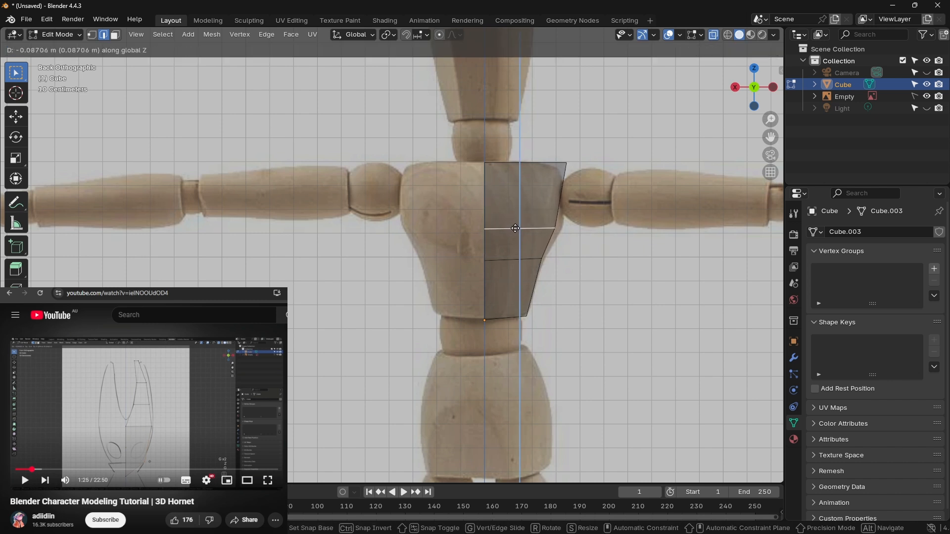
{"action": "left_click", "coordinate": [514, 229]}
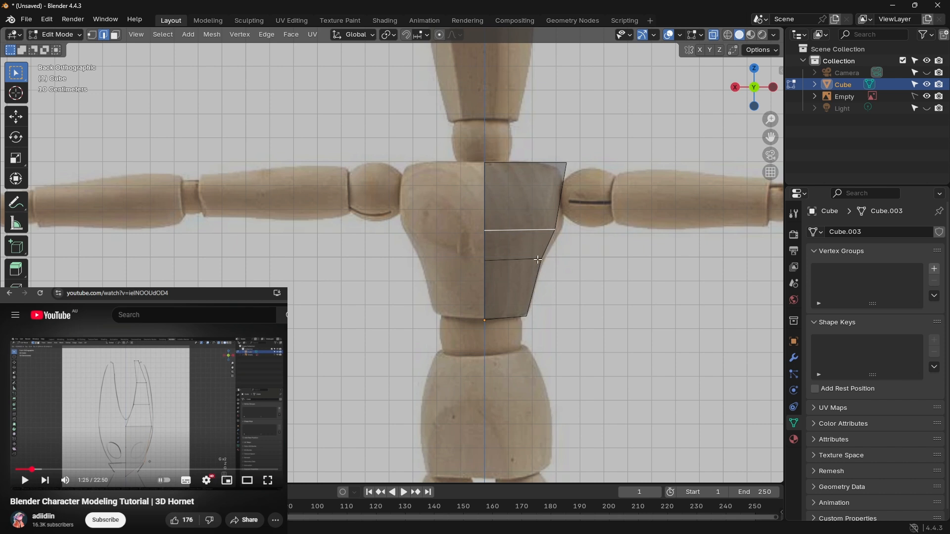
Step: Move the upper loop's outer vertex outward about 0.03 m to the side of the mannequin's chest
{"action": "key", "text": "1"}
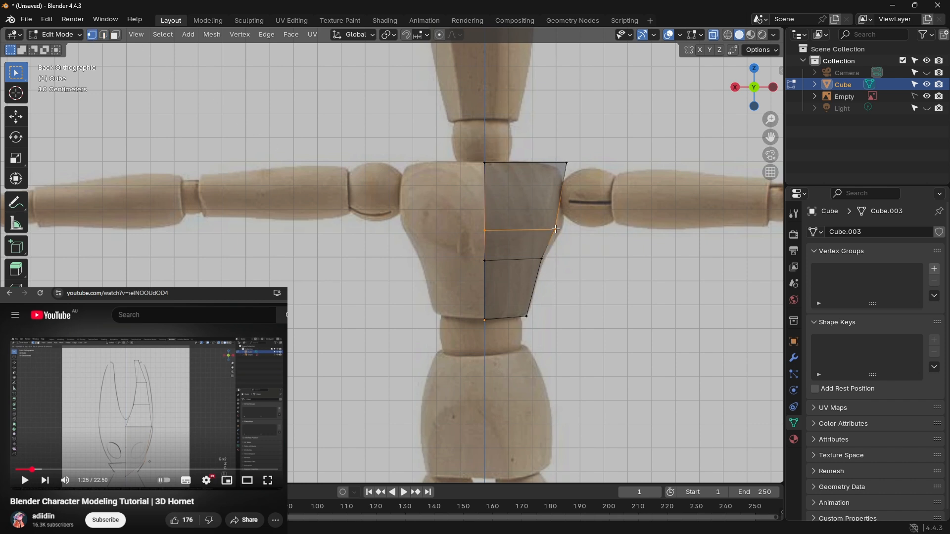
{"action": "left_click", "coordinate": [555, 230]}
{"action": "key", "text": "g"}
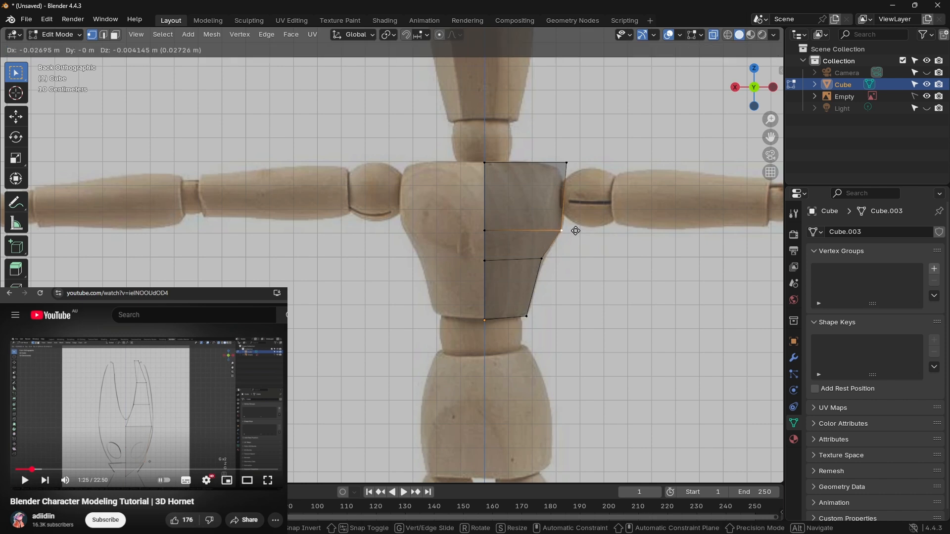
{"action": "left_click", "coordinate": [576, 231]}
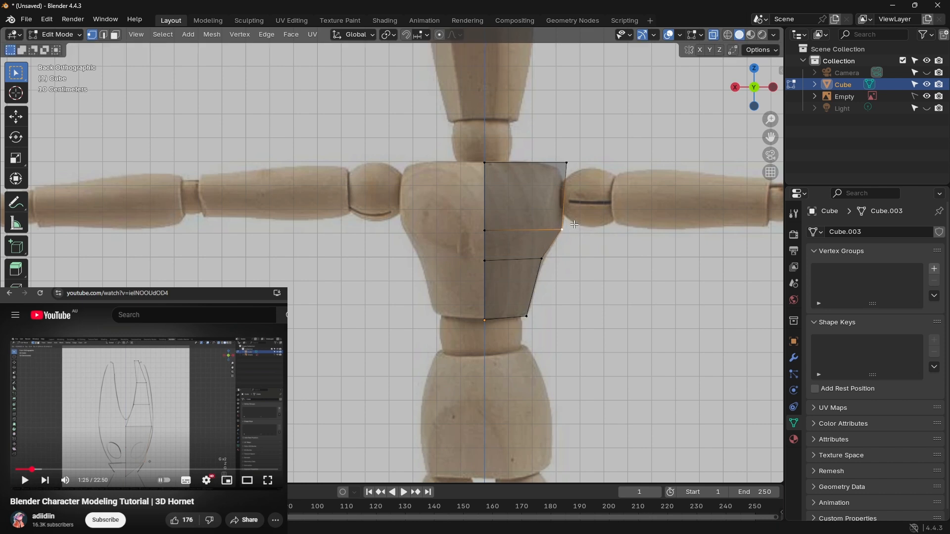
Step: Lower the second loop's outer vertex slightly and move the top outer vertex inward about 0.025 m to the shoulder corner
{"action": "left_click", "coordinate": [542, 259]}
{"action": "key", "text": "g"}
{"action": "left_click", "coordinate": [542, 264]}
{"action": "left_click", "coordinate": [567, 162]}
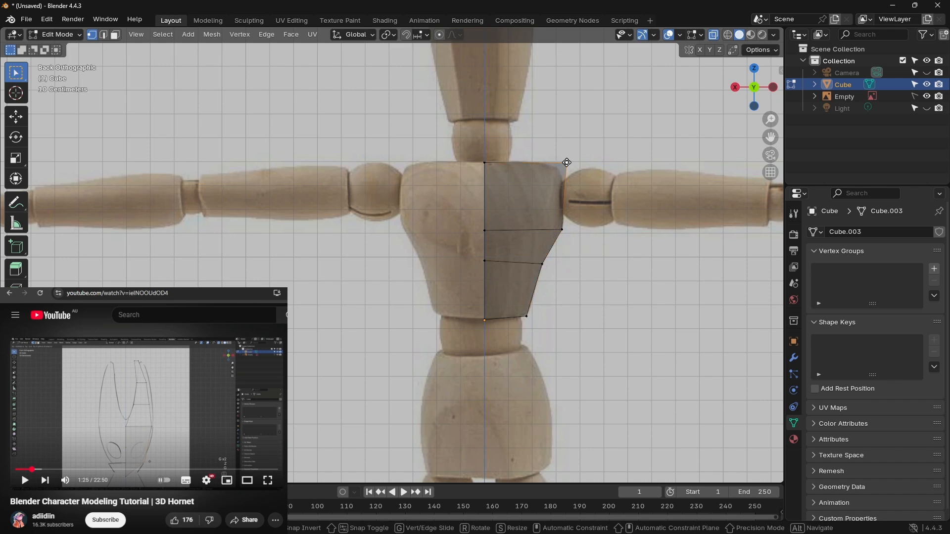
{"action": "key", "text": "g"}
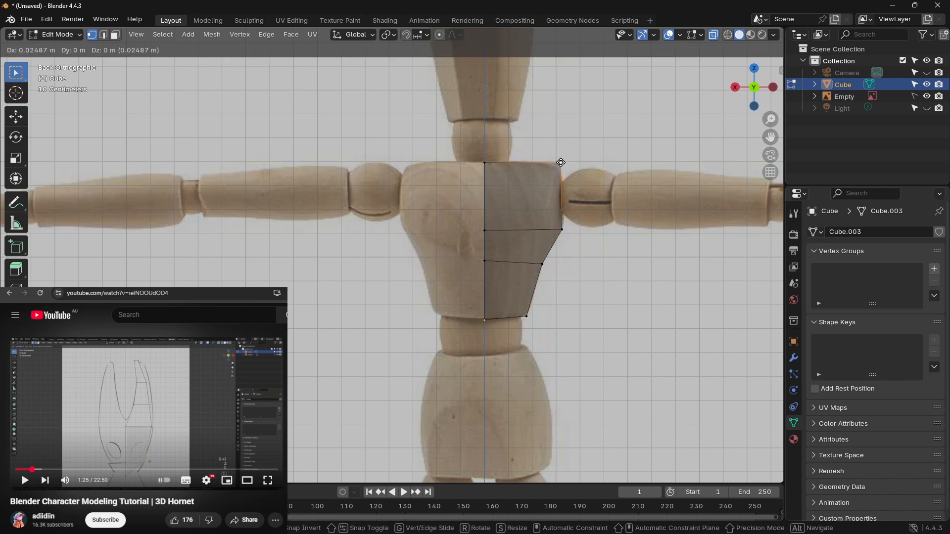
{"action": "left_click", "coordinate": [561, 162]}
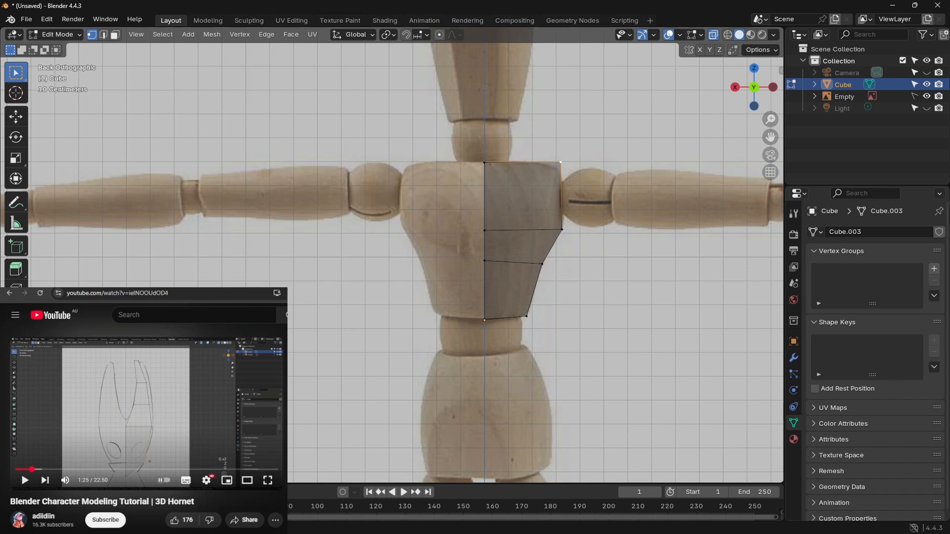
Step: Play the 3D Hornet tutorial up to 1:35 and pause it
{"action": "left_click", "coordinate": [147, 413]}
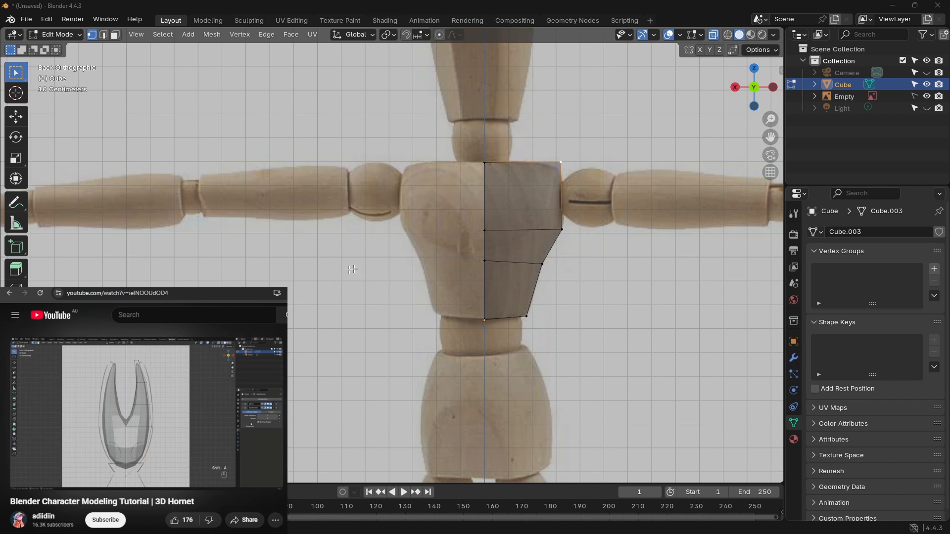
{"action": "left_click", "coordinate": [197, 399]}
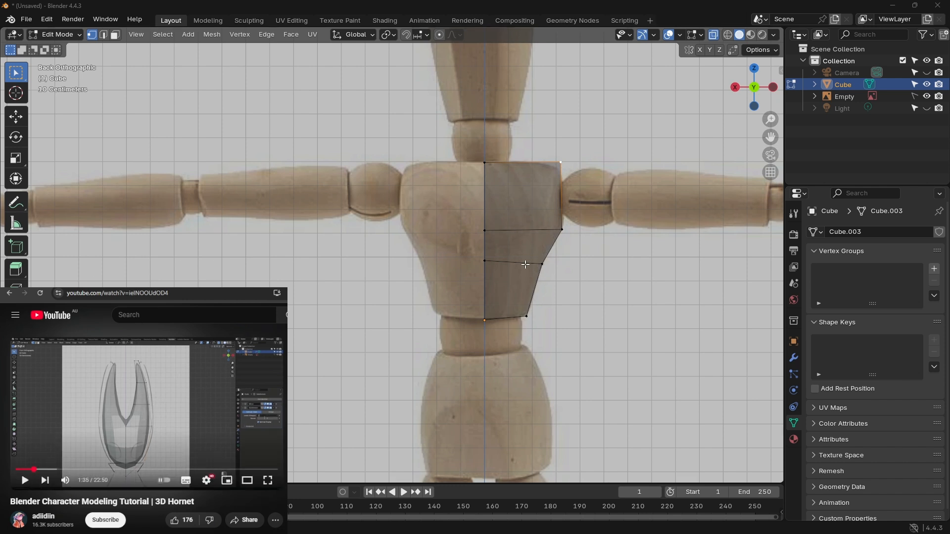
Step: Undo the outer vertex moves, both horizontal loop cuts and the inward move of the plane's bottom outer vertex
{"action": "left_click", "coordinate": [472, 134]}
{"action": "key", "text": "ctrl+z"}
{"action": "key", "text": "ctrl+z"}
{"action": "key", "text": "ctrl+z"}
{"action": "key", "text": "ctrl+z"}
{"action": "key", "text": "ctrl+z"}
{"action": "key", "text": "ctrl+z"}
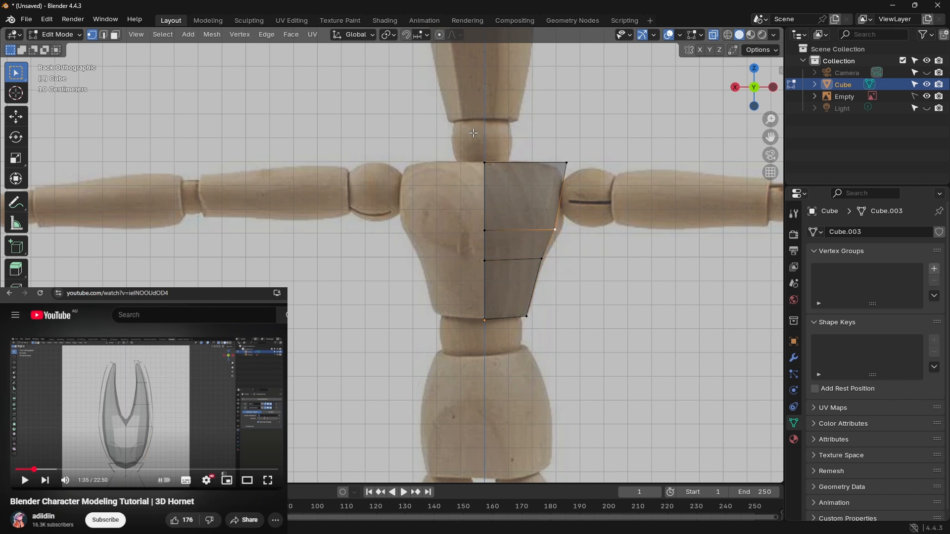
{"action": "key", "text": "ctrl+z"}
{"action": "key", "text": "ctrl+z"}
{"action": "key", "text": "ctrl+z"}
{"action": "key", "text": "ctrl+z"}
{"action": "key", "text": "ctrl+z"}
{"action": "key", "text": "ctrl+z"}
{"action": "key", "text": "ctrl+z"}
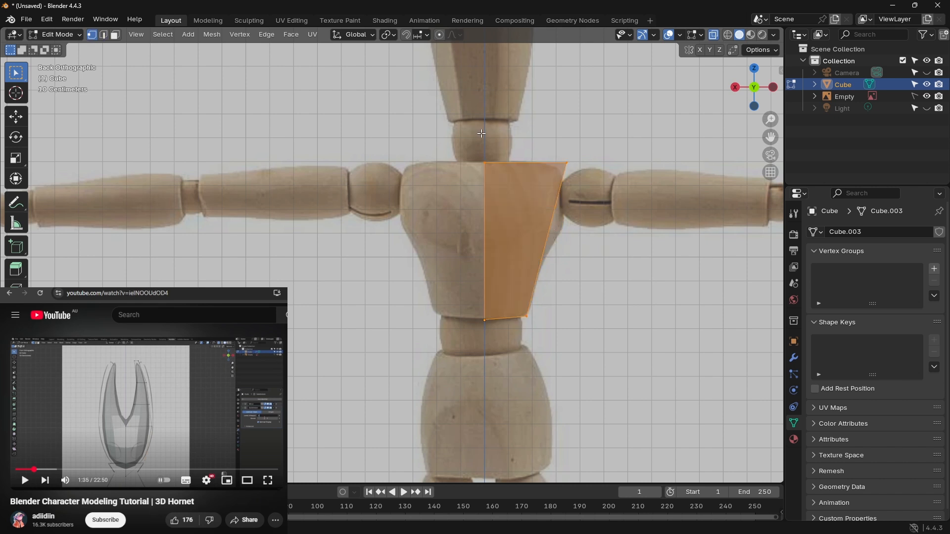
{"action": "key", "text": "ctrl+z"}
{"action": "key", "text": "ctrl+z"}
{"action": "key", "text": "ctrl+z"}
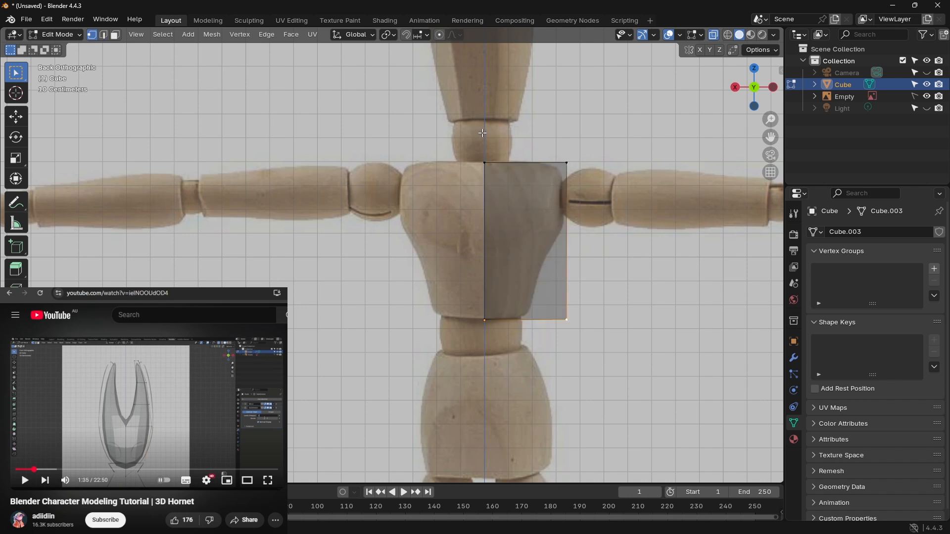
Step: Switch the viewport to wireframe shading and undo the moves of the plane's bottom edge and top vertices
{"action": "left_click", "coordinate": [729, 36]}
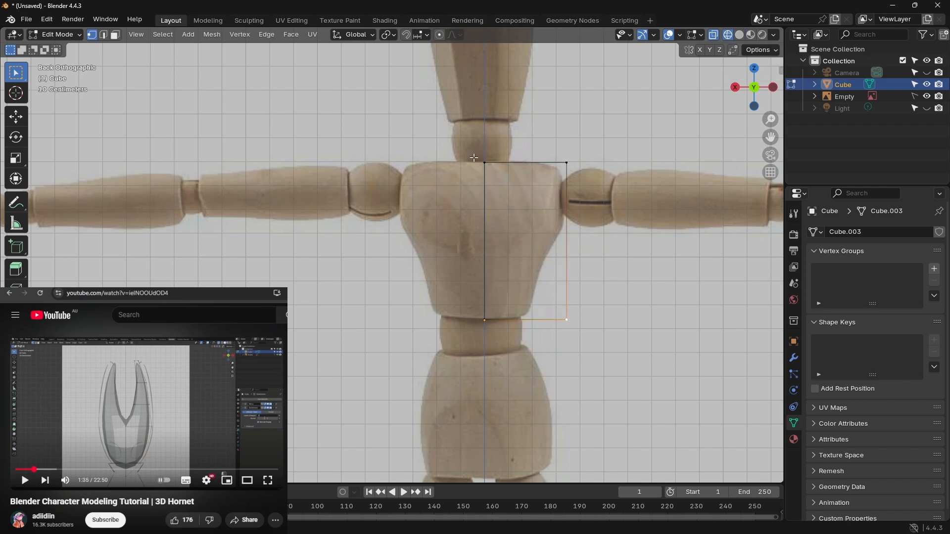
{"action": "key", "text": "ctrl+z"}
{"action": "key", "text": "ctrl+z"}
{"action": "key", "text": "ctrl+z"}
{"action": "key", "text": "ctrl+z"}
{"action": "key", "text": "ctrl+z"}
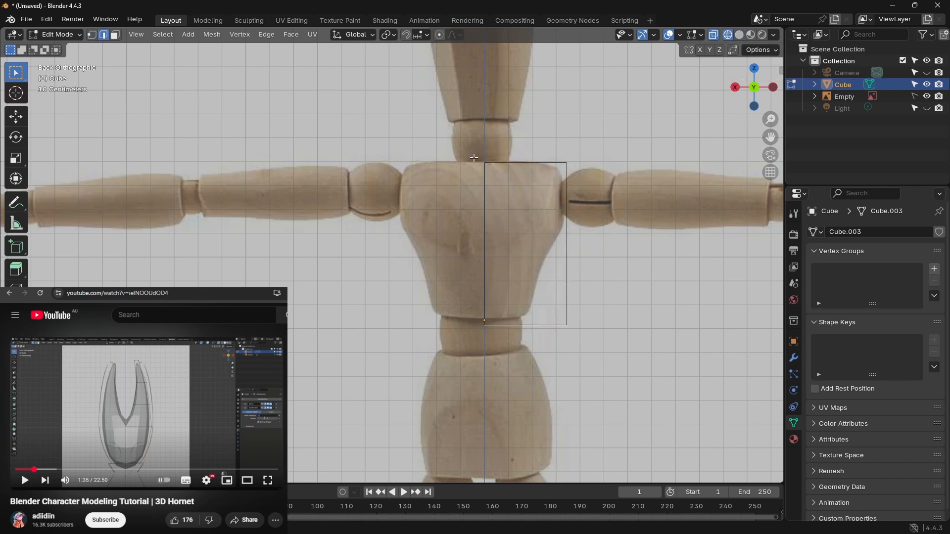
{"action": "key", "text": "ctrl+z"}
{"action": "key", "text": "ctrl+z"}
{"action": "key", "text": "ctrl+z"}
{"action": "key", "text": "ctrl+z"}
{"action": "key", "text": "ctrl+z"}
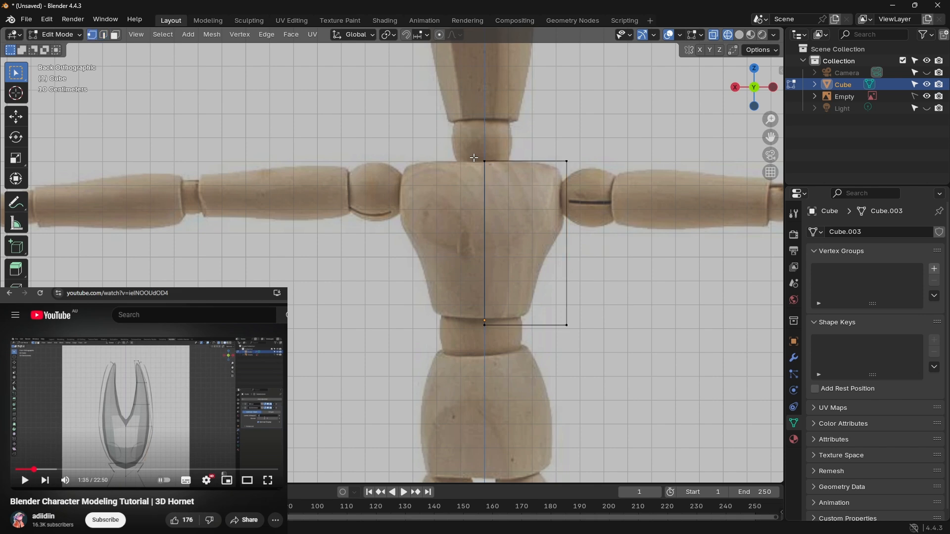
{"action": "key", "text": "ctrl+z"}
{"action": "key", "text": "ctrl+z"}
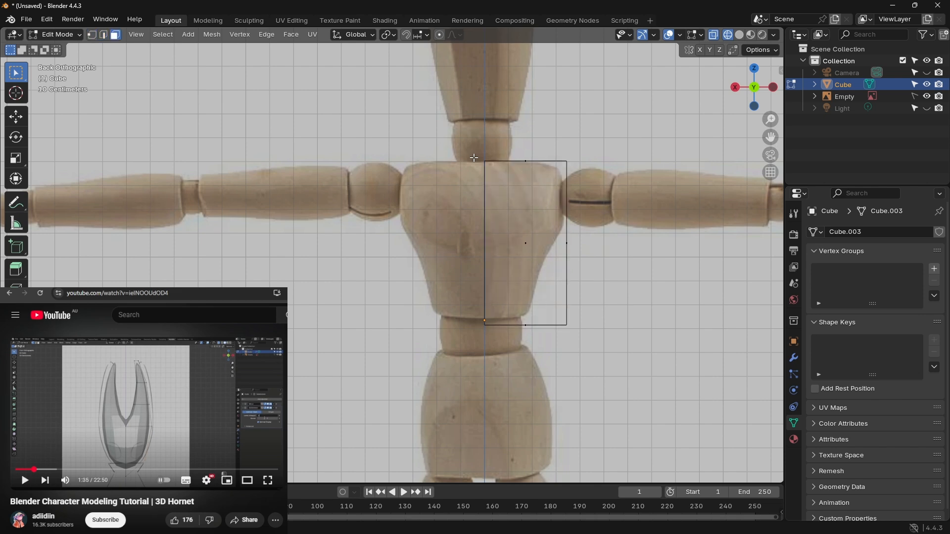
Step: Add a horizontal loop cut to the plane in back view, slid up to the widest part of the chest
{"action": "middle_click_drag", "start_coordinate": [650, 231], "coordinate": [657, 260]}
{"action": "left_click", "coordinate": [755, 93]}
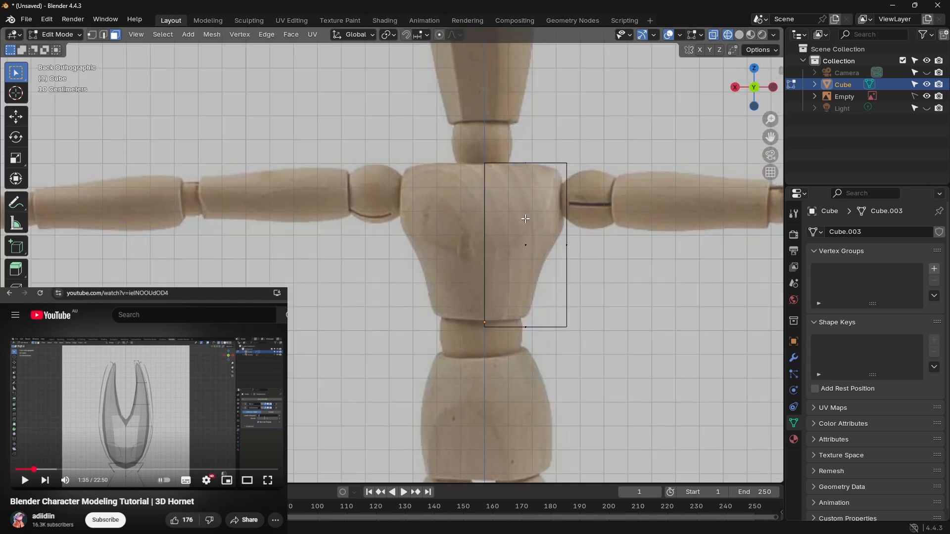
{"action": "key", "text": "ctrl+r"}
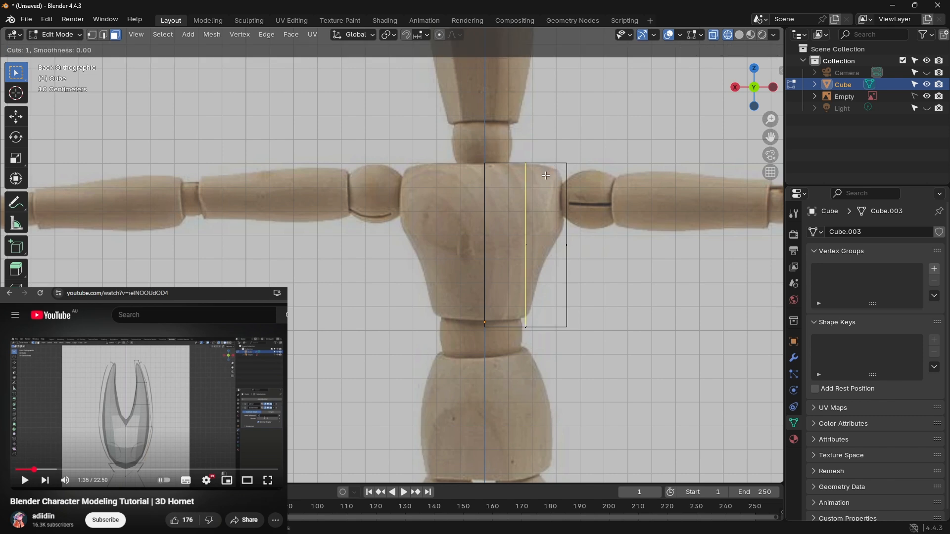
{"action": "left_click", "coordinate": [562, 204]}
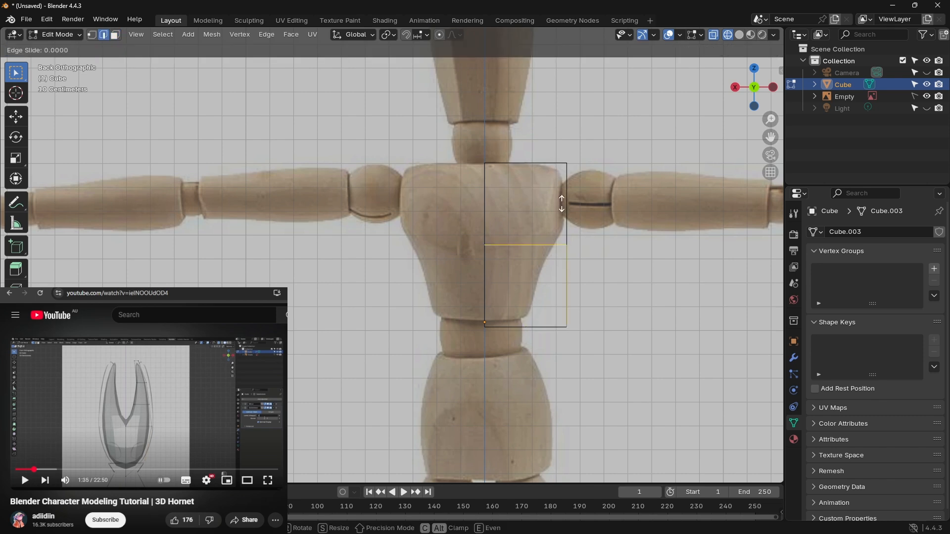
{"action": "left_click", "coordinate": [551, 187]}
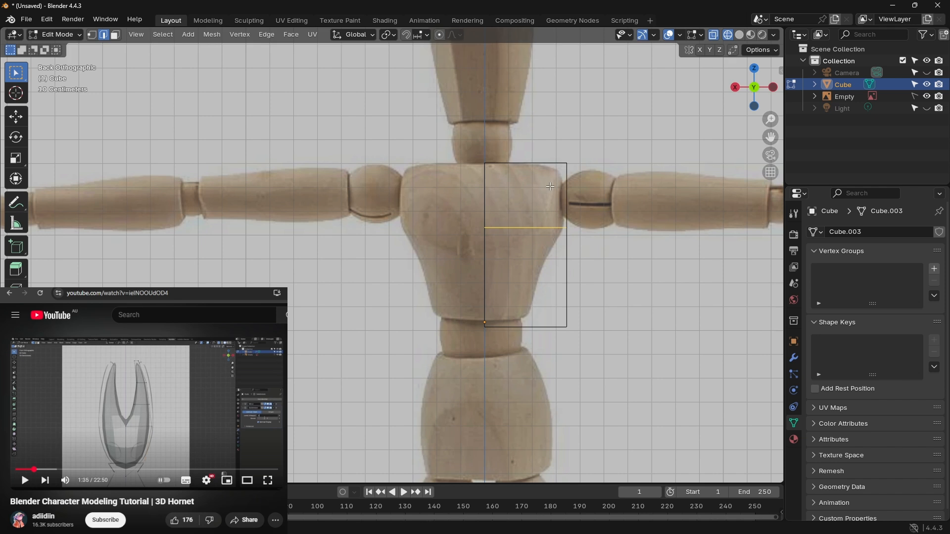
Step: Add a second horizontal loop cut below the first, slid upward toward the tapering part of the chest
{"action": "left_click", "coordinate": [531, 312]}
{"action": "key", "text": "ctrl+r"}
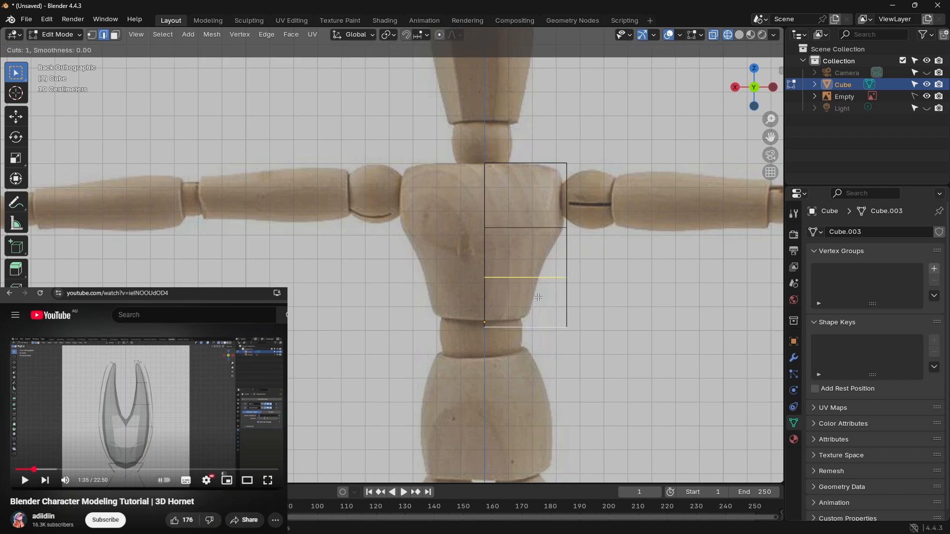
{"action": "left_click", "coordinate": [539, 280]}
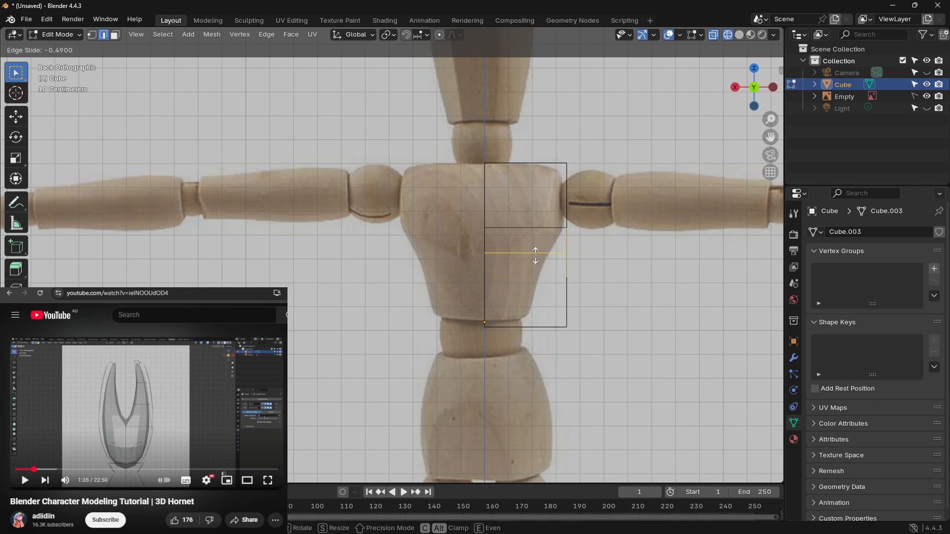
{"action": "left_click", "coordinate": [533, 261]}
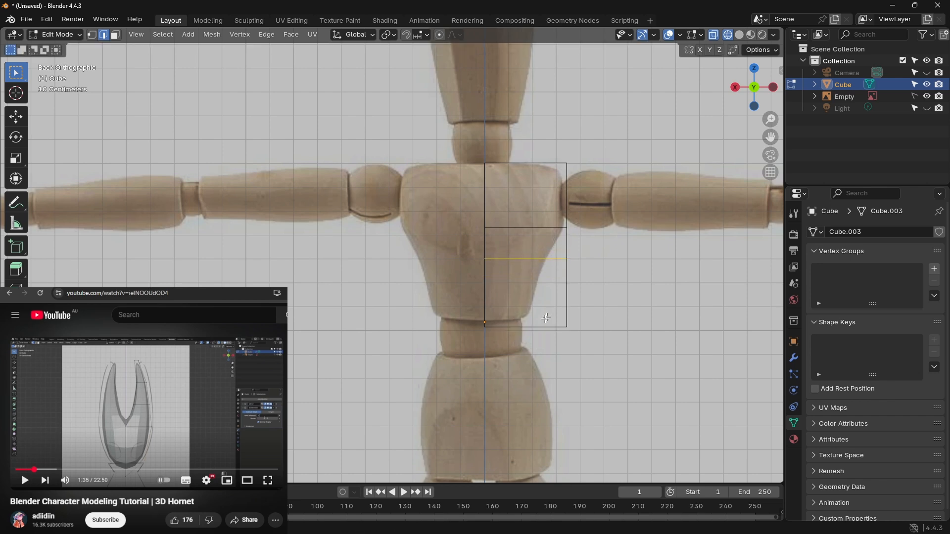
Step: Move the plane's bottom edge up along Z by about 0.03 m to the chest piece's lower end
{"action": "left_click", "coordinate": [475, 325]}
{"action": "left_click_drag", "start_coordinate": [475, 323], "coordinate": [588, 339]}
{"action": "key", "text": "g"}
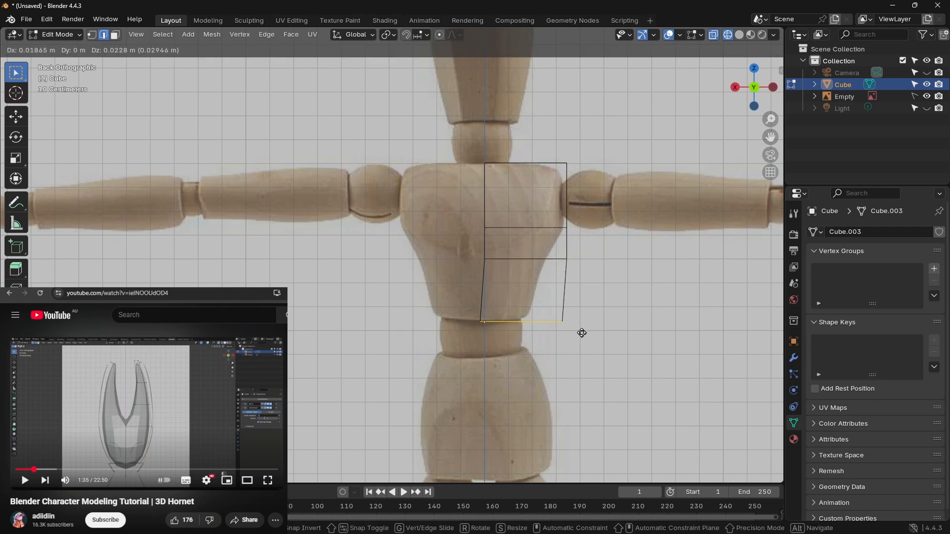
{"action": "key", "text": "z"}
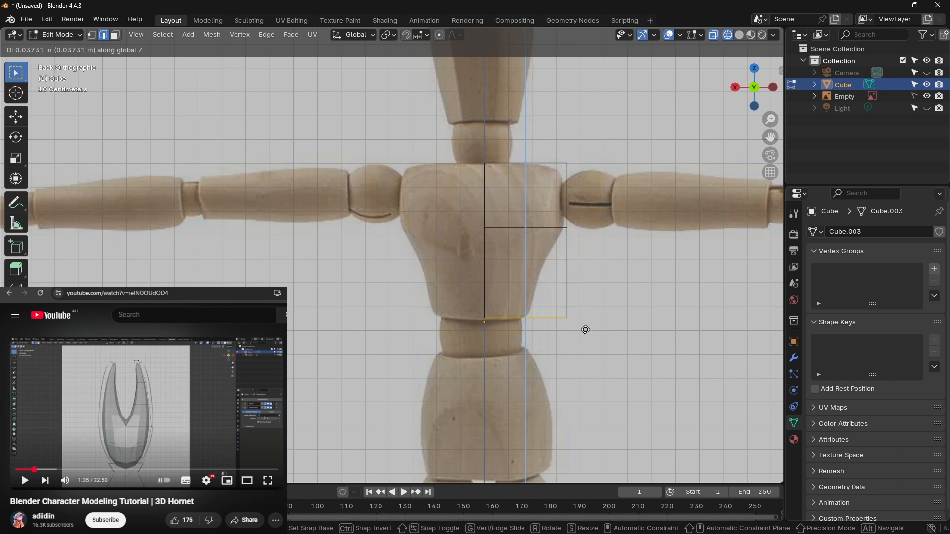
{"action": "left_click", "coordinate": [585, 332]}
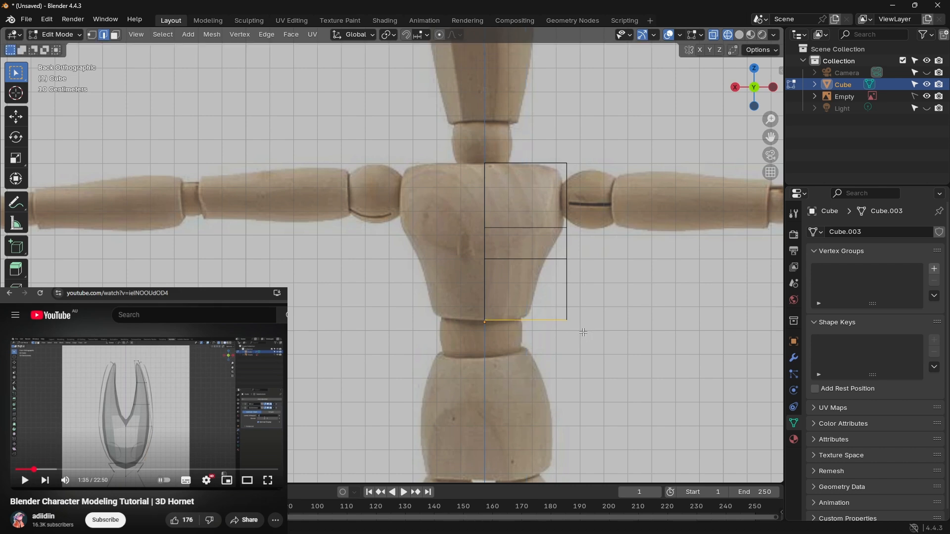
Step: Move the plane's bottom outer vertex inward about 0.17 m and slightly up to the chest piece's lower corner
{"action": "left_click", "coordinate": [577, 330]}
{"action": "left_click", "coordinate": [567, 319]}
{"action": "left_click", "coordinate": [565, 316]}
{"action": "key", "text": "g"}
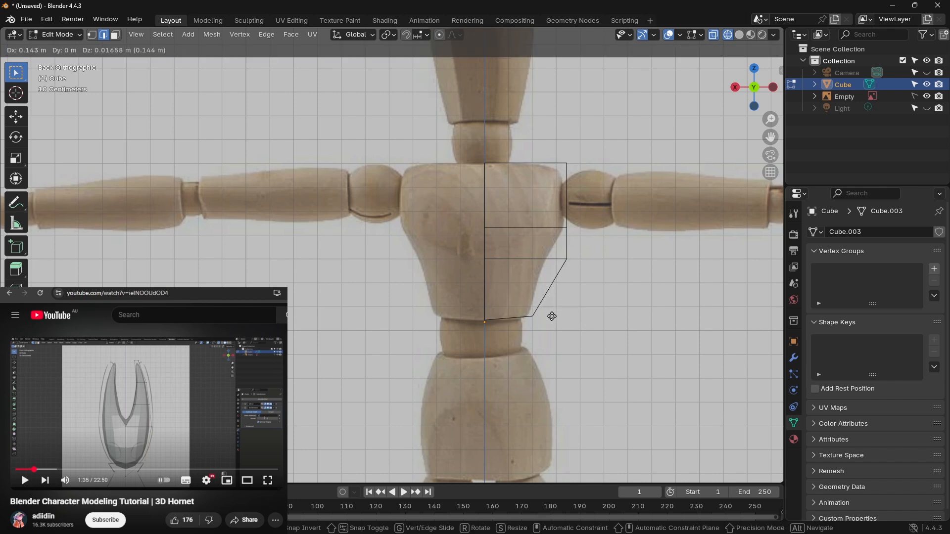
{"action": "left_click", "coordinate": [547, 316]}
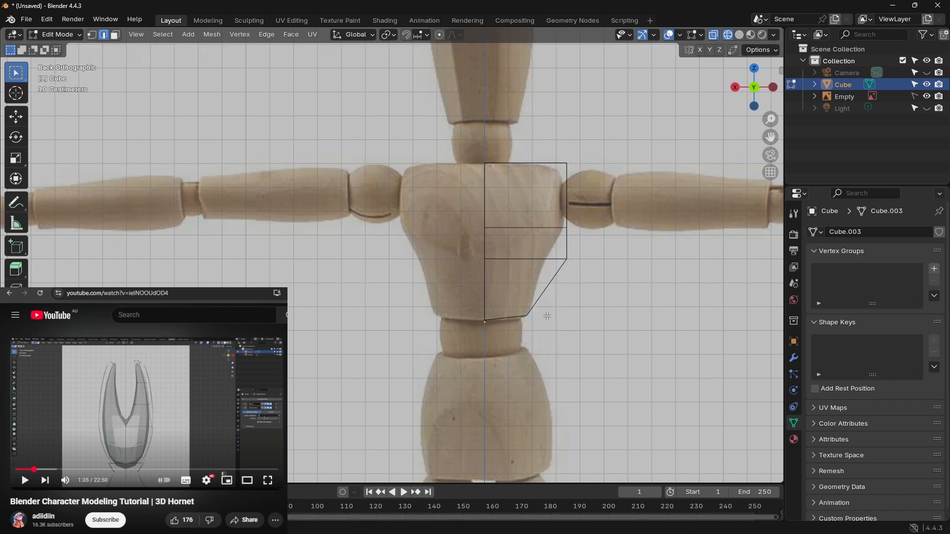
Step: Move the lower loop cut's outer vertex inward about 0.09 m onto the chest outline
{"action": "left_click", "coordinate": [565, 257]}
{"action": "key", "text": "g"}
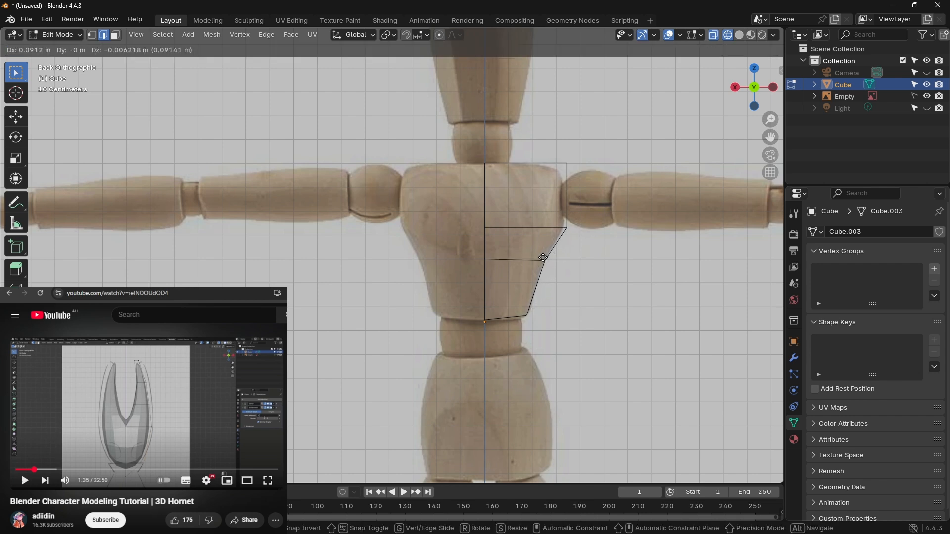
{"action": "left_click", "coordinate": [543, 258]}
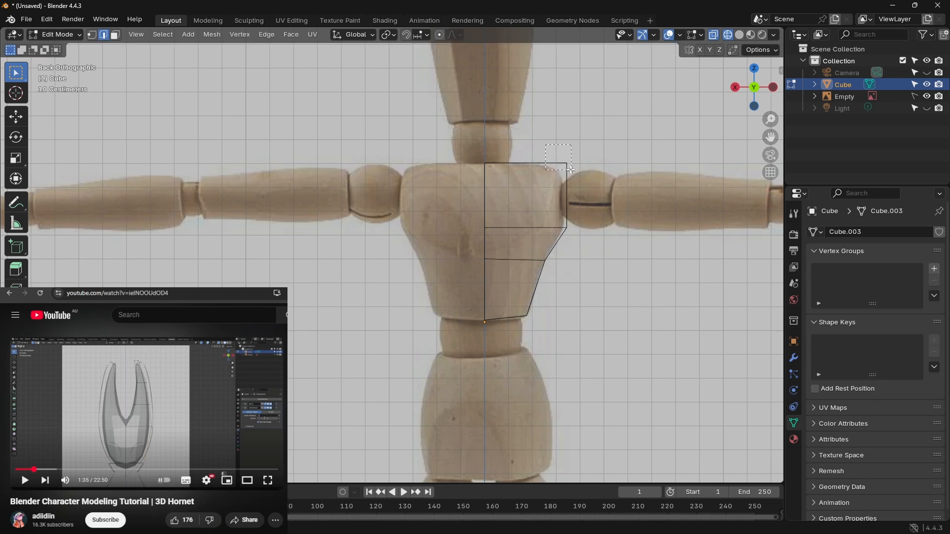
Step: Move the plane's top outer corner inward about 0.03 m and the upper loop cut's outer vertex inward about 0.02 m onto the chest outline
{"action": "left_click", "coordinate": [576, 171]}
{"action": "key", "text": "g"}
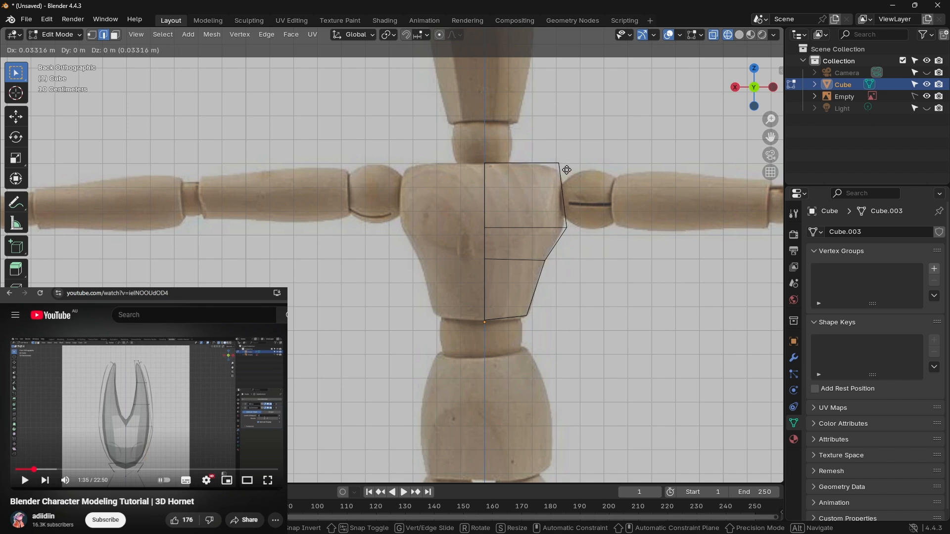
{"action": "left_click", "coordinate": [567, 170]}
{"action": "left_click_drag", "start_coordinate": [574, 235], "coordinate": [561, 218]}
{"action": "key", "text": "g"}
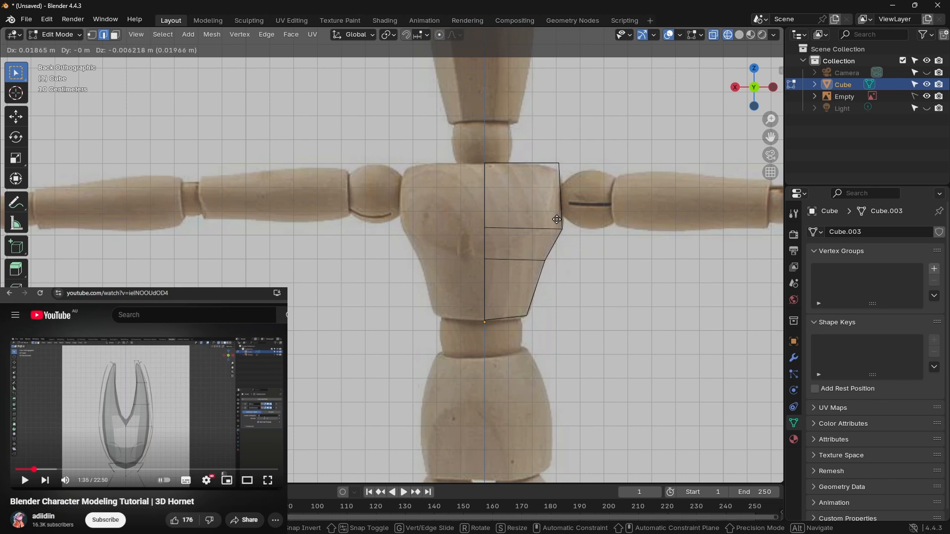
{"action": "left_click", "coordinate": [556, 219]}
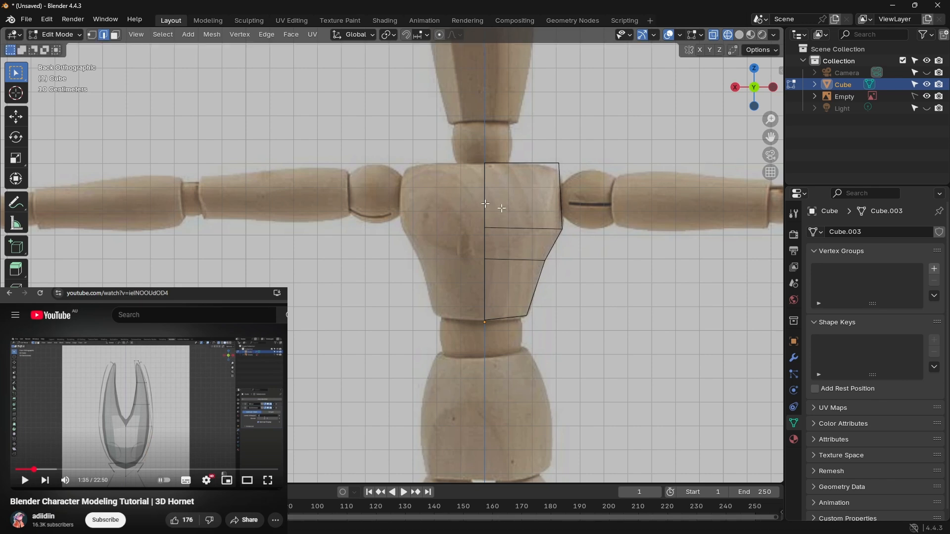
Step: View the flat half-torso mesh from an angle, then rewind the tutorial and replay its modifier search up to 1:33
{"action": "middle_click_drag", "start_coordinate": [628, 244], "coordinate": [607, 248]}
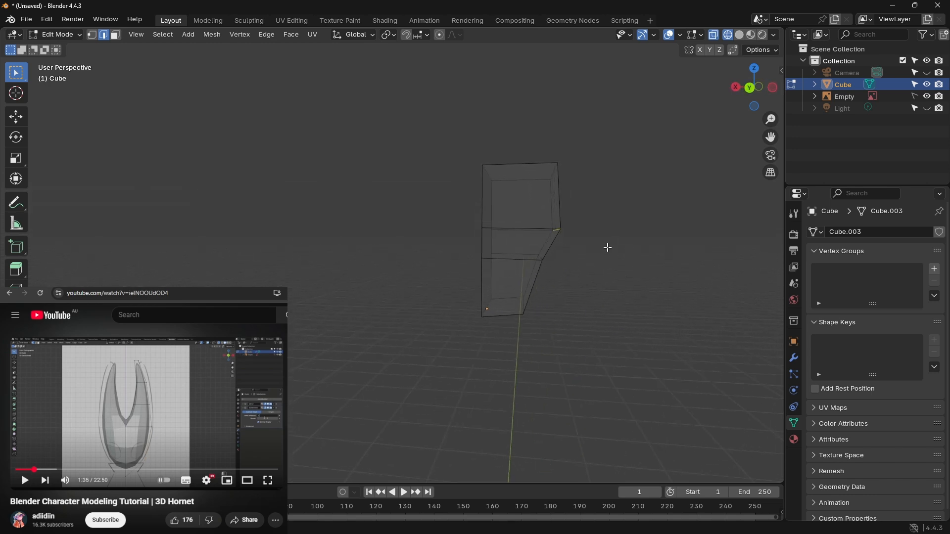
{"action": "left_click", "coordinate": [173, 397]}
{"action": "key", "text": "Left"}
{"action": "key", "text": "Left"}
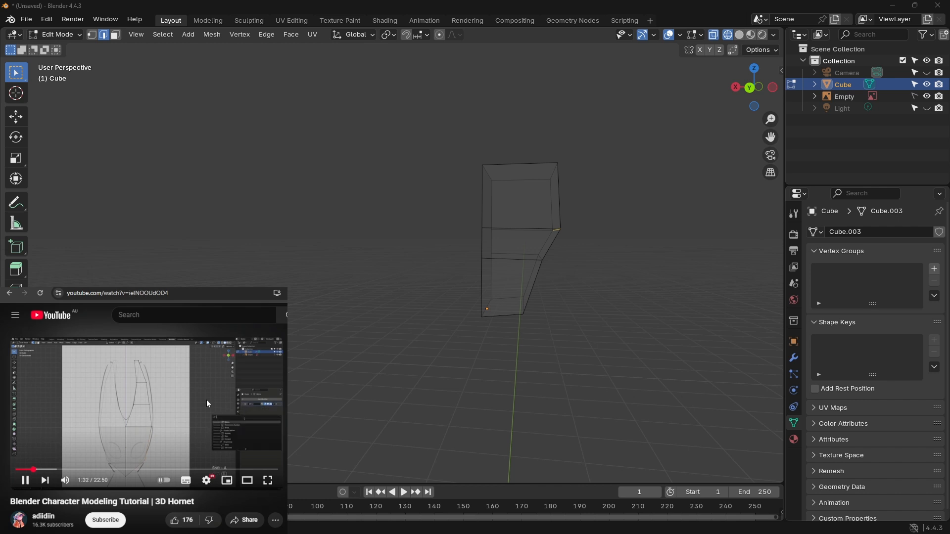
{"action": "left_click", "coordinate": [206, 394]}
Step: Return to the back orthographic view and add a Mirror modifier on the X axis with Clipping enabled to the half-torso mesh
{"action": "left_click", "coordinate": [750, 90]}
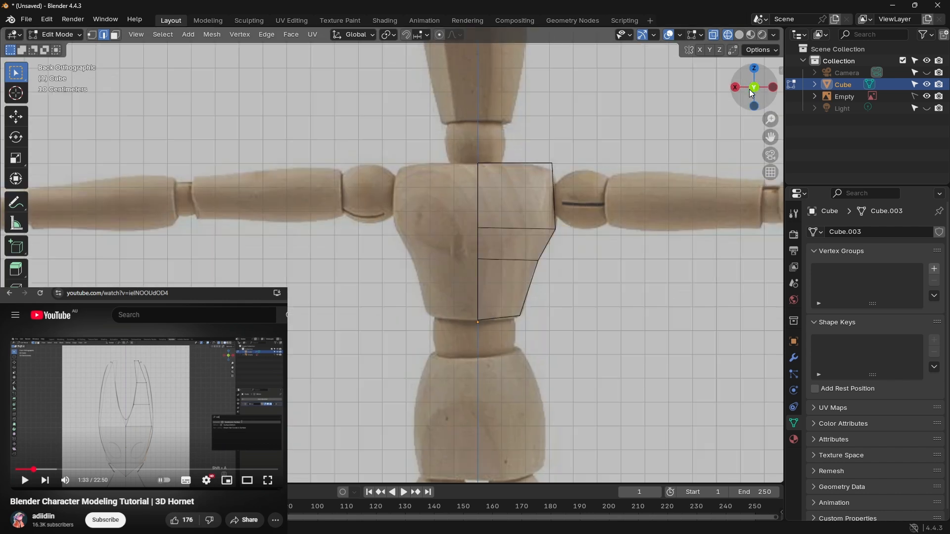
{"action": "left_click", "coordinate": [795, 360]}
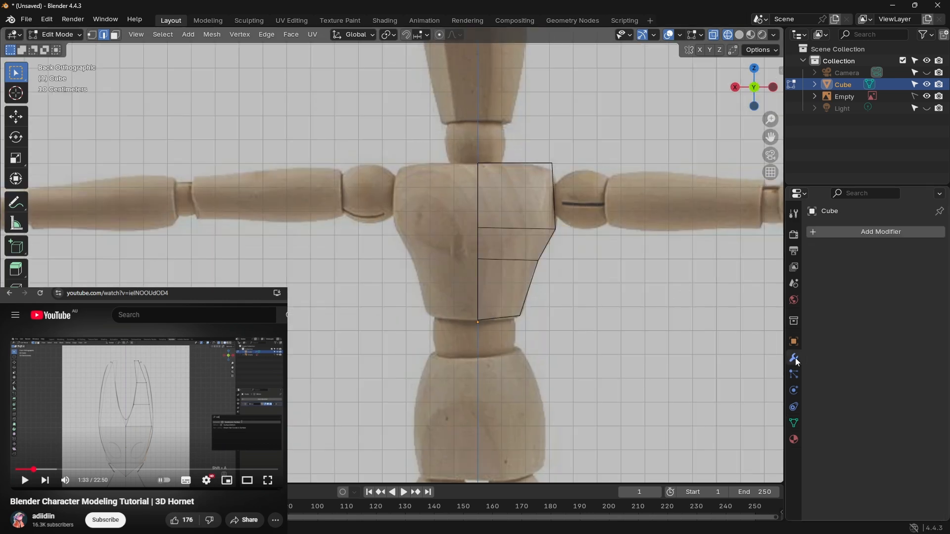
{"action": "left_click", "coordinate": [866, 231]}
{"action": "left_click", "coordinate": [833, 233]}
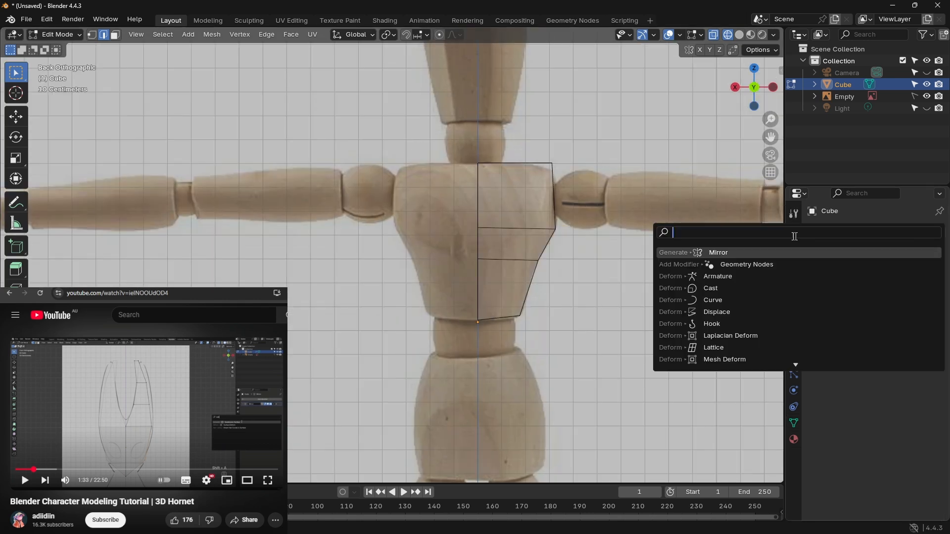
{"action": "left_click", "coordinate": [743, 253]}
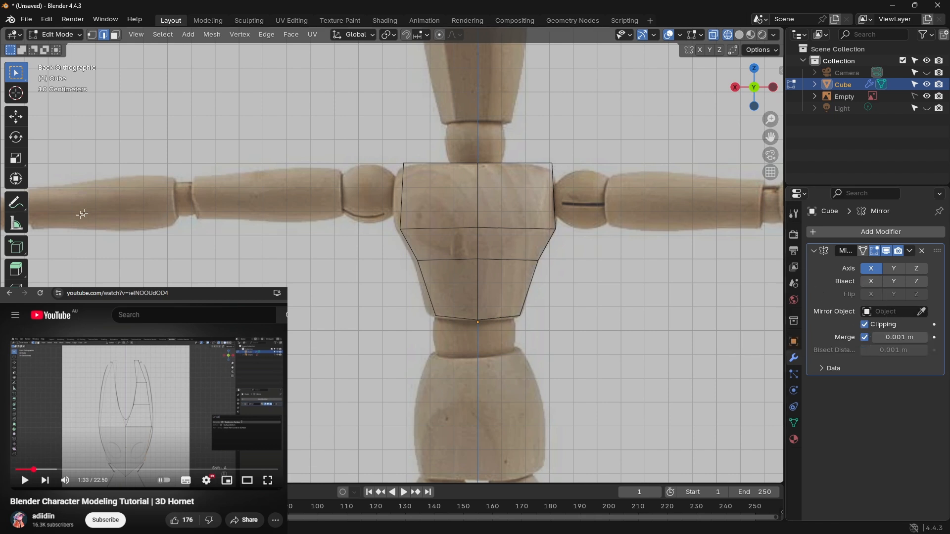
Step: Play the tutorial up to 1:37 and add a Subdivision Surface modifier to the torso with viewport levels set to 2
{"action": "left_click", "coordinate": [216, 358]}
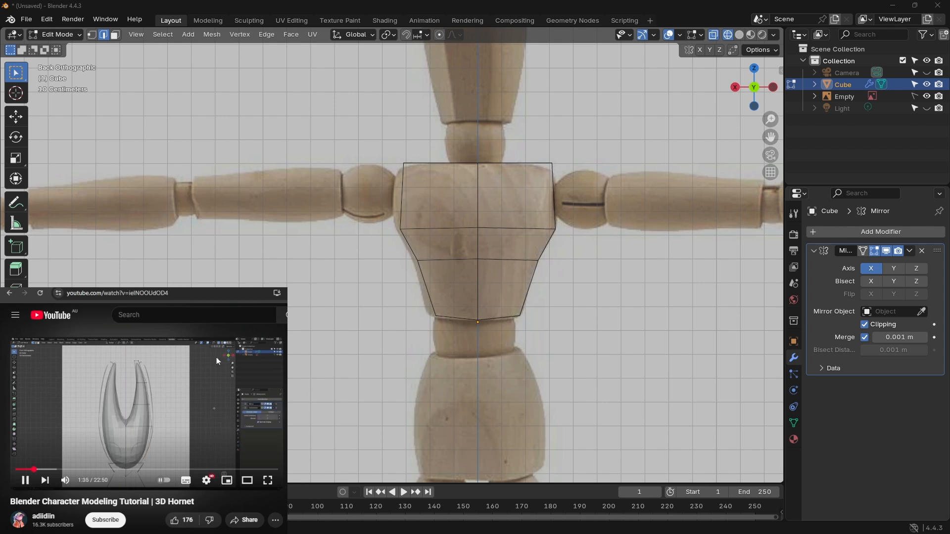
{"action": "left_click", "coordinate": [216, 358]}
{"action": "left_click", "coordinate": [888, 230]}
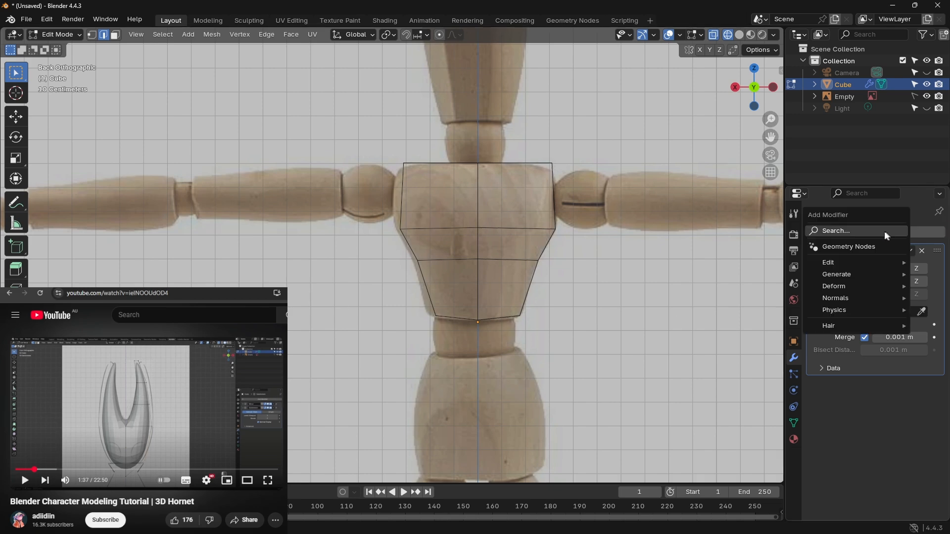
{"action": "left_click", "coordinate": [862, 231]}
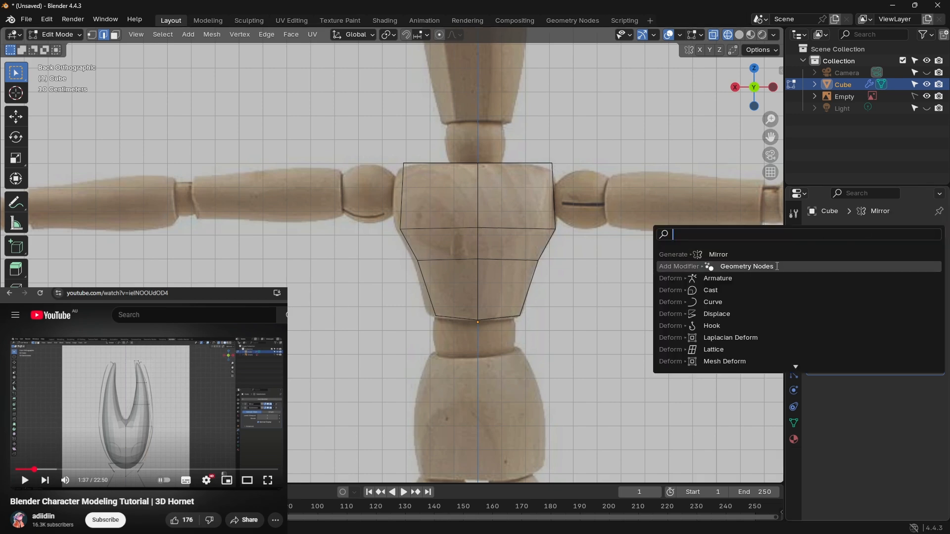
{"action": "type", "text": "s"}
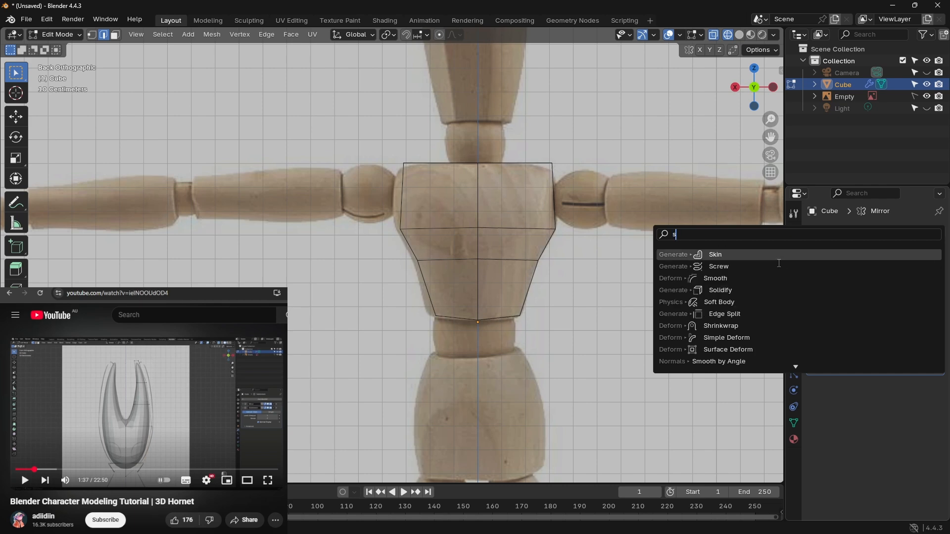
{"action": "type", "text": "ub"}
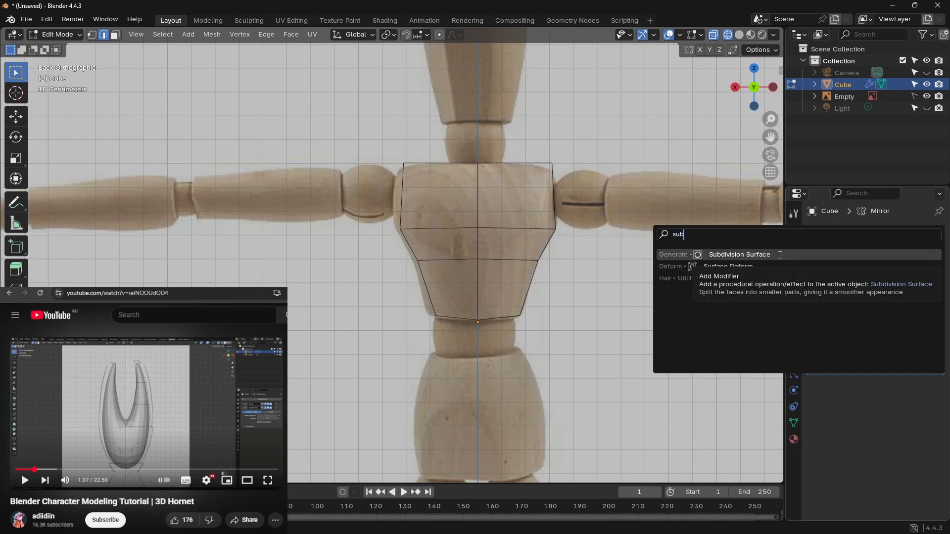
{"action": "left_click", "coordinate": [727, 257]}
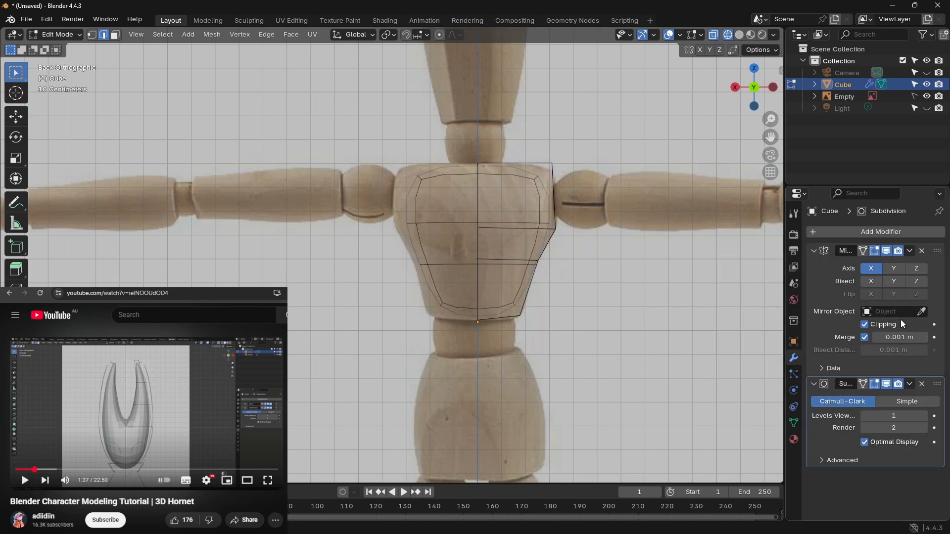
{"action": "left_click", "coordinate": [924, 420]}
Step: Expand the Subdivision Surface modifier's Advanced settings and collapse the Mirror modifier's settings
{"action": "left_click", "coordinate": [834, 464]}
{"action": "scroll", "coordinate": [834, 420], "scroll_direction": "down", "scroll_amount": 1}
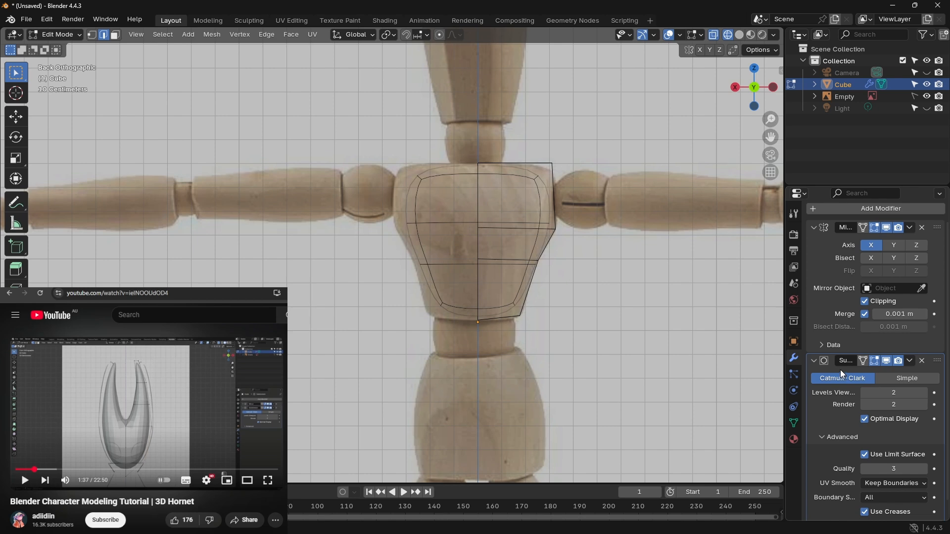
{"action": "left_click", "coordinate": [814, 228]}
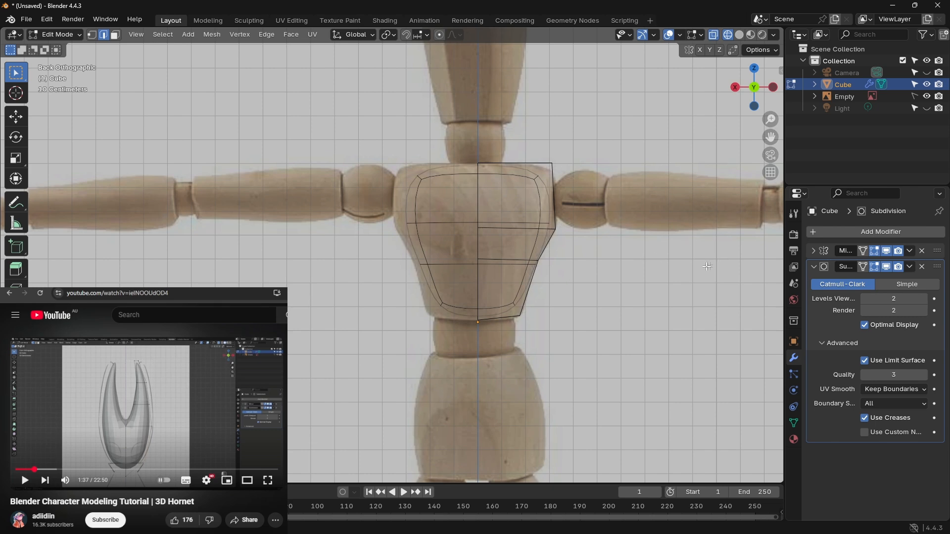
Step: Examine the subdivided torso from an angle, return to the back view and play the tutorial up to 1:42
{"action": "middle_click_drag", "start_coordinate": [708, 265], "coordinate": [656, 229]}
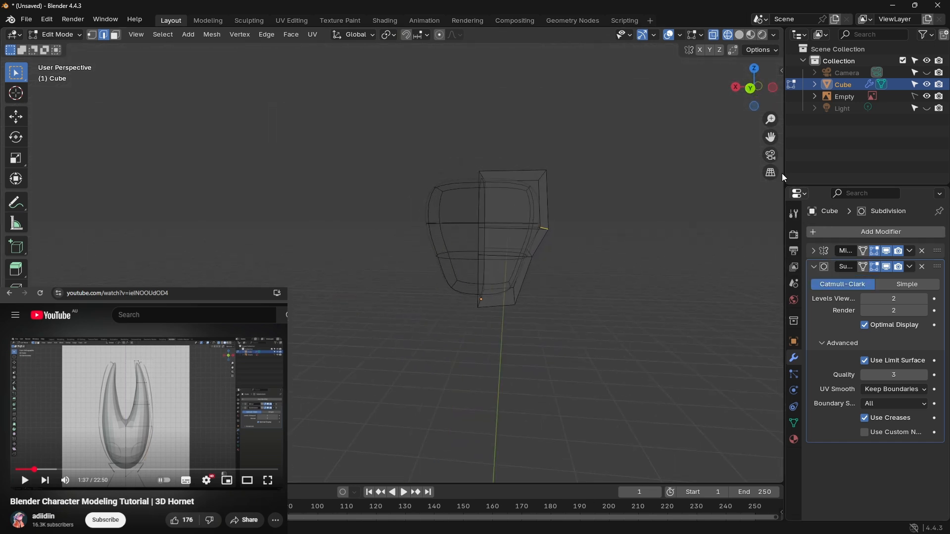
{"action": "left_click", "coordinate": [752, 88]}
{"action": "left_click", "coordinate": [146, 414]}
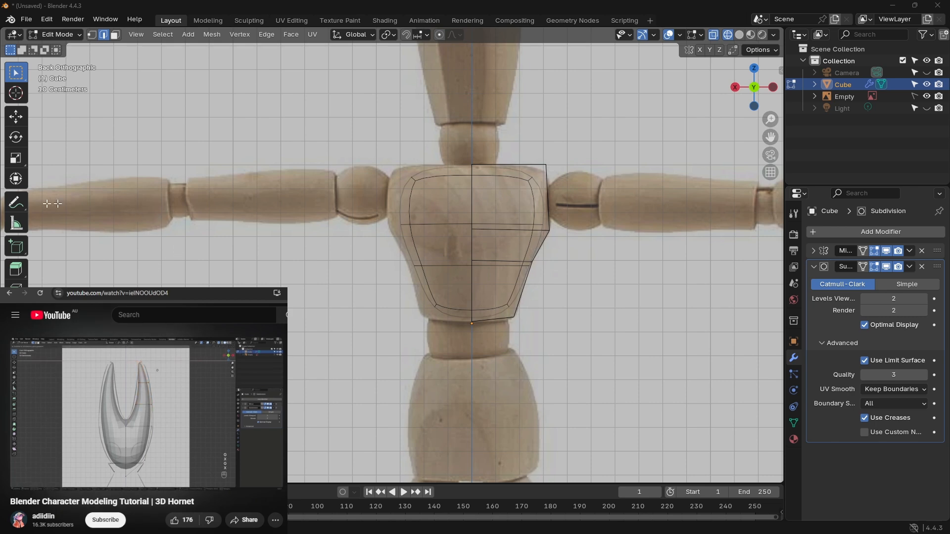
{"action": "left_click", "coordinate": [221, 385]}
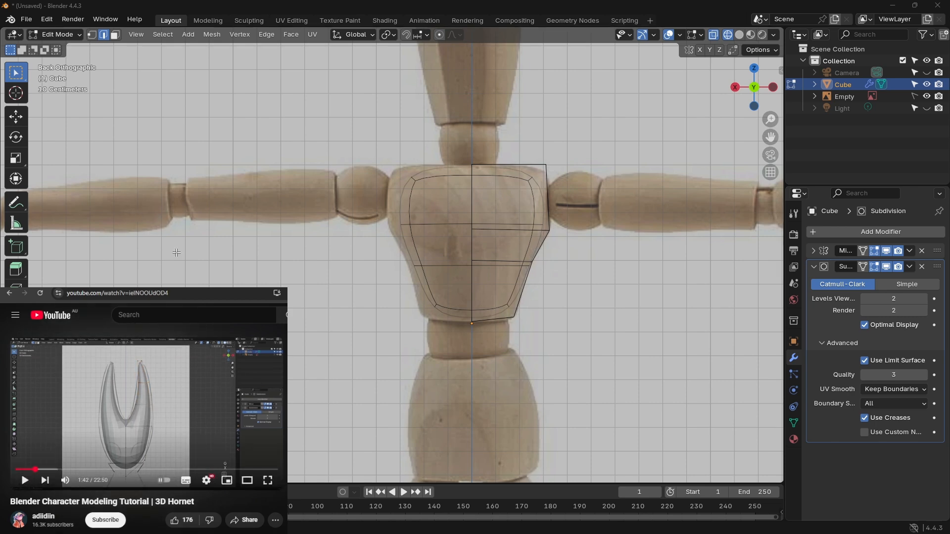
Step: Select the entire half-torso mesh, move it outward about 0.07 m and slightly up, and clear the selection
{"action": "left_click", "coordinate": [529, 181]}
{"action": "left_click", "coordinate": [528, 181]}
{"action": "scroll", "coordinate": [678, 206], "scroll_direction": "down", "scroll_amount": 2}
{"action": "left_click_drag", "start_coordinate": [429, 180], "coordinate": [548, 302]}
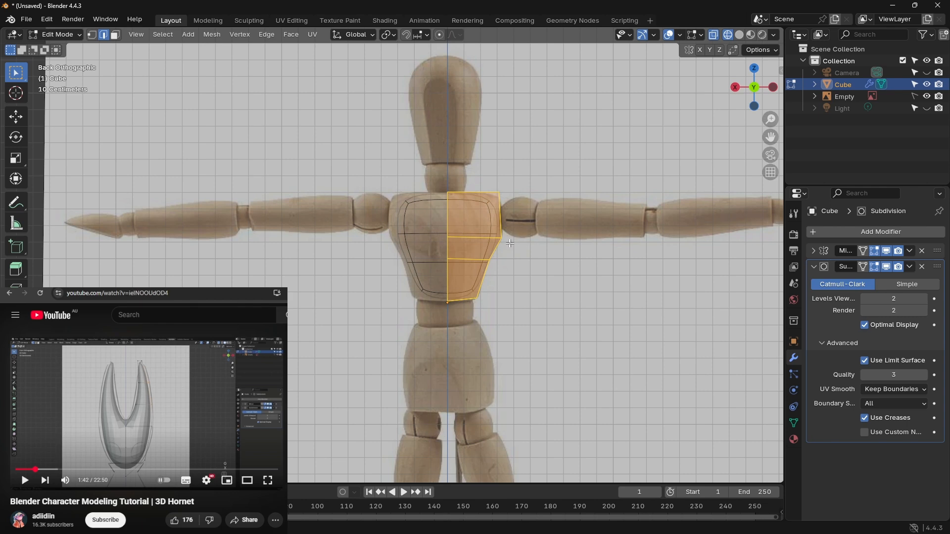
{"action": "key", "text": "g"}
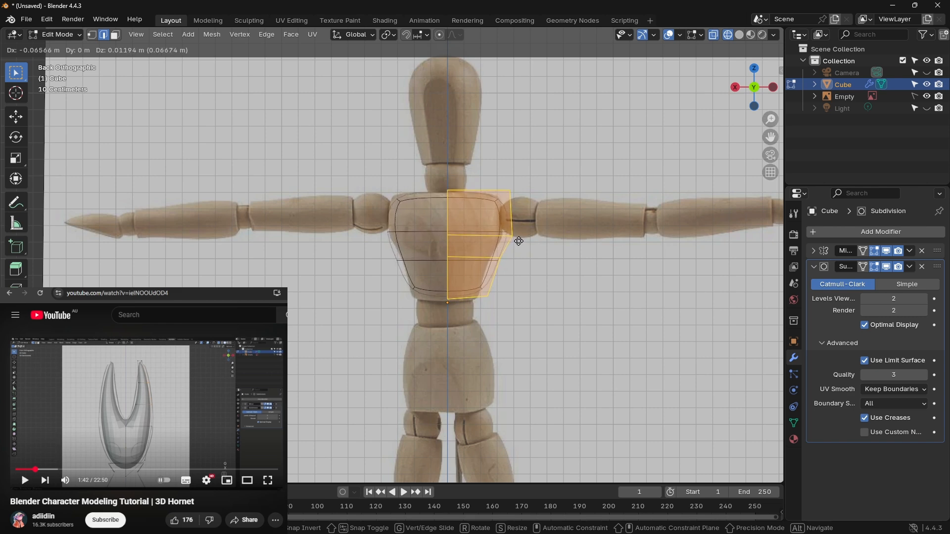
{"action": "left_click", "coordinate": [519, 241]}
{"action": "key", "text": "alt+a"}
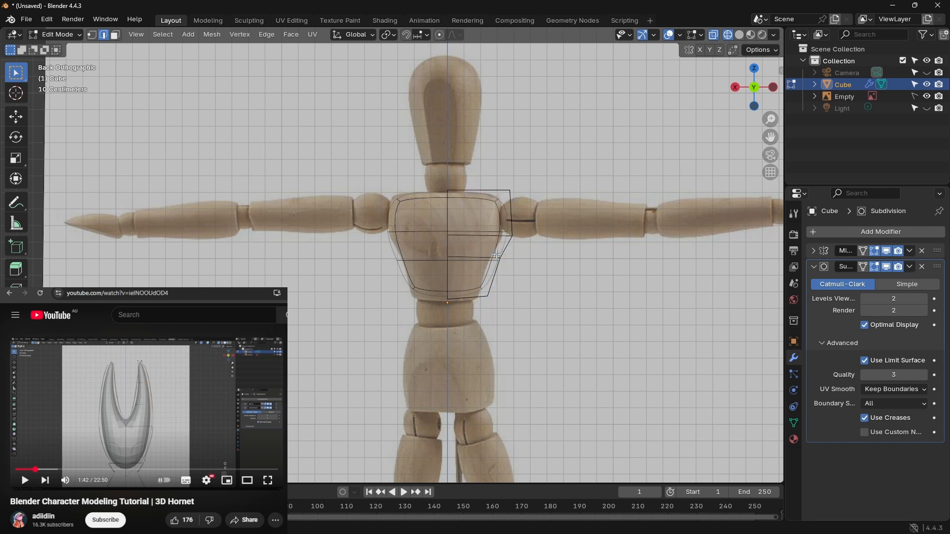
Step: Move the lower loop's outer vertex inward about 0.1 m and slightly down, and the bottom outer vertex down about 0.06 m
{"action": "key", "text": "g"}
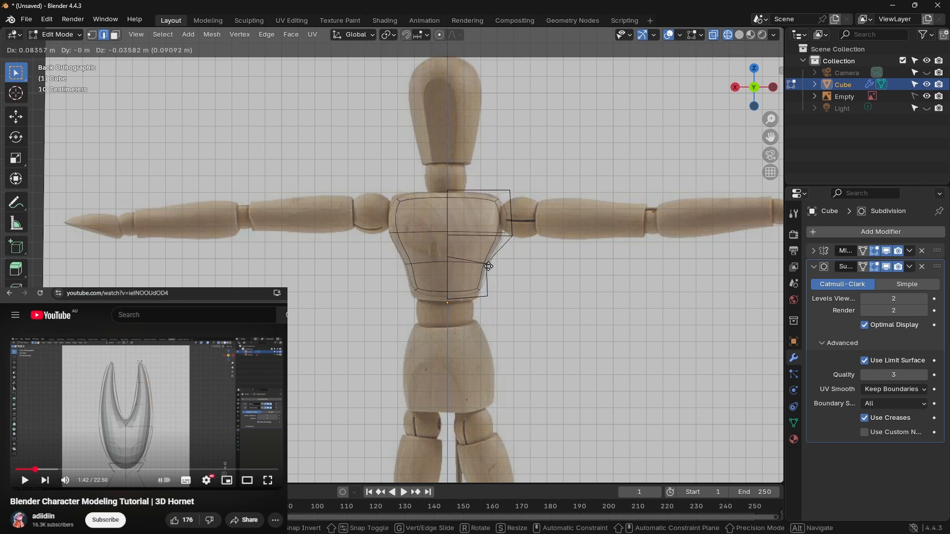
{"action": "left_click", "coordinate": [486, 269]}
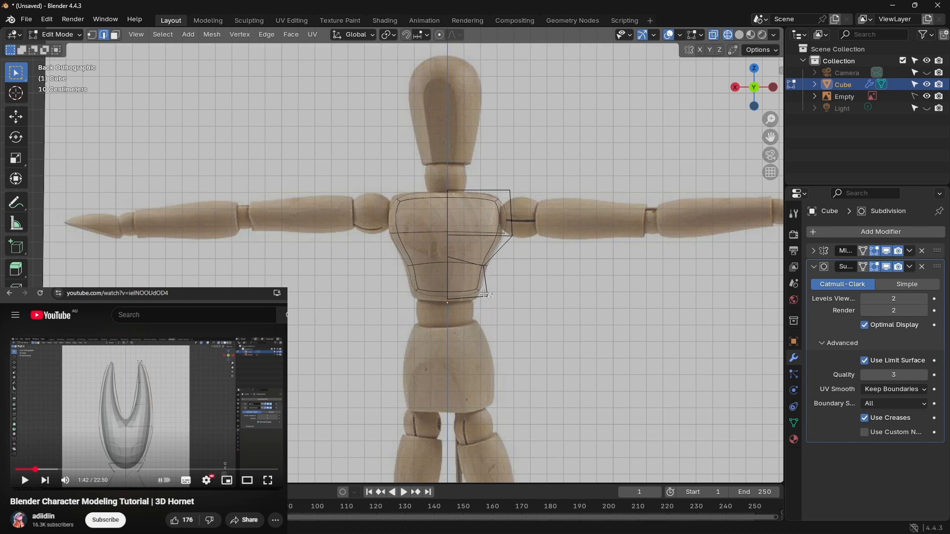
{"action": "key", "text": "g"}
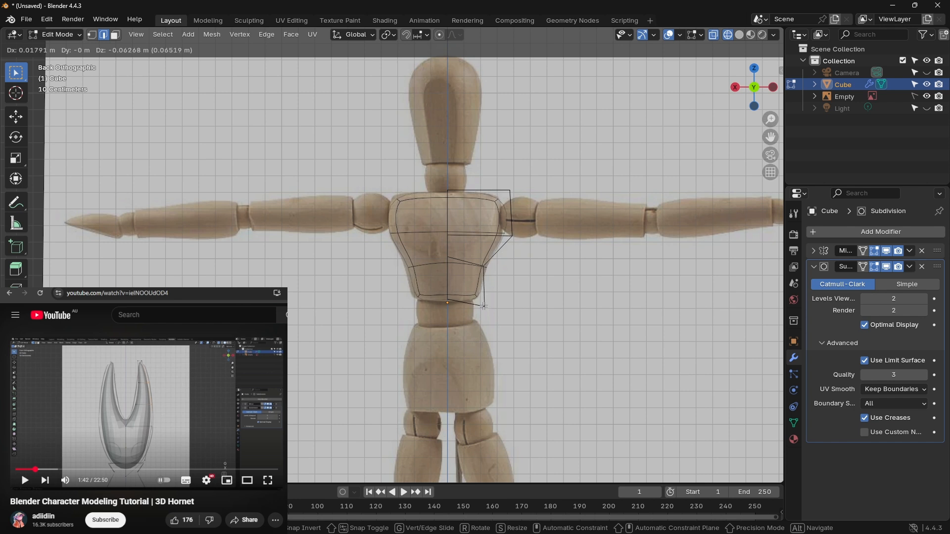
{"action": "left_click", "coordinate": [484, 306]}
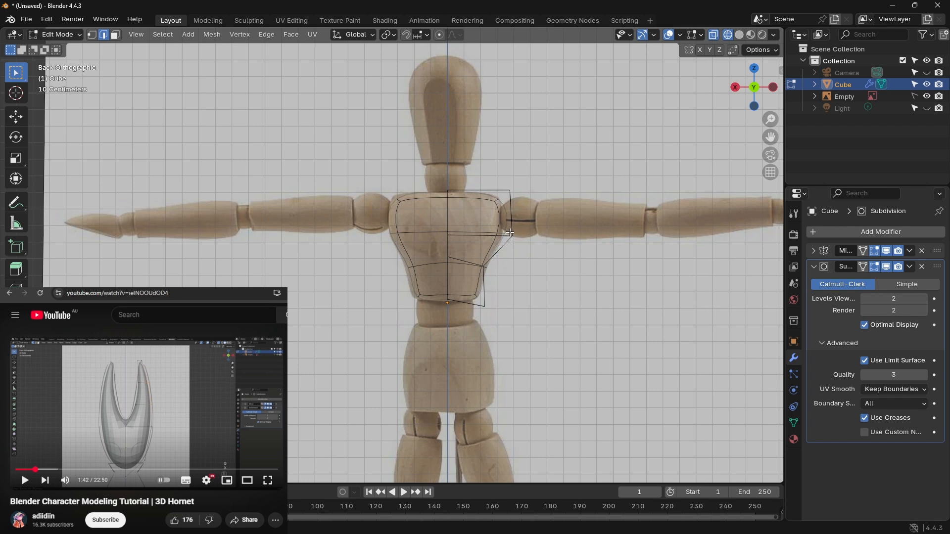
Step: Move the upper loop's outer vertex inward and down about 0.06 m, and the top outer corner outward and up about 0.03 m
{"action": "key", "text": "g"}
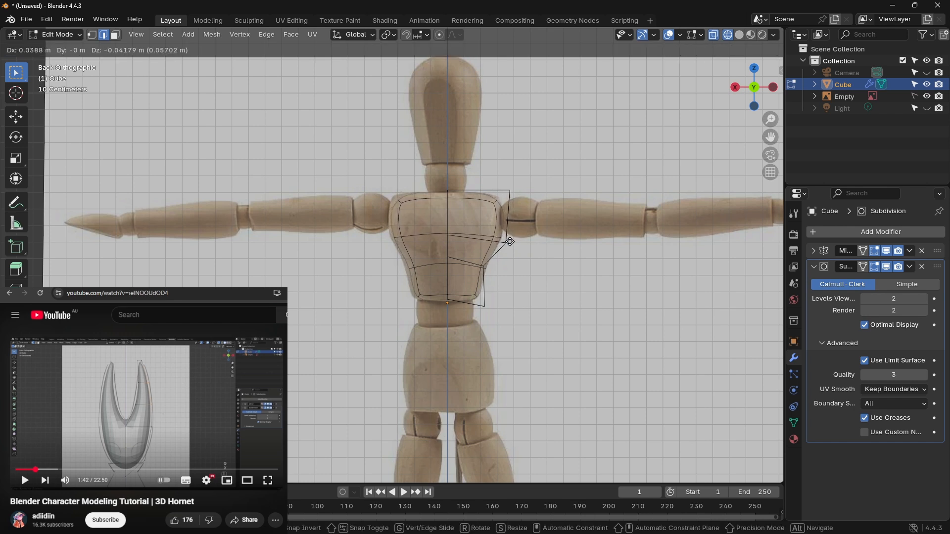
{"action": "left_click", "coordinate": [506, 242]}
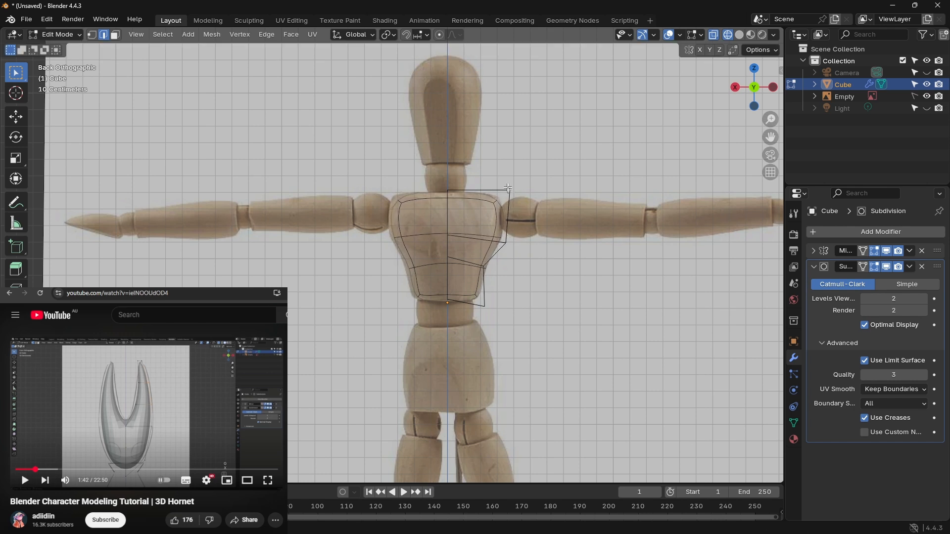
{"action": "key", "text": "g"}
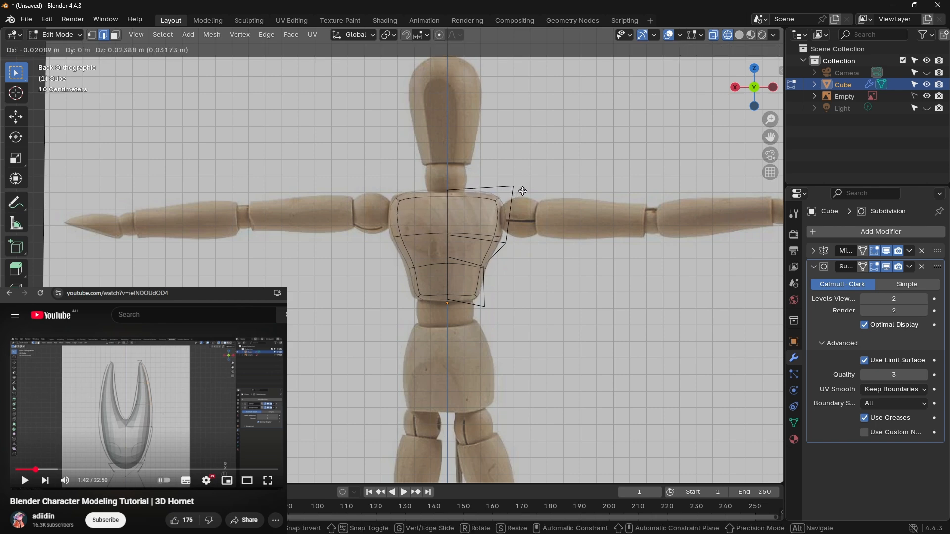
{"action": "left_click", "coordinate": [523, 191]}
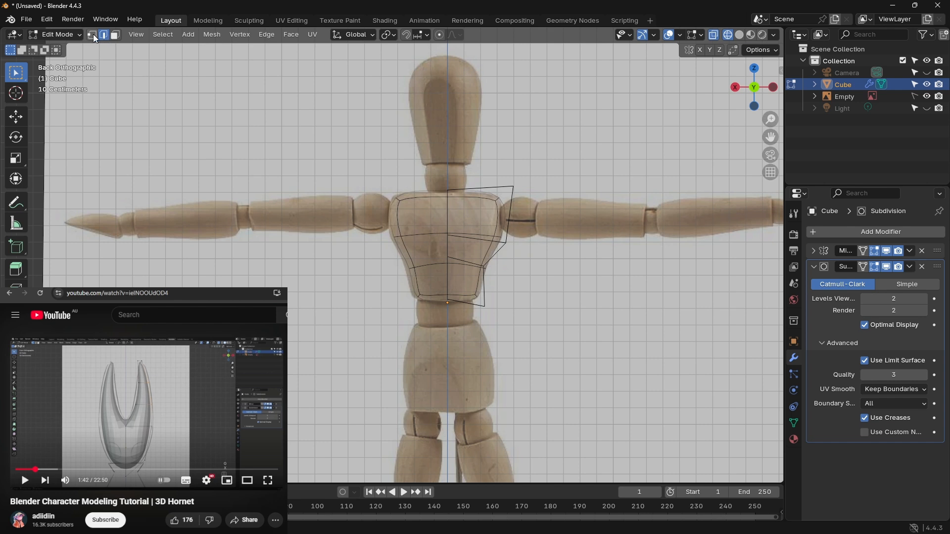
Step: Move the chest's upper outer edge inward about 0.05 m
{"action": "left_click", "coordinate": [496, 213]}
{"action": "key", "text": "g"}
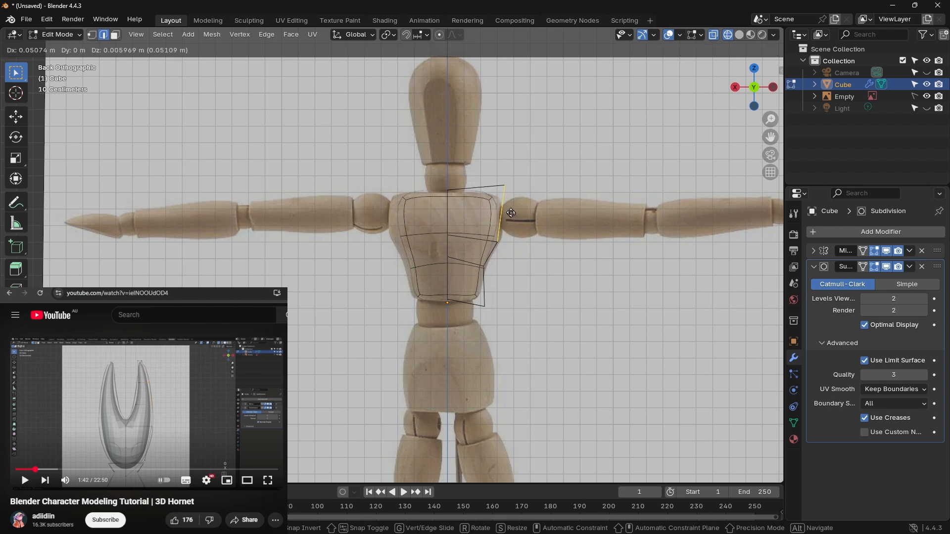
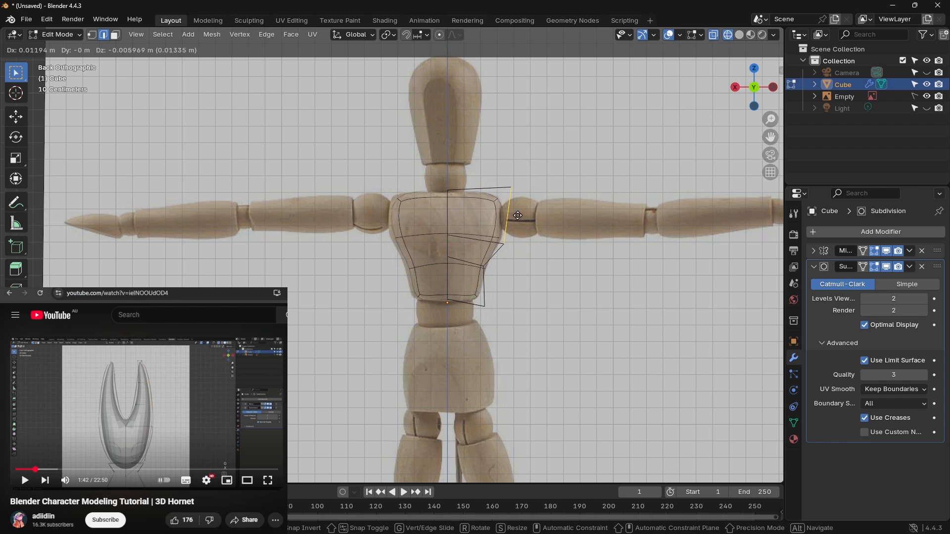
Step: Move the upper loop's outer vertex slightly outward so the chest's side follows the reference outline
{"action": "left_click", "coordinate": [508, 232]}
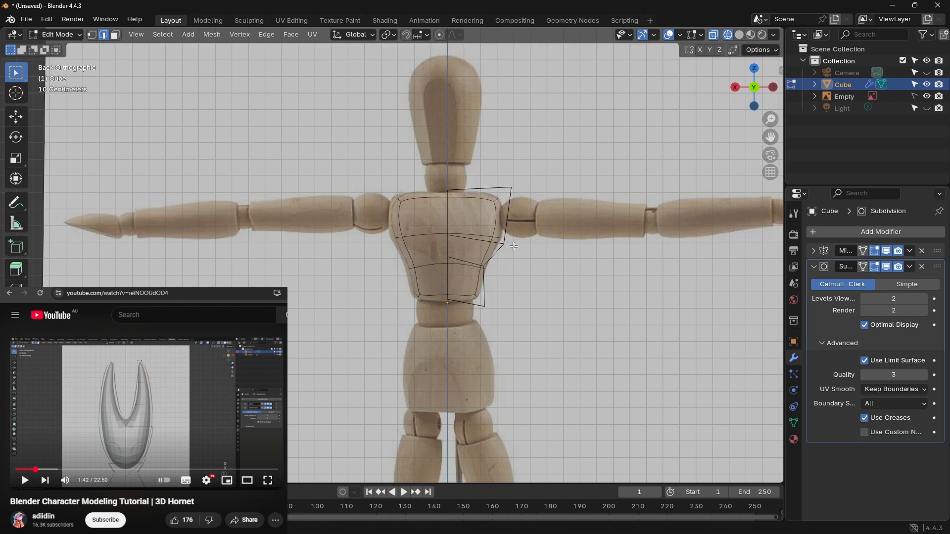
{"action": "key", "text": "g"}
{"action": "left_click", "coordinate": [517, 246]}
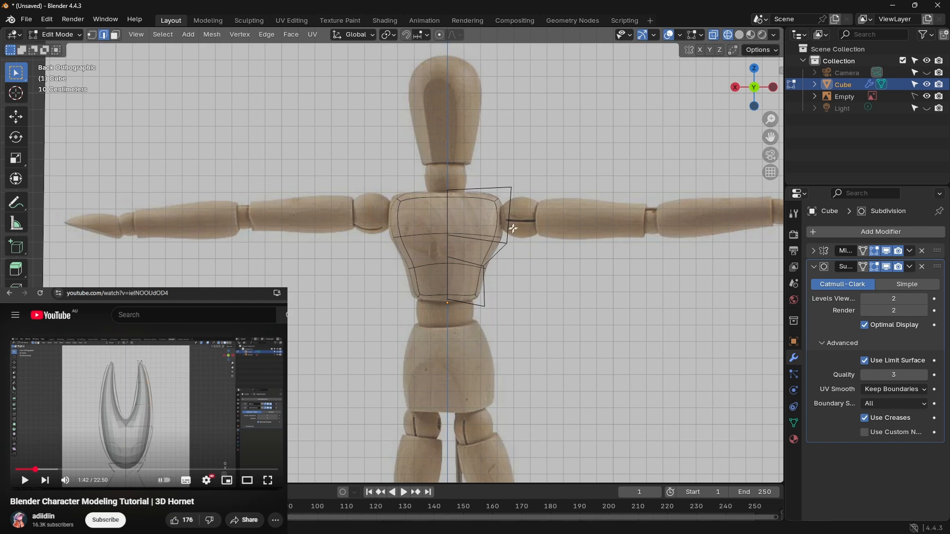
Step: Play the next few seconds of the tutorial video and switch the viewport from wireframe to solid shading
{"action": "left_click", "coordinate": [146, 413]}
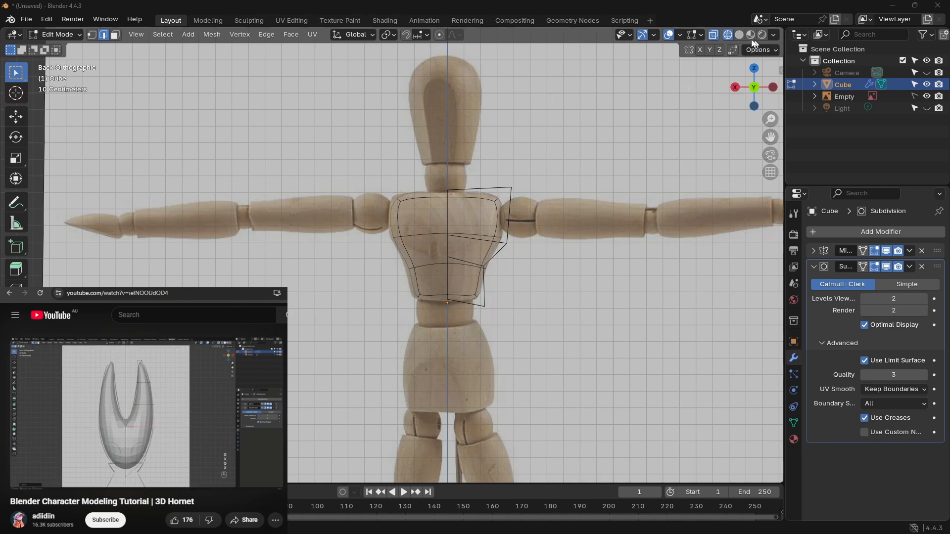
{"action": "key", "text": "shift+z"}
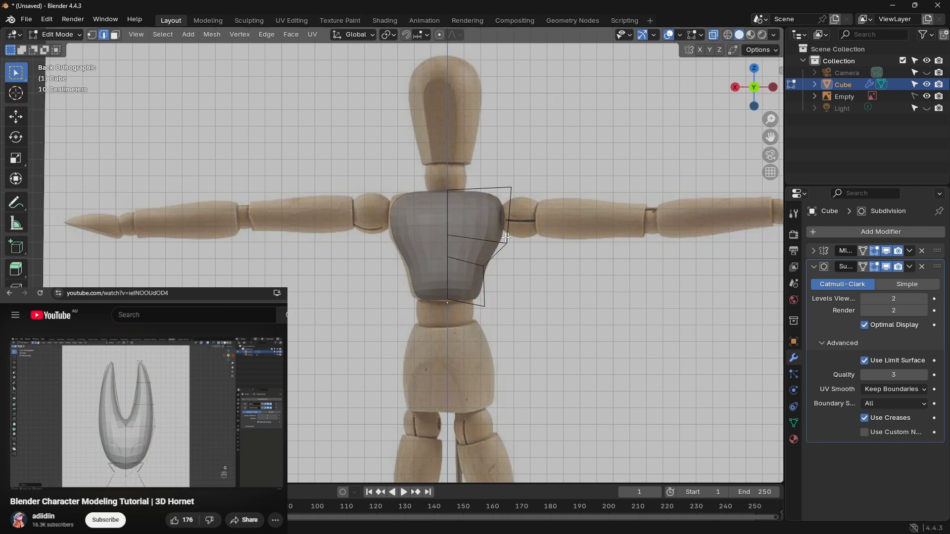
{"action": "left_click", "coordinate": [175, 399]}
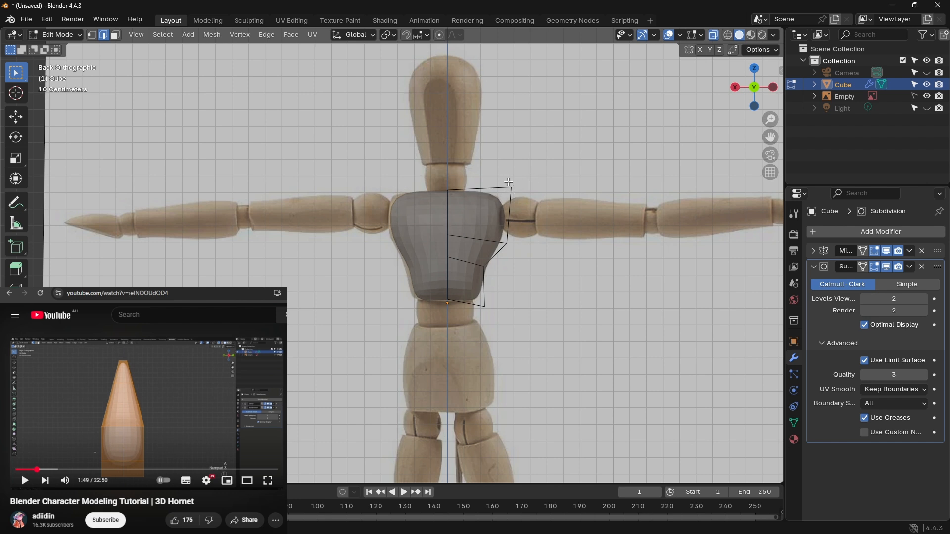
Step: Move the chest's top outer edge inward about 0.02 m and up about 0.015 m, and play the tutorial to 1:53
{"action": "key", "text": "g"}
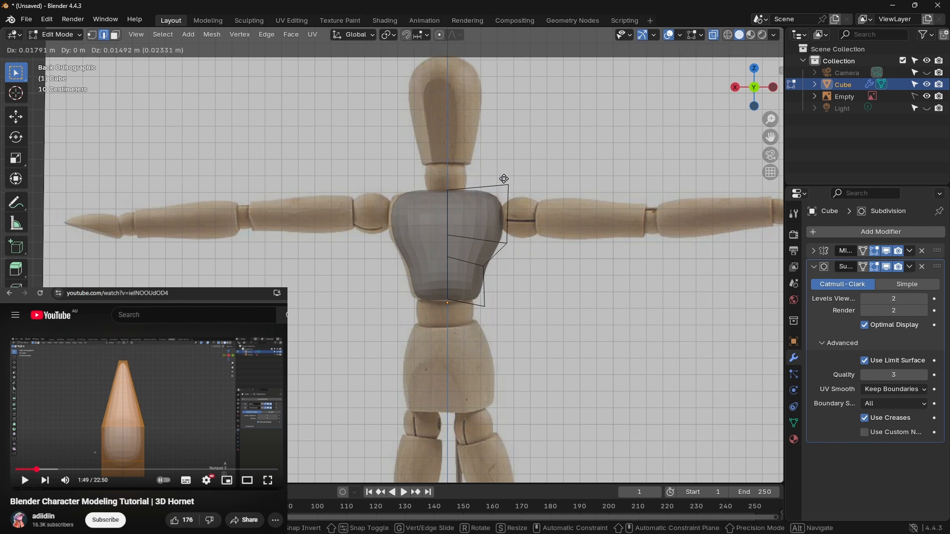
{"action": "left_click", "coordinate": [504, 179]}
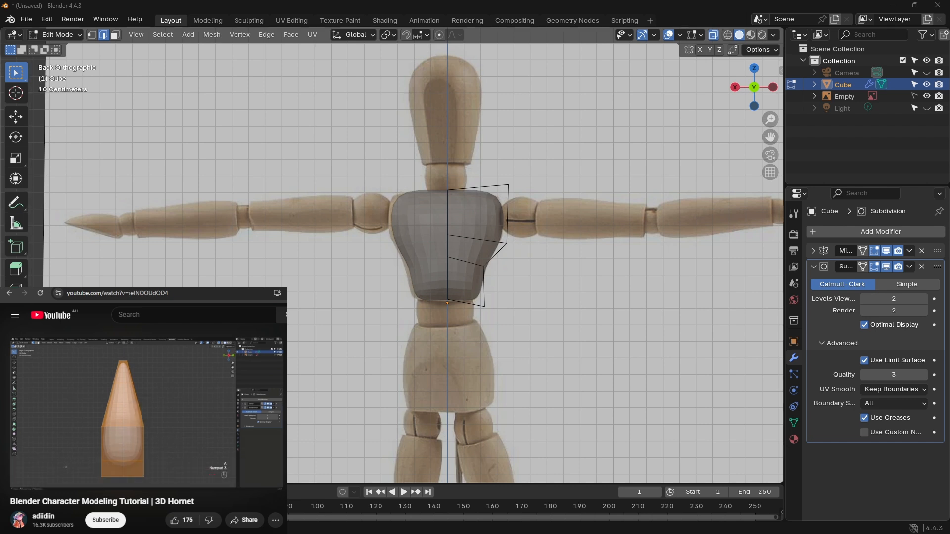
{"action": "mouse_move", "coordinate": [209, 397]}
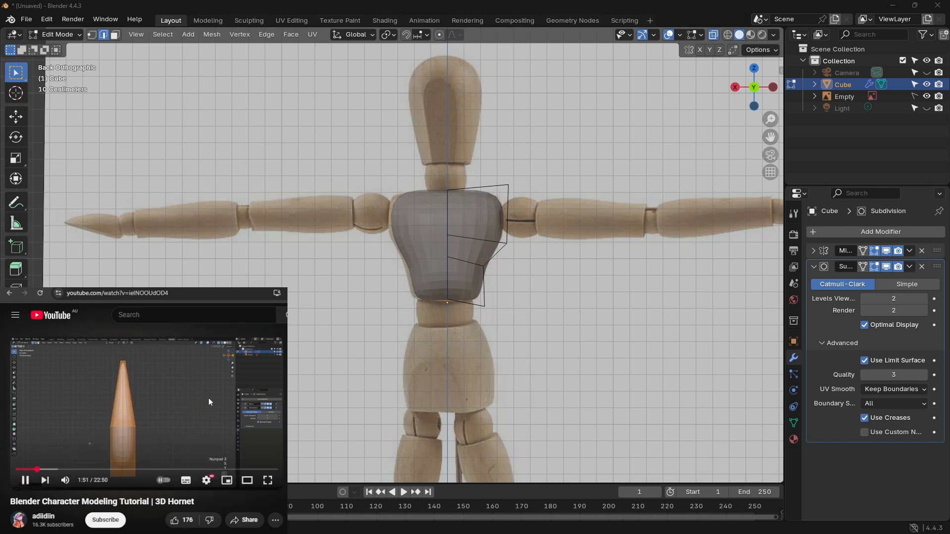
{"action": "left_click", "coordinate": [203, 398]}
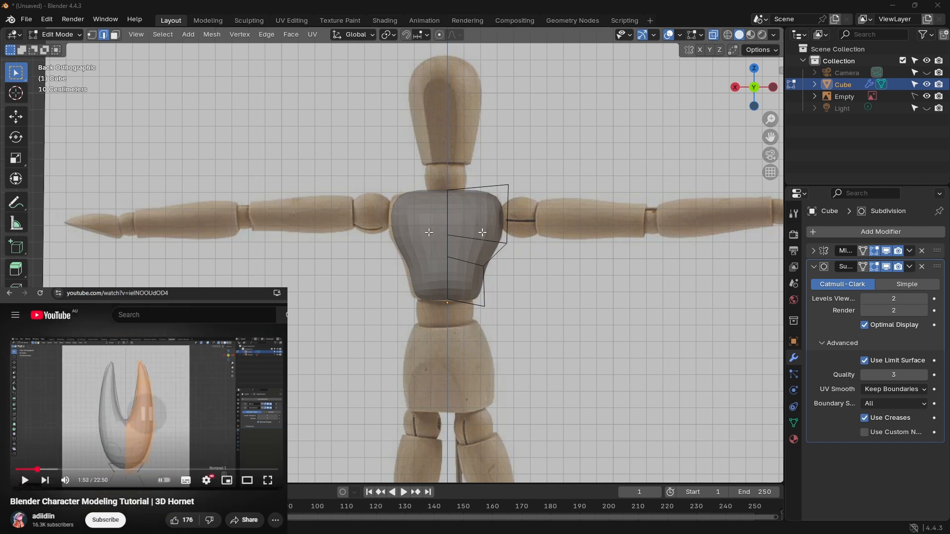
{"action": "left_click", "coordinate": [774, 91]}
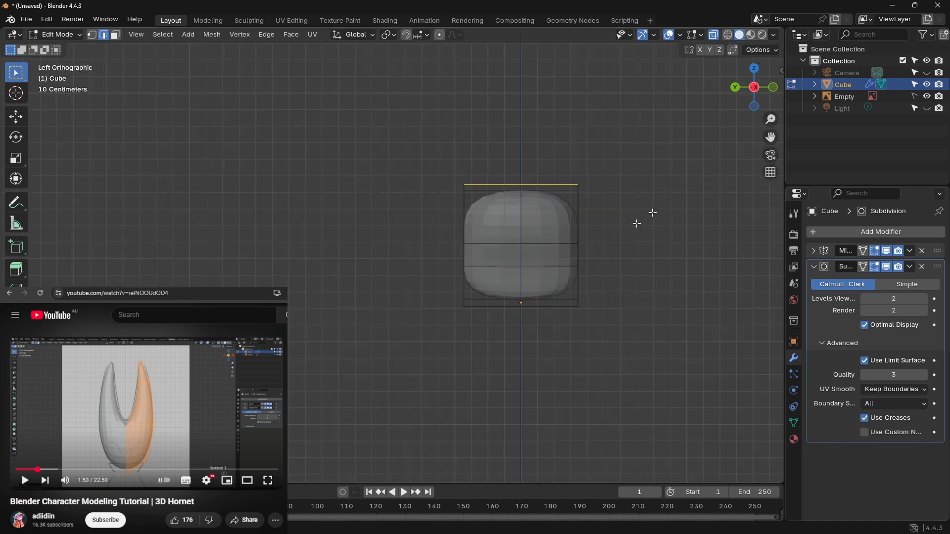
{"action": "left_click_drag", "start_coordinate": [441, 172], "coordinate": [474, 321]}
{"action": "key", "text": "g"}
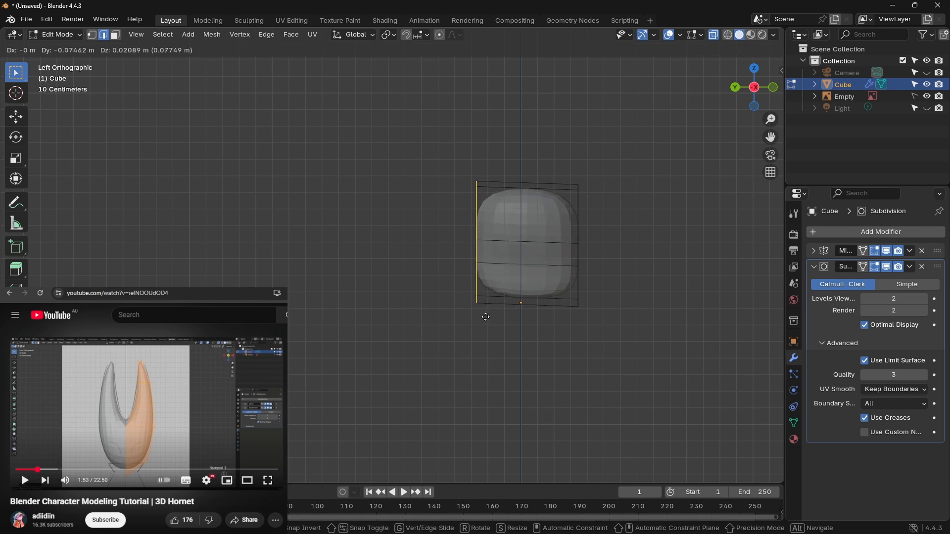
{"action": "left_click", "coordinate": [473, 318]}
Step: Select the entire half-torso mesh in side view, scale its depth along Y to about 0.43, and return to the back view
{"action": "left_click_drag", "start_coordinate": [428, 142], "coordinate": [679, 387]}
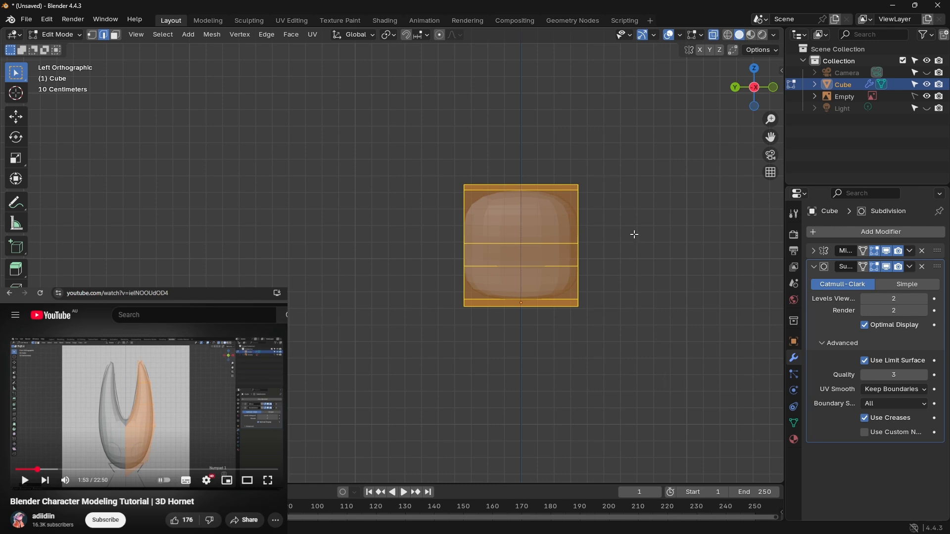
{"action": "key", "text": "s"}
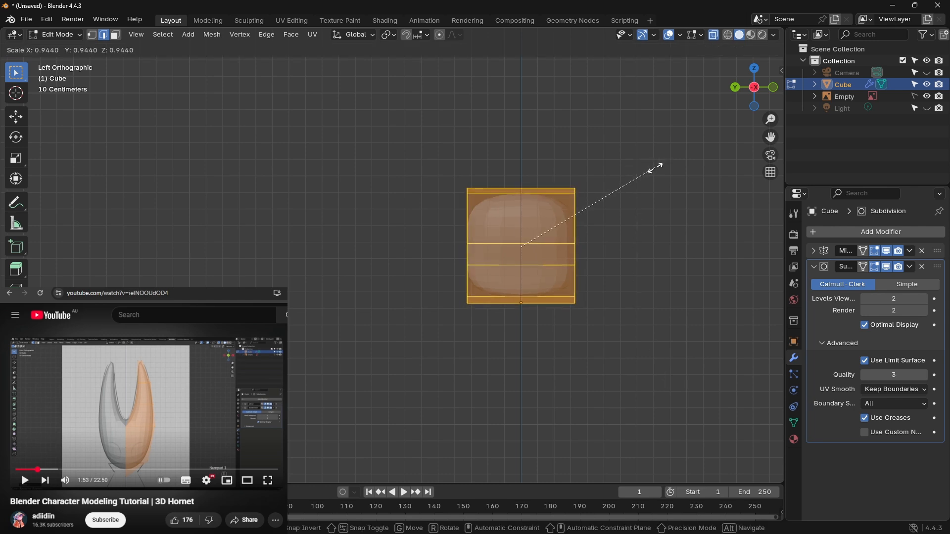
{"action": "key", "text": "z"}
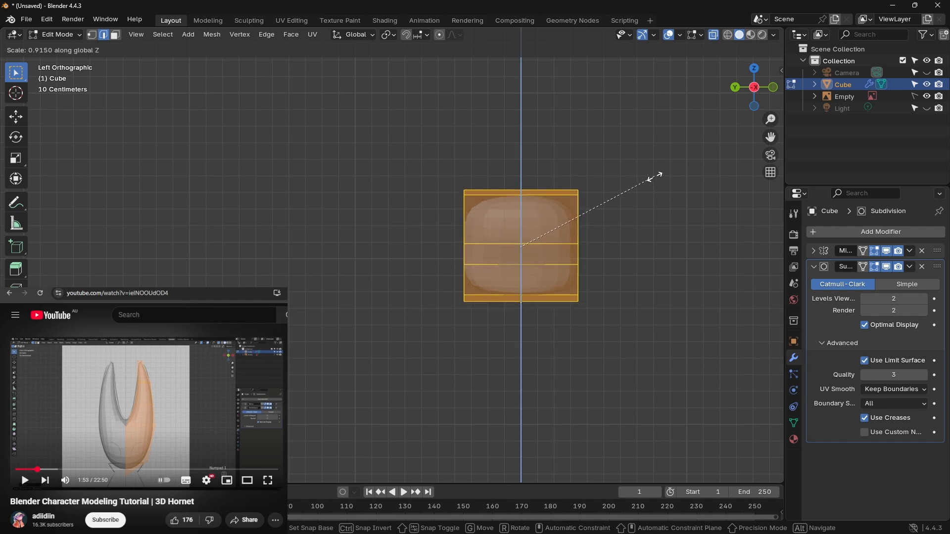
{"action": "key", "text": "y"}
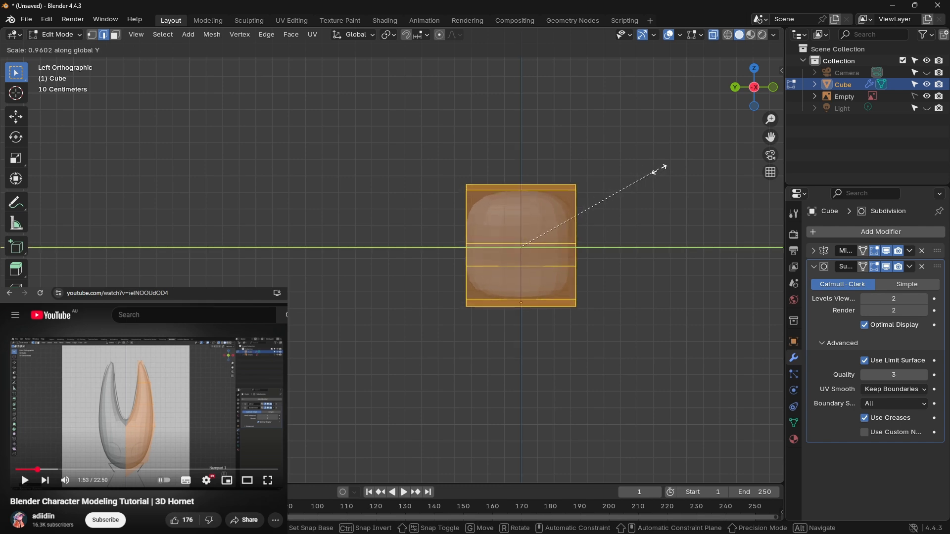
{"action": "left_click", "coordinate": [566, 192]}
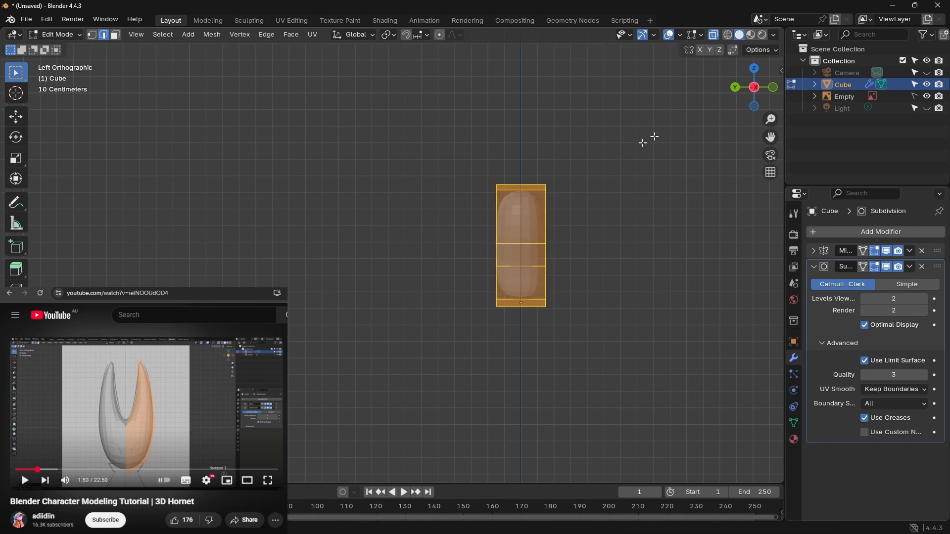
{"action": "left_click", "coordinate": [737, 91]}
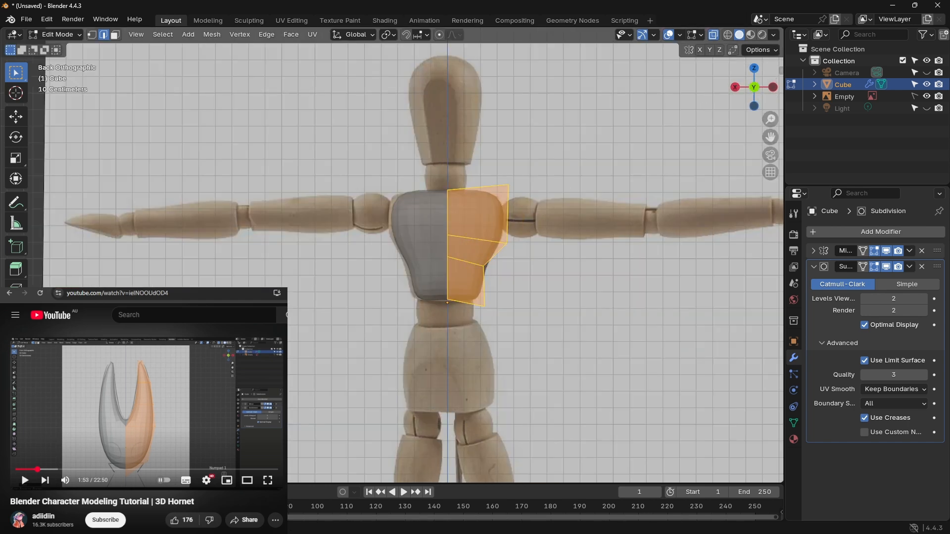
Step: Watch the tutorial up to 2:01 and put the chest into Object Mode
{"action": "left_click", "coordinate": [175, 405]}
{"action": "left_click", "coordinate": [211, 412]}
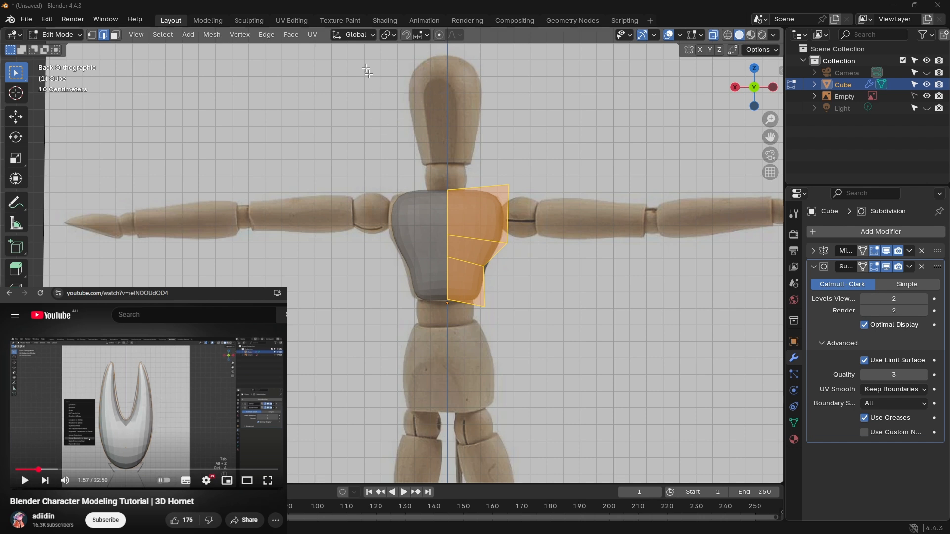
{"action": "key", "text": "Tab"}
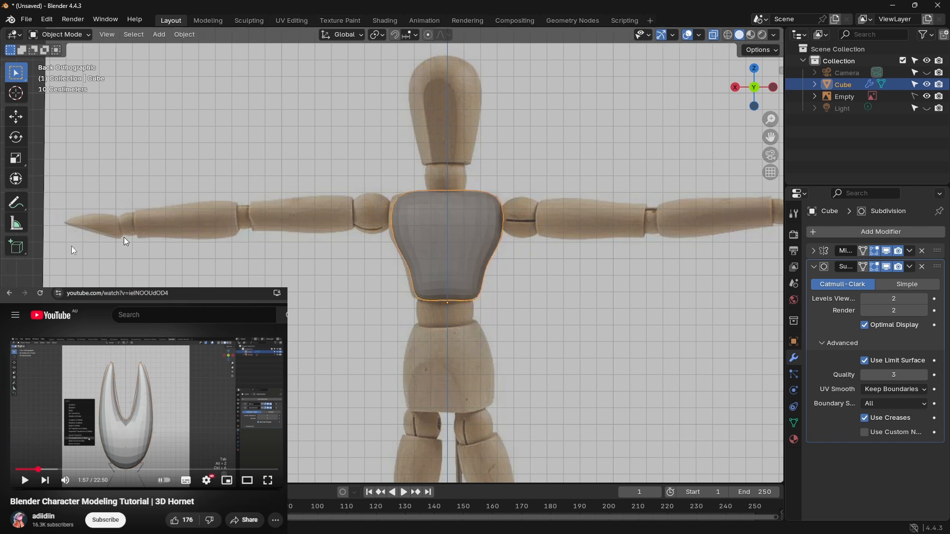
{"action": "left_click", "coordinate": [211, 392]}
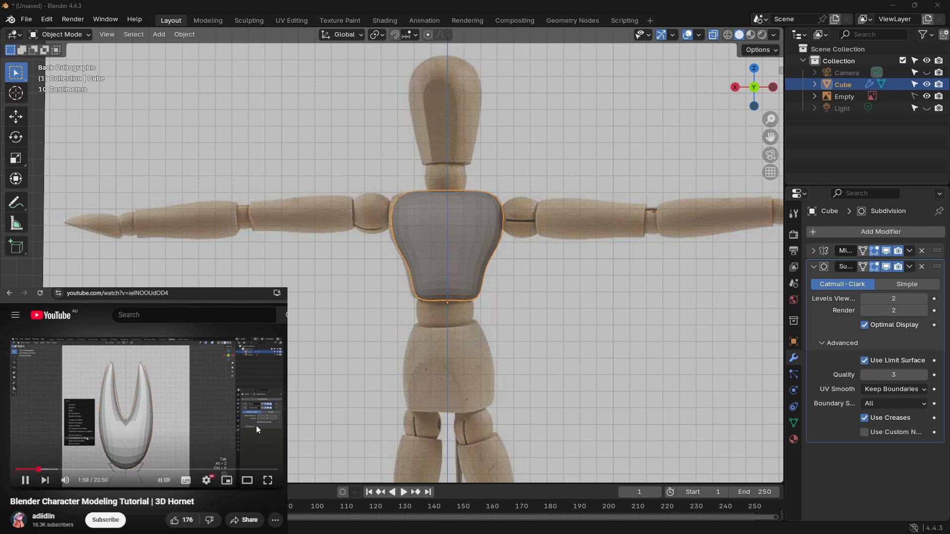
{"action": "left_click", "coordinate": [229, 417]}
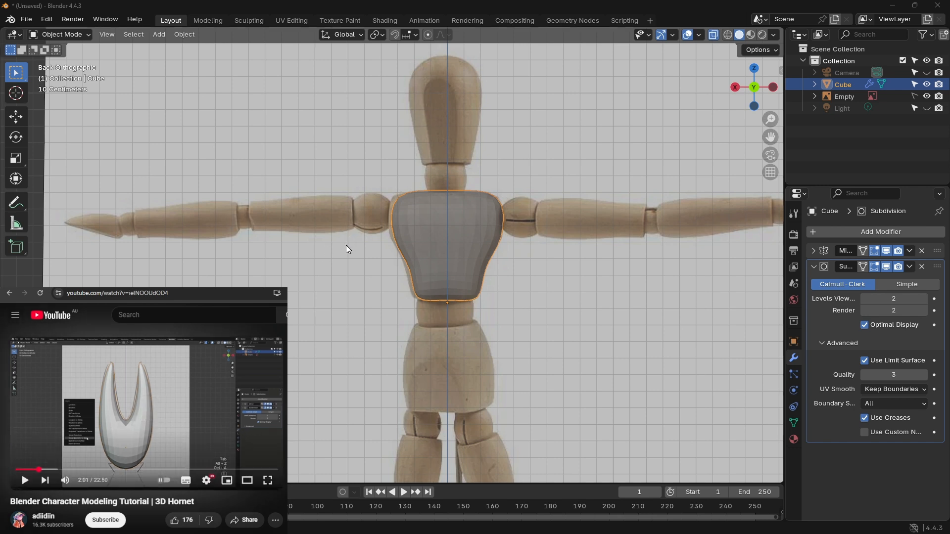
Step: Try to apply Visual Geometry to Mesh in Object Mode
{"action": "key", "text": "ctrl+a"}
{"action": "left_click", "coordinate": [350, 219]}
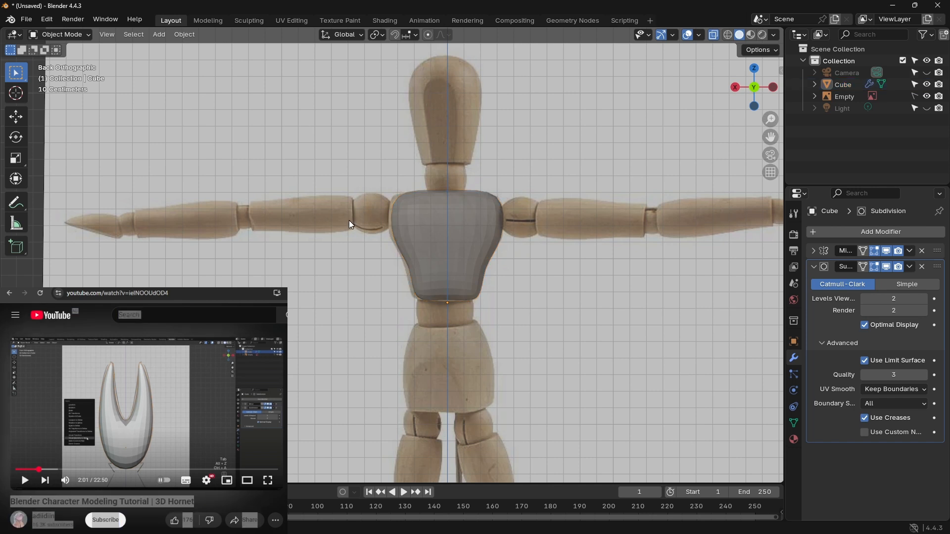
{"action": "key", "text": "ctrl+a"}
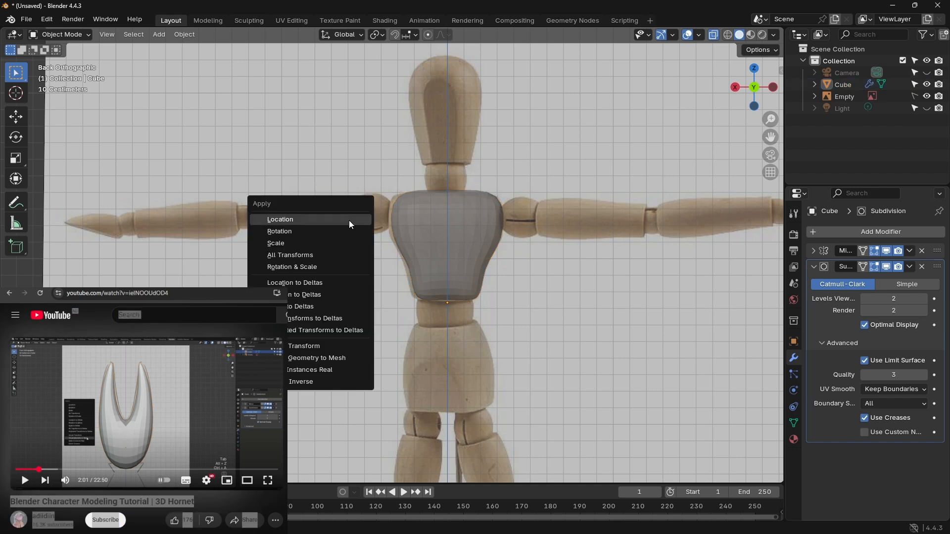
{"action": "left_click", "coordinate": [328, 358]}
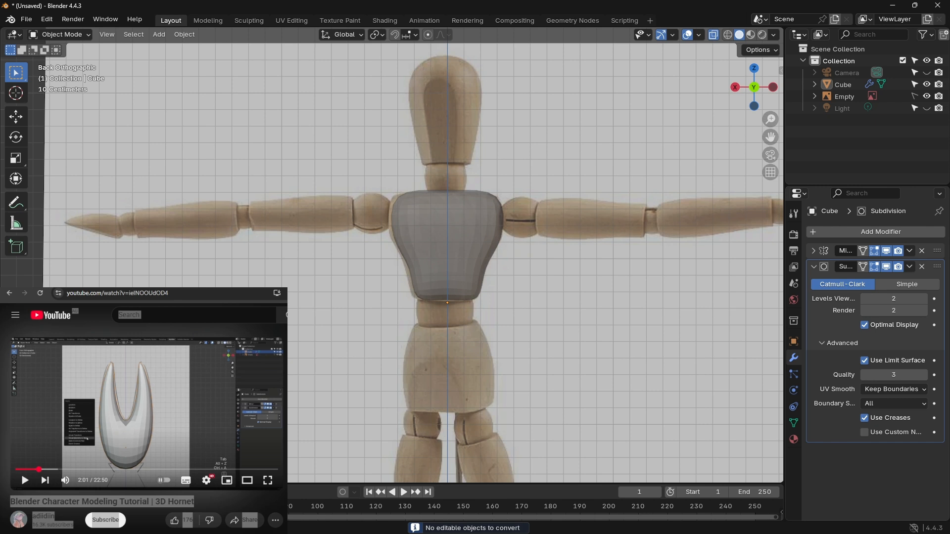
Step: Play the tutorial to 2:07, reselect the chest, and inspect its shape from an angle before returning to the back view
{"action": "left_click", "coordinate": [182, 420]}
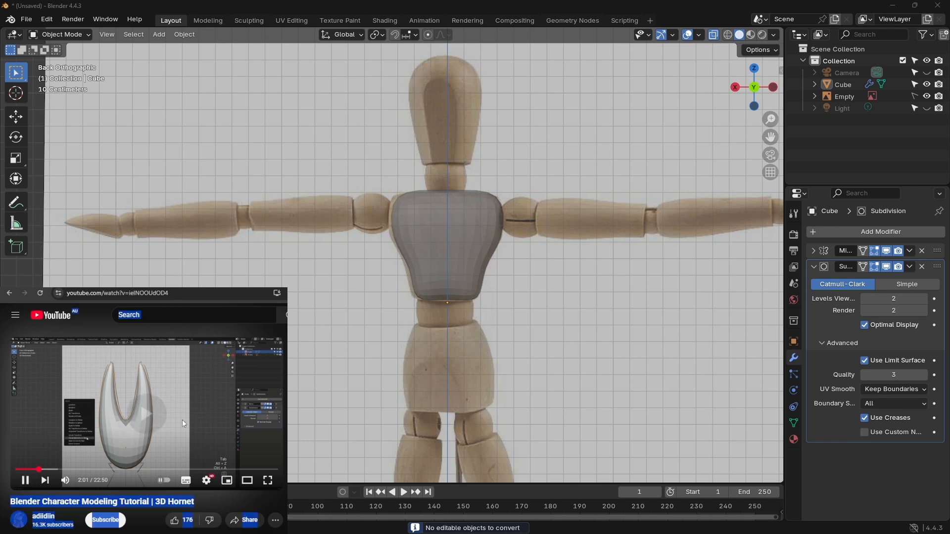
{"action": "left_click", "coordinate": [265, 508]}
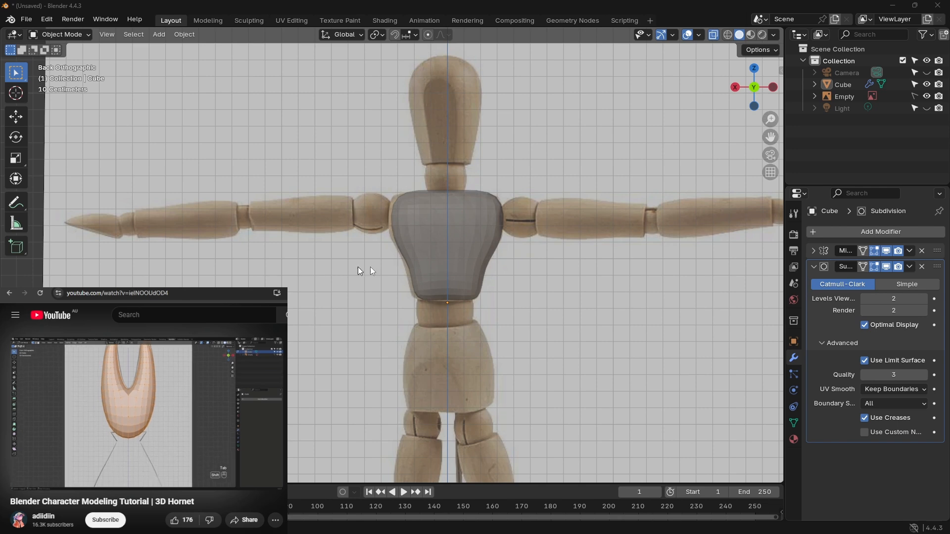
{"action": "left_click", "coordinate": [452, 242]}
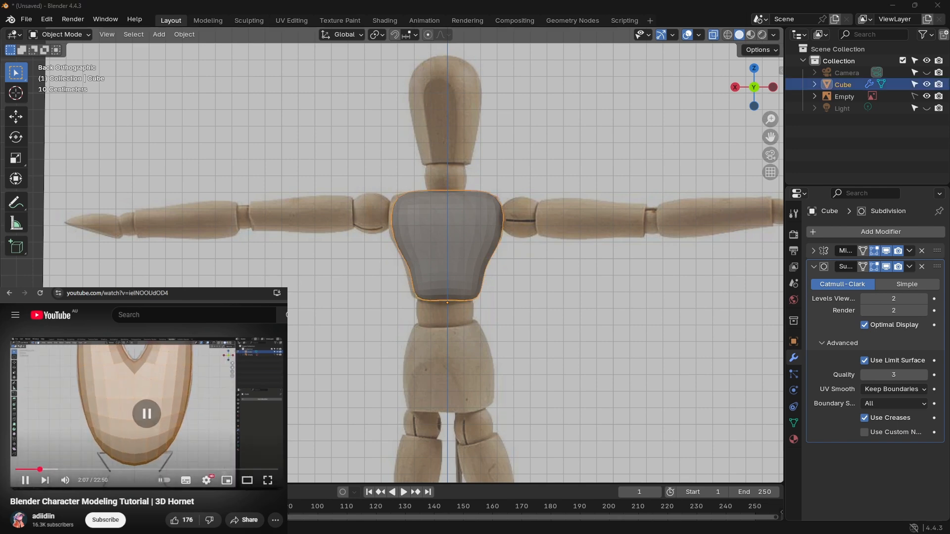
{"action": "middle_click_drag", "start_coordinate": [509, 257], "coordinate": [482, 234]}
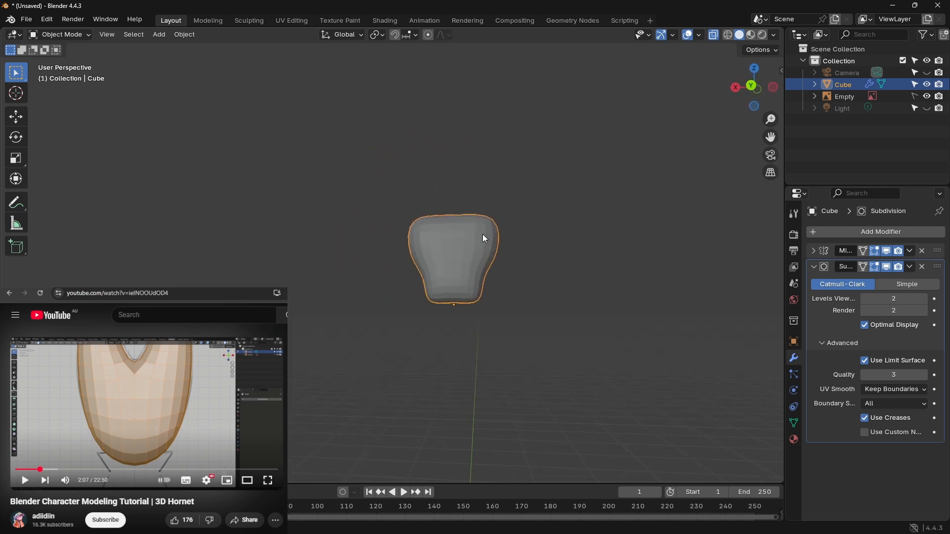
{"action": "left_click", "coordinate": [744, 88]}
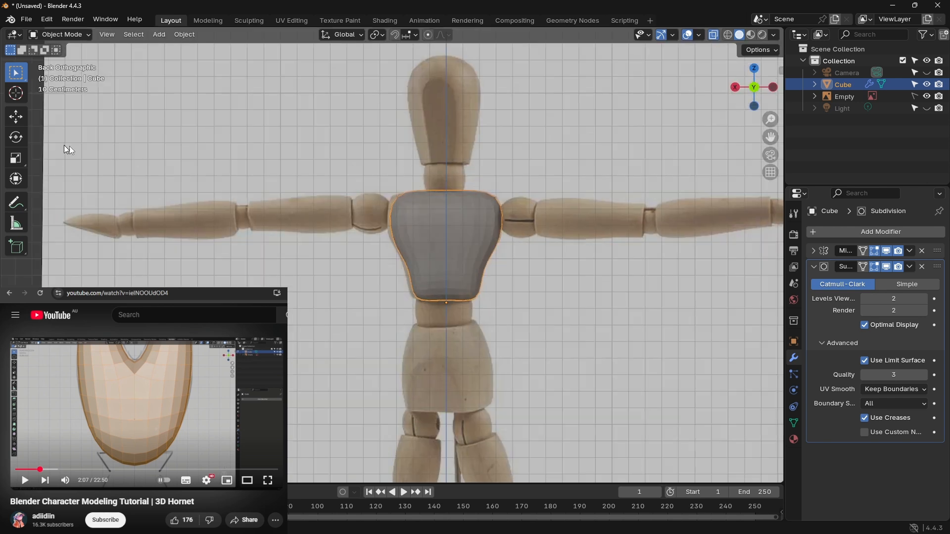
Step: Check the chest's mesh in Edit Mode while watching the tutorial to 2:10, and return to Object Mode
{"action": "key", "text": "Tab"}
{"action": "left_click", "coordinate": [209, 394]}
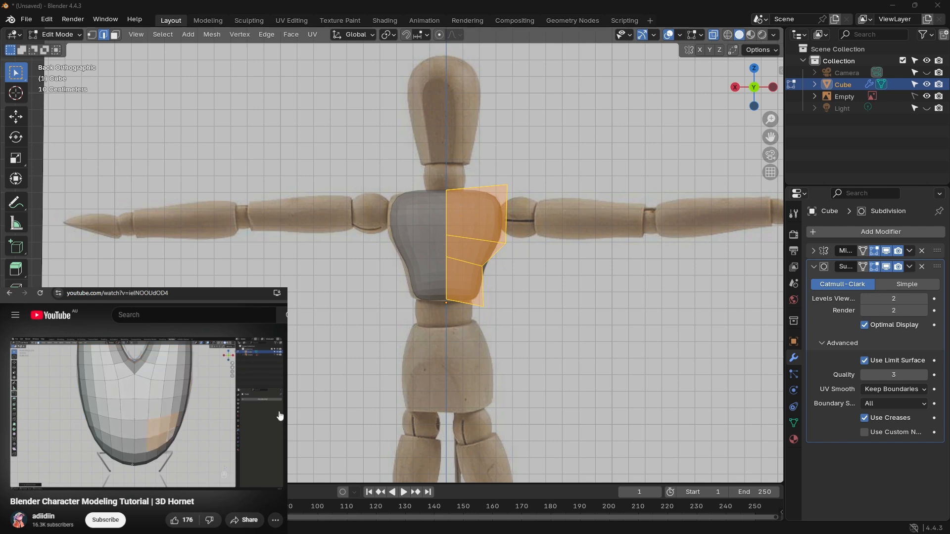
{"action": "left_click", "coordinate": [217, 403]}
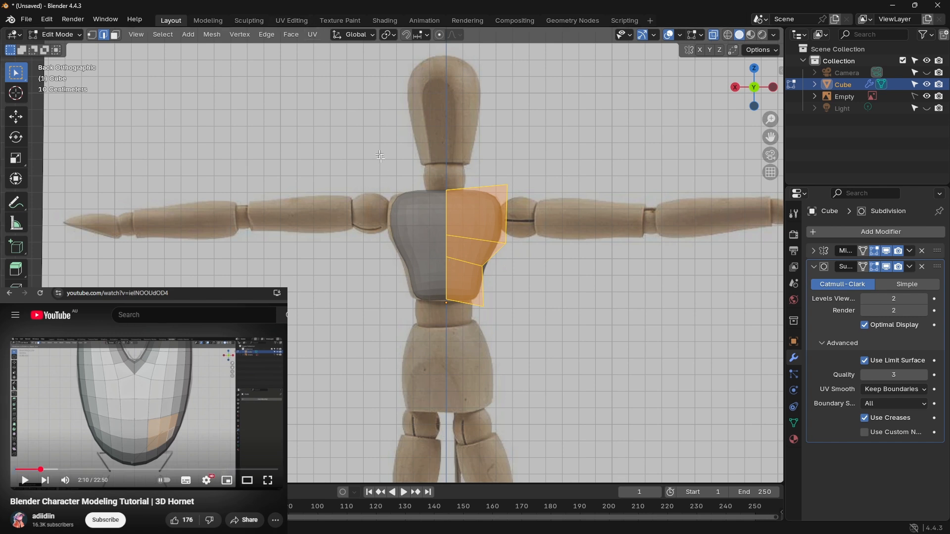
{"action": "key", "text": "Tab"}
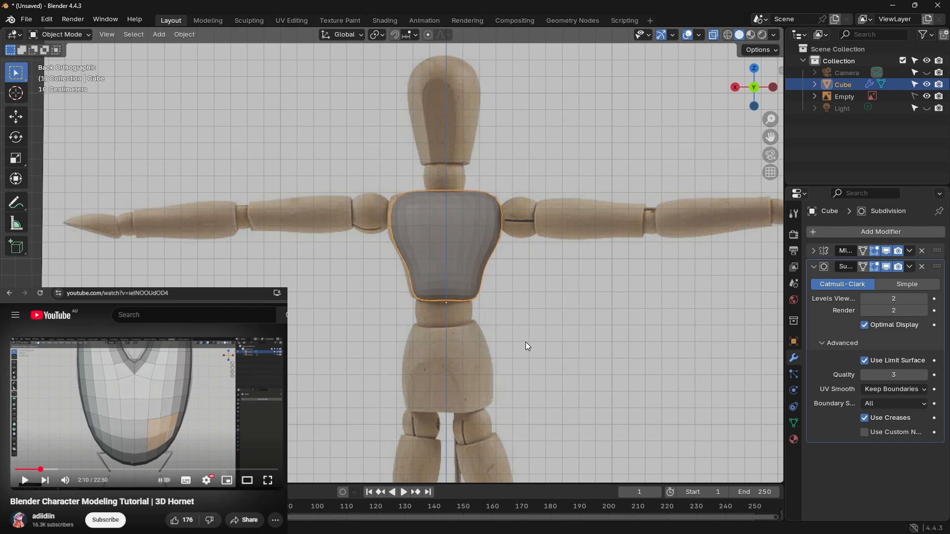
Step: Apply Visual Geometry to Mesh to the selected chest and undo the conversion
{"action": "key", "text": "shift+a"}
{"action": "key", "text": "ctrl+a"}
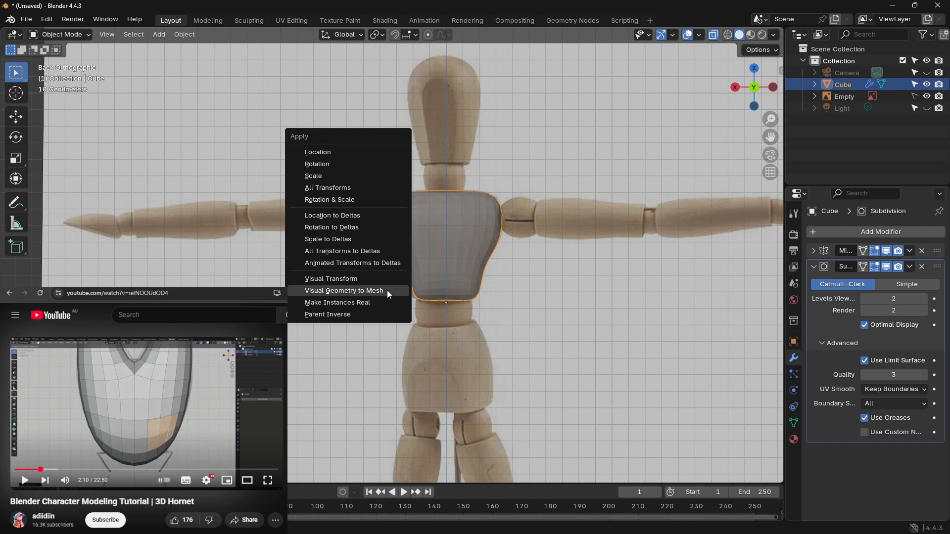
{"action": "left_click", "coordinate": [387, 290]}
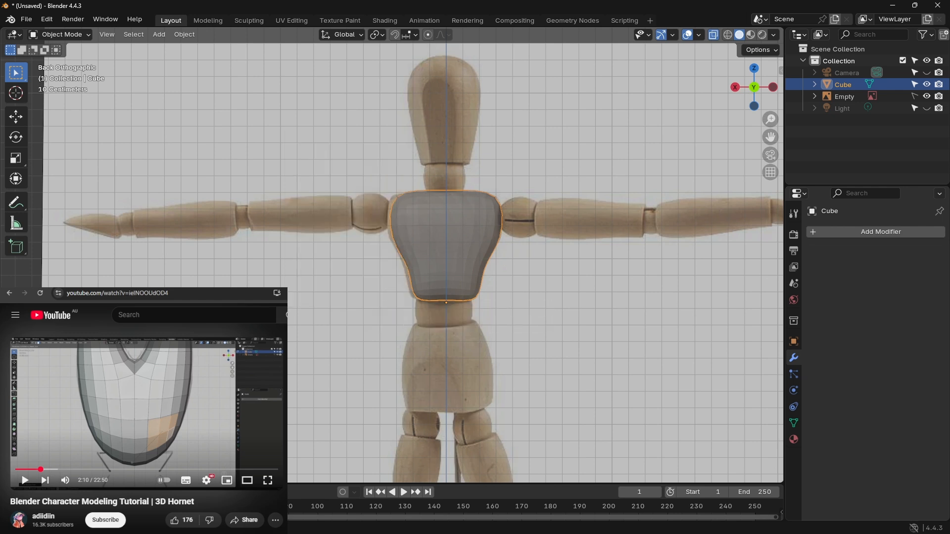
{"action": "key", "text": "ctrl+z"}
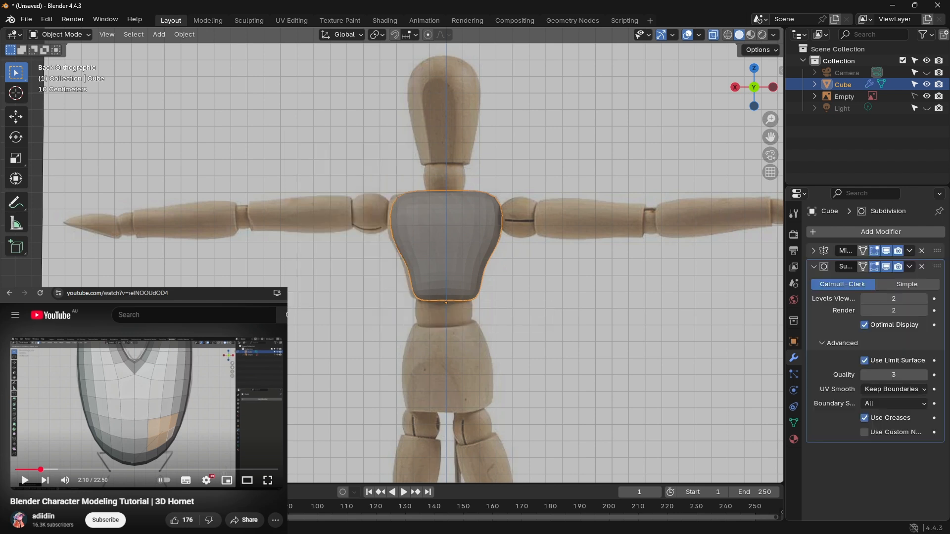
Step: Redo the chest's Visual Geometry to Mesh conversion and check its mesh in Edit Mode before returning to Object Mode
{"action": "key", "text": "ctrl+shift+z"}
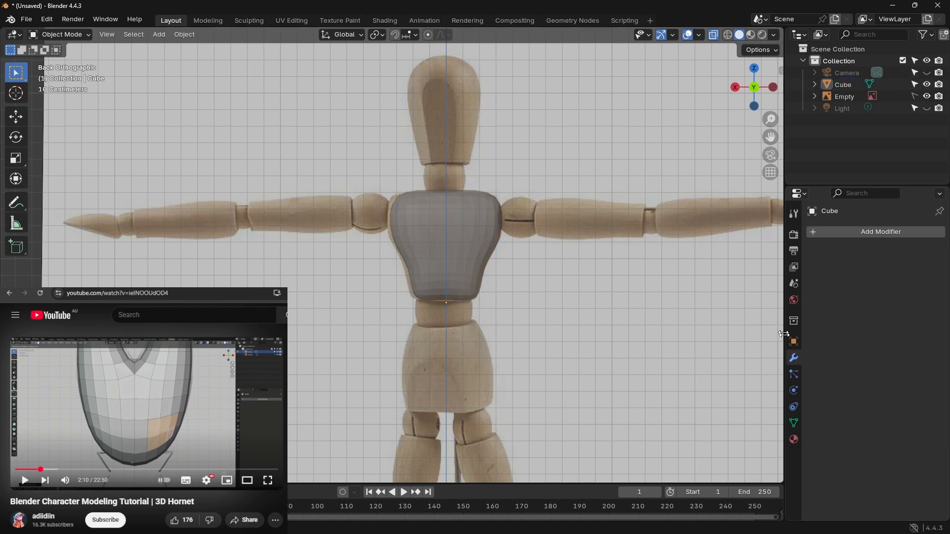
{"action": "left_click", "coordinate": [422, 235]}
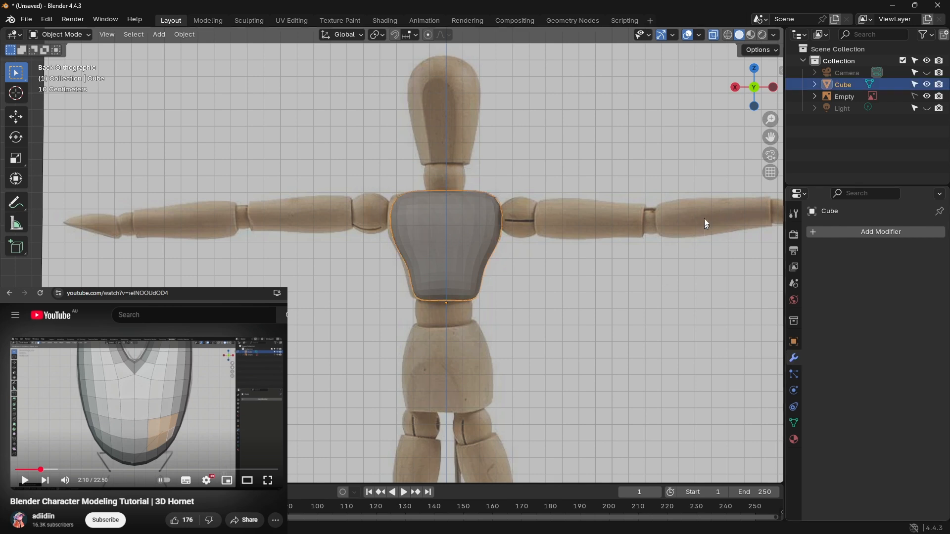
{"action": "left_click", "coordinate": [78, 35]}
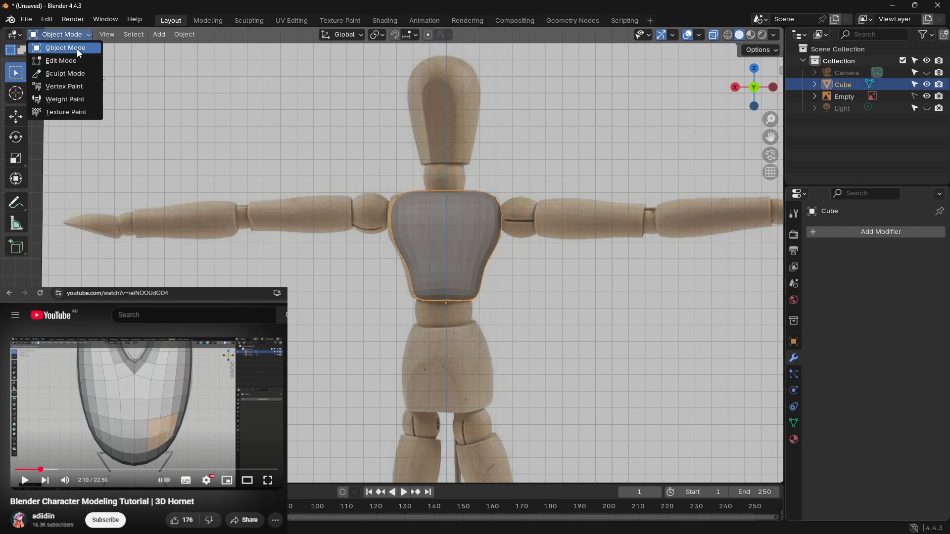
{"action": "left_click", "coordinate": [75, 60]}
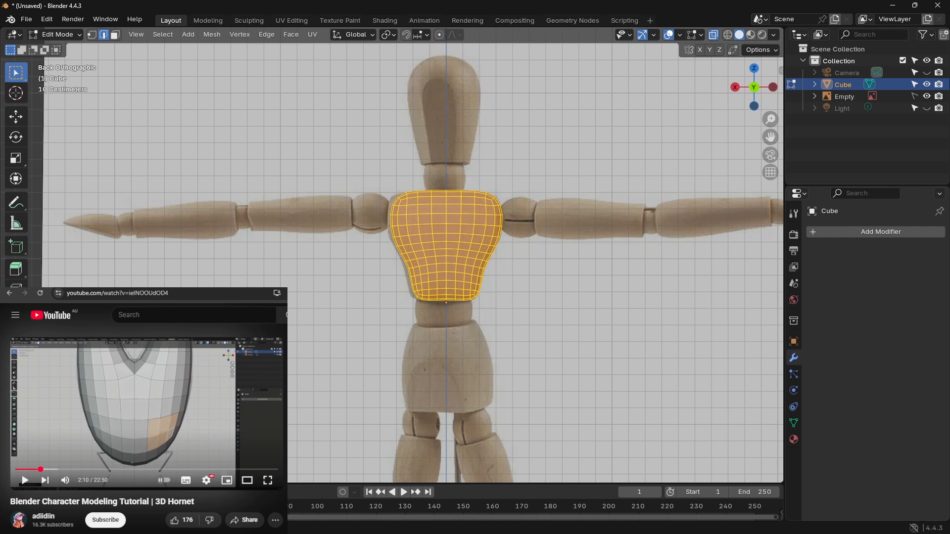
{"action": "middle_click_drag", "start_coordinate": [522, 118], "coordinate": [501, 220], "text": "shift"}
{"action": "left_click", "coordinate": [548, 188]}
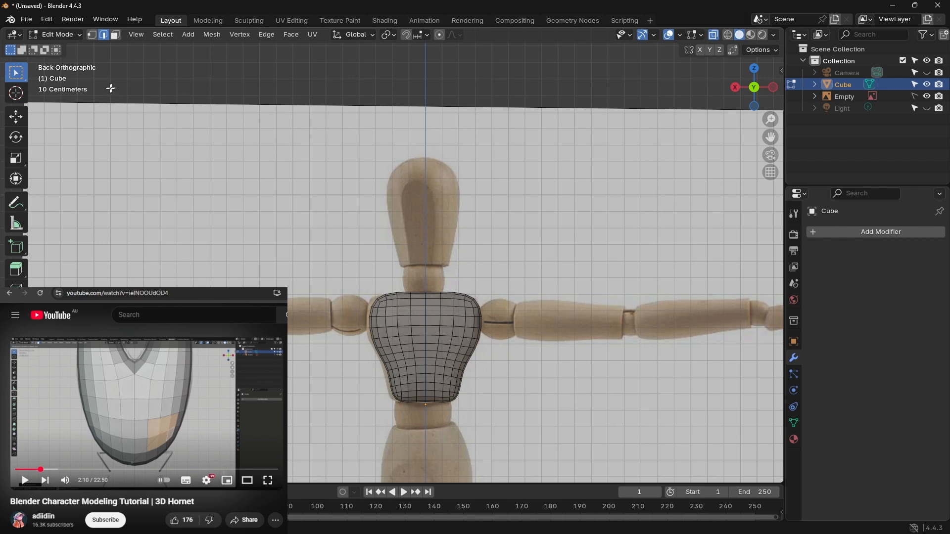
{"action": "key", "text": "Tab"}
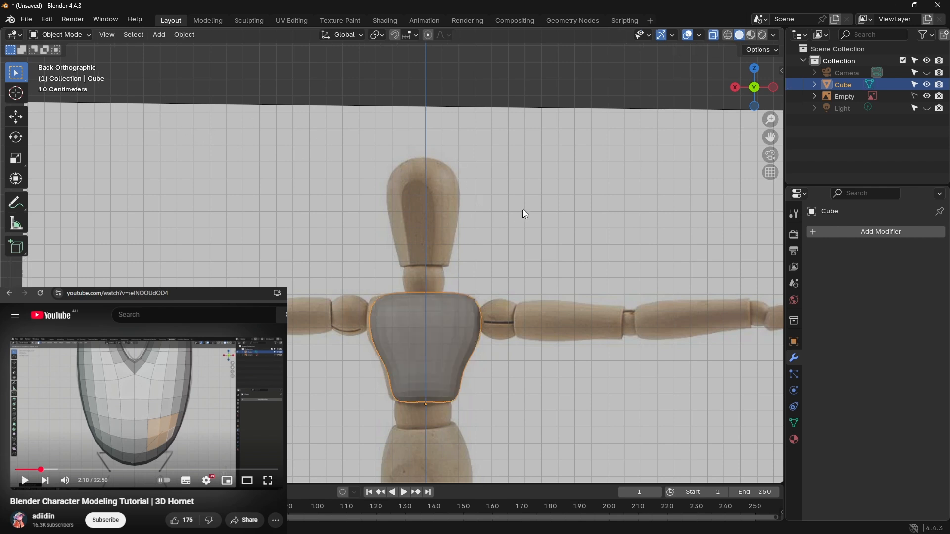
Step: Add a cube over the reference mannequin's head and scale it down uniformly until it just encloses the head
{"action": "key", "text": "shift+a"}
{"action": "mouse_move", "coordinate": [522, 194]}
{"action": "left_click", "coordinate": [568, 203]}
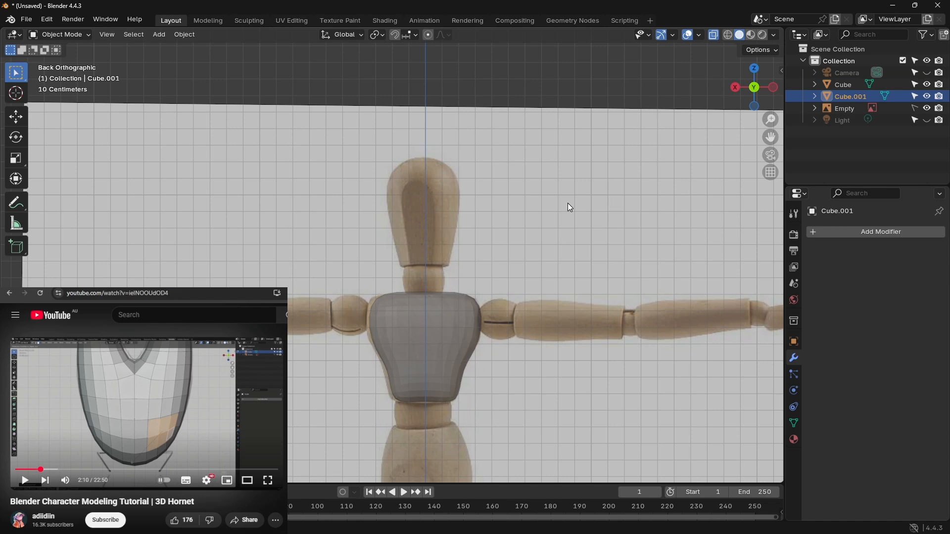
{"action": "scroll", "coordinate": [471, 208], "scroll_direction": "down", "scroll_amount": 6}
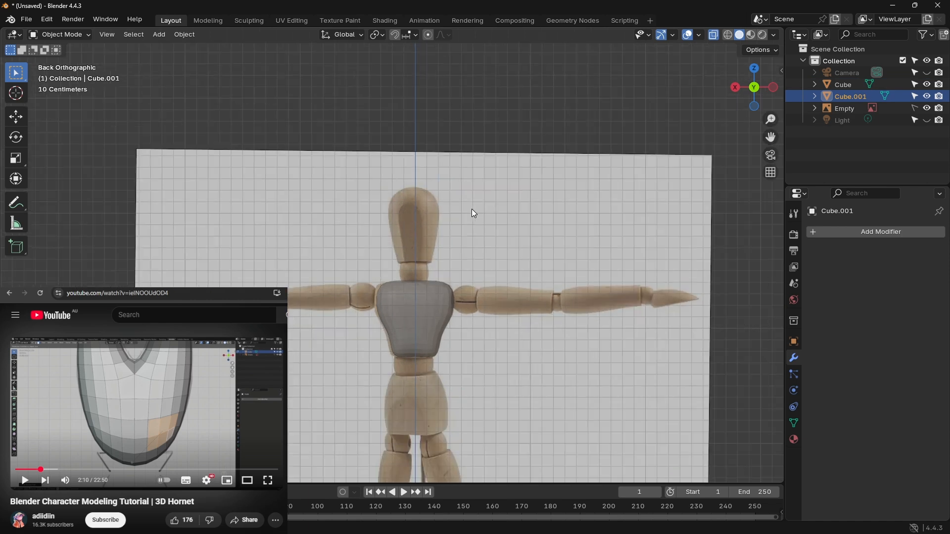
{"action": "key", "text": "g"}
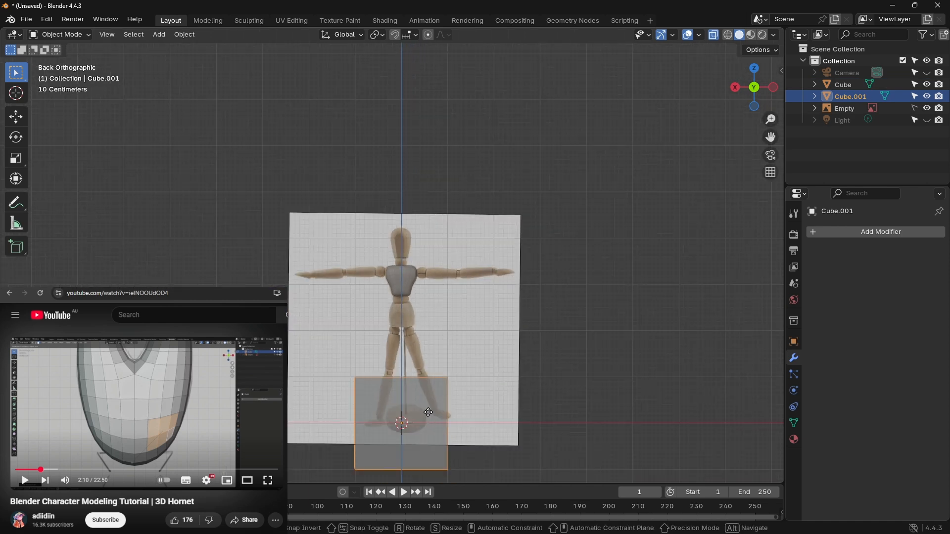
{"action": "left_click", "coordinate": [428, 230]}
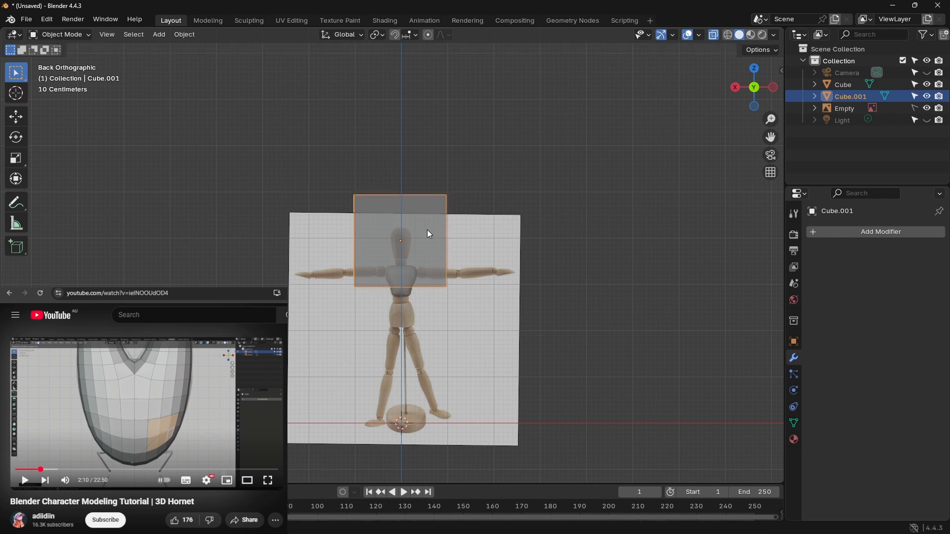
{"action": "key", "text": "s"}
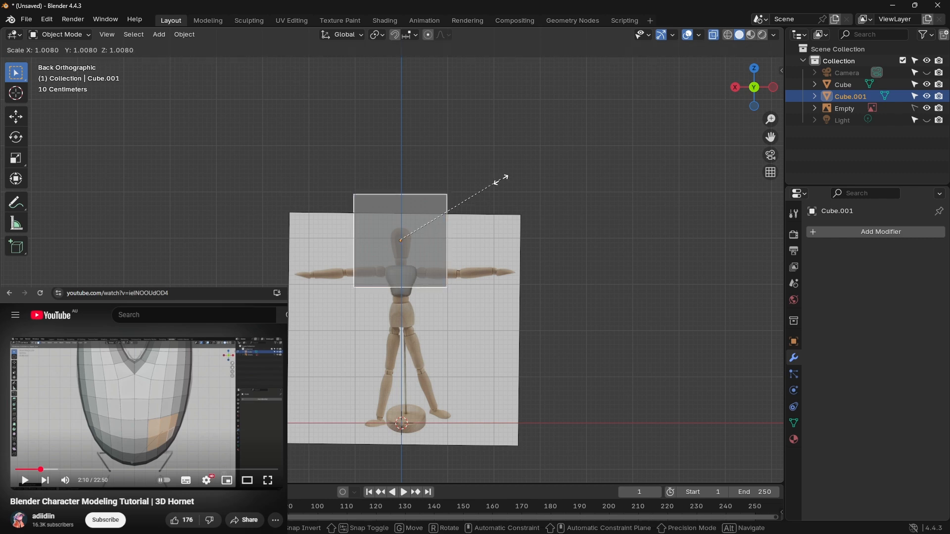
{"action": "left_click", "coordinate": [413, 201]}
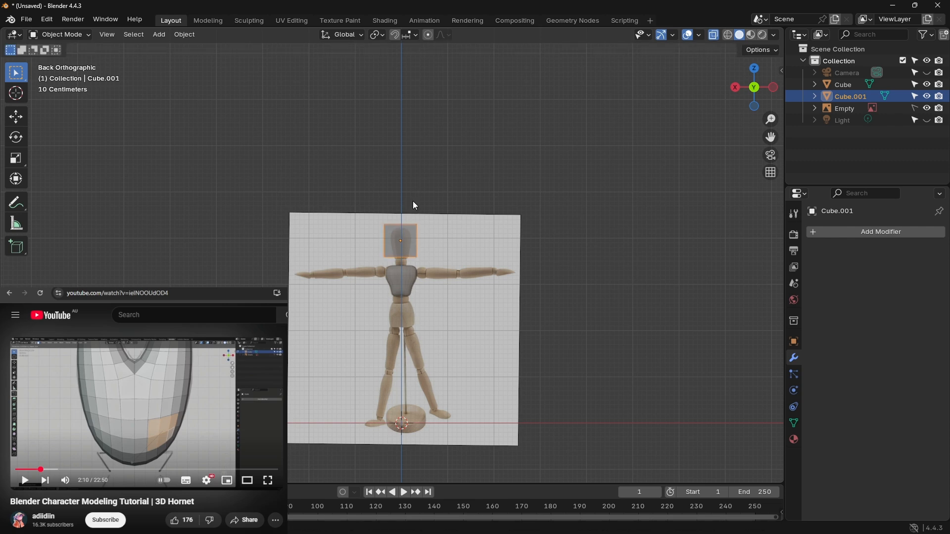
Step: From the back view, lower the head cube slightly along Z and centre it on the vertical axis along X
{"action": "middle_click_drag", "start_coordinate": [412, 201], "coordinate": [468, 231]}
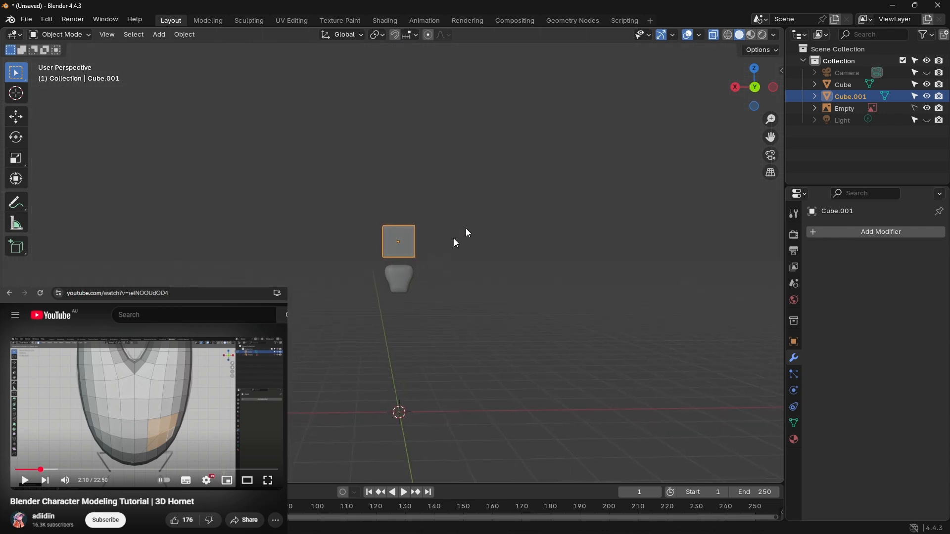
{"action": "left_click", "coordinate": [752, 89]}
{"action": "left_click", "coordinate": [757, 90]}
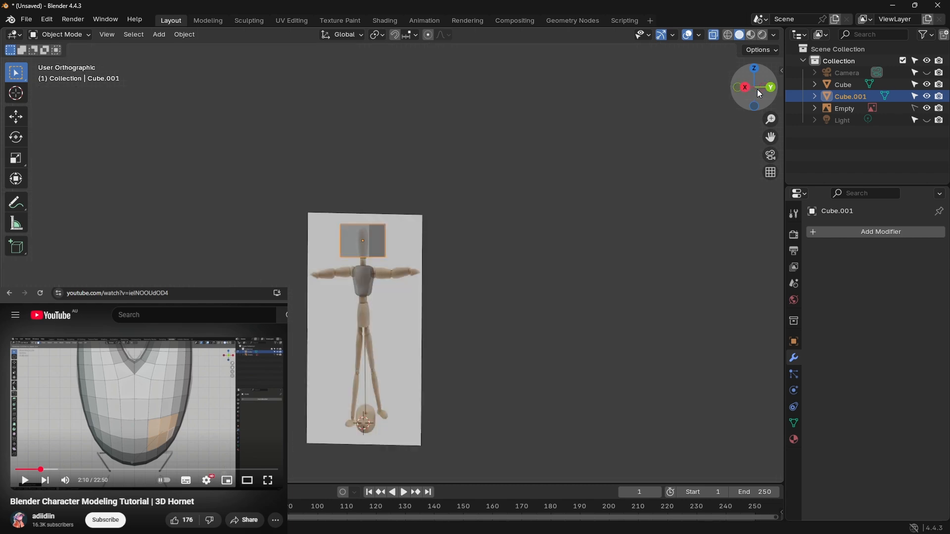
{"action": "scroll", "coordinate": [445, 264], "scroll_direction": "up", "scroll_amount": 5}
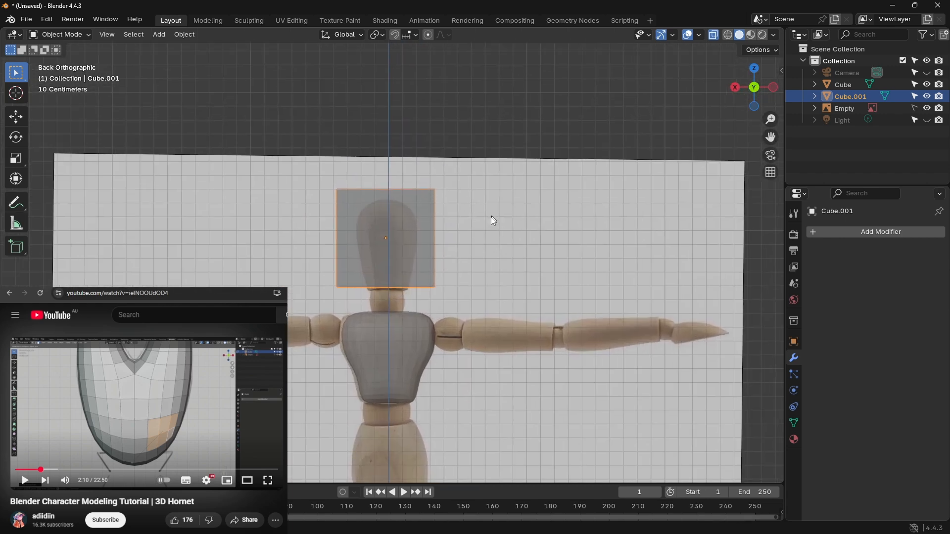
{"action": "middle_click_drag", "start_coordinate": [491, 217], "coordinate": [489, 223], "text": "shift"}
{"action": "key", "text": "g"}
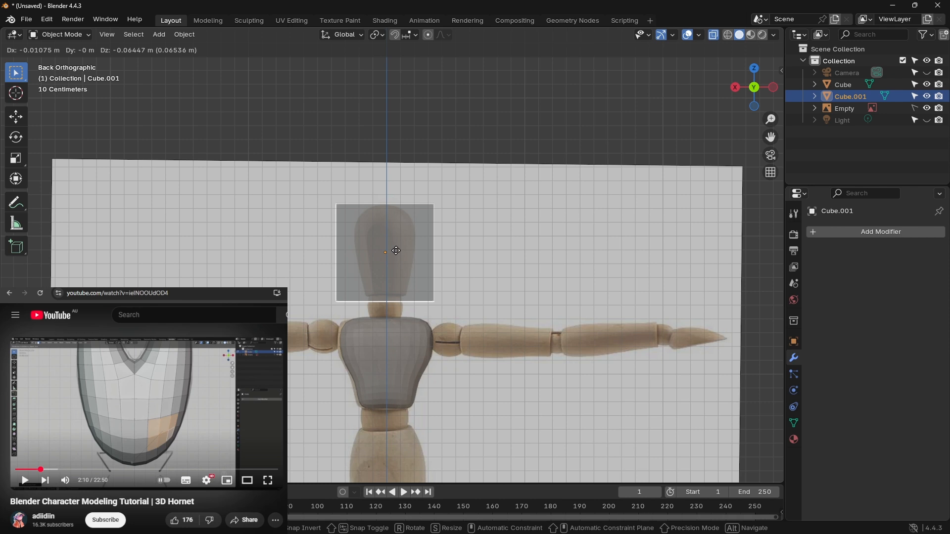
{"action": "key", "text": "z"}
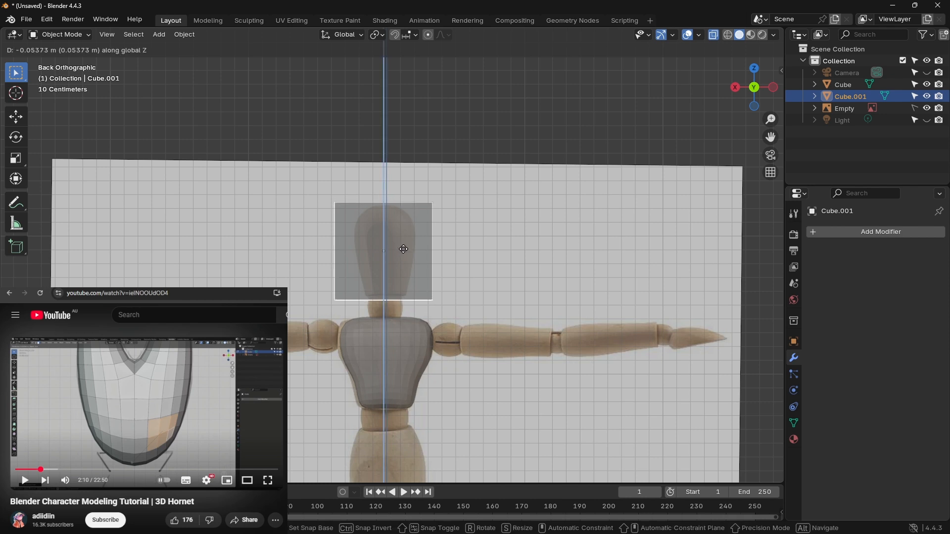
{"action": "left_click", "coordinate": [407, 245]}
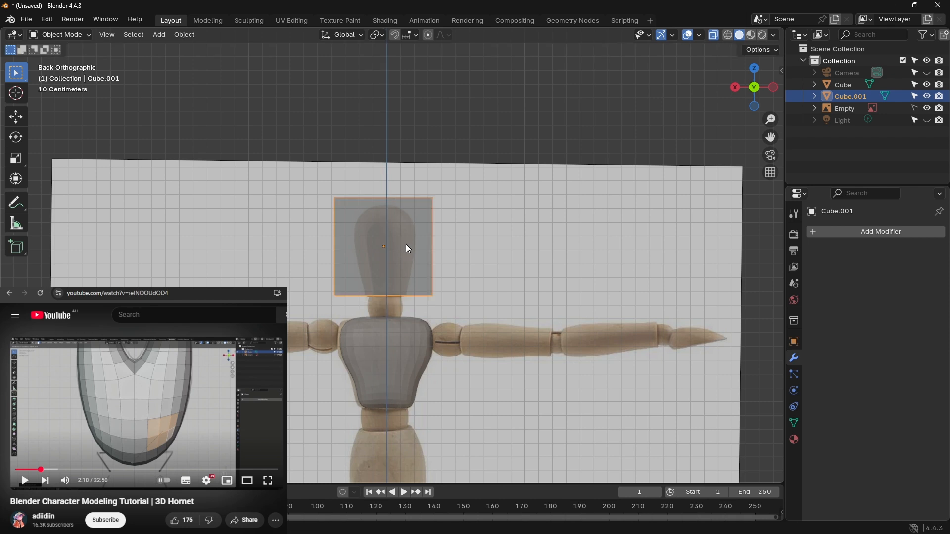
{"action": "key", "text": "g"}
{"action": "key", "text": "y"}
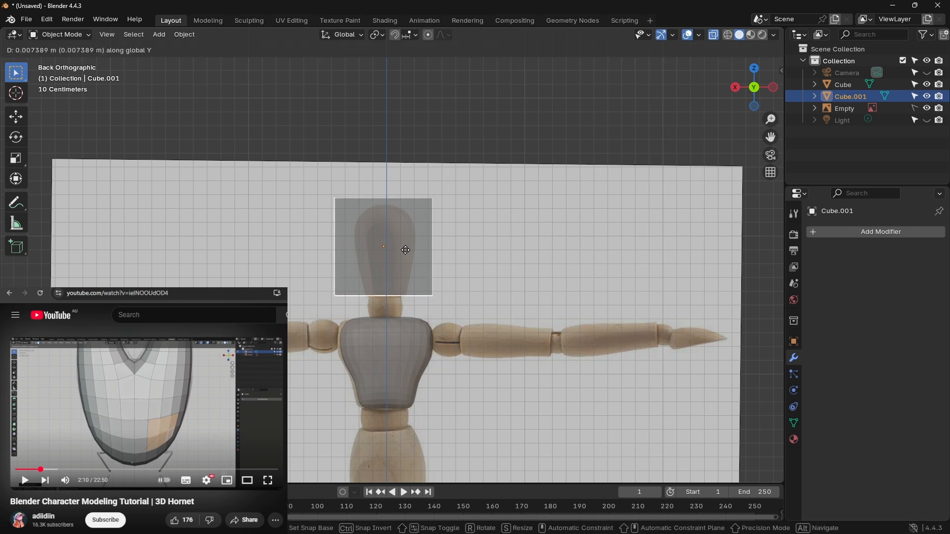
{"action": "key", "text": "x"}
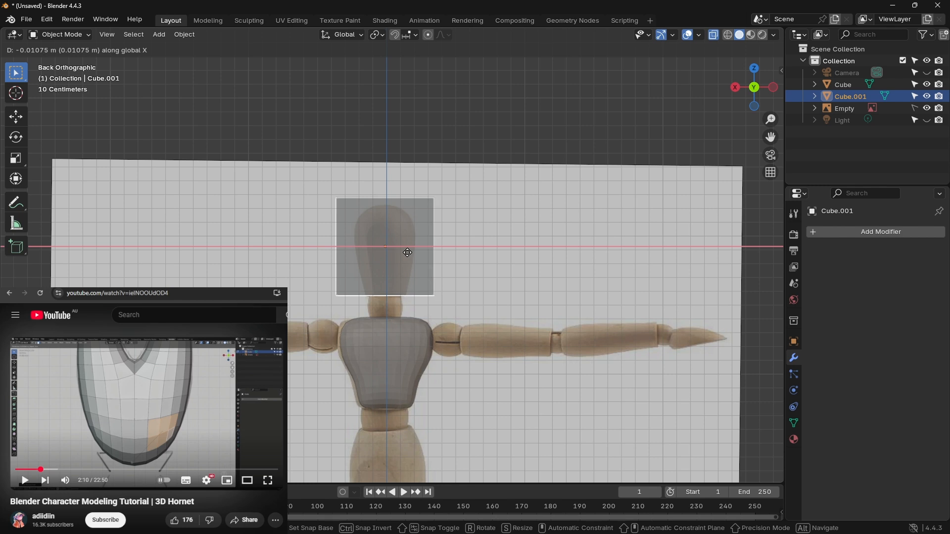
{"action": "left_click", "coordinate": [412, 257]}
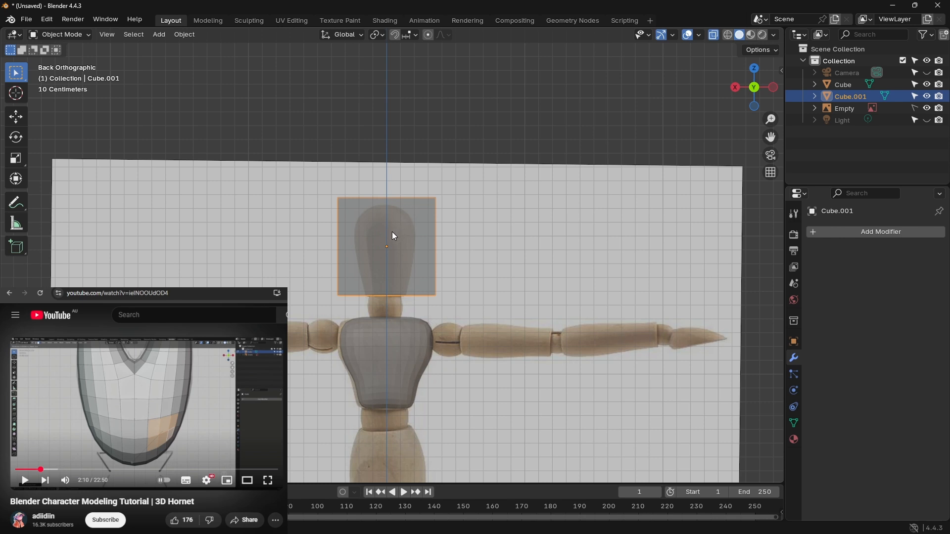
Step: Cut the head cube with a vertical centre loop in Edit Mode and delete the half on the positive X side
{"action": "key", "text": "Tab"}
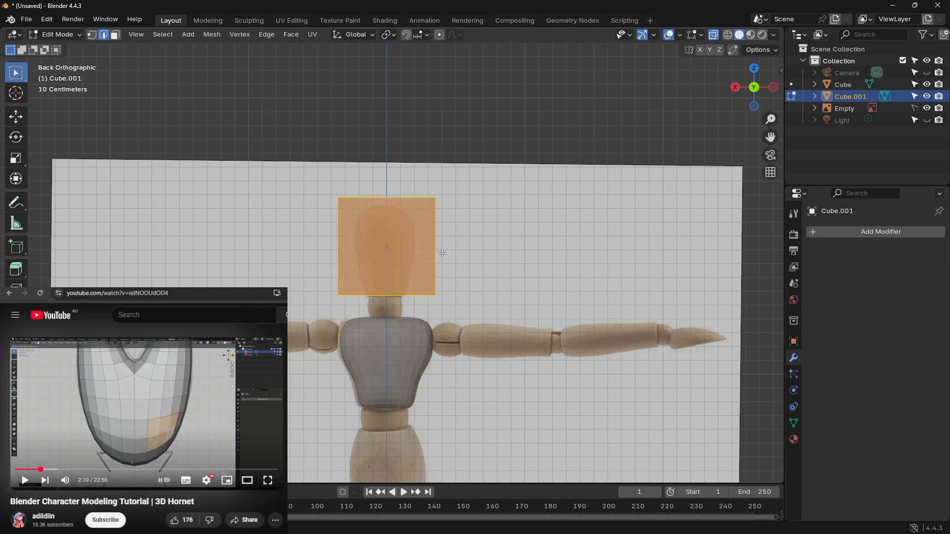
{"action": "key", "text": "ctrl+r"}
{"action": "left_click", "coordinate": [372, 228]}
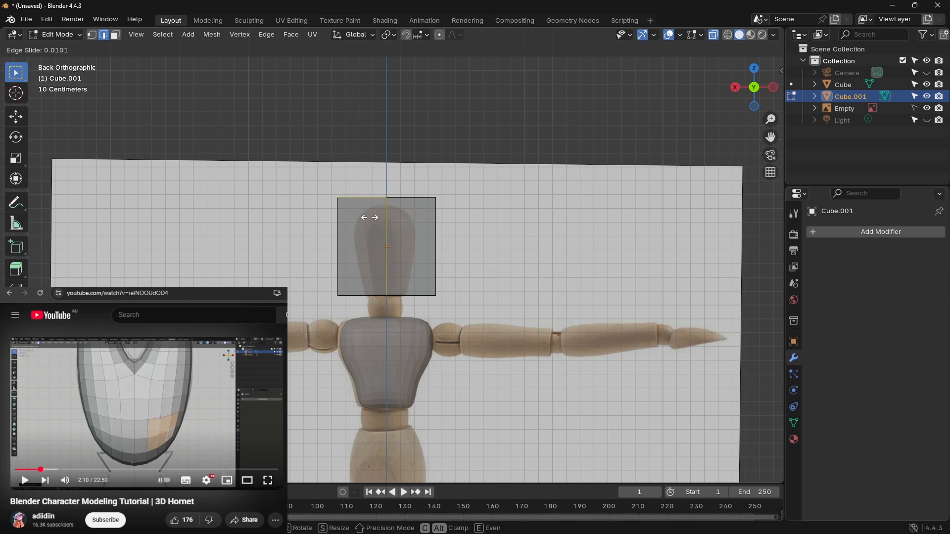
{"action": "left_click", "coordinate": [370, 218]}
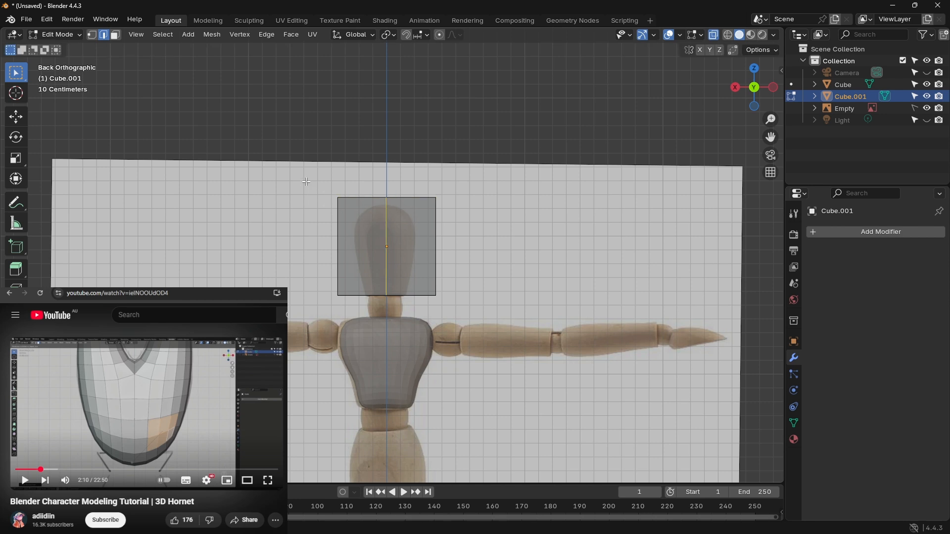
{"action": "left_click_drag", "start_coordinate": [312, 171], "coordinate": [367, 309]}
{"action": "key", "text": "x"}
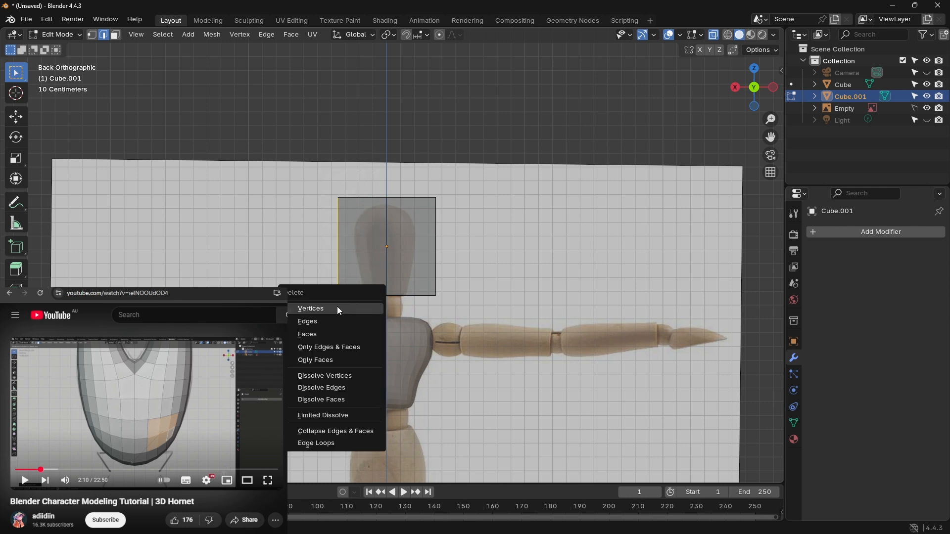
{"action": "left_click", "coordinate": [339, 309]}
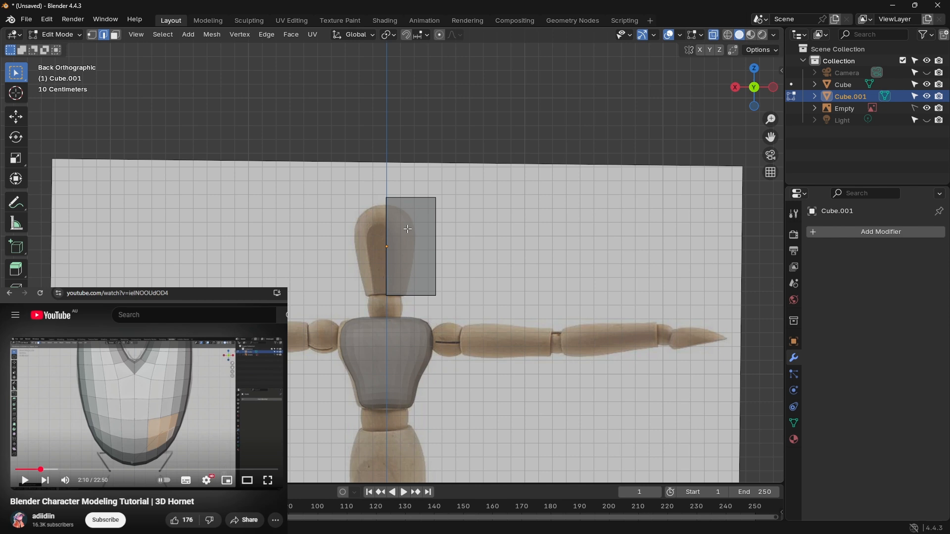
Step: Add three horizontal loop cuts to the half cube: one just below its middle and two spaced above it
{"action": "key", "text": "ctrl+r"}
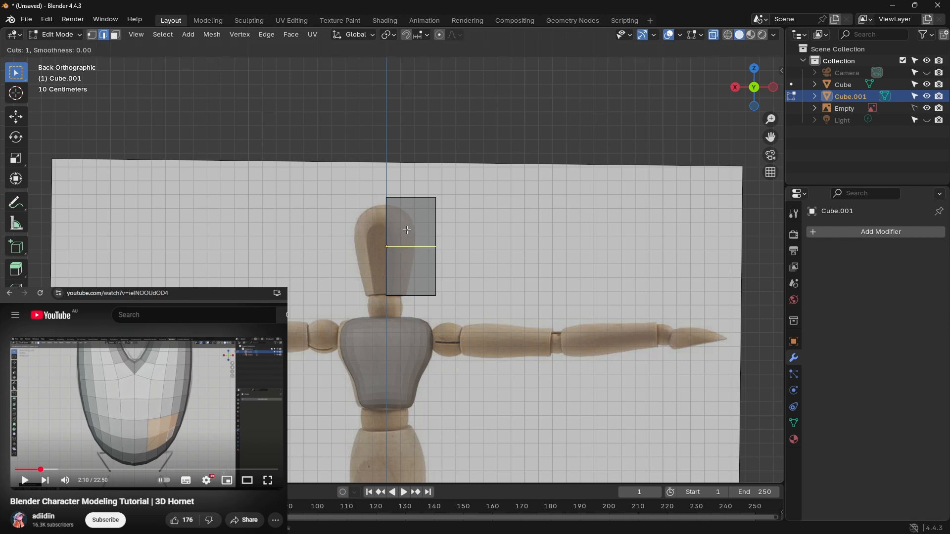
{"action": "left_click", "coordinate": [407, 231]}
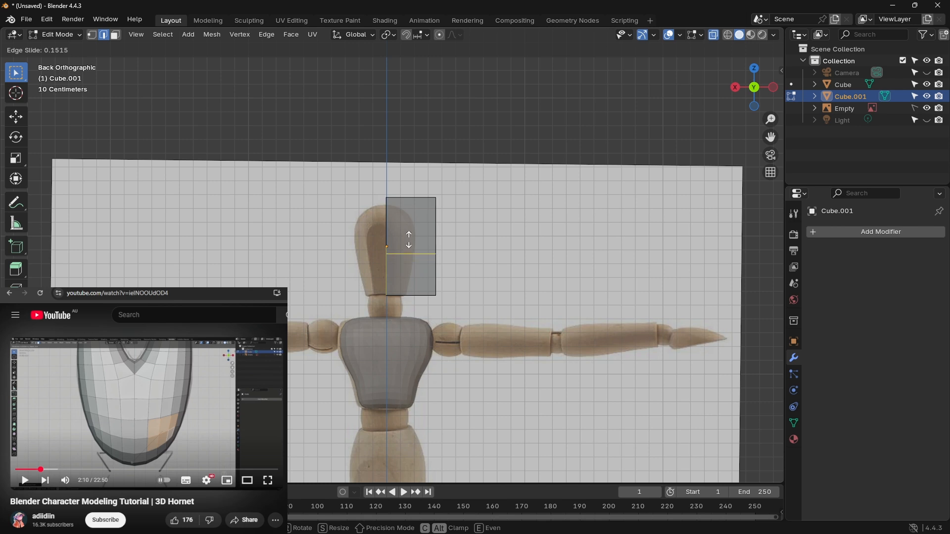
{"action": "left_click", "coordinate": [409, 238]}
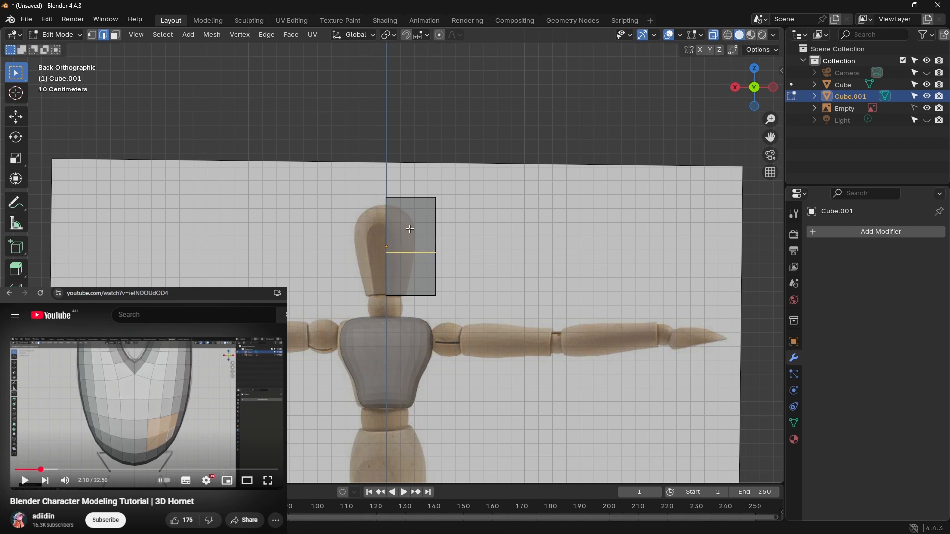
{"action": "key", "text": "ctrl+r"}
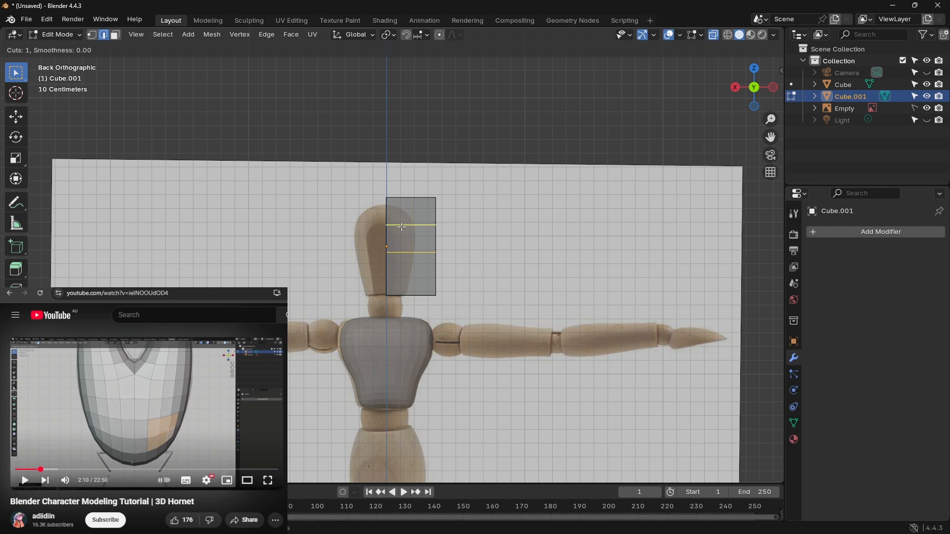
{"action": "left_click", "coordinate": [401, 228]}
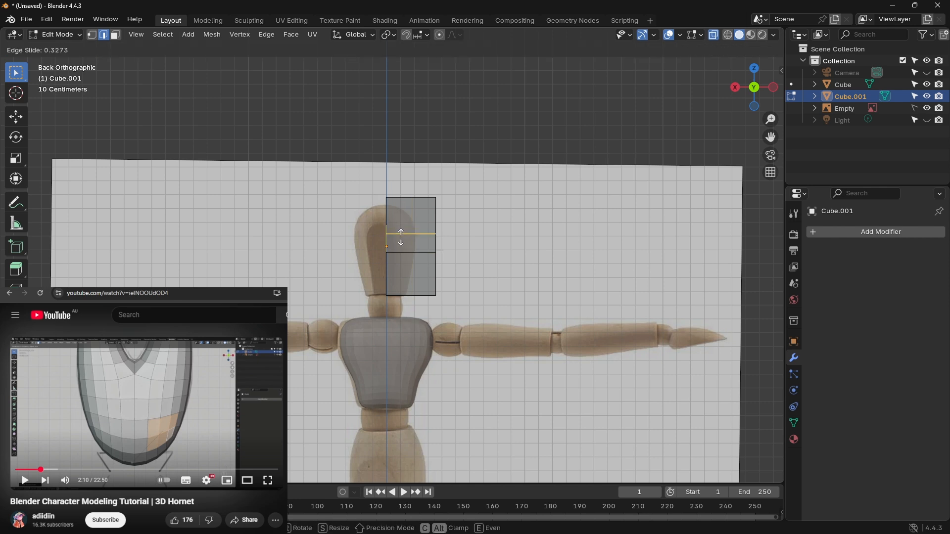
{"action": "left_click", "coordinate": [400, 236]}
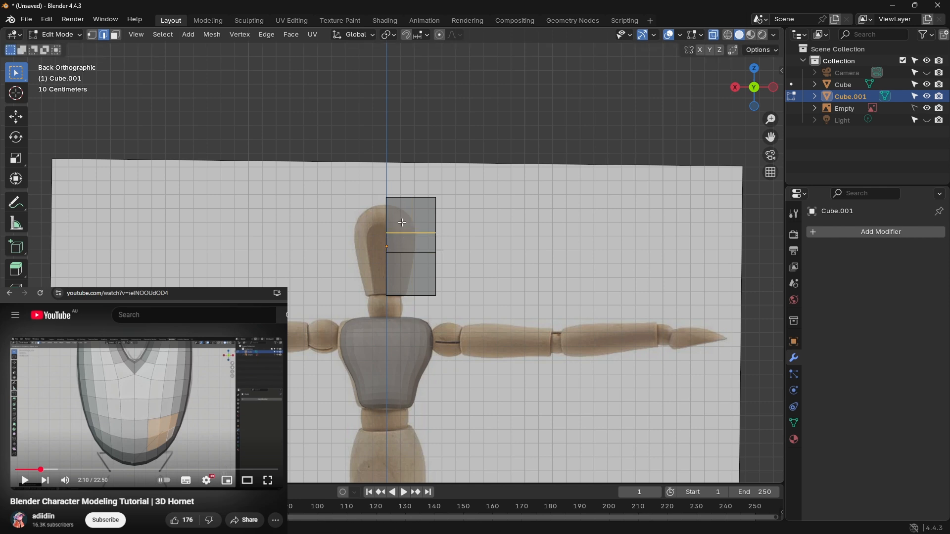
{"action": "key", "text": "ctrl+r"}
{"action": "left_click", "coordinate": [397, 218]}
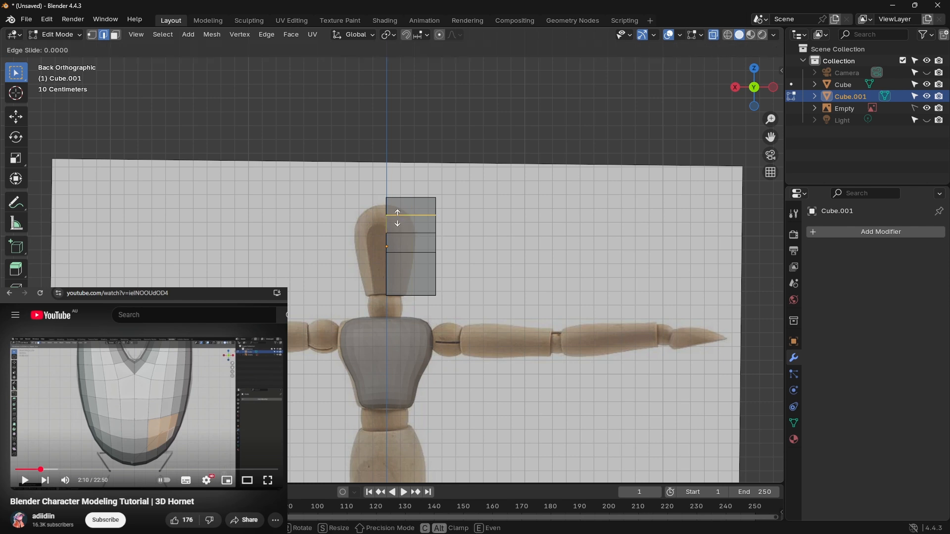
{"action": "left_click", "coordinate": [397, 215]}
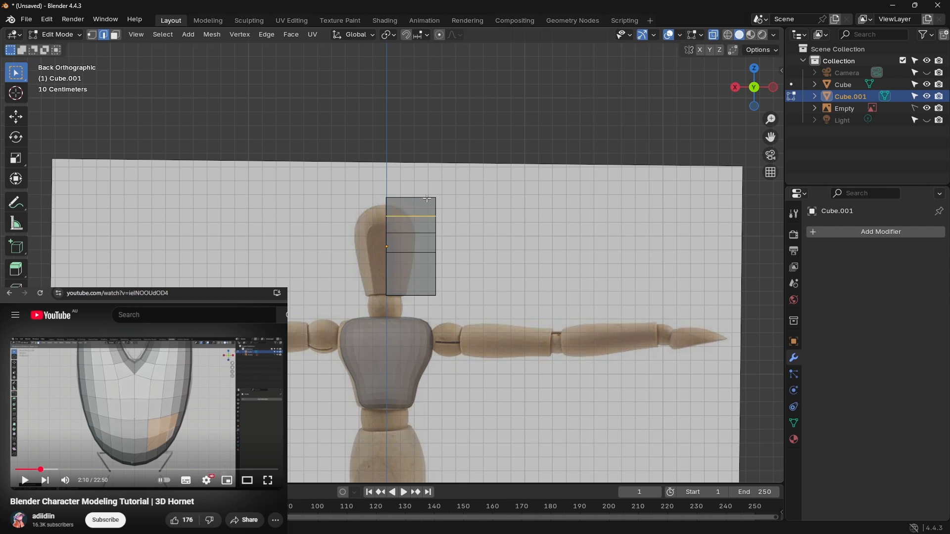
Step: Lower the half cube's top along Z by about 0.057 m to meet the reference head's crown
{"action": "left_click", "coordinate": [445, 200]}
{"action": "key", "text": "g"}
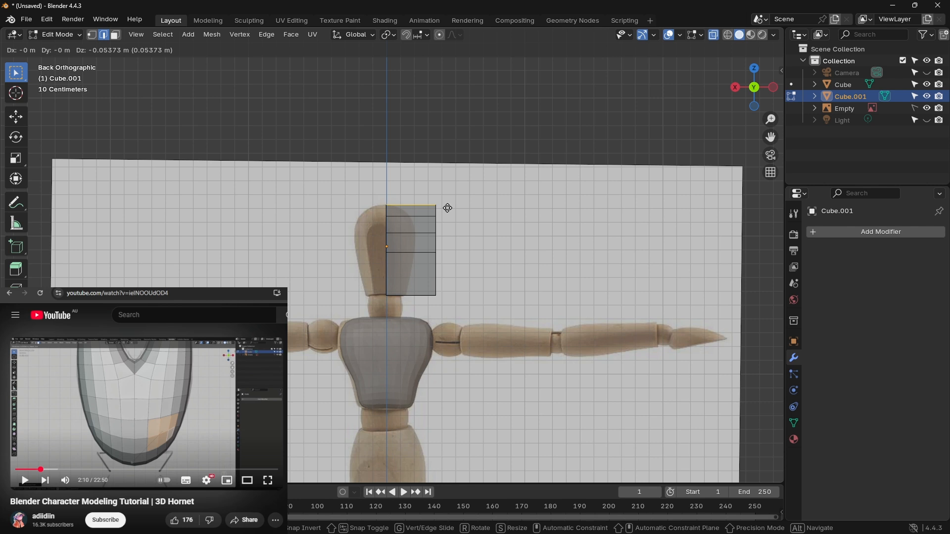
{"action": "key", "text": "z"}
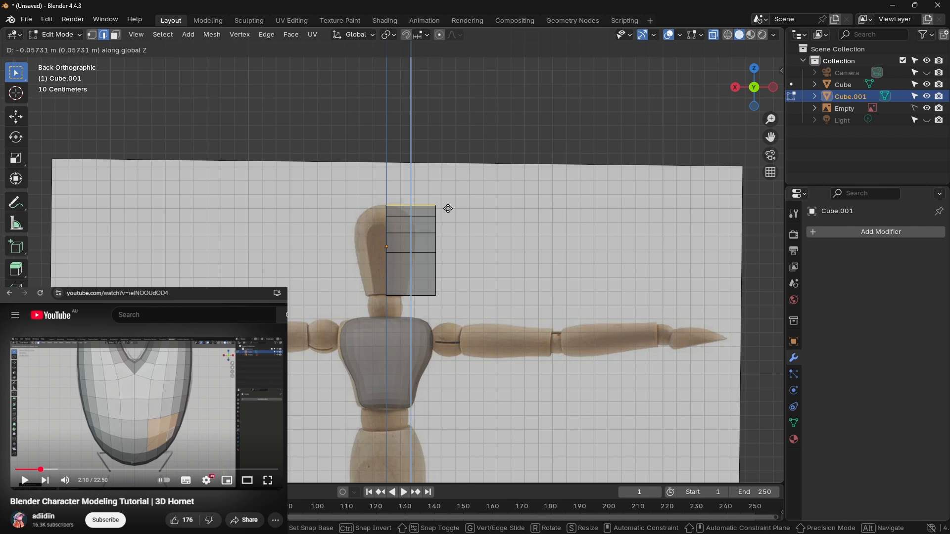
{"action": "left_click", "coordinate": [448, 208]}
Step: Move the half cube's outer side inward along X until it meets the widest part of the reference head
{"action": "left_click", "coordinate": [448, 302]}
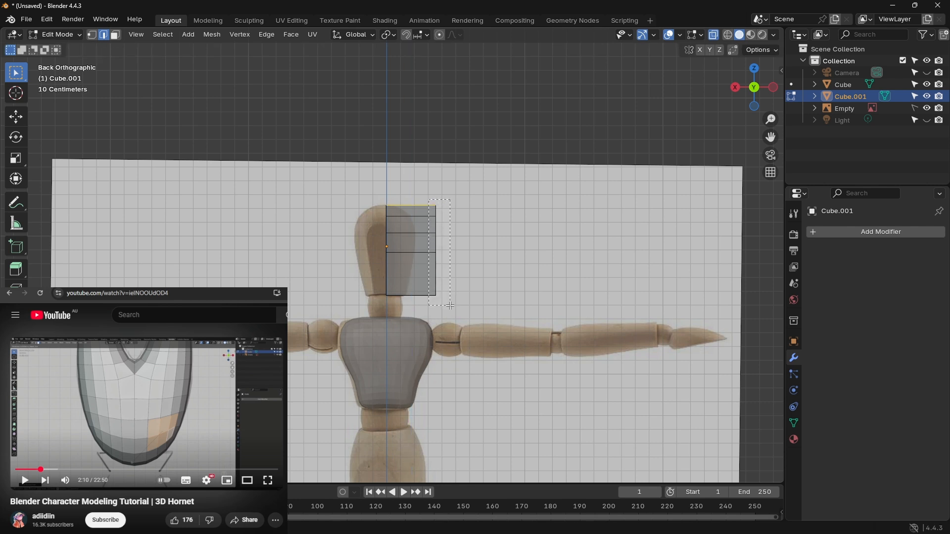
{"action": "key", "text": "g"}
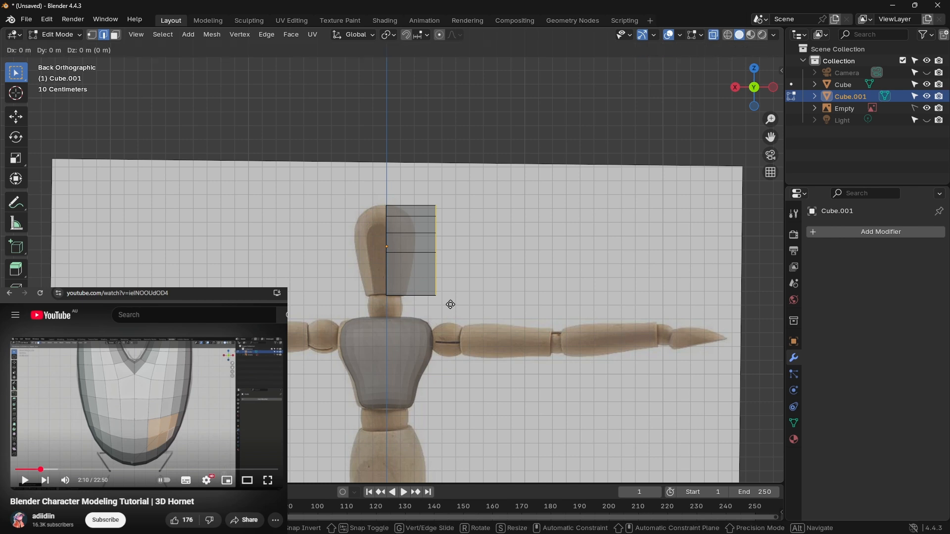
{"action": "key", "text": "y"}
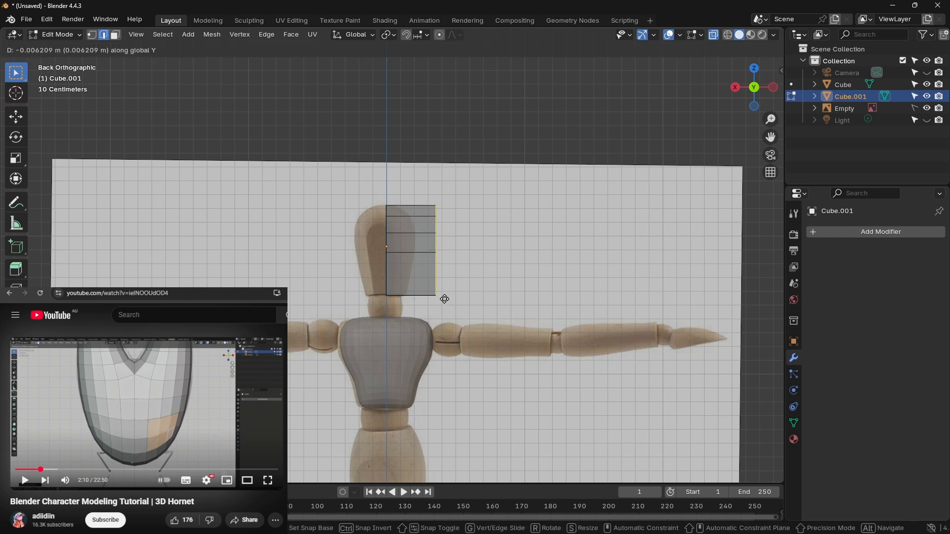
{"action": "key", "text": "x"}
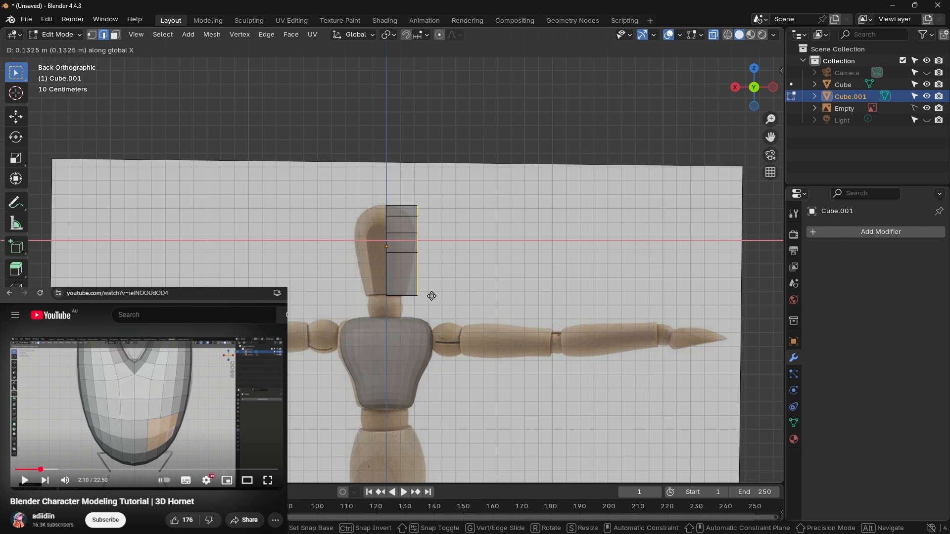
{"action": "left_click", "coordinate": [431, 296]}
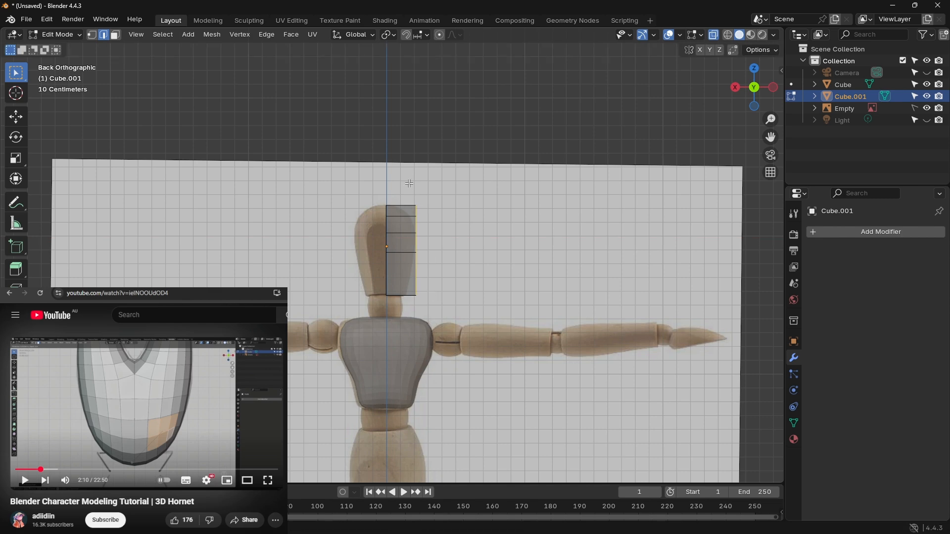
Step: Pull the outer ends of the half head's top two edge rows inward to follow the reference's curved crown
{"action": "scroll", "coordinate": [409, 184], "scroll_direction": "up", "scroll_amount": 4}
{"action": "left_click", "coordinate": [446, 156]}
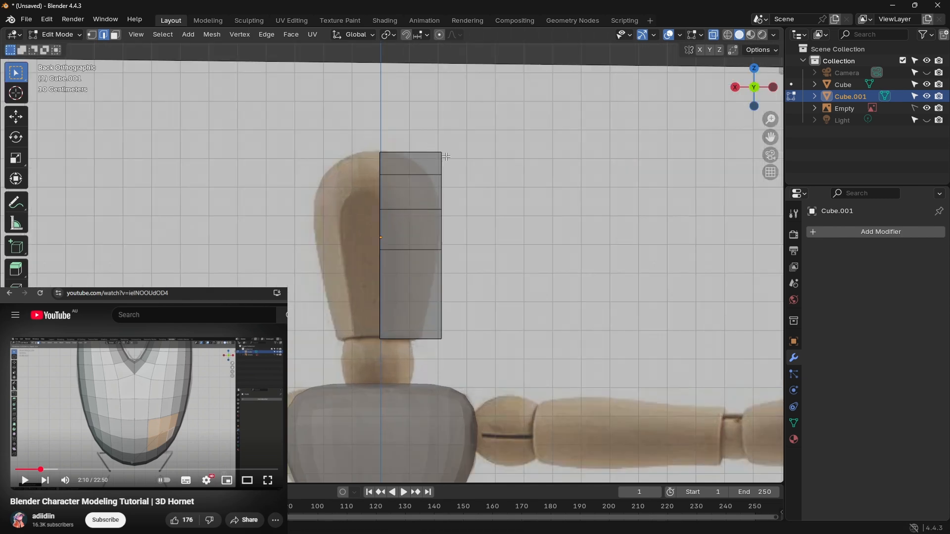
{"action": "key", "text": "g"}
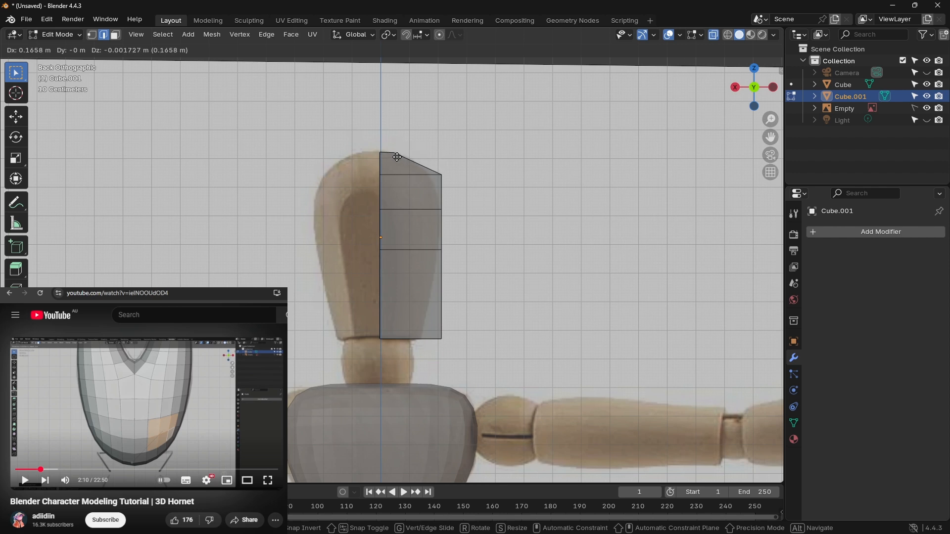
{"action": "left_click", "coordinate": [398, 157]}
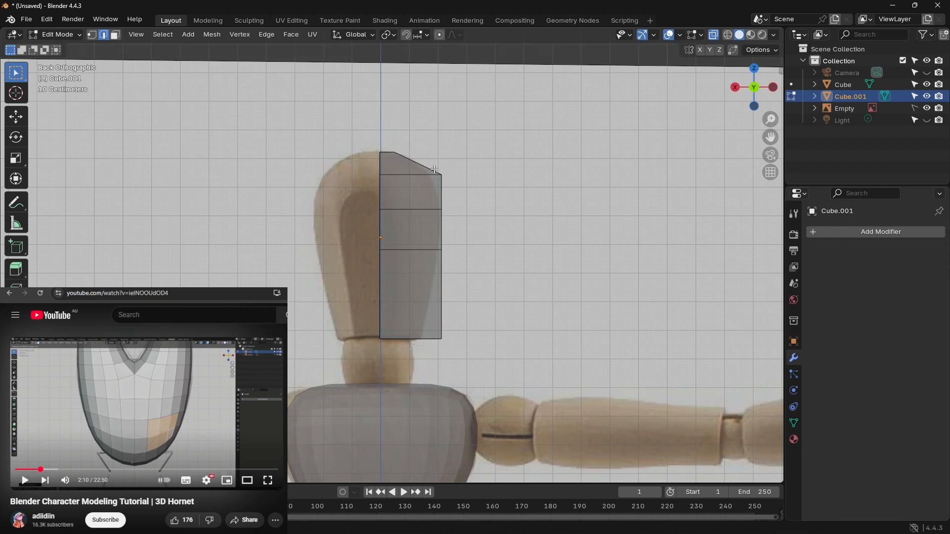
{"action": "key", "text": "g"}
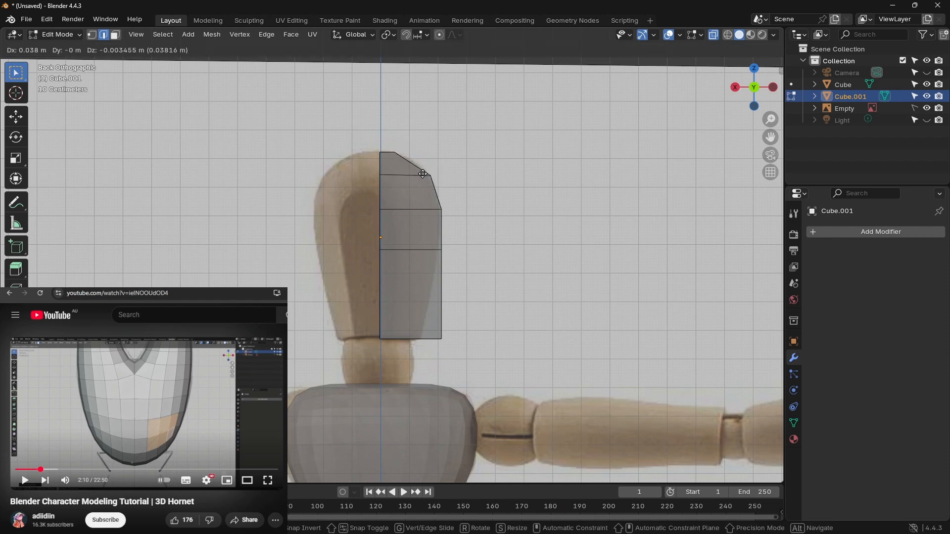
{"action": "left_click", "coordinate": [423, 173]}
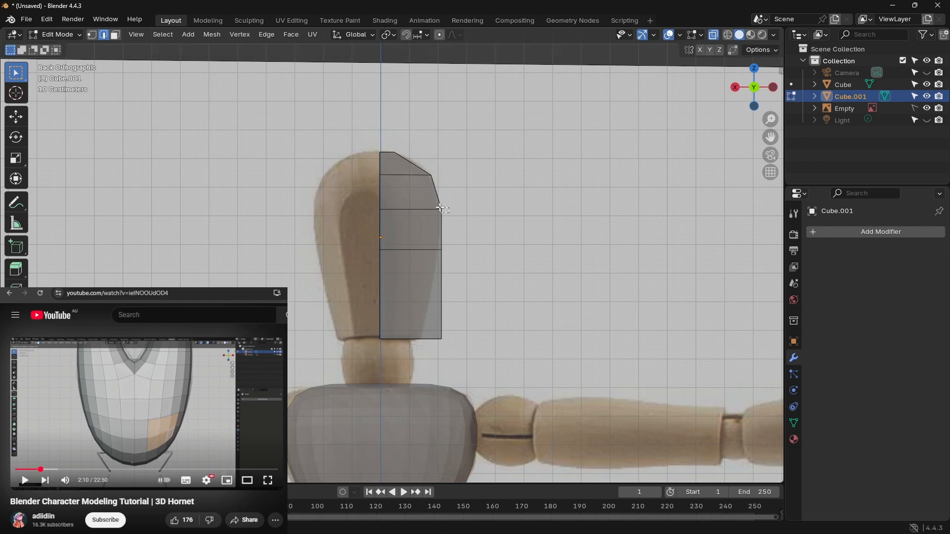
Step: Move the outer ends of the two middle rows and the bottom row inward so the half head tapers toward the neck
{"action": "key", "text": "g"}
{"action": "left_click", "coordinate": [440, 207]}
{"action": "key", "text": "g"}
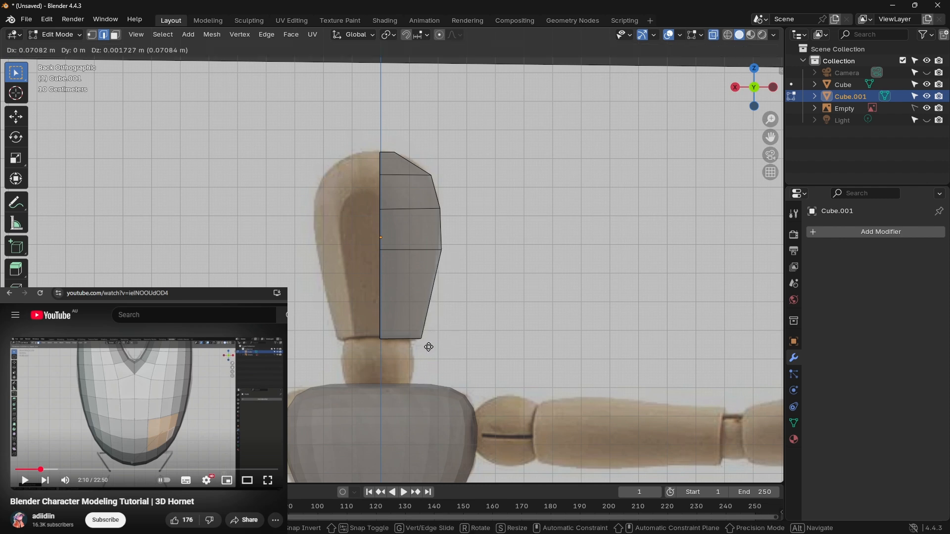
{"action": "left_click", "coordinate": [428, 346]}
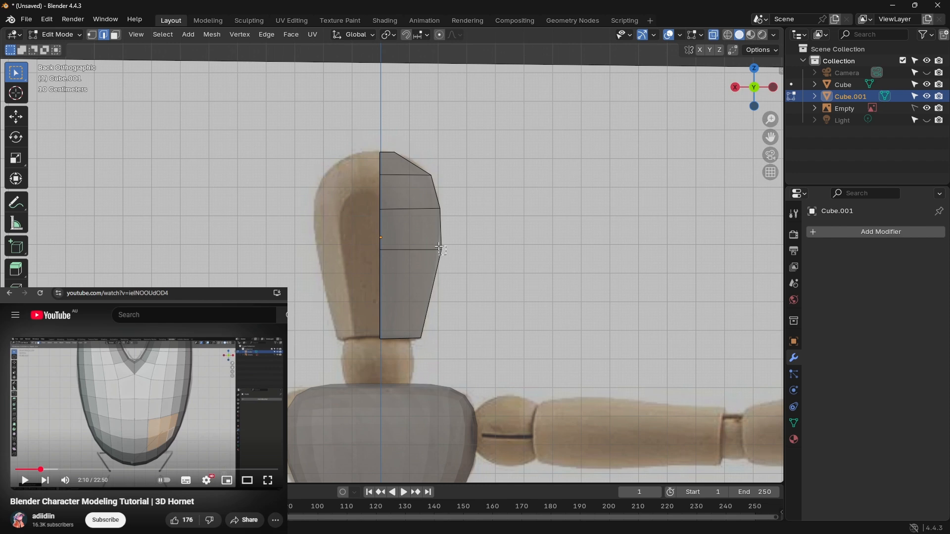
{"action": "key", "text": "g"}
{"action": "left_click", "coordinate": [435, 248]}
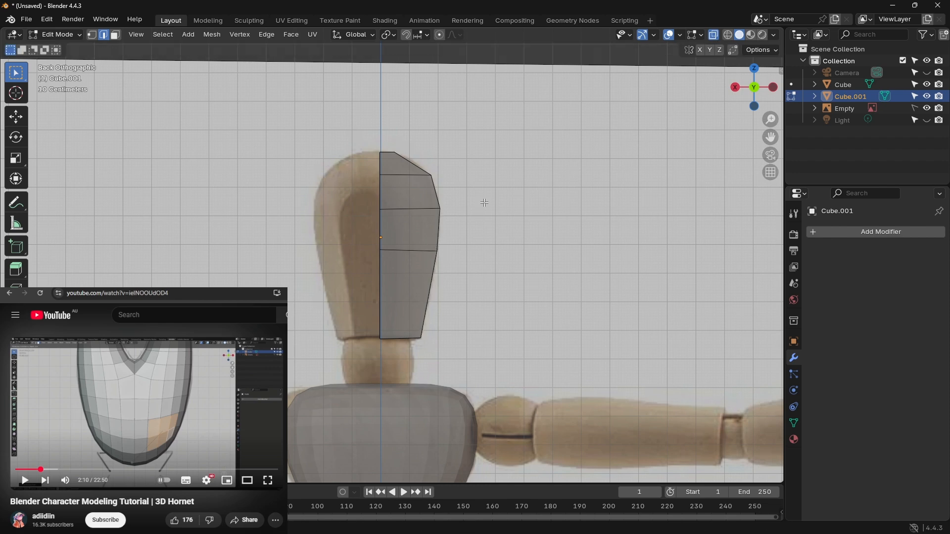
Step: Add a Mirror modifier on the X axis and a Subdivision Surface modifier to the half head
{"action": "scroll", "coordinate": [434, 198], "scroll_direction": "down", "scroll_amount": 3}
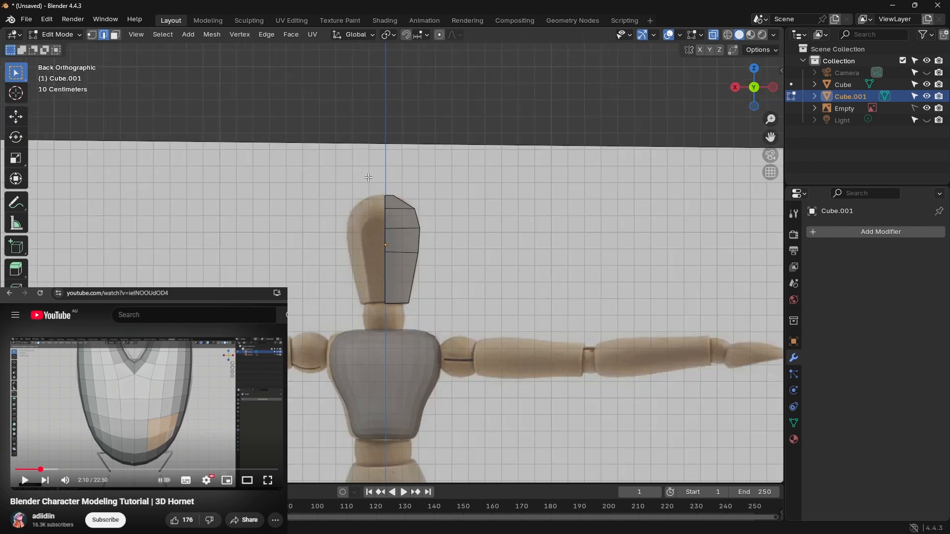
{"action": "left_click", "coordinate": [847, 234]}
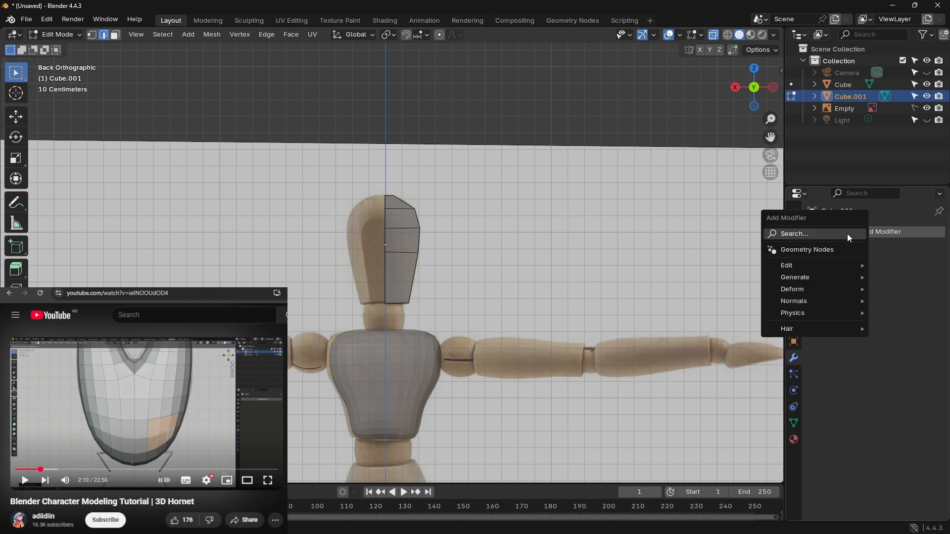
{"action": "left_click", "coordinate": [821, 236]}
{"action": "left_click", "coordinate": [773, 271]}
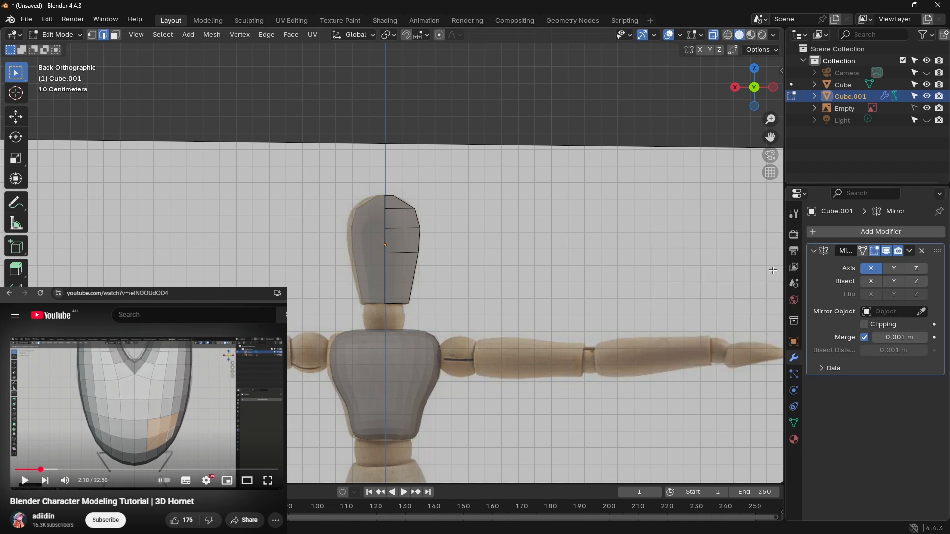
{"action": "left_click", "coordinate": [859, 232]}
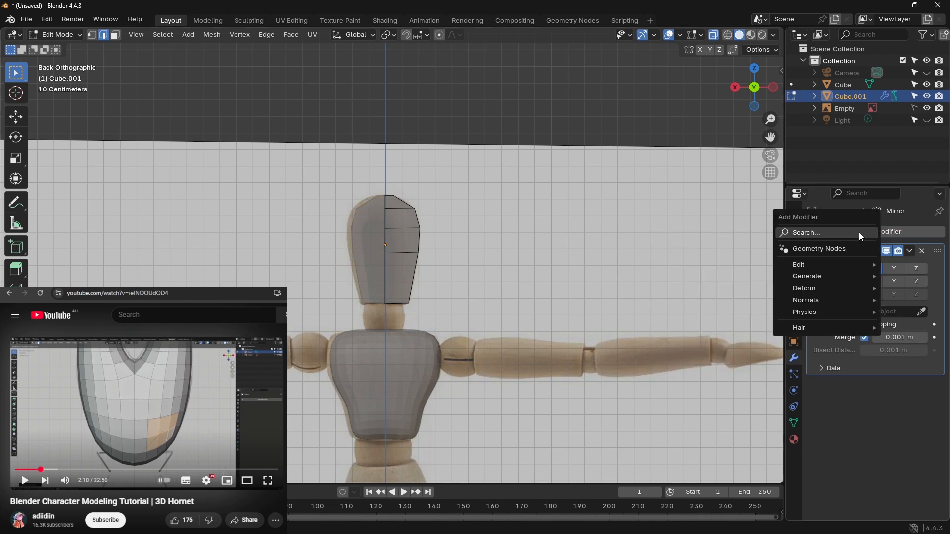
{"action": "left_click", "coordinate": [832, 235]}
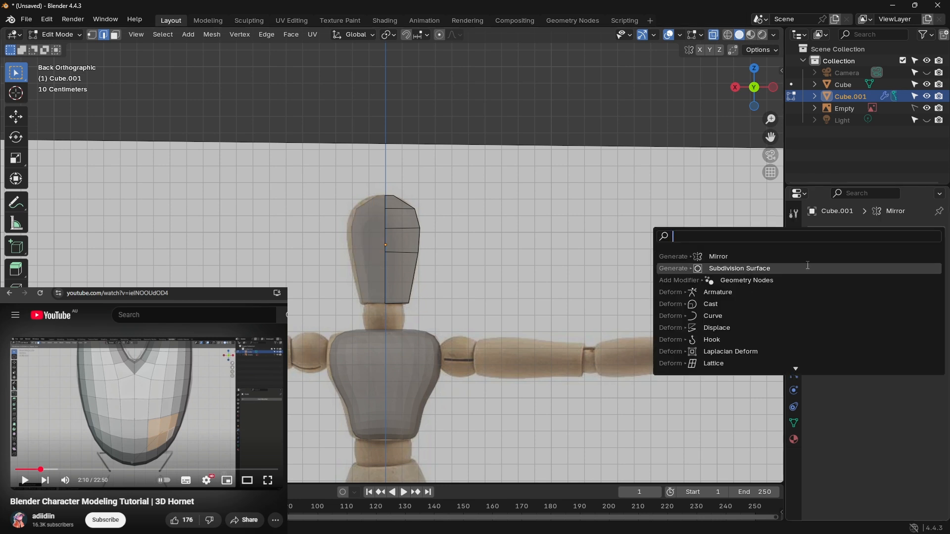
{"action": "left_click", "coordinate": [802, 267]}
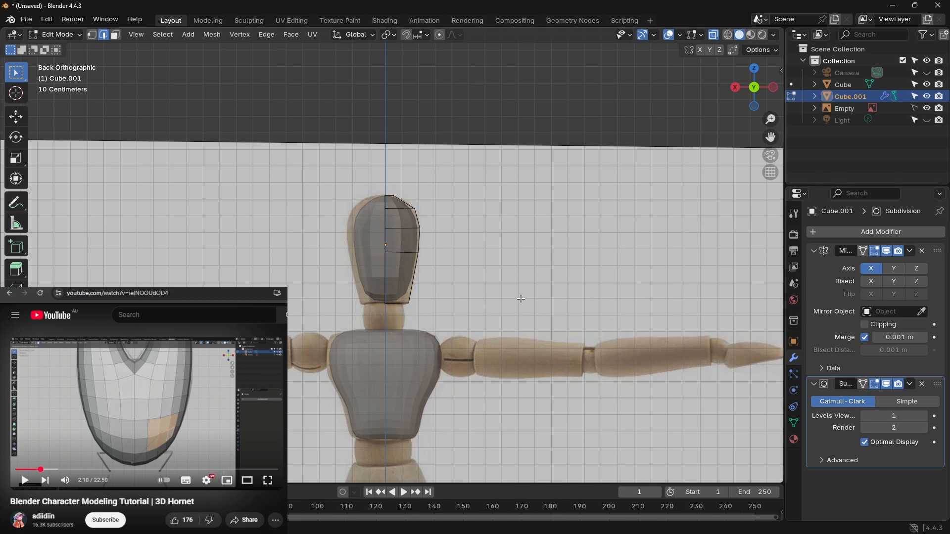
Step: Widen the smoothed head's base by moving its bottom outer corner outward along X, and nudge the lower middle corner outward
{"action": "scroll", "coordinate": [521, 299], "scroll_direction": "up", "scroll_amount": 4}
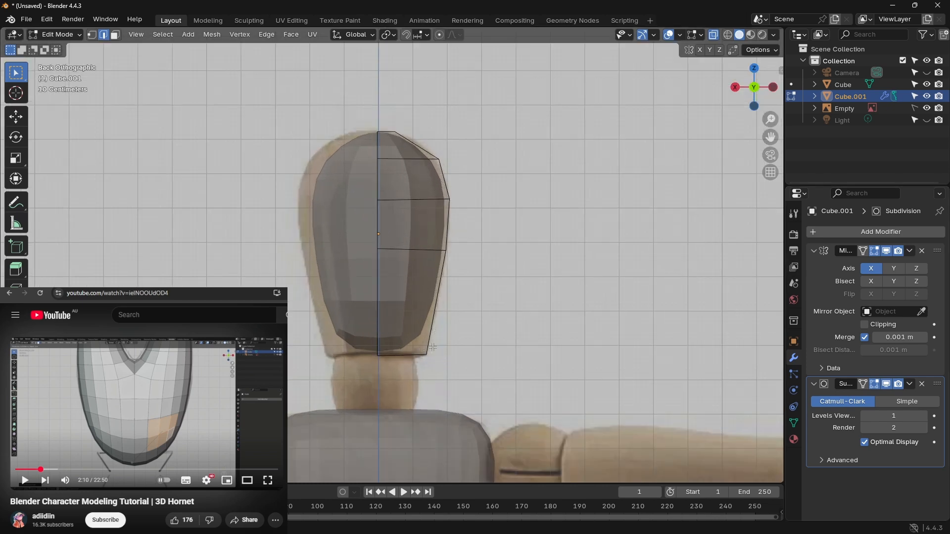
{"action": "key", "text": "g"}
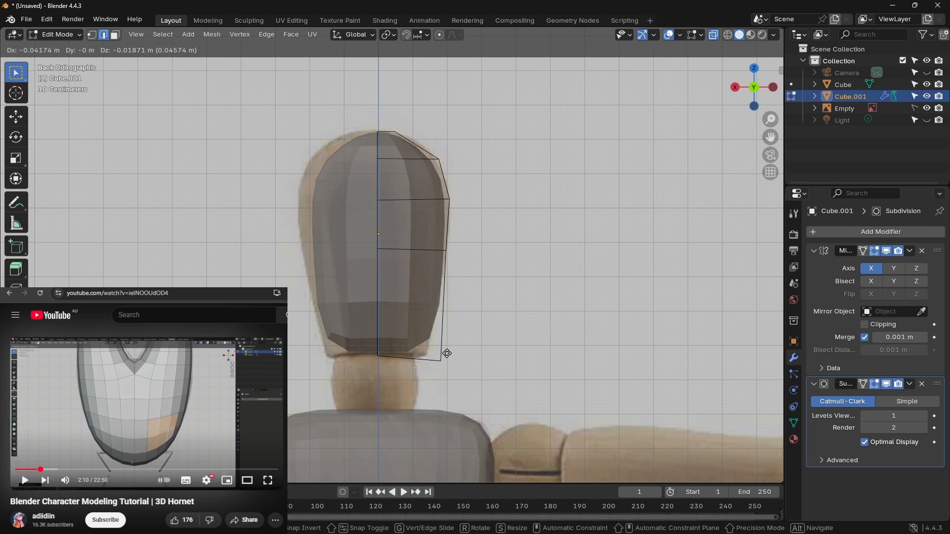
{"action": "key", "text": "x"}
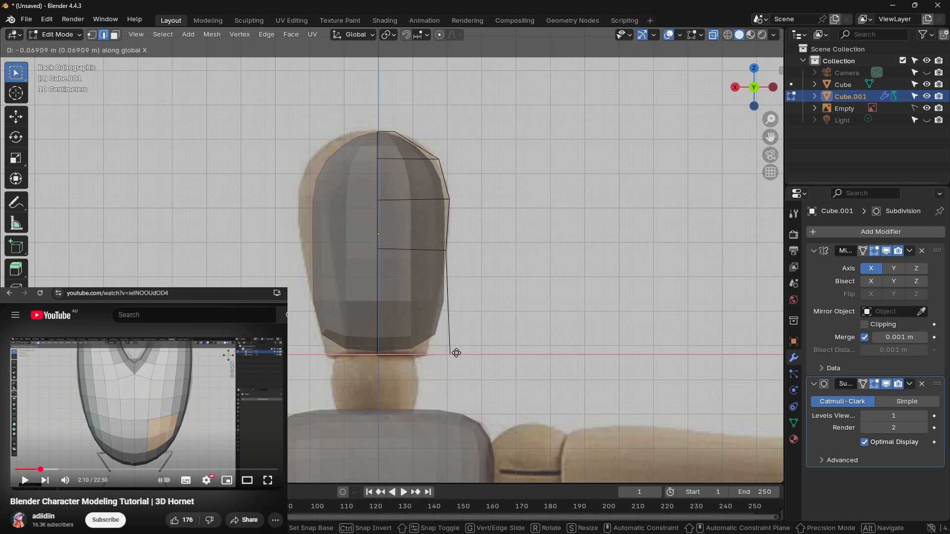
{"action": "left_click", "coordinate": [452, 354]}
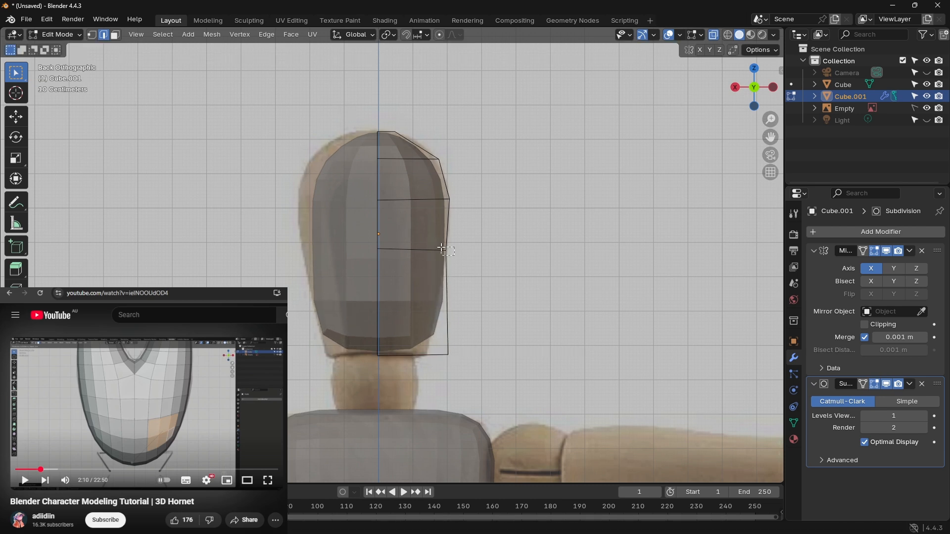
{"action": "key", "text": "g"}
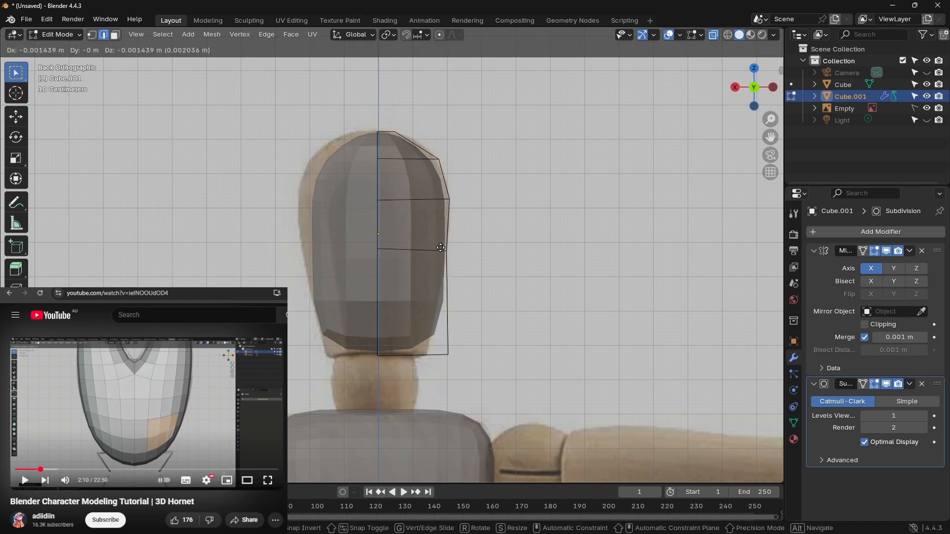
{"action": "left_click", "coordinate": [440, 248]}
Step: Move the three upper outer corners of the head cage outward so the smoothed surface fills the reference's rounded crown
{"action": "left_click_drag", "start_coordinate": [459, 203], "coordinate": [444, 195]}
{"action": "key", "text": "g"}
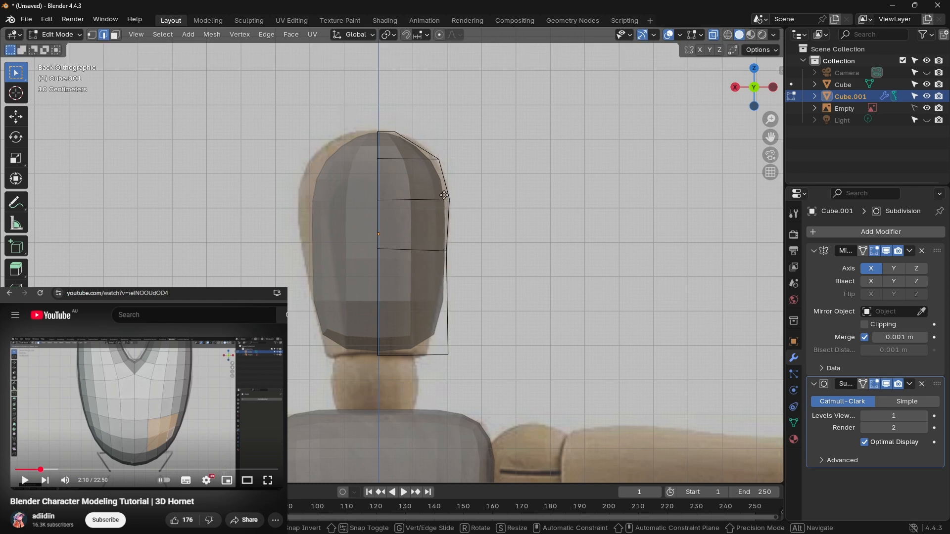
{"action": "left_click", "coordinate": [450, 195]}
{"action": "left_click", "coordinate": [439, 158]}
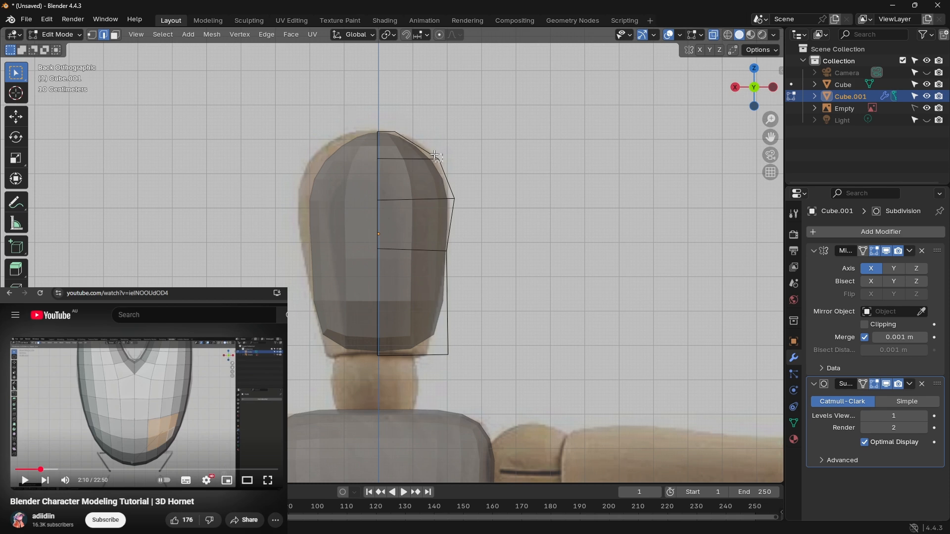
{"action": "key", "text": "g"}
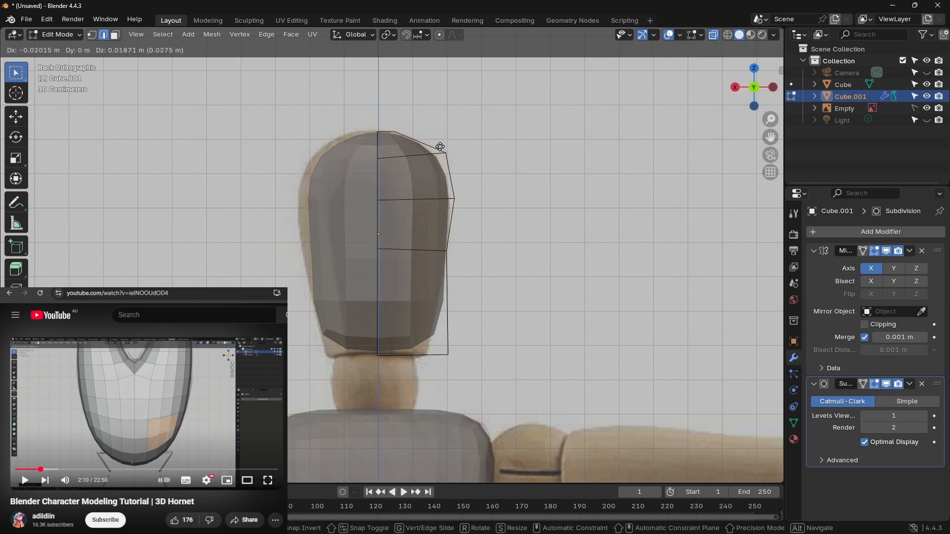
{"action": "left_click", "coordinate": [439, 146]}
{"action": "left_click", "coordinate": [401, 133]}
{"action": "key", "text": "g"}
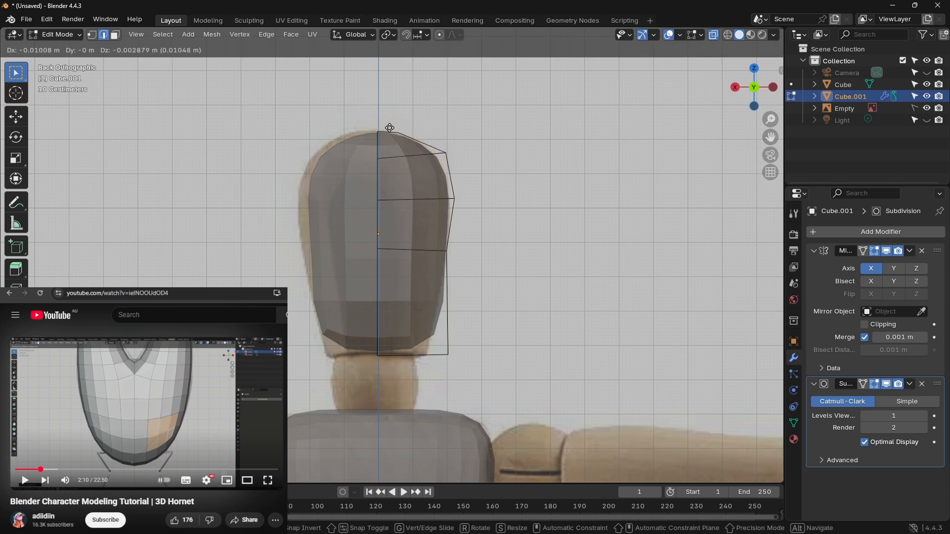
{"action": "left_click", "coordinate": [393, 127]}
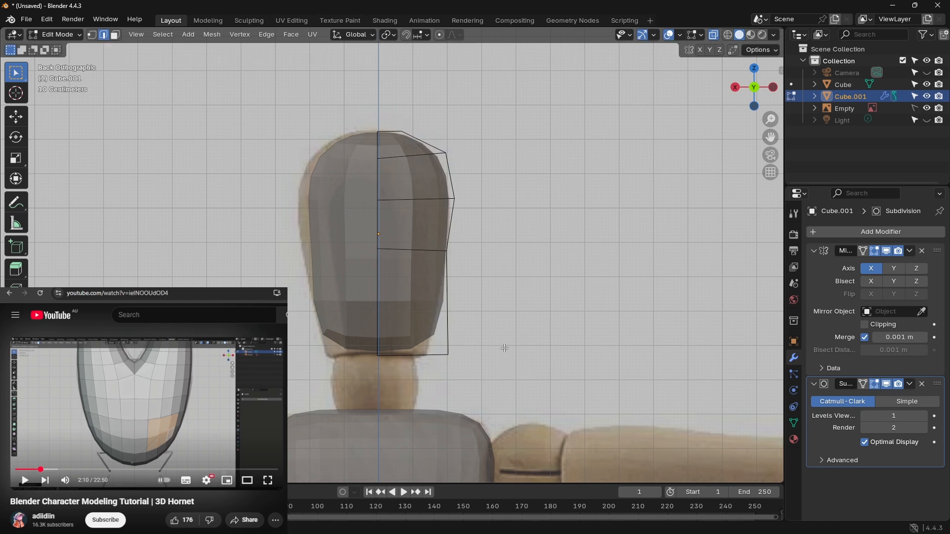
Step: Move the entire half-head cage straight down along Z by about 0.03 m, and enable Clipping on its Mirror modifier
{"action": "key", "text": "a"}
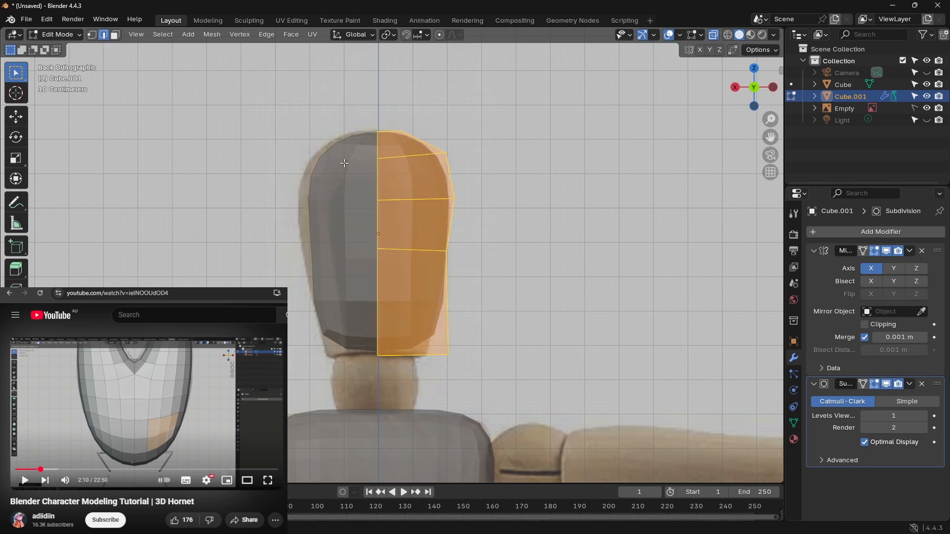
{"action": "key", "text": "g"}
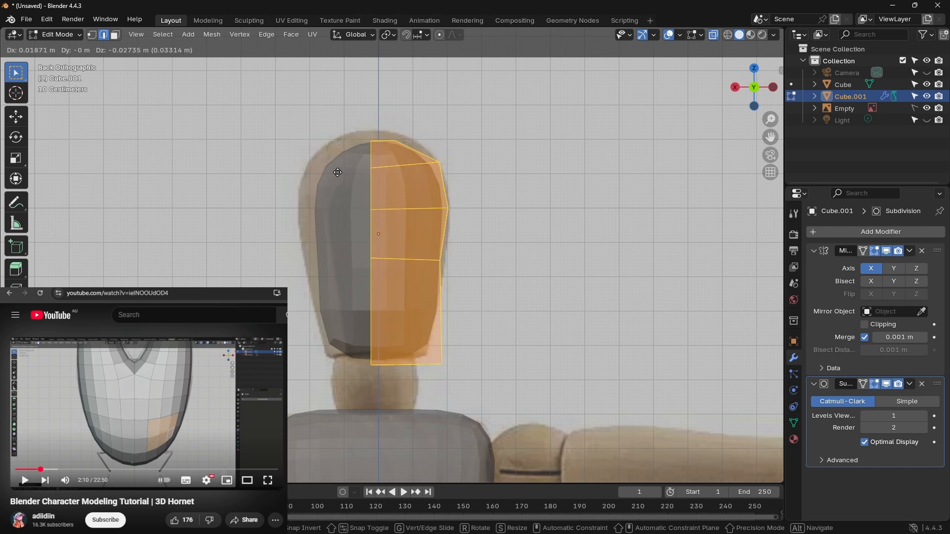
{"action": "key", "text": "x"}
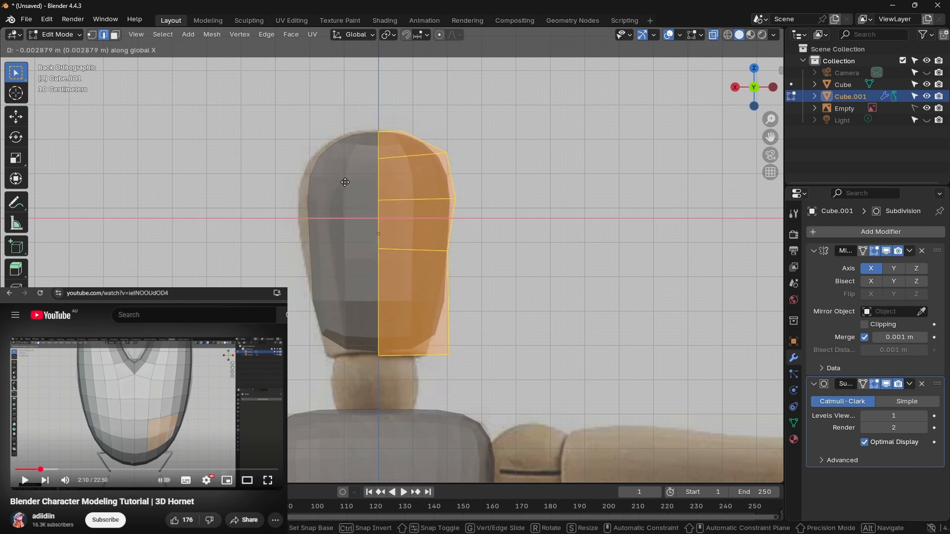
{"action": "key", "text": "z"}
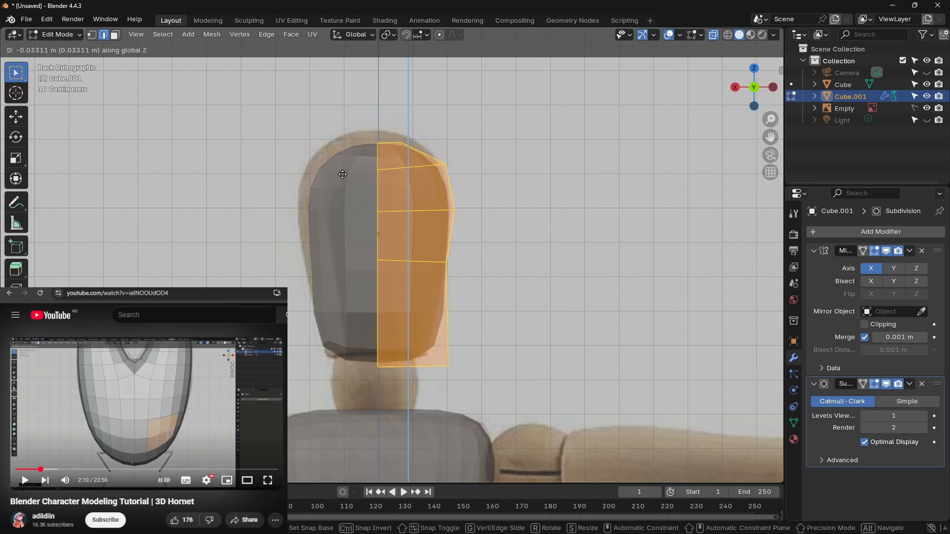
{"action": "left_click", "coordinate": [342, 174]}
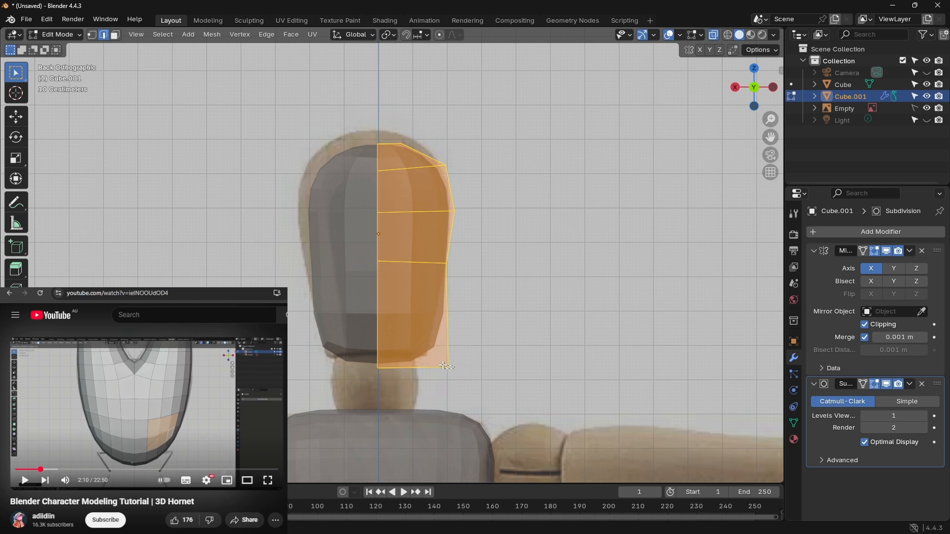
Step: Move the bottom outer corner of the head cage inward and slightly down to narrow the smoothed base toward the neck
{"action": "key", "text": "alt+a"}
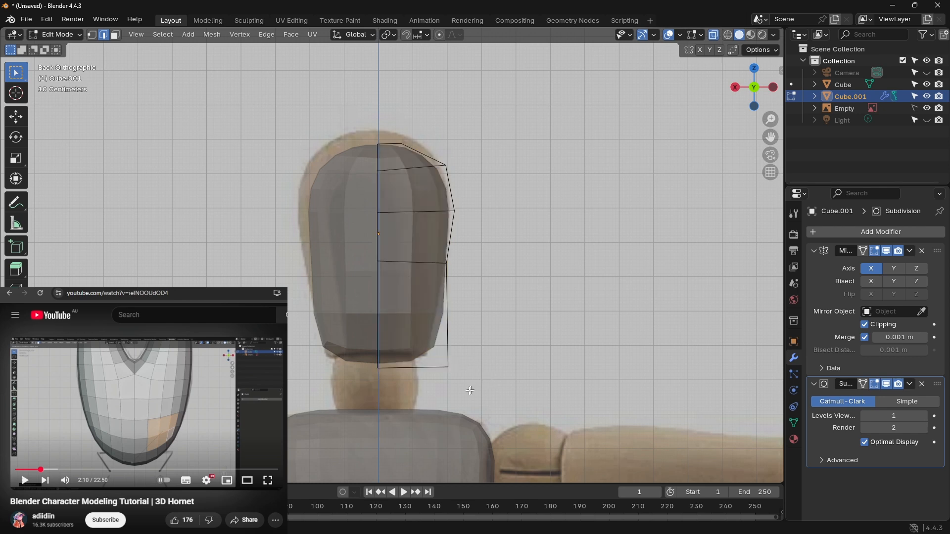
{"action": "key", "text": "g"}
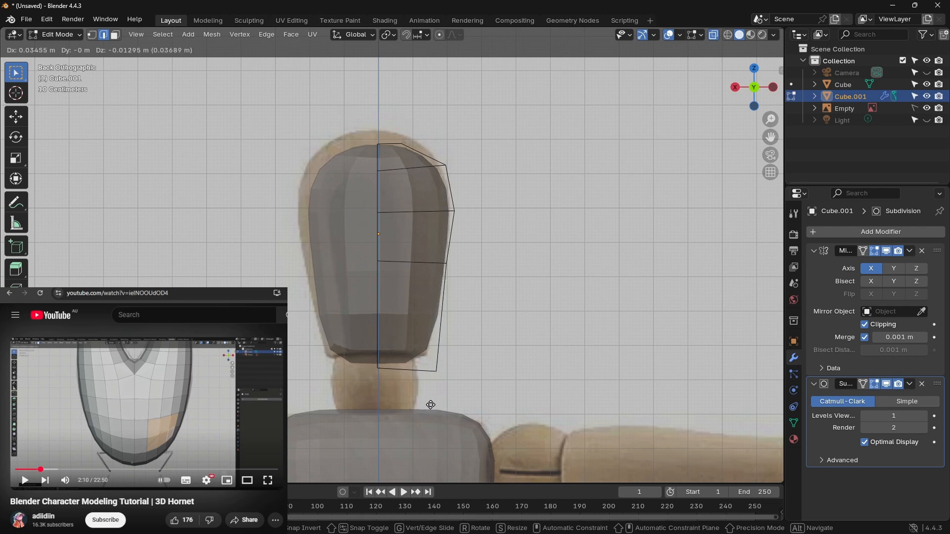
{"action": "left_click", "coordinate": [429, 404]}
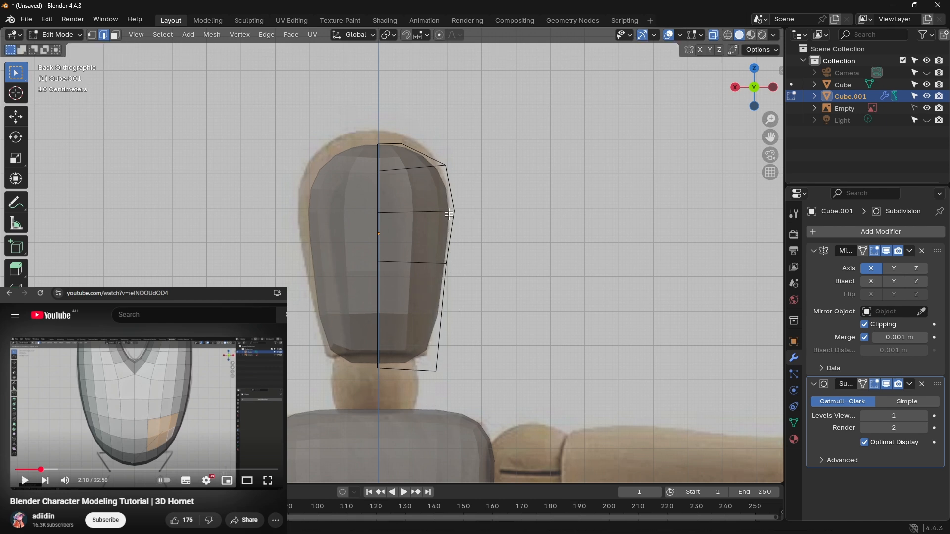
Step: Raise the cage's top edge along Z to the reference's crown, and move its outer corner slightly outward
{"action": "left_click", "coordinate": [392, 144]}
{"action": "key", "text": "g"}
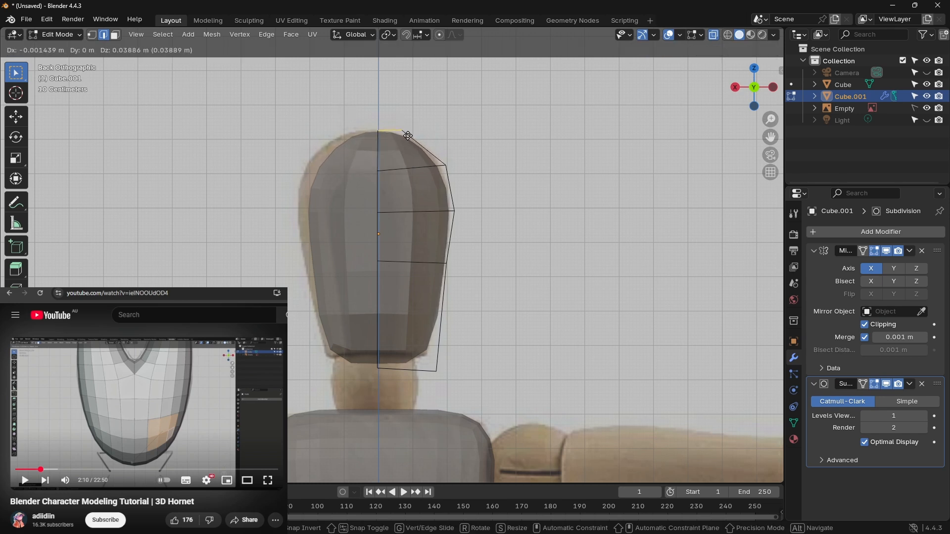
{"action": "key", "text": "z"}
{"action": "left_click", "coordinate": [417, 137]}
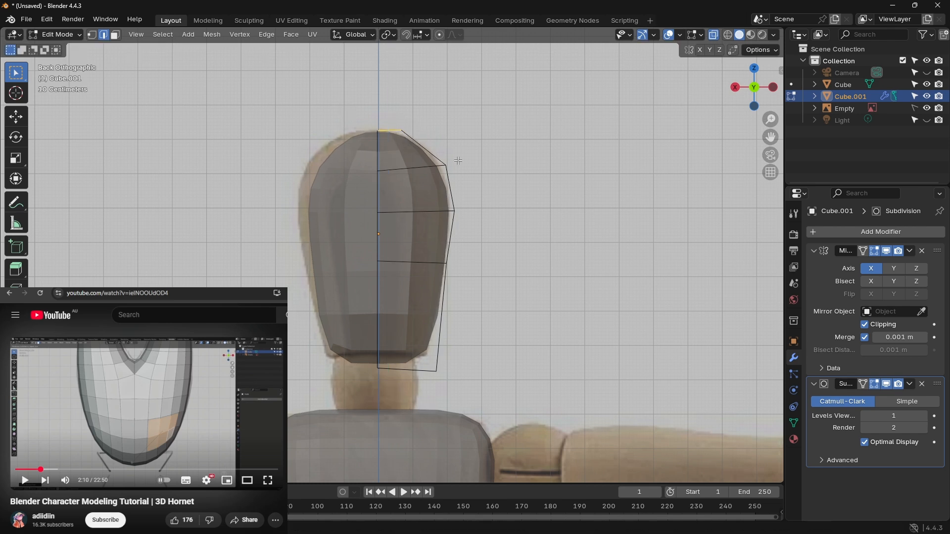
{"action": "left_click_drag", "start_coordinate": [399, 130], "coordinate": [406, 135]}
{"action": "key", "text": "g"}
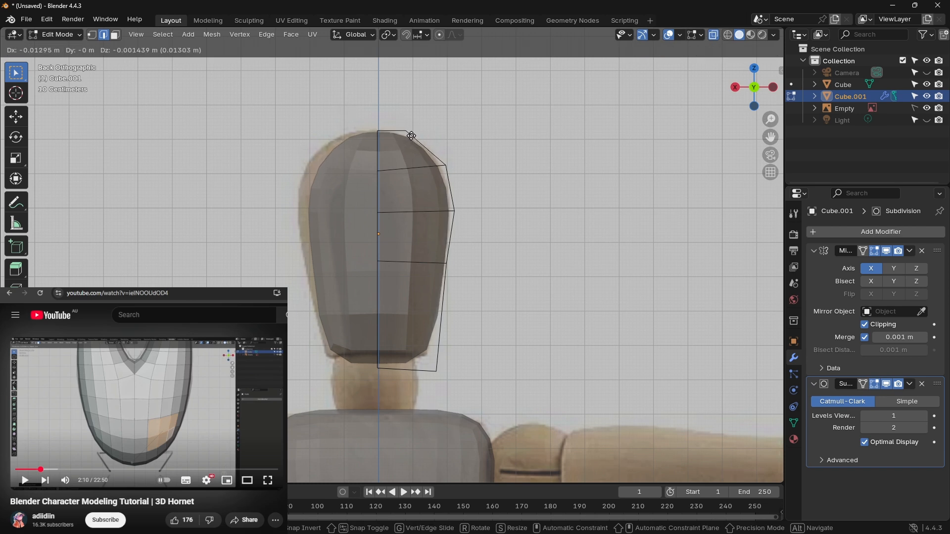
{"action": "left_click", "coordinate": [418, 137]}
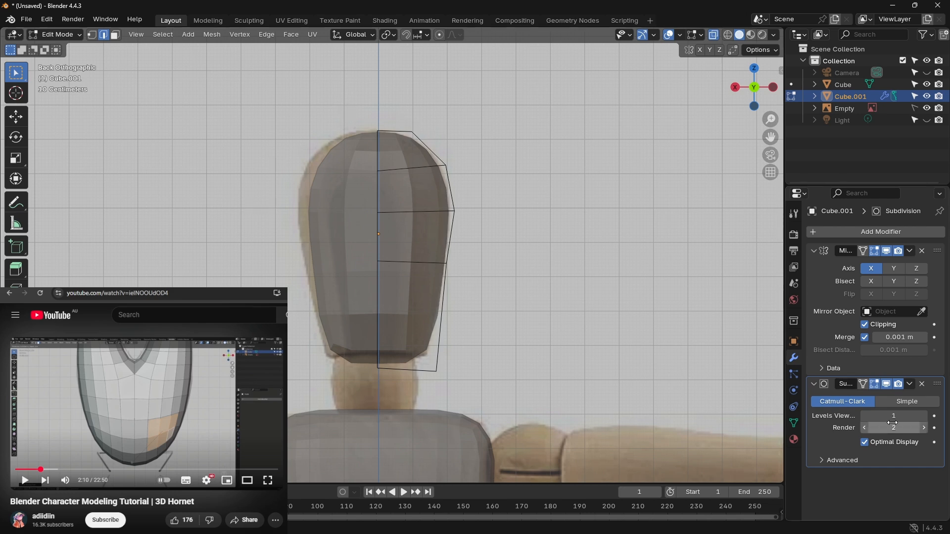
Step: Set the head's viewport subdivision level to 2 and convert its visual geometry to a mesh in Object Mode, undoing the stray curve conversion
{"action": "left_click", "coordinate": [924, 416]}
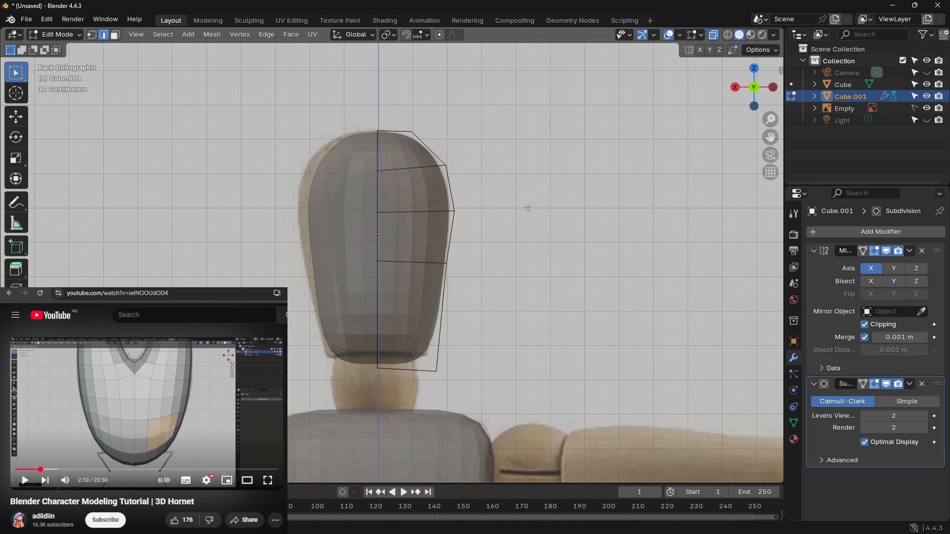
{"action": "left_click", "coordinate": [67, 34]}
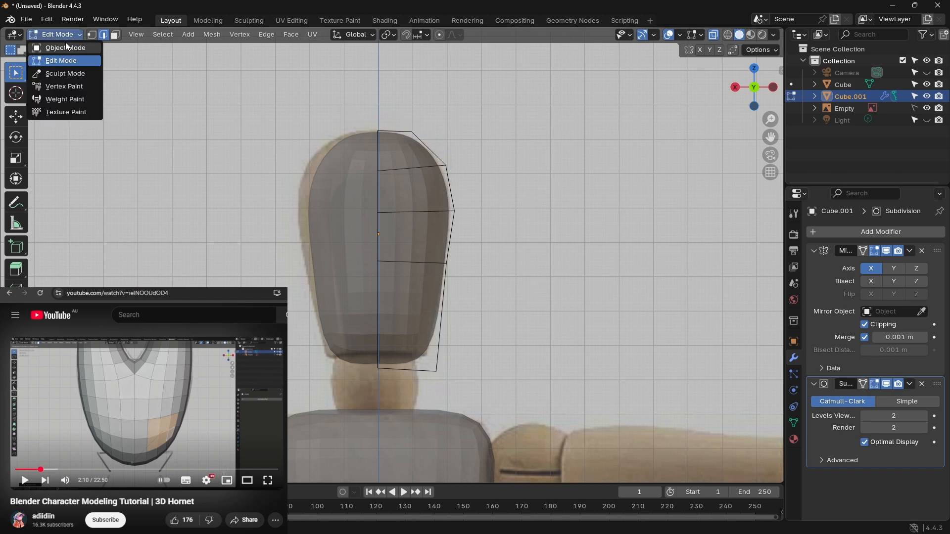
{"action": "left_click", "coordinate": [68, 47]}
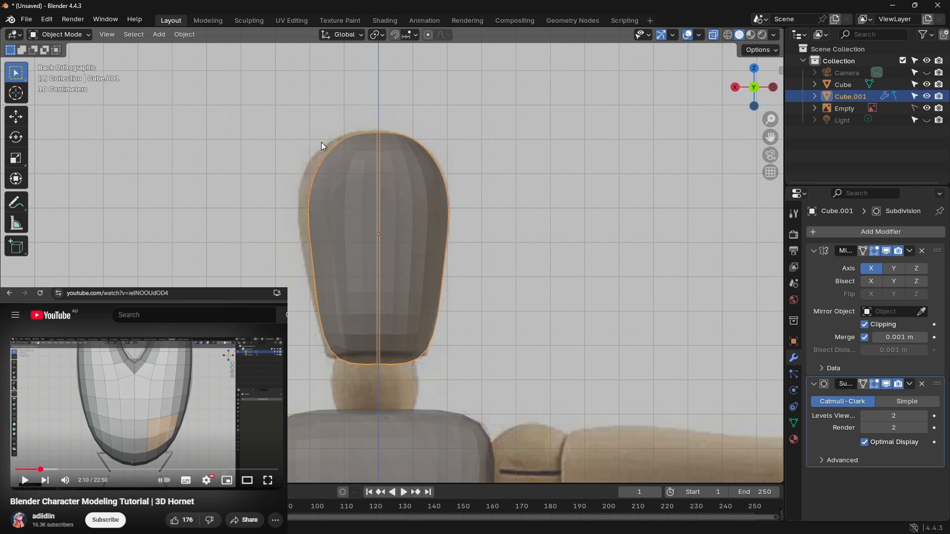
{"action": "key", "text": "ctrl+a"}
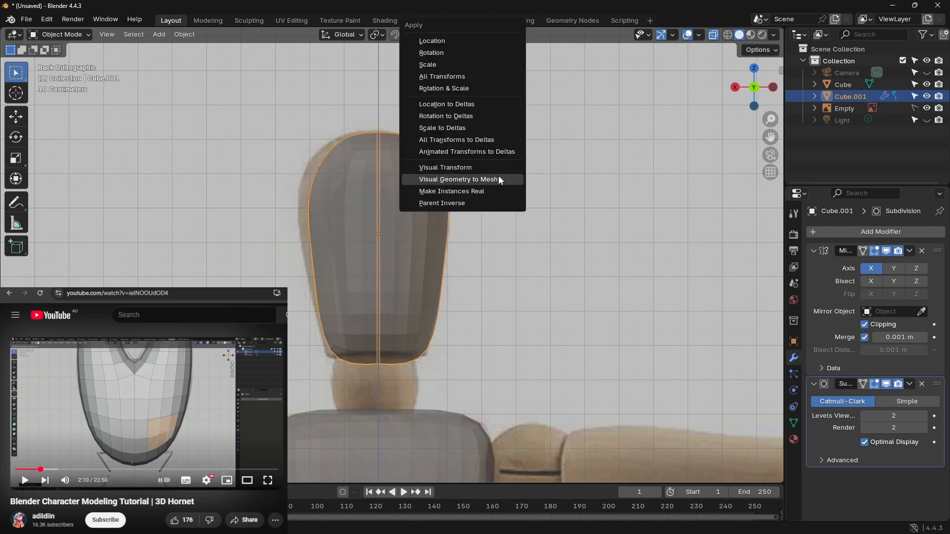
{"action": "left_click", "coordinate": [495, 180]}
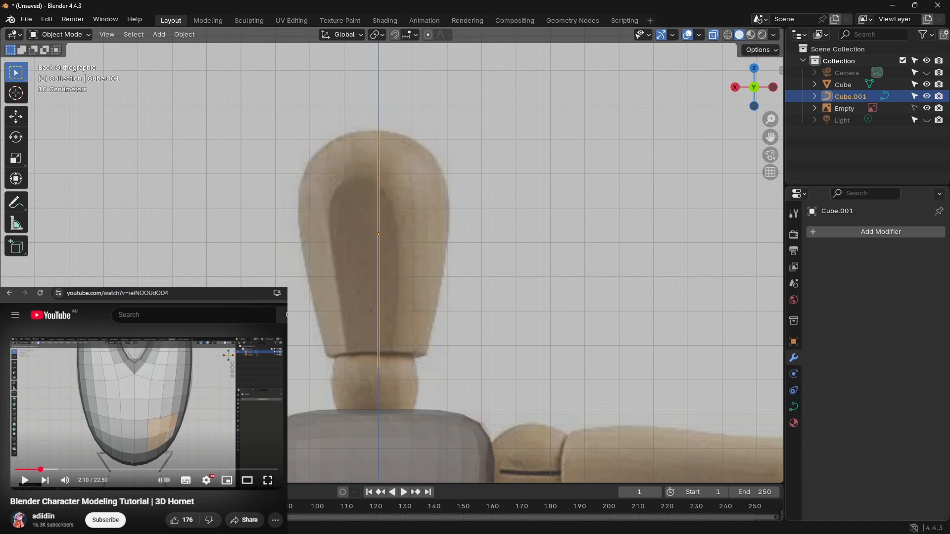
{"action": "key", "text": "ctrl+z"}
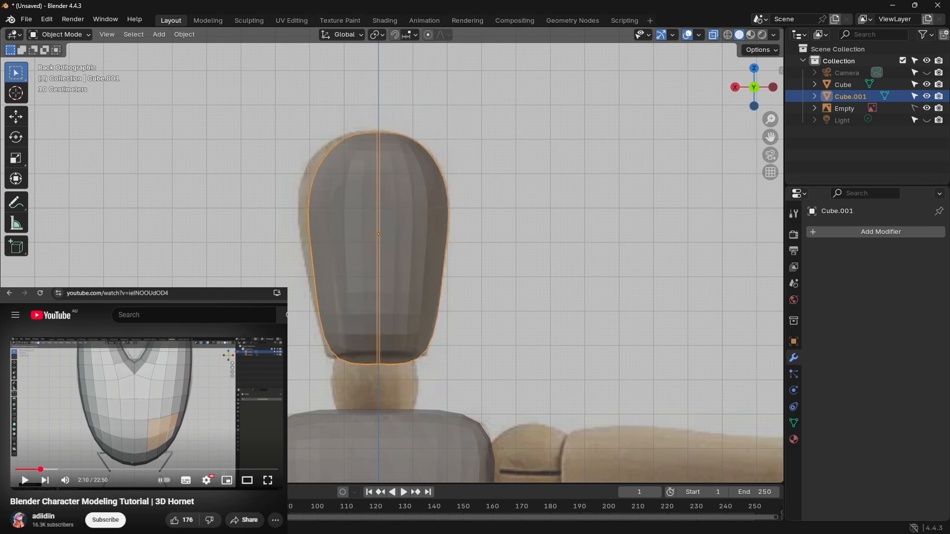
{"action": "left_click", "coordinate": [417, 242]}
{"action": "middle_click_drag", "start_coordinate": [471, 237], "coordinate": [443, 211], "text": "shift"}
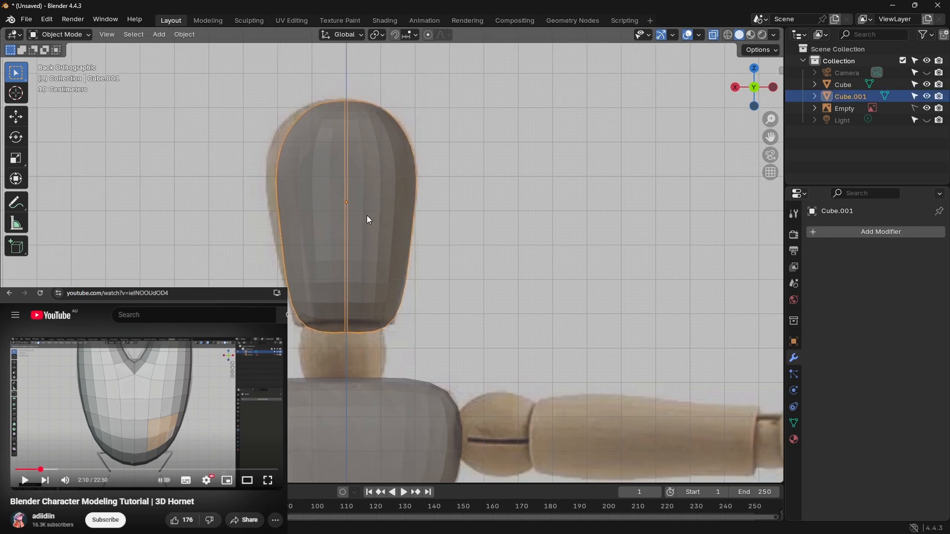
{"action": "key", "text": "ctrl+a"}
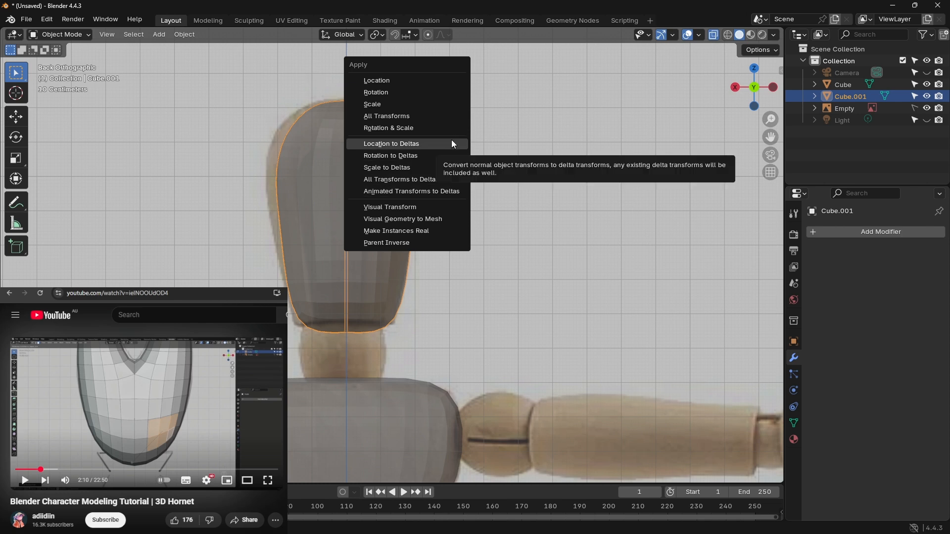
{"action": "left_click", "coordinate": [428, 81]}
{"action": "left_click", "coordinate": [547, 94]}
{"action": "right_click", "coordinate": [347, 127]}
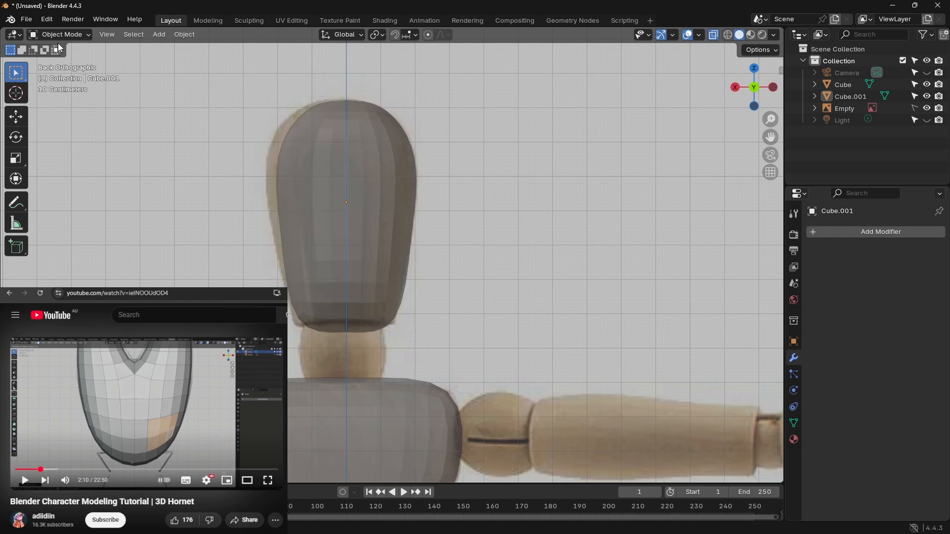
Step: Enter Edit Mode on the converted head and run the Delete Loose clean-up
{"action": "left_click", "coordinate": [47, 19]}
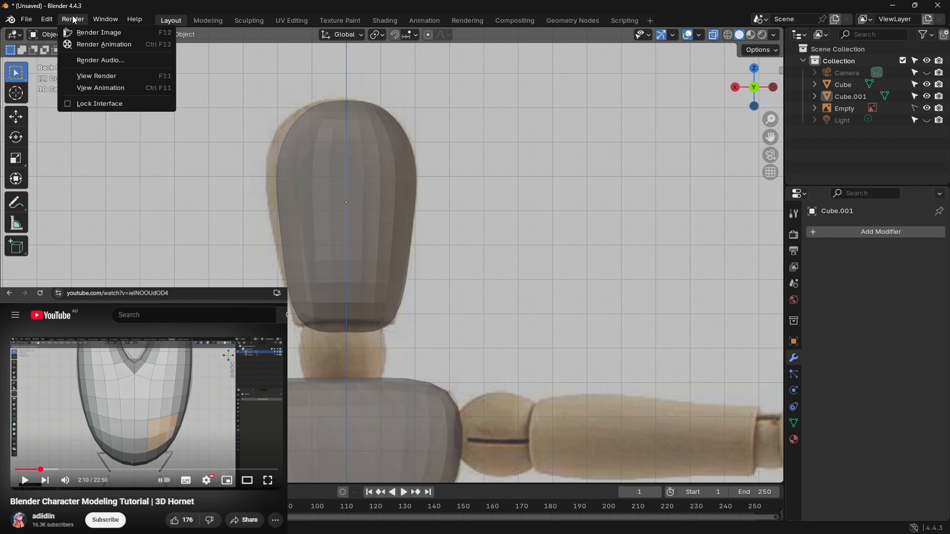
{"action": "mouse_move", "coordinate": [111, 20]}
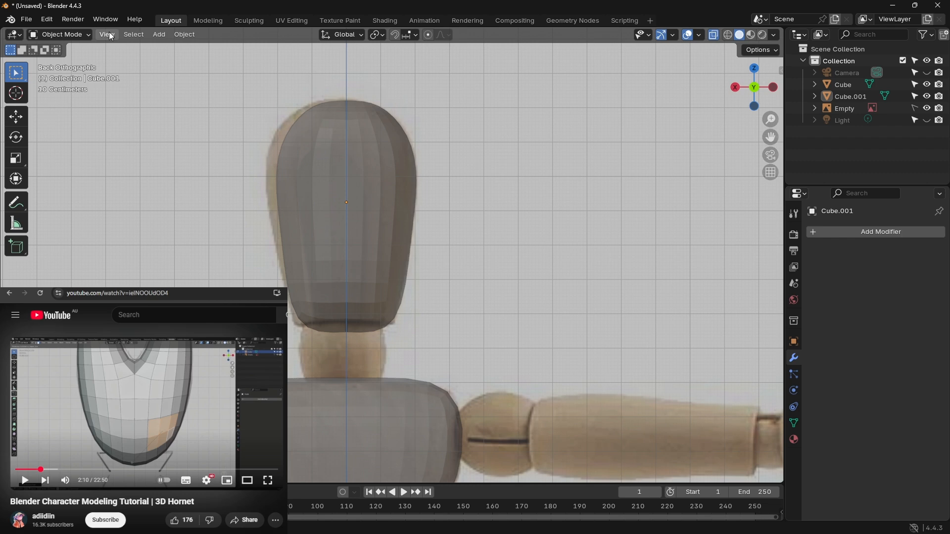
{"action": "left_click", "coordinate": [110, 34]}
{"action": "left_click", "coordinate": [75, 35]}
{"action": "left_click", "coordinate": [72, 37]}
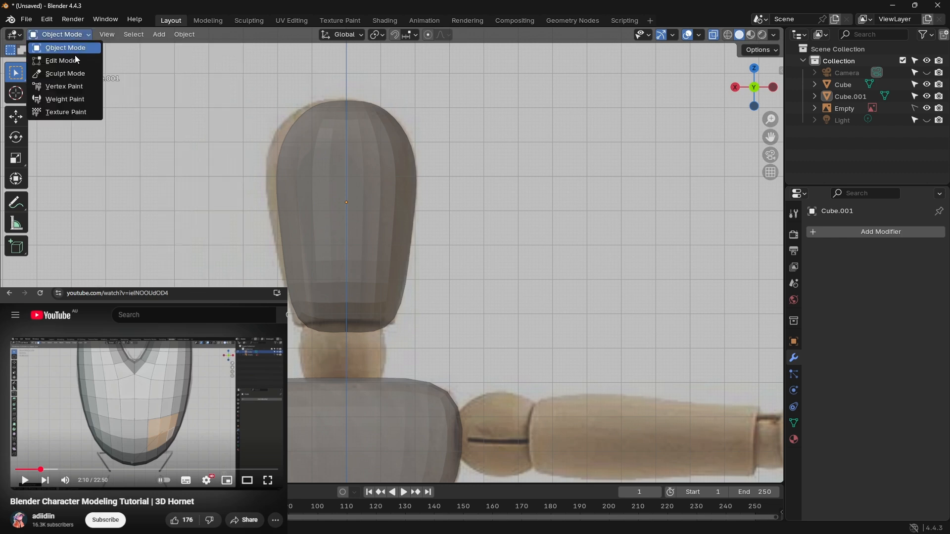
{"action": "left_click", "coordinate": [75, 59]}
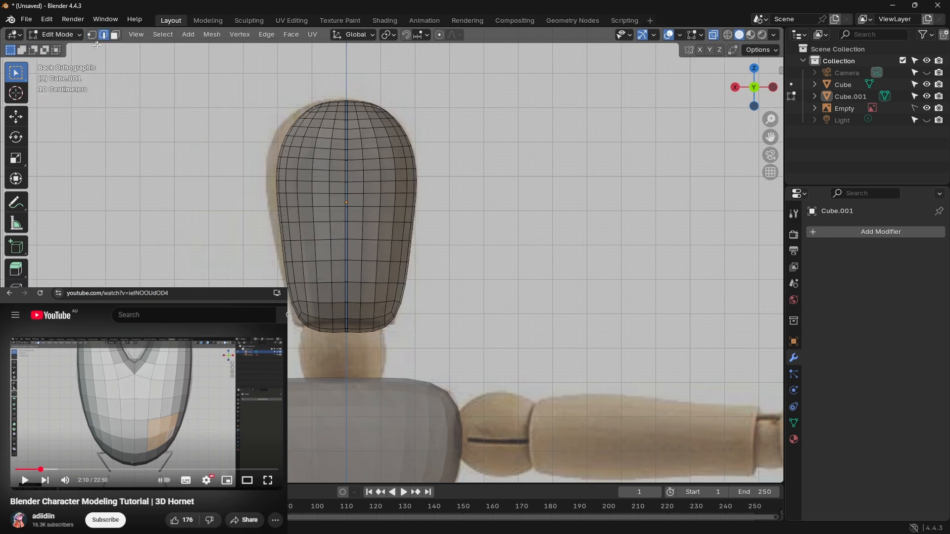
{"action": "left_click", "coordinate": [219, 37]}
{"action": "mouse_move", "coordinate": [246, 100]}
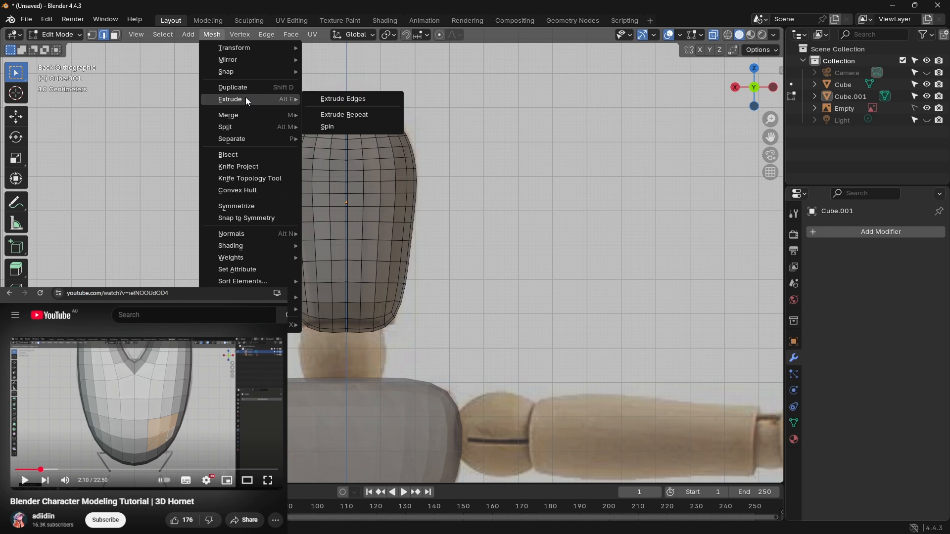
{"action": "mouse_move", "coordinate": [267, 296]}
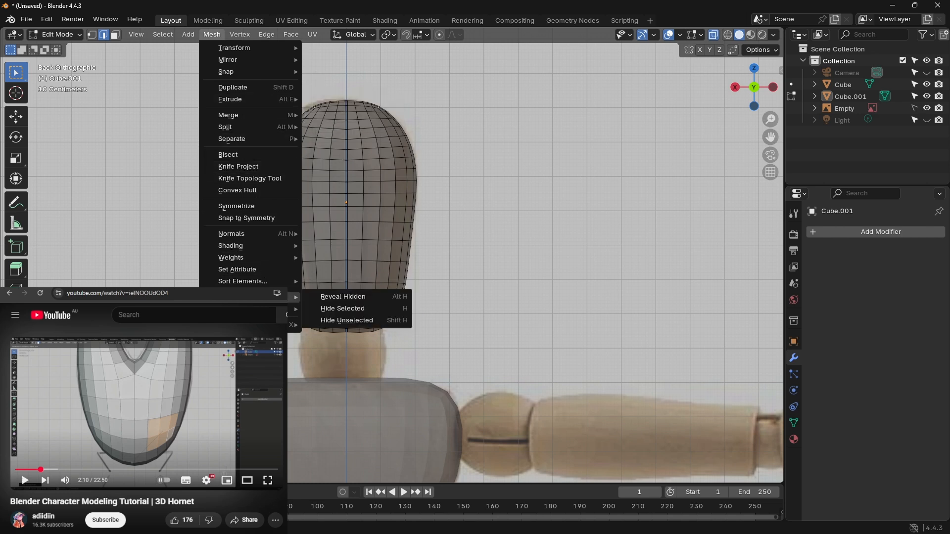
{"action": "mouse_move", "coordinate": [296, 310]}
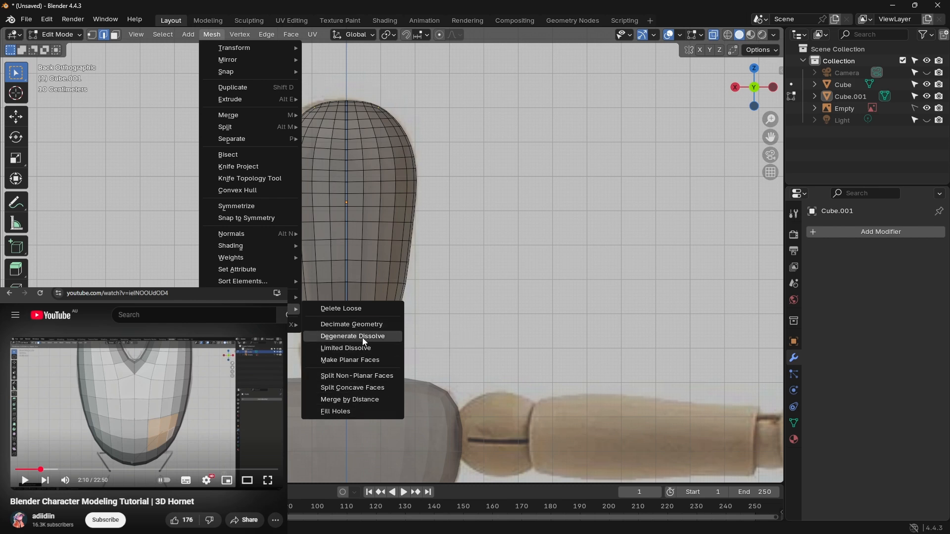
{"action": "left_click", "coordinate": [361, 310]}
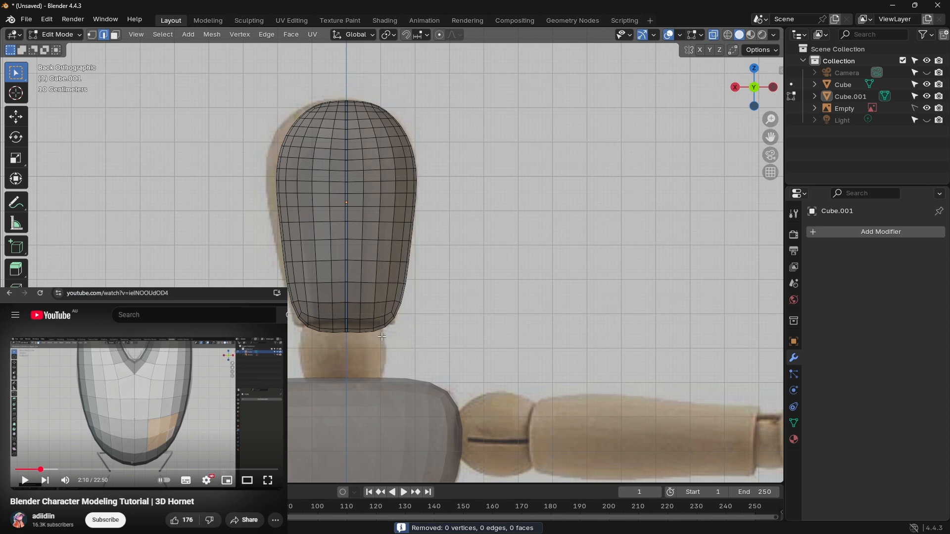
Step: Select the entire head mesh and run Delete Loose on the full selection
{"action": "left_click_drag", "start_coordinate": [414, 353], "coordinate": [253, 71]}
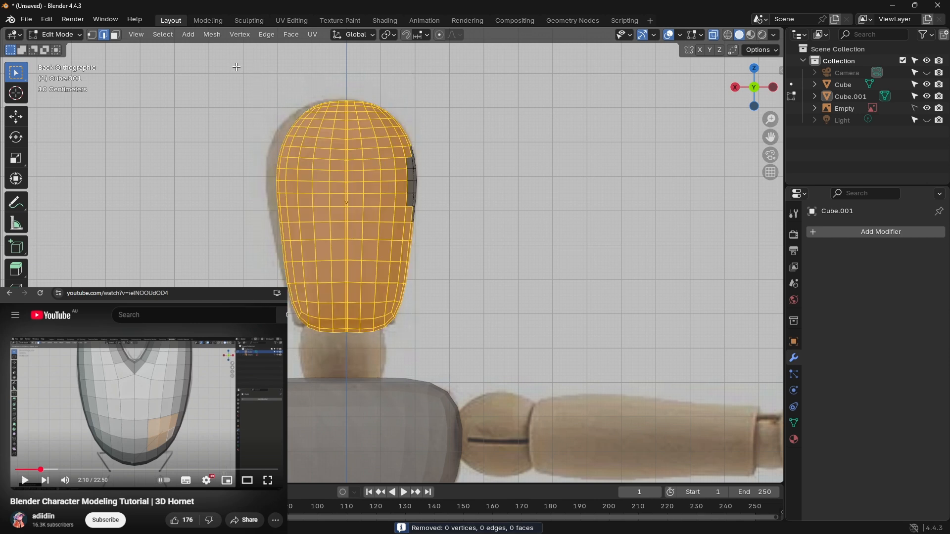
{"action": "key", "text": "a"}
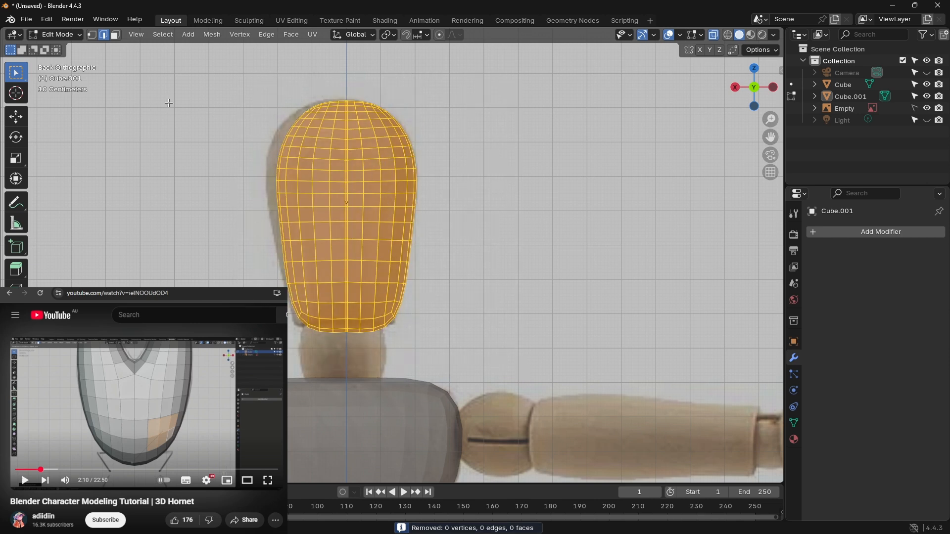
{"action": "left_click", "coordinate": [163, 36]}
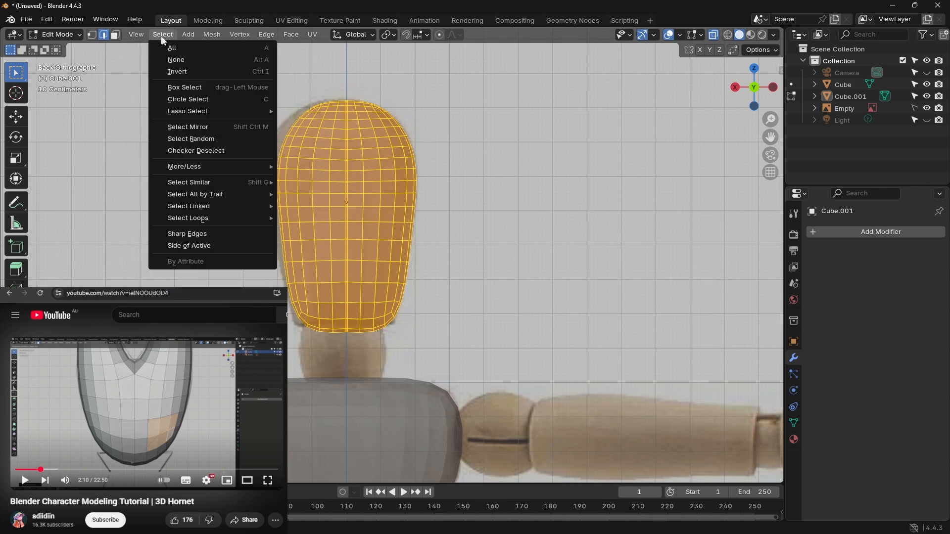
{"action": "mouse_move", "coordinate": [212, 35]}
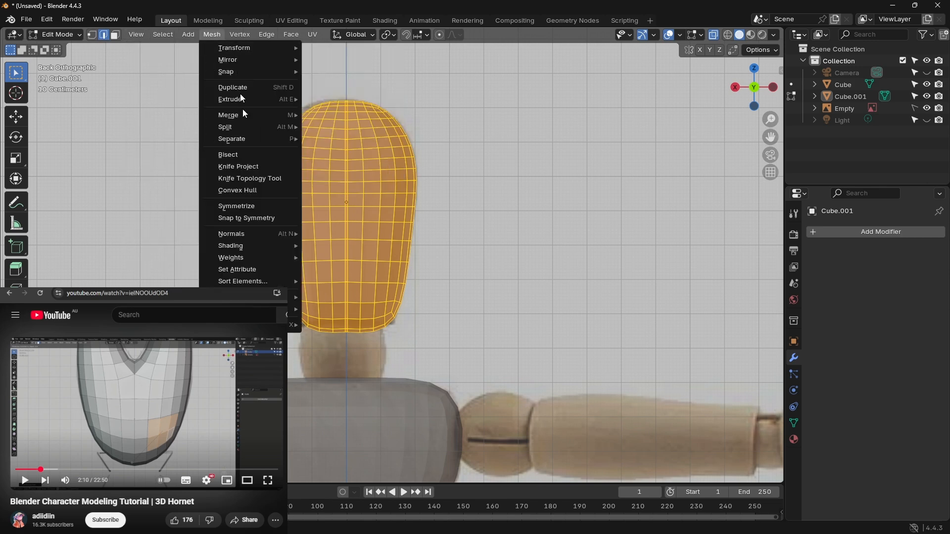
{"action": "left_click", "coordinate": [349, 313]}
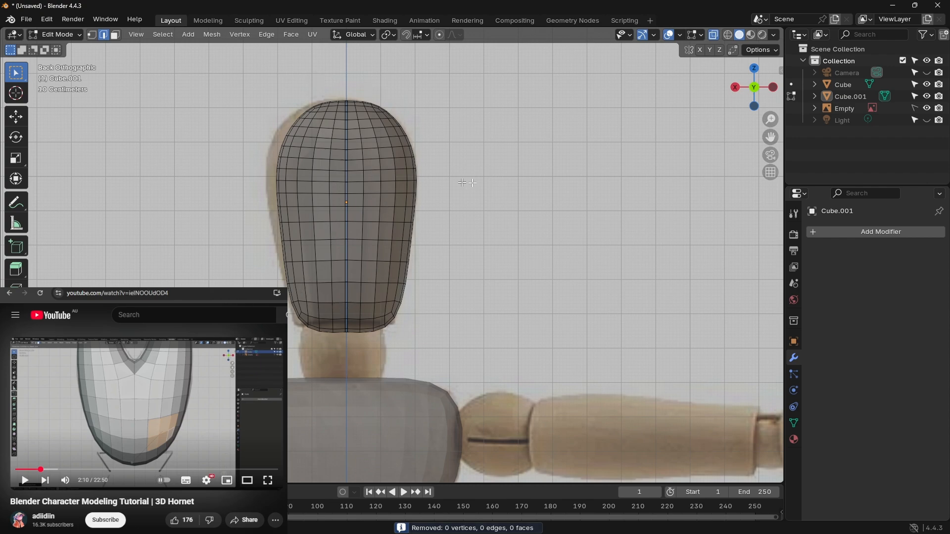
{"action": "middle_click_drag", "start_coordinate": [462, 178], "coordinate": [494, 193]}
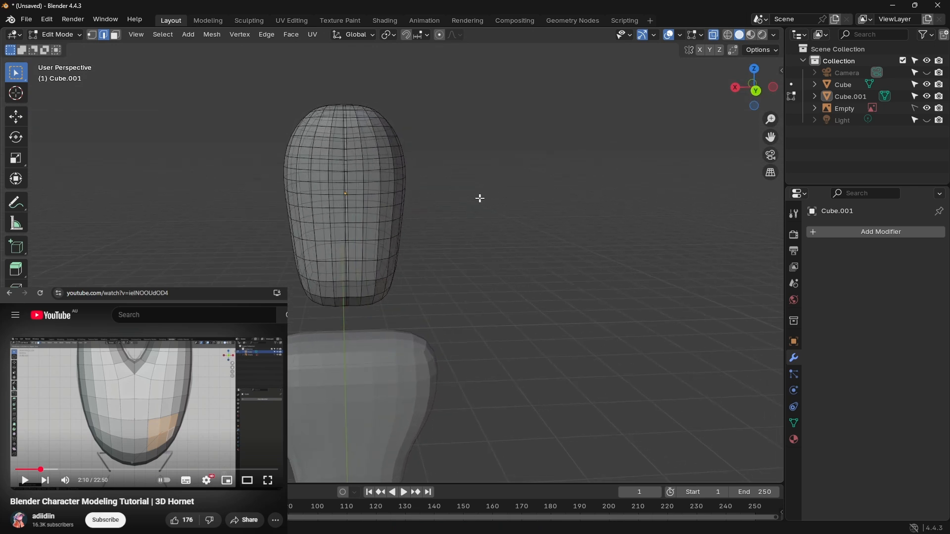
Step: Undo the head's mesh conversion and clean-up to return to the editable half-head cage
{"action": "key", "text": "a"}
{"action": "key", "text": "alt+a"}
{"action": "key", "text": "Tab"}
{"action": "key", "text": "ctrl+z"}
{"action": "key", "text": "ctrl+z"}
{"action": "key", "text": "ctrl+z"}
{"action": "key", "text": "ctrl+z"}
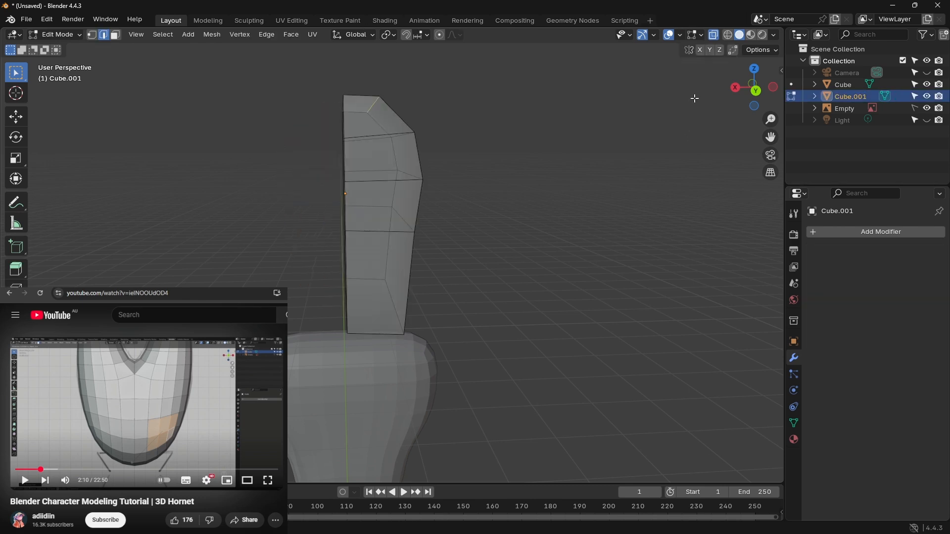
Step: Add a Mirror modifier on the X axis to the half-head cage, using the back orthographic view
{"action": "left_click", "coordinate": [757, 91]}
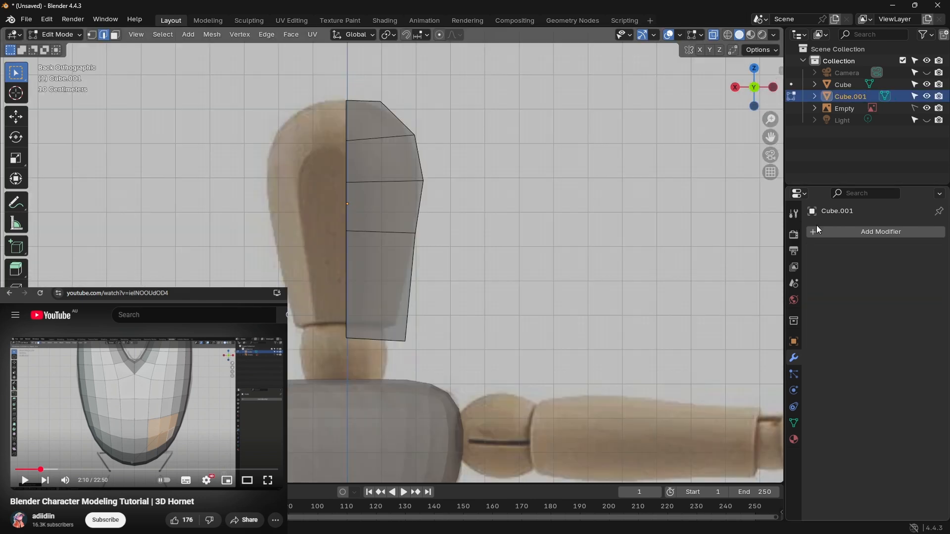
{"action": "left_click", "coordinate": [879, 237]}
{"action": "left_click", "coordinate": [858, 233]}
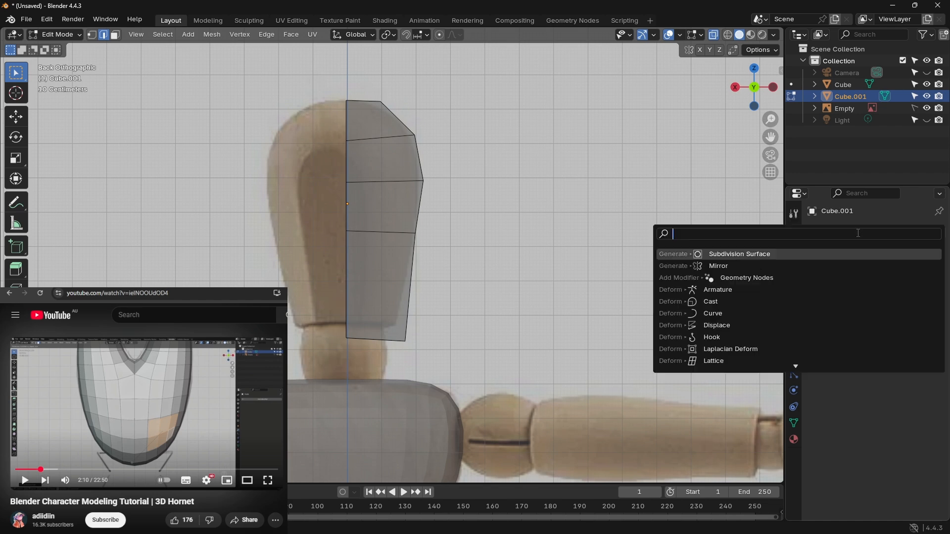
{"action": "key", "text": "Down"}
{"action": "key", "text": "Return"}
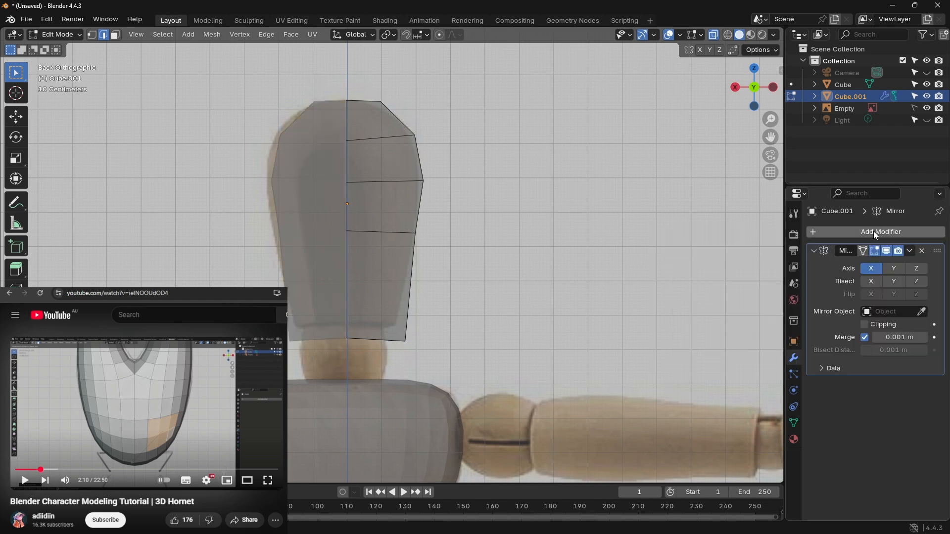
Step: Add a Subdivision Surface modifier below the Mirror and set its viewport level to 2
{"action": "left_click", "coordinate": [876, 236]}
{"action": "left_click", "coordinate": [843, 233]}
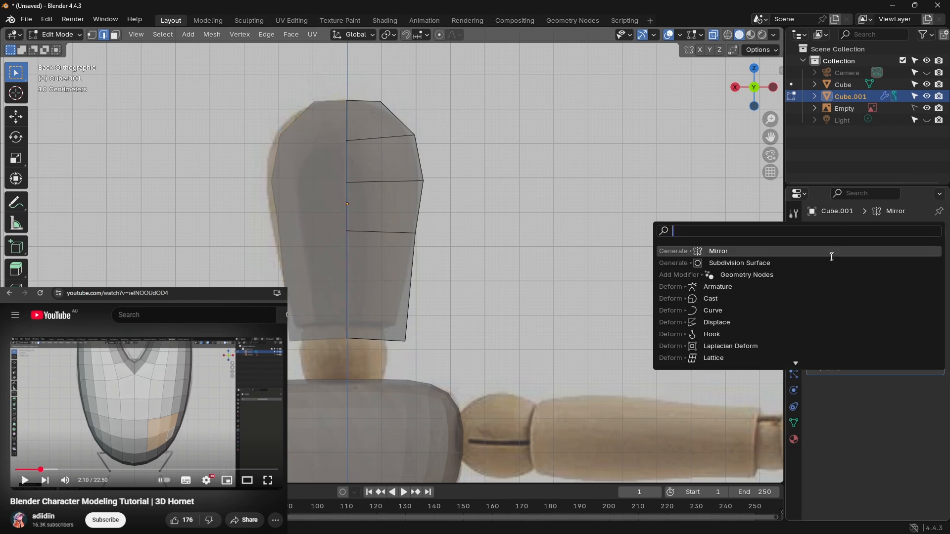
{"action": "left_click", "coordinate": [783, 263]}
{"action": "left_click", "coordinate": [923, 413]}
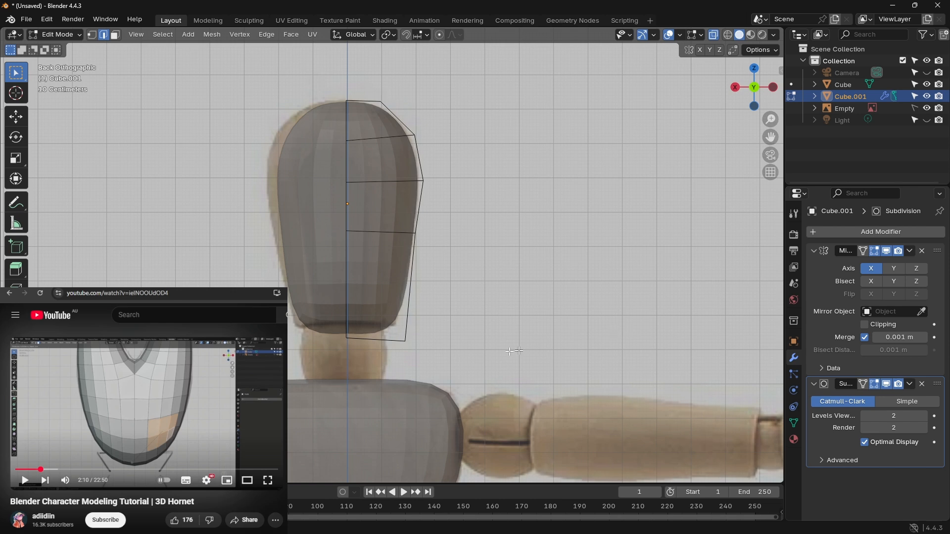
Step: Move the cage's bottom edge up about 0.016 m towards the base of the reference head
{"action": "left_click", "coordinate": [340, 331]}
{"action": "key", "text": "g"}
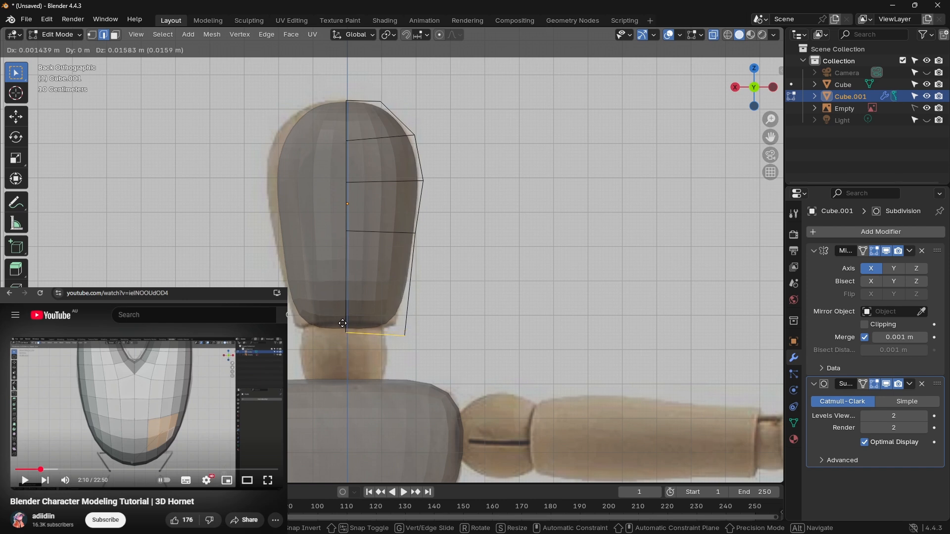
{"action": "left_click", "coordinate": [345, 324]}
{"action": "left_click", "coordinate": [507, 295]}
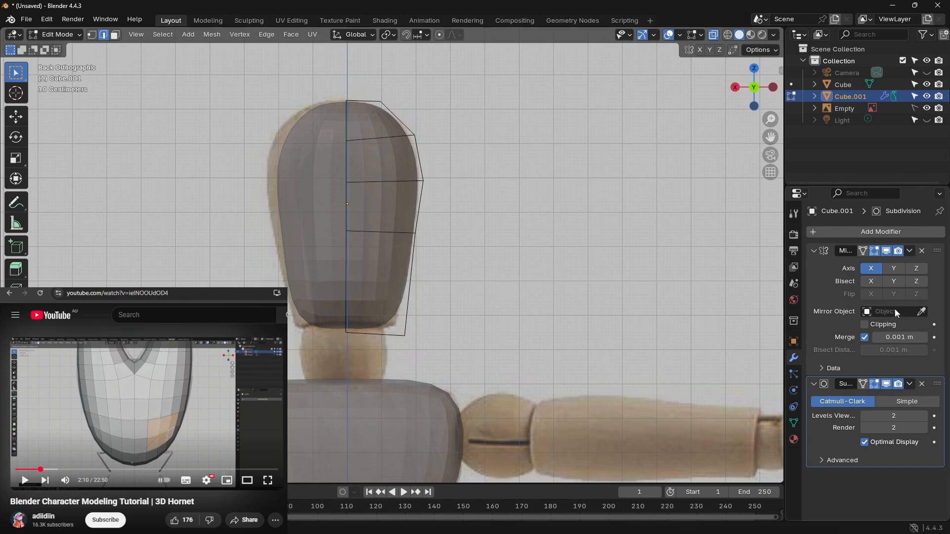
Step: Enable Clipping on the head's Mirror modifier and keep Merge turned on
{"action": "left_click", "coordinate": [864, 324]}
{"action": "left_click", "coordinate": [865, 338]}
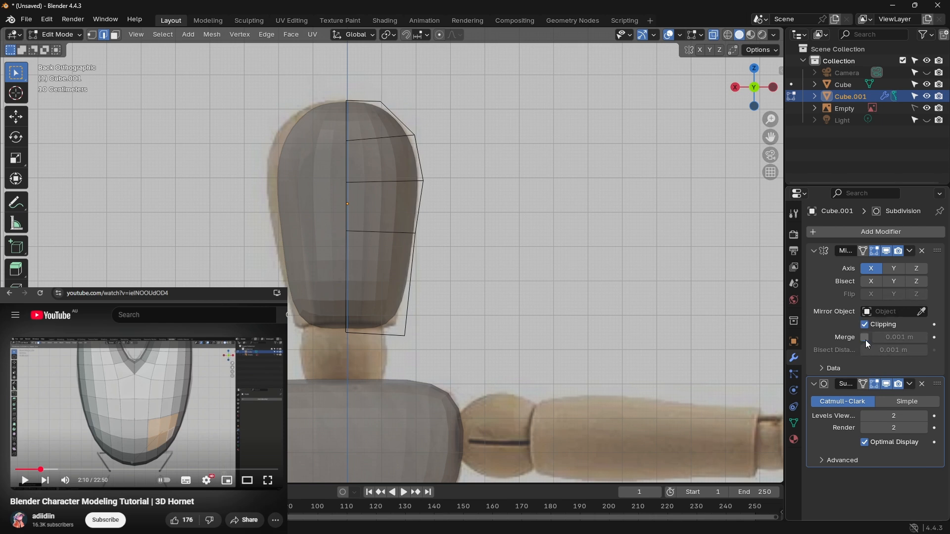
{"action": "left_click", "coordinate": [866, 341]}
Step: Move the whole half-head cage by about 0.004 m in X and upward in Z to meet the mirror centre line
{"action": "left_click_drag", "start_coordinate": [325, 81], "coordinate": [470, 327]}
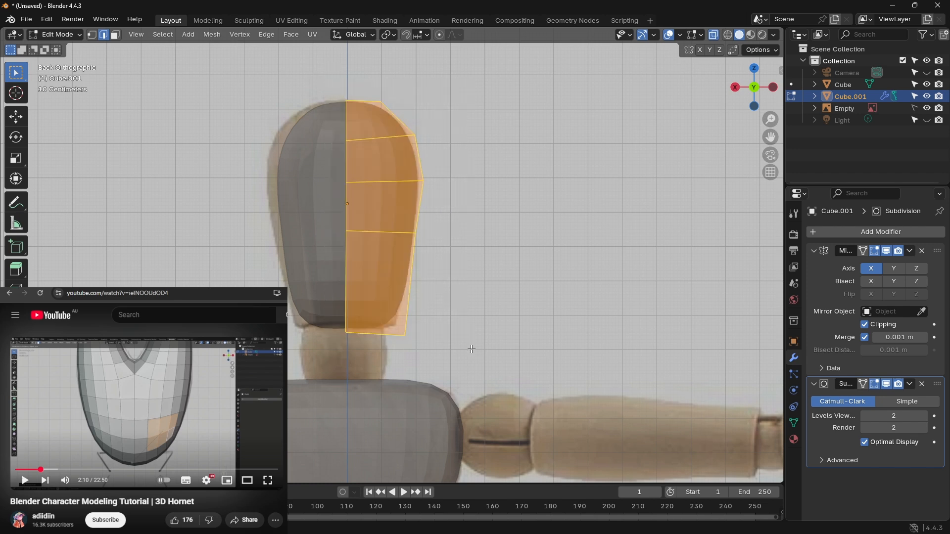
{"action": "key", "text": "g"}
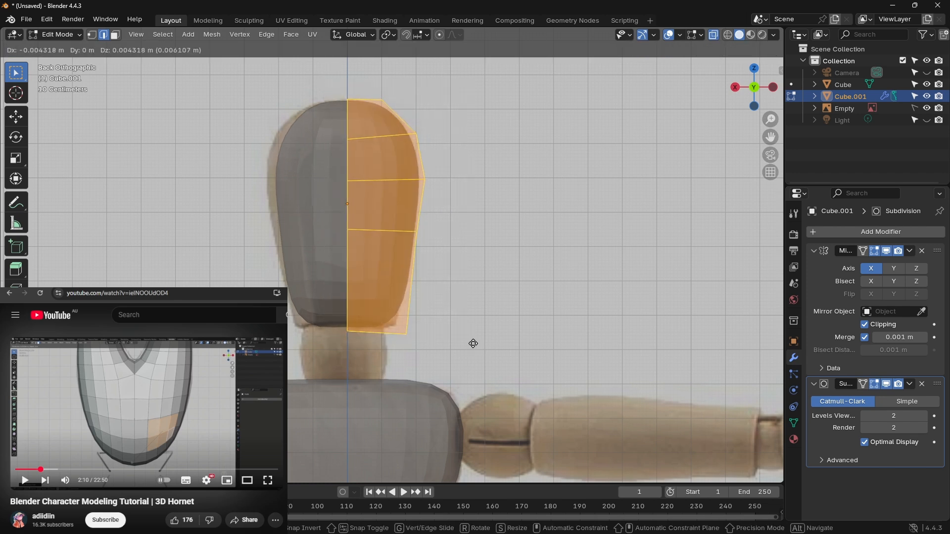
{"action": "left_click", "coordinate": [473, 343]}
{"action": "left_click", "coordinate": [496, 252]}
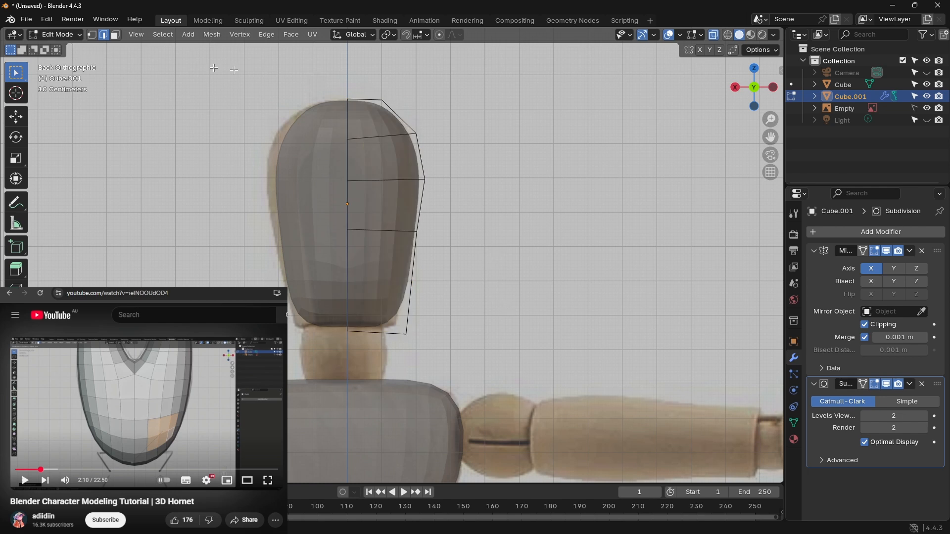
Step: Examine the mirrored head in wireframe and solid shading, in Object Mode and in perspective, checking the lower centre seam
{"action": "left_click", "coordinate": [715, 35]}
{"action": "left_click", "coordinate": [714, 36]}
{"action": "left_click", "coordinate": [728, 37]}
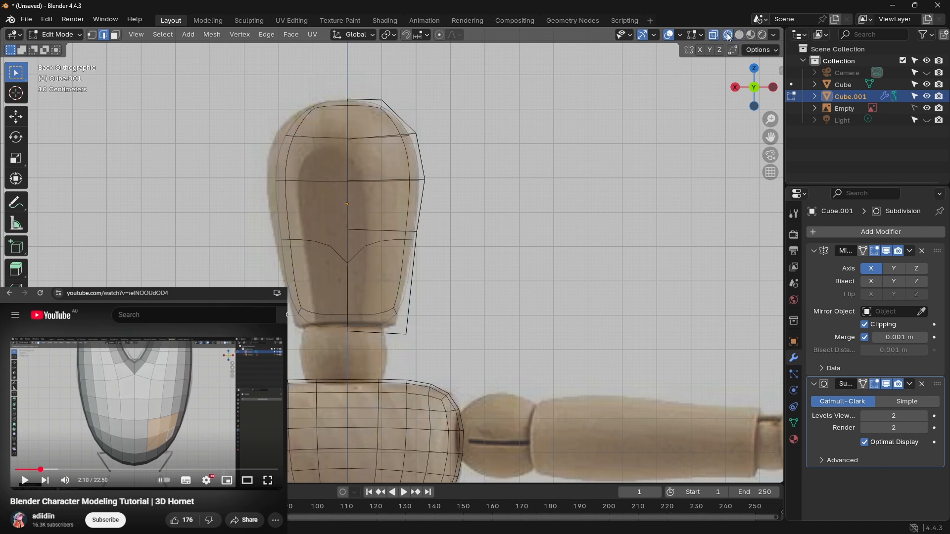
{"action": "left_click", "coordinate": [739, 35]}
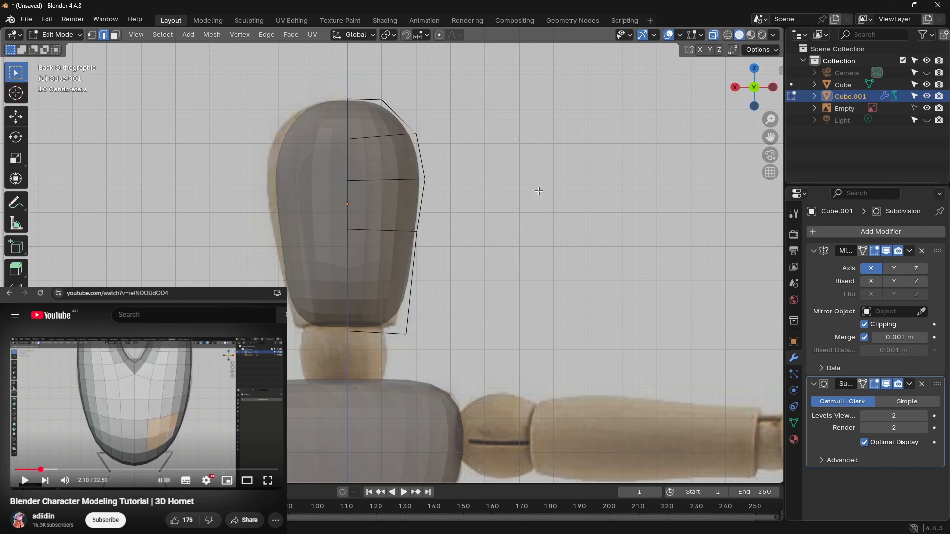
{"action": "key", "text": "Tab"}
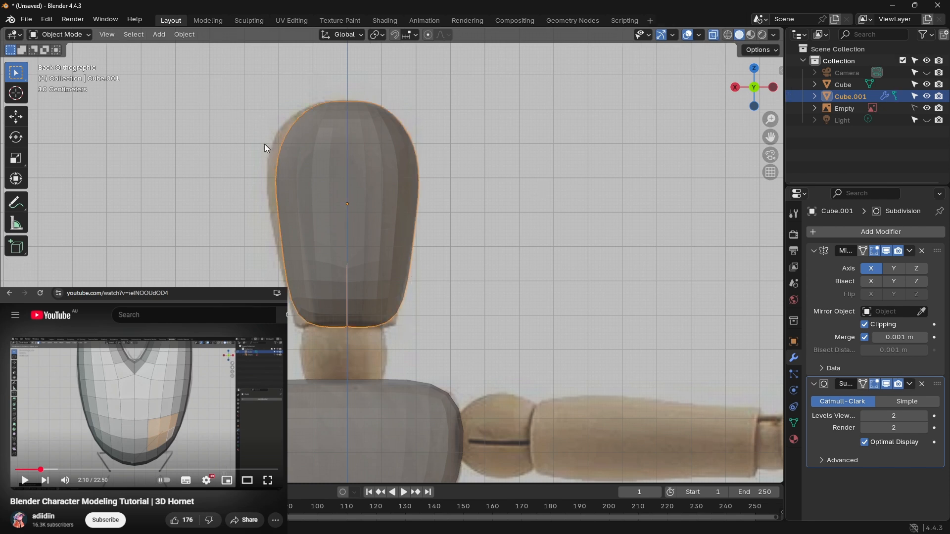
{"action": "key", "text": "KP_5"}
{"action": "middle_click_drag", "start_coordinate": [255, 148], "coordinate": [267, 127]}
{"action": "left_click", "coordinate": [269, 130]}
{"action": "left_click", "coordinate": [314, 156]}
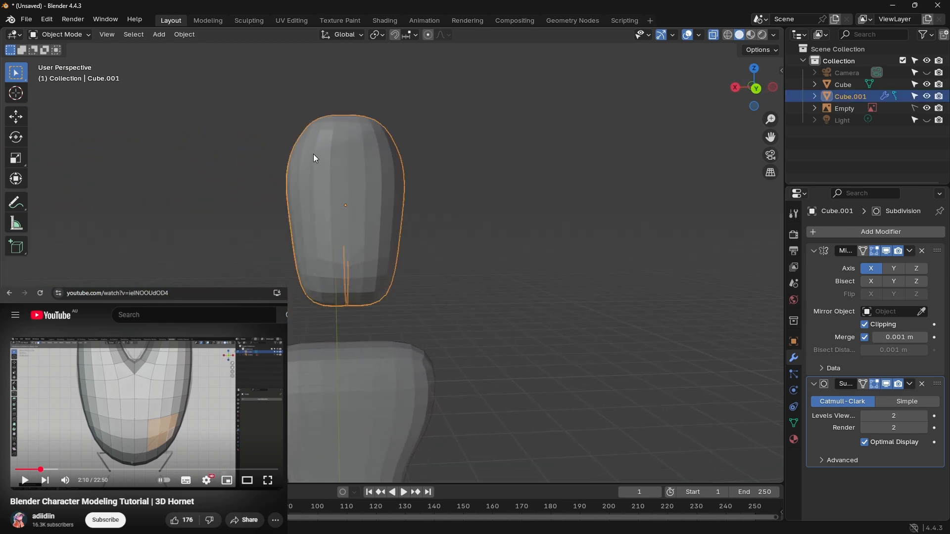
{"action": "middle_click_drag", "start_coordinate": [313, 156], "coordinate": [295, 147]}
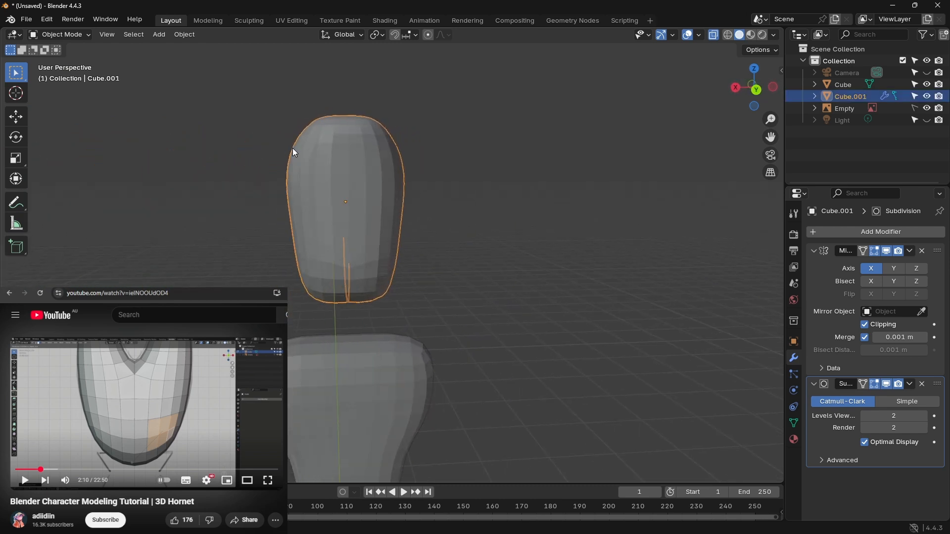
{"action": "key", "text": "Tab"}
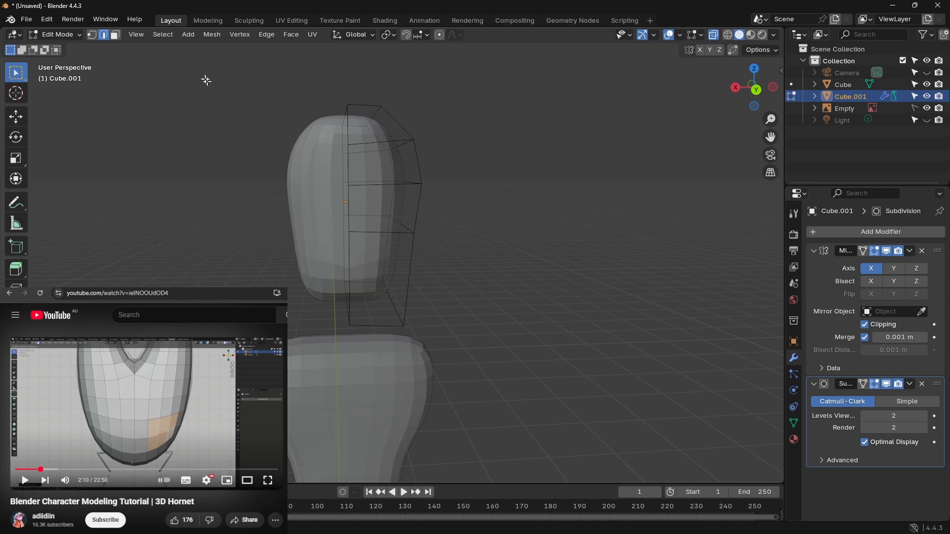
{"action": "left_click", "coordinate": [756, 90]}
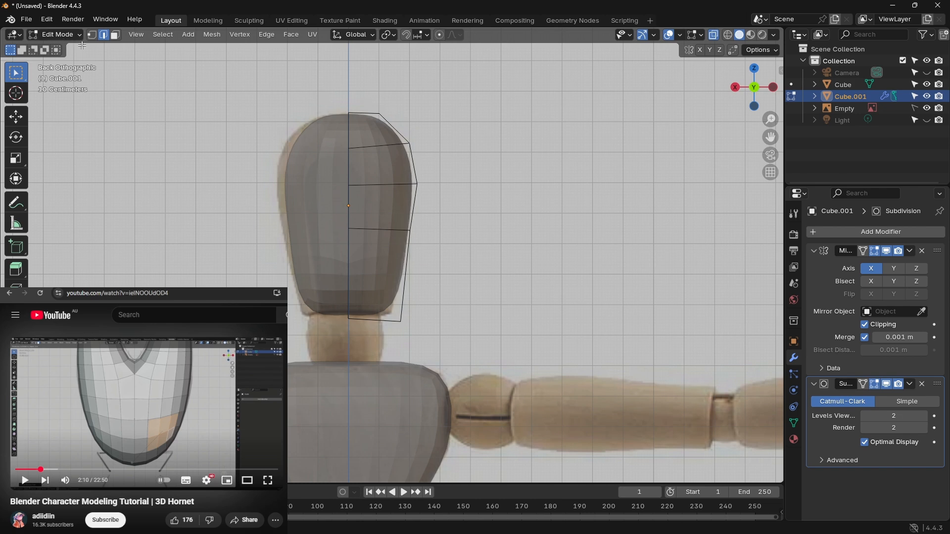
Step: Try snapping the head object to the grid in Object Mode, and undo it
{"action": "key", "text": "Tab"}
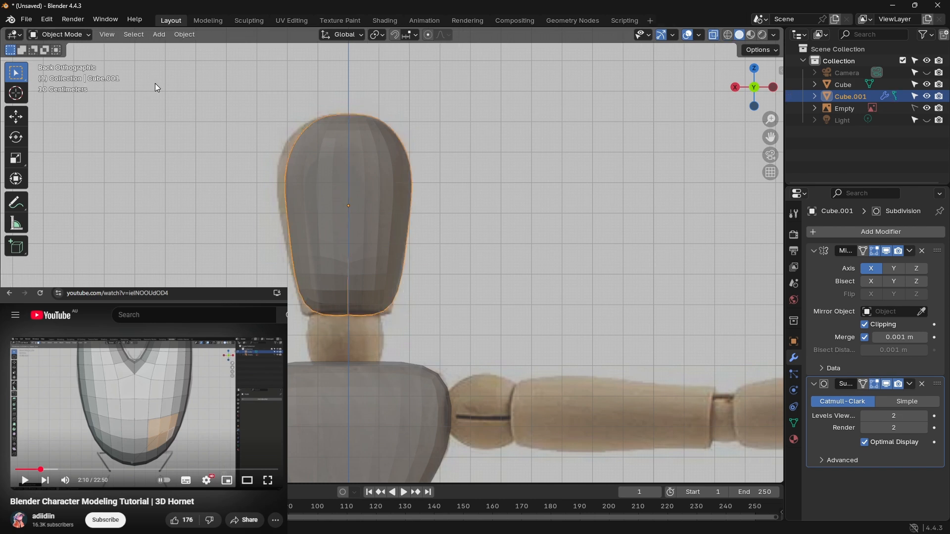
{"action": "right_click", "coordinate": [322, 153]}
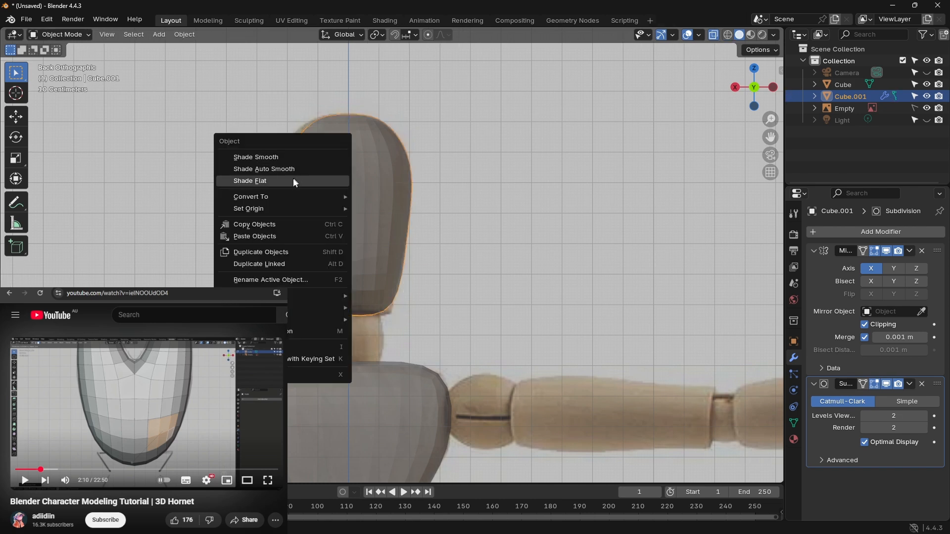
{"action": "mouse_move", "coordinate": [319, 308]}
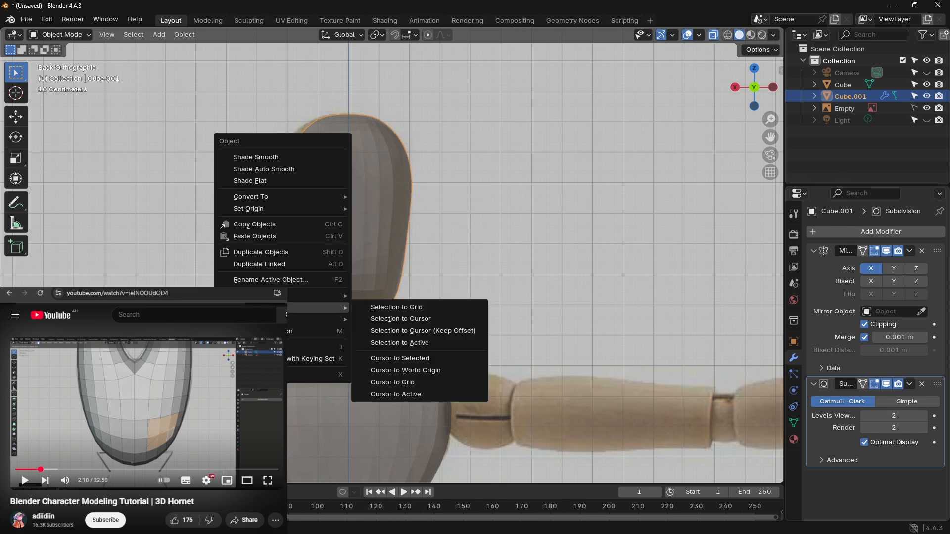
{"action": "left_click", "coordinate": [415, 308]}
{"action": "left_click", "coordinate": [456, 244]}
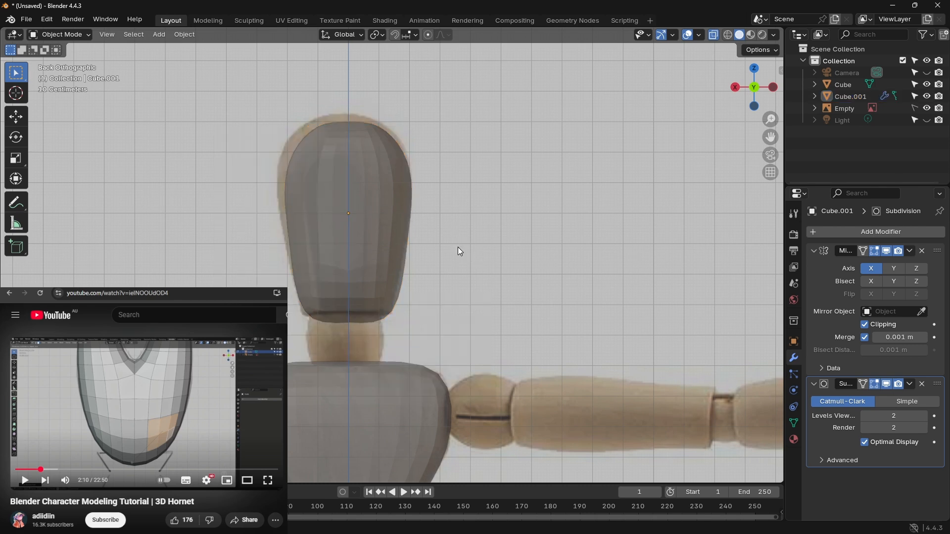
{"action": "key", "text": "ctrl+z"}
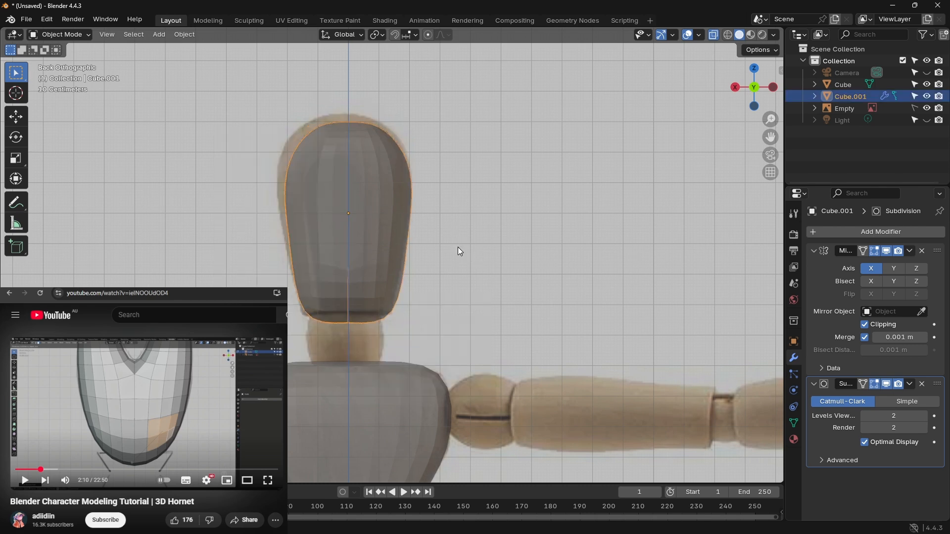
{"action": "right_click", "coordinate": [343, 165]}
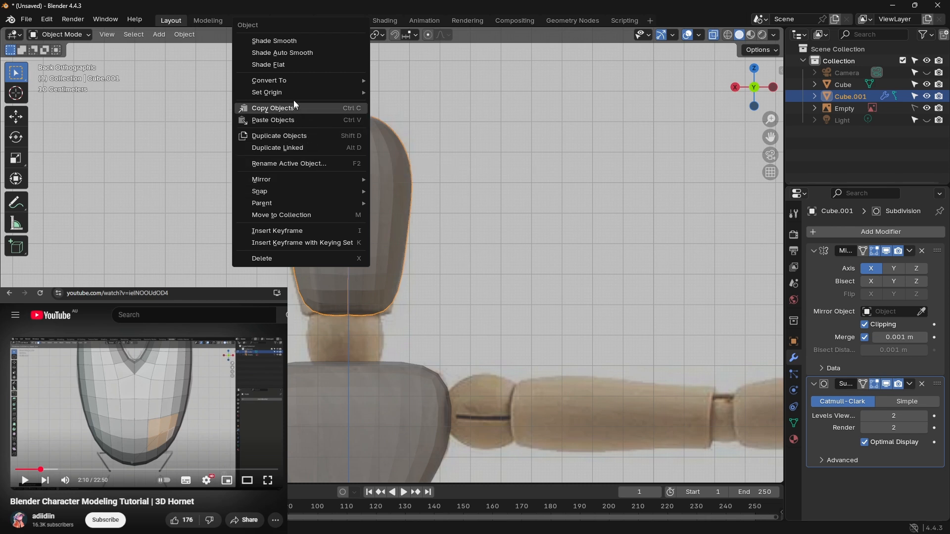
{"action": "mouse_move", "coordinate": [292, 93]}
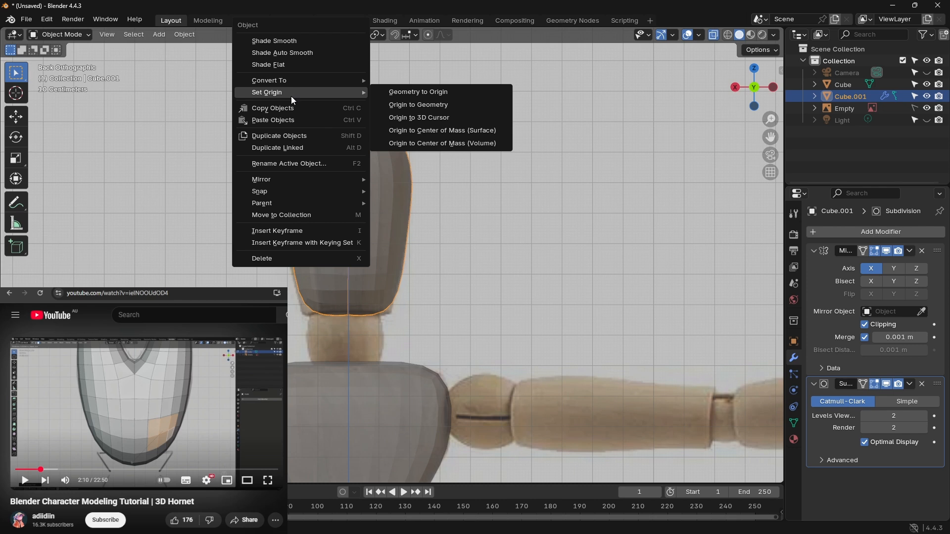
{"action": "left_click", "coordinate": [179, 91]}
{"action": "left_click_drag", "start_coordinate": [272, 93], "coordinate": [439, 352]}
{"action": "left_click", "coordinate": [133, 34]}
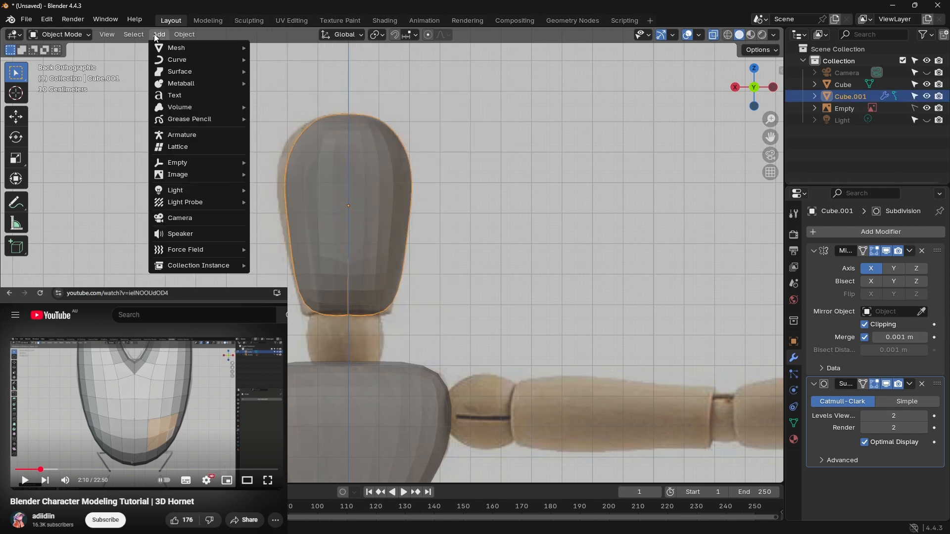
{"action": "mouse_move", "coordinate": [134, 34]}
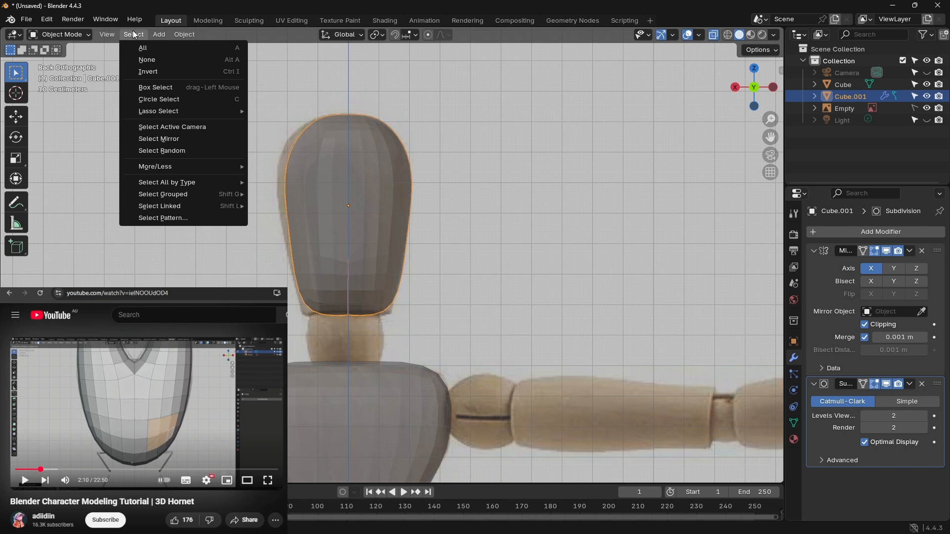
{"action": "mouse_move", "coordinate": [184, 34]}
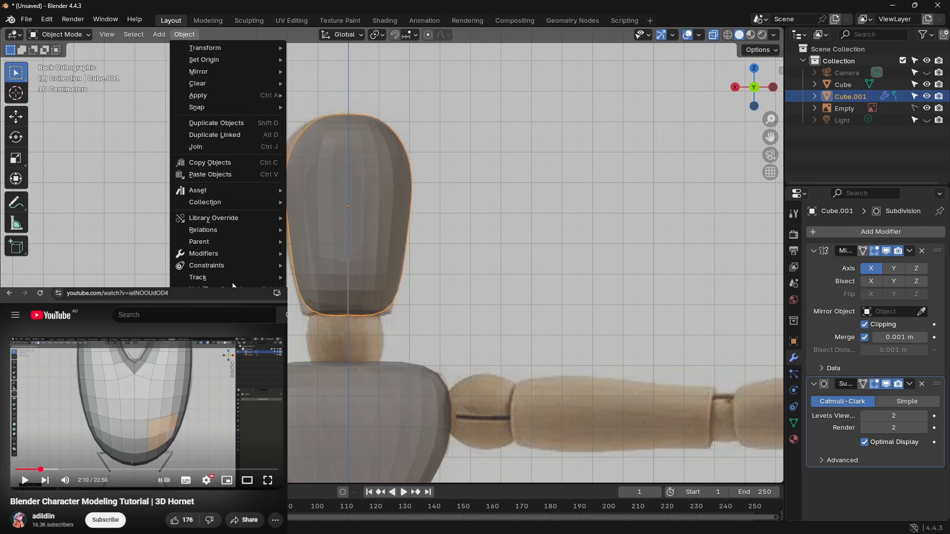
{"action": "mouse_move", "coordinate": [228, 416]}
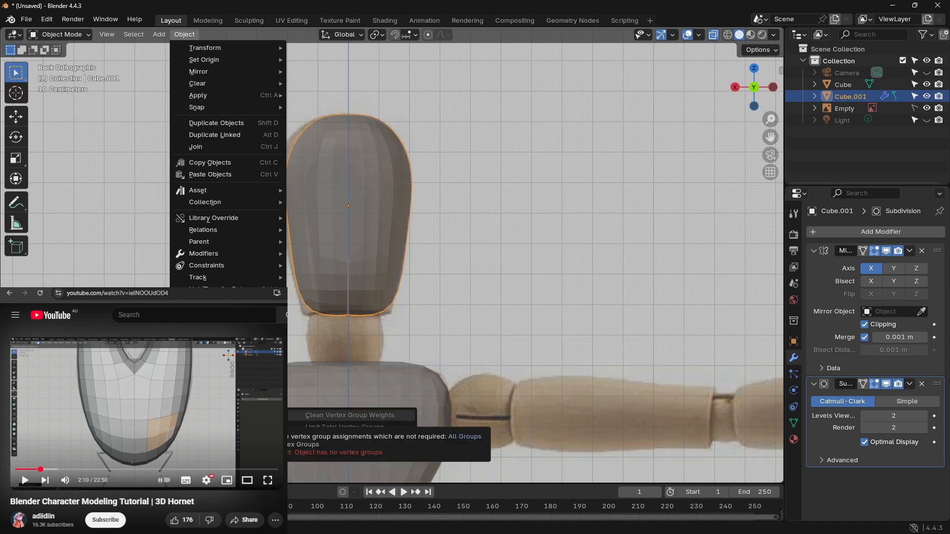
{"action": "left_click", "coordinate": [465, 253]}
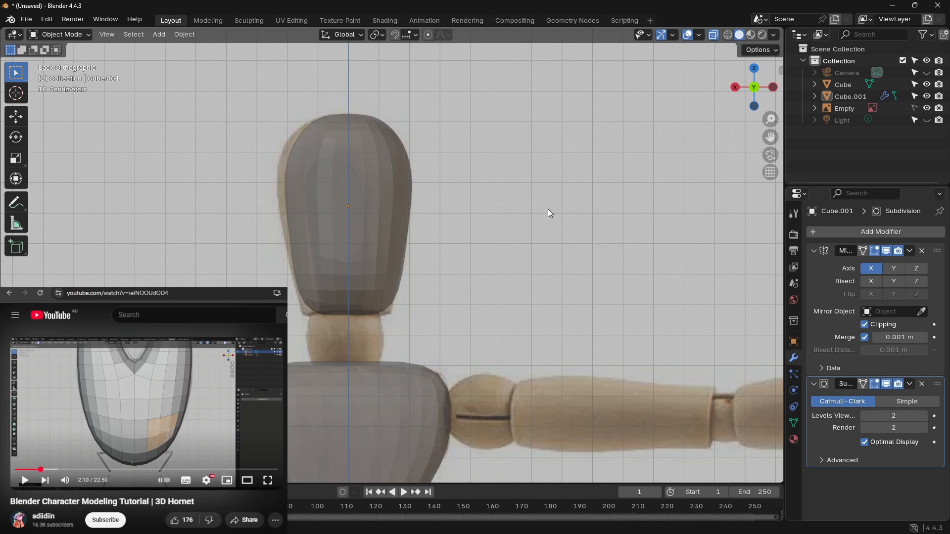
Step: Select the entire half-head cage in Edit Mode and run the Delete Loose clean-up on it
{"action": "key", "text": "ctrl+z"}
{"action": "key", "text": "ctrl+z"}
{"action": "key", "text": "ctrl+z"}
{"action": "key", "text": "Tab"}
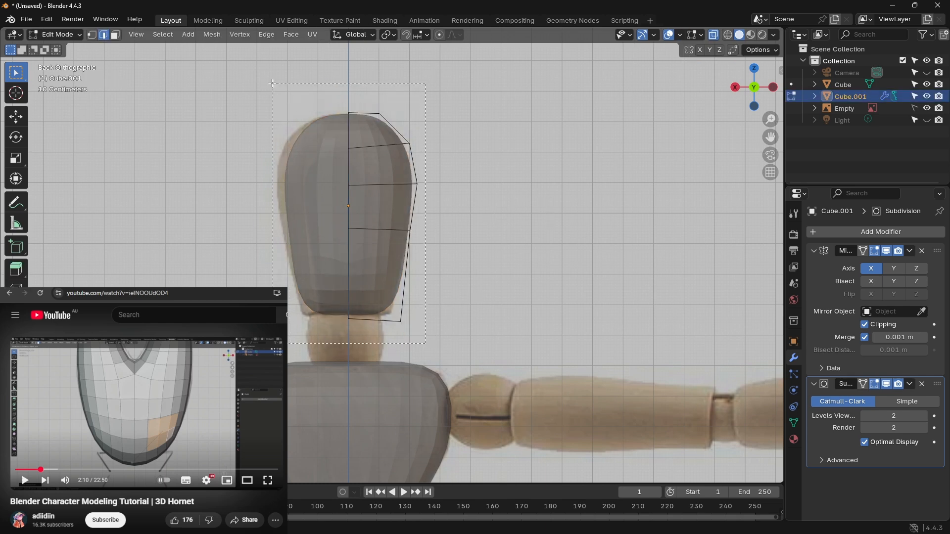
{"action": "key", "text": "a"}
{"action": "left_click", "coordinate": [212, 34]}
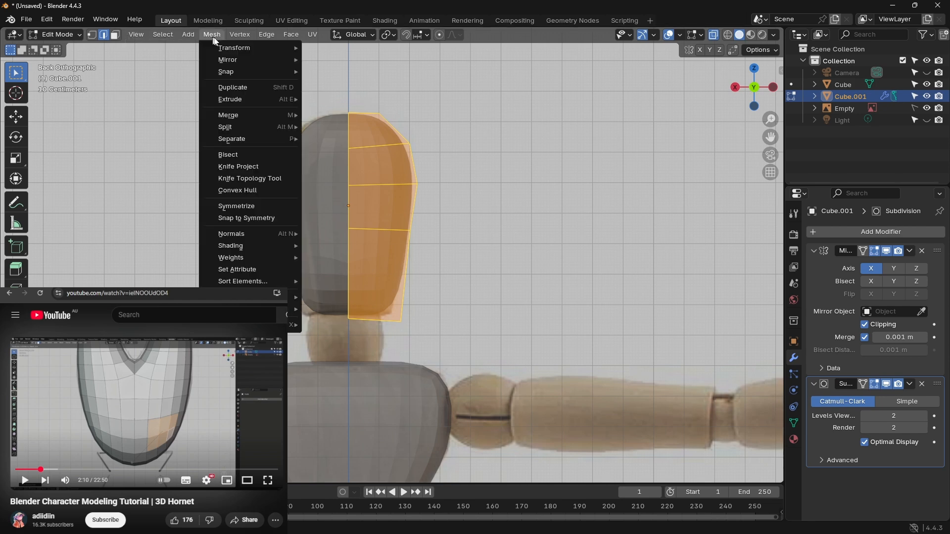
{"action": "mouse_move", "coordinate": [294, 298]}
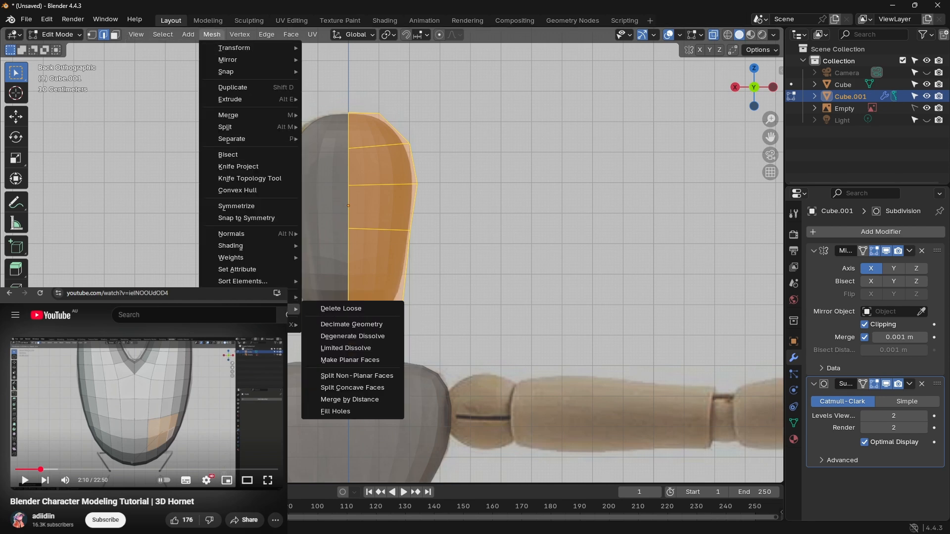
{"action": "left_click", "coordinate": [367, 314]}
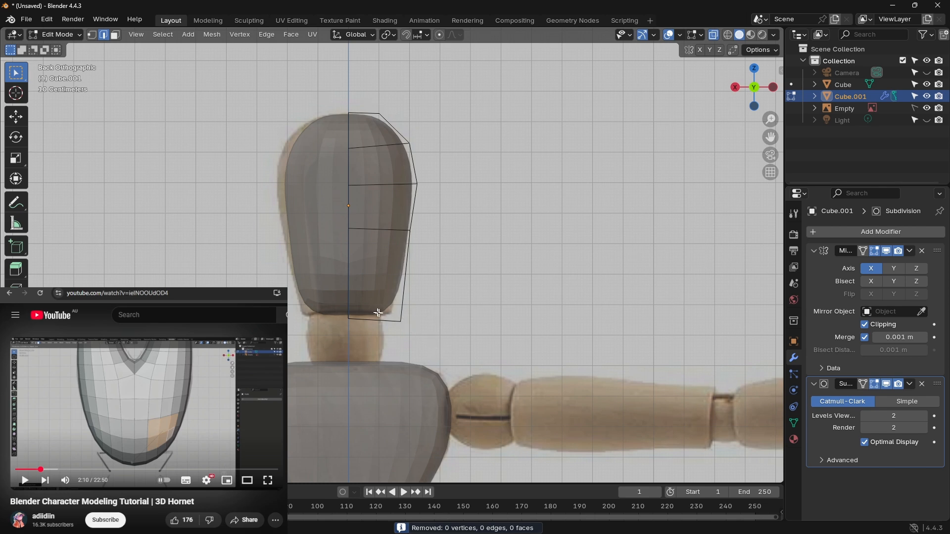
Step: Convert the head's mirror and subdivision result to real geometry with Visual Geometry to Mesh in Object Mode, and reopen it in Edit Mode
{"action": "left_click", "coordinate": [62, 34]}
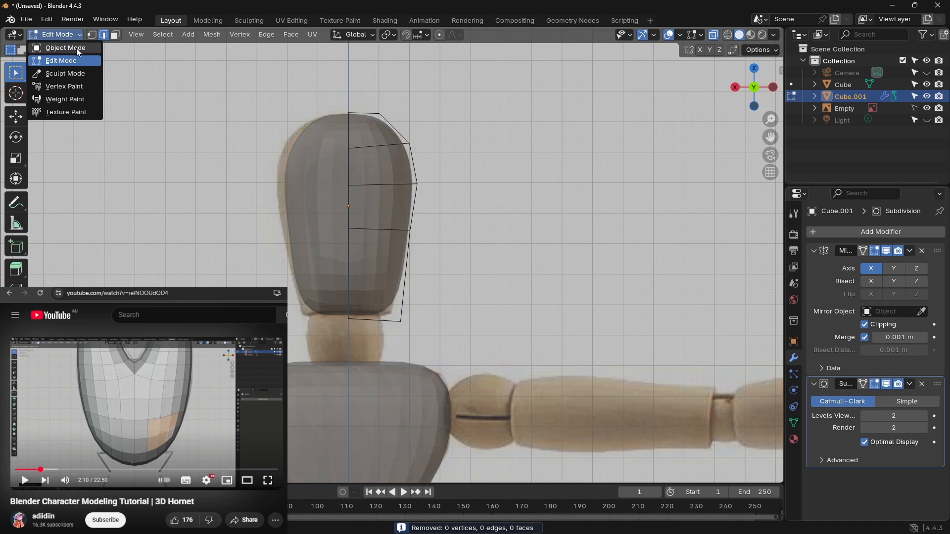
{"action": "left_click", "coordinate": [75, 48]}
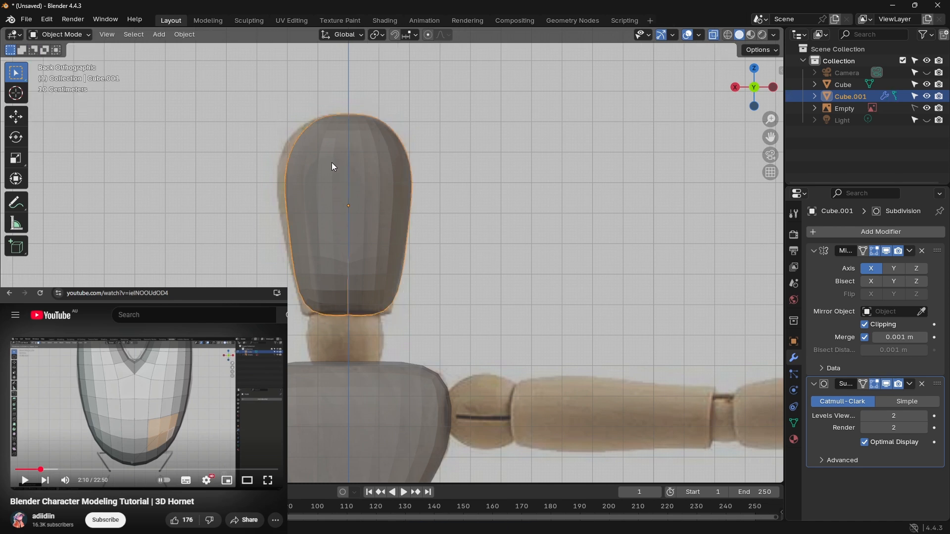
{"action": "key", "text": "ctrl+a"}
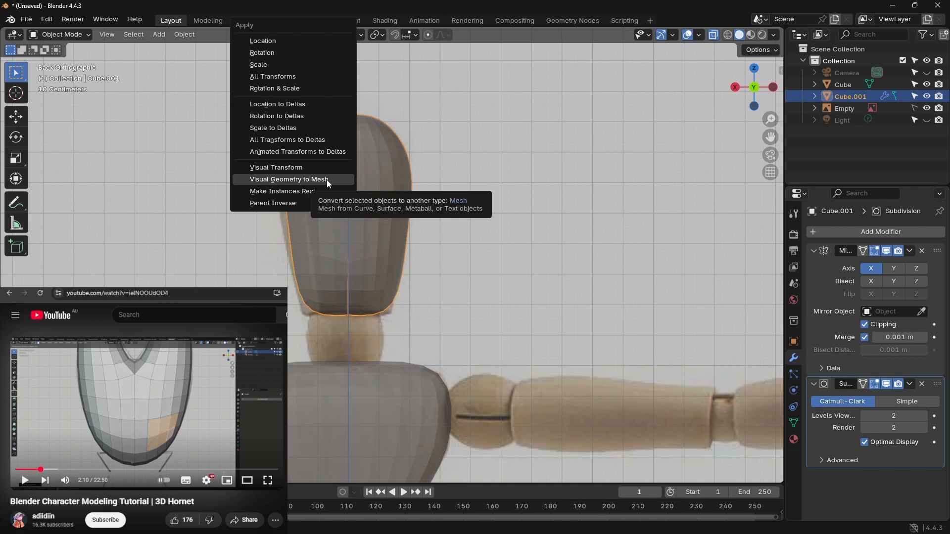
{"action": "left_click", "coordinate": [328, 181]}
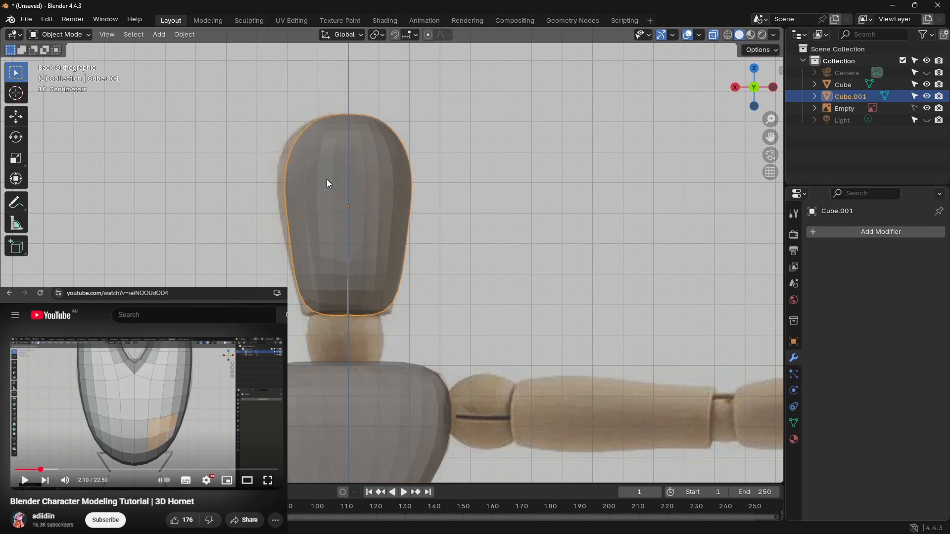
{"action": "left_click", "coordinate": [262, 280]}
{"action": "key", "text": "Tab"}
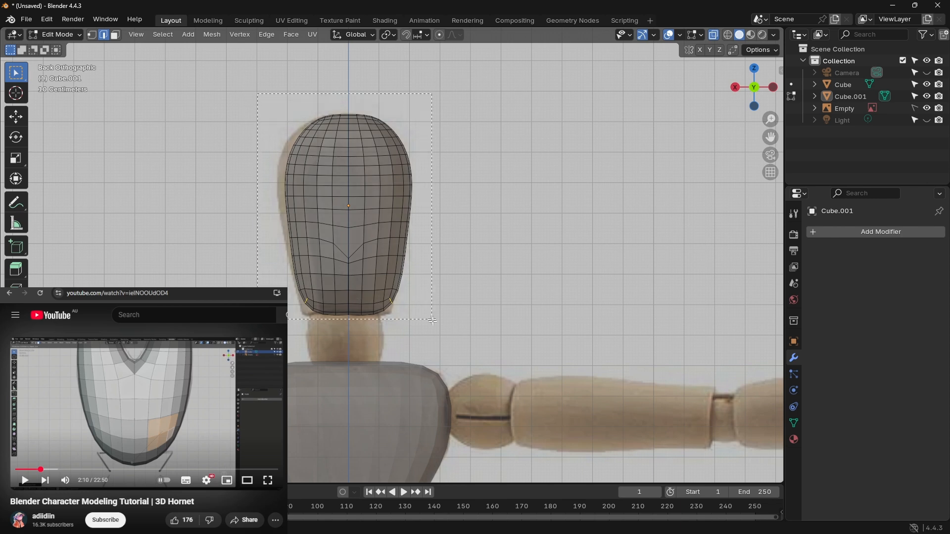
{"action": "key", "text": "a"}
{"action": "key", "text": "ctrl+e"}
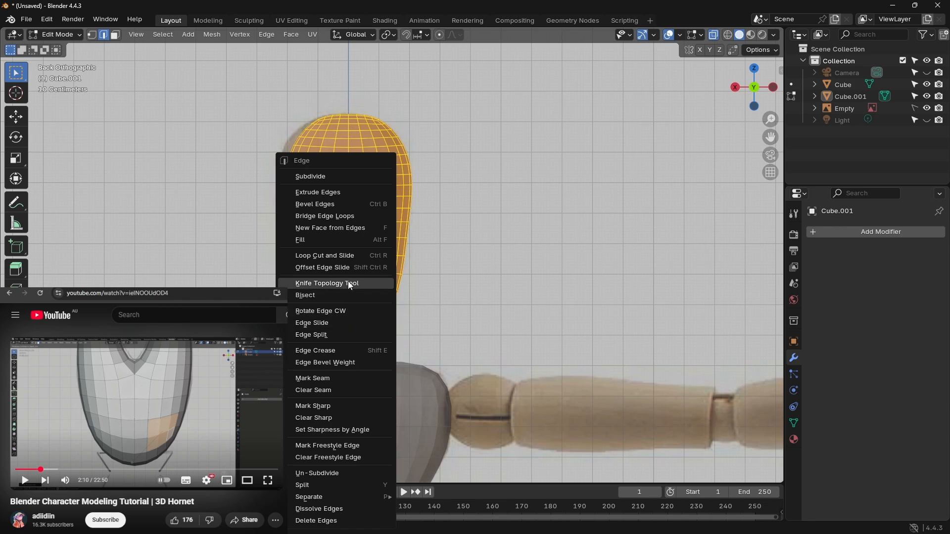
{"action": "left_click", "coordinate": [495, 186]}
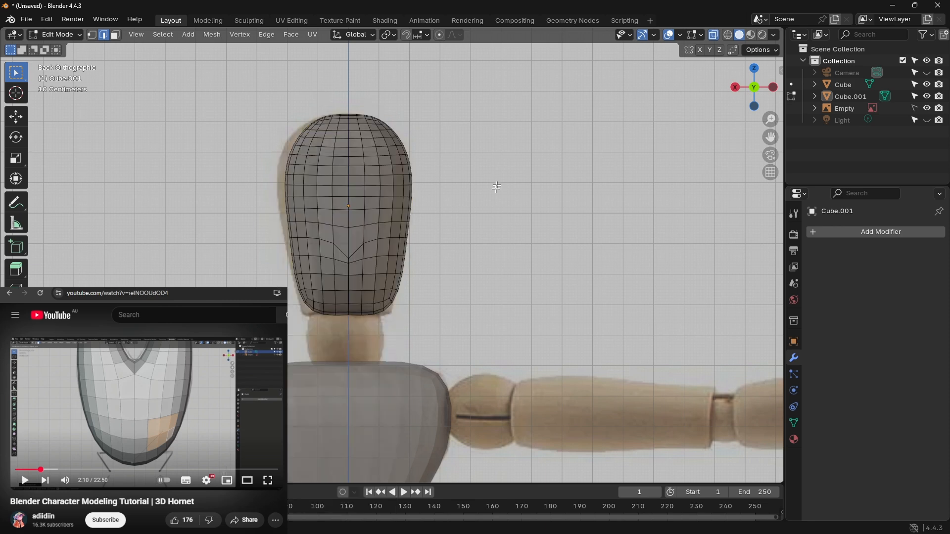
{"action": "middle_click_drag", "start_coordinate": [301, 222], "coordinate": [277, 216]}
{"action": "left_click", "coordinate": [758, 90]}
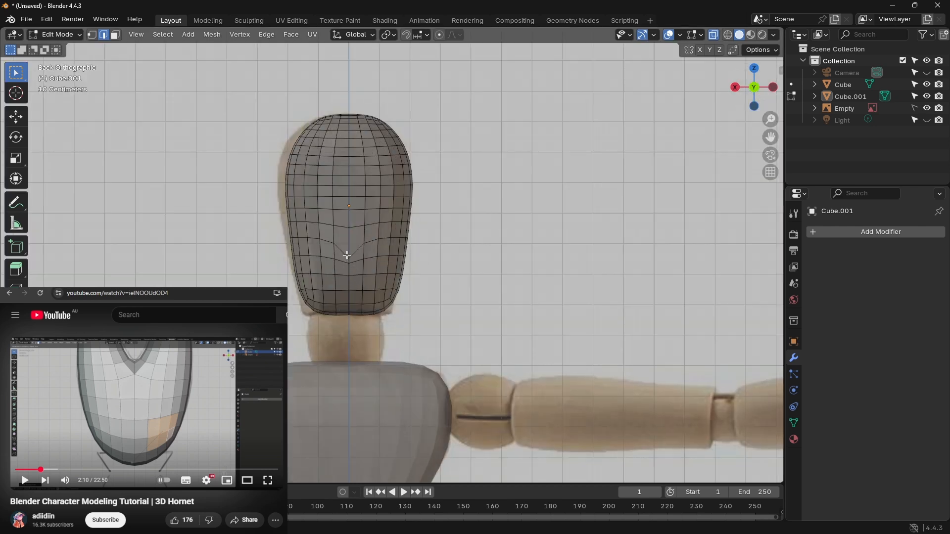
Step: Switch to vertex selection and try to move the centre vertex at the tip of the head's V-shaped dip
{"action": "left_click_drag", "start_coordinate": [345, 254], "coordinate": [355, 263]}
{"action": "scroll", "coordinate": [349, 241], "scroll_direction": "up", "scroll_amount": 6}
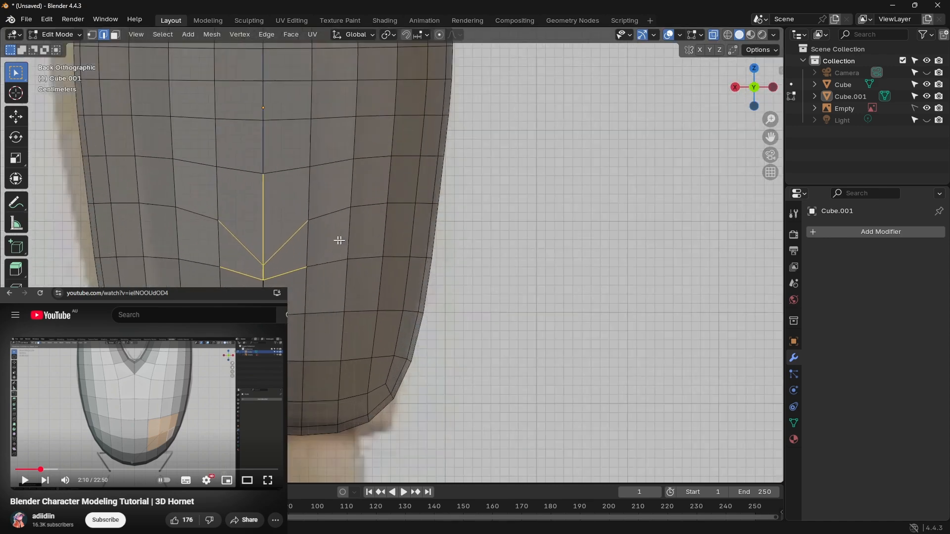
{"action": "left_click", "coordinate": [93, 35]}
{"action": "left_click", "coordinate": [267, 230]}
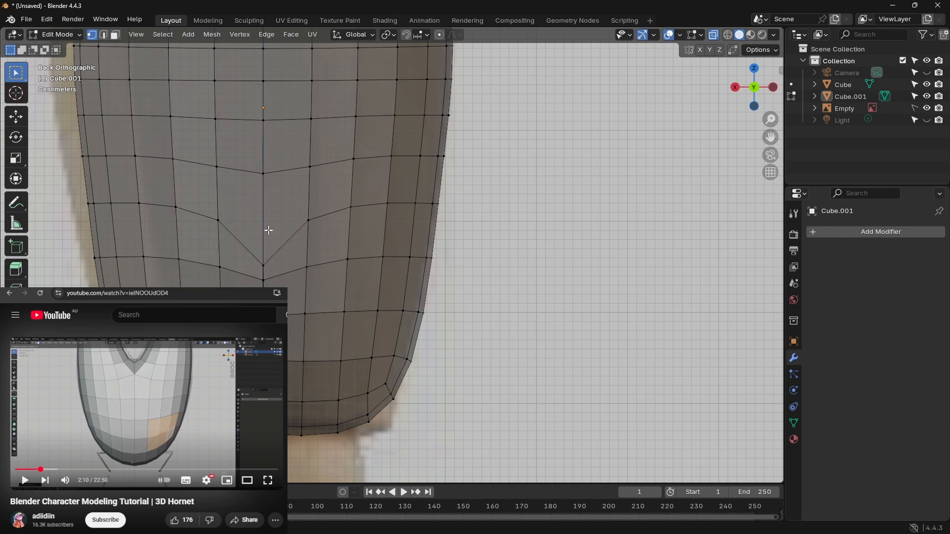
{"action": "left_click", "coordinate": [264, 265]}
{"action": "key", "text": "g"}
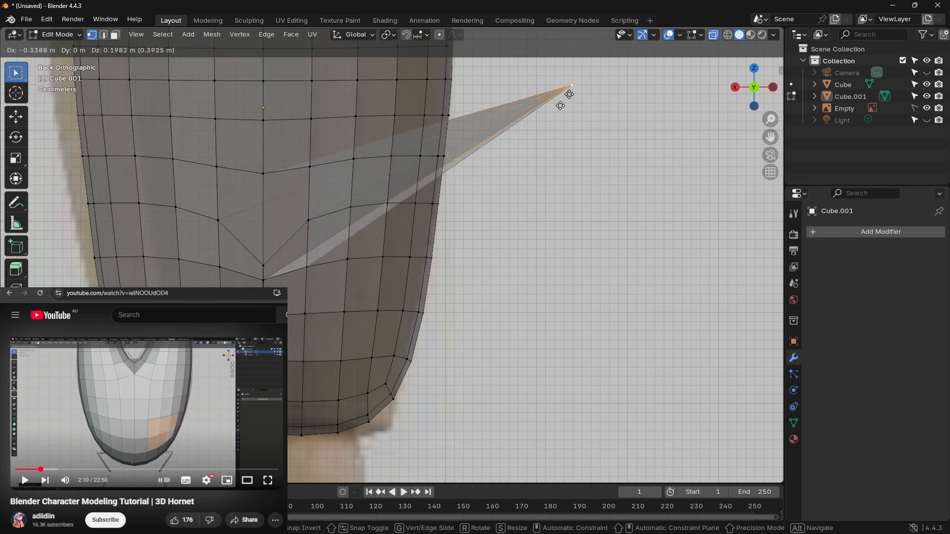
{"action": "right_click", "coordinate": [278, 230]}
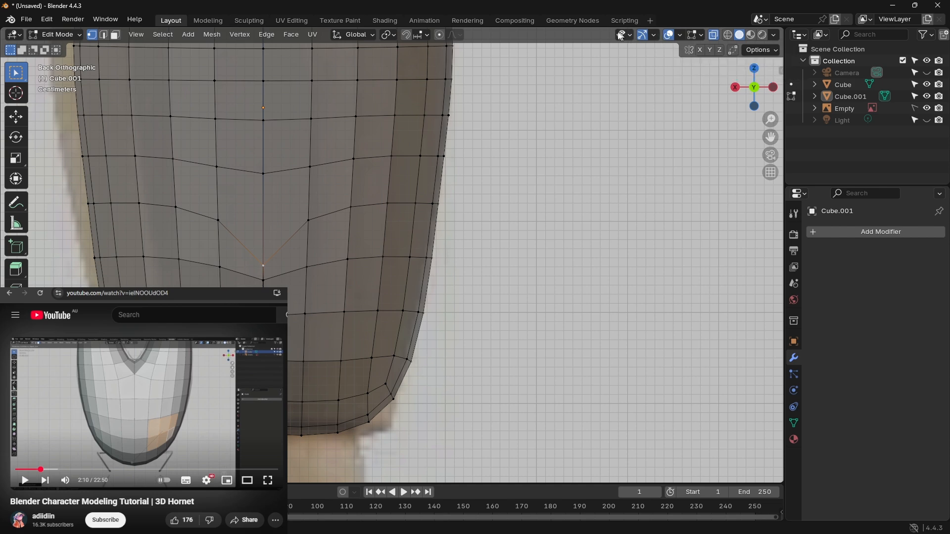
{"action": "left_click", "coordinate": [656, 35]}
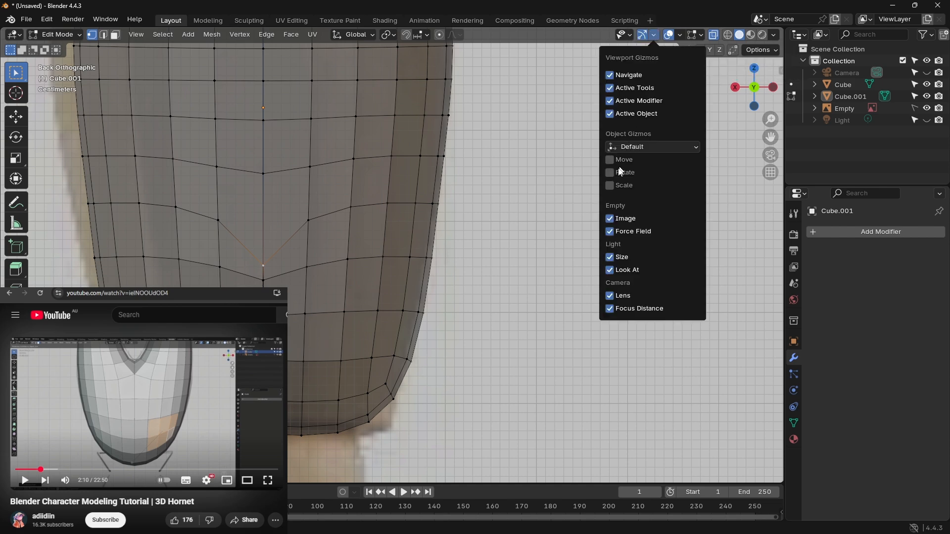
{"action": "left_click", "coordinate": [682, 34]}
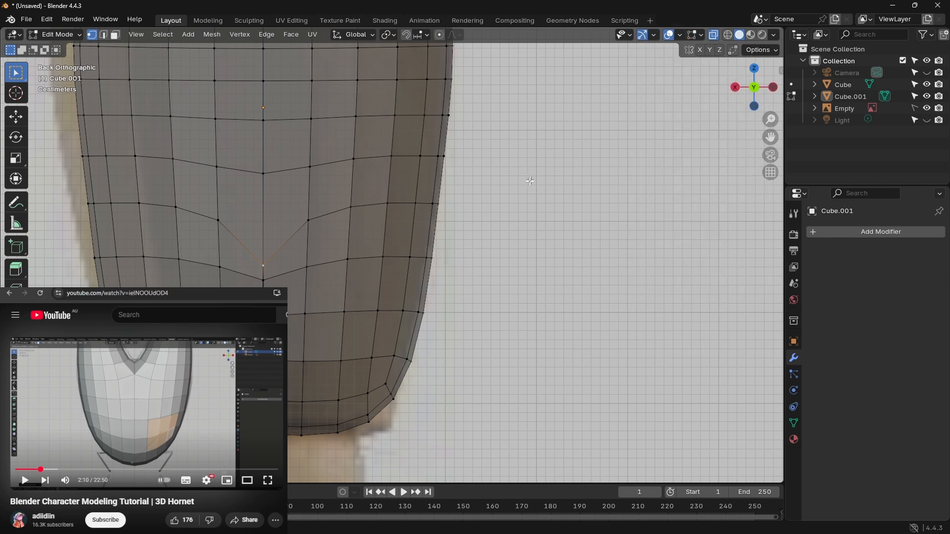
Step: Select both the near and far centre vertices at the tip of the V-shaped dip and raise them about 0.06 m along Z
{"action": "left_click", "coordinate": [265, 265], "text": "shift"}
{"action": "middle_click_drag", "start_coordinate": [283, 250], "coordinate": [317, 252]}
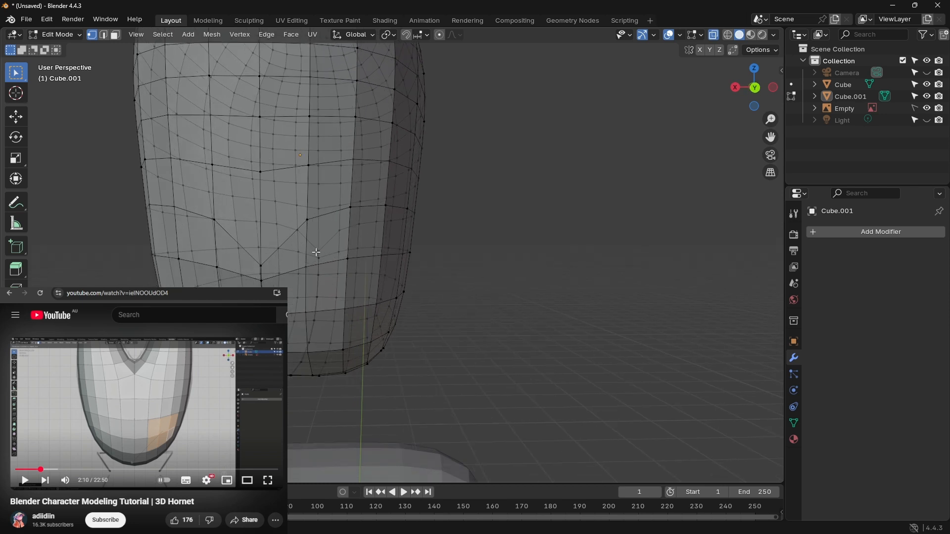
{"action": "left_click", "coordinate": [319, 252], "text": "shift"}
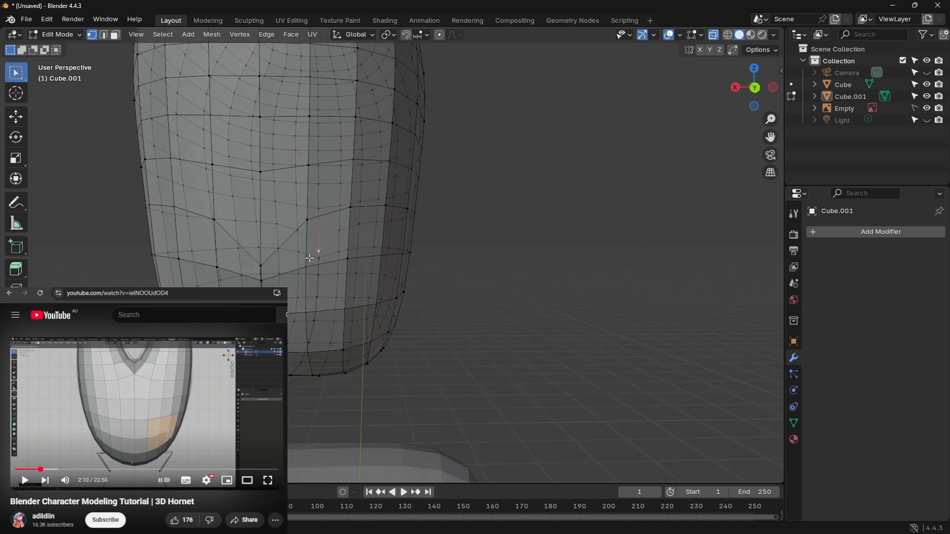
{"action": "left_click", "coordinate": [262, 265], "text": "shift"}
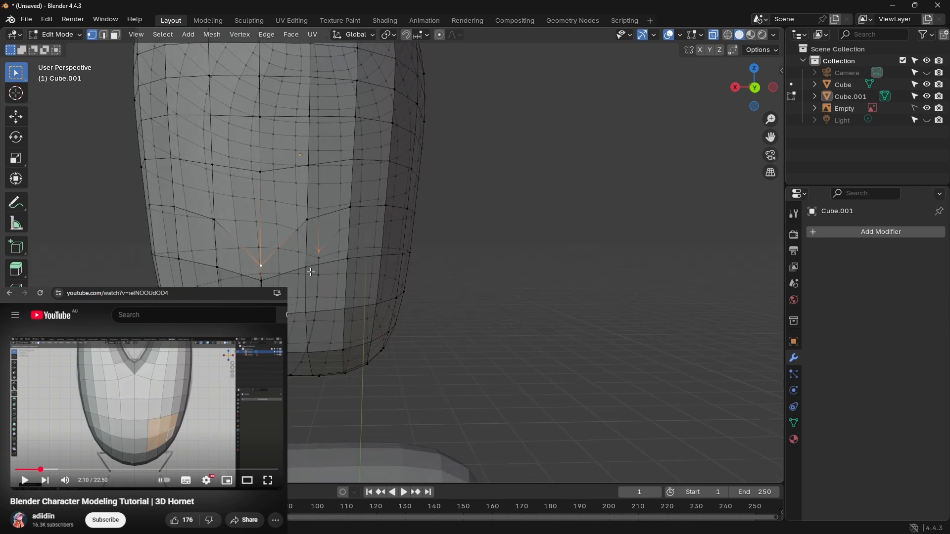
{"action": "left_click", "coordinate": [755, 89]}
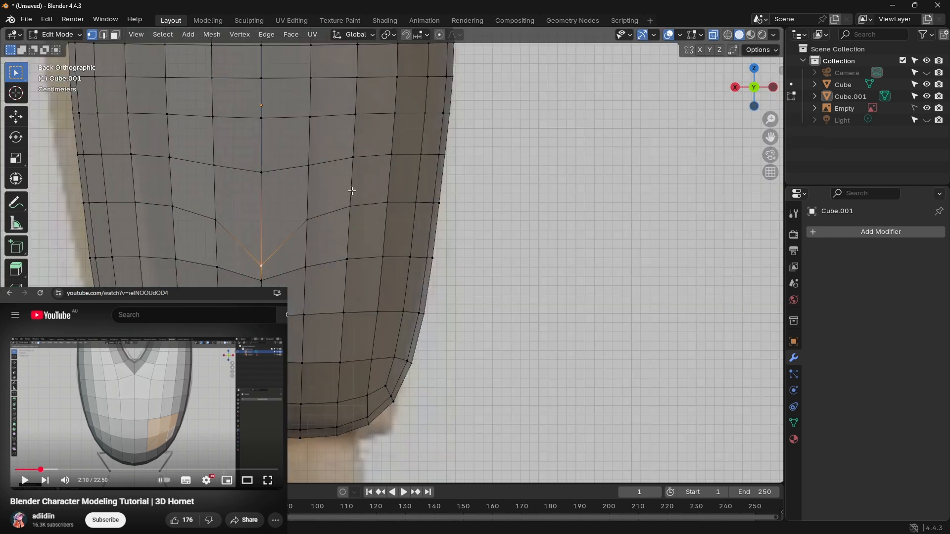
{"action": "key", "text": "g"}
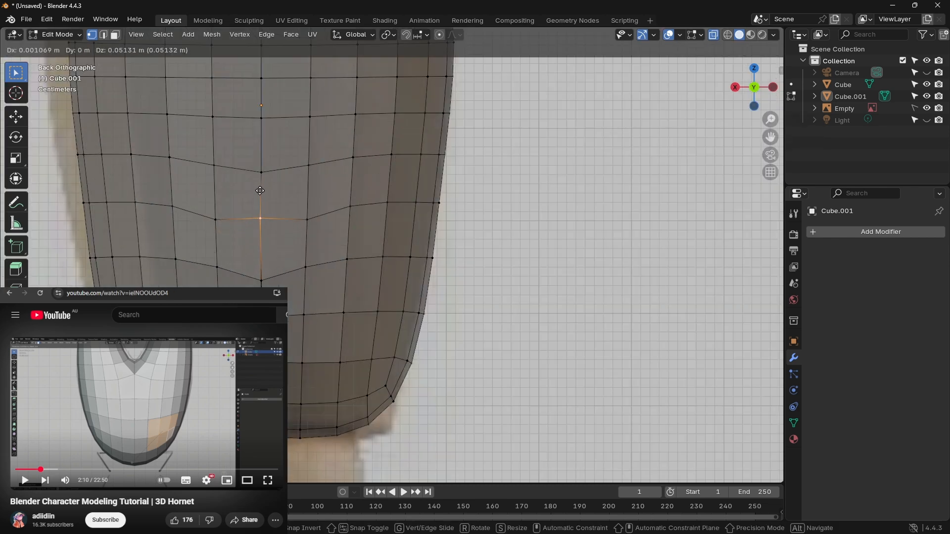
{"action": "key", "text": "z"}
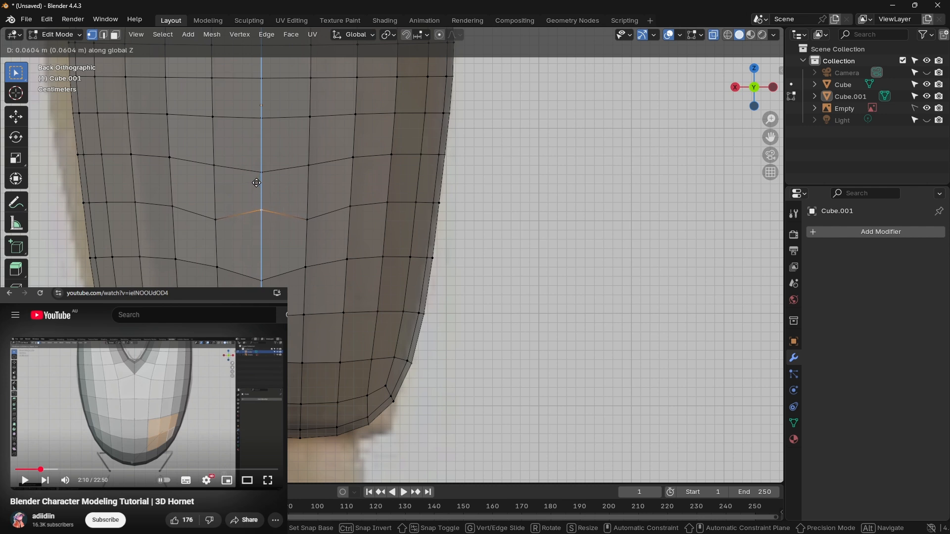
{"action": "left_click", "coordinate": [258, 185]}
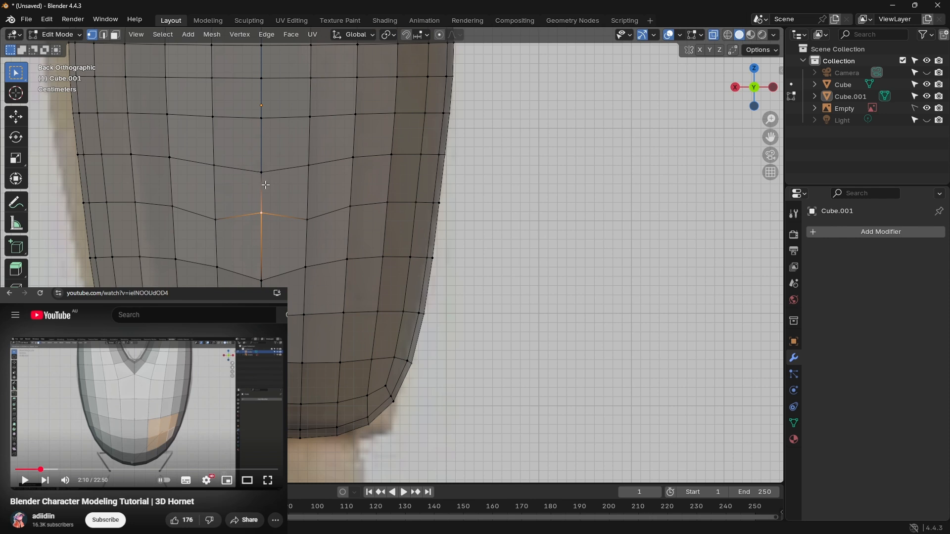
Step: Select the near and far vertices flanking the centre line in the dipped row and raise them about 0.015 m along Z
{"action": "left_click", "coordinate": [216, 220]}
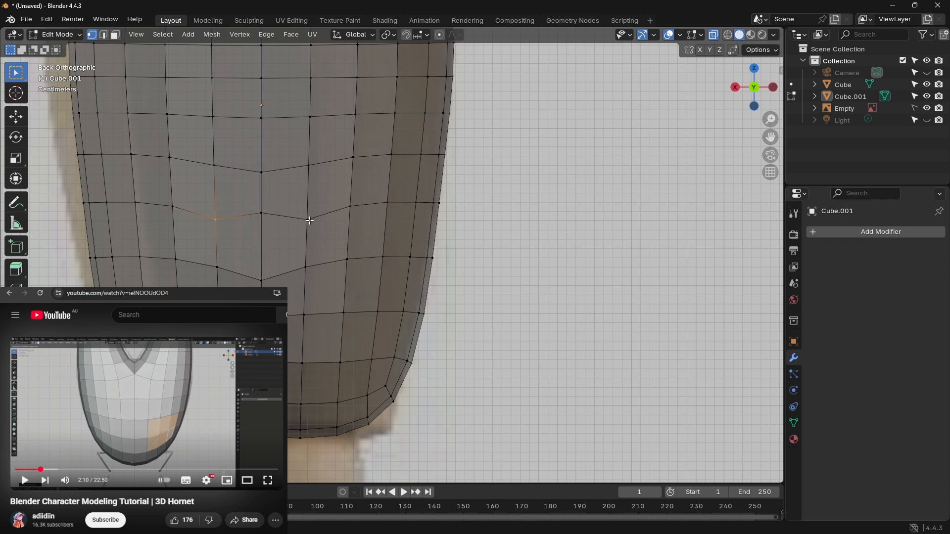
{"action": "left_click", "coordinate": [308, 219], "text": "shift"}
{"action": "left_click", "coordinate": [223, 219], "text": "shift"}
{"action": "middle_click_drag", "start_coordinate": [334, 217], "coordinate": [317, 226]}
{"action": "left_click", "coordinate": [309, 220]}
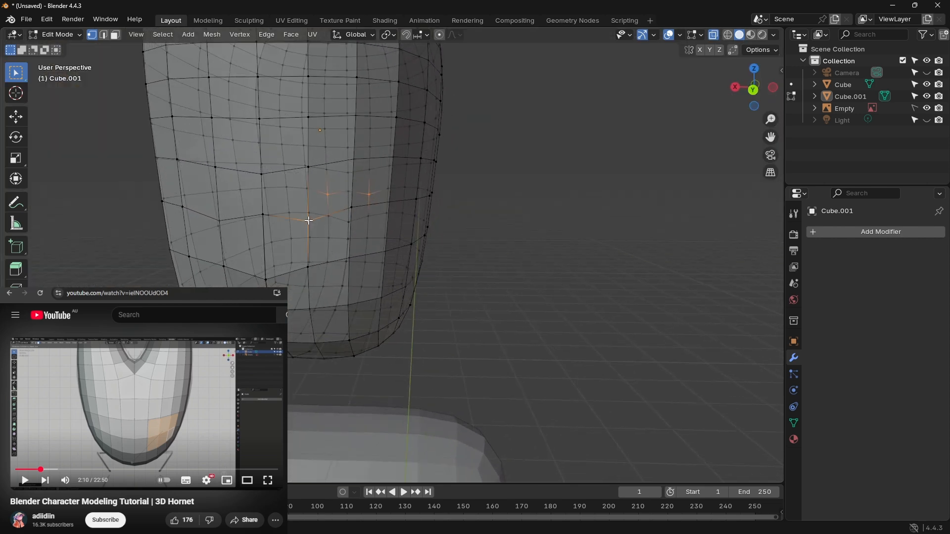
{"action": "left_click", "coordinate": [220, 221], "text": "shift"}
{"action": "key", "text": "g"}
{"action": "key", "text": "z"}
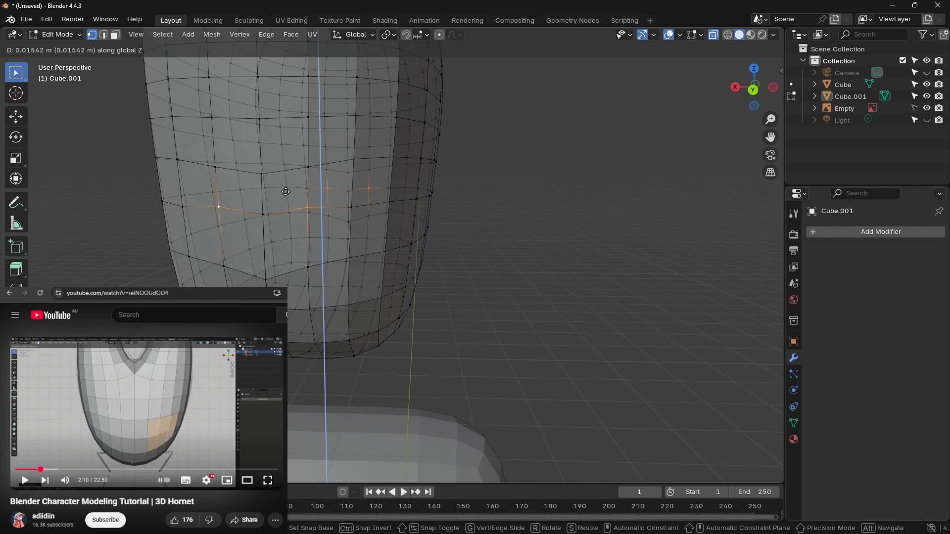
{"action": "left_click", "coordinate": [286, 192]}
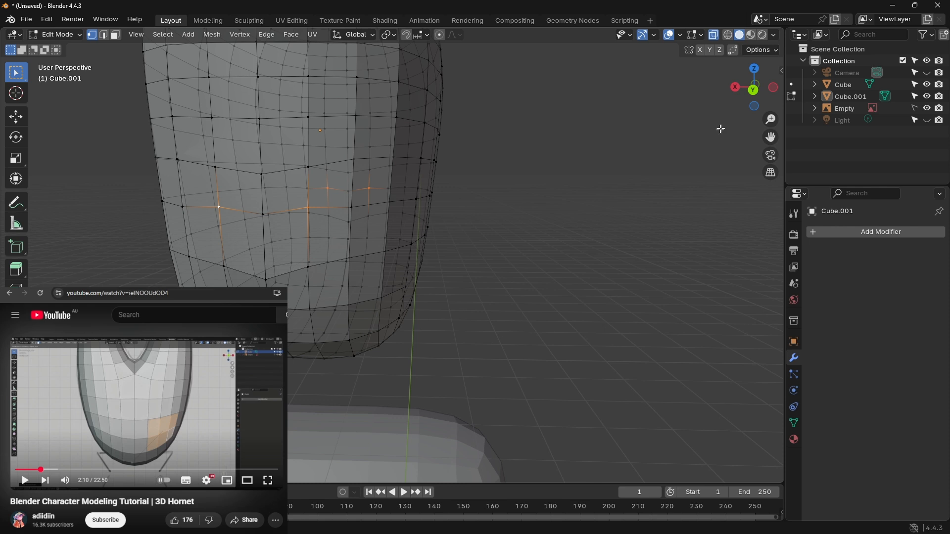
Step: Raise the next outer pair of vertices in the same row, two columns from the centre line, about 0.004 m along Z
{"action": "left_click", "coordinate": [754, 92]}
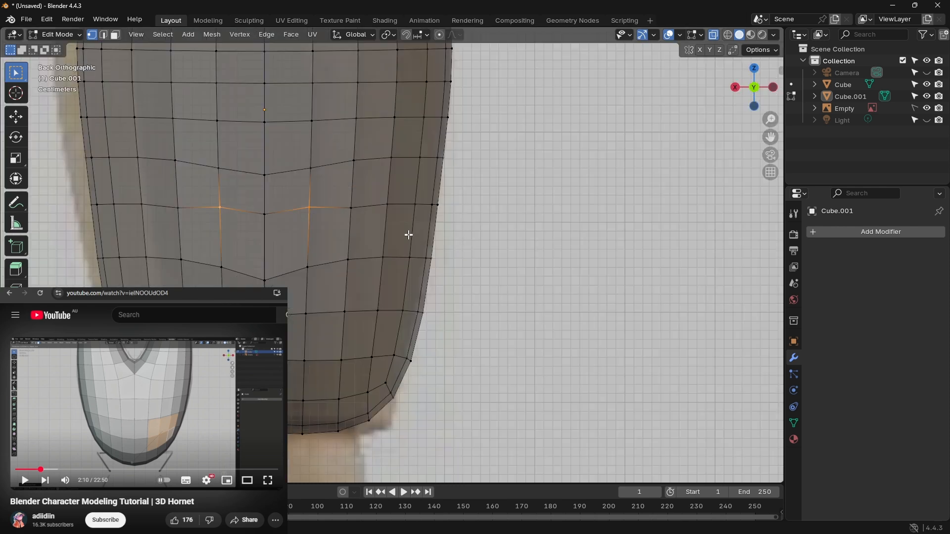
{"action": "left_click", "coordinate": [352, 208]}
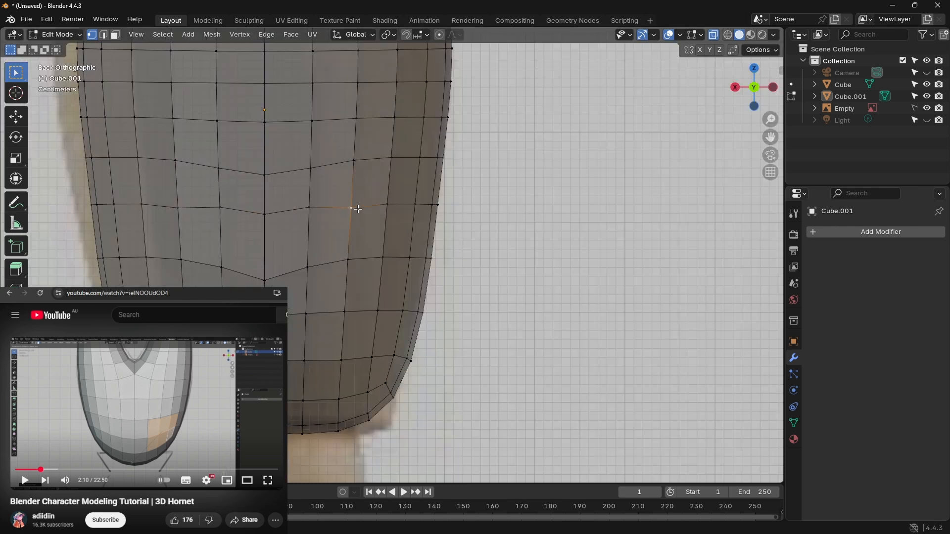
{"action": "left_click", "coordinate": [178, 207], "text": "shift"}
{"action": "key", "text": "g"}
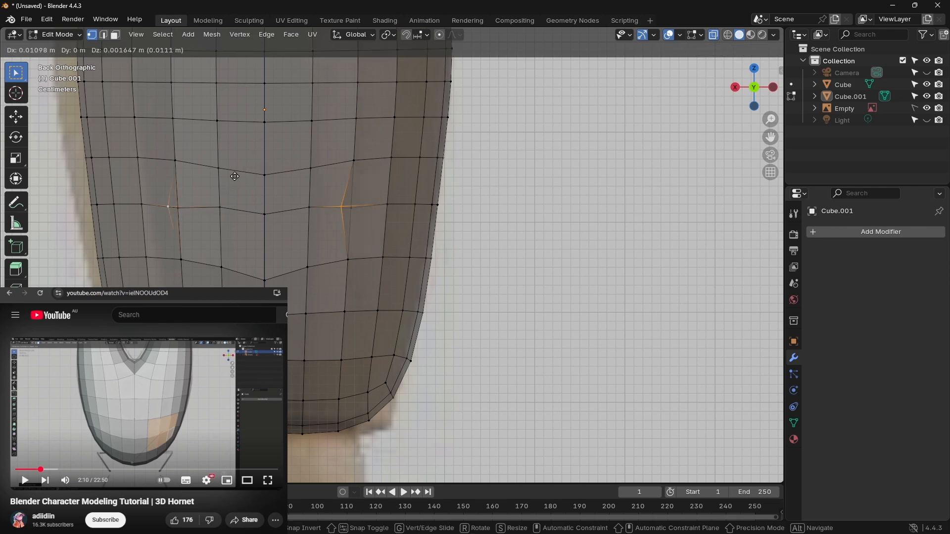
{"action": "key", "text": "z"}
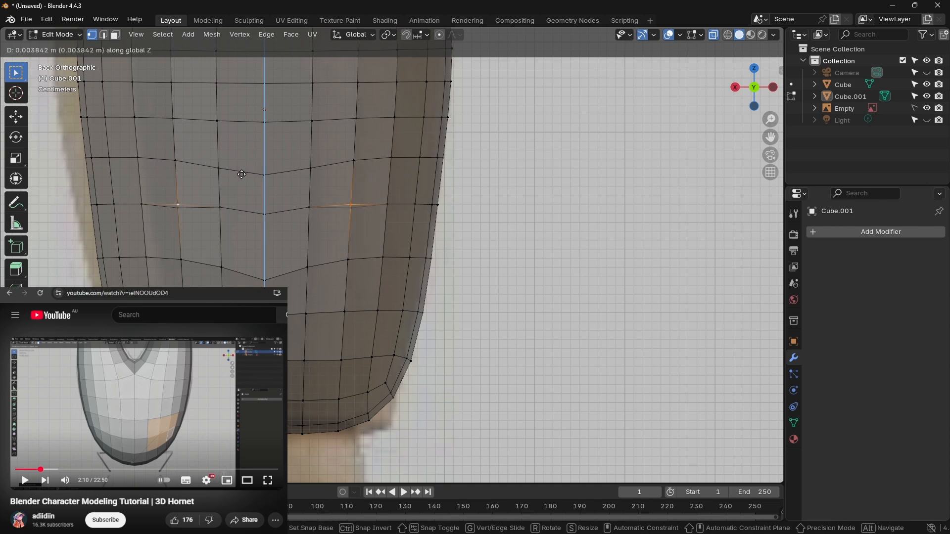
{"action": "left_click", "coordinate": [242, 175]}
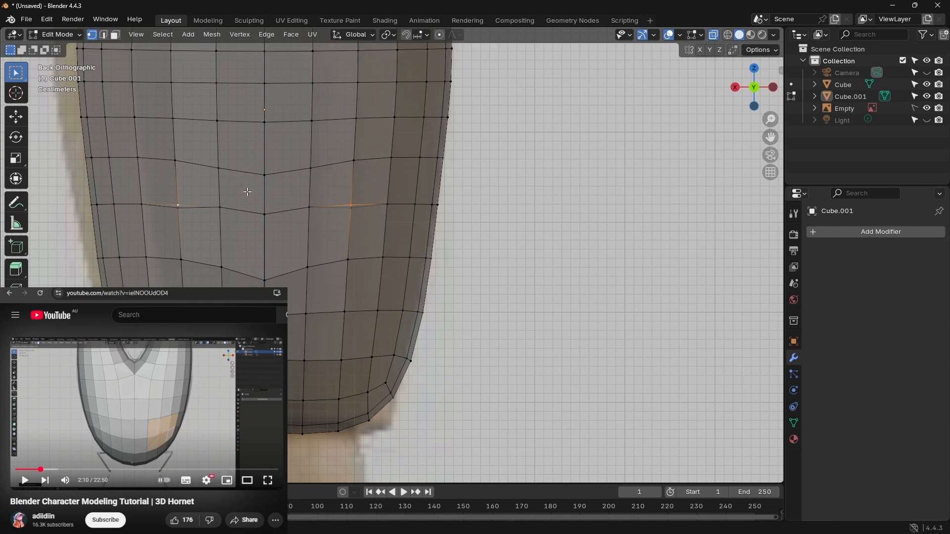
Step: Raise the selected vertices immediately beside the centre line in that row about 0.003 m along Z
{"action": "left_click", "coordinate": [221, 205]}
{"action": "left_click", "coordinate": [310, 208], "text": "shift"}
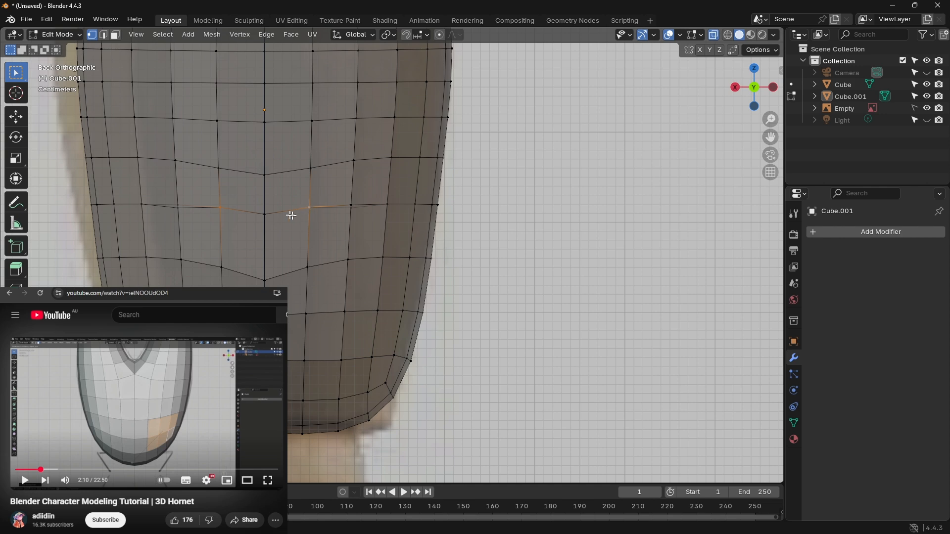
{"action": "key", "text": "g"}
{"action": "key", "text": "z"}
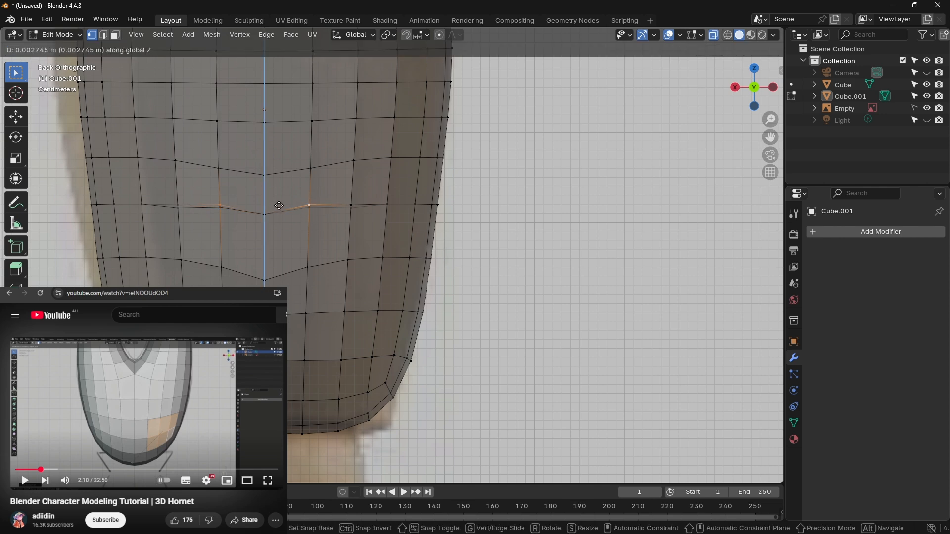
{"action": "left_click", "coordinate": [277, 208]}
Step: Raise a single centre-line vertex of that row about 0.009 m along Z to level it with its neighbours
{"action": "left_click", "coordinate": [266, 214]}
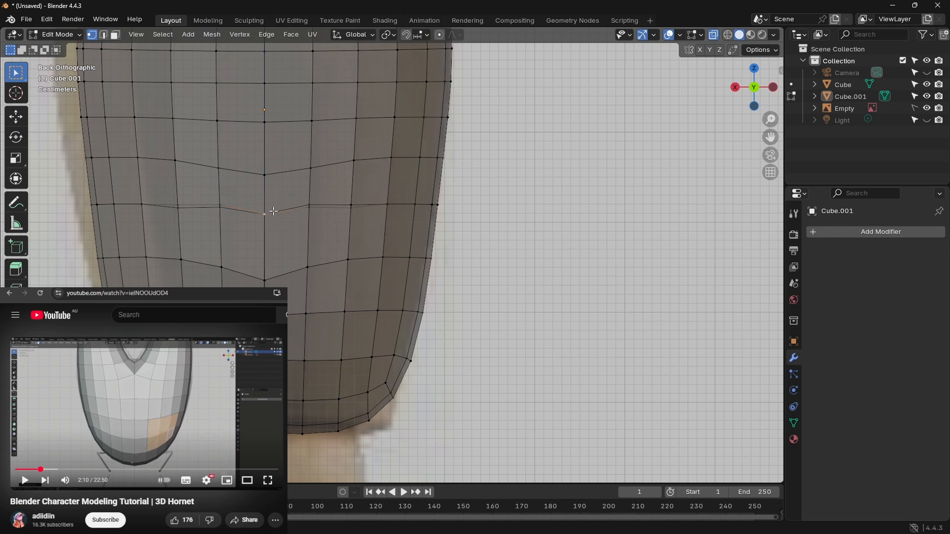
{"action": "key", "text": "g"}
{"action": "key", "text": "z"}
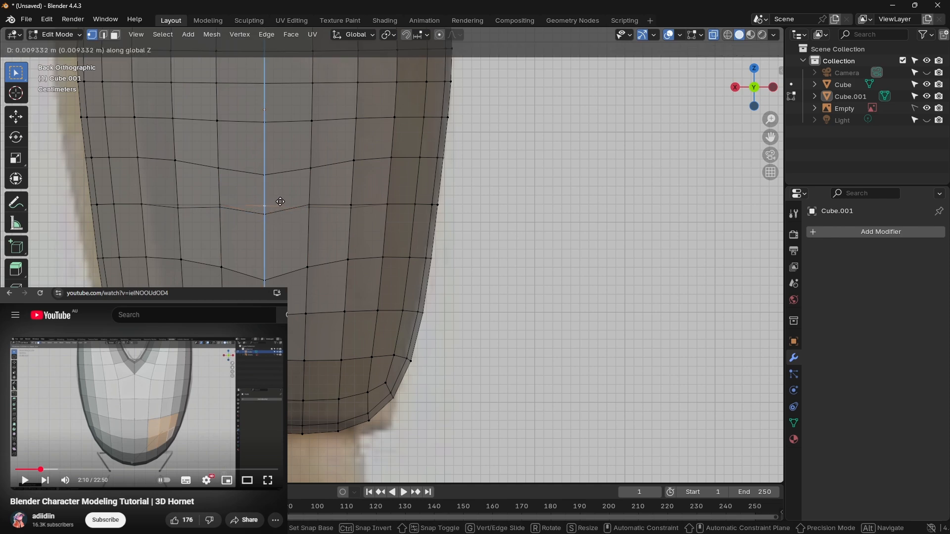
{"action": "left_click", "coordinate": [281, 201]}
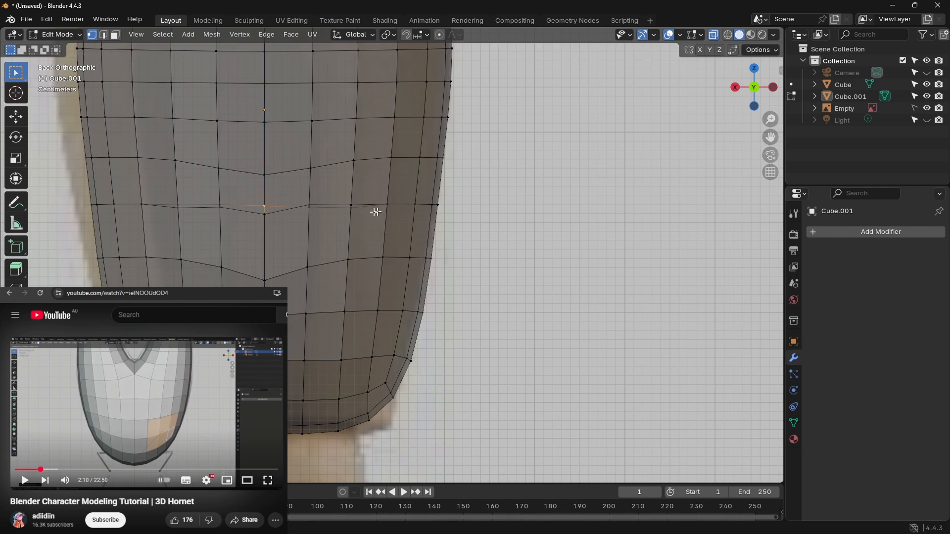
Step: Raise the two vertices flanking the centre line in the dipped row about 0.005 m along Z
{"action": "left_click", "coordinate": [266, 215]}
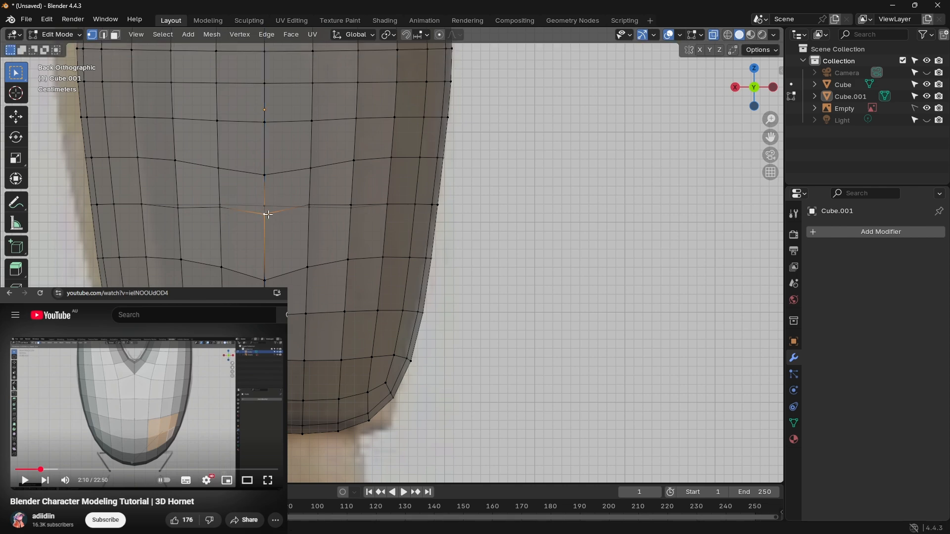
{"action": "left_click", "coordinate": [309, 204], "text": "shift"}
{"action": "left_click", "coordinate": [220, 208], "text": "shift"}
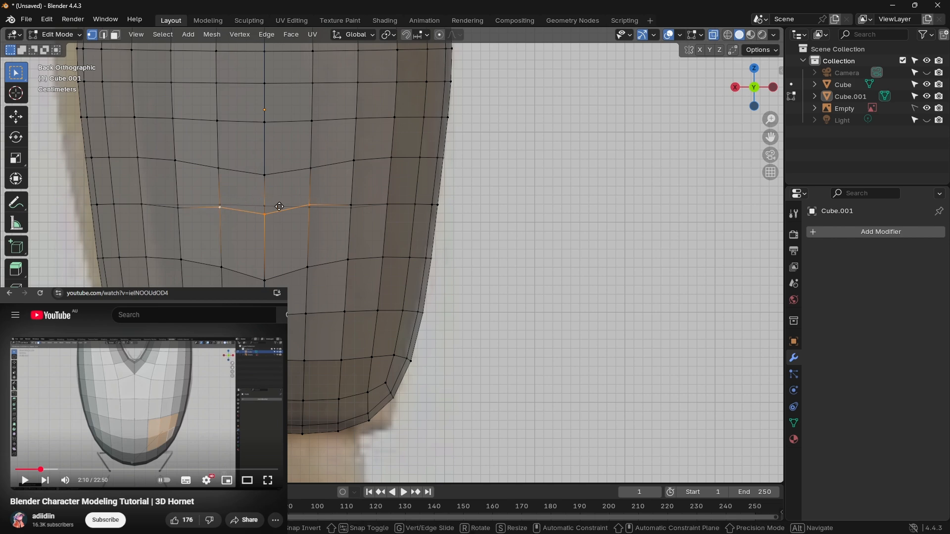
{"action": "key", "text": "g"}
{"action": "key", "text": "z"}
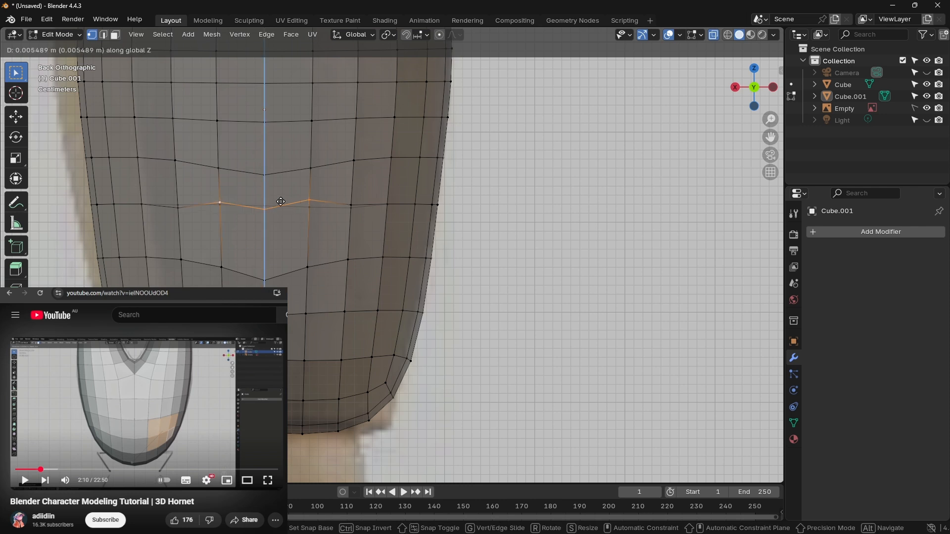
{"action": "left_click", "coordinate": [281, 202]}
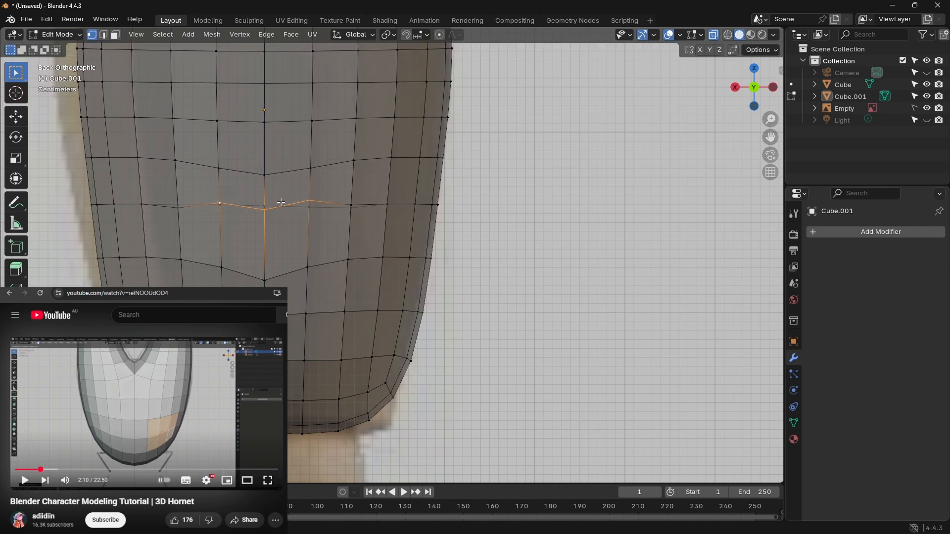
Step: Raise the centre-line vertex of the dipped row along Z to level it with its two neighbours
{"action": "left_click", "coordinate": [266, 209]}
{"action": "key", "text": "z"}
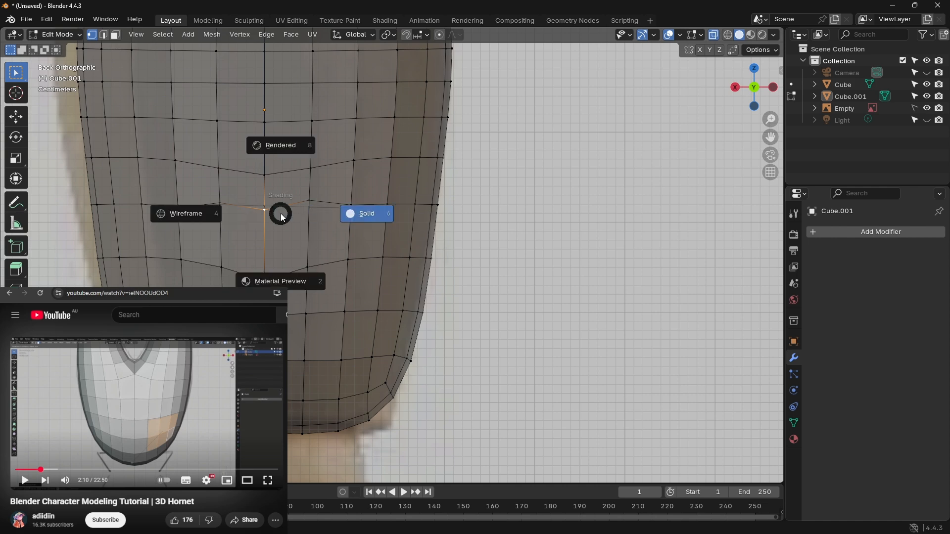
{"action": "key", "text": "Escape"}
{"action": "key", "text": "g"}
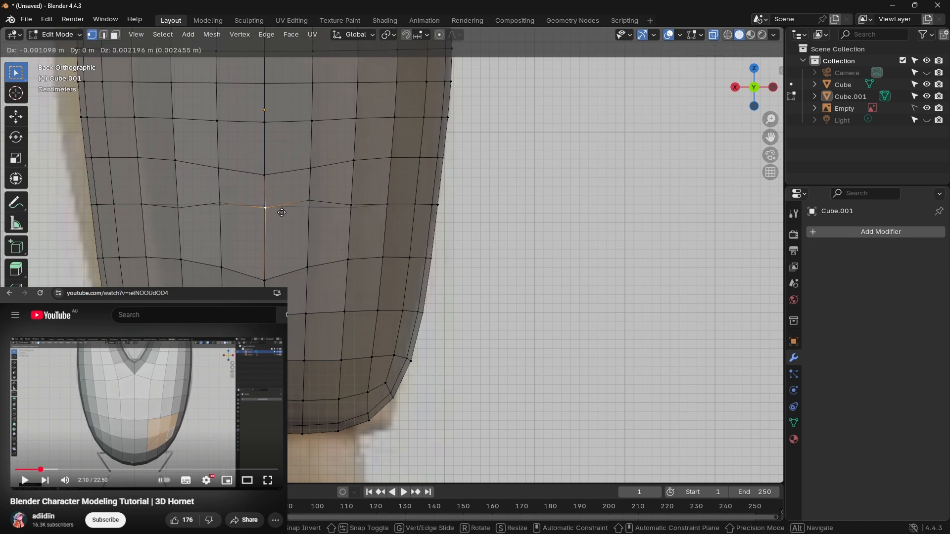
{"action": "key", "text": "z"}
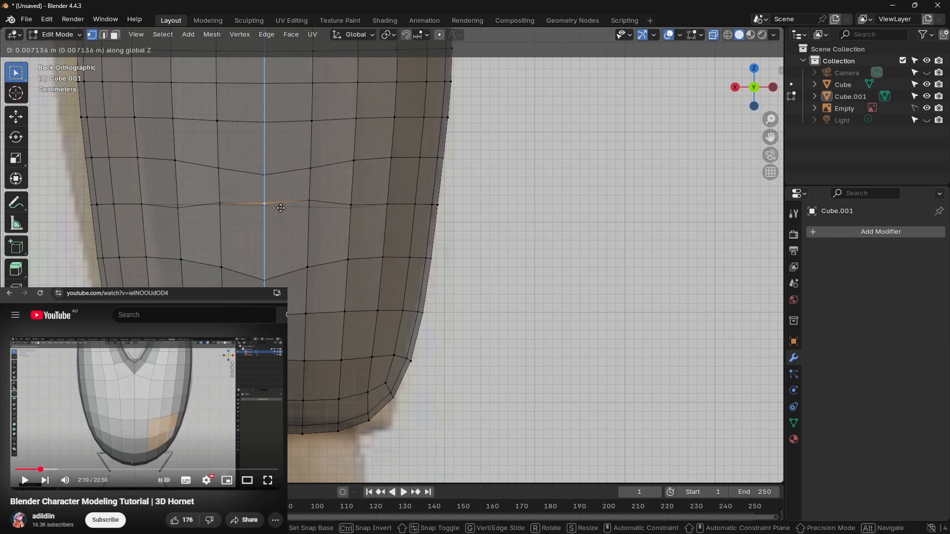
{"action": "left_click", "coordinate": [283, 205]}
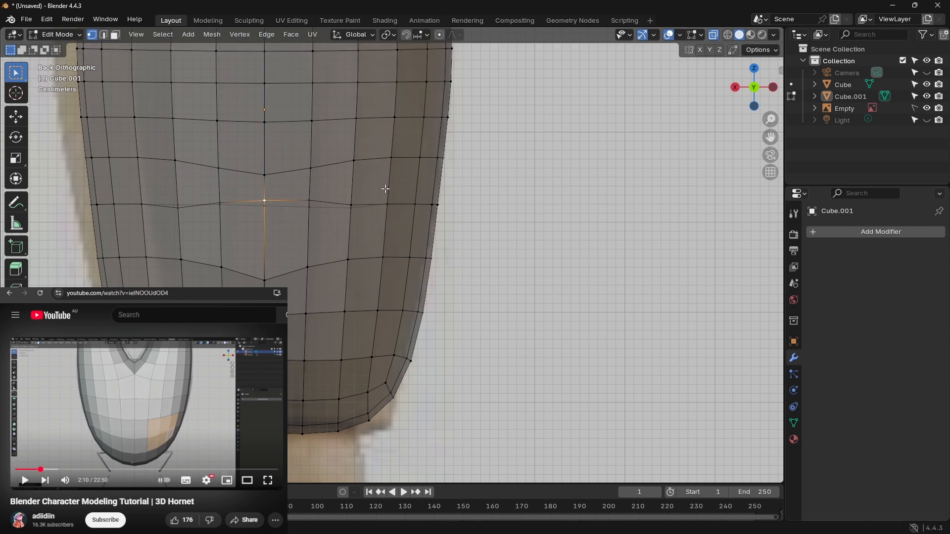
Step: Undo the recent vertex raises in the dipped row on the back of the head mesh
{"action": "middle_click_drag", "start_coordinate": [385, 189], "coordinate": [301, 195]}
{"action": "middle_click_drag", "start_coordinate": [347, 199], "coordinate": [380, 201]}
{"action": "key", "text": "ctrl+z"}
{"action": "key", "text": "ctrl+z"}
{"action": "key", "text": "ctrl+z"}
{"action": "key", "text": "ctrl+z"}
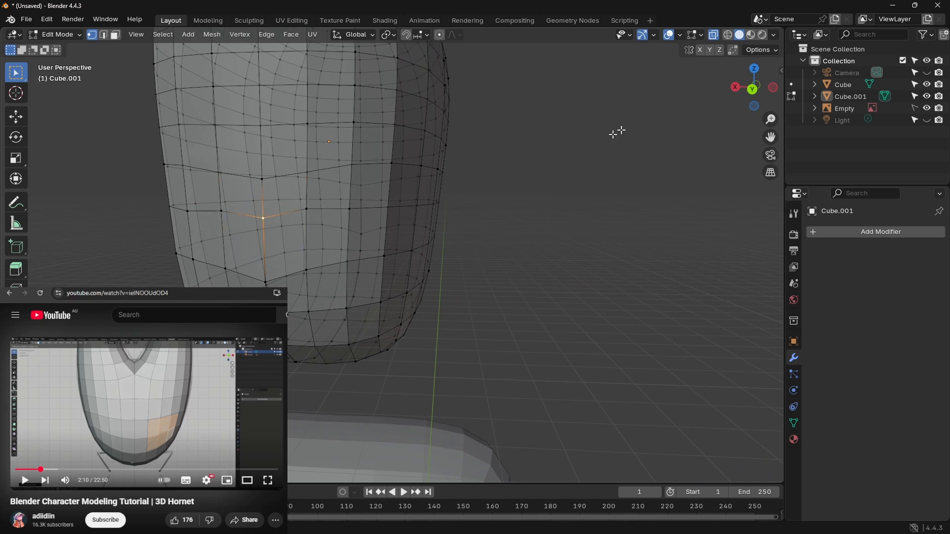
{"action": "left_click", "coordinate": [754, 90]}
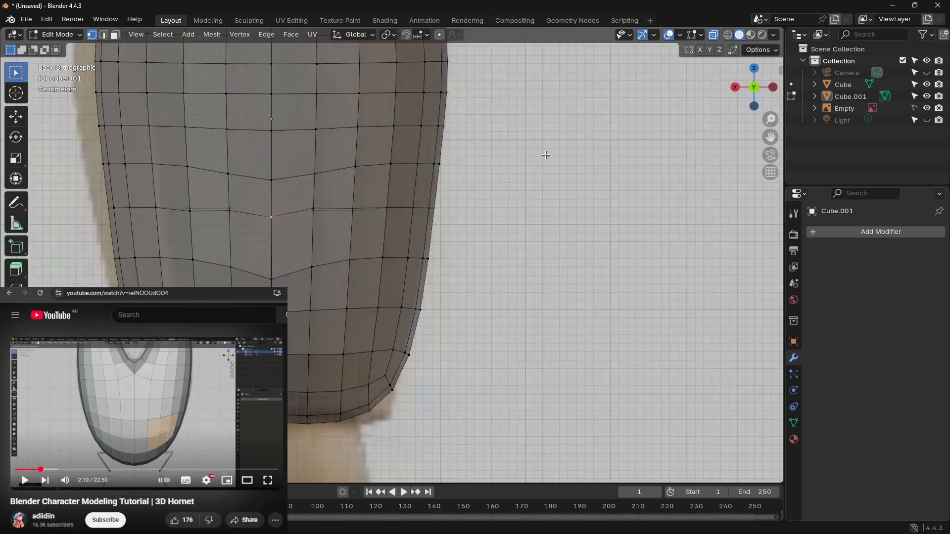
{"action": "key", "text": "ctrl+z"}
{"action": "key", "text": "ctrl+z"}
{"action": "key", "text": "ctrl+z"}
{"action": "key", "text": "ctrl+z"}
{"action": "key", "text": "ctrl+z"}
{"action": "key", "text": "ctrl+z"}
{"action": "key", "text": "ctrl+z"}
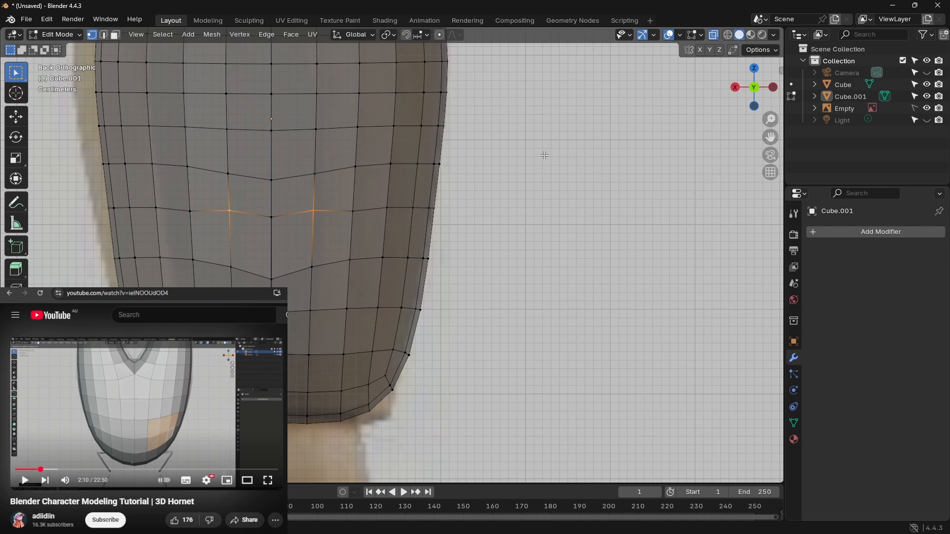
{"action": "key", "text": "ctrl+z"}
{"action": "key", "text": "ctrl+z"}
{"action": "key", "text": "ctrl+z"}
{"action": "key", "text": "ctrl+z"}
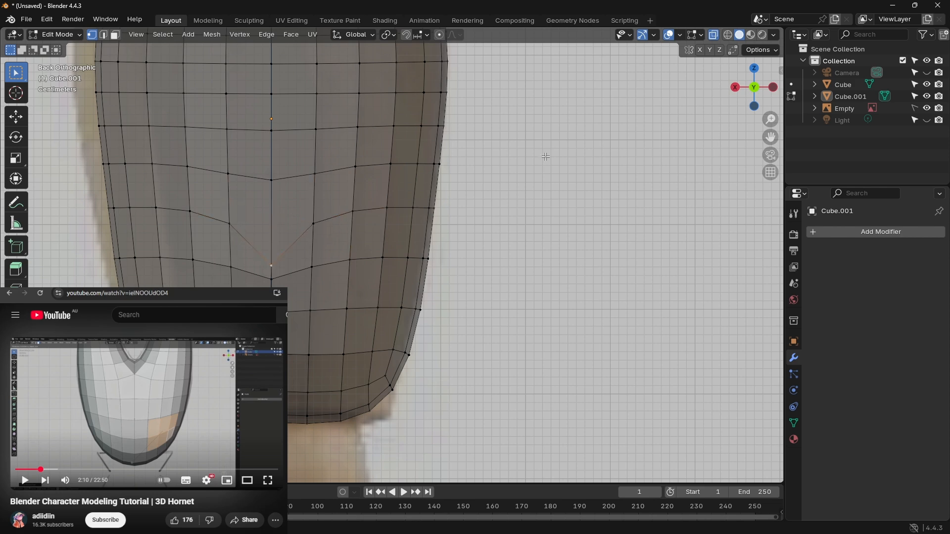
{"action": "key", "text": "ctrl+z"}
{"action": "key", "text": "ctrl+z"}
{"action": "key", "text": "ctrl+z"}
Step: Undo further edits to the head mesh and leave the head selected in Object Mode
{"action": "scroll", "coordinate": [528, 175], "scroll_direction": "down", "scroll_amount": 6}
{"action": "middle_click_drag", "start_coordinate": [526, 187], "coordinate": [493, 216]}
{"action": "key", "text": "ctrl+z"}
{"action": "key", "text": "ctrl+z"}
{"action": "key", "text": "ctrl+z"}
{"action": "key", "text": "ctrl+z"}
{"action": "key", "text": "ctrl+z"}
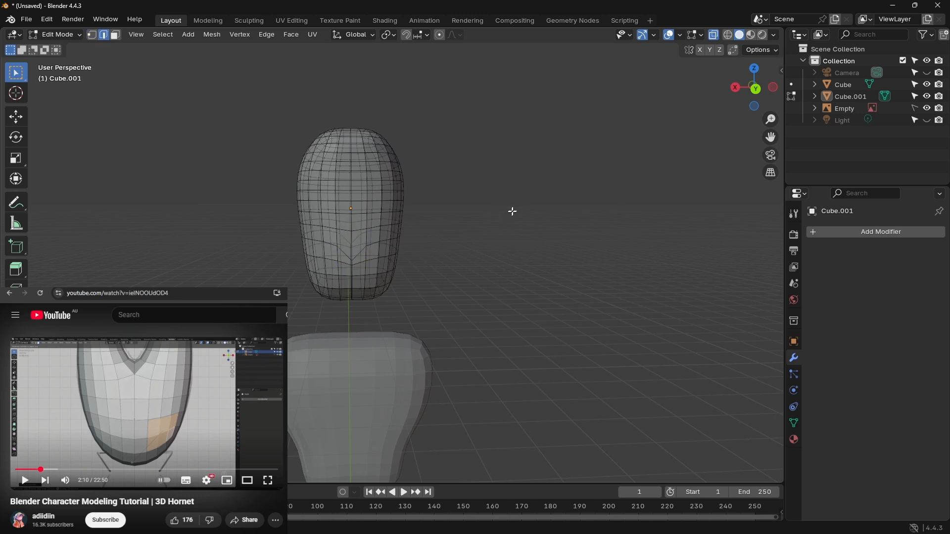
{"action": "key", "text": "Tab"}
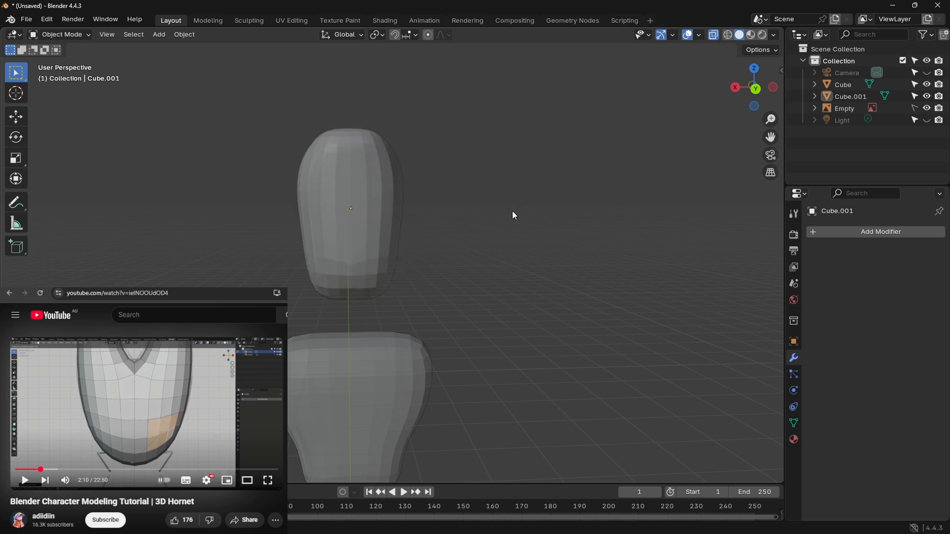
{"action": "key", "text": "ctrl+z"}
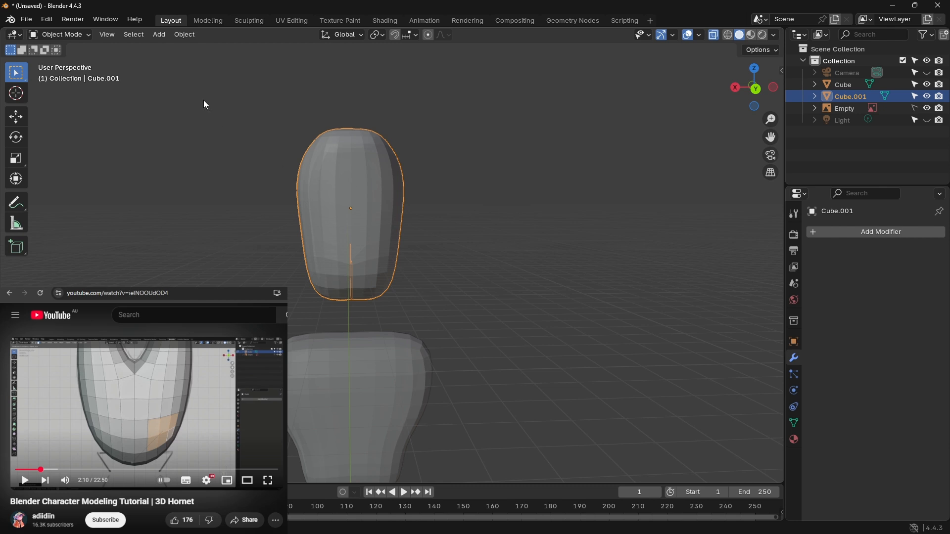
{"action": "left_click", "coordinate": [75, 34]}
{"action": "left_click", "coordinate": [78, 60]}
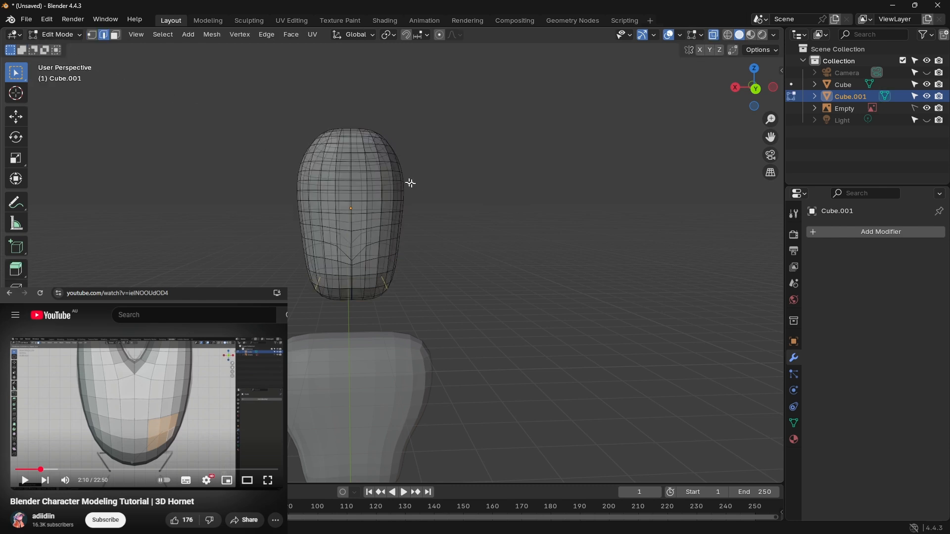
{"action": "key", "text": "Tab"}
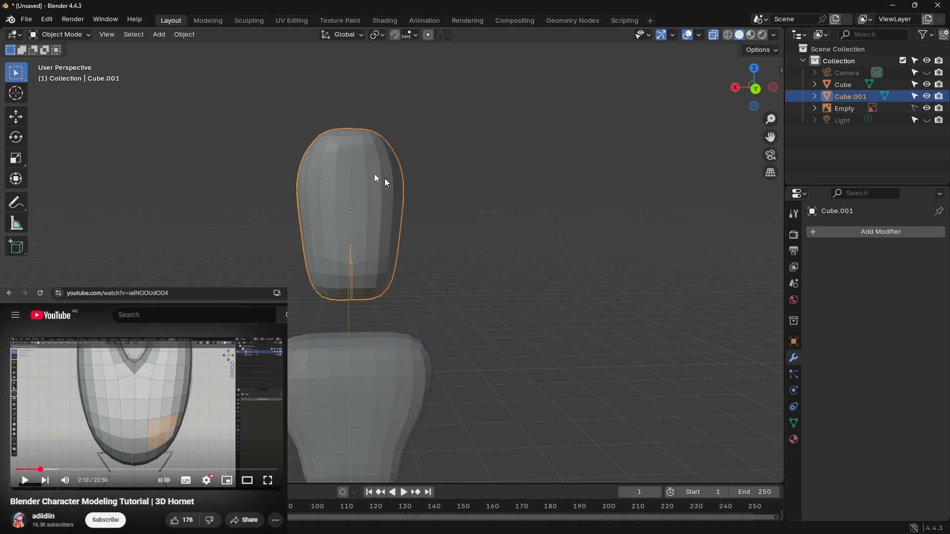
{"action": "left_click", "coordinate": [73, 36]}
Step: From the left orthographic view, scale the head along Y to about 0.49 to narrow its depth
{"action": "middle_click_drag", "start_coordinate": [506, 187], "coordinate": [385, 183]}
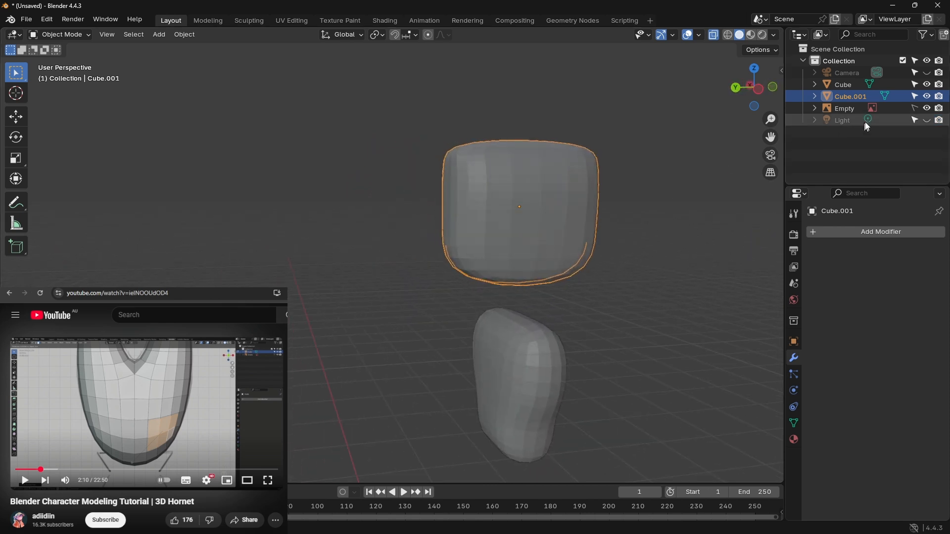
{"action": "left_click", "coordinate": [757, 88]}
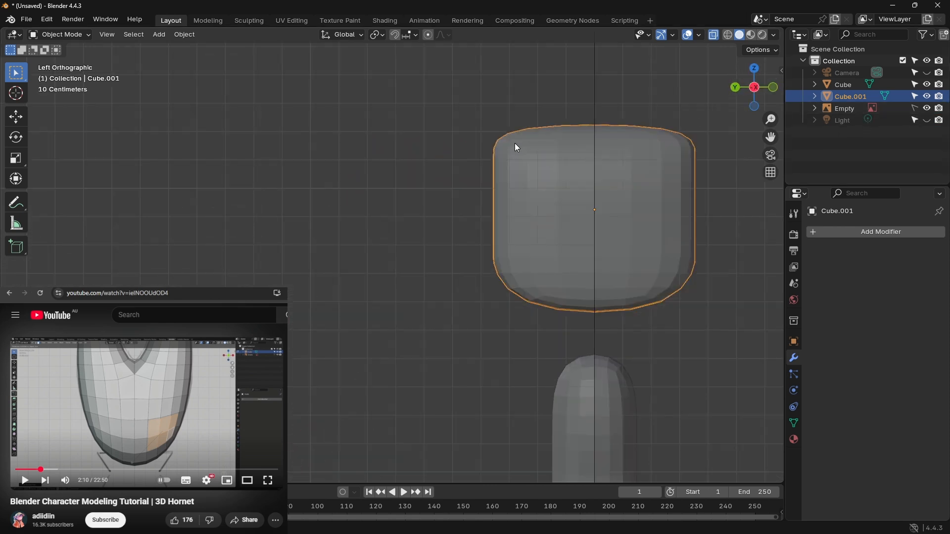
{"action": "key", "text": "s"}
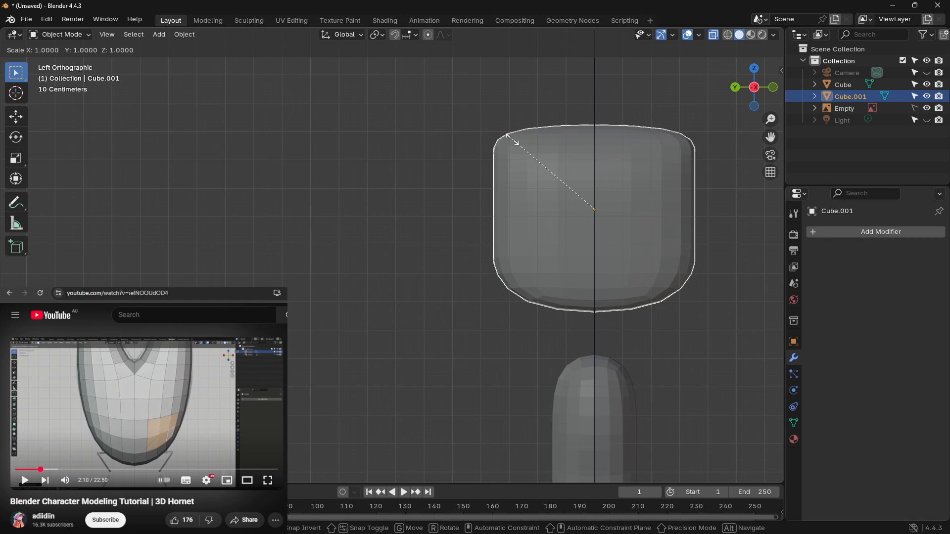
{"action": "key", "text": "y"}
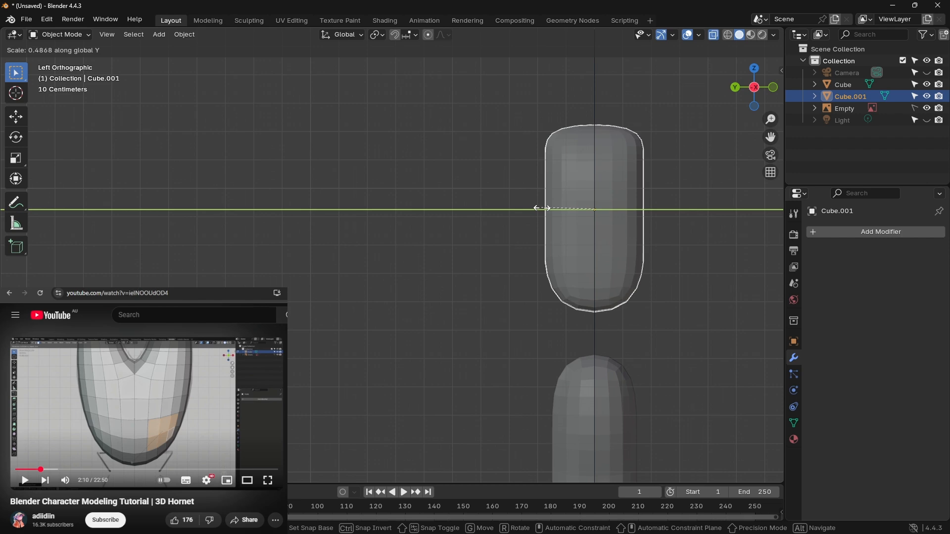
{"action": "left_click", "coordinate": [544, 209]}
{"action": "scroll", "coordinate": [551, 172], "scroll_direction": "down", "scroll_amount": 6}
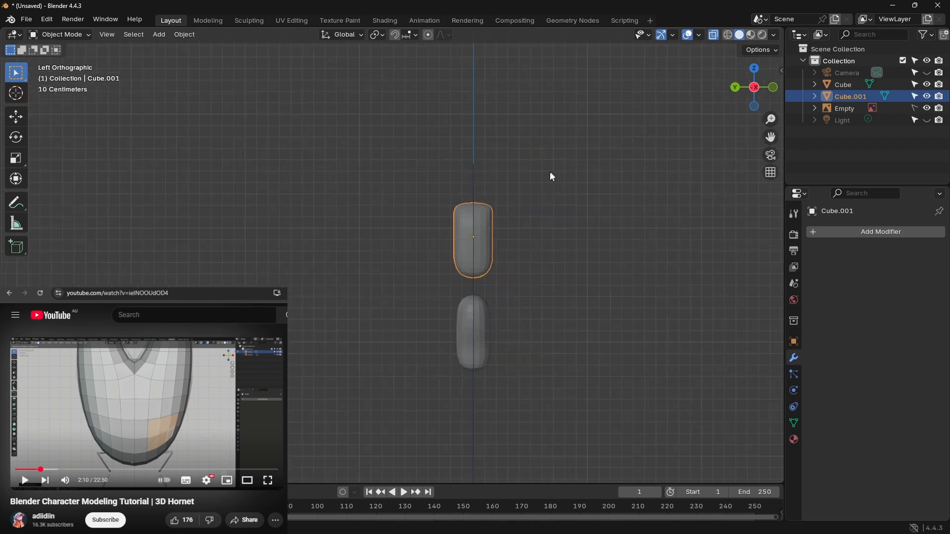
{"action": "scroll", "coordinate": [487, 222], "scroll_direction": "up", "scroll_amount": 3}
{"action": "middle_click_drag", "start_coordinate": [405, 237], "coordinate": [367, 203]}
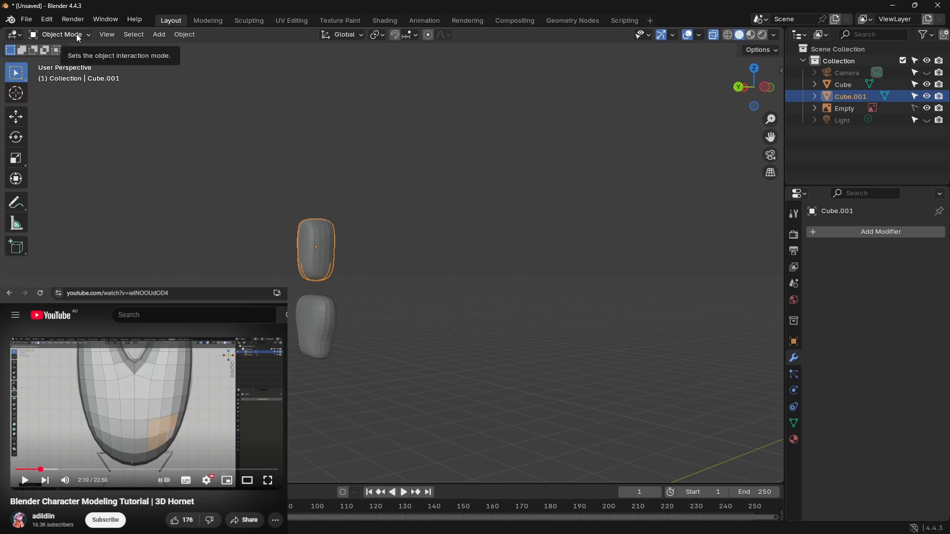
Step: In the back orthographic view, add a cube and move it up about 2.37 m along Z onto the reference's pelvis
{"action": "left_click", "coordinate": [740, 87]}
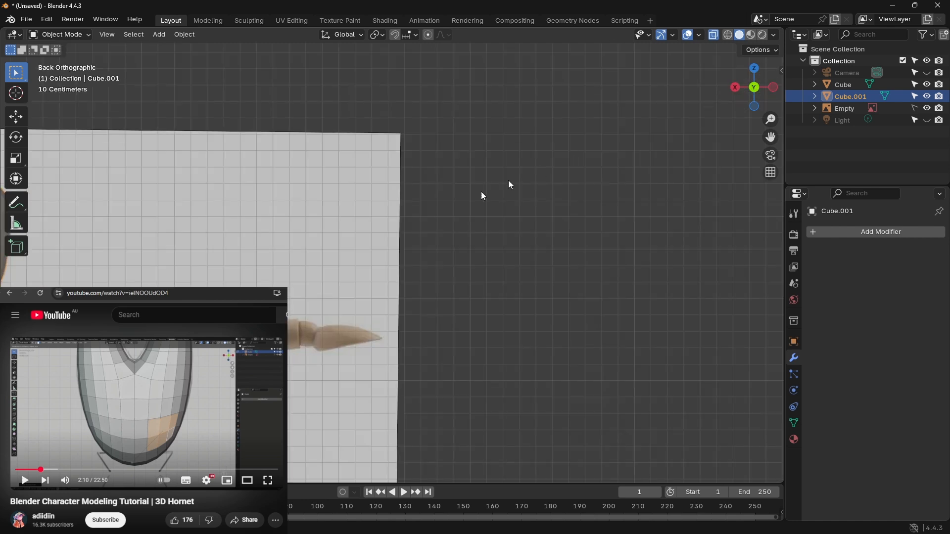
{"action": "middle_click_drag", "start_coordinate": [250, 236], "coordinate": [613, 117], "text": "shift"}
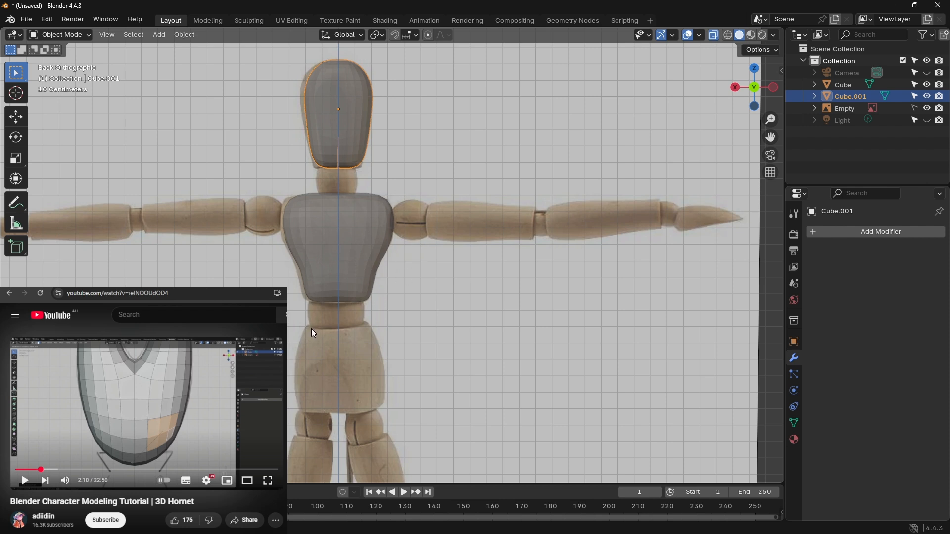
{"action": "middle_click_drag", "start_coordinate": [373, 349], "coordinate": [413, 127], "text": "shift"}
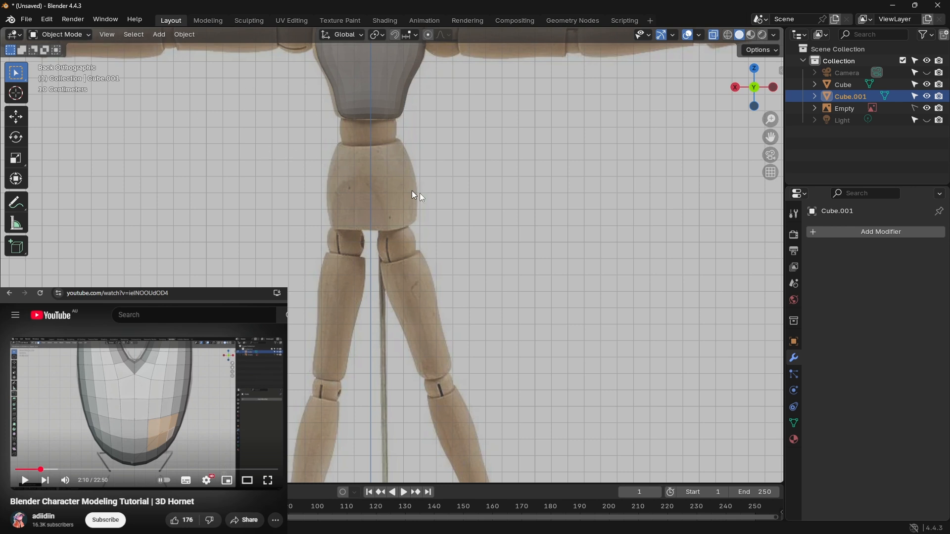
{"action": "key", "text": "shift+a"}
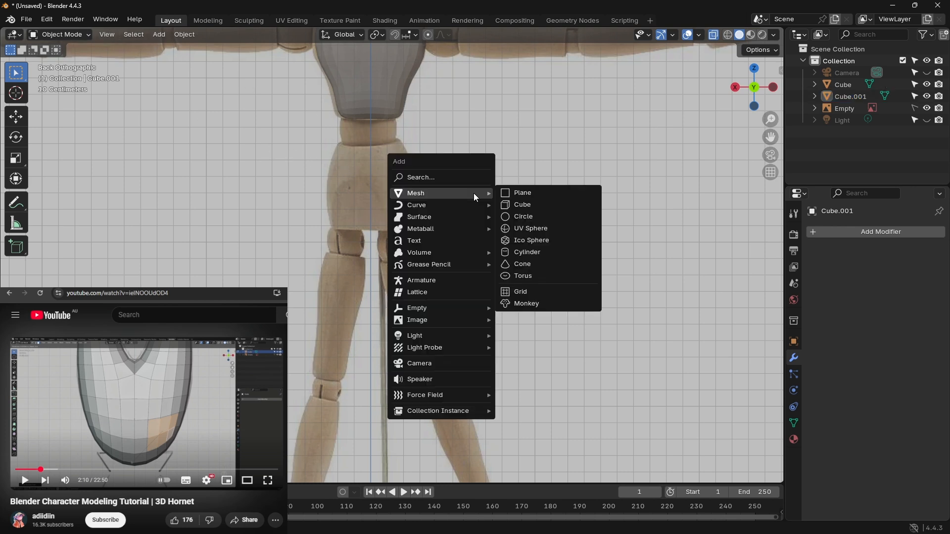
{"action": "left_click", "coordinate": [533, 200]}
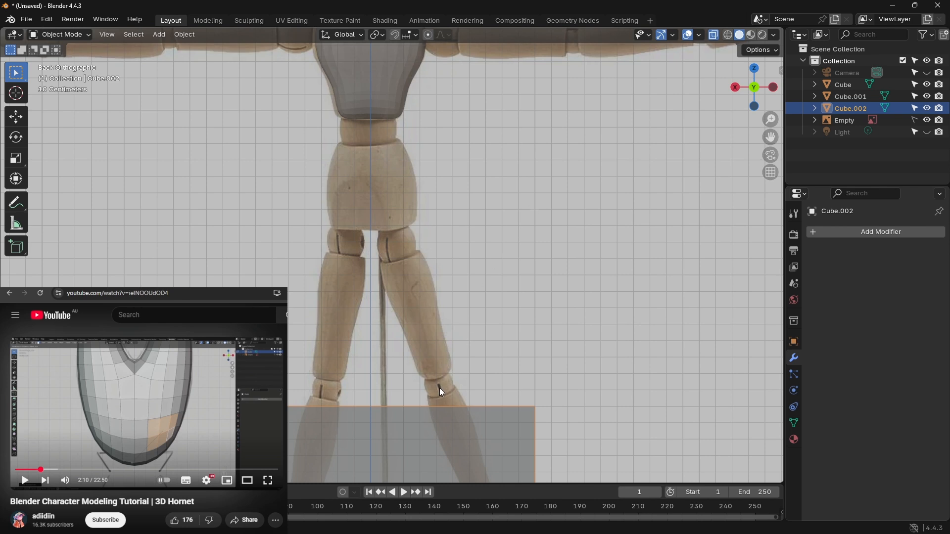
{"action": "key", "text": "g"}
{"action": "key", "text": "z"}
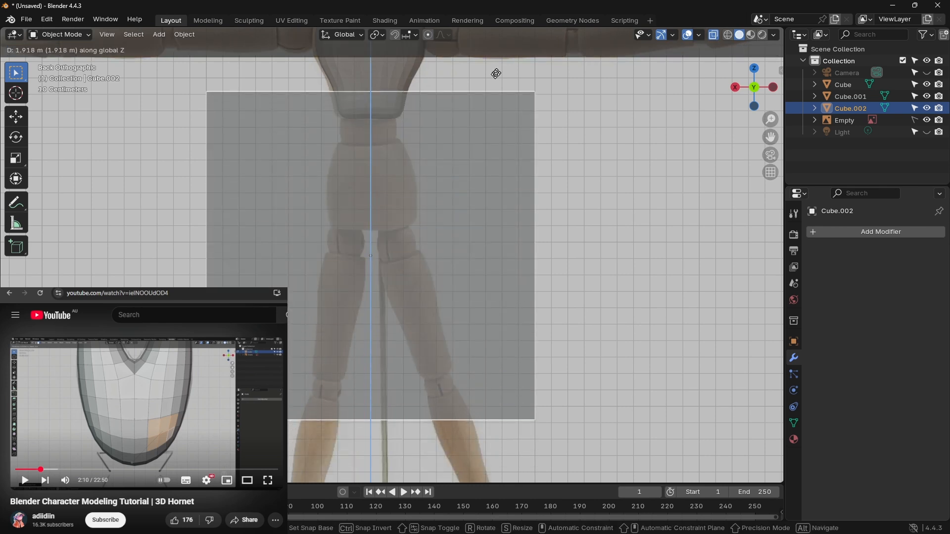
{"action": "left_click", "coordinate": [511, 454]}
Step: Scale the new cube uniformly to about 0.31 so it covers the pelvis in the reference
{"action": "key", "text": "s"}
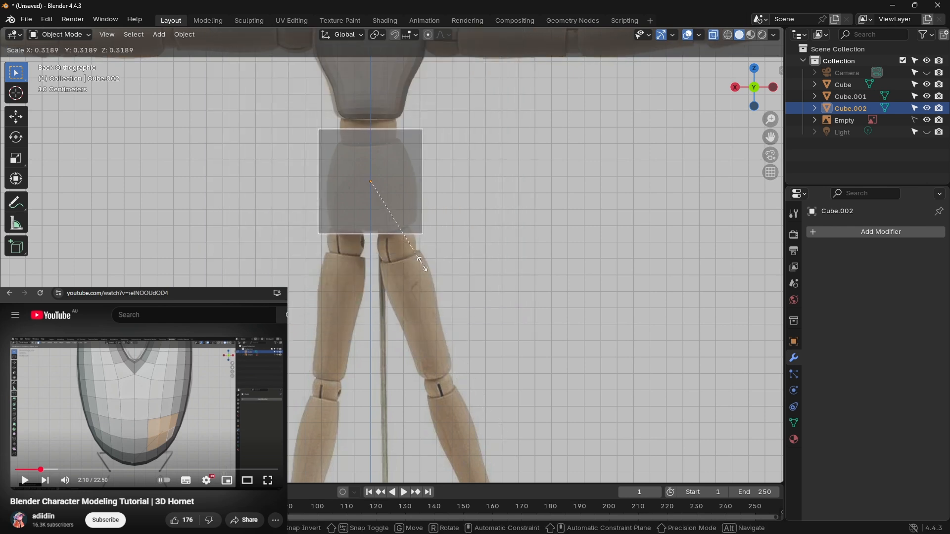
{"action": "left_click", "coordinate": [422, 267]}
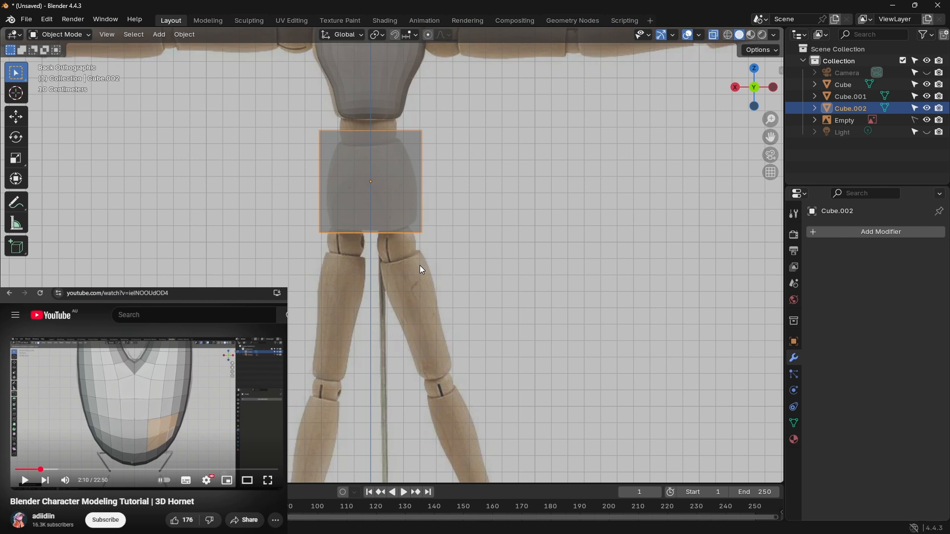
{"action": "key", "text": "shift+r"}
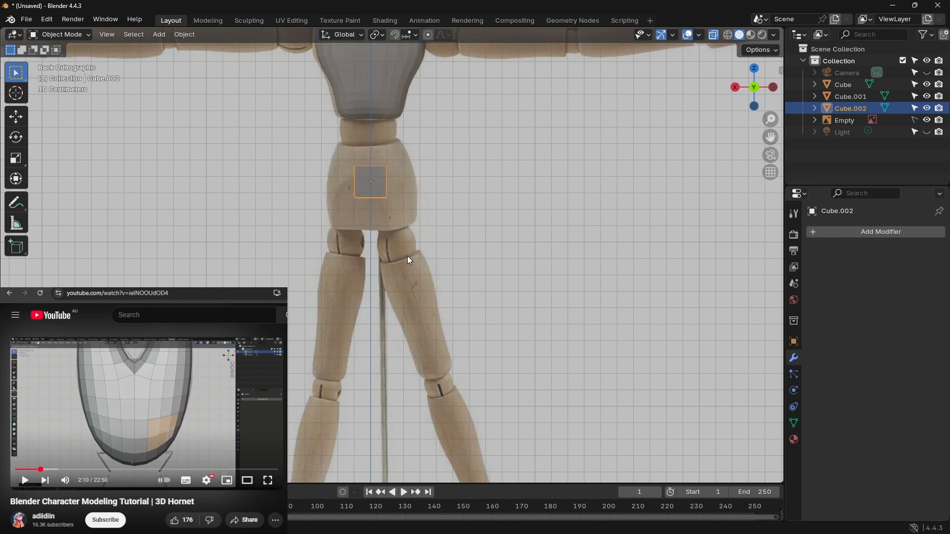
{"action": "key", "text": "ctrl+z"}
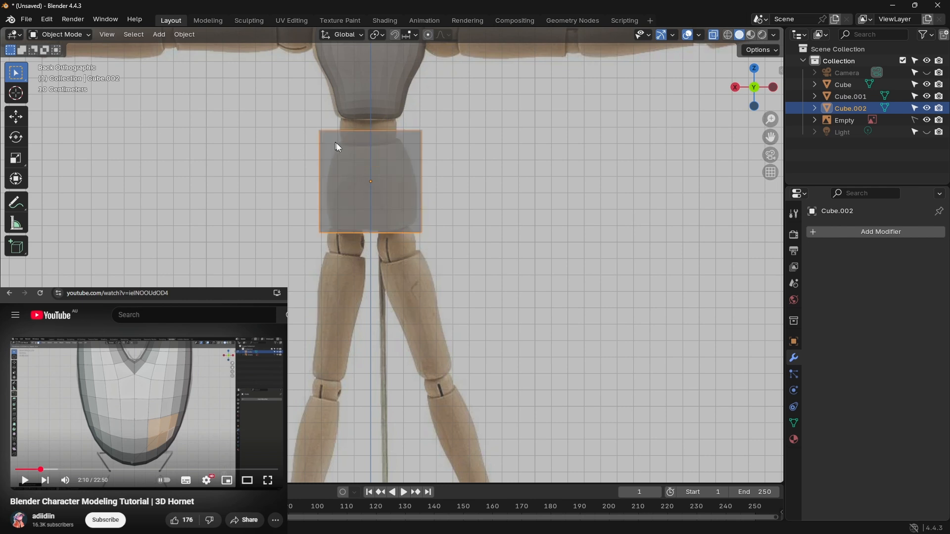
Step: In Edit Mode, add a centred vertical loop cut to the pelvis cube and delete its +X half
{"action": "left_click", "coordinate": [78, 34]}
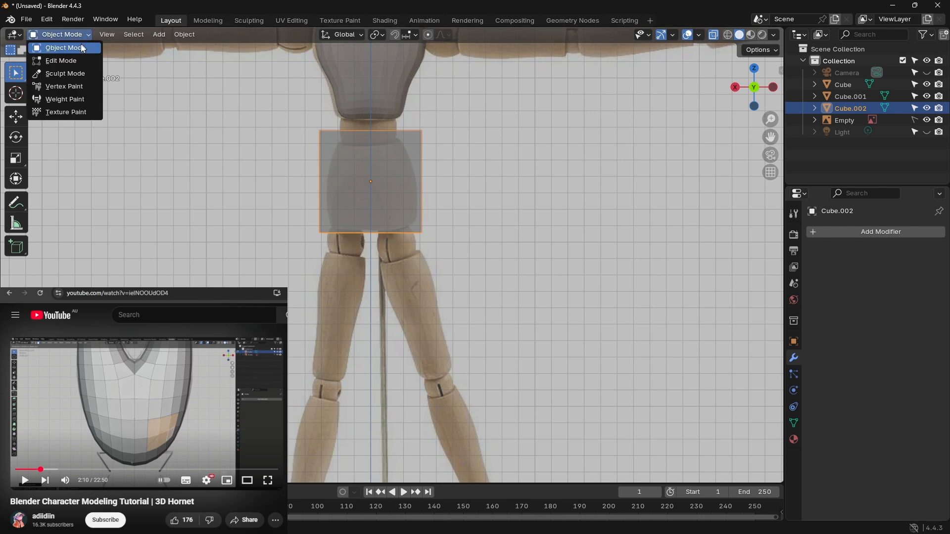
{"action": "left_click", "coordinate": [77, 60]}
{"action": "key", "text": "shift+e"}
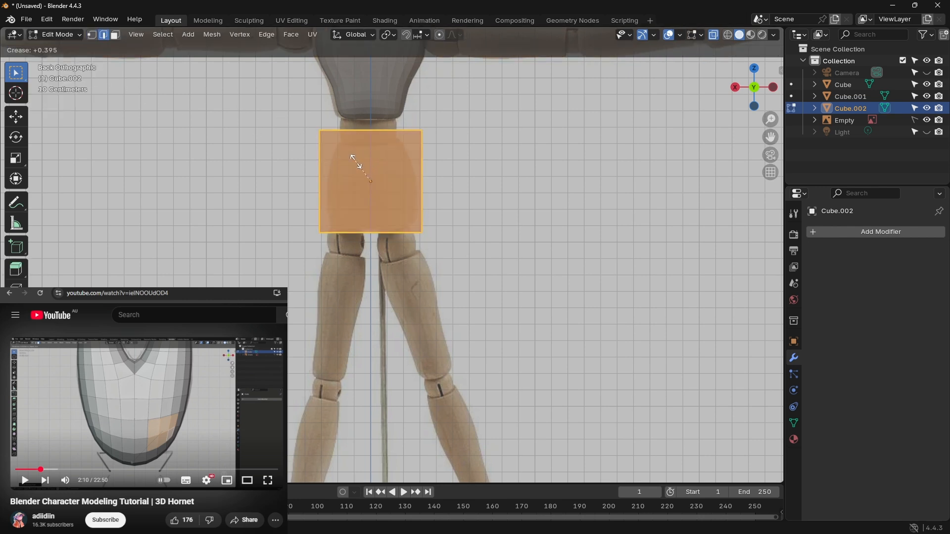
{"action": "right_click", "coordinate": [408, 169]}
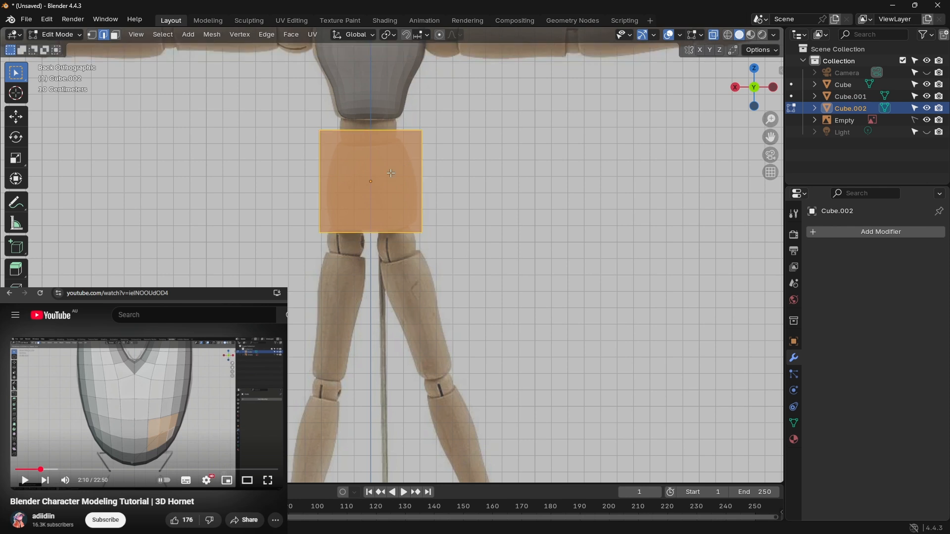
{"action": "key", "text": "ctrl+r"}
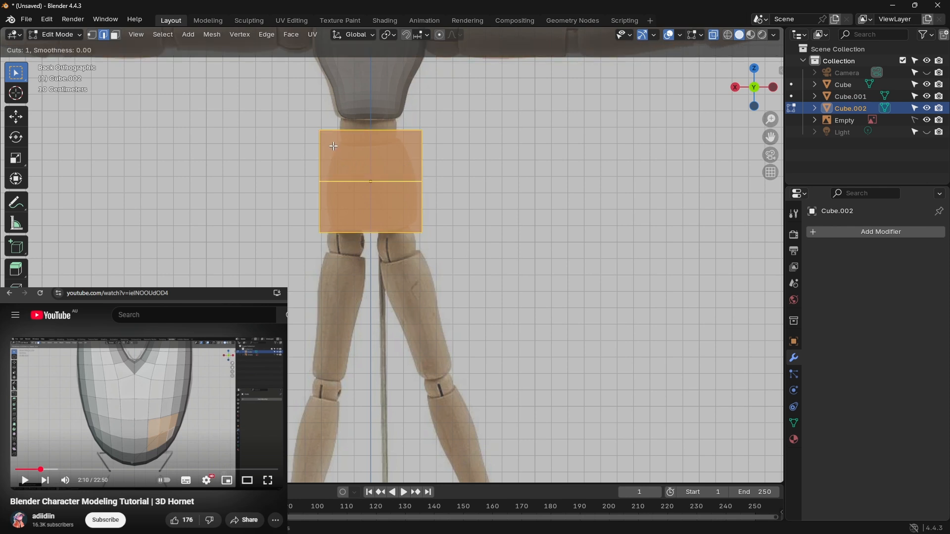
{"action": "left_click_drag", "start_coordinate": [352, 137], "coordinate": [352, 186]}
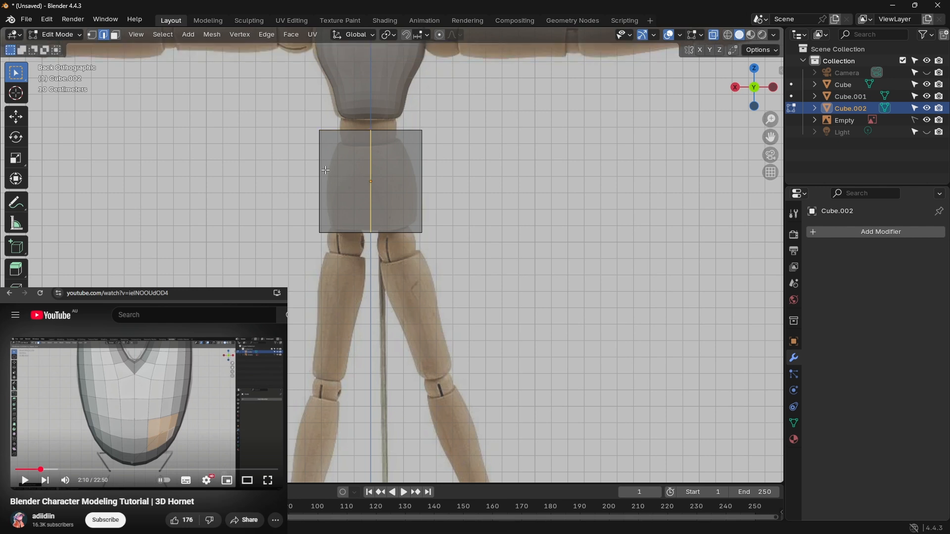
{"action": "left_click_drag", "start_coordinate": [310, 132], "coordinate": [342, 270]}
{"action": "key", "text": "x"}
{"action": "left_click", "coordinate": [333, 269]}
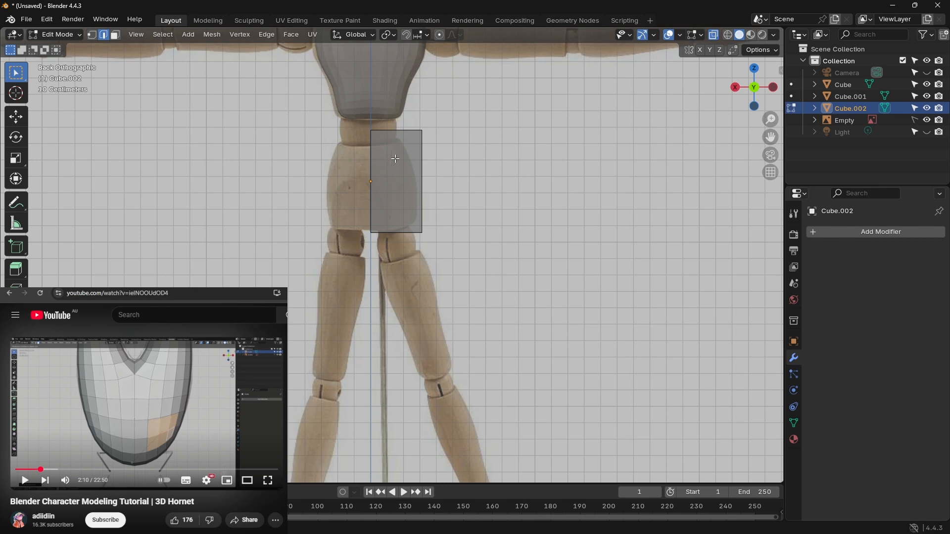
Step: Add two horizontal loop cuts to the half cube, one near its base and one around mid-height
{"action": "key", "text": "ctrl+r"}
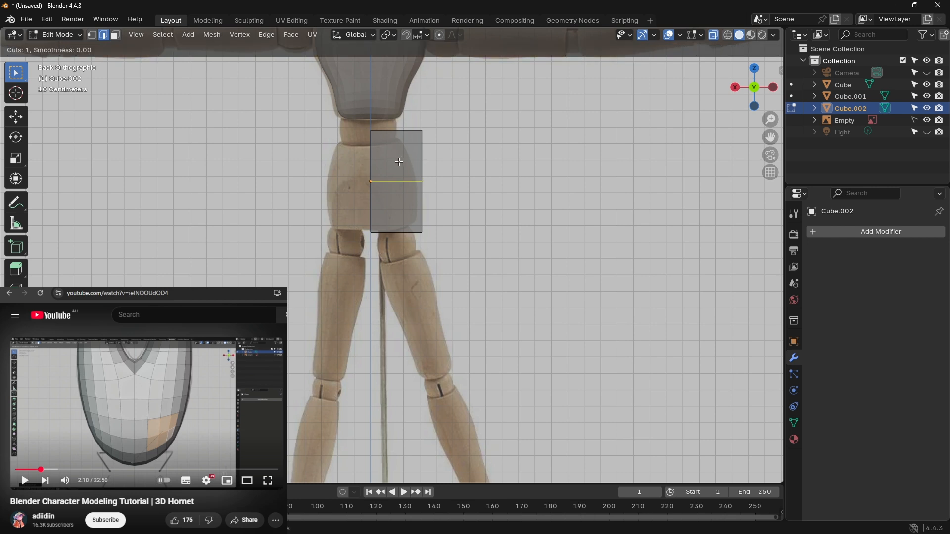
{"action": "left_click", "coordinate": [397, 174]}
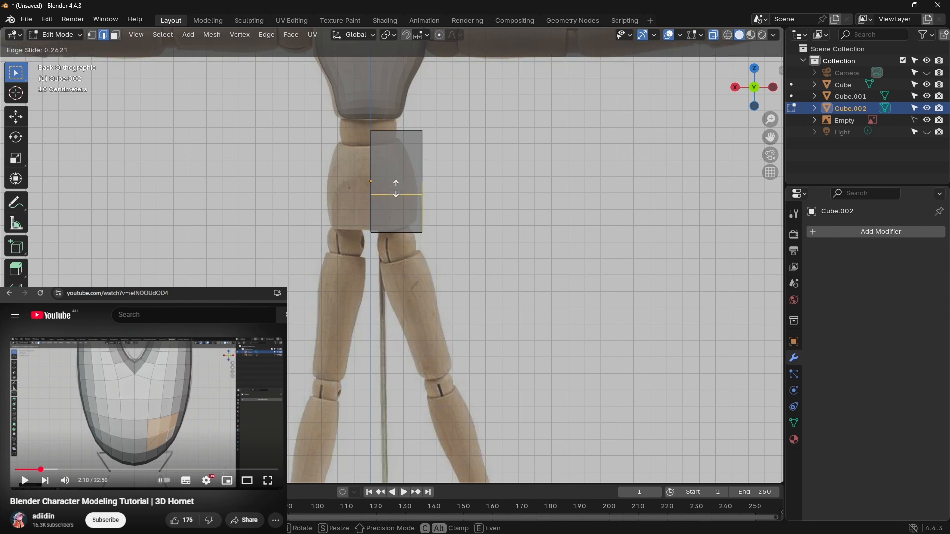
{"action": "left_click", "coordinate": [392, 212]}
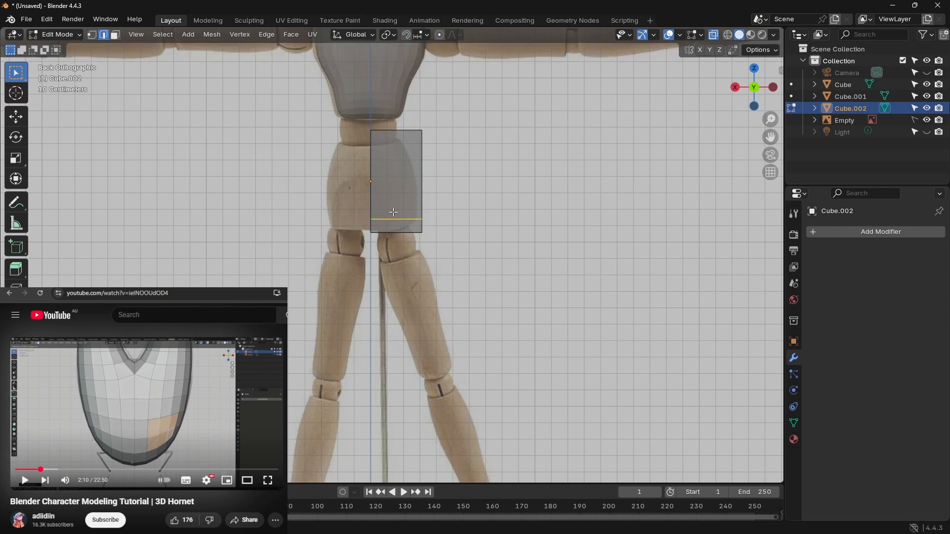
{"action": "key", "text": "g"}
{"action": "key", "text": "g"}
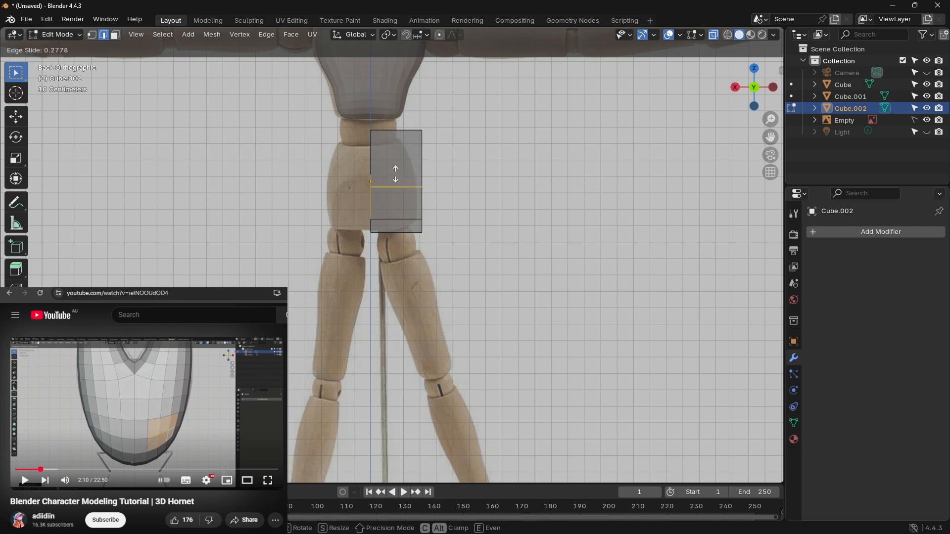
{"action": "left_click", "coordinate": [395, 168]}
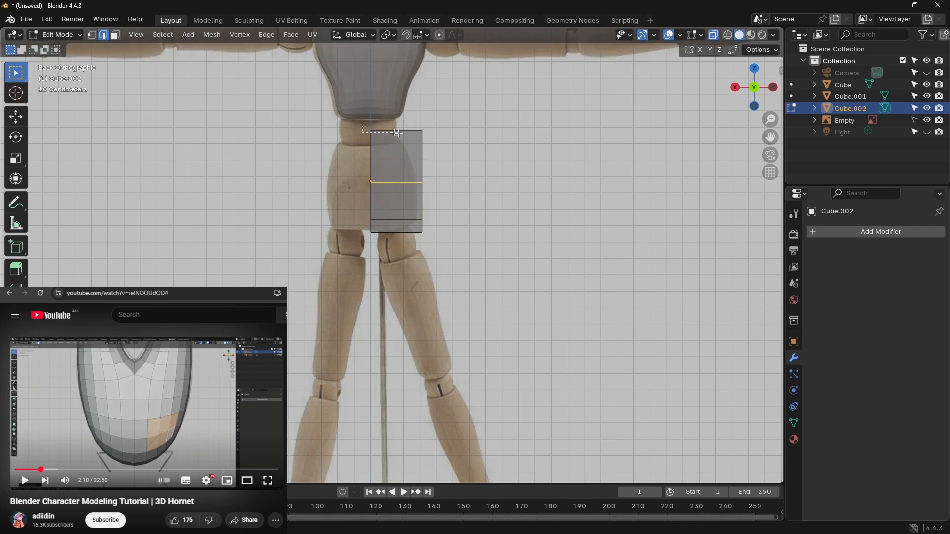
Step: Lower the top edges of the half cube along Z to the top of the reference's pelvis
{"action": "left_click", "coordinate": [436, 137]}
{"action": "key", "text": "g"}
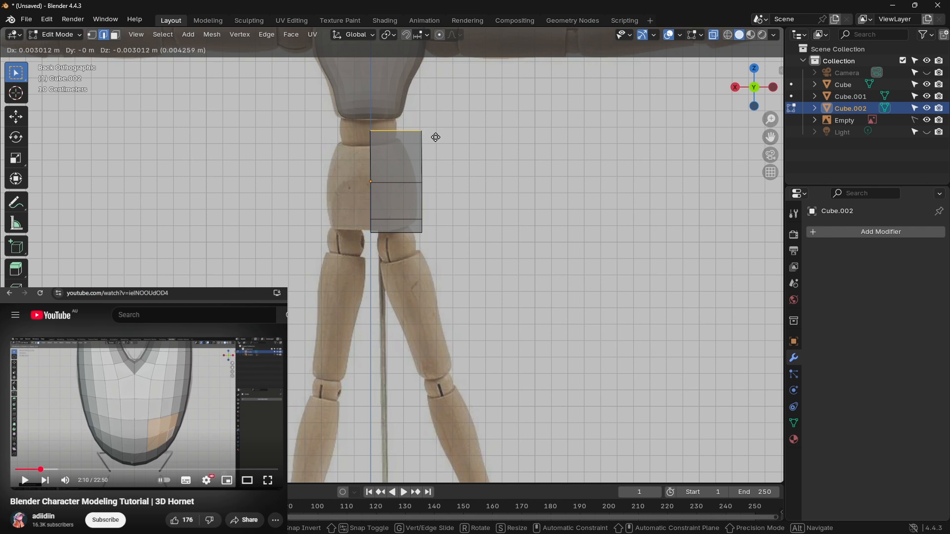
{"action": "key", "text": "z"}
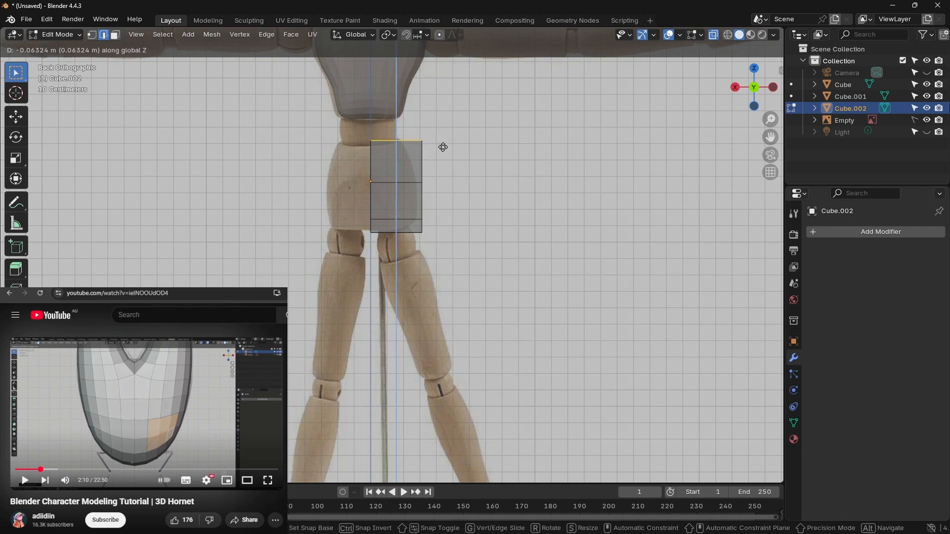
{"action": "left_click", "coordinate": [443, 149]}
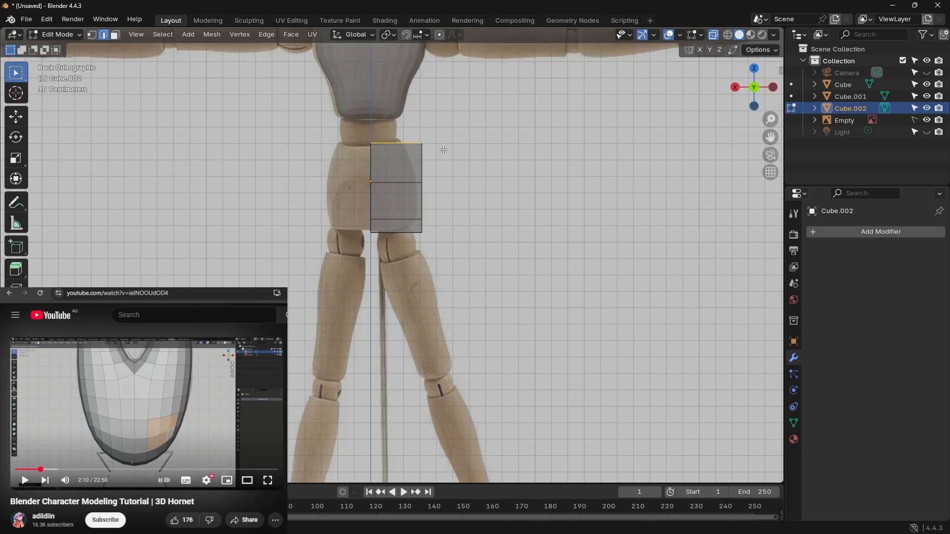
{"action": "left_click", "coordinate": [428, 185]}
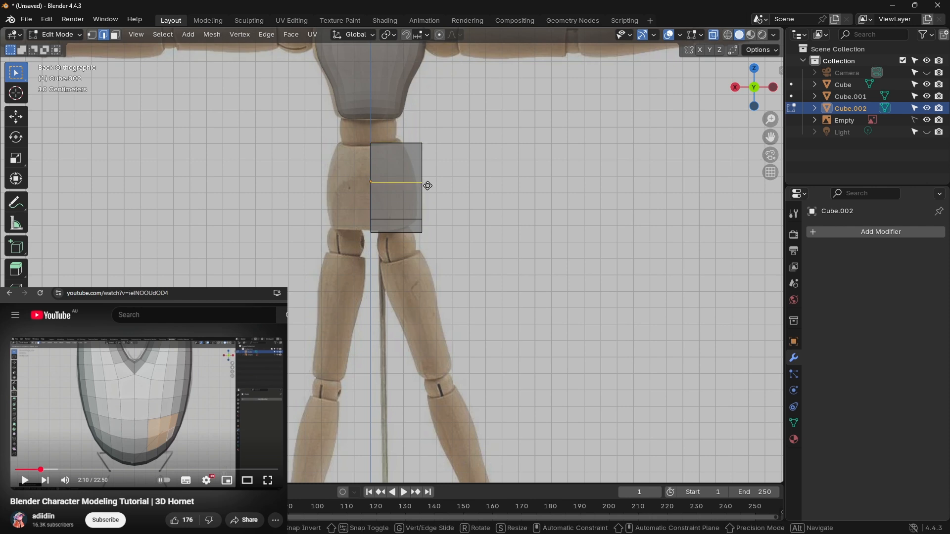
{"action": "key", "text": "g"}
{"action": "key", "text": "z"}
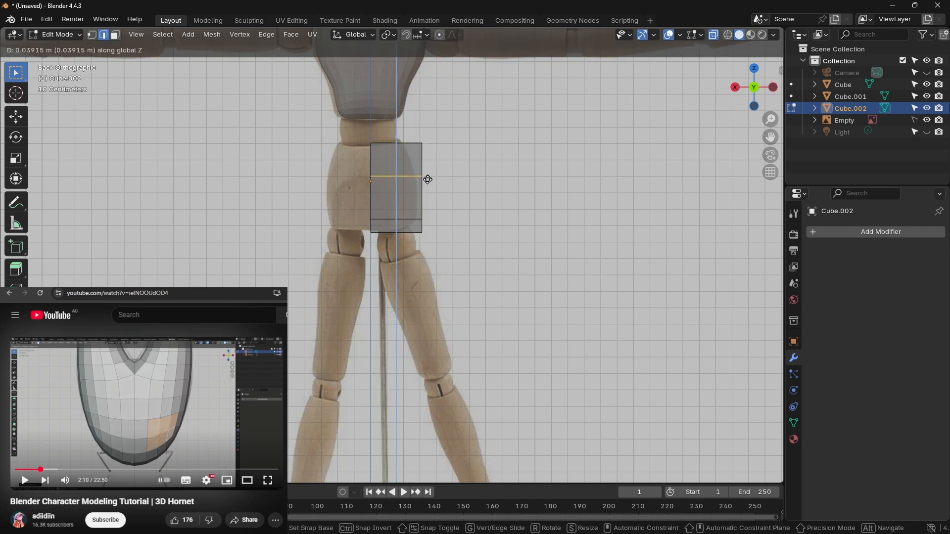
{"action": "right_click", "coordinate": [422, 198]}
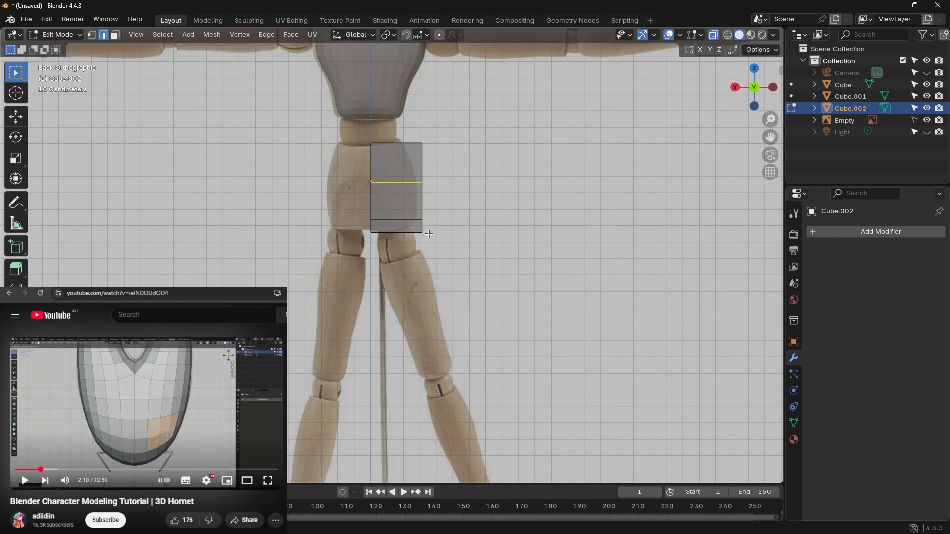
Step: Move the outer side edges of the half cube slightly inward along X toward the pelvis outline
{"action": "left_click_drag", "start_coordinate": [433, 236], "coordinate": [415, 132]}
{"action": "key", "text": "g"}
{"action": "key", "text": "z"}
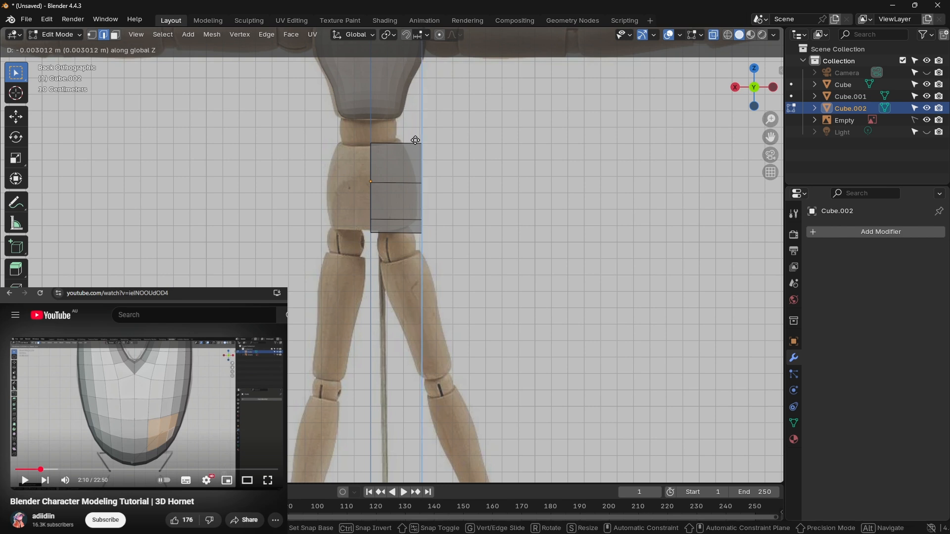
{"action": "key", "text": "y"}
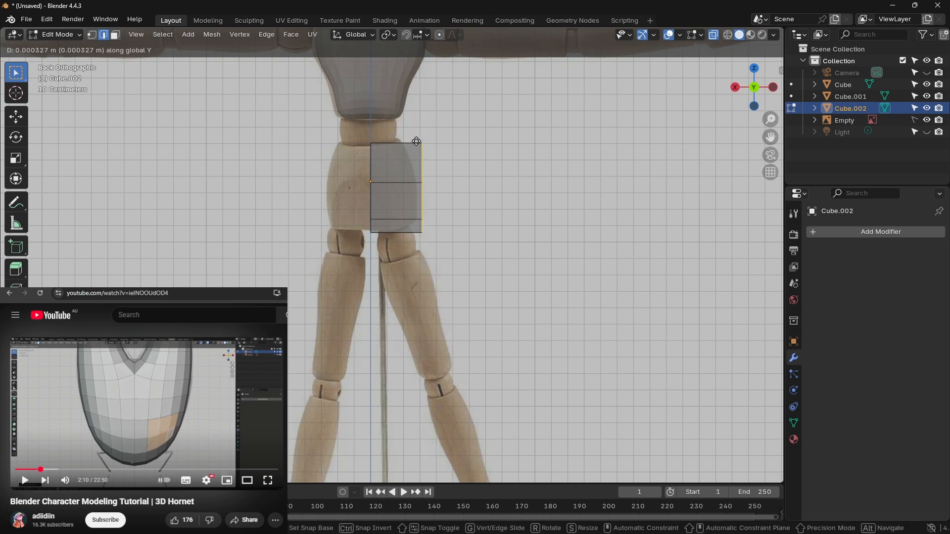
{"action": "key", "text": "x"}
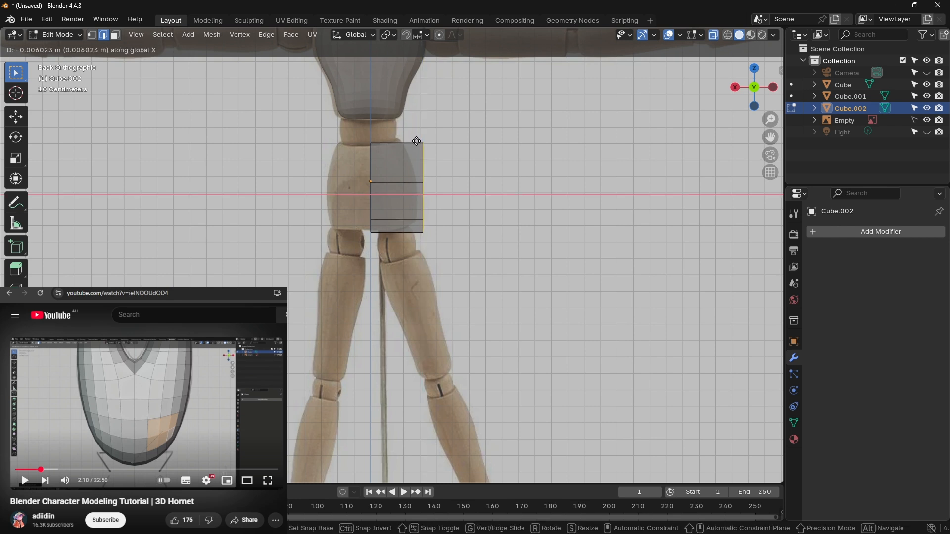
{"action": "left_click", "coordinate": [412, 140]}
Step: Pull the top and bottom outer corners inward and raise the base of the half mesh to follow the pelvis outline
{"action": "scroll", "coordinate": [426, 149], "scroll_direction": "up", "scroll_amount": 4}
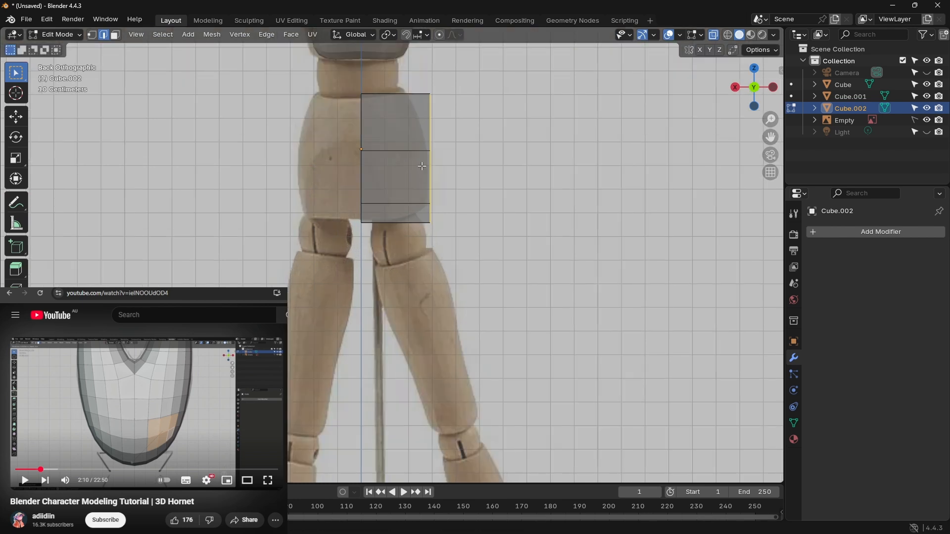
{"action": "middle_click_drag", "start_coordinate": [478, 162], "coordinate": [477, 262], "text": "shift"}
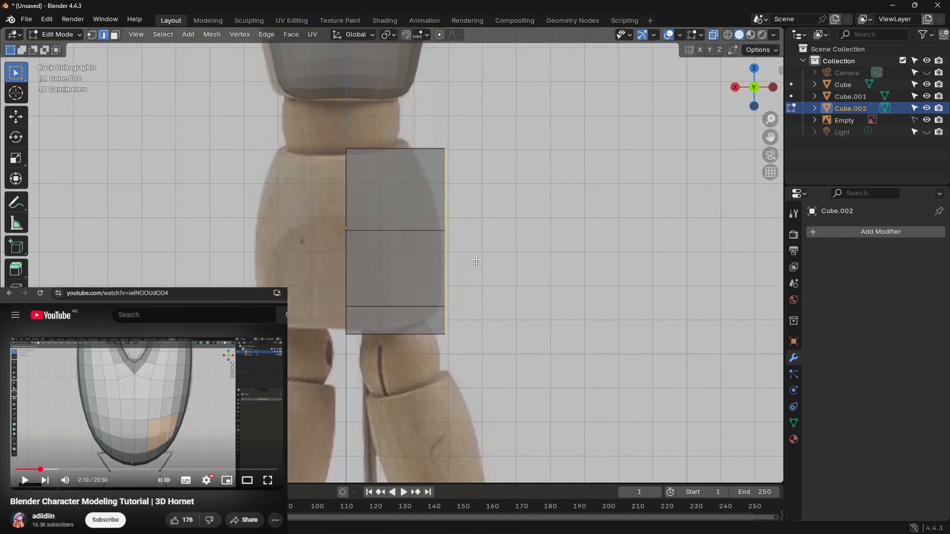
{"action": "left_click", "coordinate": [454, 159]}
{"action": "left_click_drag", "start_coordinate": [454, 159], "coordinate": [421, 157]}
{"action": "left_click_drag", "start_coordinate": [449, 342], "coordinate": [400, 329]}
{"action": "left_click_drag", "start_coordinate": [354, 348], "coordinate": [352, 345]}
{"action": "key", "text": "x"}
{"action": "key", "text": "z"}
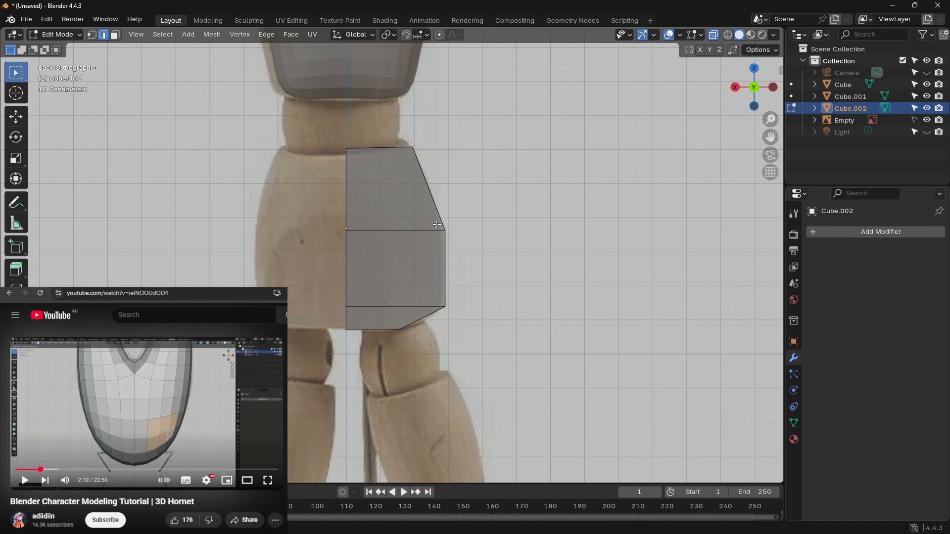
Step: Move the outer end of the mid-height loop up and slightly inward to match the curve of the hip
{"action": "mouse_move", "coordinate": [437, 225]}
{"action": "left_mouse_down"}
{"action": "mouse_move", "coordinate": [424, 224]}
{"action": "mouse_move", "coordinate": [443, 222]}
{"action": "left_mouse_up"}
{"action": "key", "text": "z"}
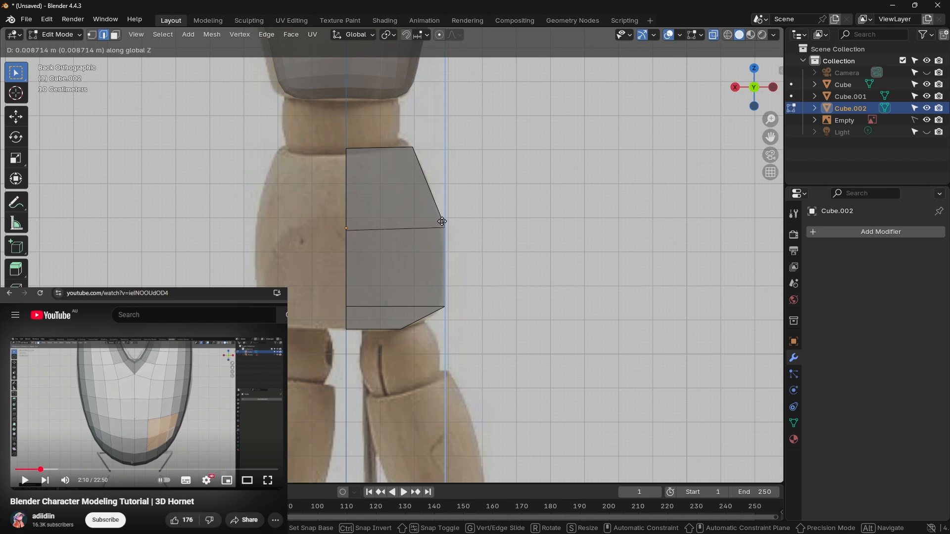
{"action": "key", "text": "z"}
{"action": "key", "text": "z"}
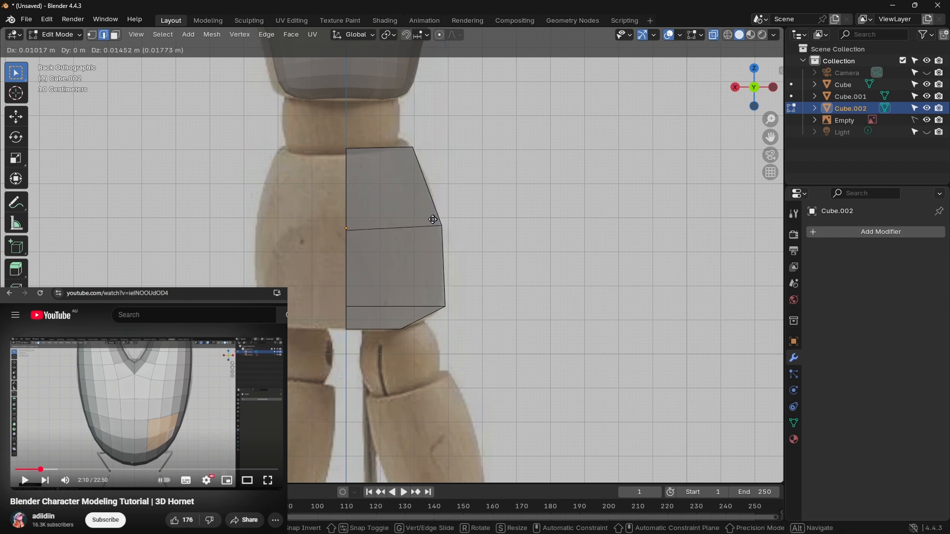
{"action": "left_click_drag", "start_coordinate": [432, 220], "coordinate": [431, 211]}
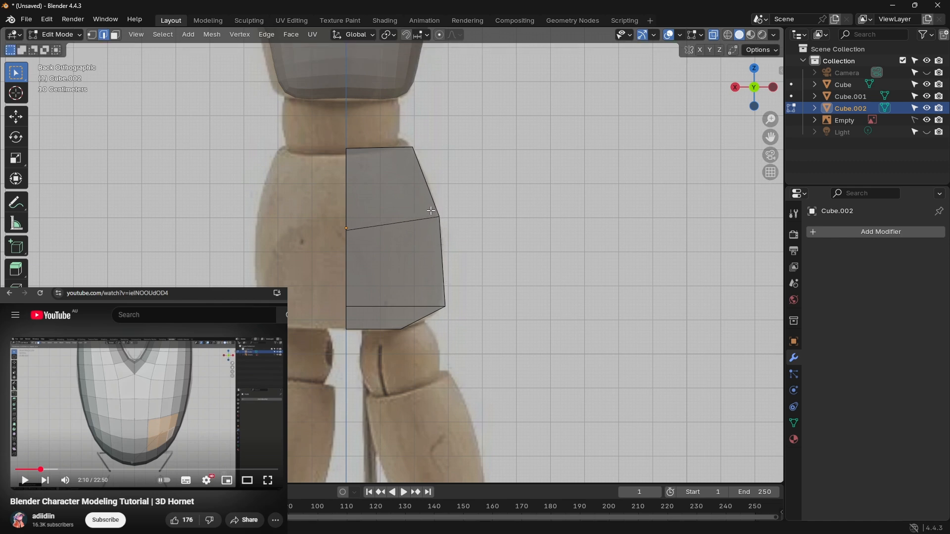
Step: Add a Mirror modifier on X and a Subdivision Surface modifier with viewport level 2 to the pelvis
{"action": "left_click", "coordinate": [842, 235]}
{"action": "left_click", "coordinate": [822, 235]}
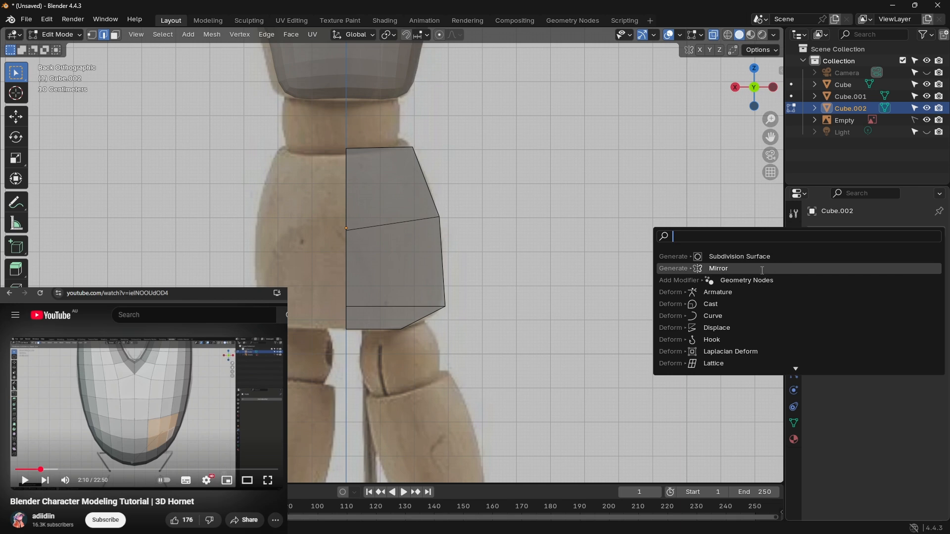
{"action": "left_click", "coordinate": [803, 268]}
{"action": "left_click", "coordinate": [845, 234]}
{"action": "left_click", "coordinate": [822, 229]}
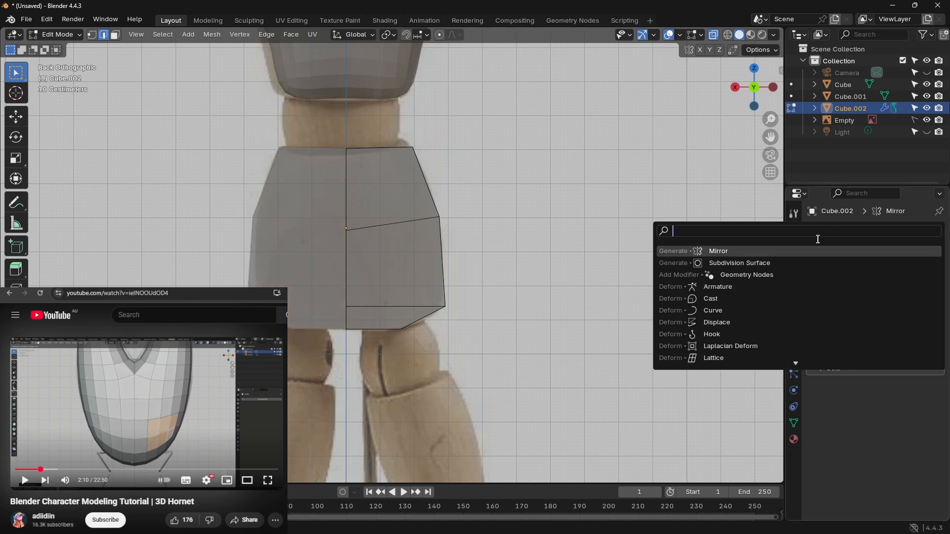
{"action": "left_click", "coordinate": [777, 261]}
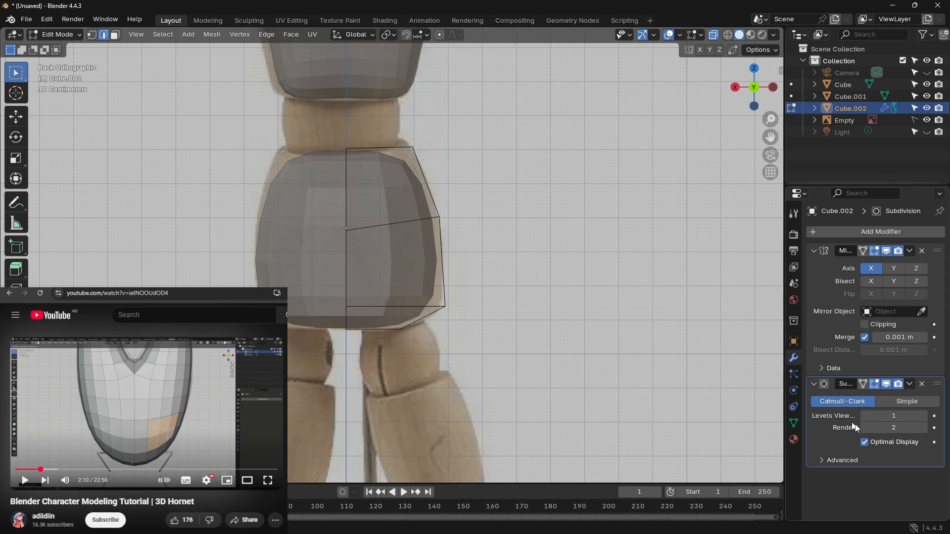
{"action": "left_click", "coordinate": [922, 415]}
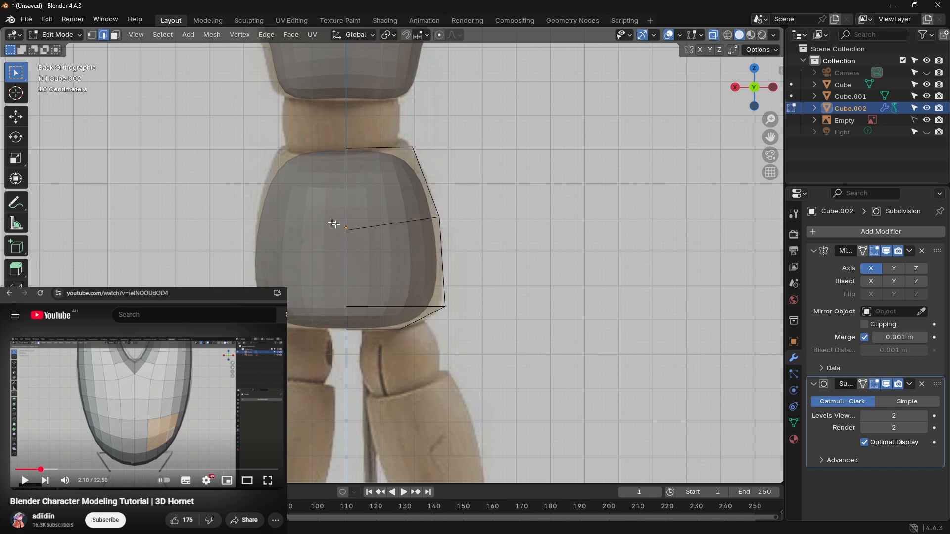
Step: Move the bottom outer corner of the pelvis mesh outward and down toward the reference outline
{"action": "key", "text": "g"}
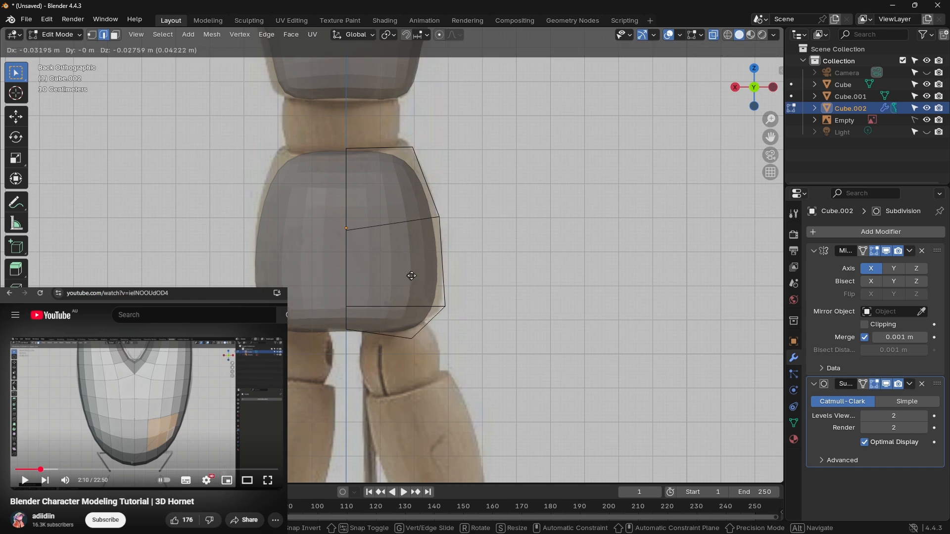
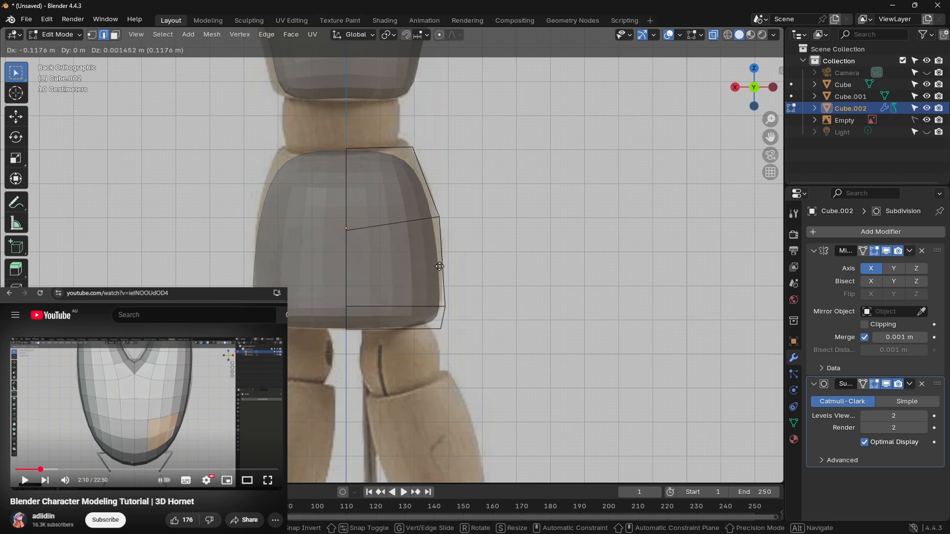
Step: Place the pelvis mesh's bottom outer edge slightly lower and pull the lower side edge outward and up toward the reference outline
{"action": "left_click", "coordinate": [437, 273]}
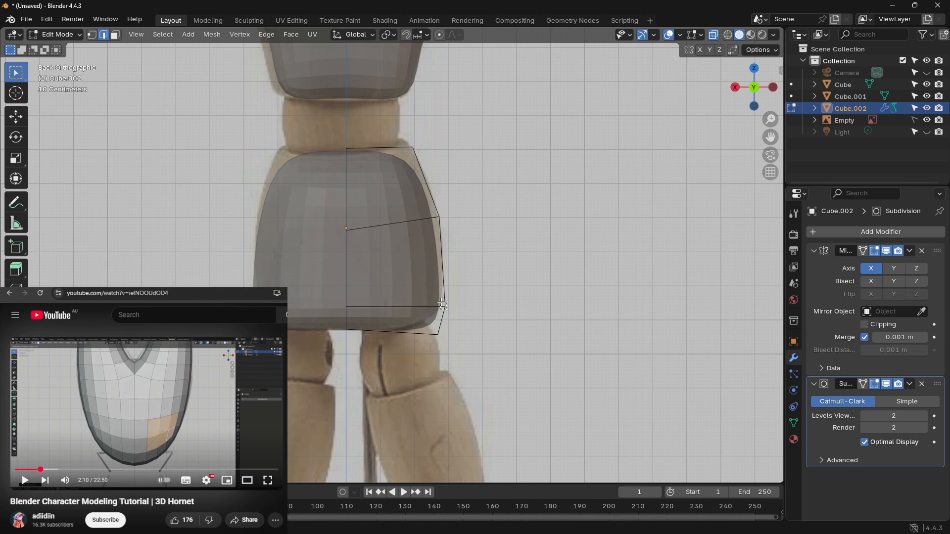
{"action": "key", "text": "g"}
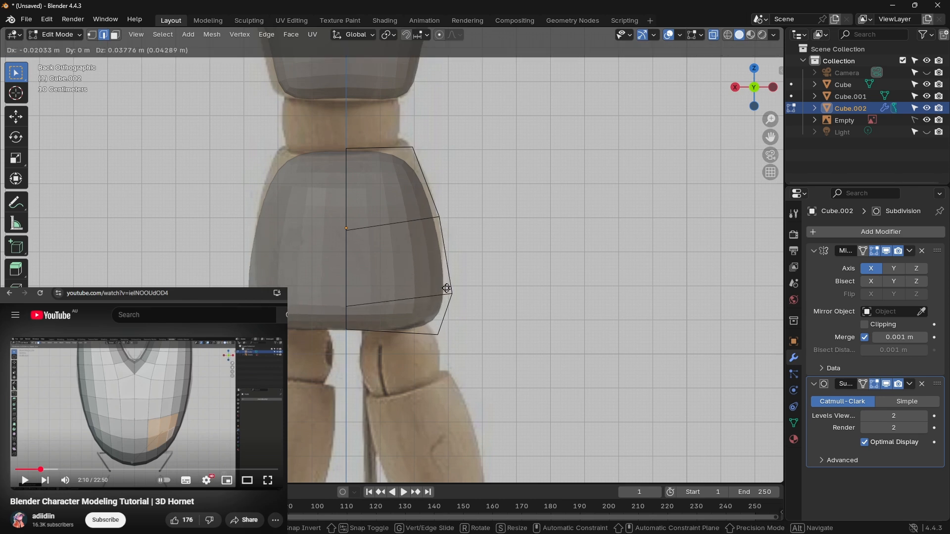
{"action": "left_click", "coordinate": [447, 288]}
Step: Move the pelvis mesh's upper side edge and top outer edge outward and up to match the reference silhouette
{"action": "left_click_drag", "start_coordinate": [445, 226], "coordinate": [433, 209]}
{"action": "key", "text": "g"}
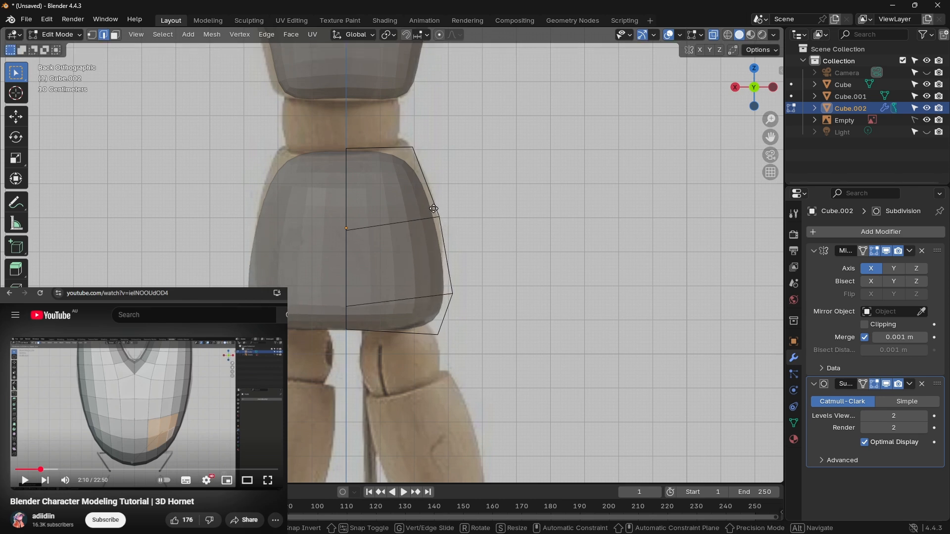
{"action": "left_click", "coordinate": [443, 195]}
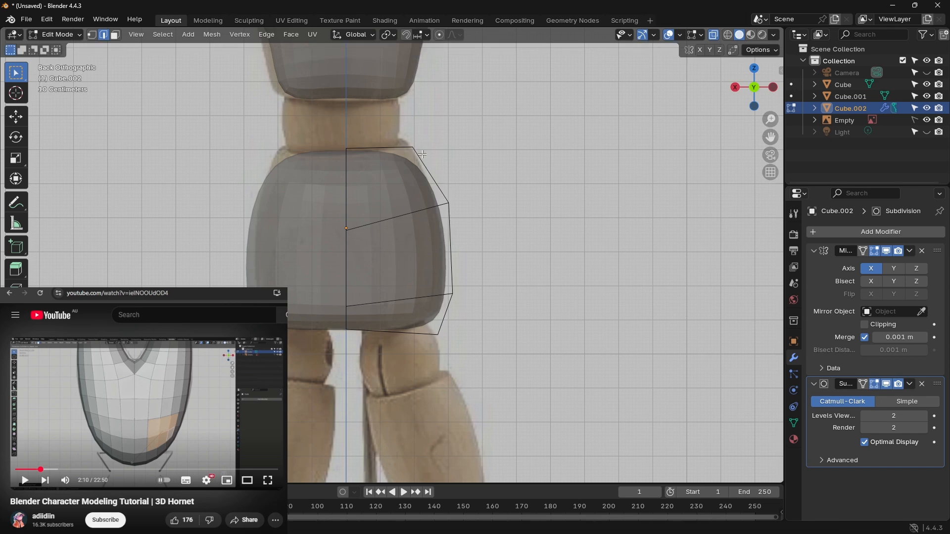
{"action": "left_click_drag", "start_coordinate": [404, 141], "coordinate": [404, 140]}
{"action": "key", "text": "g"}
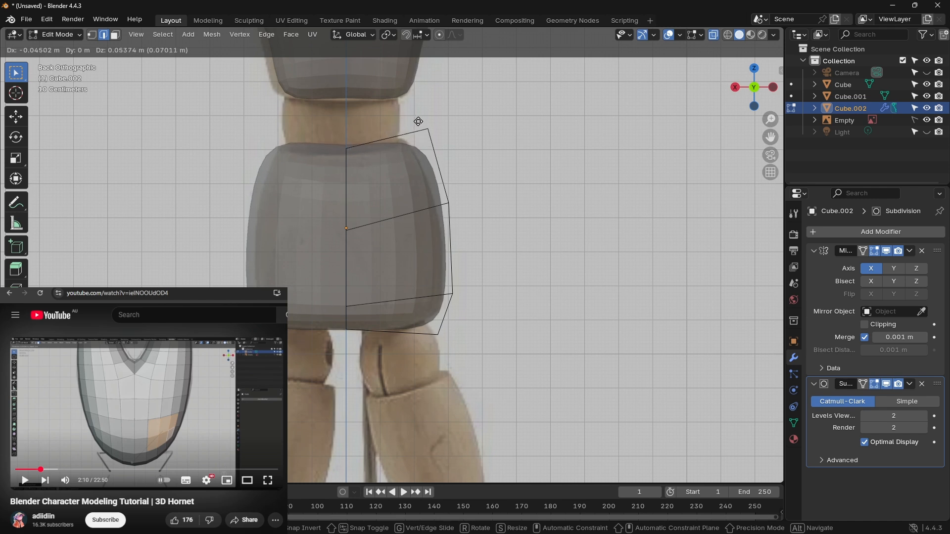
{"action": "left_click", "coordinate": [418, 124]}
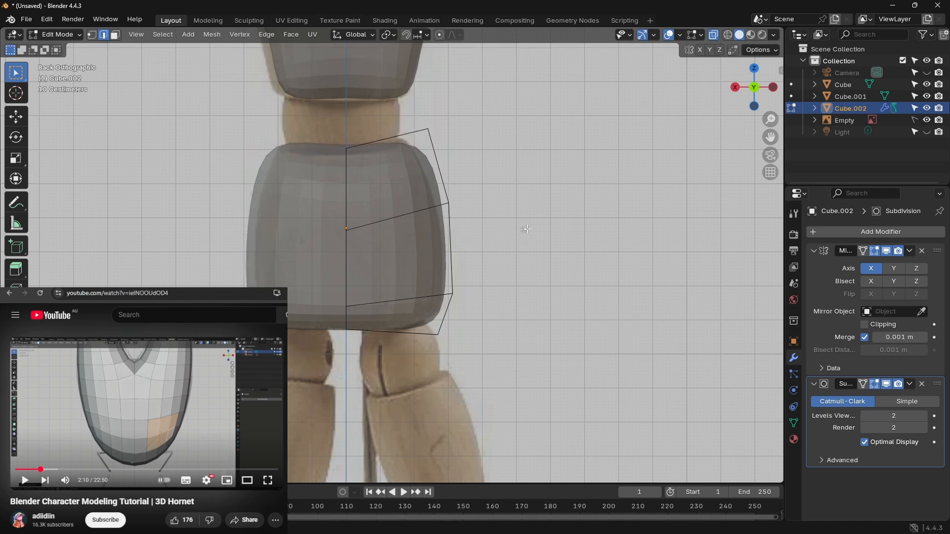
Step: From the side view, select the whole pelvis mesh and scale it down along Y to reduce its front-to-back depth
{"action": "left_click", "coordinate": [773, 89]}
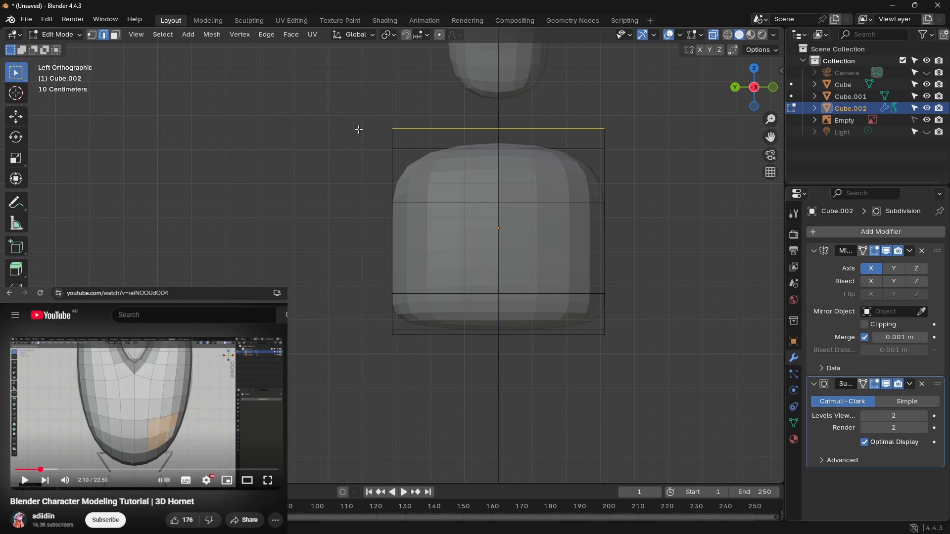
{"action": "key", "text": "a"}
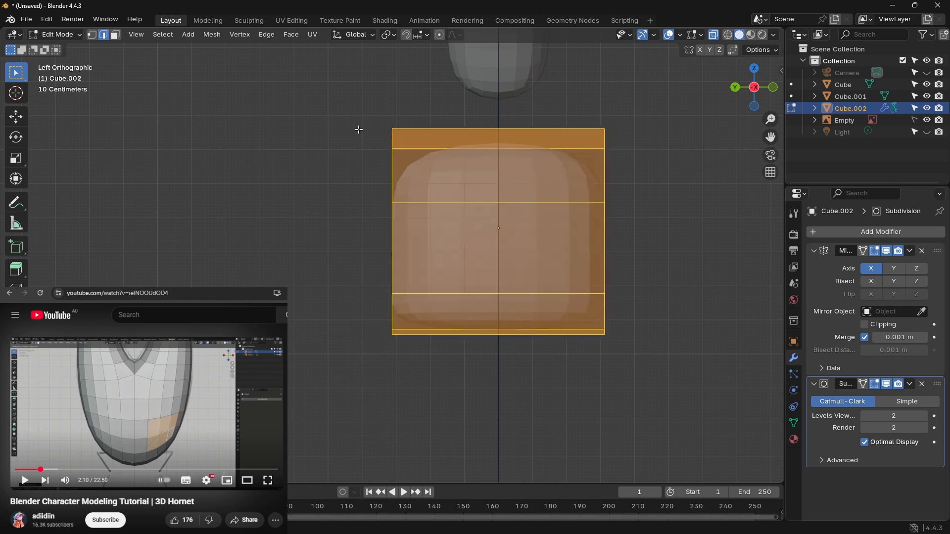
{"action": "key", "text": "s"}
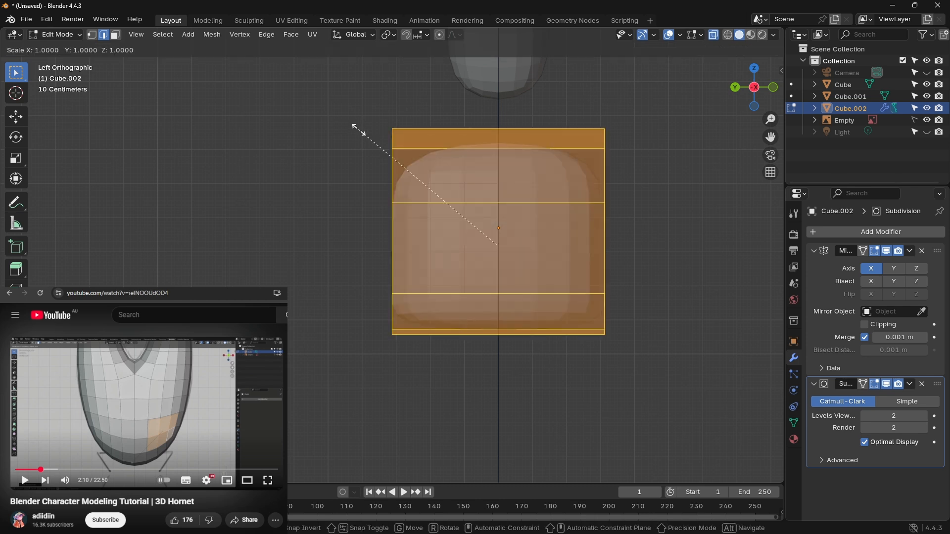
{"action": "key", "text": "y"}
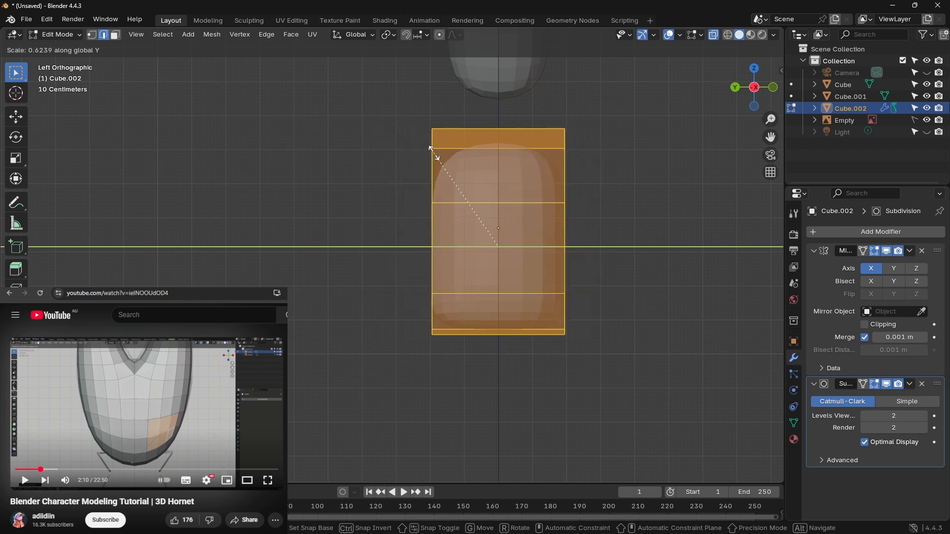
{"action": "left_click", "coordinate": [433, 163]}
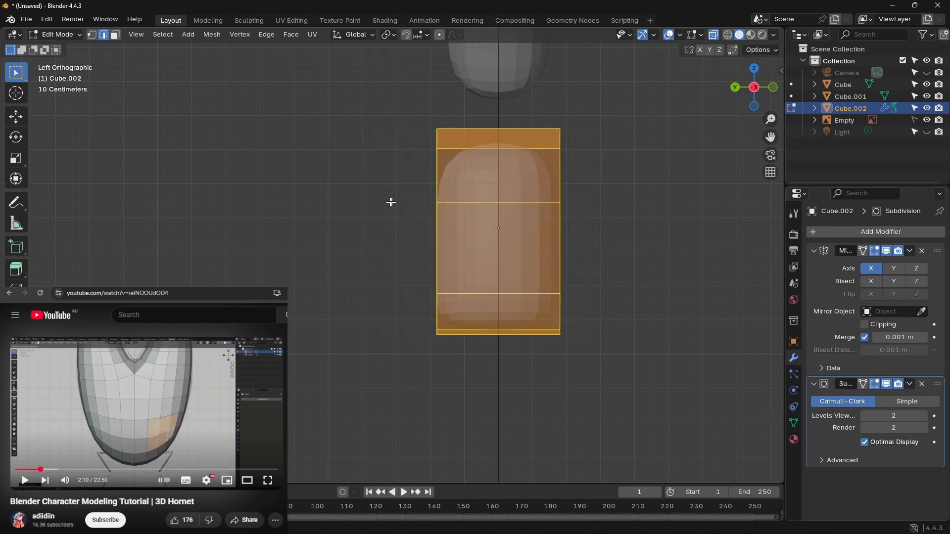
Step: Edit the head mesh Cube.001 and scale all of it down along Y to make it thinner from front to back
{"action": "scroll", "coordinate": [381, 199], "scroll_direction": "down", "scroll_amount": 4}
{"action": "scroll", "coordinate": [375, 195], "scroll_direction": "up", "scroll_amount": 4}
{"action": "middle_click_drag", "start_coordinate": [384, 171], "coordinate": [320, 293], "text": "shift"}
{"action": "scroll", "coordinate": [314, 269], "scroll_direction": "down", "scroll_amount": 3}
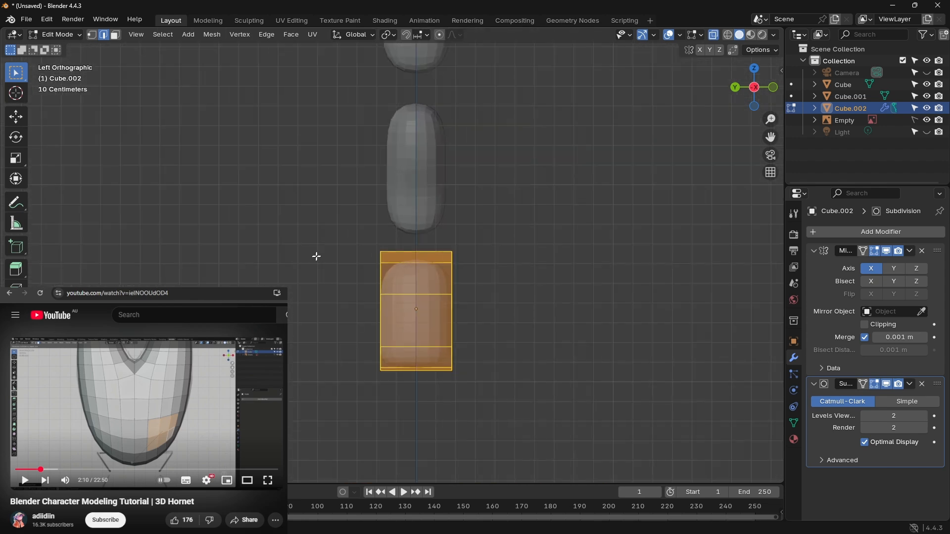
{"action": "scroll", "coordinate": [317, 256], "scroll_direction": "down", "scroll_amount": 3}
{"action": "left_click", "coordinate": [825, 96]}
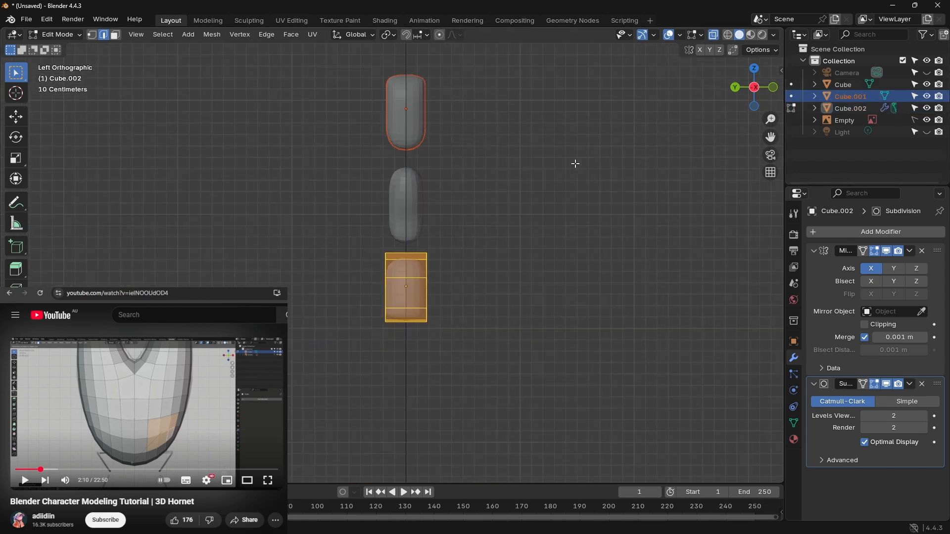
{"action": "double_click", "coordinate": [840, 96]}
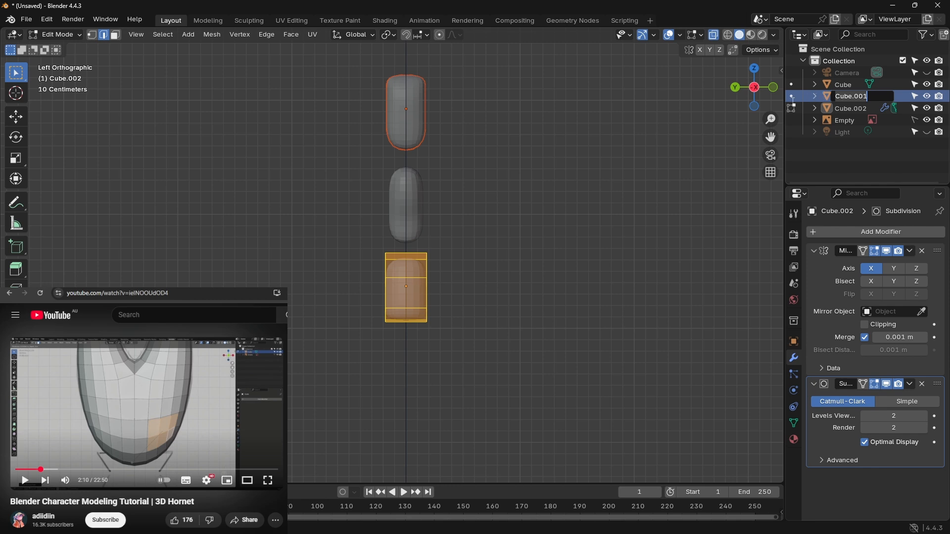
{"action": "left_click", "coordinate": [791, 96]}
{"action": "left_click", "coordinate": [791, 96]}
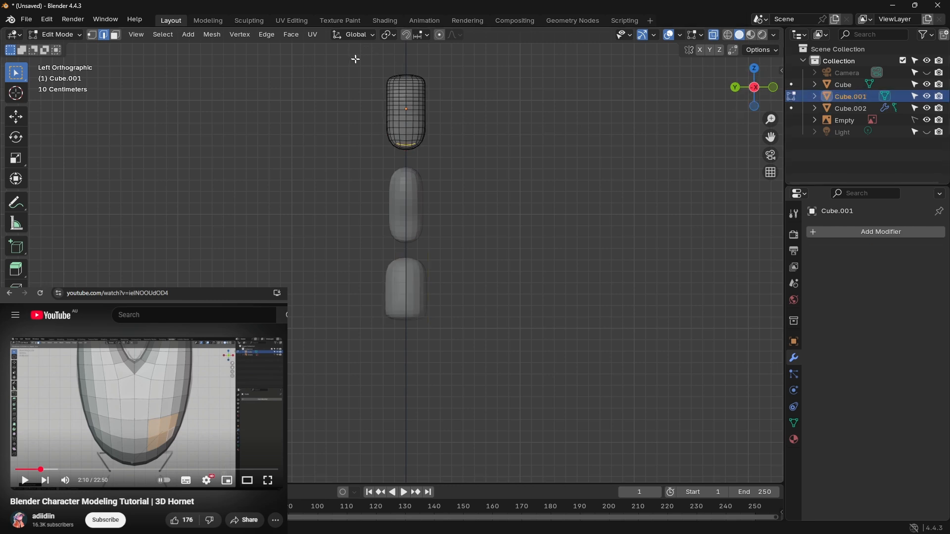
{"action": "key", "text": "a"}
{"action": "key", "text": "s"}
{"action": "key", "text": "y"}
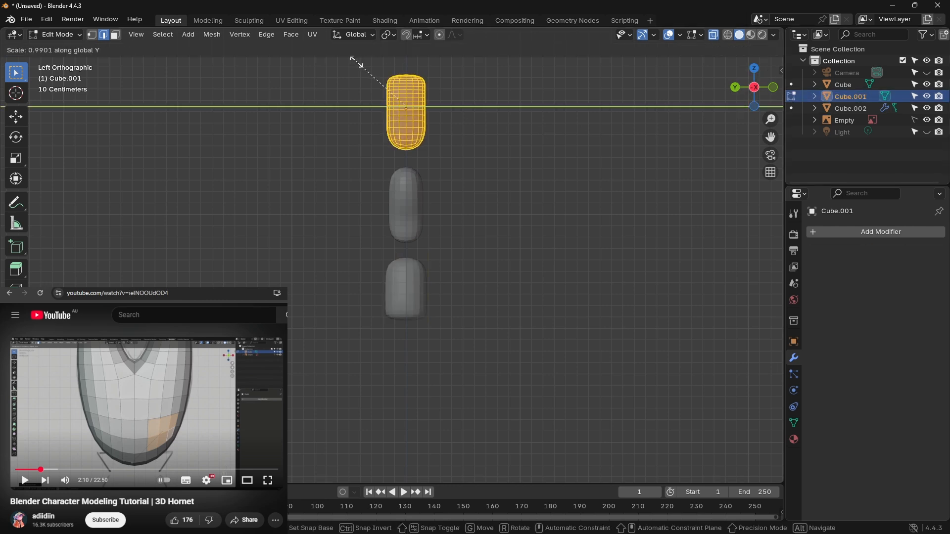
{"action": "left_click", "coordinate": [378, 82]}
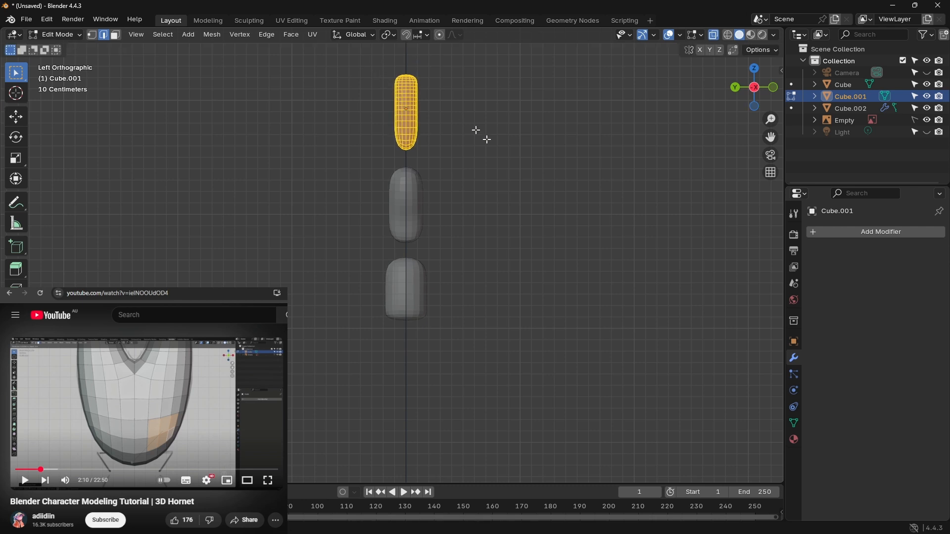
Step: In the back view, switch editing to the pelvis Cube.002 and return it to Object Mode
{"action": "left_click", "coordinate": [736, 89]}
{"action": "left_click", "coordinate": [791, 108]}
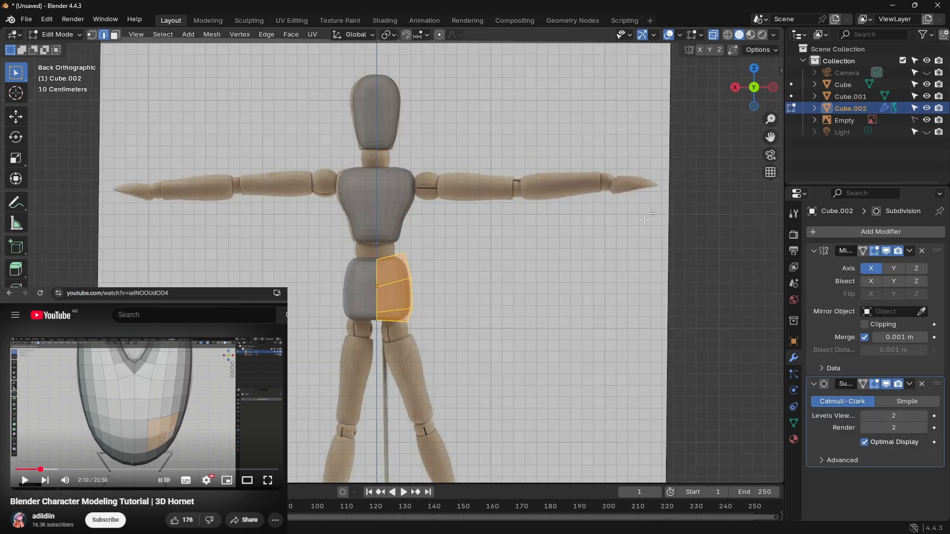
{"action": "scroll", "coordinate": [449, 304], "scroll_direction": "down", "scroll_amount": 3}
{"action": "scroll", "coordinate": [449, 304], "scroll_direction": "up", "scroll_amount": 3}
{"action": "left_click", "coordinate": [57, 34]}
{"action": "left_click", "coordinate": [63, 47]}
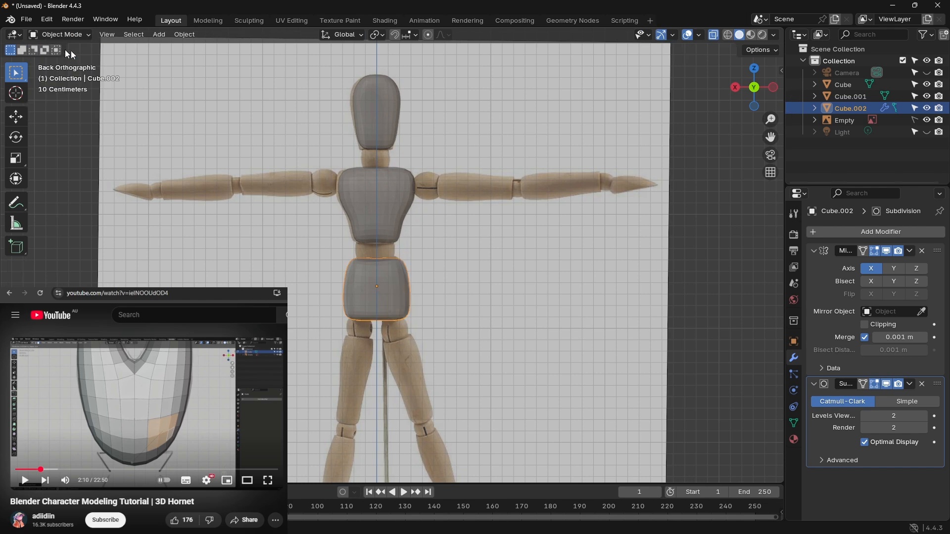
Step: Apply Visual Geometry to Mesh to the pelvis, making its Mirror and Subdivision modifiers permanent, and deselect it
{"action": "right_click", "coordinate": [366, 301]}
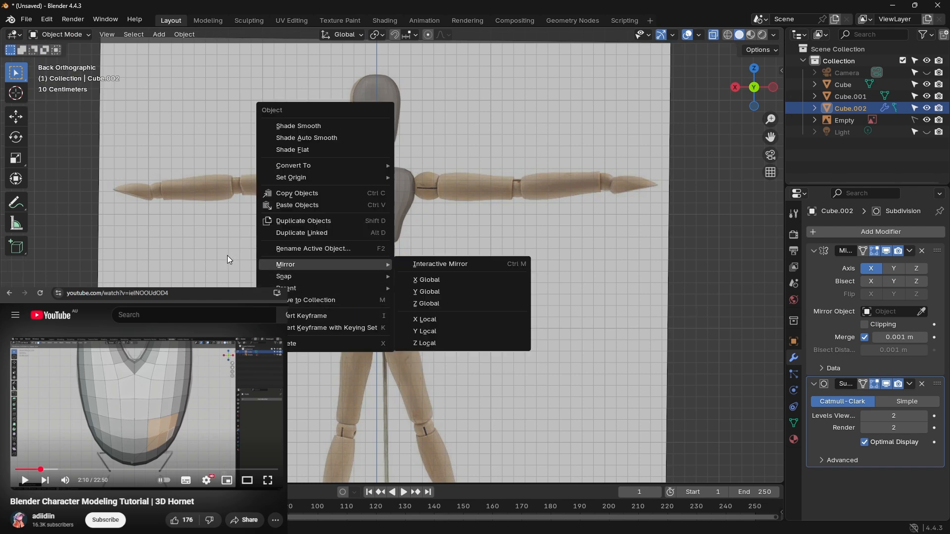
{"action": "left_click", "coordinate": [293, 285]}
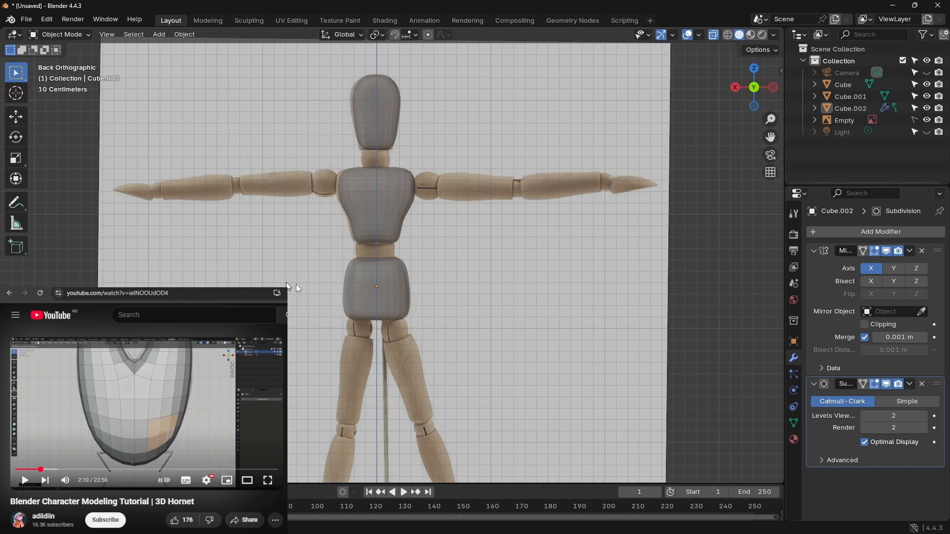
{"action": "left_click", "coordinate": [405, 314]}
{"action": "key", "text": "ctrl+a"}
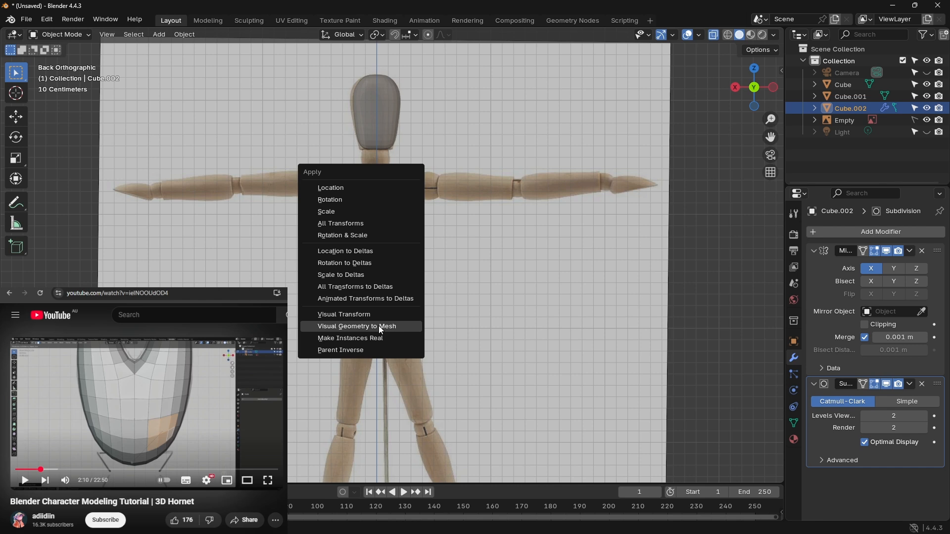
{"action": "left_click", "coordinate": [379, 326]}
{"action": "left_click", "coordinate": [429, 286]}
{"action": "key", "text": "KP_5"}
{"action": "middle_click_drag", "start_coordinate": [445, 280], "coordinate": [703, 196]}
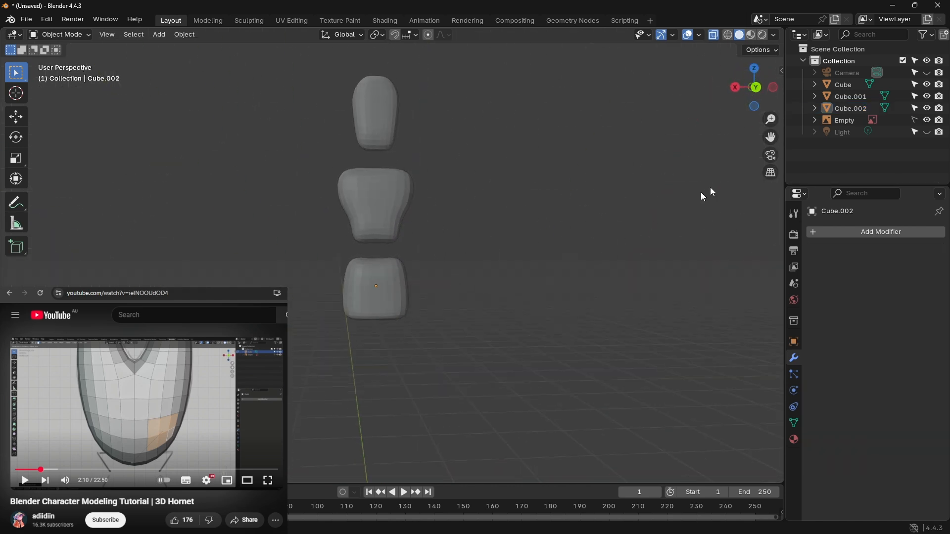
Step: Add a new 2 m cube in Object Mode with the reference image in back view
{"action": "left_click", "coordinate": [757, 89]}
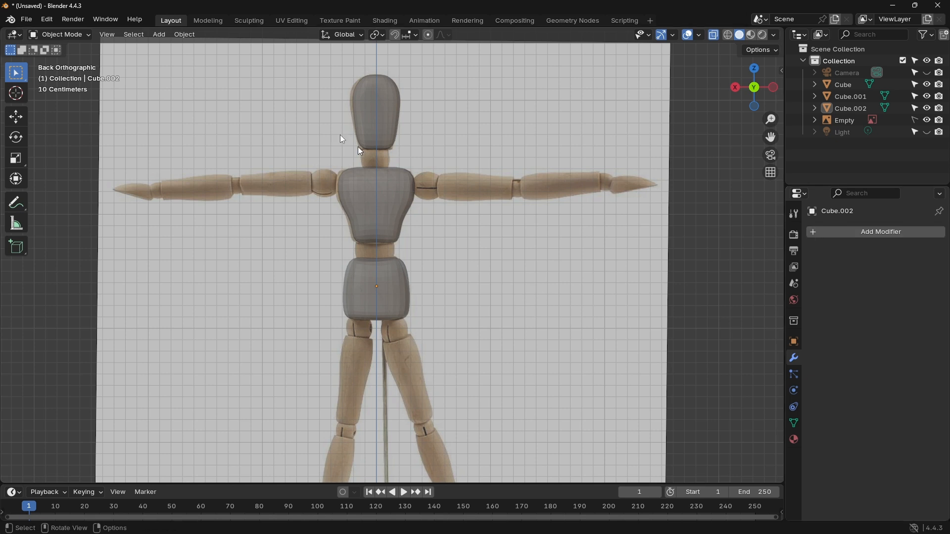
{"action": "key", "text": "Tab"}
{"action": "key", "text": "Tab"}
{"action": "key", "text": "shift+a"}
{"action": "mouse_move", "coordinate": [442, 155]}
{"action": "left_click", "coordinate": [497, 169]}
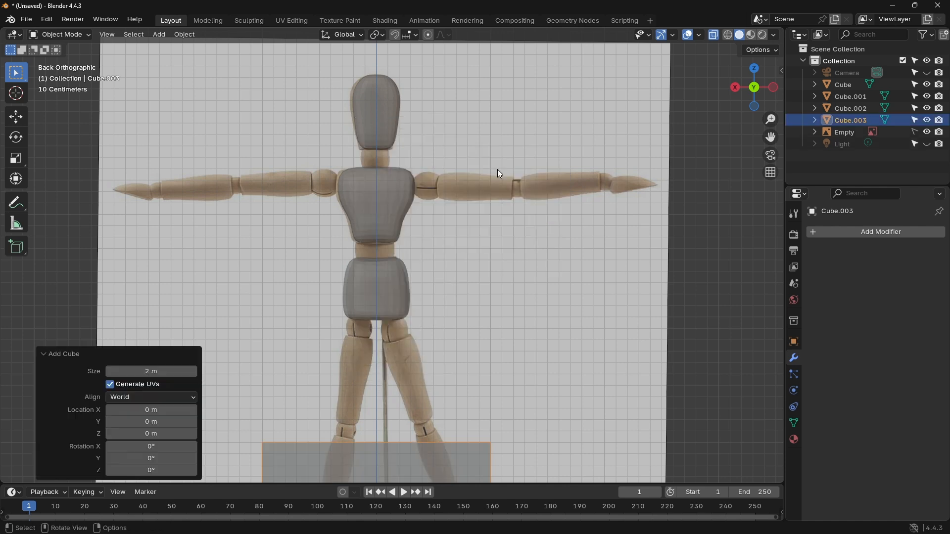
Step: Move the new cube 3.2352 m along Z and -0.86734 m along X onto the reference figure's upper arm
{"action": "key", "text": "g"}
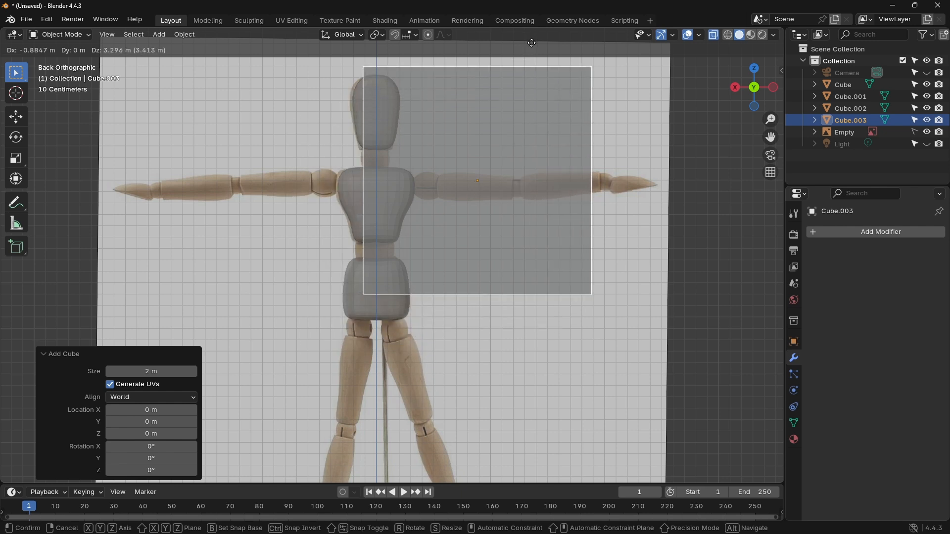
{"action": "key", "text": "z"}
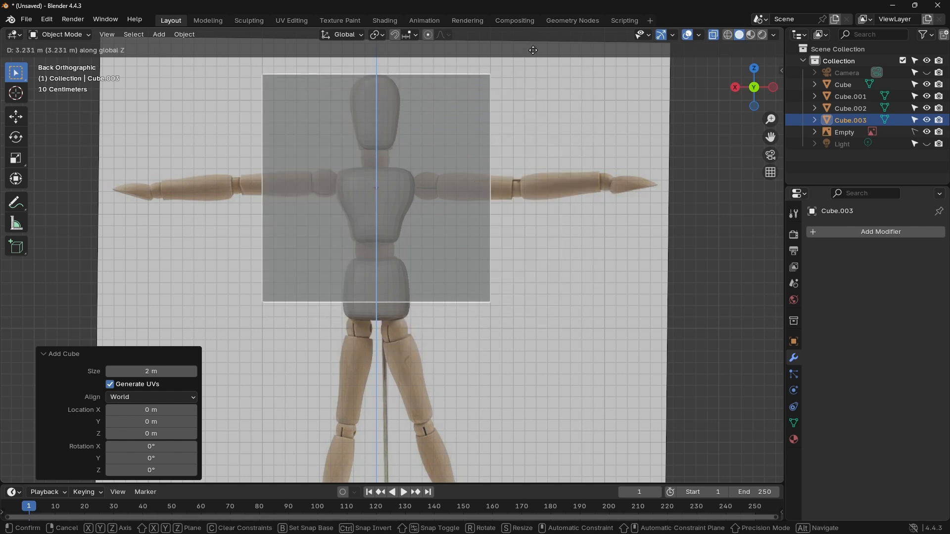
{"action": "left_click", "coordinate": [532, 50]}
{"action": "key", "text": "g"}
{"action": "key", "text": "y"}
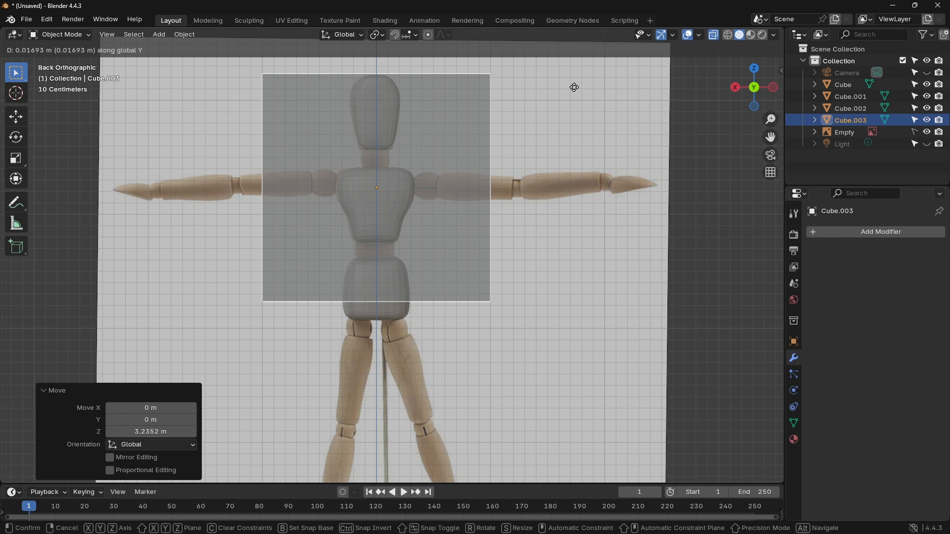
{"action": "key", "text": "x"}
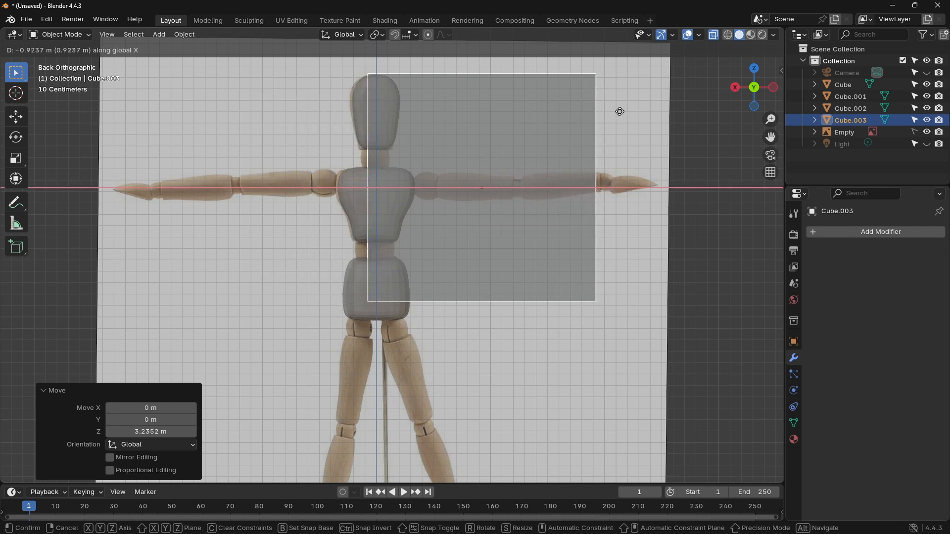
{"action": "left_click", "coordinate": [616, 111]}
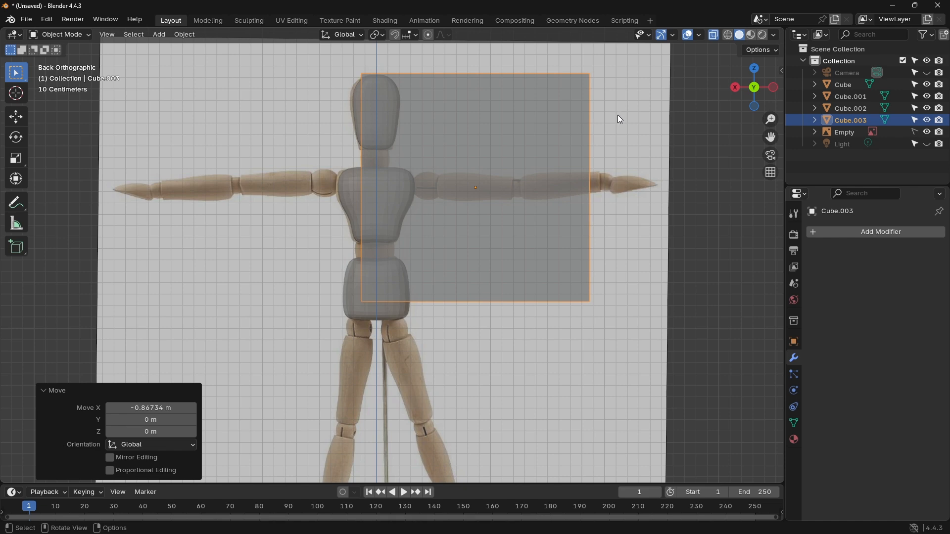
Step: Scale the upper-arm cube uniformly to 0.343 to match the arm segment's length, and enter Edit Mode on it
{"action": "key", "text": "s"}
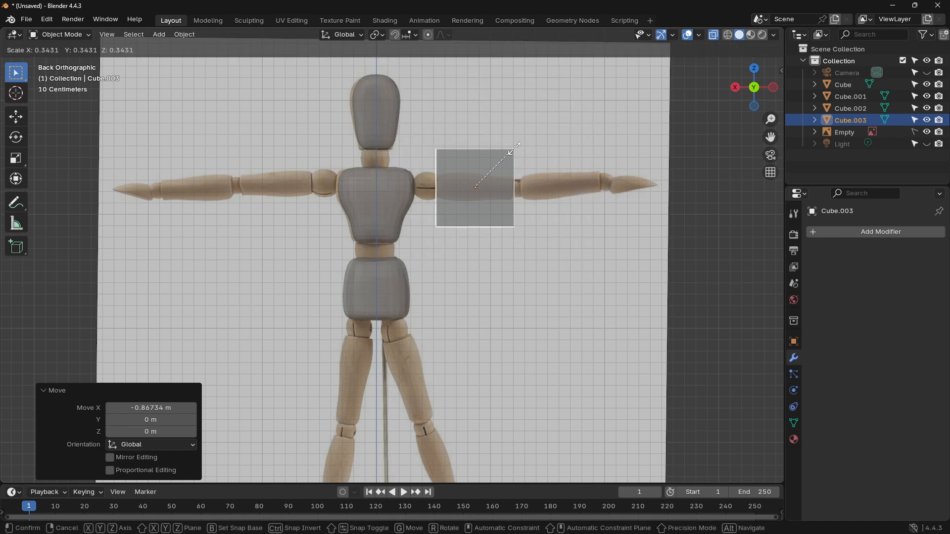
{"action": "left_click", "coordinate": [515, 148]}
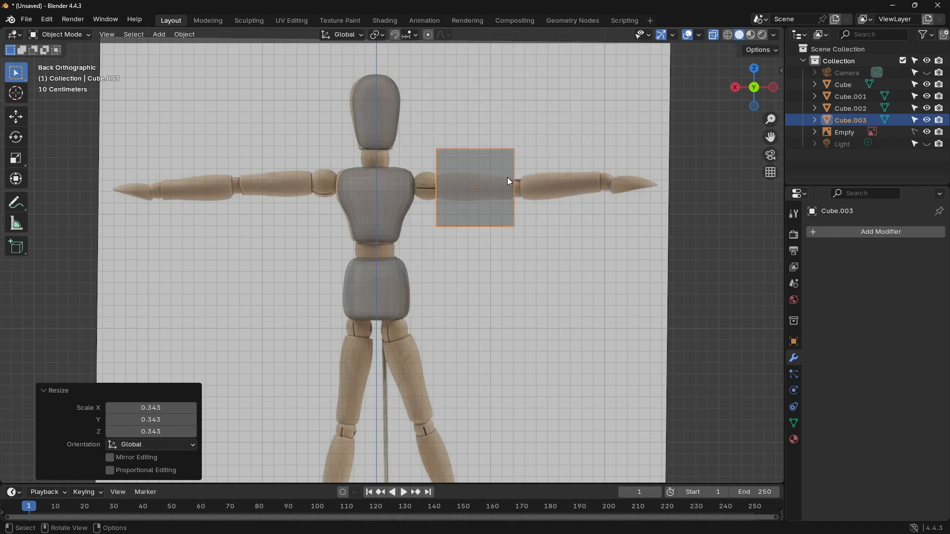
{"action": "scroll", "coordinate": [507, 175], "scroll_direction": "up", "scroll_amount": 4}
{"action": "middle_click_drag", "start_coordinate": [533, 139], "coordinate": [429, 219], "text": "shift"}
{"action": "scroll", "coordinate": [436, 205], "scroll_direction": "up", "scroll_amount": 2}
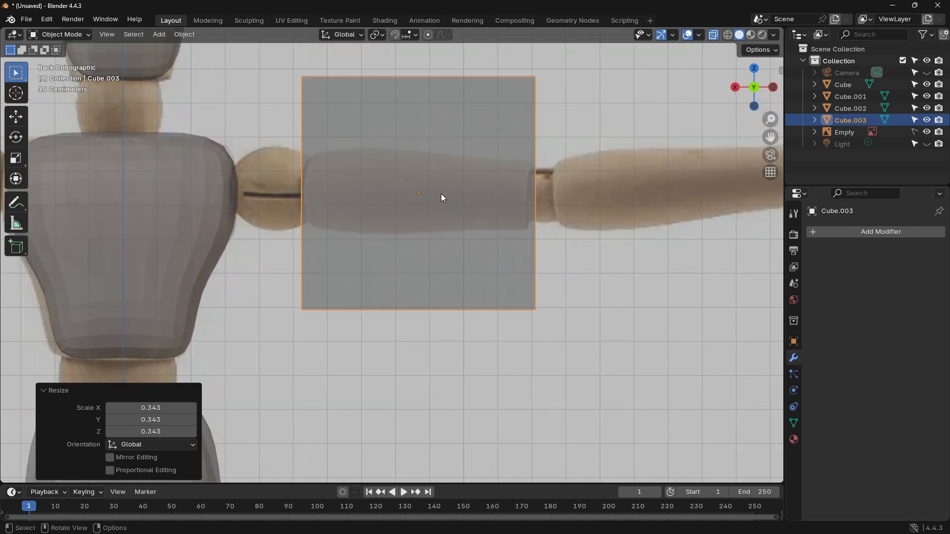
{"action": "middle_click_drag", "start_coordinate": [473, 156], "coordinate": [459, 205], "text": "shift"}
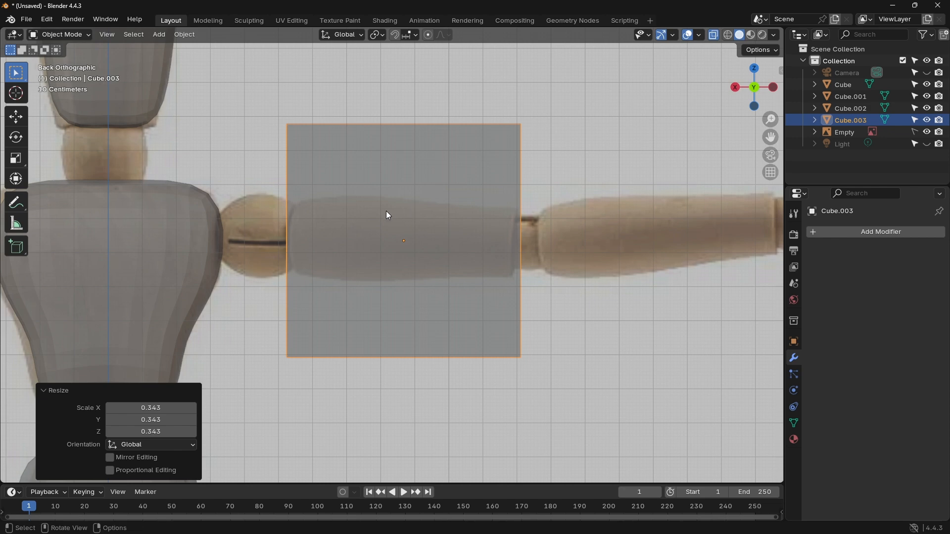
{"action": "key", "text": "Tab"}
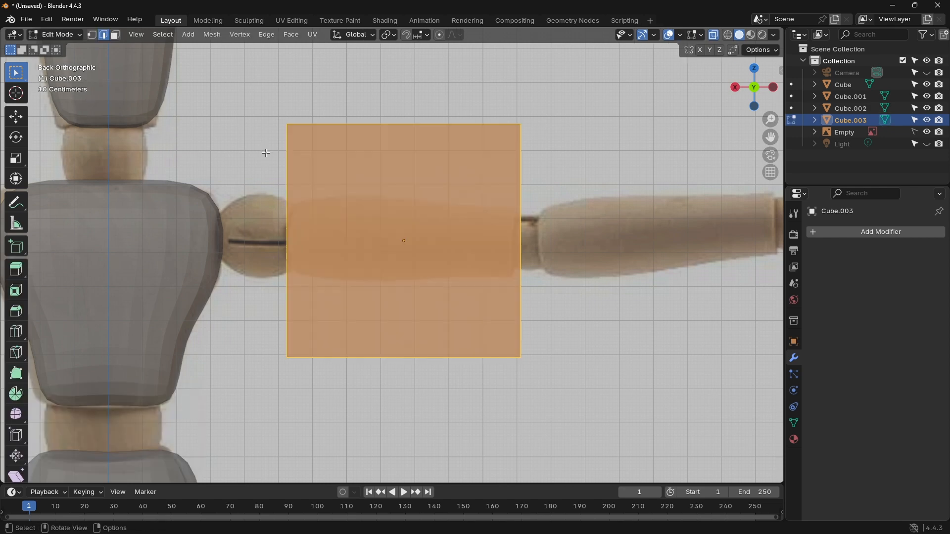
Step: Add two vertical loop cuts across the upper-arm cube, one toward the shoulder with factor 0.458 and one toward the elbow with factor -0.157
{"action": "key", "text": "ctrl+r"}
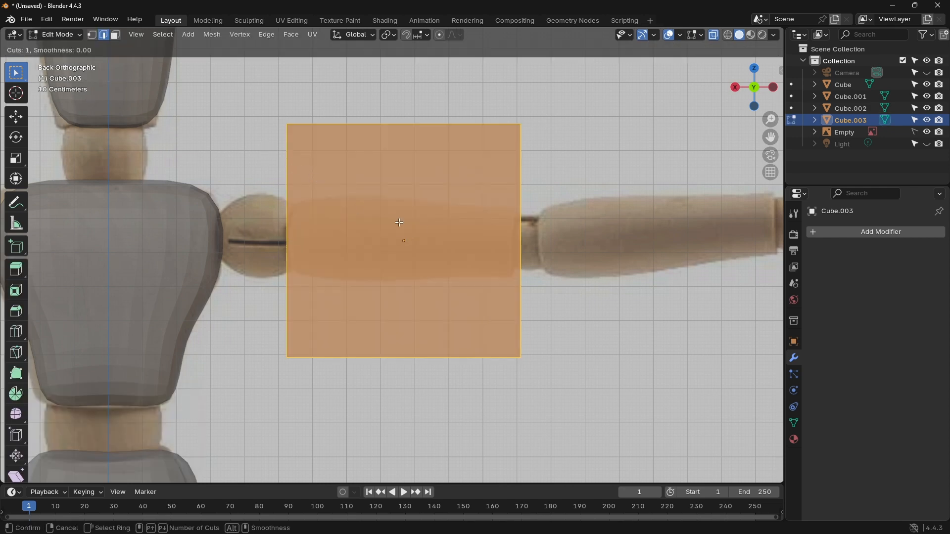
{"action": "left_click", "coordinate": [389, 154]}
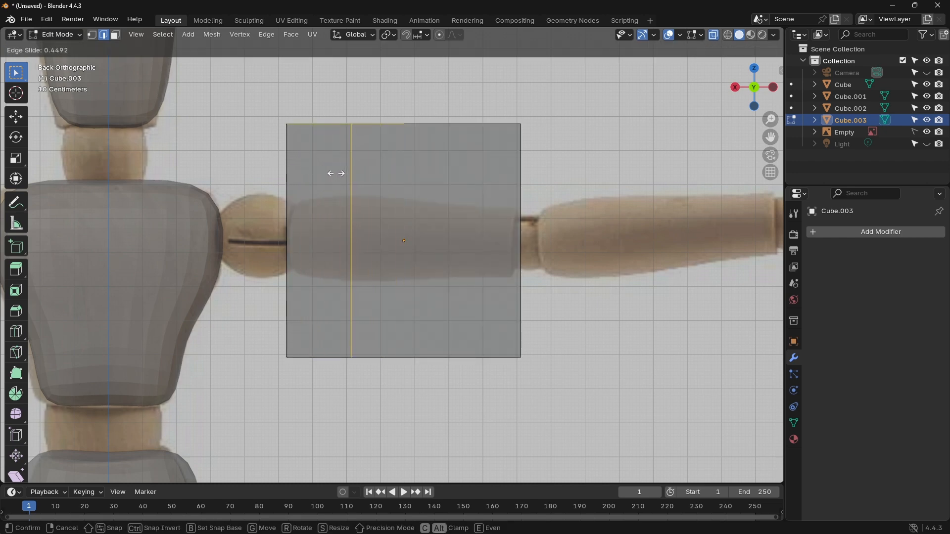
{"action": "left_click", "coordinate": [336, 173]}
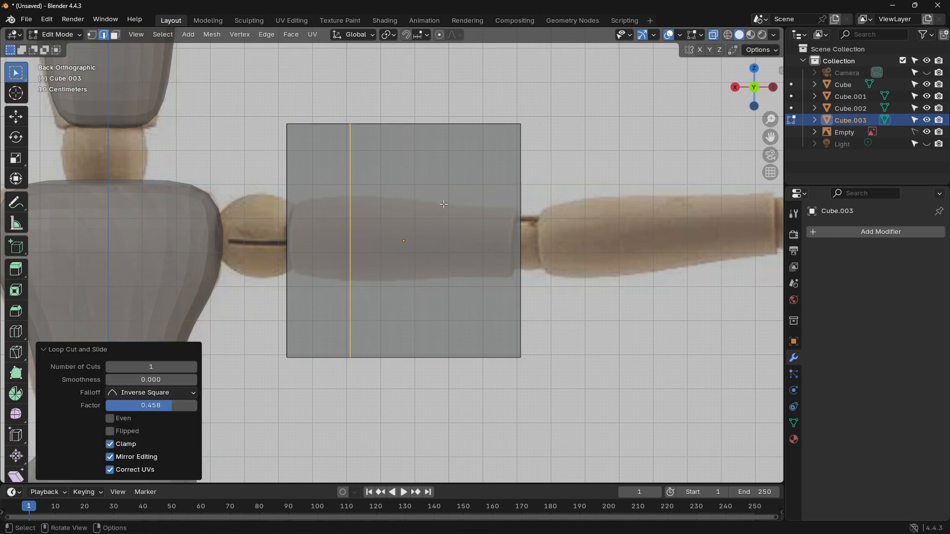
{"action": "key", "text": "ctrl+r"}
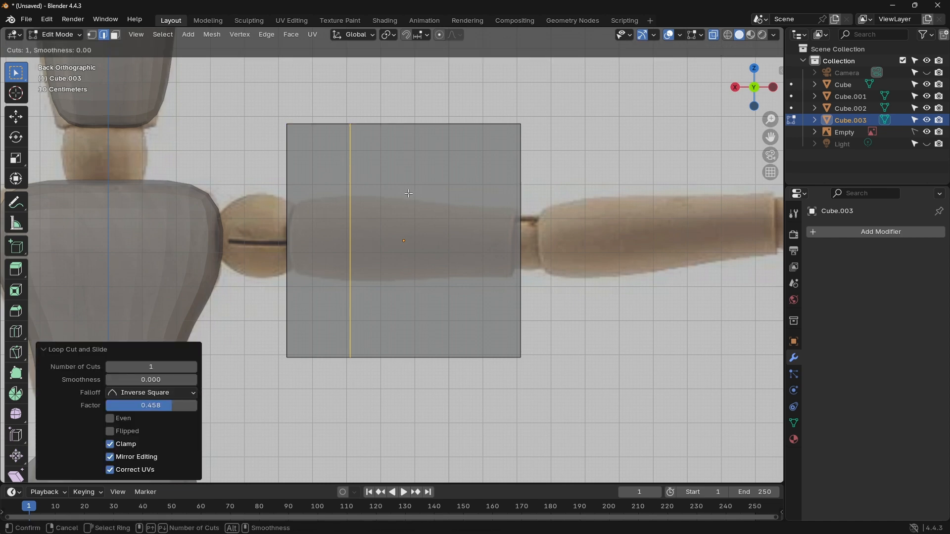
{"action": "key", "text": "Escape"}
{"action": "key", "text": "ctrl+r"}
{"action": "left_click", "coordinate": [505, 126]}
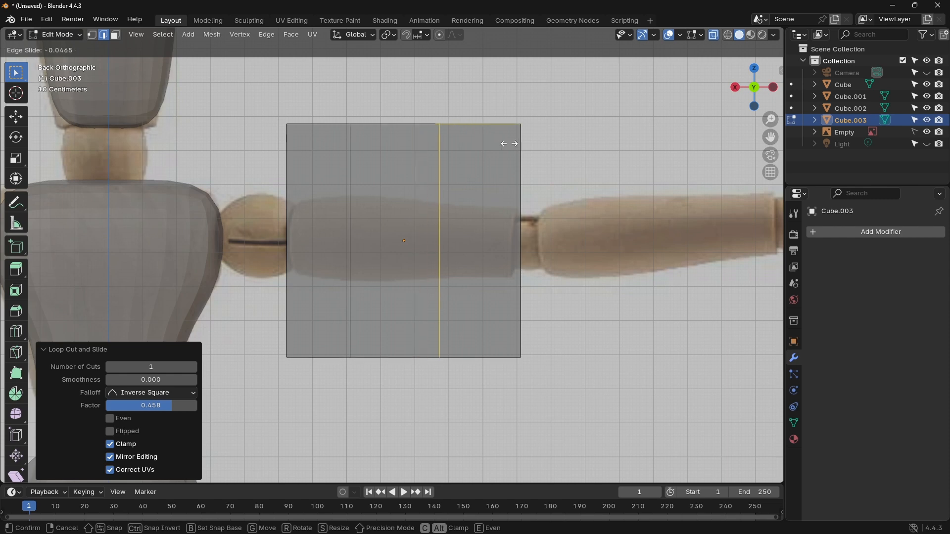
{"action": "left_click", "coordinate": [518, 144]}
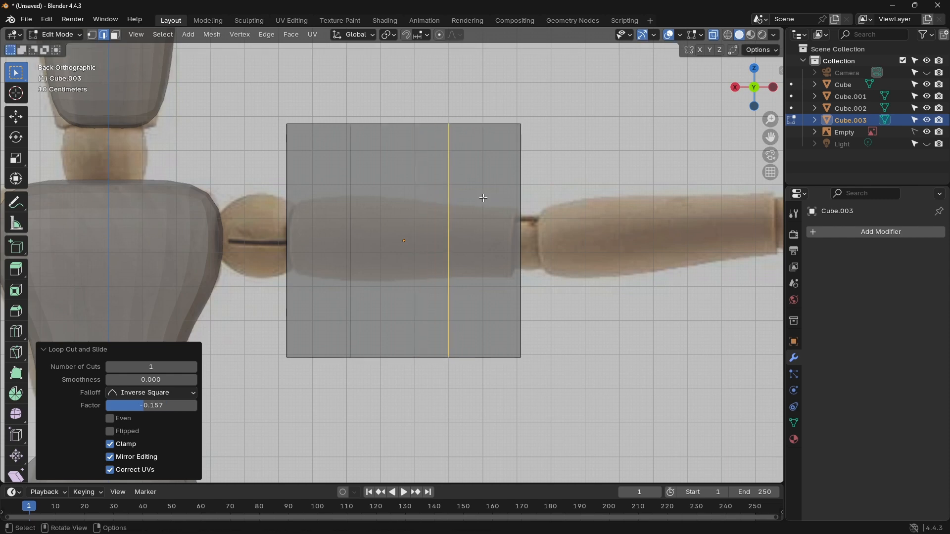
Step: Add a third vertical loop cut between the two existing ones with a slide factor of -0.162
{"action": "left_click", "coordinate": [406, 190]}
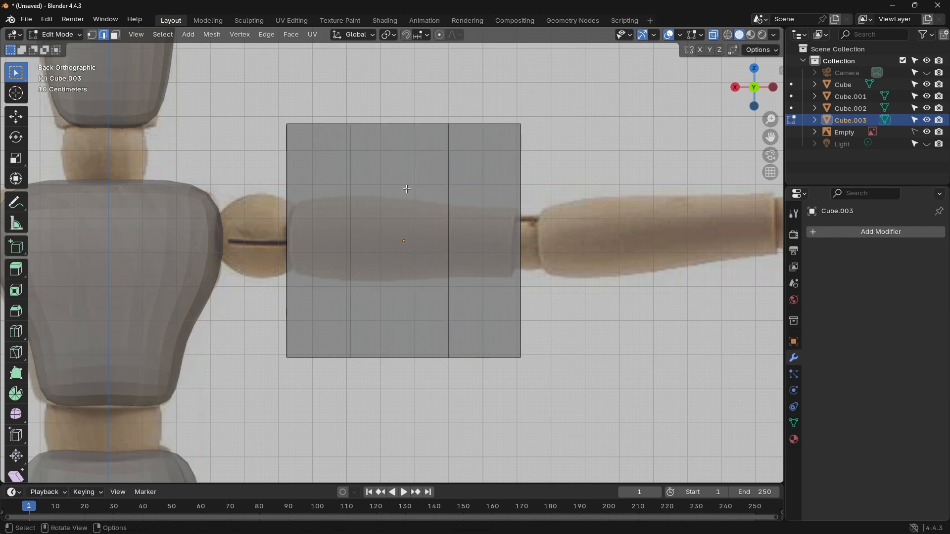
{"action": "key", "text": "ctrl+r"}
{"action": "left_click", "coordinate": [382, 141]}
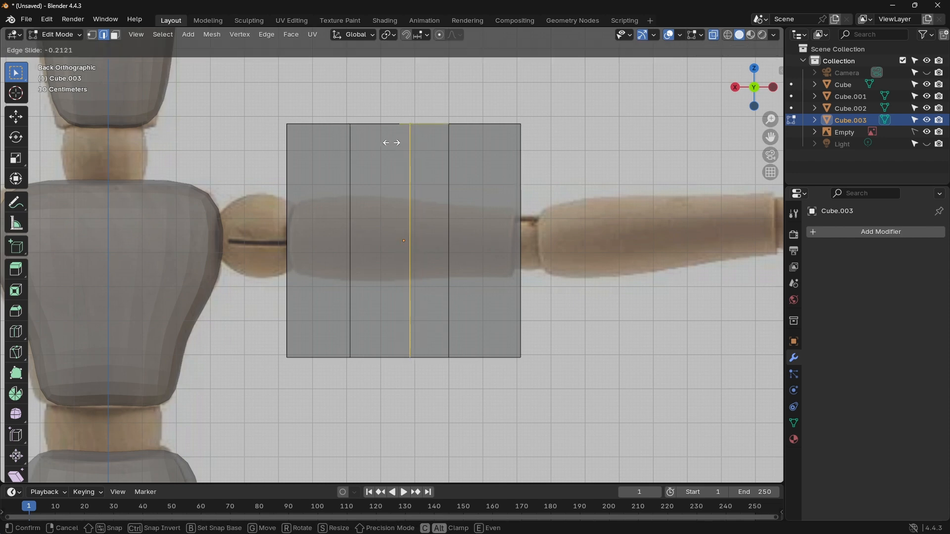
{"action": "left_click", "coordinate": [386, 143]}
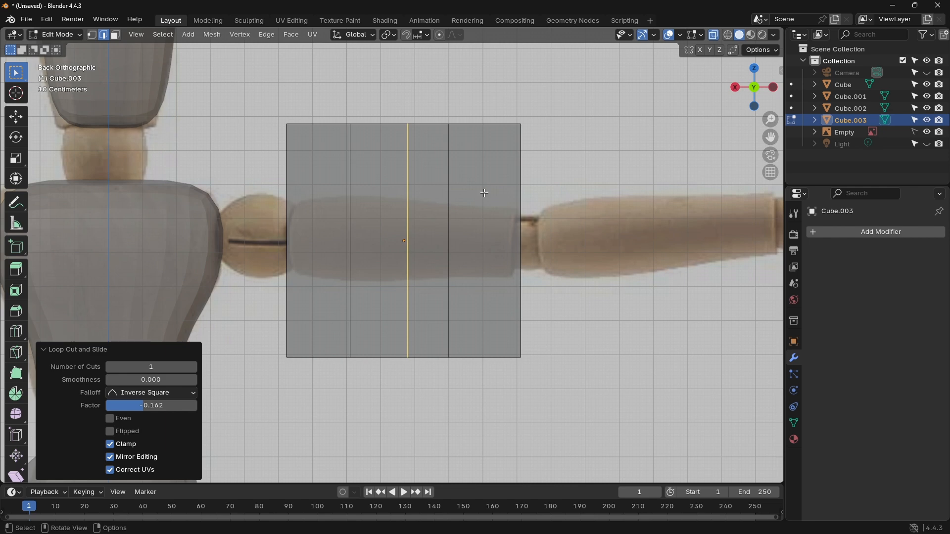
Step: Raise the cube's bottom edges 0.21931 m along Z to meet the underside of the reference arm
{"action": "left_click_drag", "start_coordinate": [533, 363], "coordinate": [251, 343]}
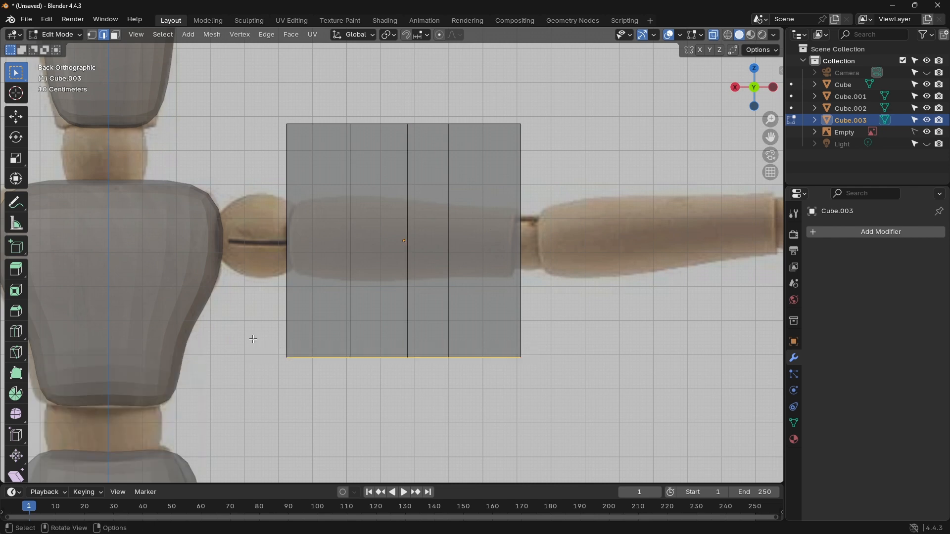
{"action": "key", "text": "g"}
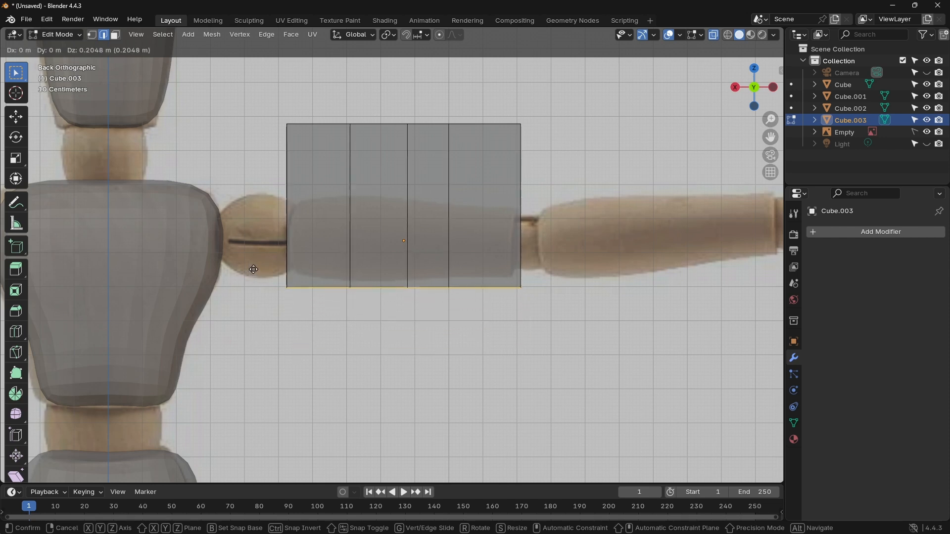
{"action": "key", "text": "z"}
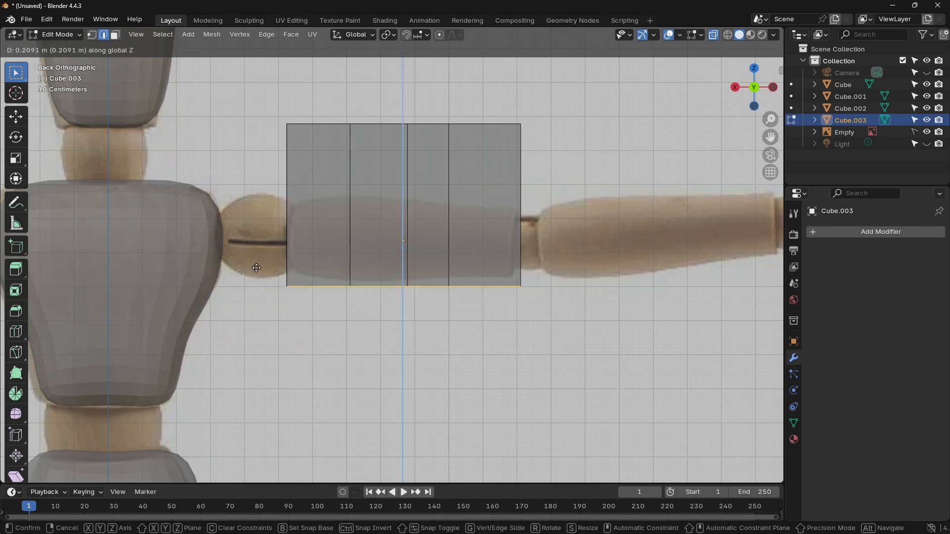
{"action": "left_click", "coordinate": [261, 263]}
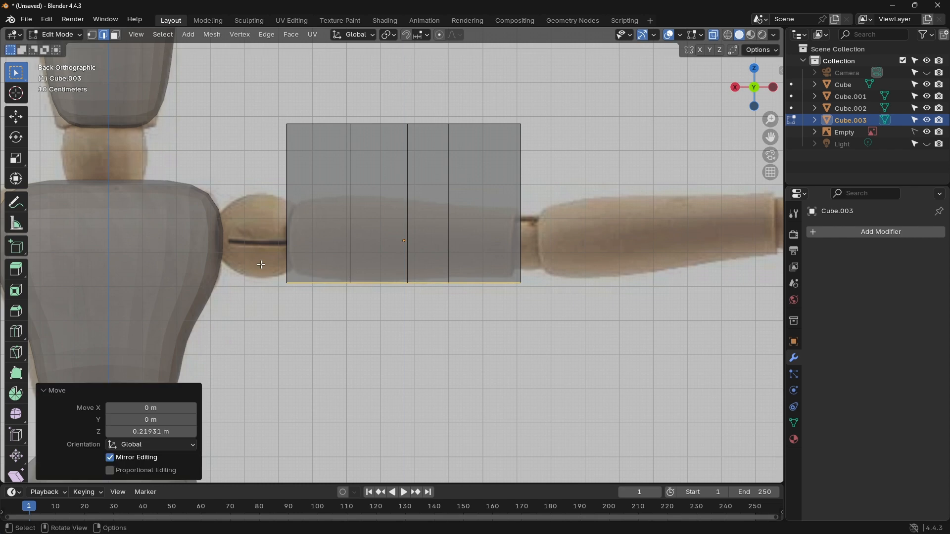
Step: Lower the cube's top edges by 0.20043 m along Z to meet the upper side of the reference arm
{"action": "left_click", "coordinate": [374, 124]}
{"action": "key", "text": "z"}
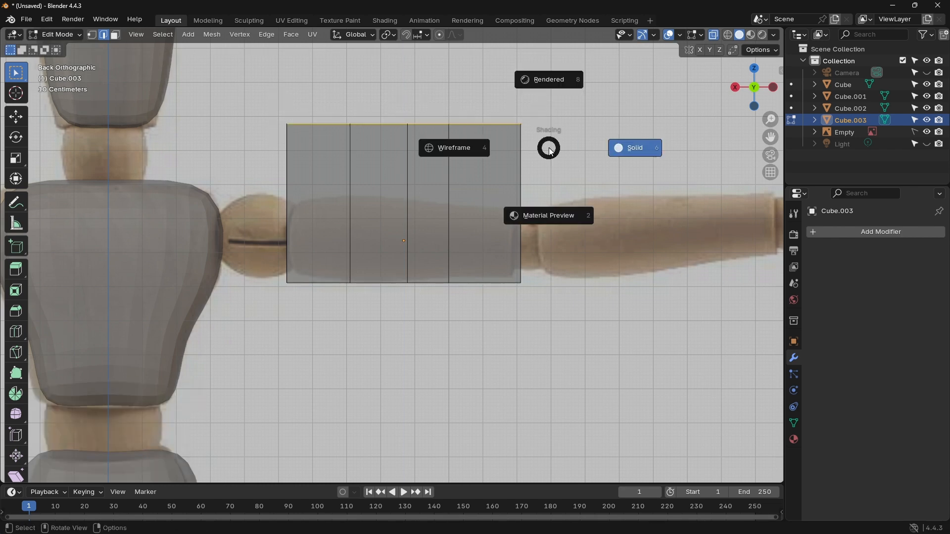
{"action": "key", "text": "Escape"}
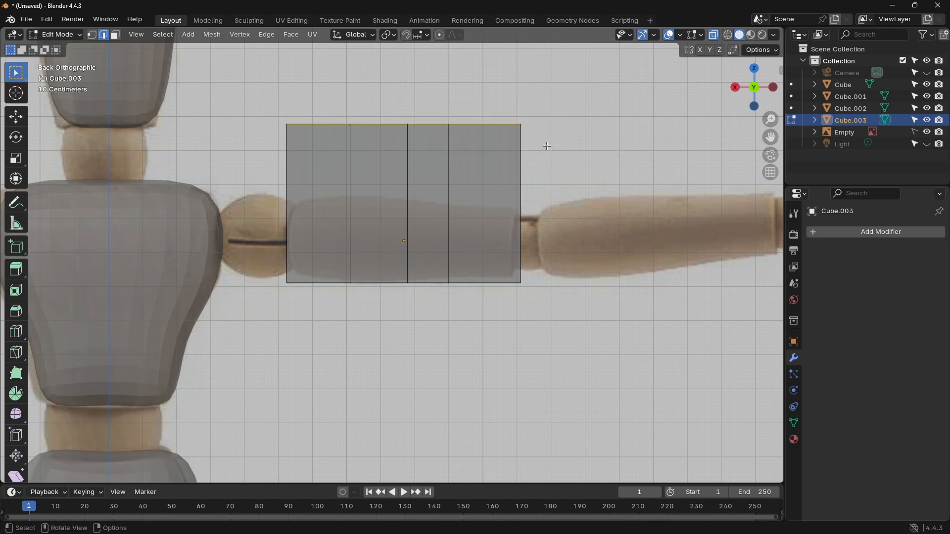
{"action": "key", "text": "g"}
{"action": "key", "text": "z"}
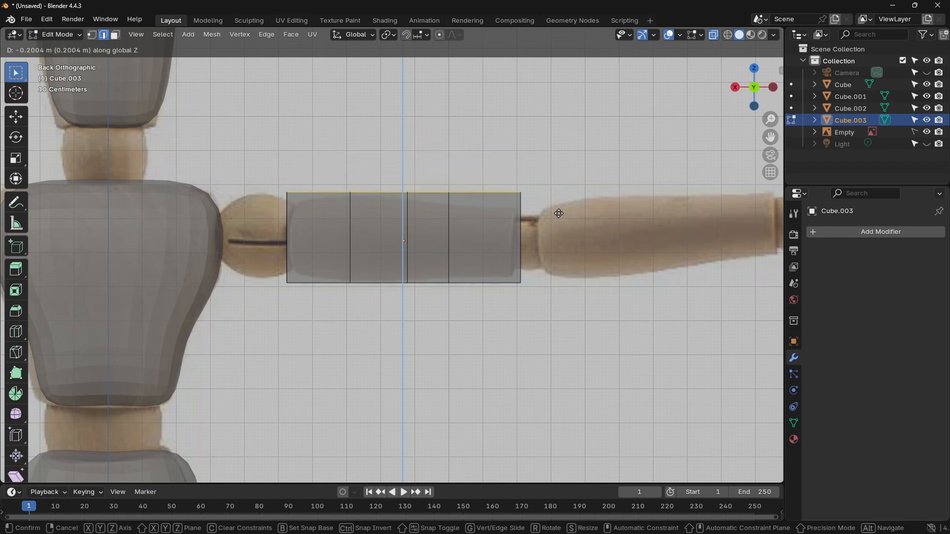
{"action": "left_click", "coordinate": [559, 213]}
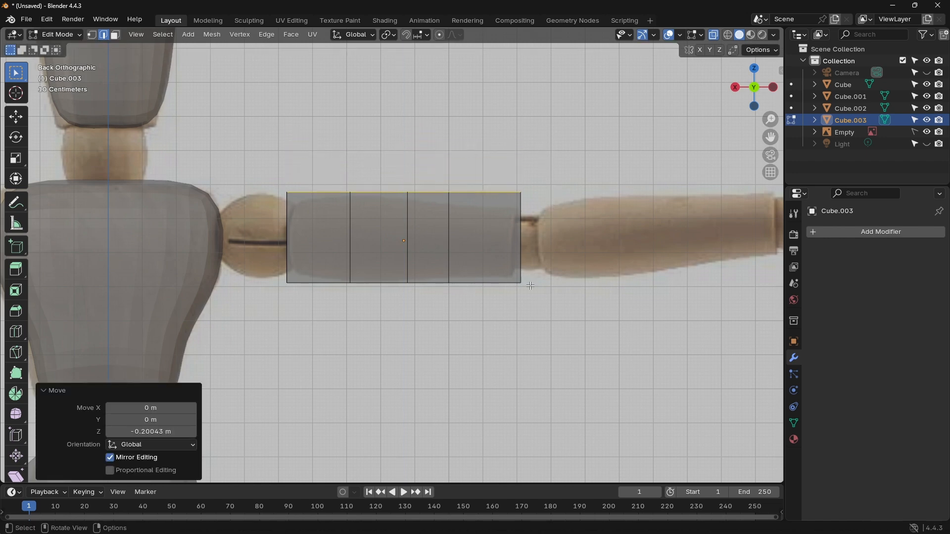
Step: Move the upper and lower outline edges on the elbow half of the block inward to follow the reference arm's taper
{"action": "key", "text": "alt+a"}
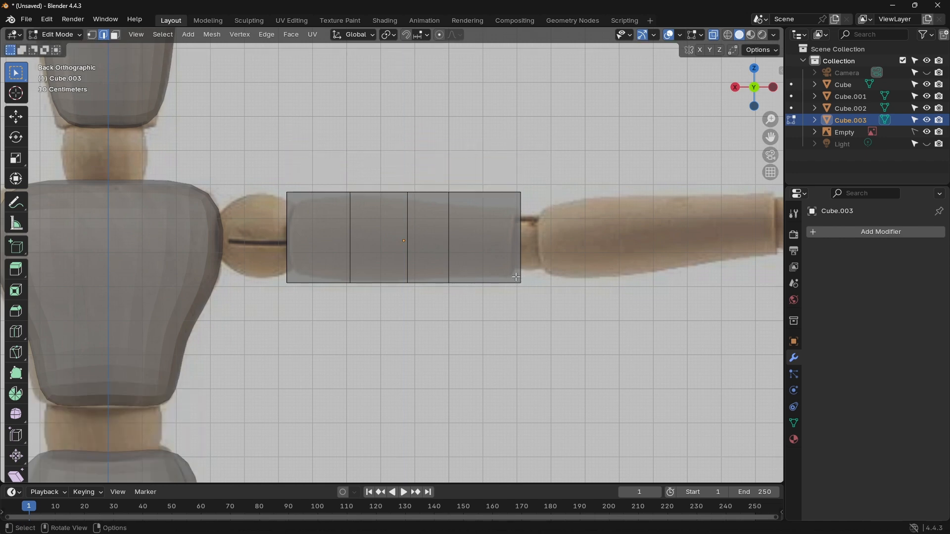
{"action": "left_click_drag", "start_coordinate": [516, 277], "coordinate": [509, 272]}
{"action": "key", "text": "alt+a"}
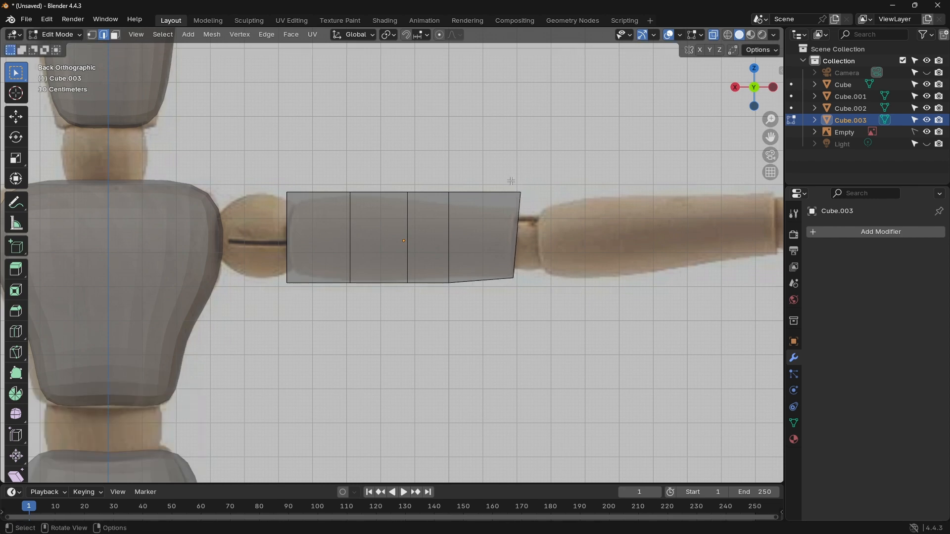
{"action": "left_click_drag", "start_coordinate": [512, 181], "coordinate": [455, 215]}
{"action": "left_click_drag", "start_coordinate": [451, 286], "coordinate": [403, 276]}
{"action": "key", "text": "g"}
{"action": "left_click", "coordinate": [405, 269]}
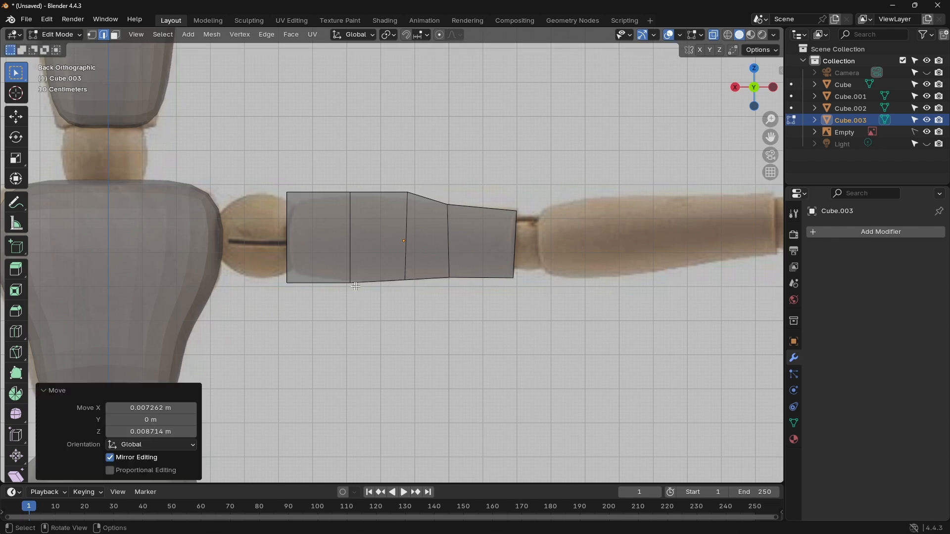
Step: Move both shoulder-end corners inward to the reference outline, shifting the upper one -0.021785 m along X and -0.033404 m along Z
{"action": "left_click_drag", "start_coordinate": [283, 284], "coordinate": [292, 286]}
{"action": "key", "text": "g"}
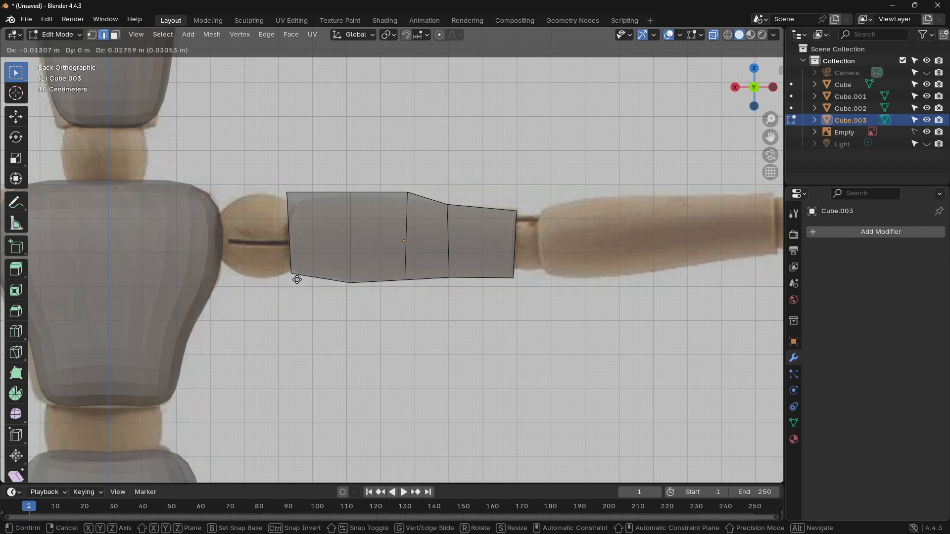
{"action": "left_click", "coordinate": [301, 277]}
{"action": "left_click_drag", "start_coordinate": [283, 187], "coordinate": [291, 197]}
{"action": "key", "text": "g"}
{"action": "left_click", "coordinate": [305, 216]}
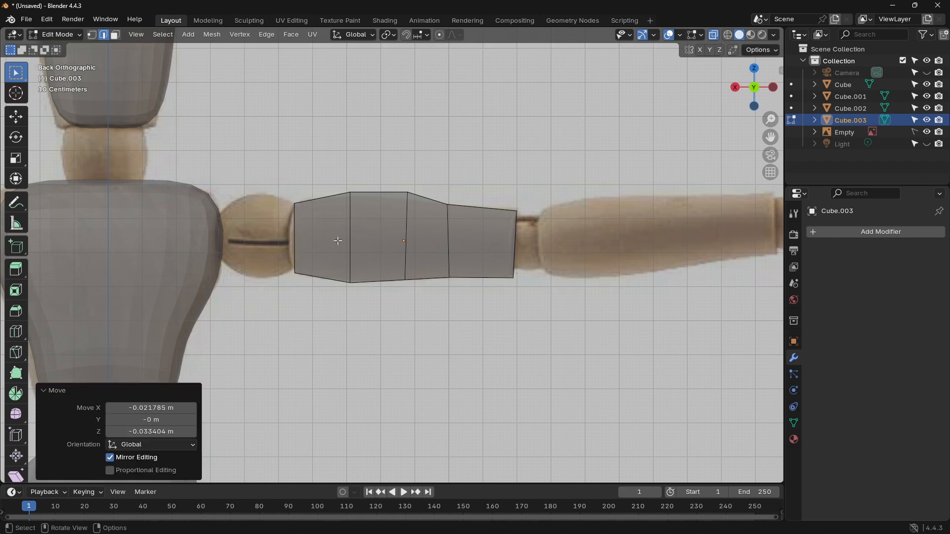
Step: Add a lengthwise loop cut with factor 0.033 and move its shoulder-end edge 0.023238 m along X and -0.011619 m along Z
{"action": "key", "text": "ctrl+r"}
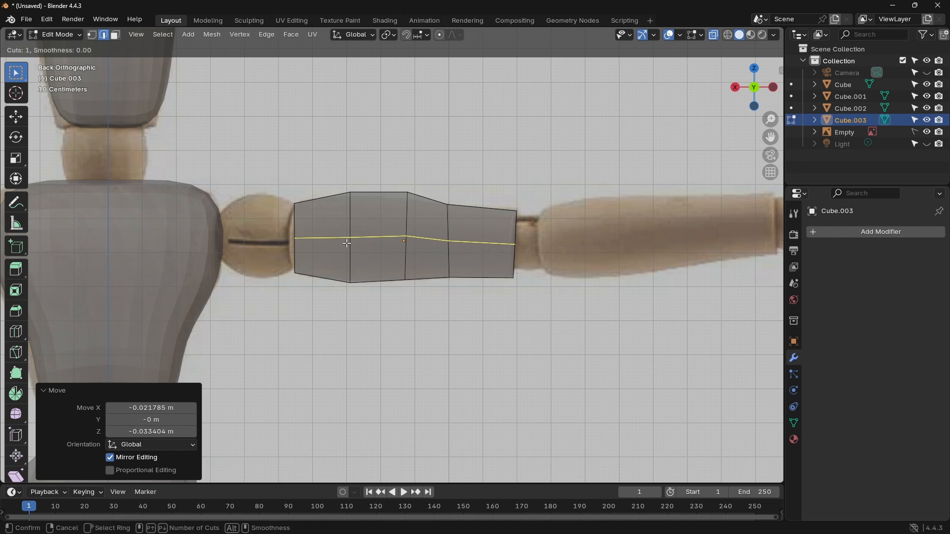
{"action": "left_click", "coordinate": [347, 243]}
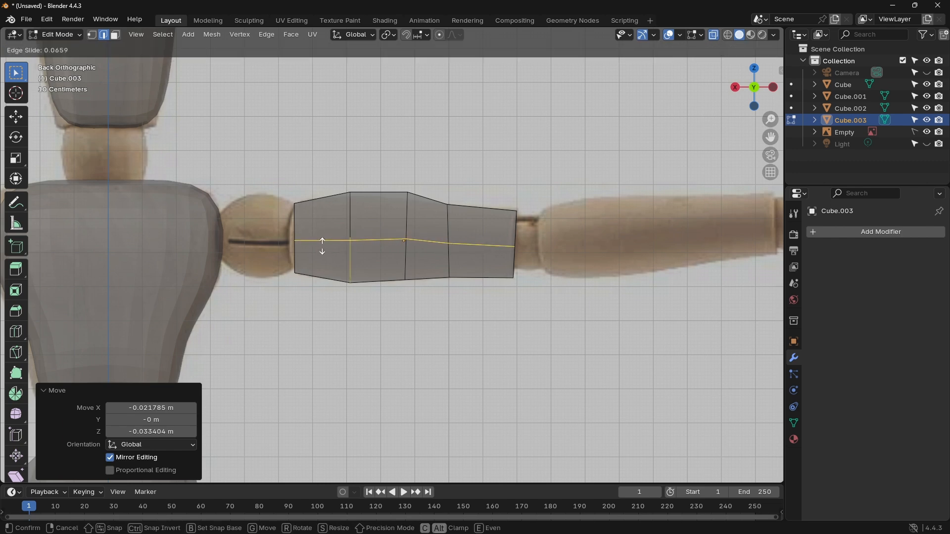
{"action": "left_click", "coordinate": [323, 244]}
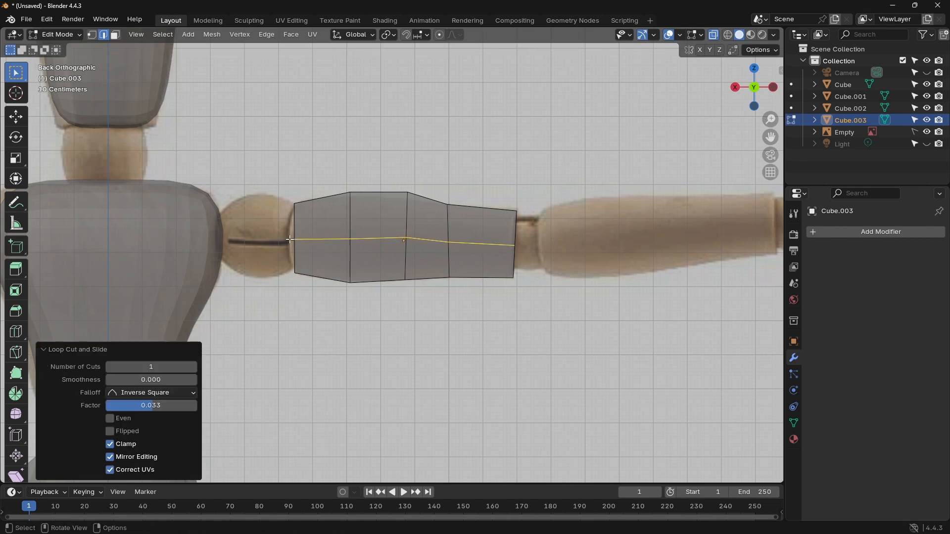
{"action": "key", "text": "alt+a"}
{"action": "left_click", "coordinate": [301, 245]}
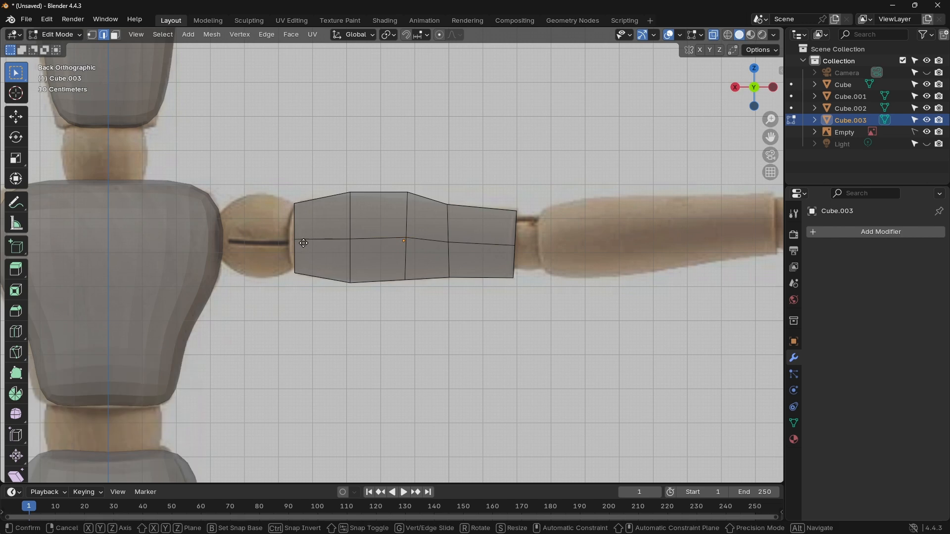
{"action": "key", "text": "g"}
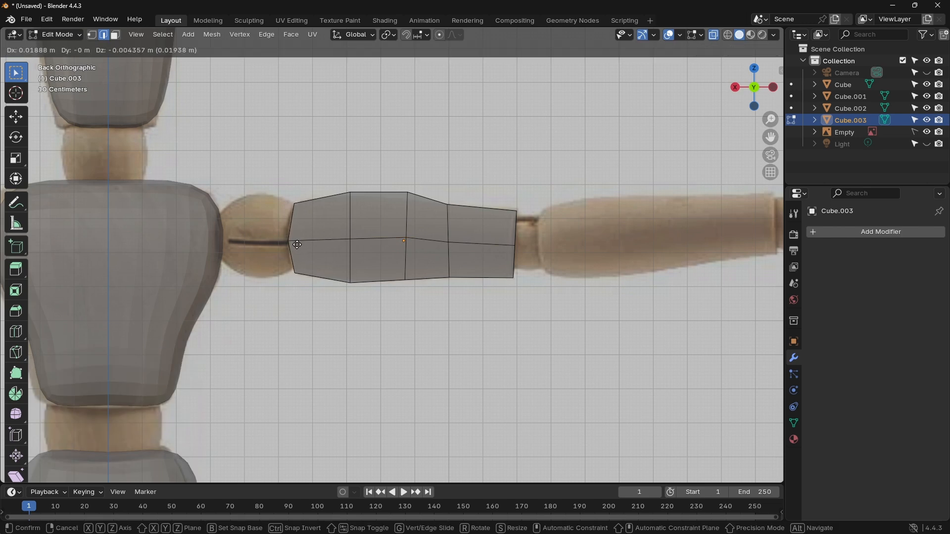
{"action": "left_click", "coordinate": [296, 247]}
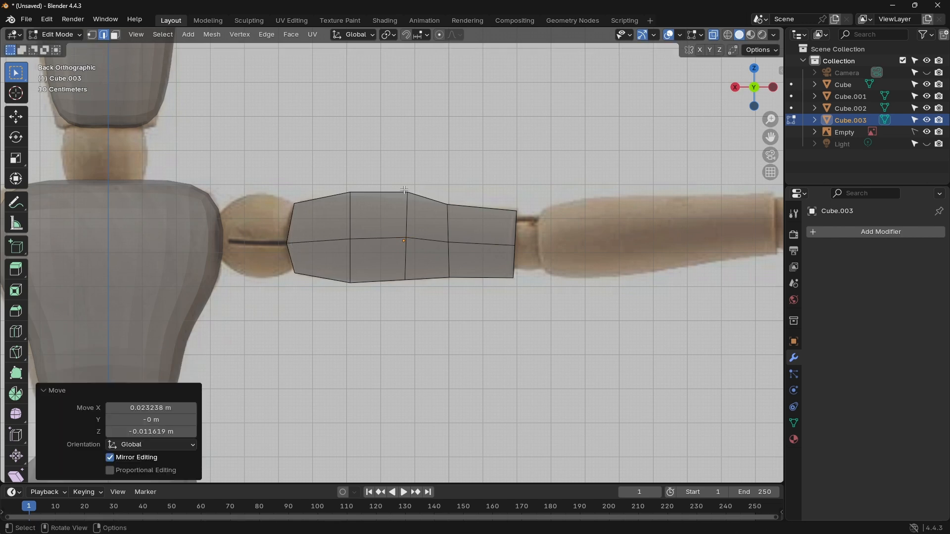
Step: Switch to wireframe shading and move the two upper outline edges in the arm's shoulder half and middle down to the reference outline
{"action": "left_click_drag", "start_coordinate": [404, 190], "coordinate": [418, 204]}
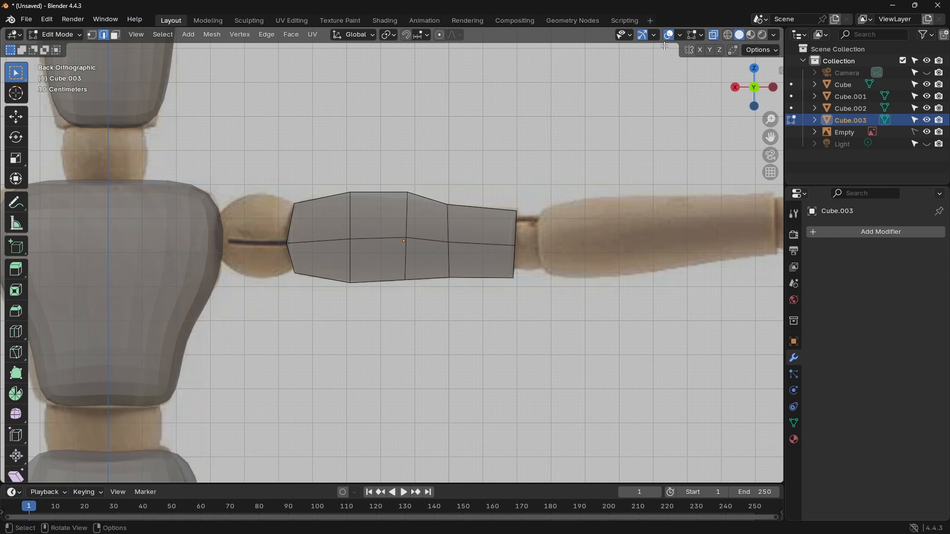
{"action": "left_click", "coordinate": [729, 36]}
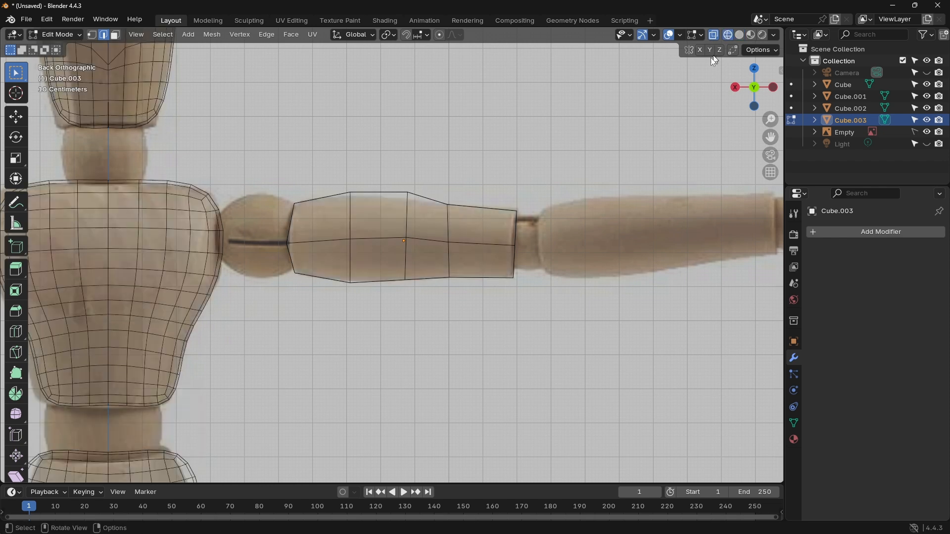
{"action": "key", "text": "g"}
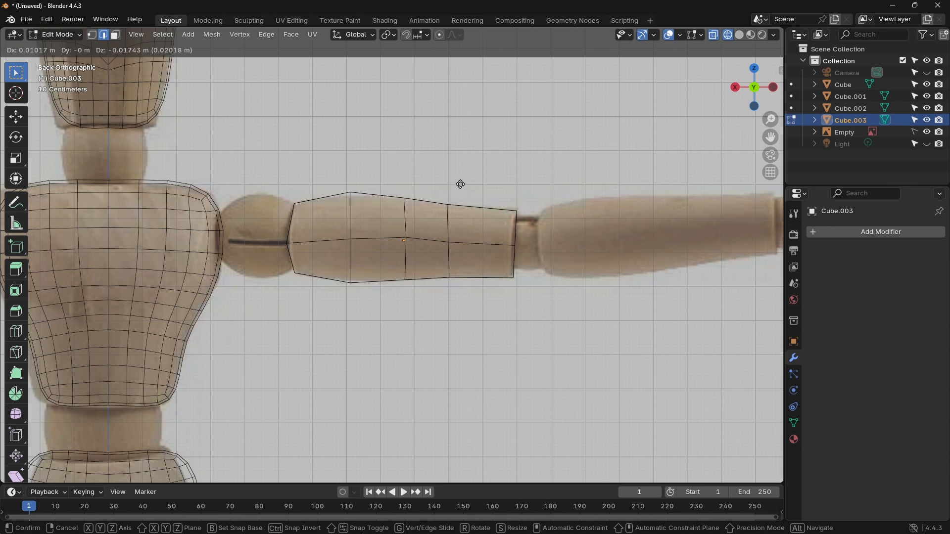
{"action": "left_click", "coordinate": [459, 186]}
{"action": "key", "text": "g"}
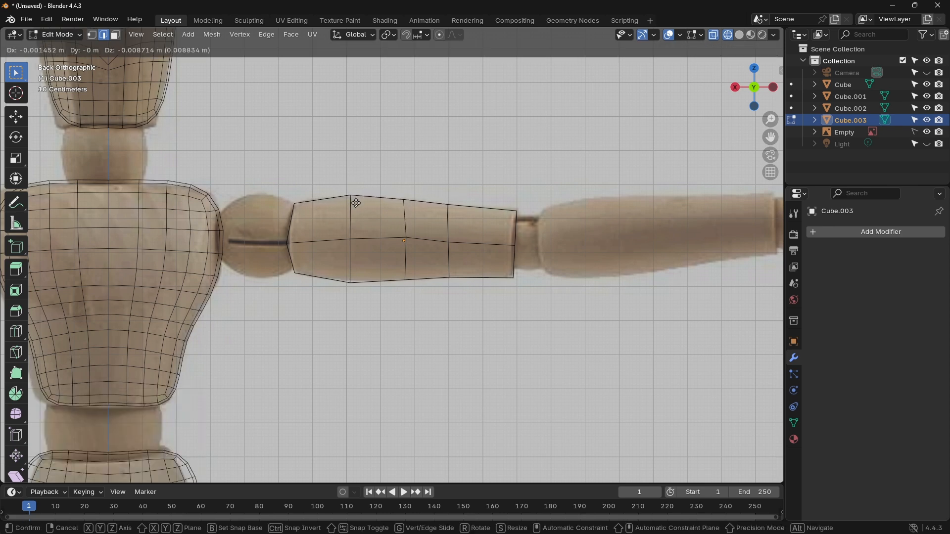
{"action": "left_click", "coordinate": [354, 206]}
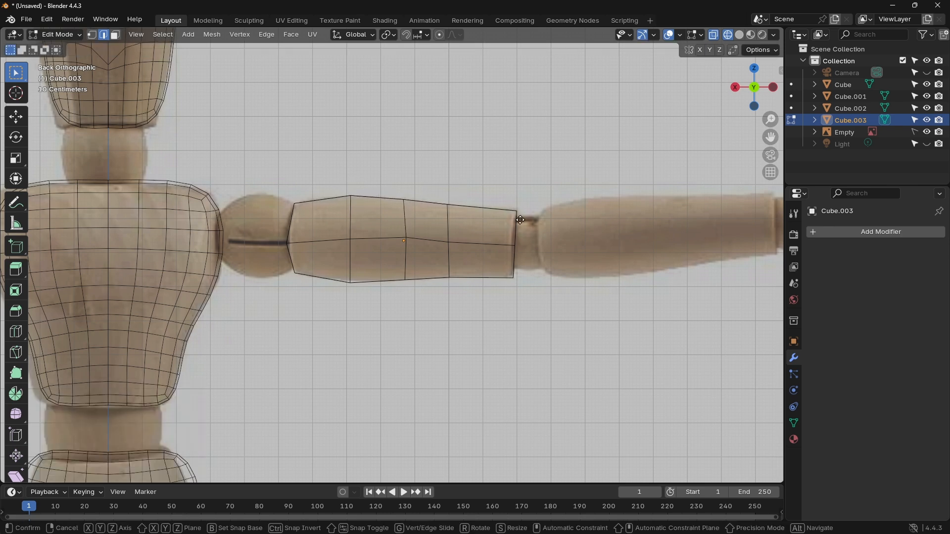
Step: Raise the upper elbow-end edge 0.007262 m along Z, move the lower shoulder-side edge 0.004357 m X and 0.005809 m Z, and restore solid shading
{"action": "key", "text": "g"}
{"action": "left_click", "coordinate": [520, 218]}
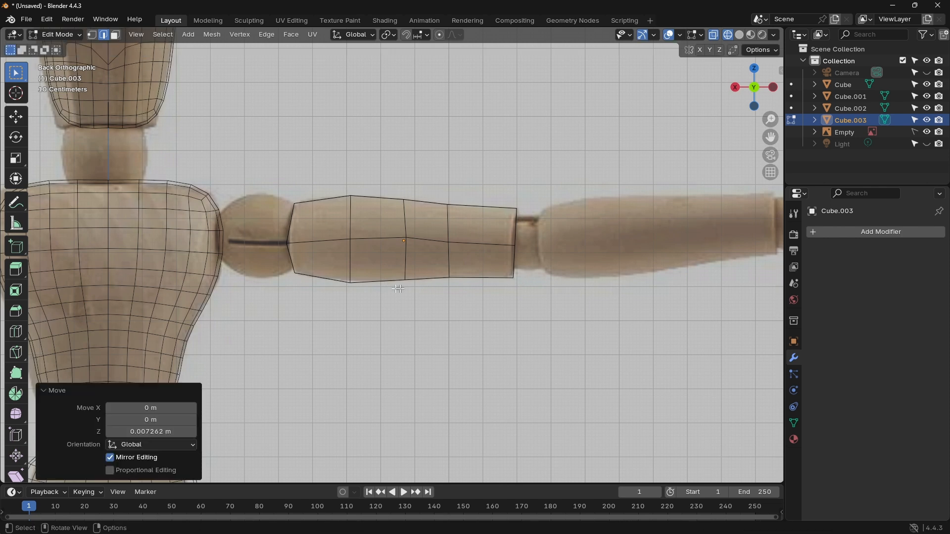
{"action": "key", "text": "g"}
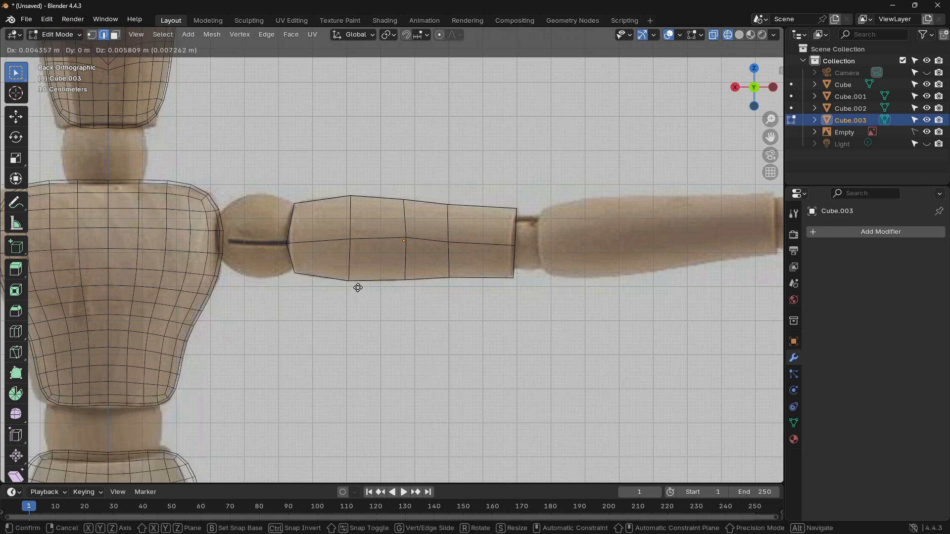
{"action": "left_click", "coordinate": [359, 288]}
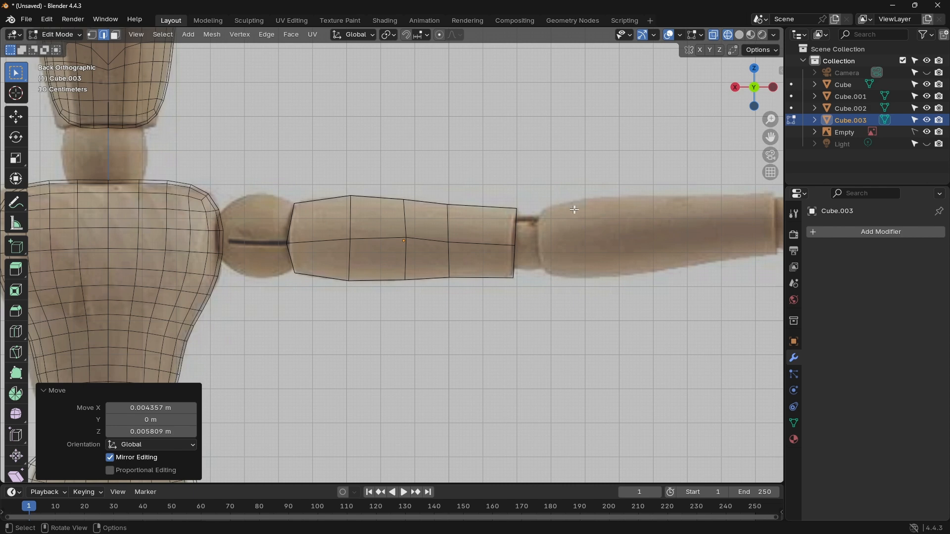
{"action": "left_click", "coordinate": [739, 35]}
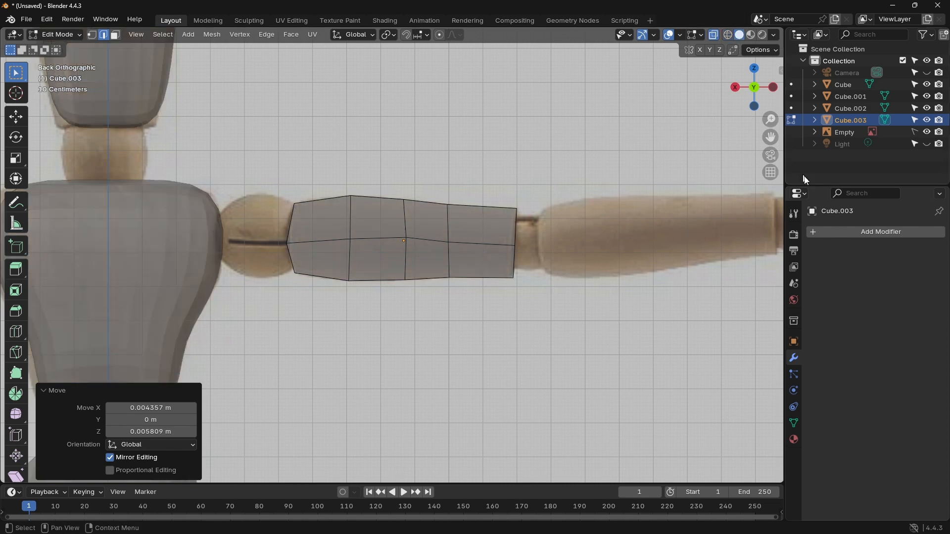
Step: Add a Mirror modifier to the upper arm and try mirroring on additional axes, leaving only X enabled
{"action": "left_click", "coordinate": [821, 232]}
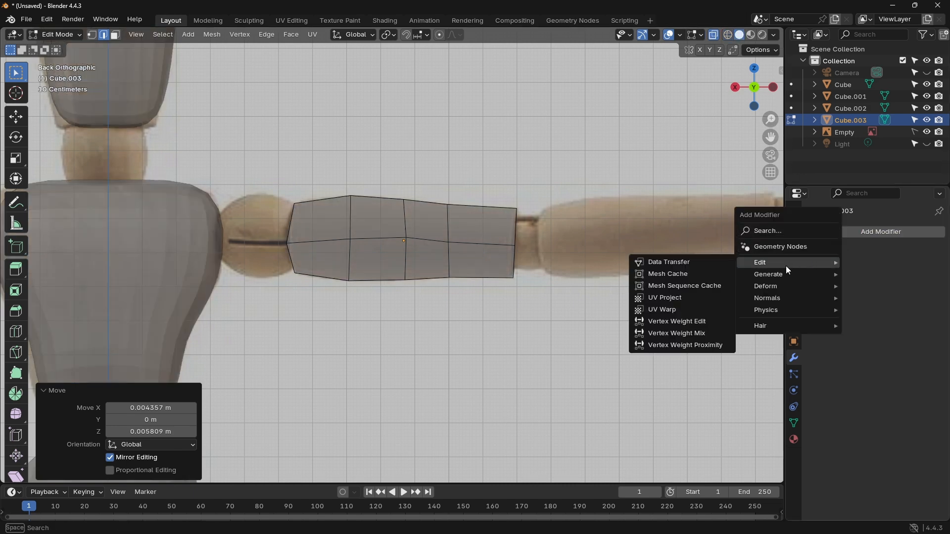
{"action": "left_click", "coordinate": [780, 232]}
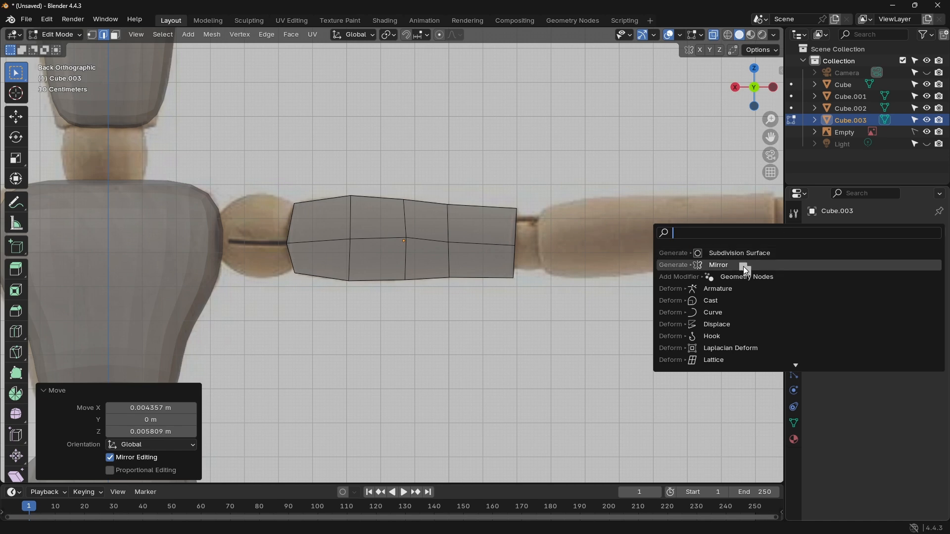
{"action": "left_click", "coordinate": [744, 266]}
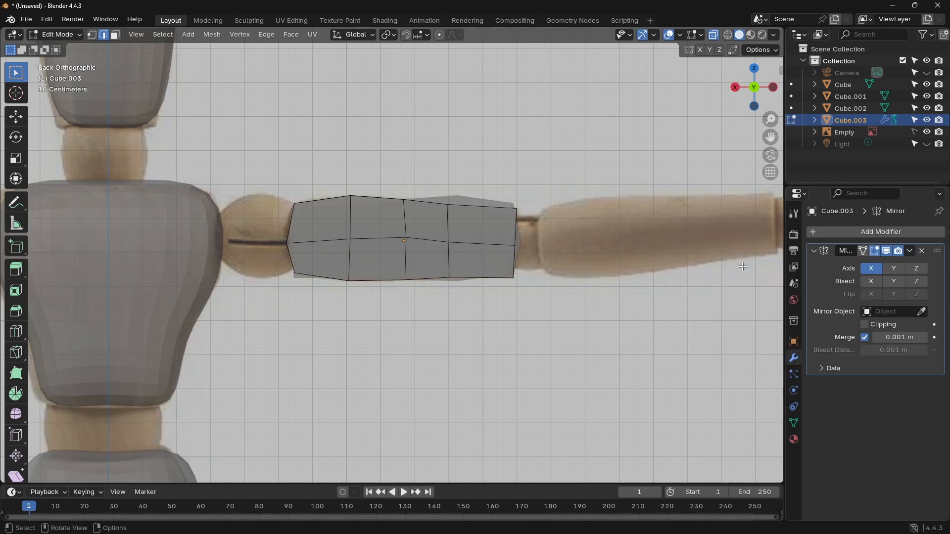
{"action": "left_click", "coordinate": [895, 269]}
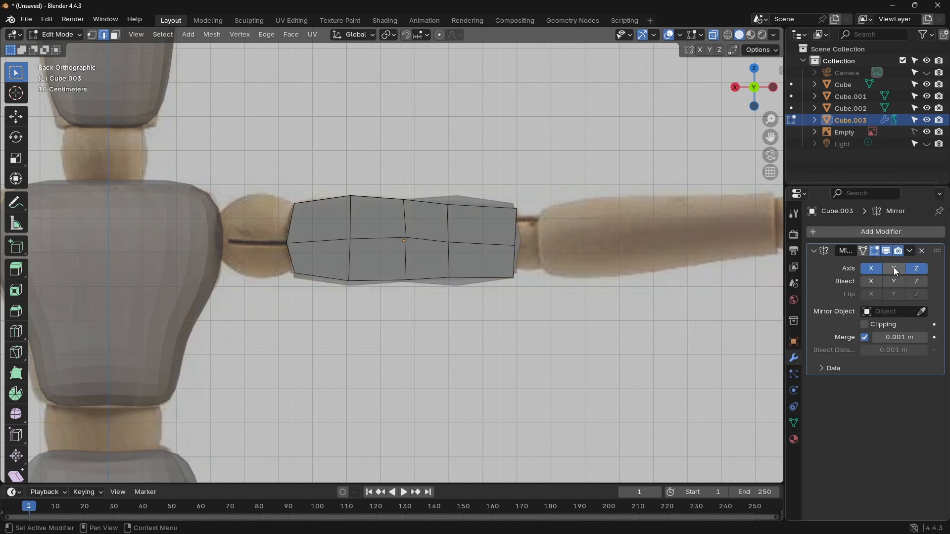
{"action": "left_click", "coordinate": [894, 269]}
{"action": "scroll", "coordinate": [747, 263], "scroll_direction": "up", "scroll_amount": 4}
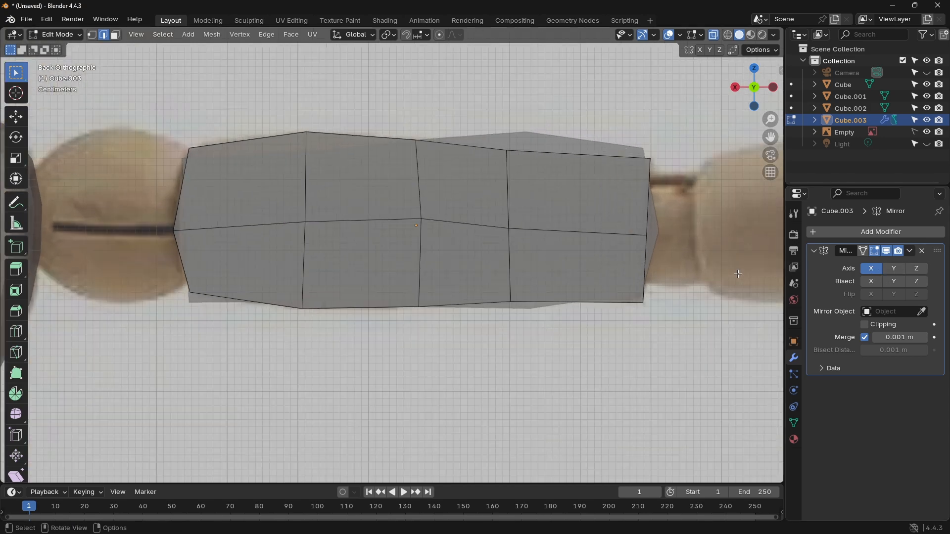
{"action": "scroll", "coordinate": [747, 262], "scroll_direction": "down", "scroll_amount": 10}
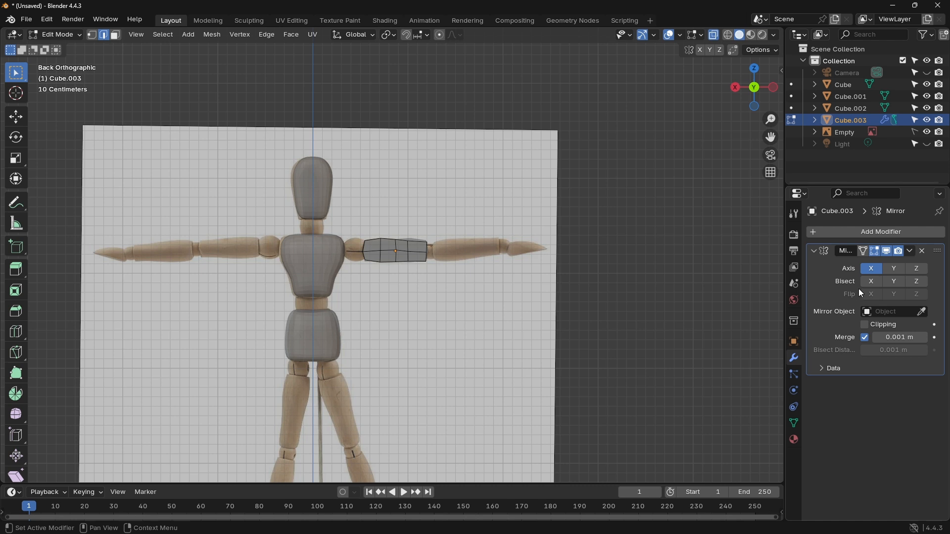
Step: Add a Subdivision Surface modifier to the upper arm, remove its Mirror modifier, and inspect the rounded shape from an angle and from behind
{"action": "left_click", "coordinate": [826, 233]}
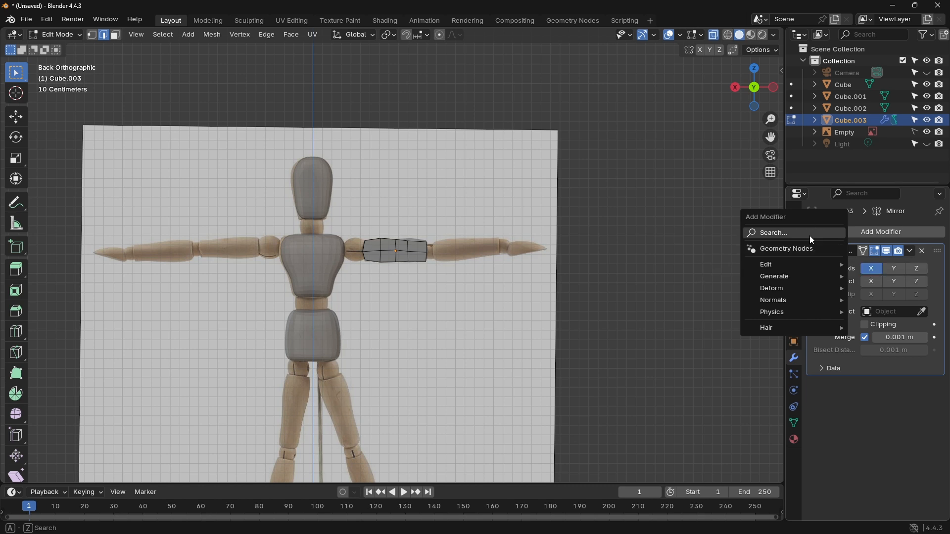
{"action": "left_click", "coordinate": [810, 234]}
{"action": "left_click", "coordinate": [787, 269]}
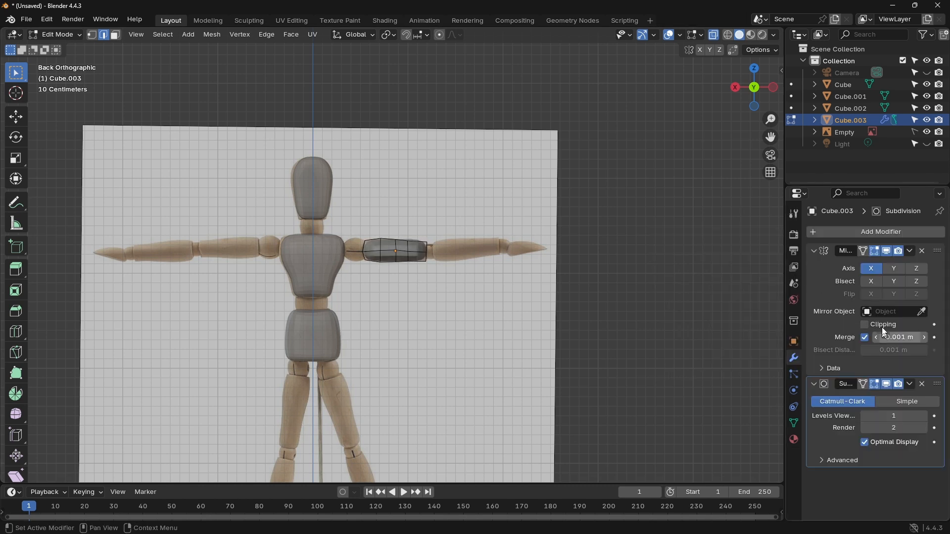
{"action": "left_click", "coordinate": [922, 251]}
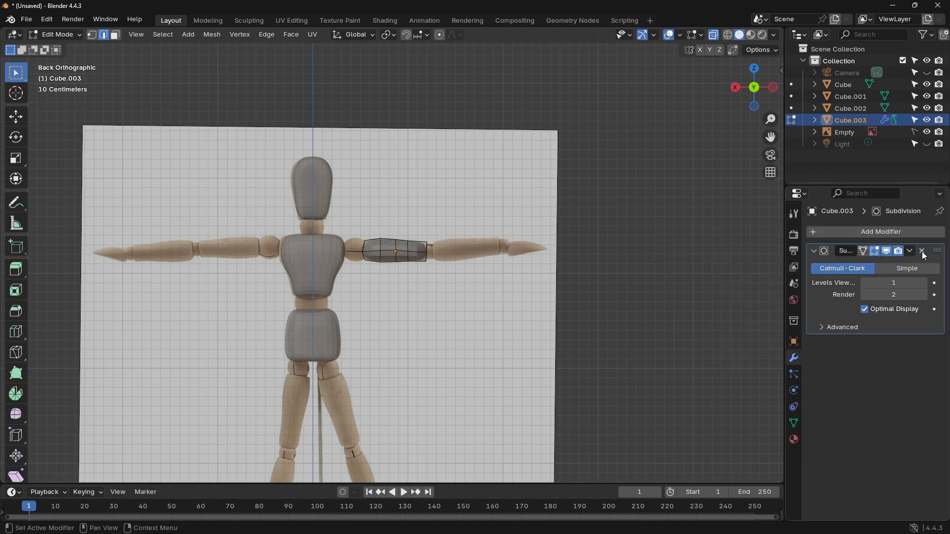
{"action": "scroll", "coordinate": [489, 256], "scroll_direction": "up", "scroll_amount": 8}
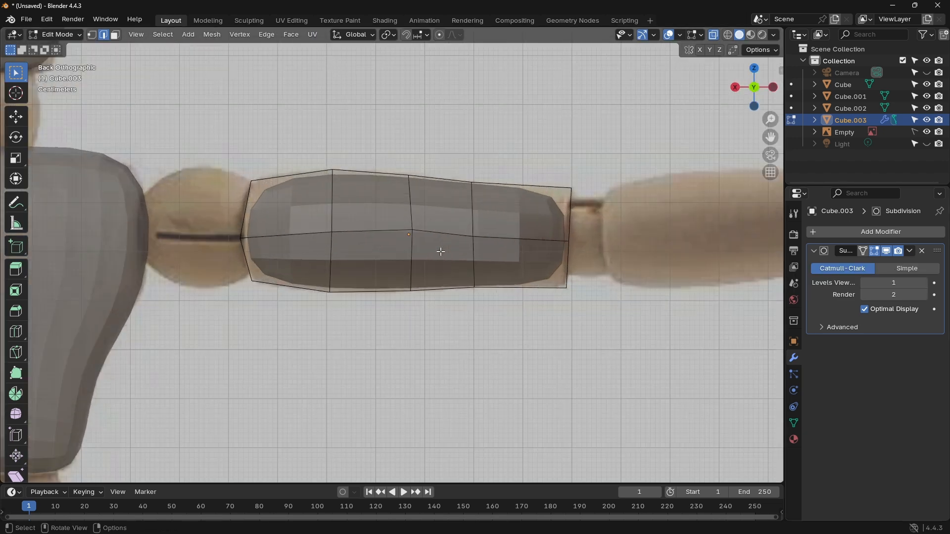
{"action": "scroll", "coordinate": [497, 255], "scroll_direction": "down", "scroll_amount": 5}
{"action": "middle_click_drag", "start_coordinate": [500, 255], "coordinate": [468, 286]}
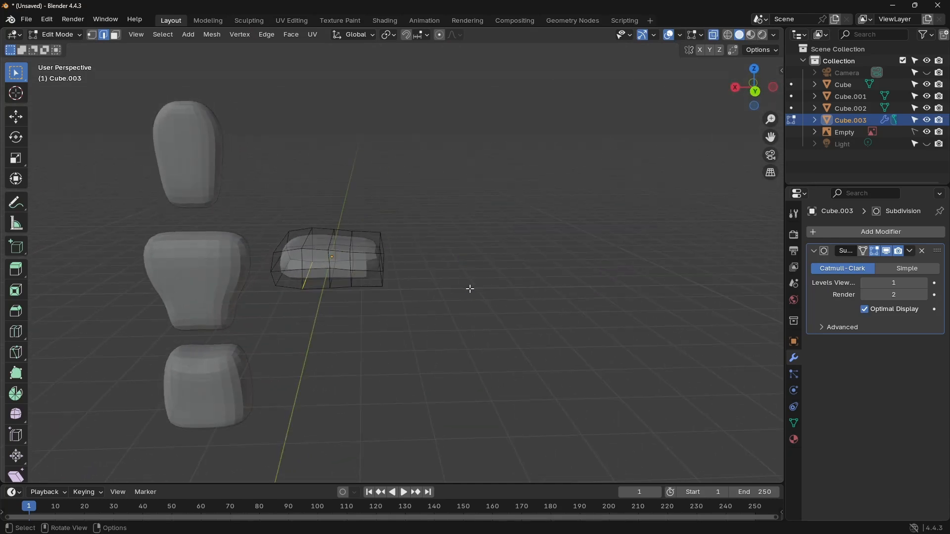
{"action": "left_click", "coordinate": [754, 91]}
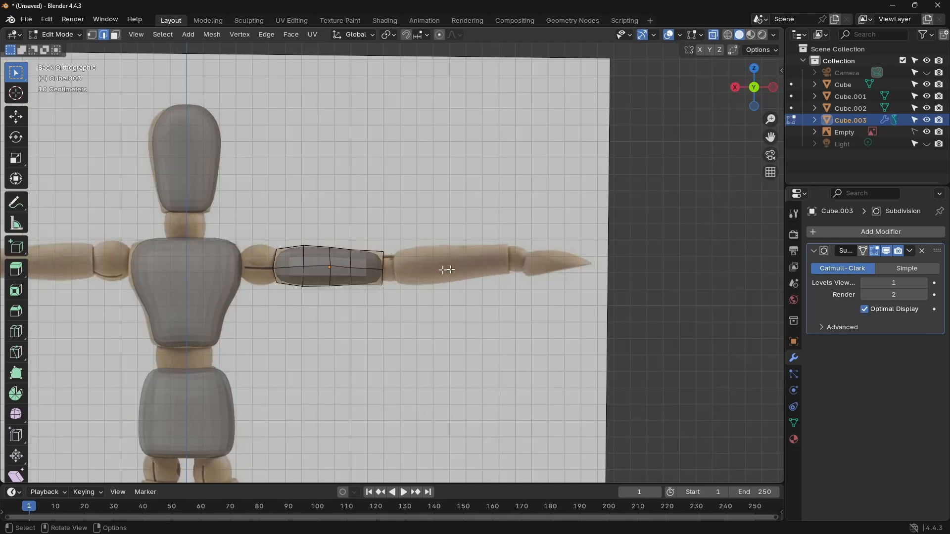
Step: Switch to Object Mode and add a 2 m plane at the world origin
{"action": "key", "text": "shift+c"}
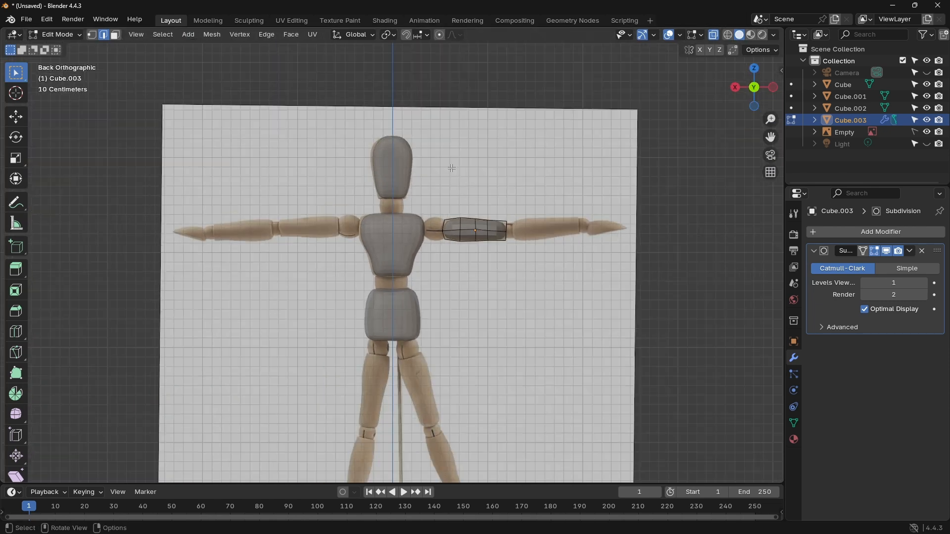
{"action": "left_click", "coordinate": [68, 37]}
{"action": "left_click", "coordinate": [66, 47]}
{"action": "middle_click_drag", "start_coordinate": [473, 342], "coordinate": [468, 179], "text": "shift"}
{"action": "key", "text": "shift+a"}
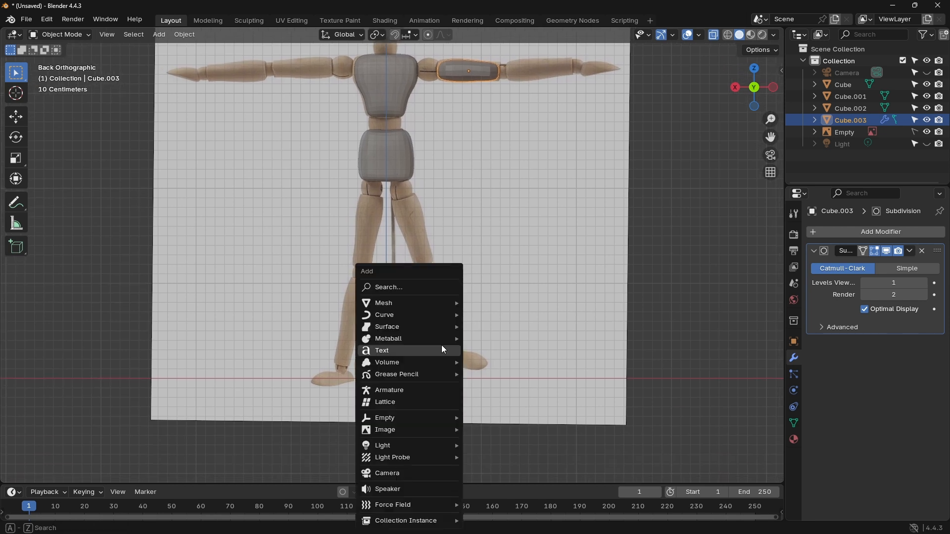
{"action": "mouse_move", "coordinate": [408, 303]}
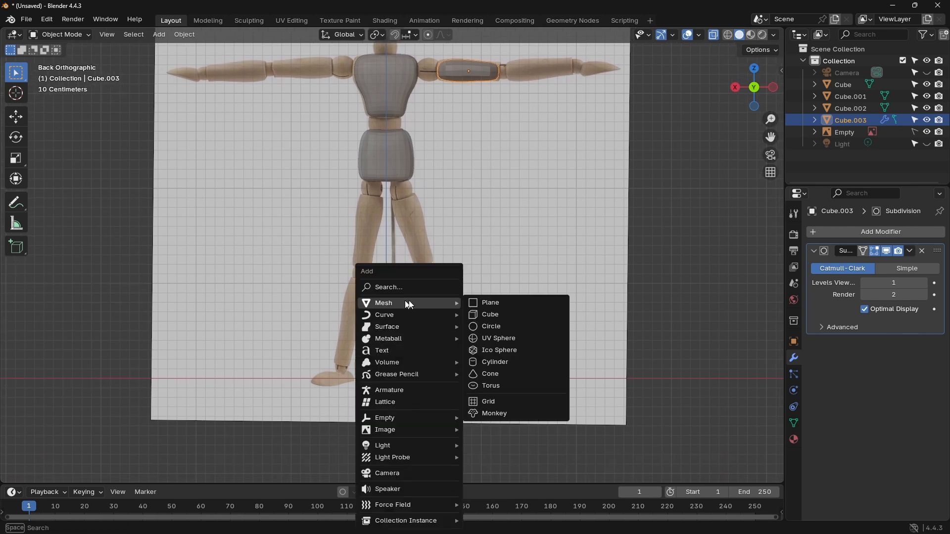
{"action": "left_click", "coordinate": [500, 310]}
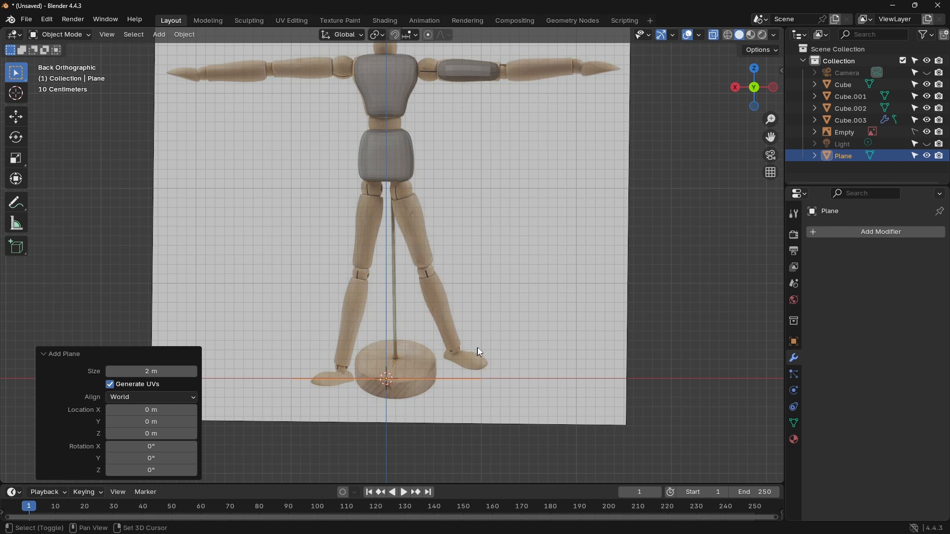
Step: Exclude the plane from renders, hide it in the viewport and make it unselectable
{"action": "middle_click_drag", "start_coordinate": [479, 348], "coordinate": [439, 350], "text": "shift"}
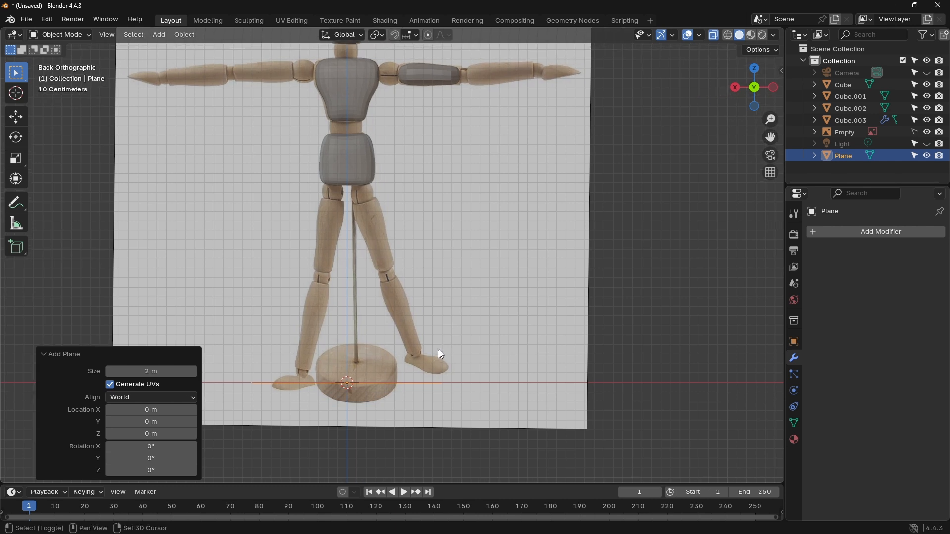
{"action": "left_click", "coordinate": [940, 156]}
{"action": "left_click", "coordinate": [927, 156]}
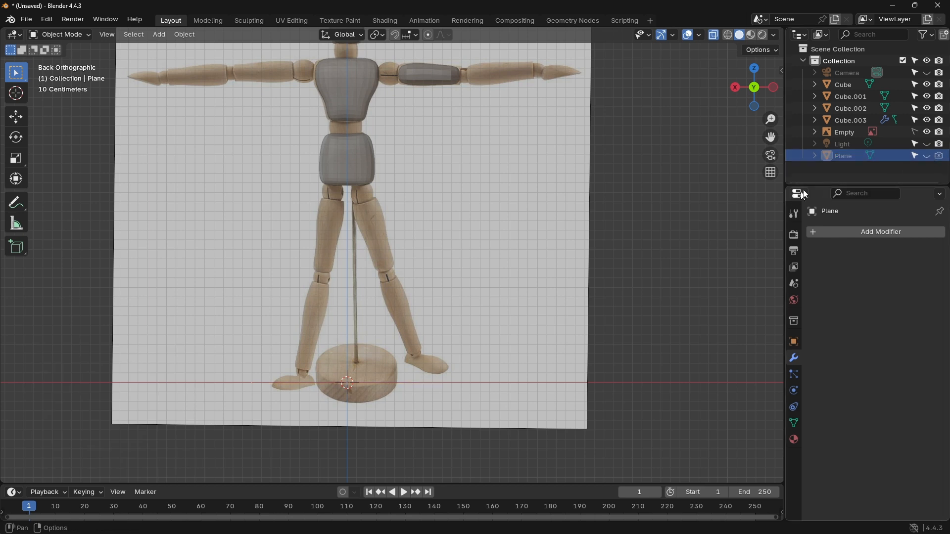
{"action": "left_click", "coordinate": [915, 156]}
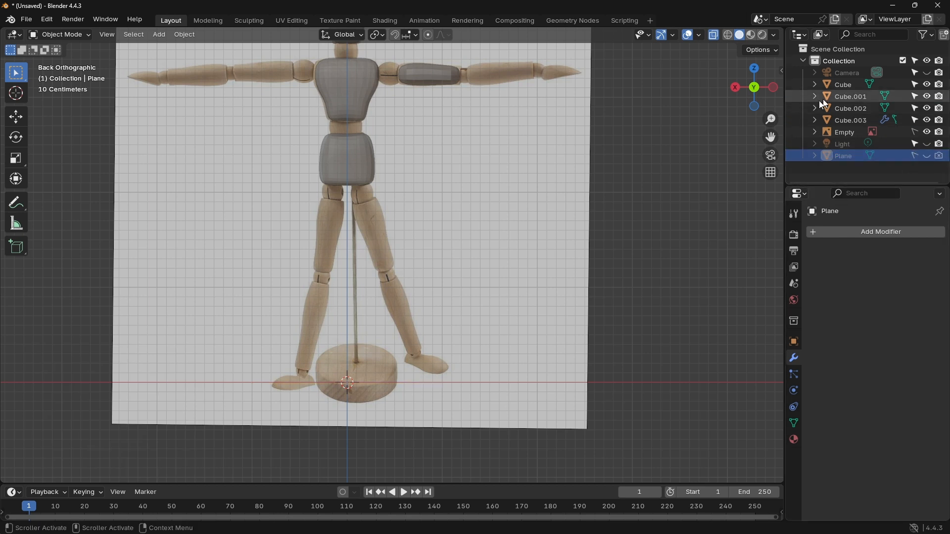
Step: Enter Edit Mode on the body parts, deselect the head's mesh and switch editing to the upper arm, Cube.003
{"action": "scroll", "coordinate": [521, 145], "scroll_direction": "up", "scroll_amount": 3}
{"action": "left_click", "coordinate": [434, 171]}
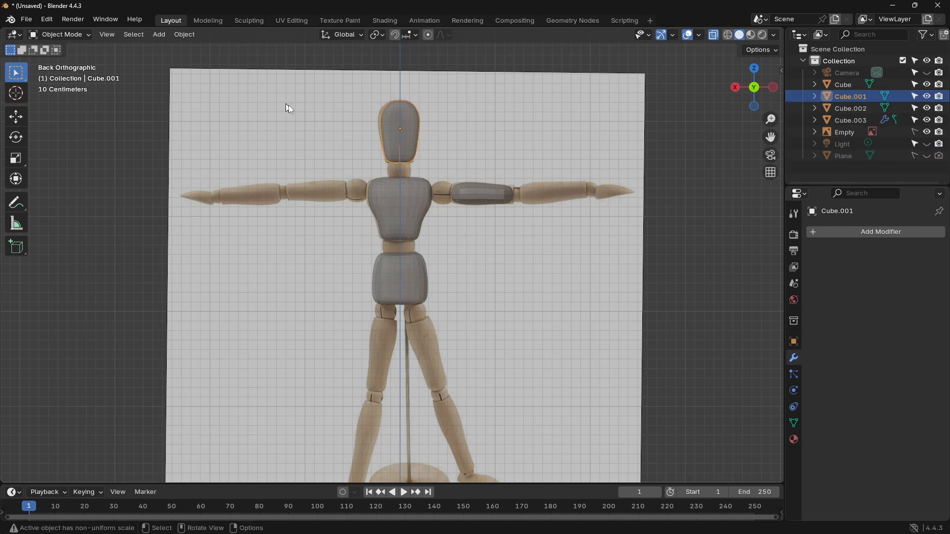
{"action": "key", "text": "Tab"}
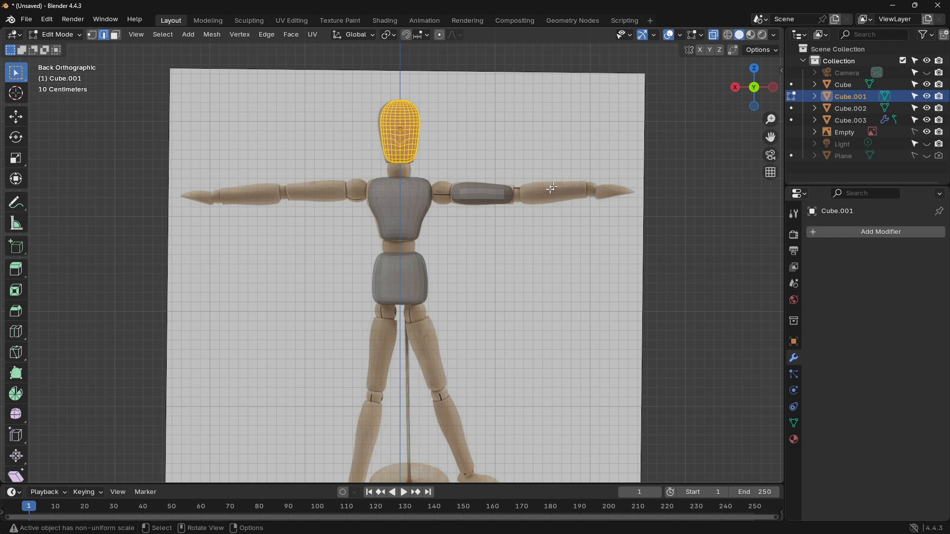
{"action": "left_click", "coordinate": [490, 208]}
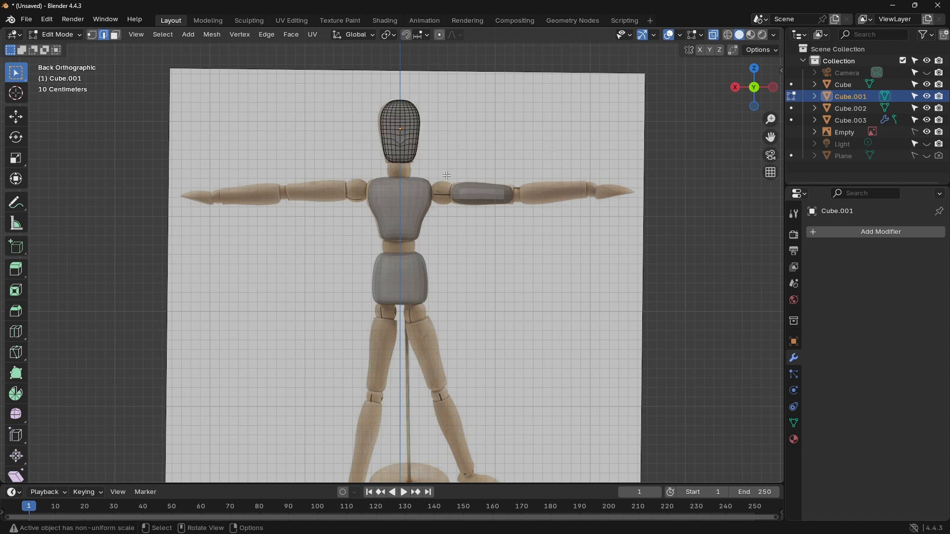
{"action": "left_click", "coordinate": [792, 120]}
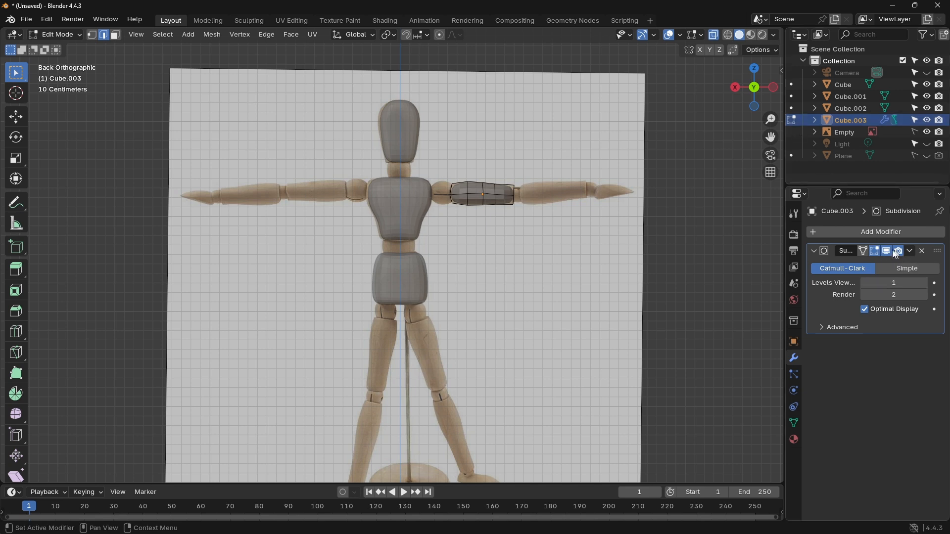
Step: Add a Mirror modifier on the X axis to the upper arm and place it above the Subdivision modifier
{"action": "left_click", "coordinate": [860, 232]}
{"action": "left_click", "coordinate": [839, 235]}
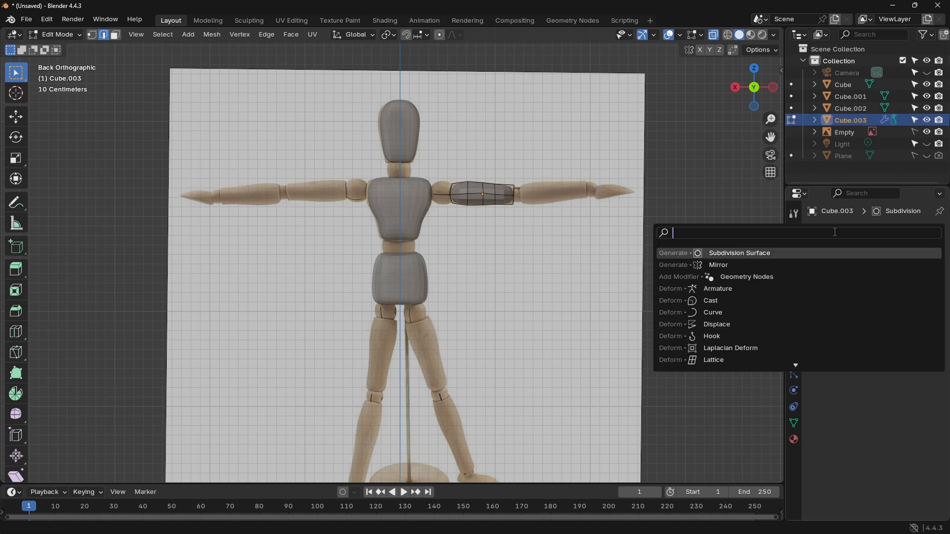
{"action": "left_click", "coordinate": [746, 265]}
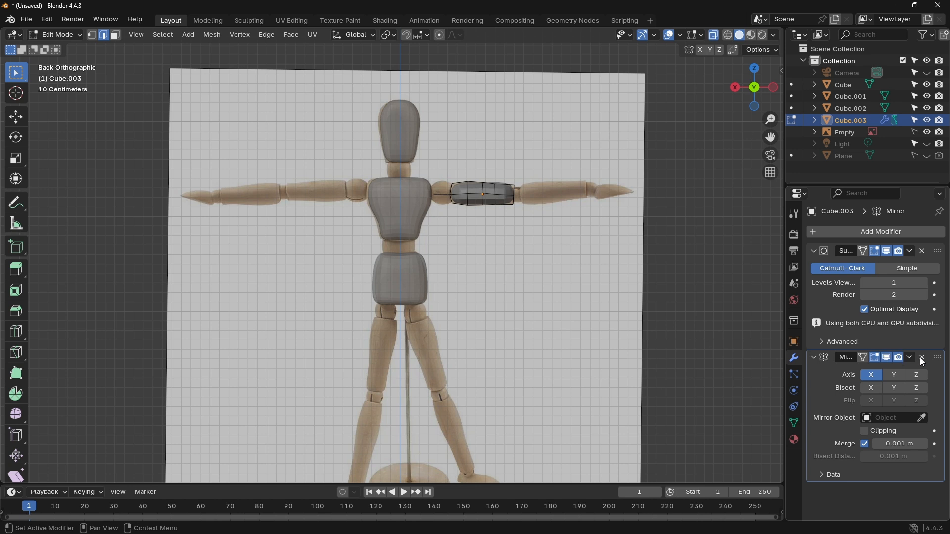
{"action": "left_click_drag", "start_coordinate": [940, 360], "coordinate": [915, 239]}
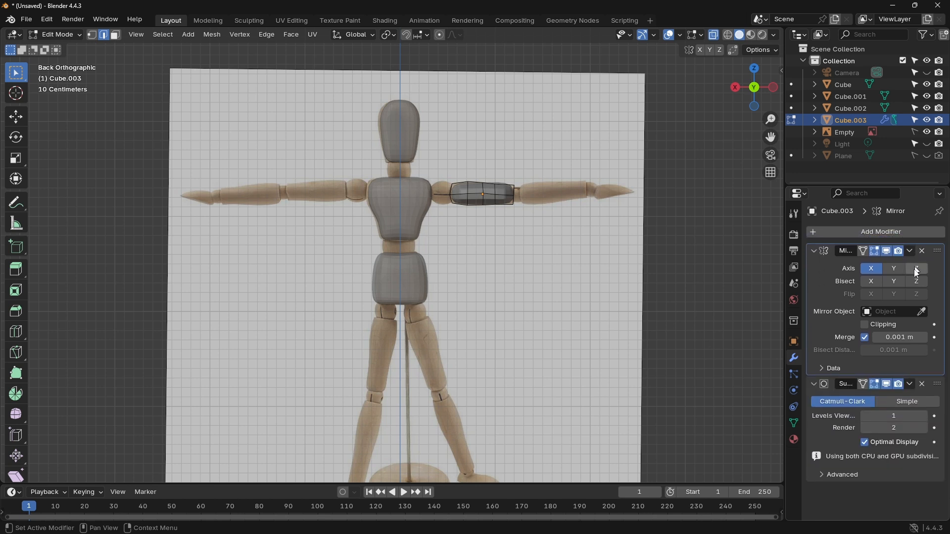
Step: Use the Empty as the Mirror modifier's mirror object and set the upper arm's Subdivision viewport levels to 2
{"action": "left_click", "coordinate": [923, 312]}
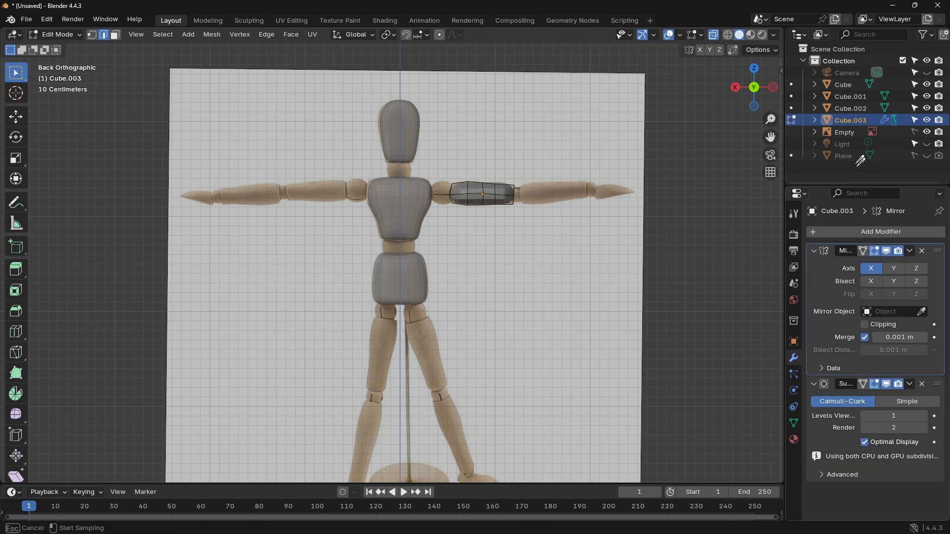
{"action": "left_click", "coordinate": [845, 133]}
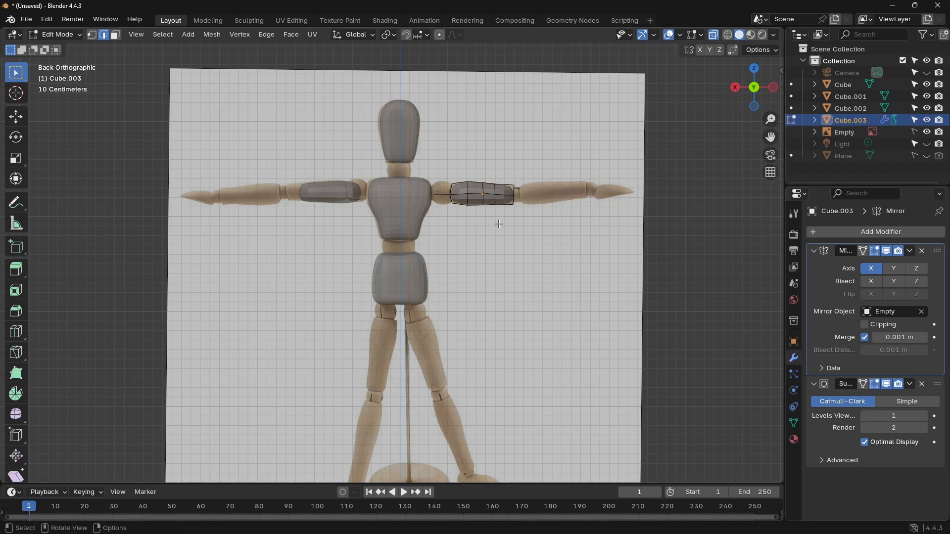
{"action": "scroll", "coordinate": [499, 224], "scroll_direction": "up", "scroll_amount": 6}
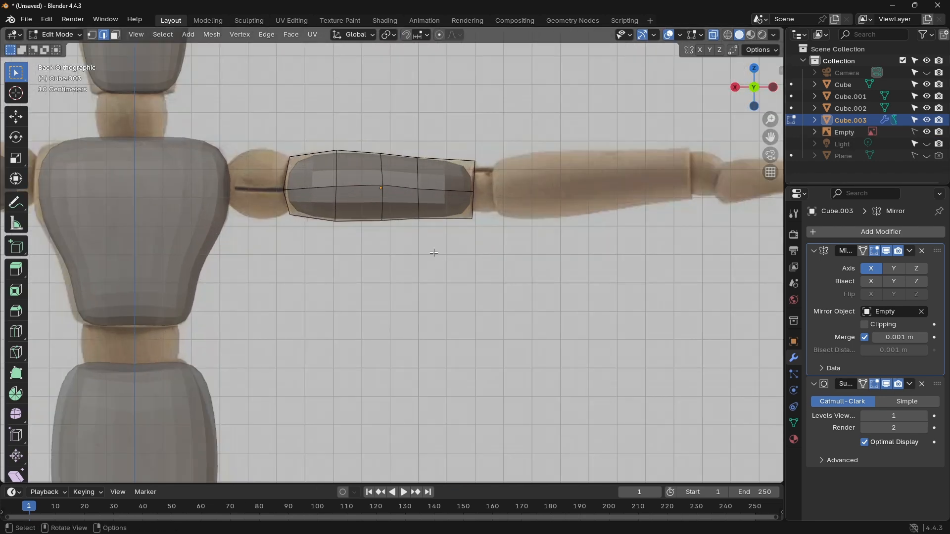
{"action": "left_click", "coordinate": [925, 416]}
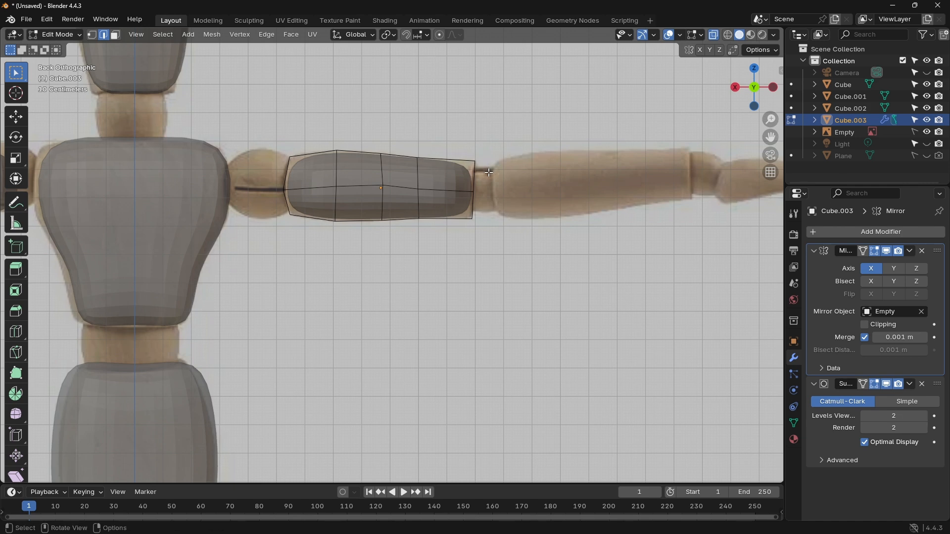
Step: Move the upper and lower corner edges of the upper arm's elbow end outward, the lower one about -0.042 m in X and -0.026 m in Z
{"action": "key", "text": "g"}
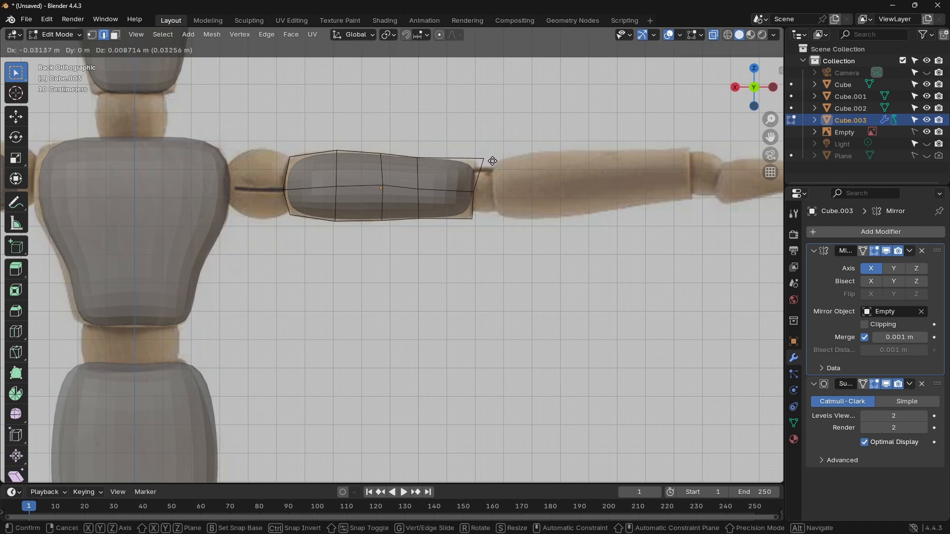
{"action": "left_click", "coordinate": [494, 177]}
{"action": "left_click", "coordinate": [474, 218]}
{"action": "key", "text": "g"}
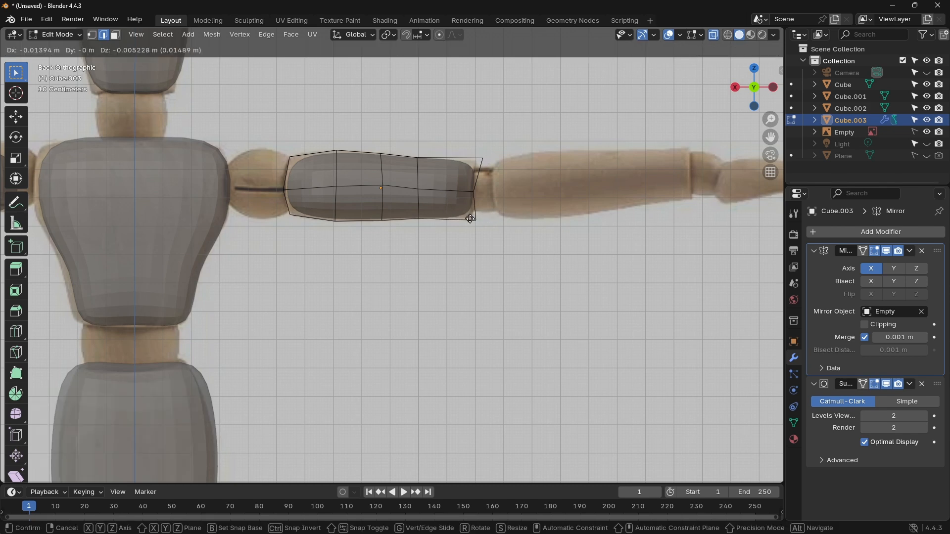
{"action": "left_click", "coordinate": [477, 225]}
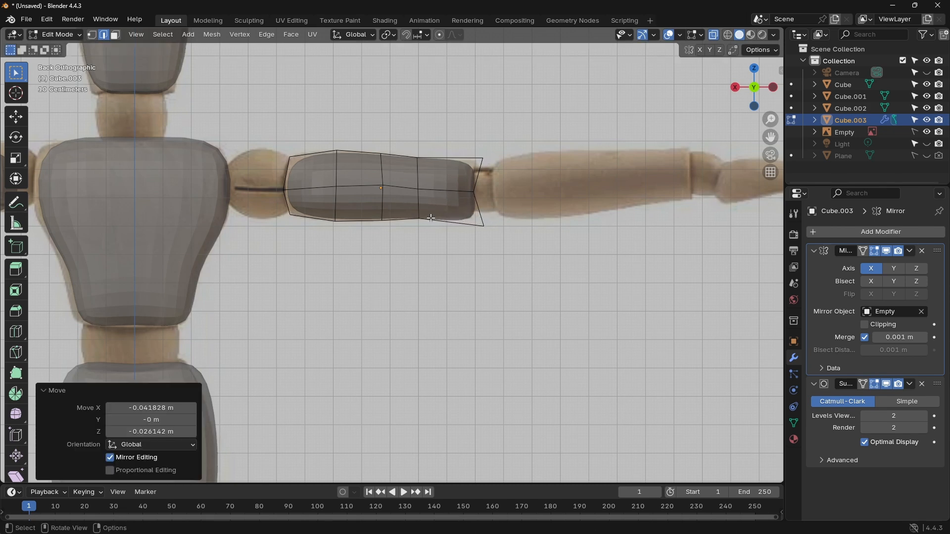
Step: Fine-tune the elbow end's corners, moving the lower one about 0.017 m in X and 0.014 m in Z and nudging the upper one slightly
{"action": "left_click", "coordinate": [482, 220]}
{"action": "key", "text": "g"}
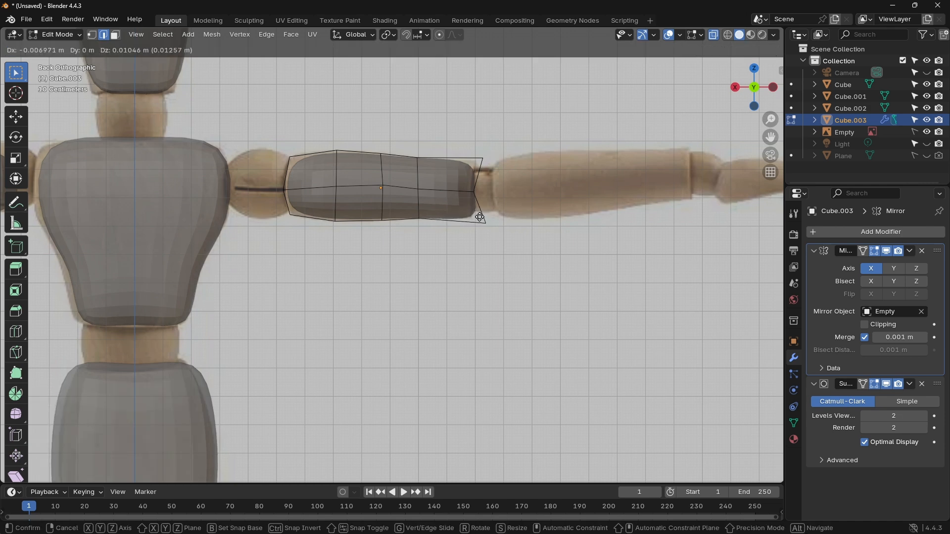
{"action": "left_click", "coordinate": [473, 216]}
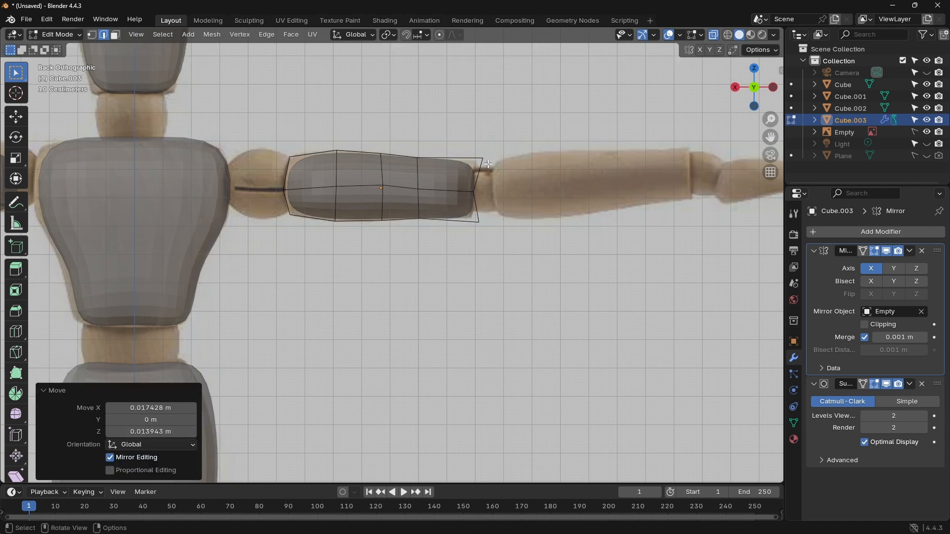
{"action": "left_click", "coordinate": [475, 151]}
{"action": "key", "text": "g"}
{"action": "left_click", "coordinate": [471, 148]}
Step: Move the shoulder end's upper and lower corner edges outward, the lower one about 0.018 m in X and -0.022 m in Z
{"action": "scroll", "coordinate": [346, 164], "scroll_direction": "up", "scroll_amount": 4}
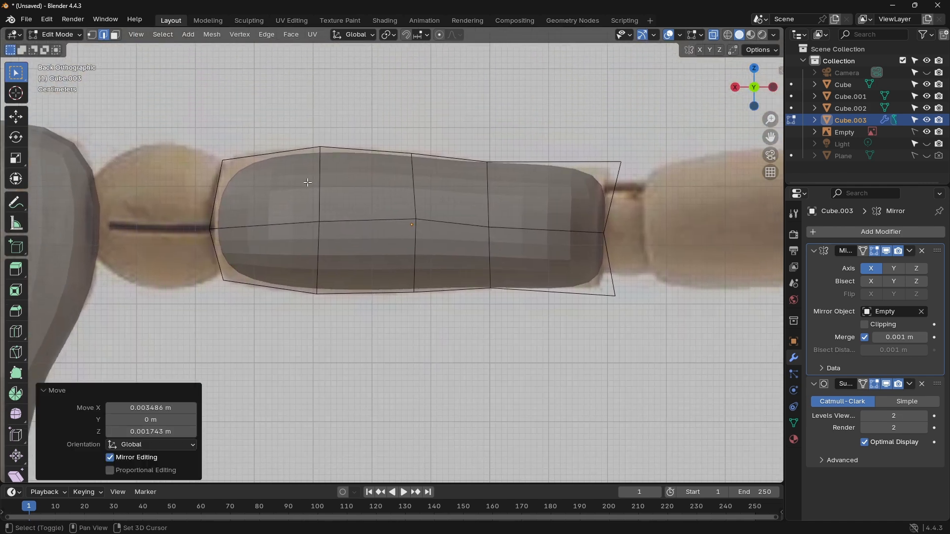
{"action": "left_click_drag", "start_coordinate": [215, 151], "coordinate": [233, 171]}
{"action": "key", "text": "g"}
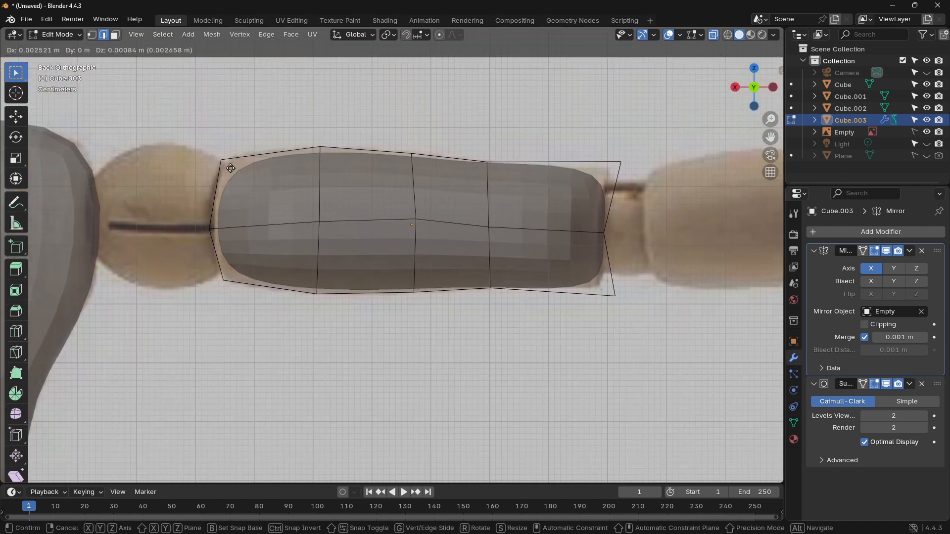
{"action": "left_click", "coordinate": [216, 156]}
{"action": "left_click_drag", "start_coordinate": [216, 272], "coordinate": [241, 298]}
{"action": "key", "text": "g"}
{"action": "left_click", "coordinate": [230, 310]}
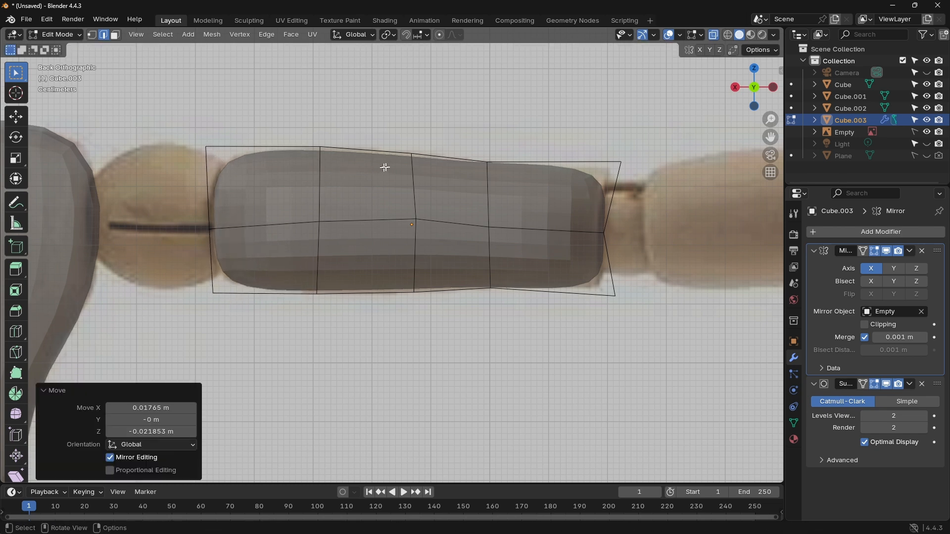
Step: Adjust the upper and lower edges of the loop nearest the elbow and move the elbow's lower corner about -0.014 m in X and -0.005 m in Z
{"action": "left_click_drag", "start_coordinate": [479, 157], "coordinate": [493, 169]}
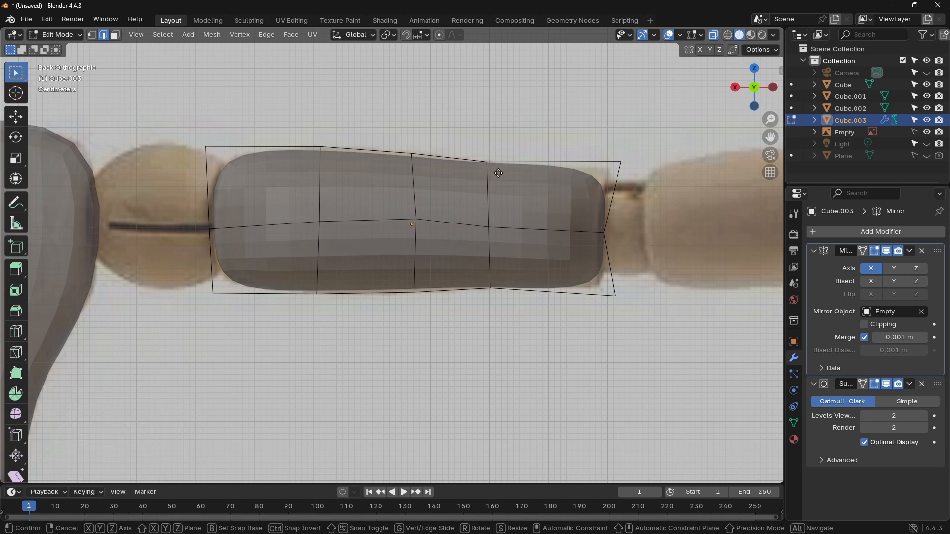
{"action": "key", "text": "g"}
{"action": "left_click", "coordinate": [498, 178]}
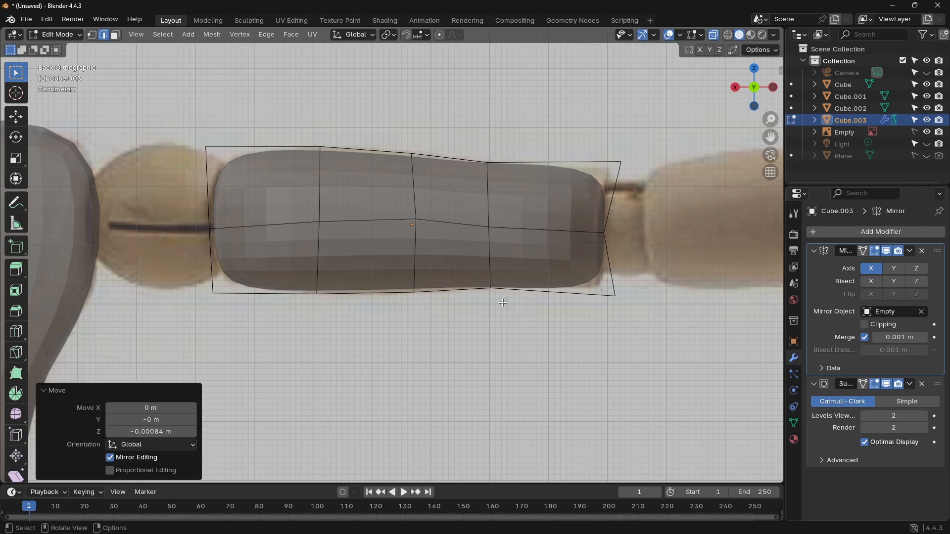
{"action": "left_click_drag", "start_coordinate": [503, 303], "coordinate": [483, 280]}
{"action": "key", "text": "g"}
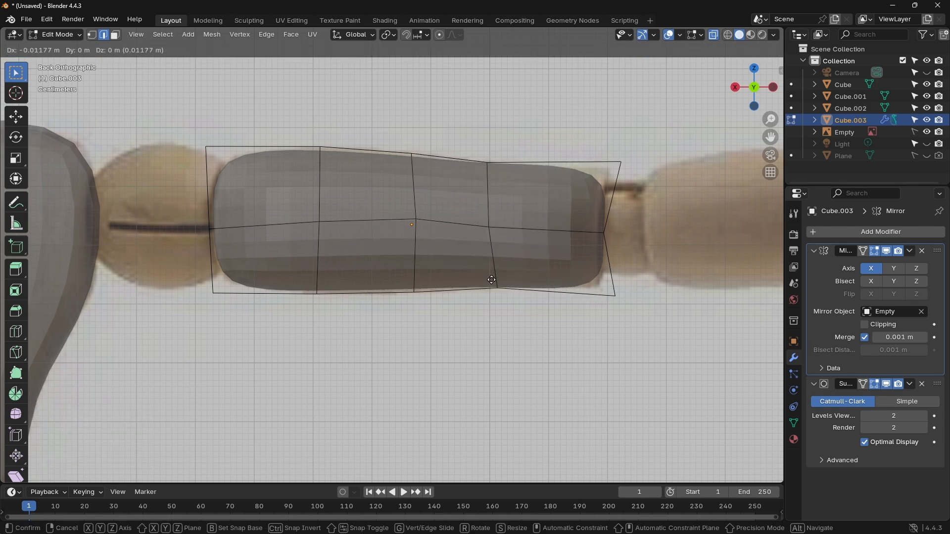
{"action": "left_click", "coordinate": [489, 281]}
{"action": "left_click_drag", "start_coordinate": [631, 303], "coordinate": [604, 286]}
{"action": "key", "text": "g"}
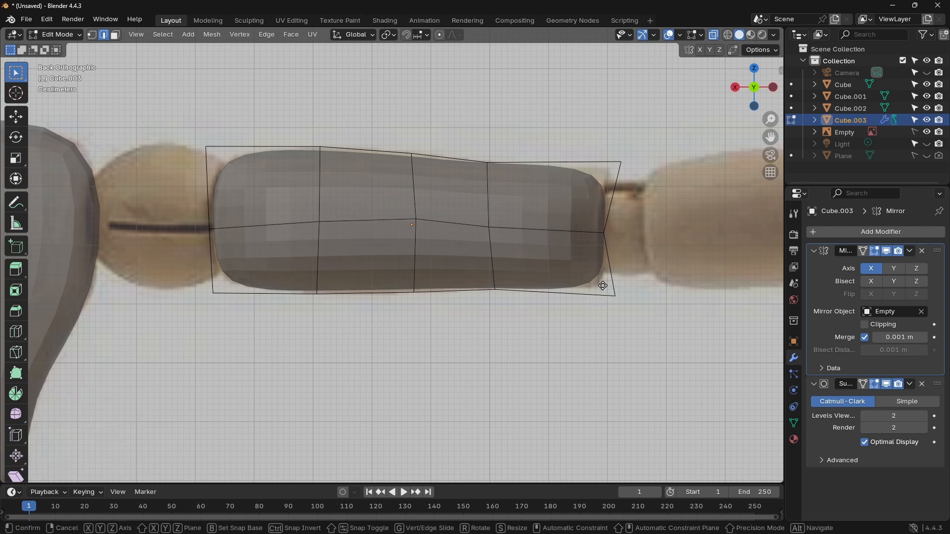
{"action": "left_click", "coordinate": [610, 288]}
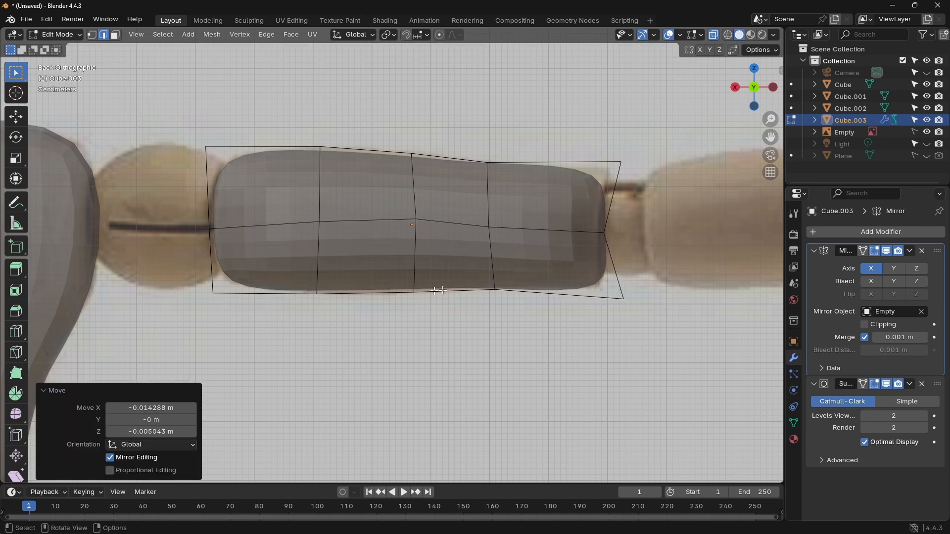
Step: Move the two underside edges on the shoulder-side and middle loops slightly downward and toward the shoulder to fit the reference arm
{"action": "left_click_drag", "start_coordinate": [309, 284], "coordinate": [325, 298]}
{"action": "key", "text": "g"}
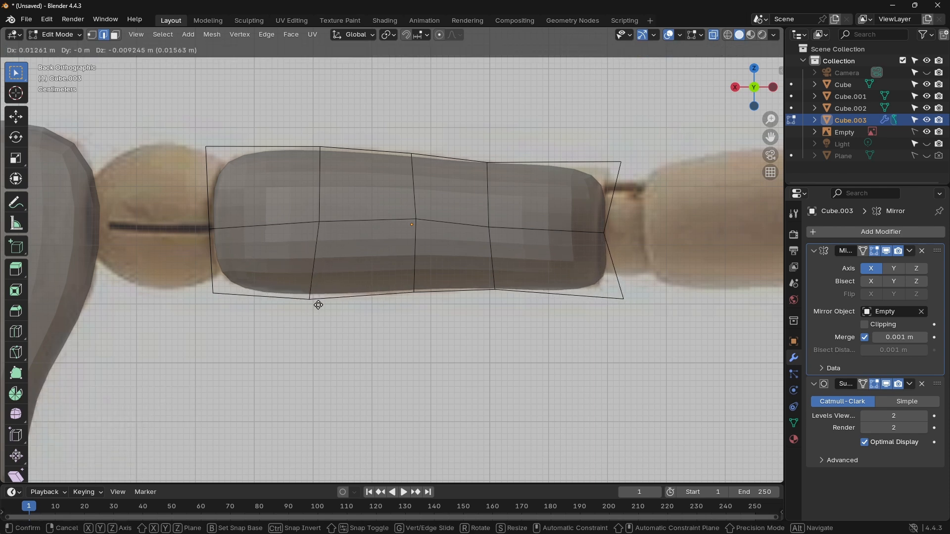
{"action": "left_click", "coordinate": [319, 303]}
{"action": "left_click_drag", "start_coordinate": [423, 302], "coordinate": [407, 284]}
{"action": "key", "text": "g"}
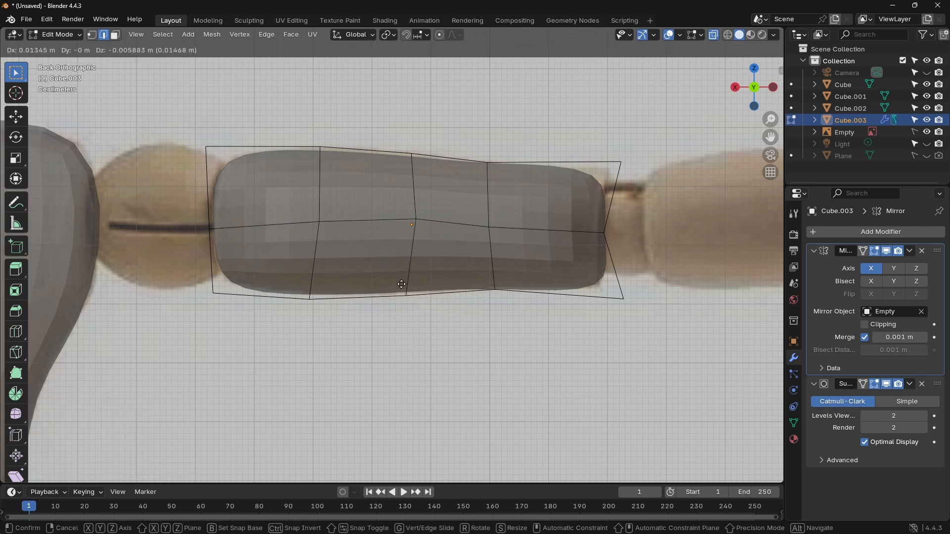
{"action": "left_click", "coordinate": [401, 285]}
Step: Raise the top edges of the middle and shoulder-side loops about 0.008 m, shifting them about 0.010 m and 0.004 m in X
{"action": "left_click", "coordinate": [411, 151]}
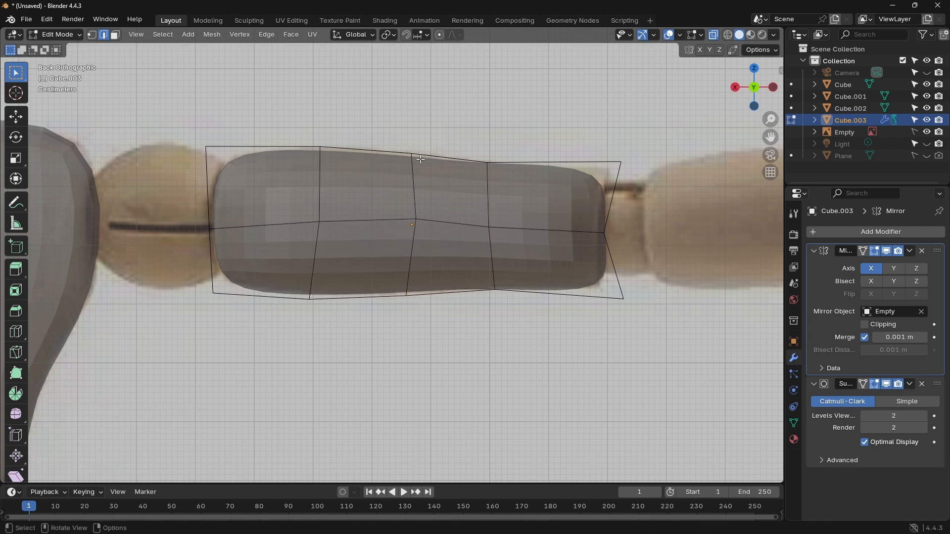
{"action": "key", "text": "g"}
{"action": "left_click", "coordinate": [403, 159]}
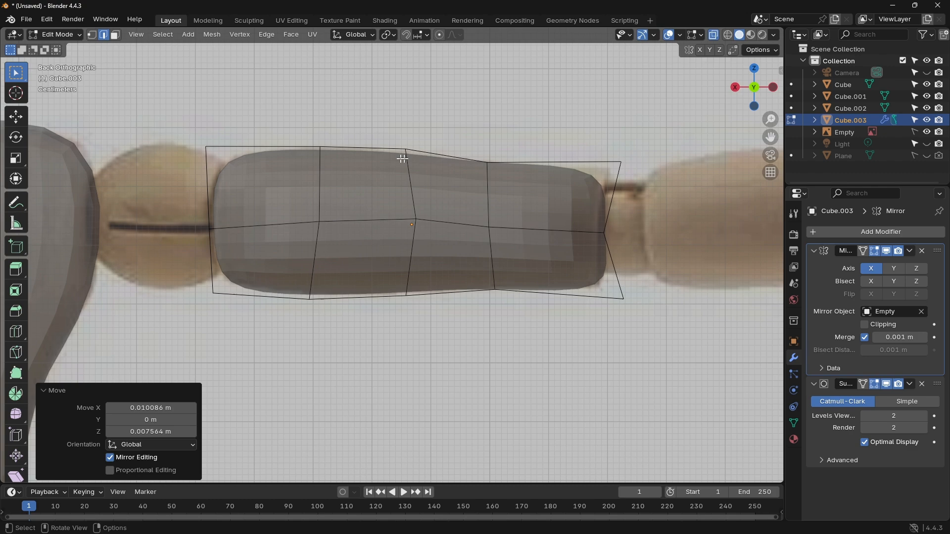
{"action": "left_click", "coordinate": [317, 144]}
{"action": "key", "text": "g"}
{"action": "left_click", "coordinate": [329, 151]}
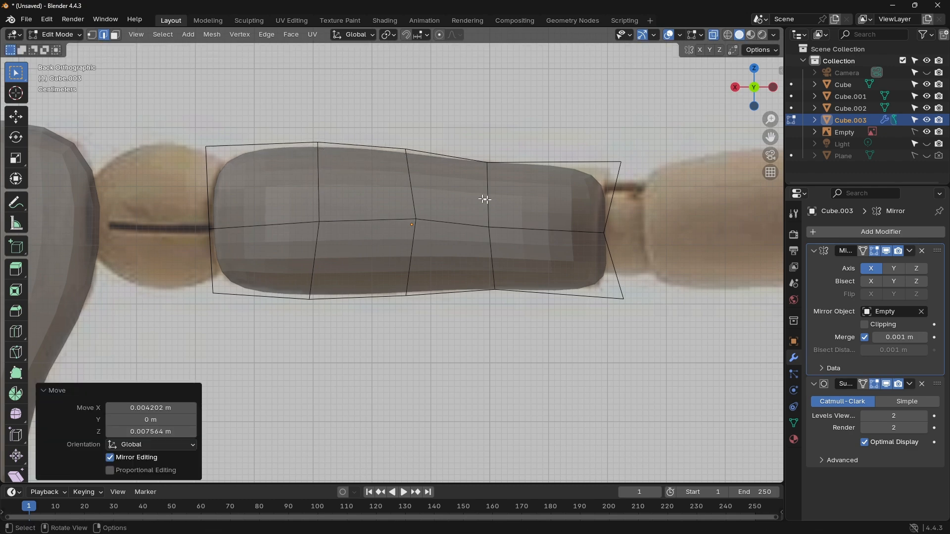
Step: Return to Object Mode, select the mirrored upper arms and convert them with Visual Geometry to Mesh
{"action": "scroll", "coordinate": [485, 200], "scroll_direction": "down", "scroll_amount": 9}
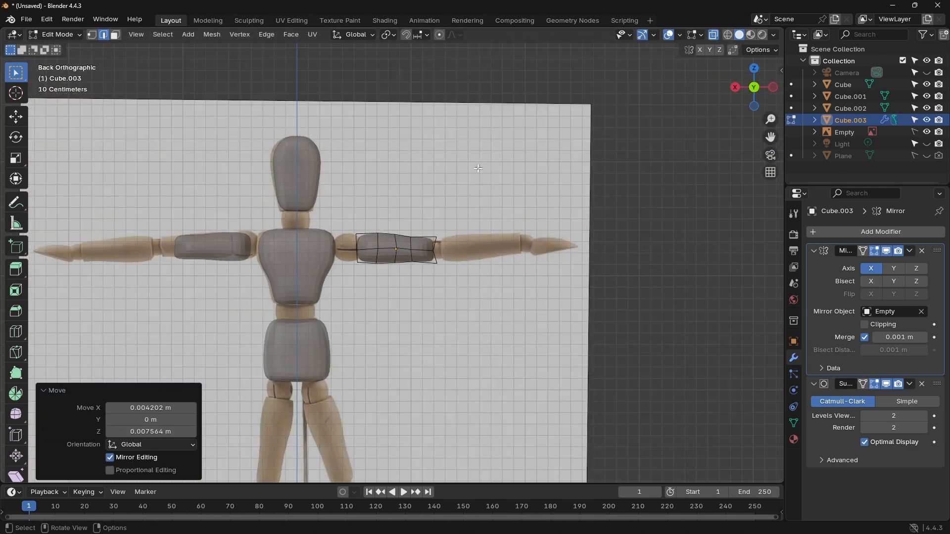
{"action": "scroll", "coordinate": [461, 213], "scroll_direction": "up", "scroll_amount": 6}
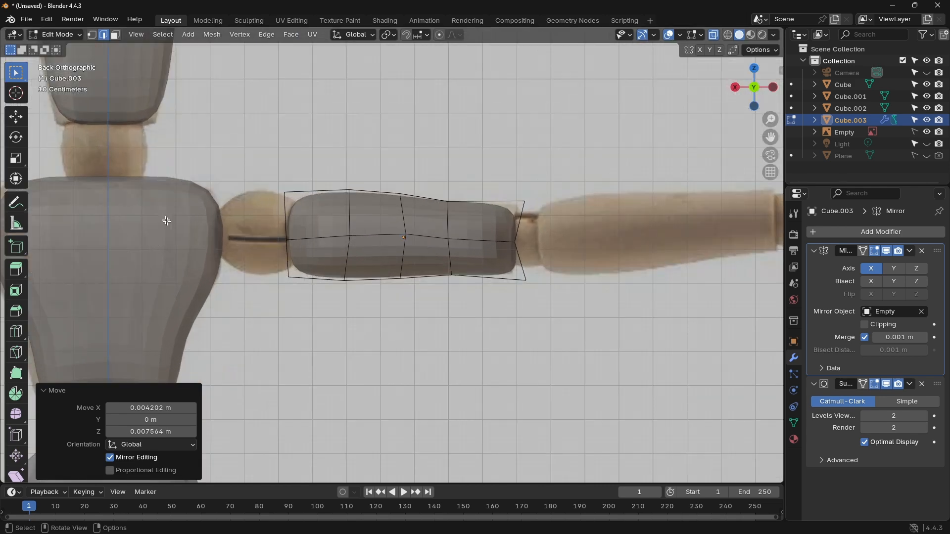
{"action": "middle_click_drag", "start_coordinate": [168, 221], "coordinate": [259, 153], "text": "shift"}
{"action": "scroll", "coordinate": [271, 172], "scroll_direction": "up", "scroll_amount": 4}
{"action": "scroll", "coordinate": [271, 172], "scroll_direction": "down", "scroll_amount": 8}
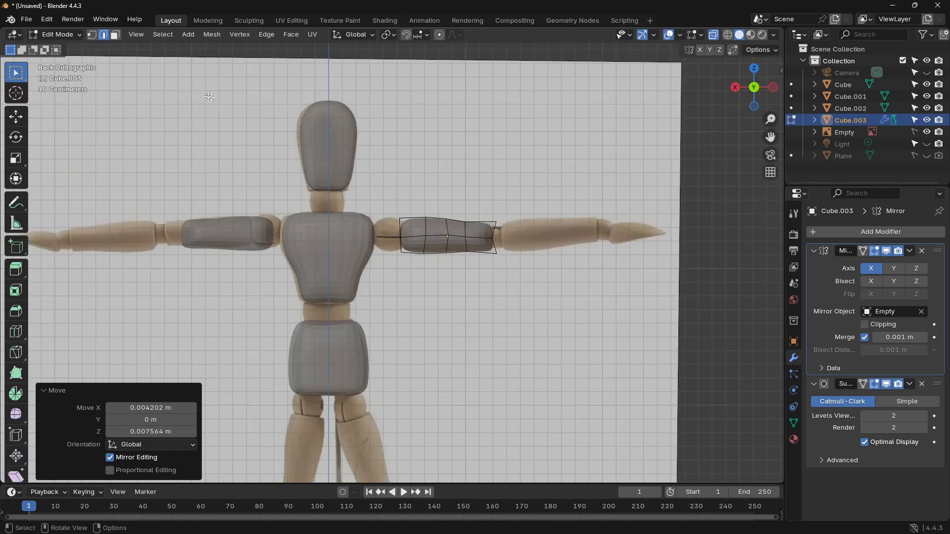
{"action": "key", "text": "Tab"}
{"action": "right_click", "coordinate": [426, 225]}
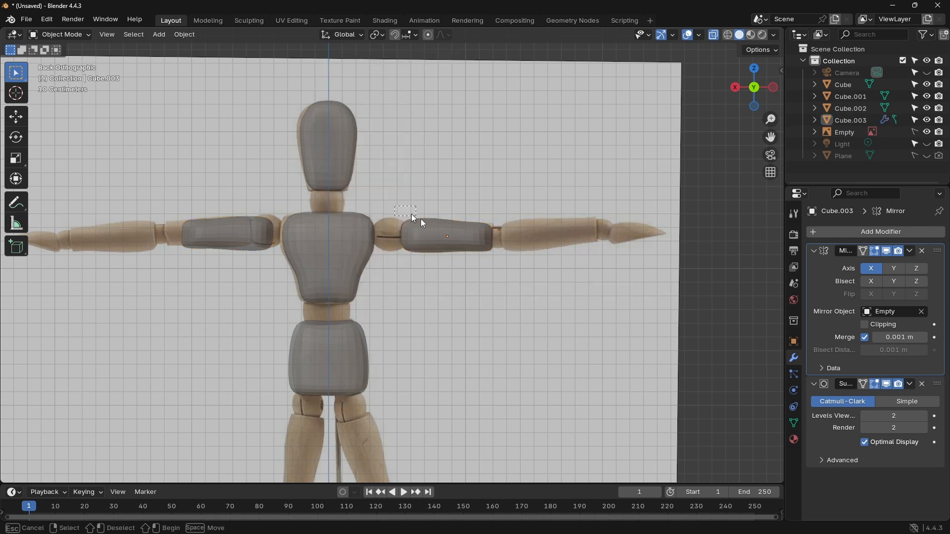
{"action": "key", "text": "ctrl+a"}
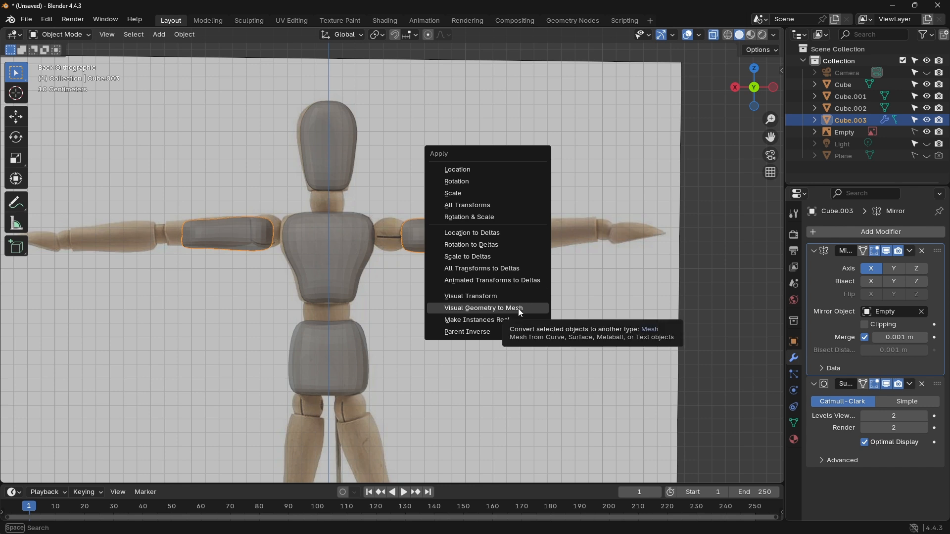
{"action": "left_click", "coordinate": [518, 309]}
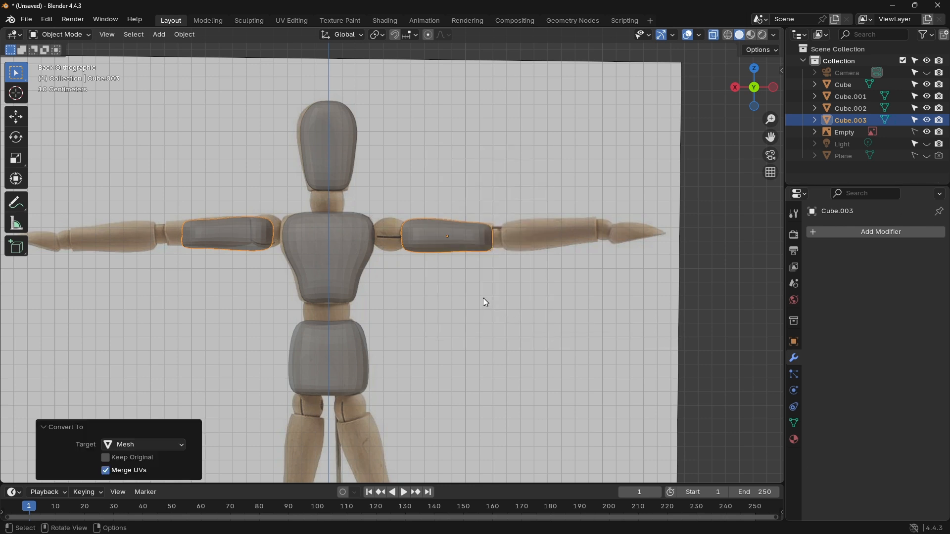
Step: Check whether the converted upper arms are separate objects by selecting one and expanding Cube.003's contents, and deselect it
{"action": "left_click", "coordinate": [470, 289]}
{"action": "left_click", "coordinate": [462, 238]}
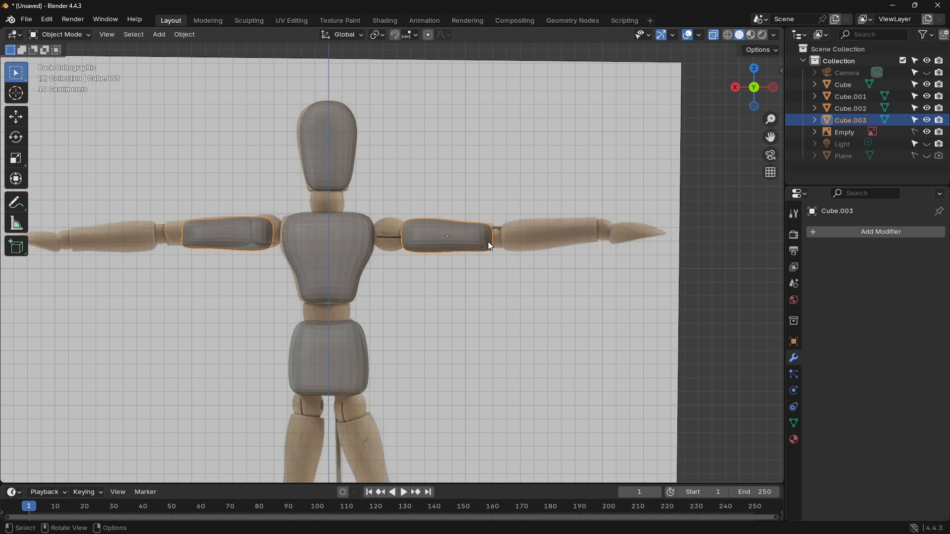
{"action": "left_click", "coordinate": [815, 120]}
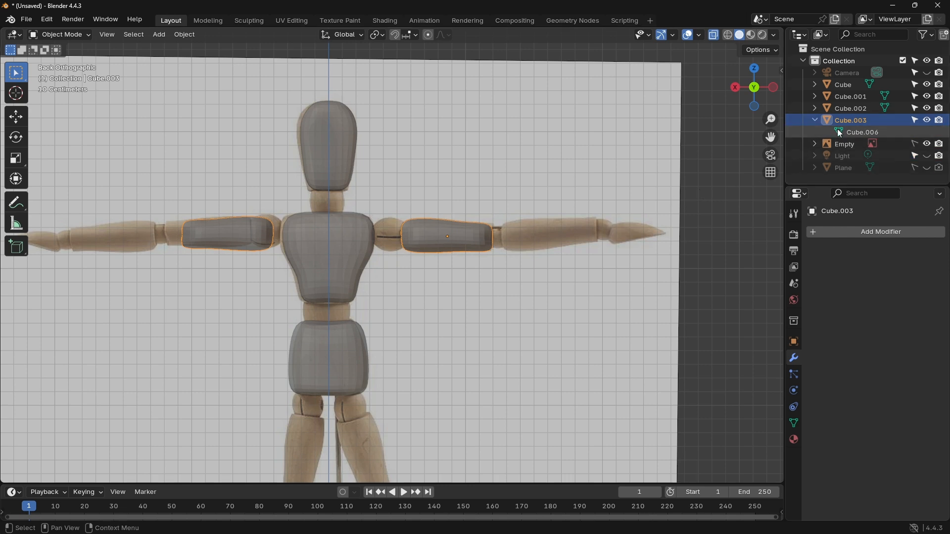
{"action": "left_click", "coordinate": [469, 205]}
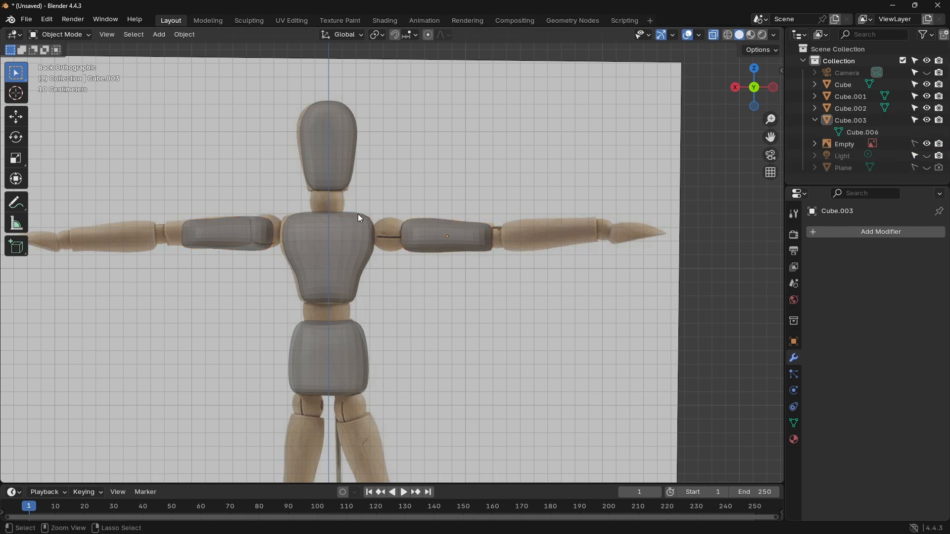
Step: Undo the mesh conversion, returning the upper arm to Edit Mode, and remove its Mirror modifier
{"action": "key", "text": "ctrl+z"}
{"action": "key", "text": "ctrl+z"}
{"action": "key", "text": "ctrl+z"}
{"action": "key", "text": "ctrl+z"}
{"action": "key", "text": "ctrl+z"}
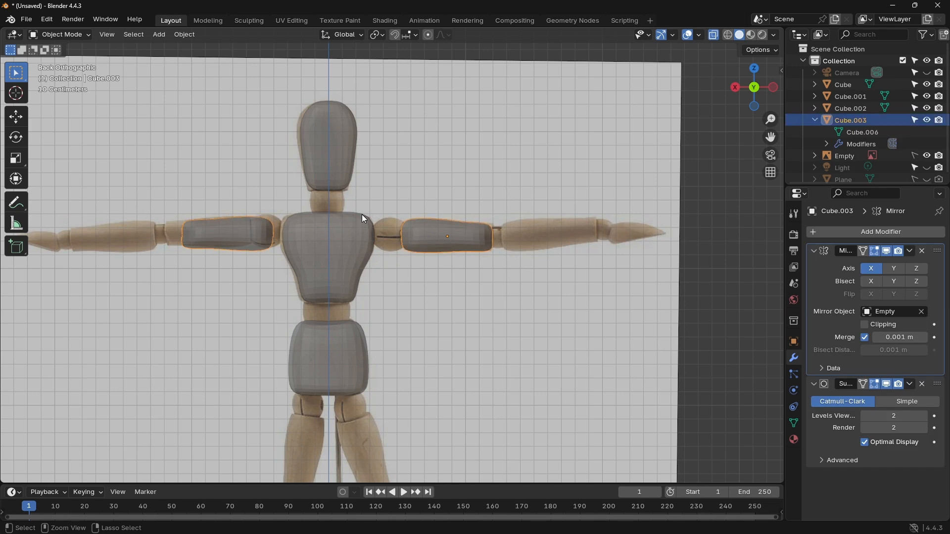
{"action": "key", "text": "ctrl+z"}
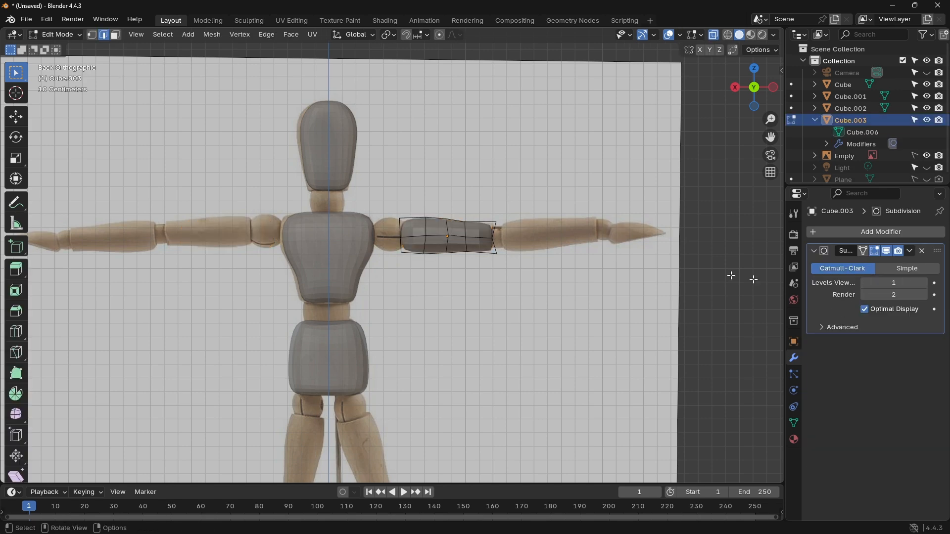
Step: Set the upper arm's Subdivision viewport levels to 2
{"action": "scroll", "coordinate": [600, 282], "scroll_direction": "up", "scroll_amount": 7}
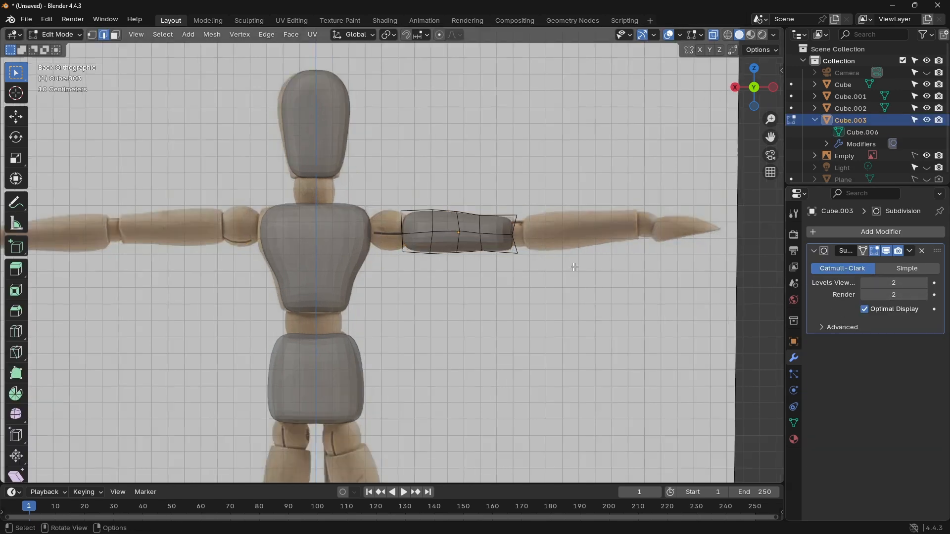
{"action": "middle_click_drag", "start_coordinate": [602, 286], "coordinate": [361, 374], "text": "shift"}
{"action": "scroll", "coordinate": [403, 360], "scroll_direction": "up", "scroll_amount": 2}
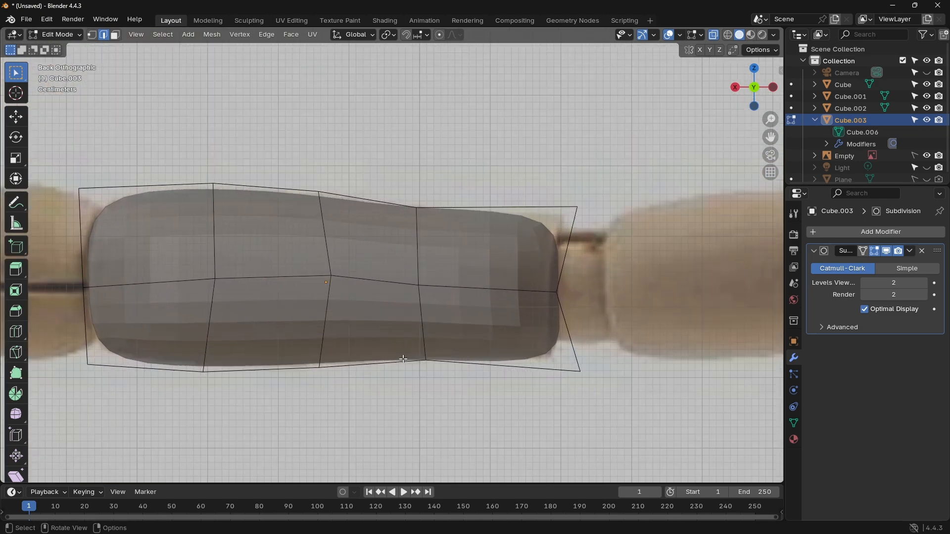
Step: Expand the upper arm's advanced Subdivision settings and return to Object Mode
{"action": "scroll", "coordinate": [406, 169], "scroll_direction": "down", "scroll_amount": 9}
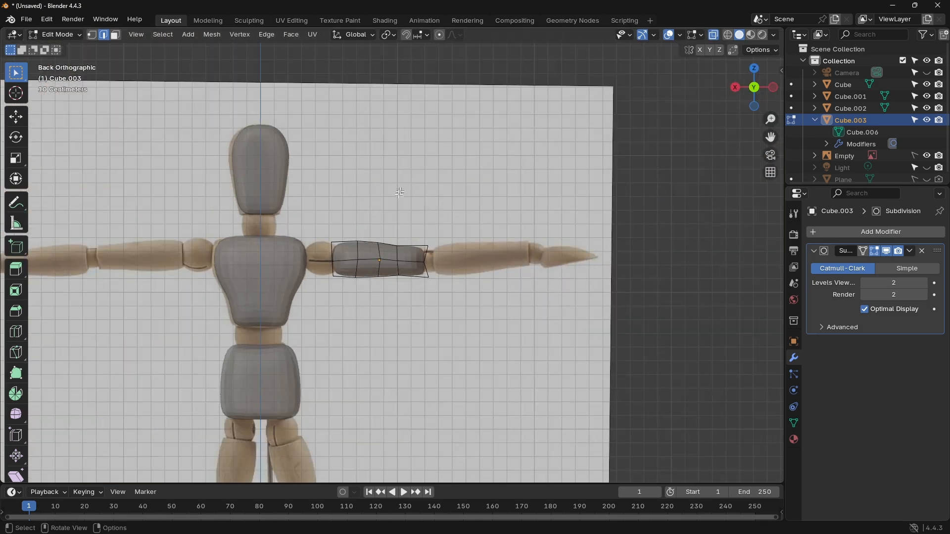
{"action": "middle_click_drag", "start_coordinate": [334, 206], "coordinate": [449, 174], "text": "shift"}
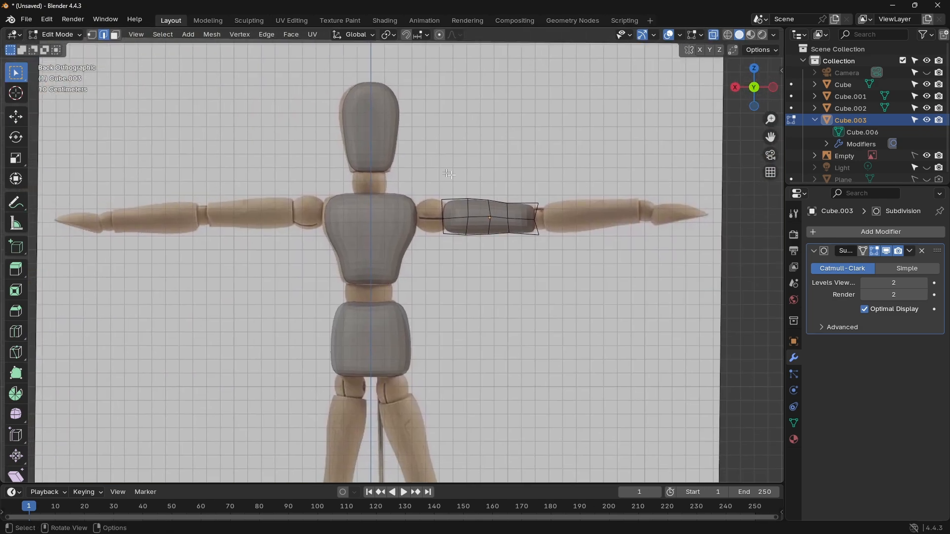
{"action": "left_click", "coordinate": [827, 328]}
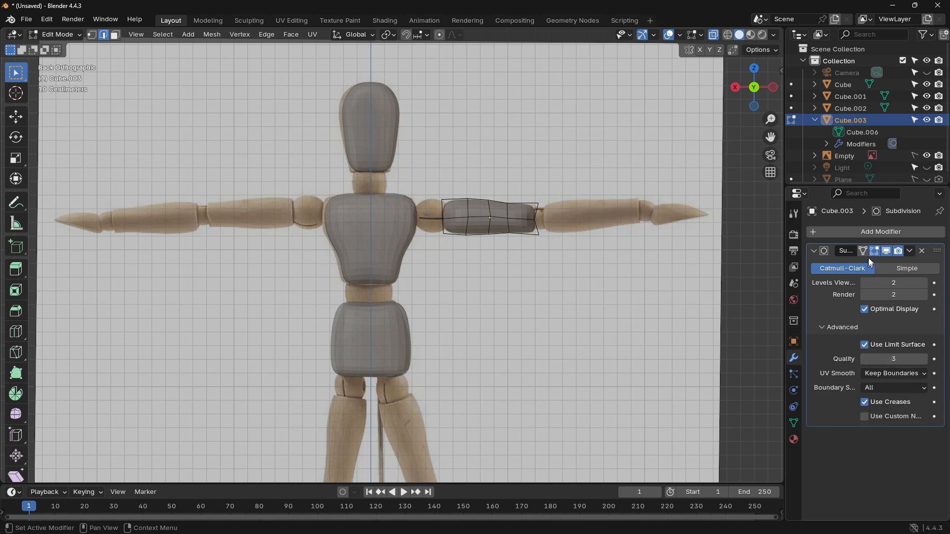
{"action": "left_click", "coordinate": [66, 48]}
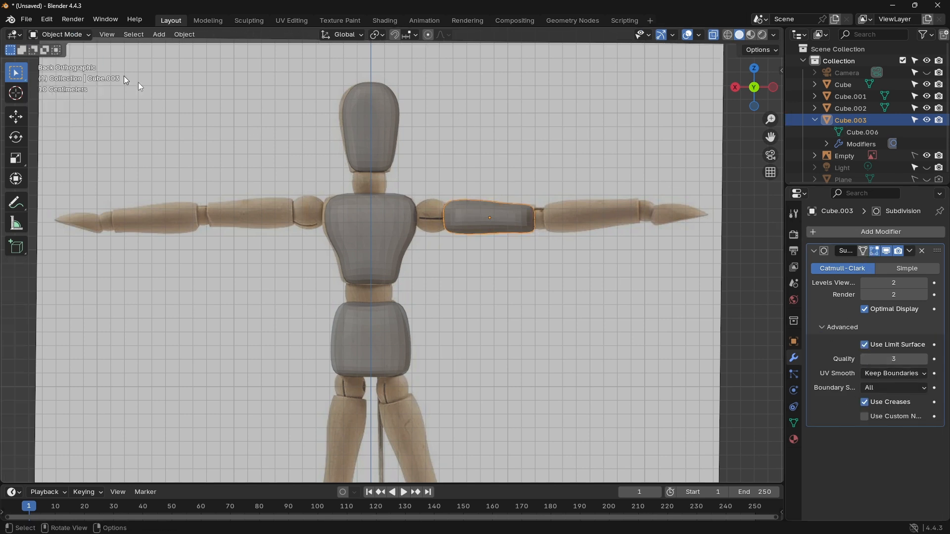
Step: Convert the upper arm to a mesh, baking in its Subdivision modifier
{"action": "right_click", "coordinate": [488, 216]}
{"action": "mouse_move", "coordinate": [445, 205]}
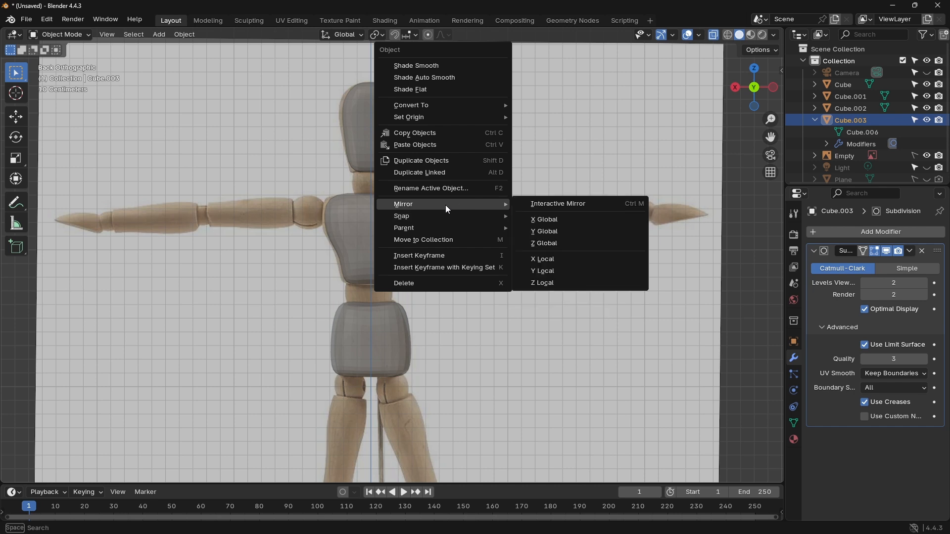
{"action": "left_click", "coordinate": [426, 176]}
{"action": "left_click_drag", "start_coordinate": [413, 171], "coordinate": [569, 261]}
{"action": "left_click", "coordinate": [511, 224]}
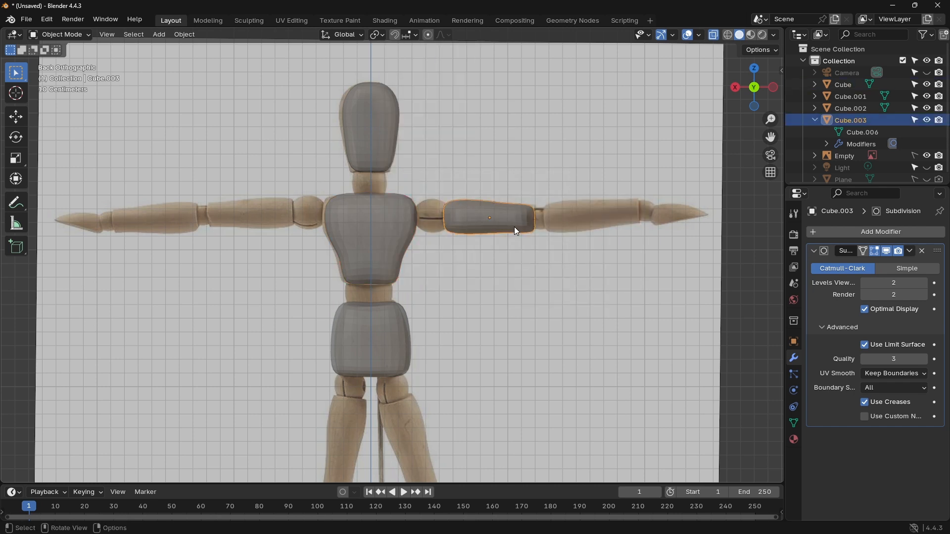
{"action": "key", "text": "ctrl+a"}
{"action": "left_click", "coordinate": [514, 227]}
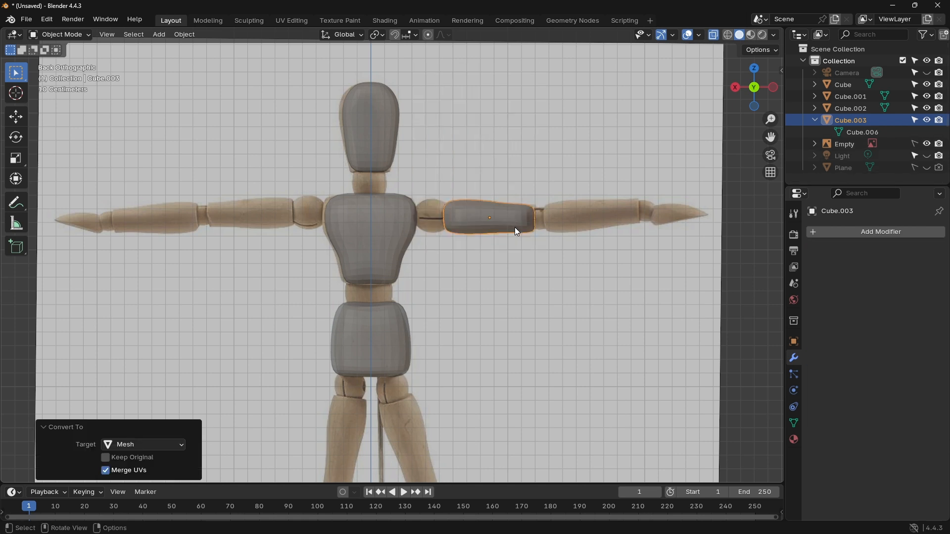
Step: Try mirroring the converted upper arm along the global X axis, and undo the mirror
{"action": "left_click", "coordinate": [526, 246]}
{"action": "left_click", "coordinate": [500, 217]}
{"action": "right_click", "coordinate": [500, 217]}
{"action": "mouse_move", "coordinate": [502, 218]}
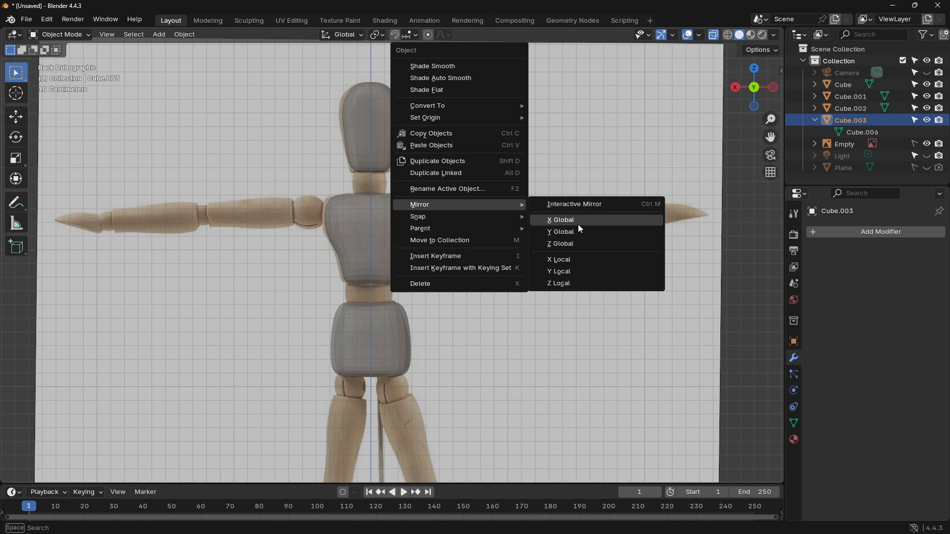
{"action": "left_click", "coordinate": [579, 224]}
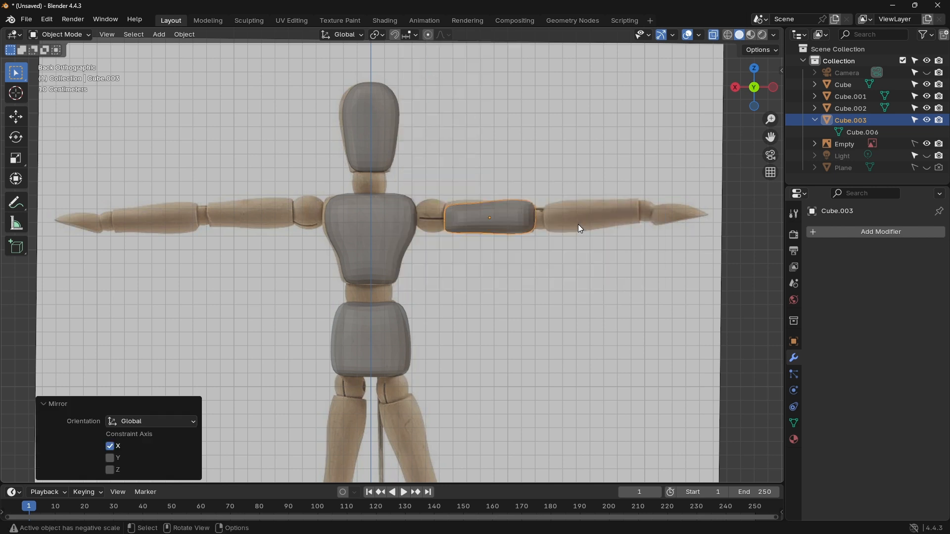
{"action": "key", "text": "ctrl+z"}
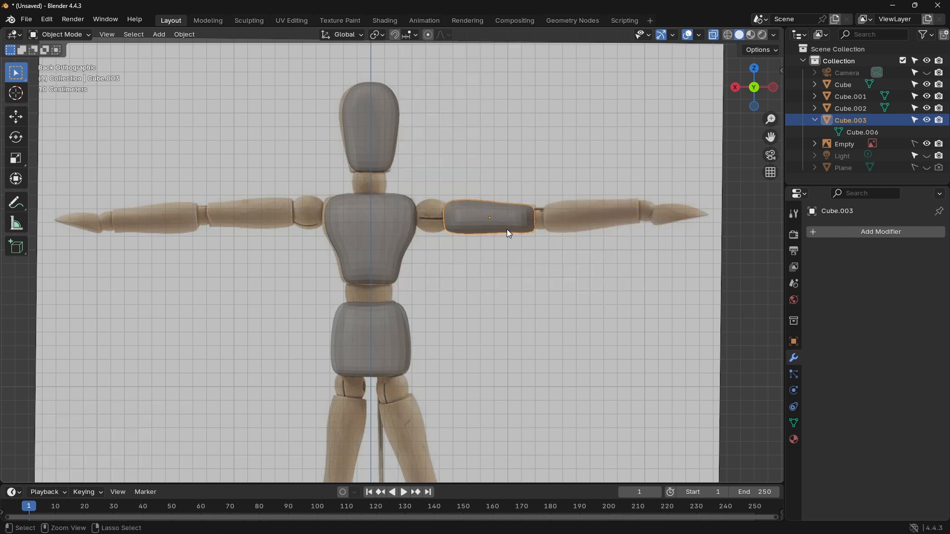
Step: Duplicate the upper arm and place the copy over the opposite upper arm, about 1.76 m along X and 0.04 m along Z
{"action": "right_click", "coordinate": [506, 230]}
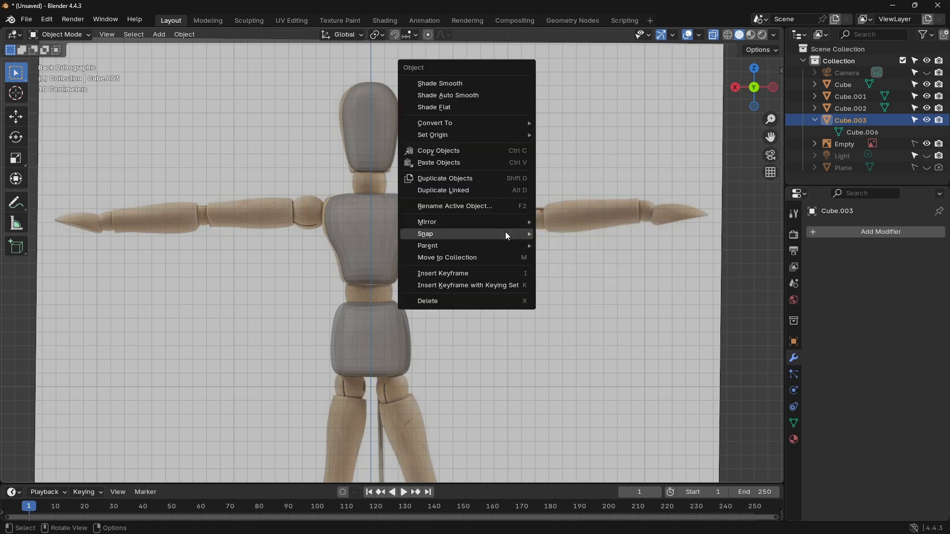
{"action": "mouse_move", "coordinate": [507, 235]}
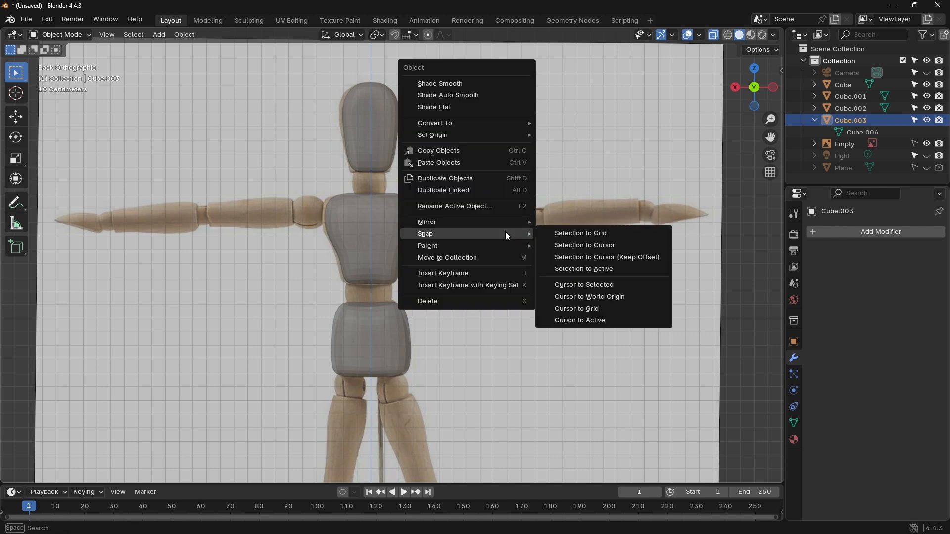
{"action": "left_click", "coordinate": [496, 178]}
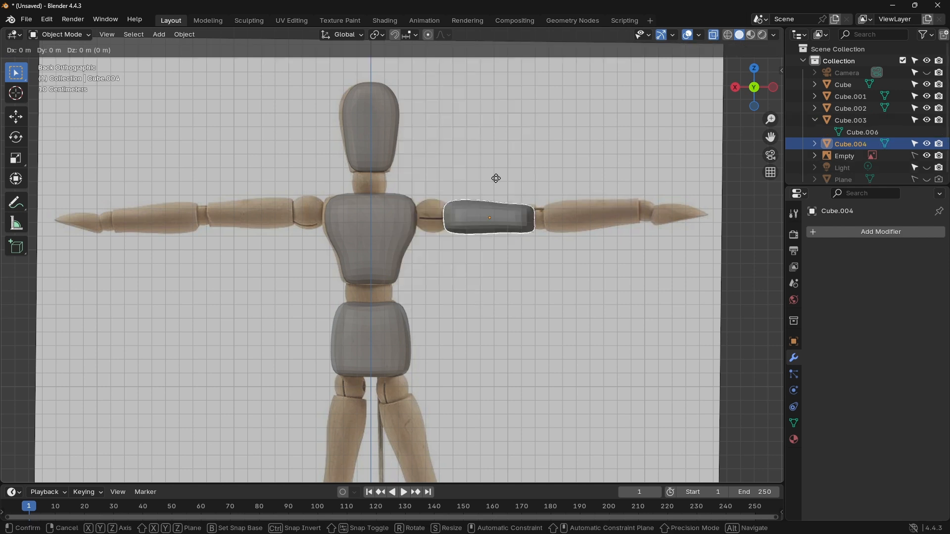
{"action": "left_click", "coordinate": [255, 172]}
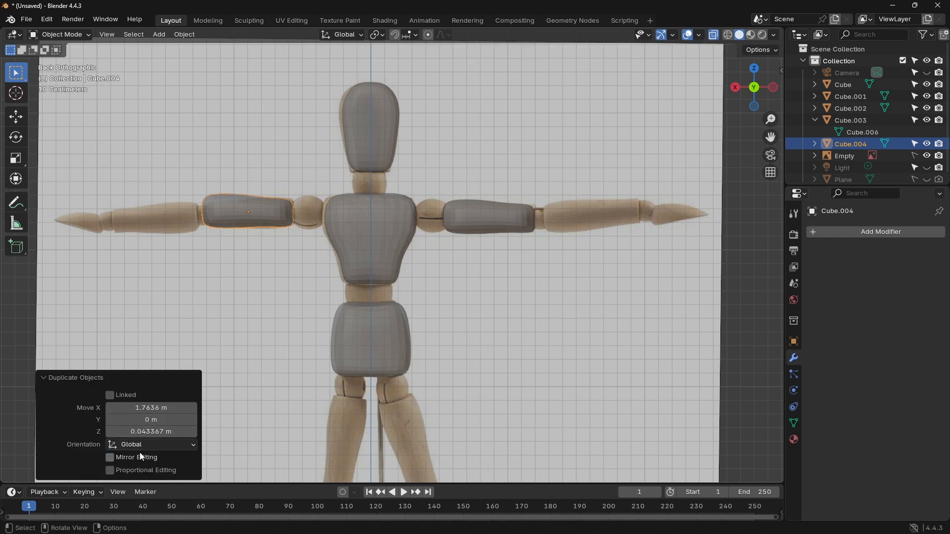
Step: Mirror the duplicated upper arm along global X and shift it about 0.01 m along X
{"action": "left_click", "coordinate": [231, 206]}
{"action": "right_click", "coordinate": [230, 206]}
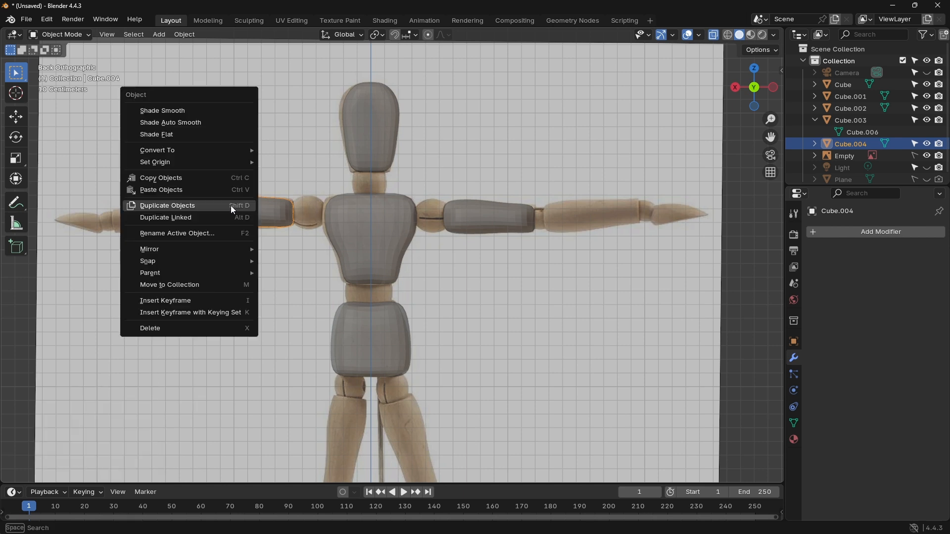
{"action": "mouse_move", "coordinate": [188, 249]}
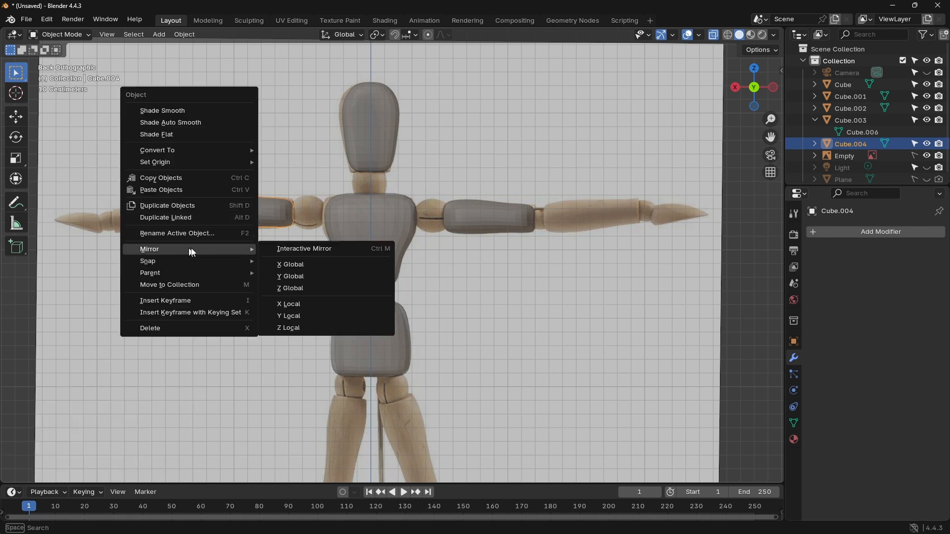
{"action": "left_click", "coordinate": [306, 267]}
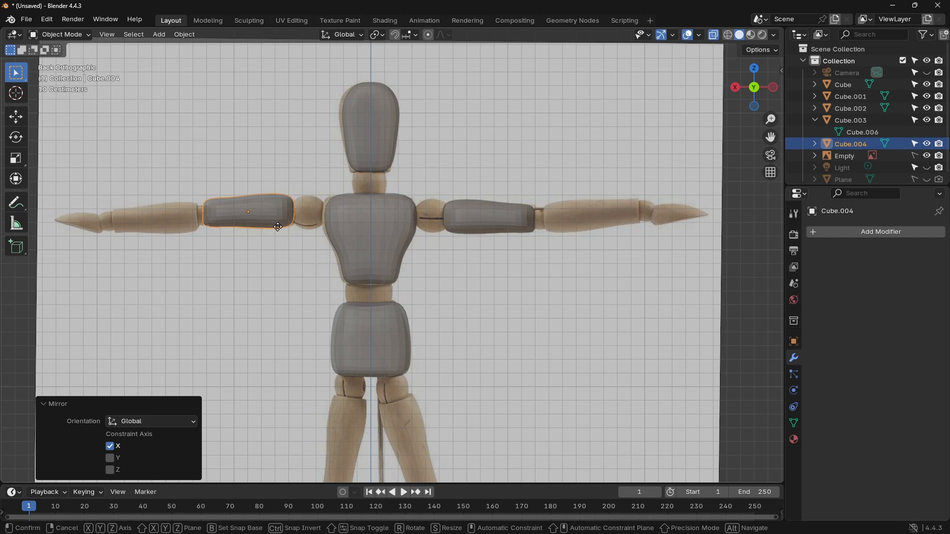
{"action": "key", "text": "g"}
{"action": "key", "text": "x"}
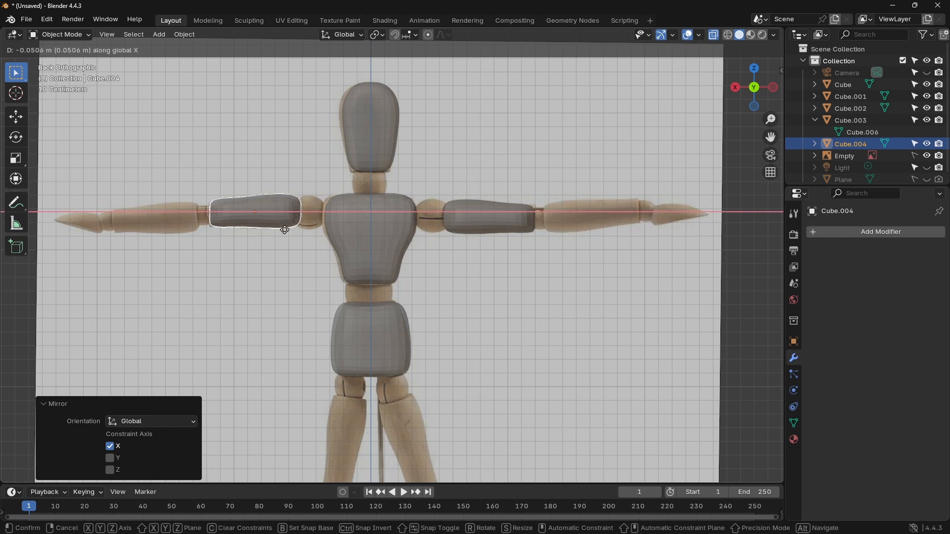
{"action": "left_click", "coordinate": [275, 227]}
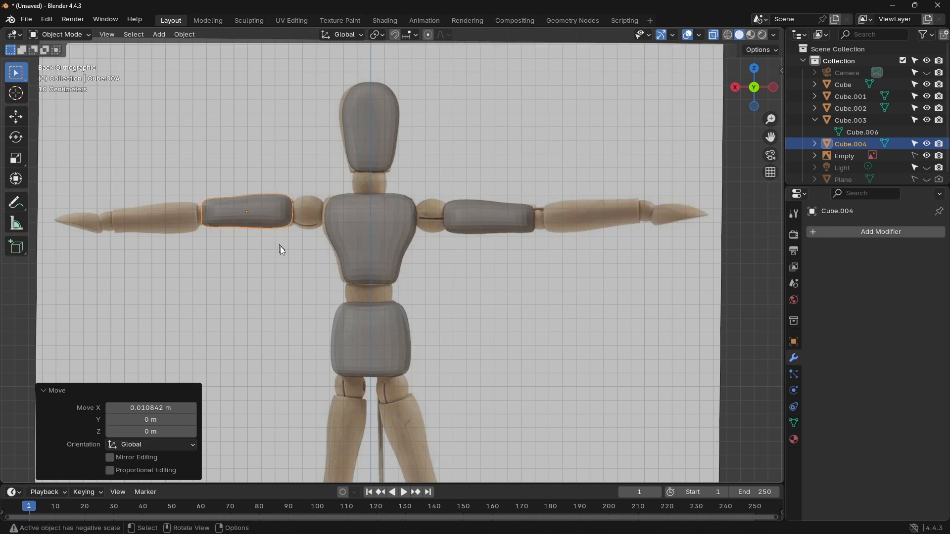
Step: Undo the previous copy and duplicate the upper arm again, moving it about 1.76 m along X only onto the opposite arm
{"action": "key", "text": "ctrl+z"}
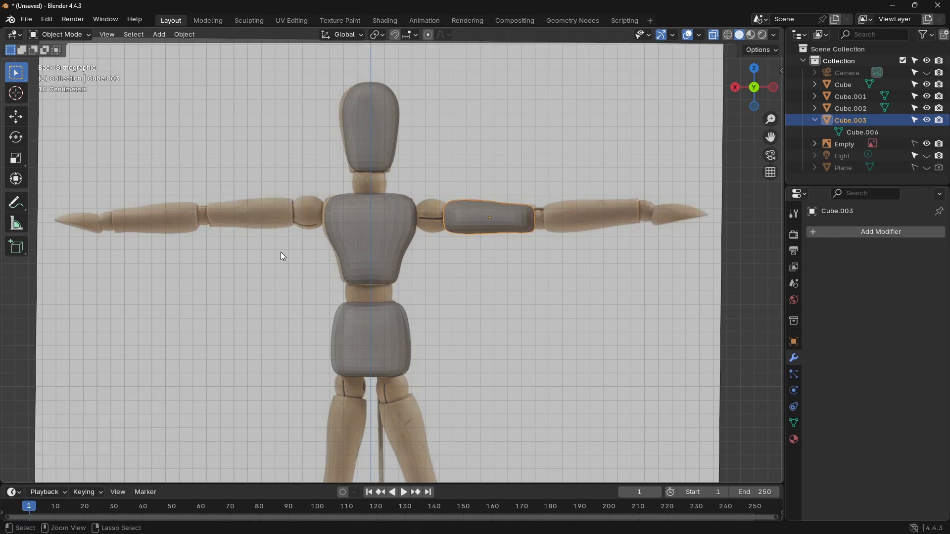
{"action": "key", "text": "ctrl+c"}
{"action": "key", "text": "shift+d"}
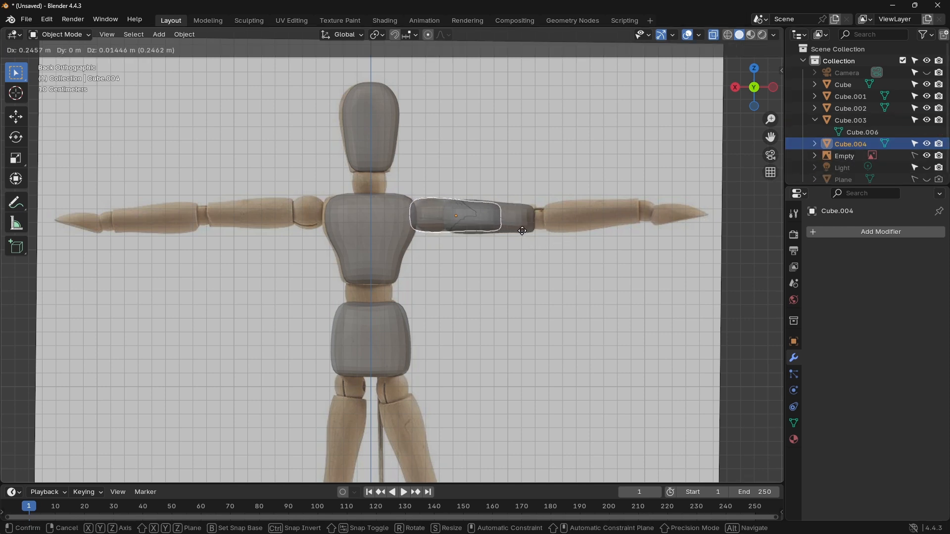
{"action": "key", "text": "z"}
{"action": "key", "text": "x"}
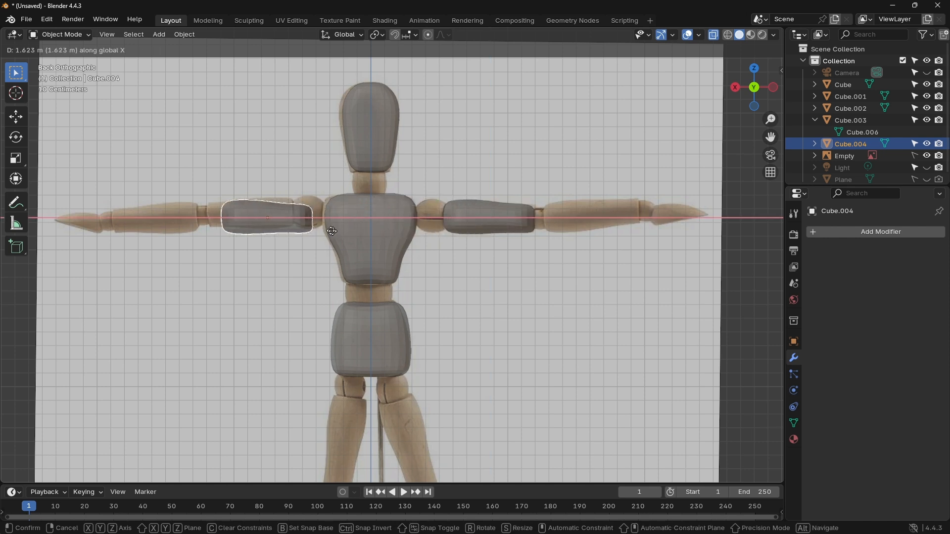
{"action": "left_click", "coordinate": [317, 232]}
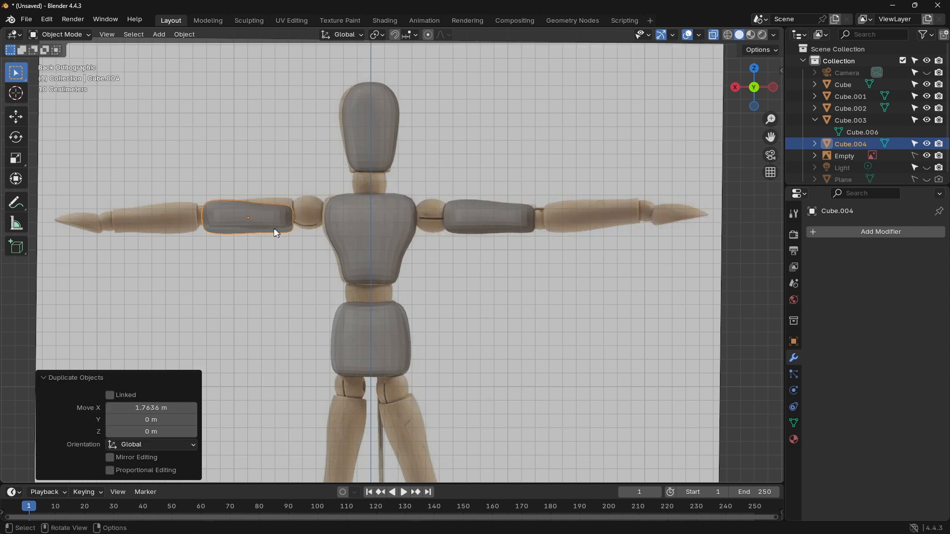
Step: Mirror the new upper arm copy along global X, move it about -0.025 m along X towards the shoulder, and deselect it
{"action": "right_click", "coordinate": [268, 228]}
{"action": "mouse_move", "coordinate": [268, 227]}
{"action": "left_click", "coordinate": [328, 243]}
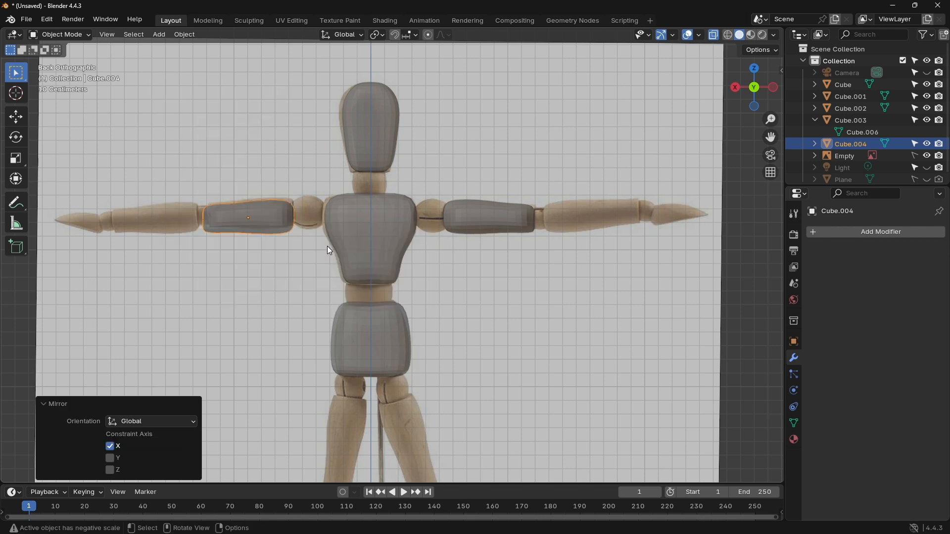
{"action": "key", "text": "g"}
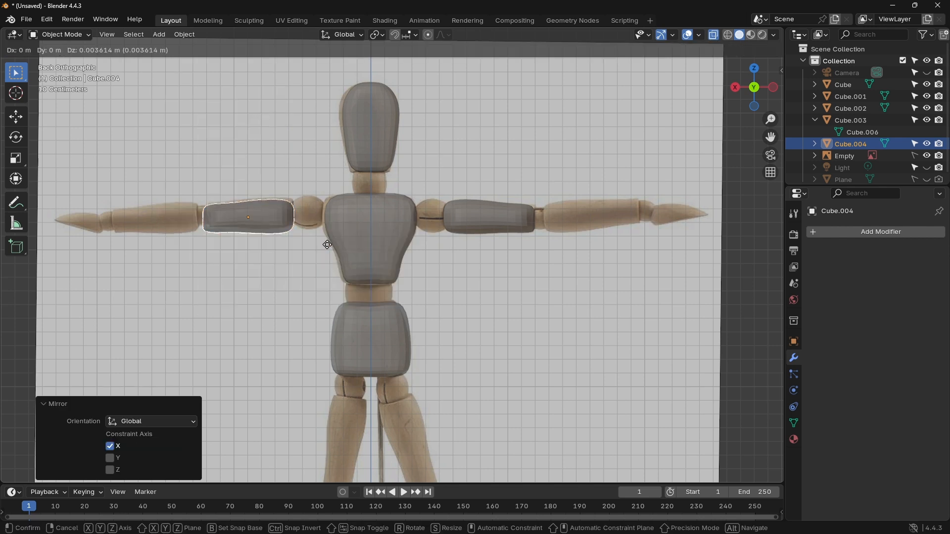
{"action": "key", "text": "x"}
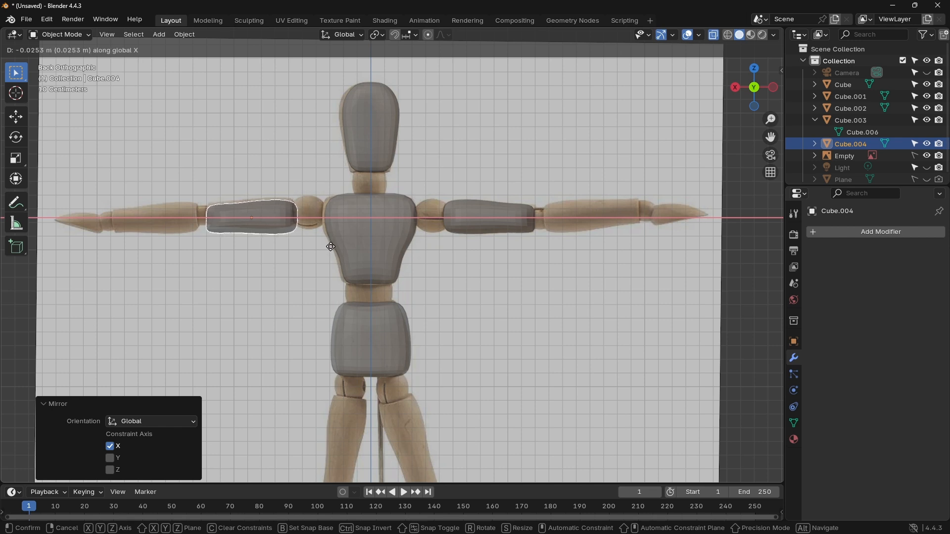
{"action": "left_click", "coordinate": [331, 246]}
{"action": "left_click", "coordinate": [514, 278]}
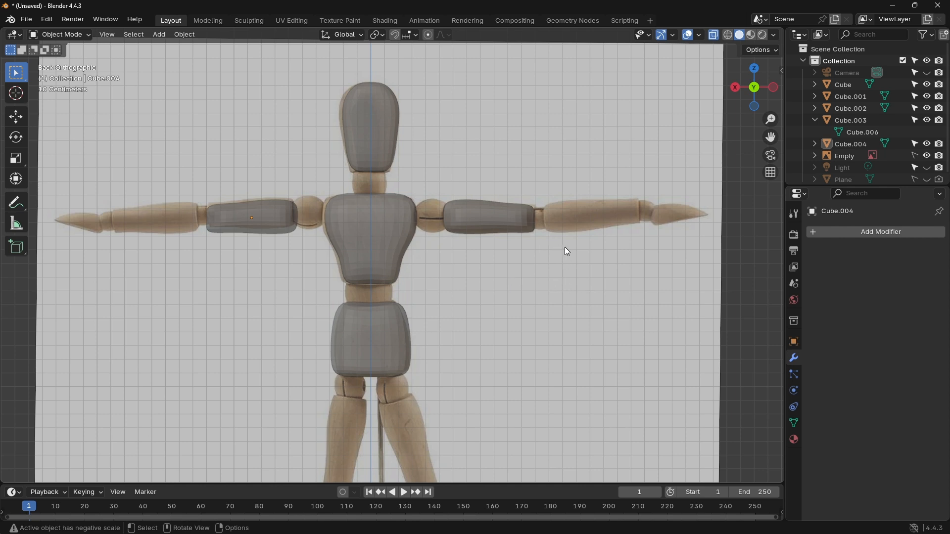
Step: Undo the arm duplication, mesh conversion and Subdivision level change, back to the upper arm's Edit Mode
{"action": "key", "text": "ctrl+z"}
{"action": "key", "text": "ctrl+z"}
{"action": "key", "text": "ctrl+z"}
{"action": "key", "text": "ctrl+z"}
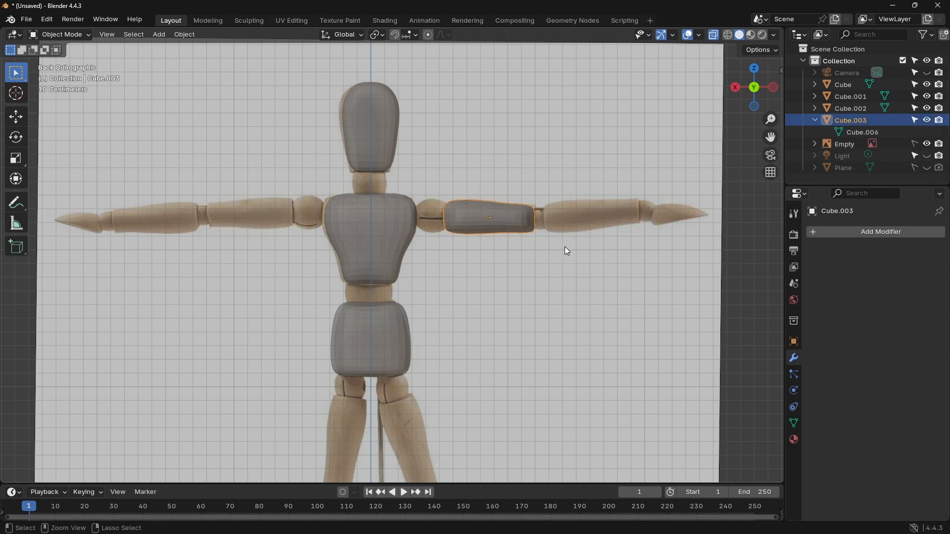
{"action": "key", "text": "ctrl+2"}
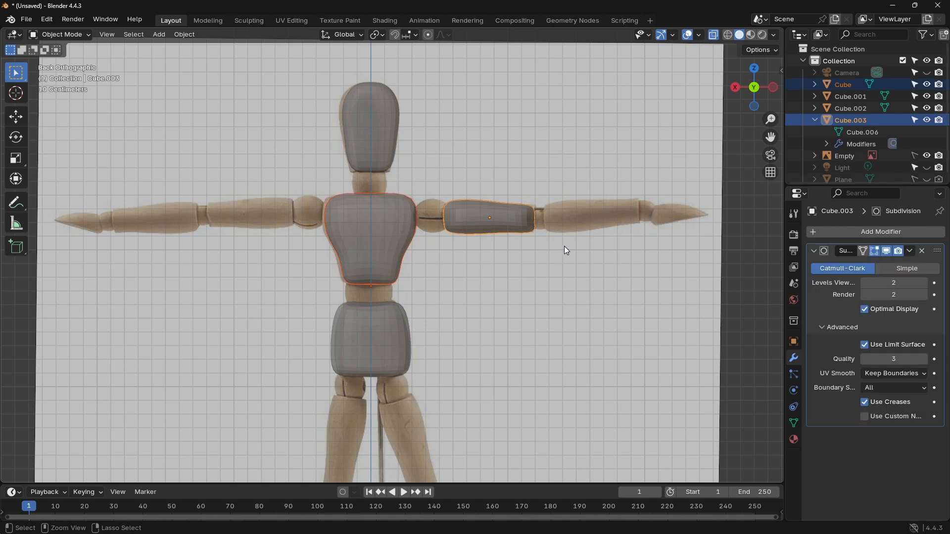
{"action": "left_click", "coordinate": [564, 250]}
{"action": "key", "text": "ctrl+z"}
{"action": "key", "text": "ctrl+z"}
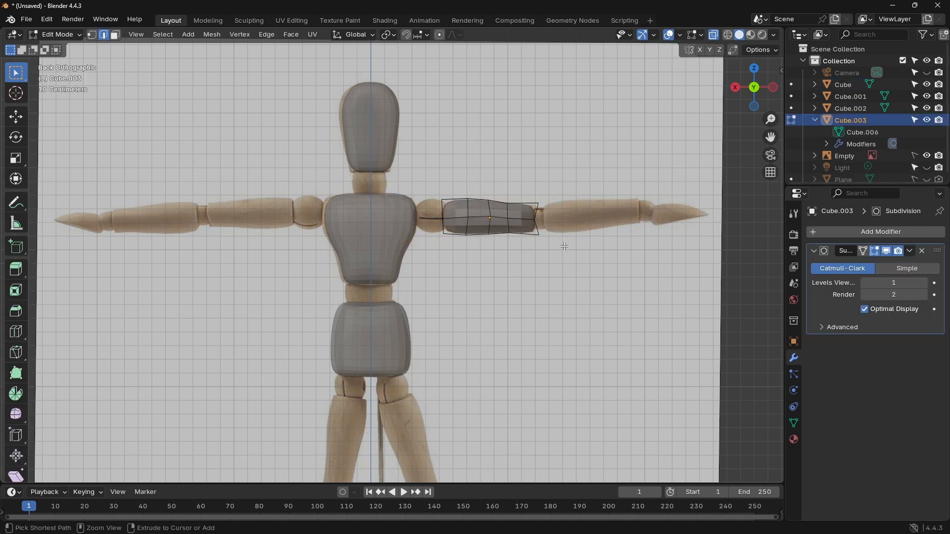
Step: Scale the whole upper arm mesh to about 0.34 along global Y in the side view, then deselect it in the back view
{"action": "left_click", "coordinate": [774, 87]}
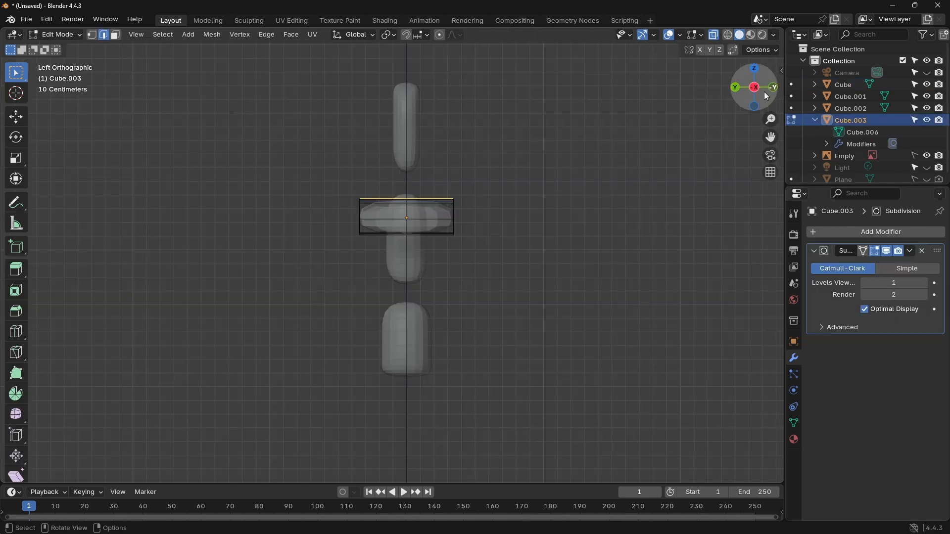
{"action": "key", "text": "a"}
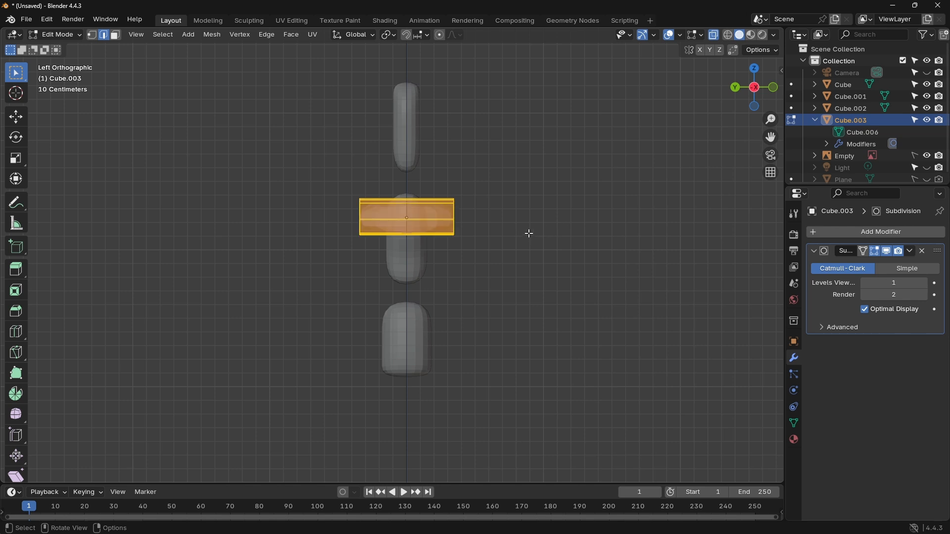
{"action": "key", "text": "s"}
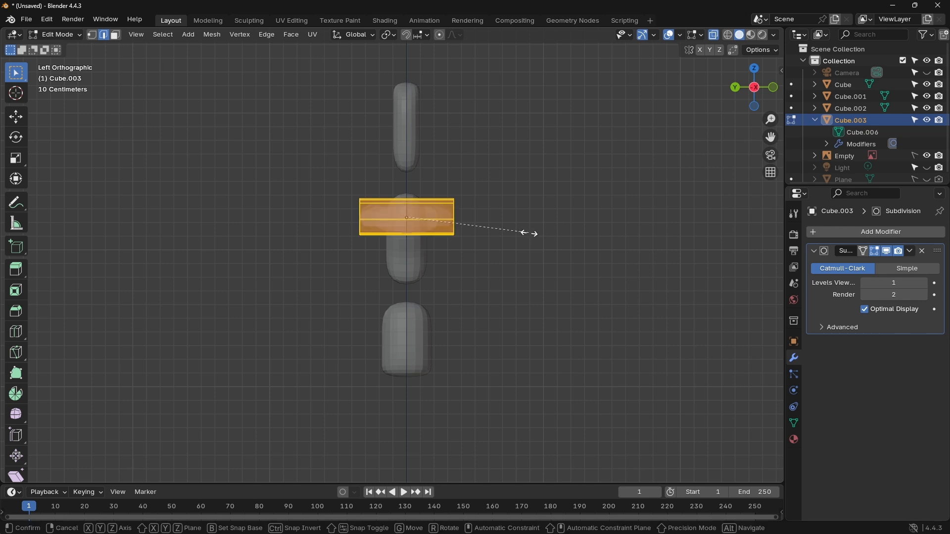
{"action": "key", "text": "x"}
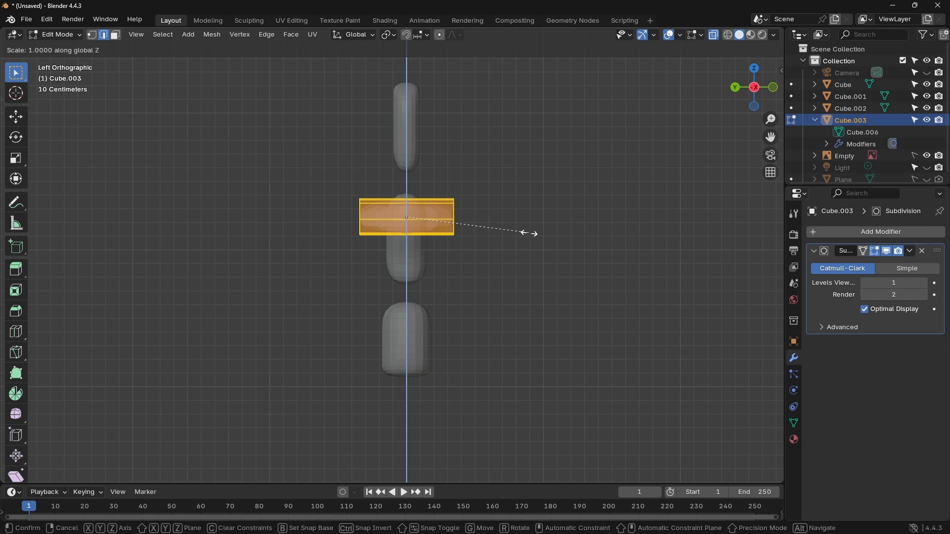
{"action": "key", "text": "y"}
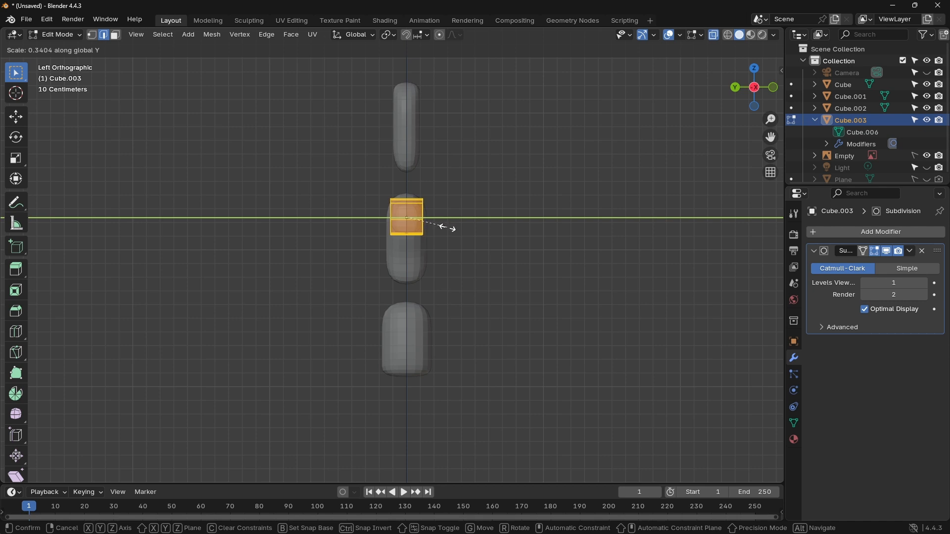
{"action": "left_click", "coordinate": [447, 227]}
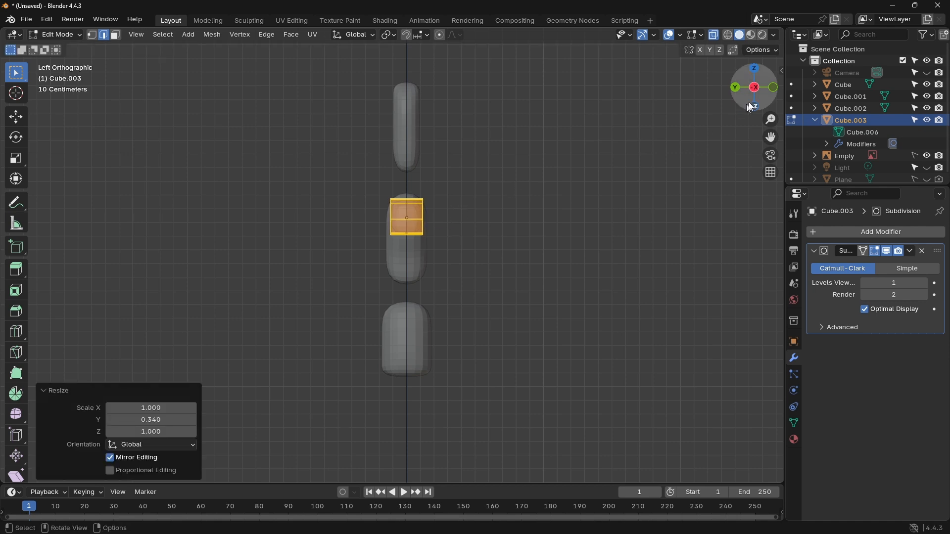
{"action": "left_click", "coordinate": [737, 89]}
{"action": "left_click", "coordinate": [505, 182]}
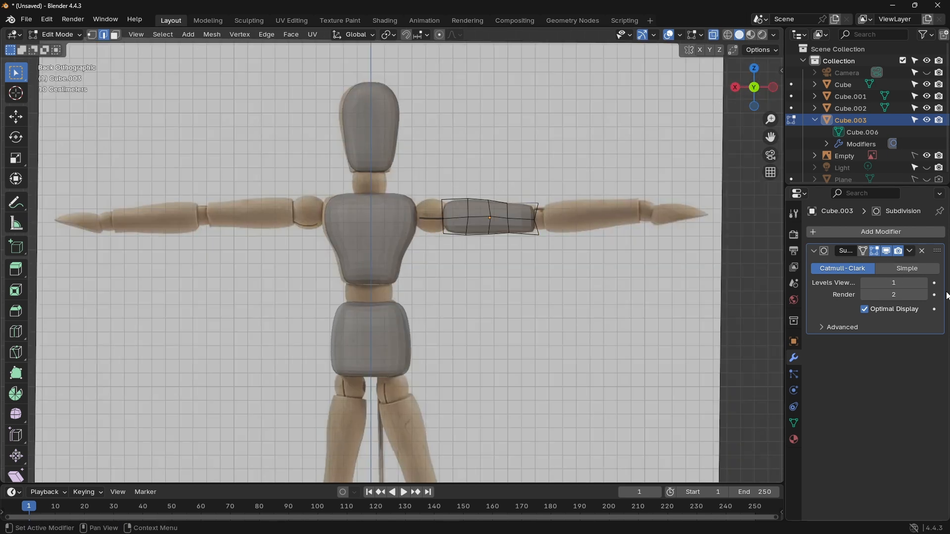
Step: Return to Object Mode, set the upper arm's viewport subdivision level to 2, and convert its visual geometry to mesh
{"action": "left_click", "coordinate": [67, 35]}
{"action": "left_click", "coordinate": [65, 48]}
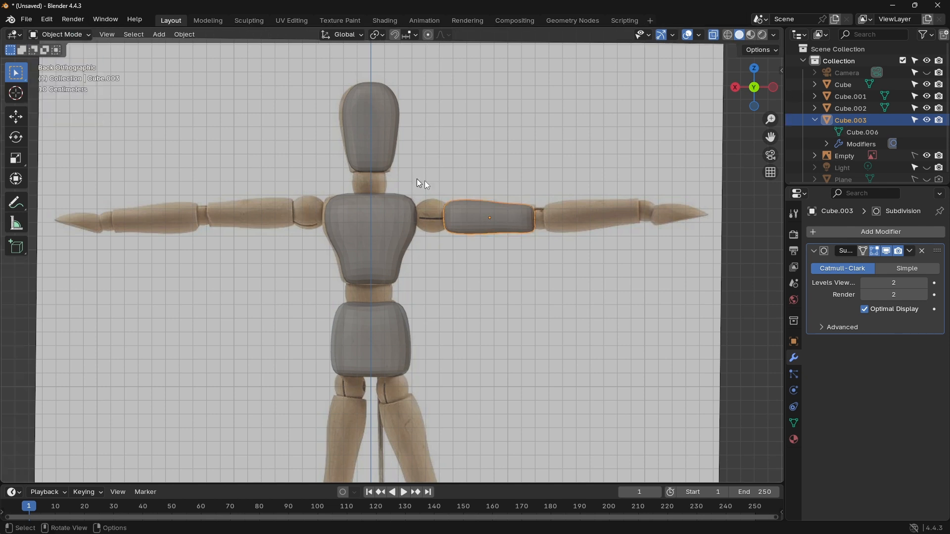
{"action": "right_click", "coordinate": [470, 214]}
{"action": "key", "text": "Escape"}
{"action": "key", "text": "ctrl+a"}
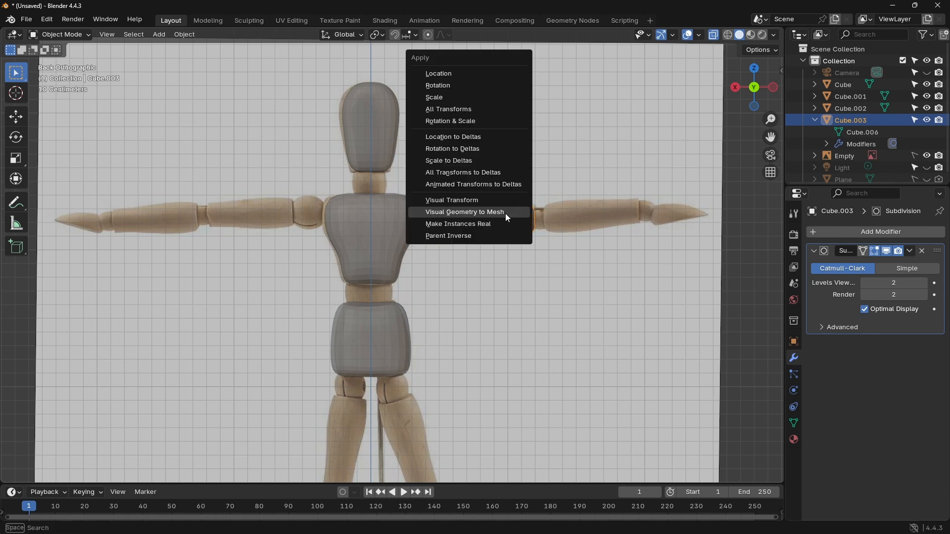
{"action": "left_click", "coordinate": [507, 214]}
{"action": "left_click", "coordinate": [580, 189]}
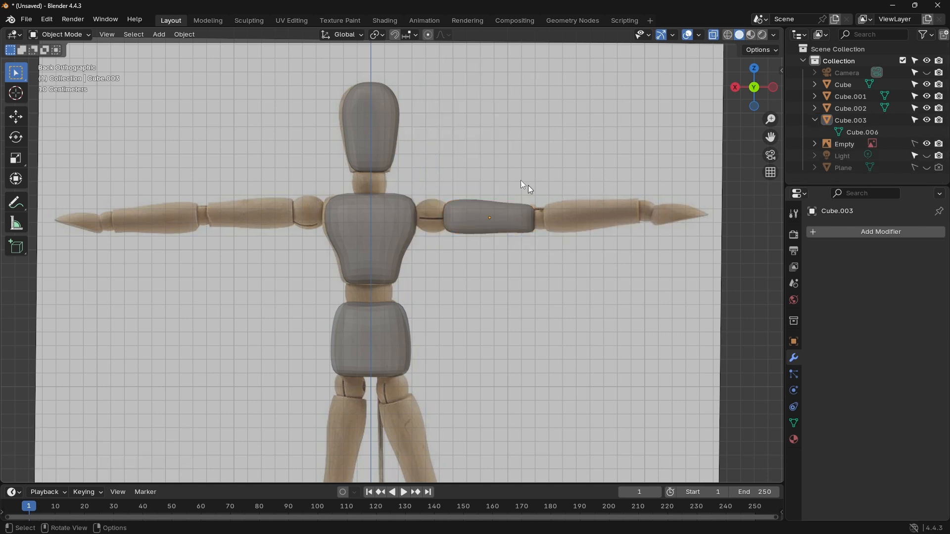
Step: Duplicate the upper arm and move the copy about 1.68 m along X onto the opposite arm
{"action": "left_click", "coordinate": [469, 204]}
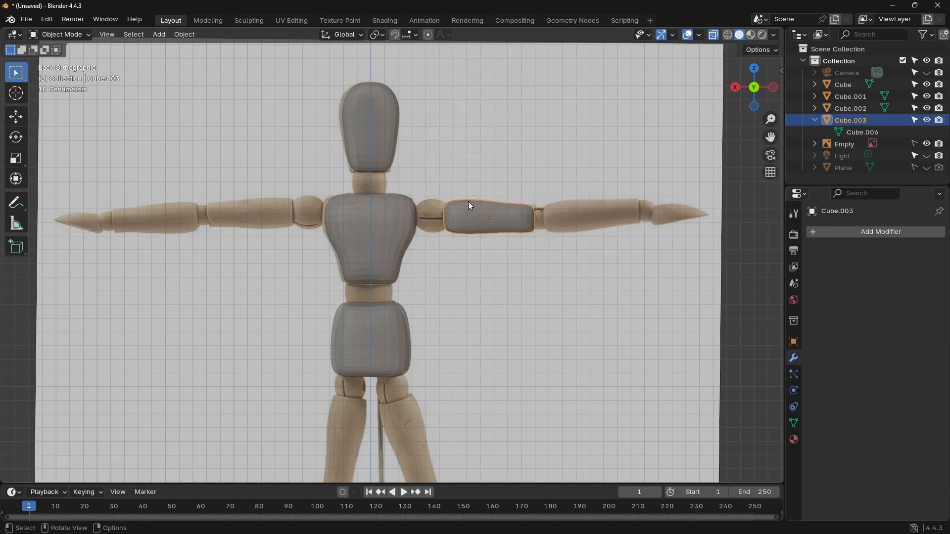
{"action": "key", "text": "shift+d"}
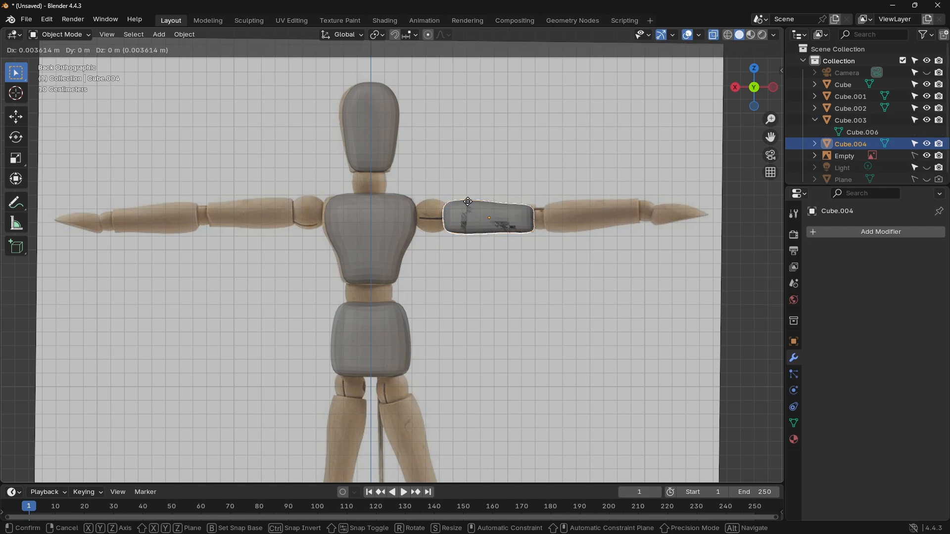
{"action": "key", "text": "x"}
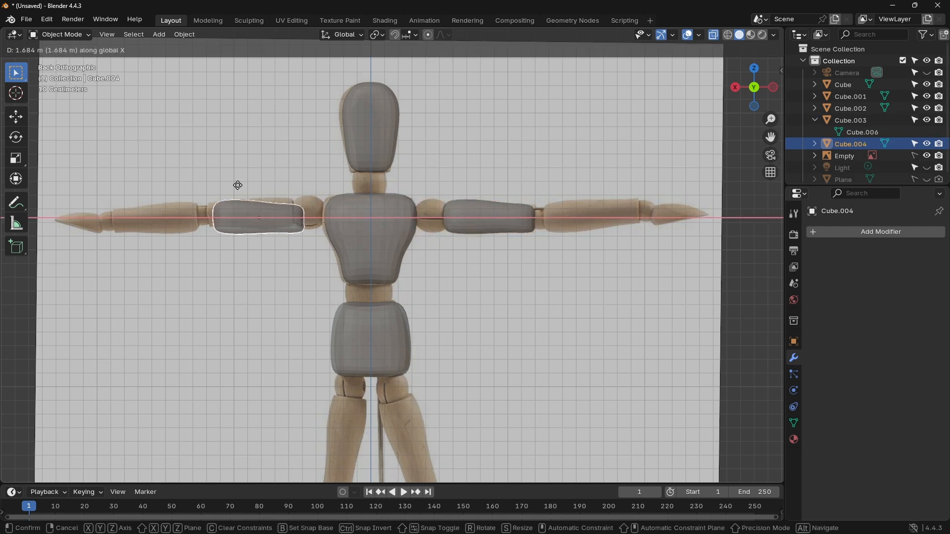
{"action": "left_click", "coordinate": [238, 186]}
Step: Mirror the duplicated upper arm along global X, check it from the side and back views, and deselect it
{"action": "right_click", "coordinate": [247, 215]}
{"action": "mouse_move", "coordinate": [206, 213]}
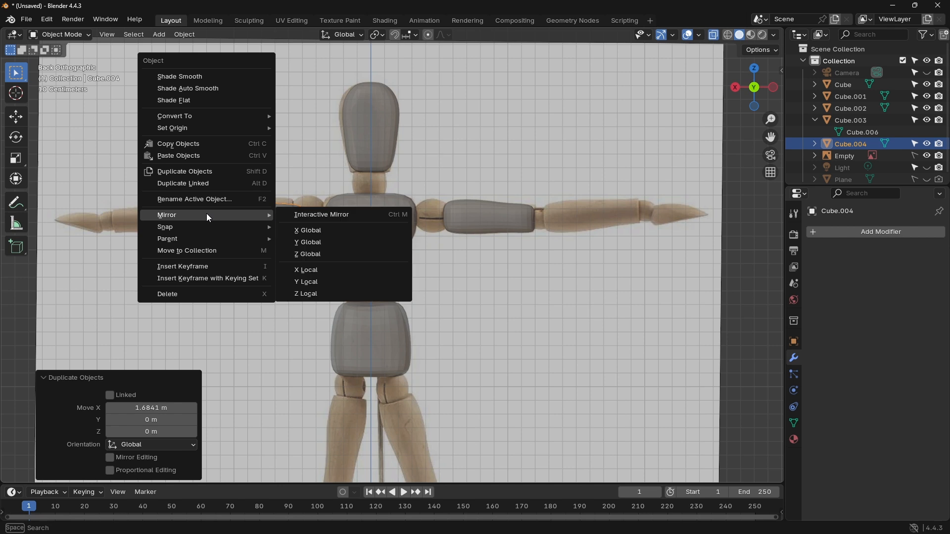
{"action": "left_click", "coordinate": [315, 236]}
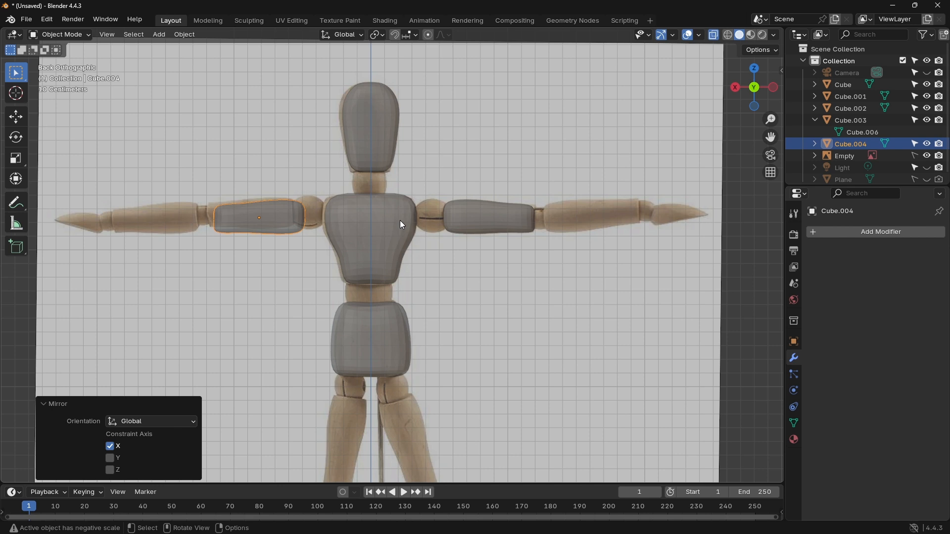
{"action": "left_click", "coordinate": [773, 89]}
{"action": "middle_click_drag", "start_coordinate": [513, 194], "coordinate": [639, 185]}
{"action": "left_click", "coordinate": [753, 90]}
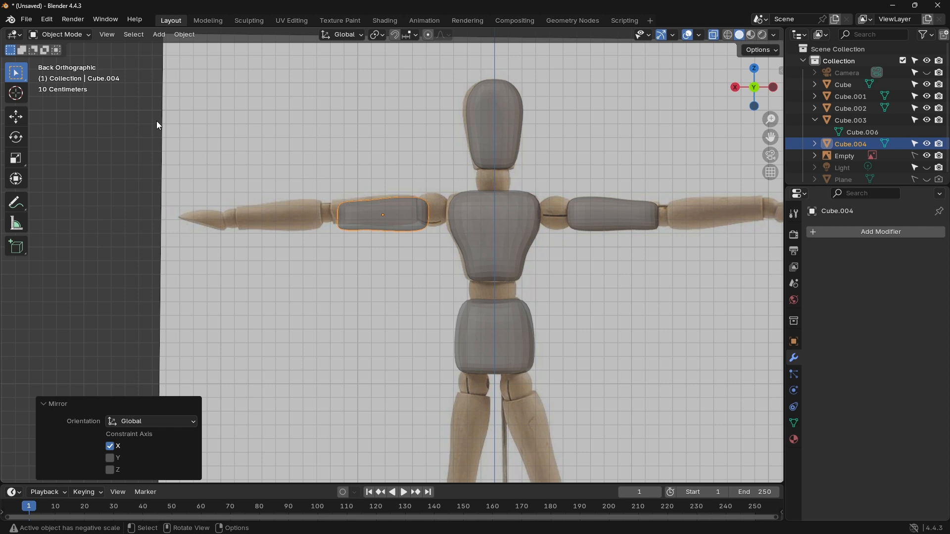
{"action": "left_click", "coordinate": [421, 121]}
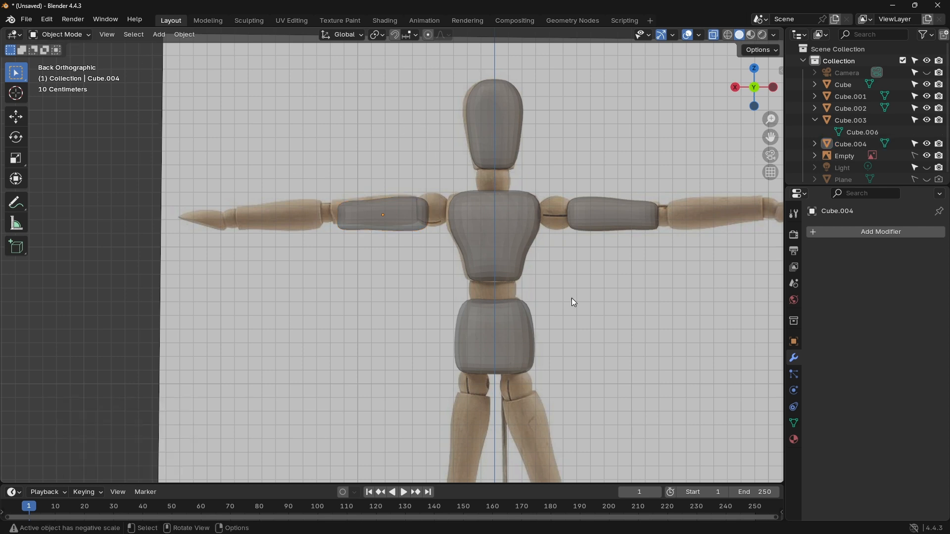
Step: Add a 2 m cube and move it about -1.65 m in X and 3.25 m in Z over the reference forearm
{"action": "key", "text": "shift+a"}
{"action": "mouse_move", "coordinate": [645, 312]}
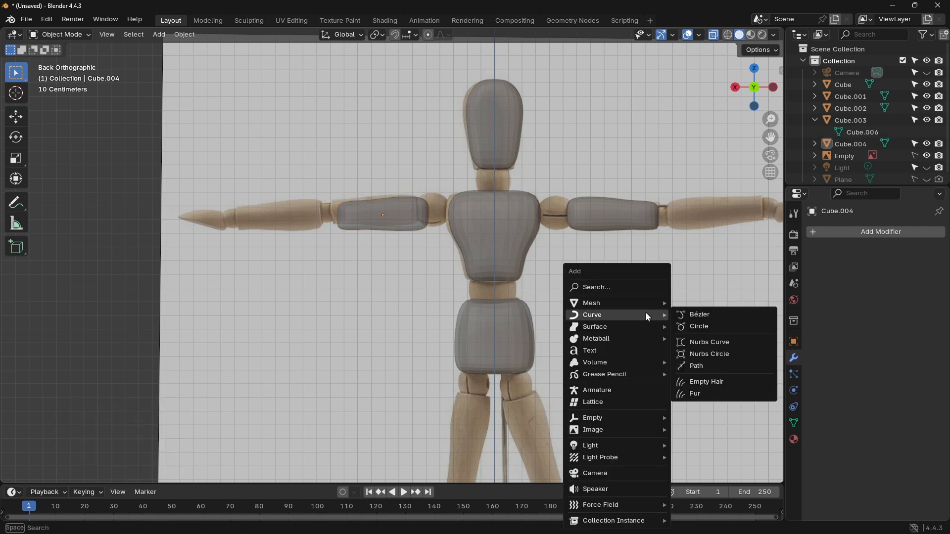
{"action": "left_click", "coordinate": [696, 317]}
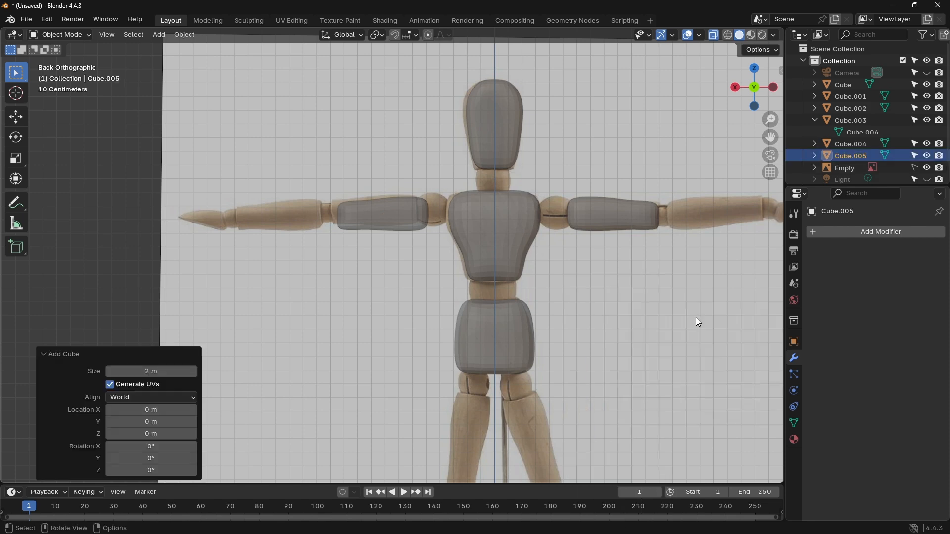
{"action": "middle_click_drag", "start_coordinate": [689, 311], "coordinate": [568, 237], "text": "shift"}
{"action": "scroll", "coordinate": [569, 237], "scroll_direction": "down", "scroll_amount": 3}
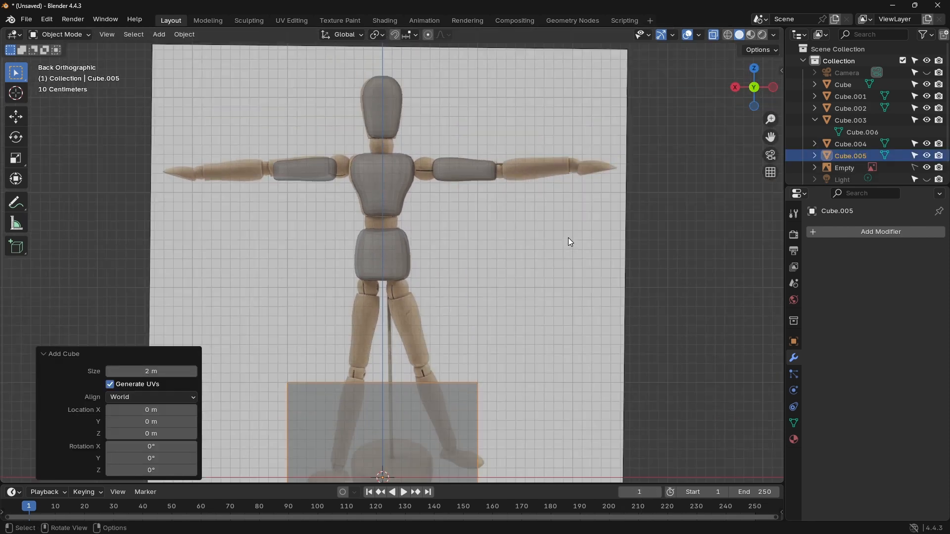
{"action": "key", "text": "g"}
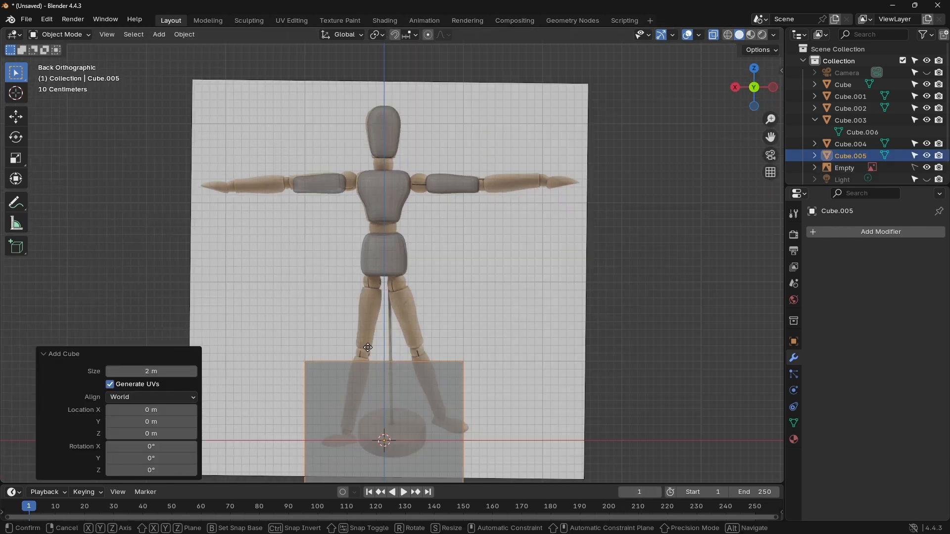
{"action": "left_click", "coordinate": [499, 91]}
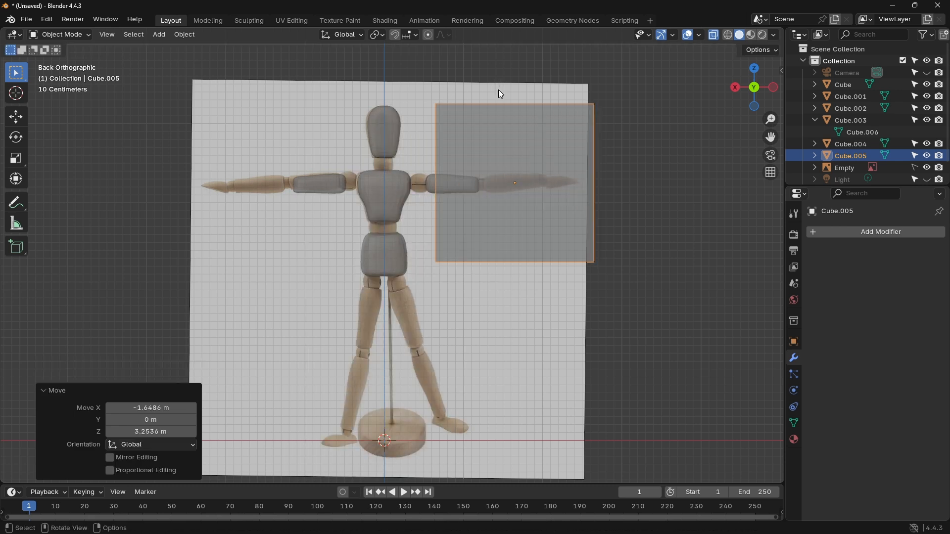
Step: Scale the forearm cube uniformly to about 0.4 and shift it about 0.03 m in X and -0.01 m in Z
{"action": "key", "text": "s"}
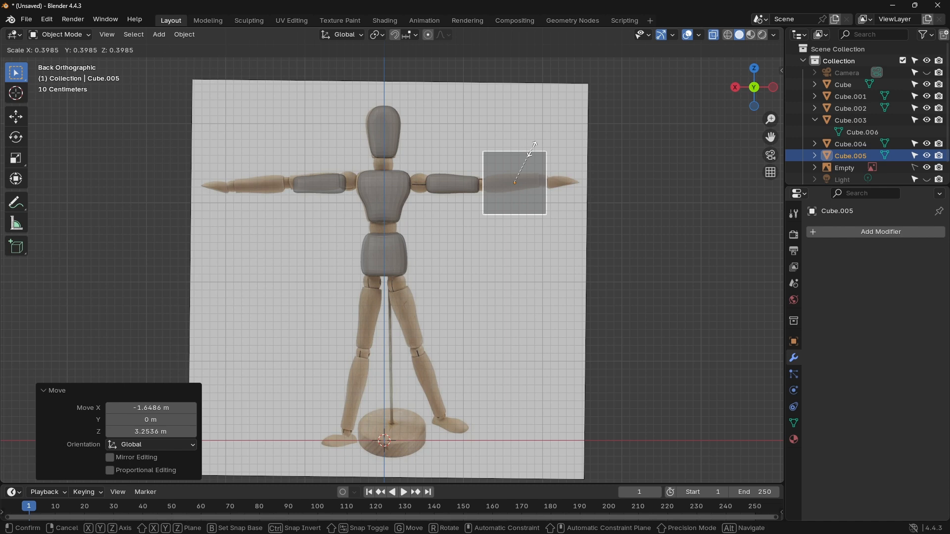
{"action": "left_click", "coordinate": [534, 144]}
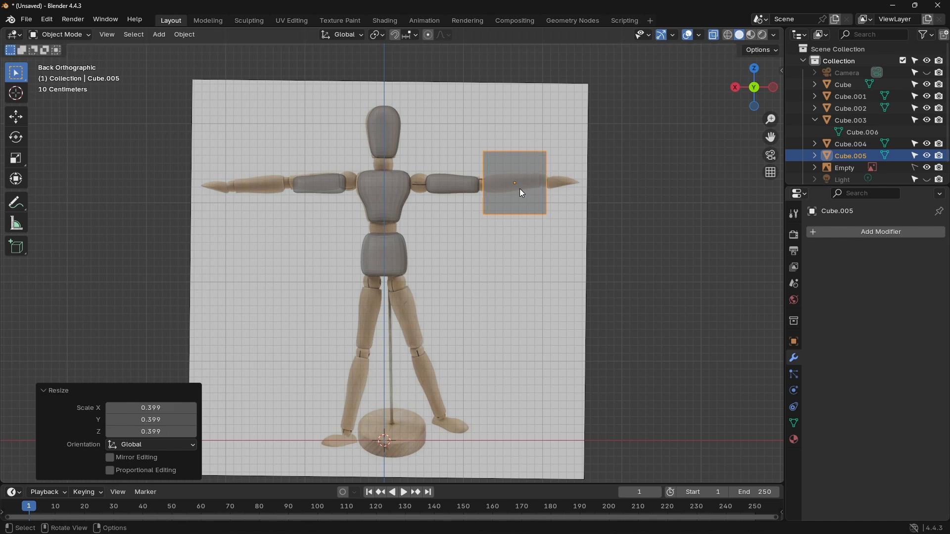
{"action": "key", "text": "g"}
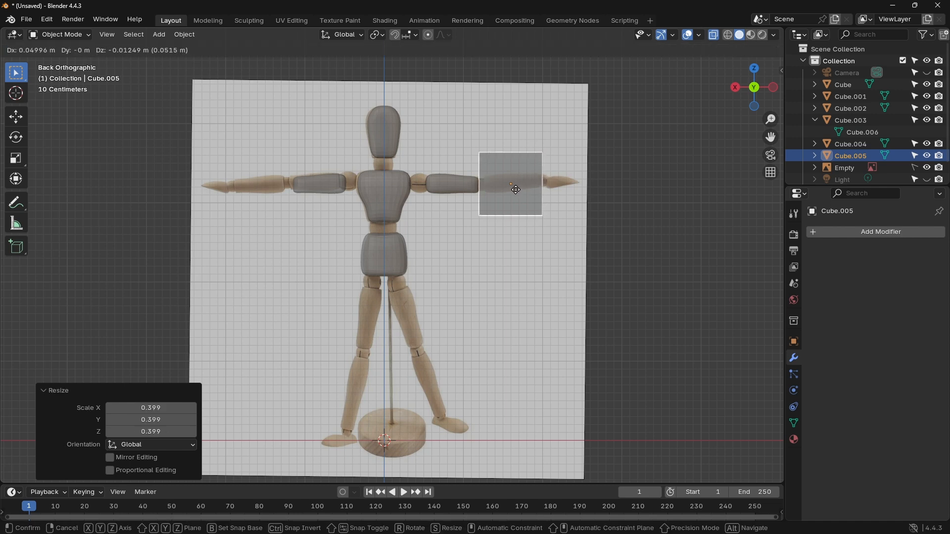
{"action": "left_click", "coordinate": [517, 190]}
Step: Enter Edit Mode on the forearm cube in wireframe display and add a vertical loop cut near the elbow end with slide factor about 0.71
{"action": "scroll", "coordinate": [527, 184], "scroll_direction": "up", "scroll_amount": 5}
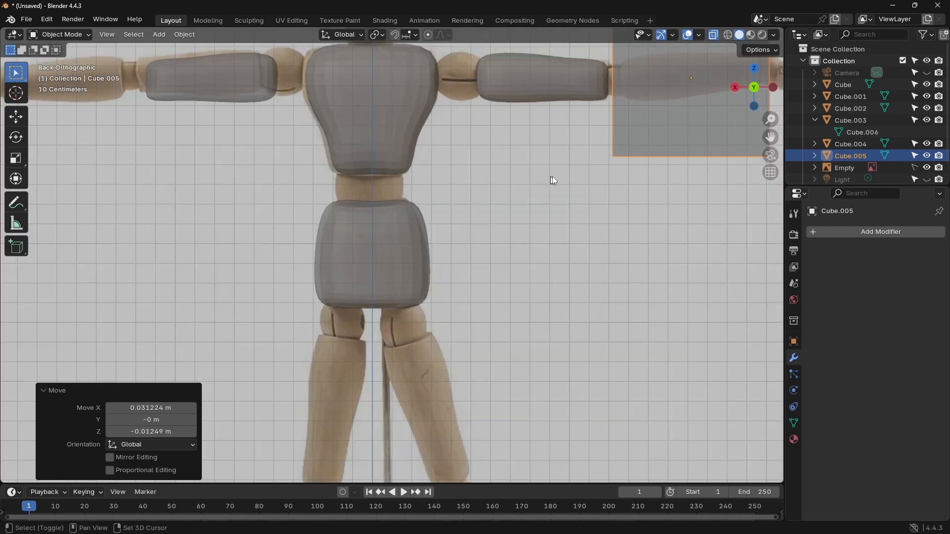
{"action": "middle_click_drag", "start_coordinate": [552, 177], "coordinate": [259, 312], "text": "shift"}
{"action": "scroll", "coordinate": [418, 215], "scroll_direction": "up", "scroll_amount": 3}
{"action": "middle_click_drag", "start_coordinate": [426, 206], "coordinate": [434, 229], "text": "shift"}
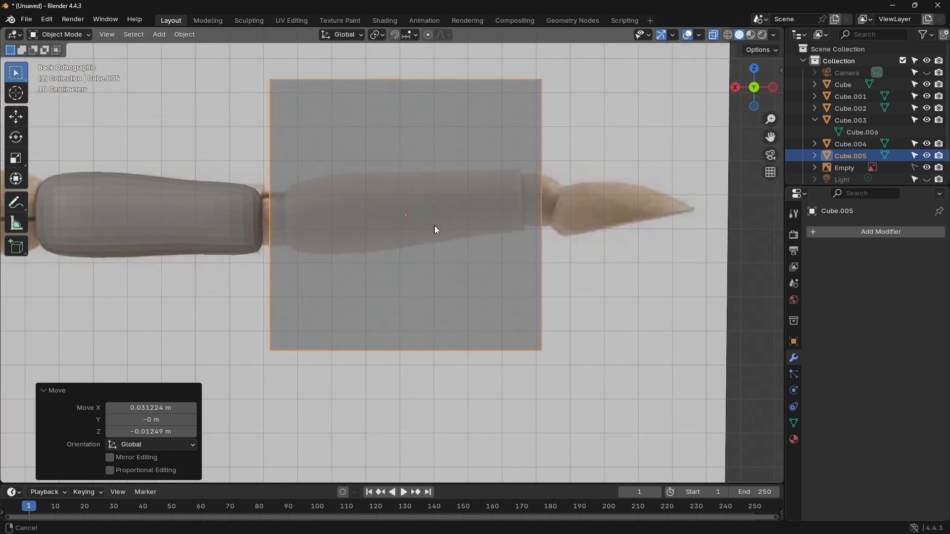
{"action": "scroll", "coordinate": [437, 229], "scroll_direction": "up", "scroll_amount": 1}
{"action": "middle_click_drag", "start_coordinate": [450, 184], "coordinate": [450, 216], "text": "shift"}
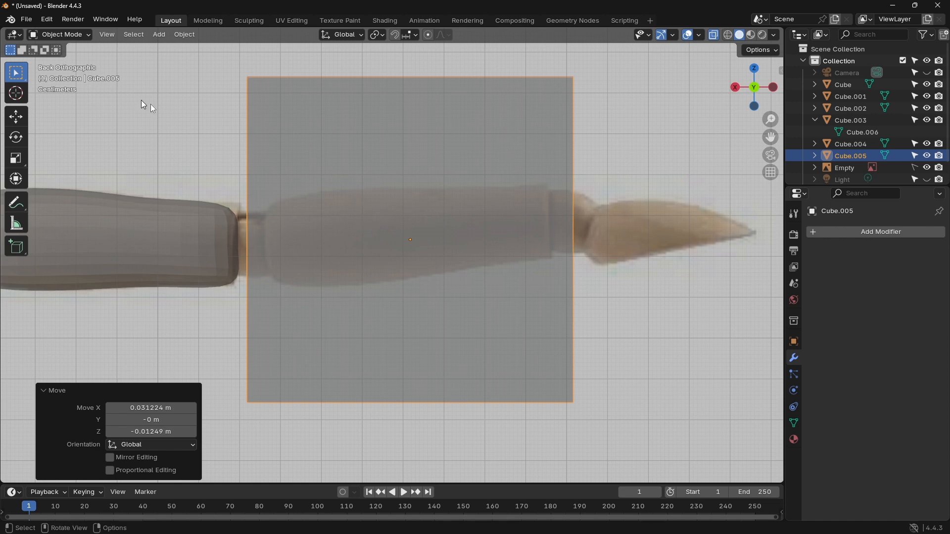
{"action": "key", "text": "Tab"}
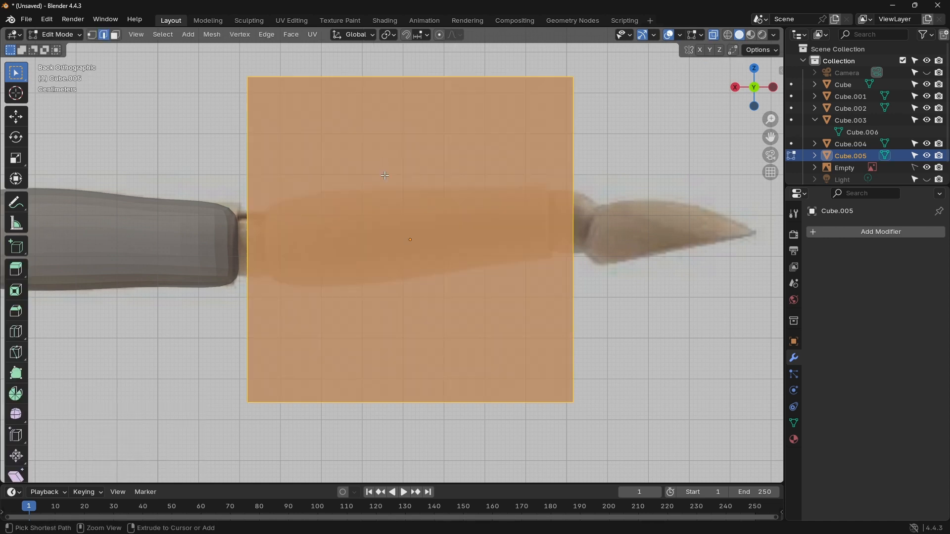
{"action": "key", "text": "alt+z"}
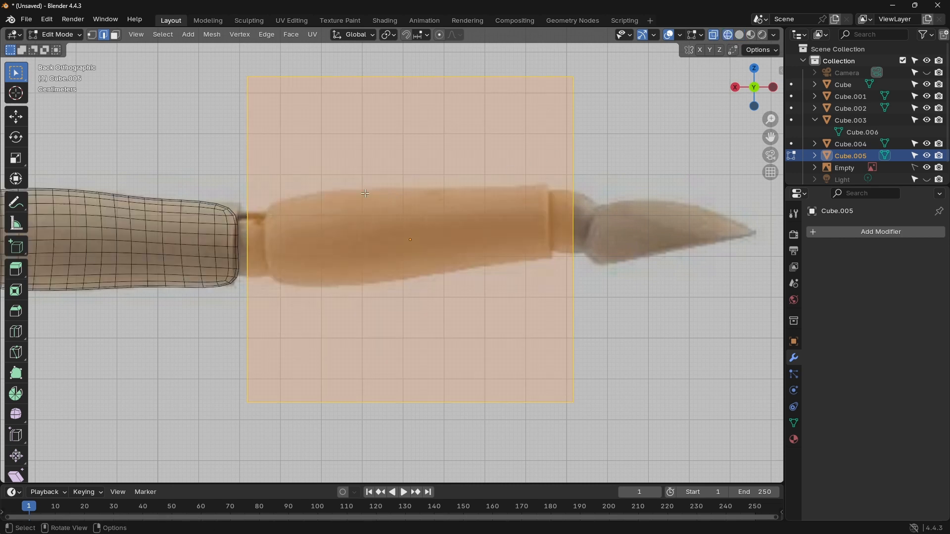
{"action": "key", "text": "ctrl+r"}
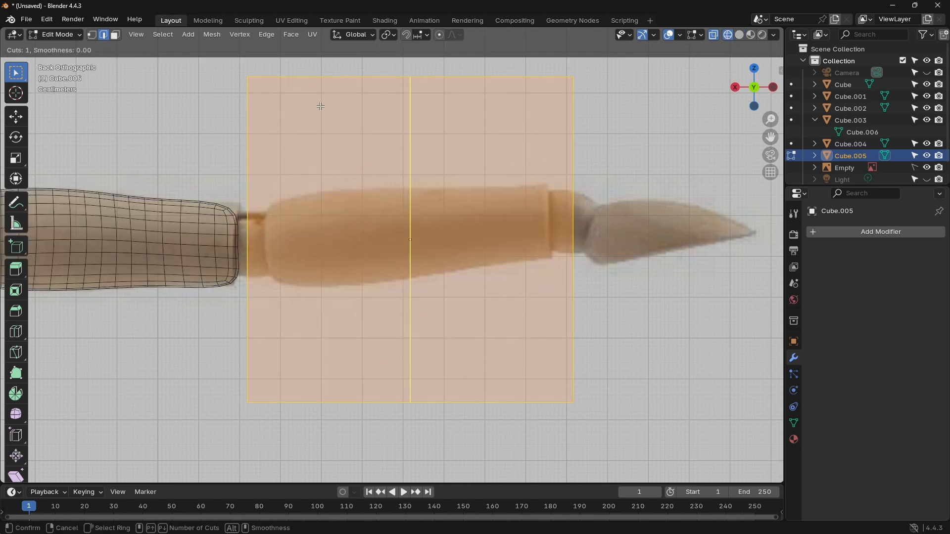
{"action": "left_click", "coordinate": [320, 106]}
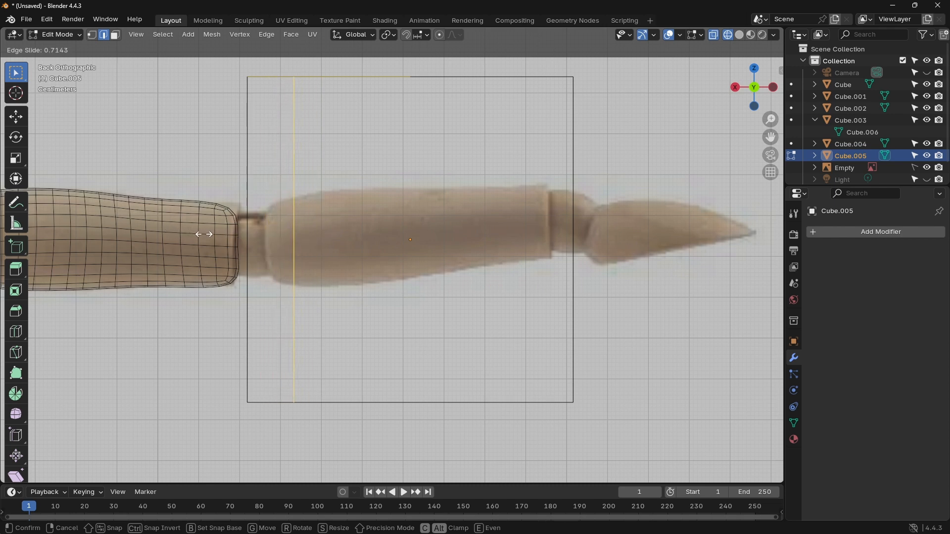
{"action": "left_click", "coordinate": [205, 234]}
Step: Add two more vertical loop cuts to the forearm cube, one near the elbow with factor about 0.712 and one toward the wrist with factor -0.225
{"action": "key", "text": "ctrl+r"}
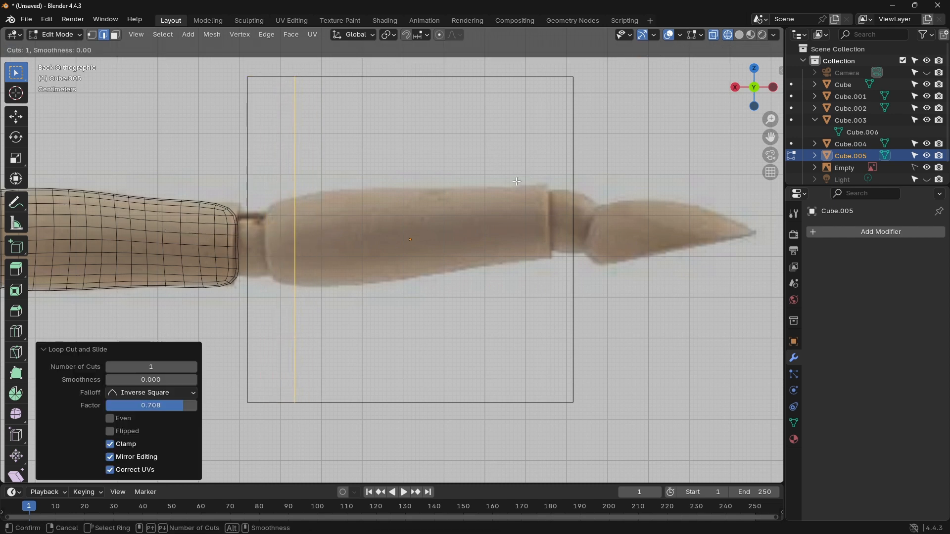
{"action": "key", "text": "Escape"}
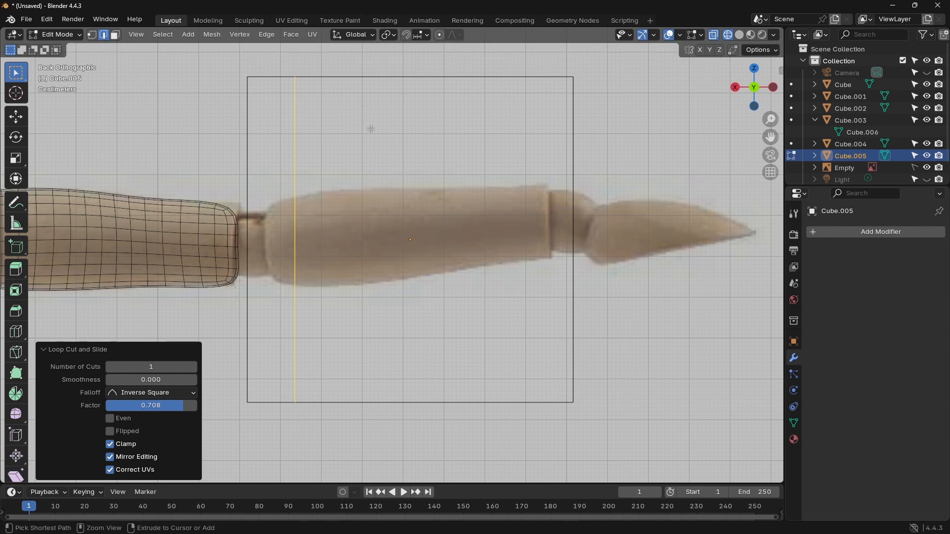
{"action": "key", "text": "ctrl+r"}
{"action": "left_click", "coordinate": [333, 86]}
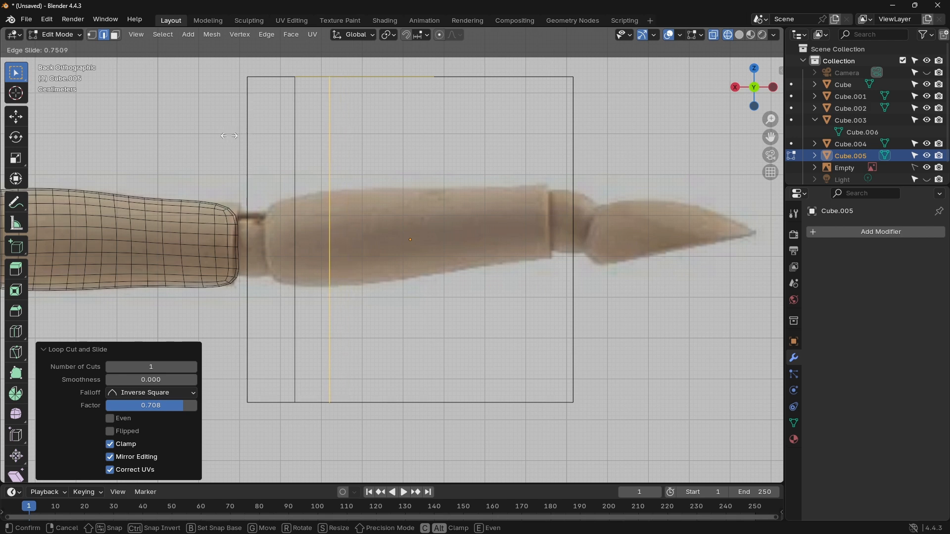
{"action": "left_click", "coordinate": [326, 149]}
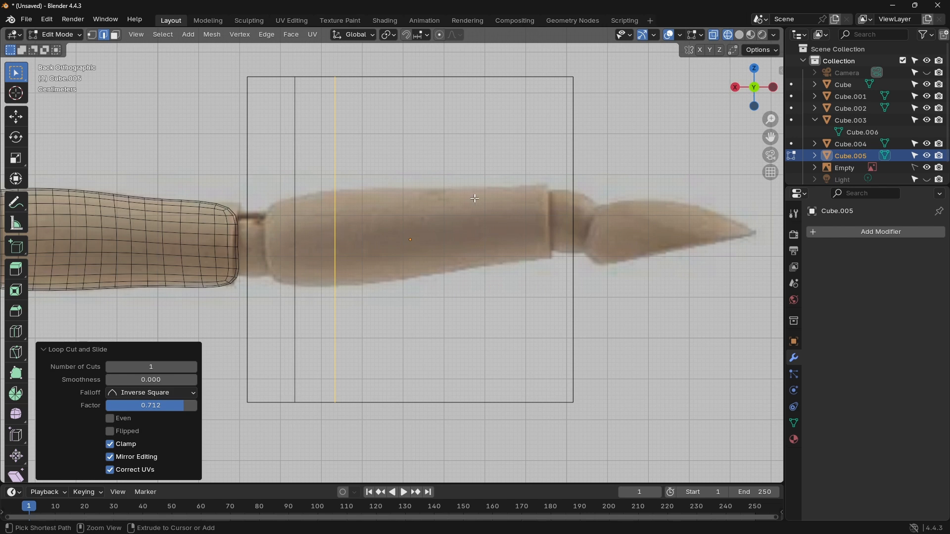
{"action": "key", "text": "ctrl+r"}
{"action": "left_click", "coordinate": [415, 99]}
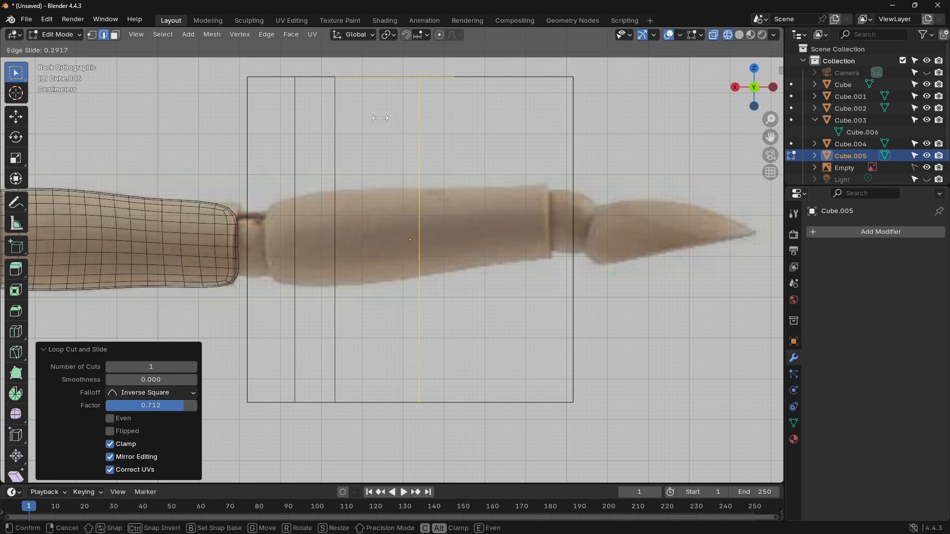
{"action": "left_click", "coordinate": [442, 126]}
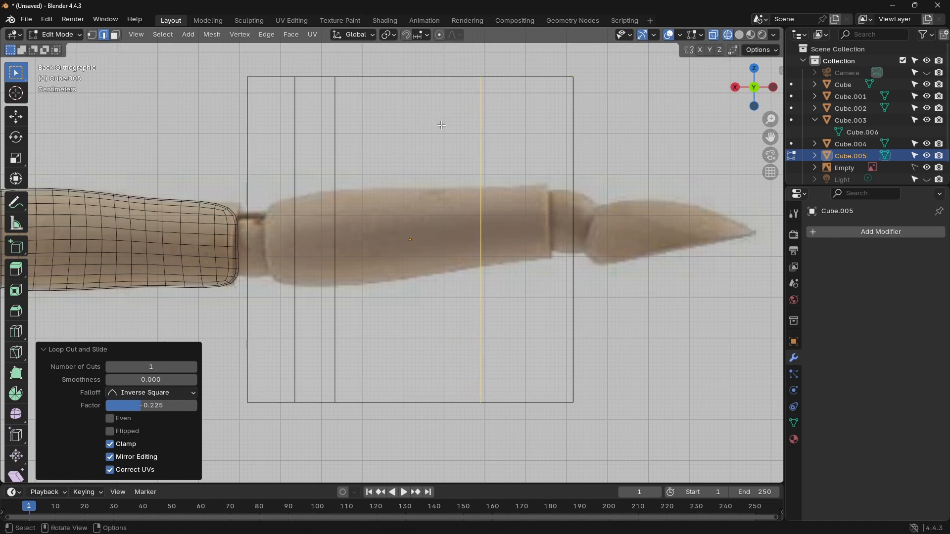
Step: Try a centred vertical loop cut through the middle section of the forearm cube and undo it
{"action": "key", "text": "ctrl+r"}
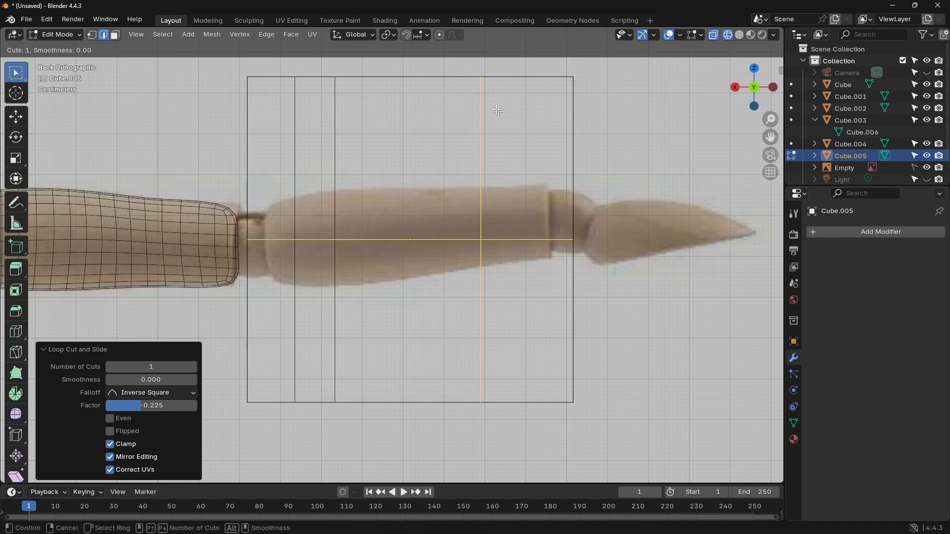
{"action": "left_click", "coordinate": [409, 119]}
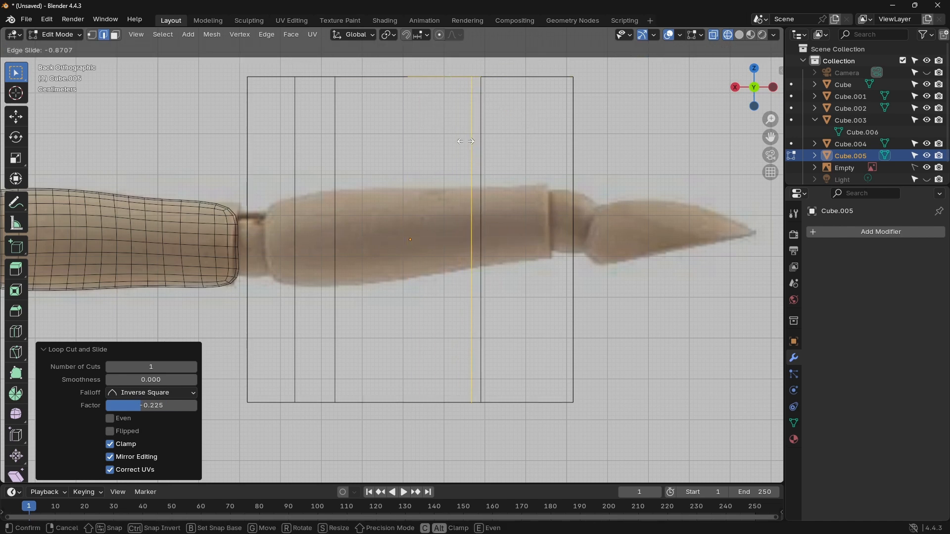
{"action": "right_click", "coordinate": [410, 142]}
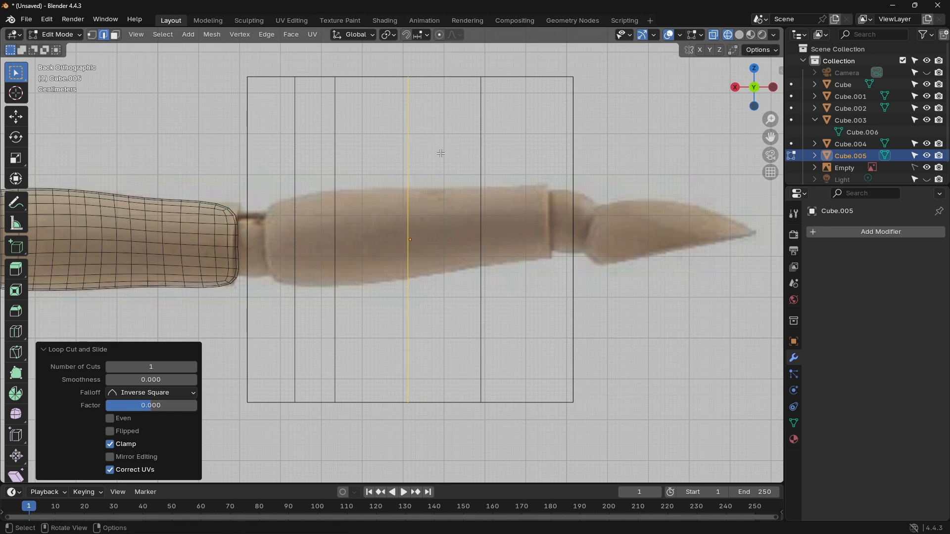
{"action": "key", "text": "ctrl+z"}
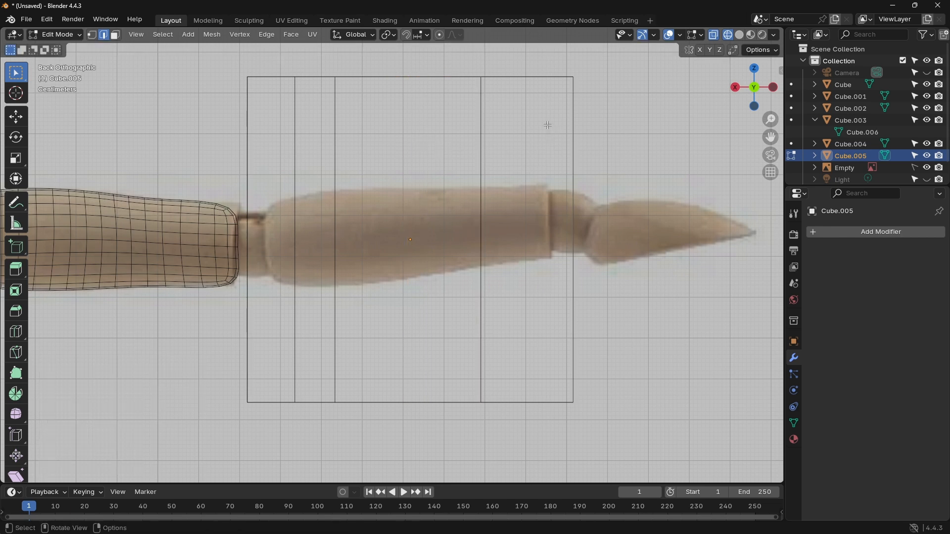
Step: Add a vertical loop cut near the wrist end with factor about -0.043 and a lengthwise horizontal loop cut with factor about -0.103
{"action": "key", "text": "ctrl+r"}
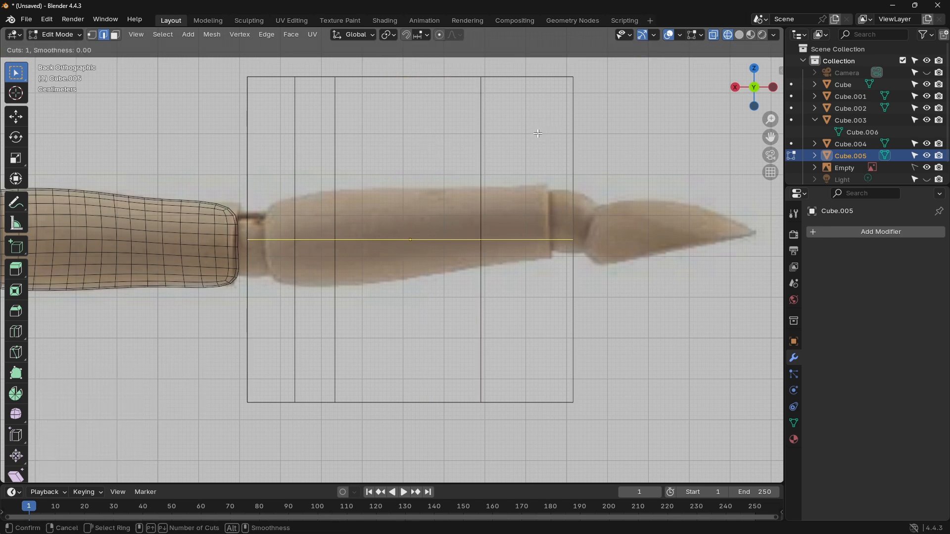
{"action": "left_click", "coordinate": [515, 104]}
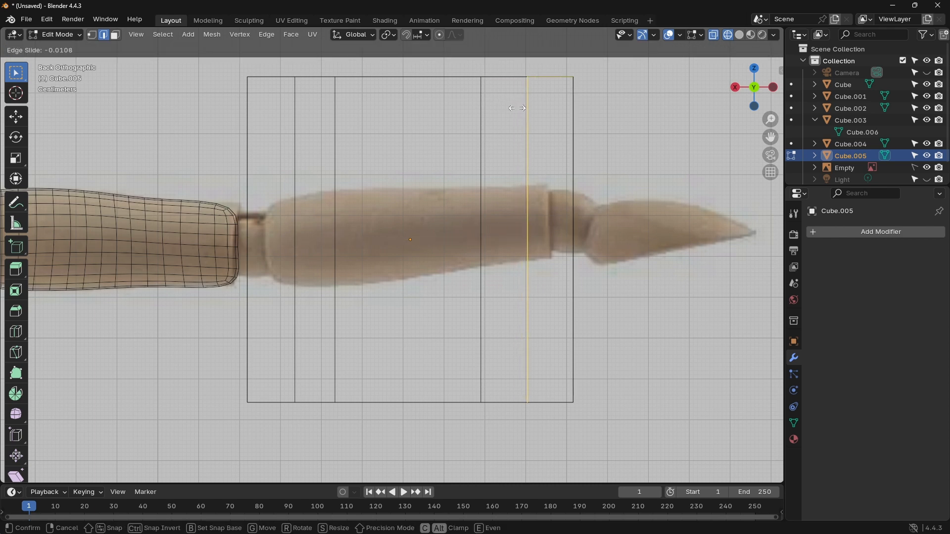
{"action": "left_click", "coordinate": [519, 108]}
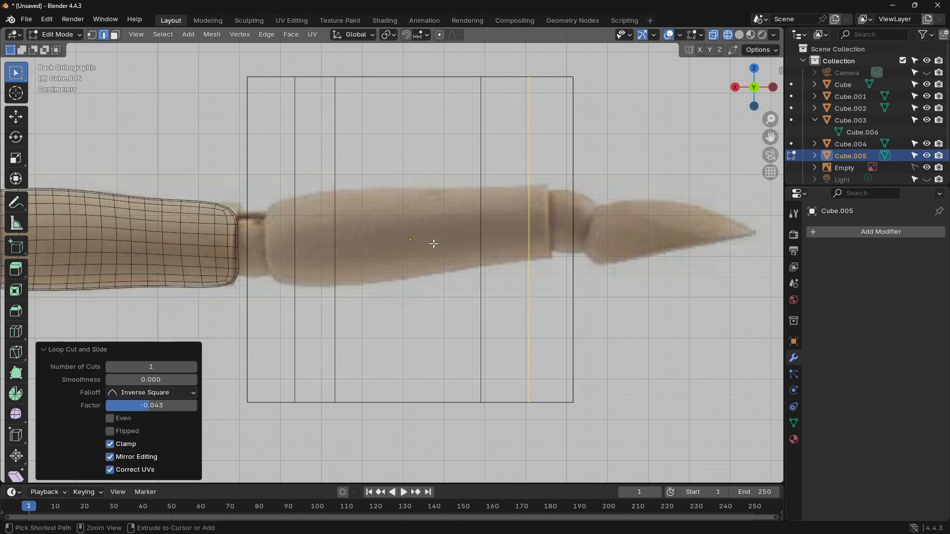
{"action": "key", "text": "ctrl+r"}
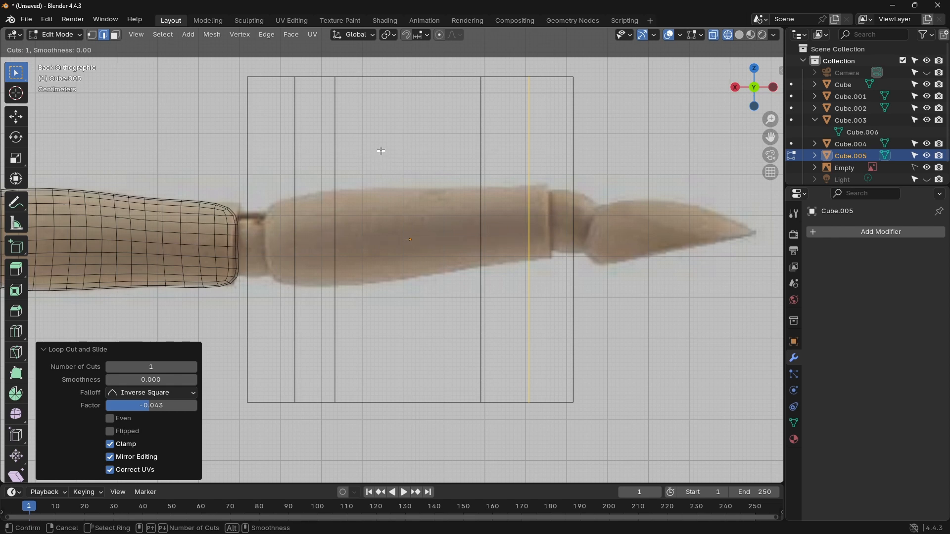
{"action": "left_click", "coordinate": [325, 145]}
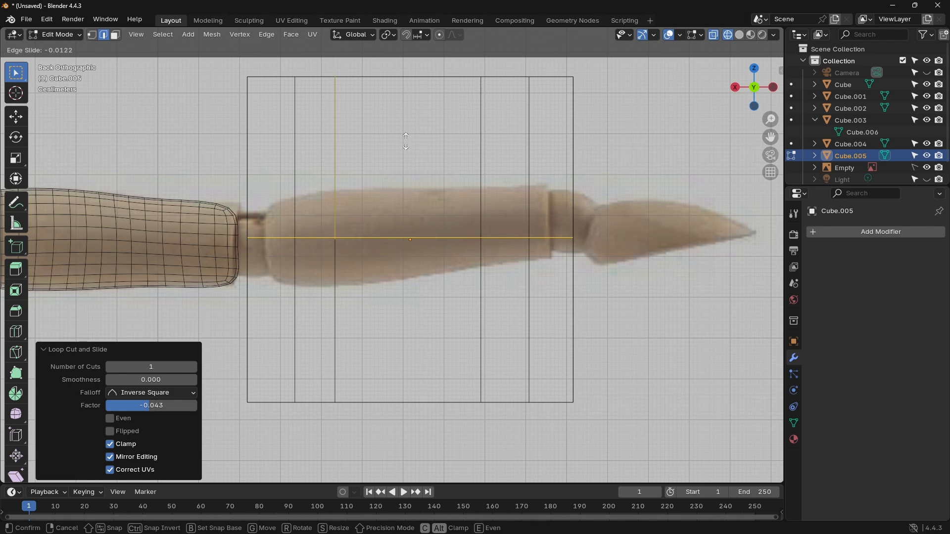
{"action": "left_click", "coordinate": [420, 127]}
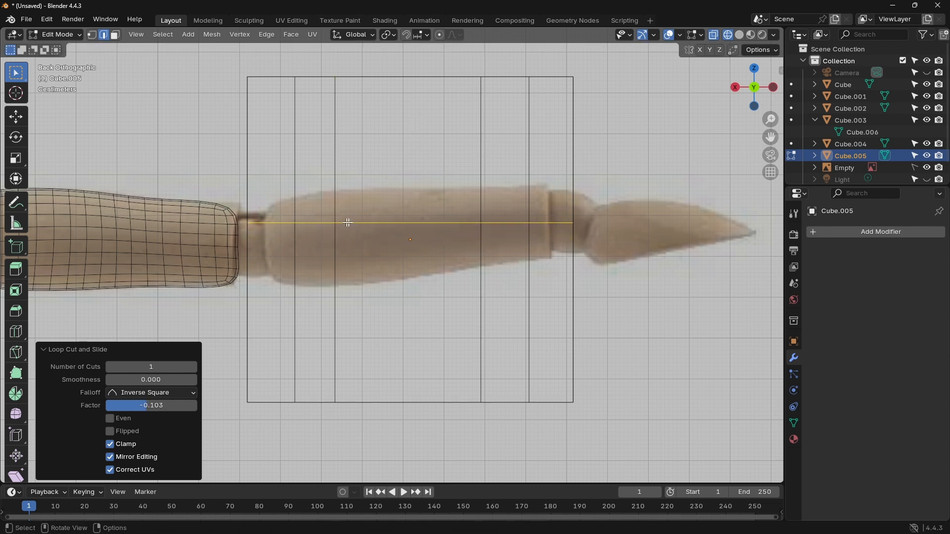
Step: Select the elbow-end segments of the horizontal loop and lower them about 0.039 m along Z toward the forearm's centreline
{"action": "left_click_drag", "start_coordinate": [241, 216], "coordinate": [285, 225]}
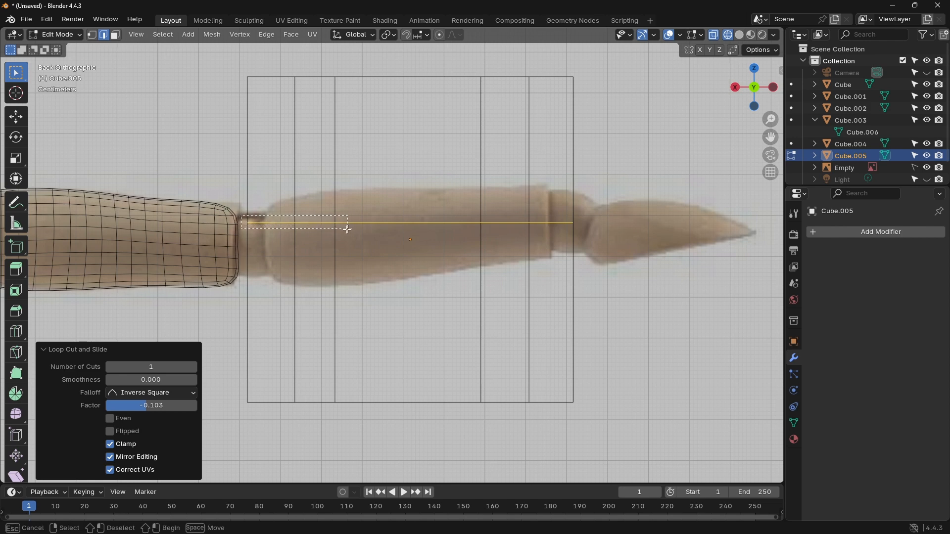
{"action": "left_click_drag", "start_coordinate": [348, 229], "coordinate": [342, 243]}
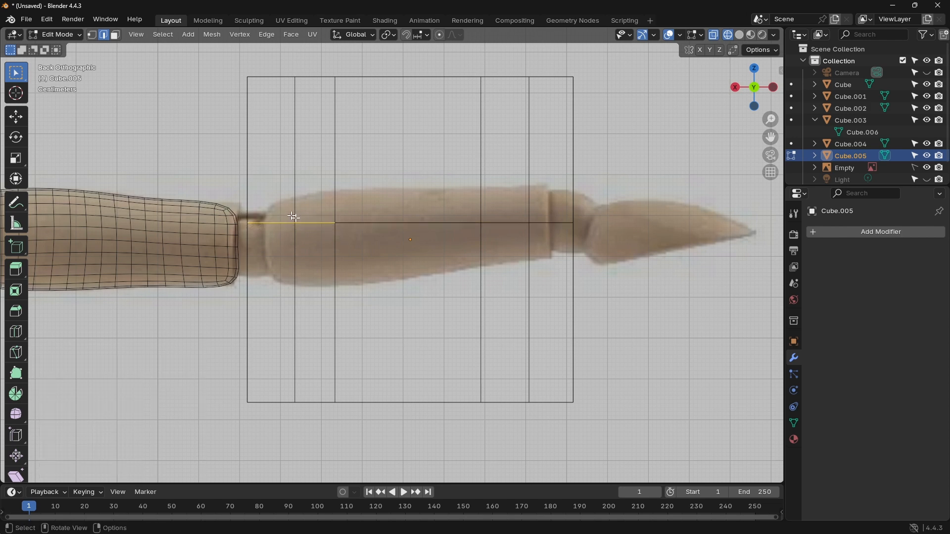
{"action": "key", "text": "g"}
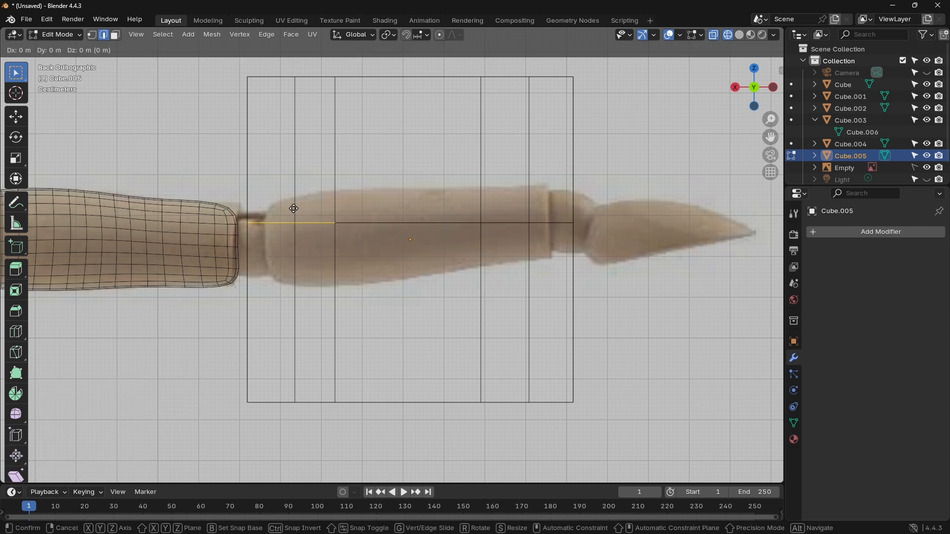
{"action": "key", "text": "z"}
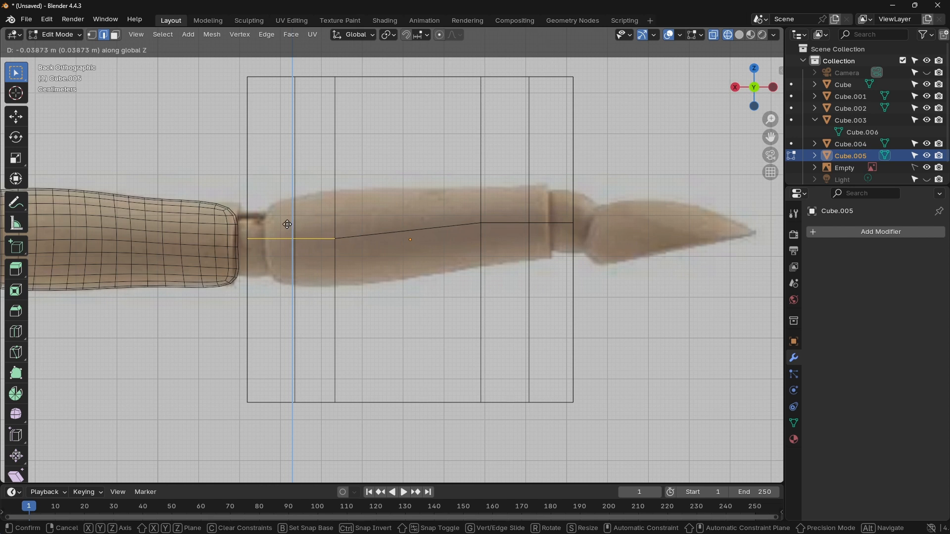
{"action": "left_click", "coordinate": [287, 224]}
Step: Move the edges around the third vertical cut about -0.008 m in X and -0.022 m in Z, and raise those around the cut nearest the wrist
{"action": "left_click", "coordinate": [489, 231], "text": "alt"}
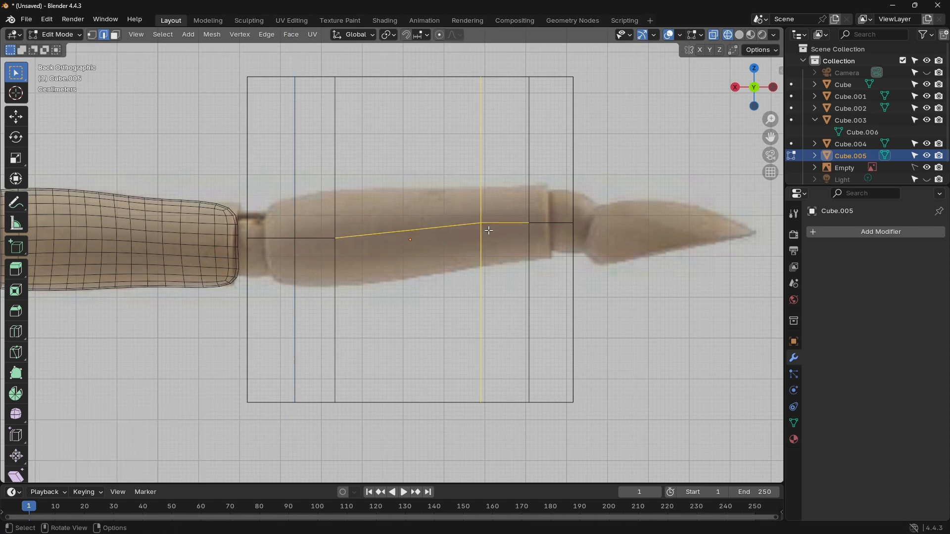
{"action": "key", "text": "g"}
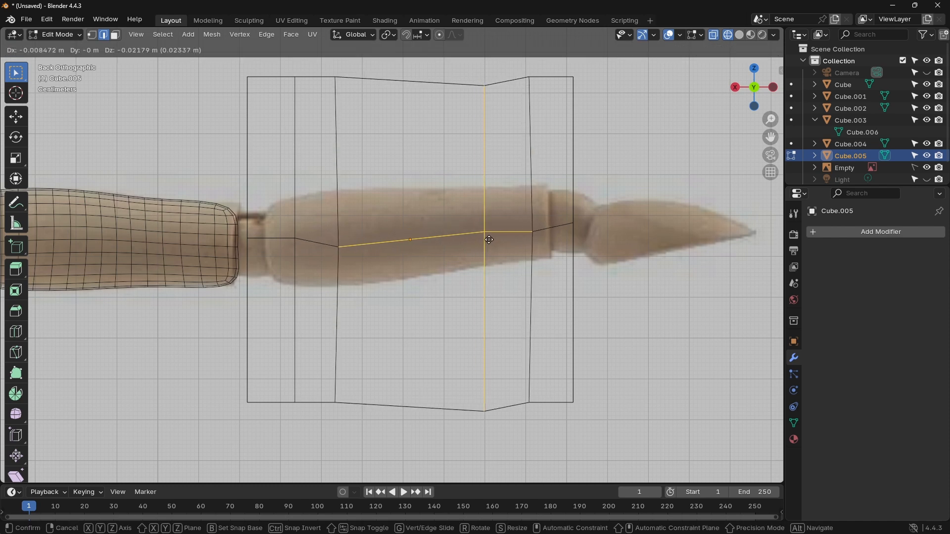
{"action": "left_click", "coordinate": [489, 239]}
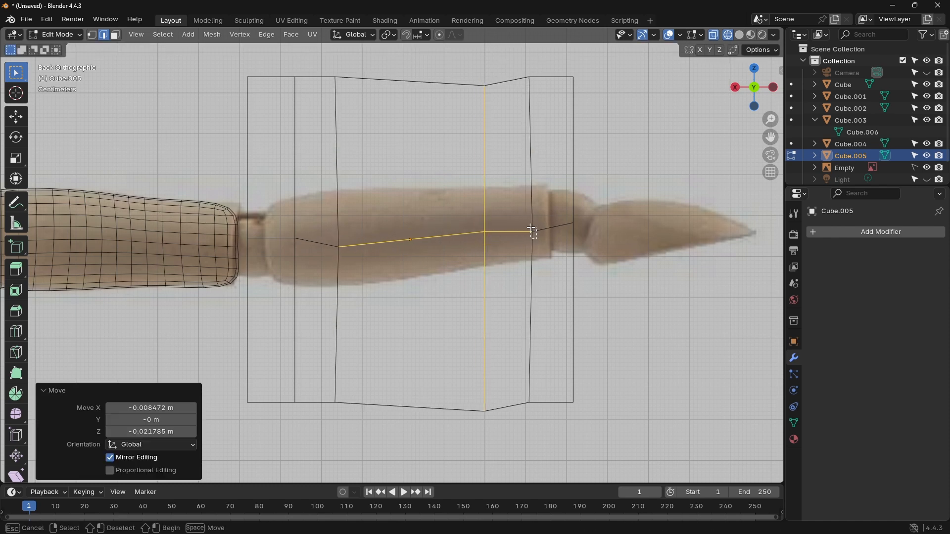
{"action": "left_click", "coordinate": [531, 226], "text": "alt"}
{"action": "key", "text": "g"}
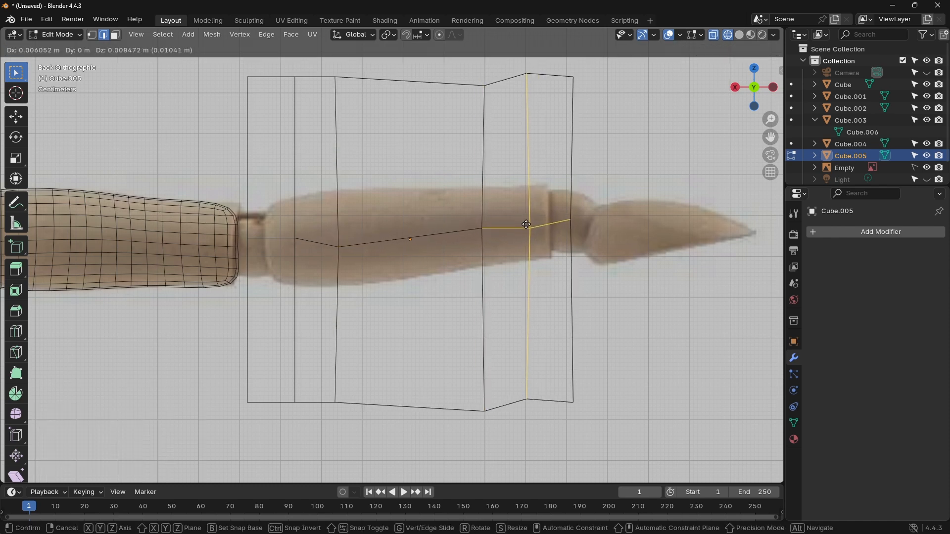
{"action": "left_click", "coordinate": [531, 226]}
{"action": "left_click", "coordinate": [533, 226]}
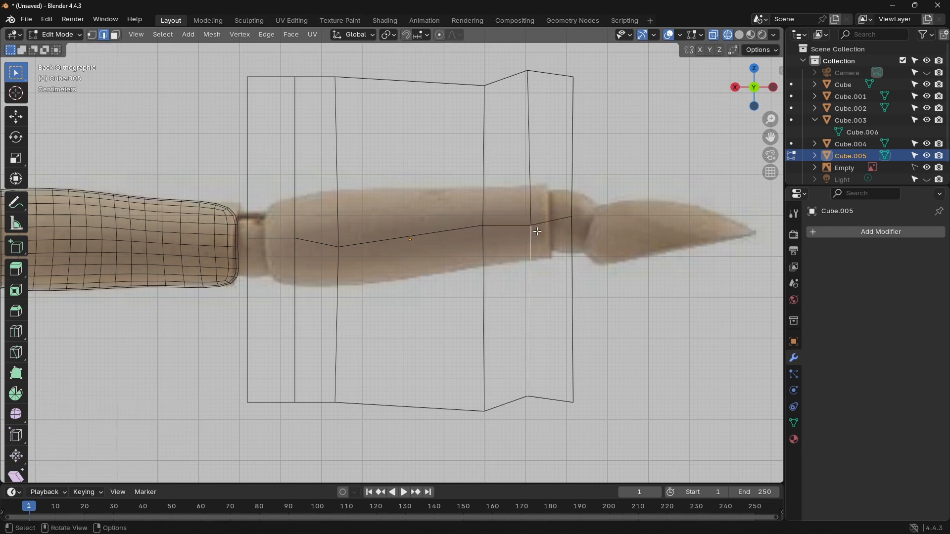
Step: Switch the forearm mesh to vertex selection for editing the wrist end
{"action": "scroll", "coordinate": [519, 226], "scroll_direction": "up", "scroll_amount": 4}
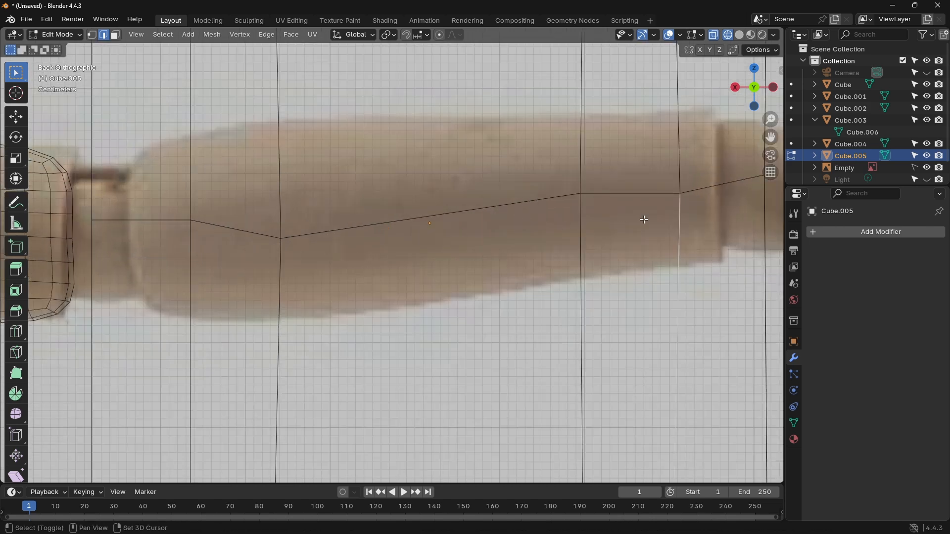
{"action": "middle_click_drag", "start_coordinate": [642, 222], "coordinate": [444, 243], "text": "shift"}
{"action": "left_click", "coordinate": [92, 35]}
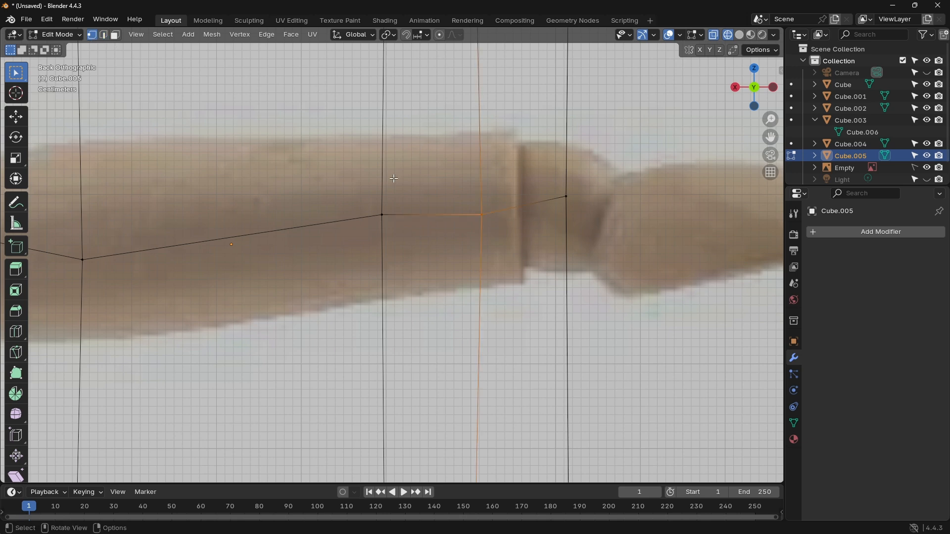
Step: Move the centreline vertices of the cut nearest the wrist about 0.009 m X, 0.012 m Z, and the wrist-end ones about 0.058 m X, -0.016 m Z
{"action": "key", "text": "g"}
{"action": "left_click", "coordinate": [488, 217]}
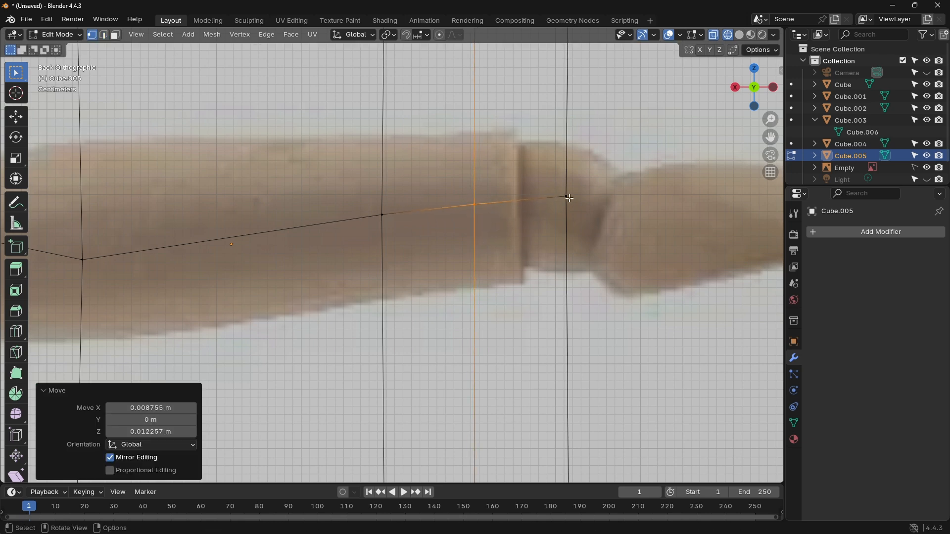
{"action": "left_click", "coordinate": [568, 197]}
{"action": "key", "text": "g"}
{"action": "left_click", "coordinate": [534, 225]}
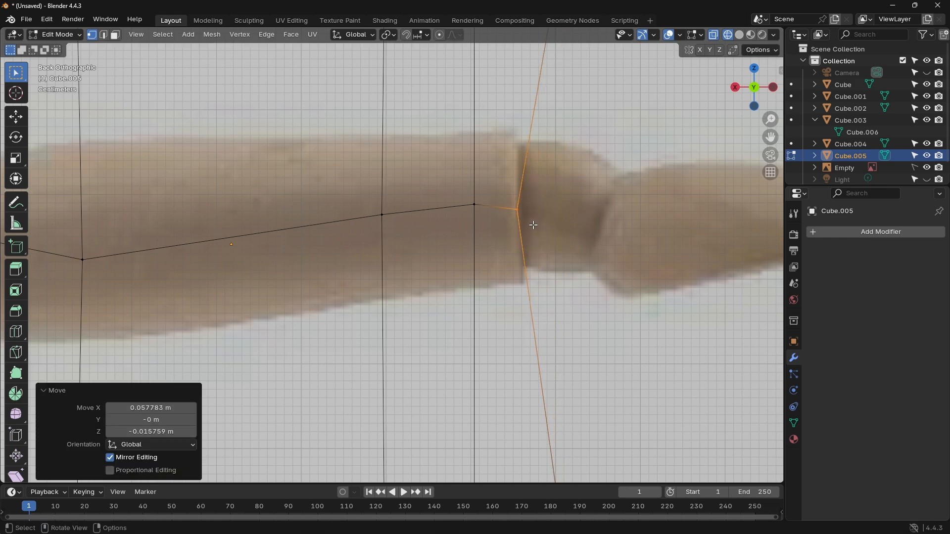
Step: Move the wrist end's upper corner about 0.061 m X, -0.266 m Z and its lower corner about 0.051 m X, 0.349 m Z onto the reference
{"action": "scroll", "coordinate": [534, 226], "scroll_direction": "down", "scroll_amount": 5}
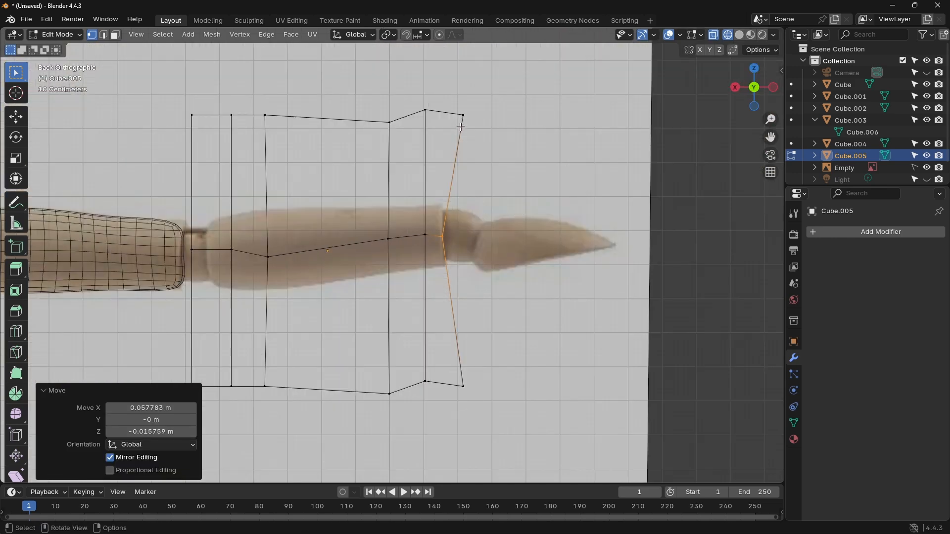
{"action": "left_click", "coordinate": [463, 116]}
{"action": "key", "text": "g"}
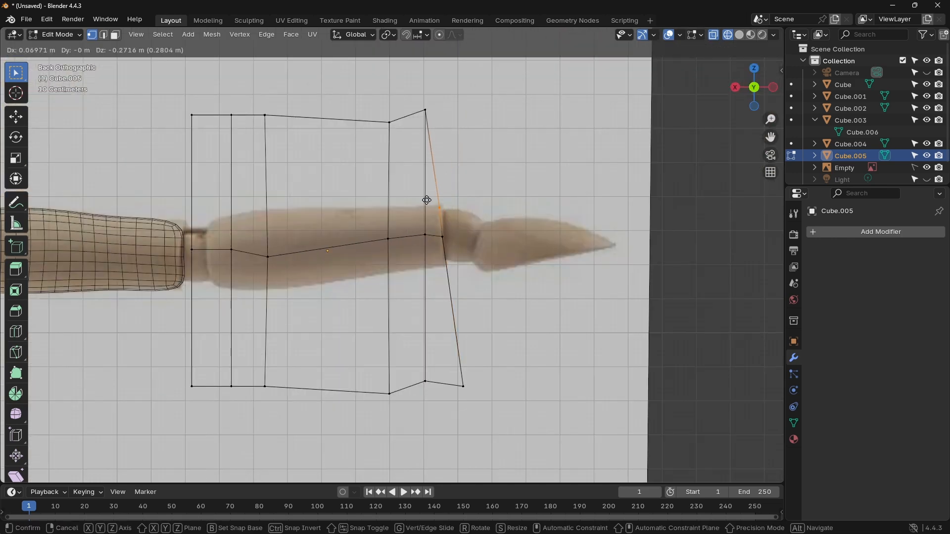
{"action": "left_click", "coordinate": [428, 202]}
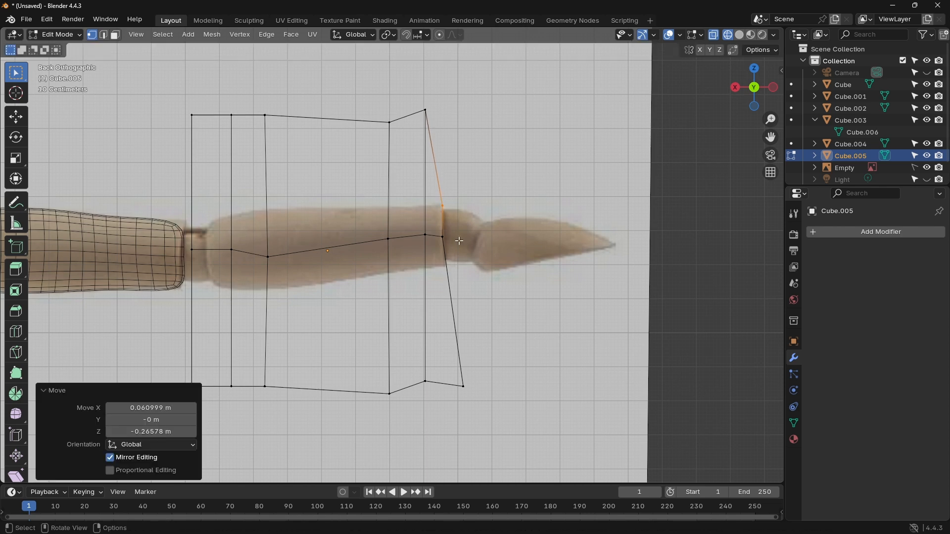
{"action": "left_click", "coordinate": [463, 386]}
{"action": "key", "text": "g"}
{"action": "left_click", "coordinate": [437, 259]}
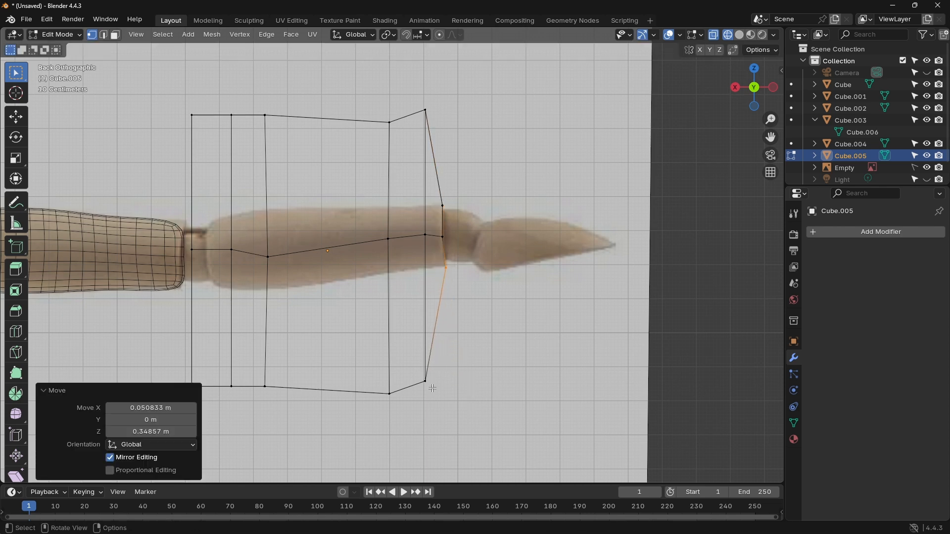
Step: Raise the bottom vertices of the two cuts nearest the wrist onto the forearm's lower outline in the reference
{"action": "left_click", "coordinate": [418, 372]}
{"action": "key", "text": "g"}
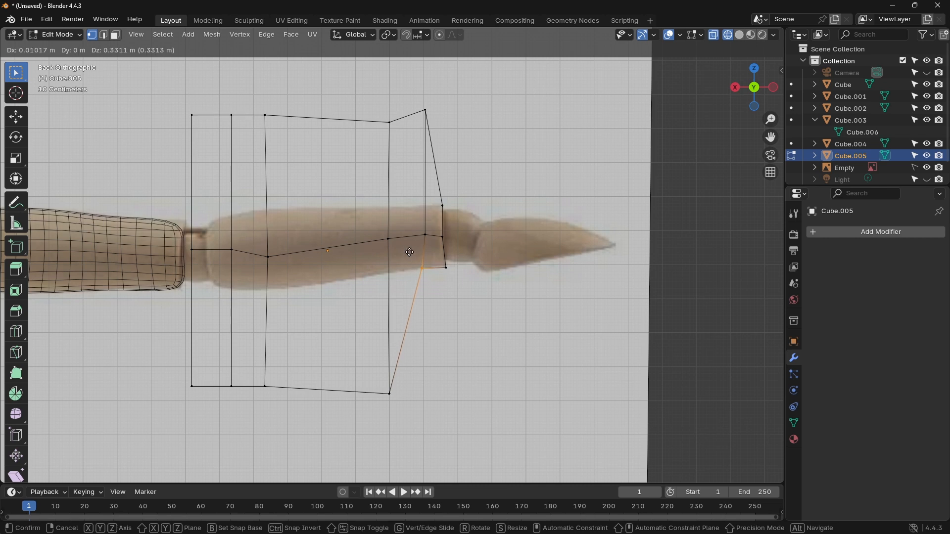
{"action": "left_click", "coordinate": [409, 253]}
{"action": "left_click", "coordinate": [391, 395]}
{"action": "key", "text": "g"}
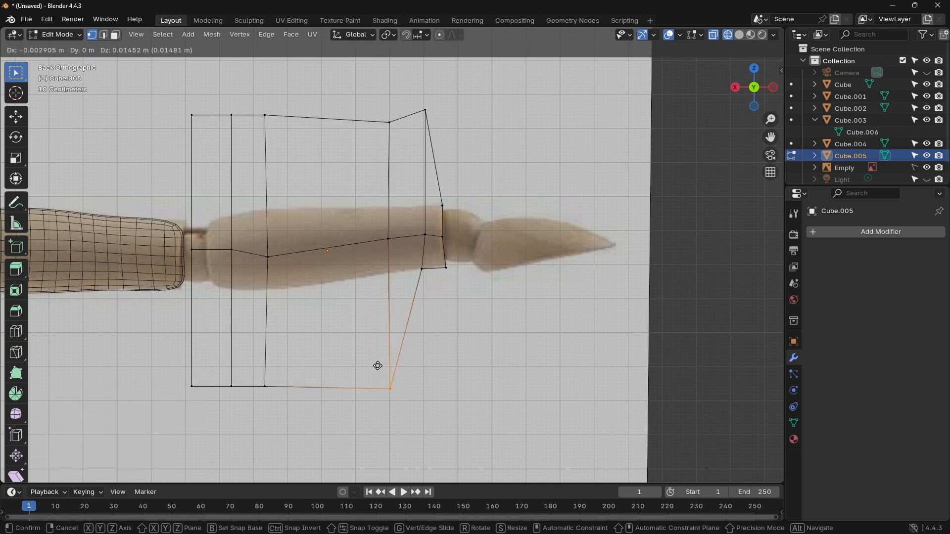
{"action": "left_click", "coordinate": [375, 250]}
Step: Raise the bottom vertices of the two elbow-side cuts and the elbow end's lower corner onto the reference's lower outline
{"action": "left_click", "coordinate": [251, 372]}
{"action": "key", "text": "g"}
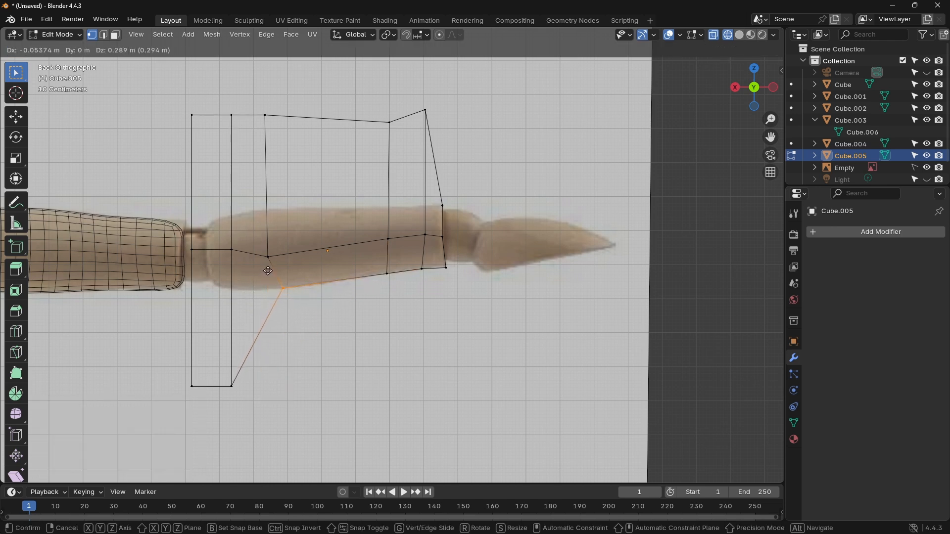
{"action": "left_click", "coordinate": [267, 271]}
{"action": "left_click", "coordinate": [238, 389]}
{"action": "key", "text": "g"}
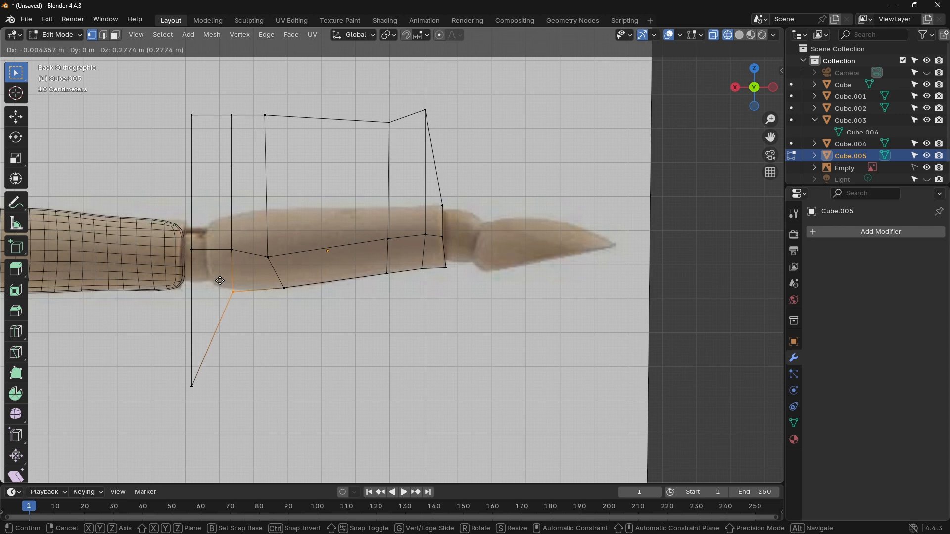
{"action": "left_click", "coordinate": [238, 279]}
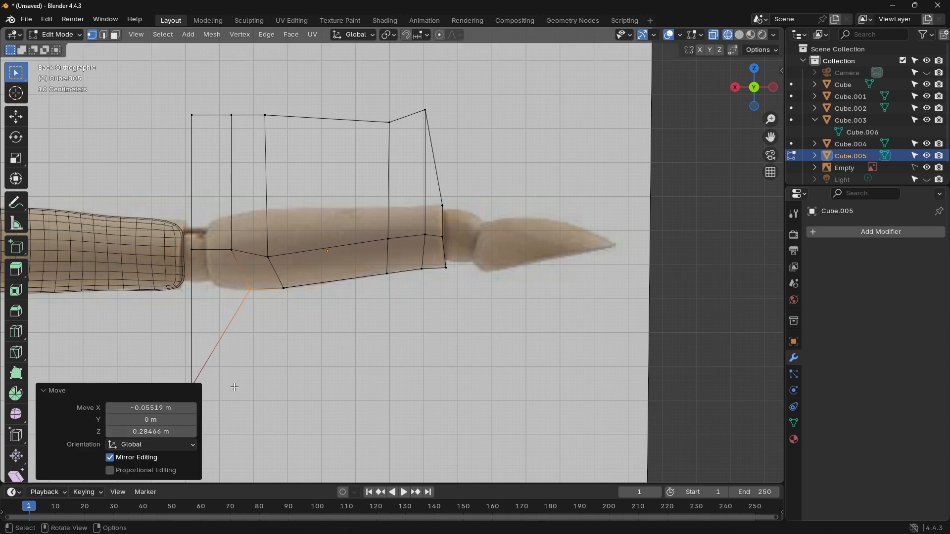
{"action": "left_click", "coordinate": [195, 383]}
{"action": "key", "text": "g"}
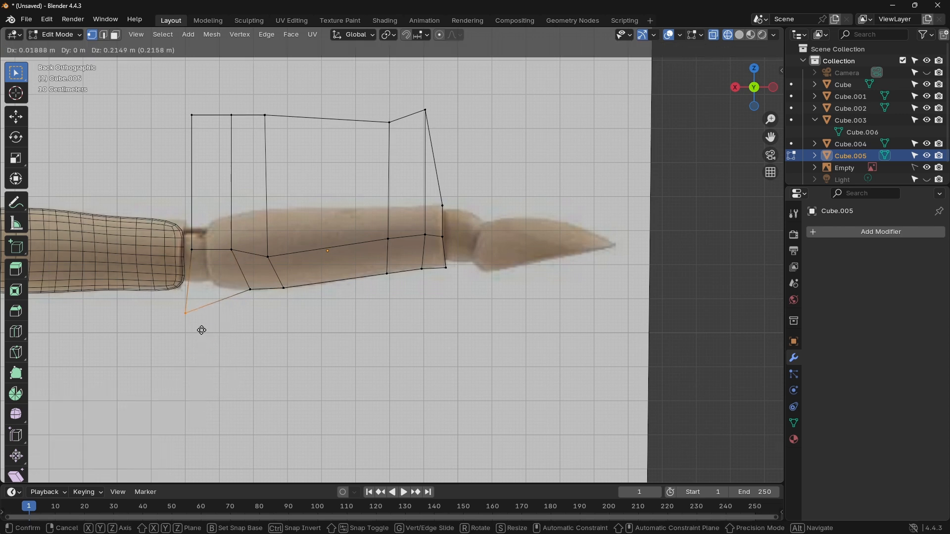
{"action": "left_click", "coordinate": [233, 297]}
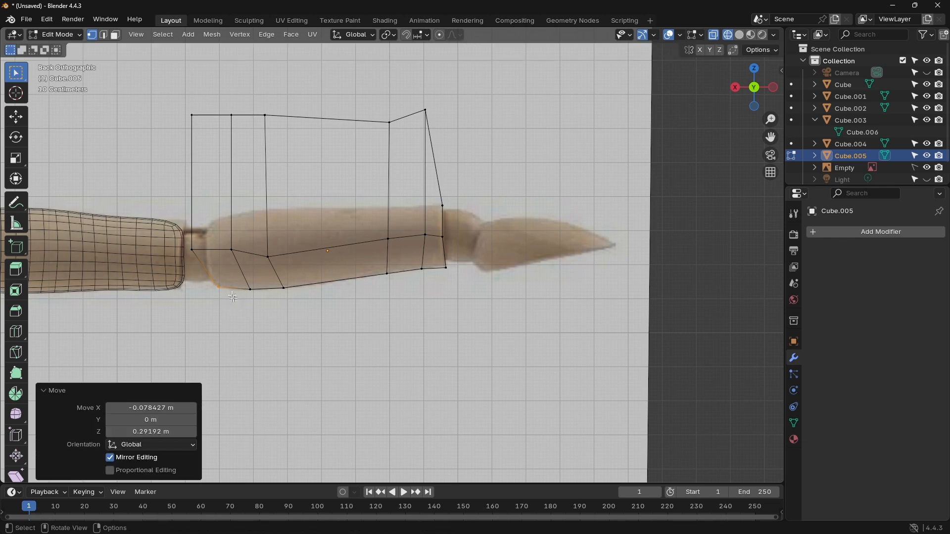
Step: Move the elbow end's centreline vertices onto the reference edge and its upper corner about -0.052 m in X and -0.320 m in Z
{"action": "left_click", "coordinate": [188, 243]}
{"action": "key", "text": "g"}
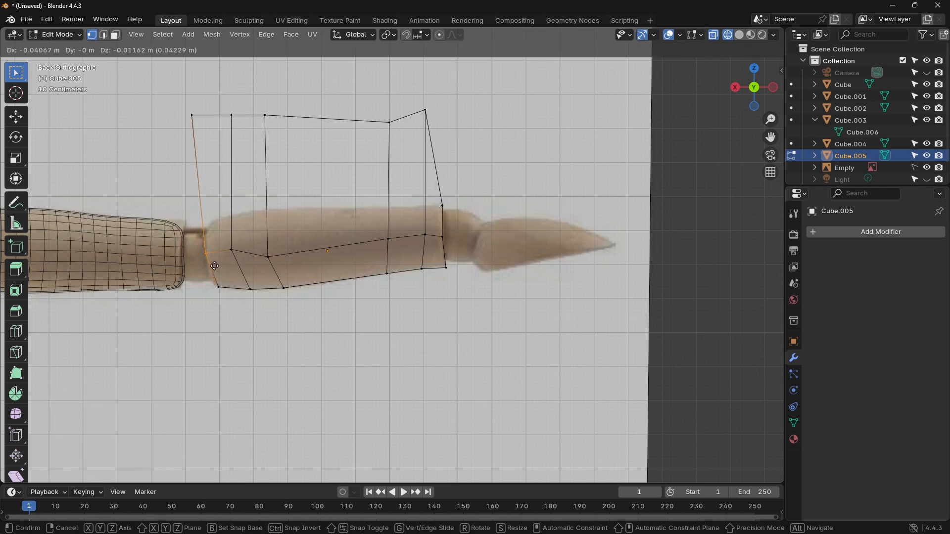
{"action": "left_click", "coordinate": [214, 266]}
{"action": "left_click", "coordinate": [192, 116]}
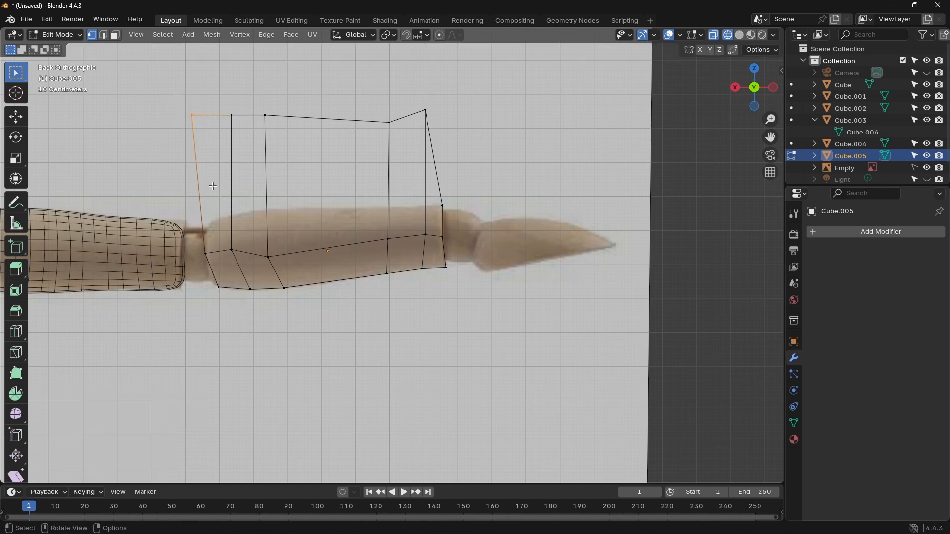
{"action": "key", "text": "g"}
{"action": "left_click", "coordinate": [222, 272]}
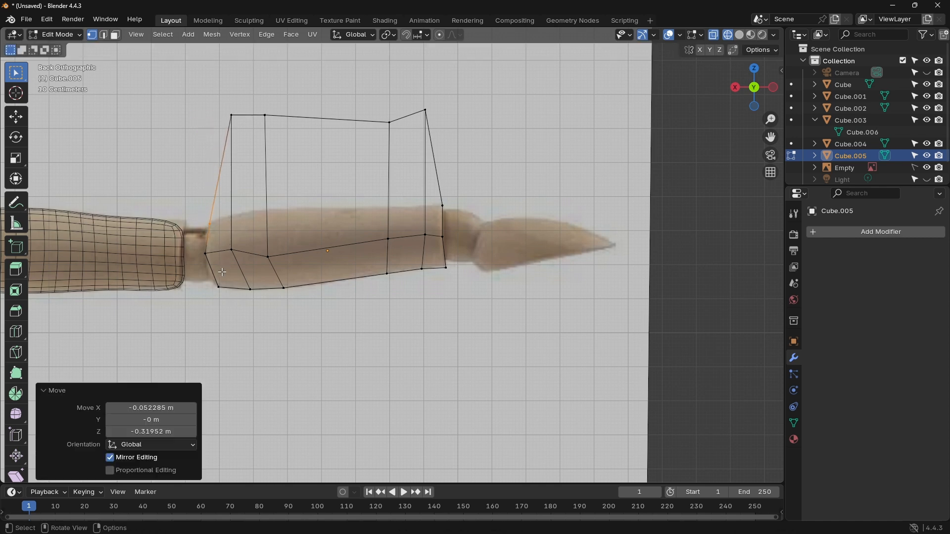
Step: Lower the top vertices of the two elbow-side cuts onto the forearm's upper outline in the reference
{"action": "key", "text": "g"}
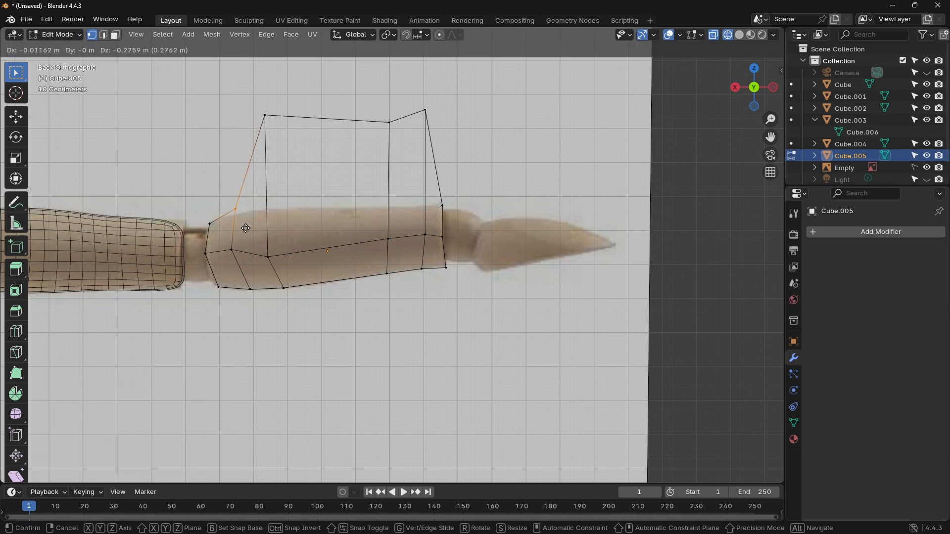
{"action": "left_click", "coordinate": [243, 232]}
{"action": "left_click", "coordinate": [264, 116]}
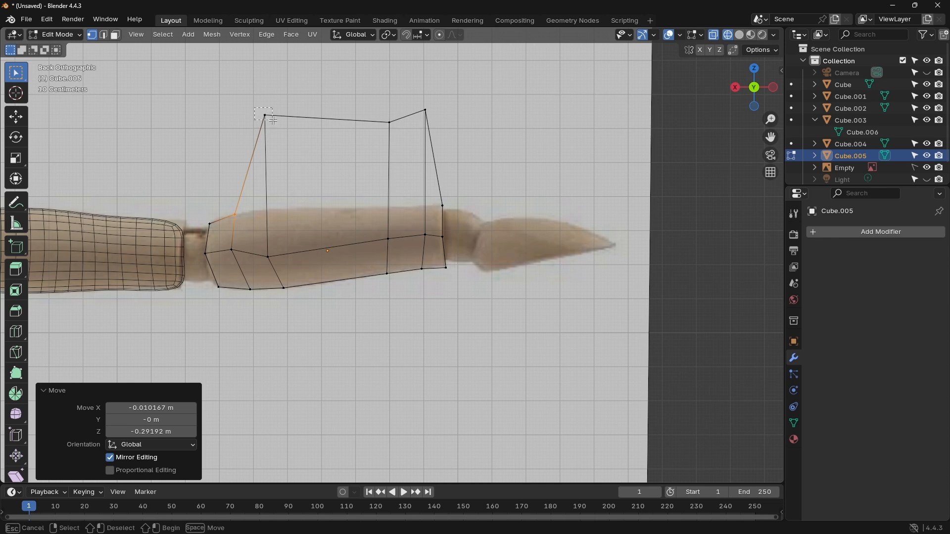
{"action": "key", "text": "g"}
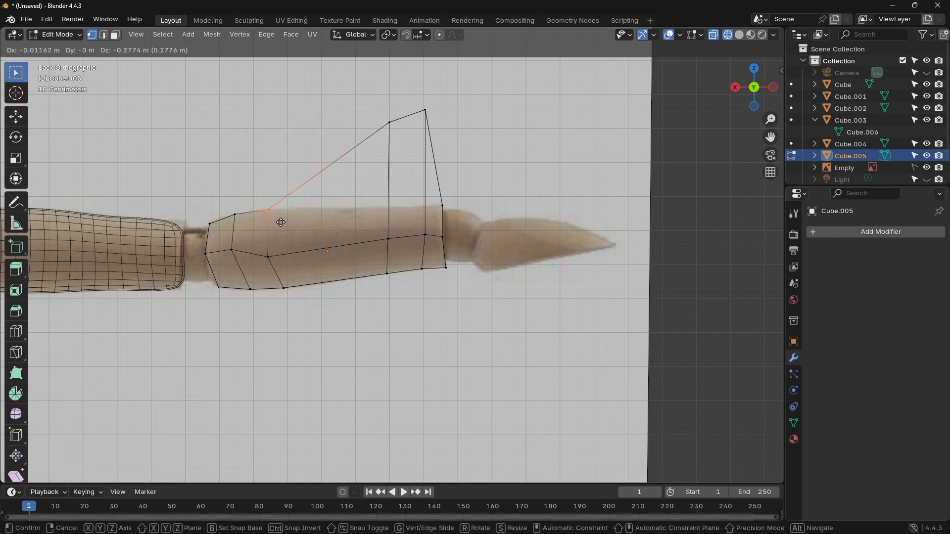
{"action": "left_click", "coordinate": [279, 223]}
Step: Lower the top vertices of the two wrist-side cuts onto the upper outline, moving those nearest the wrist about 0.023 m X, -0.282 m Z
{"action": "left_click", "coordinate": [390, 123]}
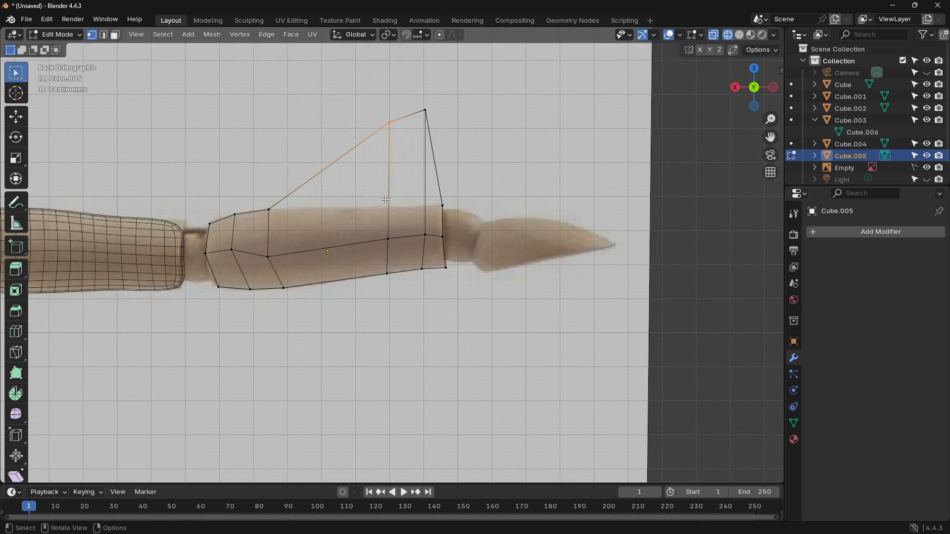
{"action": "key", "text": "g"}
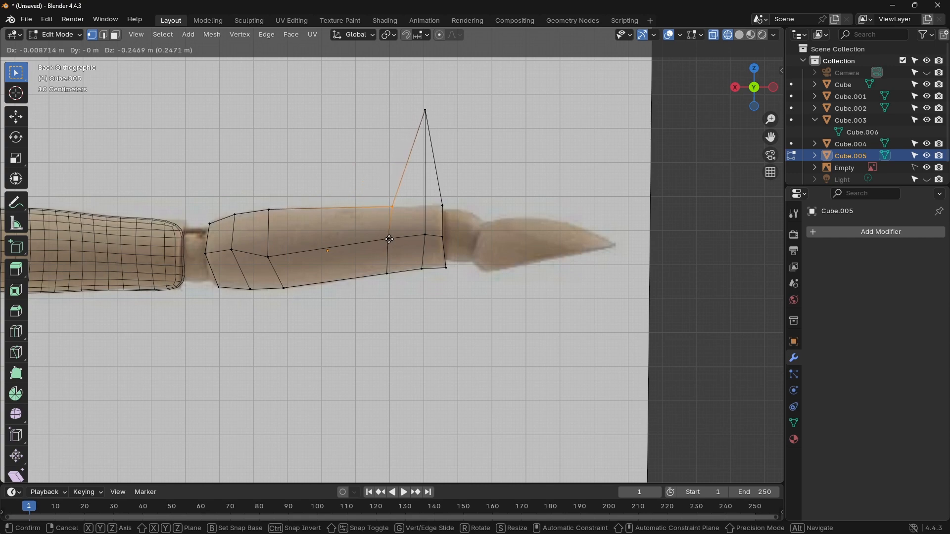
{"action": "left_click", "coordinate": [389, 240]}
{"action": "left_click", "coordinate": [424, 111]}
{"action": "key", "text": "g"}
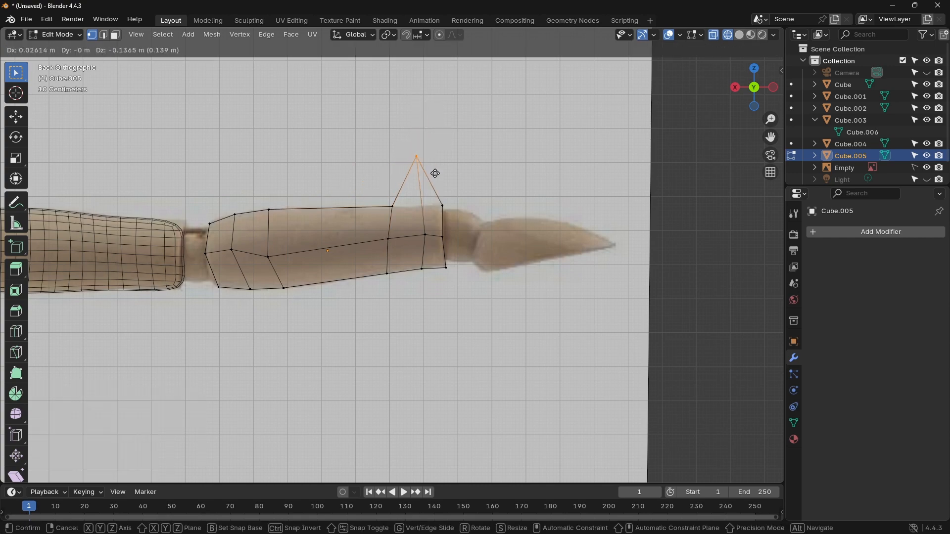
{"action": "left_click", "coordinate": [437, 220]}
Step: Fine-tune the elbow end's lower and upper corners and the first cut's top vertices to follow the rounded reference outline
{"action": "scroll", "coordinate": [413, 260], "scroll_direction": "up", "scroll_amount": 5}
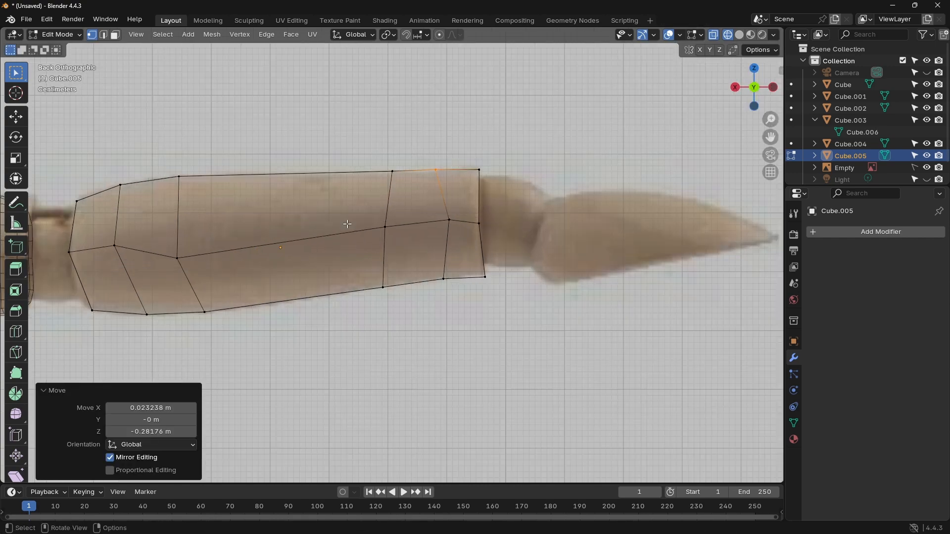
{"action": "middle_click_drag", "start_coordinate": [275, 227], "coordinate": [490, 214], "text": "shift"}
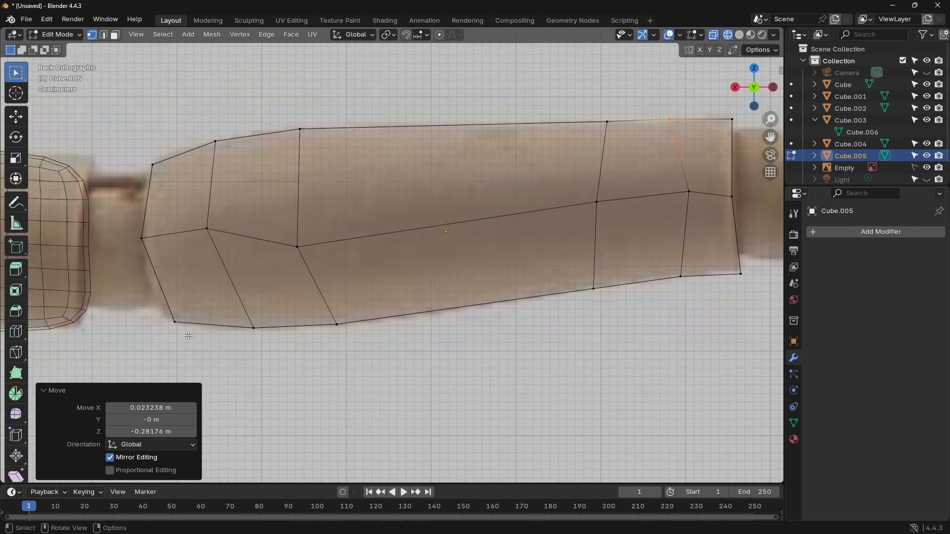
{"action": "left_click", "coordinate": [168, 316]}
{"action": "key", "text": "g"}
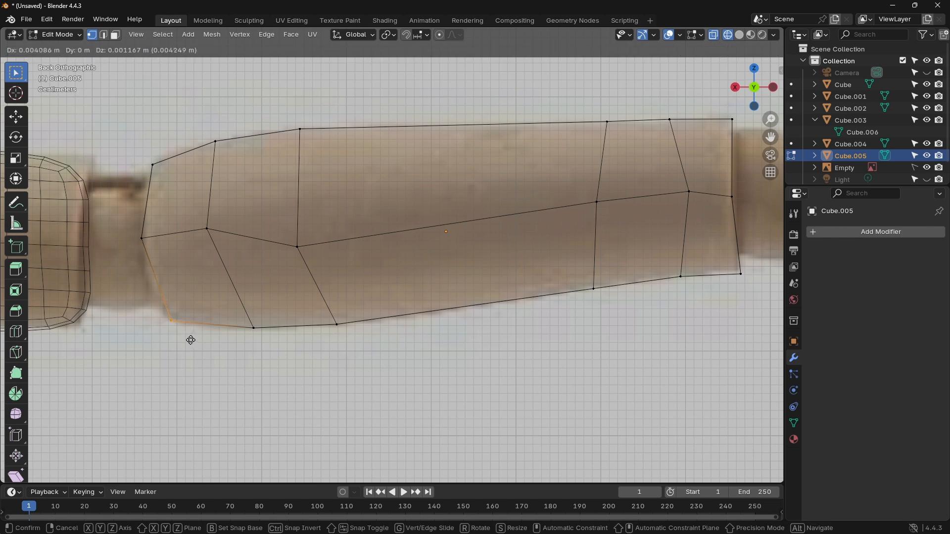
{"action": "left_click", "coordinate": [184, 345]}
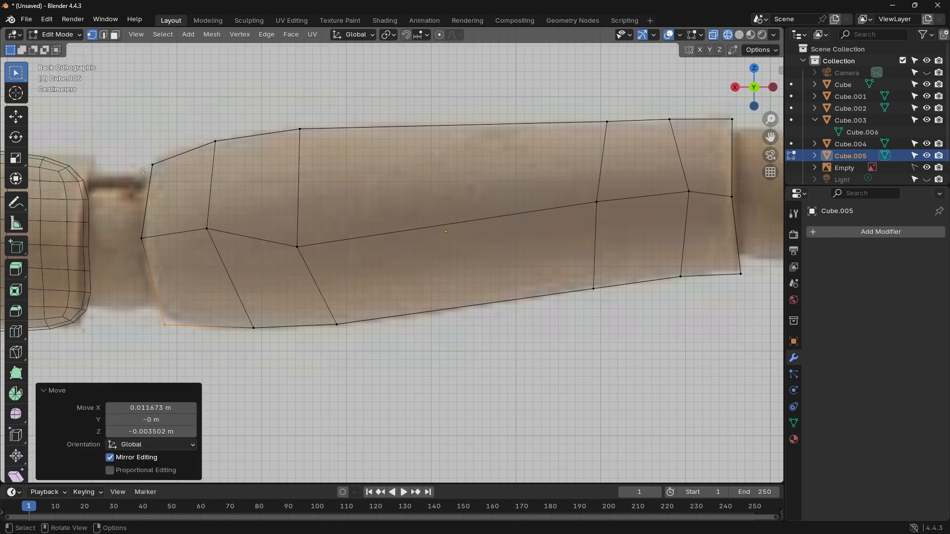
{"action": "left_click", "coordinate": [173, 175]}
{"action": "key", "text": "g"}
{"action": "left_click", "coordinate": [178, 170]}
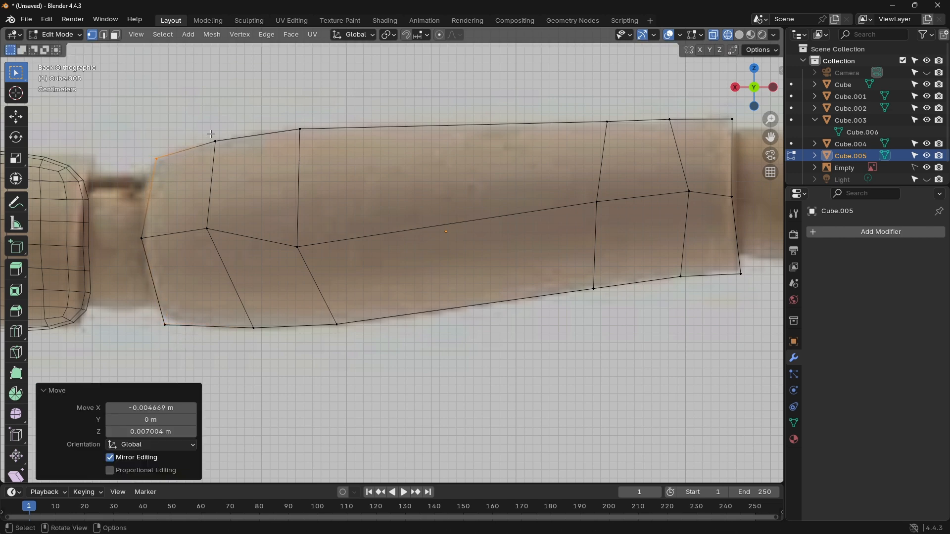
{"action": "left_click", "coordinate": [230, 148]}
{"action": "key", "text": "g"}
{"action": "left_click", "coordinate": [233, 147]}
Step: Add a Subdivision Surface modifier with 2 viewport levels to the forearm and show the model in solid shading
{"action": "scroll", "coordinate": [363, 182], "scroll_direction": "down", "scroll_amount": 6}
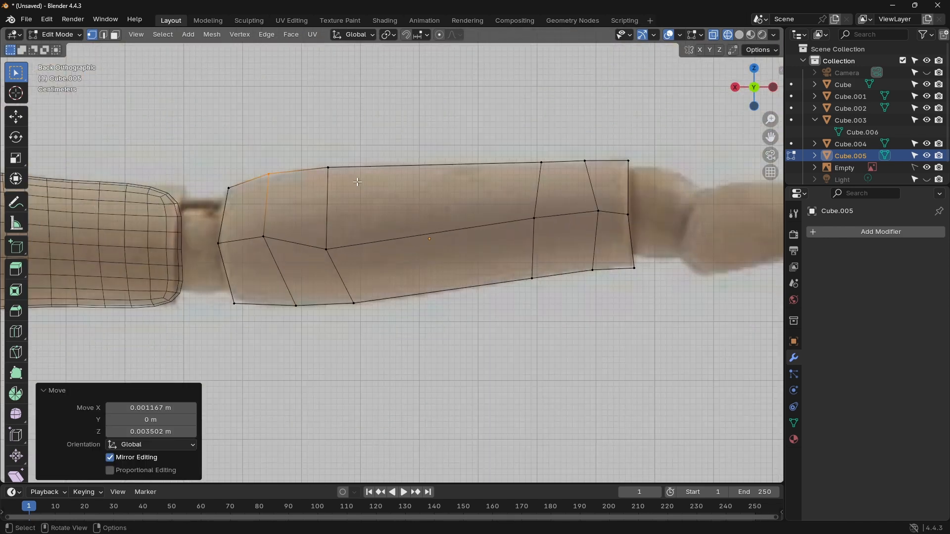
{"action": "left_click", "coordinate": [852, 232]}
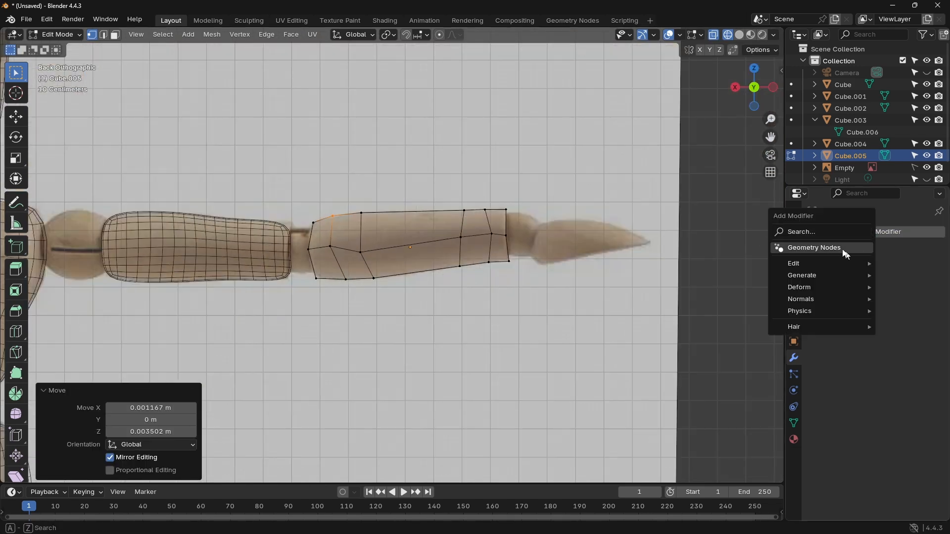
{"action": "left_click", "coordinate": [788, 232]}
{"action": "left_click", "coordinate": [798, 266]}
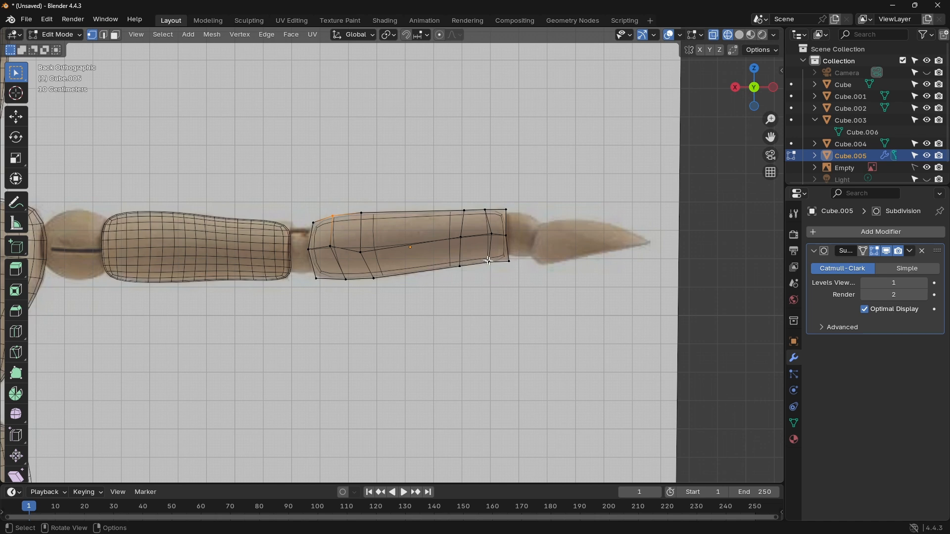
{"action": "left_click", "coordinate": [923, 284]}
{"action": "scroll", "coordinate": [560, 247], "scroll_direction": "up", "scroll_amount": 3}
{"action": "left_click", "coordinate": [739, 35]}
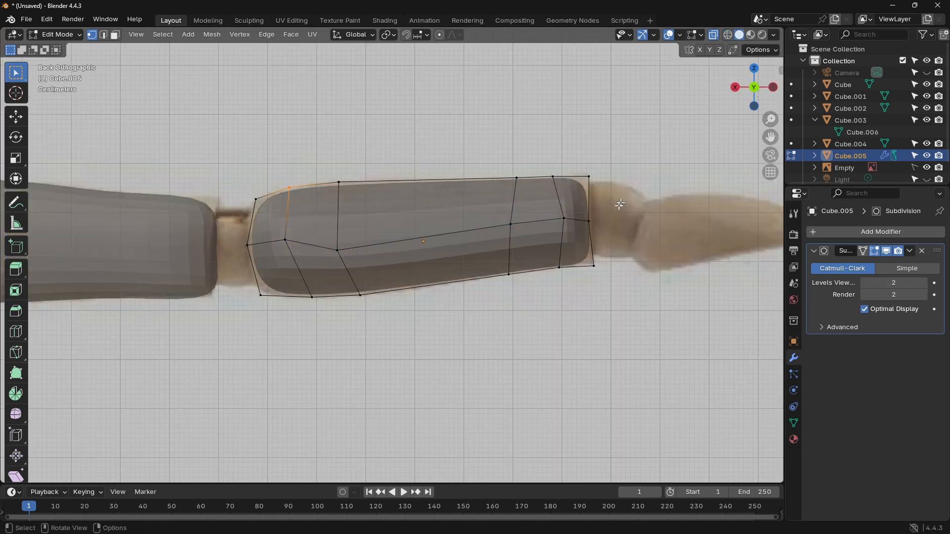
Step: Push the second cut's bottom vertices down about 0.010 m and both elbow-end corners outward so the smoothed forearm fills the reference outline
{"action": "scroll", "coordinate": [507, 218], "scroll_direction": "up", "scroll_amount": 4}
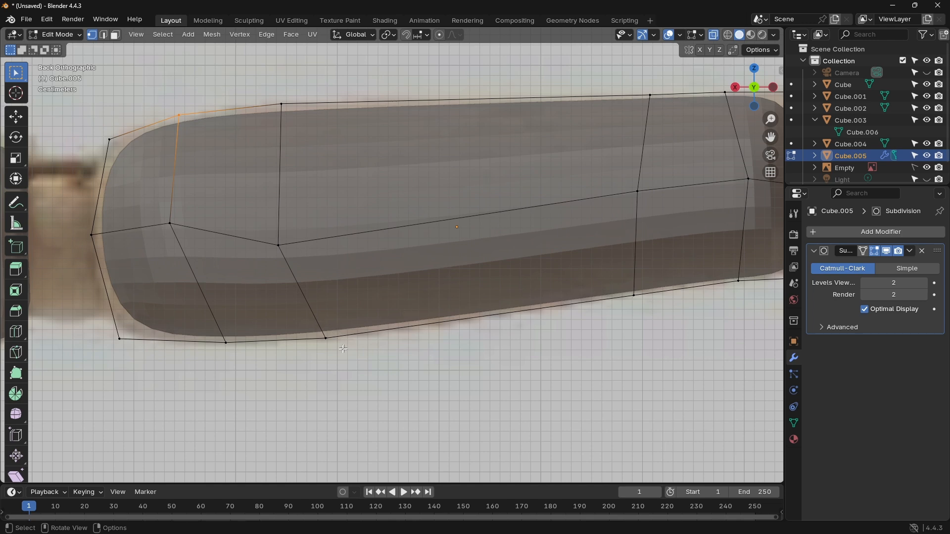
{"action": "left_click_drag", "start_coordinate": [326, 340], "coordinate": [328, 350]}
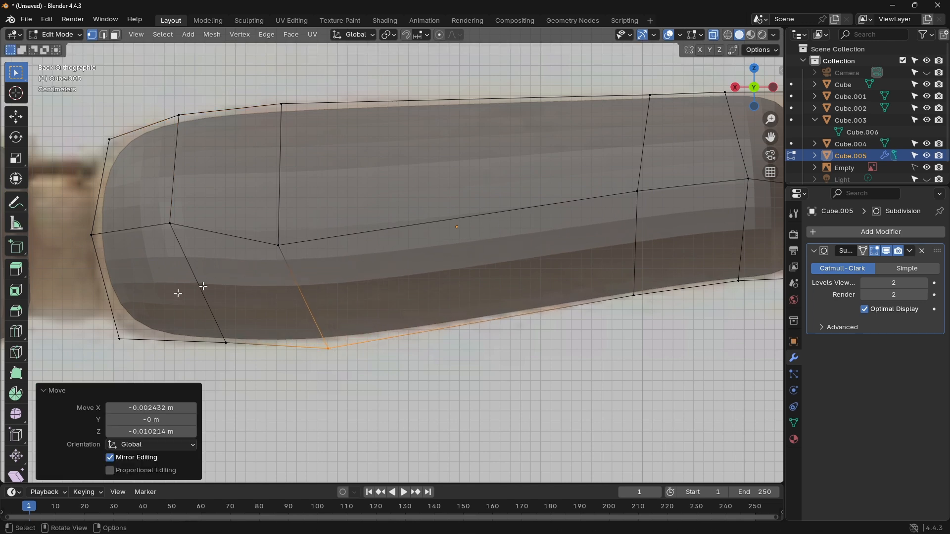
{"action": "left_click_drag", "start_coordinate": [119, 337], "coordinate": [97, 351]}
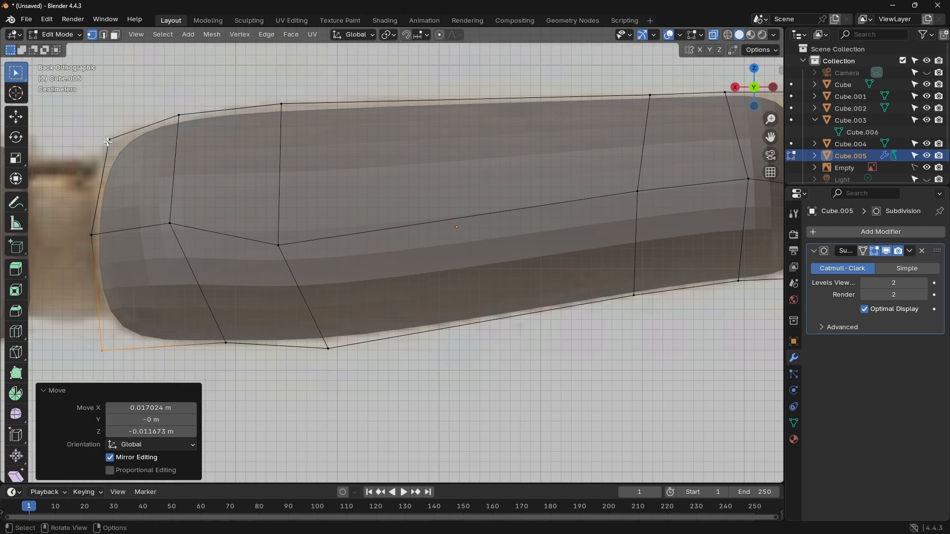
{"action": "left_click_drag", "start_coordinate": [109, 142], "coordinate": [110, 150]}
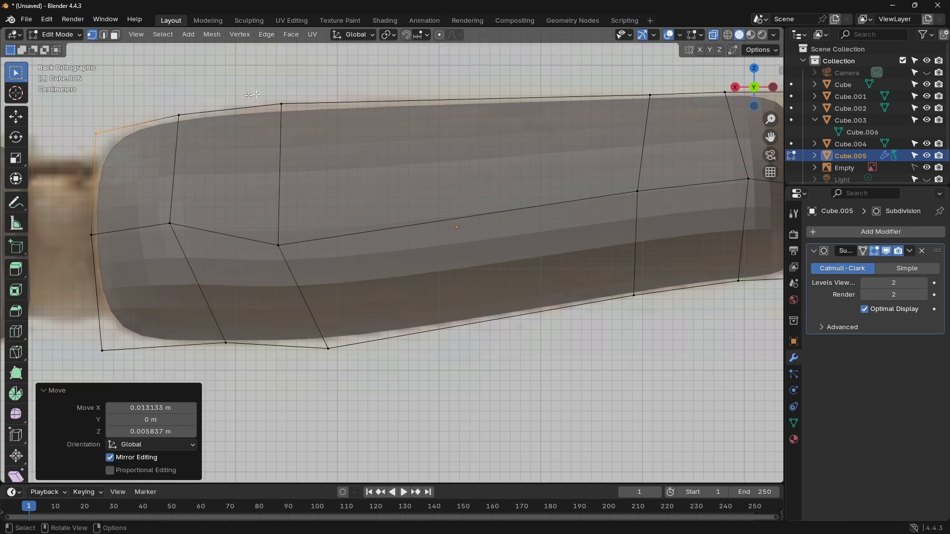
Step: Move the second cut's top vertices about 0.006 m X, 0.008 m Z, and extend the wrist end's upper corner outward to the reference outline
{"action": "left_click_drag", "start_coordinate": [281, 104], "coordinate": [274, 96]}
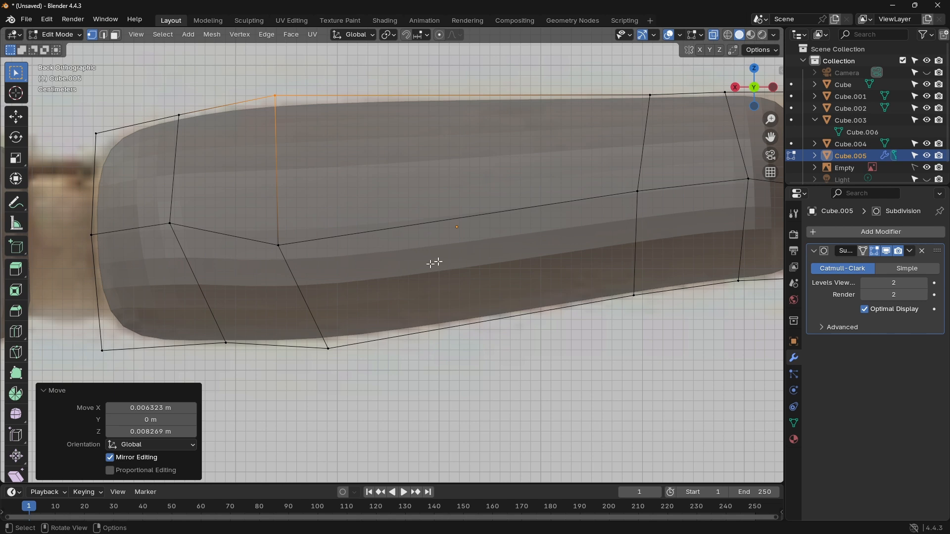
{"action": "middle_click_drag", "start_coordinate": [435, 263], "coordinate": [197, 305], "text": "shift"}
{"action": "left_click_drag", "start_coordinate": [480, 128], "coordinate": [513, 158]}
{"action": "key", "text": "g"}
{"action": "left_click", "coordinate": [537, 147]}
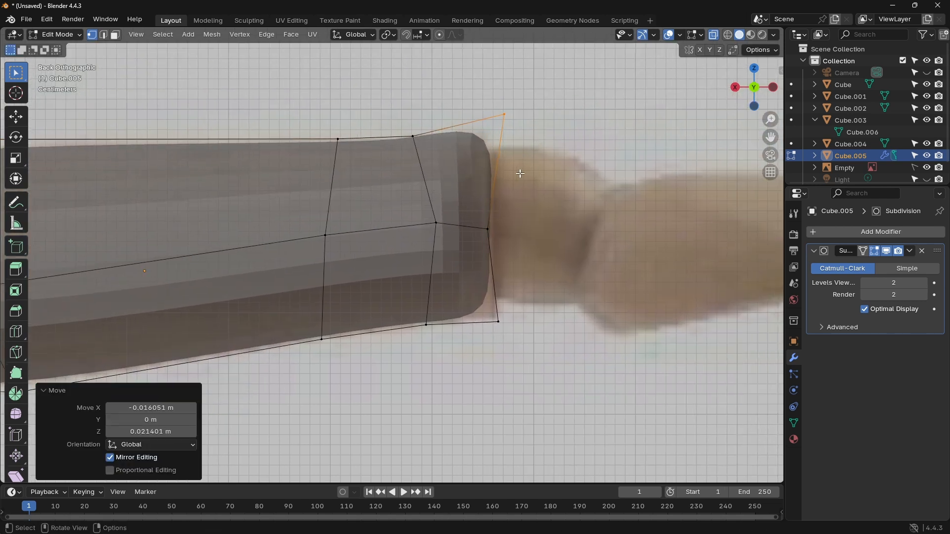
{"action": "key", "text": "g"}
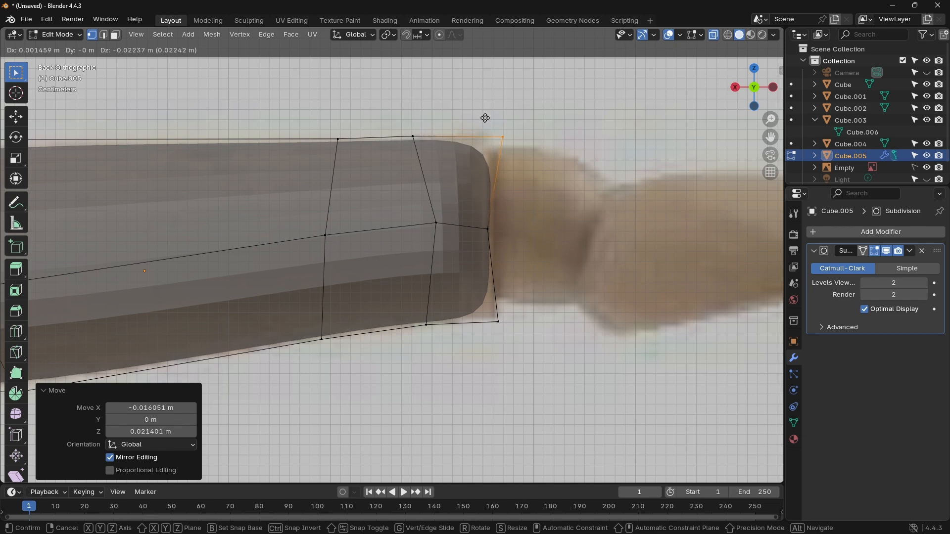
{"action": "left_click", "coordinate": [485, 121]}
Step: Move the wrist end's lower corner about -0.009 m X and -0.005 m Z to fill the reference outline
{"action": "left_click", "coordinate": [498, 322]}
{"action": "key", "text": "g"}
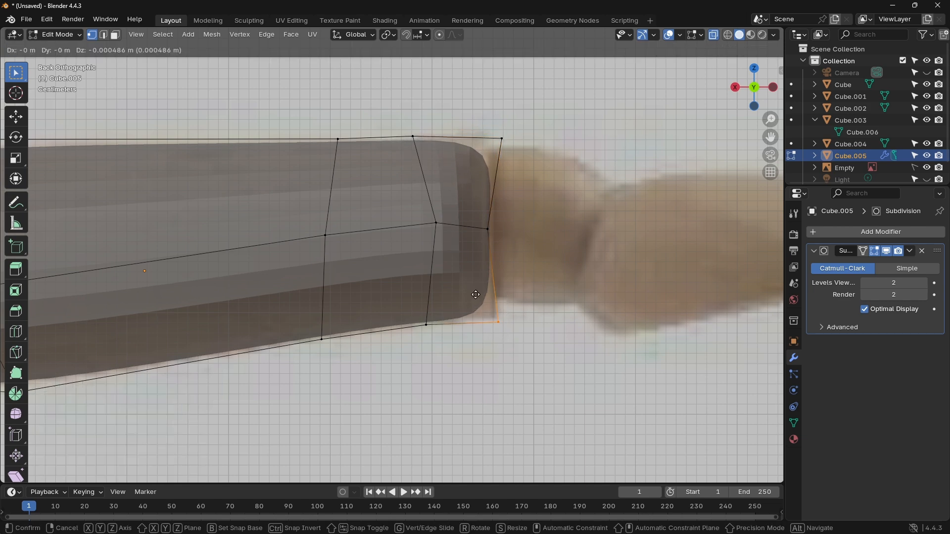
{"action": "left_click", "coordinate": [485, 298]}
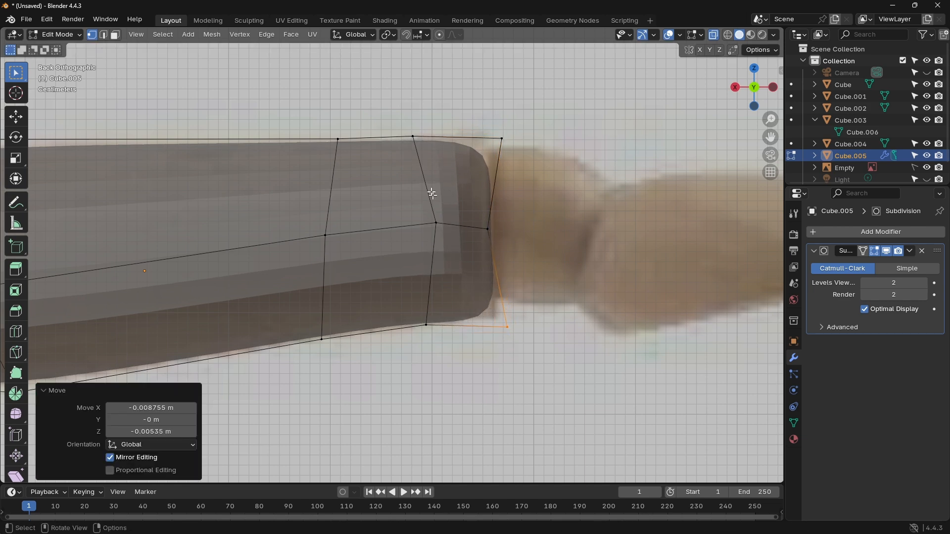
Step: Leave mesh editing and apply the forearm's subdivision as real geometry with Visual Geometry to Mesh
{"action": "scroll", "coordinate": [415, 161], "scroll_direction": "up", "scroll_amount": 3}
{"action": "scroll", "coordinate": [415, 161], "scroll_direction": "down", "scroll_amount": 8}
{"action": "scroll", "coordinate": [471, 206], "scroll_direction": "down", "scroll_amount": 5}
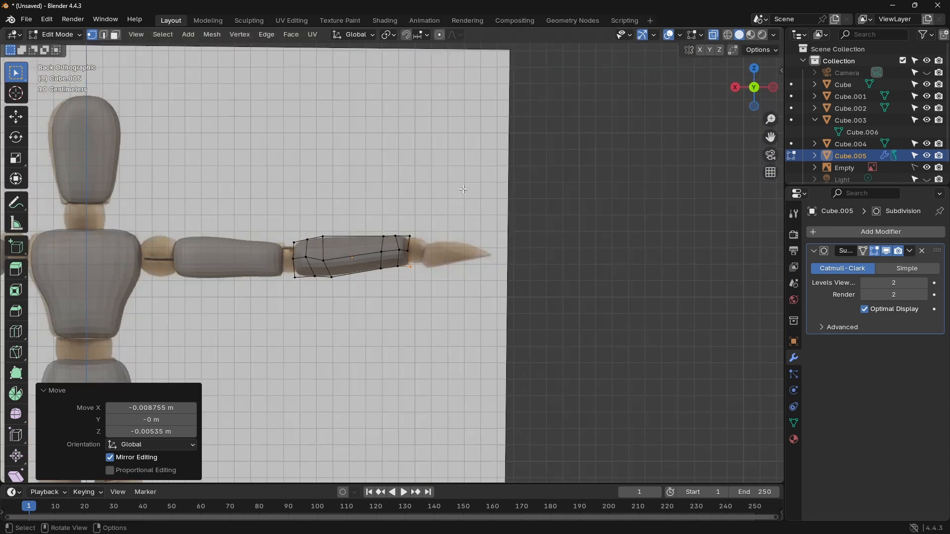
{"action": "middle_click_drag", "start_coordinate": [278, 203], "coordinate": [515, 212], "text": "shift"}
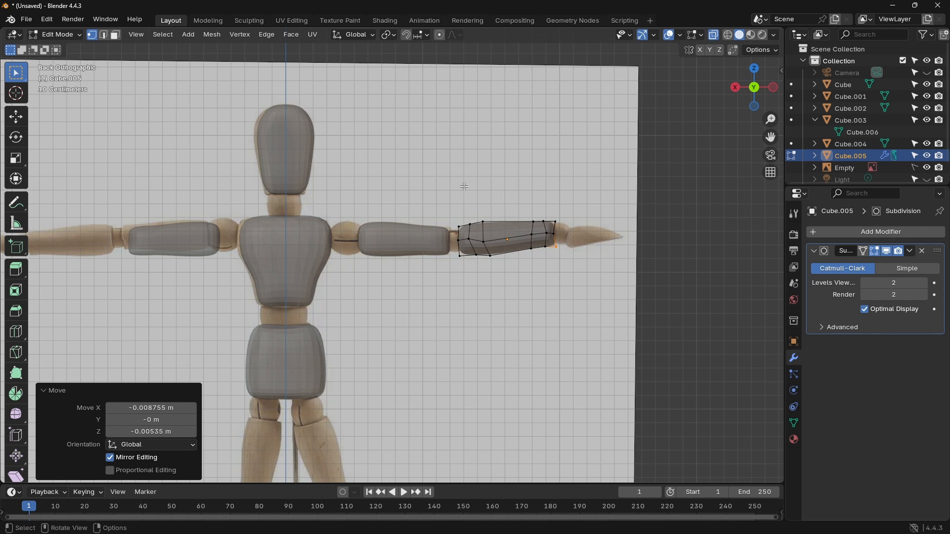
{"action": "key", "text": "Tab"}
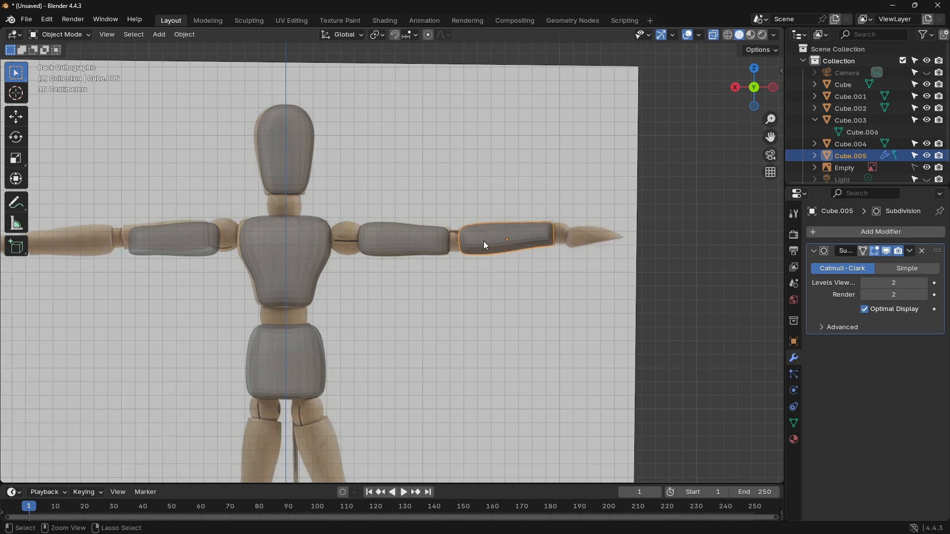
{"action": "key", "text": "ctrl+a"}
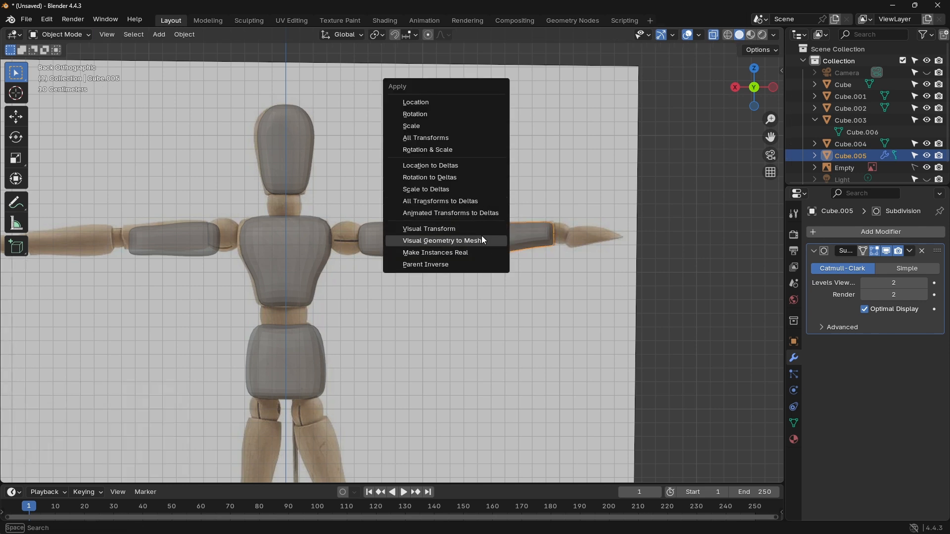
{"action": "left_click", "coordinate": [483, 241]}
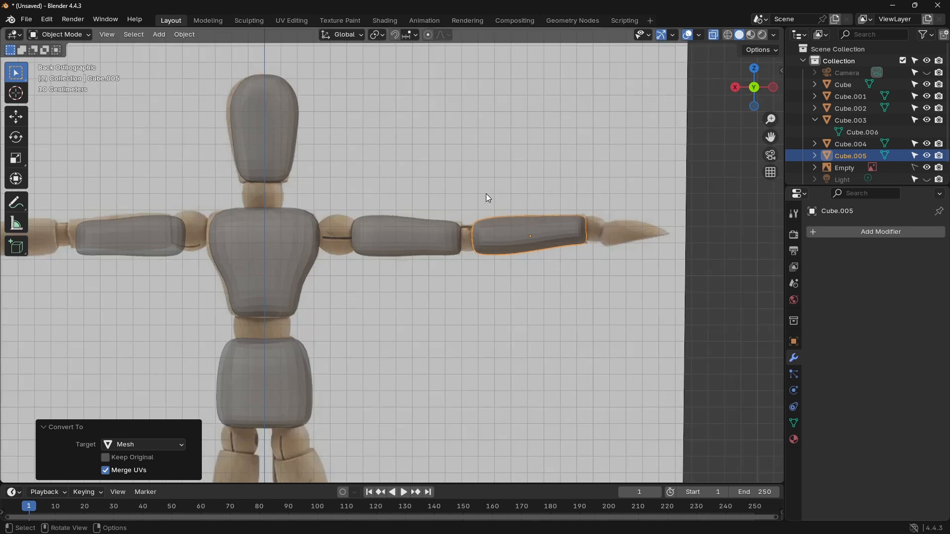
{"action": "scroll", "coordinate": [487, 198], "scroll_direction": "down", "scroll_amount": 3}
{"action": "scroll", "coordinate": [474, 202], "scroll_direction": "up", "scroll_amount": 4}
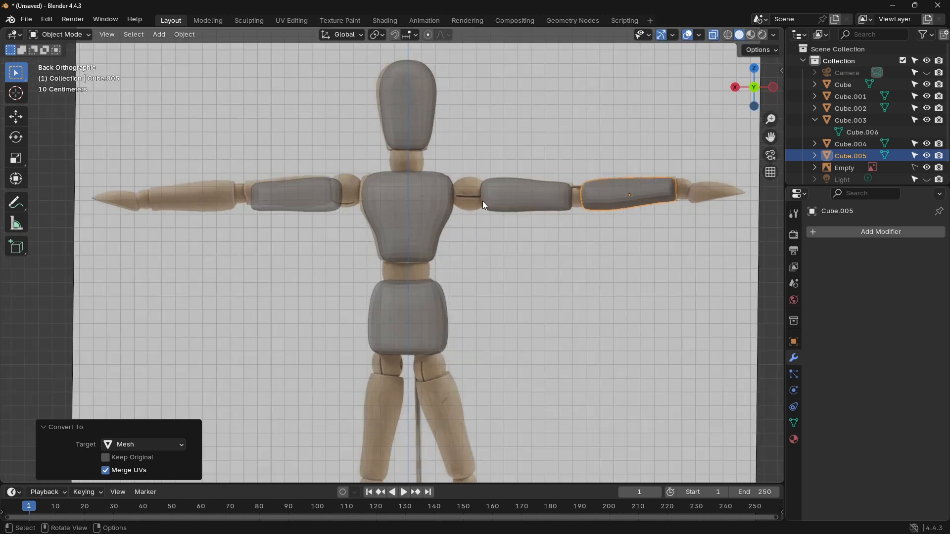
Step: Duplicate the forearm about 3.216 m along X onto the opposite arm and mirror the copy on global X
{"action": "key", "text": "shift+d"}
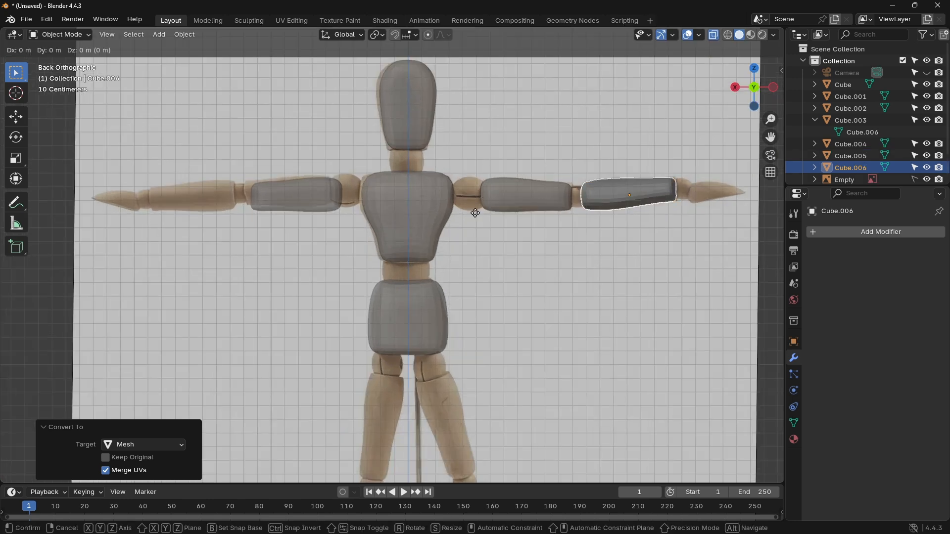
{"action": "key", "text": "x"}
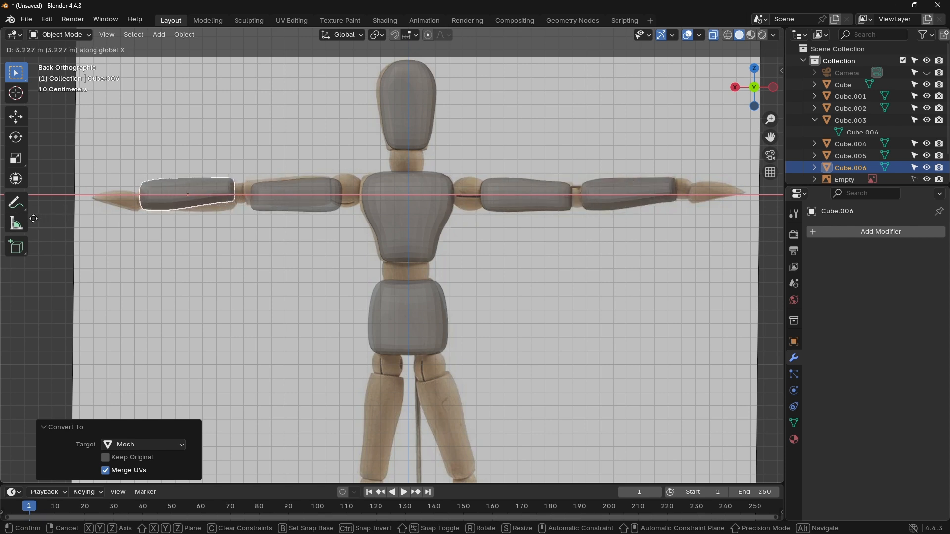
{"action": "left_click", "coordinate": [35, 218]}
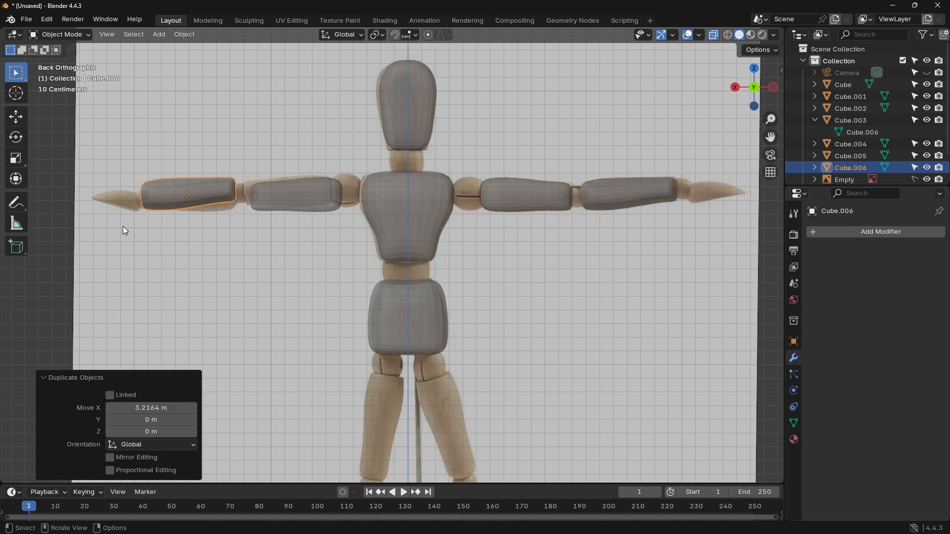
{"action": "right_click", "coordinate": [115, 183]}
{"action": "mouse_move", "coordinate": [165, 185]}
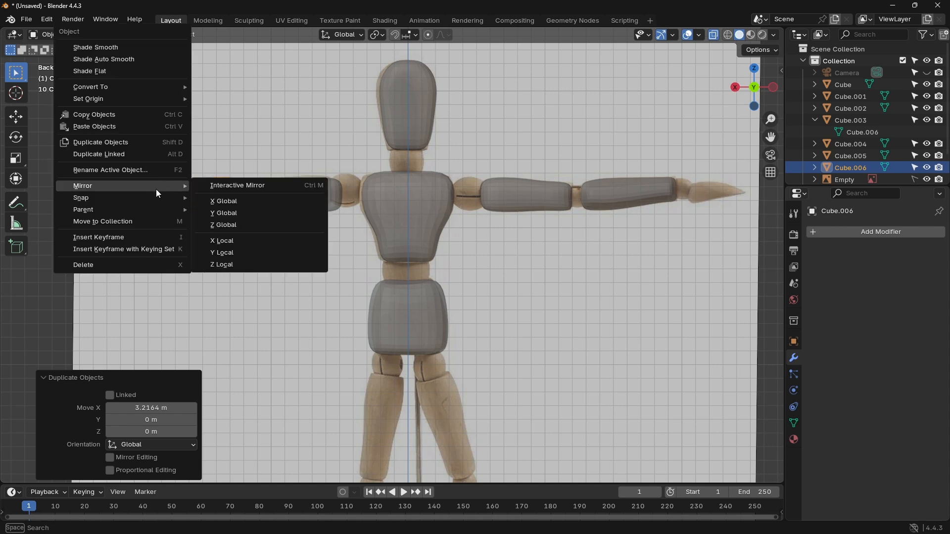
{"action": "left_click", "coordinate": [222, 198]}
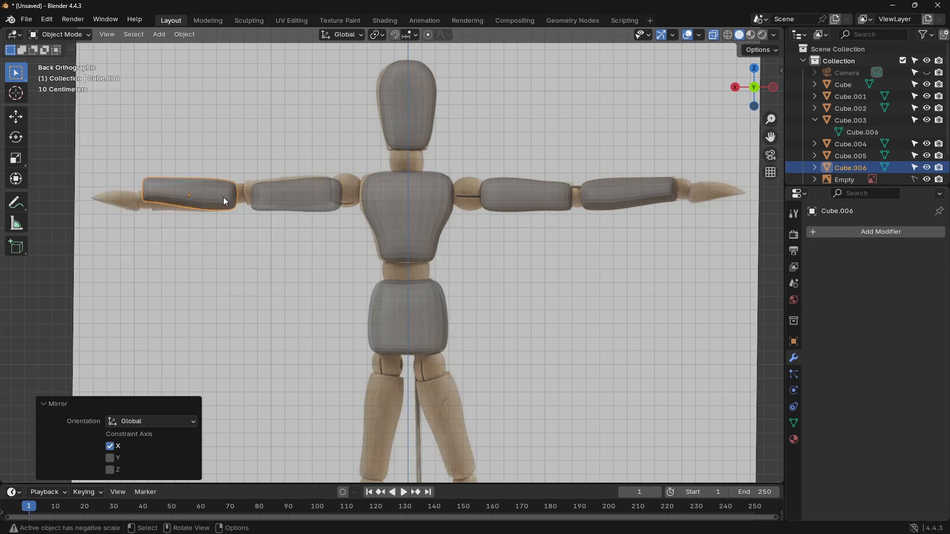
Step: Undo the mirrored forearm copy and the mesh conversion, going back to editing the original forearm's mesh
{"action": "left_click", "coordinate": [569, 260]}
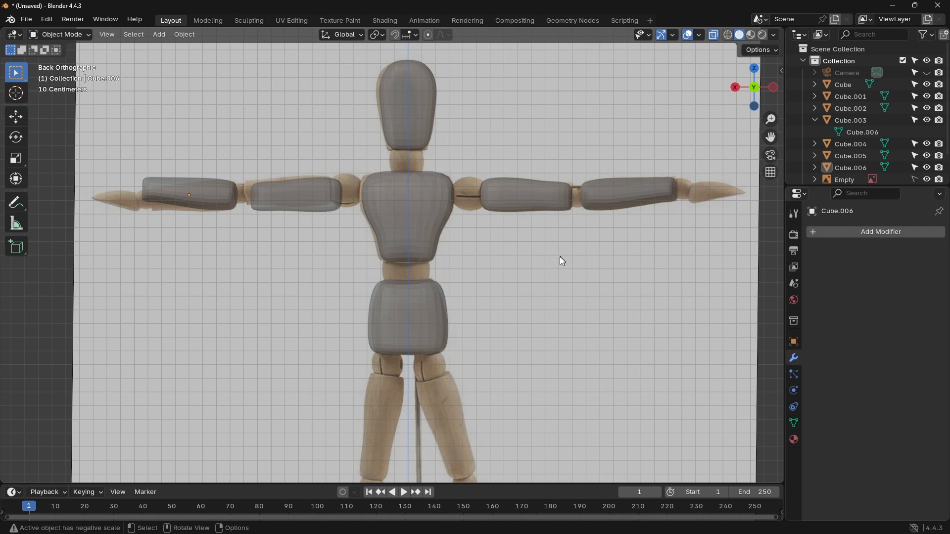
{"action": "key", "text": "Tab"}
{"action": "key", "text": "Tab"}
{"action": "key", "text": "Tab"}
{"action": "key", "text": "ctrl+z"}
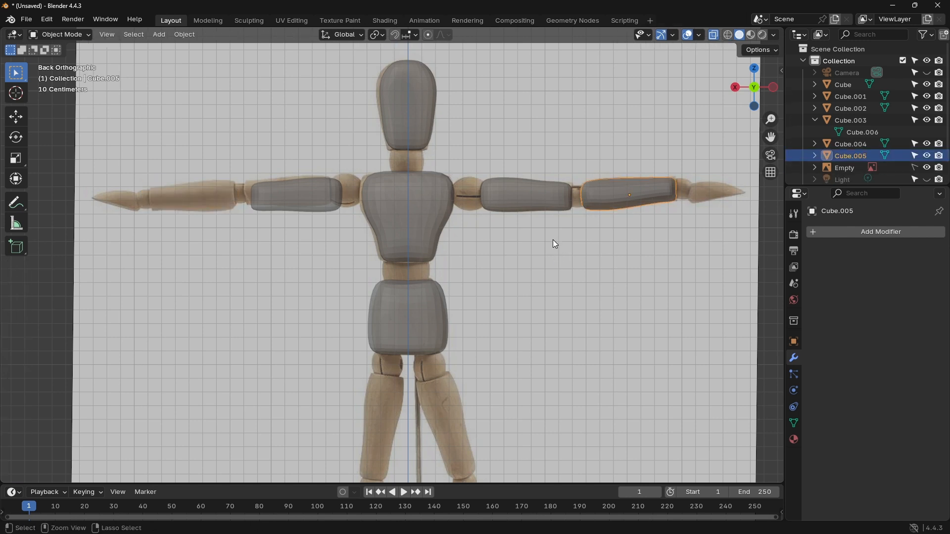
{"action": "key", "text": "ctrl+z"}
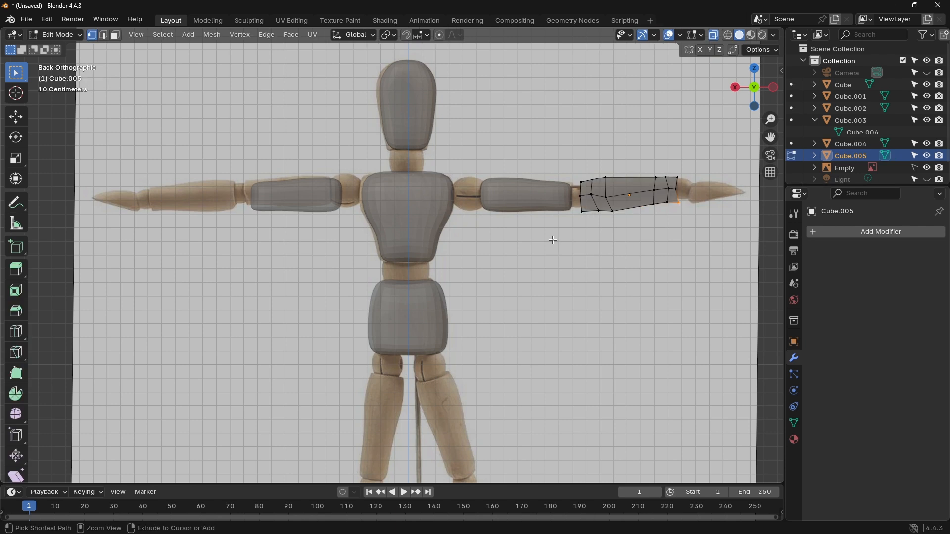
Step: Scale the whole forearm mesh to about 0.273 along Y so its depth suits the other body parts
{"action": "left_click", "coordinate": [774, 87]}
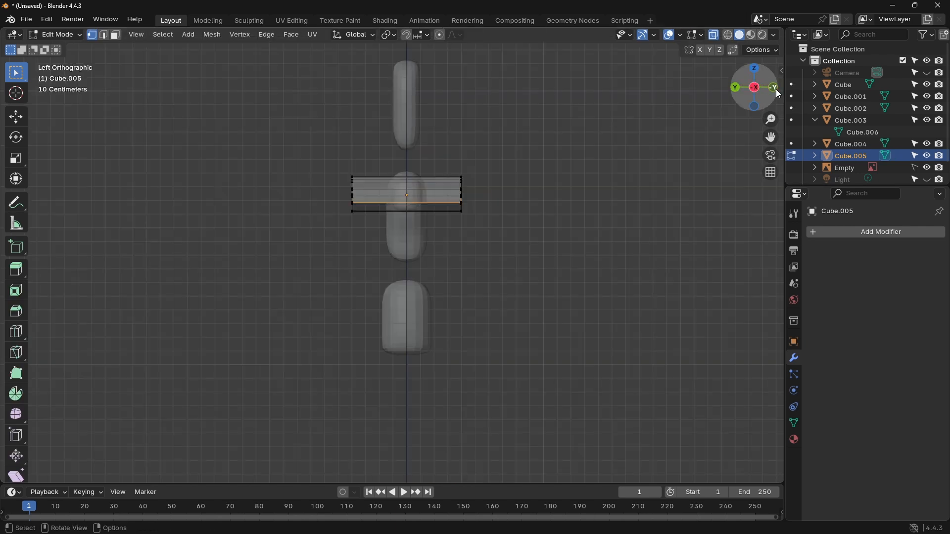
{"action": "key", "text": "a"}
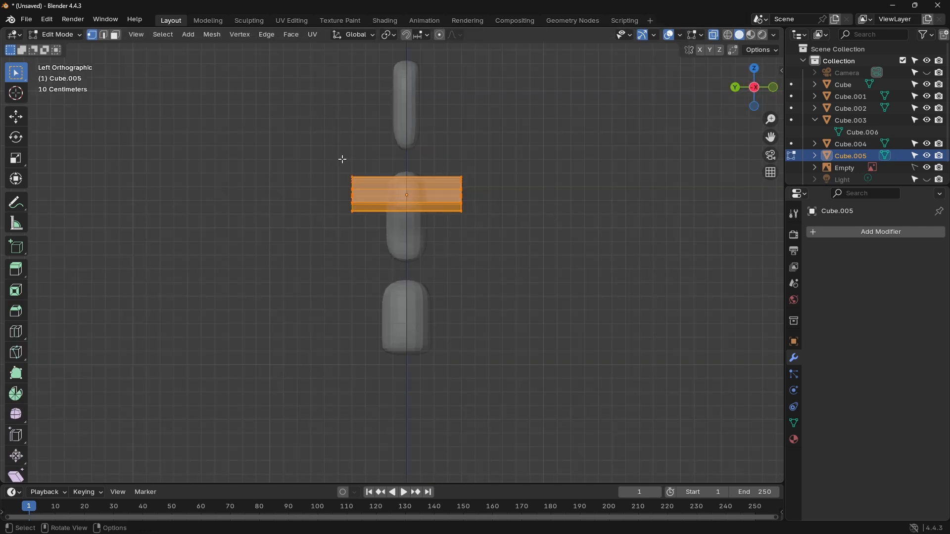
{"action": "key", "text": "s"}
{"action": "key", "text": "x"}
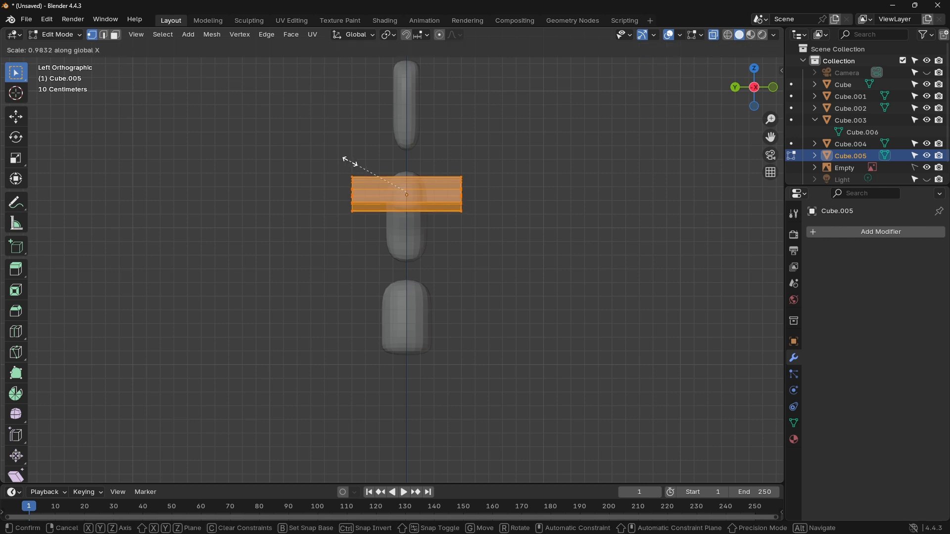
{"action": "key", "text": "y"}
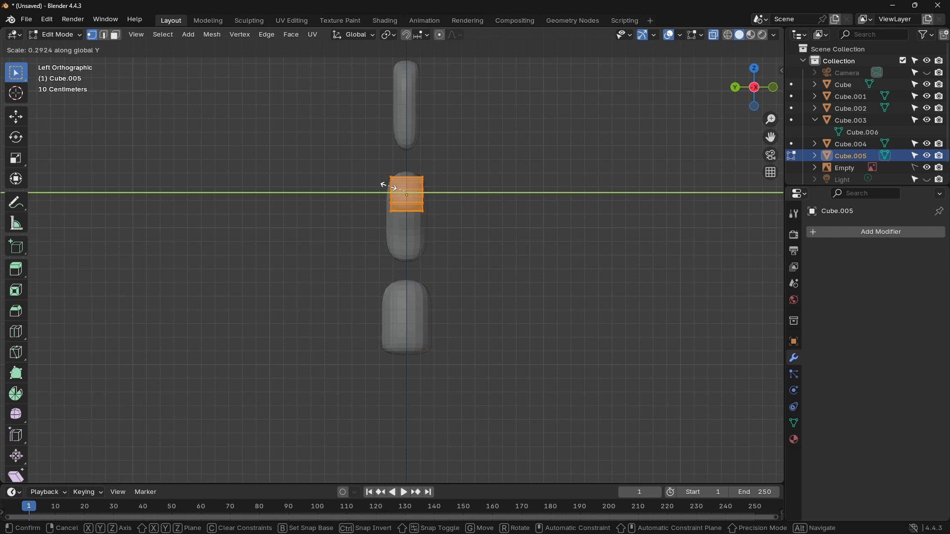
{"action": "left_click", "coordinate": [391, 188]}
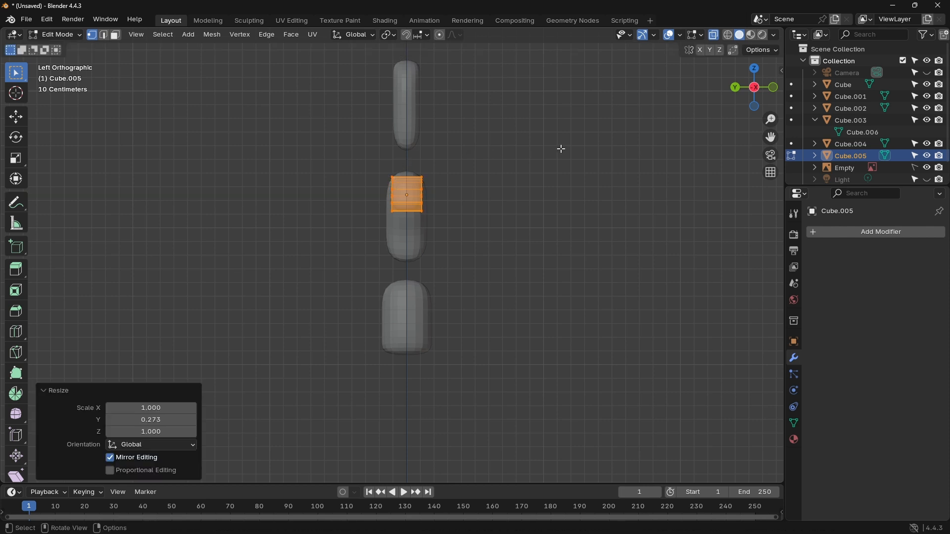
{"action": "left_click", "coordinate": [734, 91]}
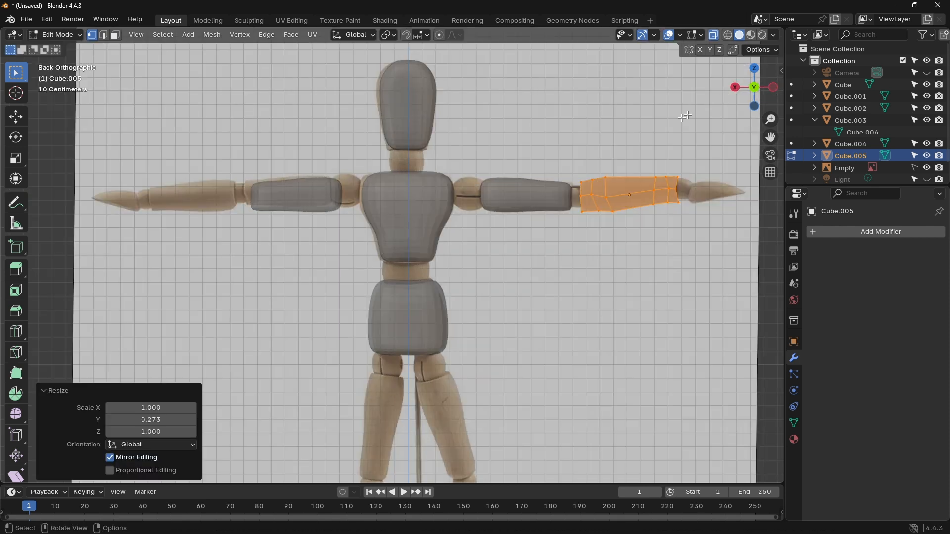
{"action": "left_click", "coordinate": [835, 230]}
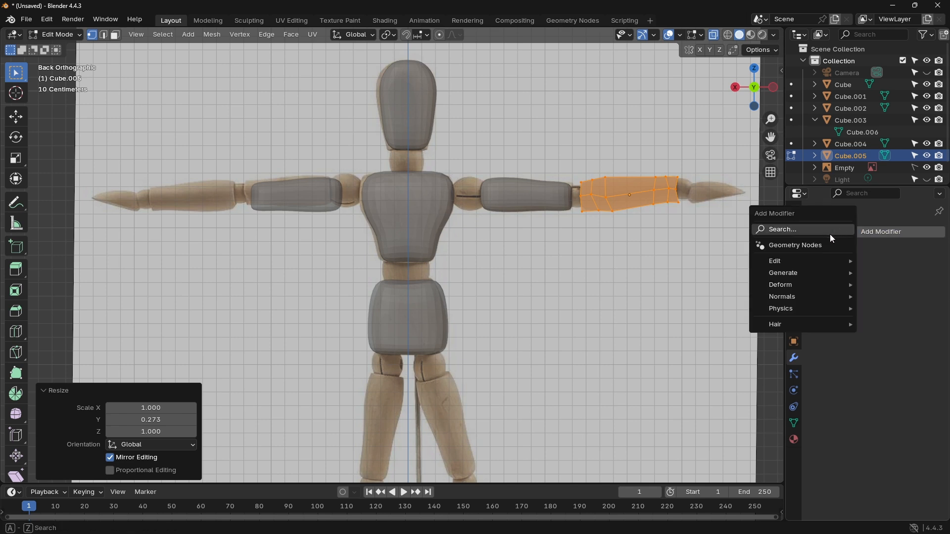
{"action": "left_click", "coordinate": [816, 246]}
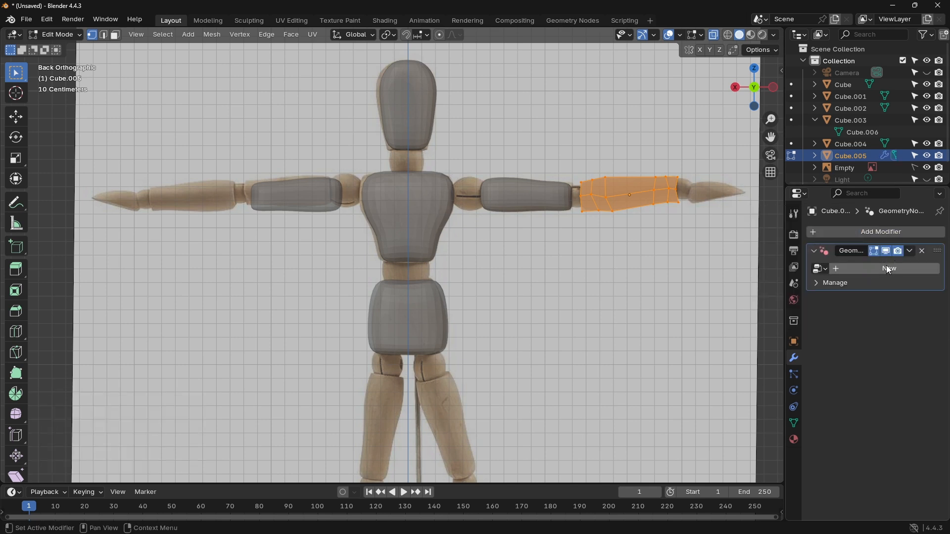
{"action": "left_click", "coordinate": [923, 251]}
Step: Add a Subdivision Surface modifier to the forearm and set its viewport levels to 2
{"action": "left_click", "coordinate": [882, 233]}
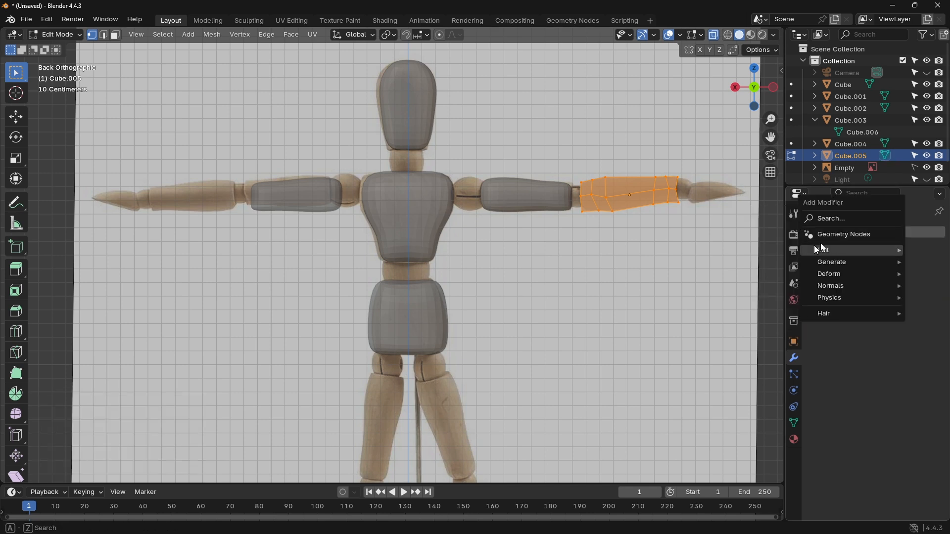
{"action": "left_click", "coordinate": [837, 218]}
{"action": "left_click", "coordinate": [814, 237]}
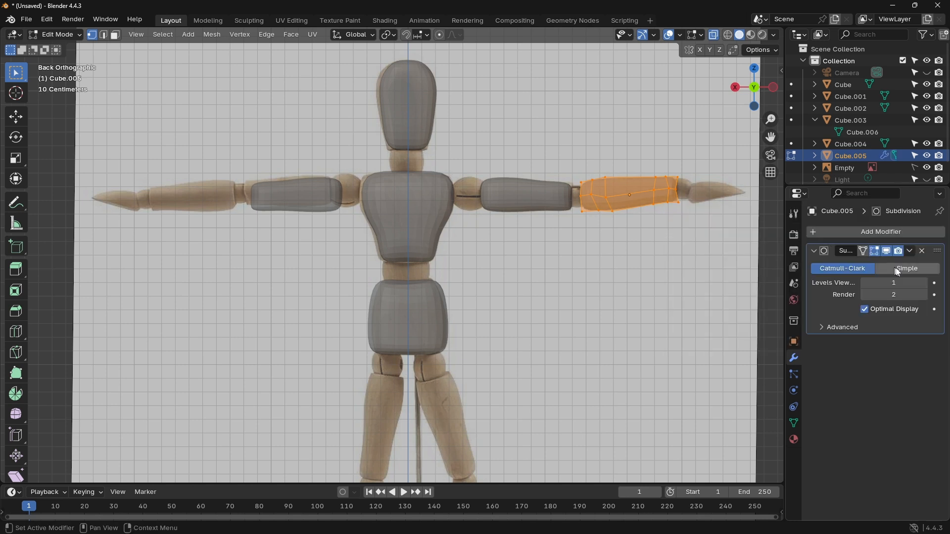
{"action": "left_click", "coordinate": [924, 283]}
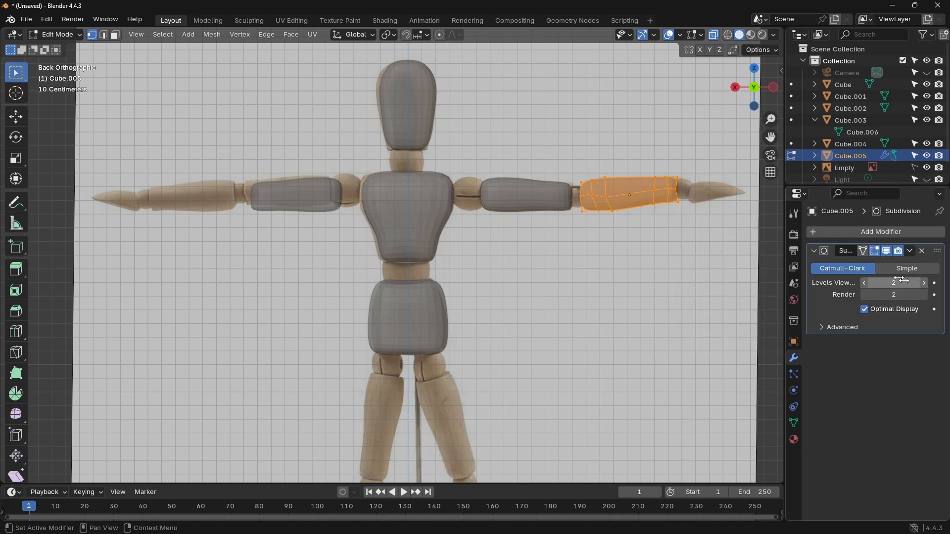
Step: Try scaling the forearm by about 2.127 in X and Y with Z locked, check it in perspective, and undo the scaling
{"action": "left_click", "coordinate": [775, 88]}
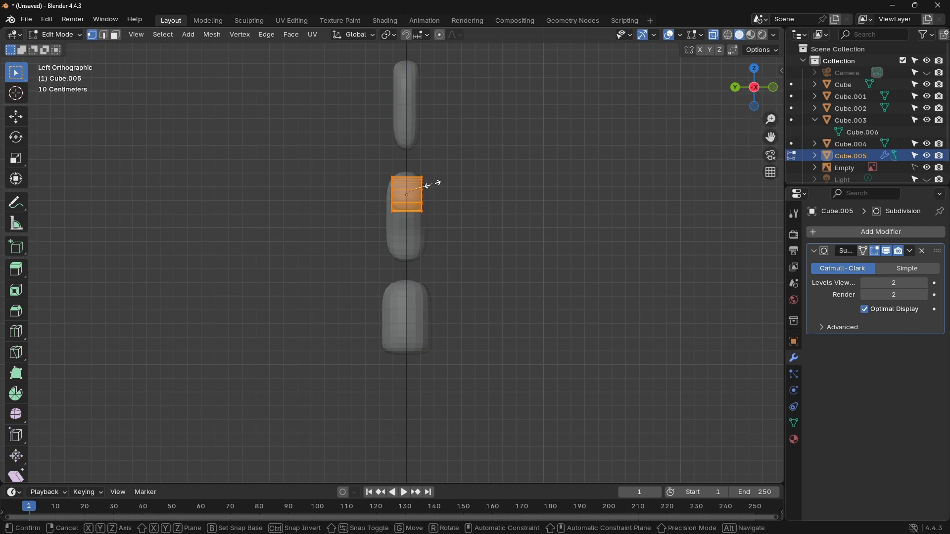
{"action": "key", "text": "s"}
{"action": "key", "text": "y"}
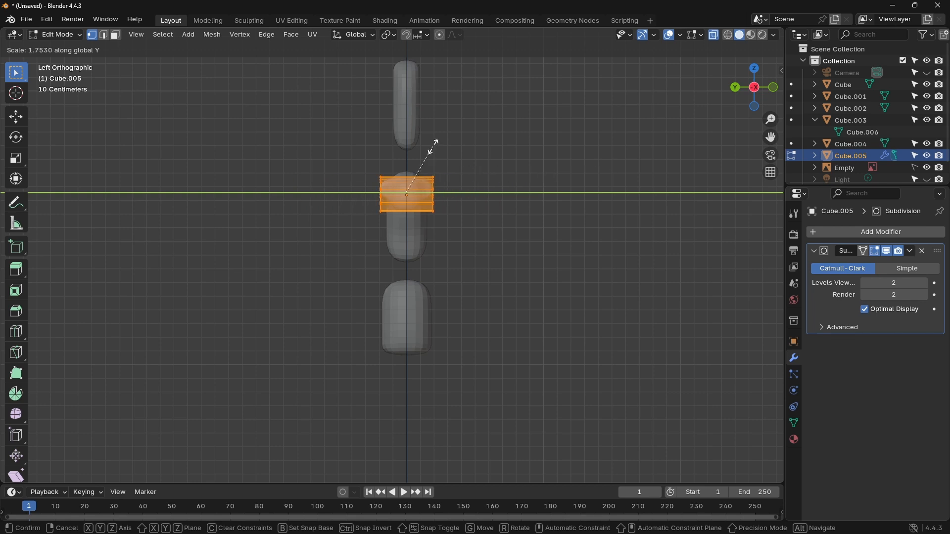
{"action": "key", "text": "shift+z"}
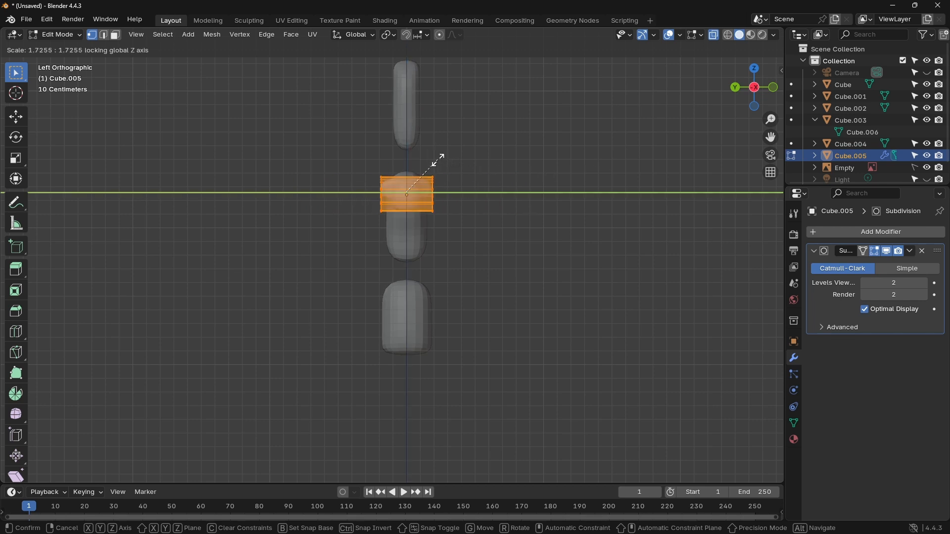
{"action": "left_click", "coordinate": [445, 152]}
{"action": "middle_click_drag", "start_coordinate": [445, 152], "coordinate": [388, 247]}
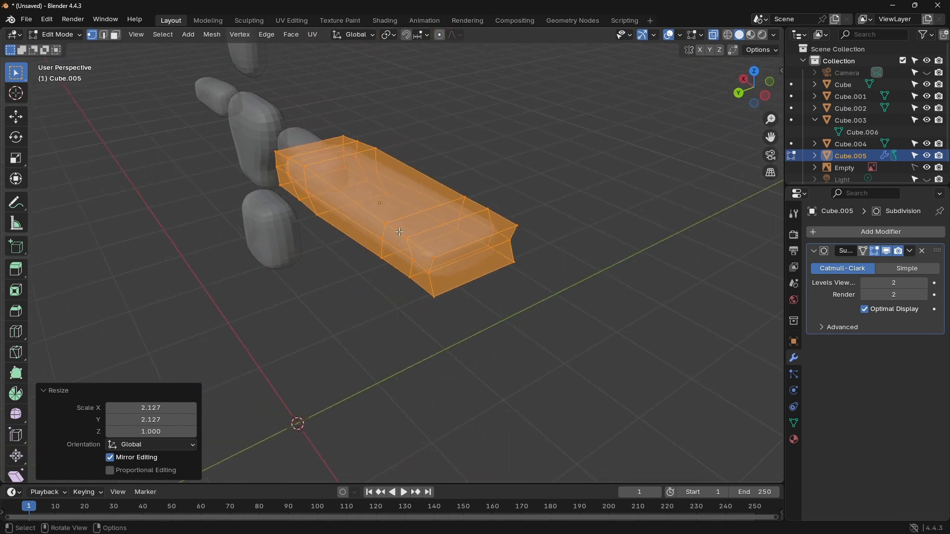
{"action": "key", "text": "ctrl+z"}
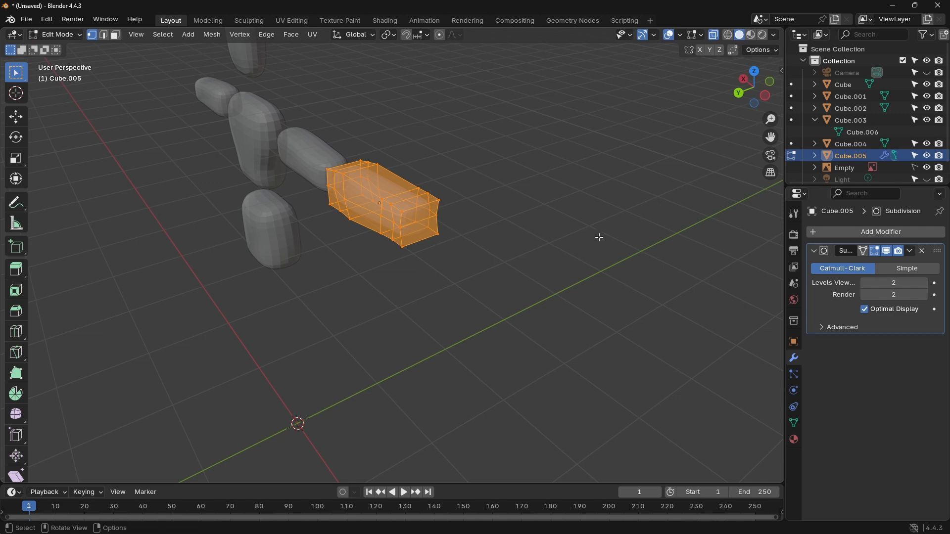
Step: Examine the subdivided forearm's shape and depth against the other body parts from several angles, finishing in the back orthographic view
{"action": "middle_click_drag", "start_coordinate": [598, 236], "coordinate": [613, 195]}
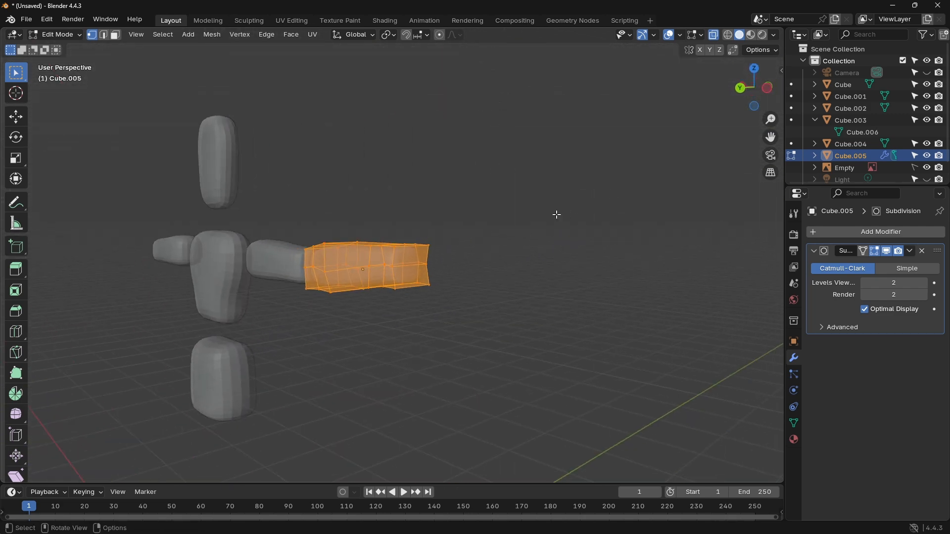
{"action": "left_click", "coordinate": [556, 215]}
{"action": "middle_click_drag", "start_coordinate": [473, 218], "coordinate": [543, 199]}
{"action": "middle_click_drag", "start_coordinate": [386, 180], "coordinate": [591, 182], "text": "shift"}
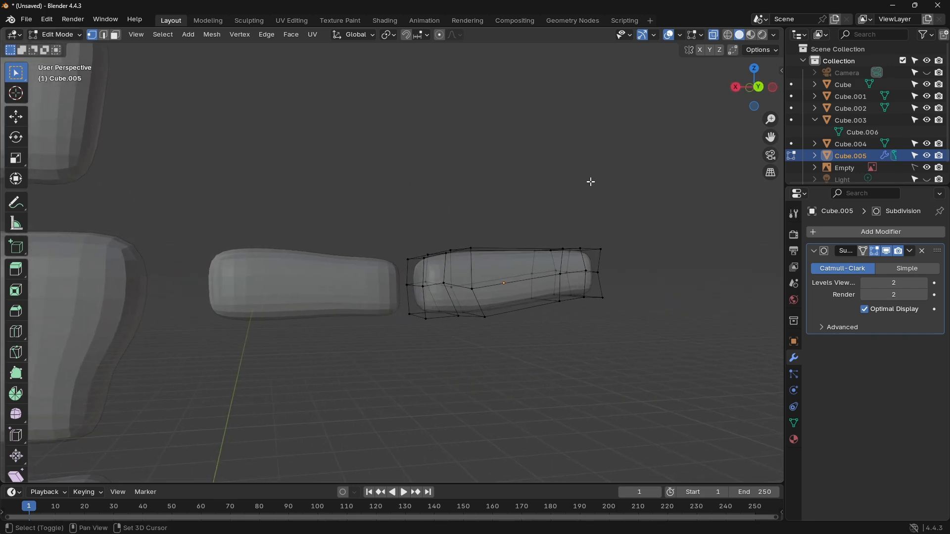
{"action": "scroll", "coordinate": [572, 191], "scroll_direction": "up", "scroll_amount": 3}
{"action": "scroll", "coordinate": [577, 182], "scroll_direction": "down", "scroll_amount": 5}
{"action": "scroll", "coordinate": [574, 183], "scroll_direction": "down", "scroll_amount": 3}
{"action": "scroll", "coordinate": [587, 185], "scroll_direction": "up", "scroll_amount": 2}
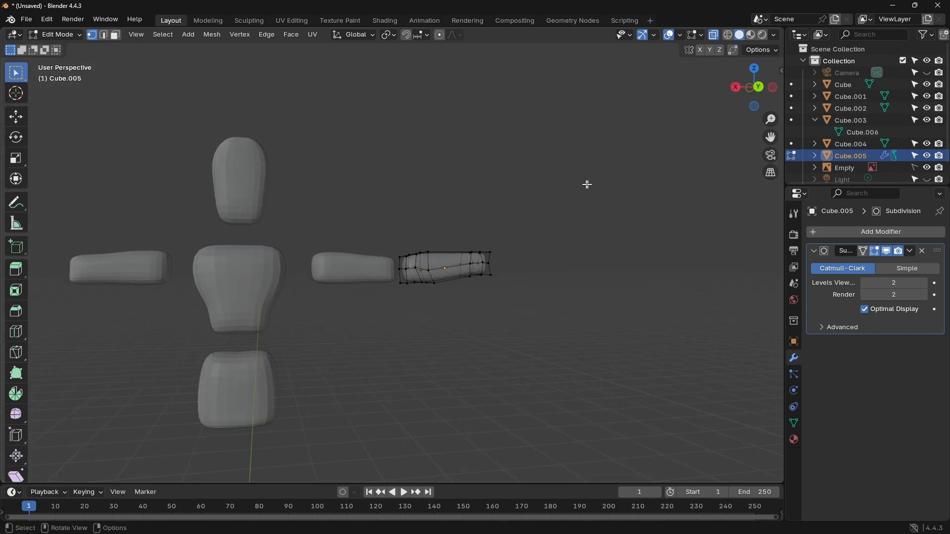
{"action": "left_click", "coordinate": [736, 86]}
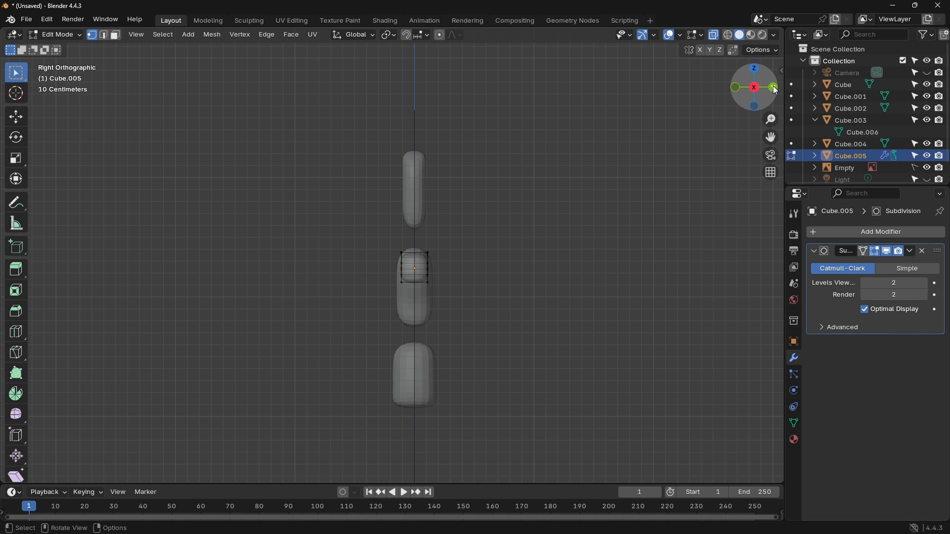
{"action": "left_click", "coordinate": [774, 88]}
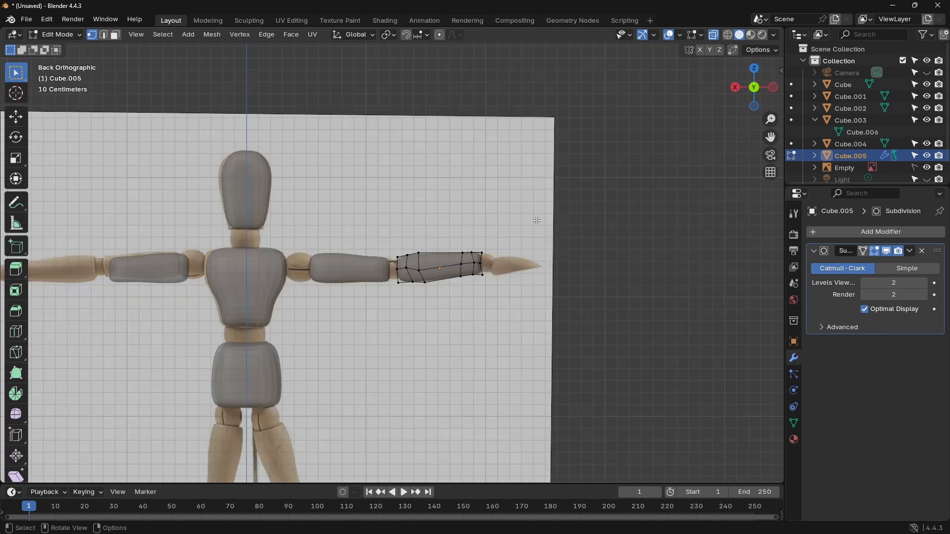
Step: Return the forearm to Object Mode and apply its visual geometry to the mesh
{"action": "left_click", "coordinate": [54, 35]}
{"action": "left_click", "coordinate": [55, 47]}
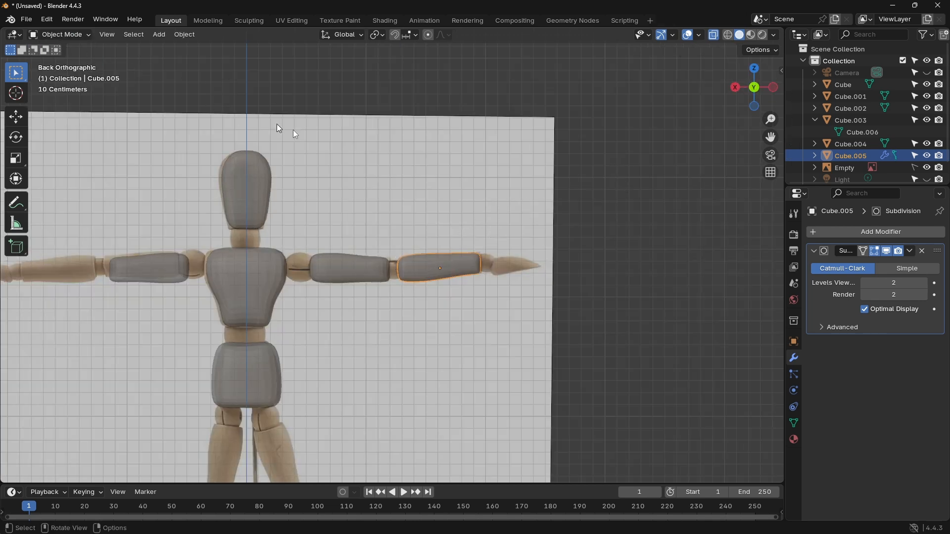
{"action": "key", "text": "ctrl+a"}
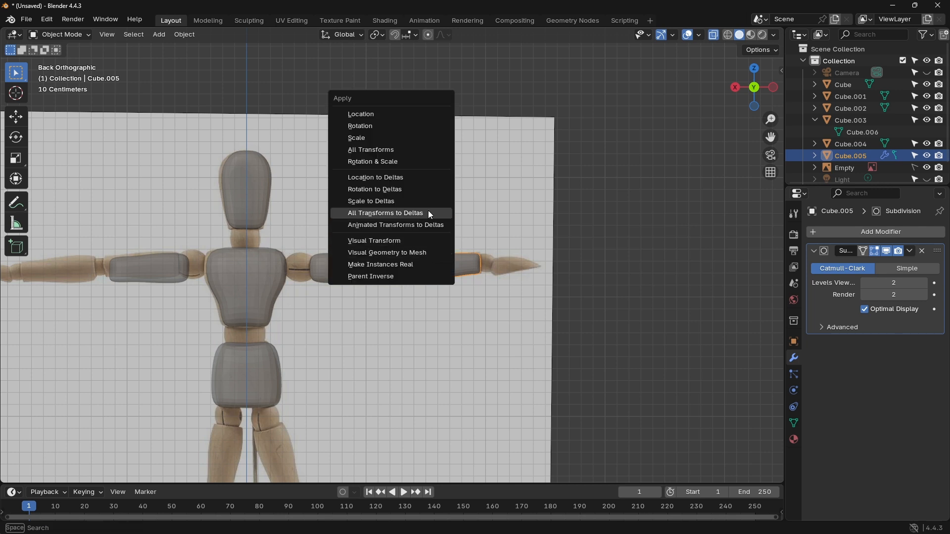
{"action": "left_click", "coordinate": [419, 252]}
Step: Duplicate the forearm and move the copy about 3.188 m along X onto the opposite arm's forearm in the reference
{"action": "key", "text": "shift+d"}
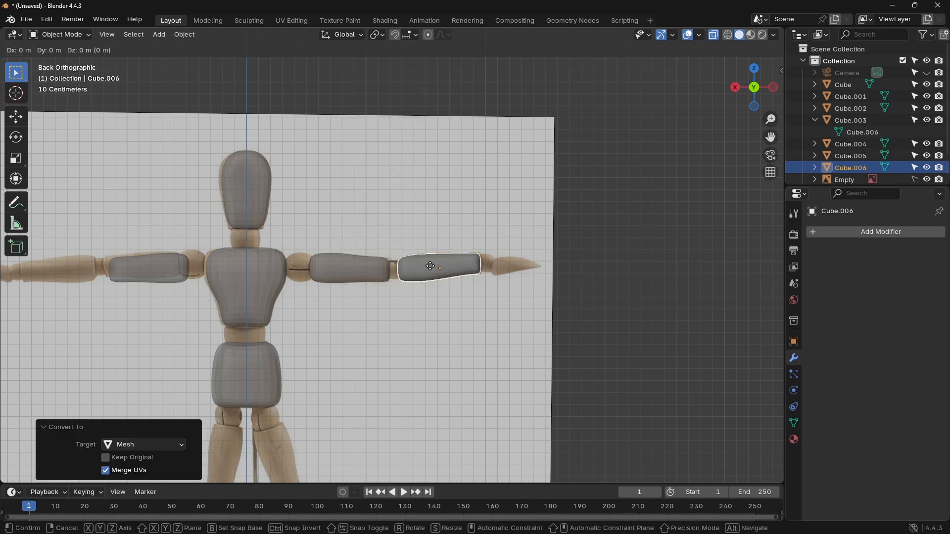
{"action": "key", "text": "x"}
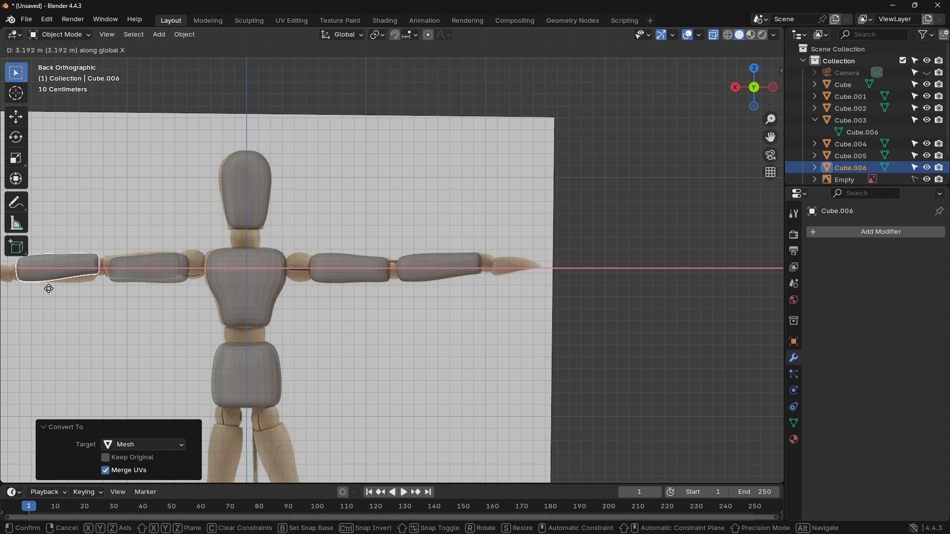
{"action": "left_click", "coordinate": [51, 292]}
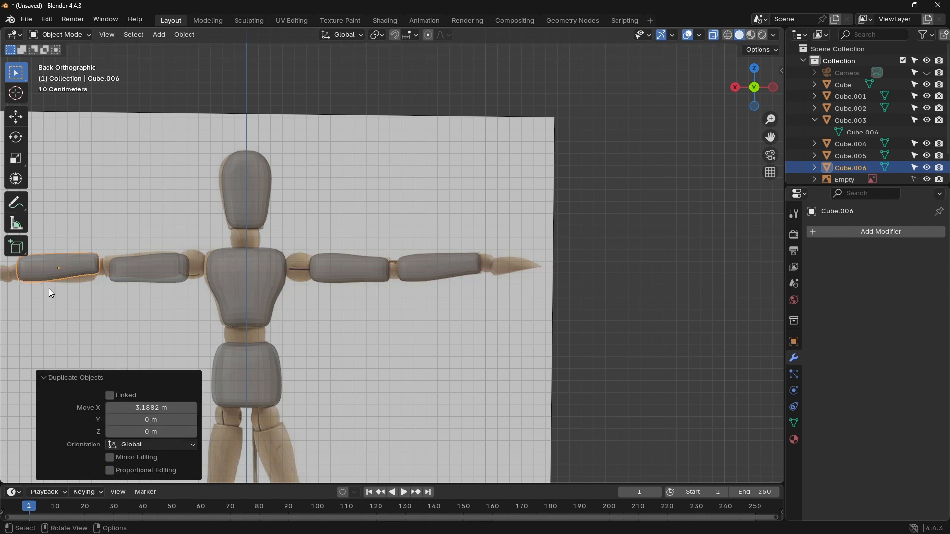
Step: Mirror the copied forearm along global X and deselect it
{"action": "right_click", "coordinate": [63, 268]}
{"action": "mouse_move", "coordinate": [63, 267]}
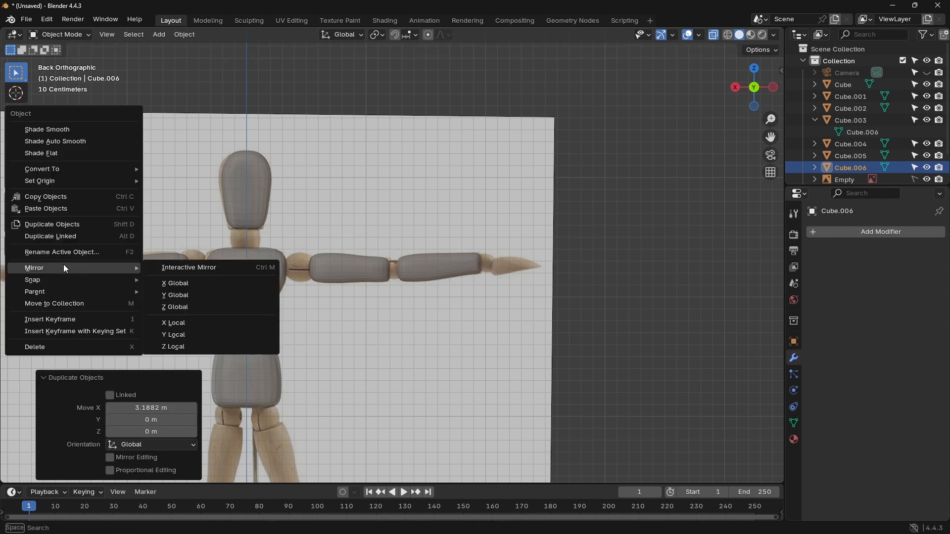
{"action": "left_click", "coordinate": [176, 281]}
{"action": "left_click", "coordinate": [126, 212]}
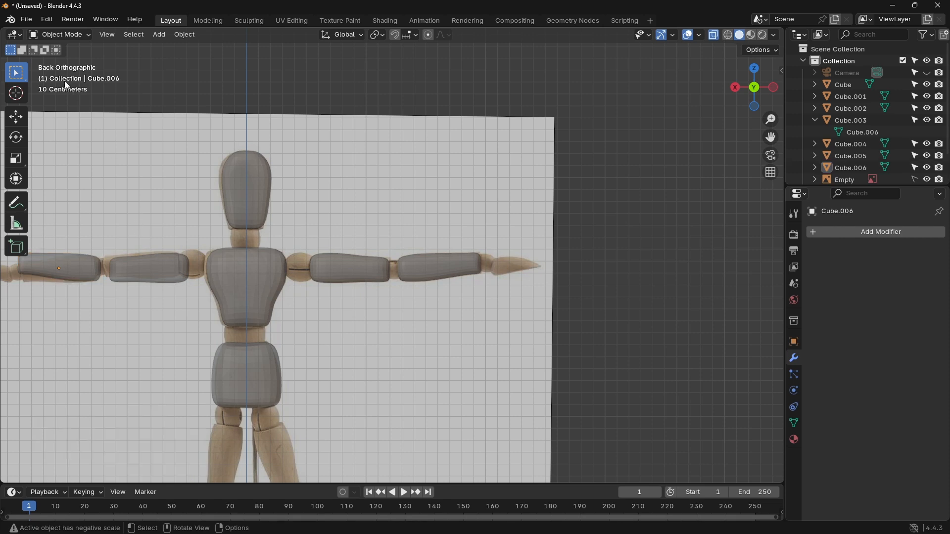
{"action": "scroll", "coordinate": [410, 319], "scroll_direction": "down", "scroll_amount": 4}
{"action": "middle_click_drag", "start_coordinate": [448, 324], "coordinate": [384, 286], "text": "shift"}
{"action": "scroll", "coordinate": [384, 286], "scroll_direction": "up", "scroll_amount": 1}
{"action": "key", "text": "shift+a"}
{"action": "mouse_move", "coordinate": [392, 289]}
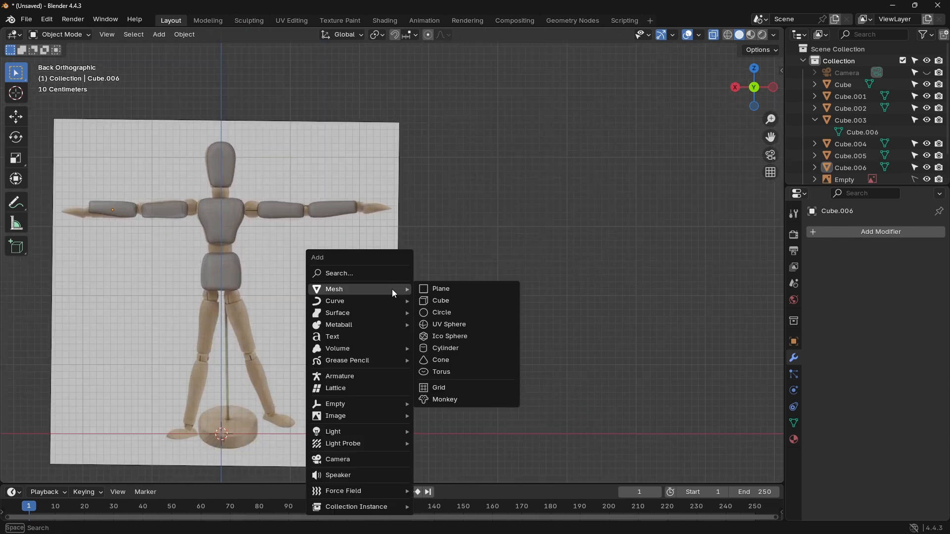
{"action": "left_click", "coordinate": [450, 289]}
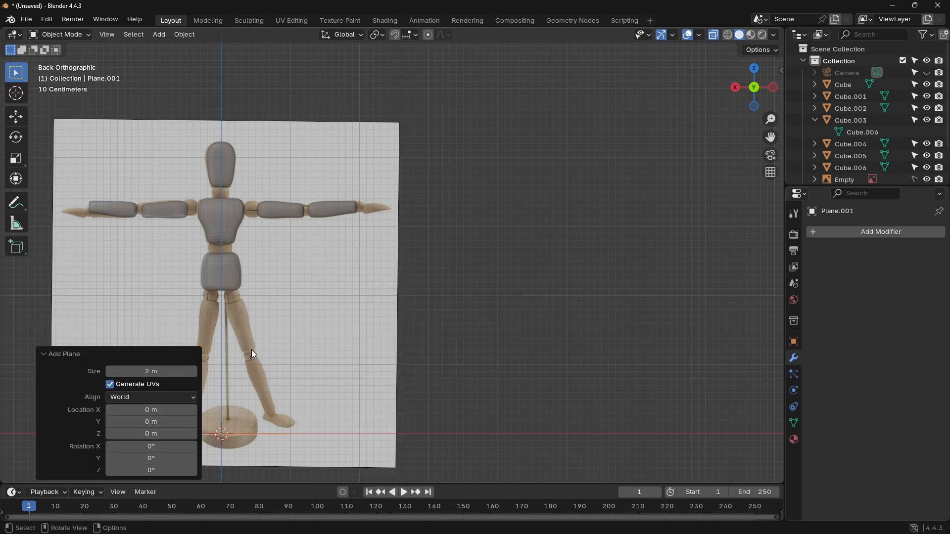
{"action": "key", "text": "ctrl+z"}
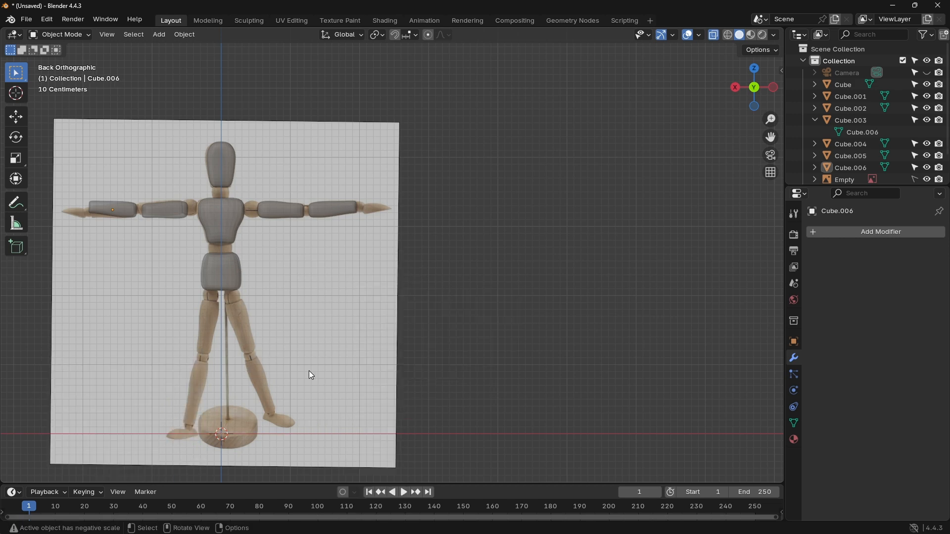
Step: Add a cube and move it about -2.247 m in X and 3.284 m in Z, over the reference hand beside the original forearm
{"action": "key", "text": "shift+a"}
{"action": "mouse_move", "coordinate": [312, 301]}
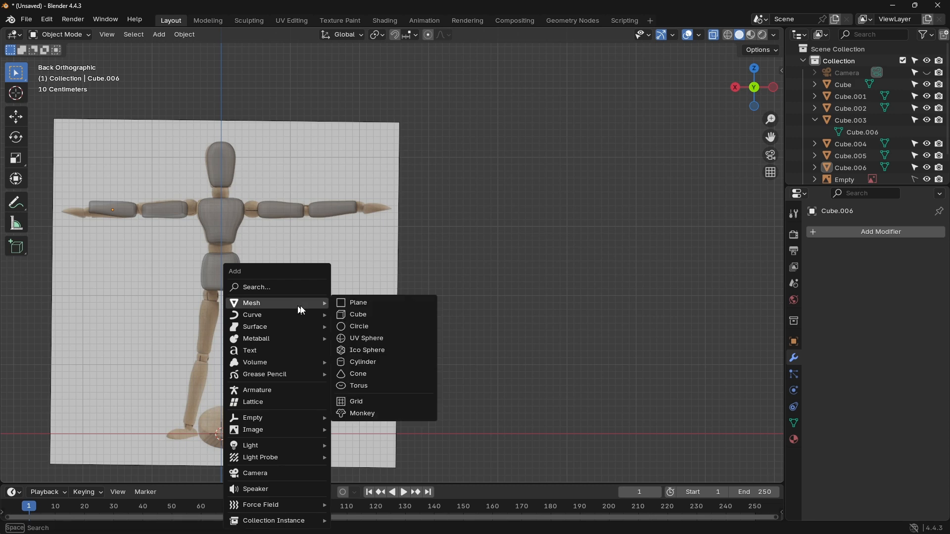
{"action": "left_click", "coordinate": [367, 315]}
{"action": "key", "text": "g"}
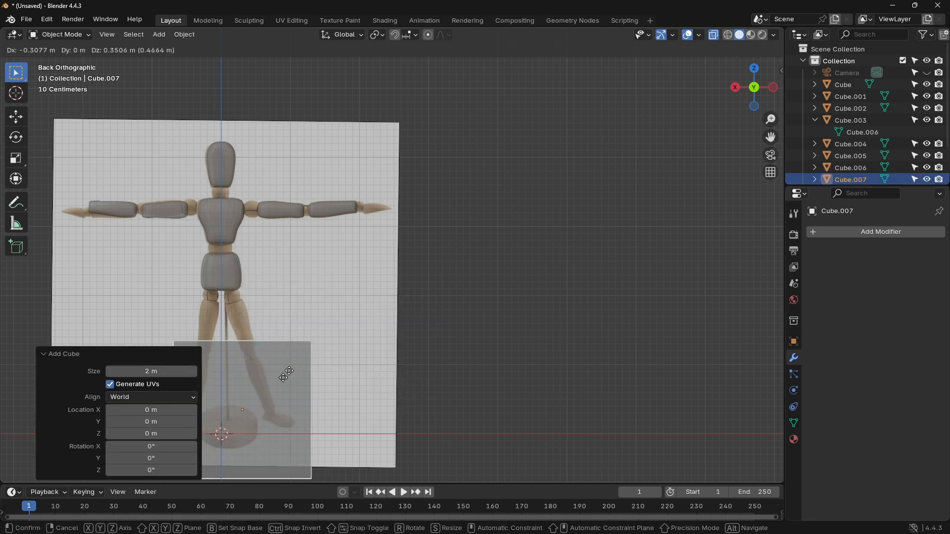
{"action": "left_click", "coordinate": [409, 192]}
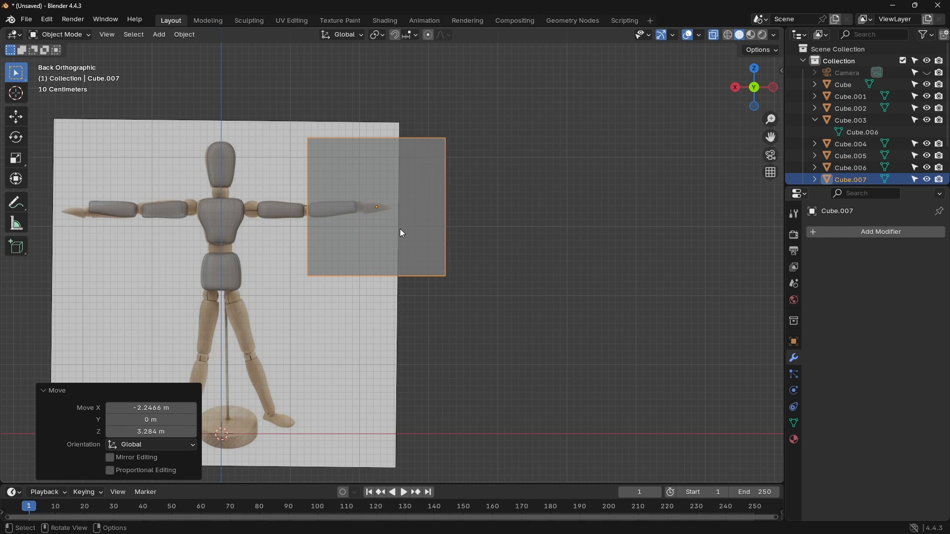
Step: Scale the hand cube uniformly to about 0.241 and open its mesh for editing in wireframe shading
{"action": "key", "text": "s"}
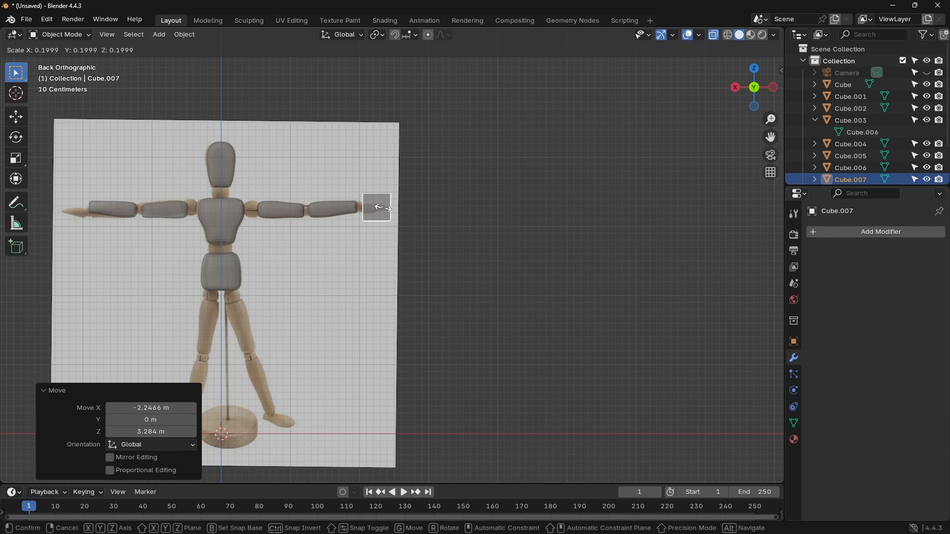
{"action": "left_click", "coordinate": [385, 207]}
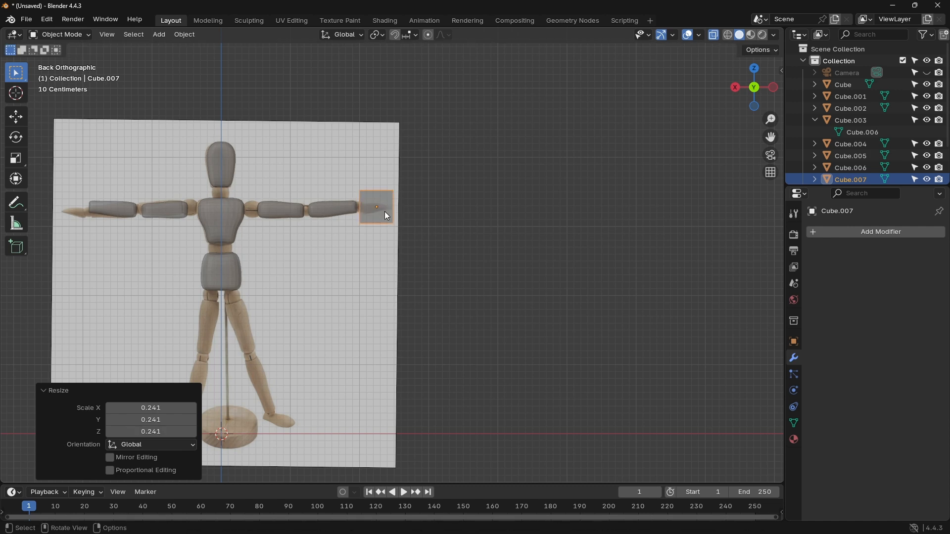
{"action": "scroll", "coordinate": [387, 216], "scroll_direction": "up", "scroll_amount": 9}
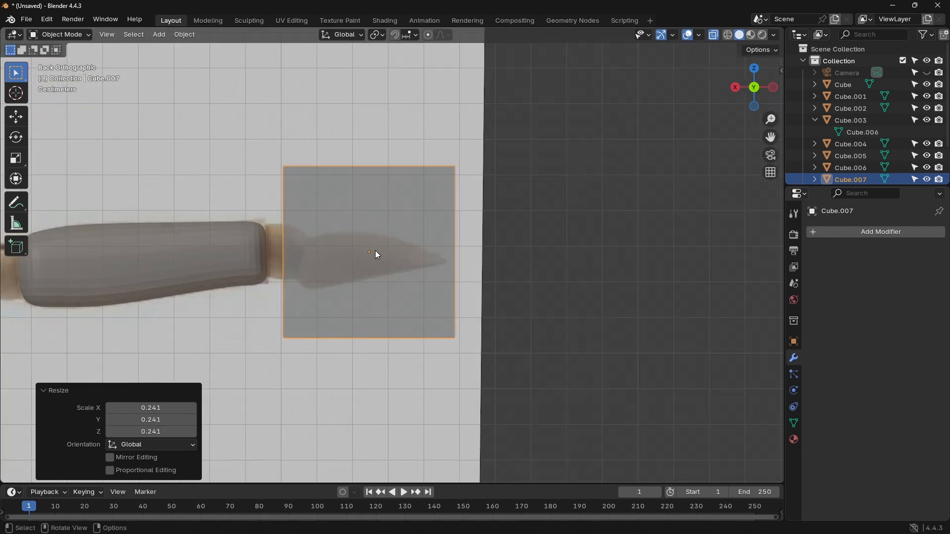
{"action": "key", "text": "Tab"}
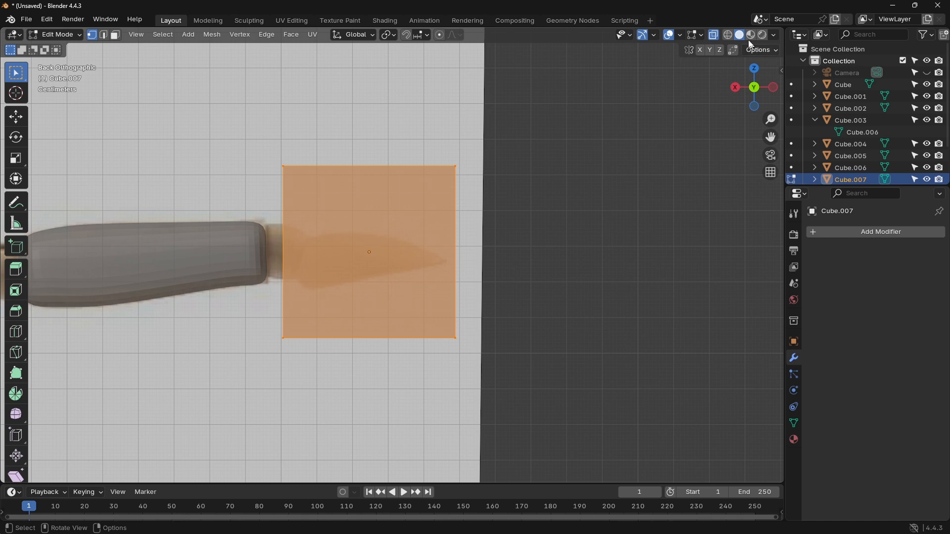
{"action": "left_click", "coordinate": [728, 35]}
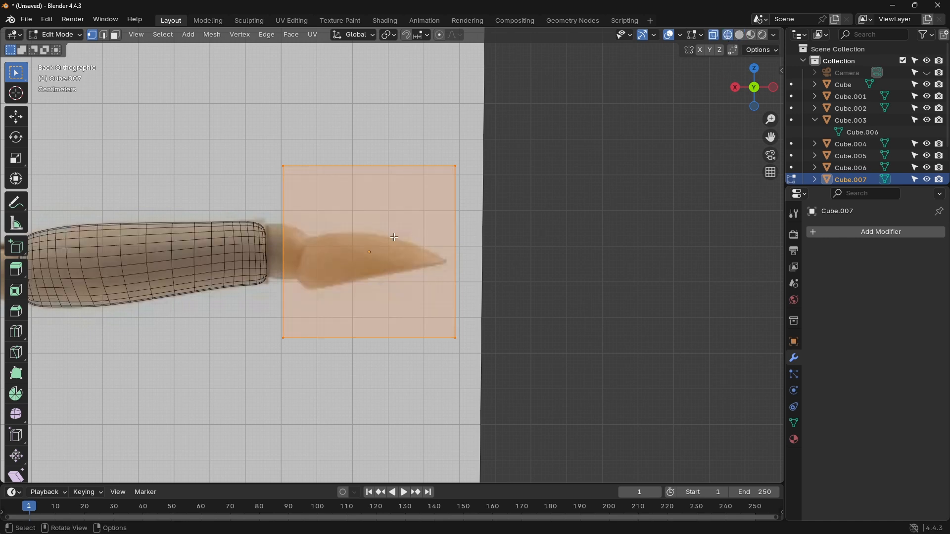
Step: Cut three vertical edge loops into the hand cube, sliding them toward the wrist by factors of about 0.682, 0.658 and 0.298
{"action": "key", "text": "ctrl+r"}
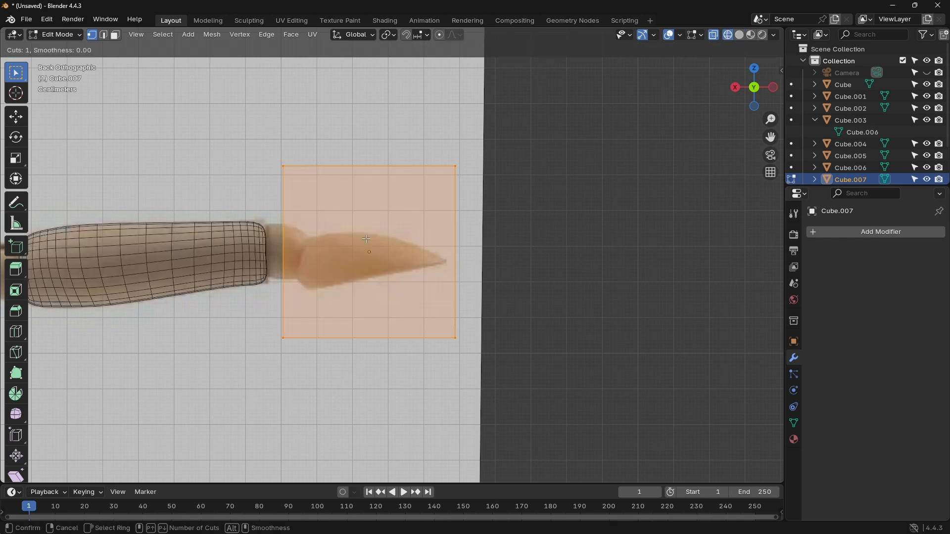
{"action": "left_click", "coordinate": [315, 181]}
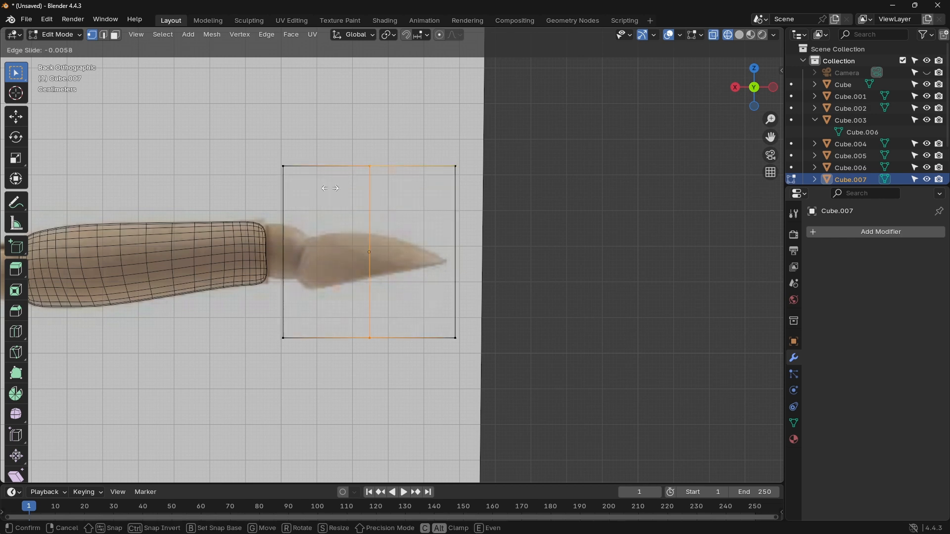
{"action": "left_click", "coordinate": [271, 208]}
{"action": "key", "text": "ctrl+r"}
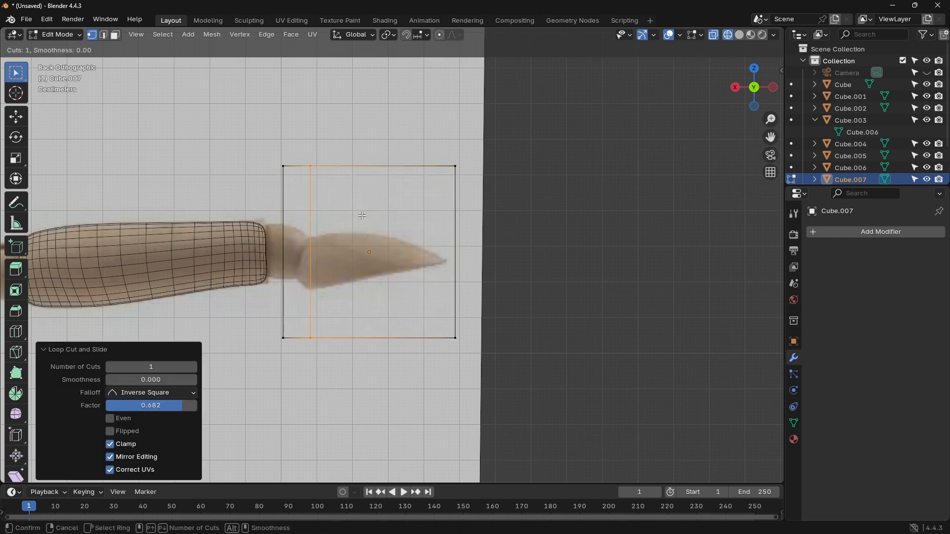
{"action": "left_click", "coordinate": [343, 188]}
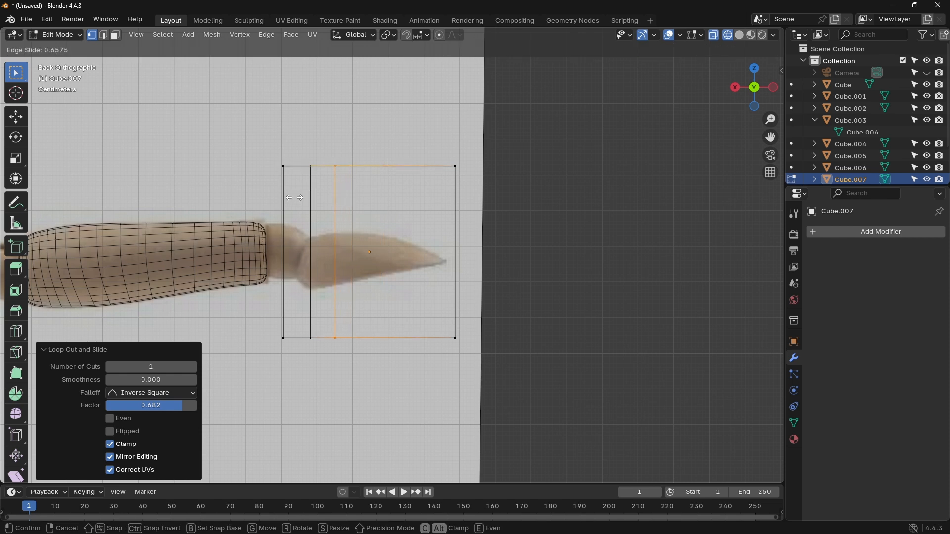
{"action": "left_click", "coordinate": [298, 197]}
{"action": "key", "text": "ctrl+r"}
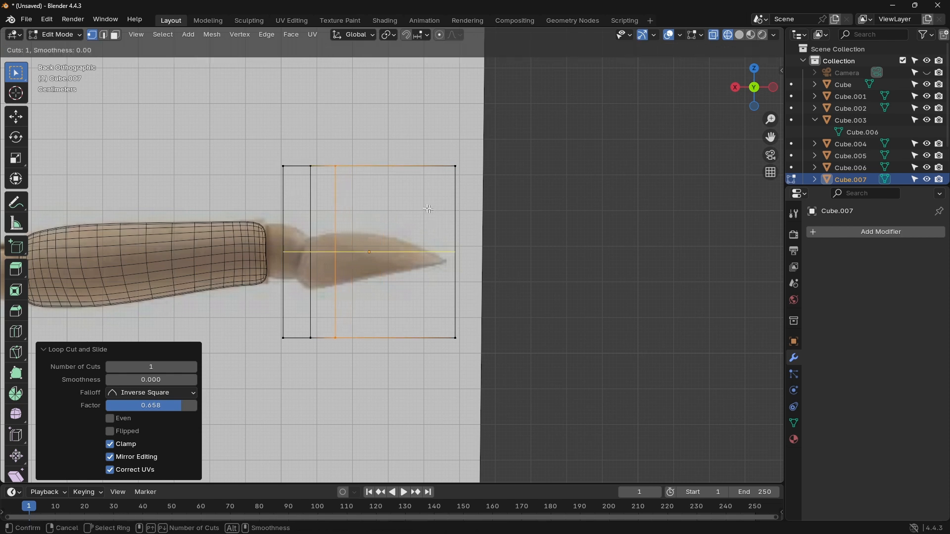
{"action": "left_click", "coordinate": [370, 187]}
{"action": "left_click", "coordinate": [354, 190]}
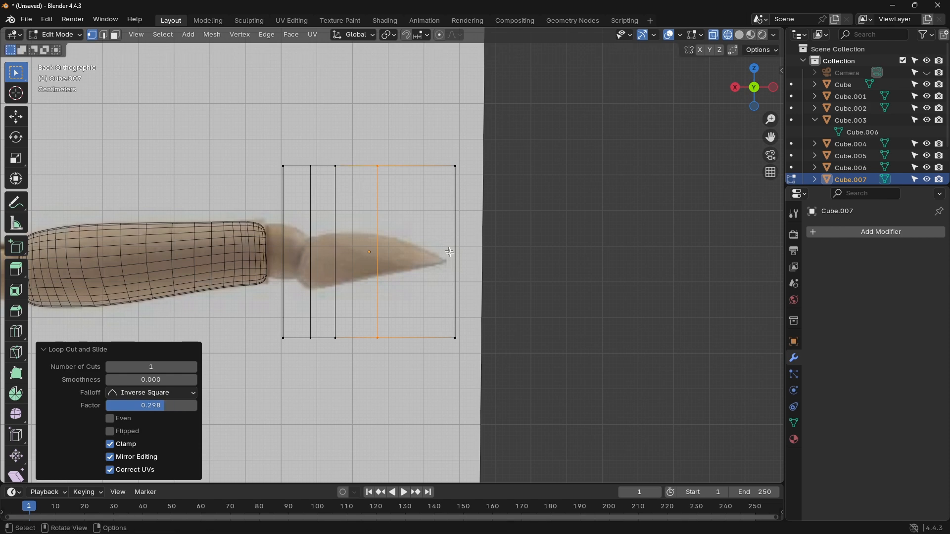
Step: Move the lower and upper corner vertices at the cube's wrist end onto the reference hand's wrist outline
{"action": "left_click", "coordinate": [453, 332]}
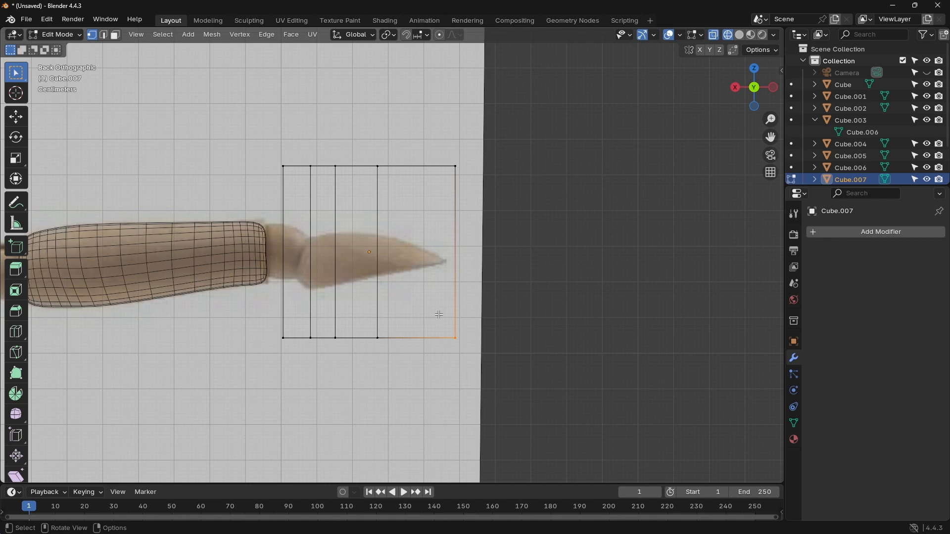
{"action": "left_click", "coordinate": [446, 320]}
{"action": "left_click_drag", "start_coordinate": [275, 335], "coordinate": [299, 352]}
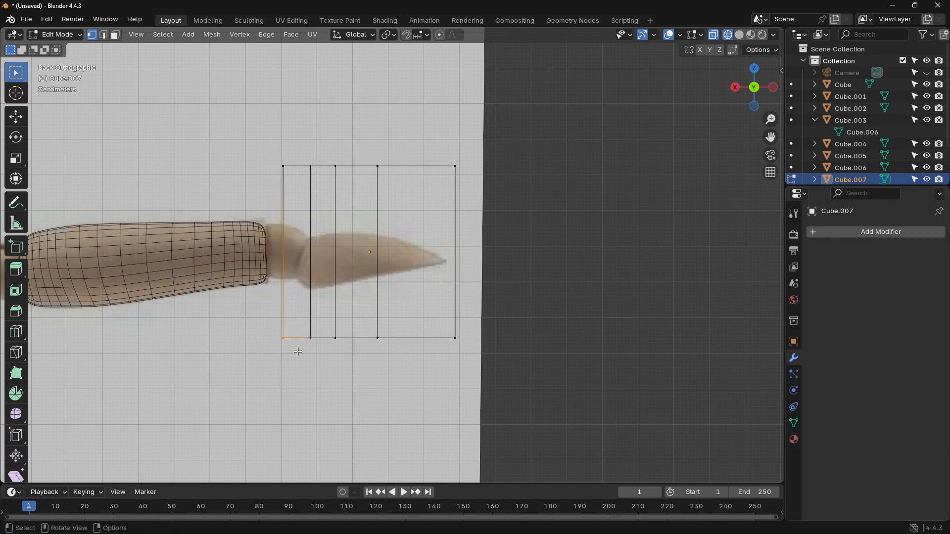
{"action": "key", "text": "g"}
{"action": "left_click", "coordinate": [313, 293]}
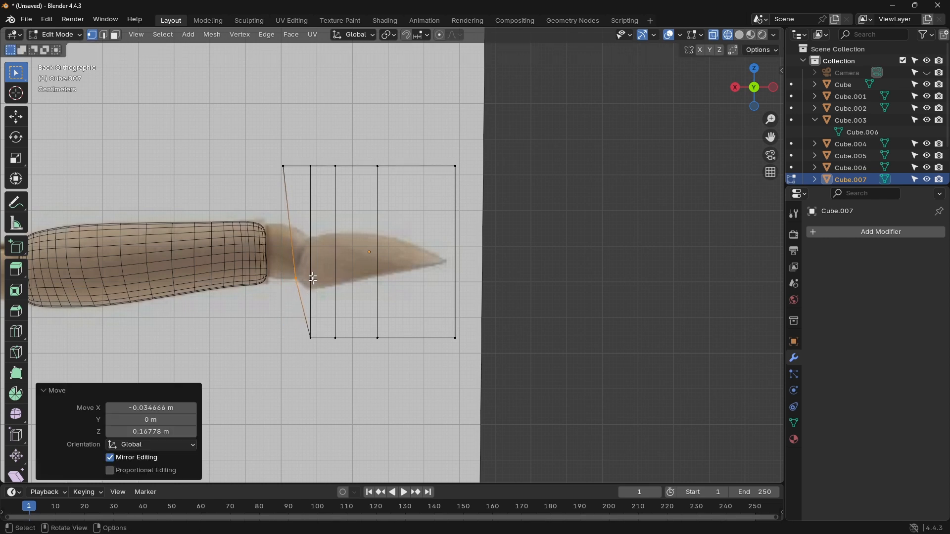
{"action": "key", "text": "g"}
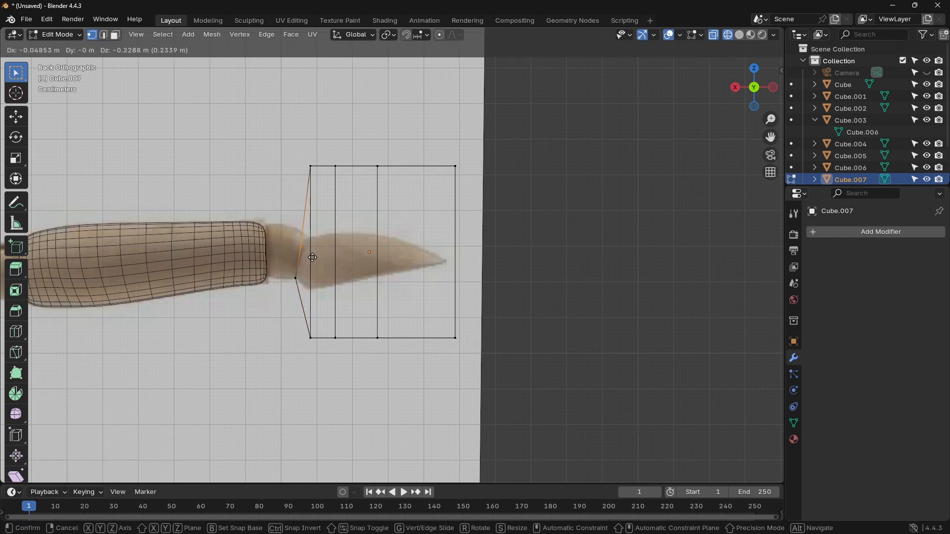
{"action": "left_click", "coordinate": [313, 259]}
Step: Move the upper vertices of the two loops nearest the wrist down onto the upper outline of the reference hand
{"action": "left_click", "coordinate": [302, 168]}
{"action": "key", "text": "g"}
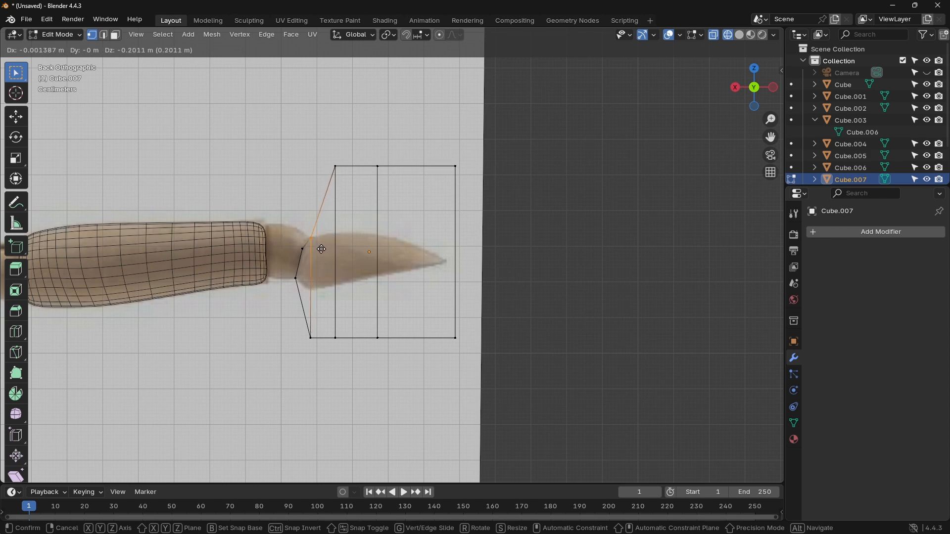
{"action": "left_click", "coordinate": [321, 249]}
{"action": "left_click", "coordinate": [331, 161]}
{"action": "key", "text": "g"}
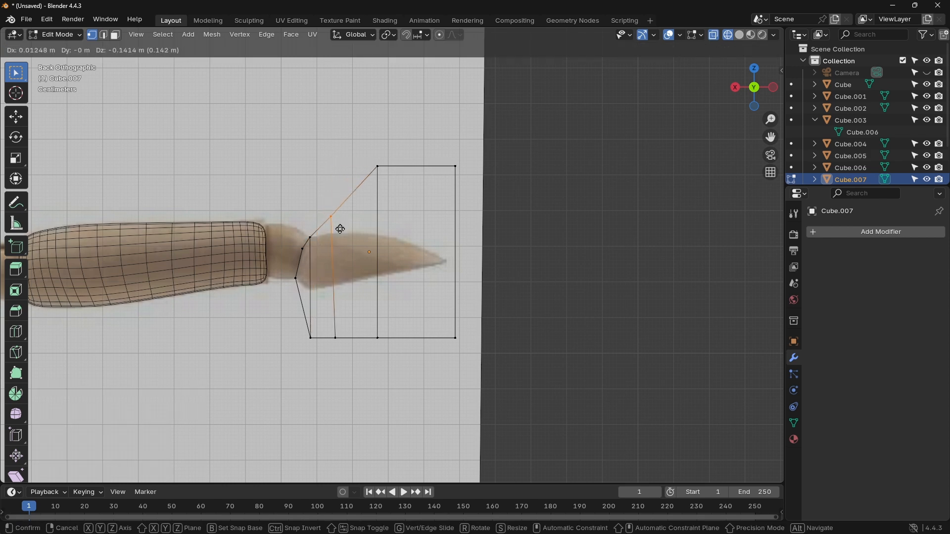
{"action": "left_click", "coordinate": [343, 242]}
Step: Move the third loop's upper vertex onto the back of the reference hand and the end's upper corner onto the fingertip
{"action": "left_click", "coordinate": [380, 170]}
{"action": "key", "text": "g"}
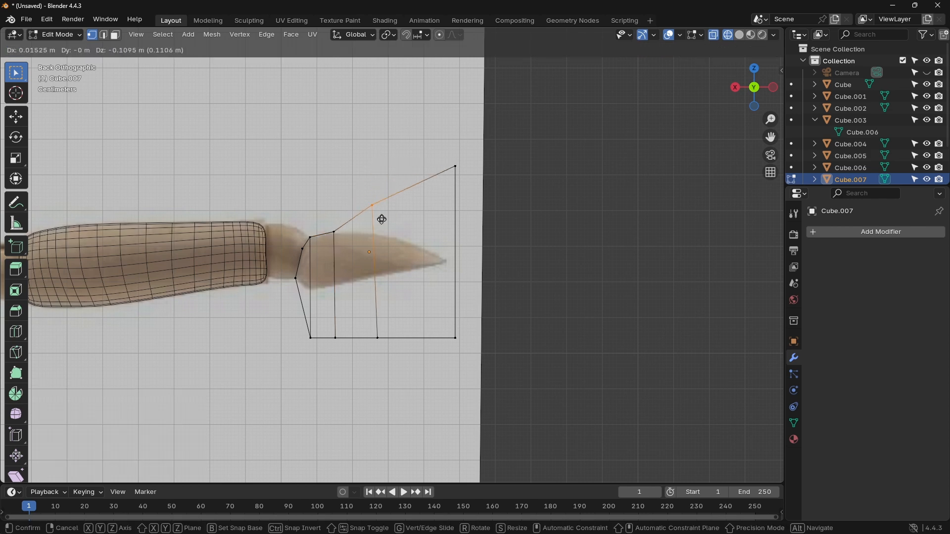
{"action": "left_click", "coordinate": [404, 250]}
{"action": "left_click", "coordinate": [455, 167]}
{"action": "key", "text": "g"}
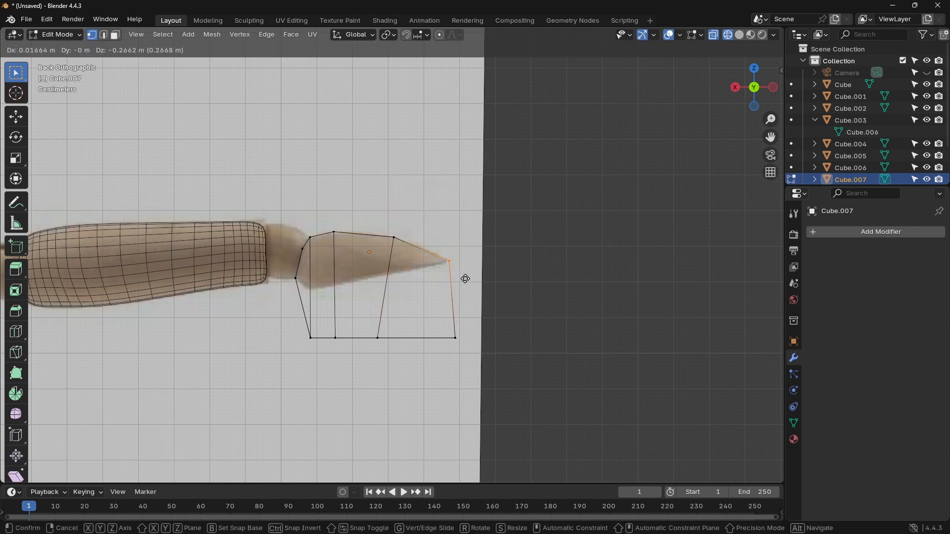
{"action": "left_click", "coordinate": [463, 277]}
Step: Move the end's lower corner about 0.036 m in X and 0.209 m in Z to the fingertip, and fit the neighbouring lower vertex to the outline
{"action": "left_click", "coordinate": [455, 338]}
{"action": "key", "text": "g"}
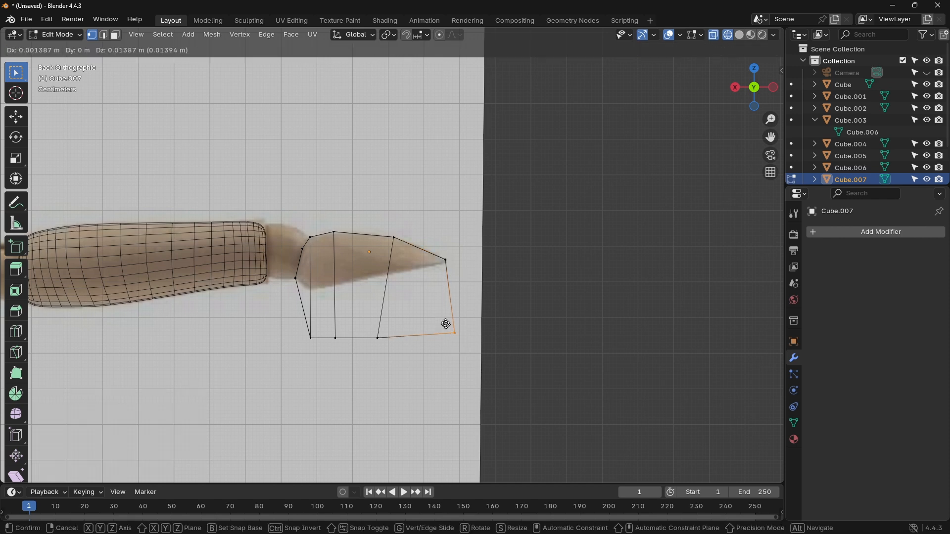
{"action": "left_click", "coordinate": [435, 258]}
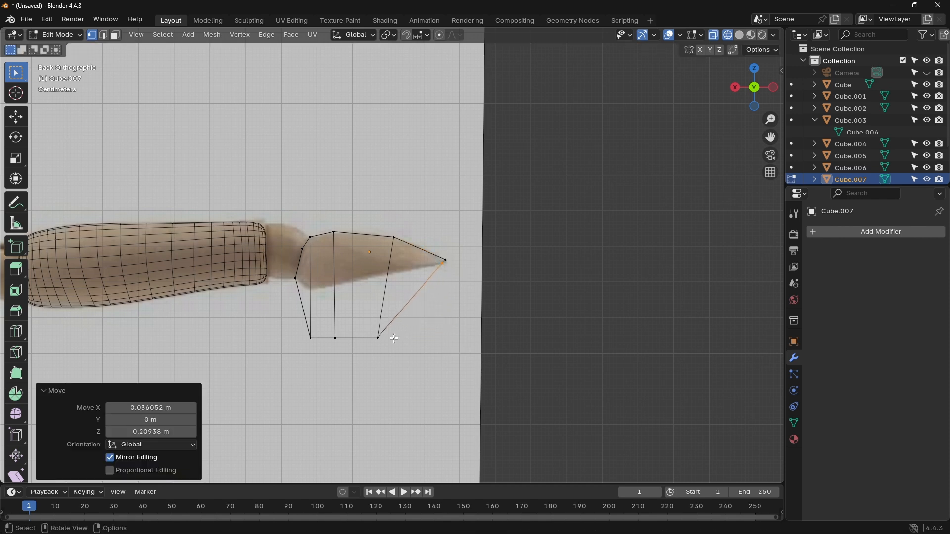
{"action": "left_click", "coordinate": [377, 338]}
{"action": "key", "text": "g"}
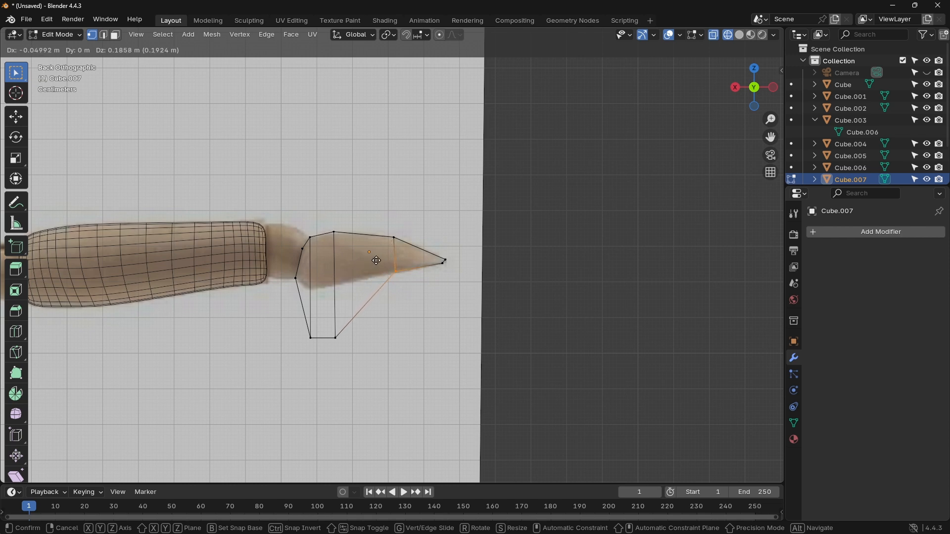
{"action": "left_click", "coordinate": [377, 261]}
Step: Move the two remaining lower vertices onto the palm outline, then nudge the middle one about 0.004 m in X and -0.011 m in Z
{"action": "left_click", "coordinate": [337, 340]}
{"action": "key", "text": "g"}
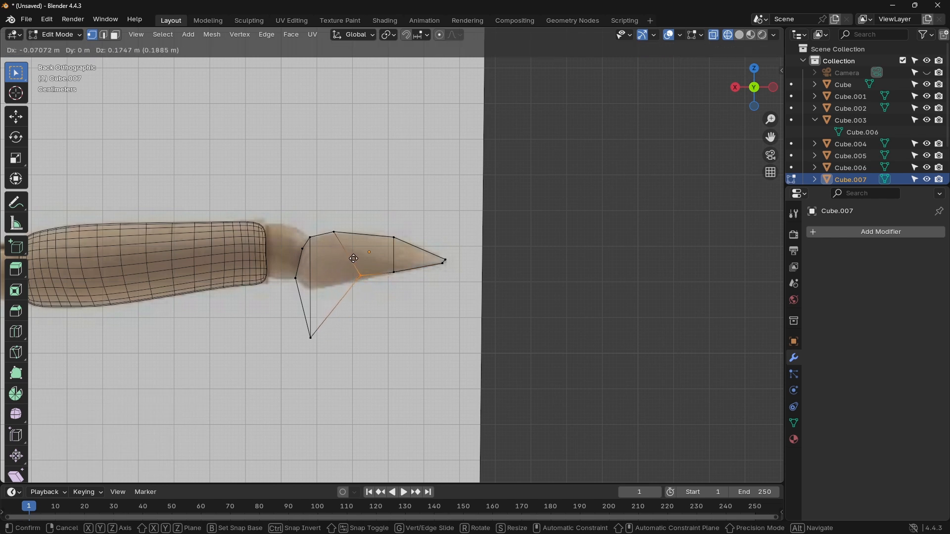
{"action": "left_click", "coordinate": [354, 259]}
{"action": "left_click", "coordinate": [311, 338]}
{"action": "key", "text": "g"}
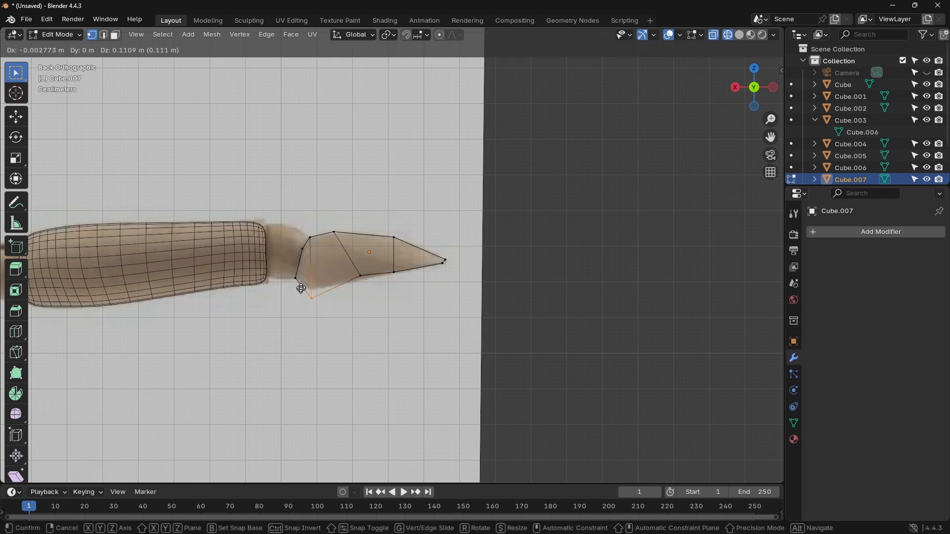
{"action": "left_click", "coordinate": [302, 282]}
{"action": "left_click", "coordinate": [359, 274]}
{"action": "key", "text": "g"}
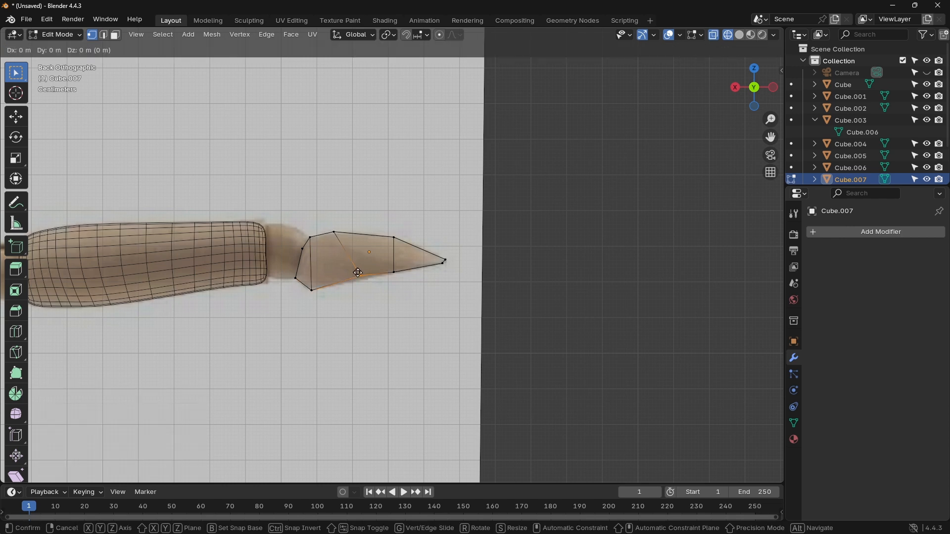
{"action": "left_click", "coordinate": [357, 277]}
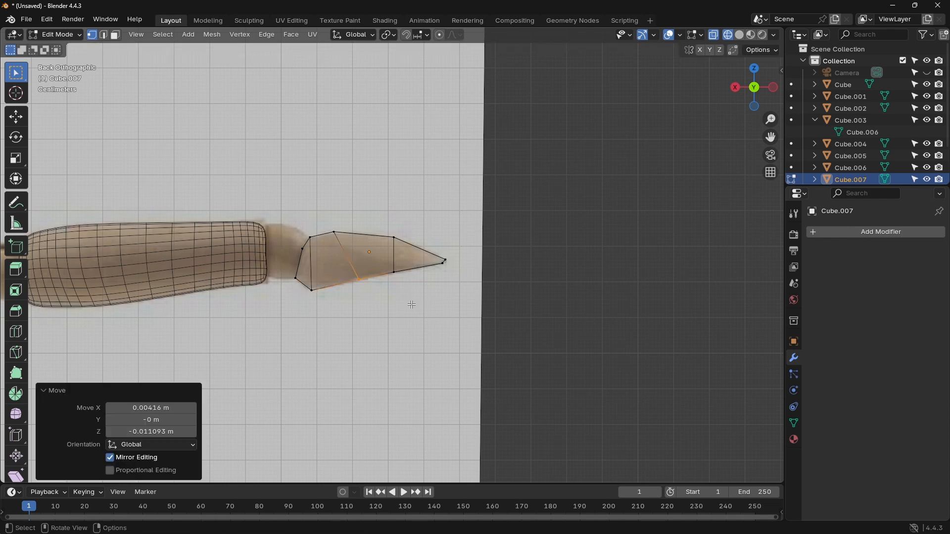
Step: Add a Subdivision Surface modifier to the hand with viewport level 2
{"action": "scroll", "coordinate": [413, 305], "scroll_direction": "up", "scroll_amount": 4}
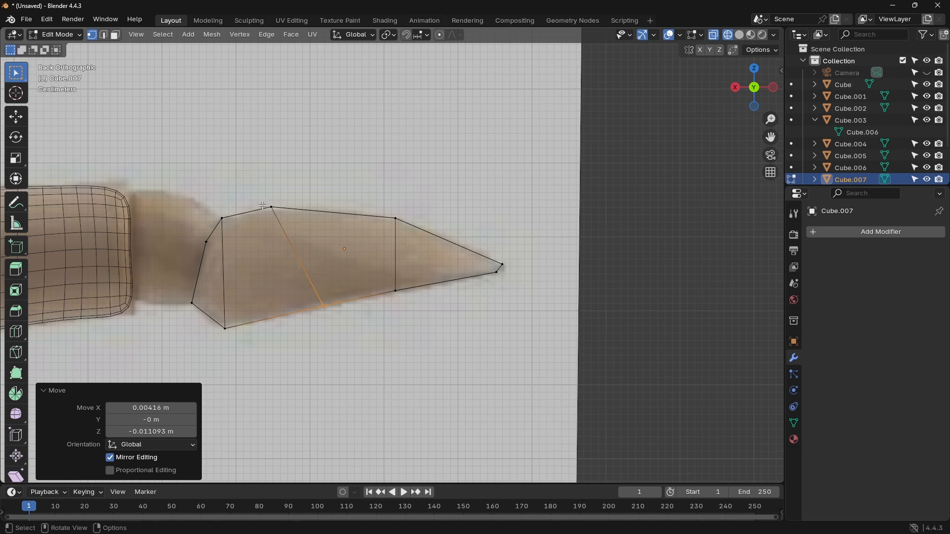
{"action": "left_click", "coordinate": [872, 232]}
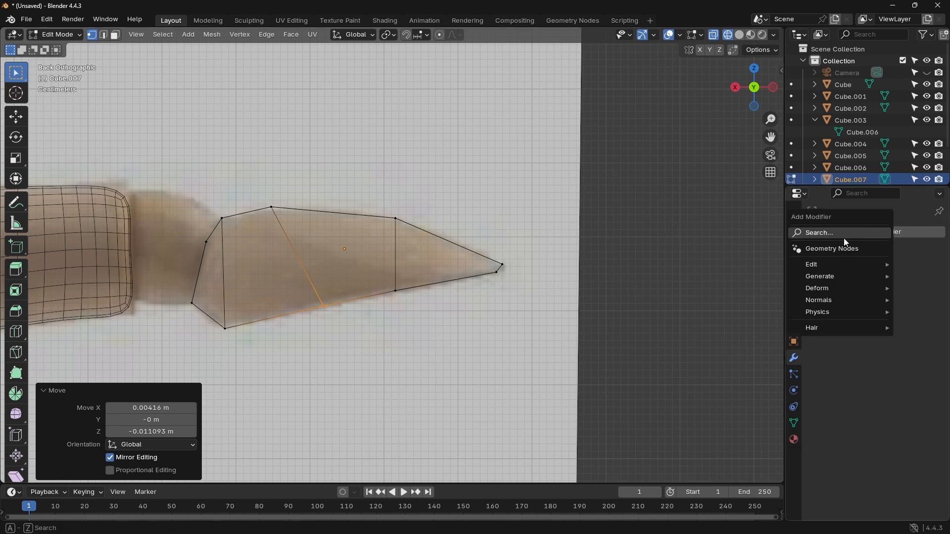
{"action": "left_click", "coordinate": [843, 238]}
{"action": "left_click", "coordinate": [823, 257]}
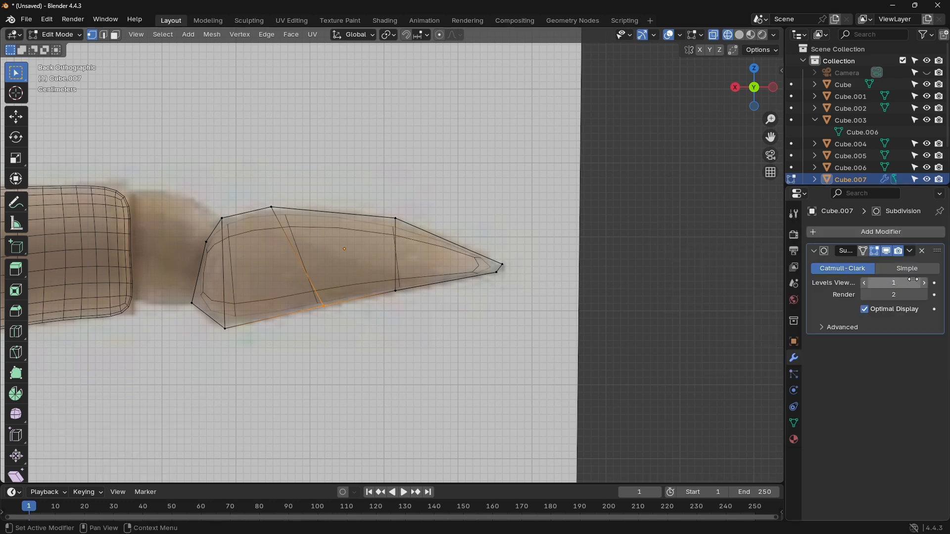
{"action": "left_click", "coordinate": [928, 284]}
{"action": "scroll", "coordinate": [604, 287], "scroll_direction": "up", "scroll_amount": 3}
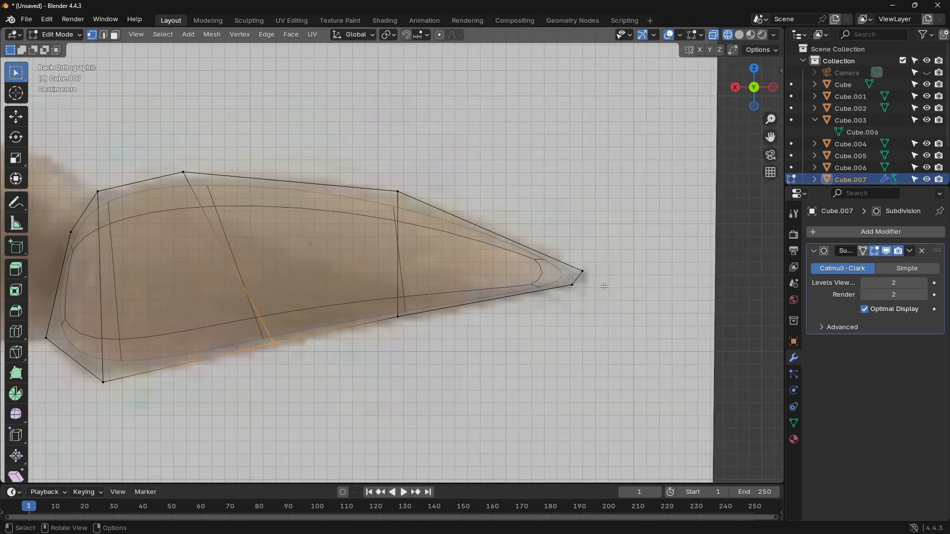
Step: Raise the upper vertex nearest the fingertip about 0.012 m in Z and switch the viewport to solid shading
{"action": "left_click", "coordinate": [429, 212]}
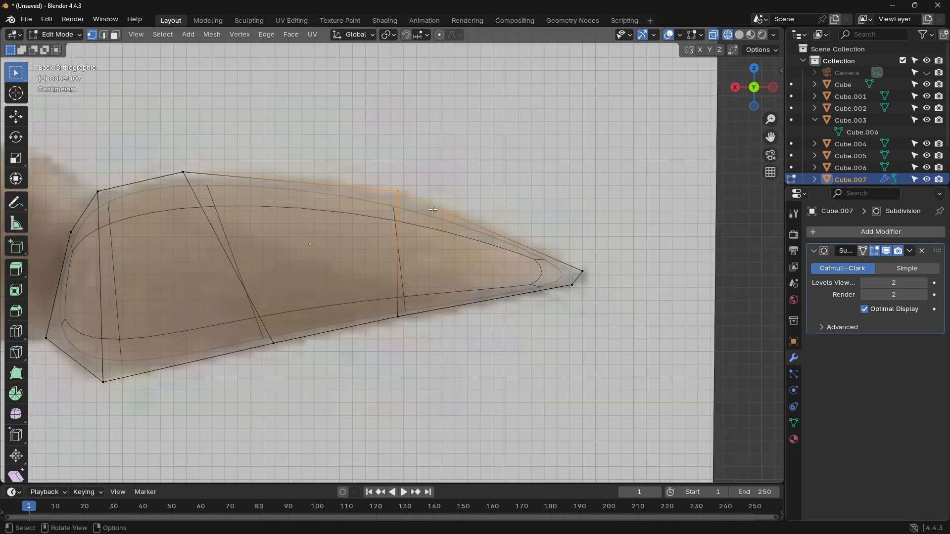
{"action": "key", "text": "g"}
{"action": "left_click", "coordinate": [436, 195]}
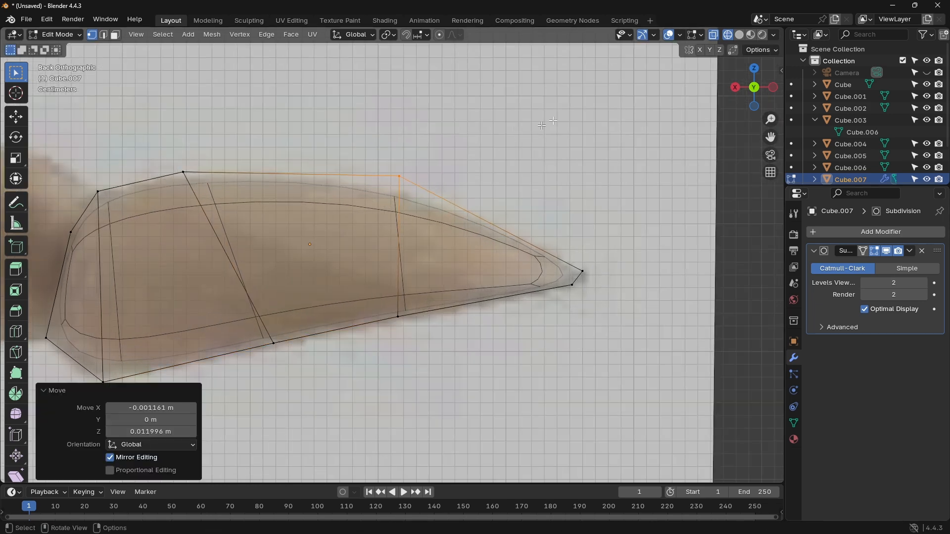
{"action": "left_click", "coordinate": [739, 36]}
{"action": "scroll", "coordinate": [616, 213], "scroll_direction": "down", "scroll_amount": 7}
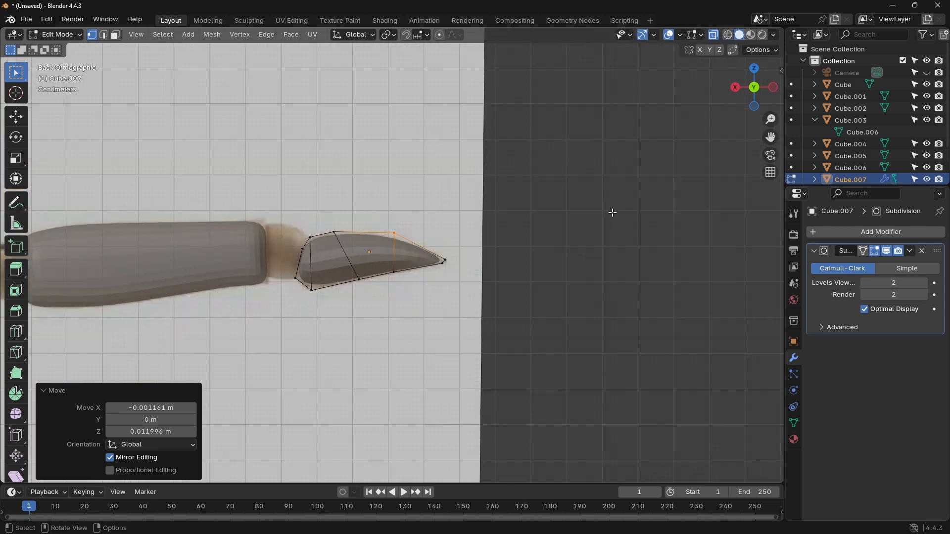
{"action": "scroll", "coordinate": [282, 337], "scroll_direction": "up", "scroll_amount": 5}
Step: Lower the palm heel vertex about 0.014 m and shift the first two loops' upper vertices outward to fill the reference hand outline
{"action": "left_click", "coordinate": [198, 345]}
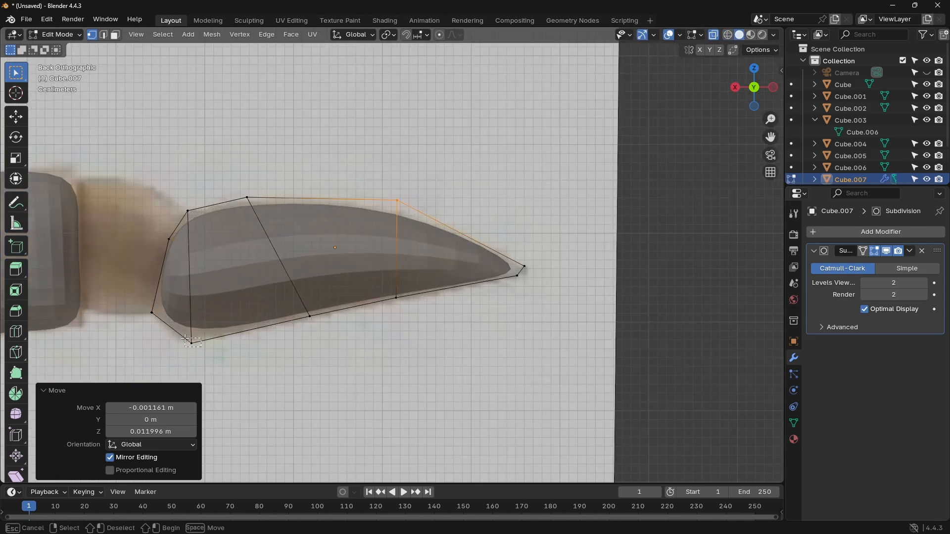
{"action": "key", "text": "g"}
{"action": "left_click", "coordinate": [183, 302]}
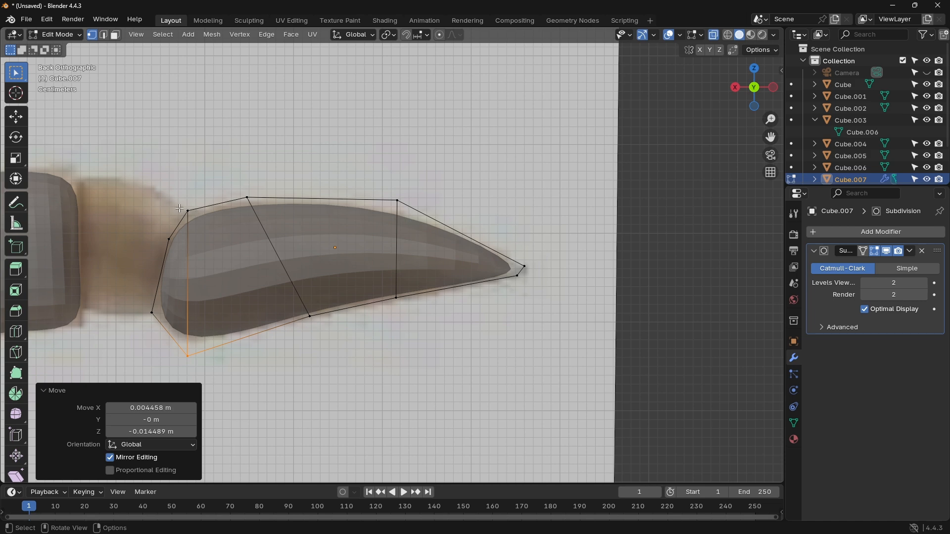
{"action": "key", "text": "g"}
{"action": "left_click_drag", "start_coordinate": [179, 208], "coordinate": [260, 202]}
{"action": "left_click", "coordinate": [203, 207]}
{"action": "key", "text": "g"}
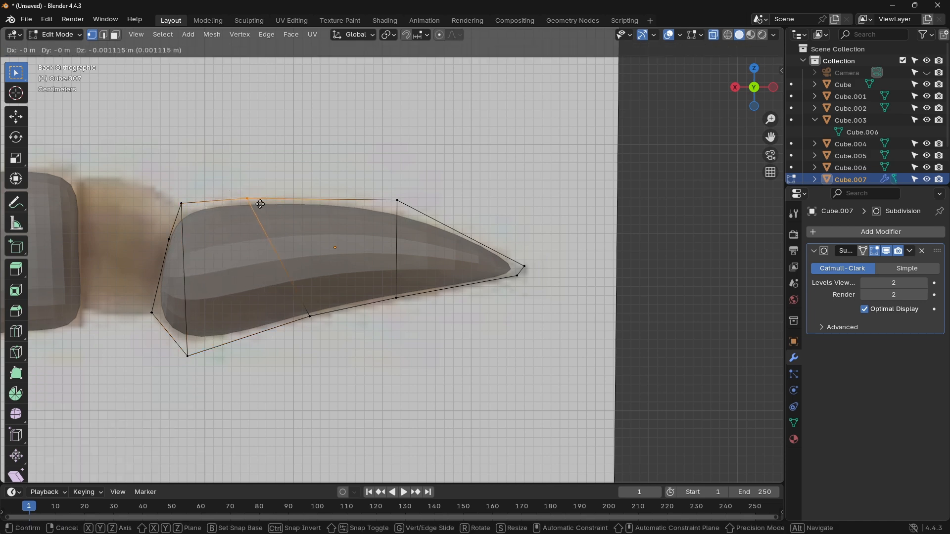
{"action": "left_click", "coordinate": [257, 202]}
Step: Refine the lower vertices of the two outer loops and move the lower wrist vertex about -0.008 m in X and -0.012 m in Z
{"action": "left_click", "coordinate": [311, 317]}
{"action": "key", "text": "g"}
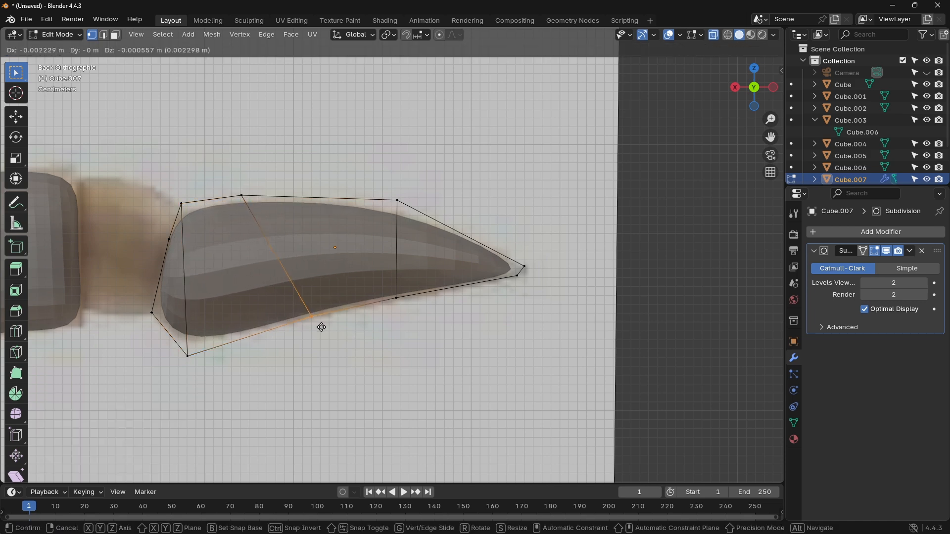
{"action": "left_click", "coordinate": [324, 329]}
{"action": "left_click", "coordinate": [391, 290]}
{"action": "key", "text": "g"}
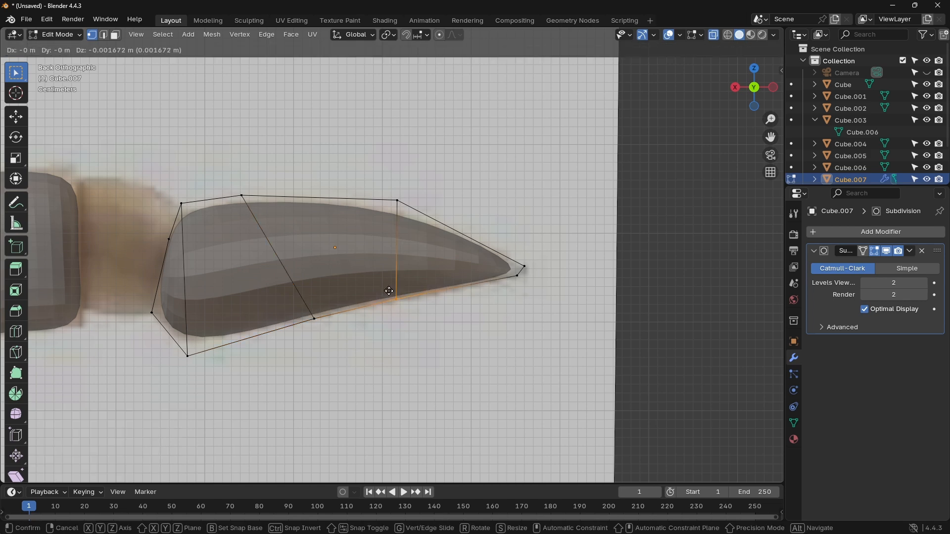
{"action": "left_click", "coordinate": [388, 291]}
{"action": "left_click", "coordinate": [149, 310]}
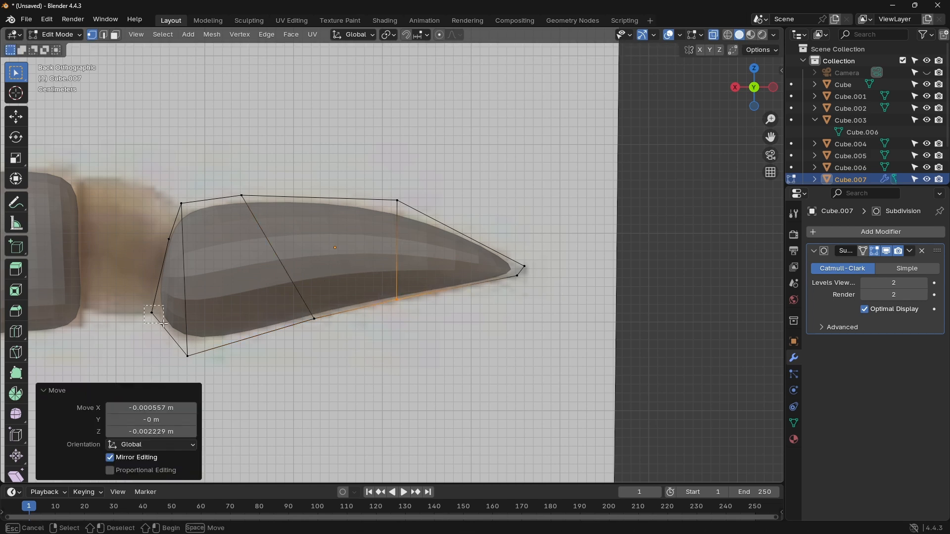
{"action": "key", "text": "g"}
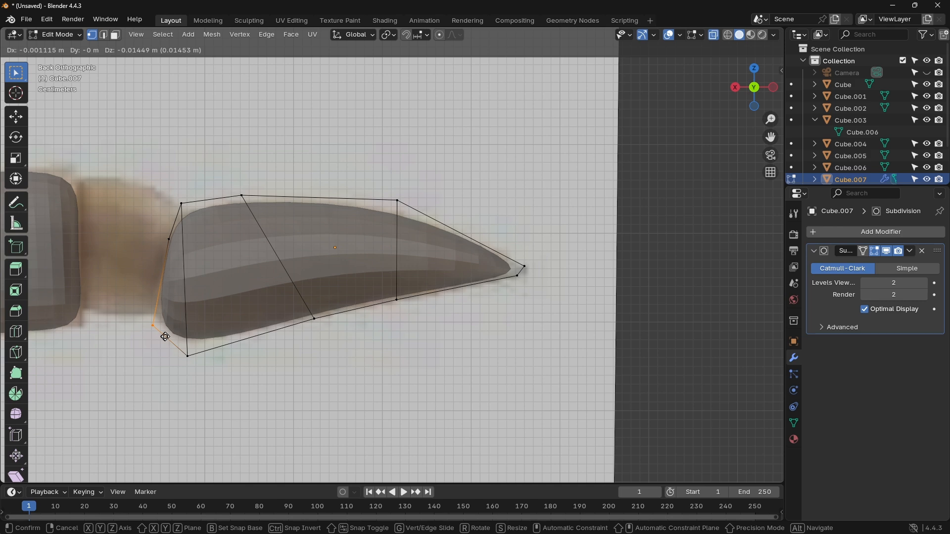
{"action": "left_click", "coordinate": [171, 335]}
Step: In the left view, scale the whole hand mesh along Y to about 0.477, and return to the back view with the mesh deselected
{"action": "scroll", "coordinate": [333, 328], "scroll_direction": "down", "scroll_amount": 4}
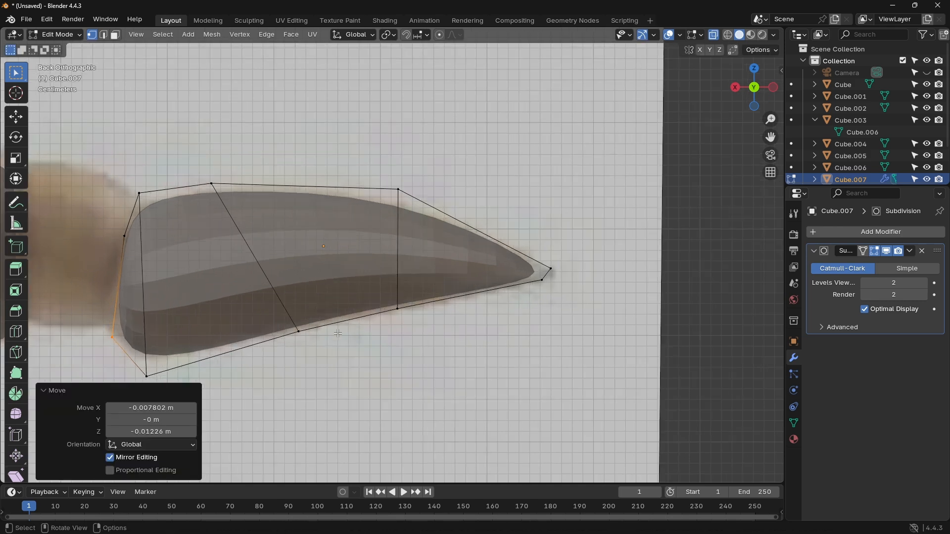
{"action": "scroll", "coordinate": [258, 313], "scroll_direction": "down", "scroll_amount": 5}
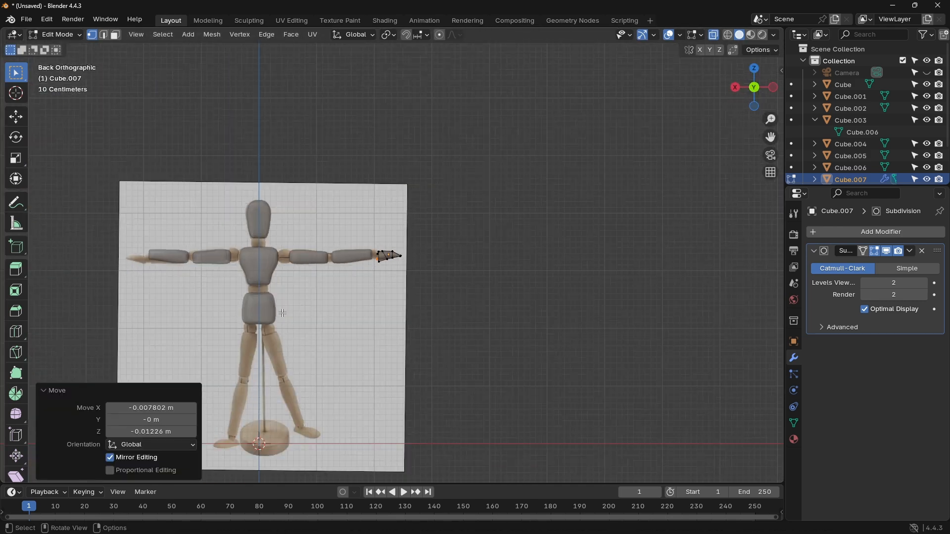
{"action": "left_click", "coordinate": [775, 88]}
{"action": "key", "text": "a"}
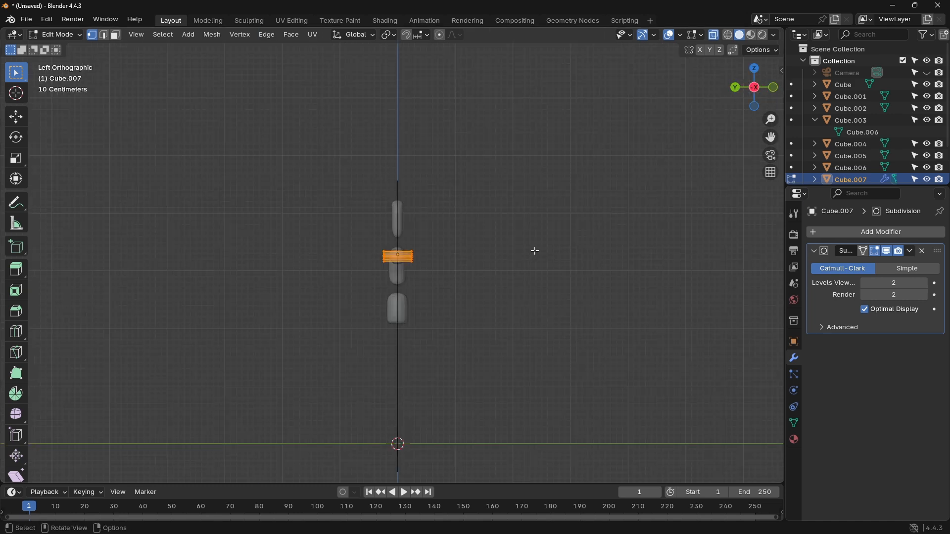
{"action": "key", "text": "s"}
{"action": "key", "text": "y"}
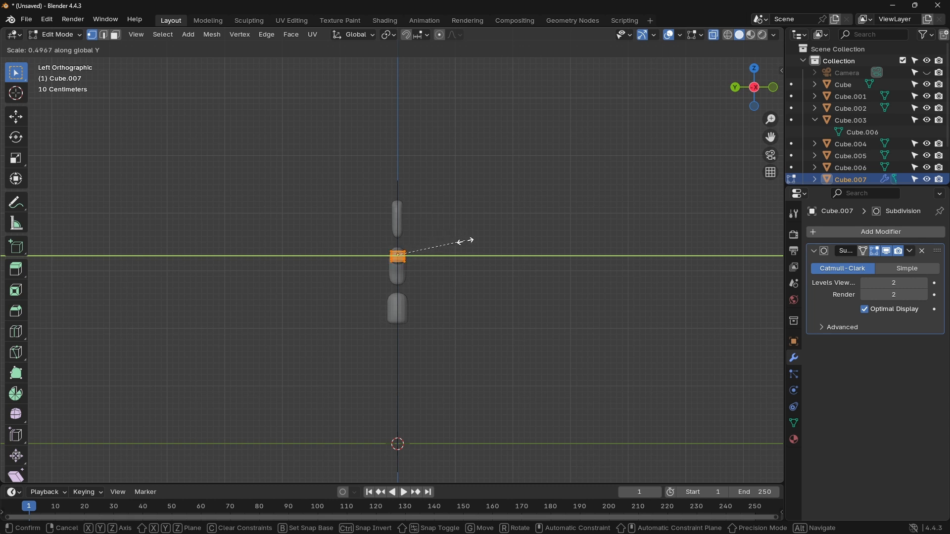
{"action": "left_click", "coordinate": [464, 241]}
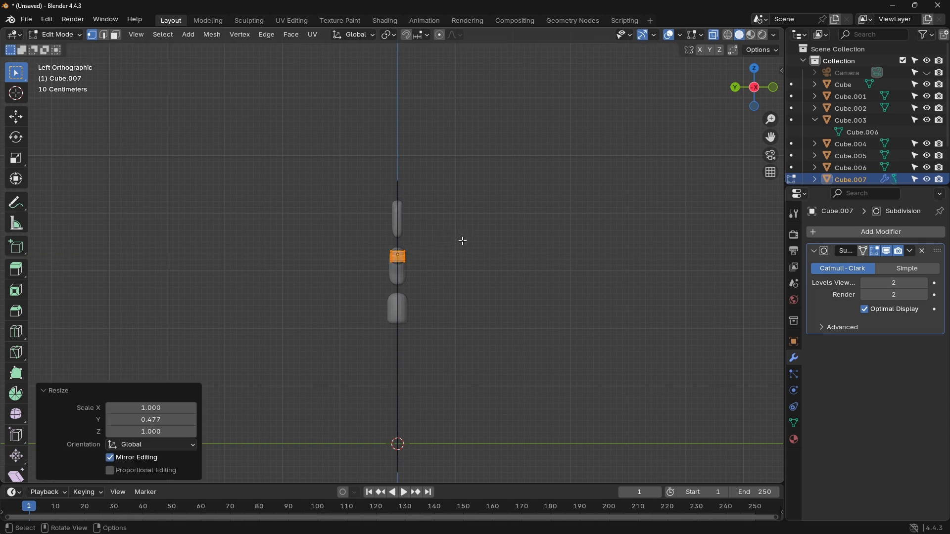
{"action": "left_click", "coordinate": [737, 87]}
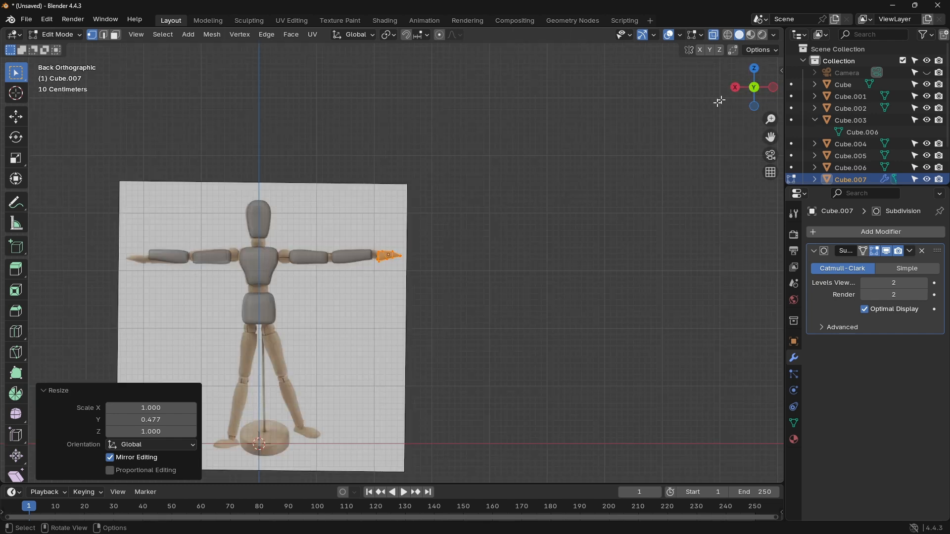
{"action": "left_click", "coordinate": [386, 223]}
Step: Leave mesh editing and apply the hand's visual geometry to its mesh
{"action": "scroll", "coordinate": [424, 244], "scroll_direction": "up", "scroll_amount": 5}
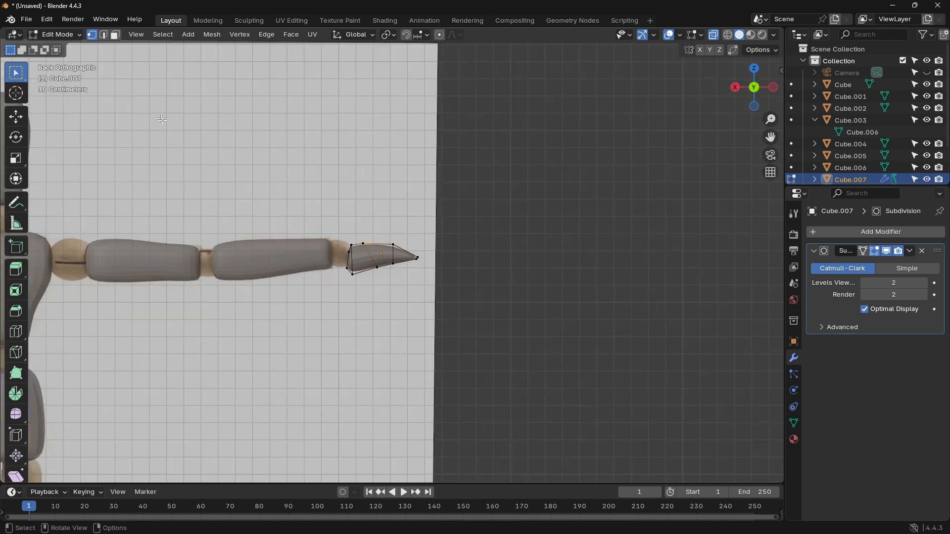
{"action": "key", "text": "Tab"}
{"action": "key", "text": "ctrl+a"}
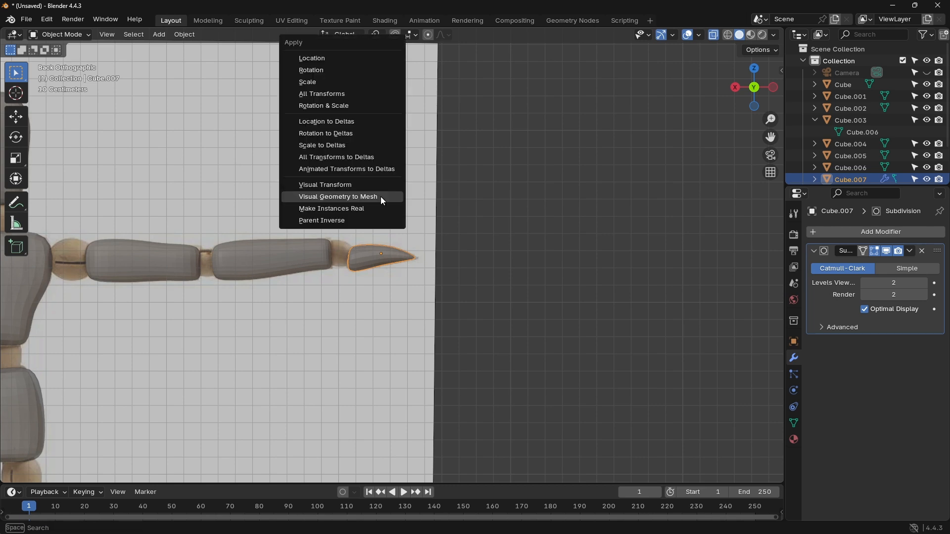
{"action": "left_click", "coordinate": [377, 195]}
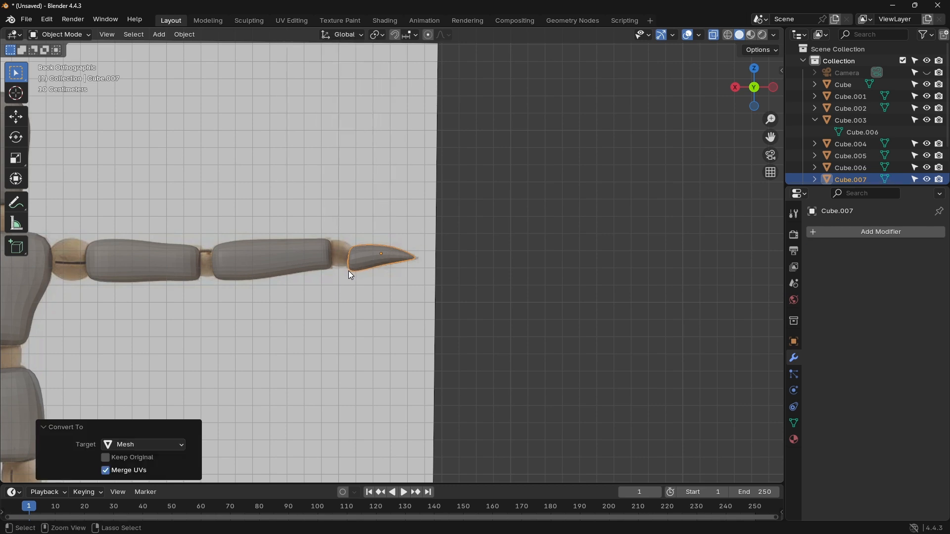
{"action": "key", "text": "shift+d"}
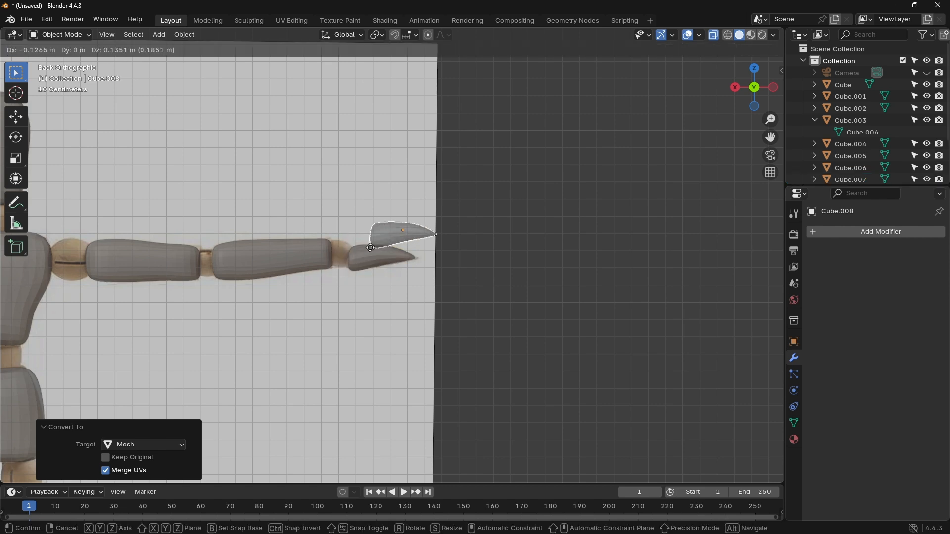
{"action": "key", "text": "Escape"}
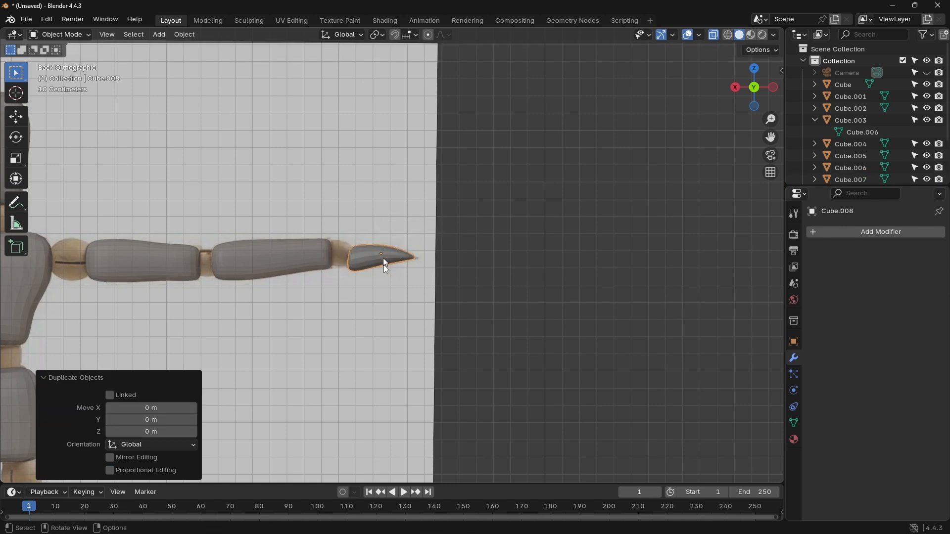
{"action": "scroll", "coordinate": [842, 159], "scroll_direction": "down", "scroll_amount": 3}
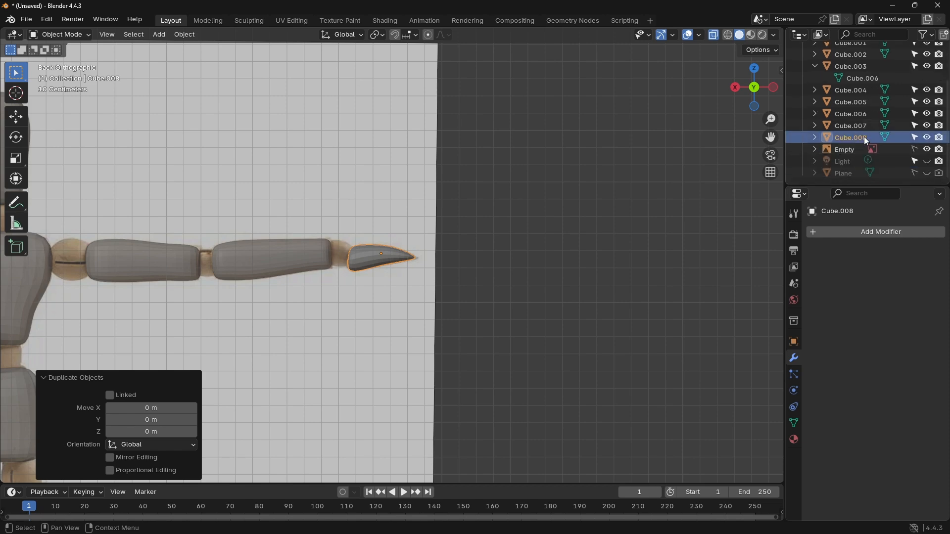
{"action": "left_click", "coordinate": [840, 125]}
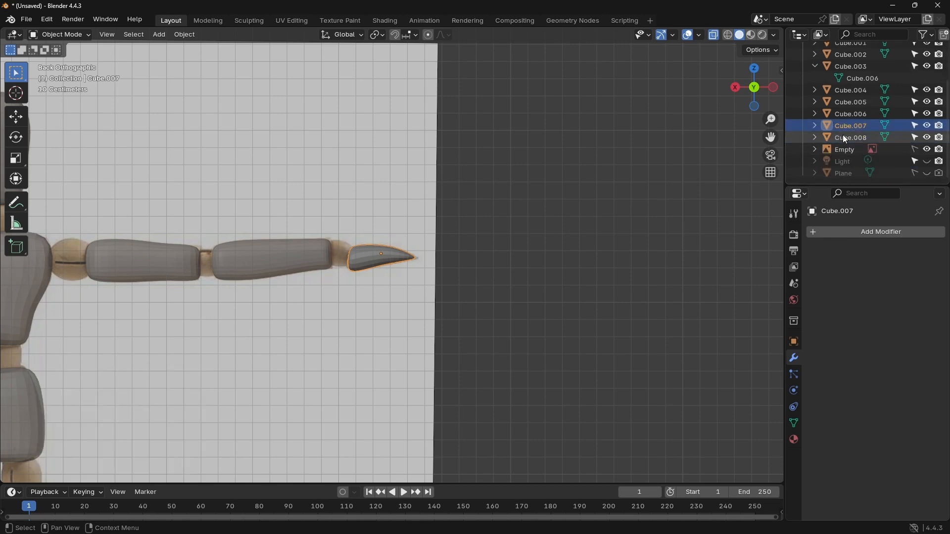
{"action": "left_click", "coordinate": [842, 136]}
{"action": "key", "text": "Delete"}
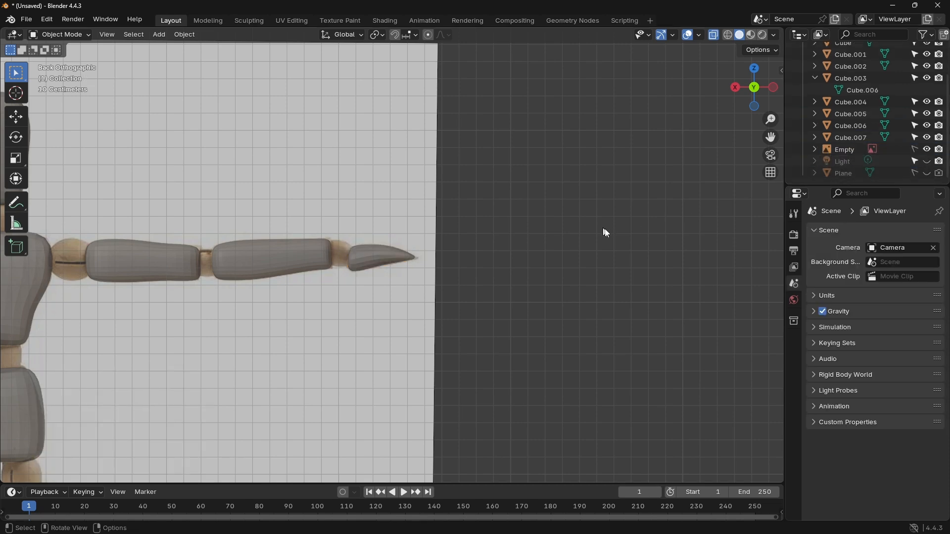
Step: Duplicate the finished hand and move the copy about 4.439 m along X to the end of the opposite arm
{"action": "scroll", "coordinate": [611, 232], "scroll_direction": "down", "scroll_amount": 5}
{"action": "left_click", "coordinate": [394, 257]}
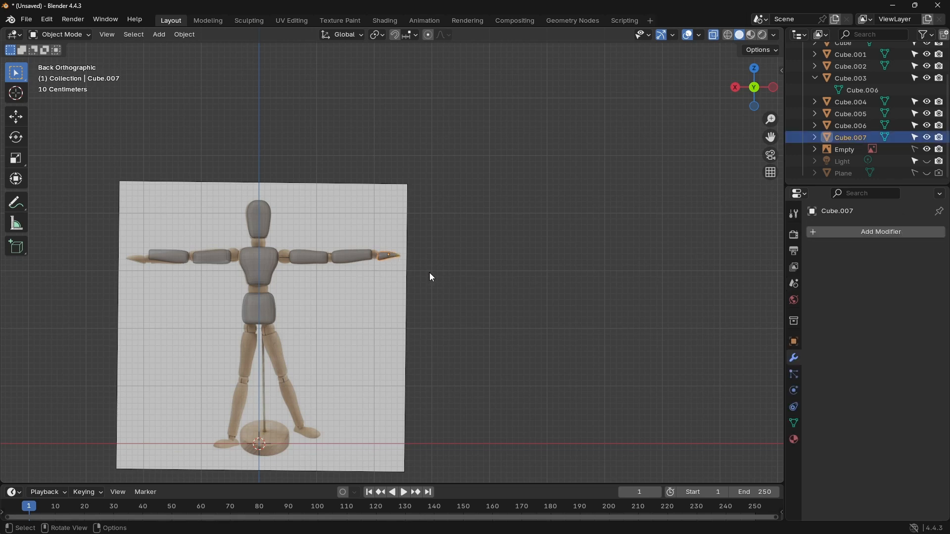
{"action": "key", "text": "shift+d"}
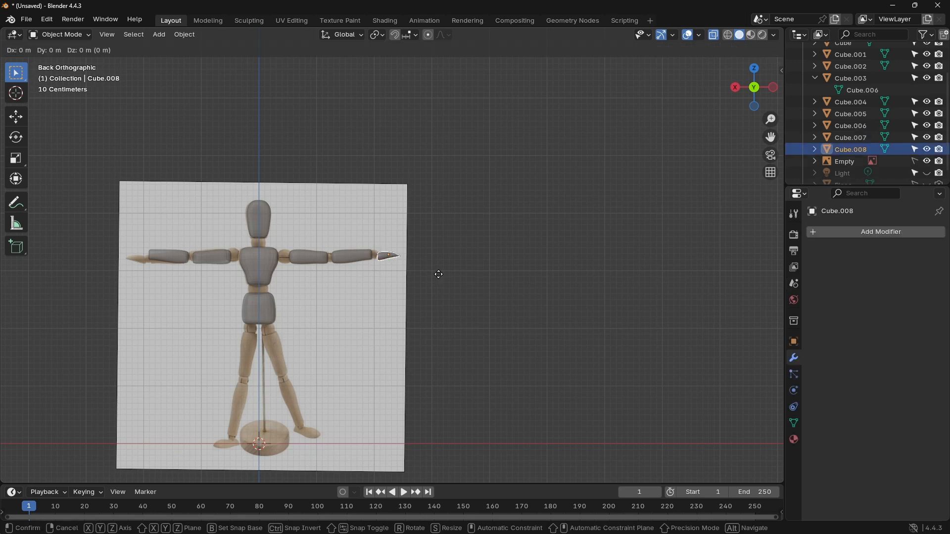
{"action": "key", "text": "y"}
{"action": "key", "text": "x"}
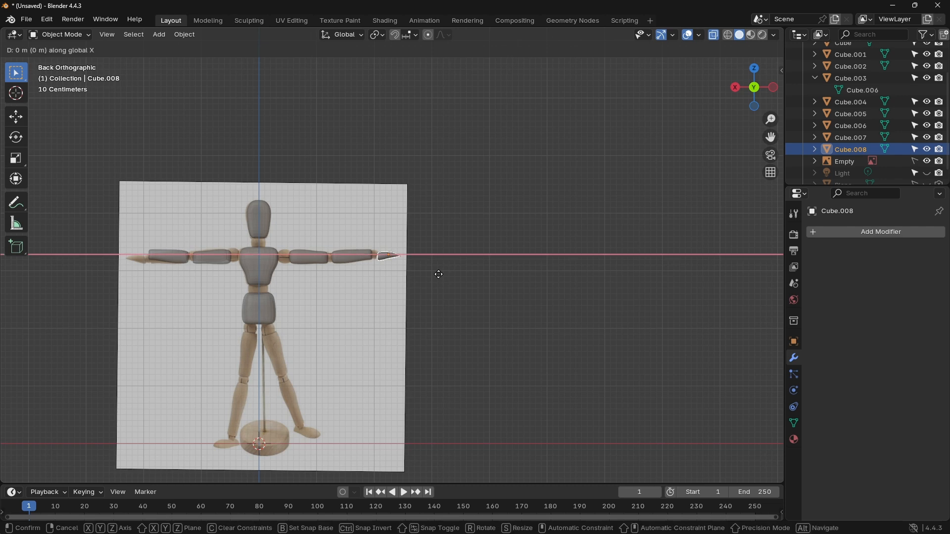
{"action": "left_click", "coordinate": [183, 291]}
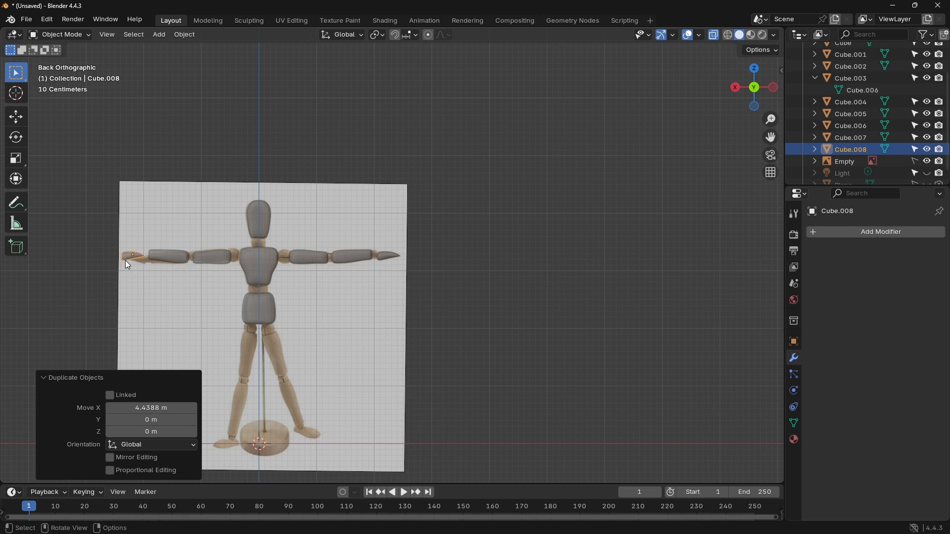
Step: Mirror the duplicated hand along the global X axis so its fingertips point outward, and deselect it
{"action": "right_click", "coordinate": [127, 257]}
{"action": "mouse_move", "coordinate": [125, 256]}
{"action": "left_click", "coordinate": [182, 270]}
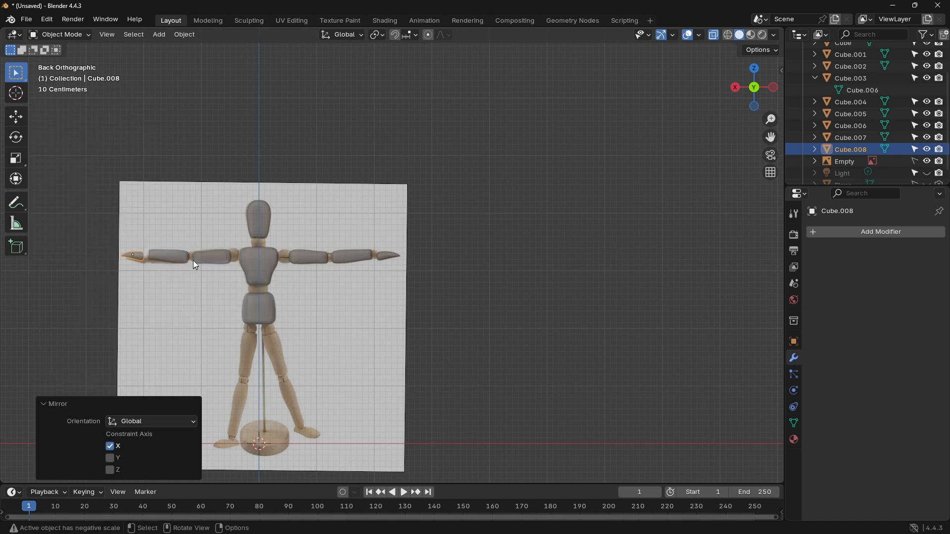
{"action": "left_click", "coordinate": [232, 235]}
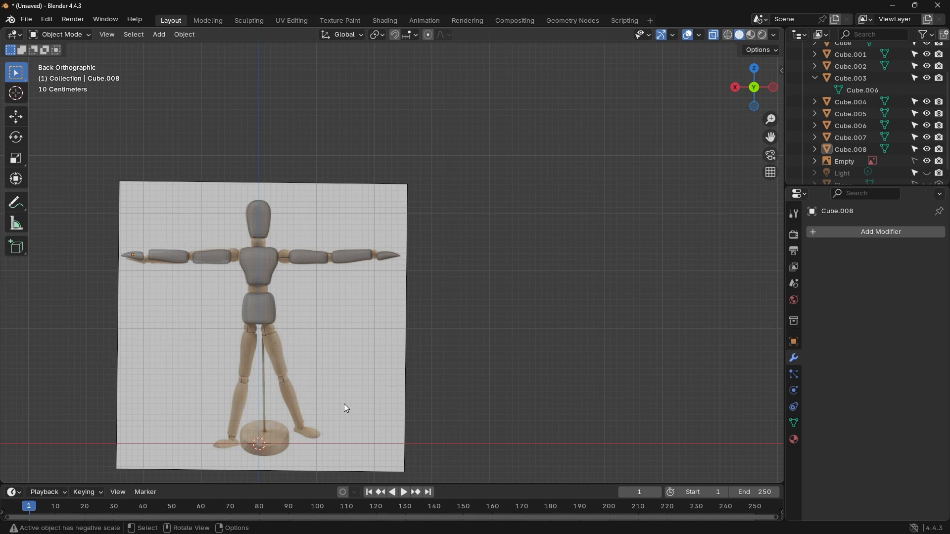
Step: Add a 2 m cube and move it about -0.333 m in X and 1.491 m in Z over the reference legs
{"action": "scroll", "coordinate": [319, 351], "scroll_direction": "up", "scroll_amount": 3}
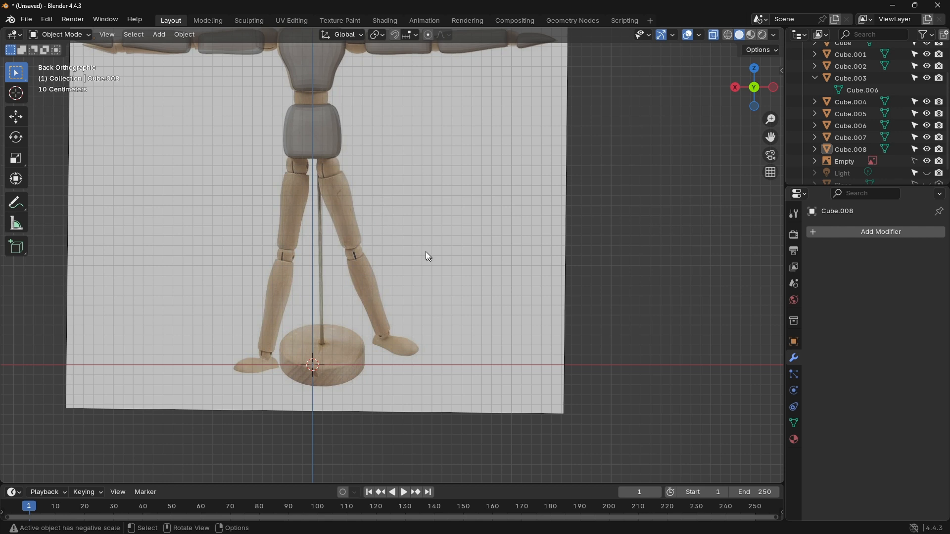
{"action": "key", "text": "shift+a"}
{"action": "mouse_move", "coordinate": [427, 253]}
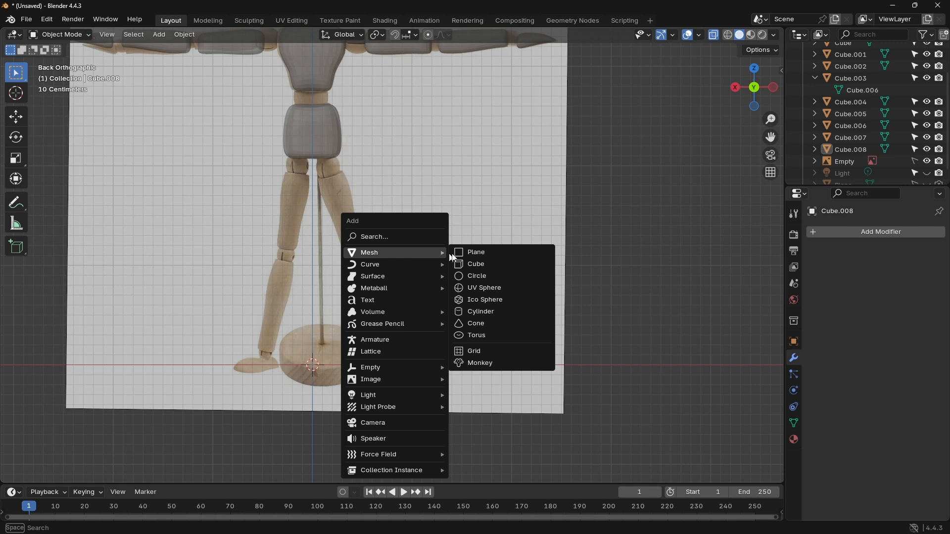
{"action": "left_click", "coordinate": [484, 267]}
{"action": "key", "text": "g"}
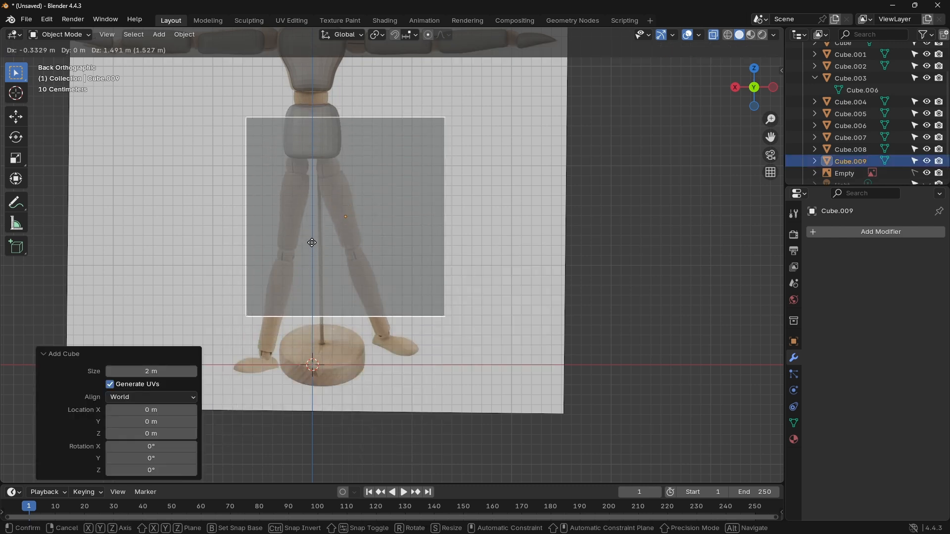
{"action": "left_click", "coordinate": [312, 242]}
Step: Rotate the new cube about -21.5° in the back view to match the slant of the reference thigh
{"action": "key", "text": "r"}
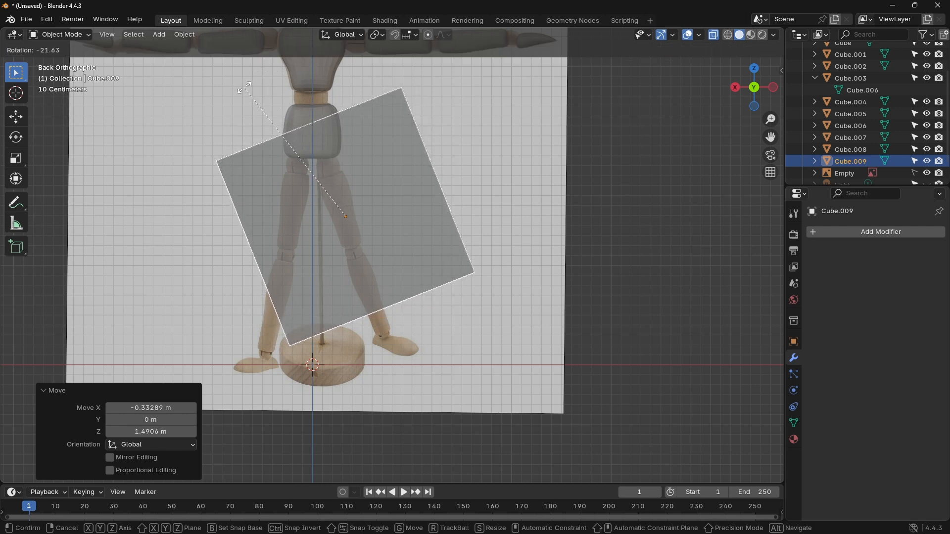
{"action": "key", "text": "Escape"}
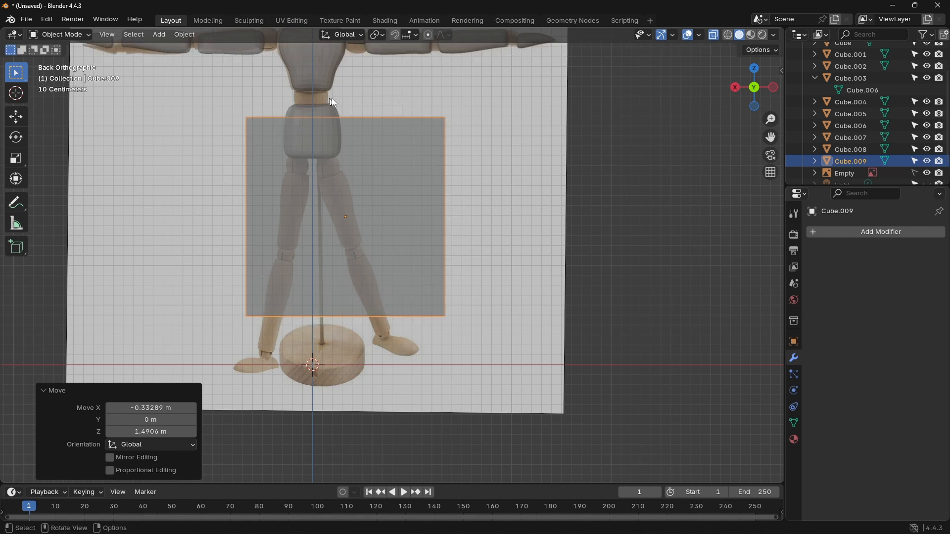
{"action": "key", "text": "r"}
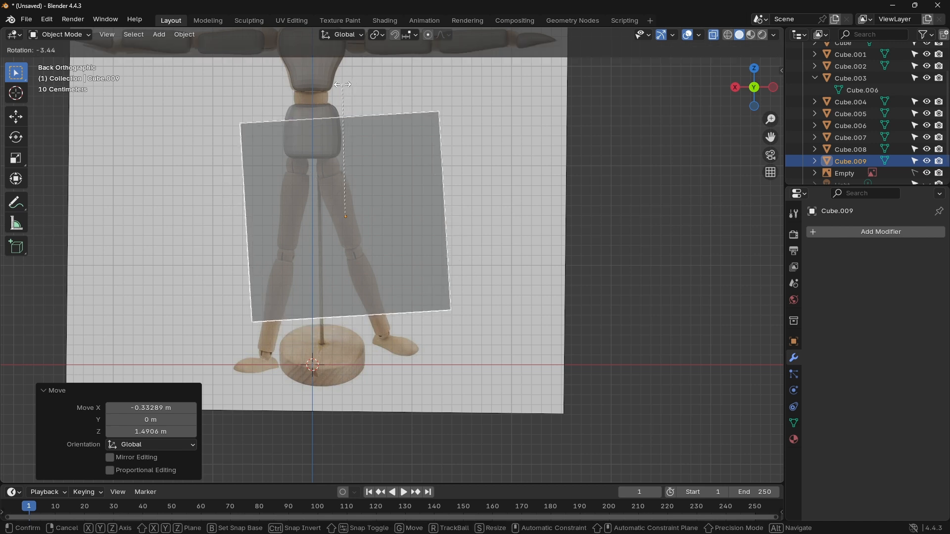
{"action": "left_click", "coordinate": [300, 88]}
Step: Scale the cube uniformly to about 0.499 and move it about 0.040 m in X and 0.072 m in Z
{"action": "scroll", "coordinate": [349, 166], "scroll_direction": "up", "scroll_amount": 3}
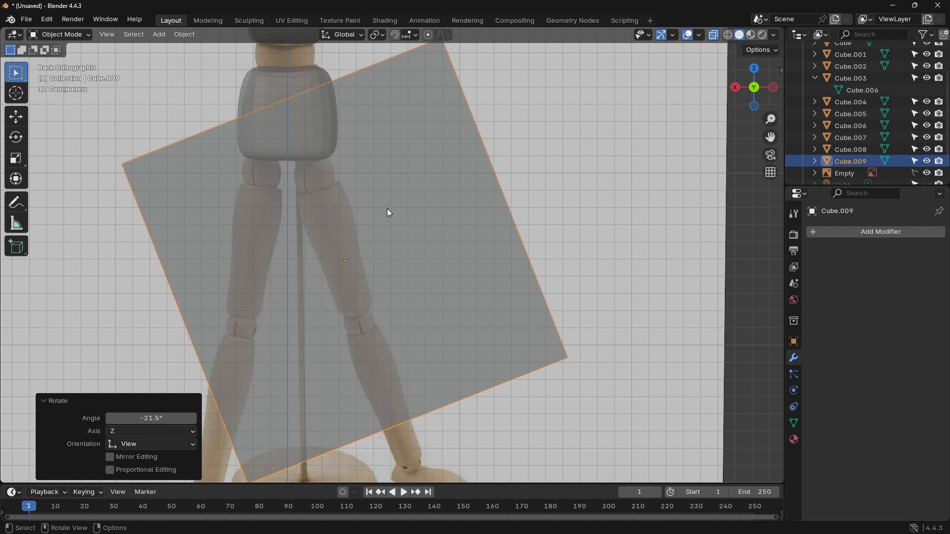
{"action": "key", "text": "s"}
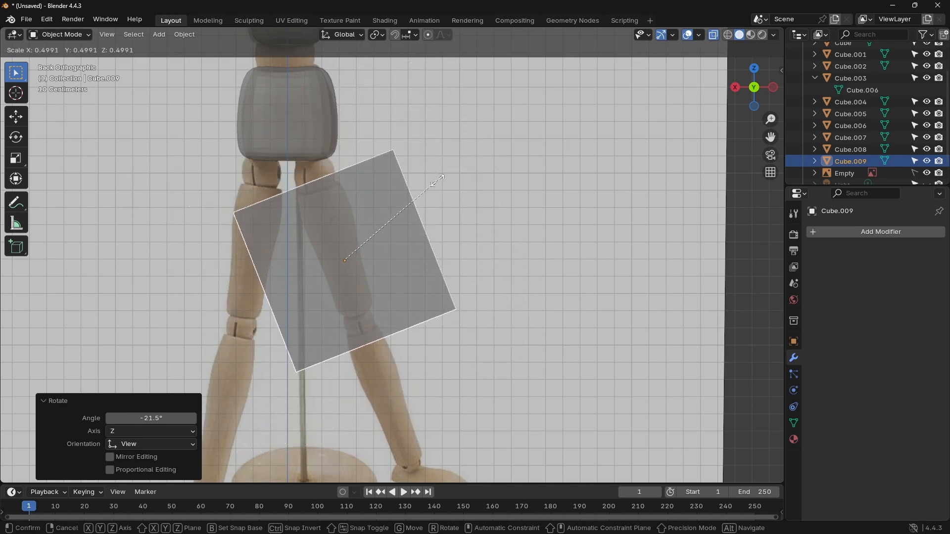
{"action": "left_click", "coordinate": [438, 180]}
{"action": "key", "text": "g"}
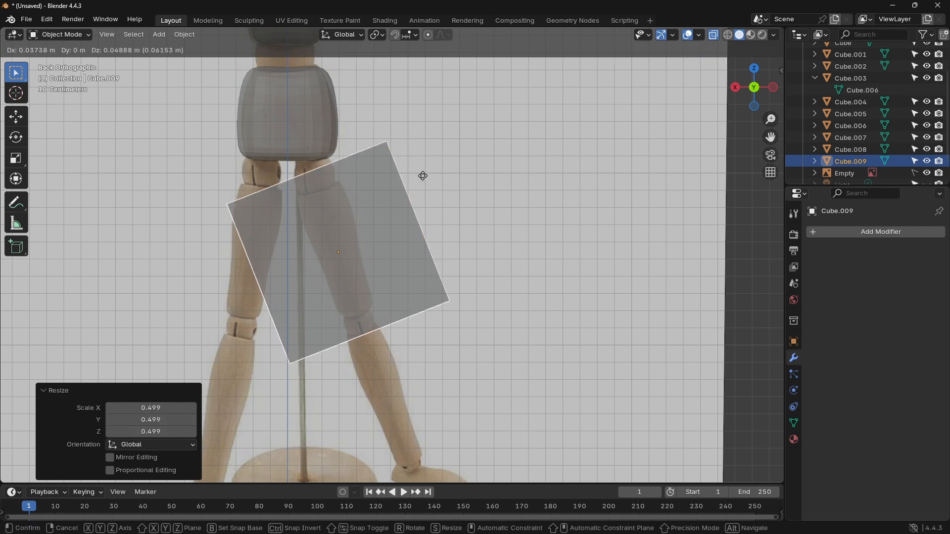
{"action": "left_click", "coordinate": [422, 172]}
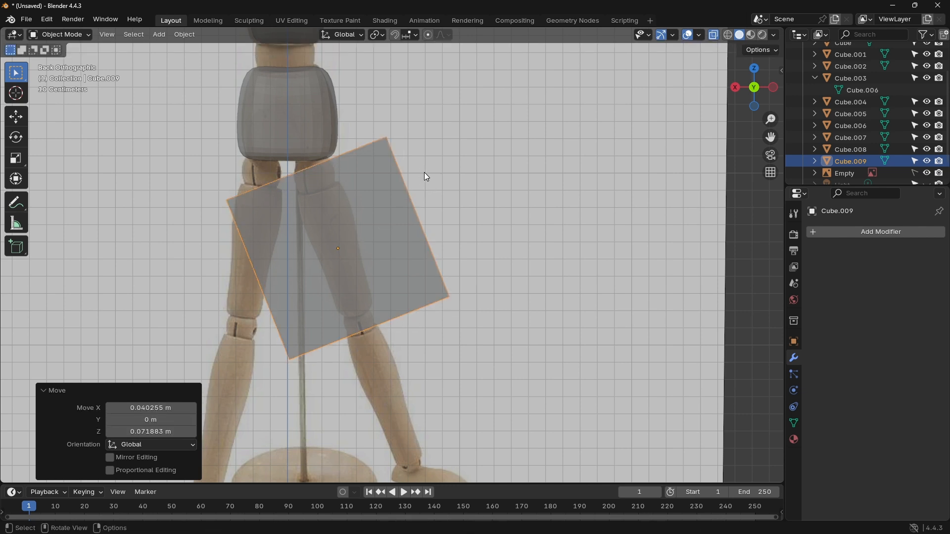
Step: Scale the cube by a further 0.851 and shift it about -0.006 m in X and -0.014 m in Z to fit the thigh's length
{"action": "key", "text": "s"}
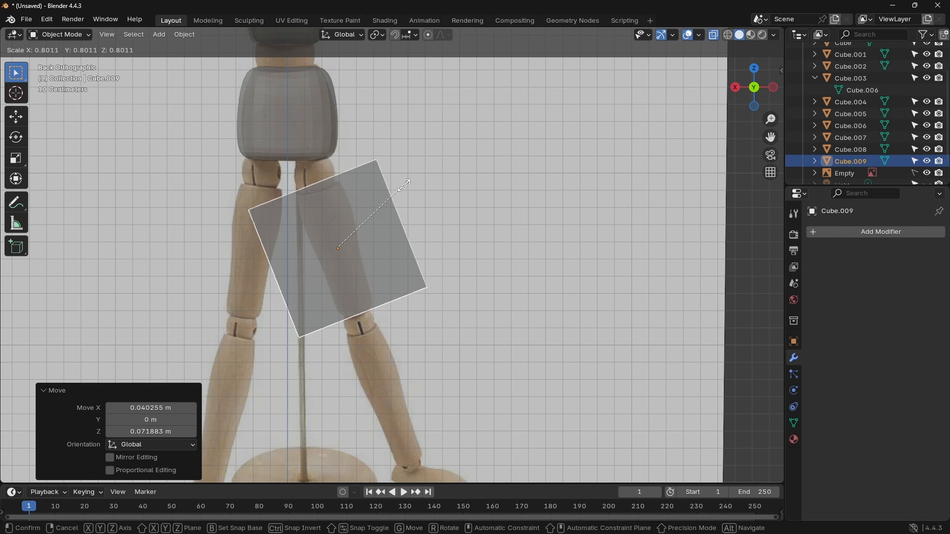
{"action": "left_click", "coordinate": [409, 183]}
{"action": "key", "text": "g"}
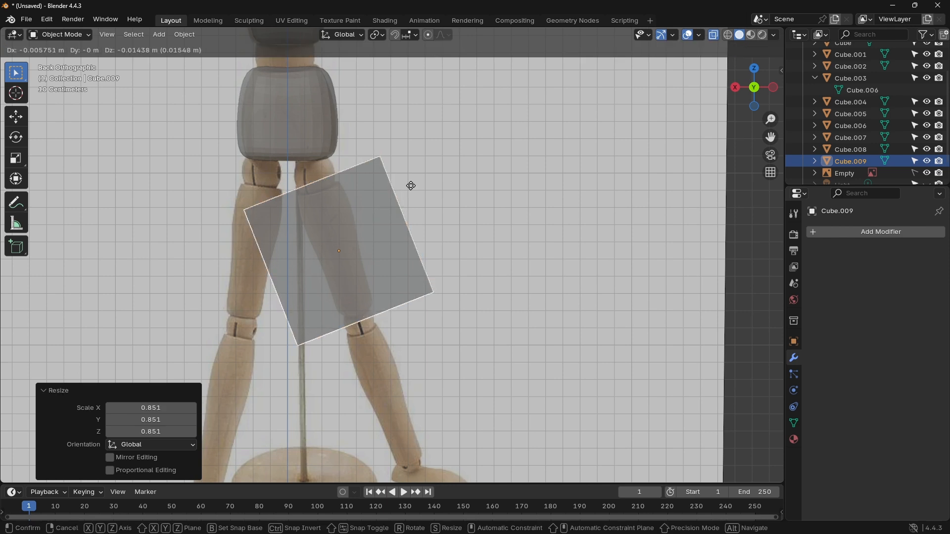
{"action": "left_click", "coordinate": [411, 187]}
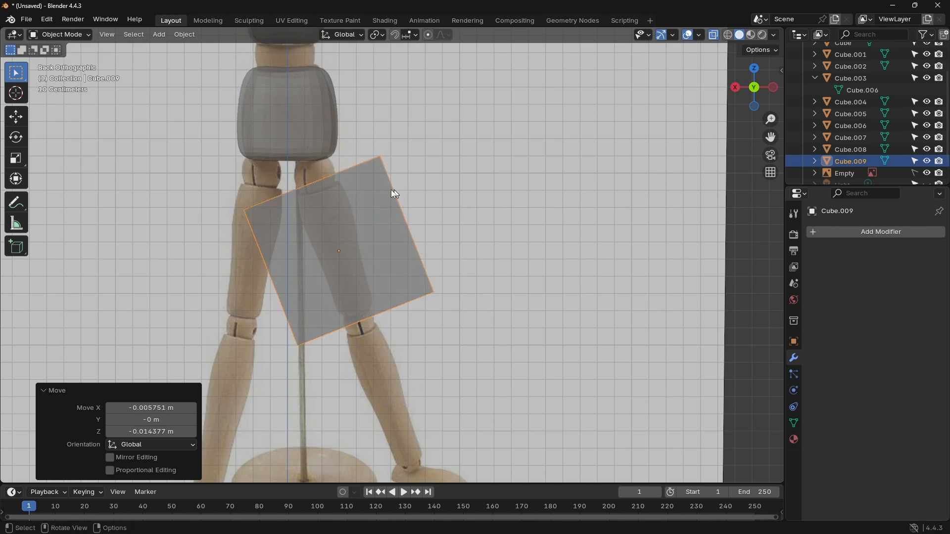
Step: Edit the thigh cube's mesh and add two crosswise loop cuts in its upper part, with slide factors of about -0.484 and -0.587
{"action": "scroll", "coordinate": [345, 194], "scroll_direction": "up", "scroll_amount": 5}
{"action": "middle_click_drag", "start_coordinate": [327, 188], "coordinate": [426, 191], "text": "shift"}
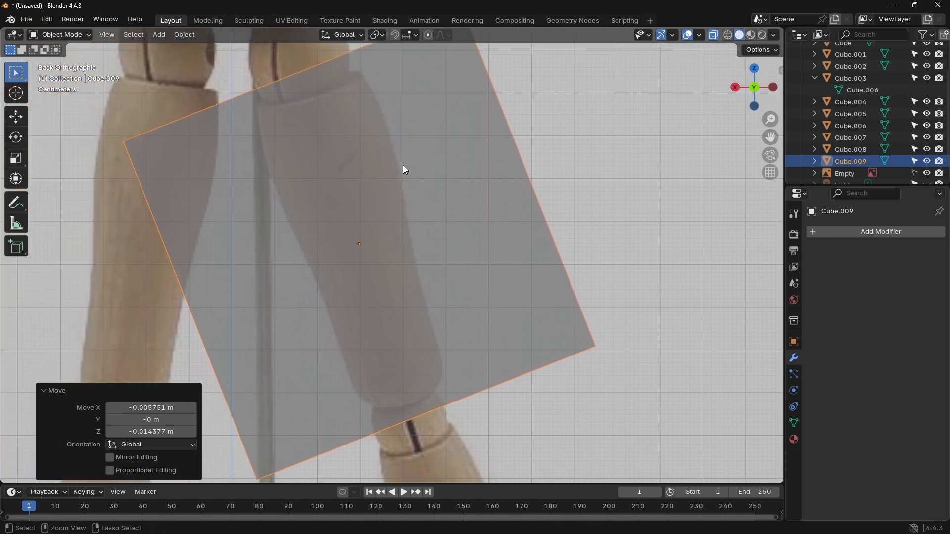
{"action": "key", "text": "Tab"}
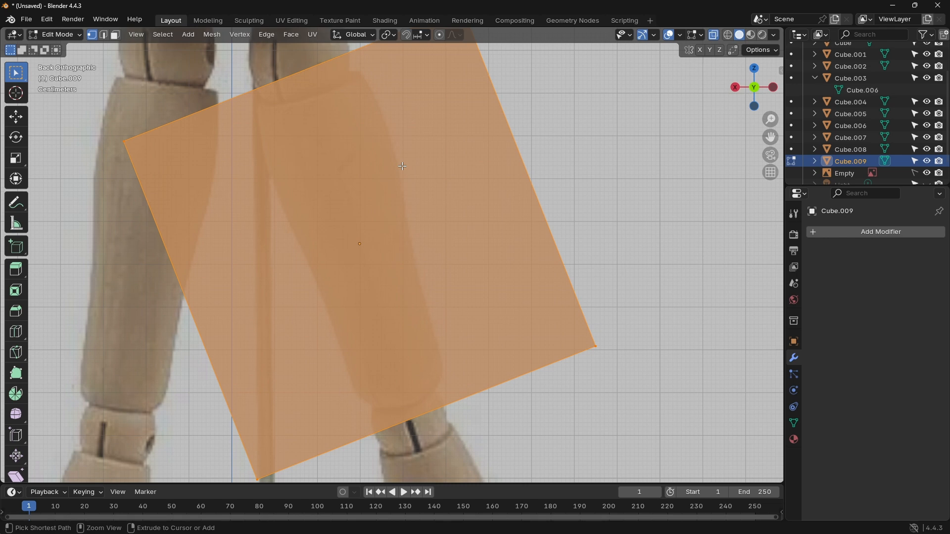
{"action": "key", "text": "ctrl+r"}
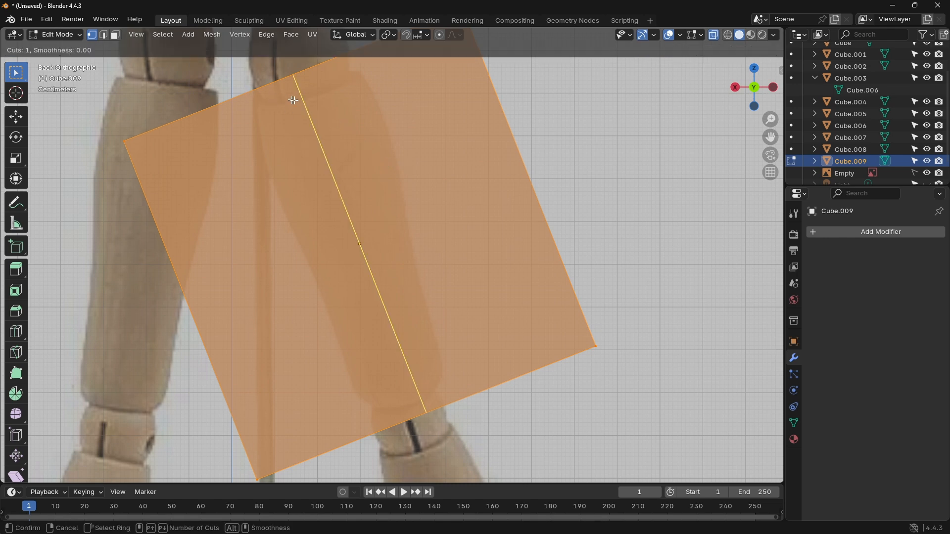
{"action": "left_click", "coordinate": [504, 146]}
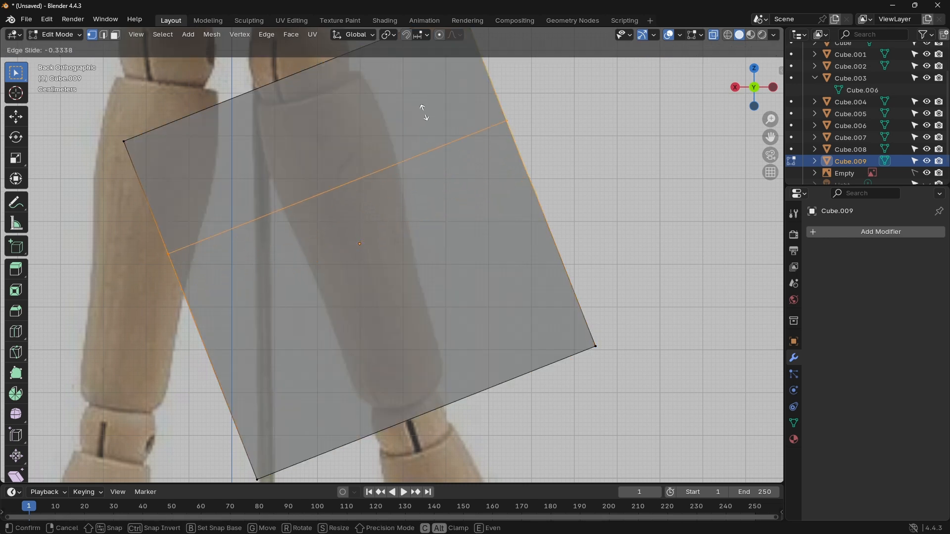
{"action": "left_click", "coordinate": [397, 91]}
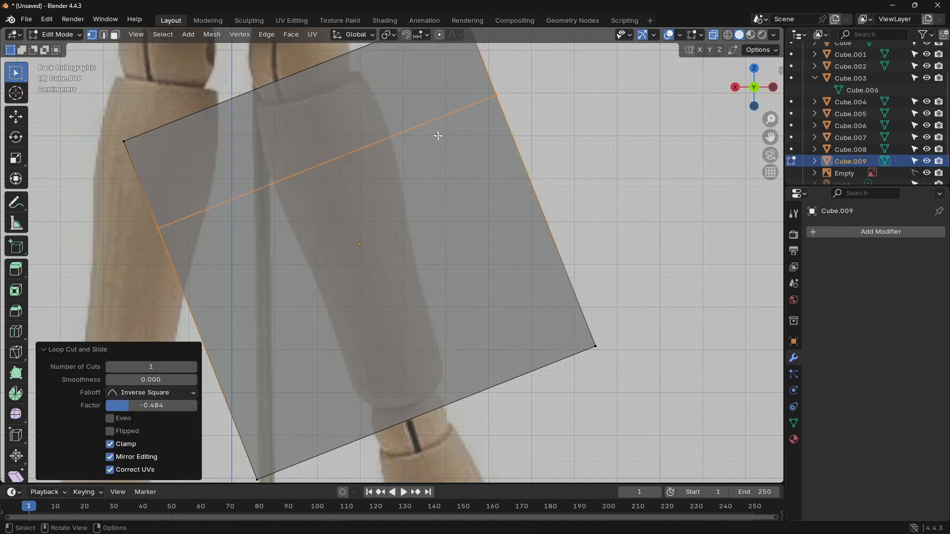
{"action": "key", "text": "ctrl+r"}
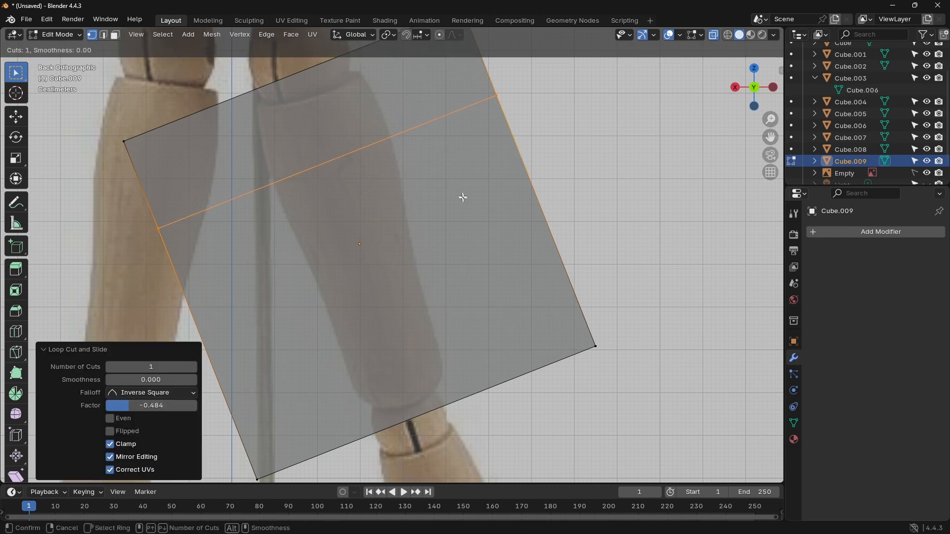
{"action": "left_click", "coordinate": [567, 288]}
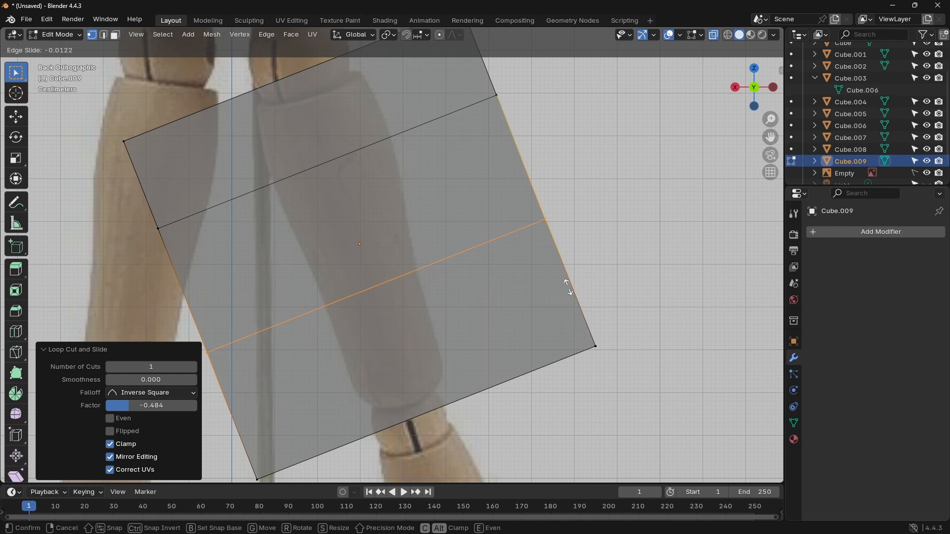
{"action": "left_click", "coordinate": [479, 233]}
Step: Add three more crosswise loop cuts down the thigh cube, with slide factors of about -0.550, -0.458 and 0.290
{"action": "key", "text": "ctrl+r"}
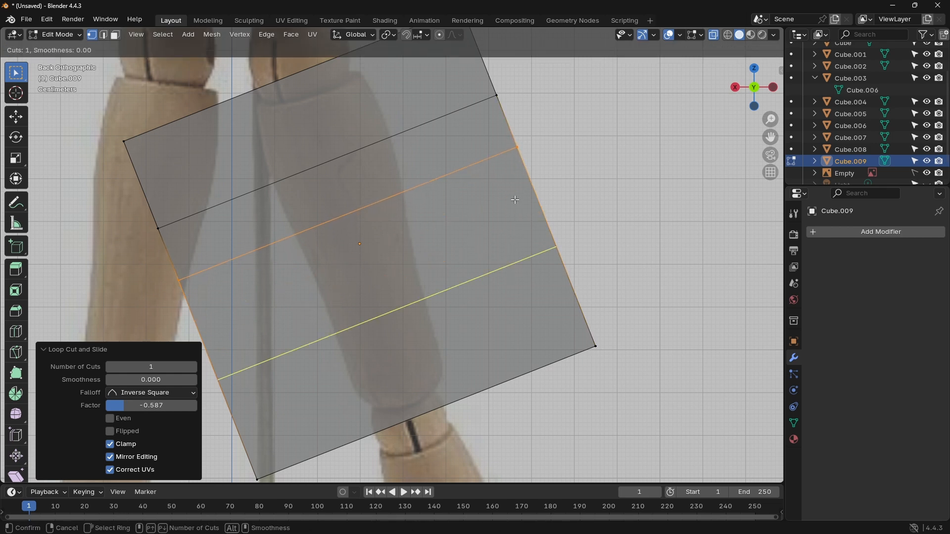
{"action": "left_click", "coordinate": [513, 199]}
{"action": "left_click", "coordinate": [458, 161]}
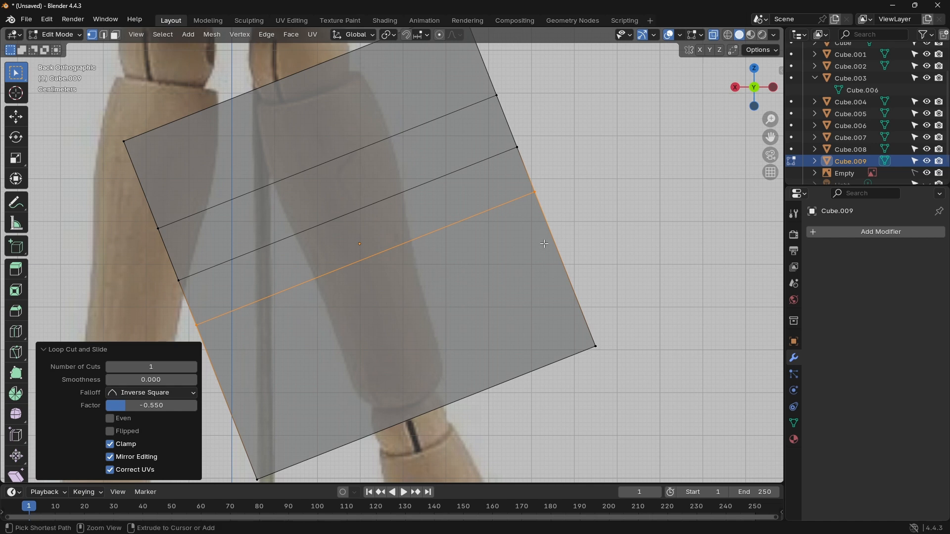
{"action": "key", "text": "ctrl+r"}
{"action": "left_click", "coordinate": [537, 230]}
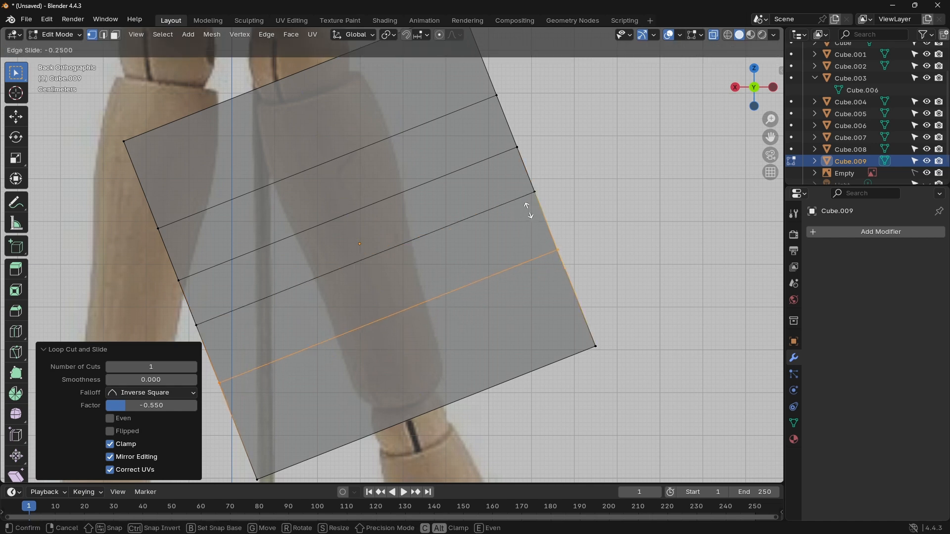
{"action": "left_click", "coordinate": [520, 195]}
{"action": "key", "text": "ctrl+r"}
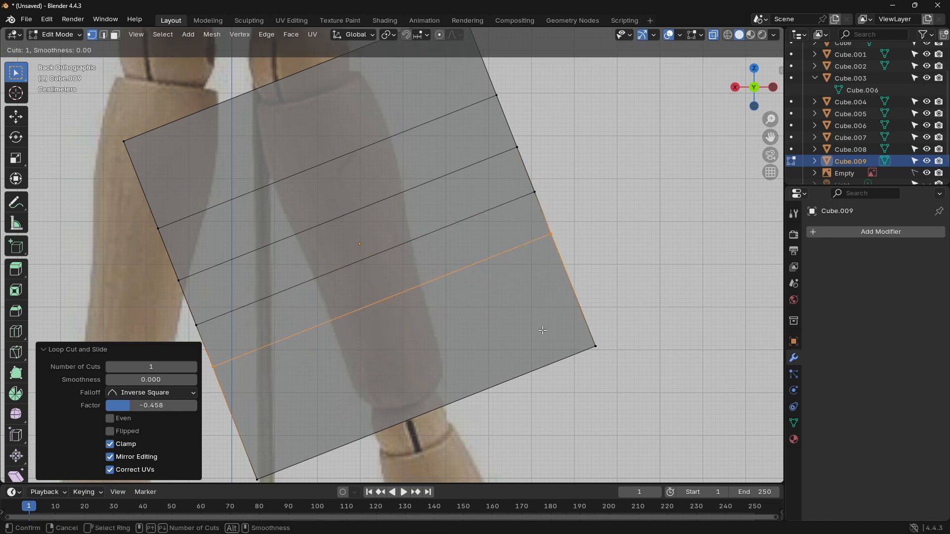
{"action": "left_click", "coordinate": [555, 298]}
{"action": "left_click", "coordinate": [560, 316]}
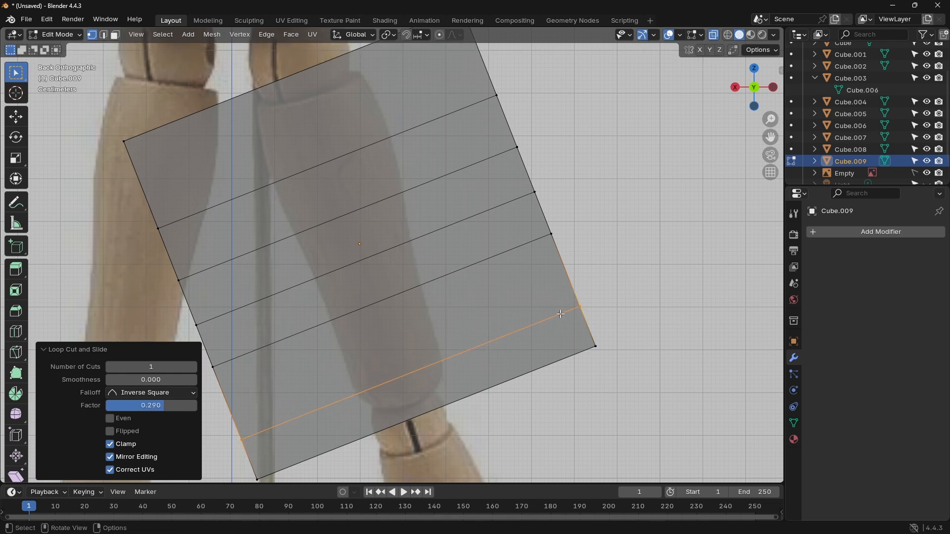
Step: Add a lengthwise loop cut through the cube's middle with slide factor about -0.005, and rotate the whole mesh 3.83° in the back view
{"action": "key", "text": "ctrl+r"}
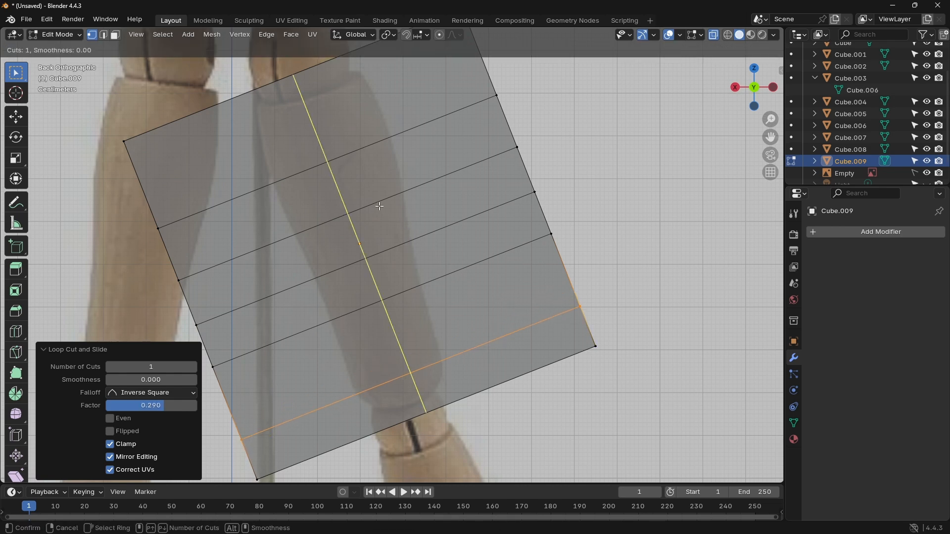
{"action": "left_click", "coordinate": [380, 206]}
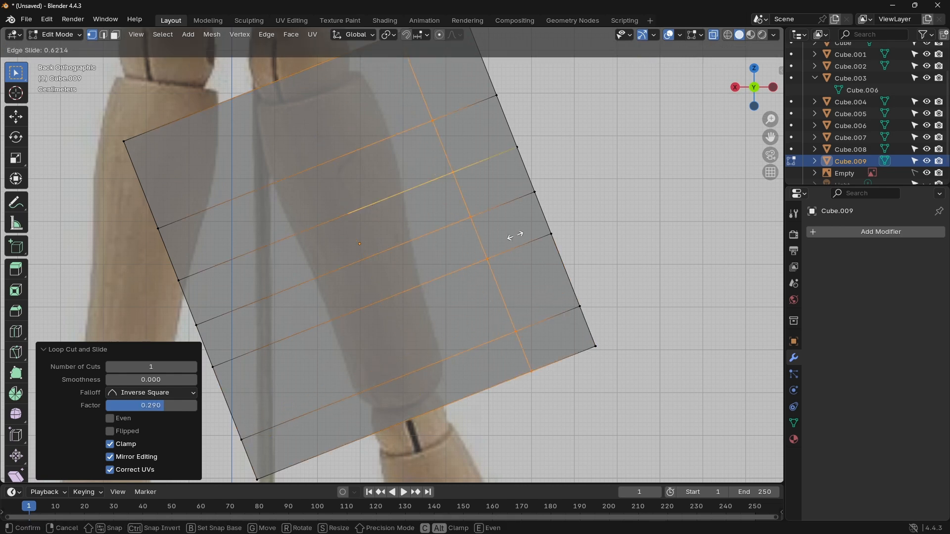
{"action": "left_click", "coordinate": [393, 242]}
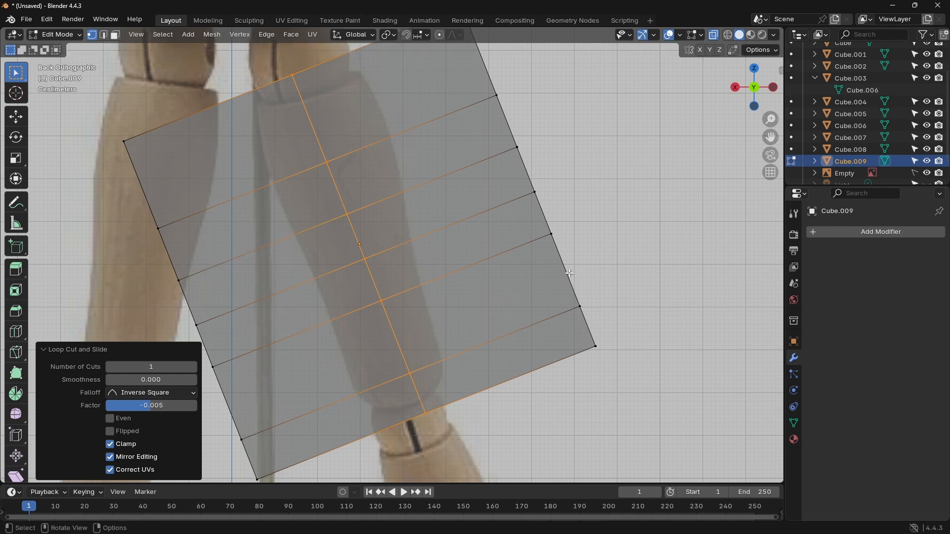
{"action": "key", "text": "a"}
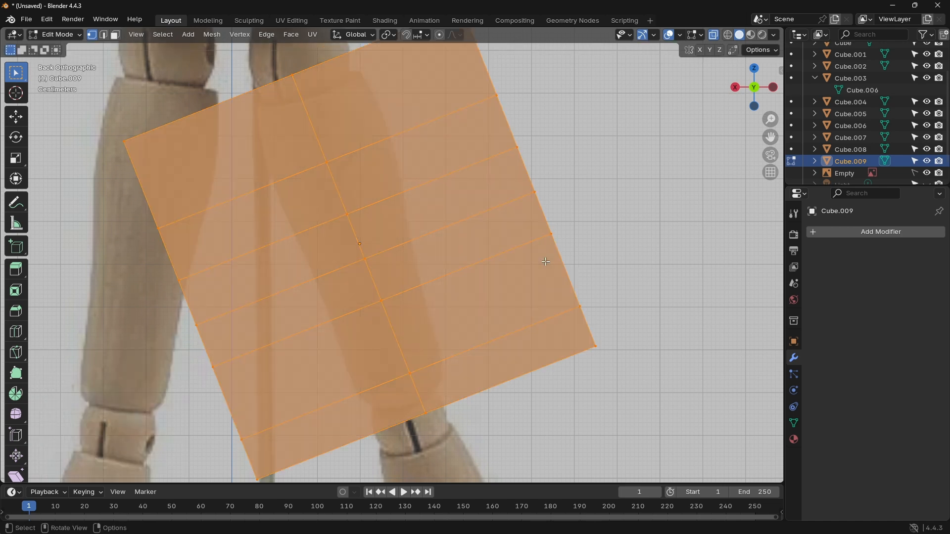
{"action": "key", "text": "r"}
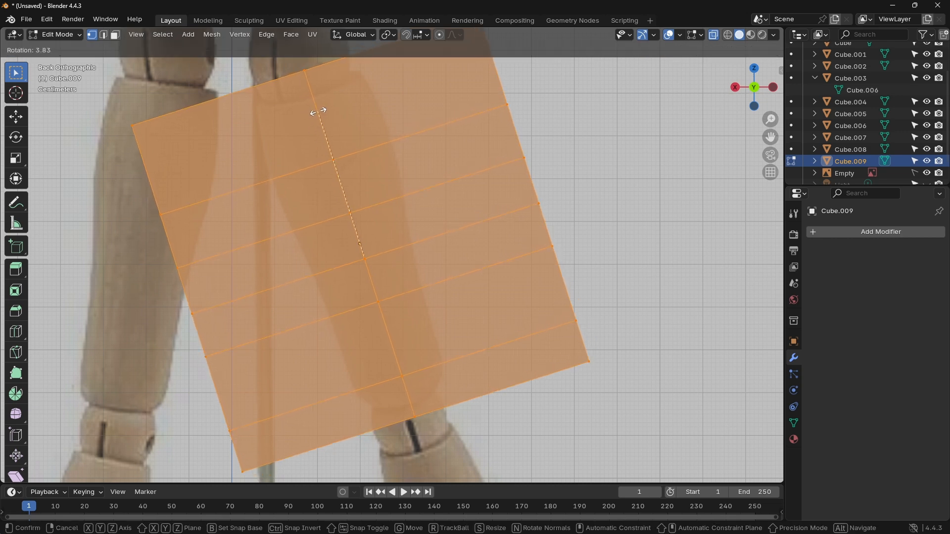
{"action": "left_click", "coordinate": [319, 110]}
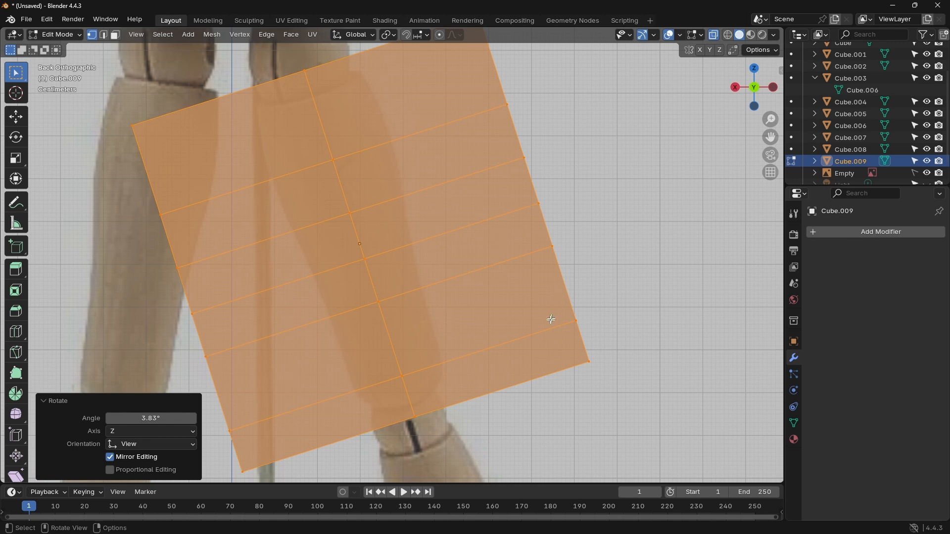
Step: Move the outer, middle and inner vertices of the cube's lower end onto the knee end of the reference thigh
{"action": "left_click", "coordinate": [578, 348]}
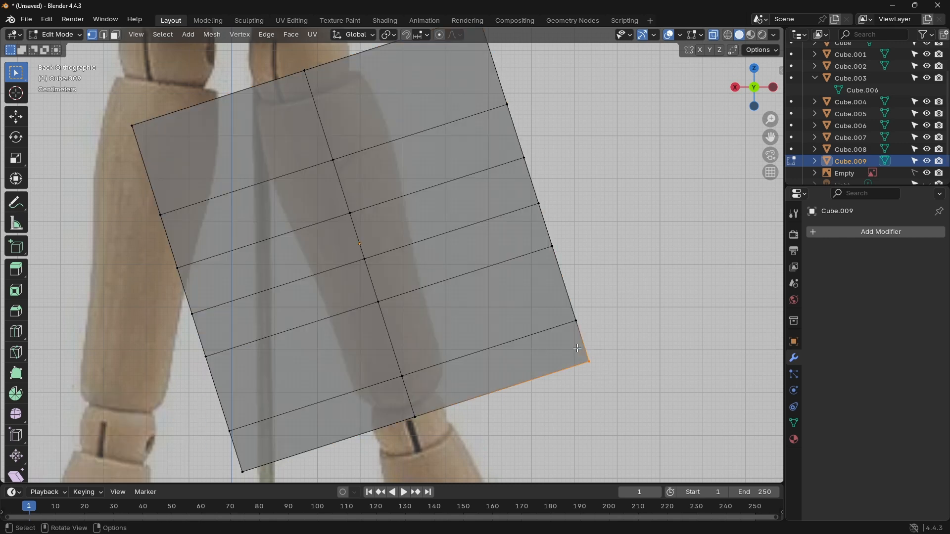
{"action": "left_click_drag", "start_coordinate": [578, 348], "coordinate": [430, 367]}
{"action": "left_click_drag", "start_coordinate": [416, 419], "coordinate": [414, 407]}
{"action": "left_click", "coordinate": [242, 471]}
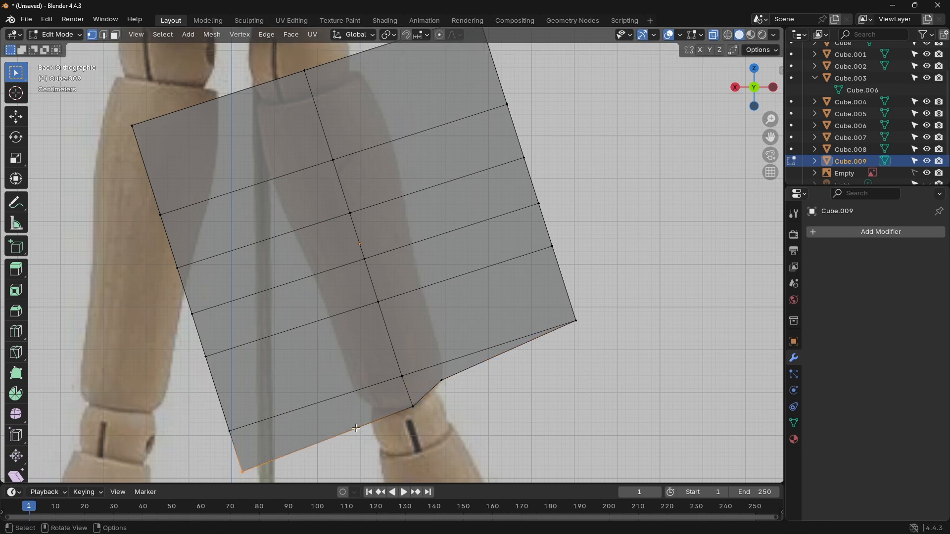
{"action": "key", "text": "g"}
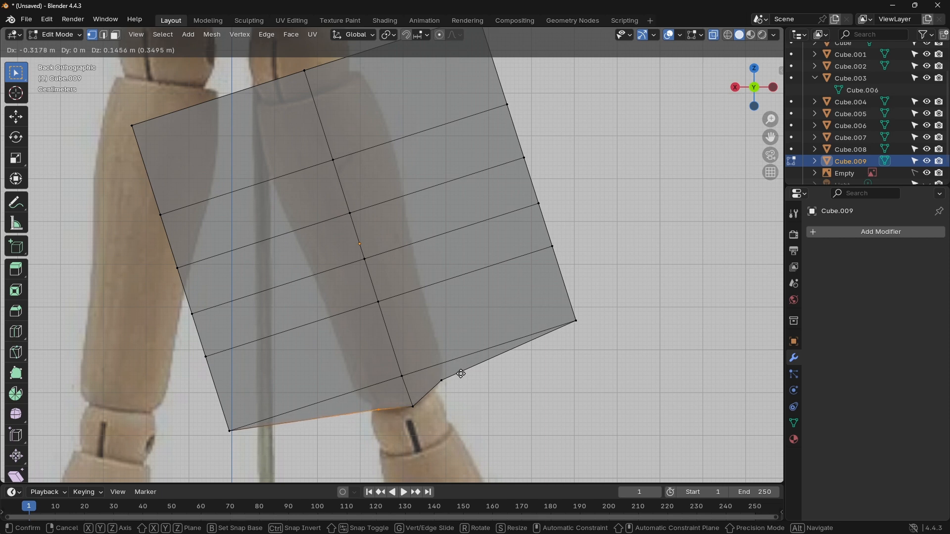
{"action": "left_click", "coordinate": [458, 372]}
Step: Fit the two lowest inner-side loop vertices to the thigh outline, moving them about -0.299/0.091 m and -0.283/0.112 m in X/Z
{"action": "left_click", "coordinate": [232, 429]}
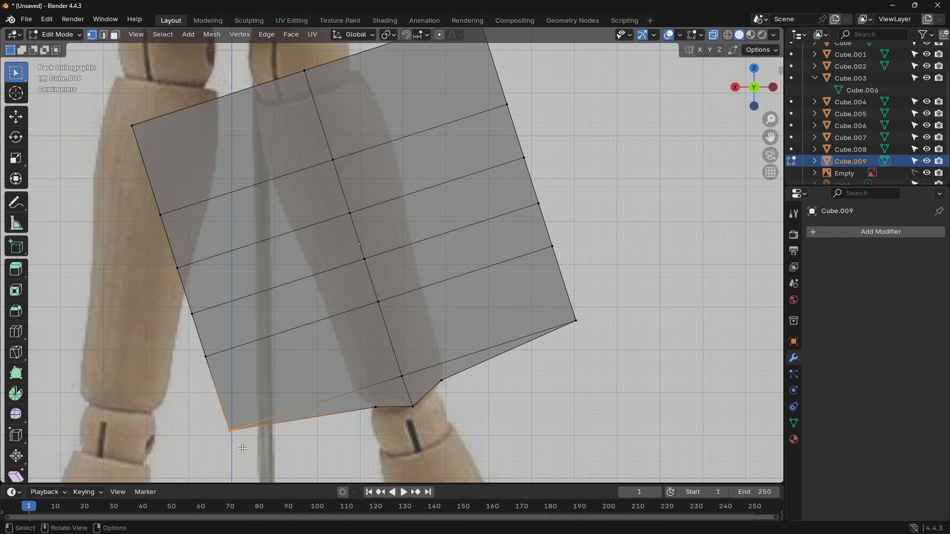
{"action": "key", "text": "g"}
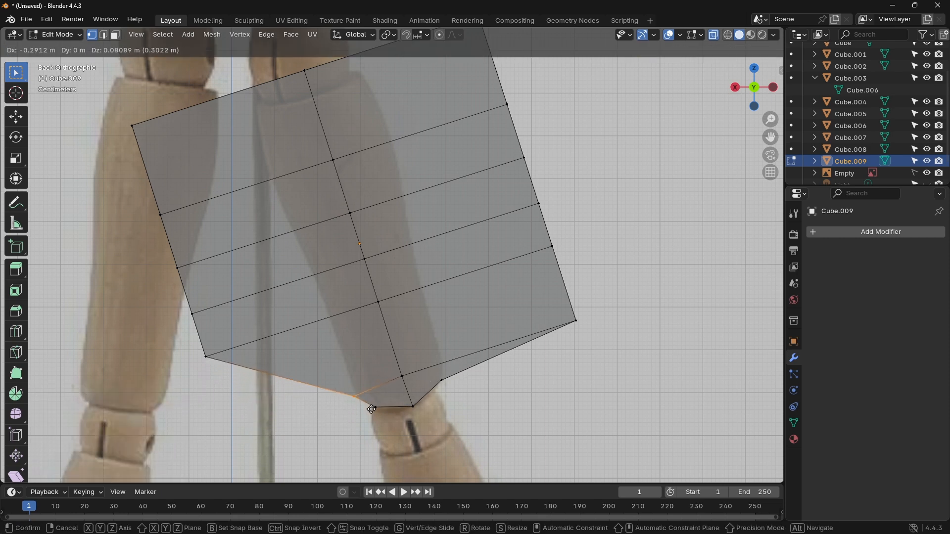
{"action": "left_click", "coordinate": [375, 406]}
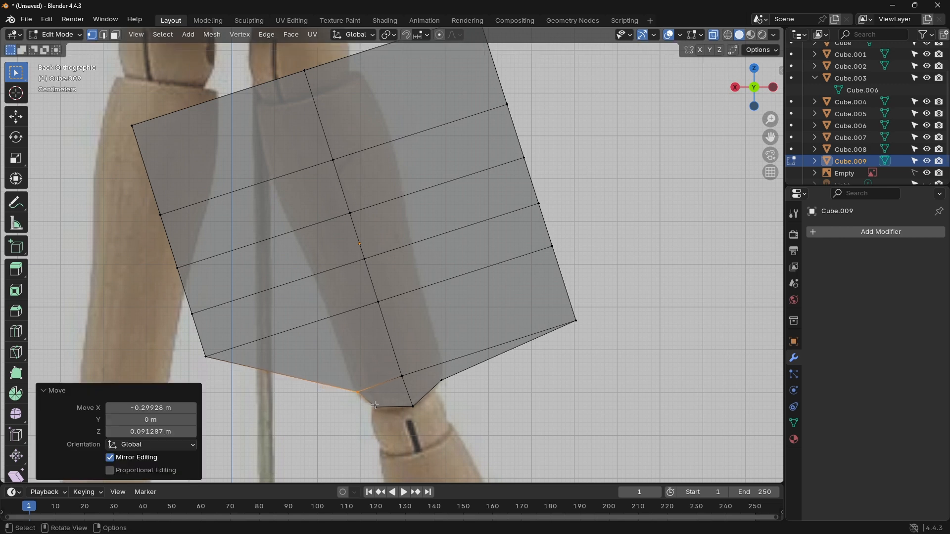
{"action": "left_click", "coordinate": [208, 354]}
{"action": "key", "text": "g"}
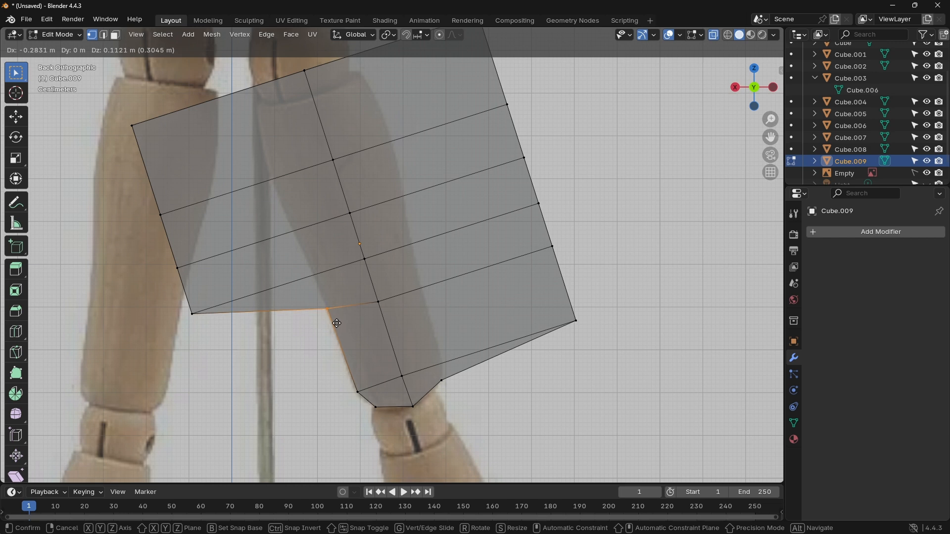
{"action": "left_click", "coordinate": [338, 325]}
Step: Fit the next three inner-side vertices upward to the thigh outline, moving them about -0.265/0.132, -0.243/0.140 and -0.247/0.128 m in X/Z
{"action": "left_click", "coordinate": [190, 312]}
{"action": "key", "text": "g"}
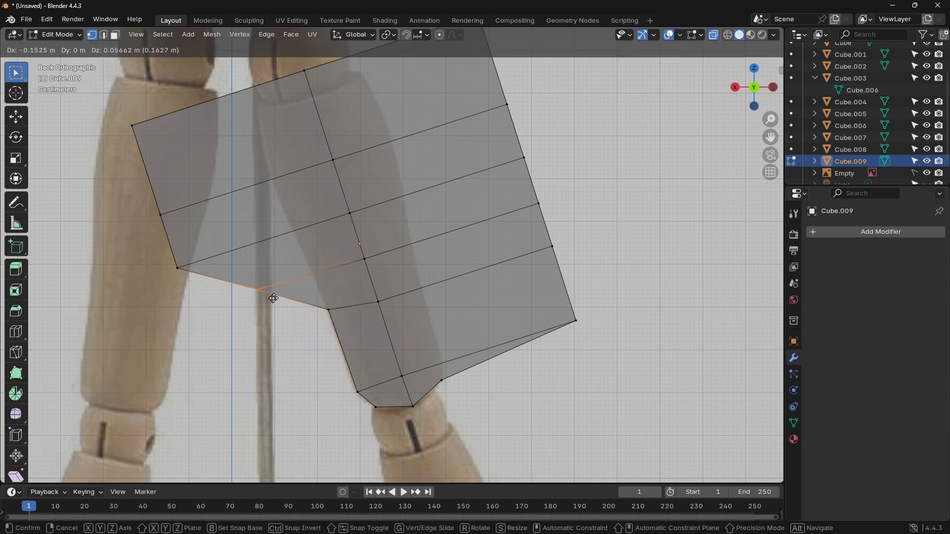
{"action": "left_click", "coordinate": [318, 269]}
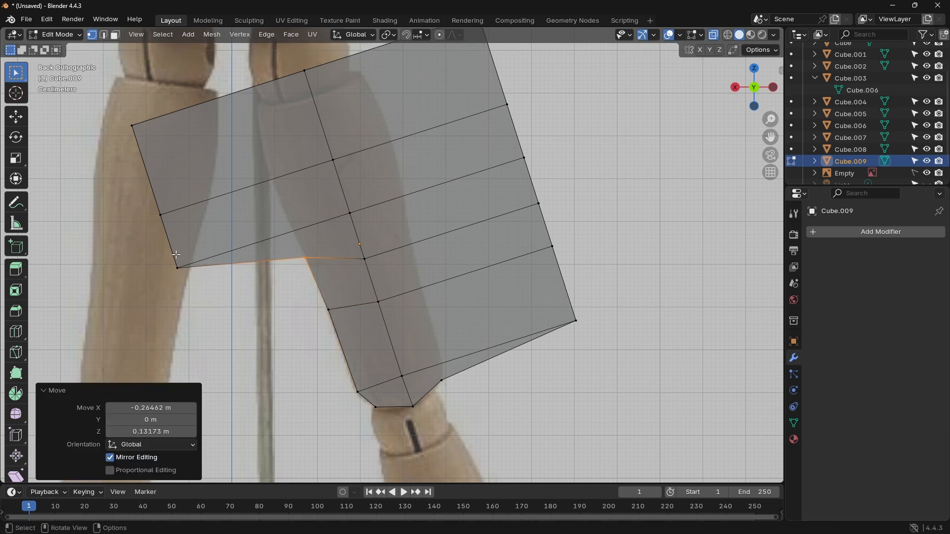
{"action": "left_click", "coordinate": [177, 267]}
{"action": "key", "text": "g"}
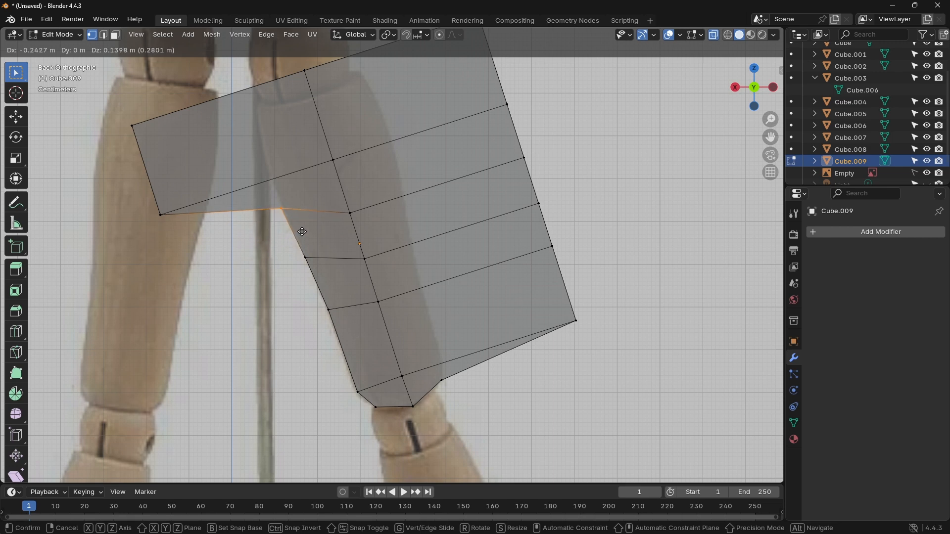
{"action": "left_click", "coordinate": [303, 231]}
{"action": "left_click", "coordinate": [160, 213]}
{"action": "key", "text": "g"}
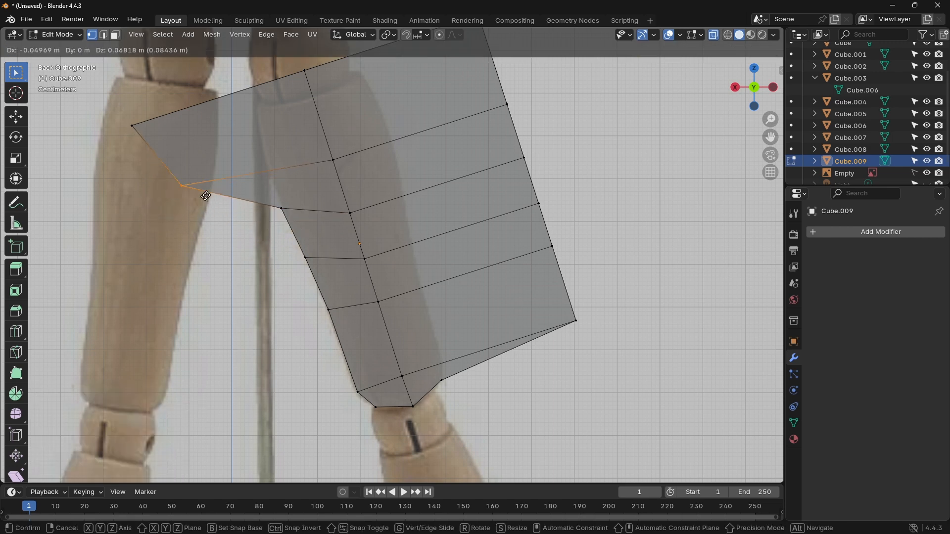
{"action": "left_click", "coordinate": [286, 174]}
Step: Move the upper inner corner about -0.295/0.044 m and the upper middle vertex about -0.009/-0.066 m in X/Z onto the thigh's top
{"action": "left_click", "coordinate": [131, 125]}
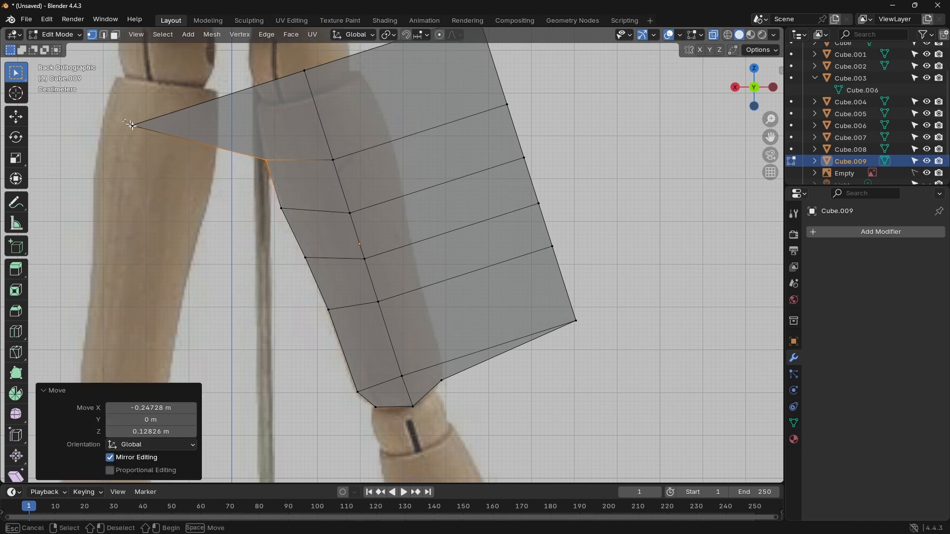
{"action": "key", "text": "g"}
{"action": "left_click", "coordinate": [291, 123]}
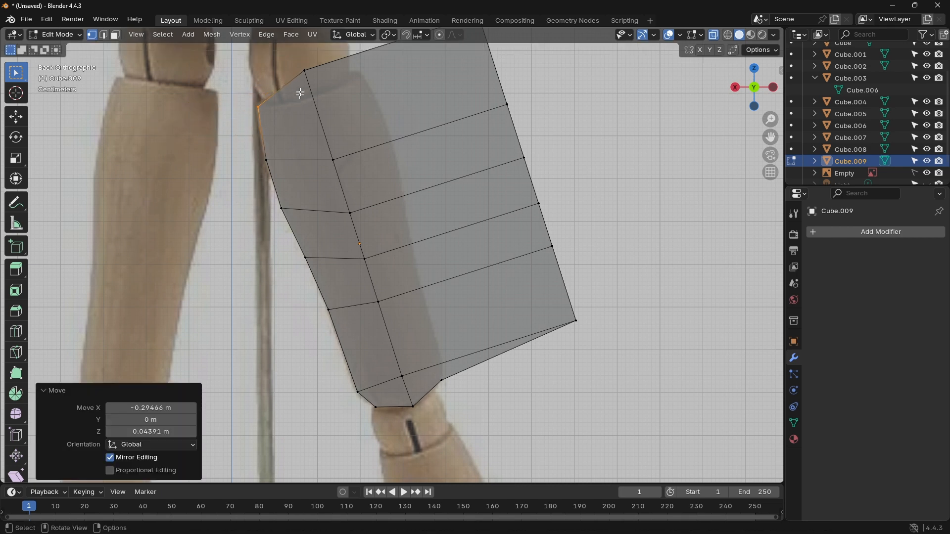
{"action": "left_click", "coordinate": [302, 69]}
{"action": "key", "text": "g"}
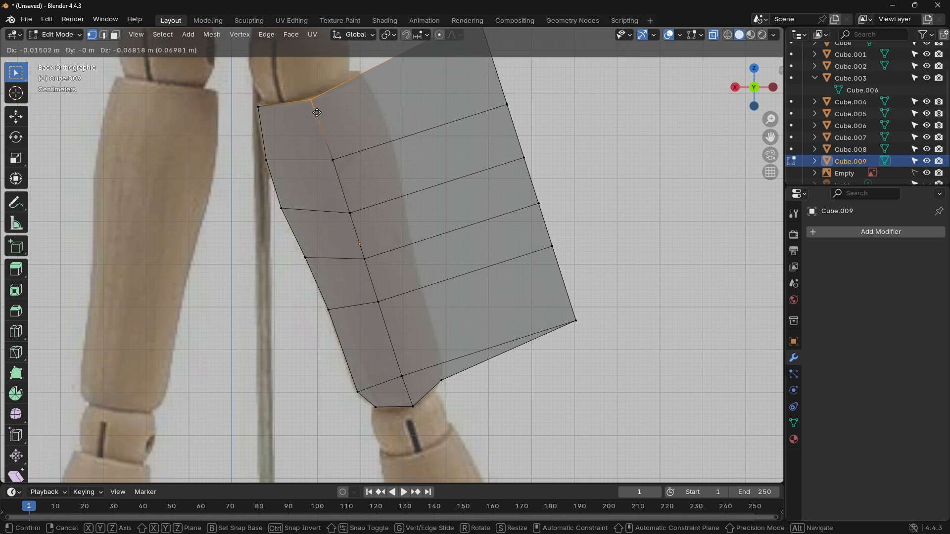
{"action": "left_click", "coordinate": [315, 112]}
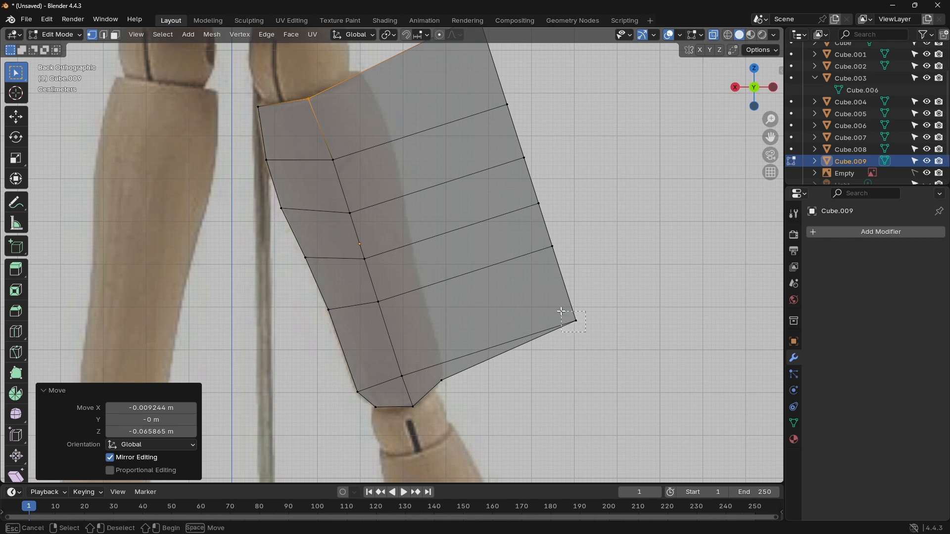
Step: Fit the two lowest outer-side loop vertices to the thigh outline, moving them about 0.311/-0.089 m and 0.307/-0.079 m in X/Z
{"action": "left_click", "coordinate": [562, 313]}
{"action": "key", "text": "g"}
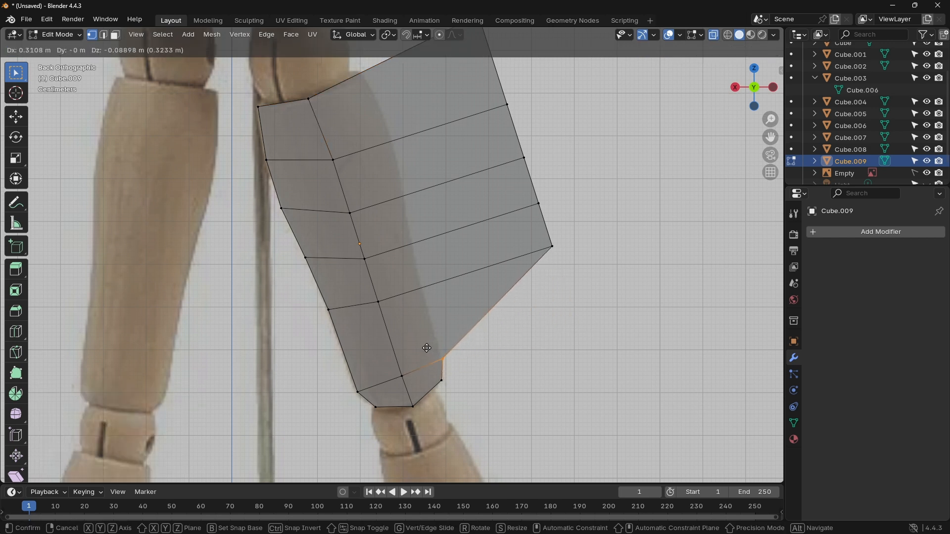
{"action": "left_click", "coordinate": [427, 347]}
{"action": "left_click", "coordinate": [553, 247]}
{"action": "key", "text": "g"}
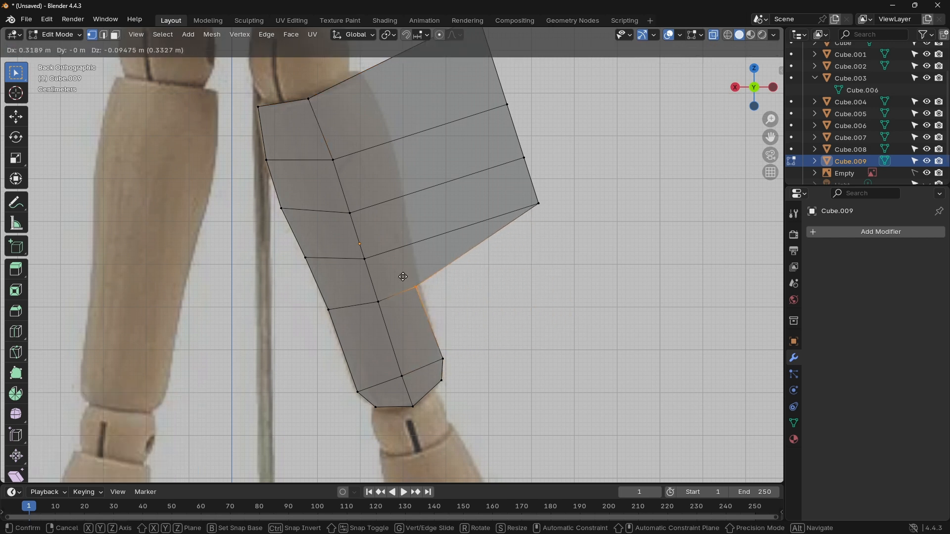
{"action": "left_click", "coordinate": [405, 268]}
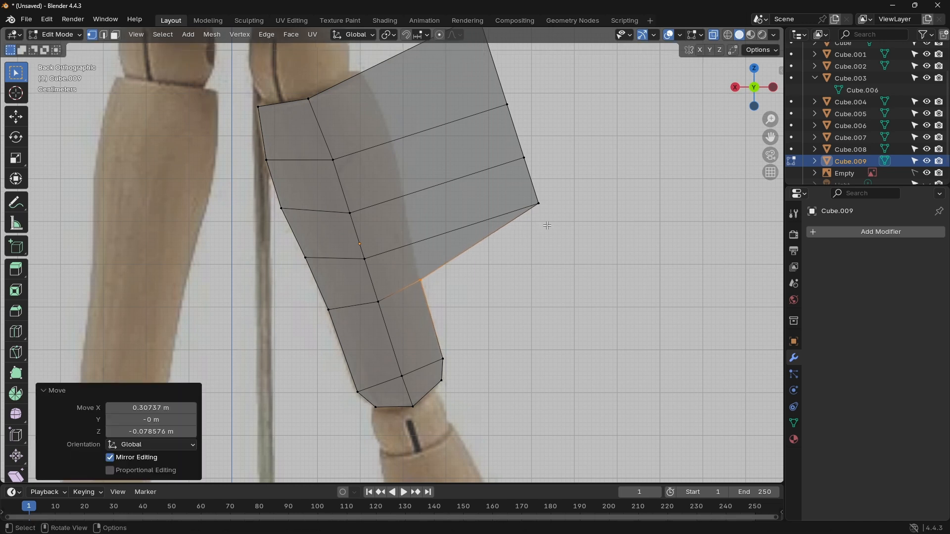
Step: Fit the next three outer-side vertices upward to the thigh outline, moving them about 0.300/-0.080, 0.289/-0.037 and 0.284/-0.030 m in X/Z
{"action": "left_click_drag", "start_coordinate": [546, 218], "coordinate": [534, 194]}
{"action": "key", "text": "g"}
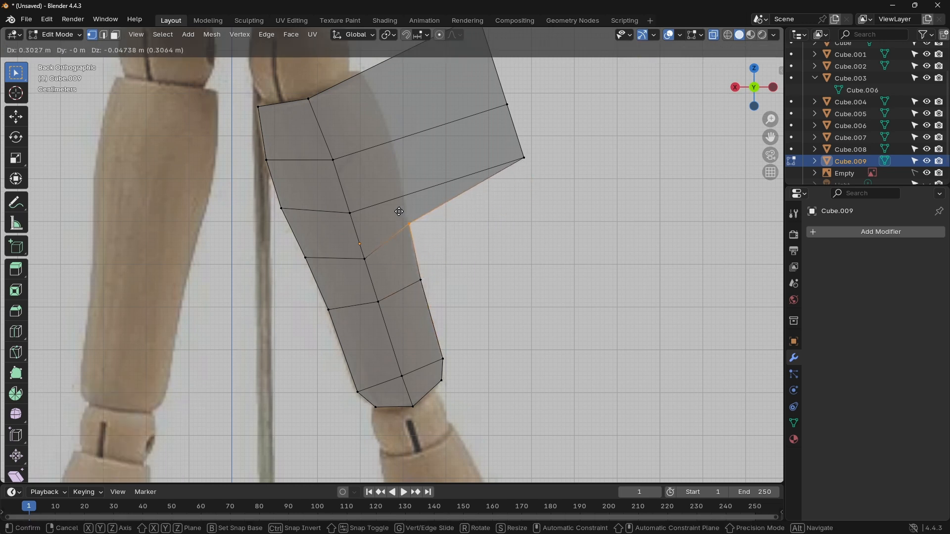
{"action": "left_click", "coordinate": [400, 225]}
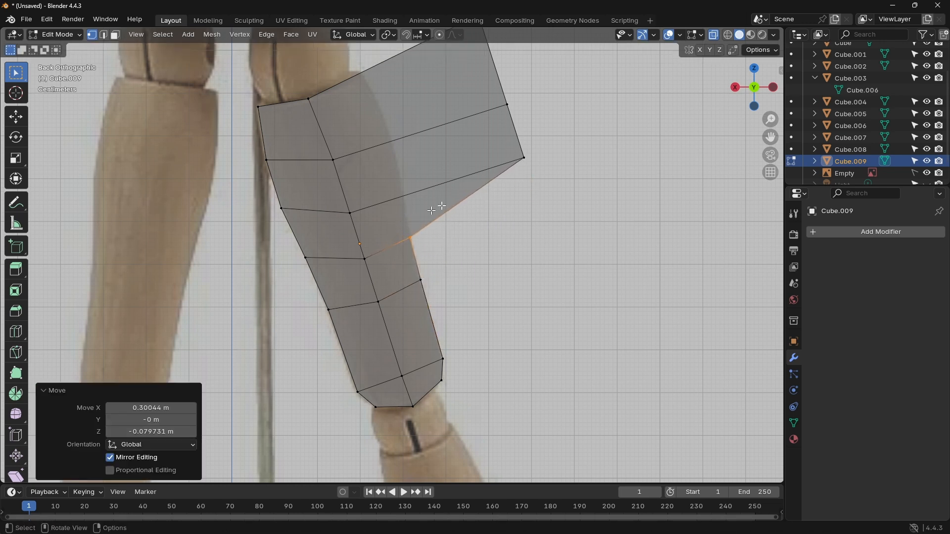
{"action": "left_click", "coordinate": [528, 161]}
{"action": "key", "text": "g"}
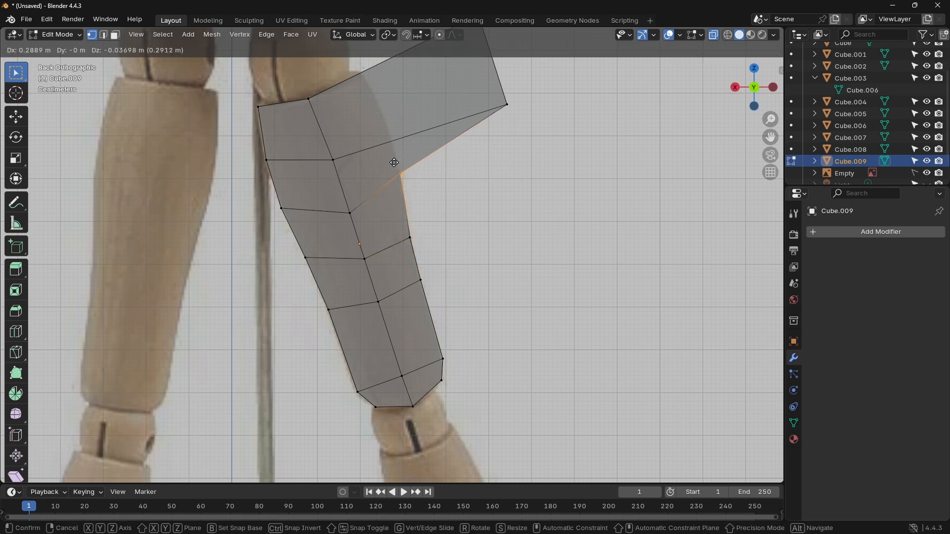
{"action": "left_click", "coordinate": [395, 160]}
{"action": "key", "text": "g"}
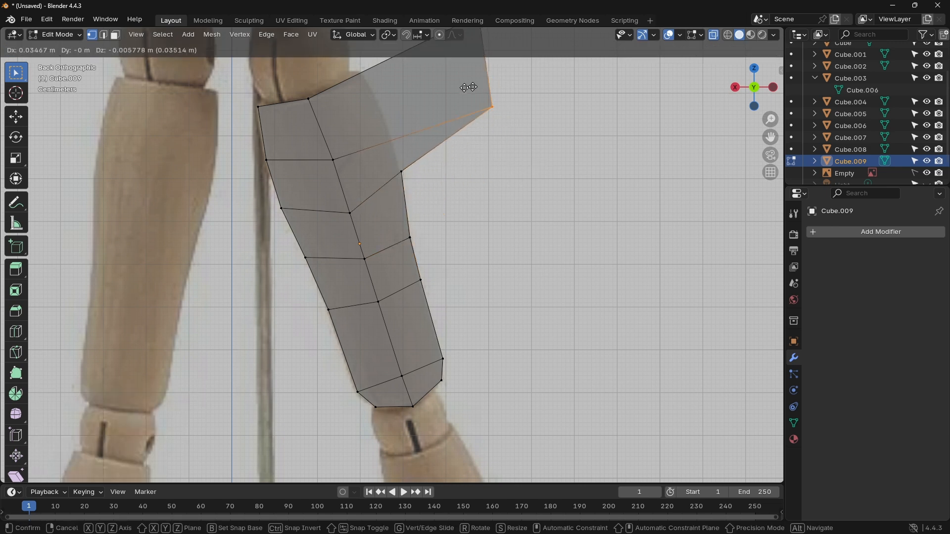
{"action": "left_click", "coordinate": [374, 95]}
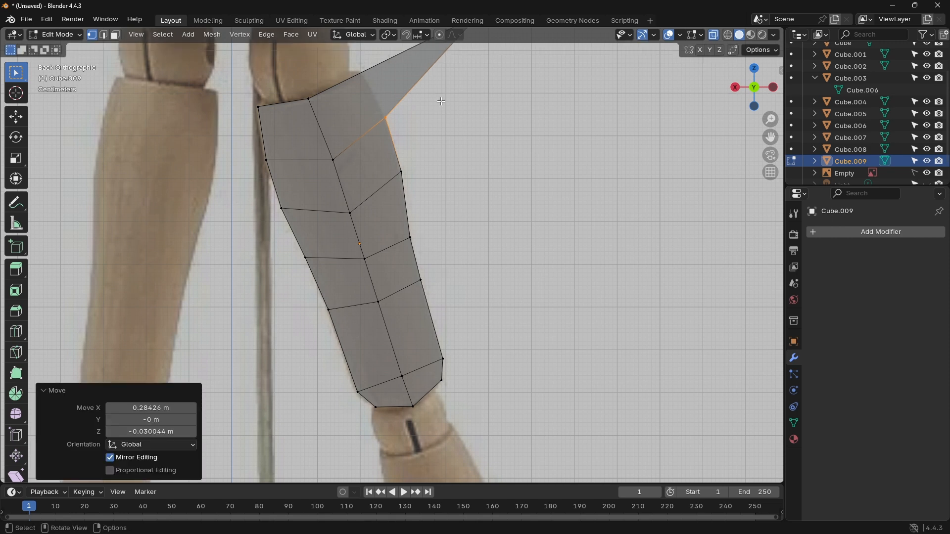
Step: Move the upper outer corner about 0.268/-0.134 m in X/Z onto the thigh's top edge
{"action": "middle_click_drag", "start_coordinate": [475, 114], "coordinate": [490, 201], "text": "shift"}
{"action": "left_click", "coordinate": [483, 84]}
{"action": "key", "text": "g"}
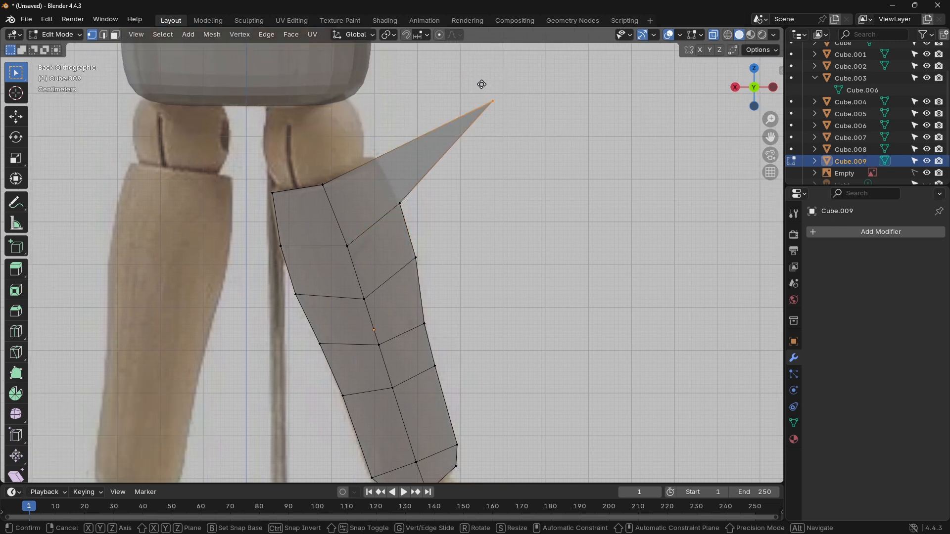
{"action": "left_click", "coordinate": [366, 142]}
{"action": "scroll", "coordinate": [495, 205], "scroll_direction": "down", "scroll_amount": 5}
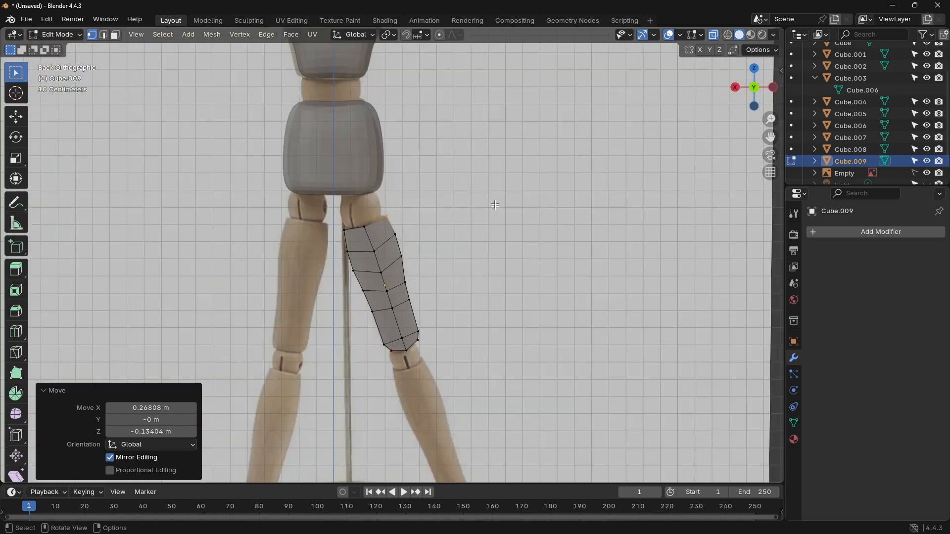
Step: Add a Subdivision modifier to the thigh and set its viewport level to 2
{"action": "left_click", "coordinate": [859, 233]}
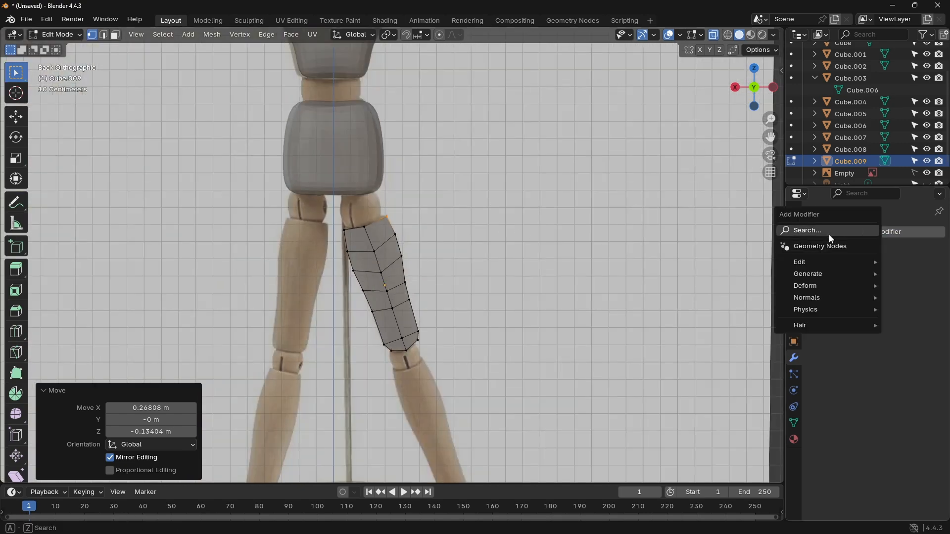
{"action": "left_click", "coordinate": [829, 234]}
{"action": "left_click", "coordinate": [755, 257]}
{"action": "scroll", "coordinate": [450, 270], "scroll_direction": "up", "scroll_amount": 3}
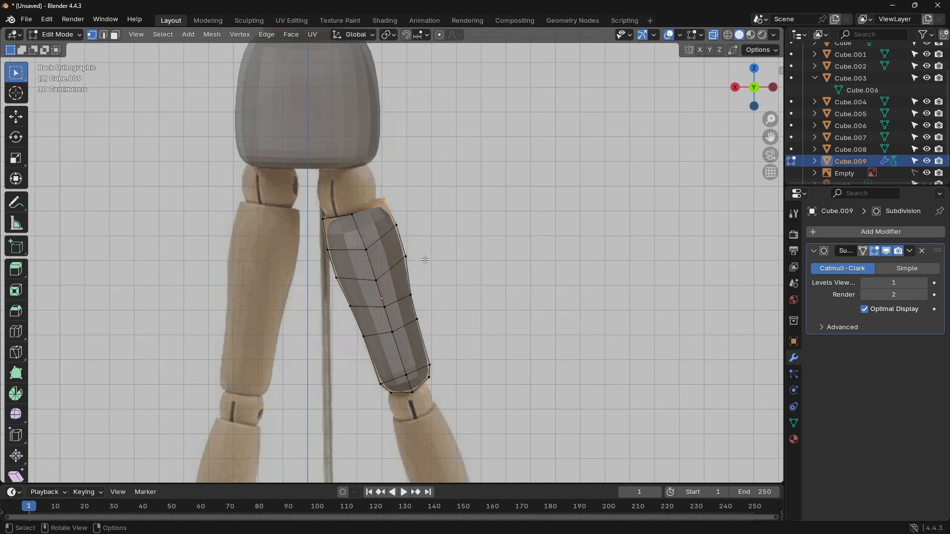
{"action": "left_click", "coordinate": [921, 280]}
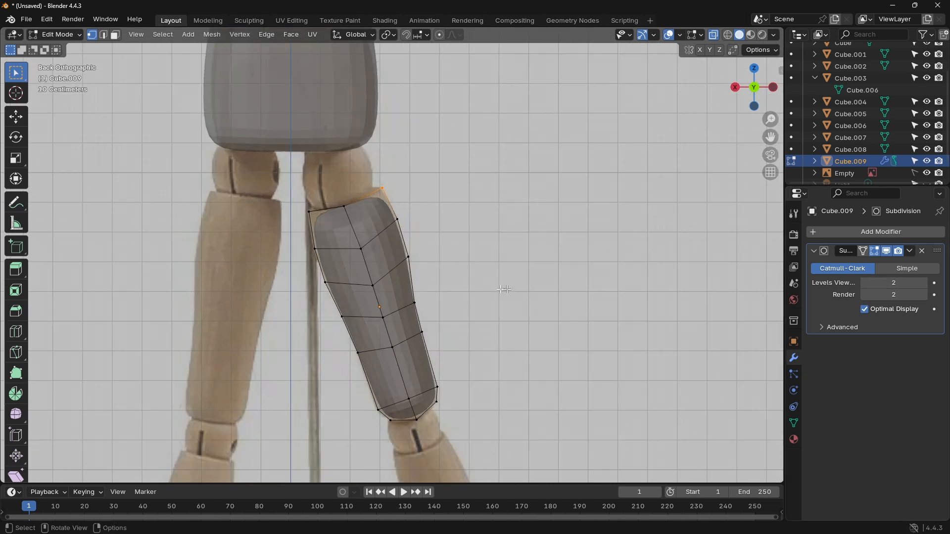
Step: Pull the upper outer corner about -0.016/0.041 m in X/Z and the vertex below it about -0.009 m in X to match the outline
{"action": "scroll", "coordinate": [467, 252], "scroll_direction": "up", "scroll_amount": 3}
{"action": "middle_click_drag", "start_coordinate": [467, 252], "coordinate": [491, 293], "text": "shift"}
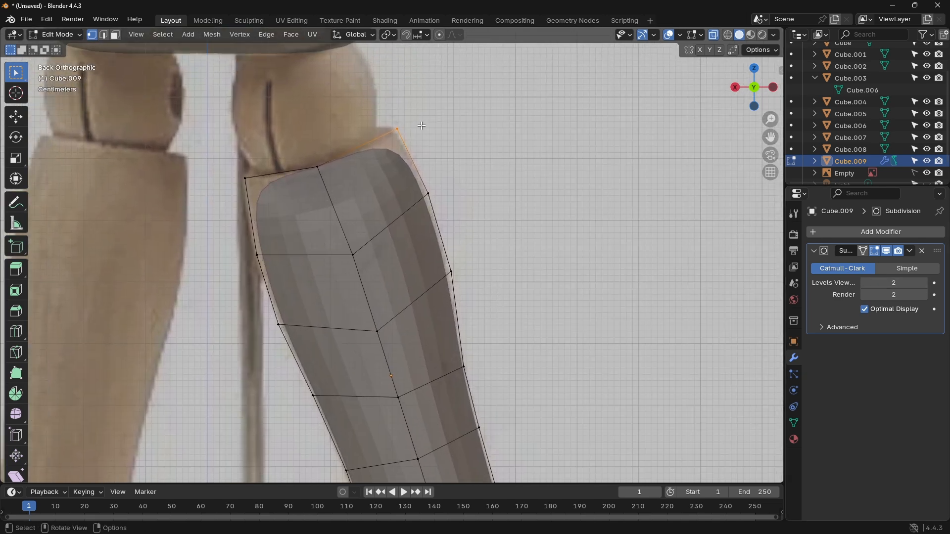
{"action": "key", "text": "g"}
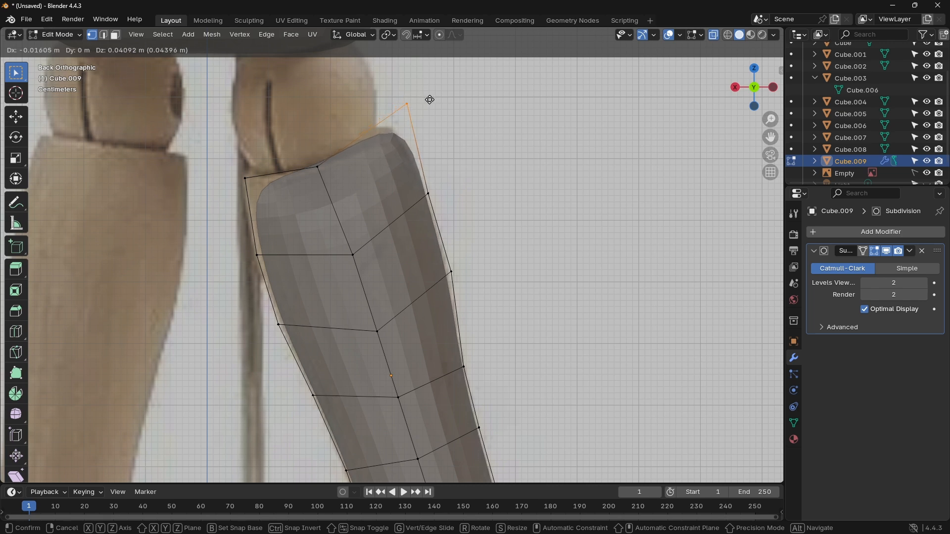
{"action": "left_click", "coordinate": [430, 100]}
{"action": "left_click", "coordinate": [429, 193]}
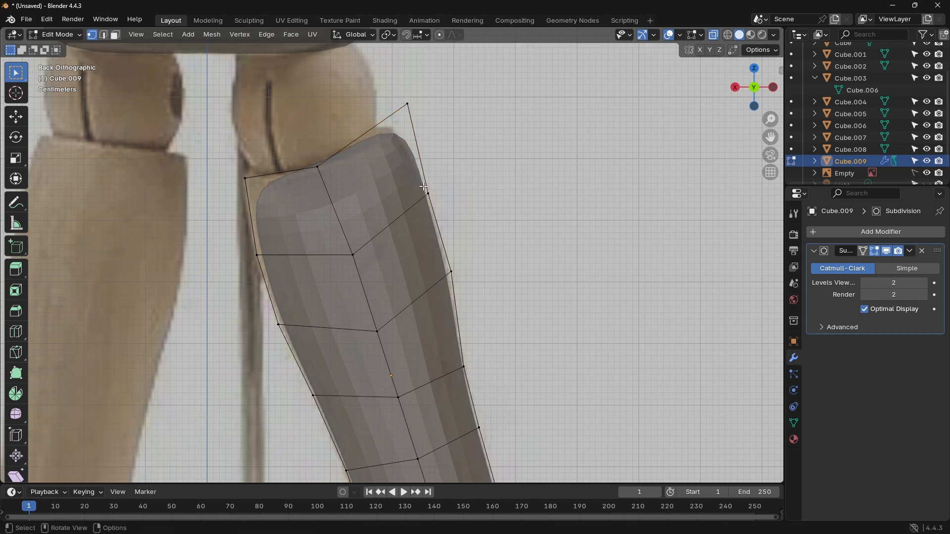
{"action": "left_click", "coordinate": [429, 193]}
{"action": "key", "text": "g"}
{"action": "left_click", "coordinate": [442, 203]}
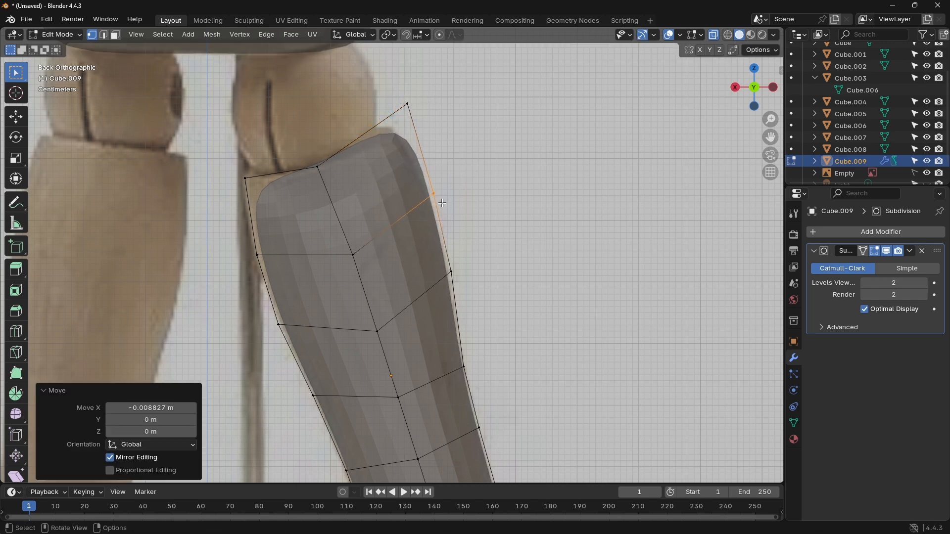
Step: Move the upper inner corner and the two inner-side vertices below it outward to the outline, the lowest by about 0.006/-0.013 m in X/Z
{"action": "left_click", "coordinate": [239, 176]}
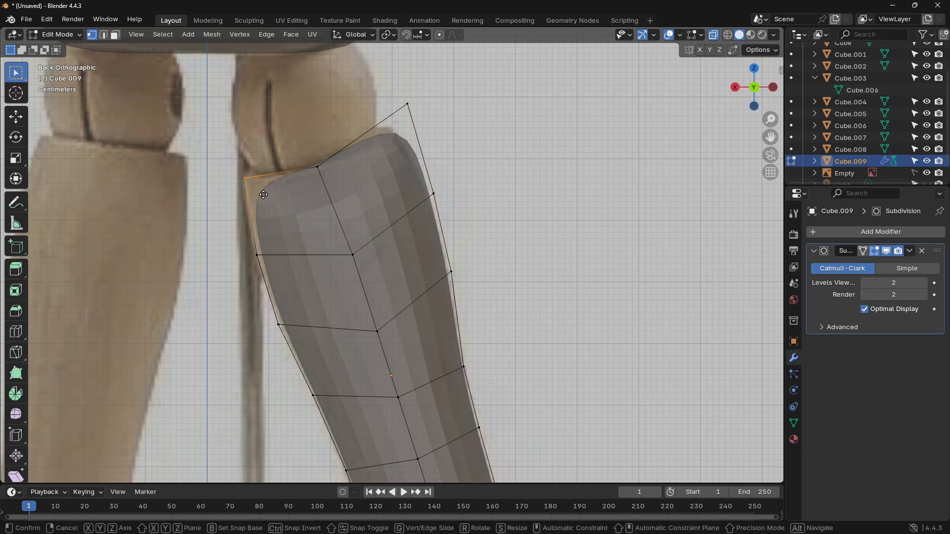
{"action": "key", "text": "g"}
{"action": "left_click", "coordinate": [236, 181]}
{"action": "left_click", "coordinate": [250, 257]}
{"action": "key", "text": "g"}
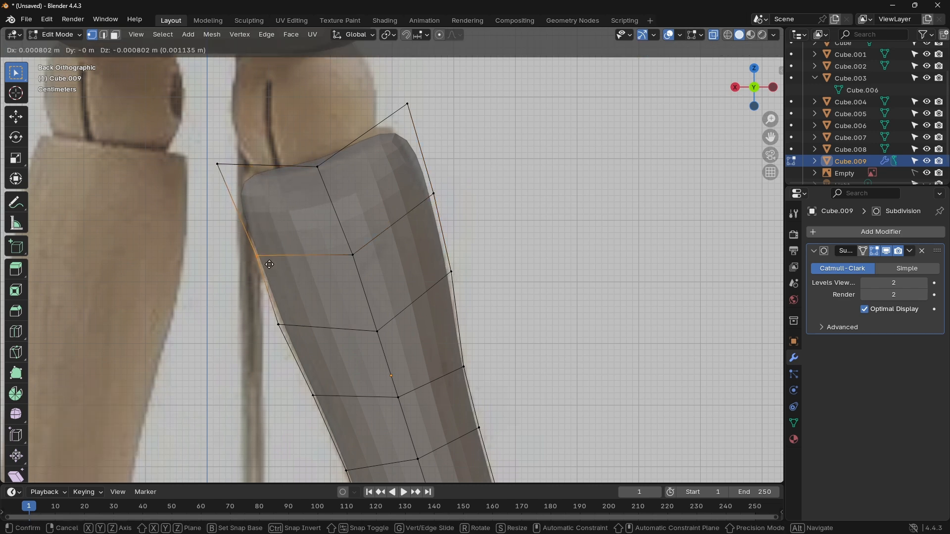
{"action": "left_click", "coordinate": [262, 264]}
{"action": "key", "text": "b"}
{"action": "left_click_drag", "start_coordinate": [288, 335], "coordinate": [289, 335]}
{"action": "key", "text": "g"}
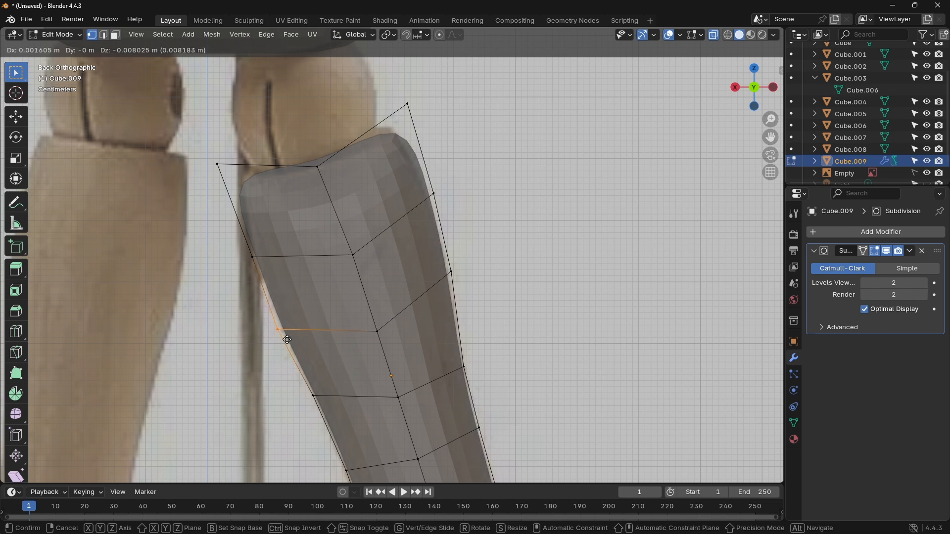
{"action": "left_click", "coordinate": [285, 343]}
Step: Adjust the two lowest outer-side vertices near the knee, moving them about -0.014/-0.002 m and -0.002/-0.007 m in X/Z
{"action": "middle_click_drag", "start_coordinate": [558, 357], "coordinate": [559, 177], "text": "shift"}
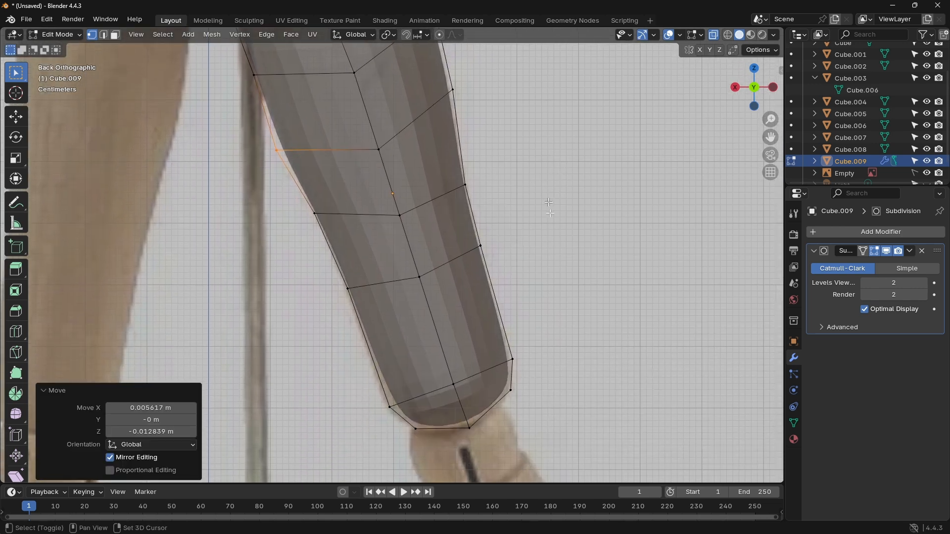
{"action": "left_click_drag", "start_coordinate": [523, 368], "coordinate": [501, 349]}
{"action": "key", "text": "g"}
{"action": "left_click", "coordinate": [512, 366]}
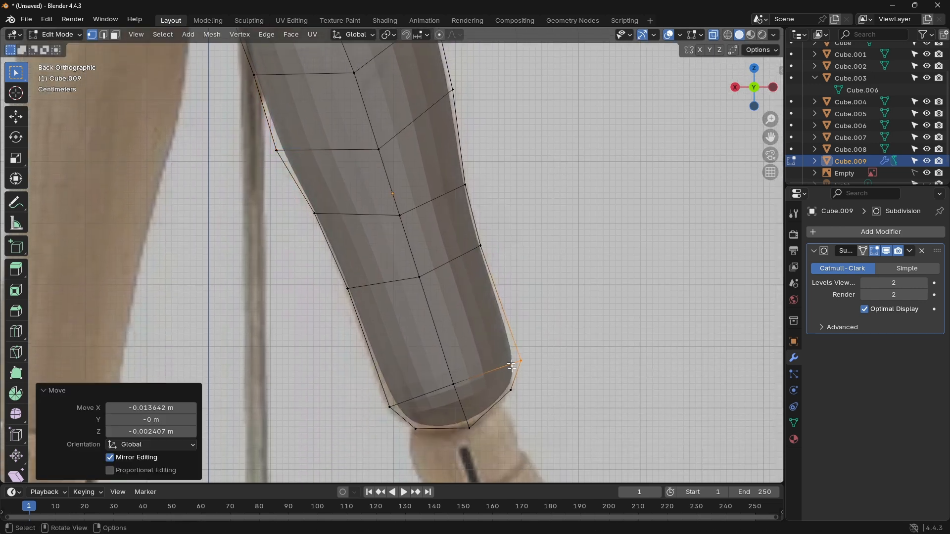
{"action": "left_click_drag", "start_coordinate": [518, 397], "coordinate": [506, 385]}
{"action": "key", "text": "g"}
{"action": "left_click", "coordinate": [509, 391]}
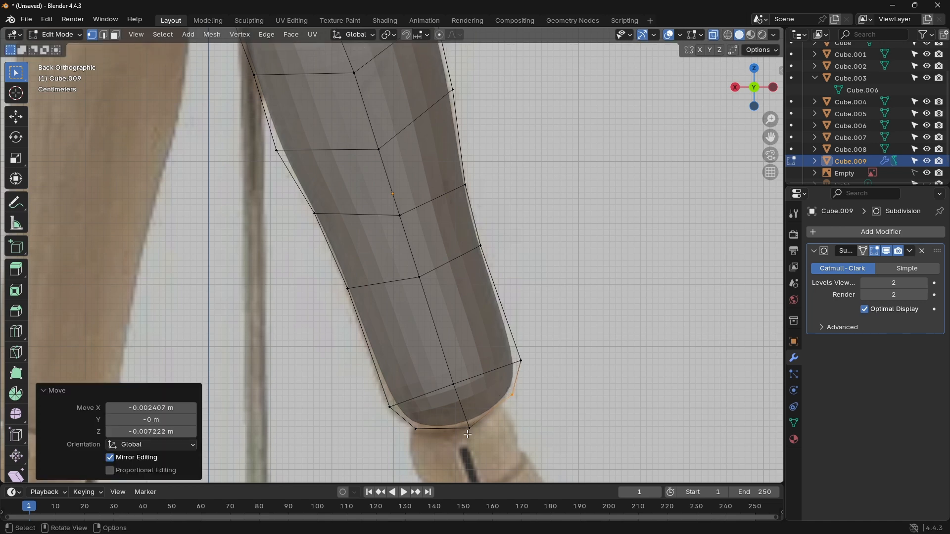
Step: Move the thigh's bottom middle vertex about 0.012/-0.009 m in X/Z and shift the bottom inner corner slightly outward and down
{"action": "left_click", "coordinate": [469, 430]}
{"action": "key", "text": "g"}
{"action": "left_click", "coordinate": [443, 428]}
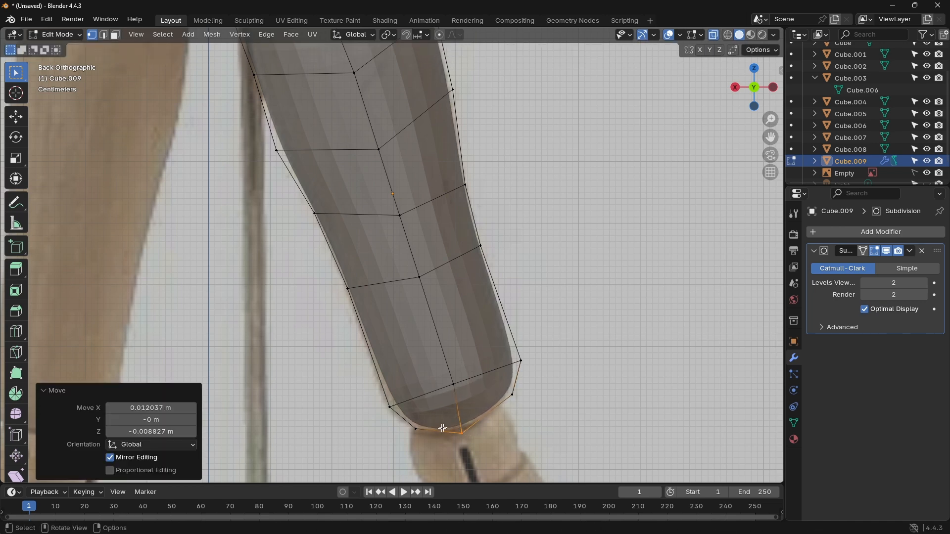
{"action": "left_click", "coordinate": [404, 427]}
{"action": "key", "text": "g"}
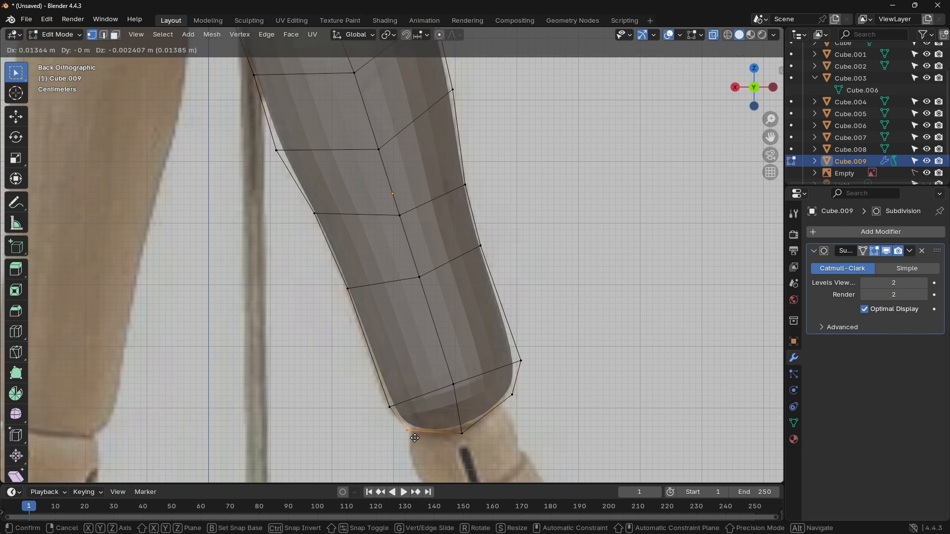
{"action": "left_click", "coordinate": [402, 429]}
Step: Widen the thigh's lower inner side by moving its lowest side vertex outward and the one above about 0.008/-0.007 m in X/Z
{"action": "left_click", "coordinate": [385, 404]}
{"action": "key", "text": "g"}
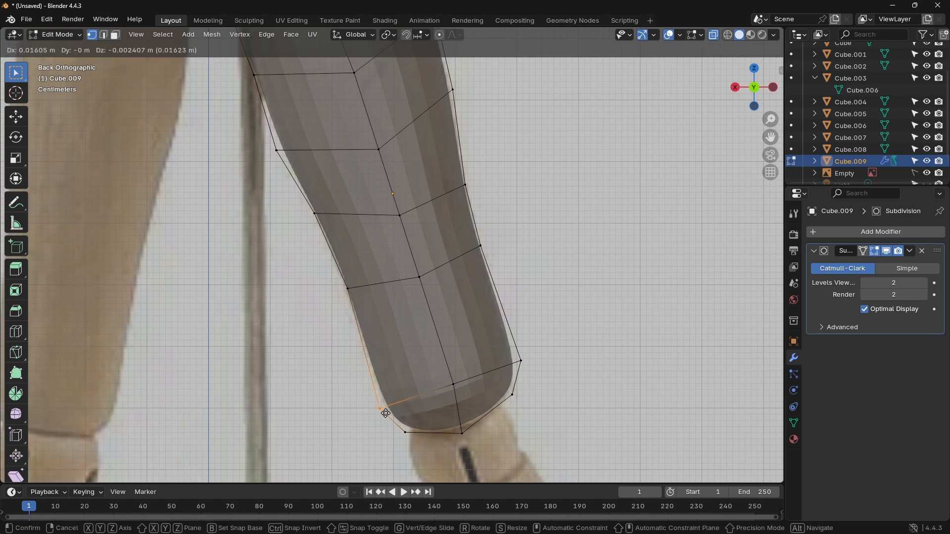
{"action": "left_click", "coordinate": [382, 409]}
{"action": "left_click", "coordinate": [346, 286]}
{"action": "key", "text": "g"}
{"action": "left_click", "coordinate": [341, 291]}
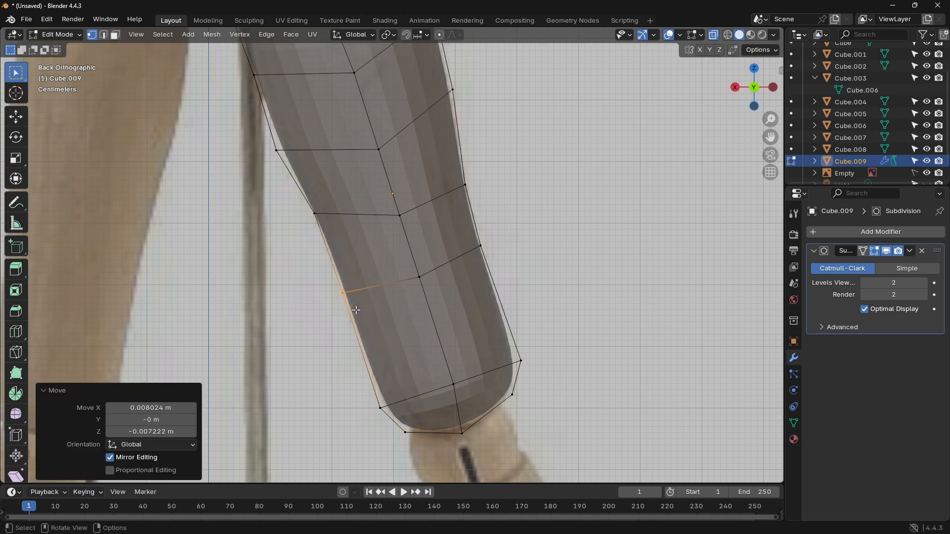
Step: Scale the whole thigh mesh along Y to about 0.42 in the side view
{"action": "middle_click_drag", "start_coordinate": [335, 265], "coordinate": [441, 382], "text": "shift"}
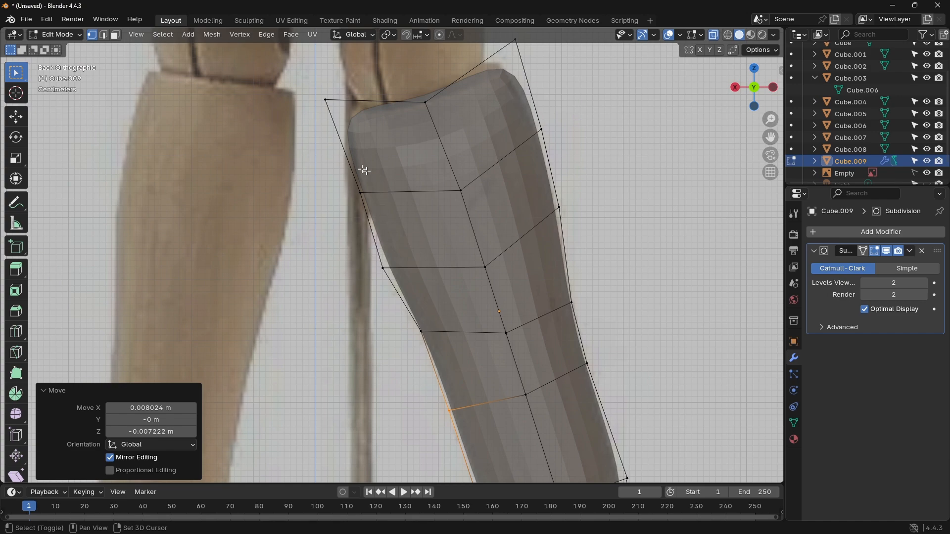
{"action": "scroll", "coordinate": [417, 179], "scroll_direction": "up", "scroll_amount": 1}
{"action": "scroll", "coordinate": [415, 180], "scroll_direction": "down", "scroll_amount": 5}
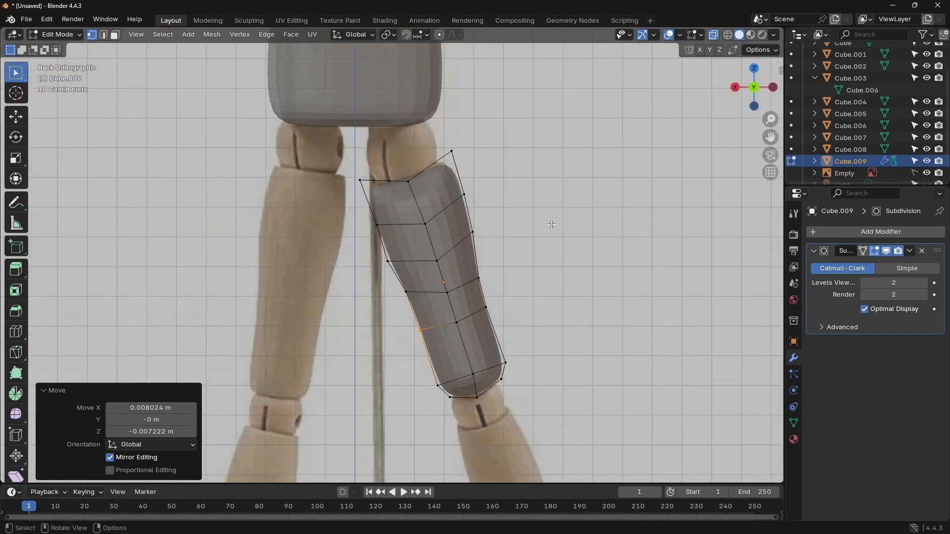
{"action": "left_click", "coordinate": [774, 88]}
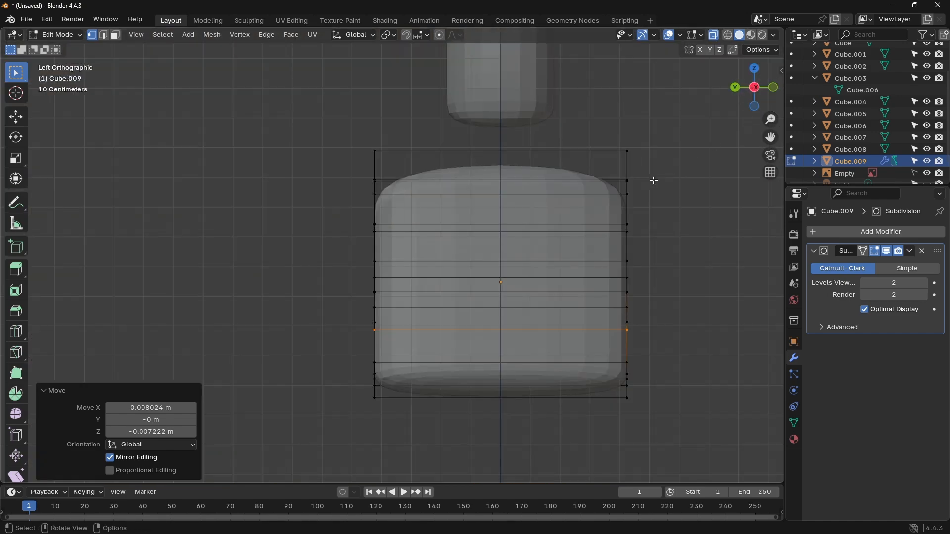
{"action": "key", "text": "a"}
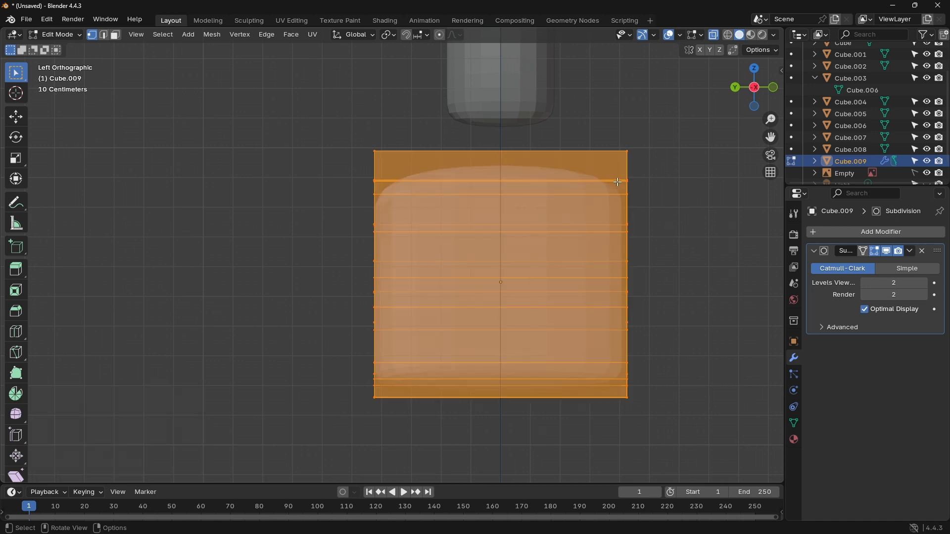
{"action": "key", "text": "s"}
{"action": "key", "text": "y"}
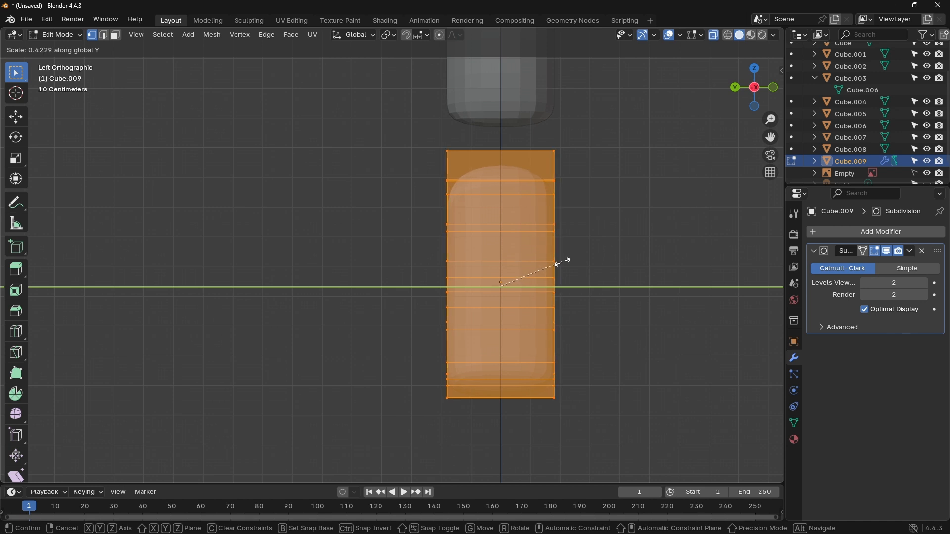
{"action": "left_click", "coordinate": [558, 262]}
{"action": "left_click", "coordinate": [620, 226]}
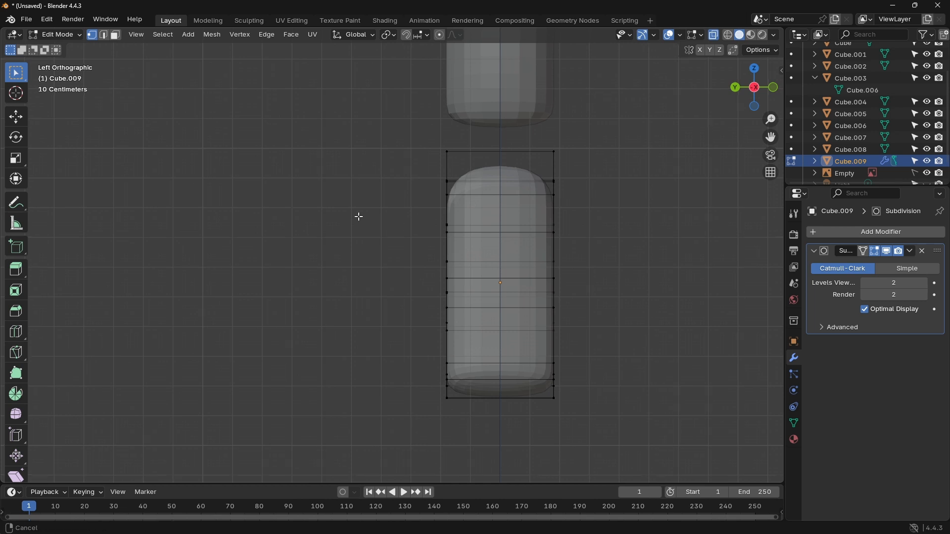
Step: Check the thigh's depth in 3D and bake its subdivision into the object with Visual Geometry to Mesh
{"action": "middle_click_drag", "start_coordinate": [358, 214], "coordinate": [467, 233]}
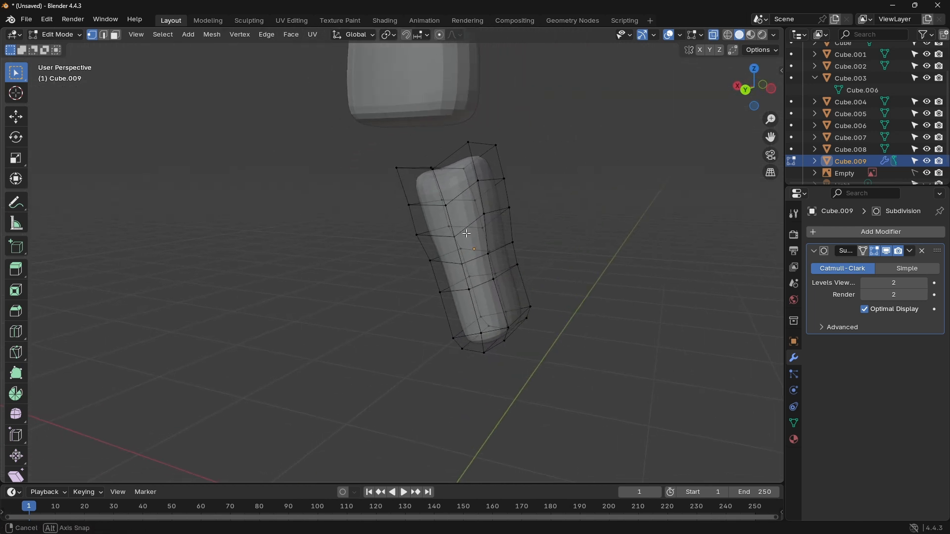
{"action": "scroll", "coordinate": [466, 230], "scroll_direction": "up", "scroll_amount": 4}
{"action": "scroll", "coordinate": [469, 223], "scroll_direction": "down", "scroll_amount": 7}
{"action": "middle_click_drag", "start_coordinate": [567, 196], "coordinate": [538, 232], "text": "shift"}
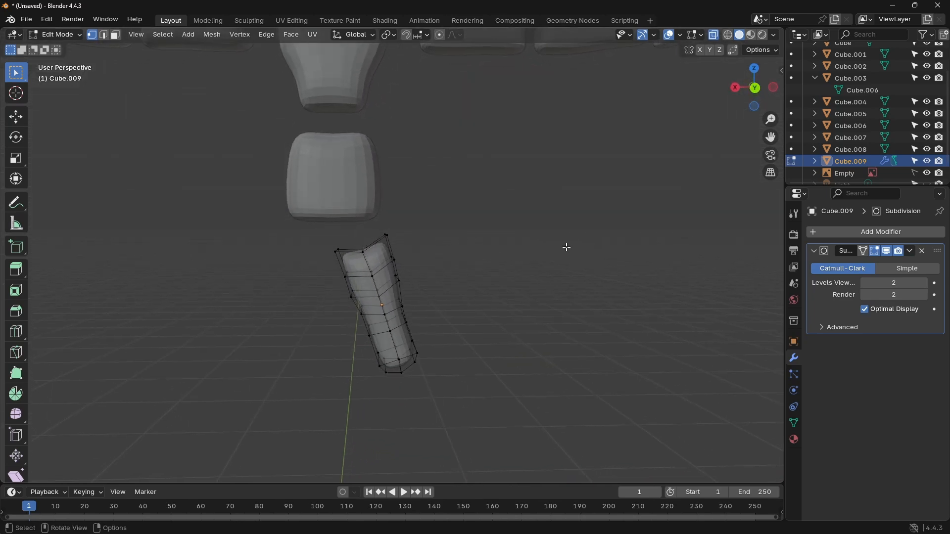
{"action": "left_click", "coordinate": [757, 89]}
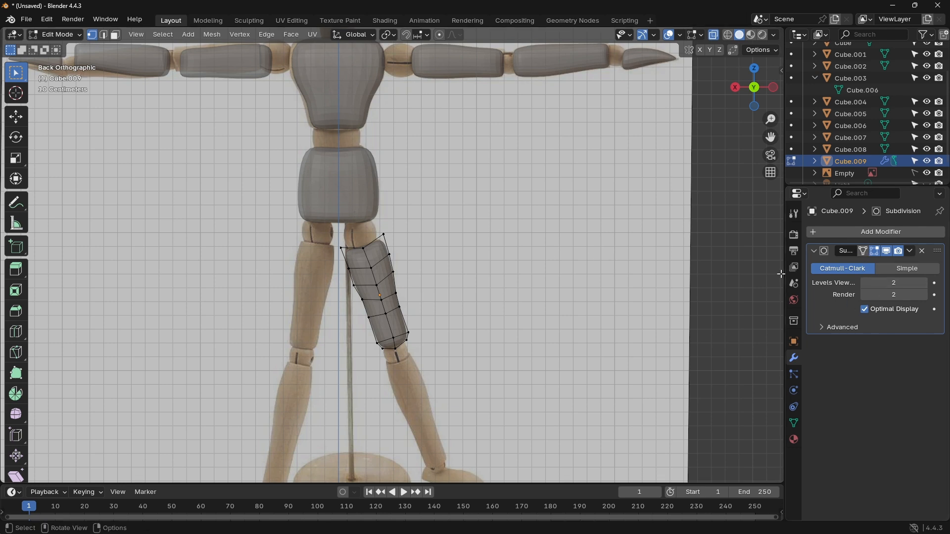
{"action": "key", "text": "Tab"}
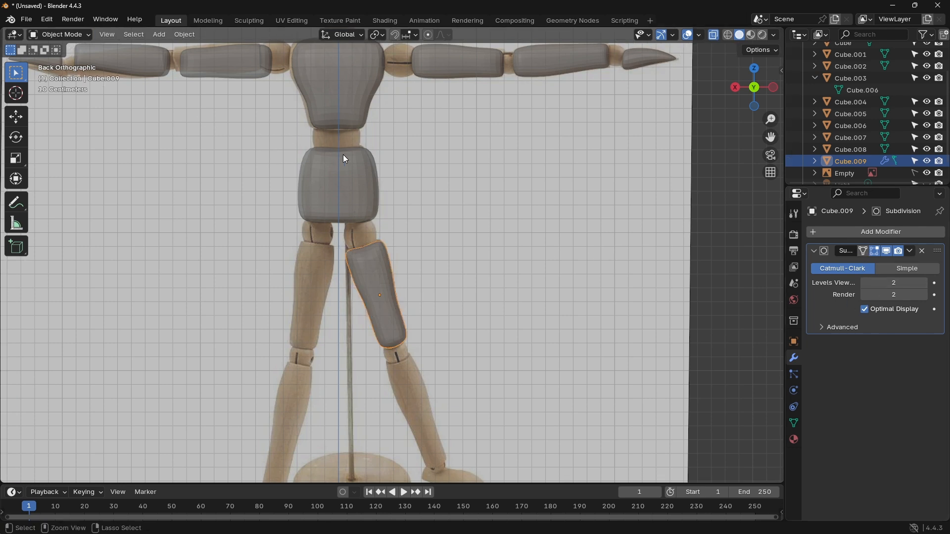
{"action": "key", "text": "ctrl+a"}
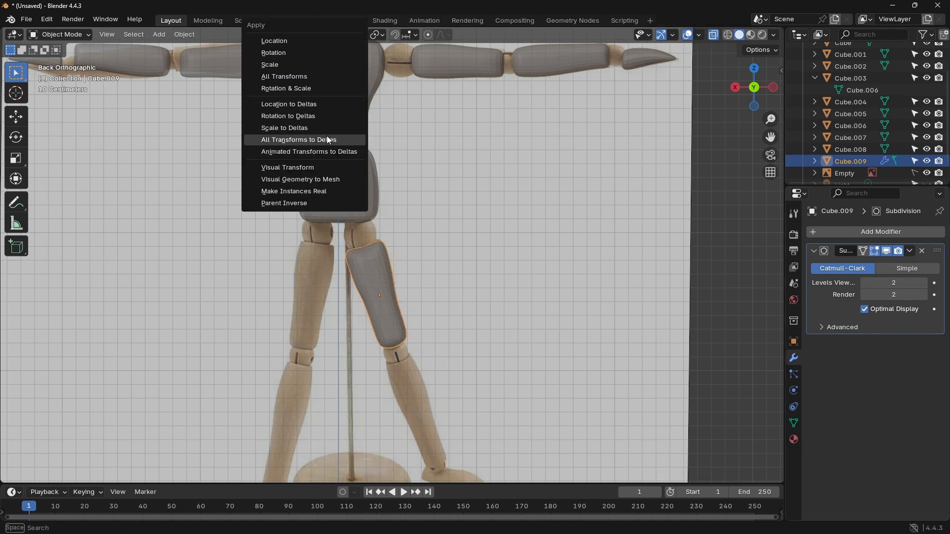
{"action": "left_click", "coordinate": [325, 179]}
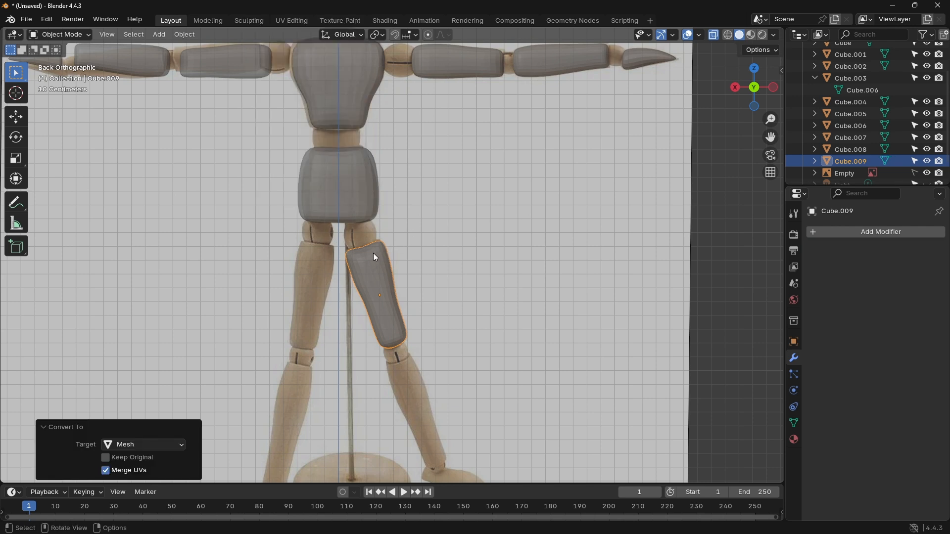
Step: Duplicate the thigh and move the copy about 0.408 m along X onto the other thigh
{"action": "left_click", "coordinate": [478, 267]}
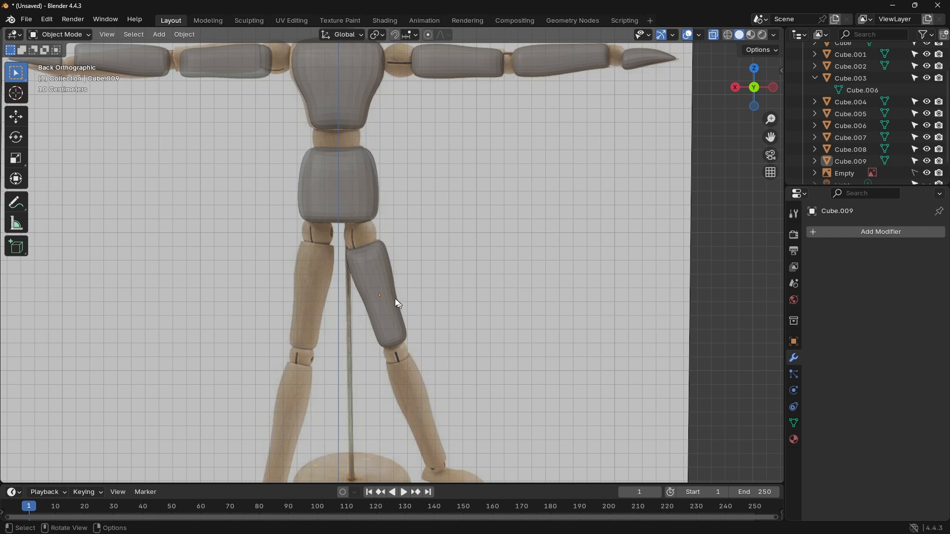
{"action": "left_click", "coordinate": [371, 286]}
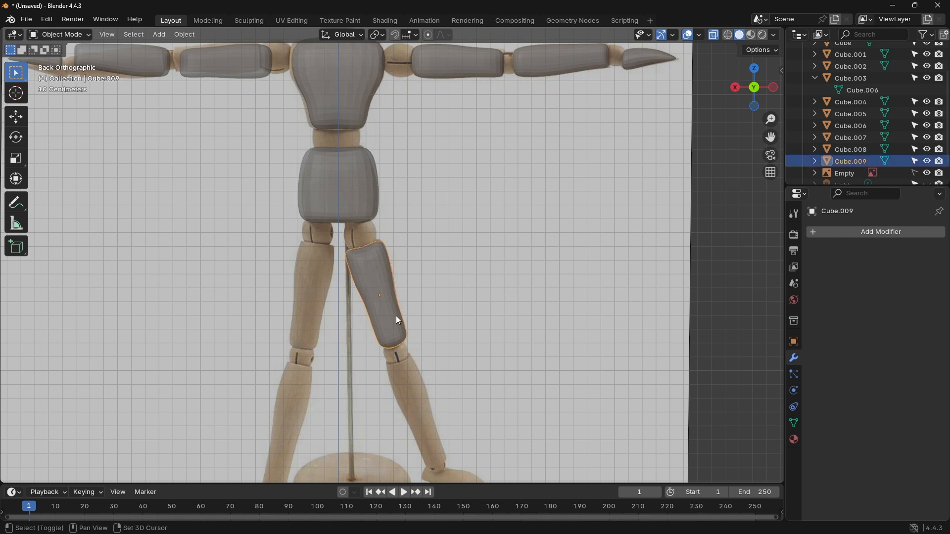
{"action": "key", "text": "shift+d"}
{"action": "key", "text": "x"}
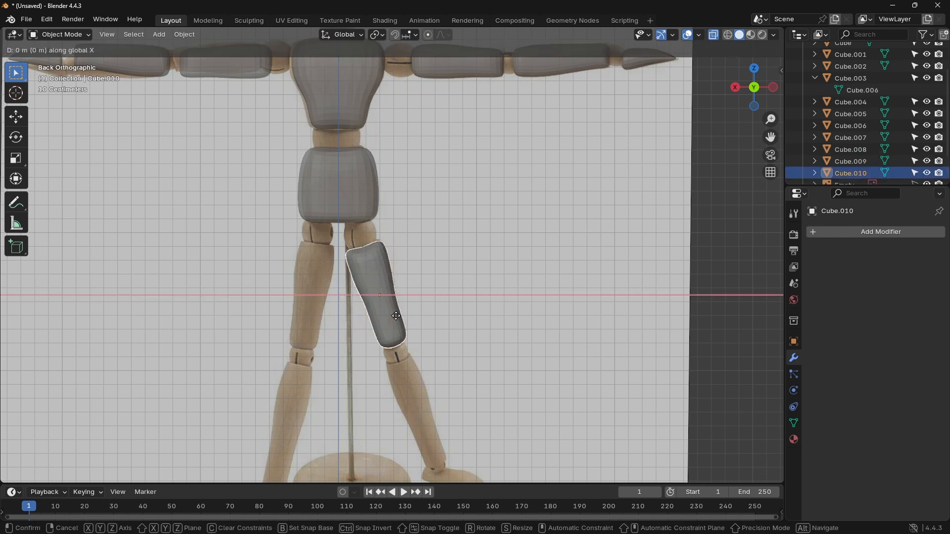
{"action": "left_click", "coordinate": [339, 323]}
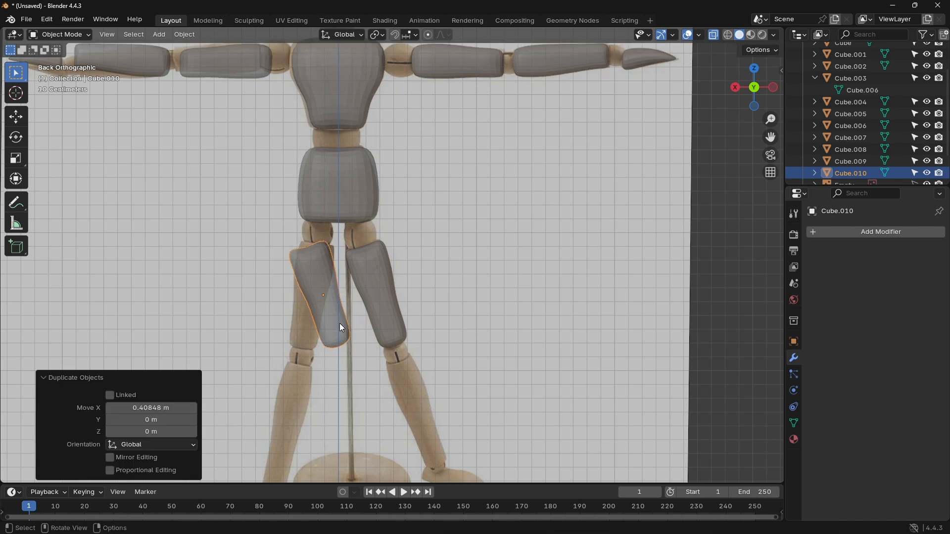
Step: Mirror the duplicated thigh along global X and move it about 0.172 m along X onto the other thigh of the reference
{"action": "right_click", "coordinate": [340, 322]}
{"action": "mouse_move", "coordinate": [315, 313]}
{"action": "left_click", "coordinate": [400, 326]}
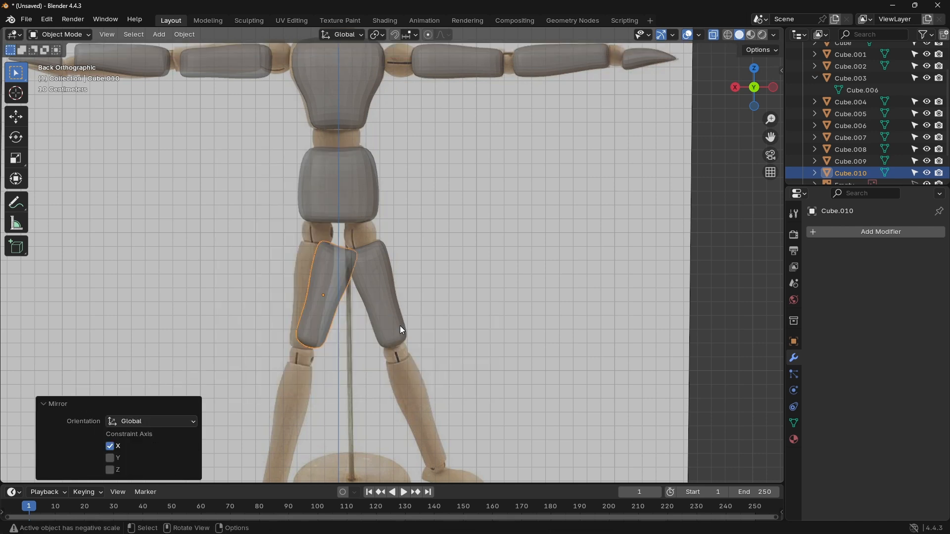
{"action": "key", "text": "g"}
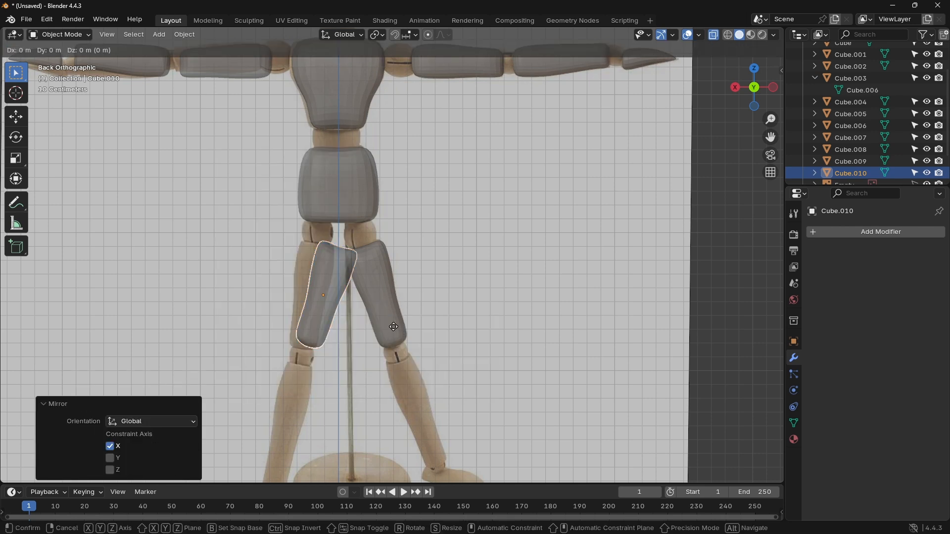
{"action": "key", "text": "x"}
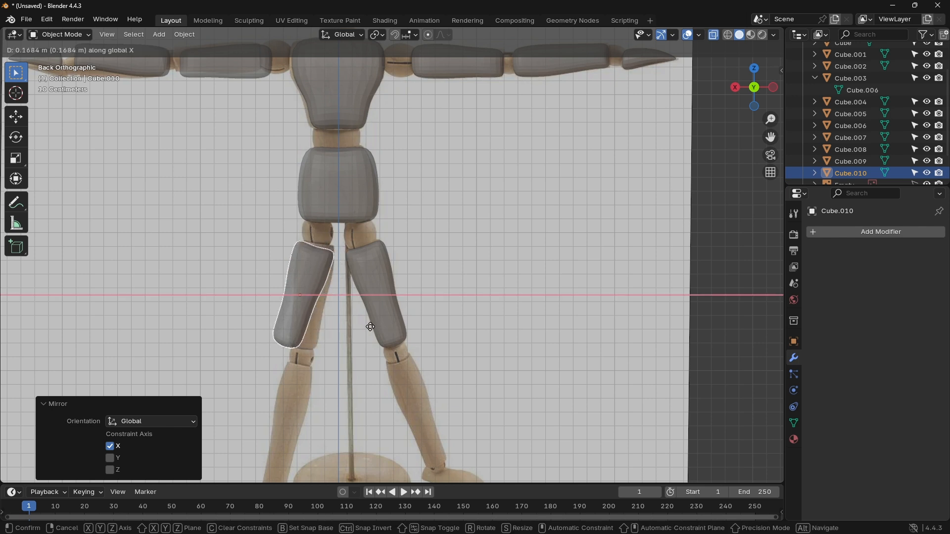
{"action": "left_click", "coordinate": [372, 330]}
{"action": "middle_click_drag", "start_coordinate": [370, 328], "coordinate": [352, 322]}
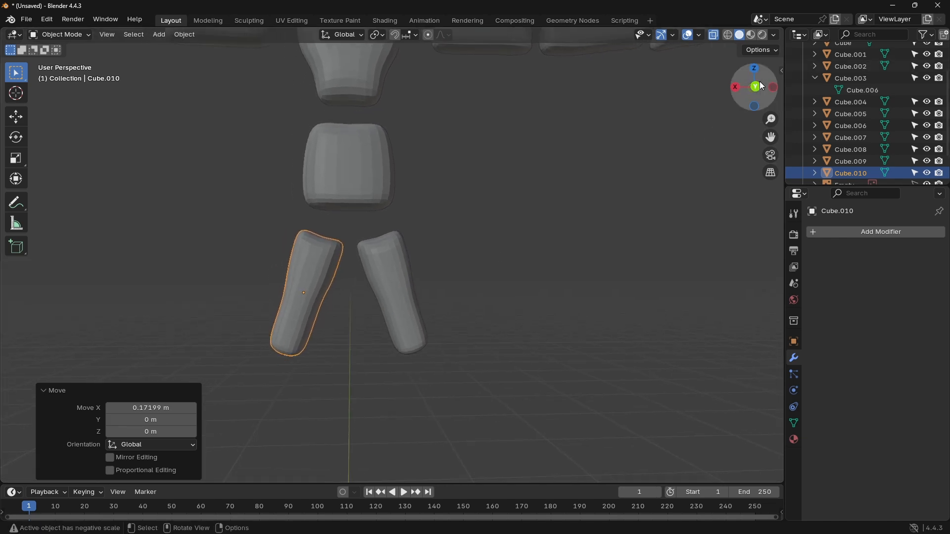
Step: Add a cube in the back view and move it about -0.612 m in X and 0.644 m in Z over the lower leg
{"action": "left_click", "coordinate": [754, 87]}
{"action": "middle_click_drag", "start_coordinate": [535, 339], "coordinate": [470, 210], "text": "shift"}
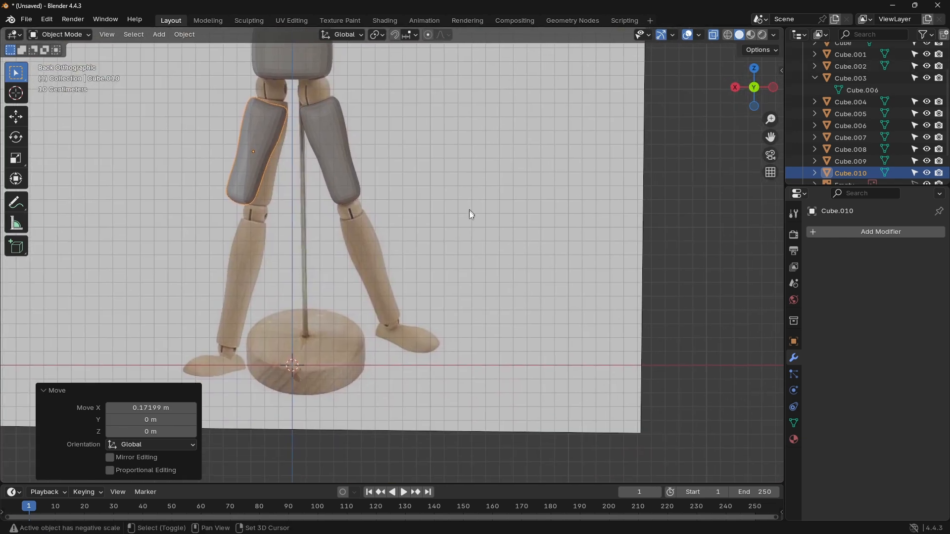
{"action": "scroll", "coordinate": [438, 270], "scroll_direction": "up", "scroll_amount": 2}
{"action": "middle_click_drag", "start_coordinate": [439, 272], "coordinate": [446, 208], "text": "shift"}
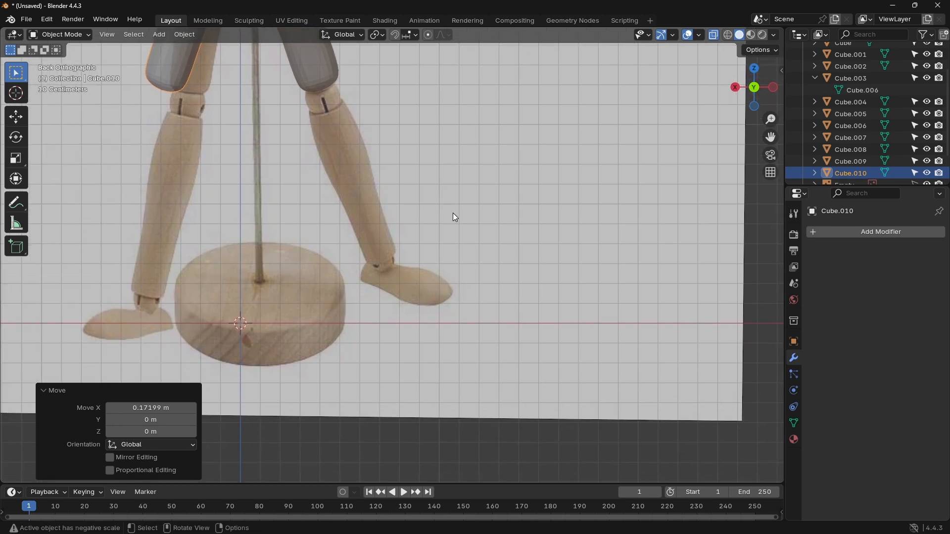
{"action": "key", "text": "shift+a"}
{"action": "mouse_move", "coordinate": [453, 212]}
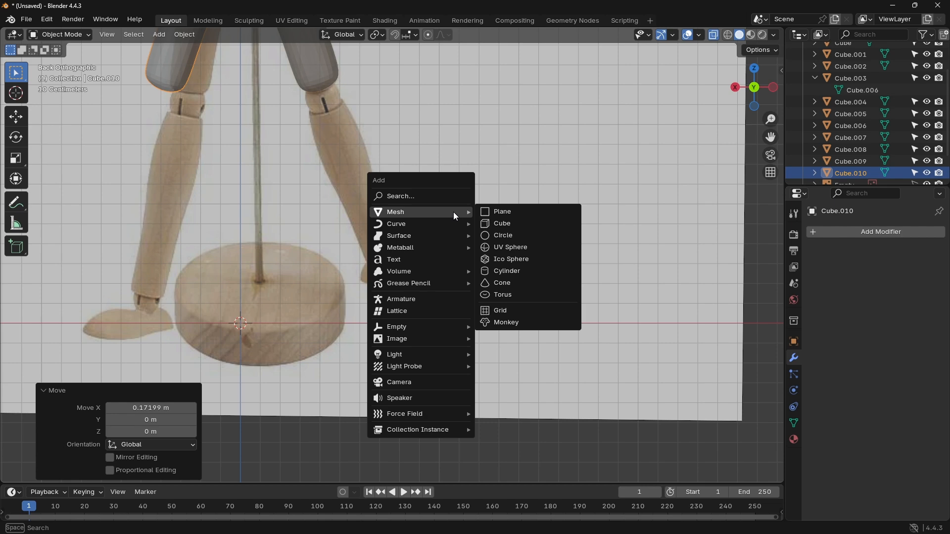
{"action": "left_click", "coordinate": [518, 225]}
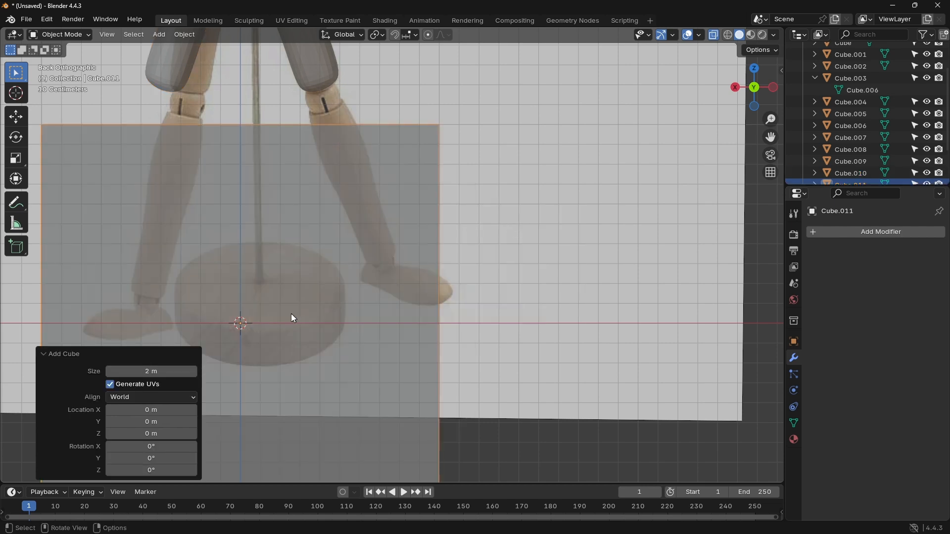
{"action": "key", "text": "g"}
{"action": "left_click", "coordinate": [393, 186]}
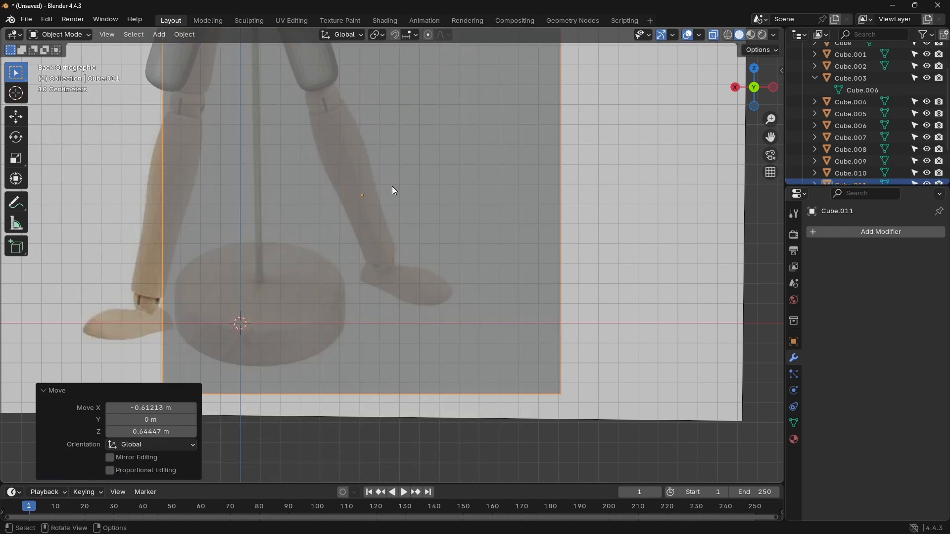
Step: Cut one vertical edge loop through the middle of the new lower-leg cube
{"action": "scroll", "coordinate": [447, 209], "scroll_direction": "up", "scroll_amount": 2}
{"action": "scroll", "coordinate": [446, 209], "scroll_direction": "down", "scroll_amount": 5}
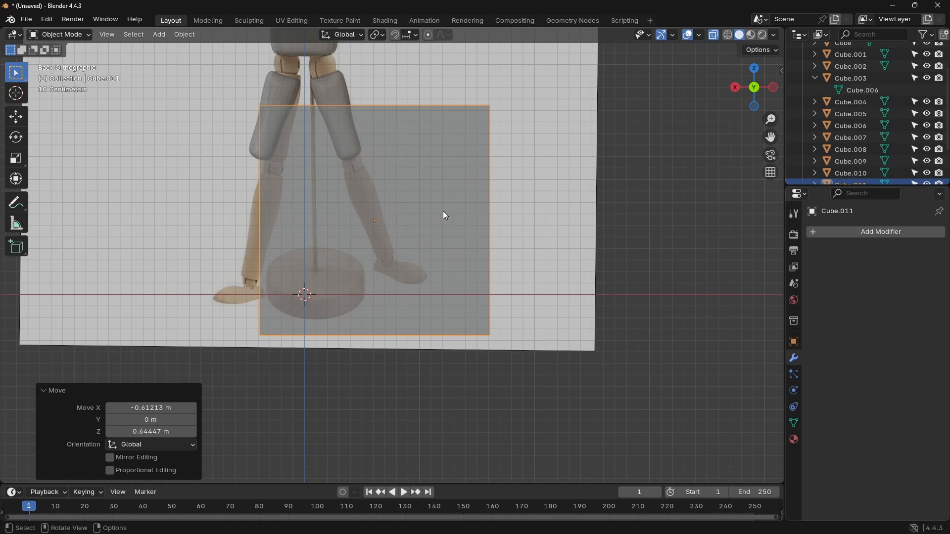
{"action": "key", "text": "Tab"}
{"action": "key", "text": "ctrl+r"}
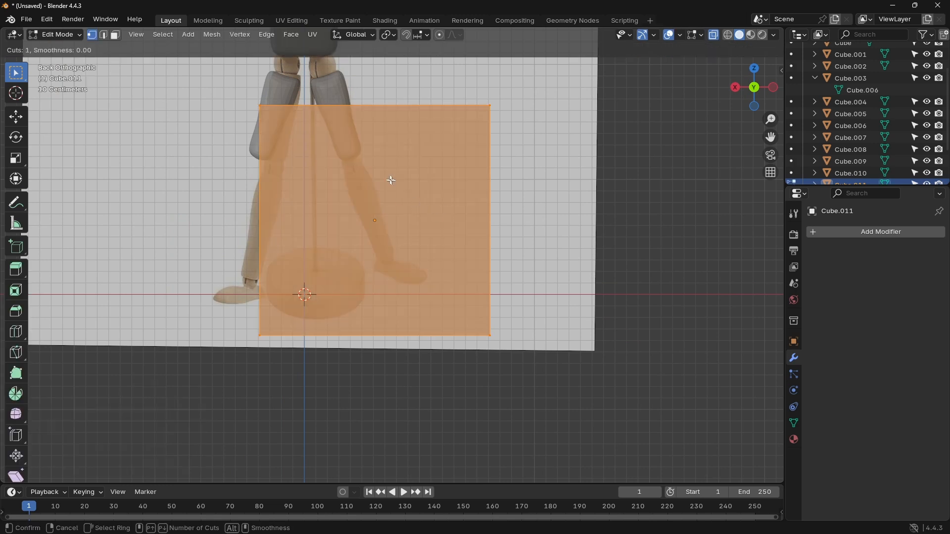
{"action": "left_click", "coordinate": [397, 148]}
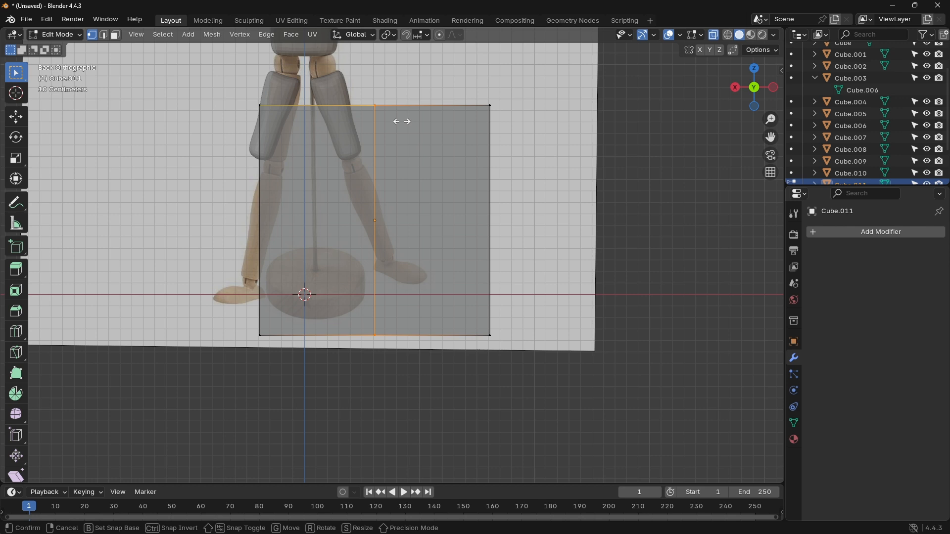
{"action": "left_click", "coordinate": [401, 183]}
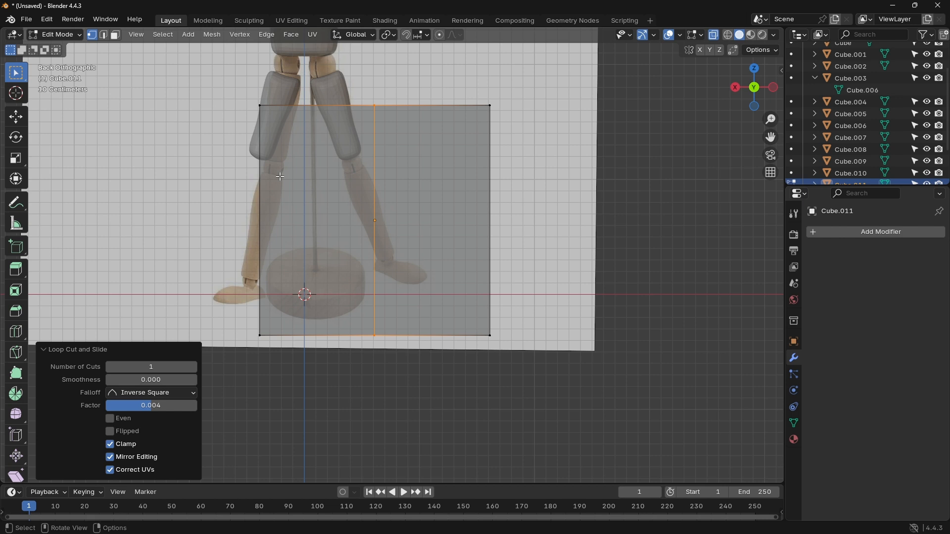
{"action": "key", "text": "Tab"}
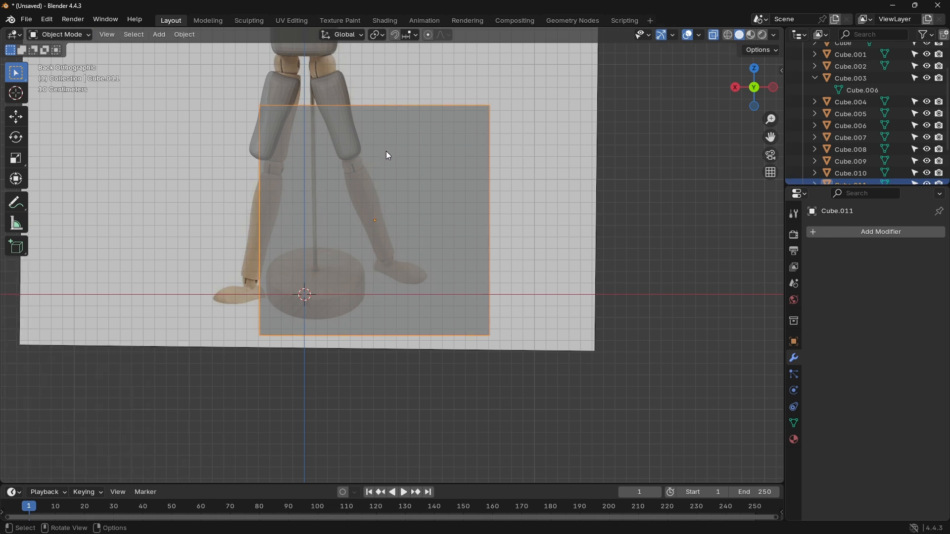
Step: Rotate the lower-leg cube about -24° to follow the shin's slant and scale it uniformly to about 0.485
{"action": "key", "text": "r"}
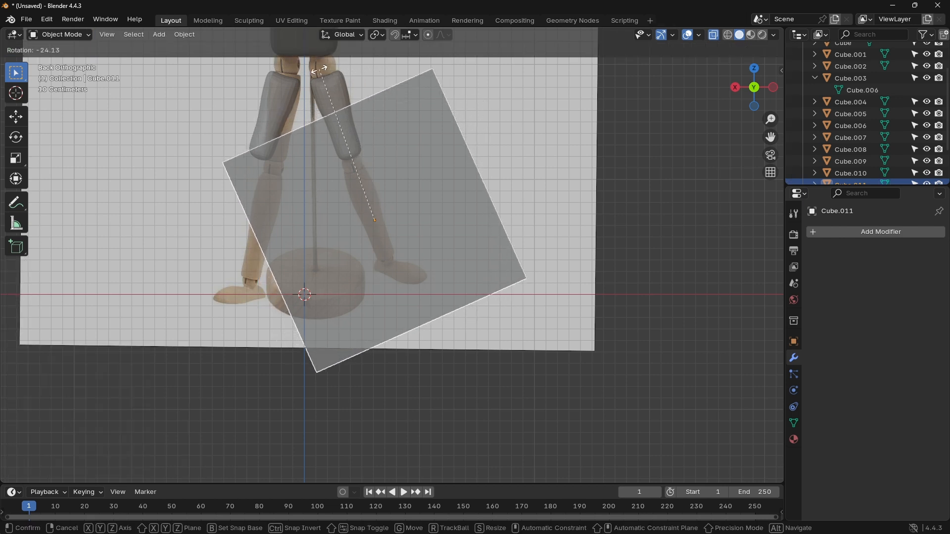
{"action": "left_click", "coordinate": [322, 74]}
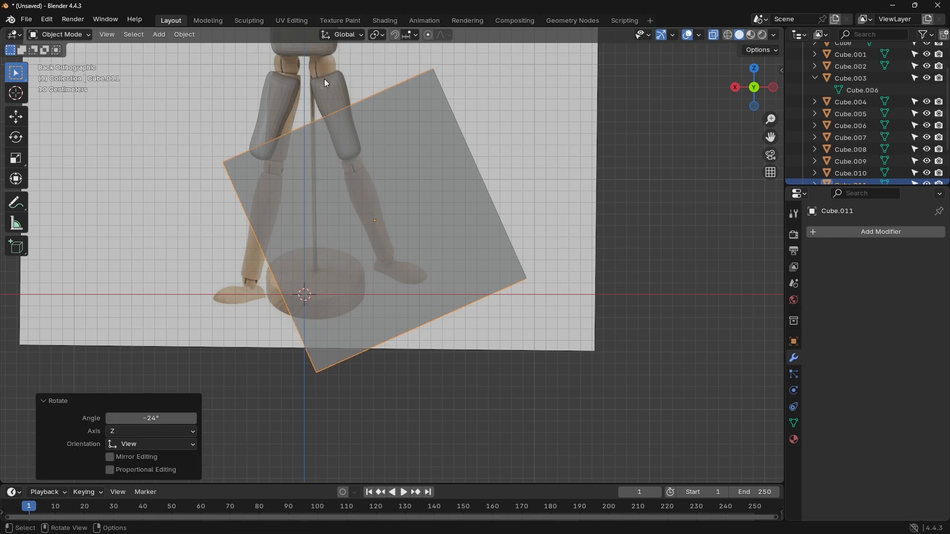
{"action": "key", "text": "s"}
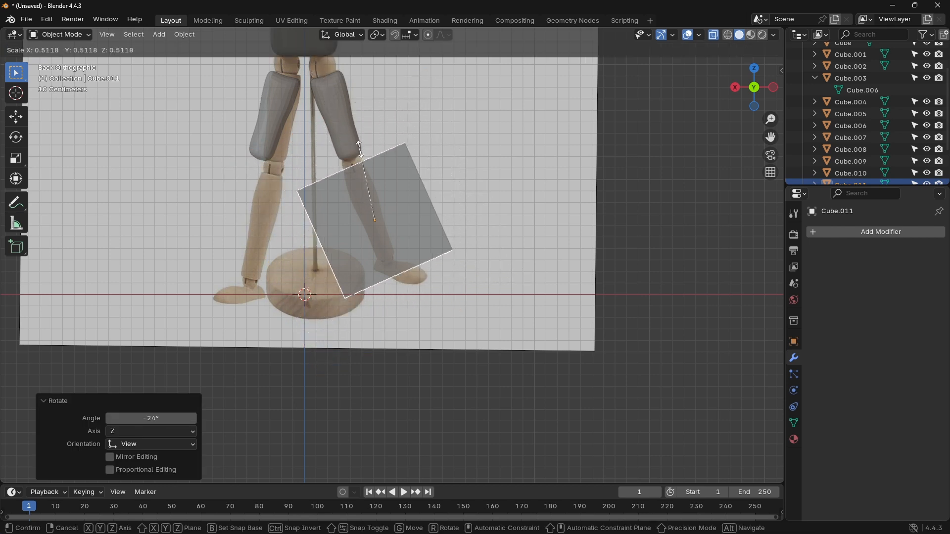
{"action": "left_click", "coordinate": [361, 152]}
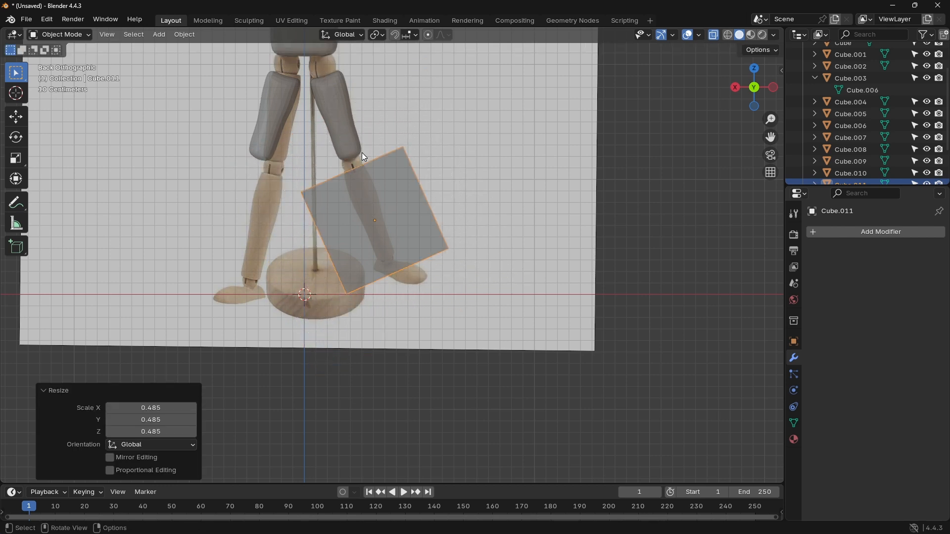
Step: Shift the lower-leg cube about 0.030 m in X and 0.056 m in Z, and scale it uniformly by about 0.933
{"action": "key", "text": "g"}
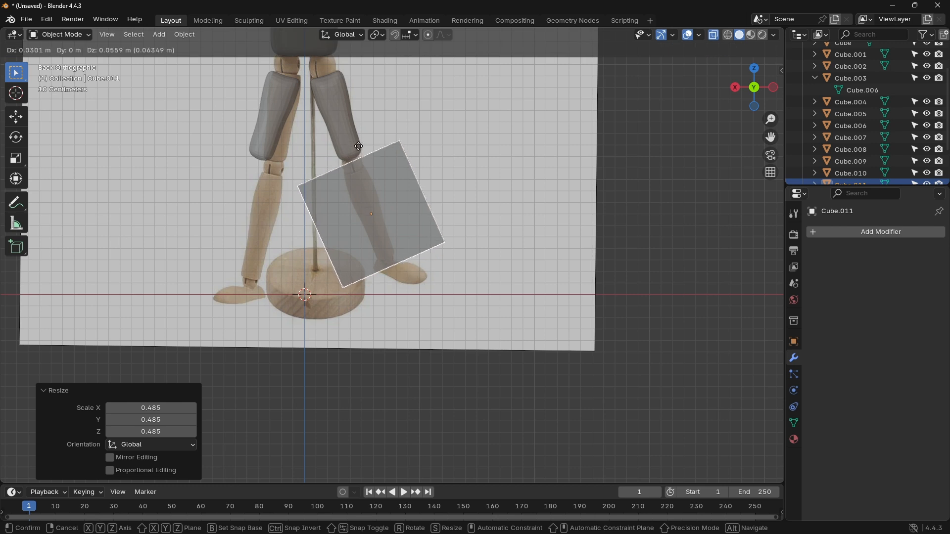
{"action": "left_click", "coordinate": [358, 147]}
{"action": "key", "text": "s"}
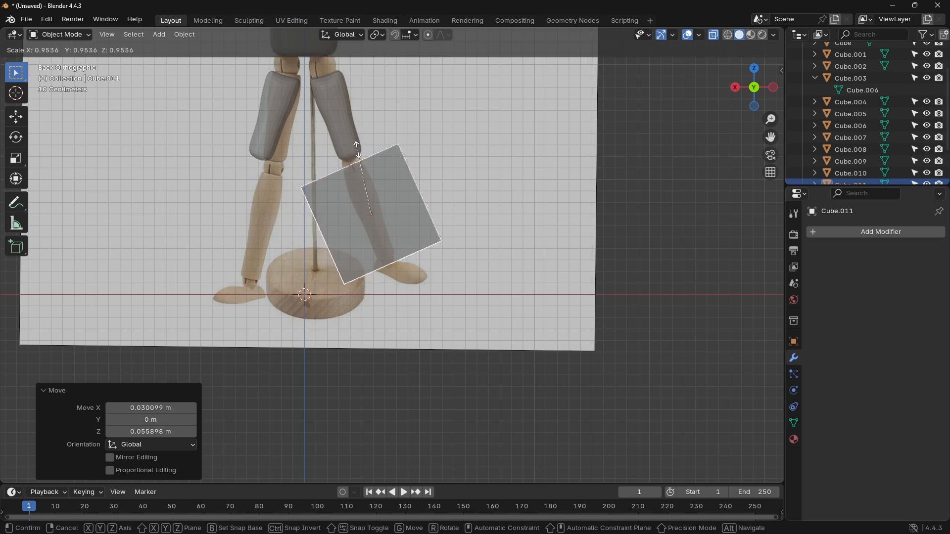
{"action": "left_click", "coordinate": [359, 154]}
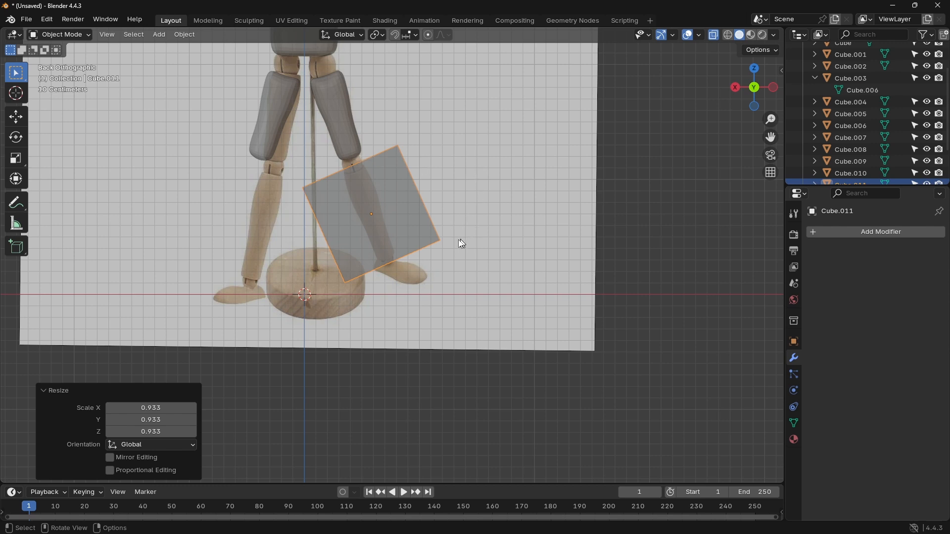
Step: Cut two crosswise edge loops through the upper half of the lower-leg cube, sliding them by factors of about -0.567 and -0.463
{"action": "scroll", "coordinate": [399, 221], "scroll_direction": "up", "scroll_amount": 4}
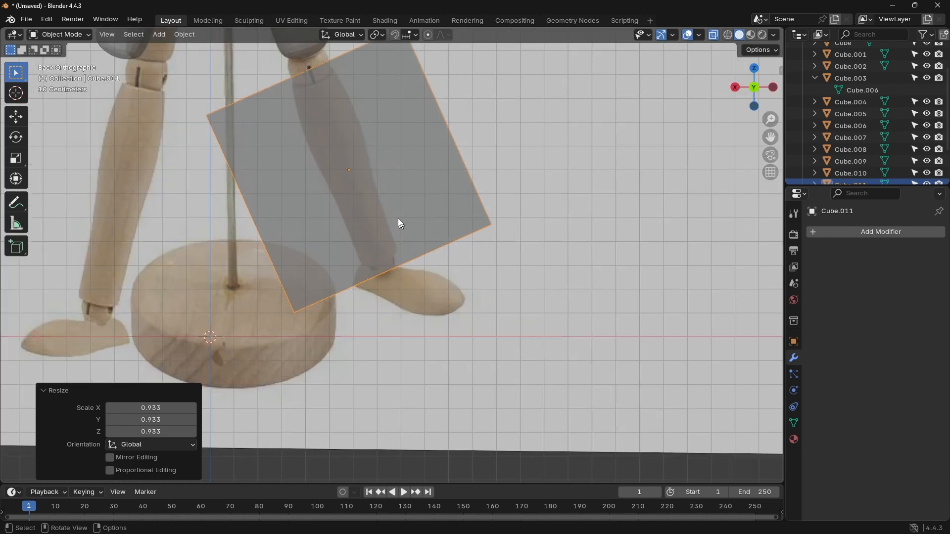
{"action": "middle_click_drag", "start_coordinate": [368, 193], "coordinate": [381, 234], "text": "shift"}
{"action": "key", "text": "Tab"}
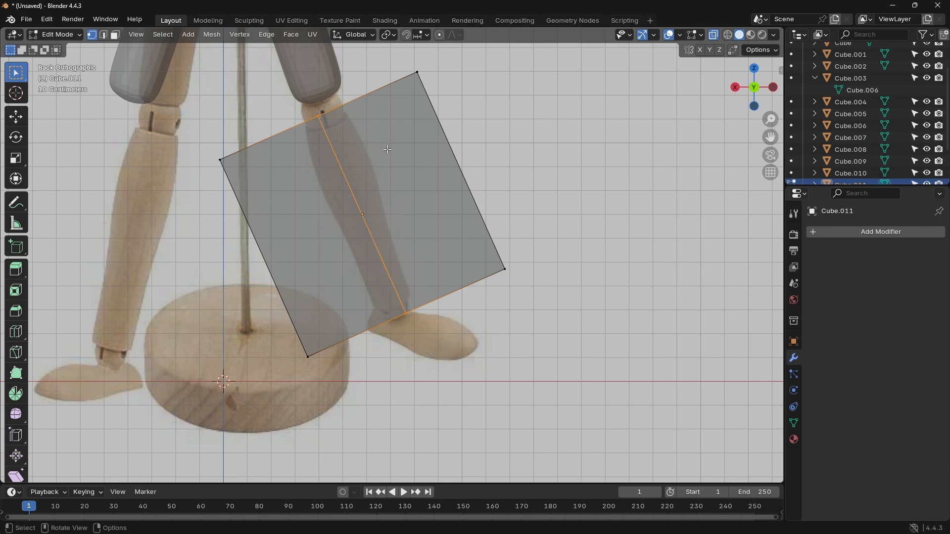
{"action": "key", "text": "ctrl+r"}
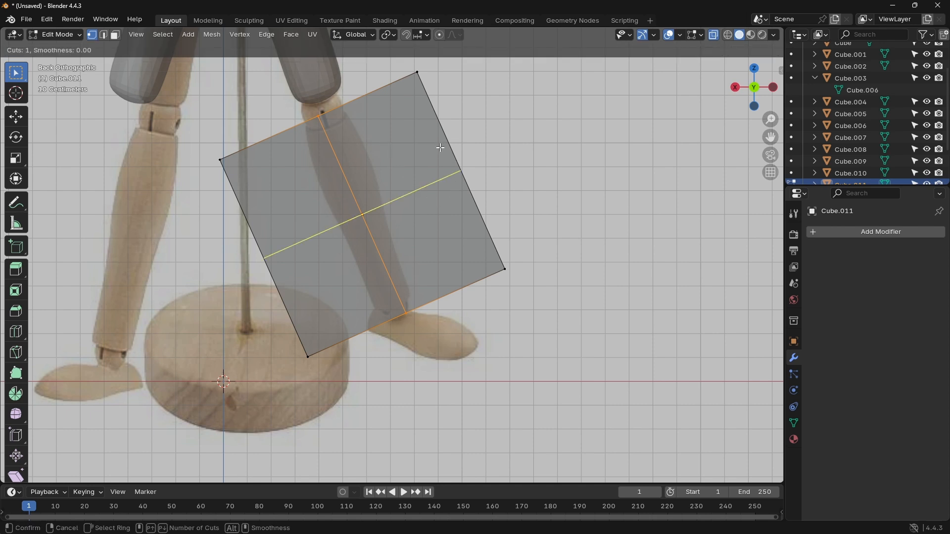
{"action": "left_click", "coordinate": [440, 147]}
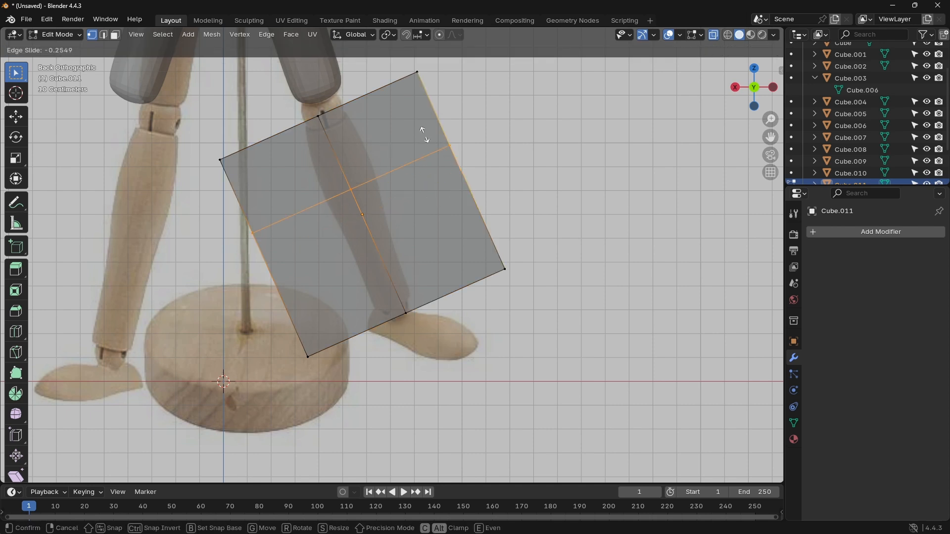
{"action": "left_click", "coordinate": [400, 105]}
{"action": "key", "text": "ctrl+r"}
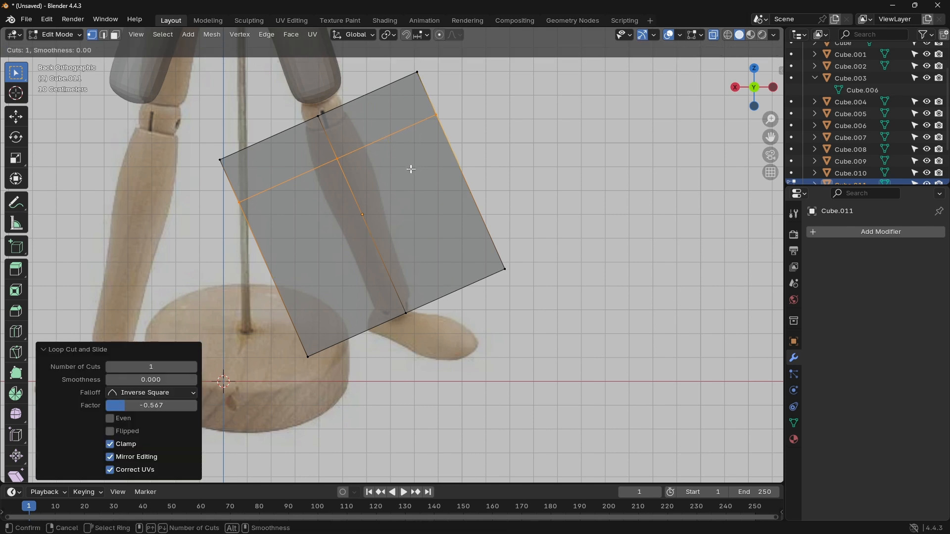
{"action": "left_click", "coordinate": [453, 195]}
{"action": "left_click", "coordinate": [419, 161]}
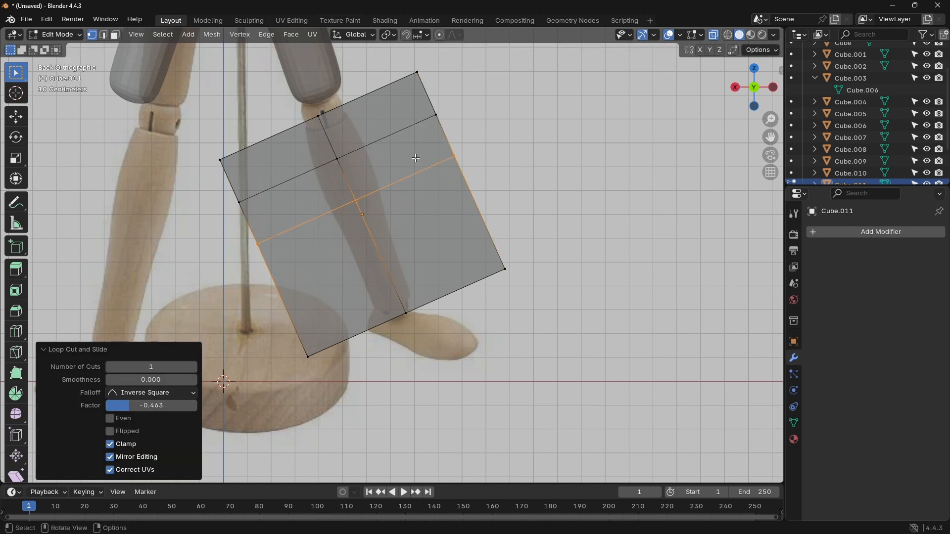
Step: Cut two more crosswise edge loops lower on the cube, sliding them by factors of about -0.537 and -0.156
{"action": "key", "text": "ctrl+r"}
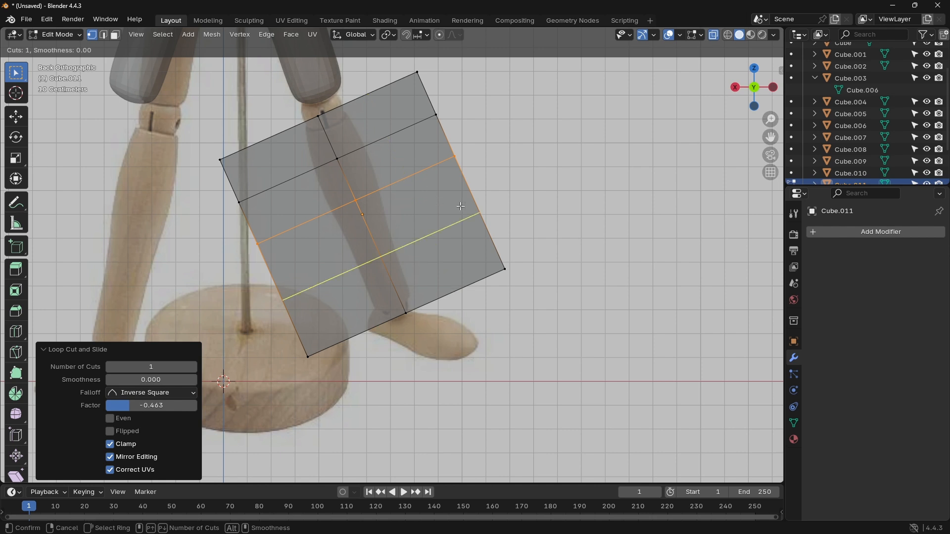
{"action": "left_click", "coordinate": [457, 206]}
{"action": "left_click", "coordinate": [433, 182]}
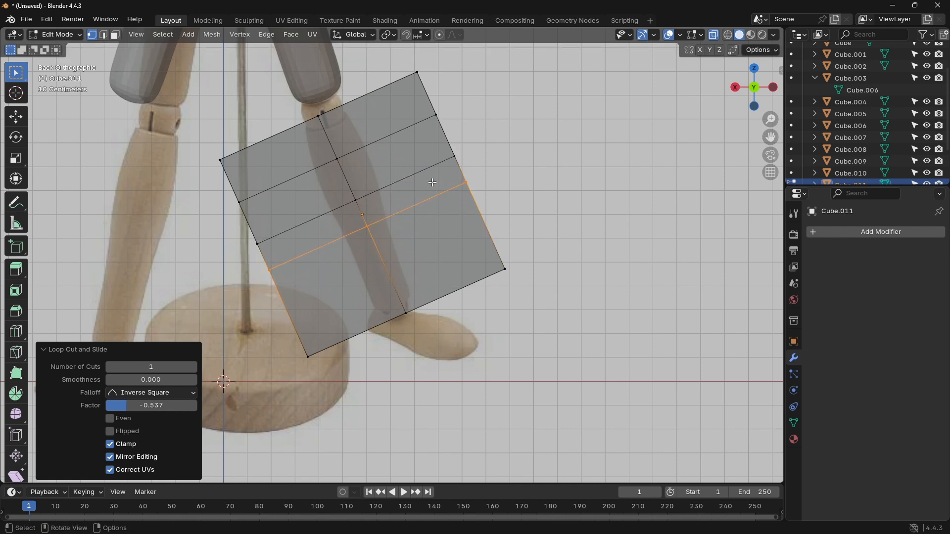
{"action": "key", "text": "ctrl+r"}
{"action": "left_click", "coordinate": [448, 233]}
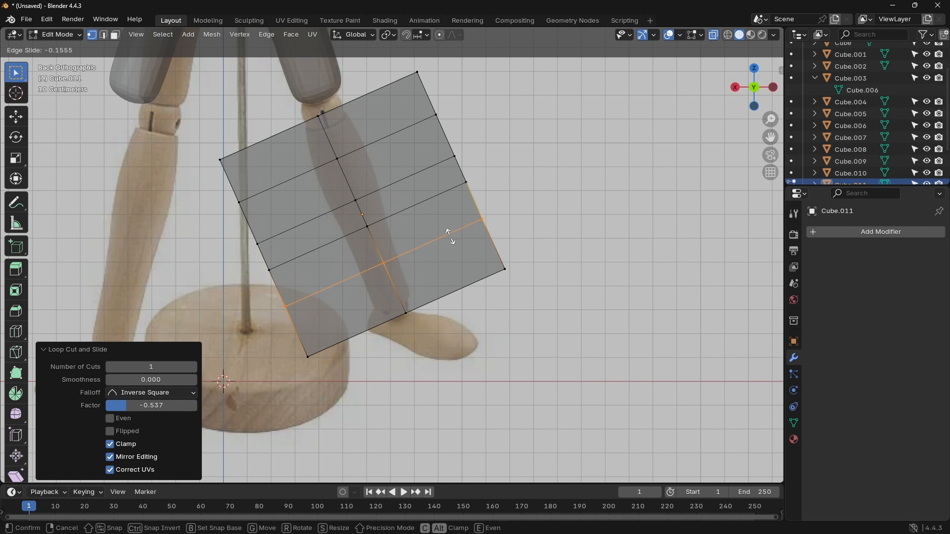
{"action": "left_click", "coordinate": [449, 234]}
Step: Move the bottom outer corner vertices to the ankle's outer edge and the bottom middle vertices about 0.023 m in X and 0.025 m in Z
{"action": "scroll", "coordinate": [398, 239], "scroll_direction": "up", "scroll_amount": 3}
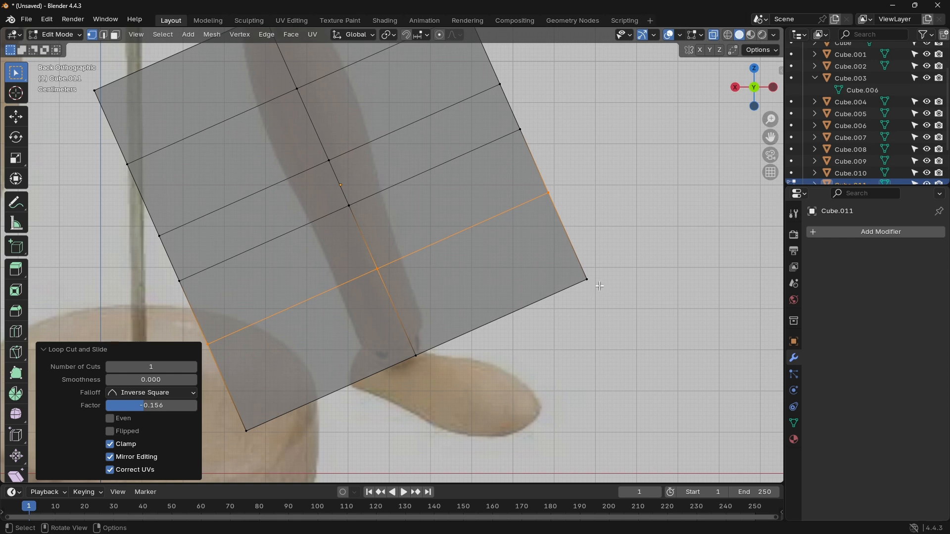
{"action": "left_click", "coordinate": [580, 278]}
{"action": "left_click_drag", "start_coordinate": [580, 278], "coordinate": [416, 325]}
{"action": "left_click_drag", "start_coordinate": [421, 371], "coordinate": [410, 344]}
{"action": "key", "text": "g"}
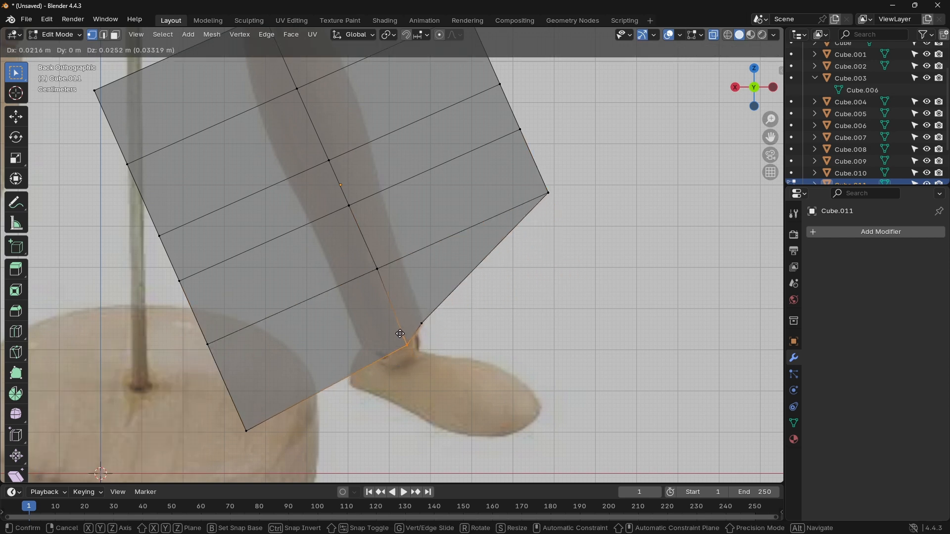
{"action": "left_click", "coordinate": [401, 334]}
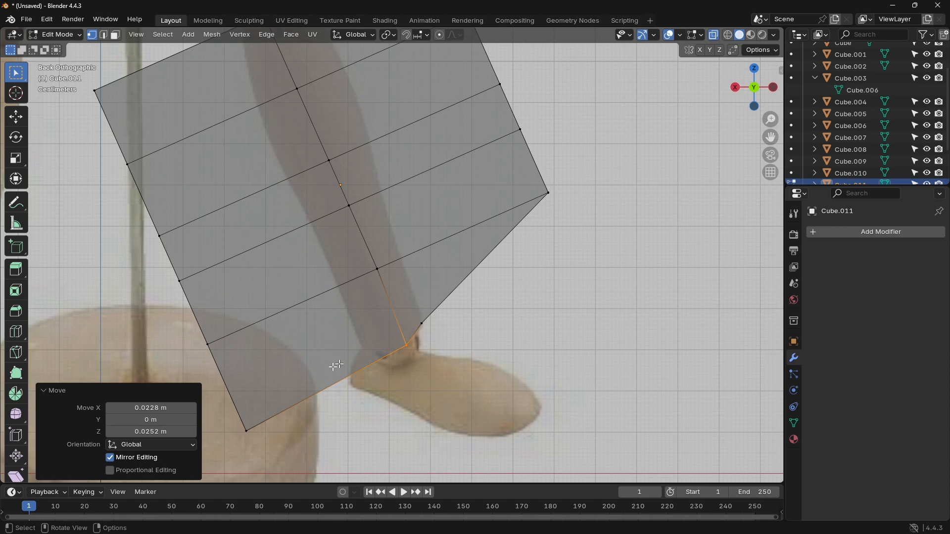
Step: Pull the bottom inner corner vertices to the ankle's inner edge and the inner vertices above them about -0.3 m in X and 0.178 m in Z
{"action": "left_click", "coordinate": [247, 432]}
{"action": "key", "text": "g"}
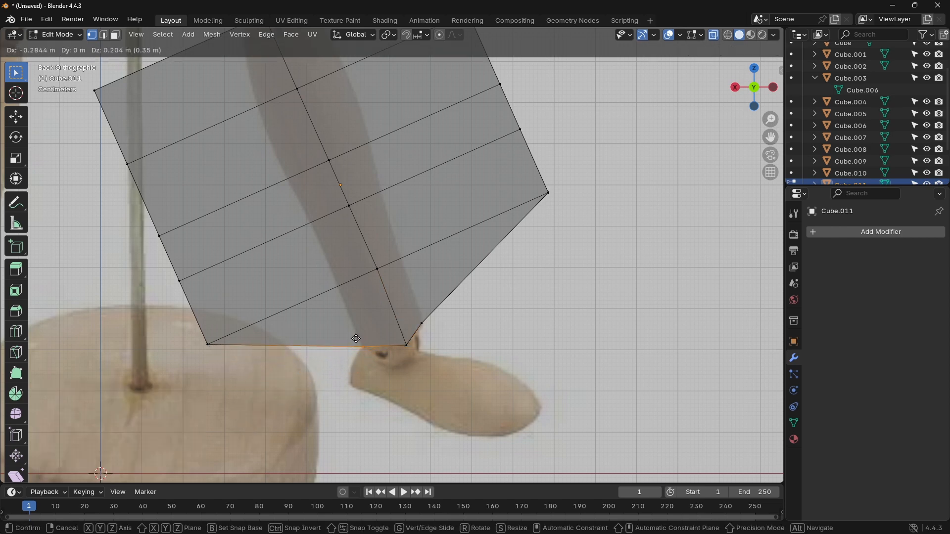
{"action": "left_click", "coordinate": [355, 338]}
{"action": "left_click_drag", "start_coordinate": [202, 323], "coordinate": [224, 357]}
{"action": "key", "text": "g"}
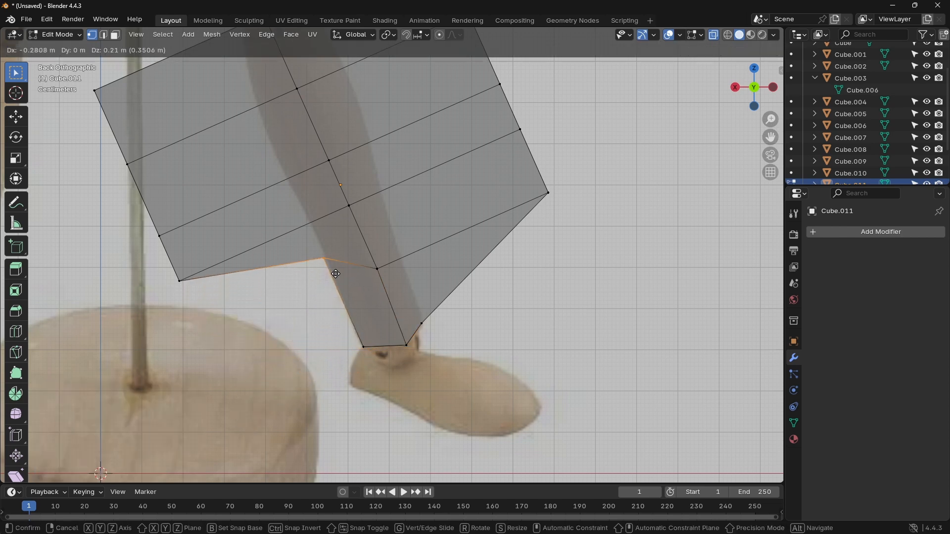
{"action": "left_click", "coordinate": [348, 283]}
Step: Fit the next two inner loop ends to the calf outline, moving them about -0.320, 0.137 m and -0.292, 0.175 m in X and Z
{"action": "left_click", "coordinate": [179, 280]}
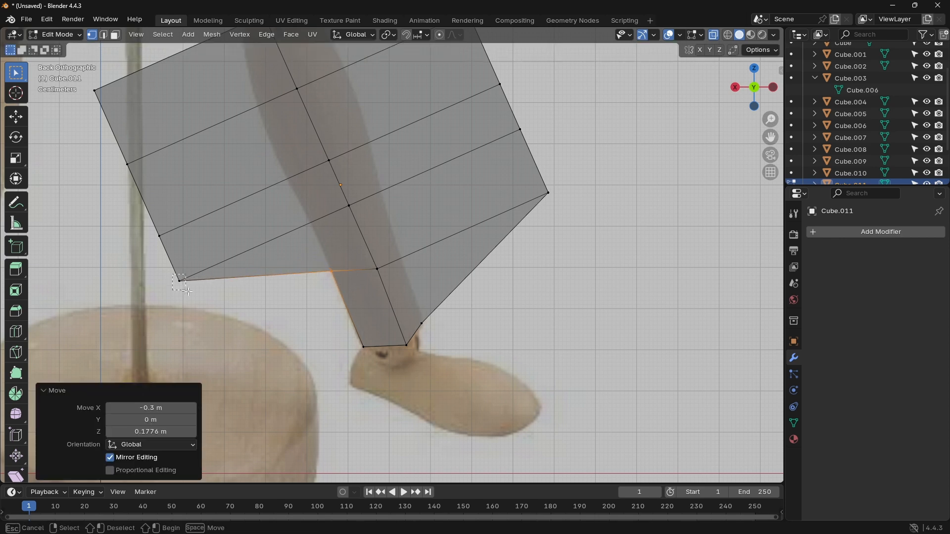
{"action": "key", "text": "g"}
{"action": "left_click", "coordinate": [321, 237]}
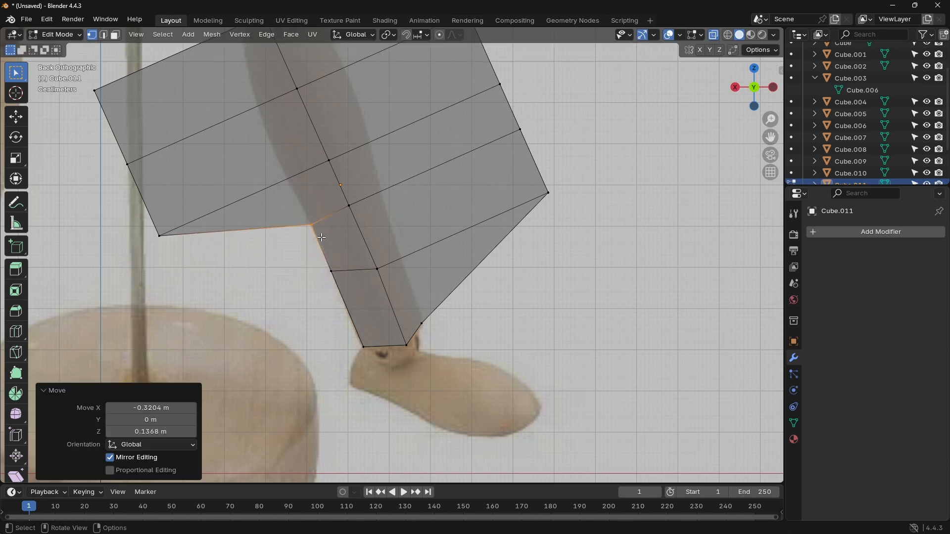
{"action": "left_click_drag", "start_coordinate": [153, 218], "coordinate": [183, 248]}
{"action": "key", "text": "g"}
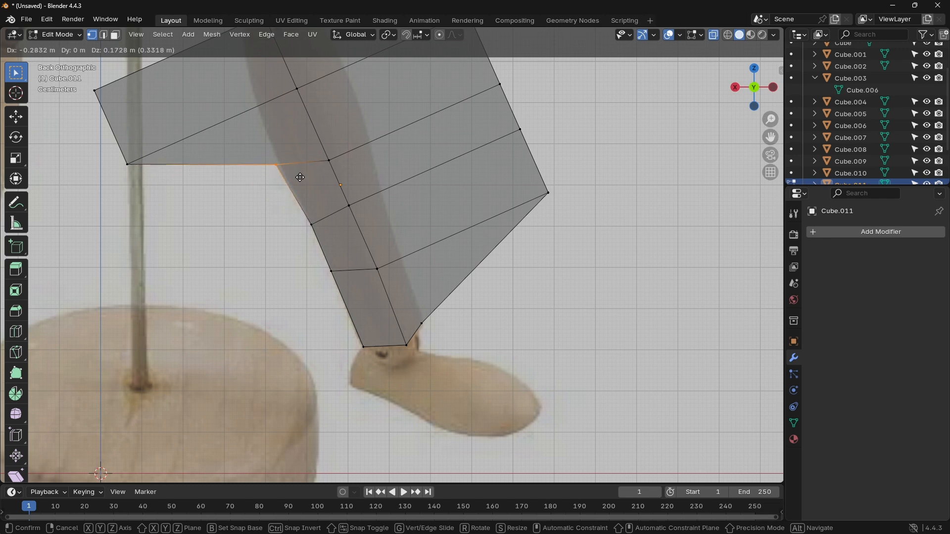
{"action": "left_click", "coordinate": [304, 176]}
Step: Move the uppermost inner loop end about -0.314 m in X and 0.145 m in Z, and the top inner corner to the shin outline below the knee
{"action": "middle_click_drag", "start_coordinate": [412, 189], "coordinate": [436, 301], "text": "shift"}
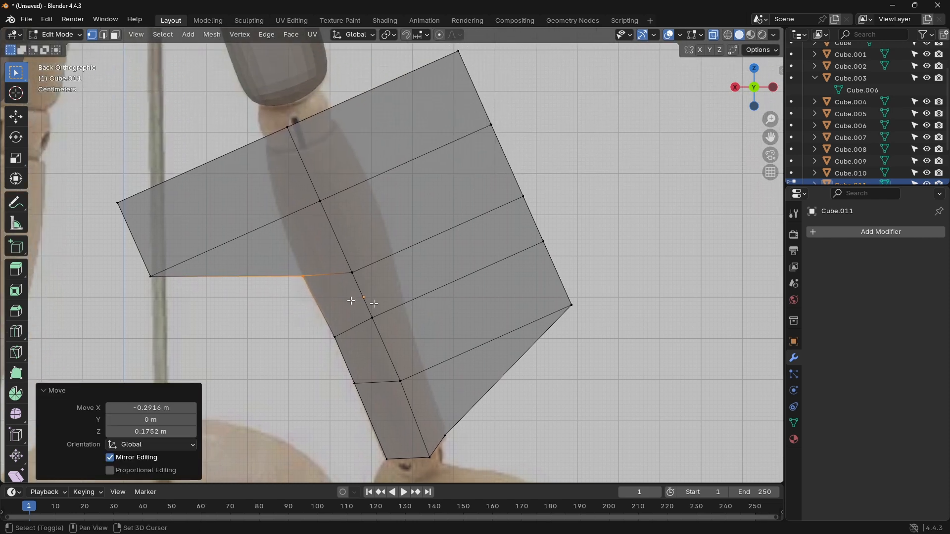
{"action": "left_click", "coordinate": [178, 295]}
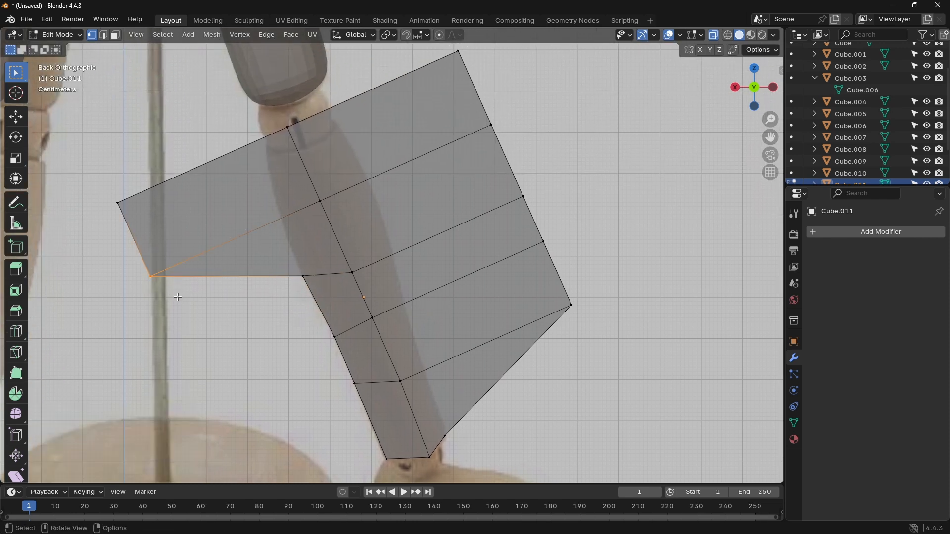
{"action": "key", "text": "g"}
{"action": "left_click", "coordinate": [307, 238]}
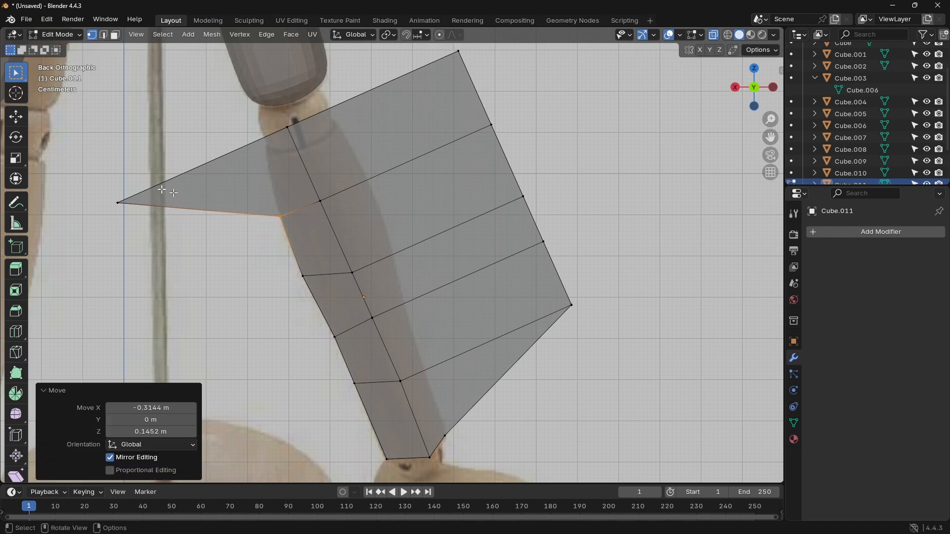
{"action": "left_click", "coordinate": [119, 201]}
{"action": "key", "text": "g"}
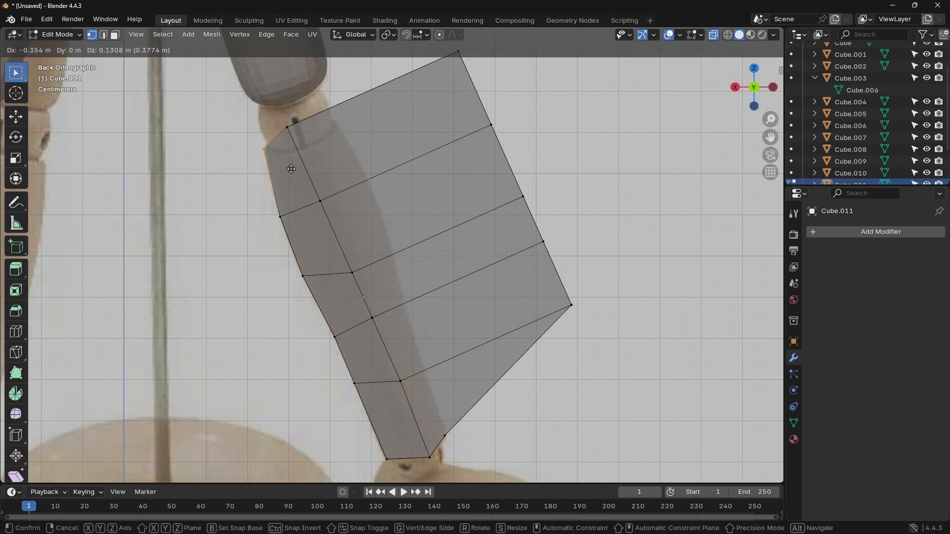
{"action": "left_click", "coordinate": [290, 170]}
Step: Move the top middle vertices about -0.035, -0.059 m and the top outer corner about 0.299, -0.173 m in X and Z to meet the knee
{"action": "left_click", "coordinate": [289, 128]}
{"action": "key", "text": "g"}
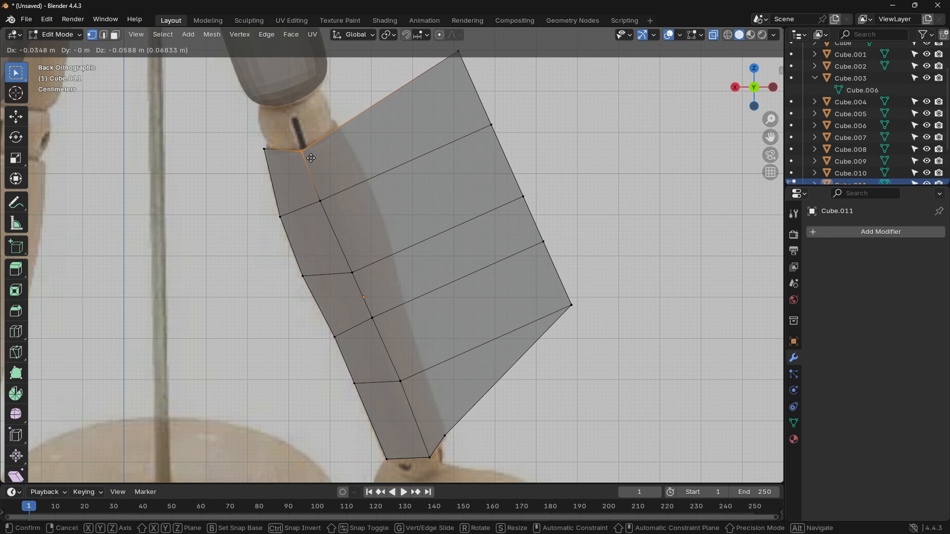
{"action": "left_click", "coordinate": [311, 158]}
{"action": "left_click", "coordinate": [459, 51]}
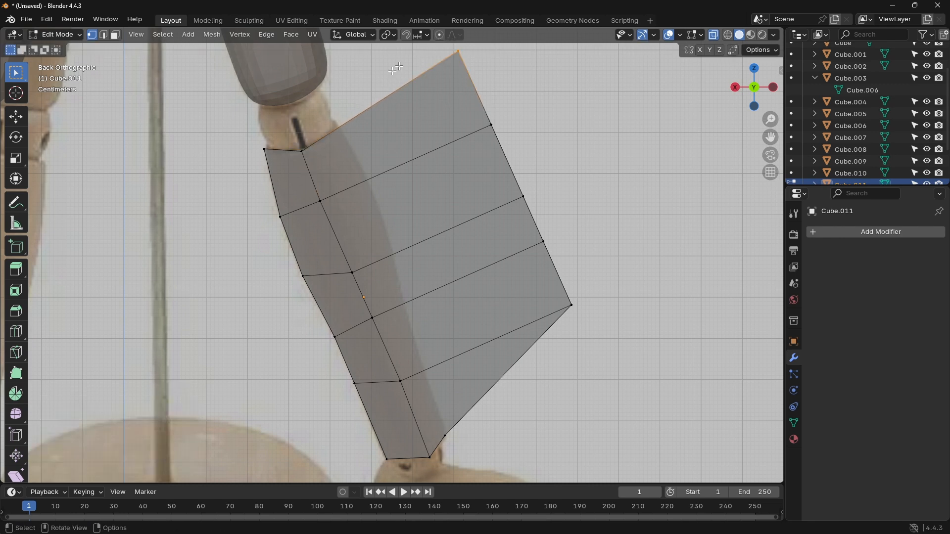
{"action": "key", "text": "g"}
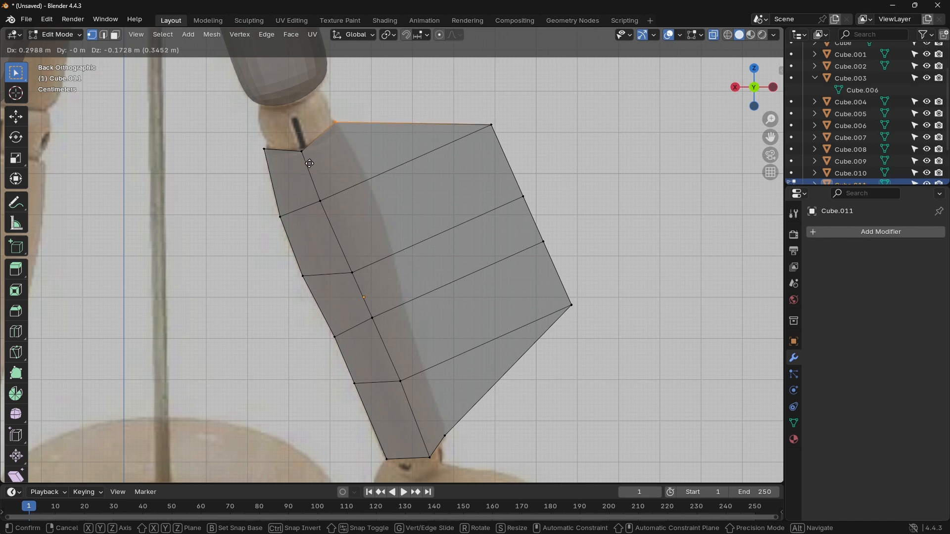
{"action": "left_click", "coordinate": [310, 165]}
Step: Fit the upper two outer loop ends to the calf outline, moving them about 0.293, -0.149 m and 0.334, -0.065 m in X and Z
{"action": "left_click", "coordinate": [491, 124]}
{"action": "key", "text": "g"}
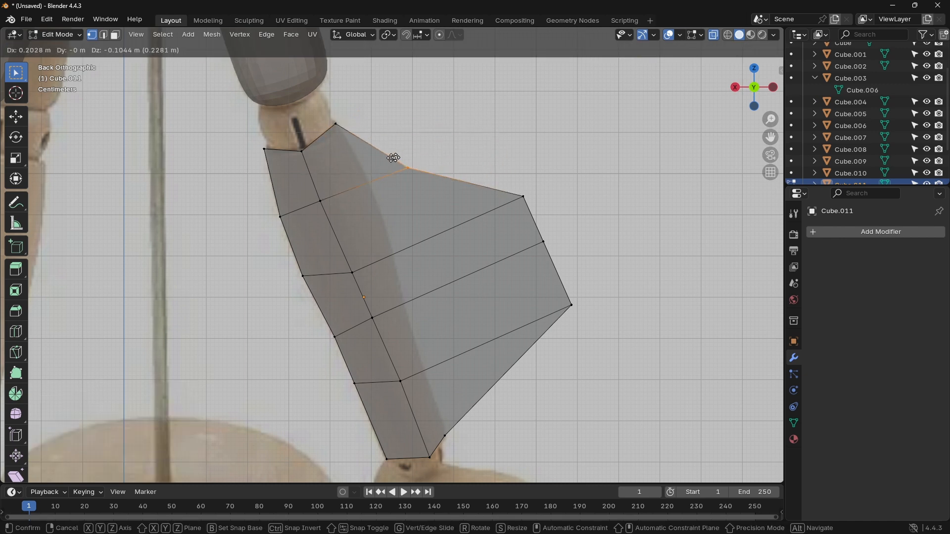
{"action": "left_click", "coordinate": [366, 175]}
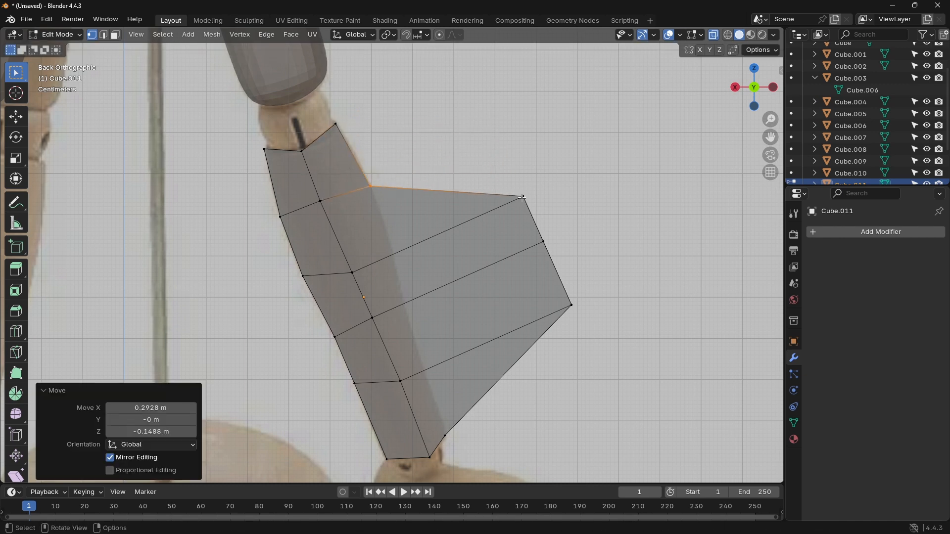
{"action": "left_click_drag", "start_coordinate": [512, 192], "coordinate": [511, 191]}
{"action": "key", "text": "g"}
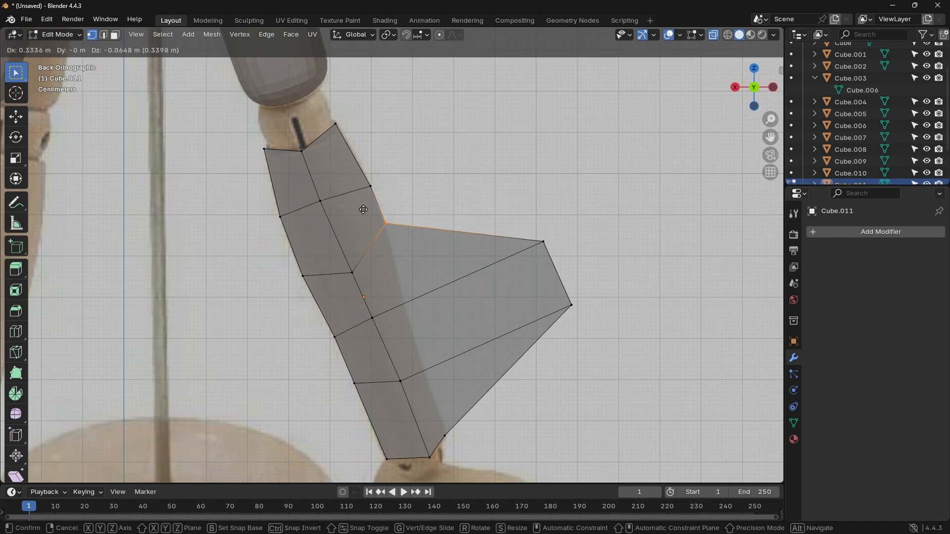
{"action": "left_click", "coordinate": [365, 210]}
Step: Fit the lower two outer loop ends to the shin outline, moving them about 0.336, -0.151 m and 0.318, -0.264 m in X and Z
{"action": "left_click", "coordinate": [558, 248]}
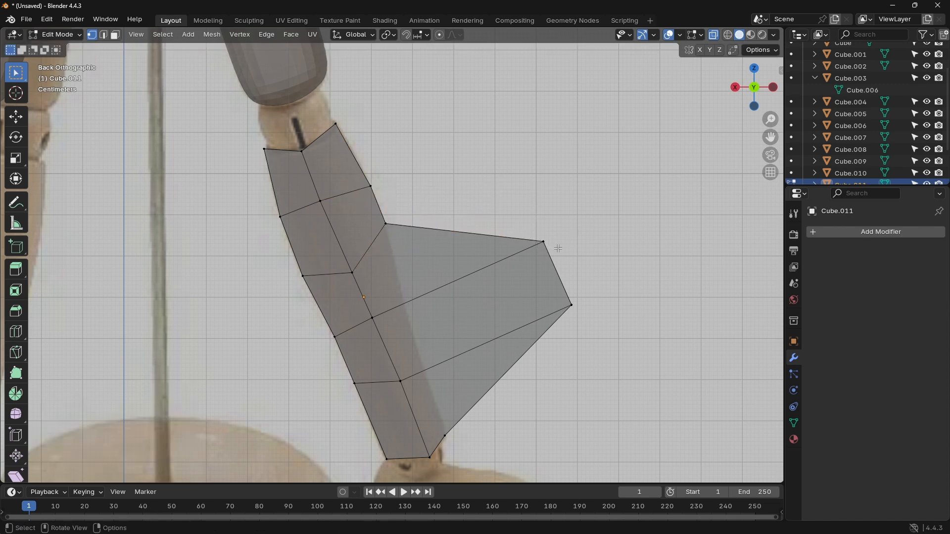
{"action": "left_click", "coordinate": [555, 244]}
{"action": "key", "text": "g"}
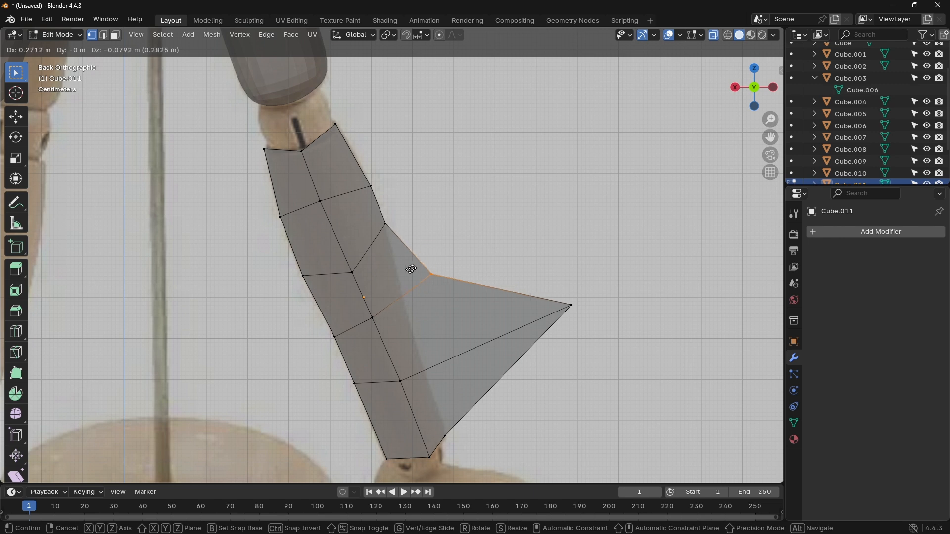
{"action": "left_click", "coordinate": [388, 297]}
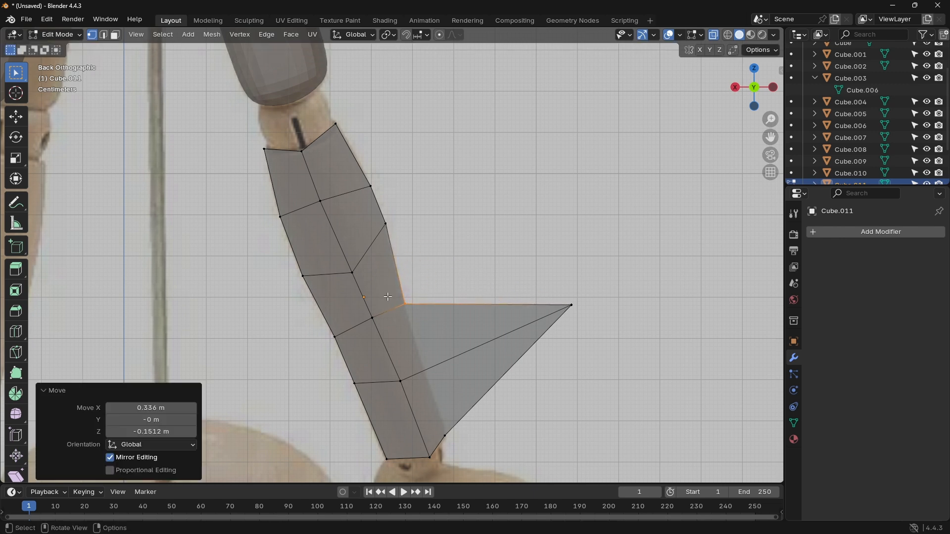
{"action": "left_click", "coordinate": [547, 290]}
{"action": "key", "text": "g"}
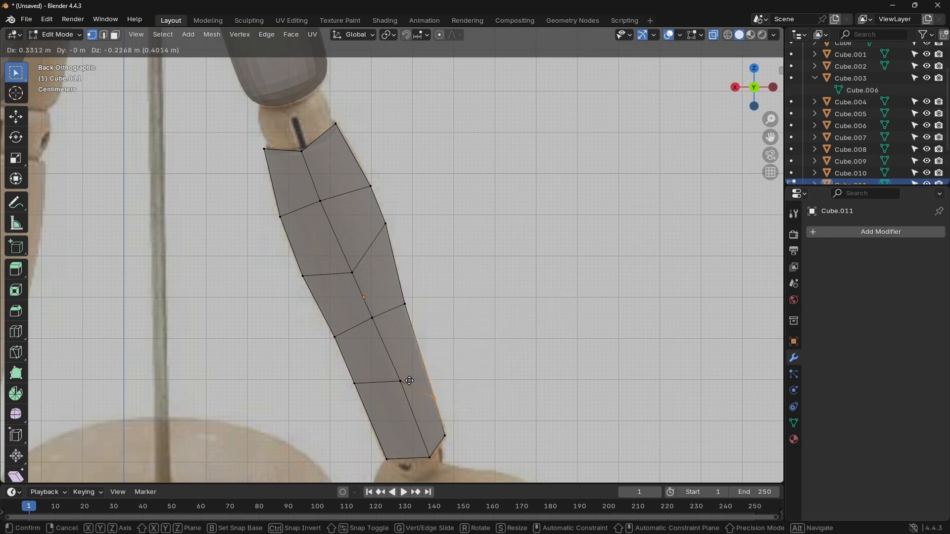
{"action": "left_click", "coordinate": [427, 401]}
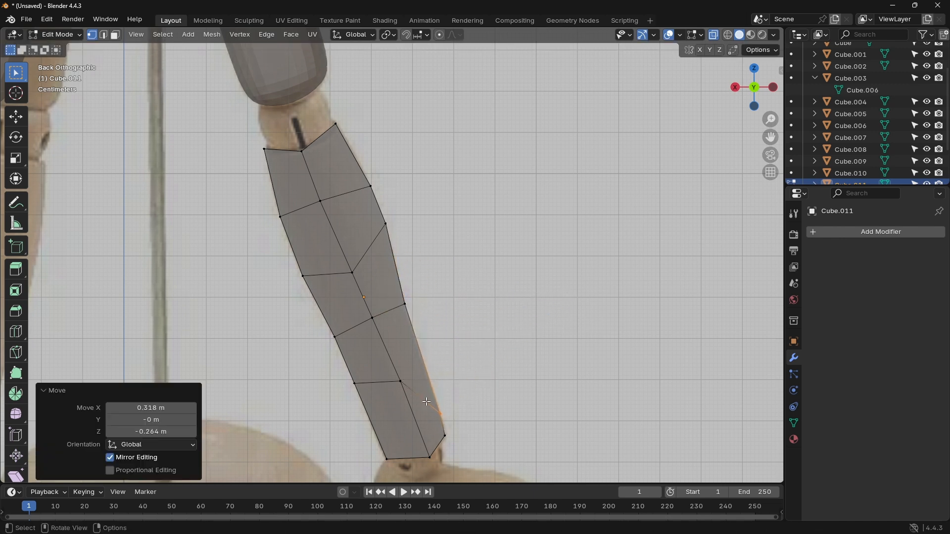
Step: Nudge the bottom outer corner vertices at the ankle about -0.011 m in X and 0.005 m in Z
{"action": "left_click", "coordinate": [445, 436]}
{"action": "key", "text": "g"}
{"action": "left_click", "coordinate": [448, 429]}
{"action": "scroll", "coordinate": [494, 243], "scroll_direction": "up", "scroll_amount": 2}
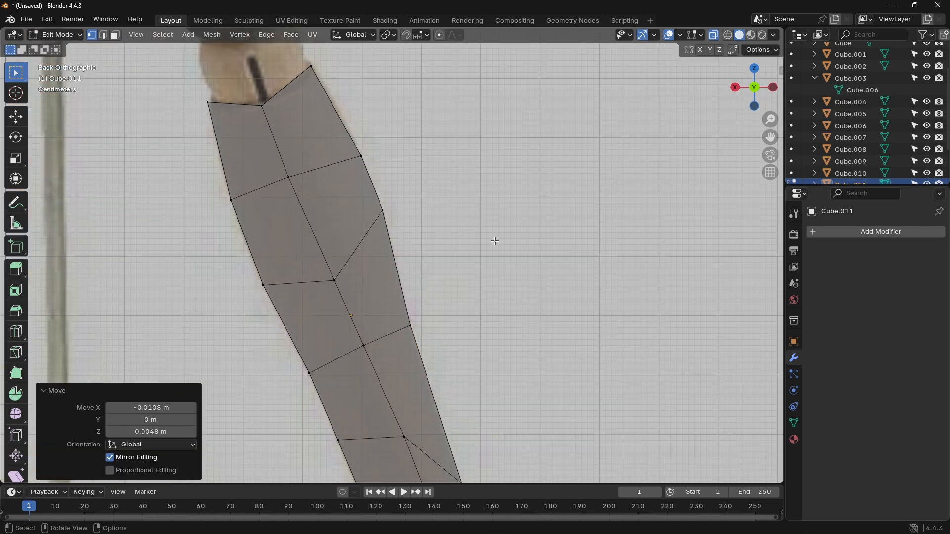
{"action": "scroll", "coordinate": [495, 243], "scroll_direction": "down", "scroll_amount": 4}
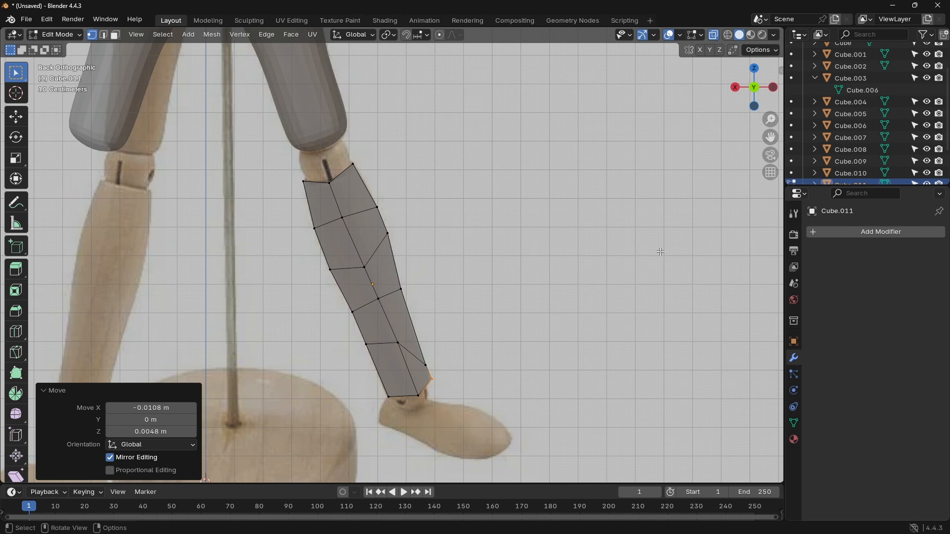
Step: Add a Subdivision Surface modifier to the lower leg and set its viewport level to 2
{"action": "left_click", "coordinate": [830, 234]}
{"action": "left_click", "coordinate": [805, 235]}
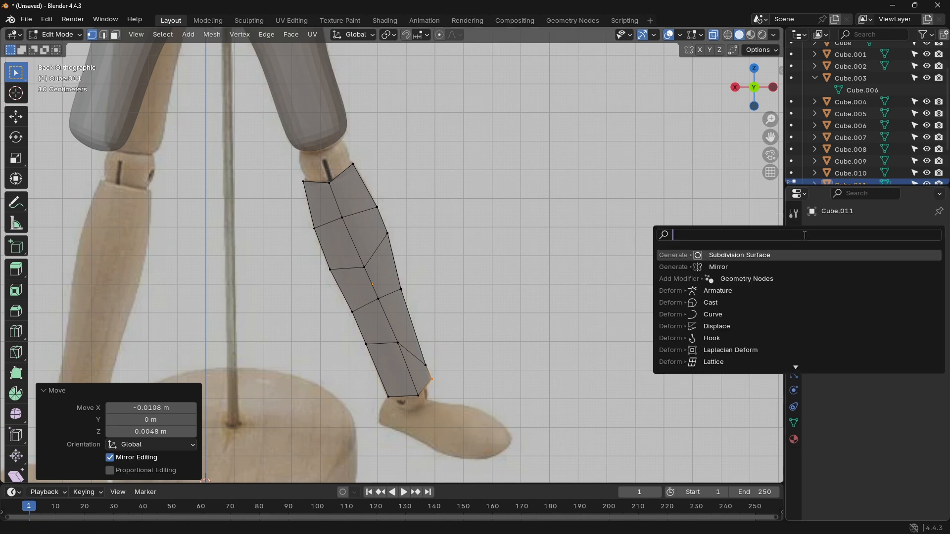
{"action": "left_click", "coordinate": [768, 254]}
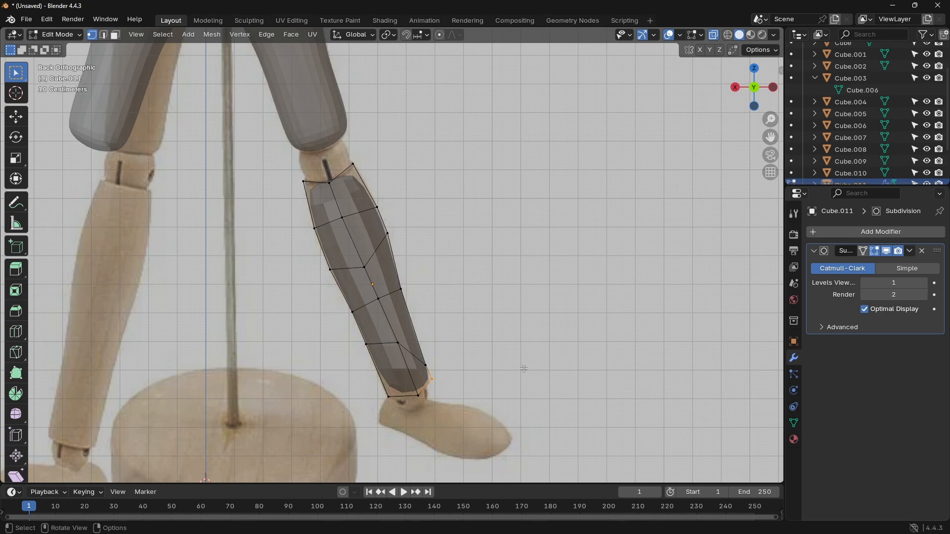
{"action": "key", "text": "a"}
{"action": "key", "text": "KP_Decimal"}
{"action": "middle_click_drag", "start_coordinate": [529, 382], "coordinate": [572, 302]}
{"action": "left_click", "coordinate": [758, 83]}
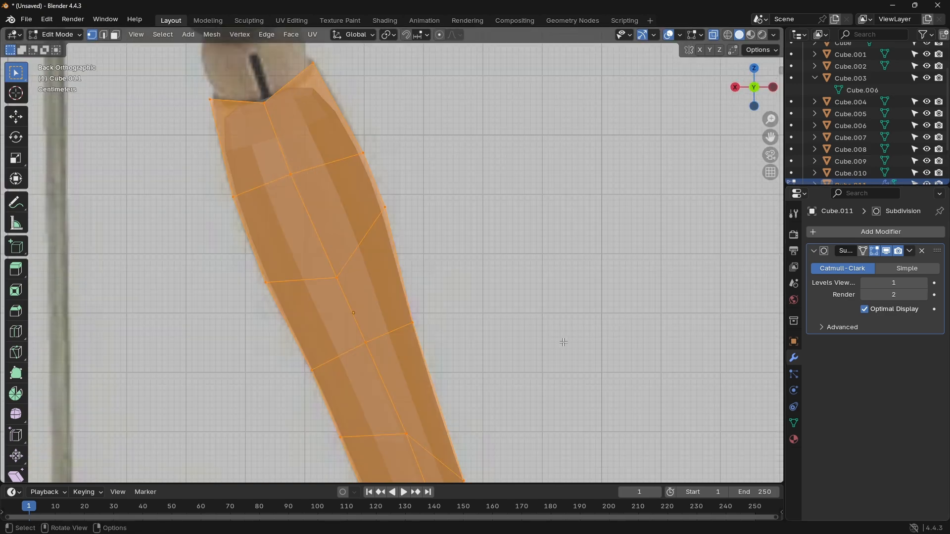
{"action": "middle_click_drag", "start_coordinate": [564, 343], "coordinate": [552, 326]}
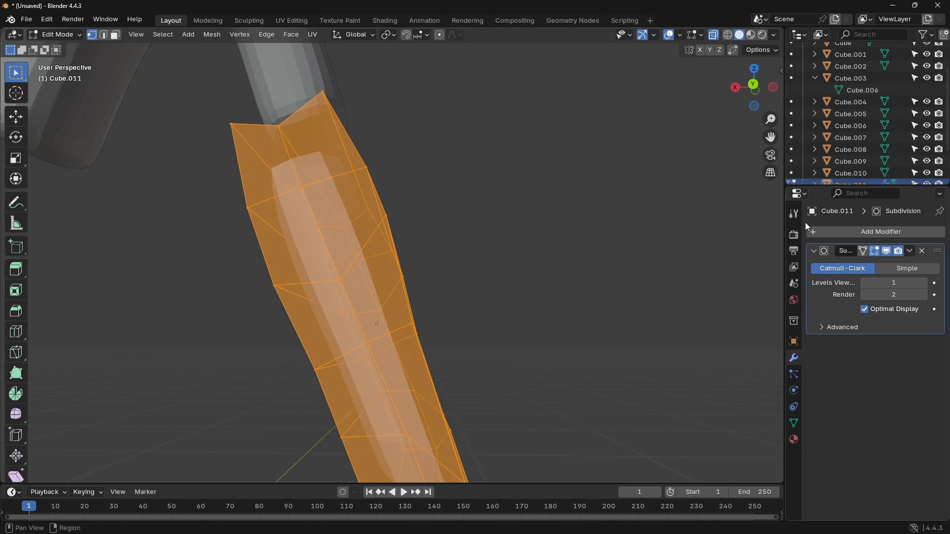
{"action": "left_click", "coordinate": [754, 89]}
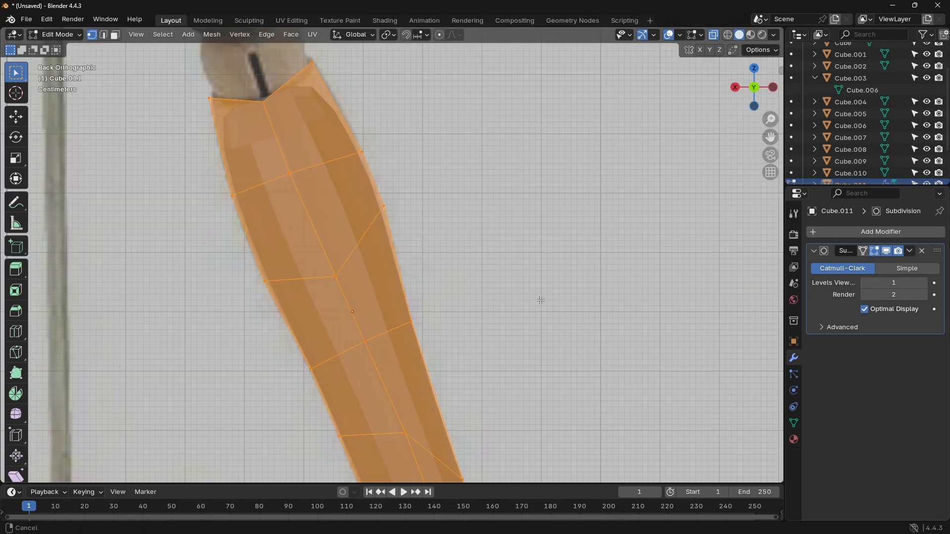
{"action": "scroll", "coordinate": [500, 188], "scroll_direction": "down", "scroll_amount": 5}
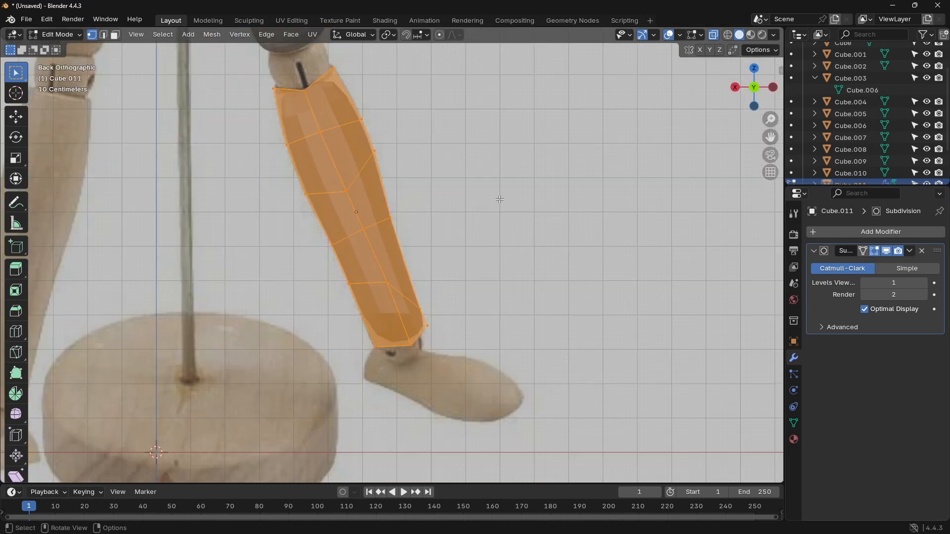
{"action": "left_click", "coordinate": [924, 283]}
{"action": "scroll", "coordinate": [500, 316], "scroll_direction": "up", "scroll_amount": 3}
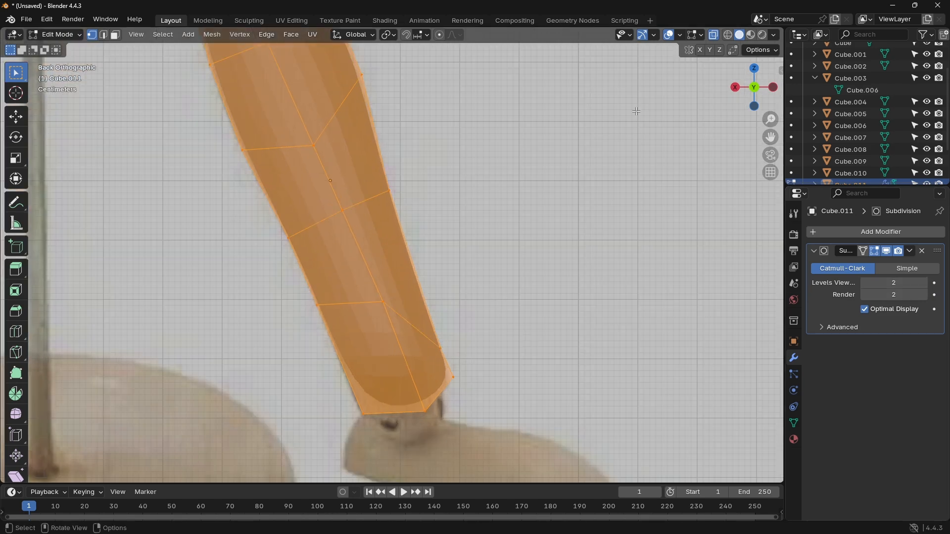
Step: Extend the bottom corners toward the ankle, moving the inner one about 0.011, -0.014 m in X and Z and the outer one slightly downward
{"action": "left_click", "coordinate": [728, 35]}
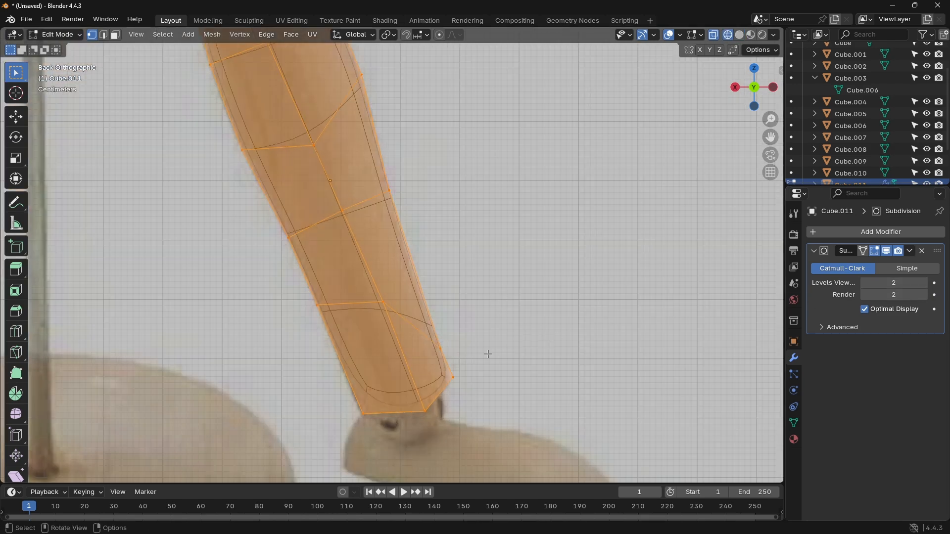
{"action": "left_click", "coordinate": [459, 378]}
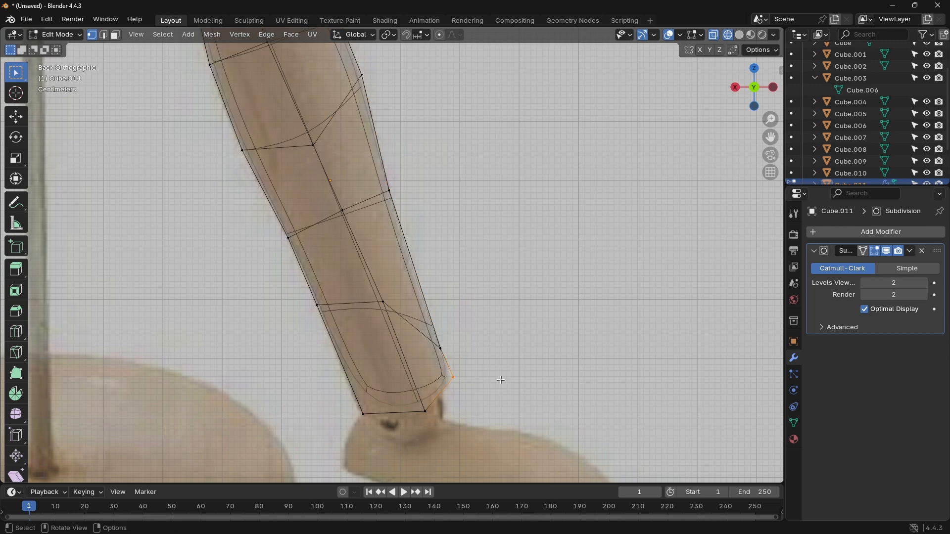
{"action": "left_click", "coordinate": [739, 35]}
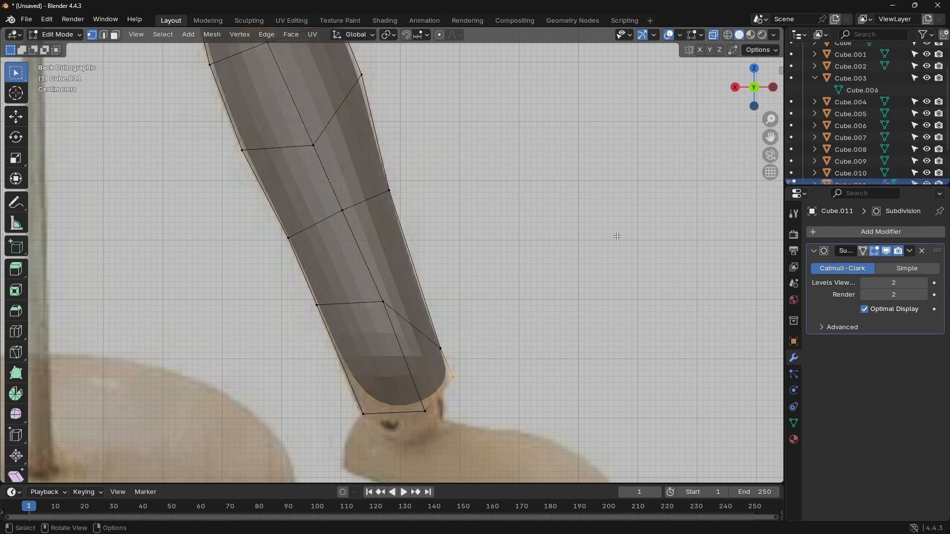
{"action": "left_click", "coordinate": [373, 427]}
{"action": "key", "text": "g"}
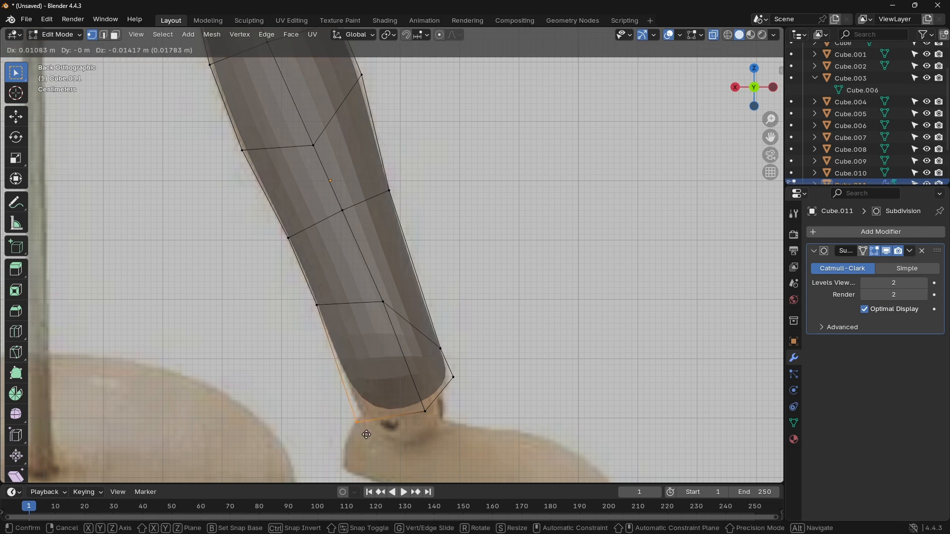
{"action": "left_click", "coordinate": [366, 434]}
{"action": "left_click", "coordinate": [461, 381]}
{"action": "key", "text": "g"}
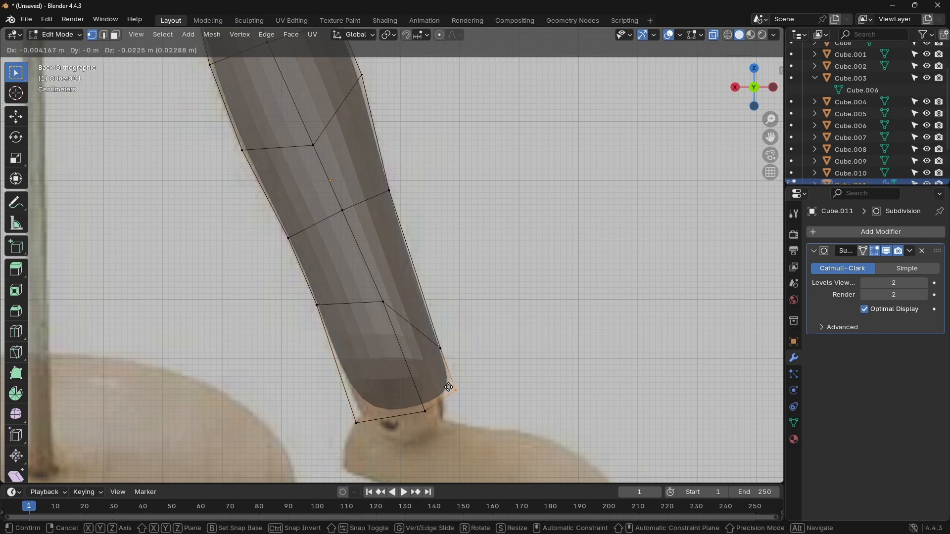
{"action": "left_click", "coordinate": [464, 394]}
Step: Move the top outer corner about -0.012, 0.036 m and the first outer loop end about -0.0075, -0.0025 m in X and Z
{"action": "middle_click_drag", "start_coordinate": [439, 182], "coordinate": [607, 378], "text": "shift"}
{"action": "left_click", "coordinate": [472, 135]}
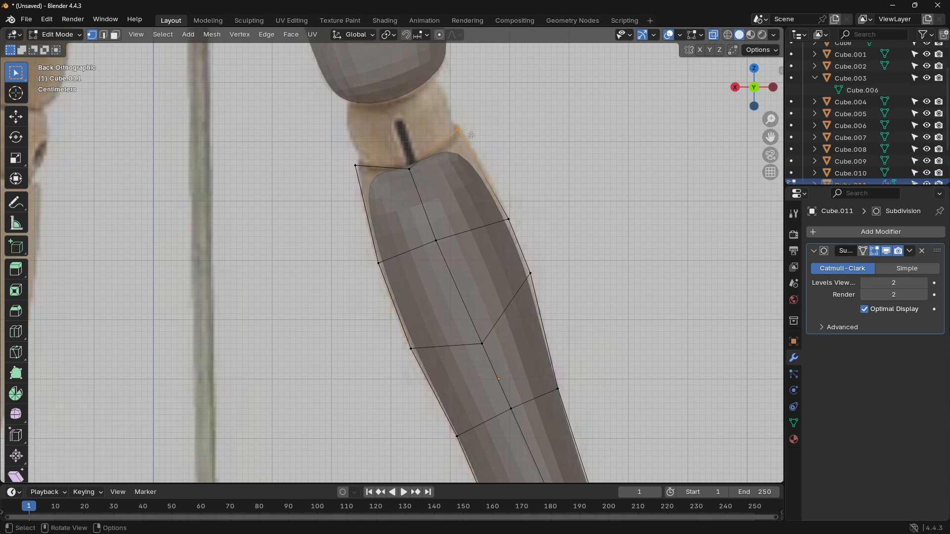
{"action": "key", "text": "g"}
{"action": "left_click", "coordinate": [477, 113]}
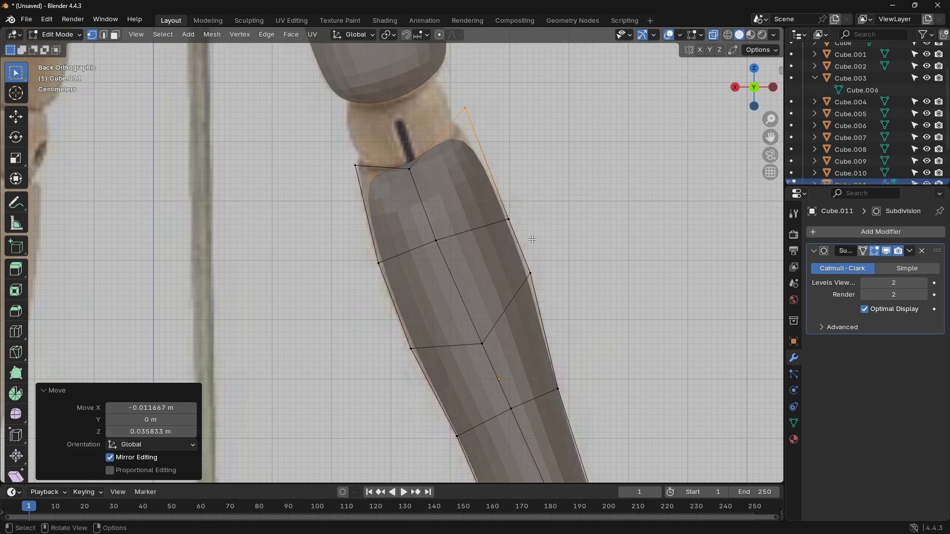
{"action": "key", "text": "b"}
{"action": "left_click_drag", "start_coordinate": [501, 218], "coordinate": [493, 213]}
{"action": "key", "text": "g"}
{"action": "left_click", "coordinate": [499, 215]}
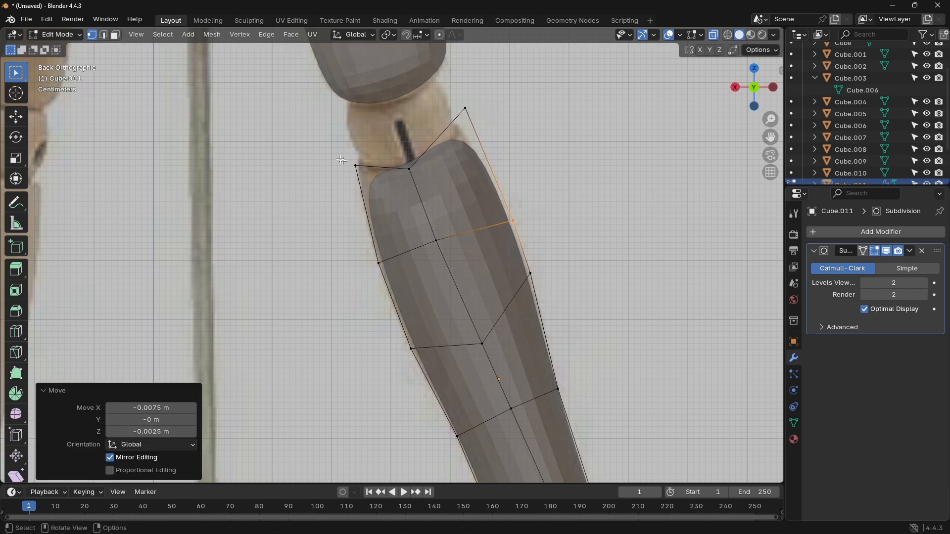
Step: Pull the top inner corner up and outward and the first inner loop end outward and slightly down to match the knee outline
{"action": "left_click_drag", "start_coordinate": [342, 160], "coordinate": [364, 171]}
{"action": "key", "text": "g"}
{"action": "left_click", "coordinate": [346, 159]}
{"action": "left_click_drag", "start_coordinate": [370, 251], "coordinate": [385, 280]}
{"action": "key", "text": "g"}
{"action": "left_click", "coordinate": [373, 289]}
Step: Lower the second loop's inner end slightly and move its outer end about -0.019, -0.028 m in X and Z along the calf
{"action": "left_click_drag", "start_coordinate": [402, 339], "coordinate": [417, 363]}
{"action": "key", "text": "g"}
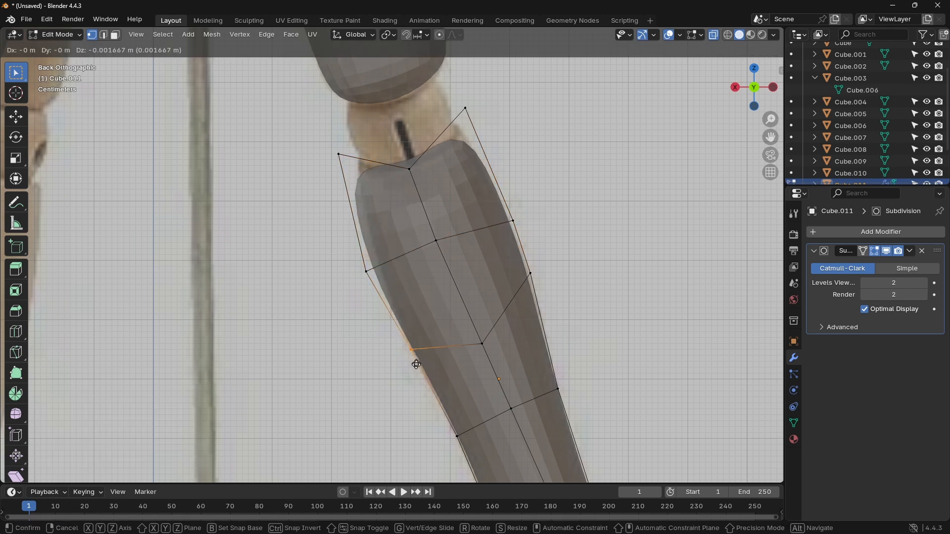
{"action": "left_click", "coordinate": [417, 371]}
{"action": "left_click_drag", "start_coordinate": [537, 292], "coordinate": [519, 255]}
{"action": "key", "text": "g"}
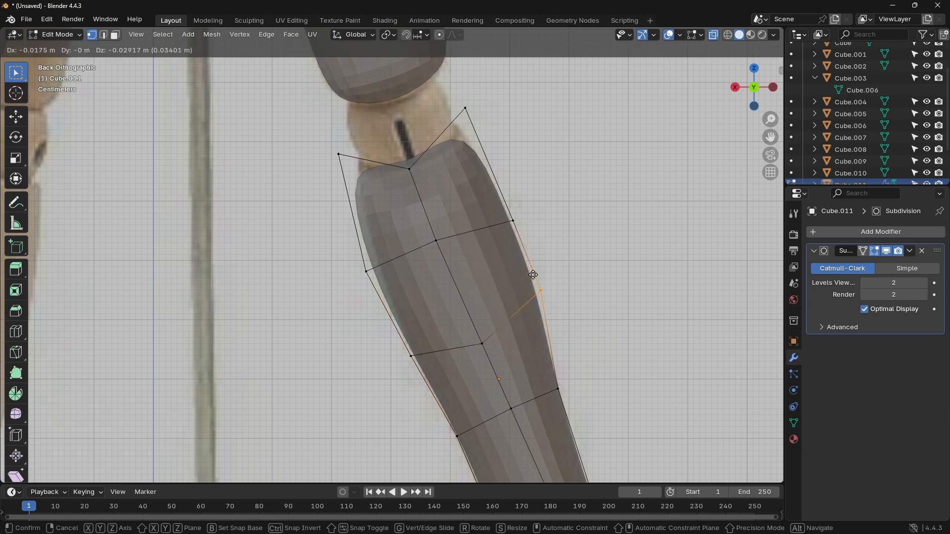
{"action": "left_click", "coordinate": [531, 272]}
Step: Fine-tune the first outer loop end inward and move the second outer loop end about 0.008, -0.006 m in X and Z
{"action": "scroll", "coordinate": [572, 341], "scroll_direction": "down", "scroll_amount": 5}
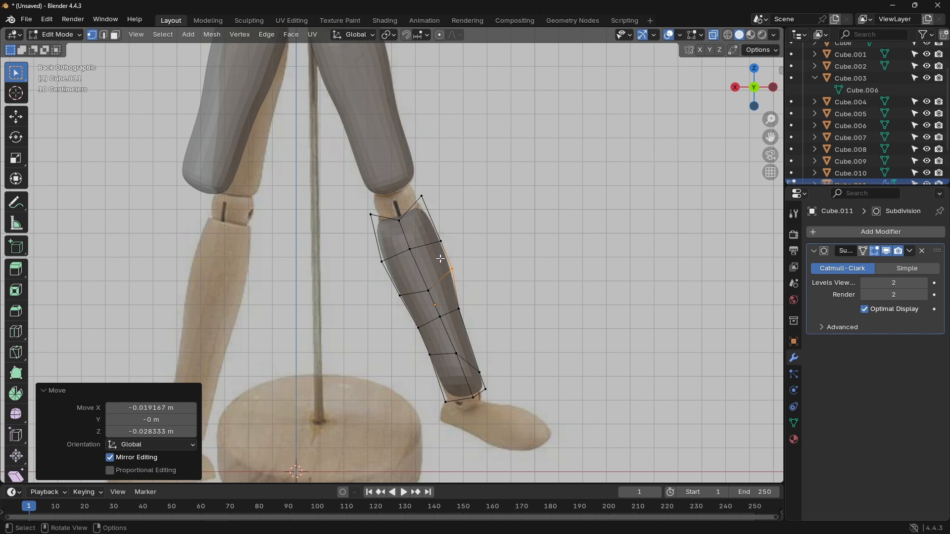
{"action": "left_click_drag", "start_coordinate": [370, 255], "coordinate": [372, 258]}
{"action": "left_click_drag", "start_coordinate": [439, 238], "coordinate": [450, 262]}
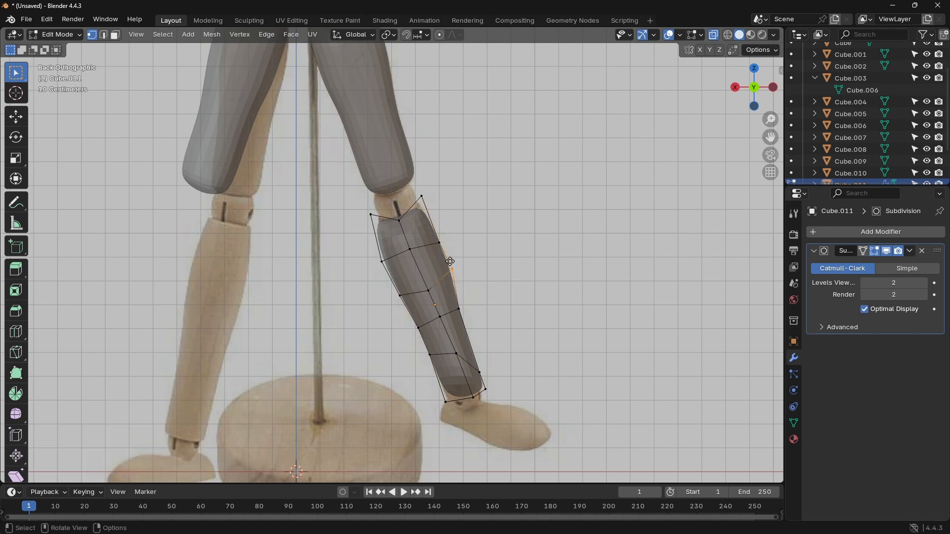
{"action": "key", "text": "g"}
{"action": "left_click", "coordinate": [449, 264]}
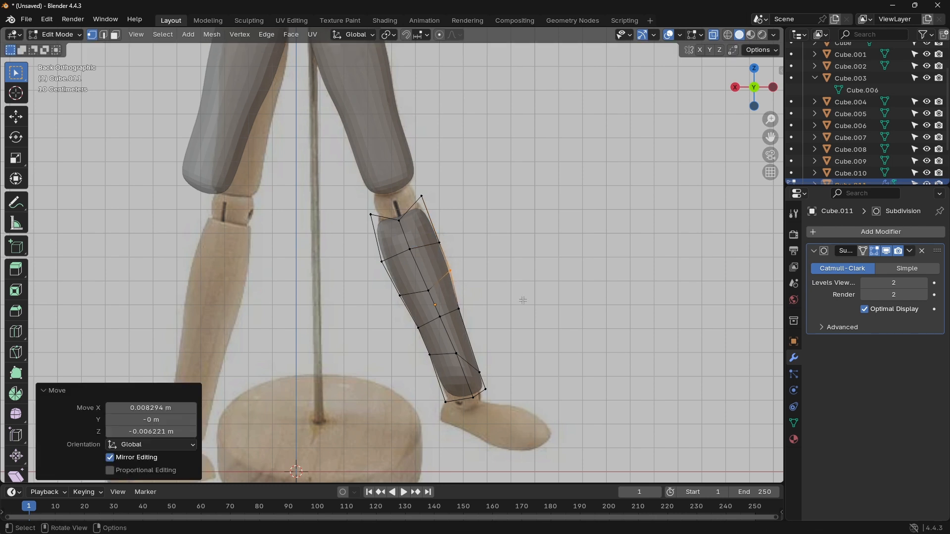
Step: Nudge the second and third inner loop ends slightly down and outward to follow the reference's inner calf outline
{"action": "left_click", "coordinate": [391, 284]}
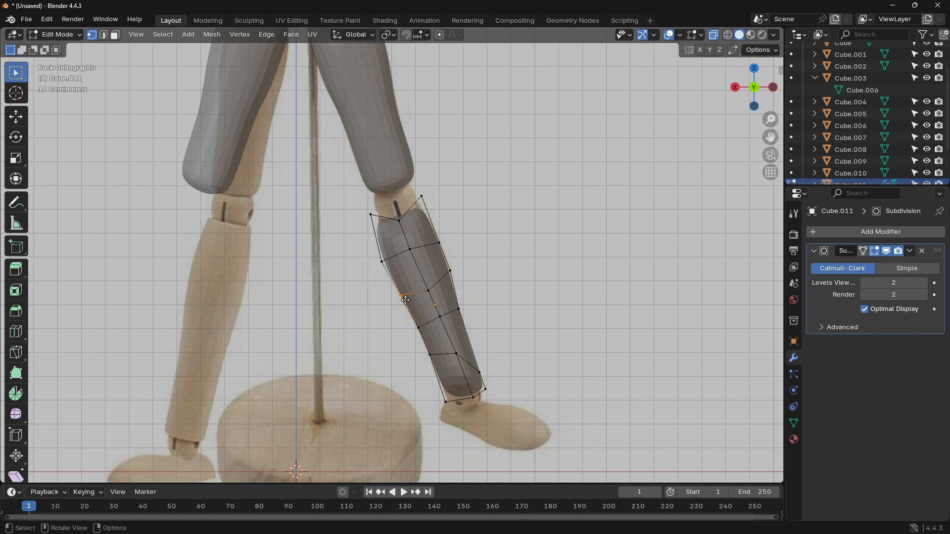
{"action": "key", "text": "g"}
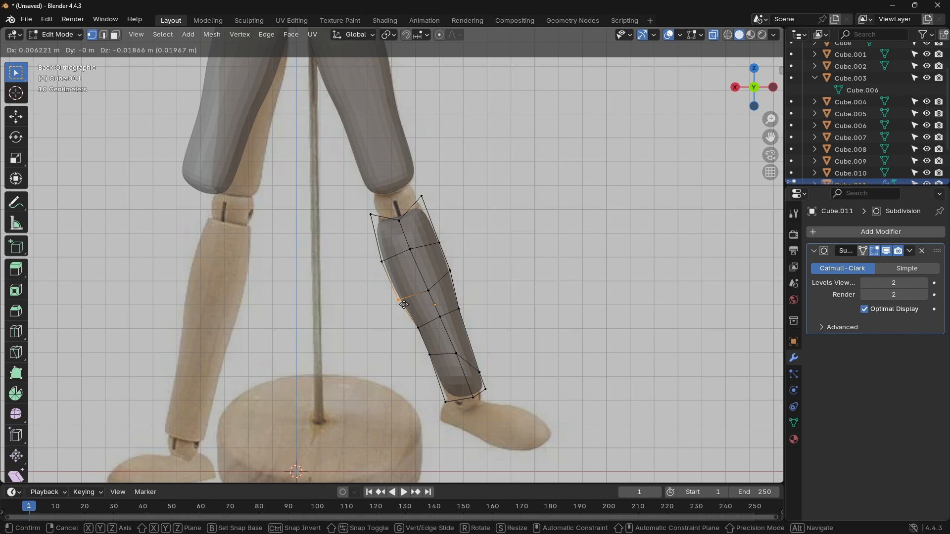
{"action": "left_click", "coordinate": [406, 305]}
{"action": "left_click", "coordinate": [419, 329]}
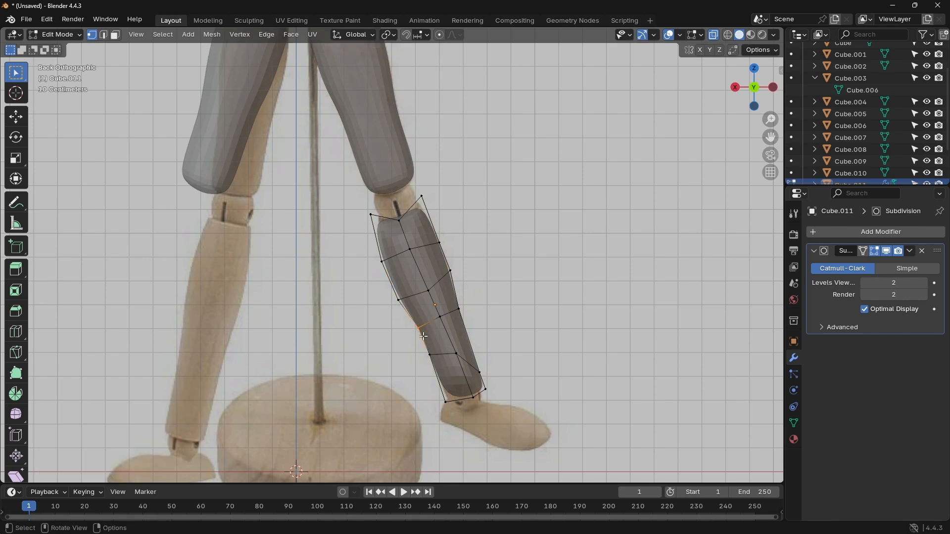
{"action": "key", "text": "g"}
{"action": "left_click", "coordinate": [421, 338]}
{"action": "left_click", "coordinate": [517, 283]}
Step: Scale the whole lower leg mesh to about 0.321 along global Y in the side view
{"action": "left_click", "coordinate": [772, 89]}
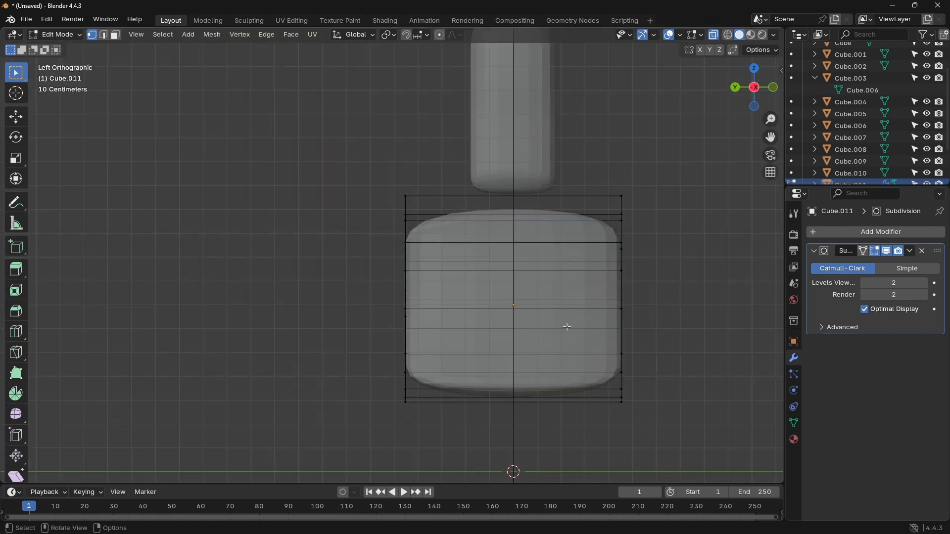
{"action": "key", "text": "a"}
{"action": "key", "text": "s"}
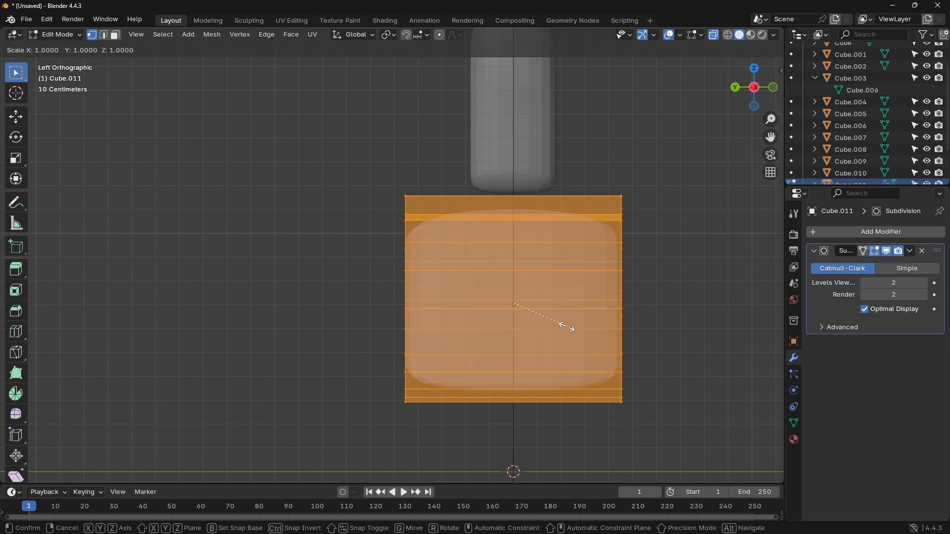
{"action": "key", "text": "y"}
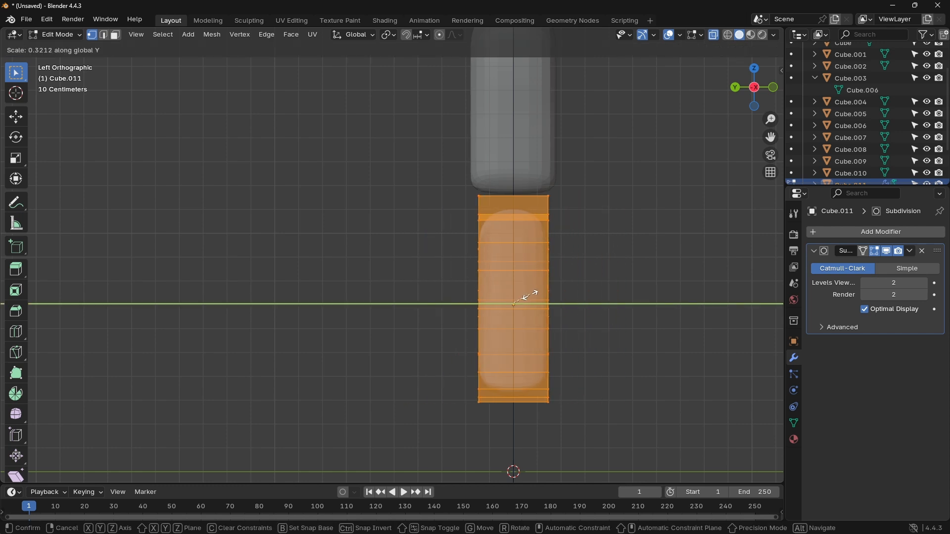
{"action": "left_click", "coordinate": [524, 296]}
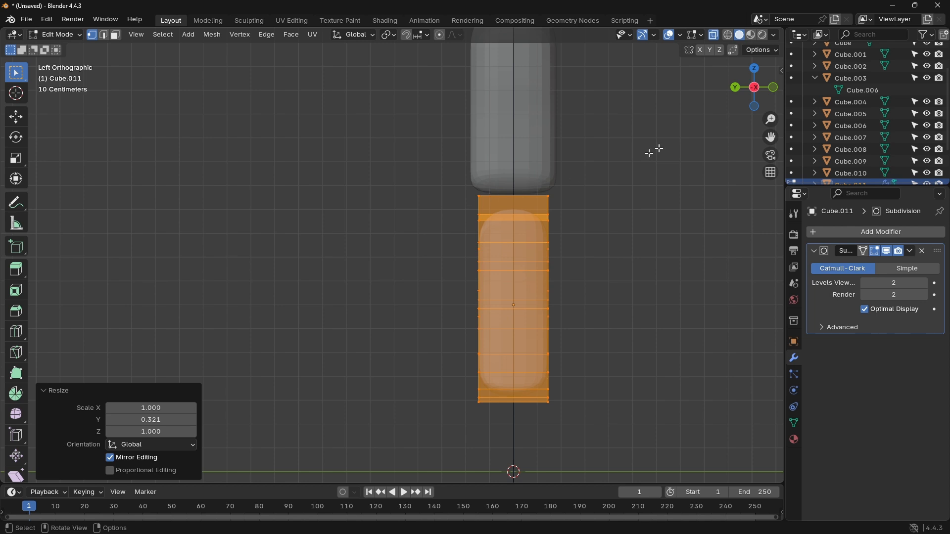
Step: Return to the back view and Object Mode, and bake the subdivided lower leg with Visual Geometry to Mesh
{"action": "left_click", "coordinate": [735, 87]}
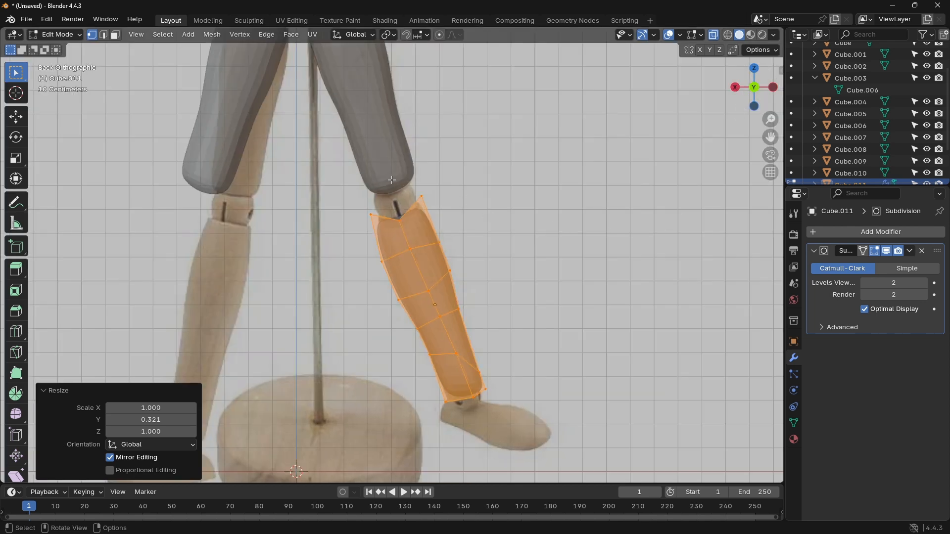
{"action": "key", "text": "Tab"}
{"action": "key", "text": "ctrl+a"}
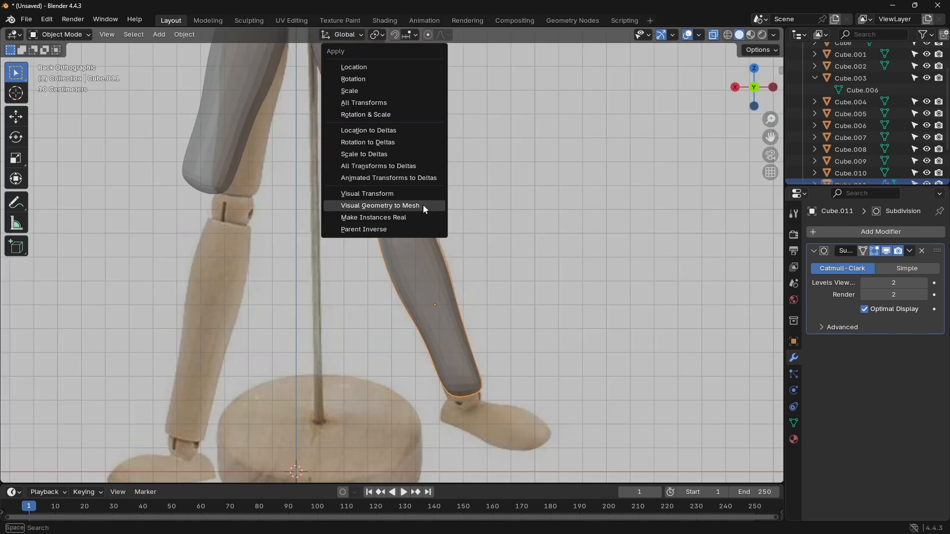
{"action": "left_click", "coordinate": [423, 205]}
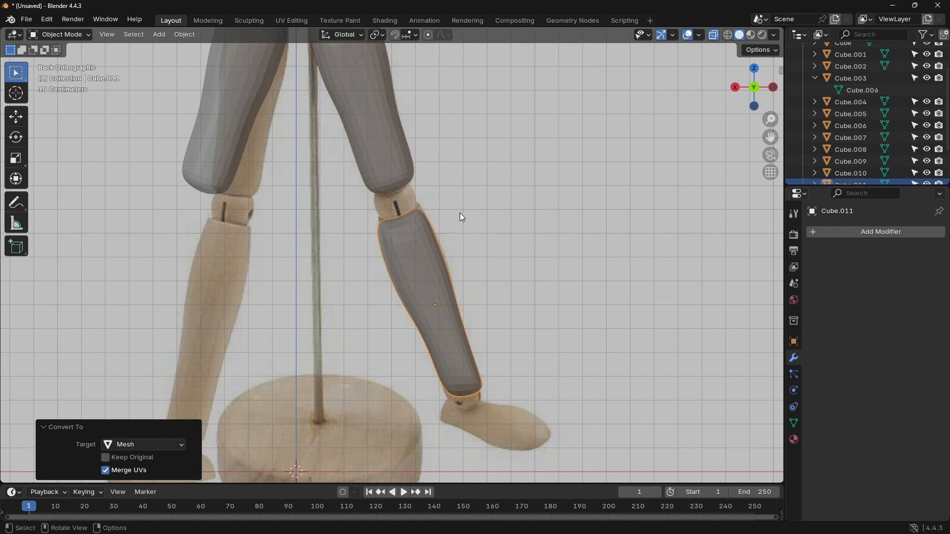
Step: Duplicate the lower leg about 0.823 m along X and mirror the copy along global X
{"action": "key", "text": "shift+d"}
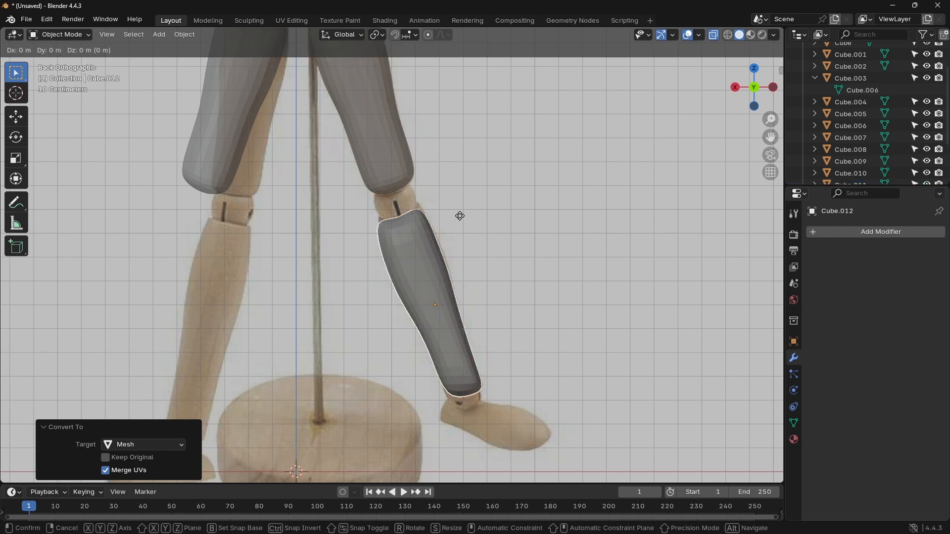
{"action": "key", "text": "x"}
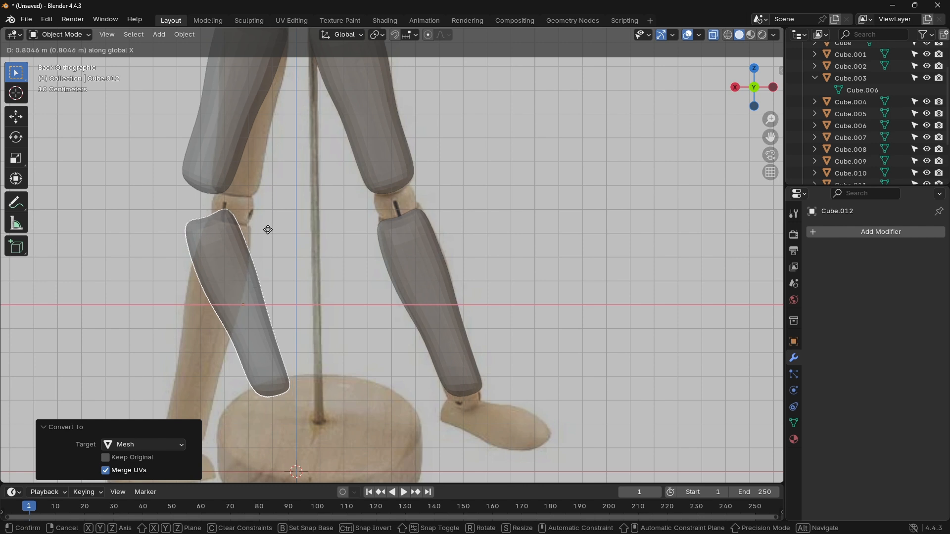
{"action": "left_click", "coordinate": [263, 231]}
{"action": "right_click", "coordinate": [218, 250]}
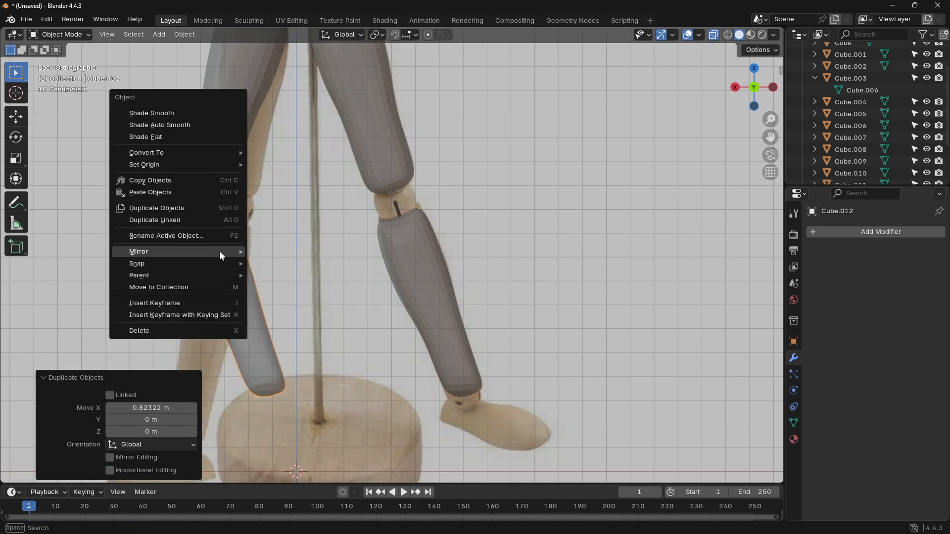
{"action": "mouse_move", "coordinate": [183, 254]}
{"action": "left_click", "coordinate": [271, 267]}
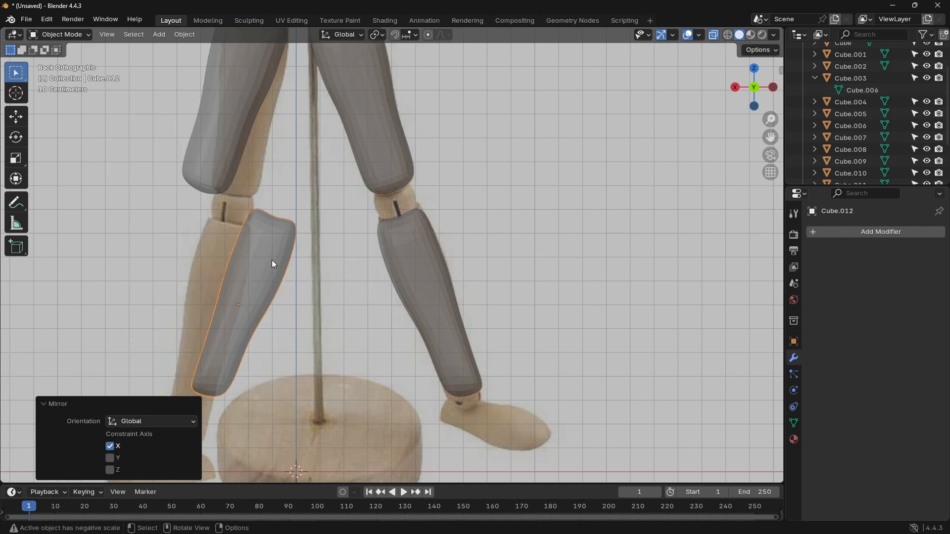
Step: Move the mirrored lower leg about 0.334 m along global X to the mannequin's other side
{"action": "key", "text": "g"}
{"action": "key", "text": "x"}
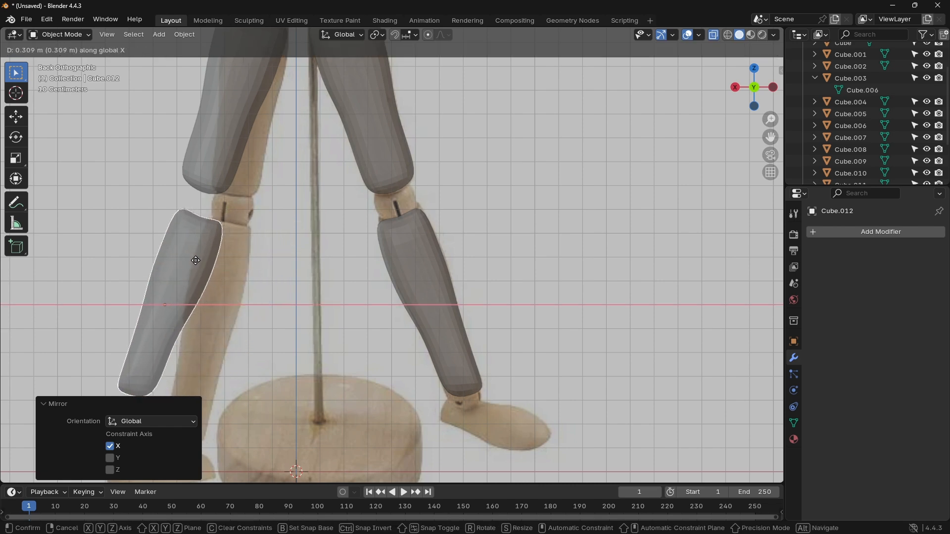
{"action": "left_click", "coordinate": [190, 260]}
{"action": "scroll", "coordinate": [314, 257], "scroll_direction": "down", "scroll_amount": 6}
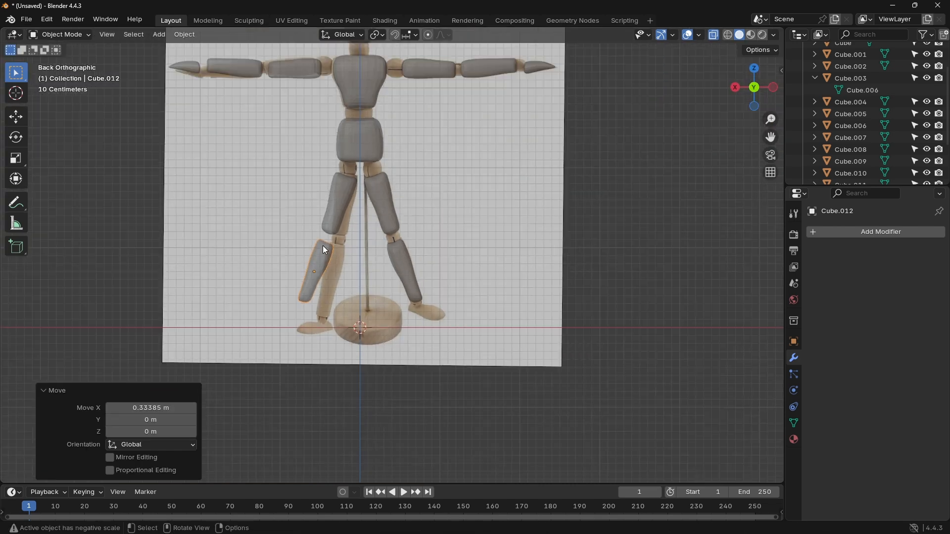
{"action": "middle_click_drag", "start_coordinate": [448, 179], "coordinate": [461, 260], "text": "shift"}
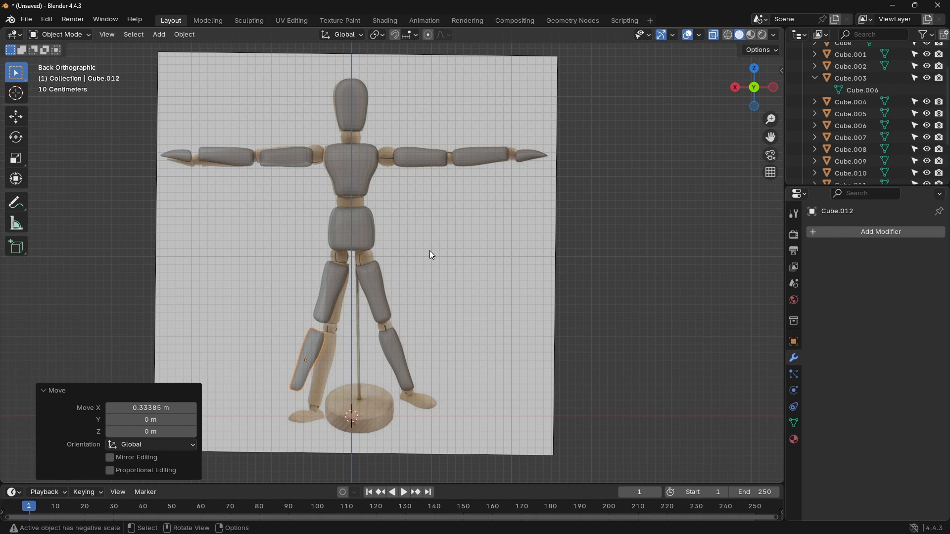
{"action": "left_click", "coordinate": [486, 309]}
{"action": "key", "text": "ctrl+a"}
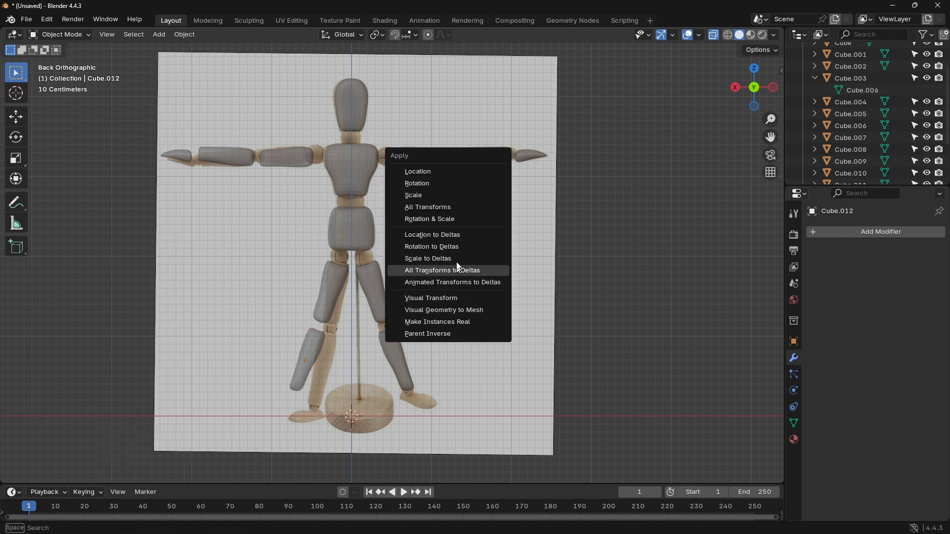
{"action": "left_click", "coordinate": [439, 183]}
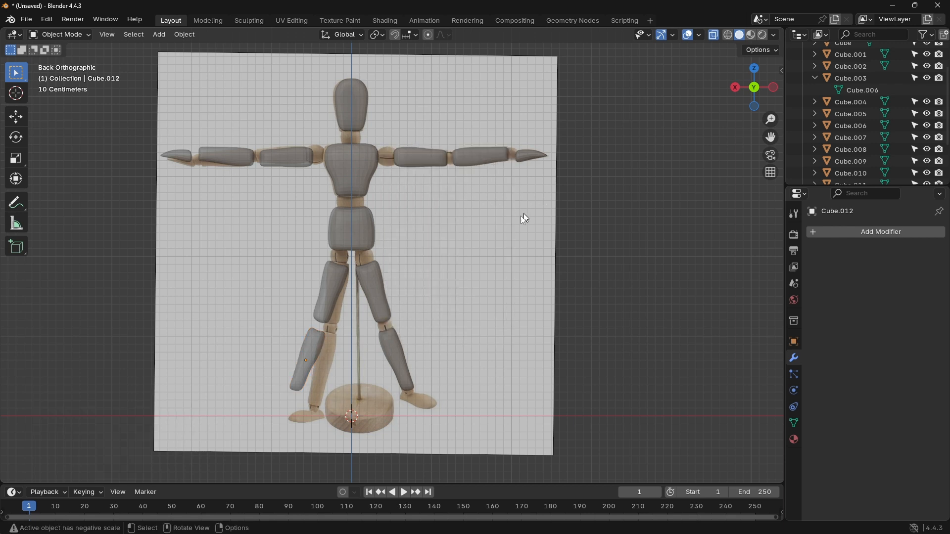
Step: Add a 2 m cube and move it about -0.817 m in X and 0.211 m in Z, centring it on the reference foot
{"action": "key", "text": "shift+a"}
{"action": "mouse_move", "coordinate": [491, 280]}
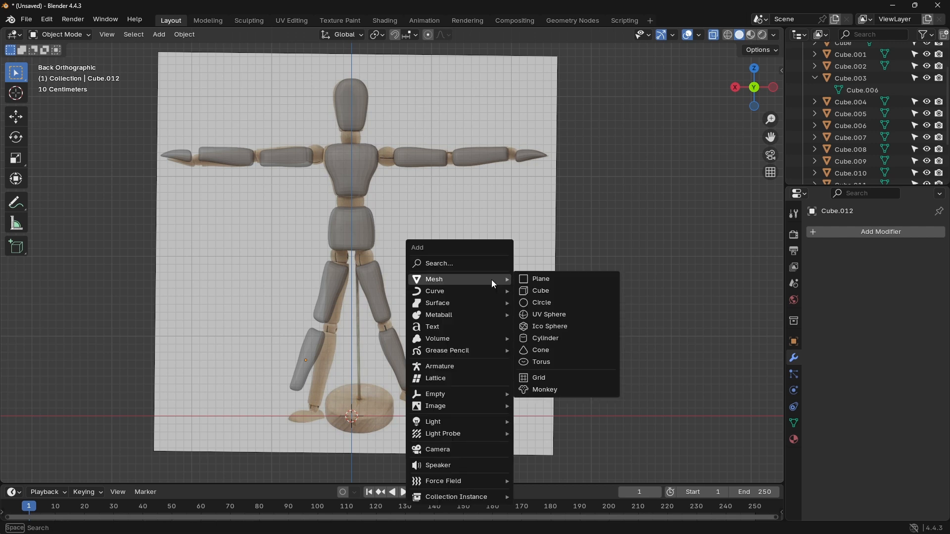
{"action": "left_click", "coordinate": [542, 287]}
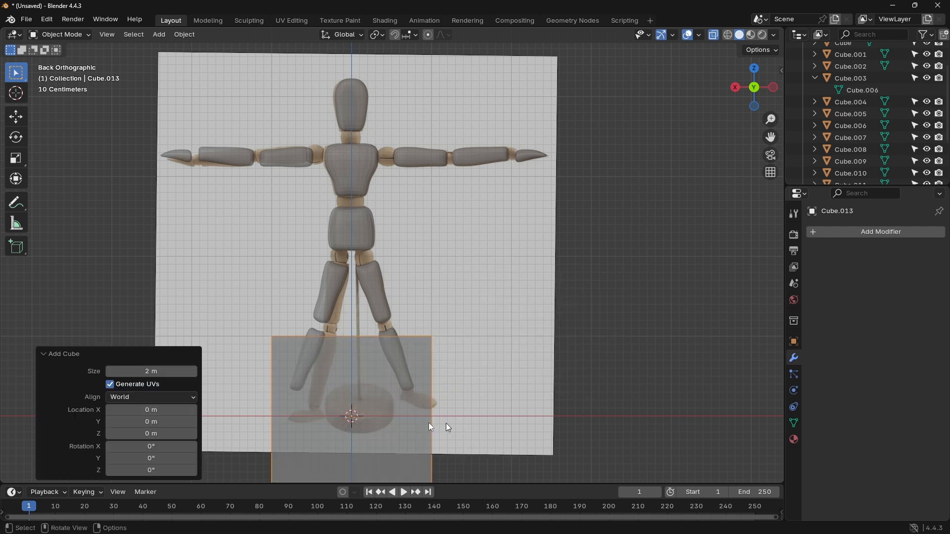
{"action": "key", "text": "g"}
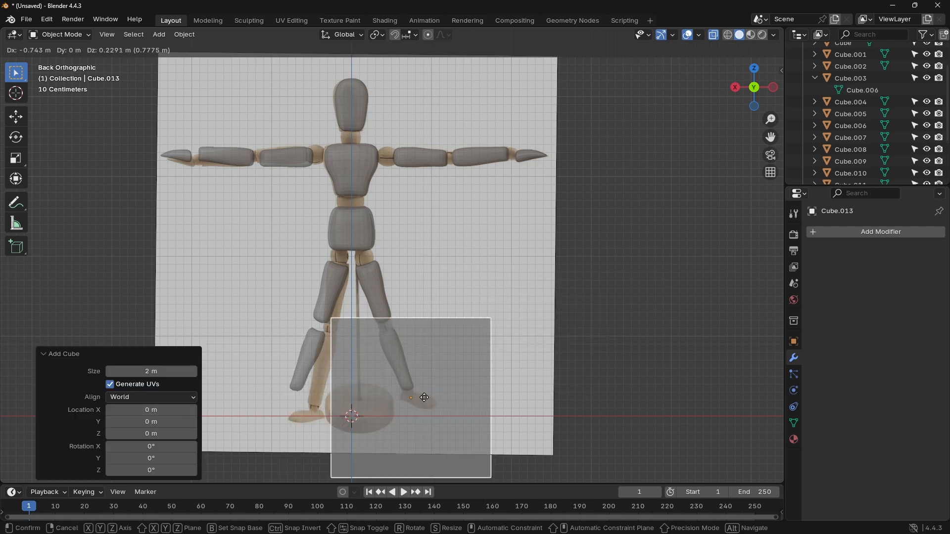
{"action": "left_click", "coordinate": [430, 400]}
Step: Scale the cube uniformly to about 0.252 and nudge it about -0.015 m in X and -0.006 m in Z over the foot
{"action": "scroll", "coordinate": [459, 395], "scroll_direction": "up", "scroll_amount": 5}
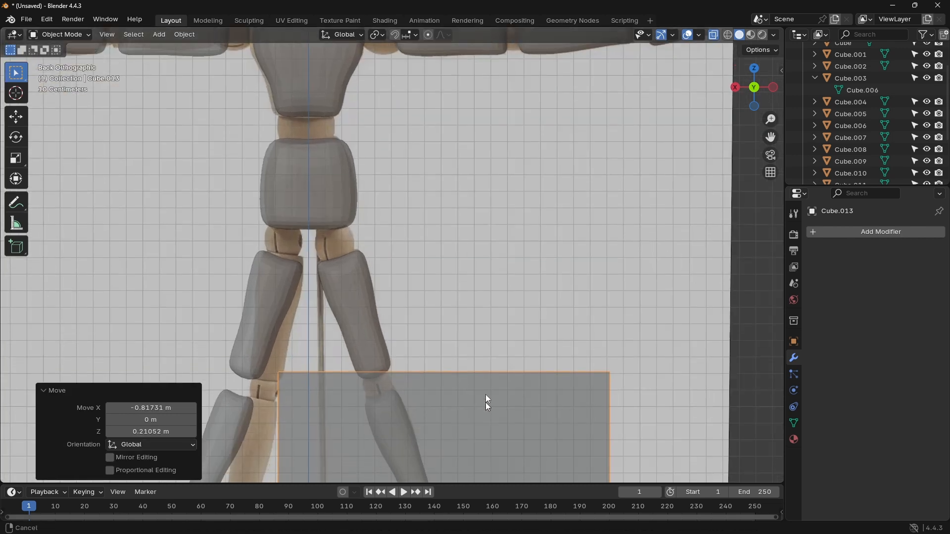
{"action": "middle_click_drag", "start_coordinate": [485, 402], "coordinate": [443, 183], "text": "shift"}
{"action": "key", "text": "s"}
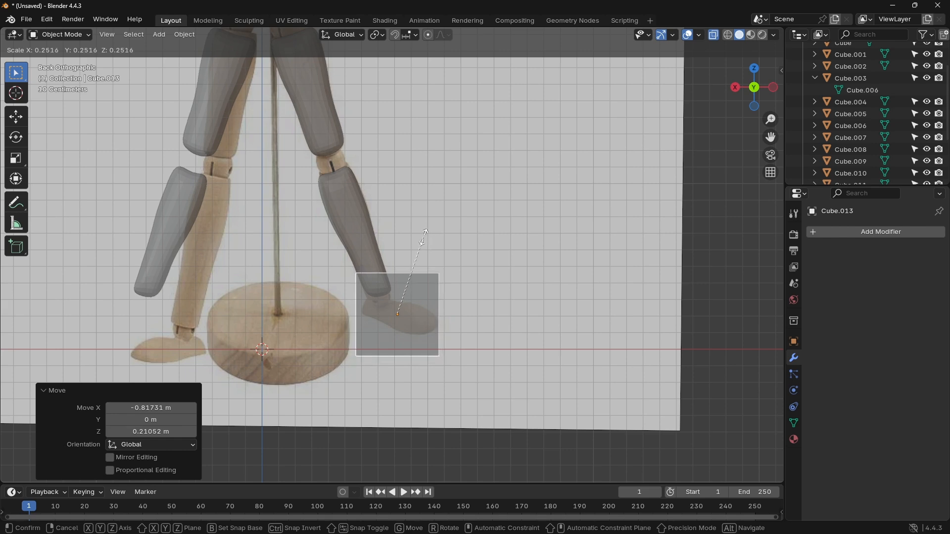
{"action": "left_click", "coordinate": [424, 237]}
{"action": "key", "text": "g"}
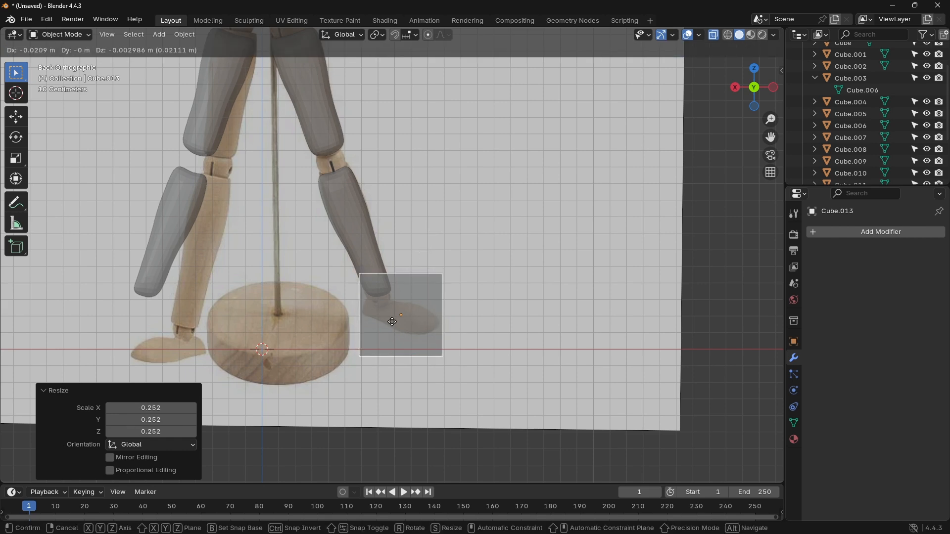
{"action": "left_click", "coordinate": [391, 322]}
{"action": "scroll", "coordinate": [440, 299], "scroll_direction": "up", "scroll_amount": 5}
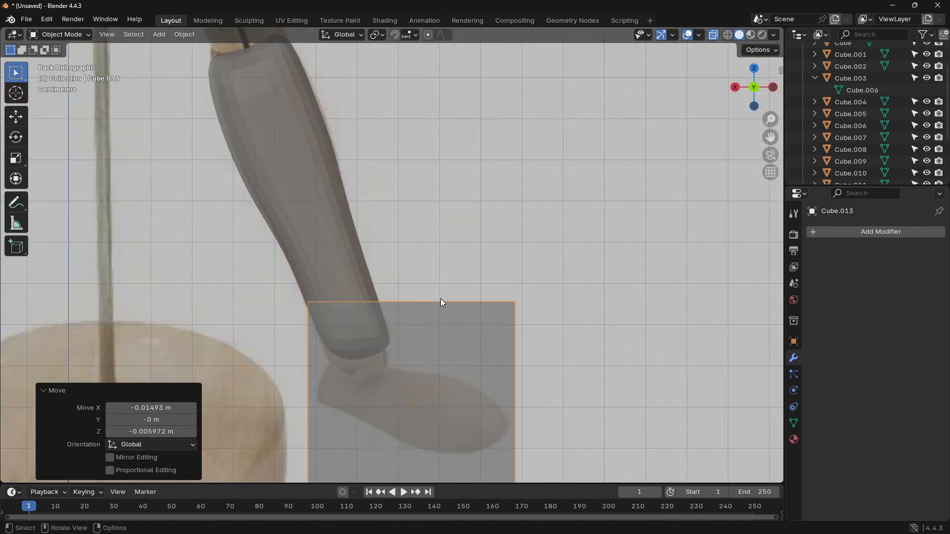
{"action": "middle_click_drag", "start_coordinate": [479, 348], "coordinate": [476, 230], "text": "shift"}
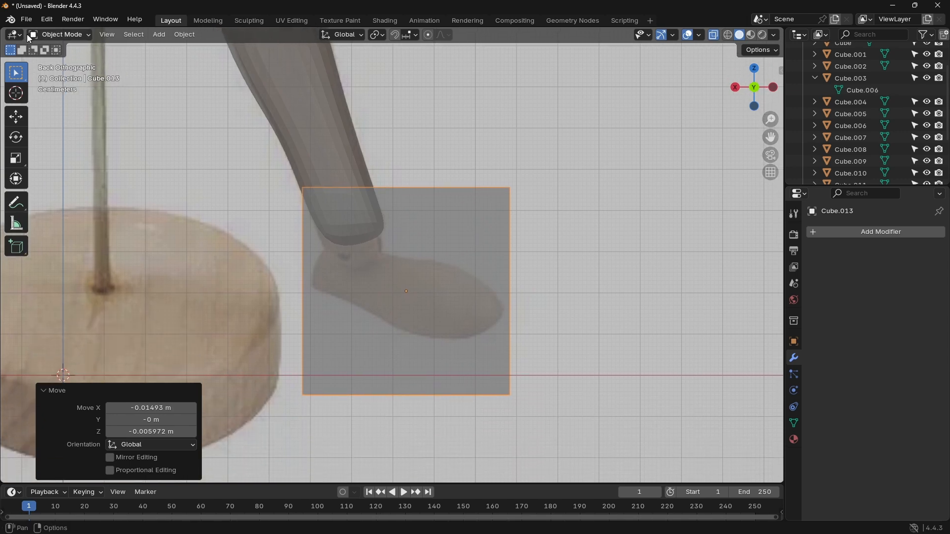
Step: In Edit Mode, add four vertical loop cuts from heel to ankle with slide factors of about 0.861, 0.892, 0.745 and 0.602
{"action": "key", "text": "Tab"}
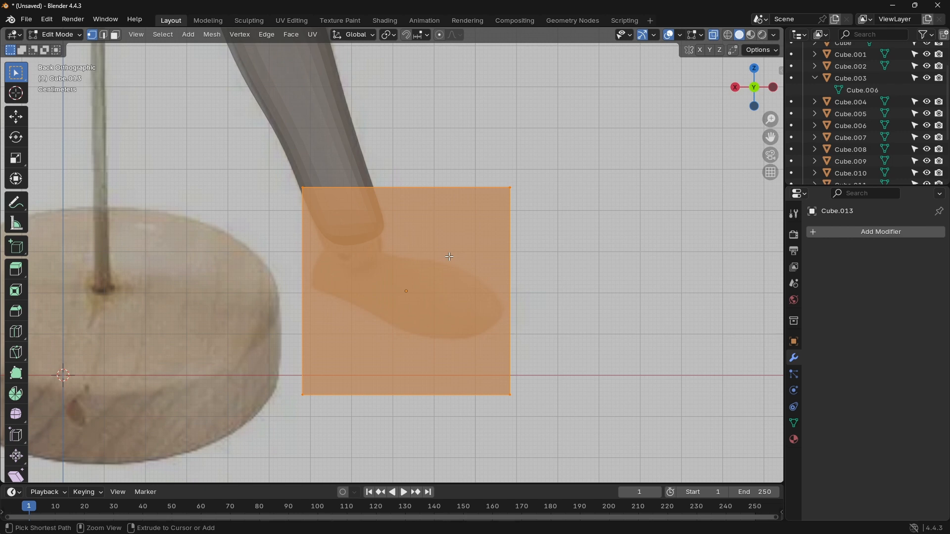
{"action": "key", "text": "ctrl+r"}
{"action": "left_click_drag", "start_coordinate": [372, 201], "coordinate": [286, 218]}
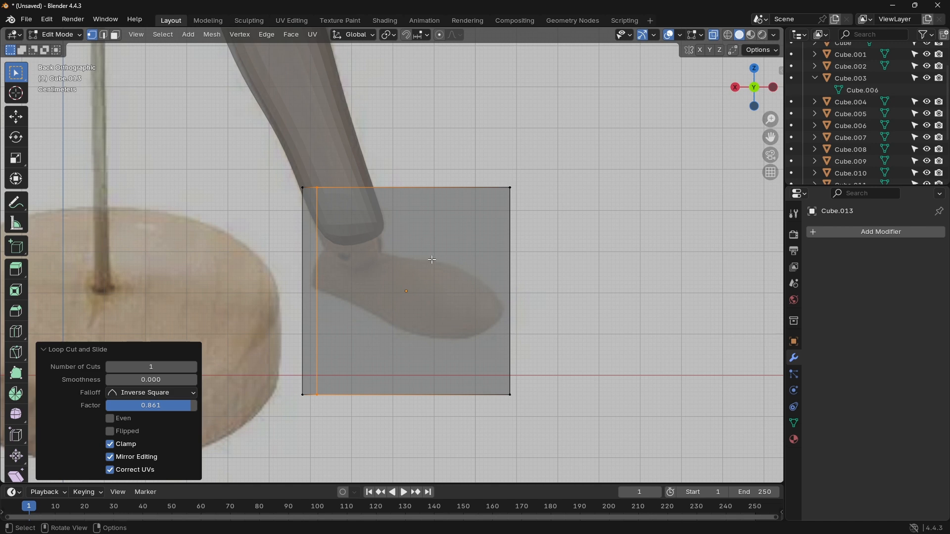
{"action": "key", "text": "ctrl+r"}
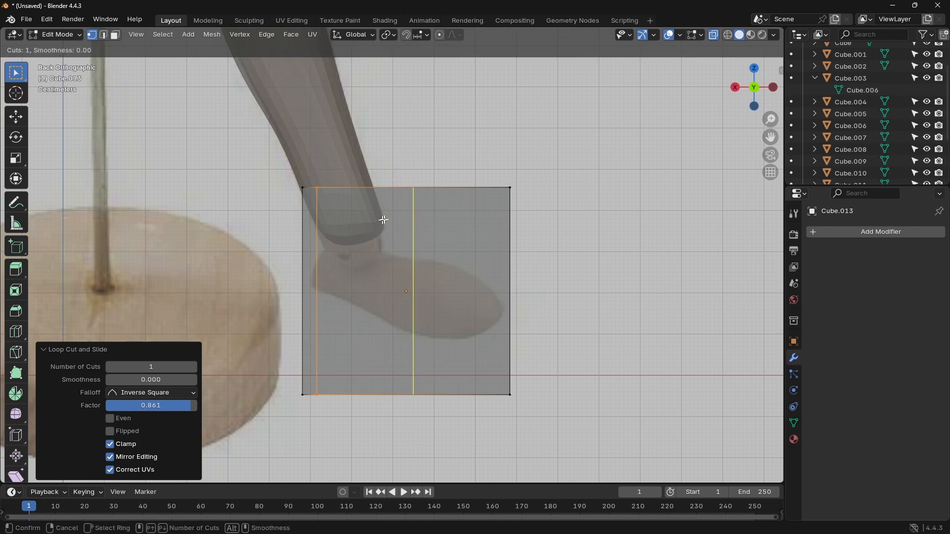
{"action": "left_click_drag", "start_coordinate": [384, 220], "coordinate": [298, 230]}
{"action": "key", "text": "ctrl+r"}
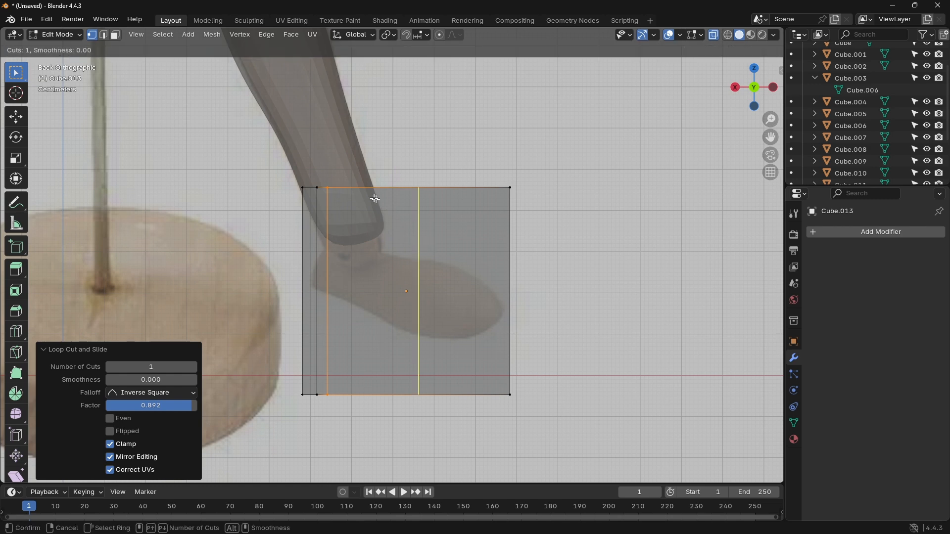
{"action": "left_click_drag", "start_coordinate": [375, 199], "coordinate": [307, 222]}
{"action": "key", "text": "ctrl+r"}
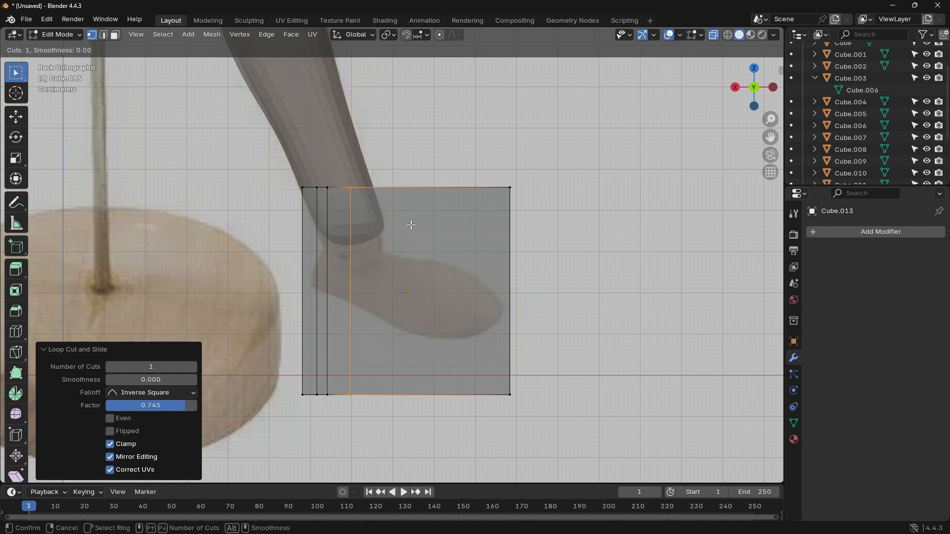
{"action": "left_click", "coordinate": [383, 212]}
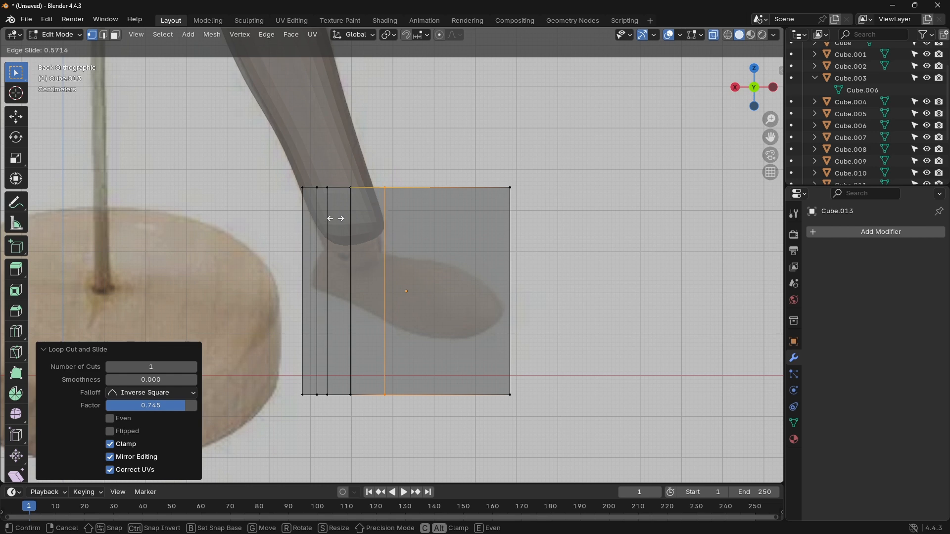
{"action": "left_click", "coordinate": [330, 218]}
Step: Add two vertical loop cuts across the instep and forefoot with slide factors of about 0.527 and -0.092
{"action": "key", "text": "ctrl+r"}
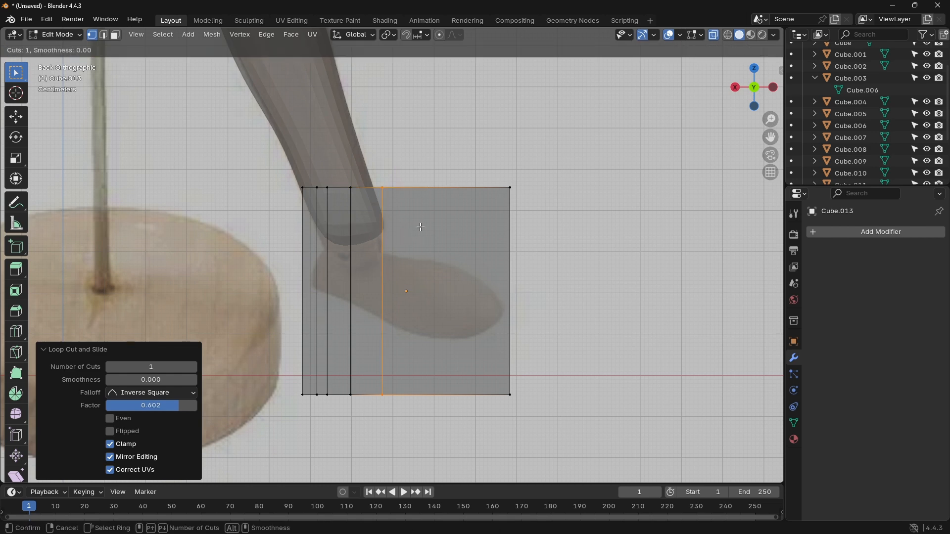
{"action": "left_click", "coordinate": [422, 204]}
{"action": "left_click", "coordinate": [387, 206]}
{"action": "key", "text": "ctrl+r"}
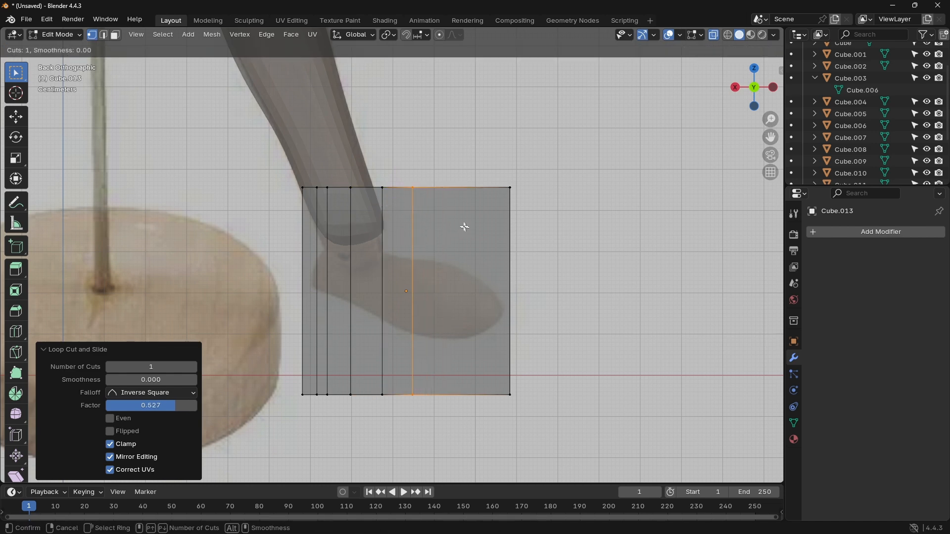
{"action": "left_click", "coordinate": [444, 212]}
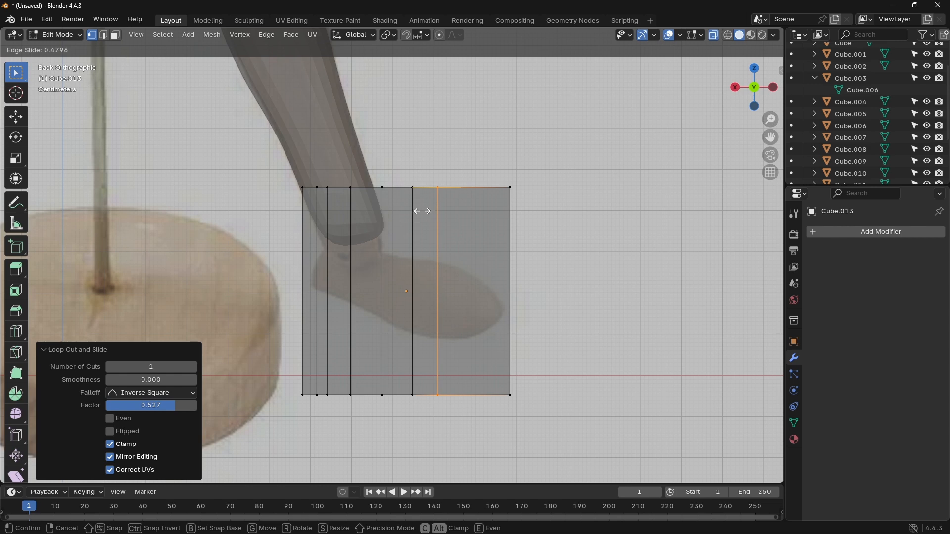
{"action": "left_click", "coordinate": [451, 214]}
Step: Add a centred horizontal loop cut through the cube and a vertical one near the toe end with a slide factor of about 0.311
{"action": "key", "text": "ctrl+r"}
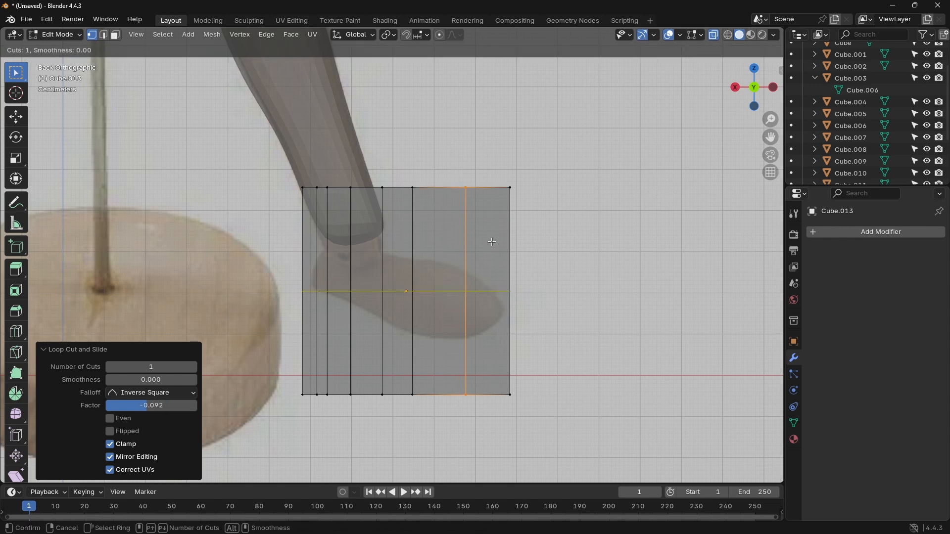
{"action": "left_click", "coordinate": [478, 202]}
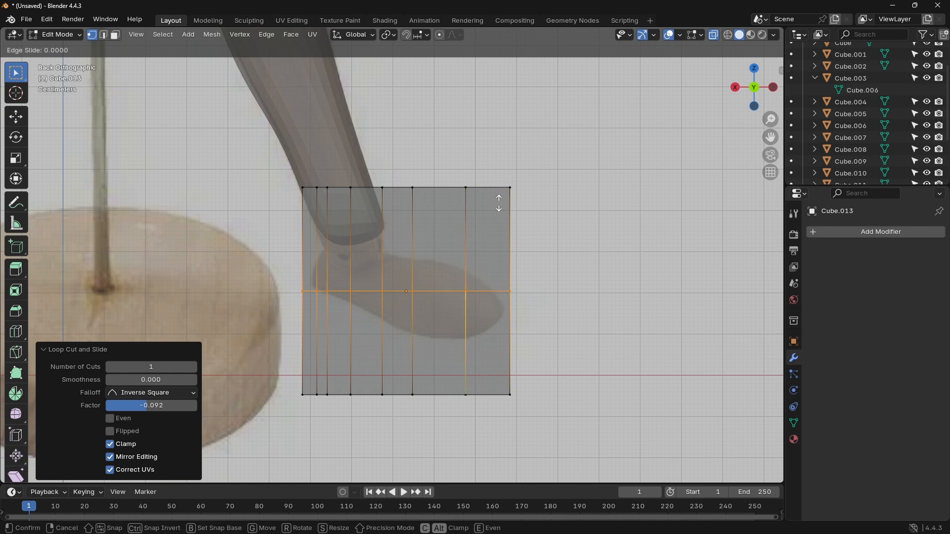
{"action": "left_click", "coordinate": [499, 203]}
{"action": "key", "text": "ctrl+r"}
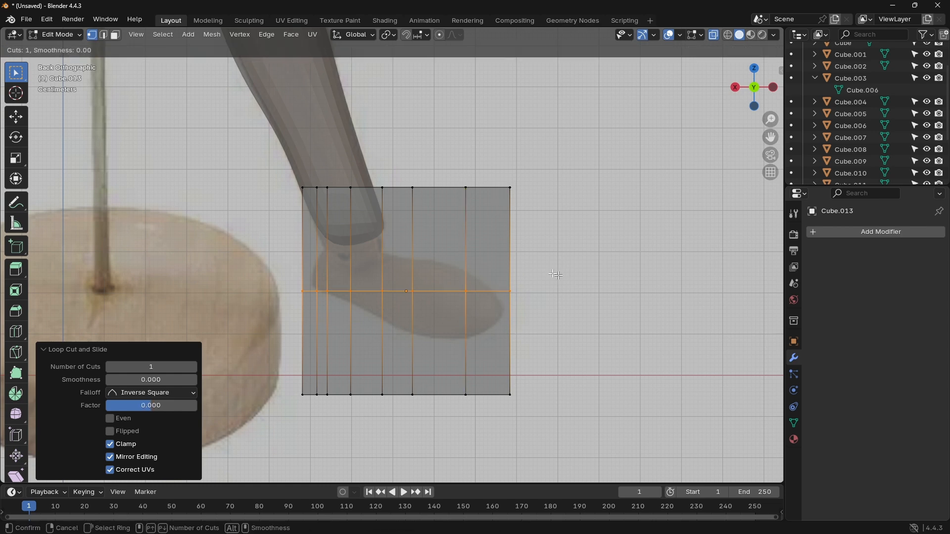
{"action": "left_click", "coordinate": [488, 208]}
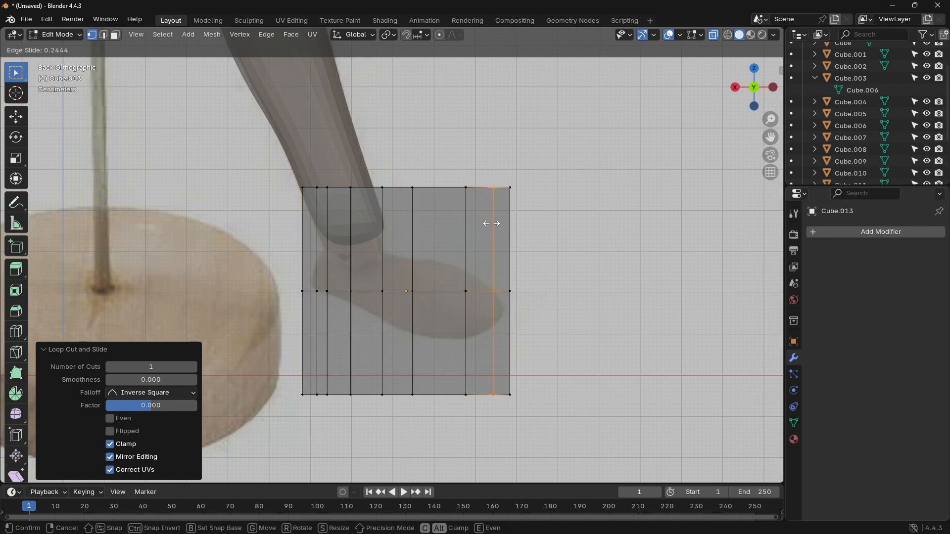
{"action": "left_click", "coordinate": [492, 225]}
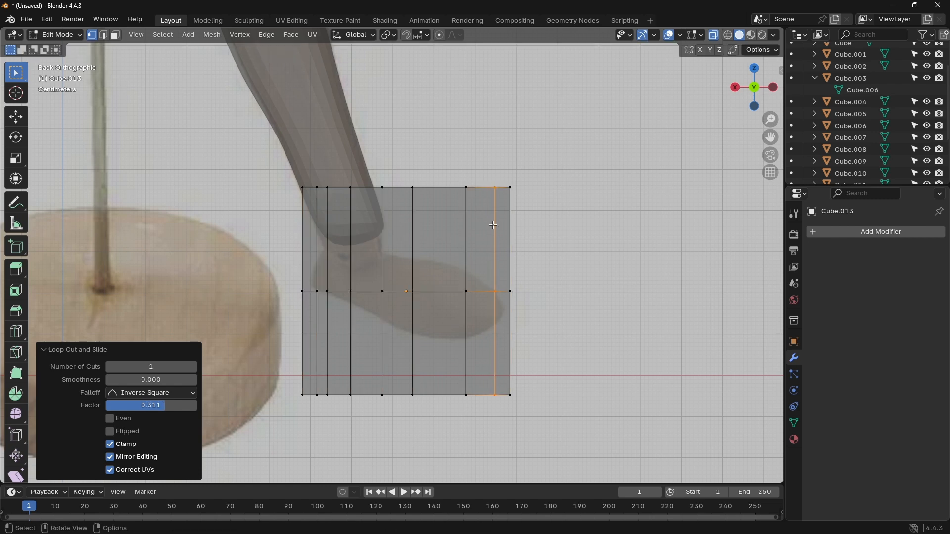
Step: Move the toe end's middle vertices onto the reference toe tip and its upper corner vertices down to just above them
{"action": "scroll", "coordinate": [501, 303], "scroll_direction": "up", "scroll_amount": 3}
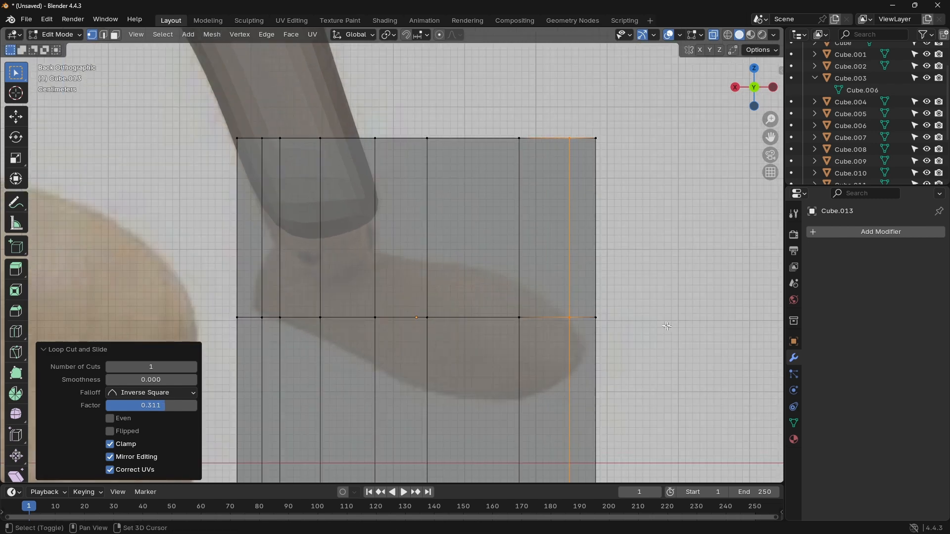
{"action": "middle_click_drag", "start_coordinate": [653, 323], "coordinate": [613, 259], "text": "shift"}
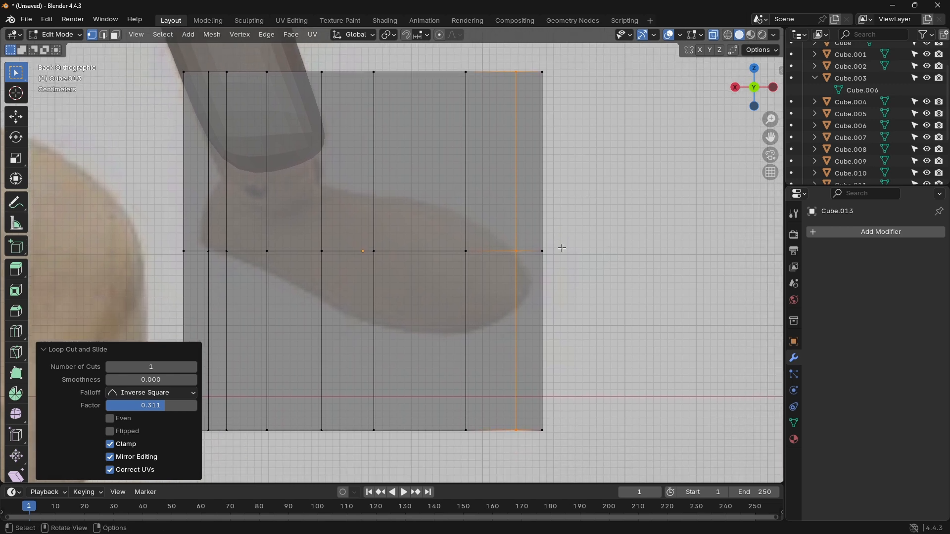
{"action": "left_click", "coordinate": [530, 248]}
{"action": "key", "text": "g"}
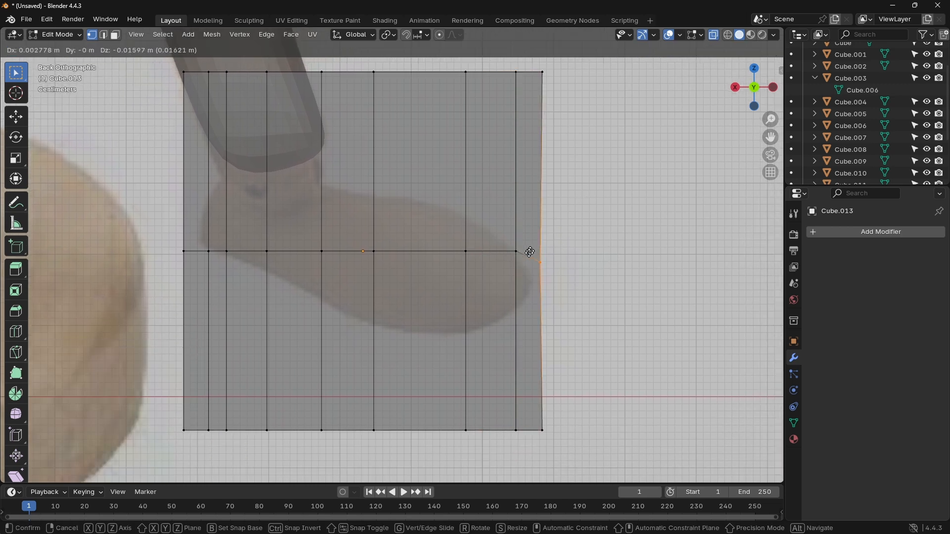
{"action": "left_click", "coordinate": [521, 270]}
{"action": "left_click_drag", "start_coordinate": [553, 78], "coordinate": [536, 59]}
{"action": "key", "text": "g"}
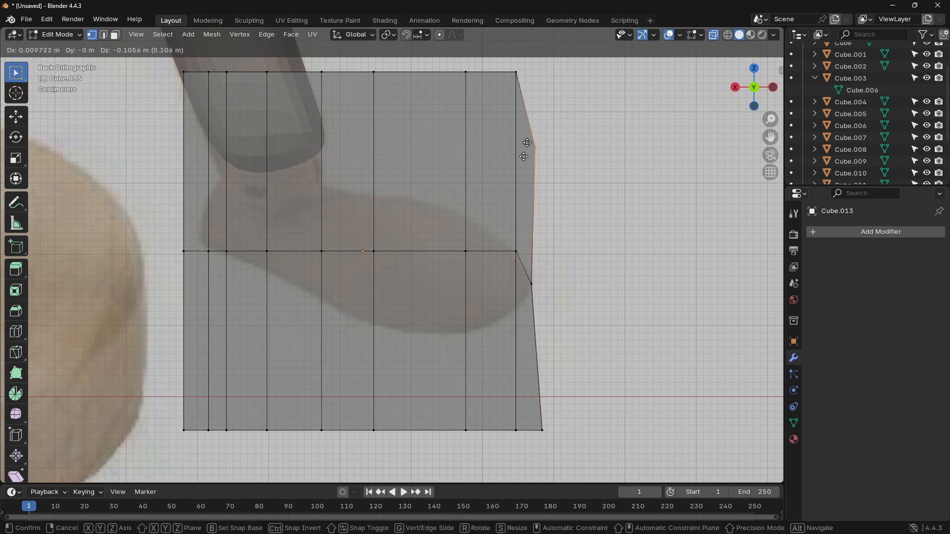
{"action": "left_click", "coordinate": [519, 252]}
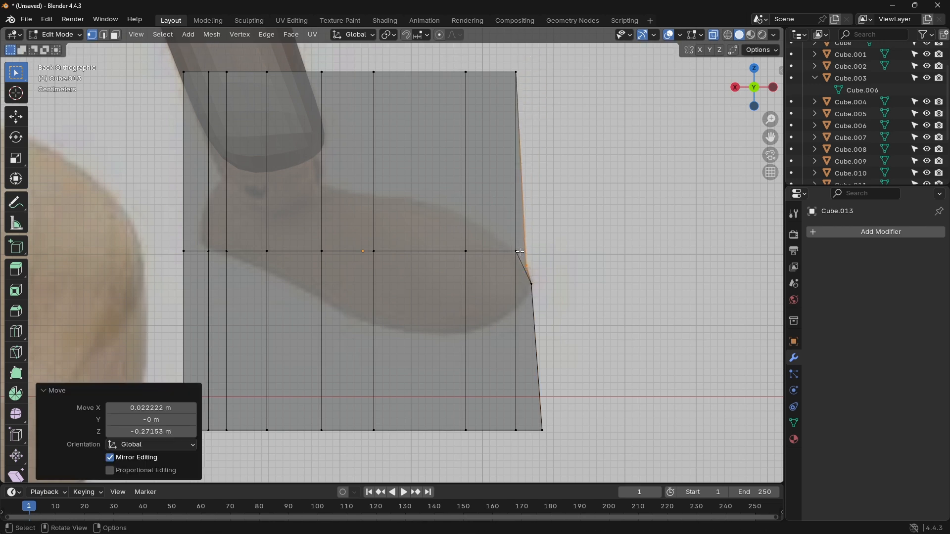
Step: Switch to wireframe shading and move the three lower vertex groups nearest the toe end up onto the reference's lower toe outline
{"action": "key", "text": "shift+z"}
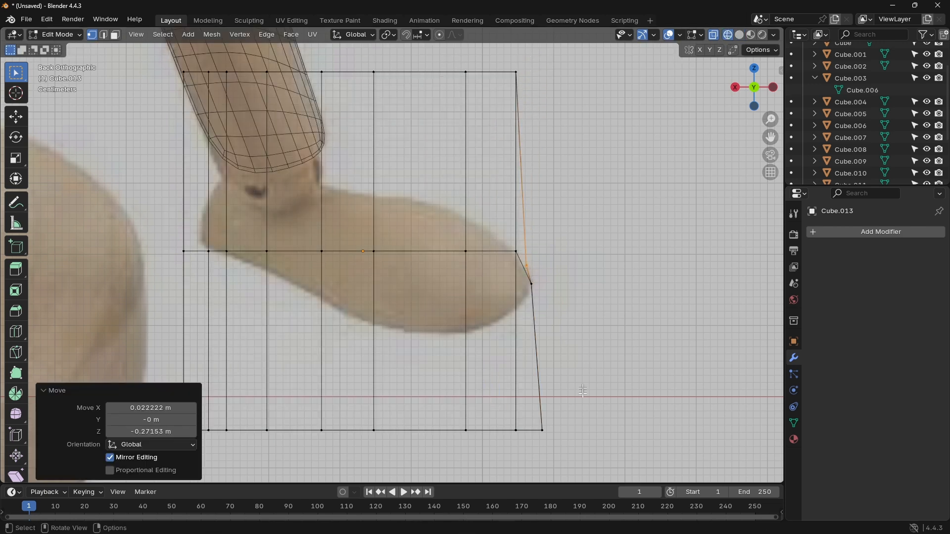
{"action": "left_click_drag", "start_coordinate": [546, 443], "coordinate": [513, 289]}
{"action": "left_click_drag", "start_coordinate": [498, 418], "coordinate": [486, 303]}
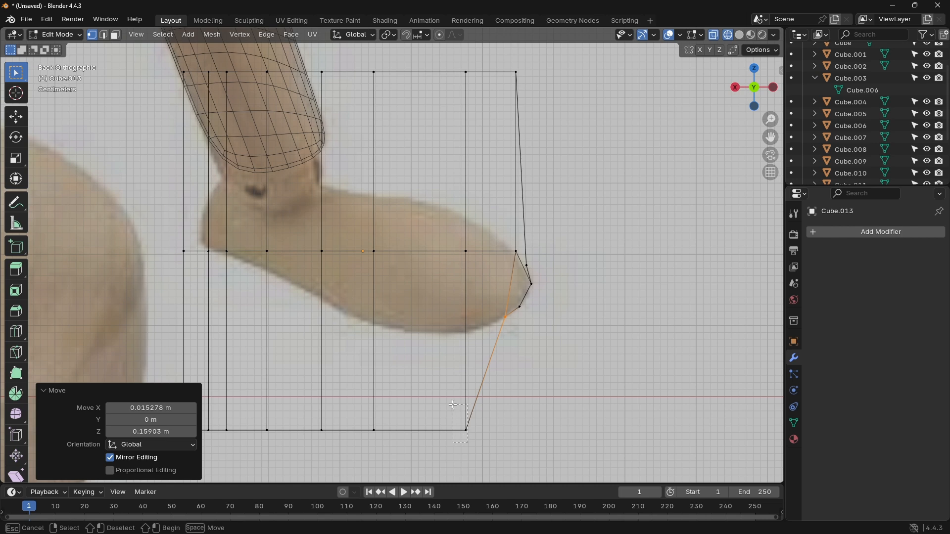
{"action": "left_click_drag", "start_coordinate": [468, 442], "coordinate": [453, 304]}
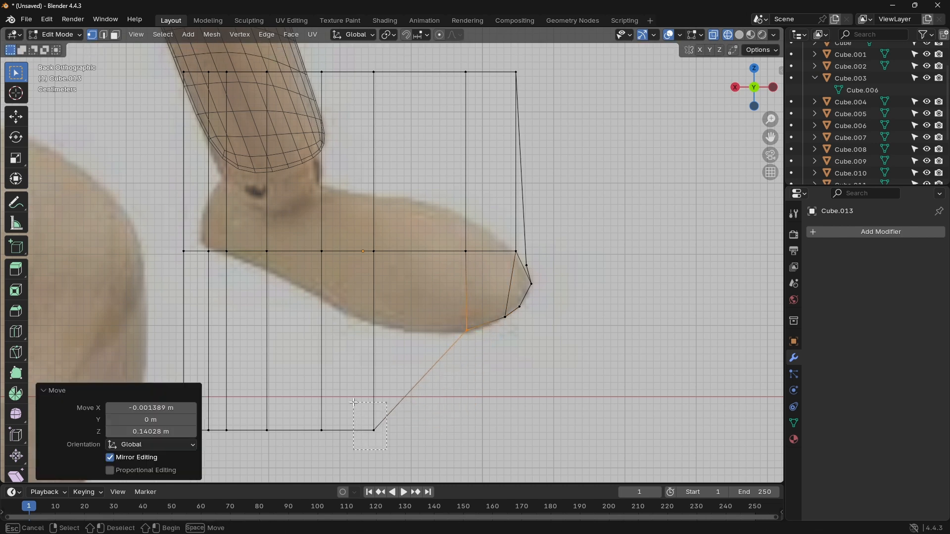
Step: Move the remaining six lower vertex groups, from the forefoot back to the heel, up onto the reference's sole outline
{"action": "left_click_drag", "start_coordinate": [387, 450], "coordinate": [382, 301]}
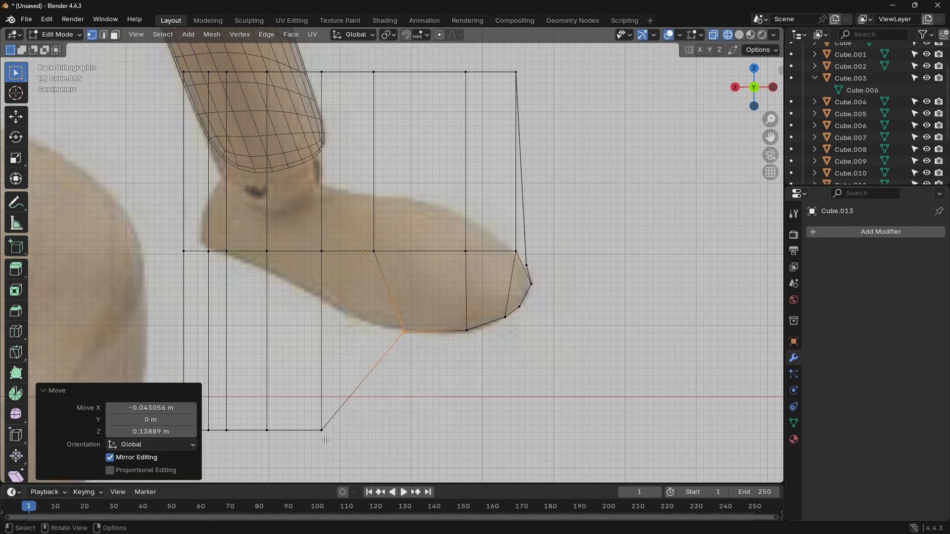
{"action": "left_click_drag", "start_coordinate": [326, 440], "coordinate": [323, 283]}
{"action": "left_click_drag", "start_coordinate": [268, 432], "coordinate": [292, 269]}
{"action": "left_click_drag", "start_coordinate": [239, 426], "coordinate": [245, 253]}
{"action": "middle_click_drag", "start_coordinate": [286, 370], "coordinate": [356, 361], "text": "shift"}
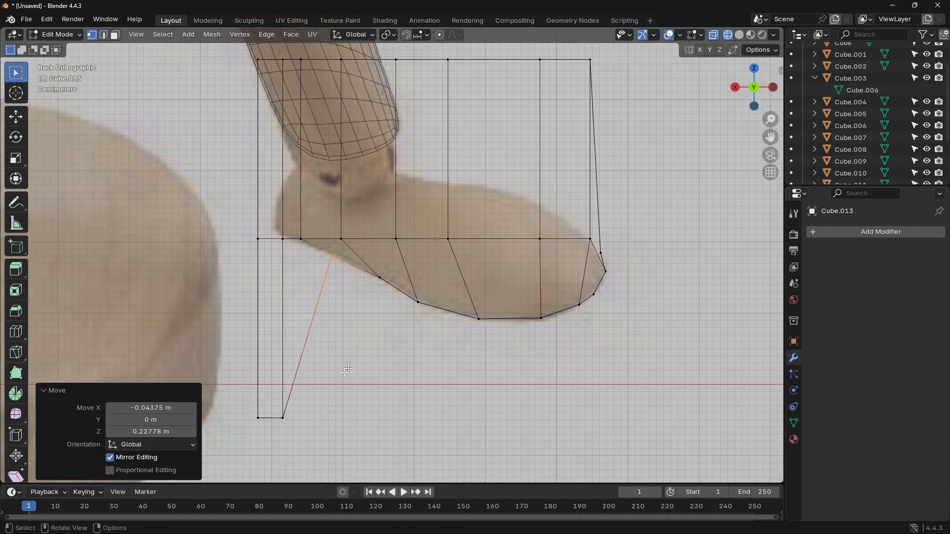
{"action": "left_click_drag", "start_coordinate": [273, 398], "coordinate": [279, 228]}
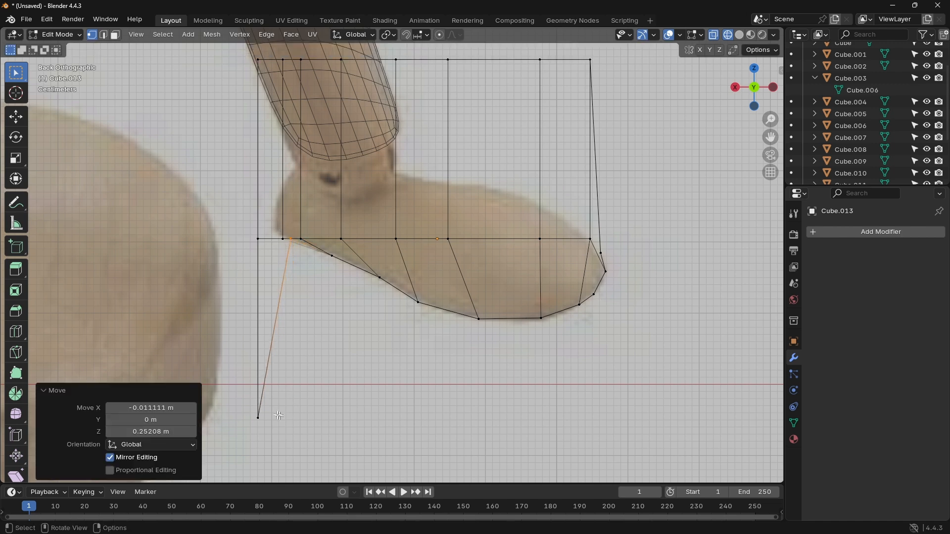
{"action": "left_click_drag", "start_coordinate": [279, 416], "coordinate": [253, 220]}
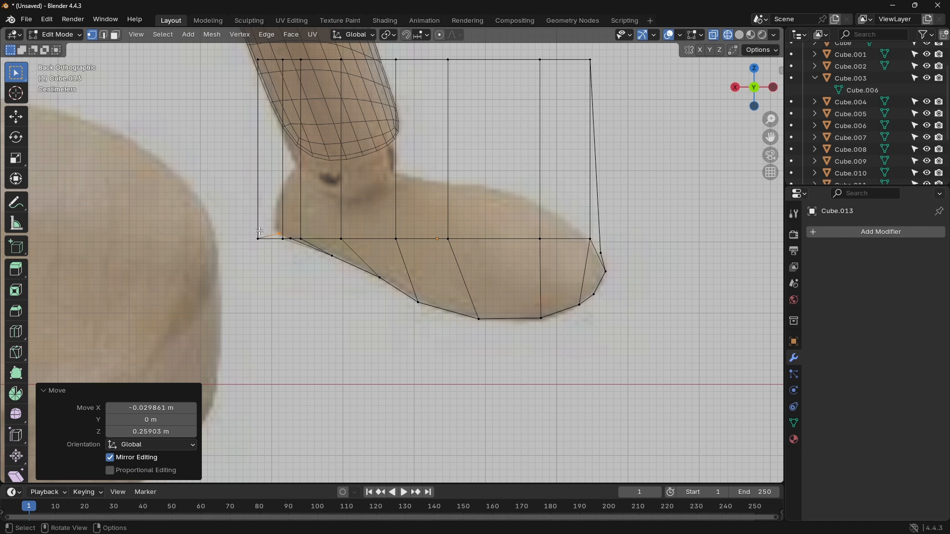
Step: Try deleting the outer middle-row vertices at the heel end and undo the deletion
{"action": "left_click", "coordinate": [262, 240]}
{"action": "left_click", "coordinate": [257, 239]}
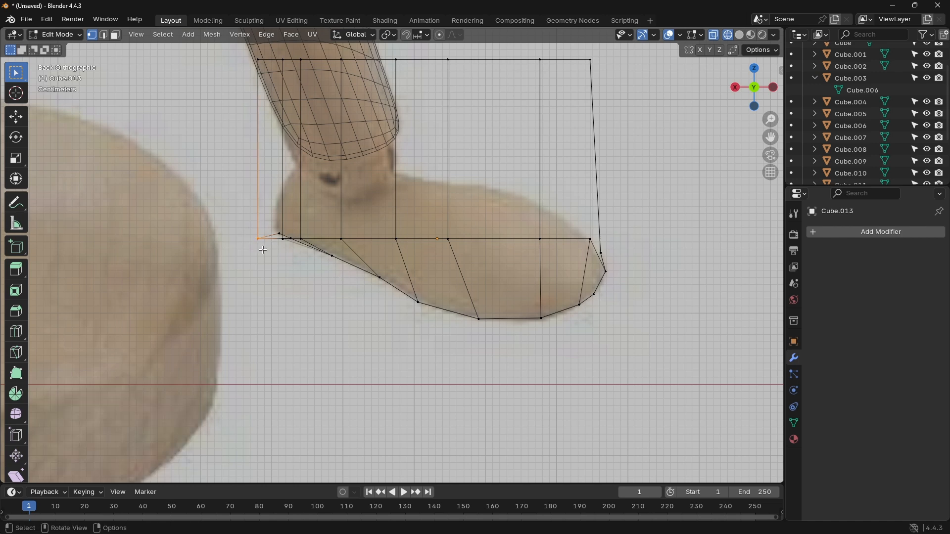
{"action": "key", "text": "x"}
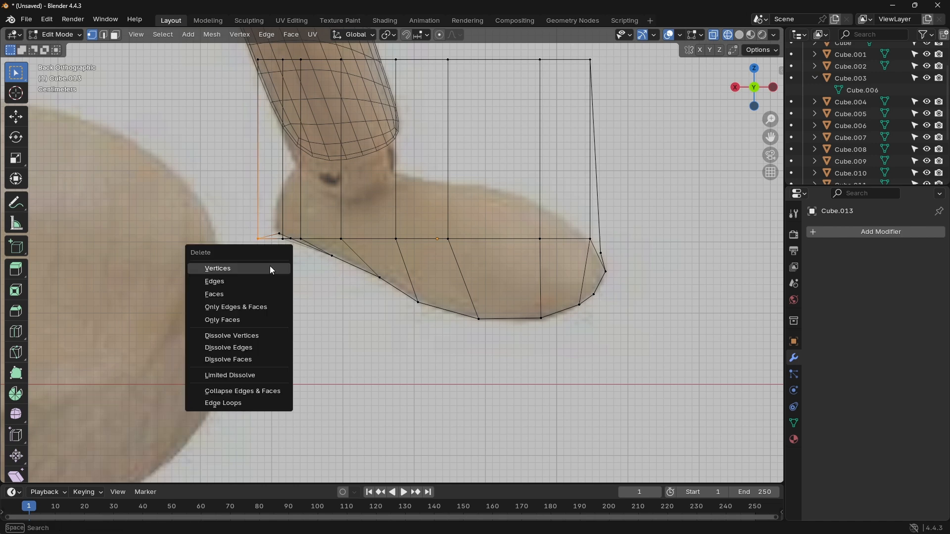
{"action": "left_click", "coordinate": [270, 265]}
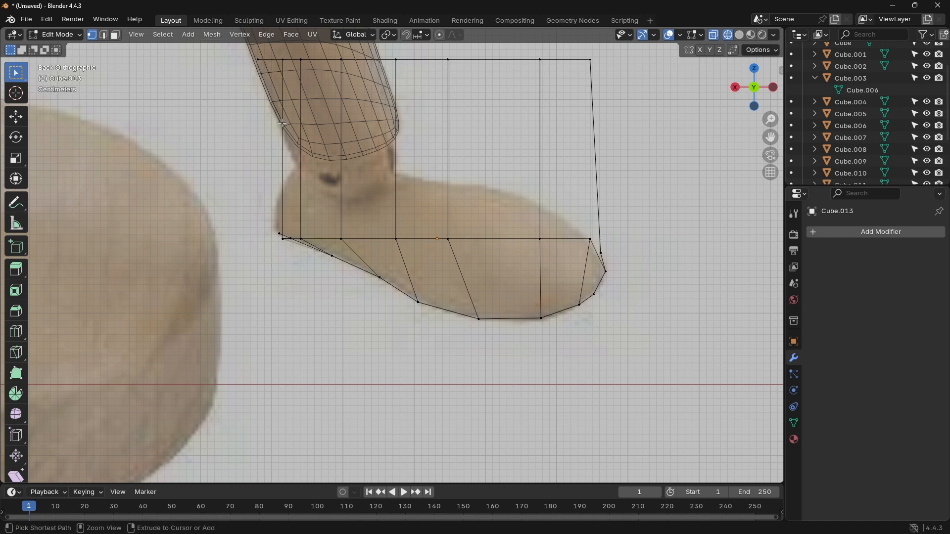
{"action": "key", "text": "ctrl+z"}
Step: Delete the two rearmost groups of lower vertices crowded around the heel corner
{"action": "key", "text": "b"}
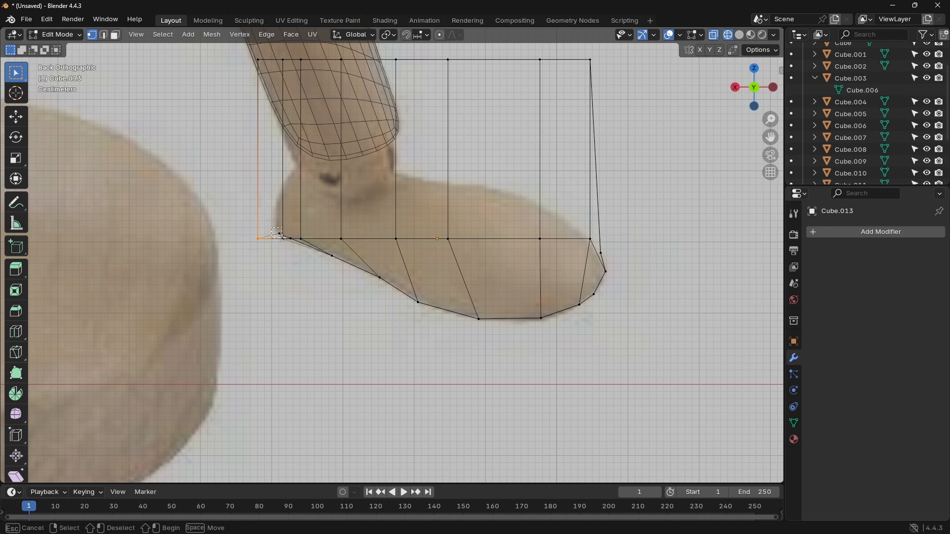
{"action": "left_click_drag", "start_coordinate": [272, 229], "coordinate": [283, 238]}
{"action": "key", "text": "x"}
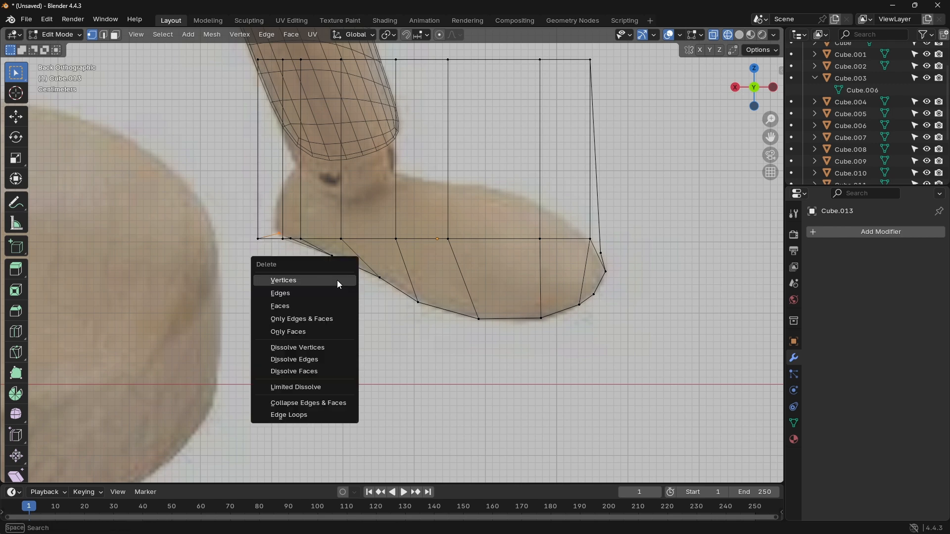
{"action": "left_click", "coordinate": [333, 282]}
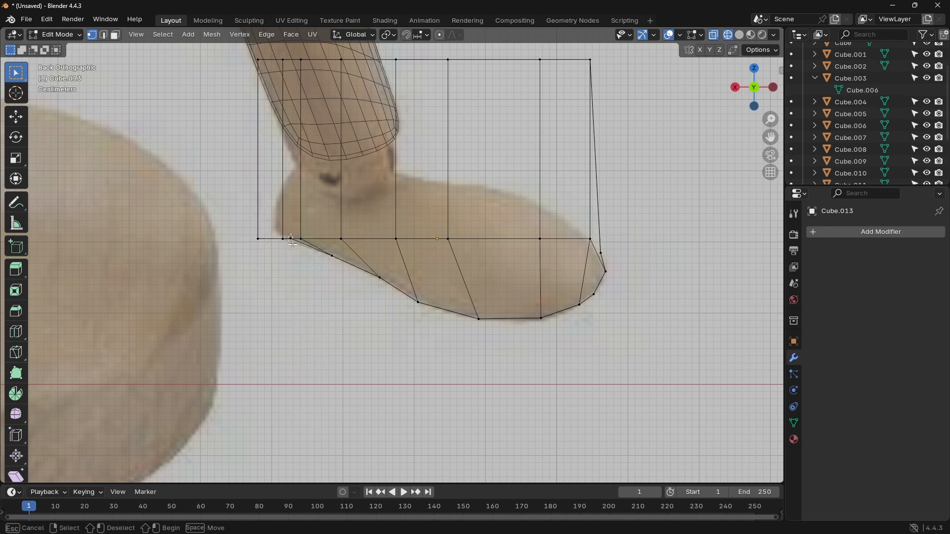
{"action": "key", "text": "x"}
{"action": "left_click", "coordinate": [307, 265]}
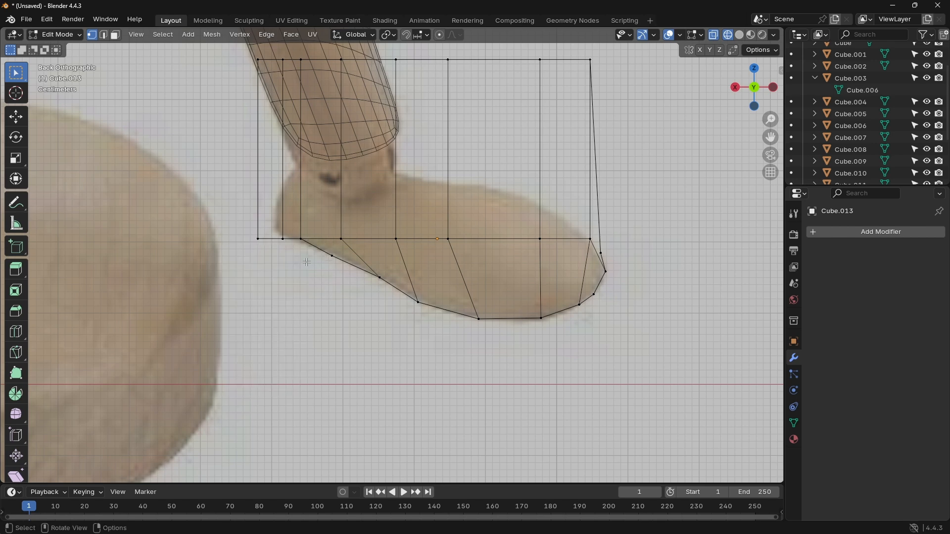
Step: Move the rearmost remaining sole vertices toward the heel, about 0.014 m in X and 0.007 m in Z
{"action": "scroll", "coordinate": [307, 248], "scroll_direction": "up", "scroll_amount": 4}
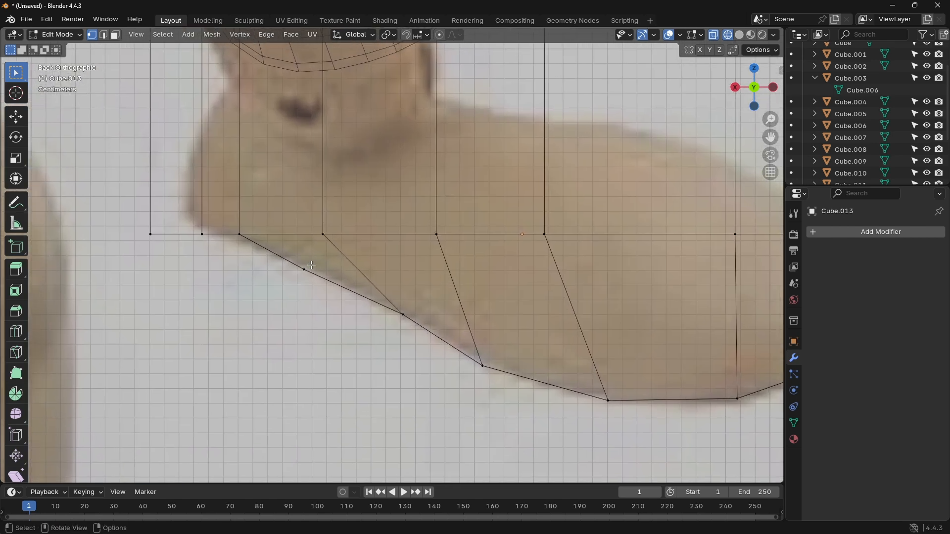
{"action": "left_click", "coordinate": [300, 267]}
{"action": "key", "text": "g"}
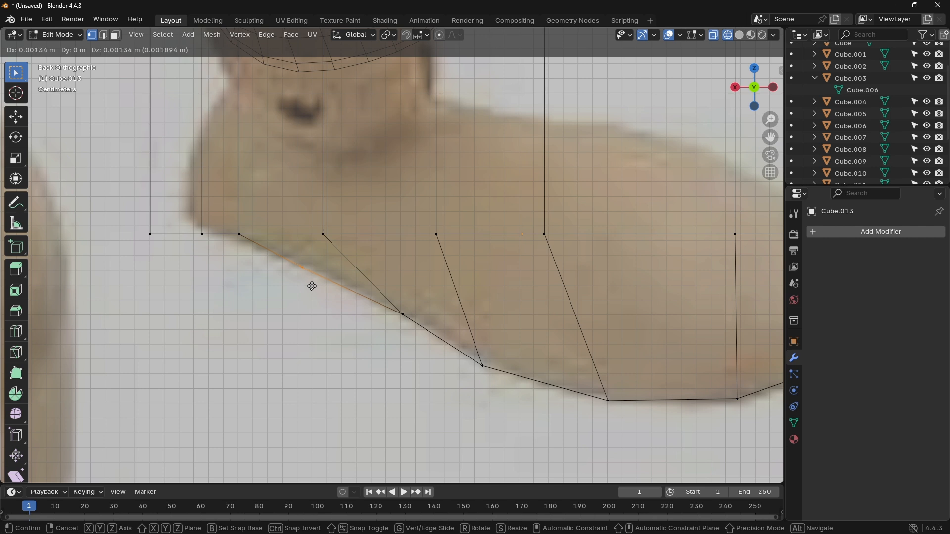
{"action": "left_click", "coordinate": [293, 278]}
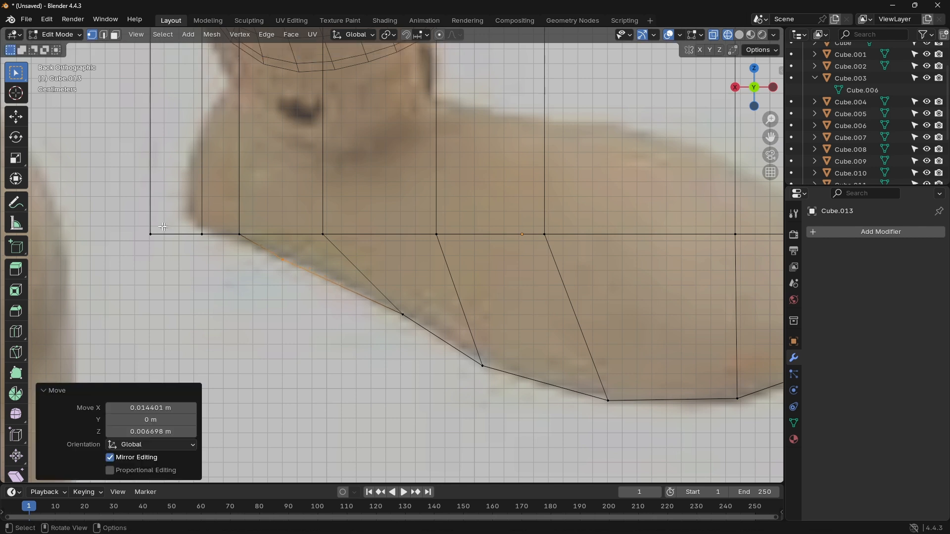
Step: Move the heel end's middle-row vertices onto the reference heel edge, about -0.024 m in X and 0.012 m in Z
{"action": "left_click", "coordinate": [153, 233]}
{"action": "key", "text": "g"}
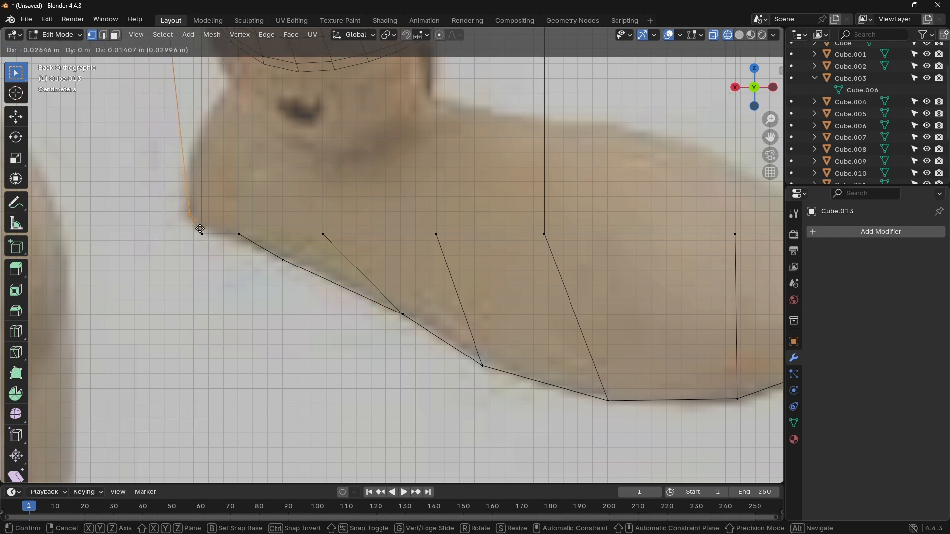
{"action": "left_click", "coordinate": [197, 226]}
{"action": "scroll", "coordinate": [228, 216], "scroll_direction": "up", "scroll_amount": 3}
{"action": "scroll", "coordinate": [228, 217], "scroll_direction": "down", "scroll_amount": 5}
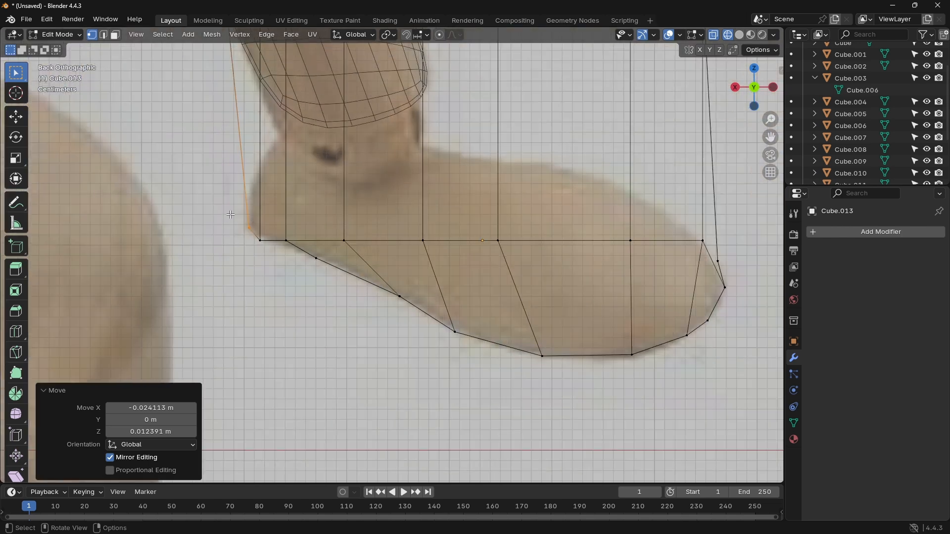
Step: Move the three rearmost top vertex groups down onto the reference's heel outline, in the back orthographic view
{"action": "key", "text": "a"}
{"action": "middle_click_drag", "start_coordinate": [228, 216], "coordinate": [328, 197]}
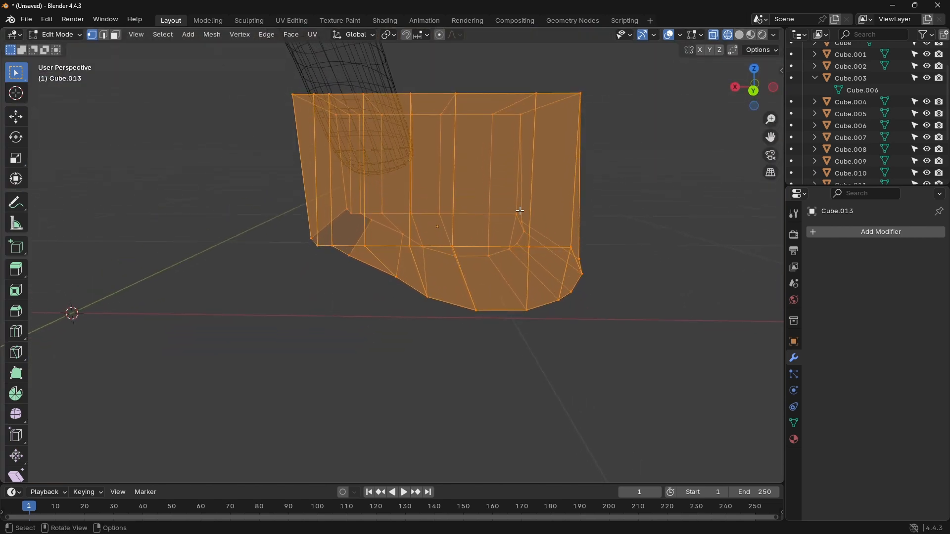
{"action": "left_click", "coordinate": [754, 92]}
{"action": "middle_click_drag", "start_coordinate": [424, 169], "coordinate": [443, 214], "text": "shift"}
{"action": "left_click", "coordinate": [317, 145]}
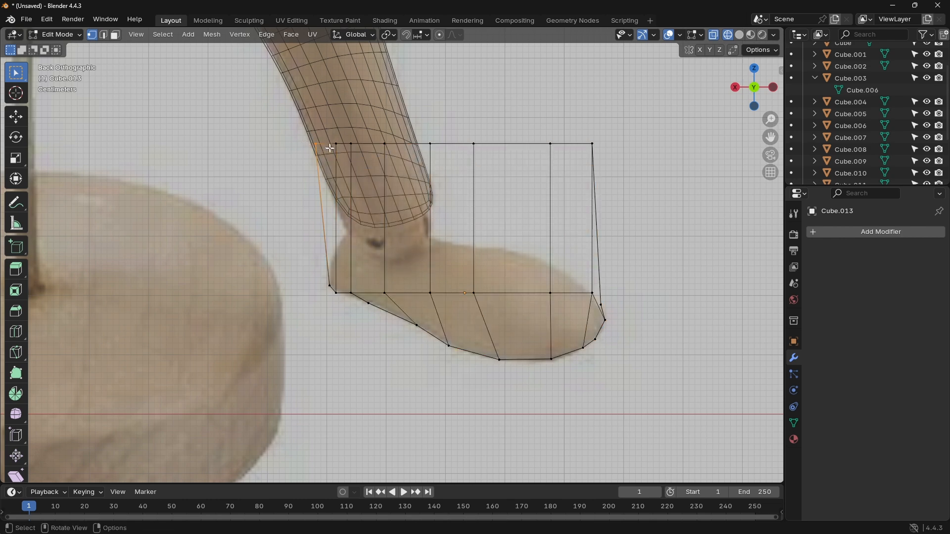
{"action": "key", "text": "g"}
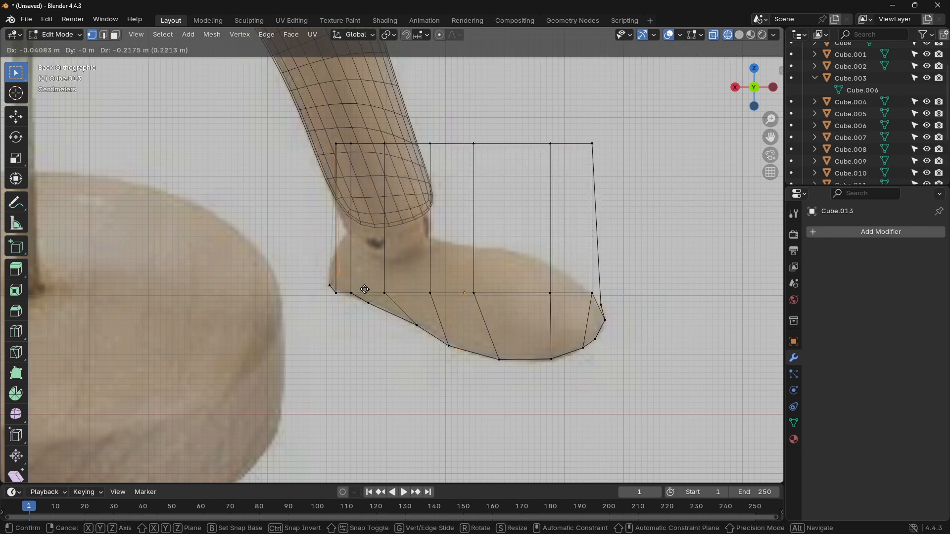
{"action": "left_click", "coordinate": [356, 280]}
{"action": "key", "text": "g"}
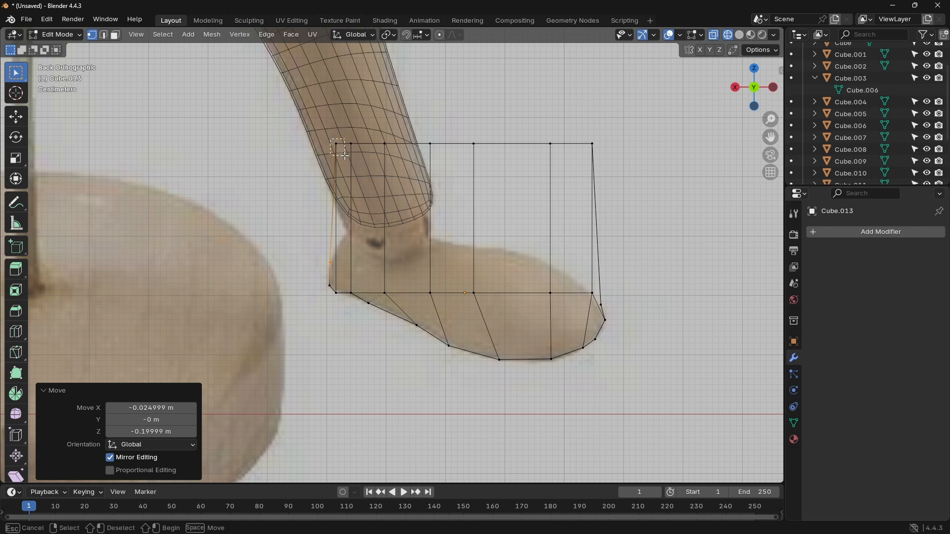
{"action": "left_click", "coordinate": [354, 238]}
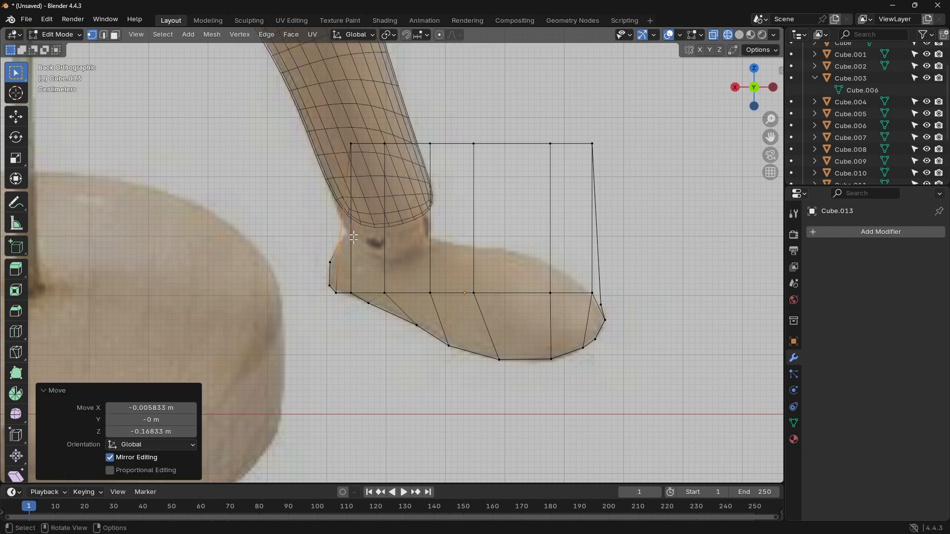
{"action": "left_click", "coordinate": [350, 142]}
{"action": "key", "text": "g"}
{"action": "left_click", "coordinate": [361, 240]}
Step: Move the next two top vertex groups down to the underside and front of the ankle joint
{"action": "left_click", "coordinate": [385, 143]}
{"action": "key", "text": "g"}
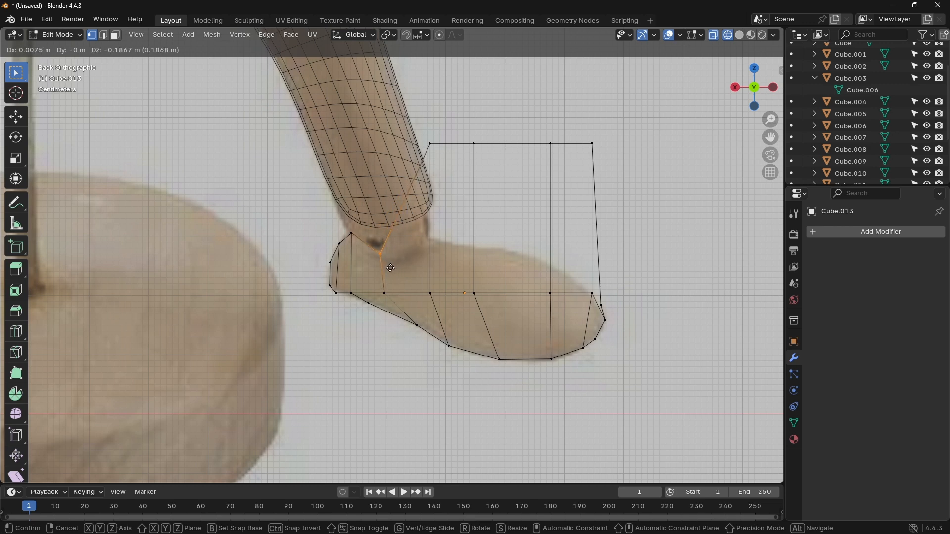
{"action": "left_click", "coordinate": [392, 269]}
{"action": "left_click", "coordinate": [429, 144]}
{"action": "key", "text": "g"}
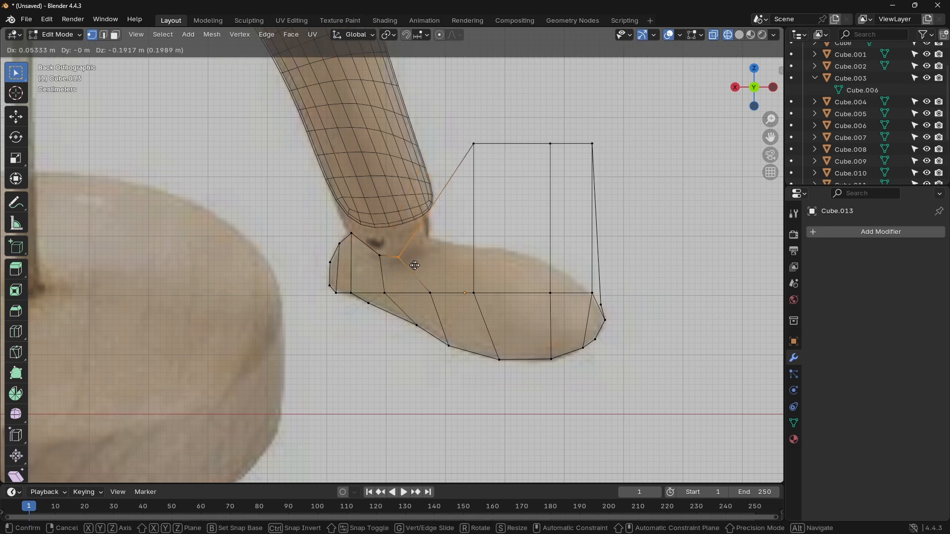
{"action": "left_click", "coordinate": [376, 252]}
Step: Shift the ankle-dip vertices slightly down toward the toe and lower the heel-top vertices by about 0.012 m
{"action": "left_click", "coordinate": [380, 255]}
{"action": "key", "text": "g"}
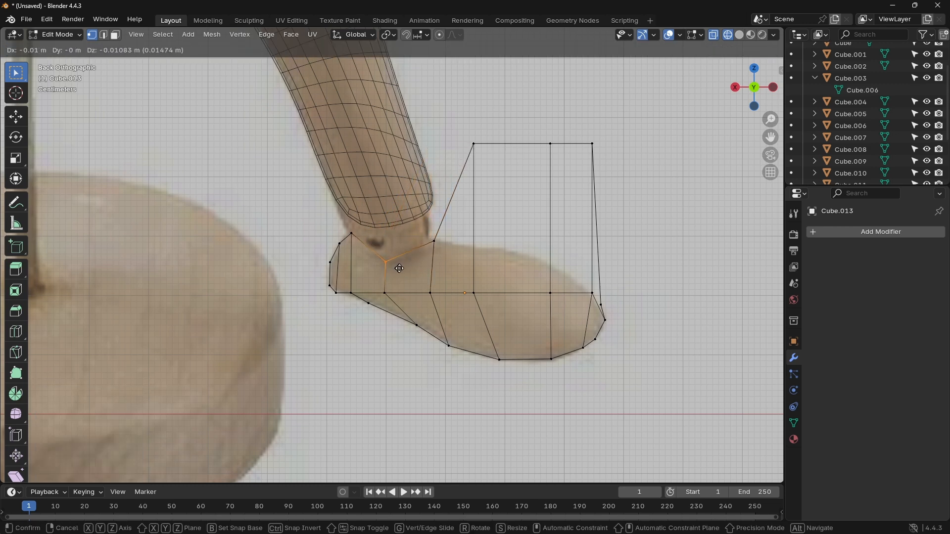
{"action": "left_click", "coordinate": [388, 260]}
{"action": "left_click_drag", "start_coordinate": [344, 227], "coordinate": [365, 244]}
{"action": "key", "text": "g"}
{"action": "left_click", "coordinate": [365, 250]}
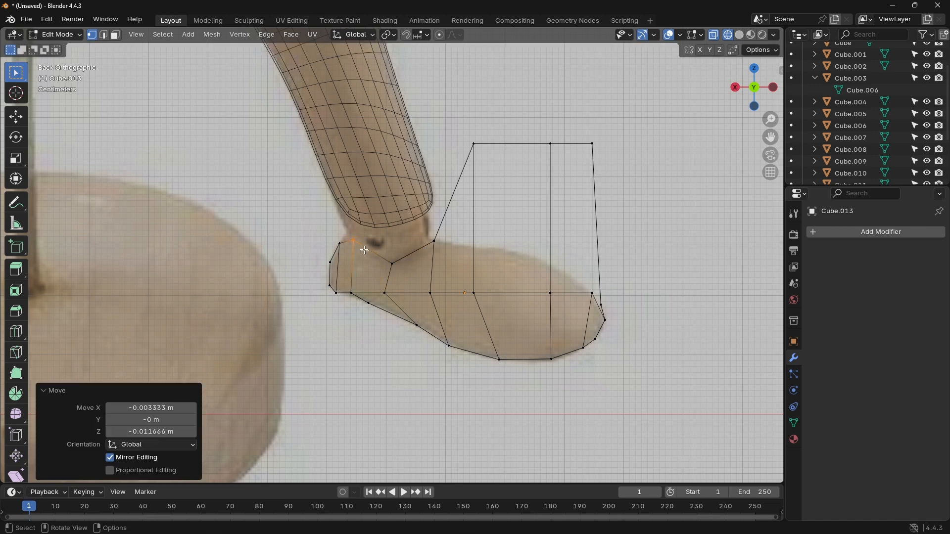
Step: Move the last three top vertex groups down onto the reference's instep and upper toe outline
{"action": "left_click", "coordinate": [467, 143]}
{"action": "key", "text": "g"}
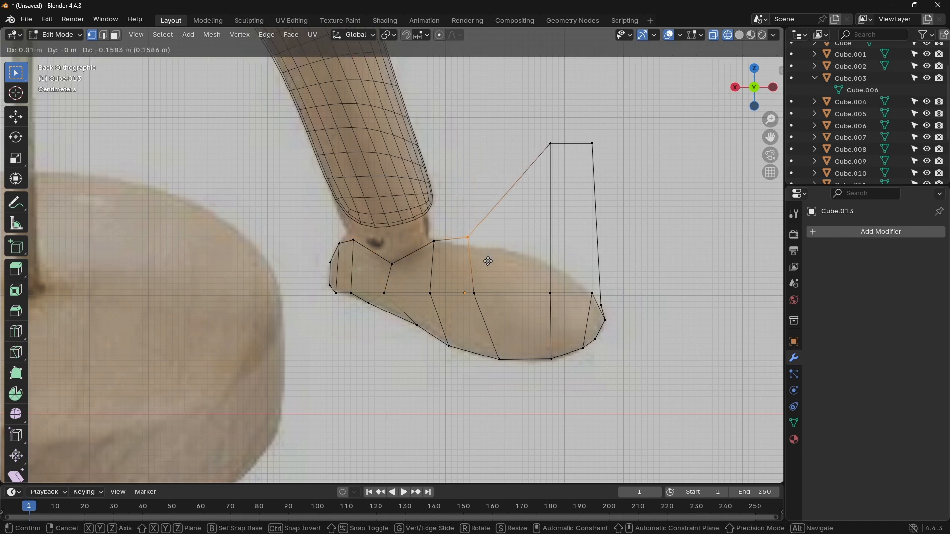
{"action": "left_click", "coordinate": [489, 268]}
{"action": "left_click", "coordinate": [552, 147]}
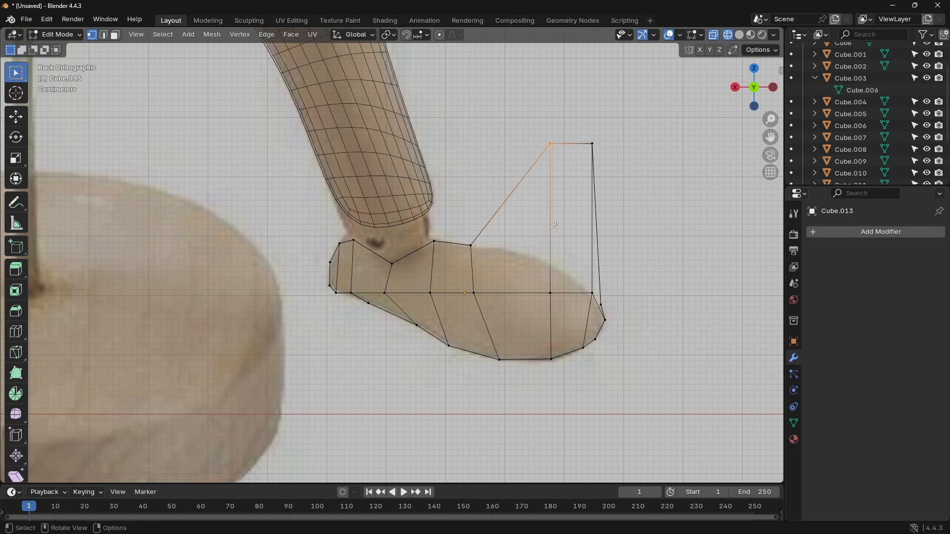
{"action": "key", "text": "g"}
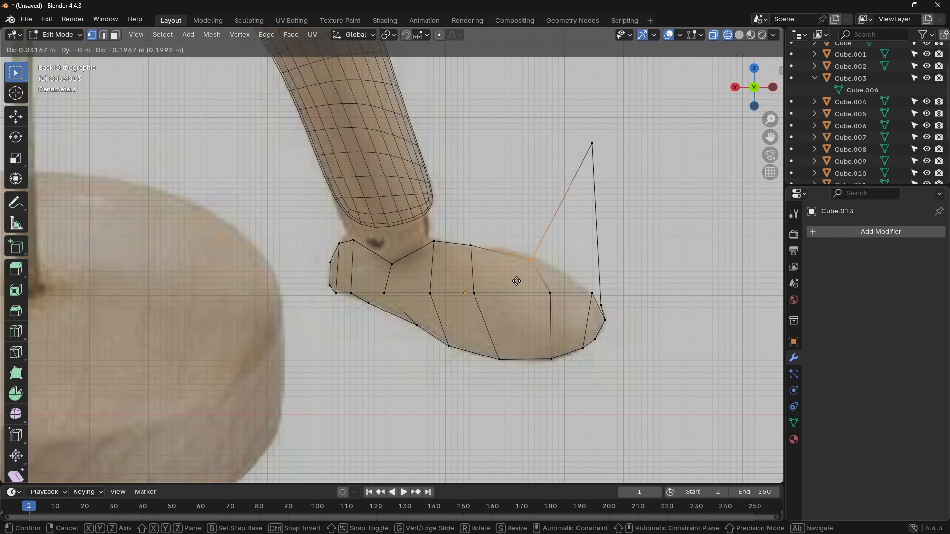
{"action": "left_click", "coordinate": [516, 281]}
{"action": "left_click", "coordinate": [592, 143]}
{"action": "key", "text": "g"}
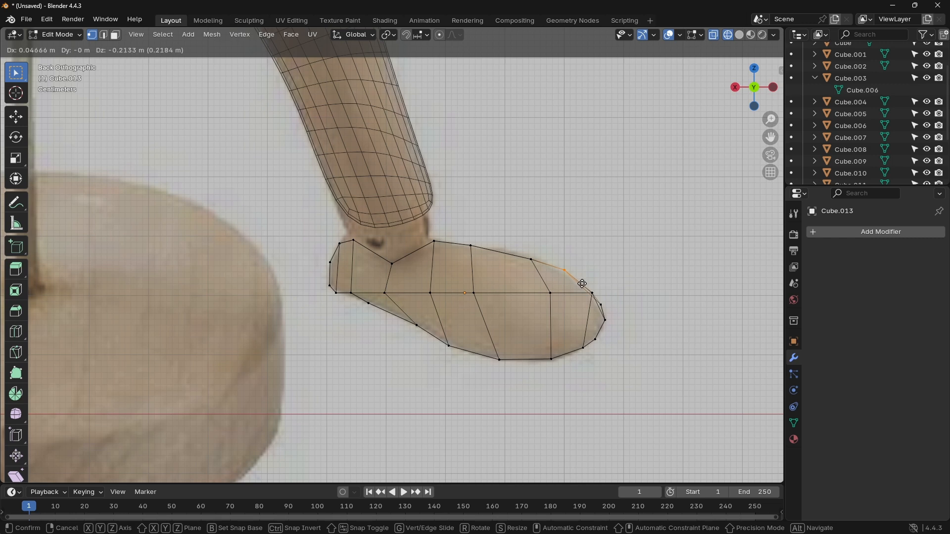
{"action": "left_click", "coordinate": [582, 284]}
Step: Delete the middle-row vertices nearest the toe tip
{"action": "middle_click_drag", "start_coordinate": [653, 262], "coordinate": [508, 243], "text": "shift"}
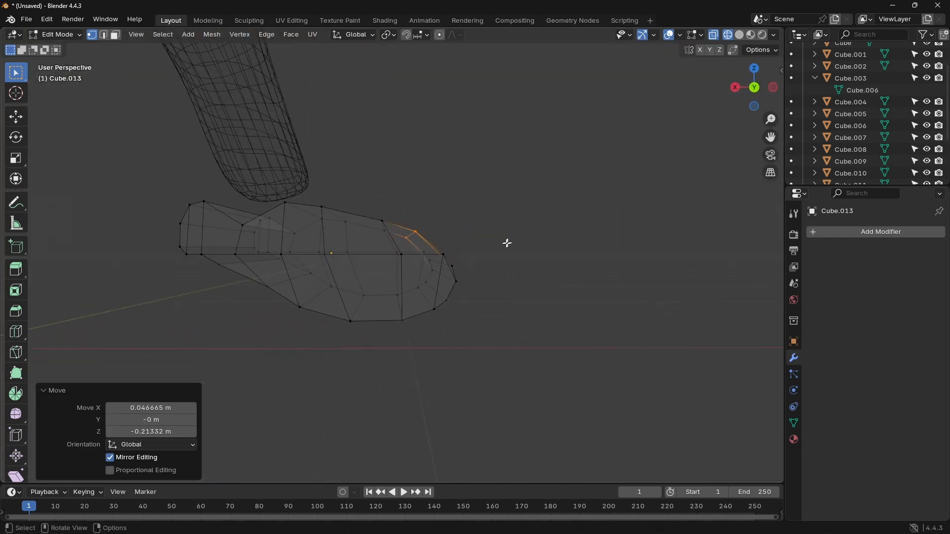
{"action": "left_click", "coordinate": [754, 88]}
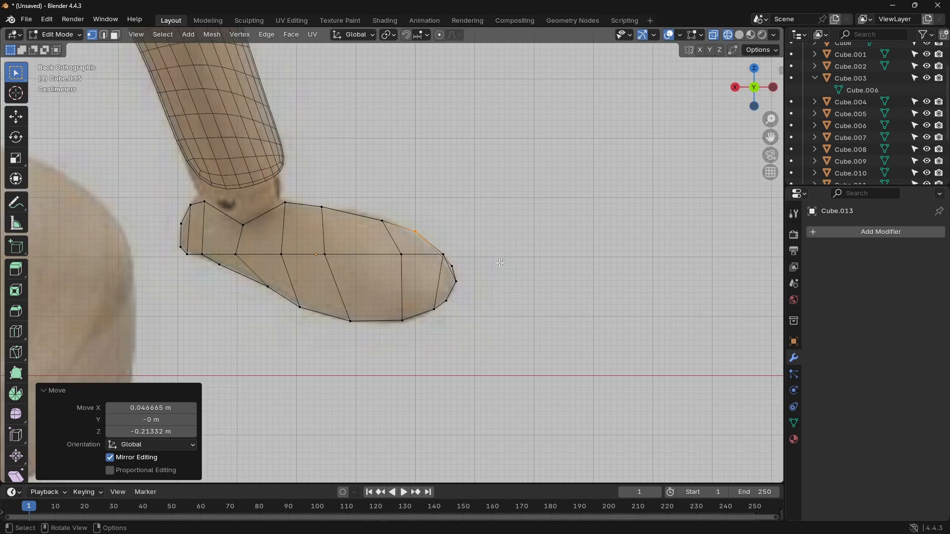
{"action": "scroll", "coordinate": [504, 260], "scroll_direction": "up", "scroll_amount": 6}
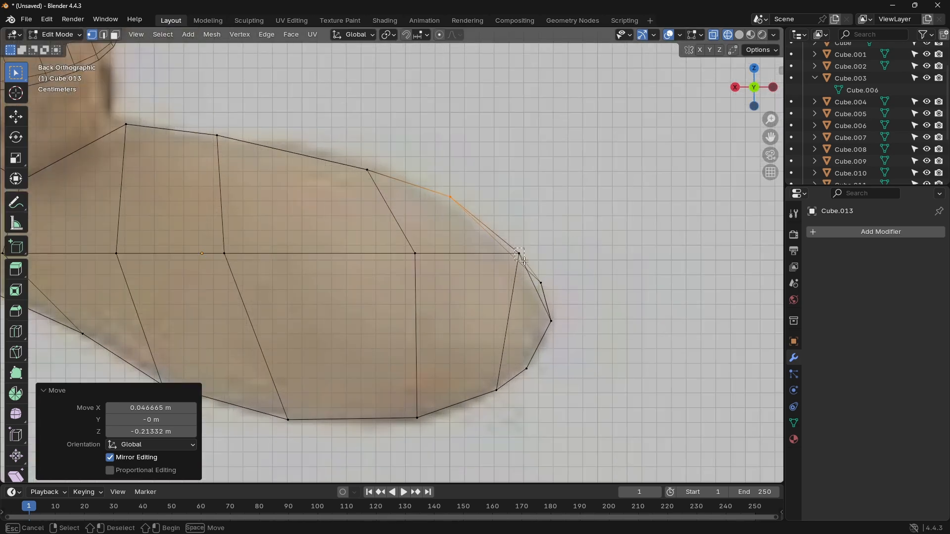
{"action": "left_click", "coordinate": [519, 250]}
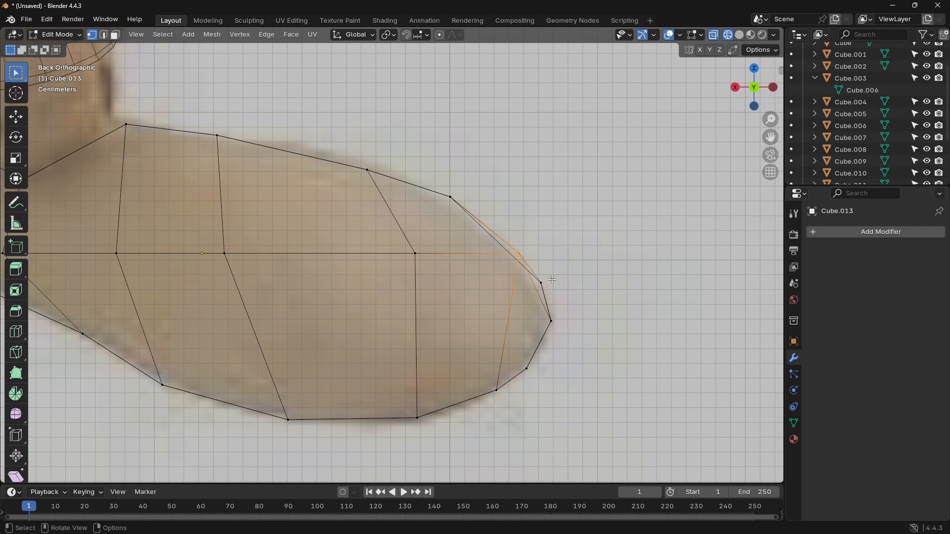
{"action": "key", "text": "x"}
{"action": "left_click", "coordinate": [529, 278]}
Step: Add a Subdivision Surface modifier to the foot mesh and switch the viewport to solid shading
{"action": "left_click", "coordinate": [829, 232]}
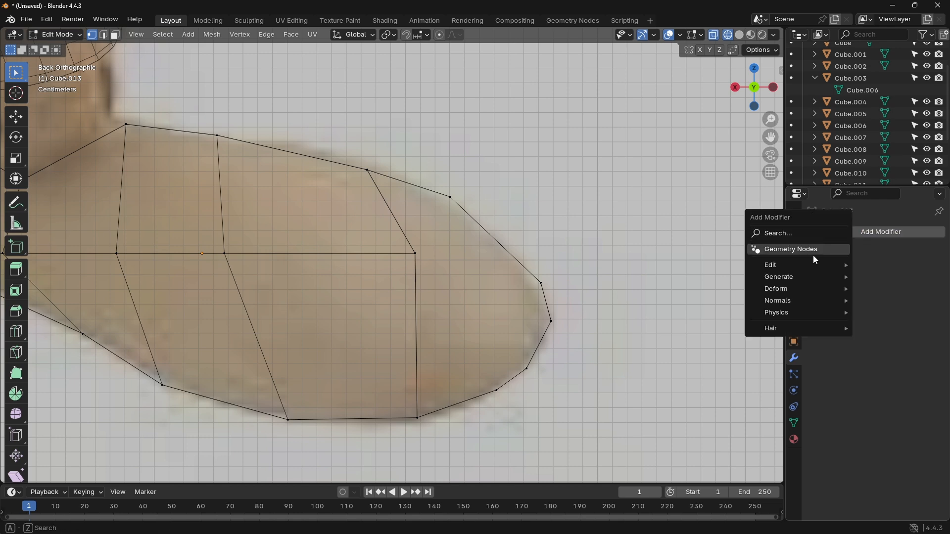
{"action": "left_click", "coordinate": [831, 233]}
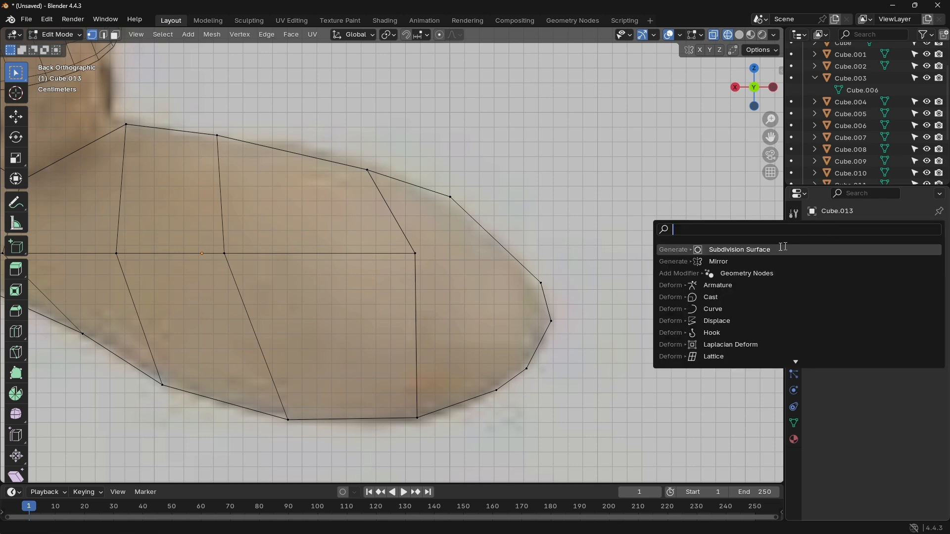
{"action": "left_click", "coordinate": [784, 247]}
{"action": "scroll", "coordinate": [641, 131], "scroll_direction": "up", "scroll_amount": 2}
{"action": "scroll", "coordinate": [641, 131], "scroll_direction": "down", "scroll_amount": 5}
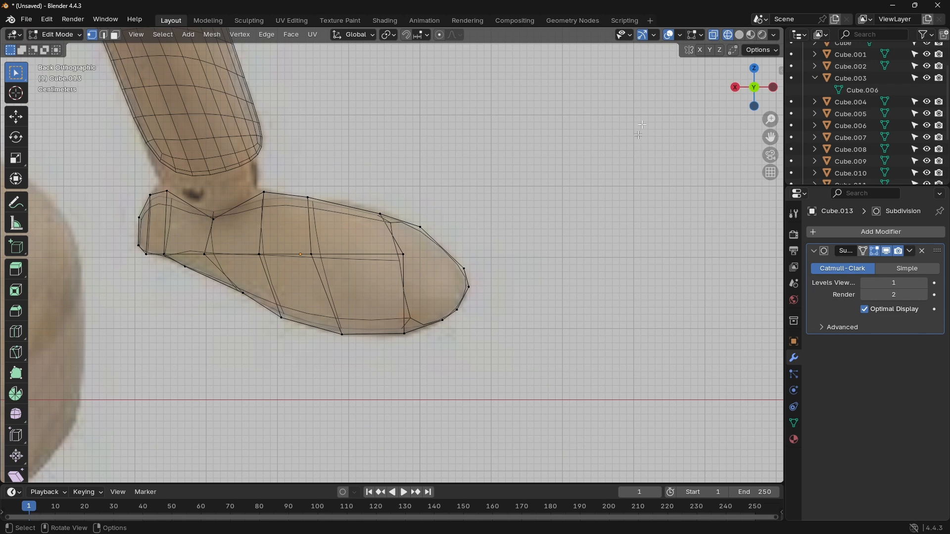
{"action": "left_click", "coordinate": [739, 35]}
{"action": "scroll", "coordinate": [474, 263], "scroll_direction": "up", "scroll_amount": 3}
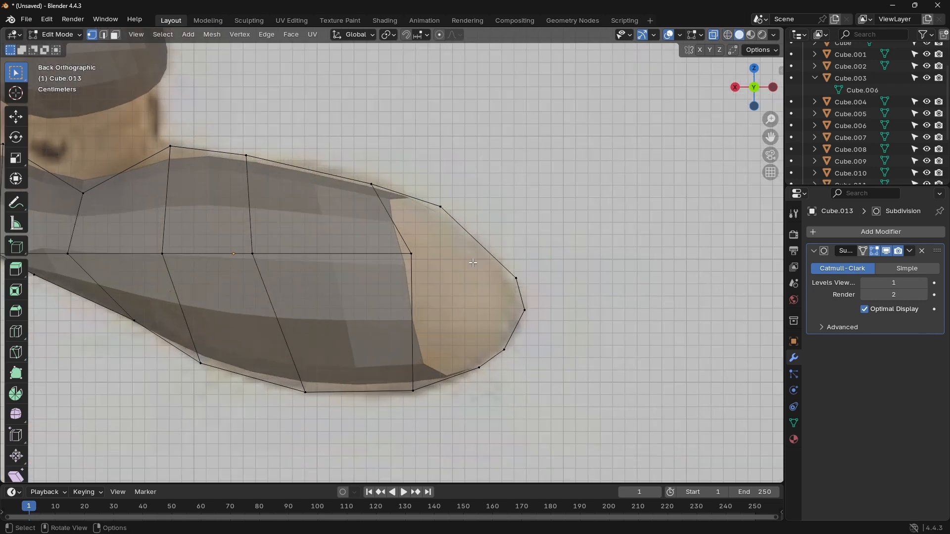
Step: Select the side vertex at the edge of the open toe together with the toe-tip vertex on the same side
{"action": "middle_click_drag", "start_coordinate": [473, 263], "coordinate": [641, 232]}
{"action": "left_click", "coordinate": [573, 239]}
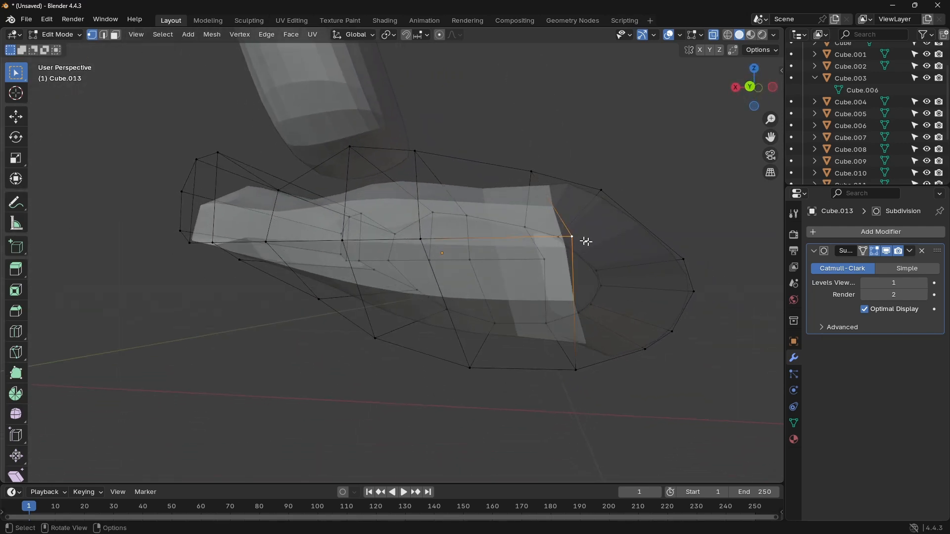
{"action": "left_click", "coordinate": [695, 291], "text": "shift"}
{"action": "key", "text": "shift+a"}
{"action": "left_click", "coordinate": [188, 35]}
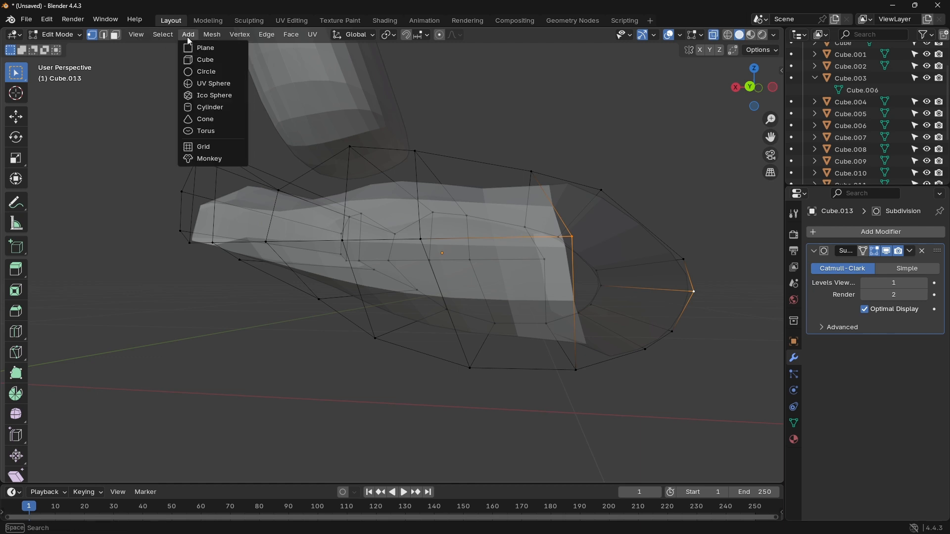
{"action": "left_click", "coordinate": [203, 147]}
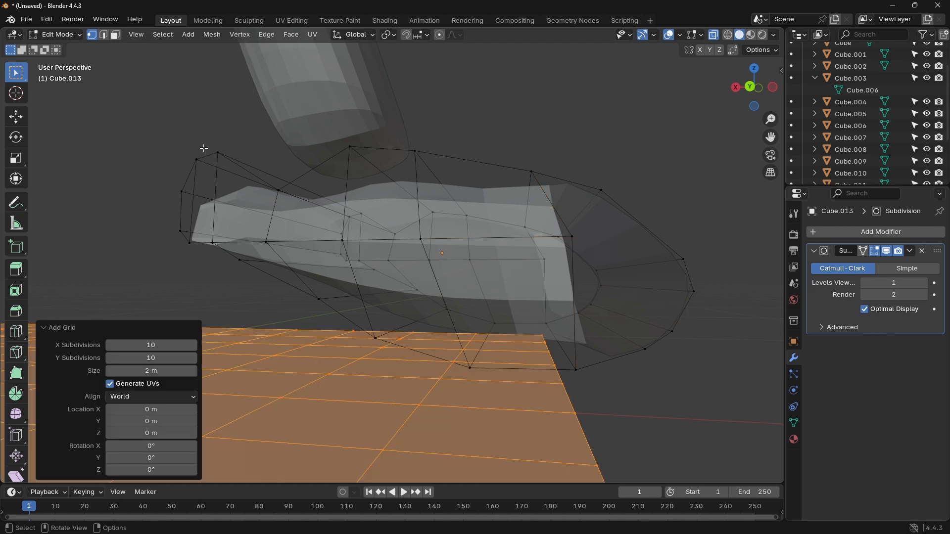
{"action": "key", "text": "ctrl+z"}
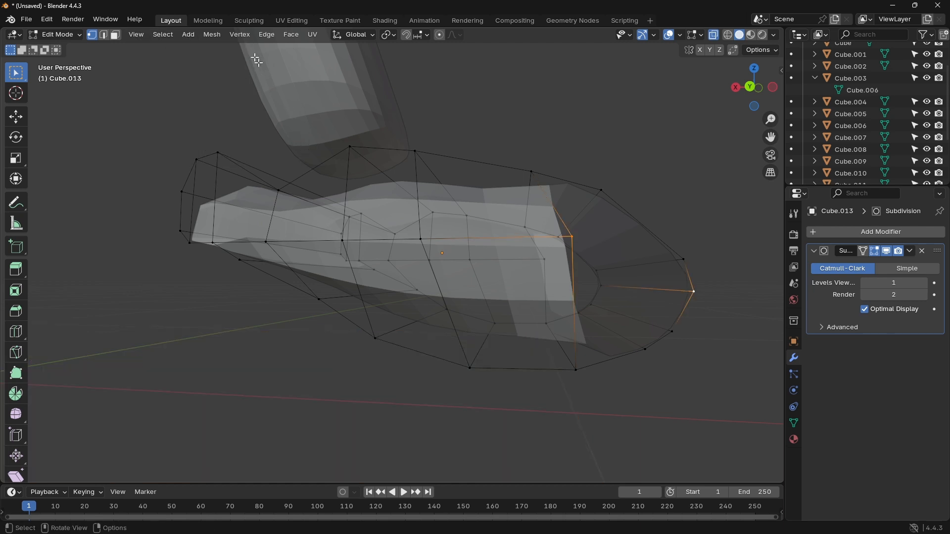
Step: Create a new edge from the selected side vertex to the toe tip, and a matching edge on the foot's opposite side
{"action": "left_click", "coordinate": [236, 35]}
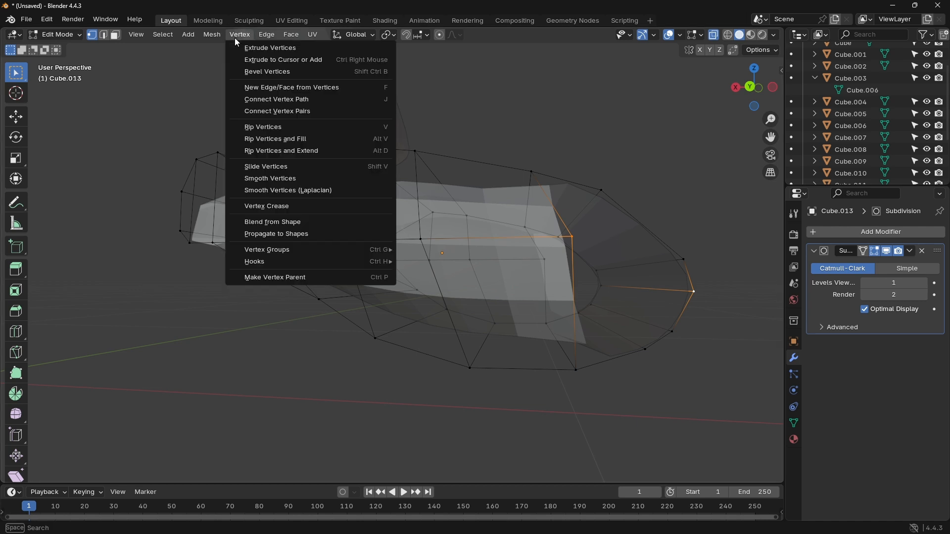
{"action": "left_click", "coordinate": [269, 89]}
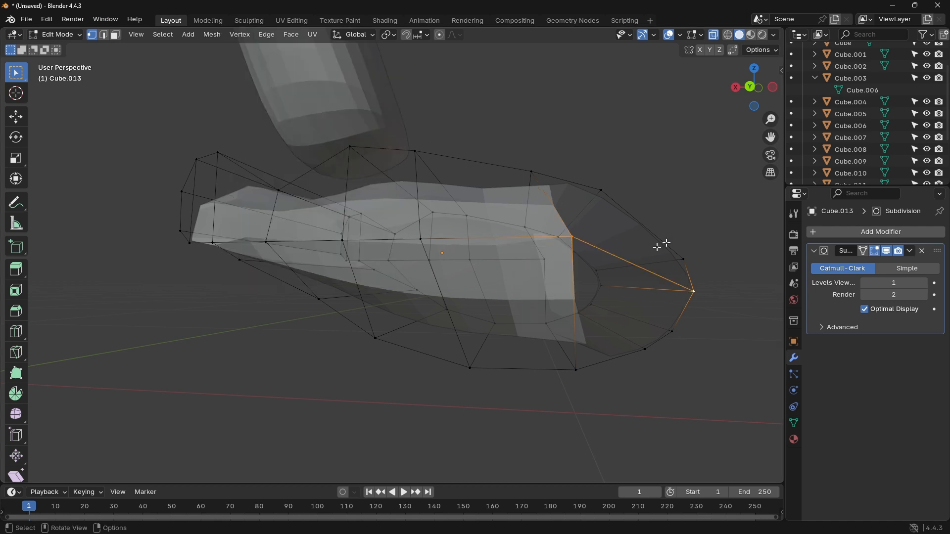
{"action": "middle_click_drag", "start_coordinate": [705, 207], "coordinate": [416, 238], "text": "shift"}
{"action": "left_click", "coordinate": [463, 225]}
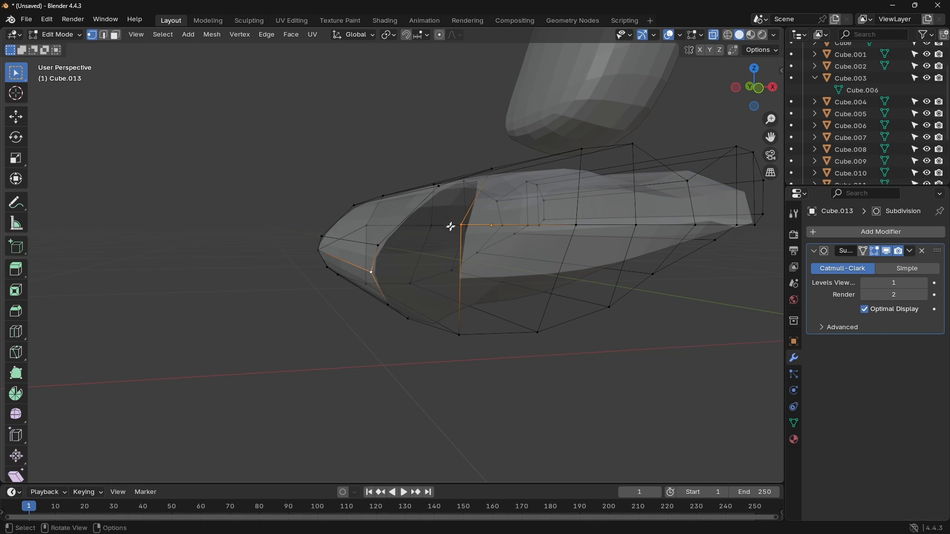
{"action": "left_click", "coordinate": [188, 34]}
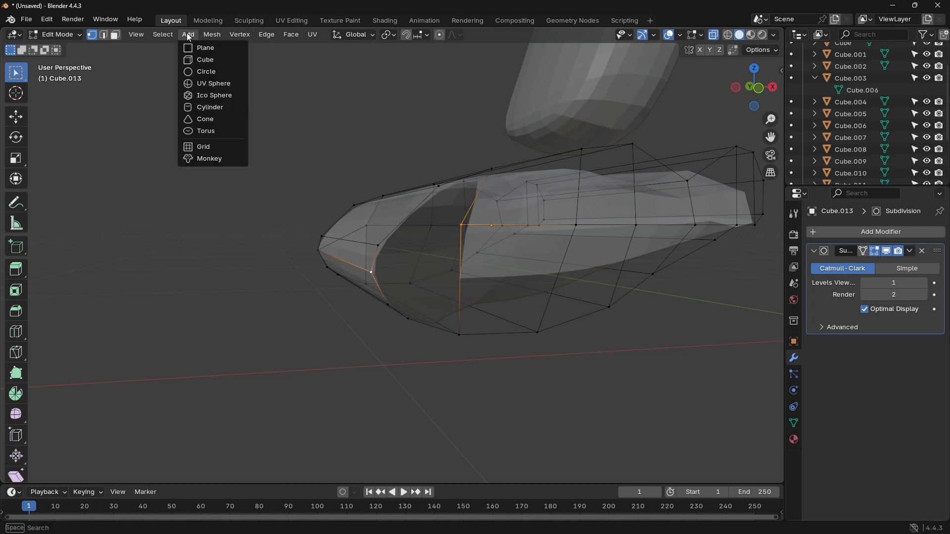
{"action": "mouse_move", "coordinate": [209, 36]}
{"action": "mouse_move", "coordinate": [239, 35]}
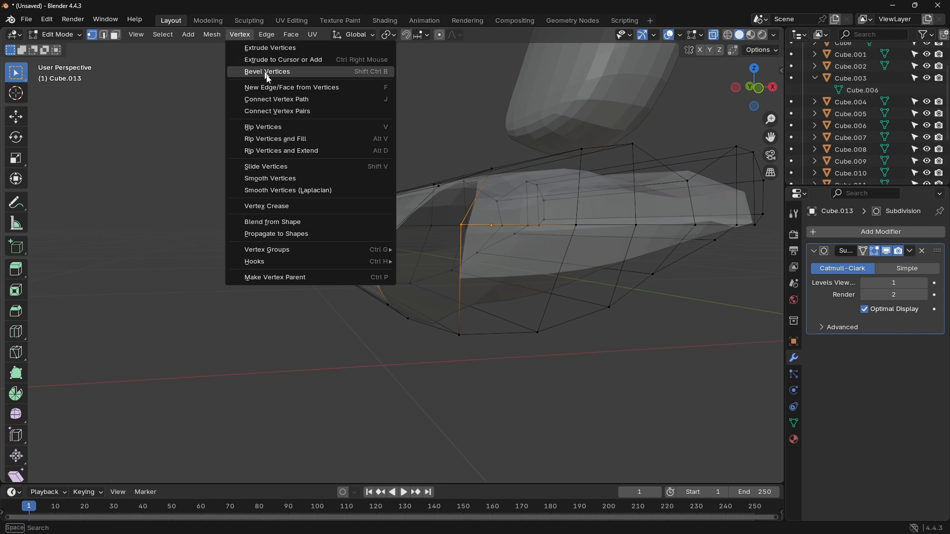
{"action": "left_click", "coordinate": [284, 92]}
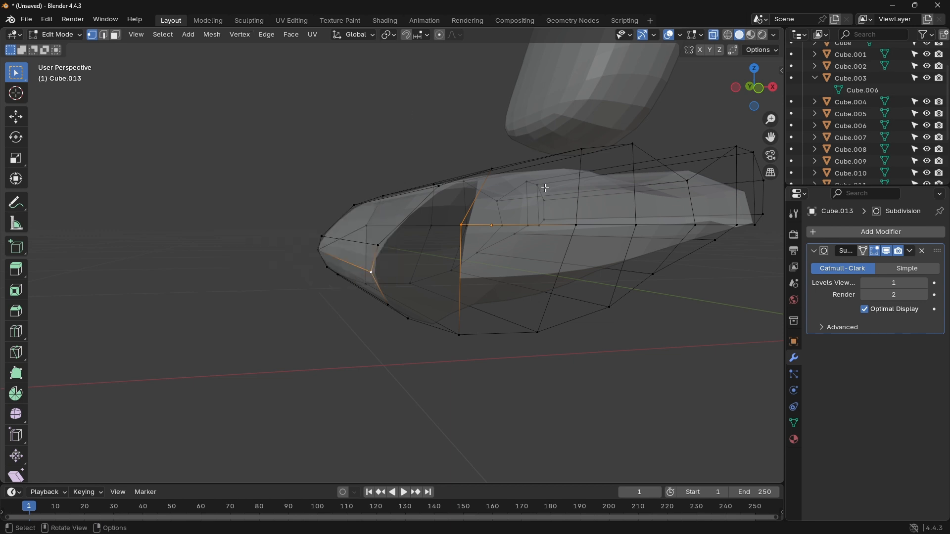
Step: Connect the opposite side's middle vertex to the surrounding upper toe-outline vertices across the open gap
{"action": "left_click", "coordinate": [460, 226]}
{"action": "left_click", "coordinate": [379, 245], "text": "shift"}
{"action": "left_click", "coordinate": [438, 188]}
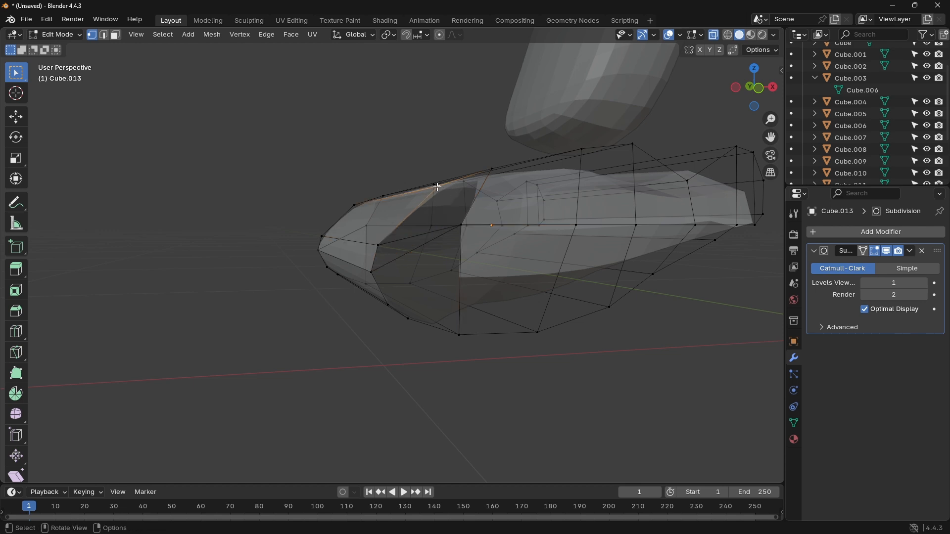
{"action": "left_click", "coordinate": [461, 226], "text": "shift"}
{"action": "middle_click_drag", "start_coordinate": [418, 265], "coordinate": [627, 264]}
Step: Remove the Subdivision modifier from the foot and fill the remaining open faces around the toe
{"action": "left_click", "coordinate": [923, 251]}
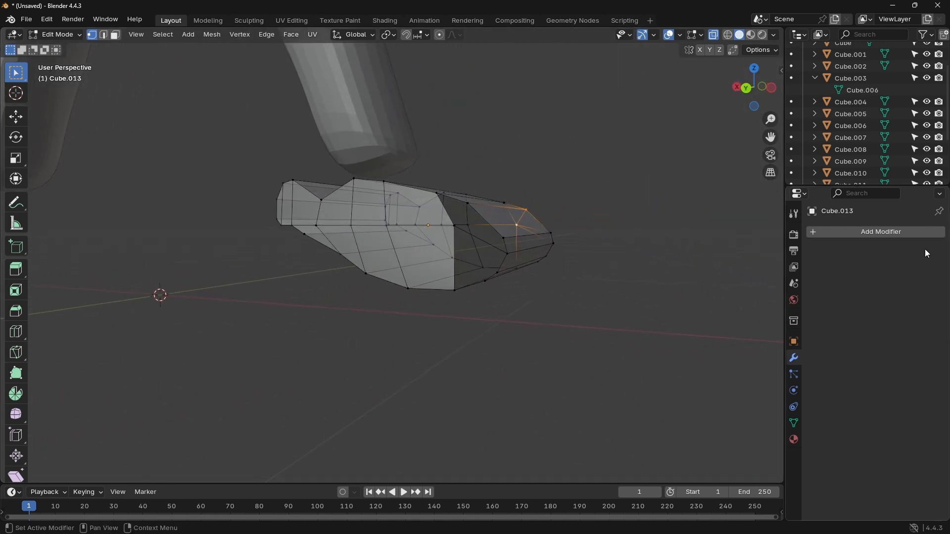
{"action": "middle_click_drag", "start_coordinate": [672, 263], "coordinate": [692, 265]}
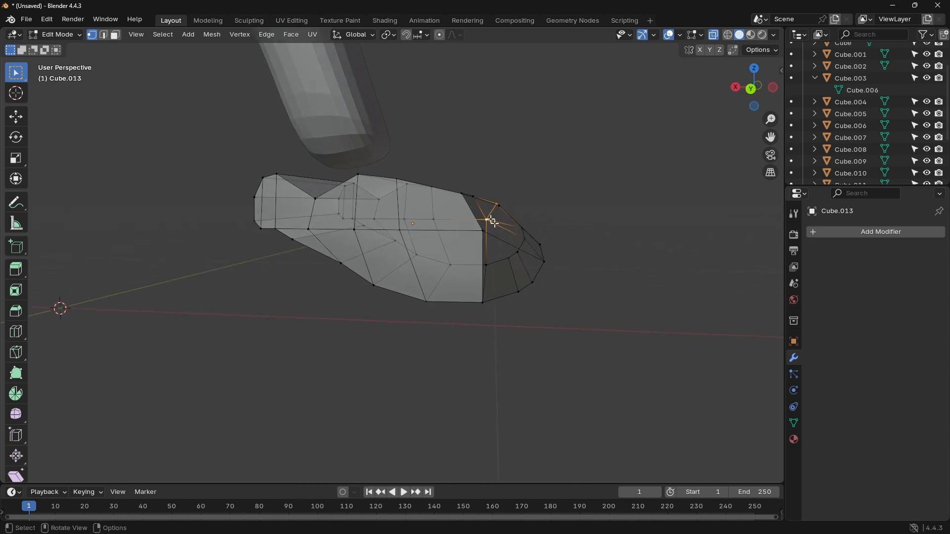
{"action": "left_click_drag", "start_coordinate": [453, 174], "coordinate": [604, 329]}
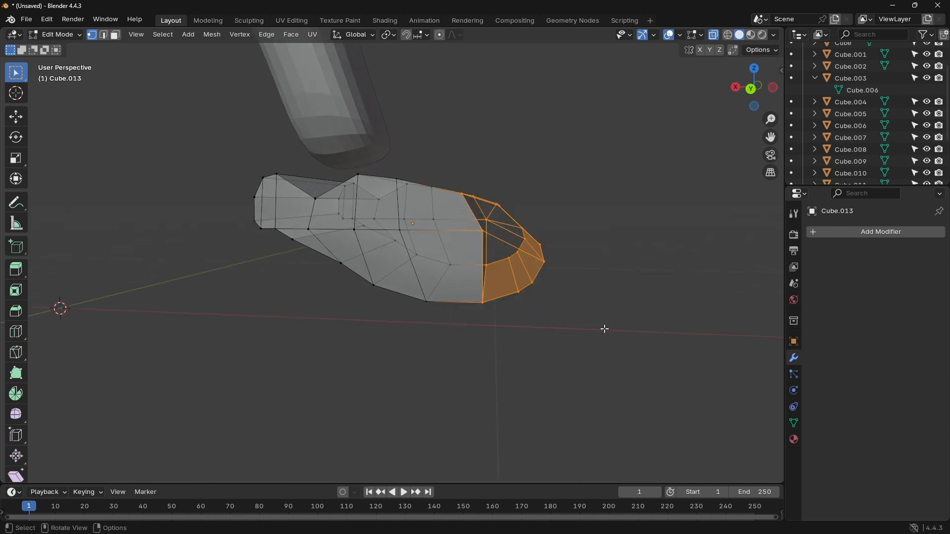
{"action": "left_click", "coordinate": [605, 226]}
{"action": "middle_click_drag", "start_coordinate": [615, 203], "coordinate": [580, 227]}
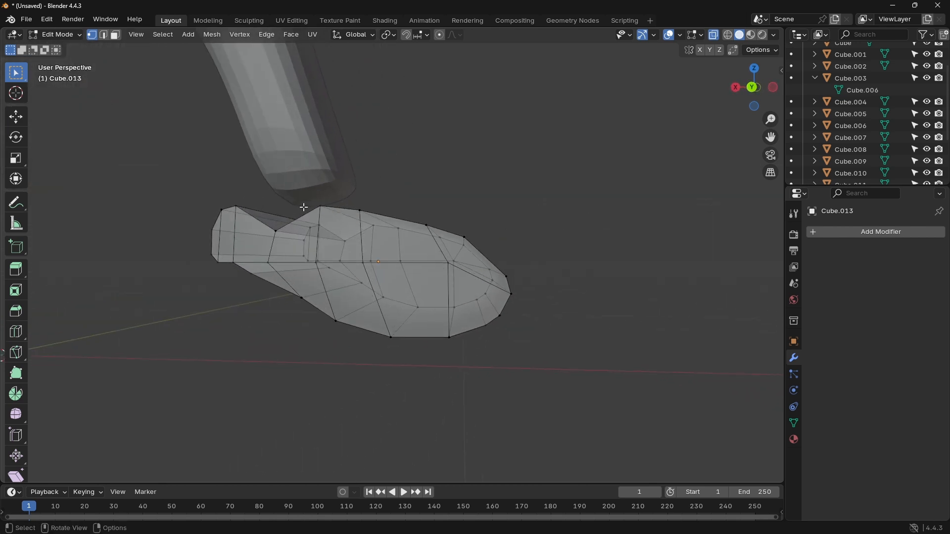
Step: Add a Subdivision Surface modifier to the closed foot mesh again and compare it with the reference from the back
{"action": "left_click", "coordinate": [836, 232]}
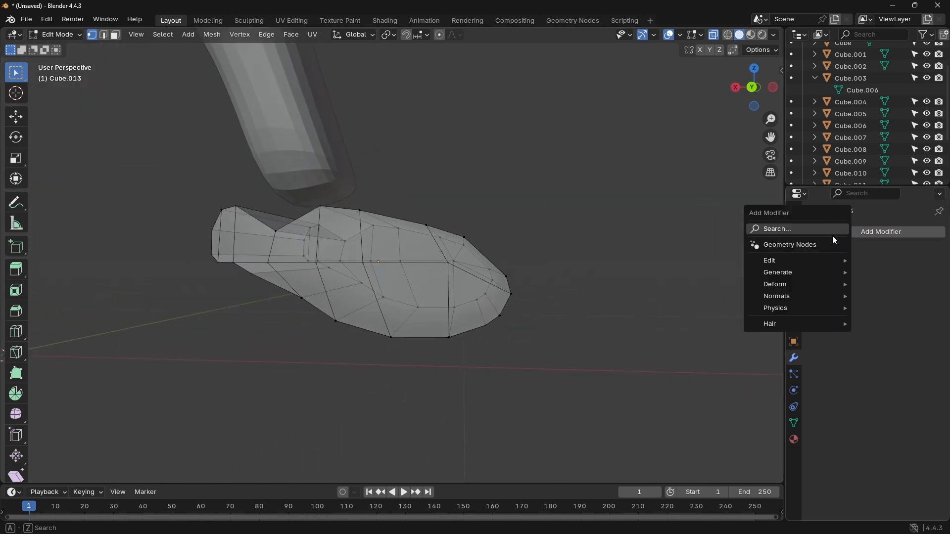
{"action": "left_click", "coordinate": [816, 229]}
{"action": "left_click", "coordinate": [784, 253]}
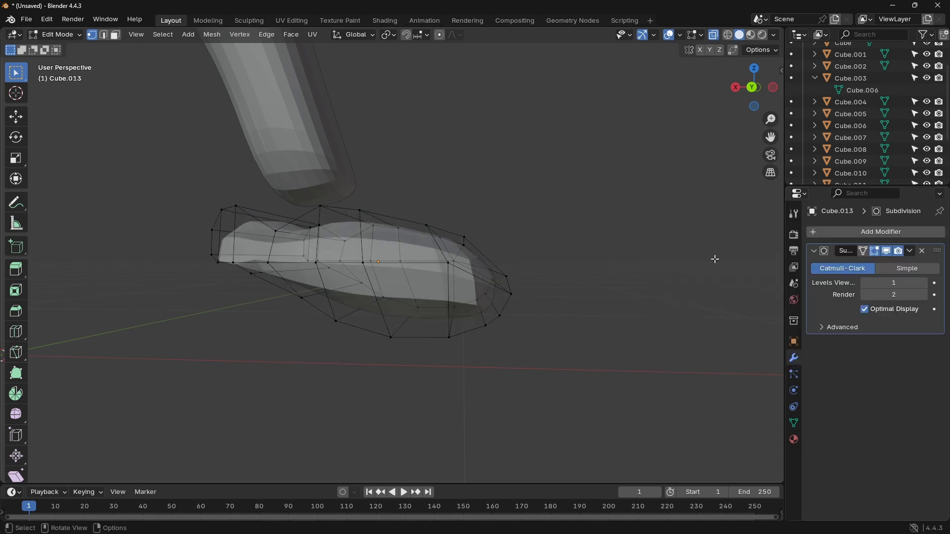
{"action": "left_click", "coordinate": [753, 87]}
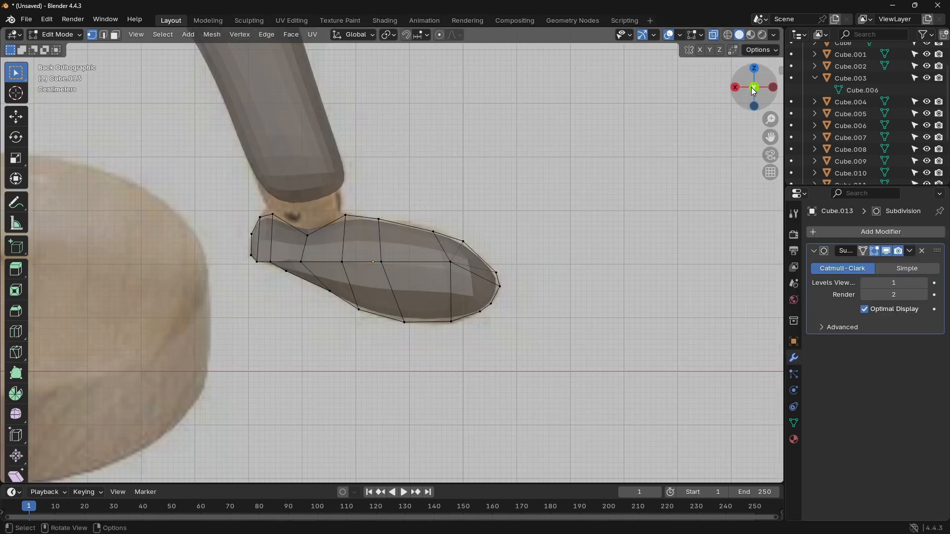
{"action": "scroll", "coordinate": [468, 226], "scroll_direction": "up", "scroll_amount": 3}
{"action": "scroll", "coordinate": [474, 185], "scroll_direction": "down", "scroll_amount": 3}
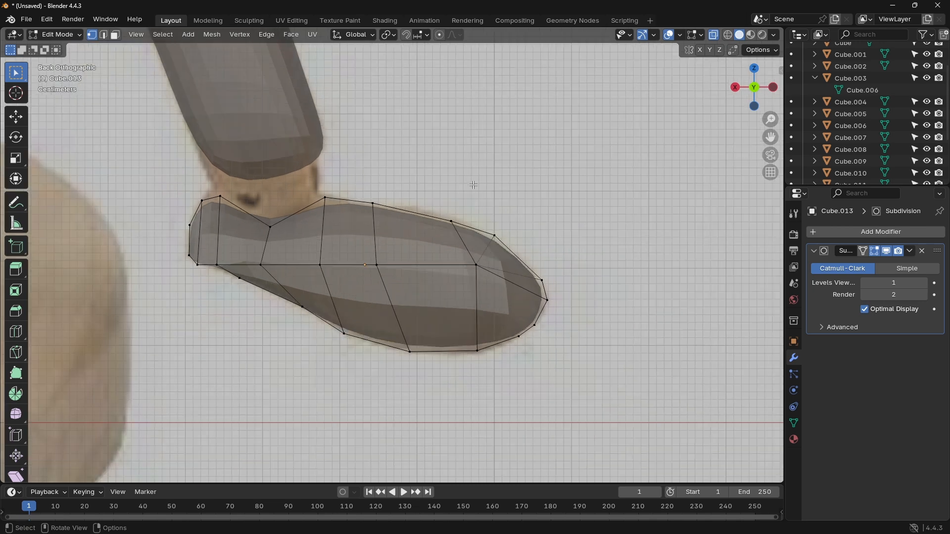
{"action": "middle_click_drag", "start_coordinate": [470, 165], "coordinate": [519, 182]}
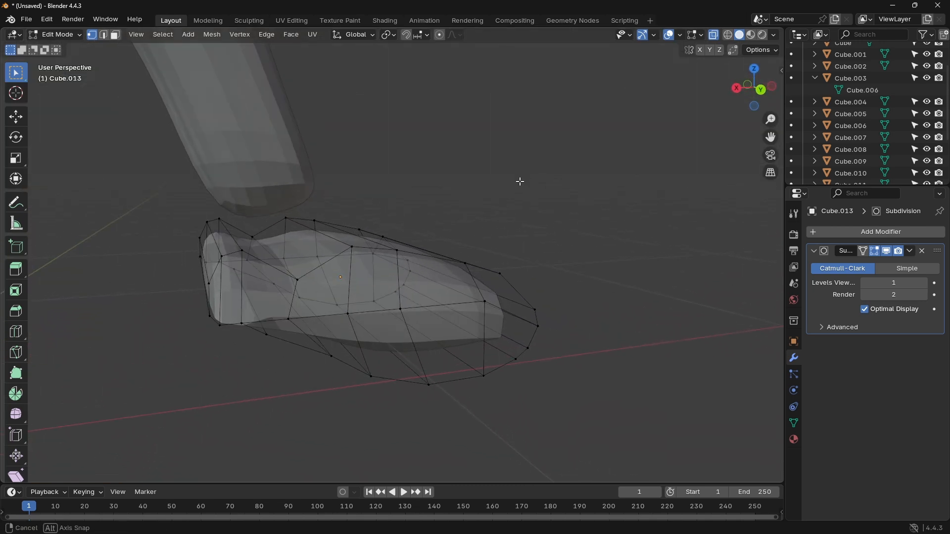
Step: Raise the ankle-dip vertices by about 0.056 m and shift them about 0.015 m toward the toe
{"action": "left_click", "coordinate": [761, 89]}
{"action": "key", "text": "b"}
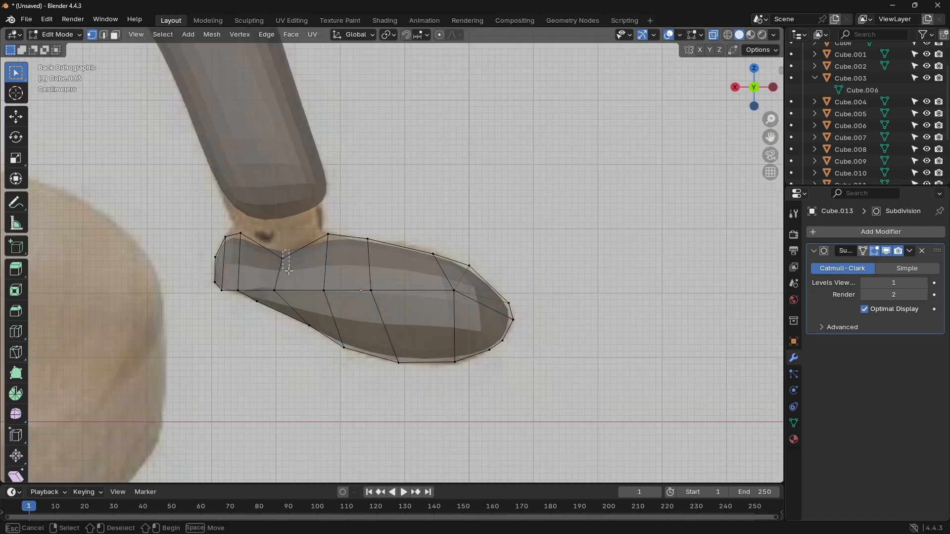
{"action": "left_click_drag", "start_coordinate": [289, 271], "coordinate": [276, 270]}
{"action": "key", "text": "g"}
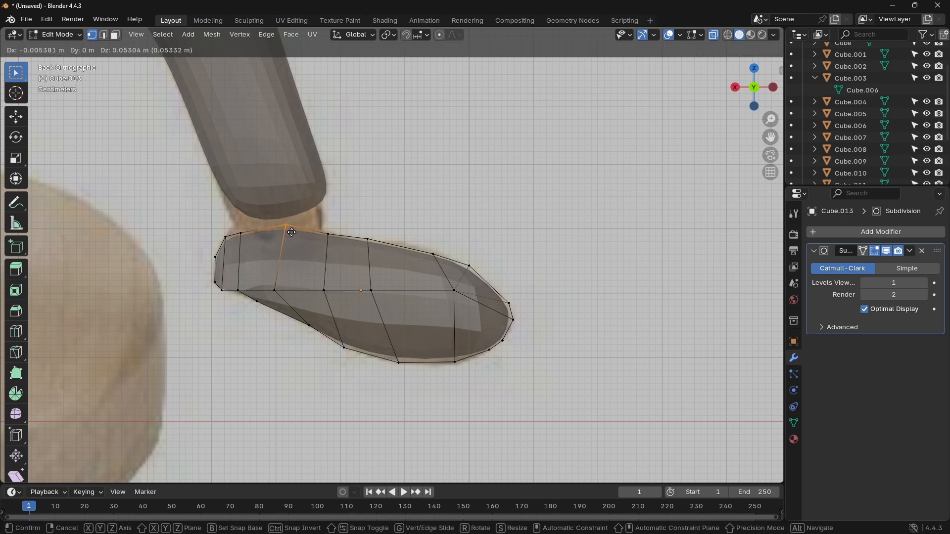
{"action": "left_click", "coordinate": [297, 230]}
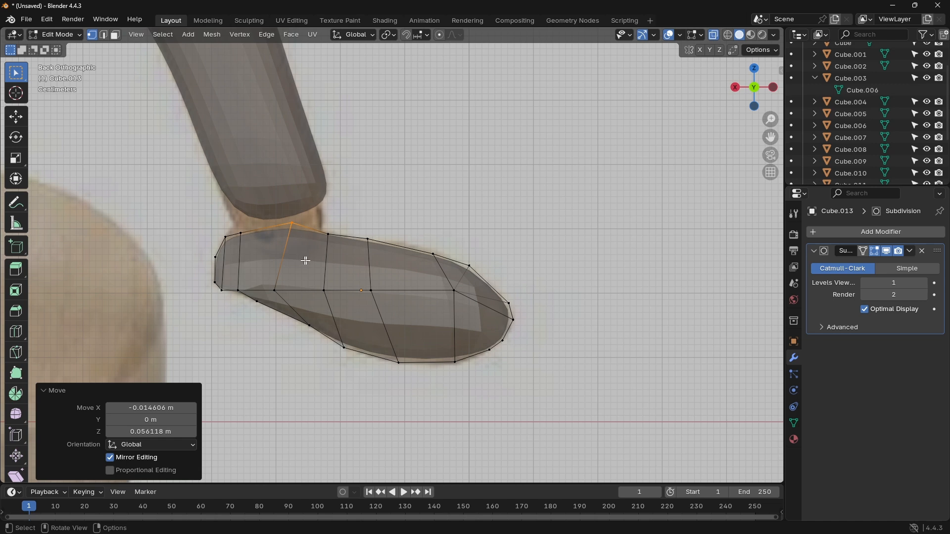
{"action": "left_click", "coordinate": [533, 225]}
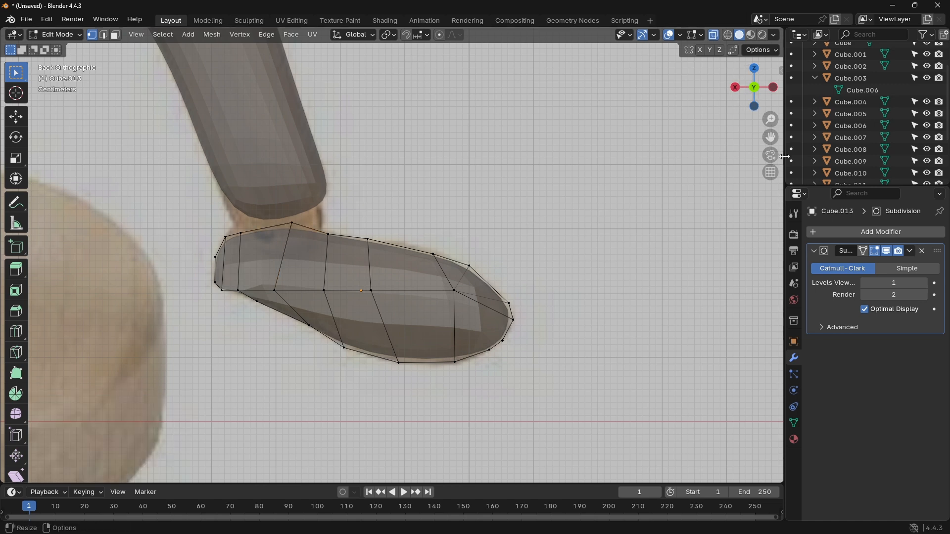
Step: Set the Subdivision modifier's viewport level to 2, check the foot's shape, and return to Object Mode
{"action": "left_click", "coordinate": [773, 87]}
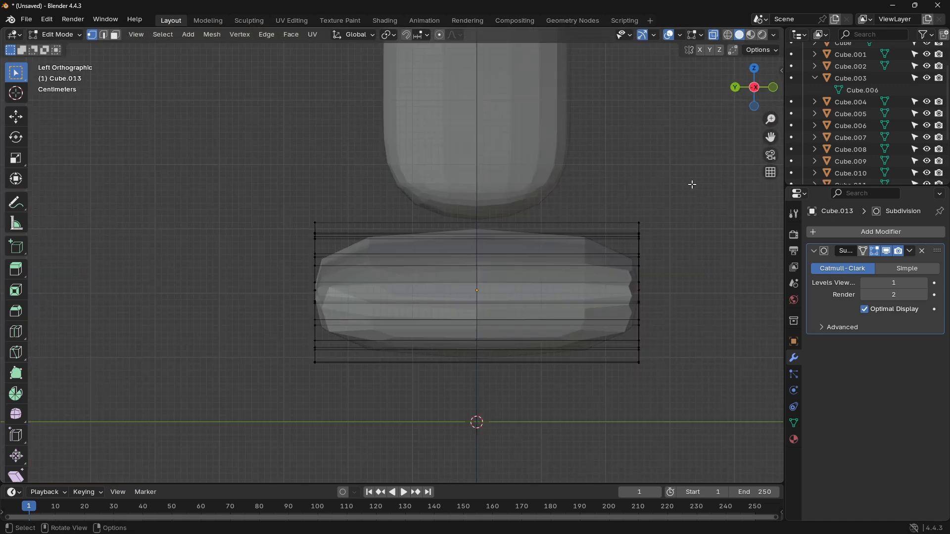
{"action": "middle_click_drag", "start_coordinate": [681, 139], "coordinate": [460, 163]}
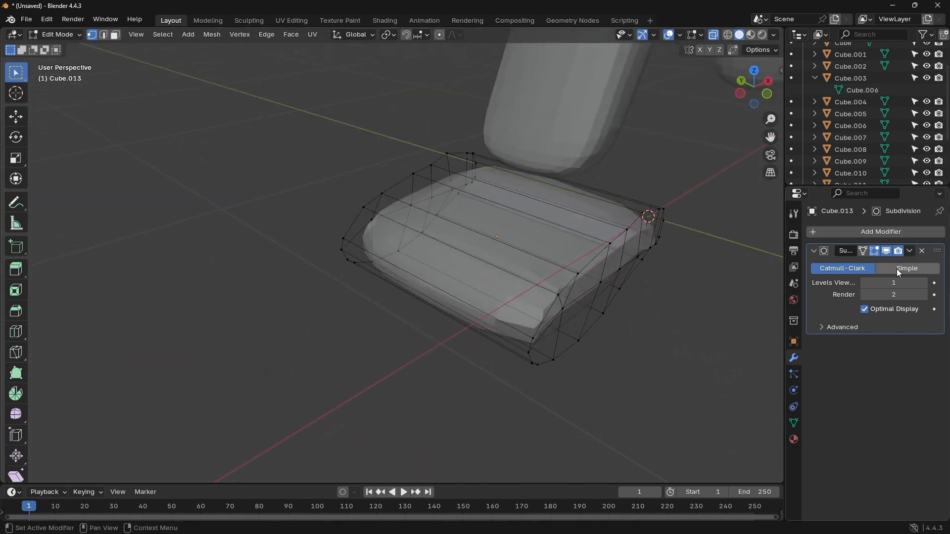
{"action": "left_click", "coordinate": [925, 284]}
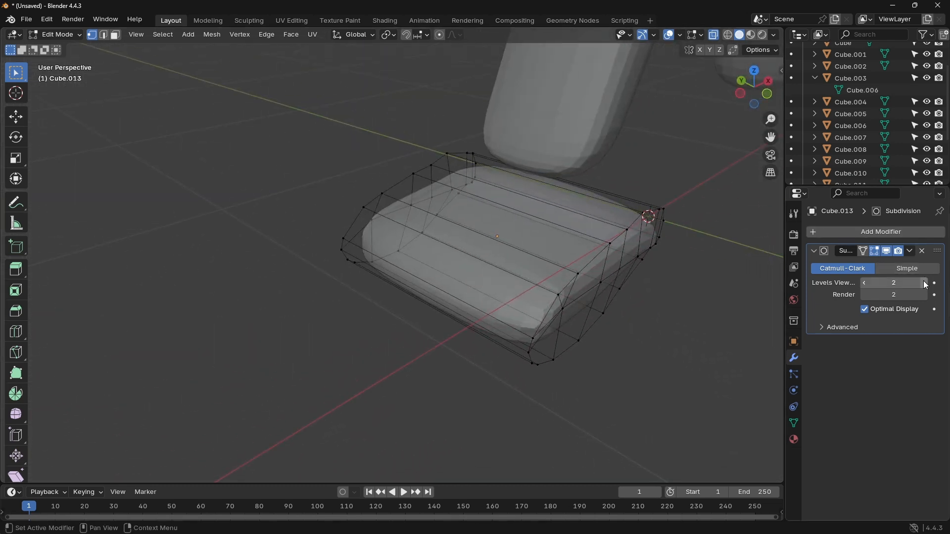
{"action": "left_click", "coordinate": [742, 81]}
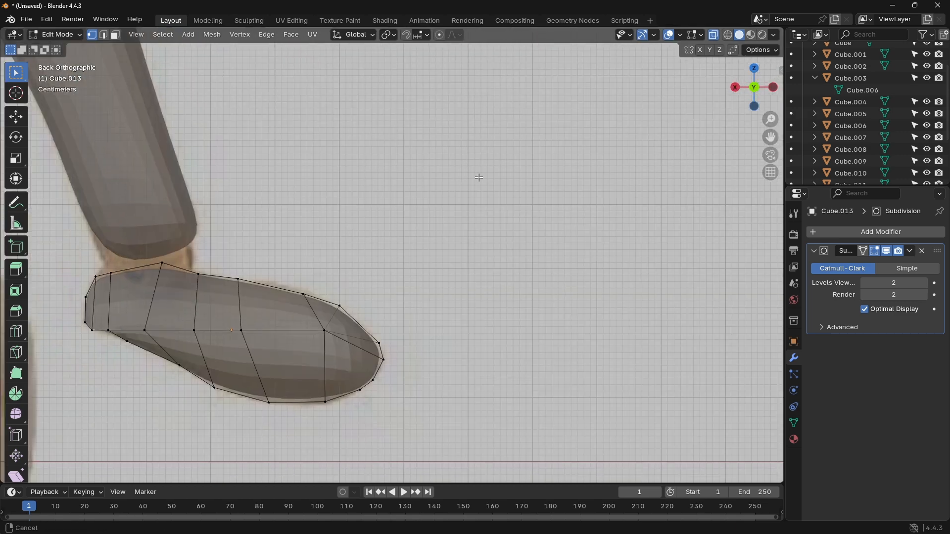
{"action": "middle_click_drag", "start_coordinate": [478, 177], "coordinate": [639, 168], "text": "shift"}
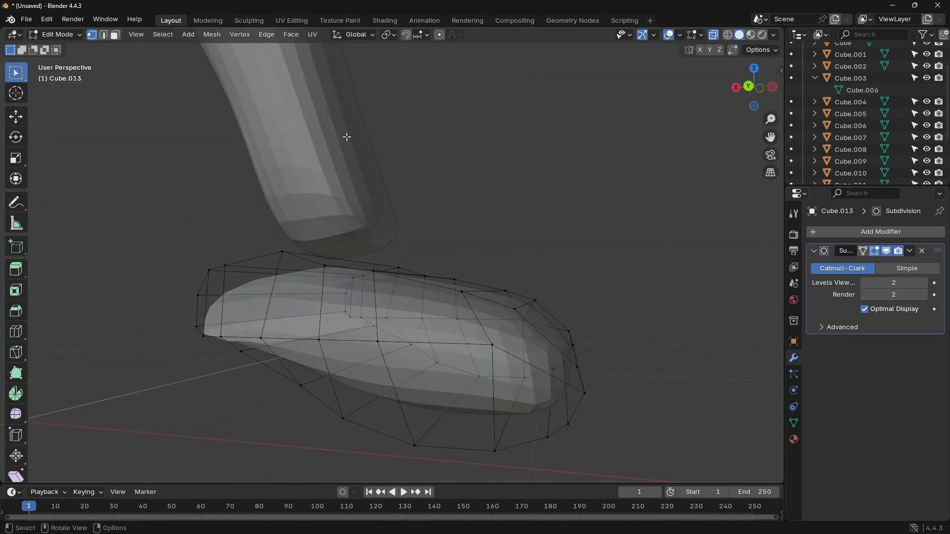
{"action": "key", "text": "Tab"}
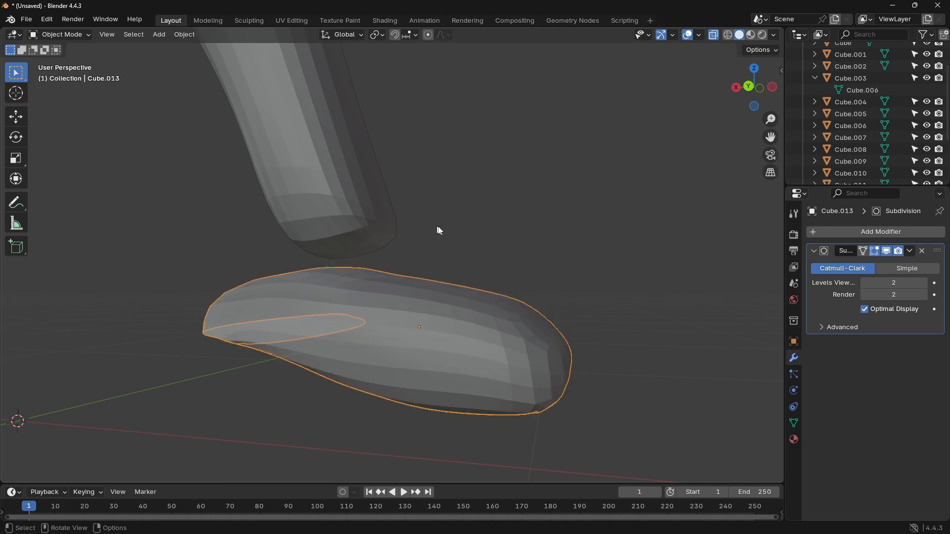
Step: Convert the foot's subdivided geometry to real mesh and bring its vertices into top view for editing
{"action": "key", "text": "ctrl+a"}
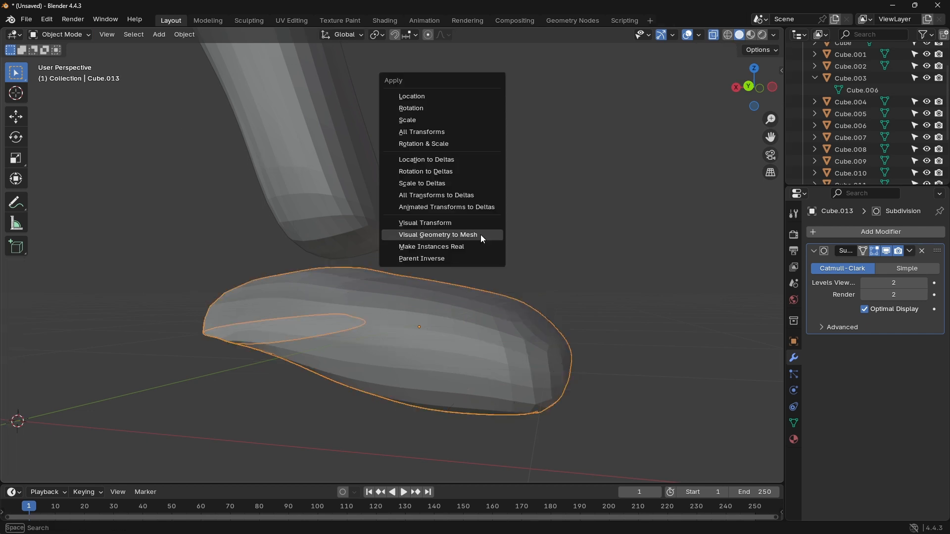
{"action": "left_click", "coordinate": [481, 235]}
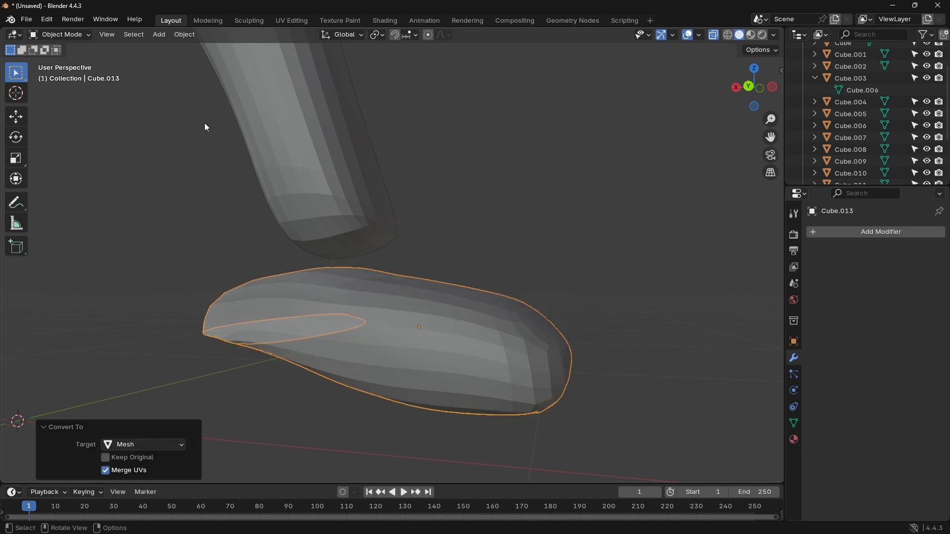
{"action": "key", "text": "Tab"}
{"action": "middle_click_drag", "start_coordinate": [485, 246], "coordinate": [547, 276]}
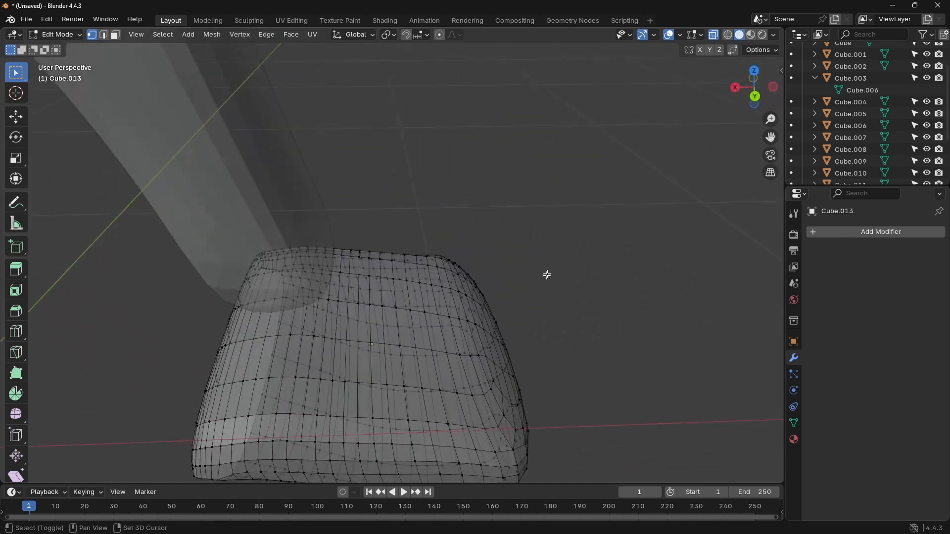
{"action": "left_click", "coordinate": [754, 70]}
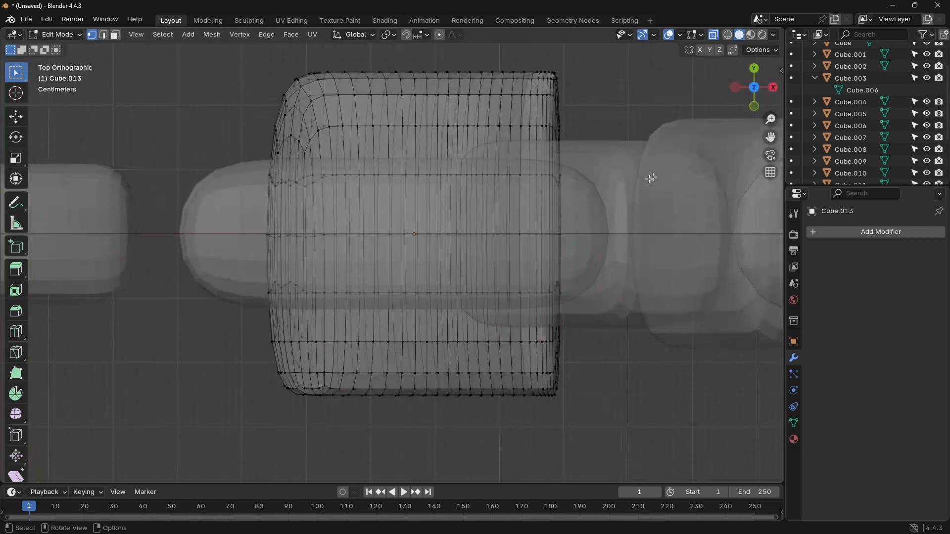
{"action": "scroll", "coordinate": [646, 179], "scroll_direction": "up", "scroll_amount": 3}
{"action": "scroll", "coordinate": [646, 179], "scroll_direction": "down", "scroll_amount": 6}
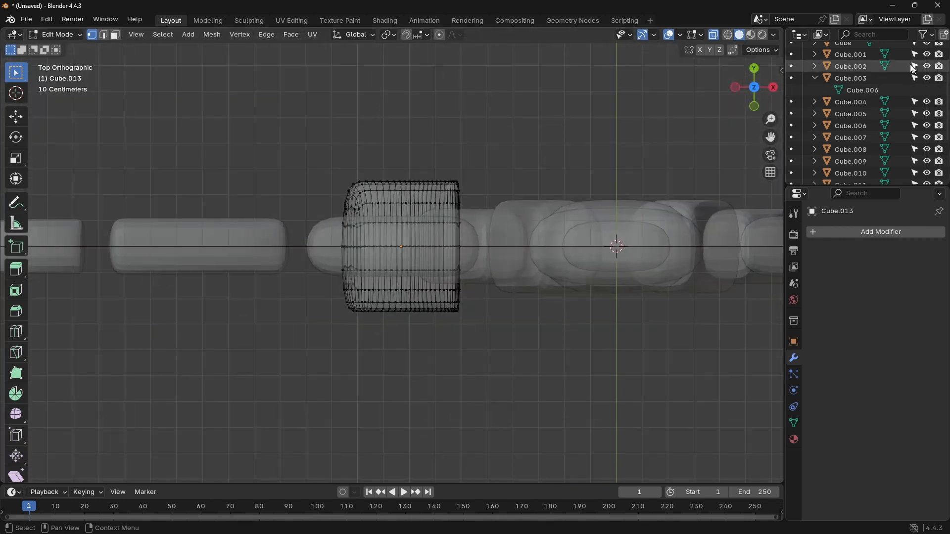
Step: Hide the entire collection and restore its visibility
{"action": "scroll", "coordinate": [920, 99], "scroll_direction": "up", "scroll_amount": 3}
{"action": "left_click", "coordinate": [928, 61]}
{"action": "scroll", "coordinate": [921, 83], "scroll_direction": "down", "scroll_amount": 5}
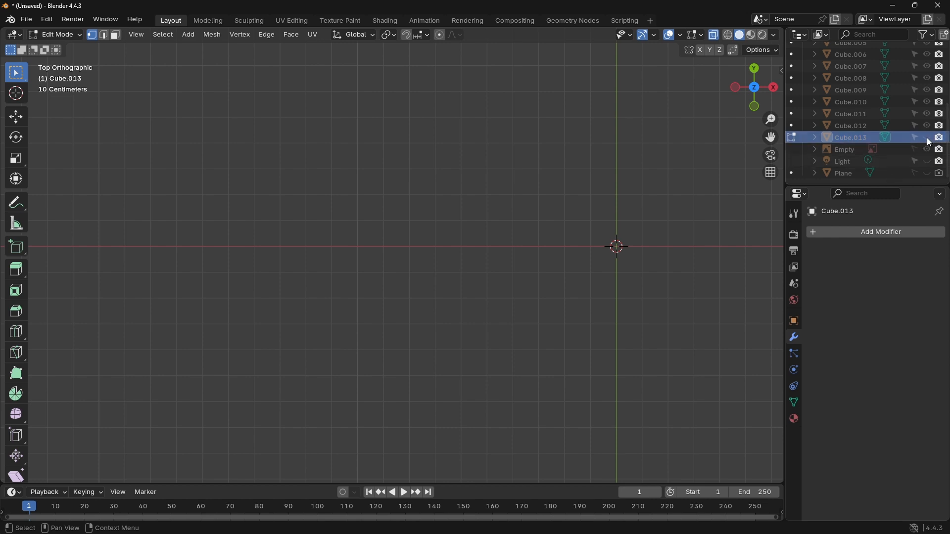
{"action": "scroll", "coordinate": [913, 134], "scroll_direction": "up", "scroll_amount": 5}
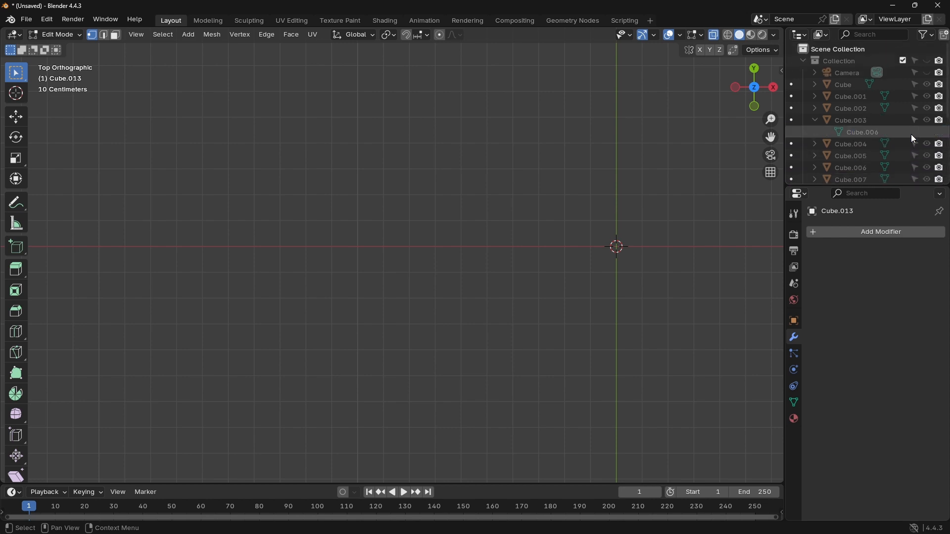
{"action": "left_click", "coordinate": [927, 60]}
{"action": "left_click", "coordinate": [903, 60]}
{"action": "left_click", "coordinate": [905, 61]}
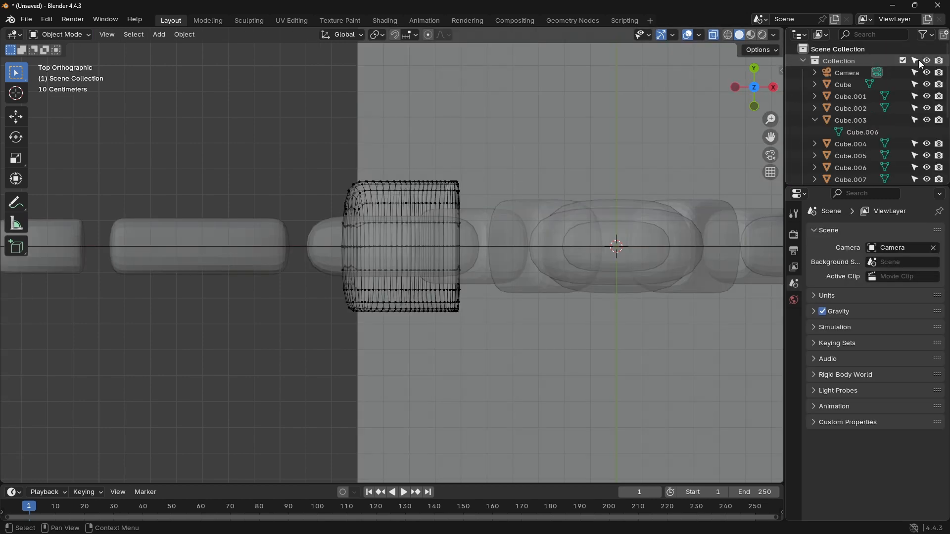
Step: Hide the other body-part cubes, the camera, the reference Empty and the plane, keeping the foot (Cube.013) shown
{"action": "left_click_drag", "start_coordinate": [927, 73], "coordinate": [931, 183]}
{"action": "left_click", "coordinate": [815, 121]}
{"action": "scroll", "coordinate": [910, 124], "scroll_direction": "down", "scroll_amount": 3}
{"action": "left_click", "coordinate": [926, 149]}
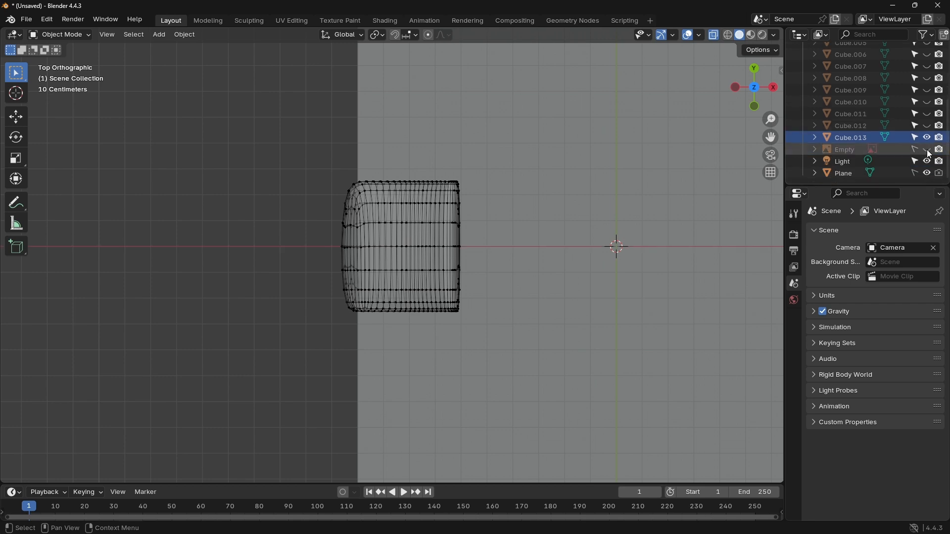
{"action": "left_click", "coordinate": [928, 173]}
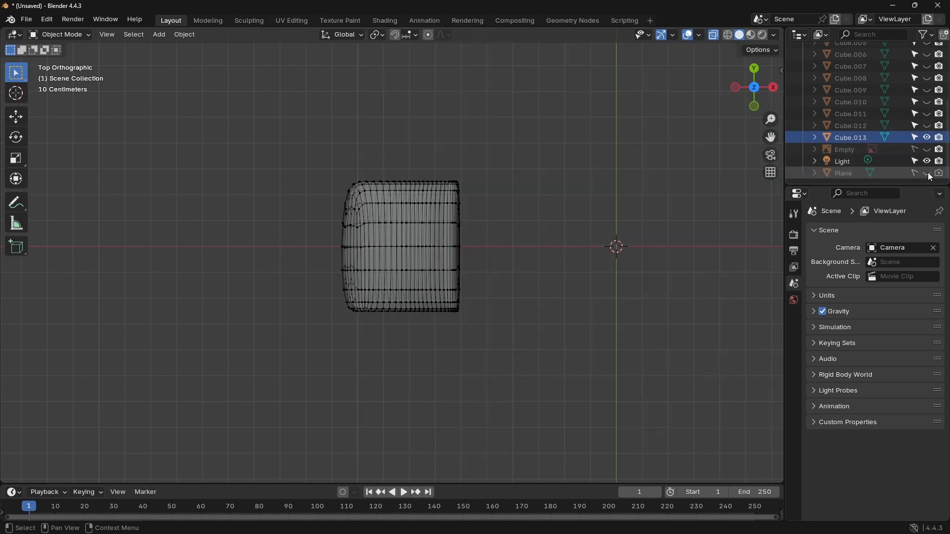
{"action": "scroll", "coordinate": [455, 213], "scroll_direction": "up", "scroll_amount": 3}
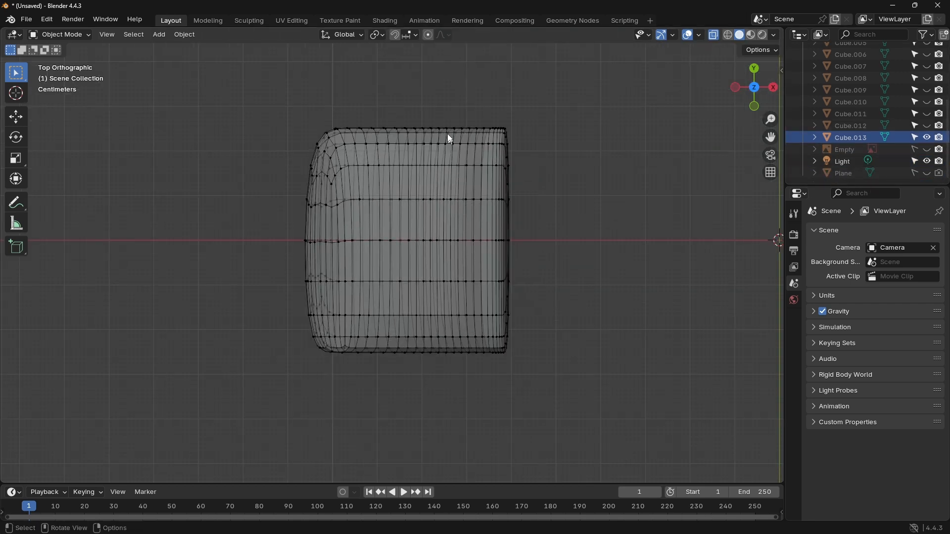
Step: Try to reshape one heel-side corner of the foot by scaling its vertices to 1.023, and inspect it in Object Mode
{"action": "left_click_drag", "start_coordinate": [445, 107], "coordinate": [572, 196]}
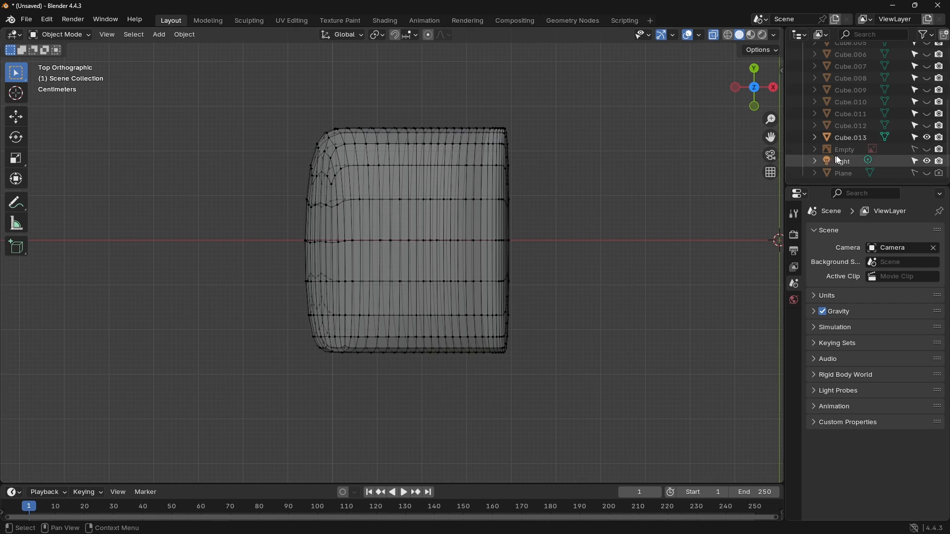
{"action": "left_click", "coordinate": [844, 139]}
{"action": "key", "text": "Tab"}
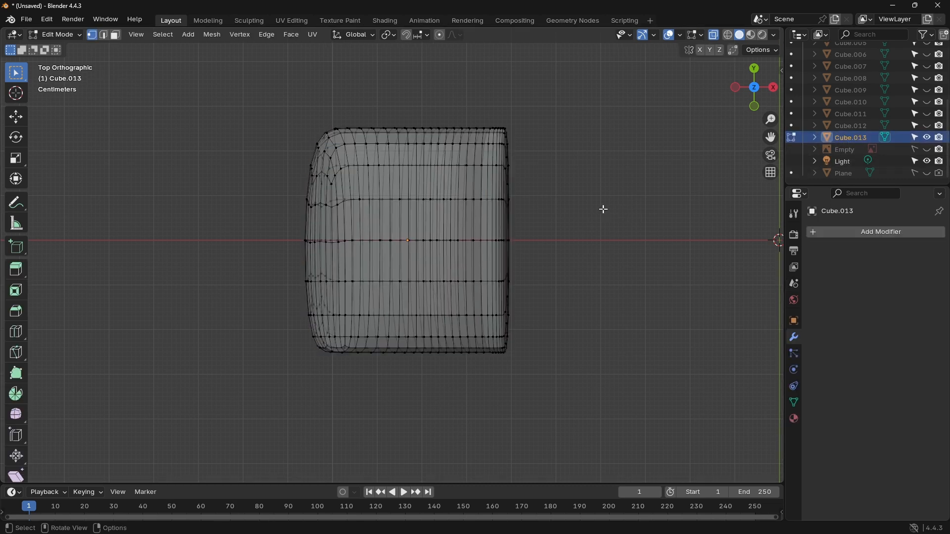
{"action": "left_click_drag", "start_coordinate": [443, 93], "coordinate": [580, 197]}
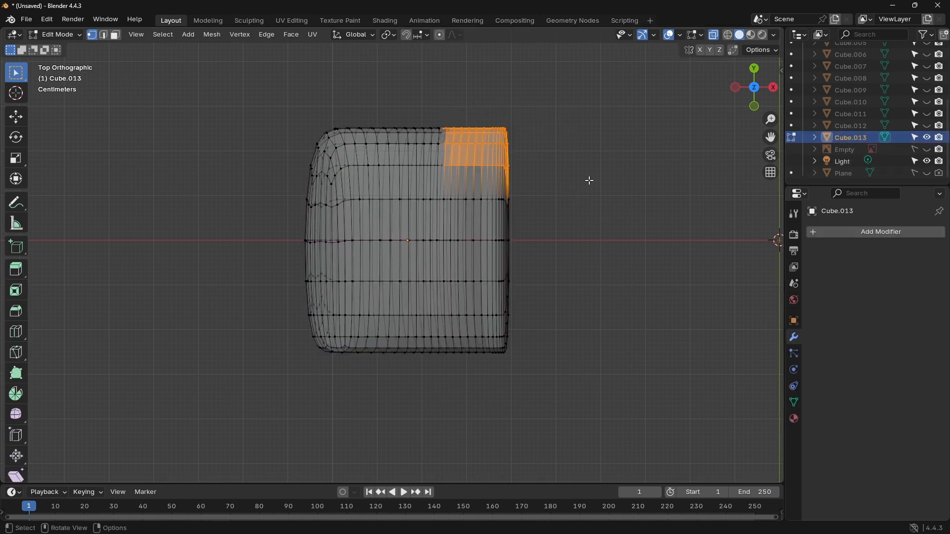
{"action": "key", "text": "g"}
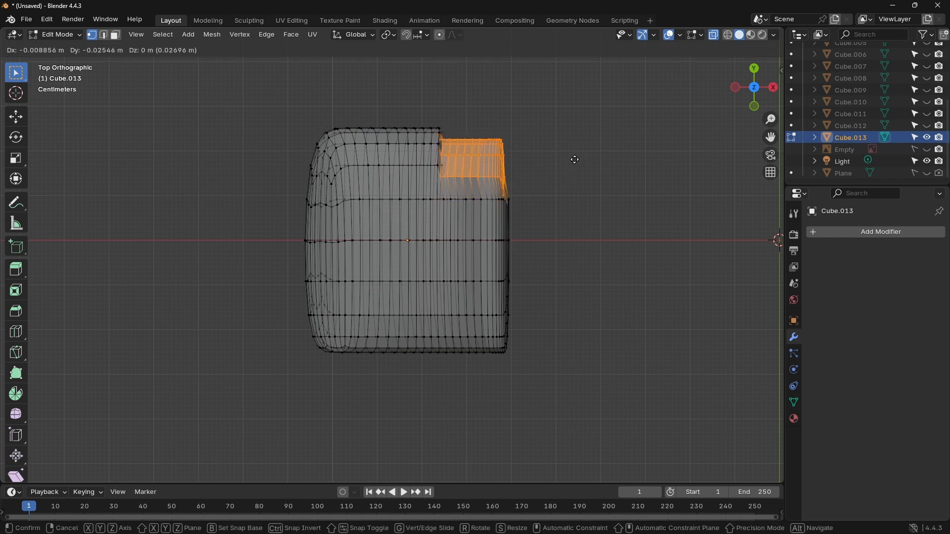
{"action": "key", "text": "s"}
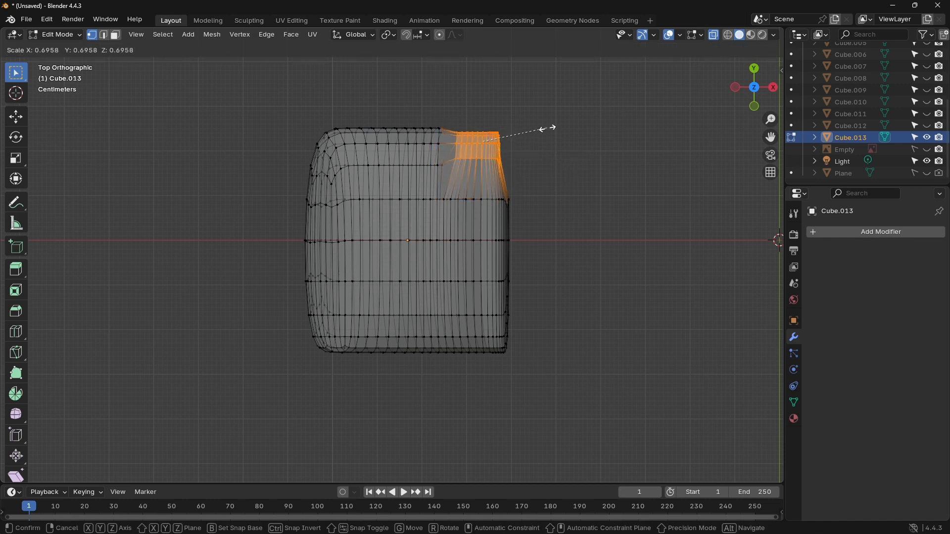
{"action": "left_click", "coordinate": [577, 112]}
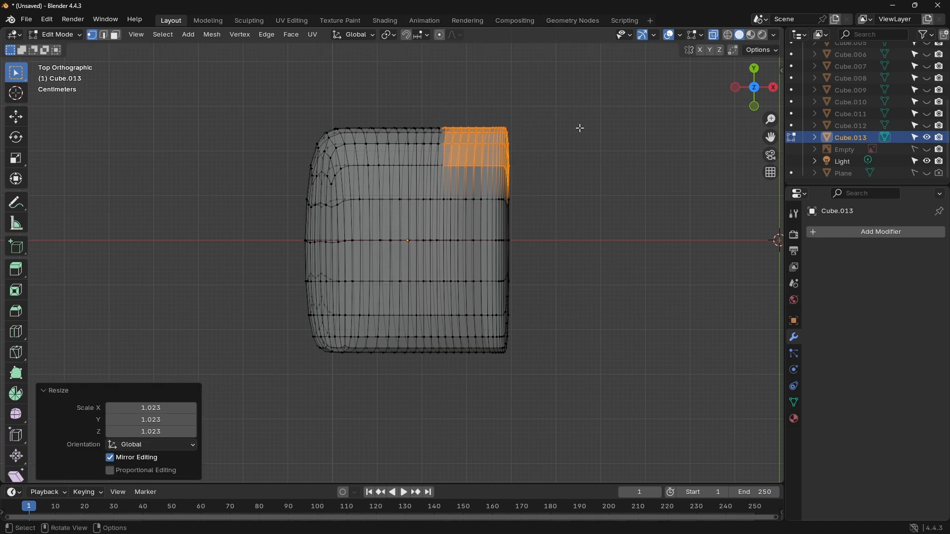
{"action": "middle_click_drag", "start_coordinate": [577, 193], "coordinate": [566, 166]}
{"action": "key", "text": "Tab"}
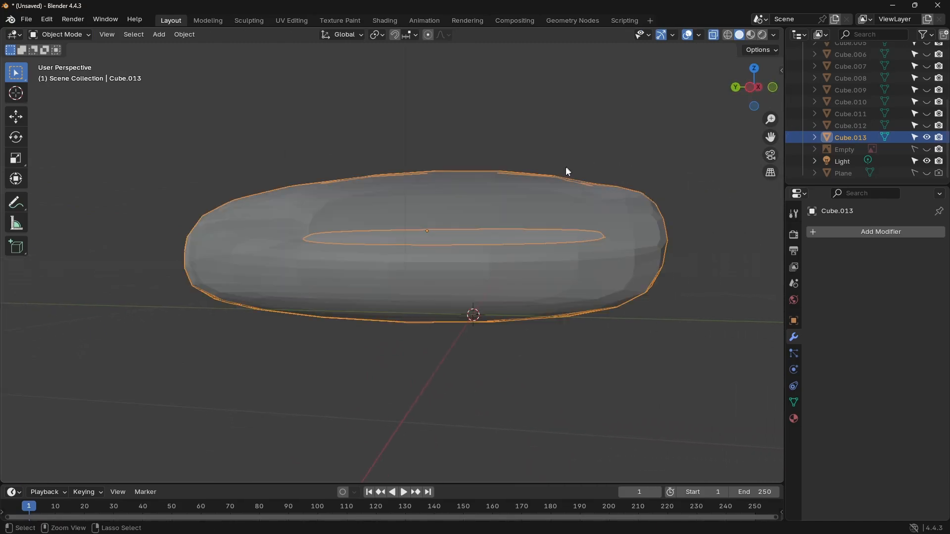
Step: Undo the corner scaling, the hiding of objects and the mesh conversion, going back to the foot's coarse mesh
{"action": "left_click", "coordinate": [566, 168]}
{"action": "key", "text": "ctrl+z"}
{"action": "key", "text": "ctrl+z"}
{"action": "key", "text": "ctrl+z"}
{"action": "key", "text": "ctrl+z"}
{"action": "key", "text": "ctrl+z"}
{"action": "key", "text": "ctrl+z"}
{"action": "key", "text": "ctrl+z"}
{"action": "key", "text": "ctrl+z"}
{"action": "key", "text": "ctrl+z"}
{"action": "key", "text": "ctrl+z"}
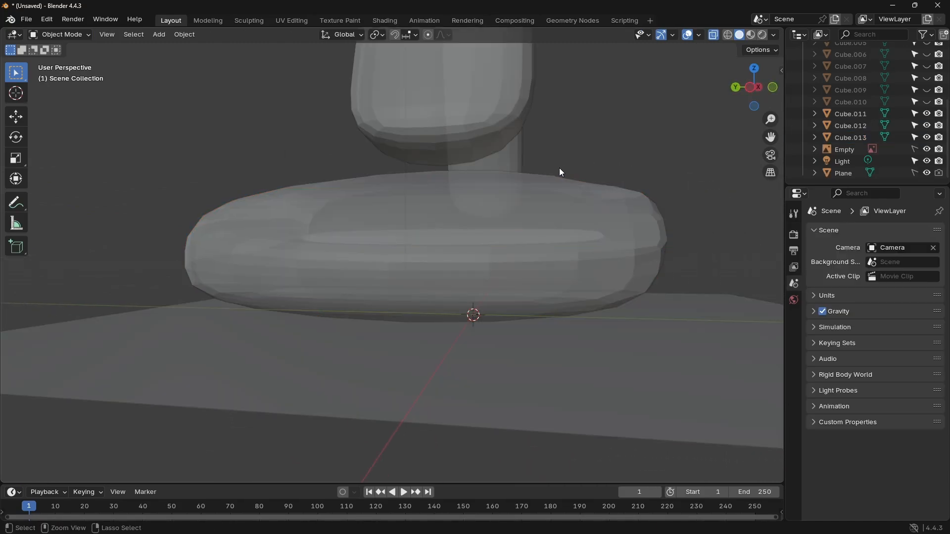
{"action": "key", "text": "ctrl+z"}
{"action": "key", "text": "ctrl+z"}
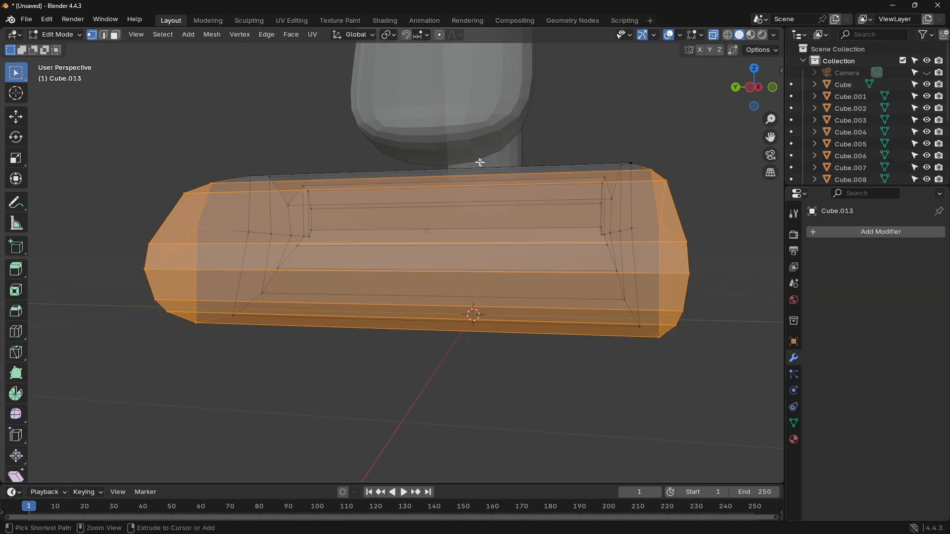
{"action": "middle_click_drag", "start_coordinate": [480, 162], "coordinate": [511, 161]}
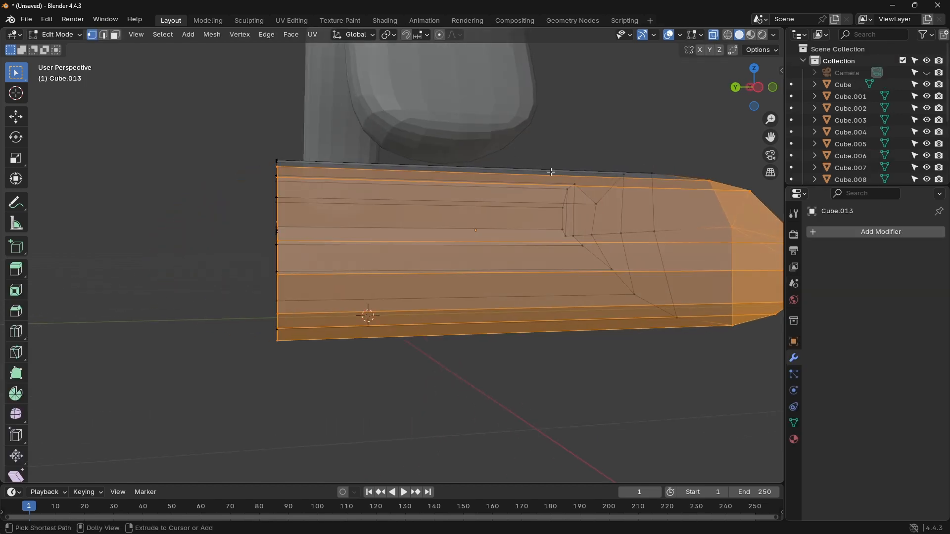
{"action": "key", "text": "ctrl+z"}
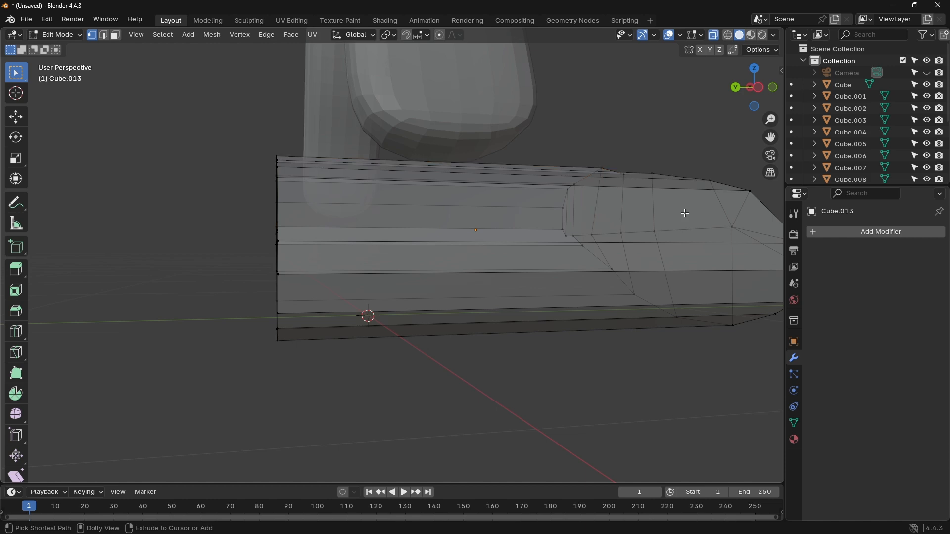
Step: Add a level 2 Subdivision Surface modifier to the foot and compare its edit cage with the reference from the back
{"action": "key", "text": "Tab"}
{"action": "key", "text": "ctrl+2"}
{"action": "middle_click_drag", "start_coordinate": [675, 211], "coordinate": [511, 156]}
{"action": "left_click", "coordinate": [737, 89]}
{"action": "key", "text": "Tab"}
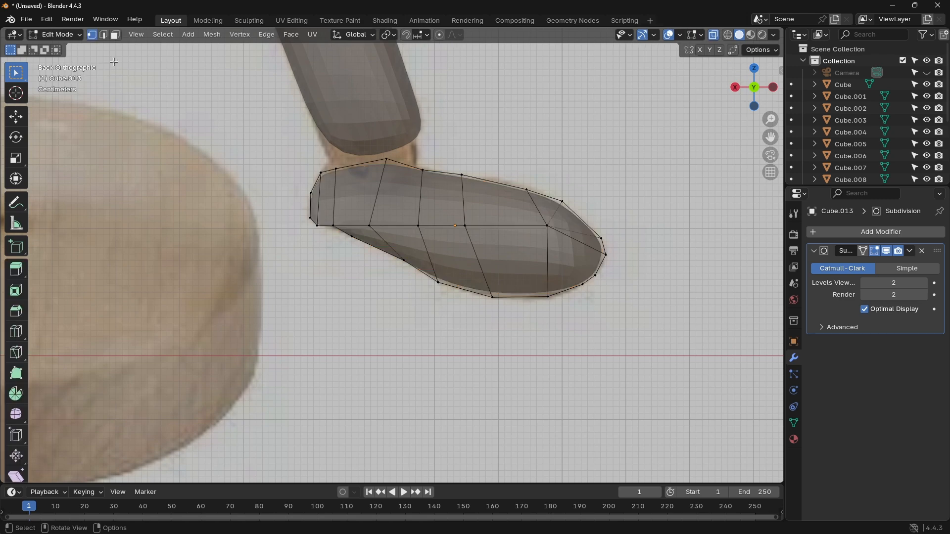
{"action": "scroll", "coordinate": [514, 180], "scroll_direction": "up", "scroll_amount": 1}
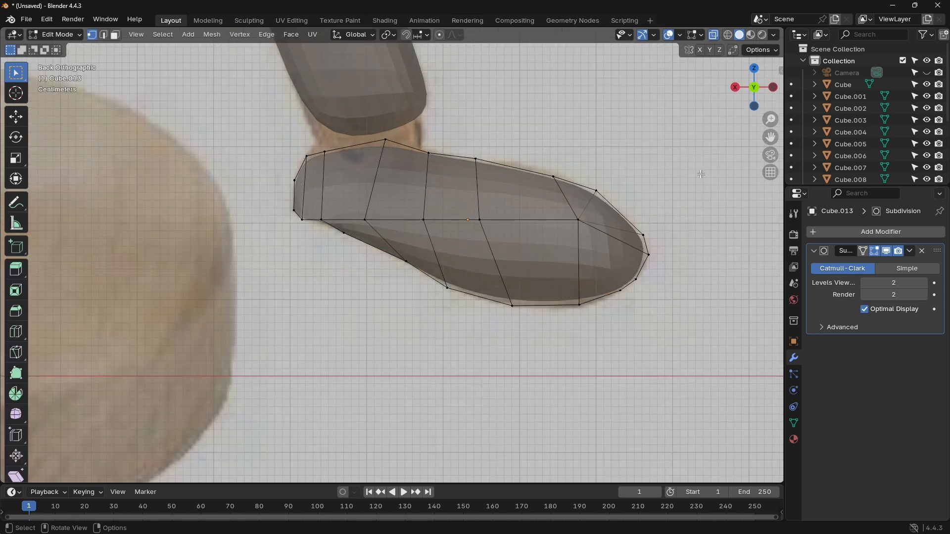
Step: Narrow the whole foot mesh by scaling it to about 0.574 along the Y axis
{"action": "left_click", "coordinate": [774, 87]}
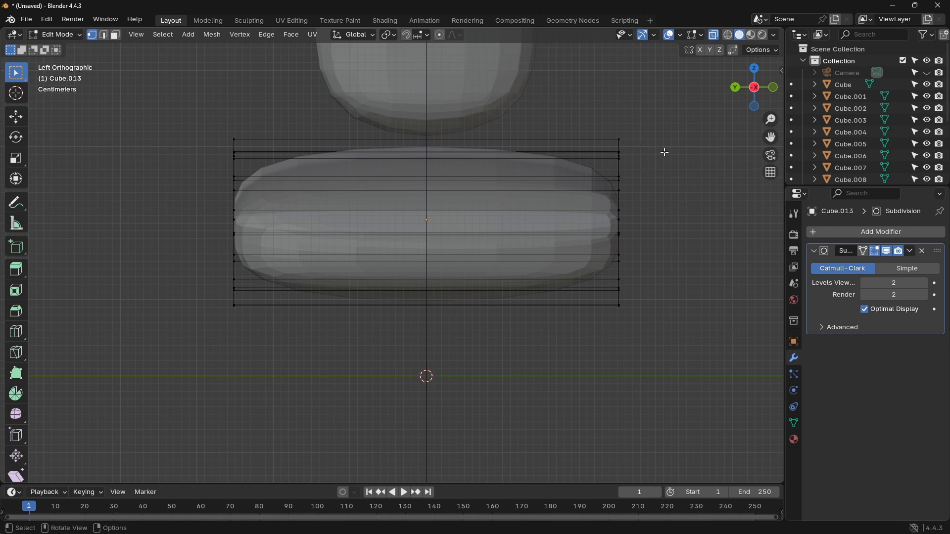
{"action": "key", "text": "a"}
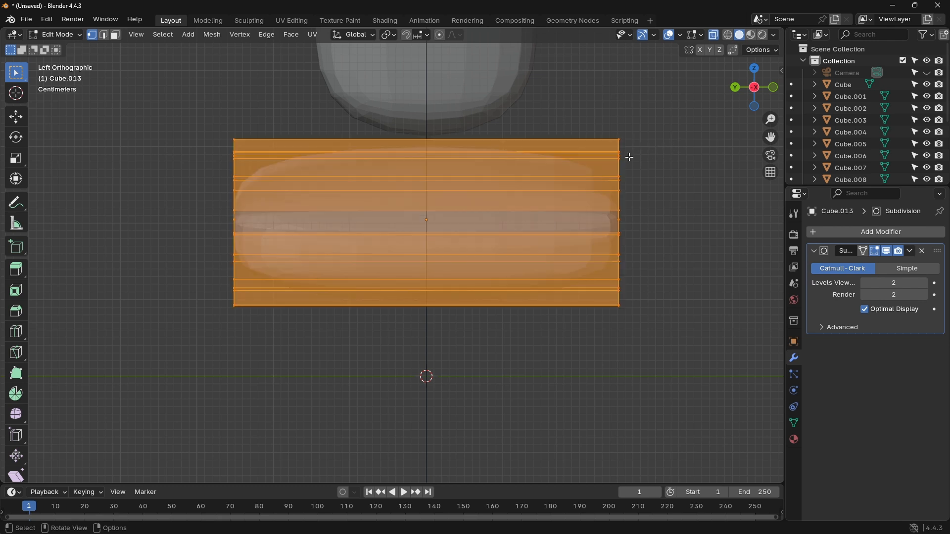
{"action": "key", "text": "s"}
{"action": "key", "text": "y"}
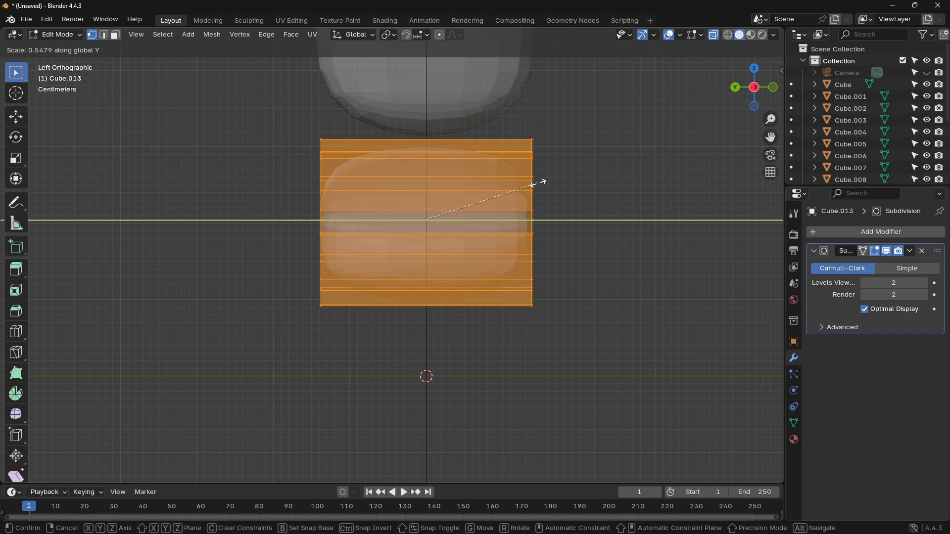
{"action": "left_click", "coordinate": [531, 162]}
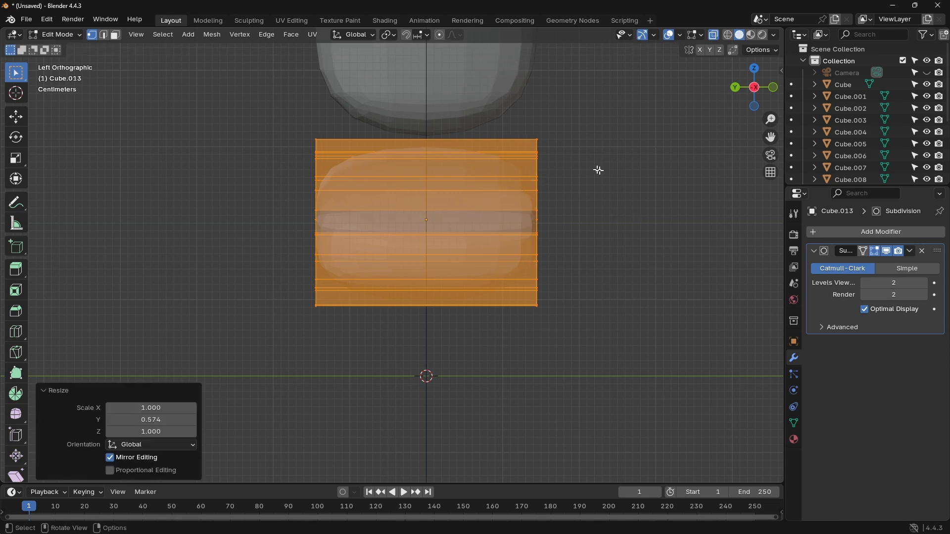
Step: Rotate the whole foot mesh about 11.9° in the front view so it sits flatter
{"action": "middle_click_drag", "start_coordinate": [599, 170], "coordinate": [447, 191]}
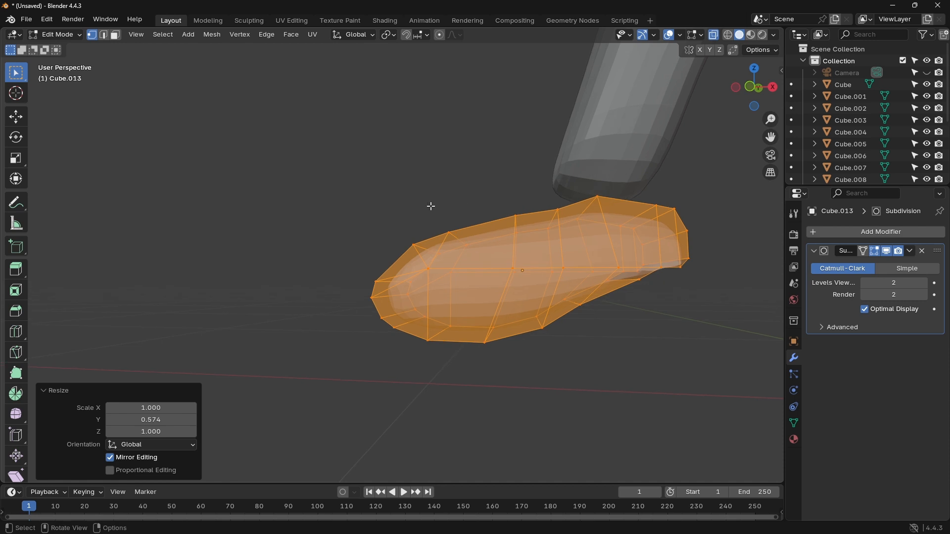
{"action": "middle_click_drag", "start_coordinate": [369, 202], "coordinate": [388, 209], "text": "shift"}
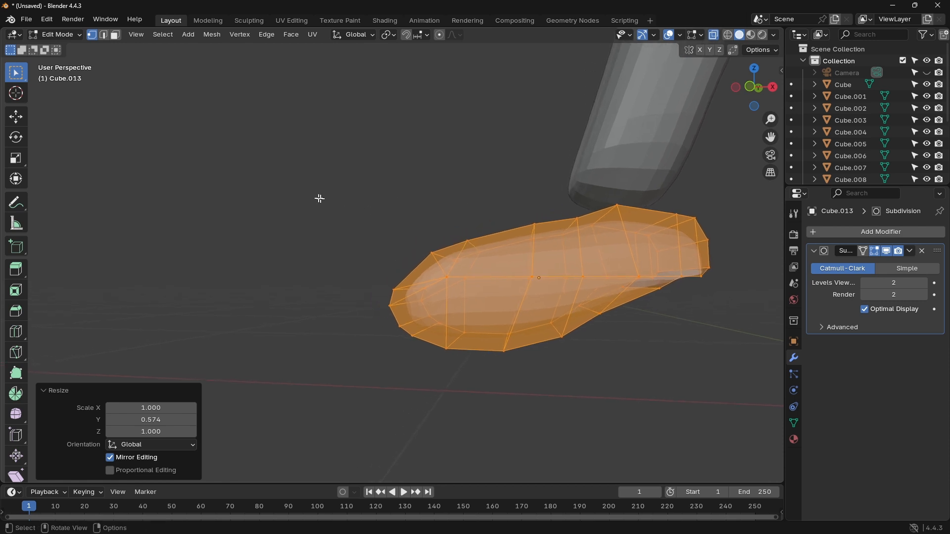
{"action": "left_click", "coordinate": [753, 90]}
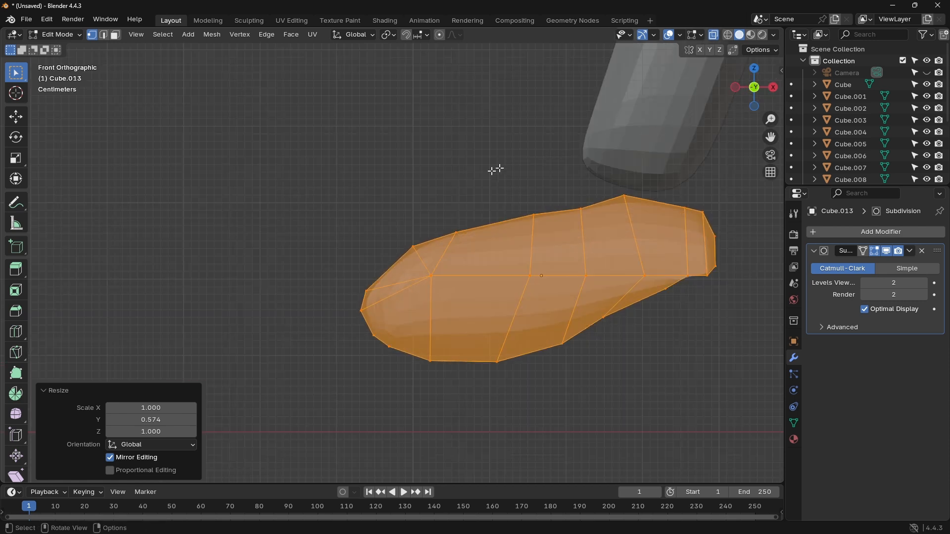
{"action": "key", "text": "r"}
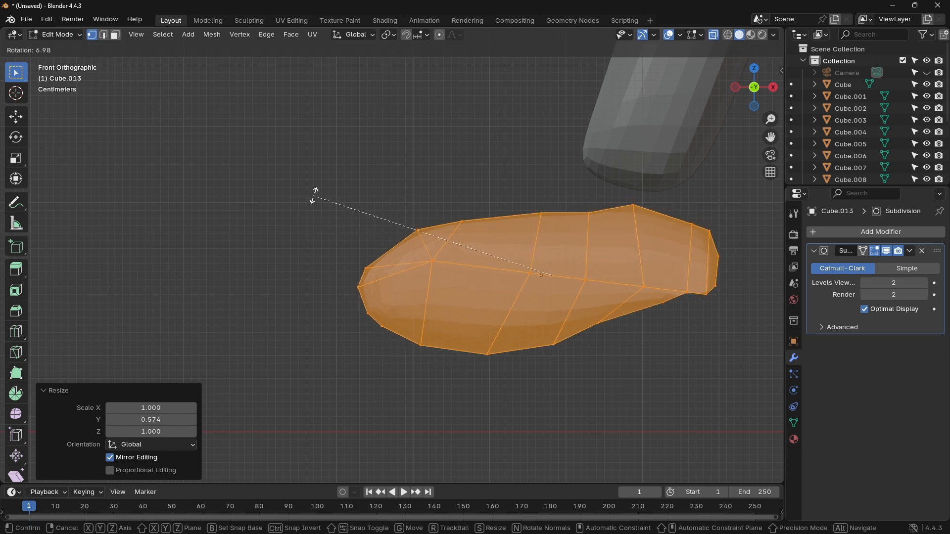
{"action": "left_click", "coordinate": [338, 179]}
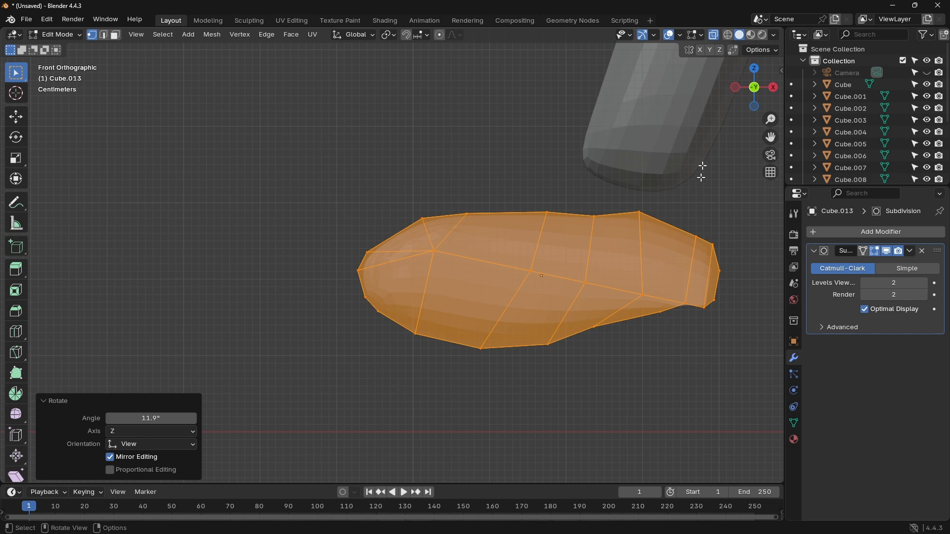
Step: Compare the heel end of the rotated foot with the reference image from the back
{"action": "left_click", "coordinate": [754, 87]}
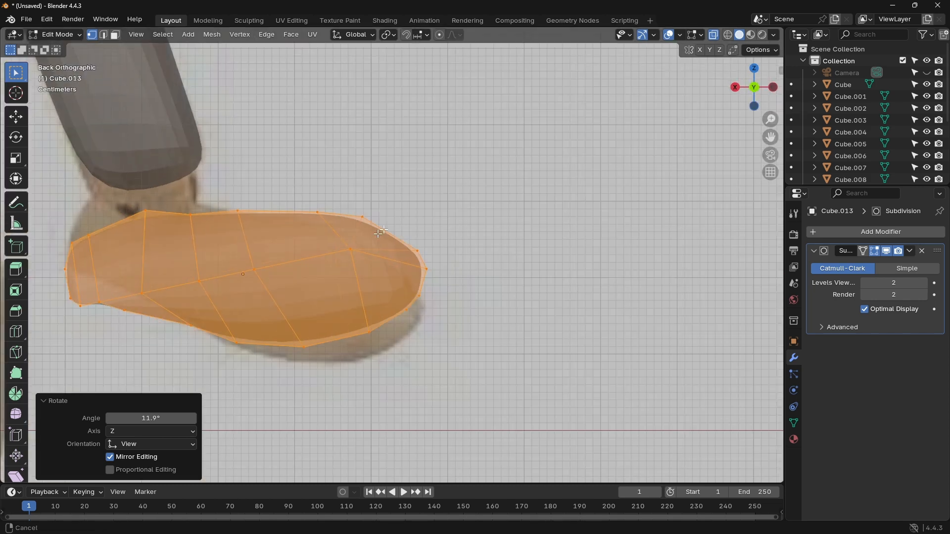
{"action": "middle_click_drag", "start_coordinate": [381, 232], "coordinate": [626, 212], "text": "shift"}
{"action": "scroll", "coordinate": [461, 261], "scroll_direction": "up", "scroll_amount": 3}
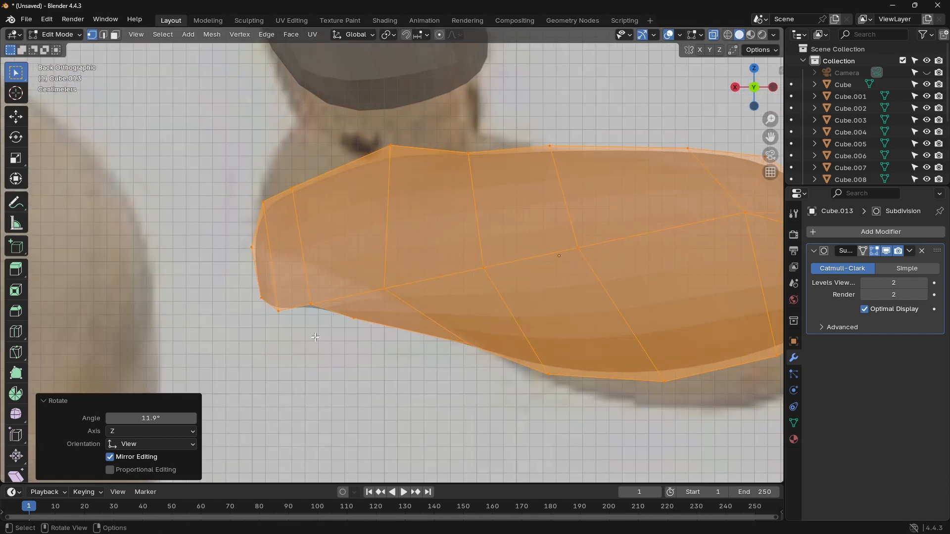
Step: Lower the three sets of vertices along the heel-side underside of the foot by about 0.040, 0.038 and 0.025 m
{"action": "left_click", "coordinate": [312, 319]}
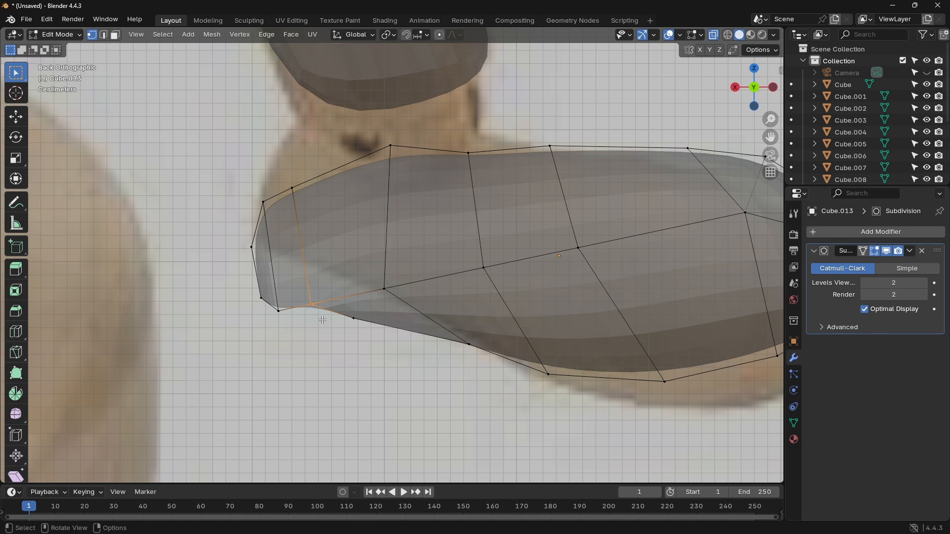
{"action": "key", "text": "g"}
{"action": "left_click", "coordinate": [316, 371]}
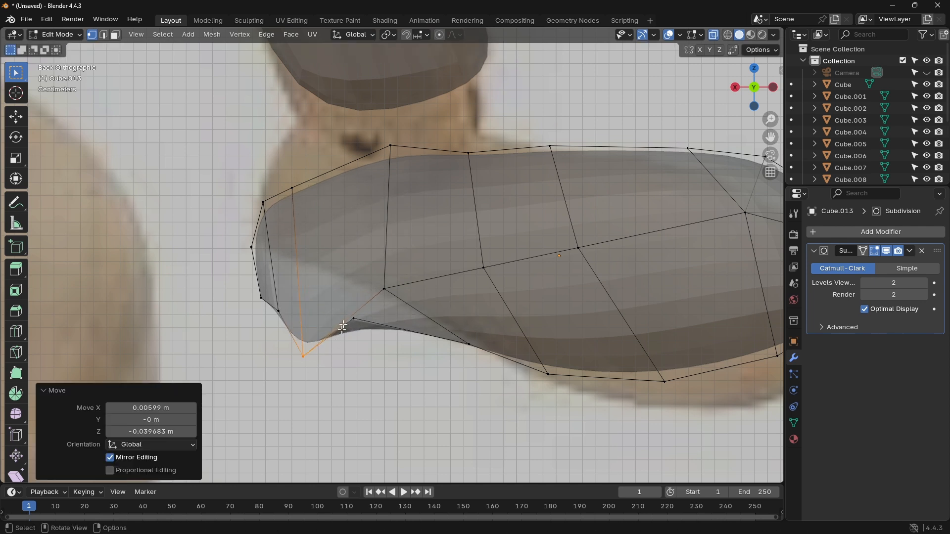
{"action": "left_click", "coordinate": [360, 324]}
{"action": "key", "text": "g"}
{"action": "left_click", "coordinate": [368, 379]}
{"action": "left_click", "coordinate": [469, 345]}
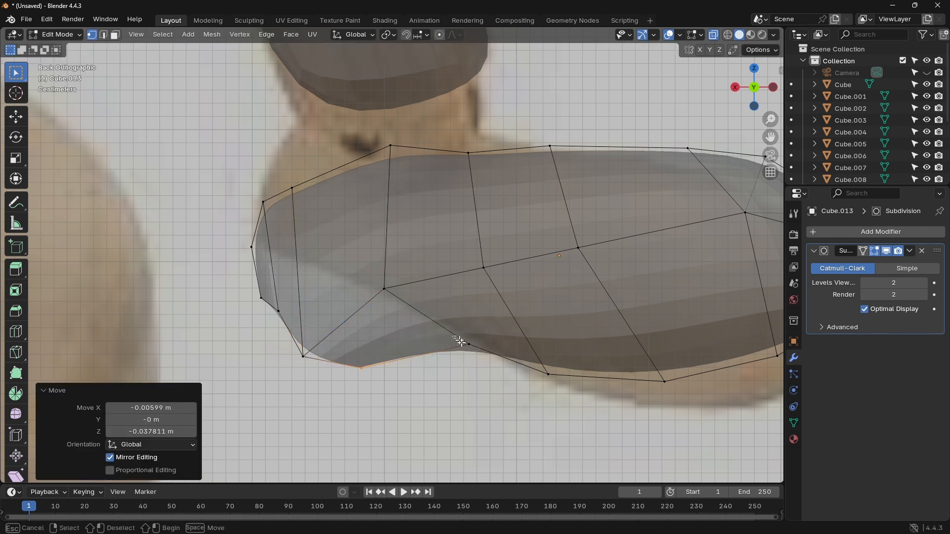
{"action": "key", "text": "g"}
{"action": "left_click", "coordinate": [479, 389]}
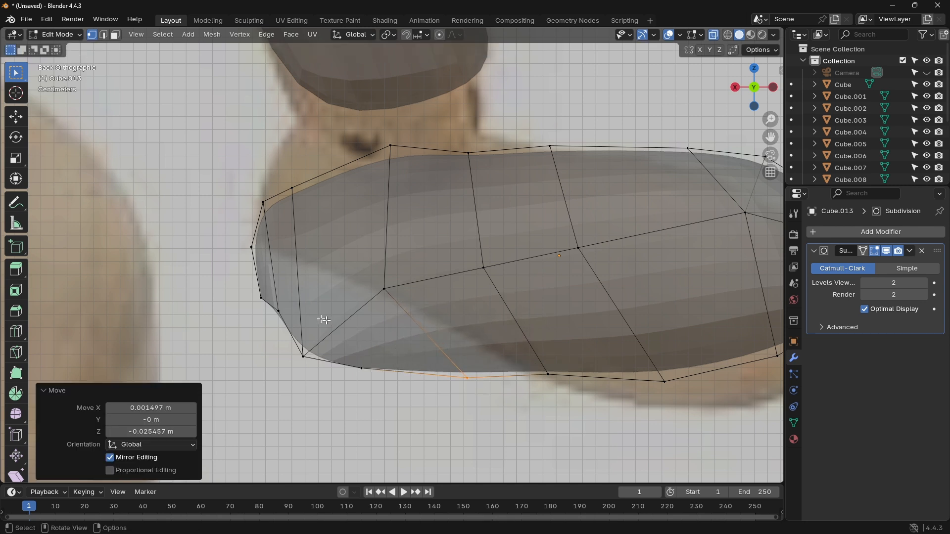
Step: Fill out the lower back of the heel by moving its bottom corner vertices outward and down and the vertices above them outward about 0.012 m
{"action": "left_click", "coordinate": [277, 309]}
{"action": "key", "text": "g"}
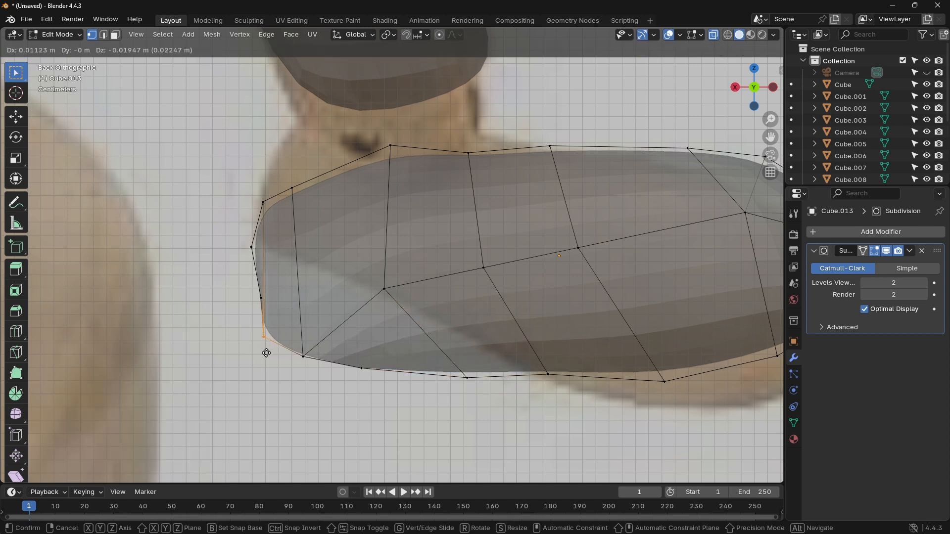
{"action": "left_click", "coordinate": [261, 355]}
{"action": "left_click", "coordinate": [261, 299]}
{"action": "key", "text": "g"}
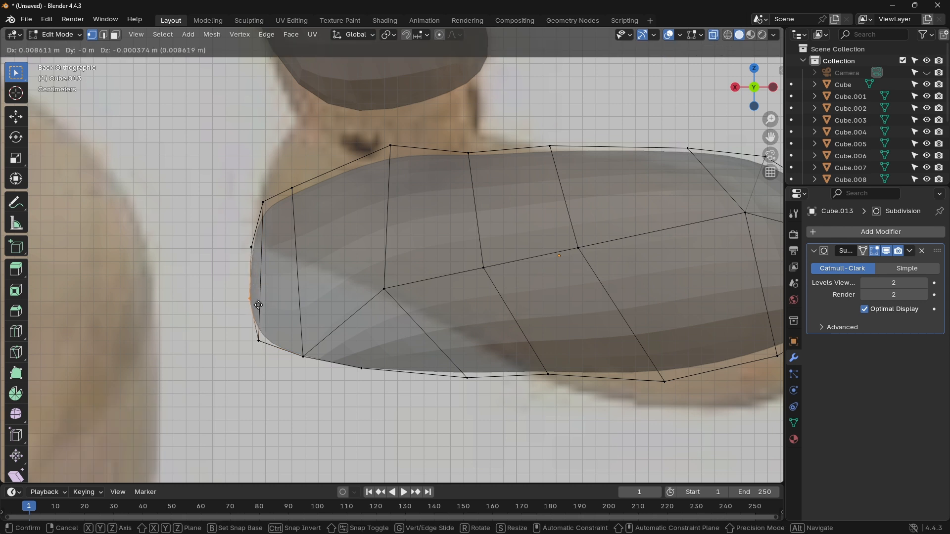
{"action": "left_click", "coordinate": [255, 308]}
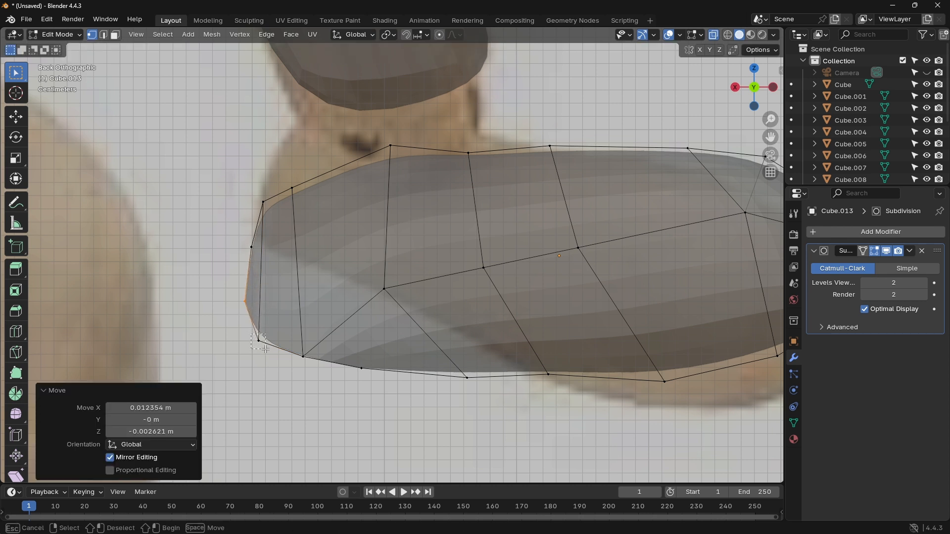
{"action": "left_click", "coordinate": [258, 341]}
{"action": "key", "text": "g"}
{"action": "left_click", "coordinate": [268, 349]}
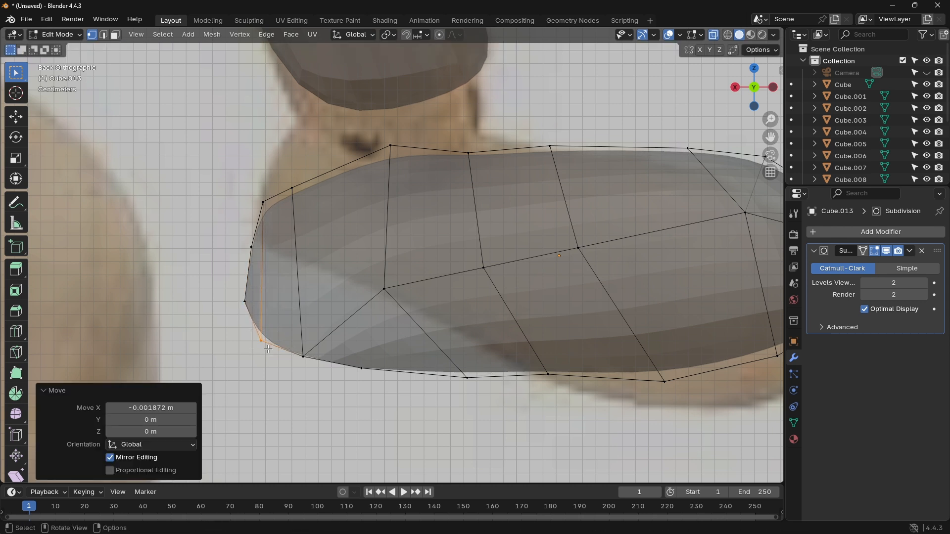
Step: Lower the top vertices above the heel by about 0.011 m to smooth the foot's upper outline
{"action": "left_click", "coordinate": [391, 145]}
{"action": "key", "text": "g"}
{"action": "left_click", "coordinate": [400, 169]}
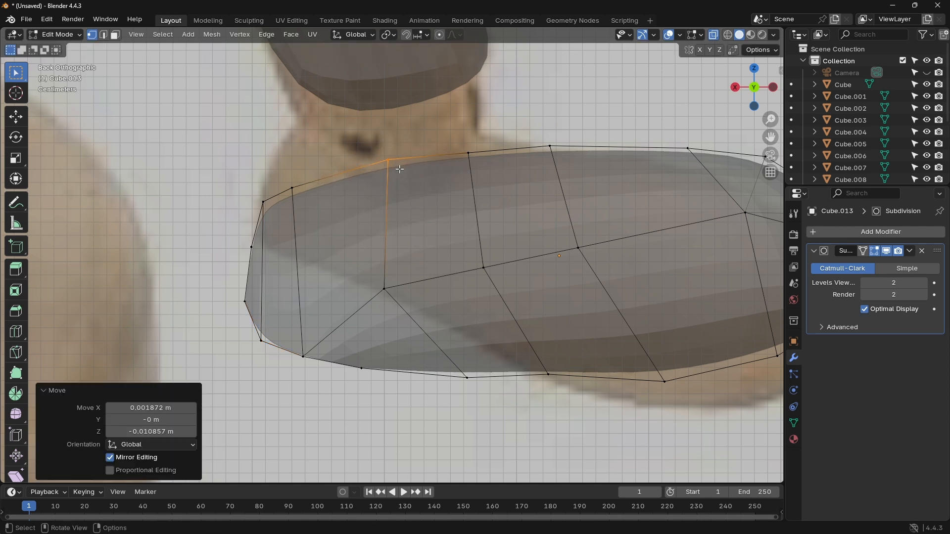
Step: Lower the two top vertex sets near the toe and drop the mid-side vertices beneath them by about 0.039 m
{"action": "middle_click_drag", "start_coordinate": [626, 209], "coordinate": [425, 187], "text": "shift"}
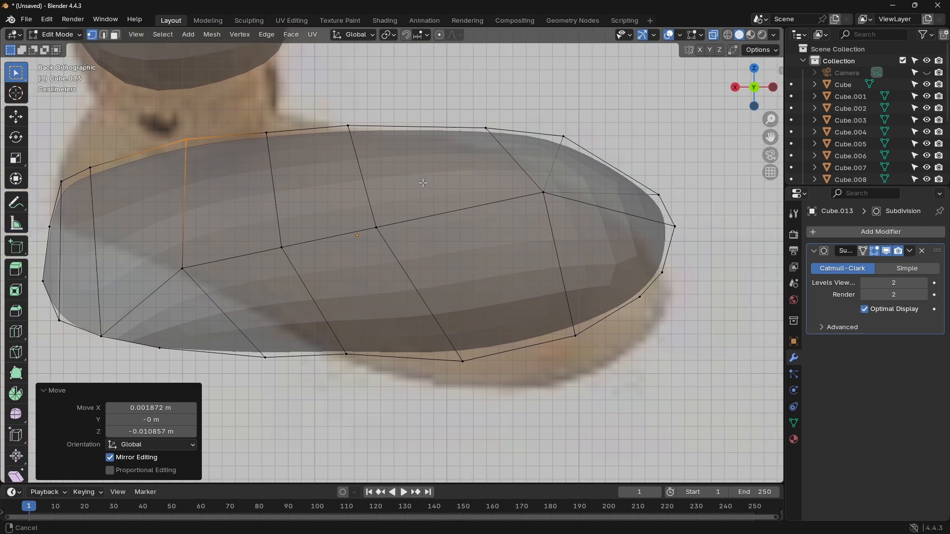
{"action": "left_click", "coordinate": [487, 128]}
{"action": "key", "text": "g"}
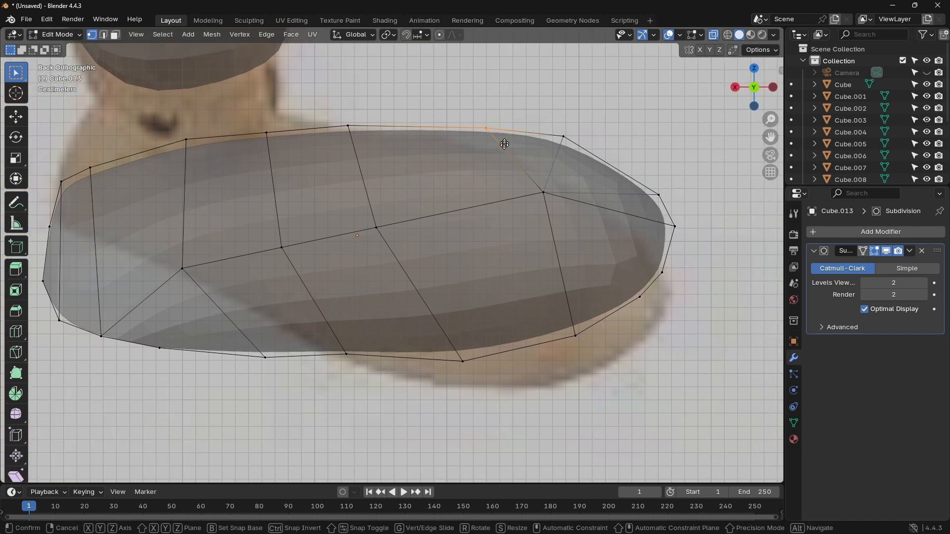
{"action": "left_click", "coordinate": [524, 194]}
{"action": "left_click_drag", "start_coordinate": [556, 120], "coordinate": [582, 143]}
{"action": "key", "text": "g"}
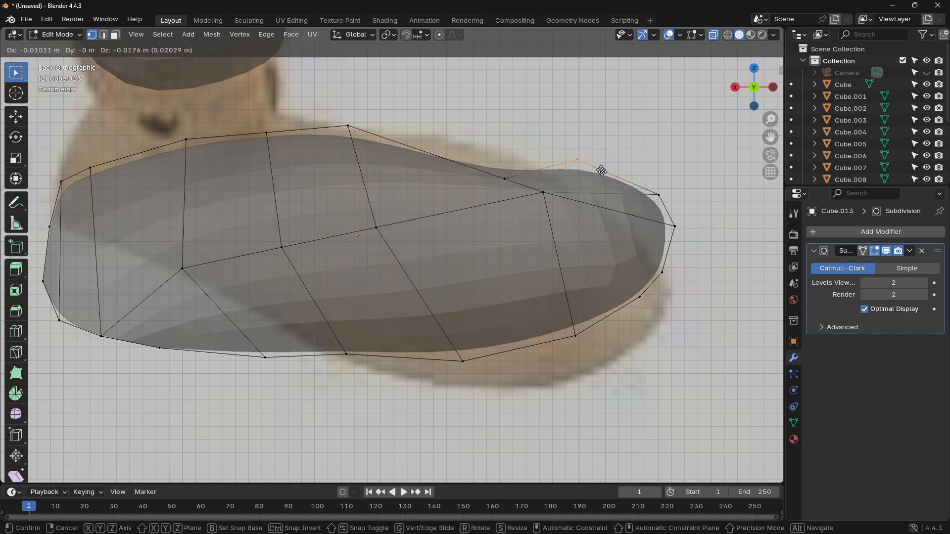
{"action": "left_click", "coordinate": [609, 185]}
{"action": "left_click_drag", "start_coordinate": [531, 187], "coordinate": [555, 203]}
{"action": "key", "text": "g"}
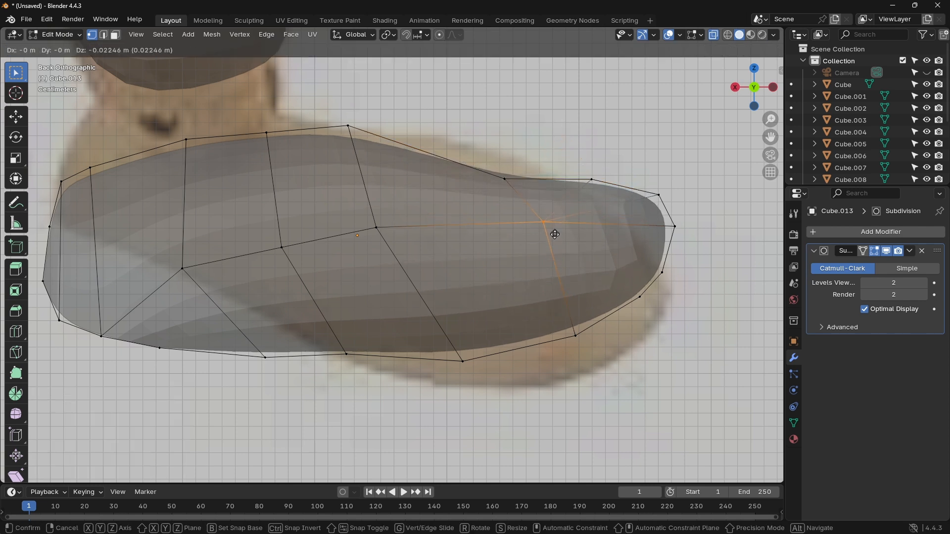
{"action": "left_click", "coordinate": [564, 248]}
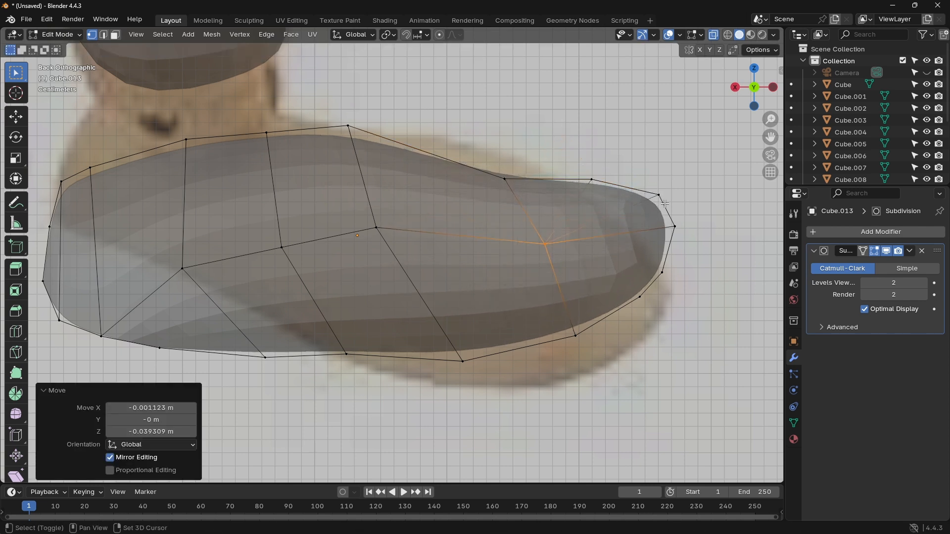
Step: Lower the instep's top vertices by about 0.041 m and the top vertices behind the ankle by about 0.017 m
{"action": "middle_click_drag", "start_coordinate": [654, 203], "coordinate": [607, 220], "text": "shift"}
{"action": "left_click_drag", "start_coordinate": [276, 129], "coordinate": [340, 160]}
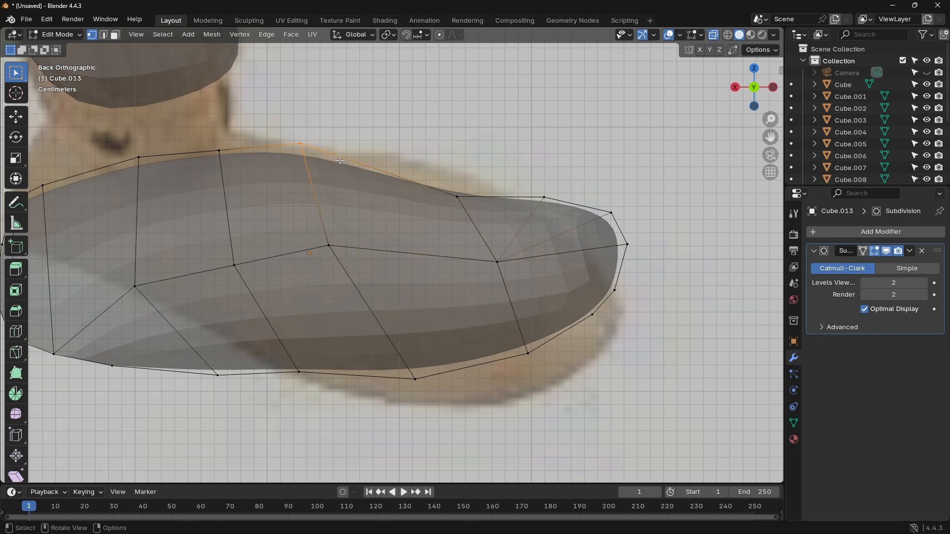
{"action": "key", "text": "g"}
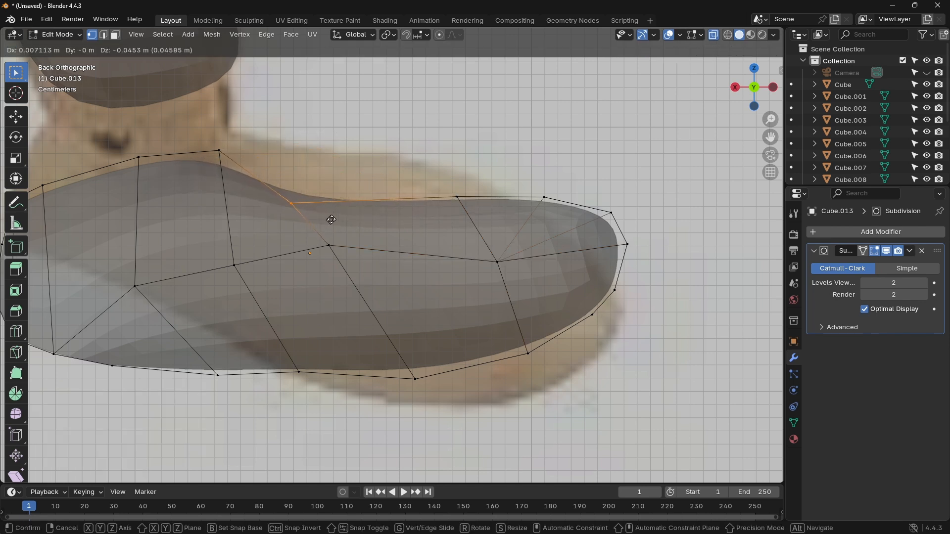
{"action": "left_click", "coordinate": [339, 214]}
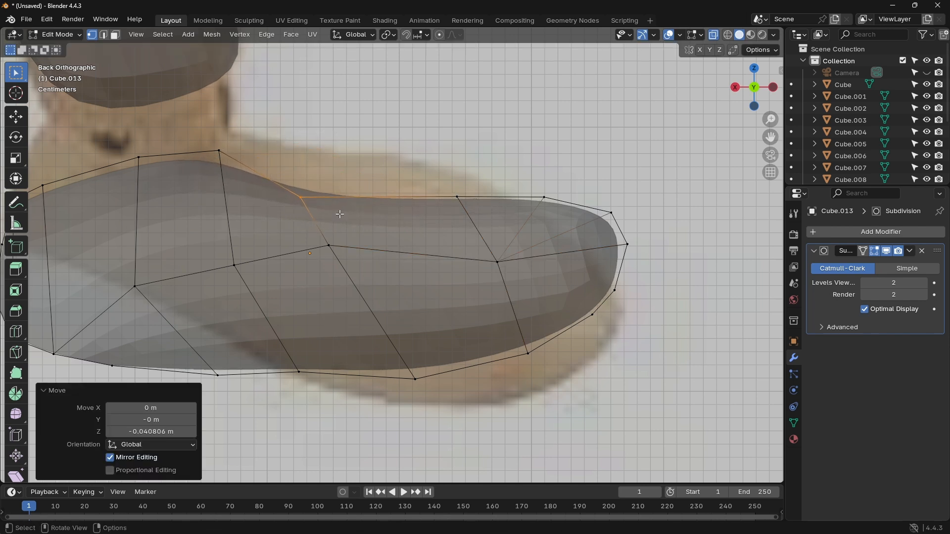
{"action": "left_click", "coordinate": [135, 157]}
{"action": "key", "text": "g"}
{"action": "left_click", "coordinate": [151, 174]}
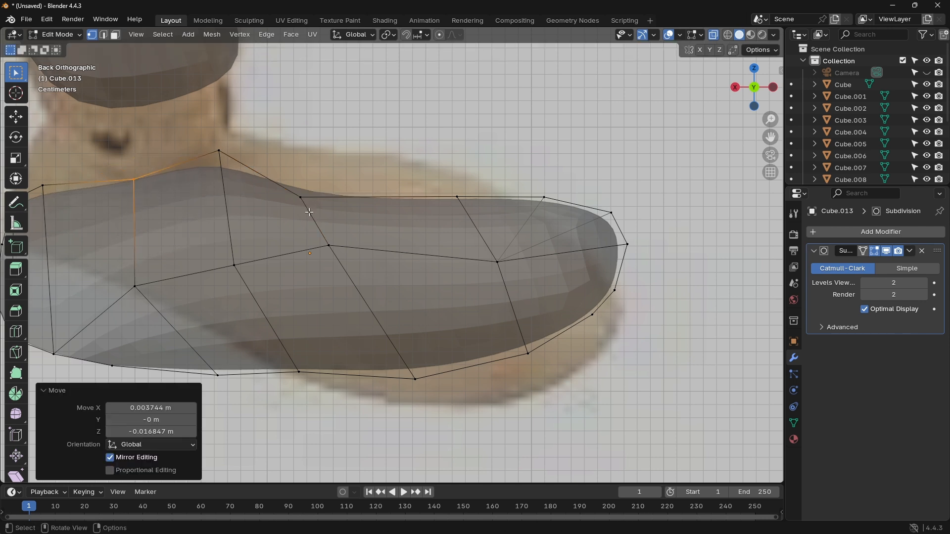
Step: Lower the mid-side vertices below the instep by about 0.030 m and the two top vertex sets over the forefoot by about 0.011 m
{"action": "left_click", "coordinate": [324, 243]}
{"action": "key", "text": "g"}
{"action": "left_click", "coordinate": [330, 282]}
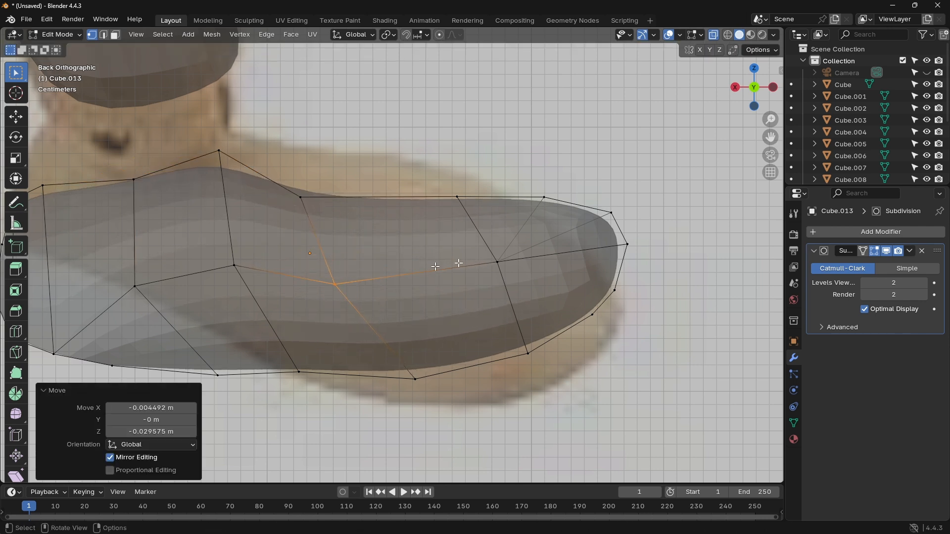
{"action": "left_click_drag", "start_coordinate": [293, 192], "coordinate": [305, 196]}
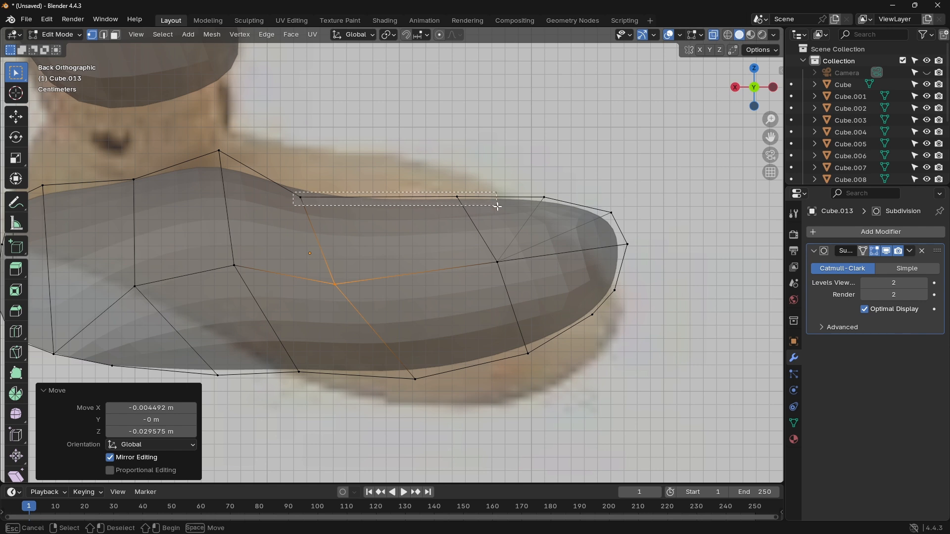
{"action": "left_click_drag", "start_coordinate": [498, 207], "coordinate": [483, 207]}
{"action": "key", "text": "g"}
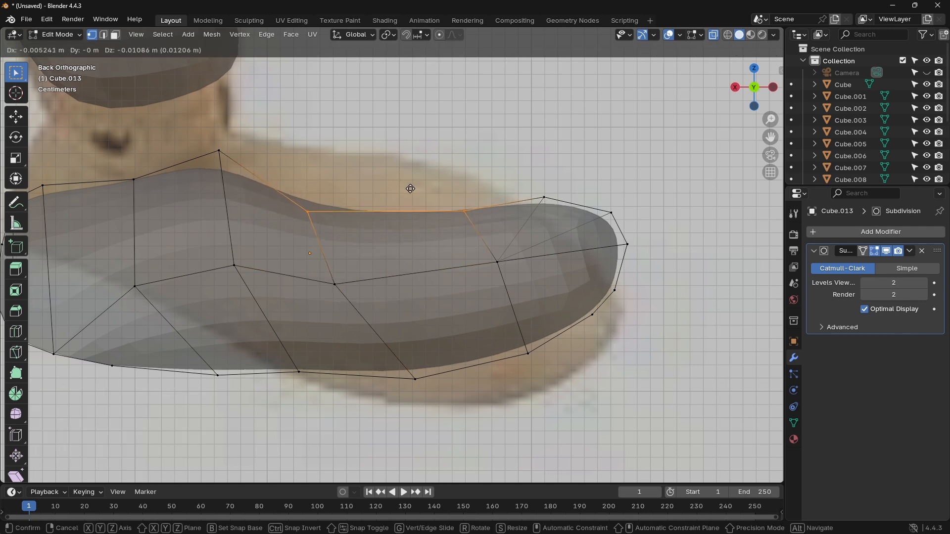
{"action": "left_click", "coordinate": [411, 188]}
Step: Raise the forefoot's underside vertices about 0.013 m and pull the whole toe end about 0.02 m toward the heel
{"action": "left_click", "coordinate": [403, 380]}
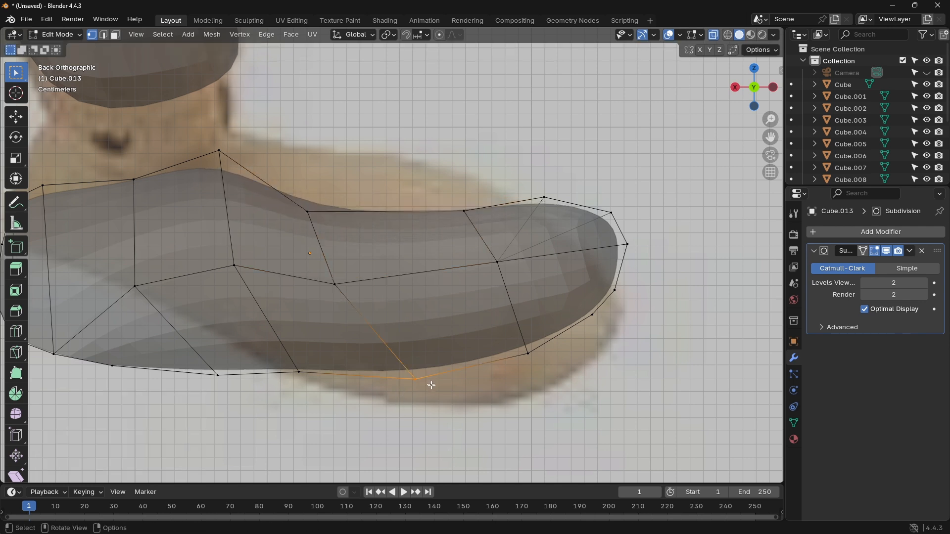
{"action": "key", "text": "g"}
{"action": "left_click", "coordinate": [429, 366]}
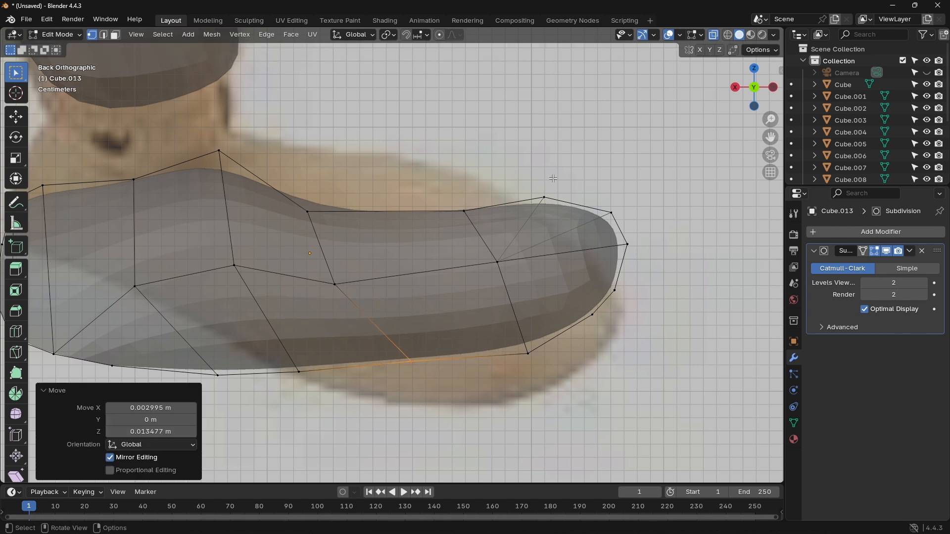
{"action": "left_click_drag", "start_coordinate": [525, 180], "coordinate": [666, 372]}
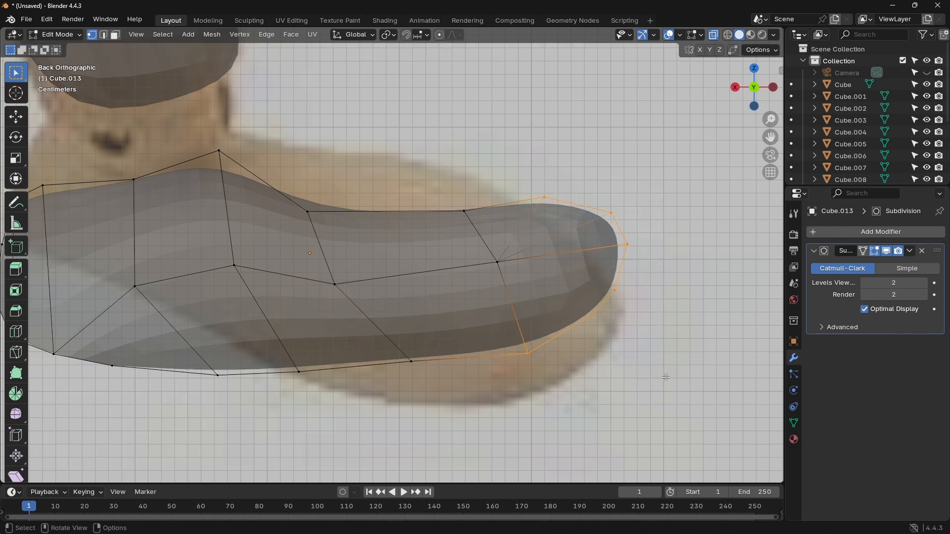
{"action": "key", "text": "g"}
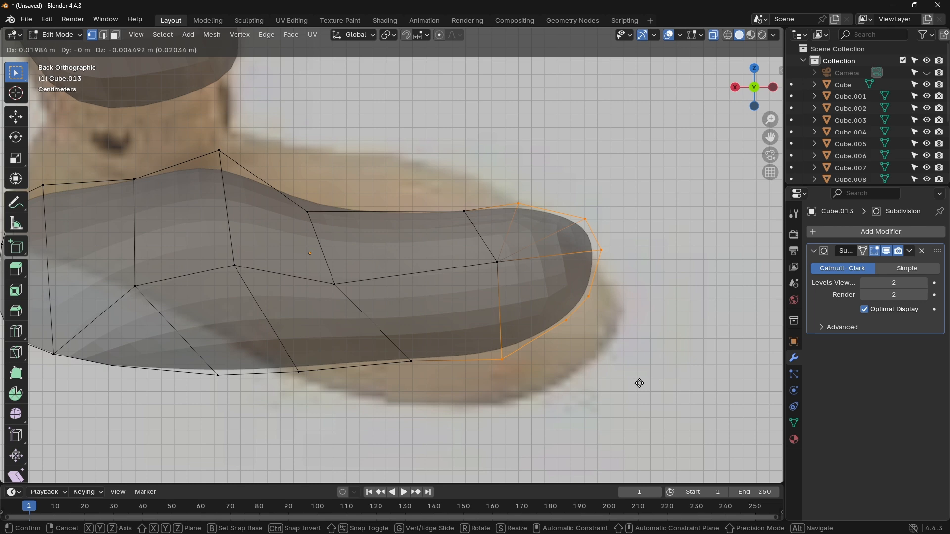
{"action": "left_click", "coordinate": [639, 384]}
Step: Narrow the whole foot mesh in the left view by scaling it to about 0.70 along the Y axis
{"action": "left_click", "coordinate": [480, 156]}
{"action": "middle_click_drag", "start_coordinate": [480, 155], "coordinate": [486, 214], "text": "shift"}
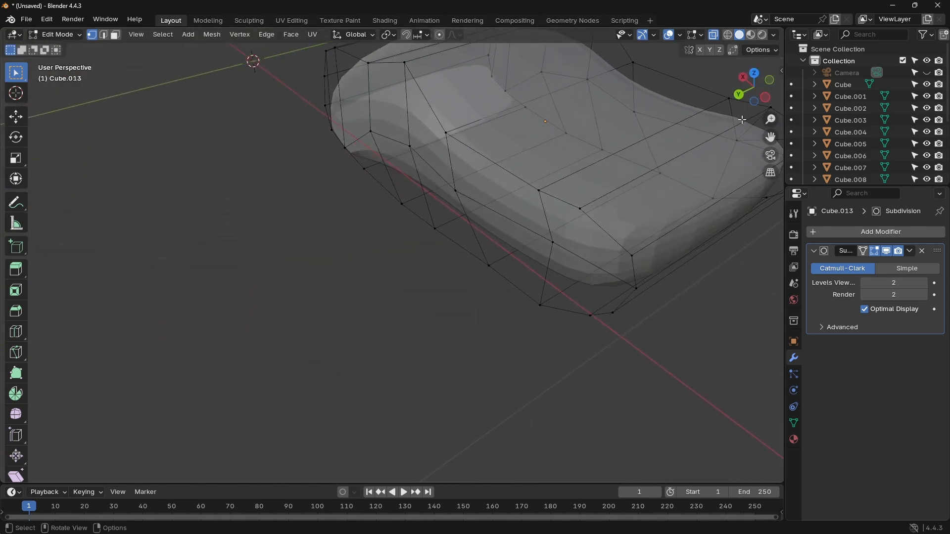
{"action": "left_click", "coordinate": [768, 101]}
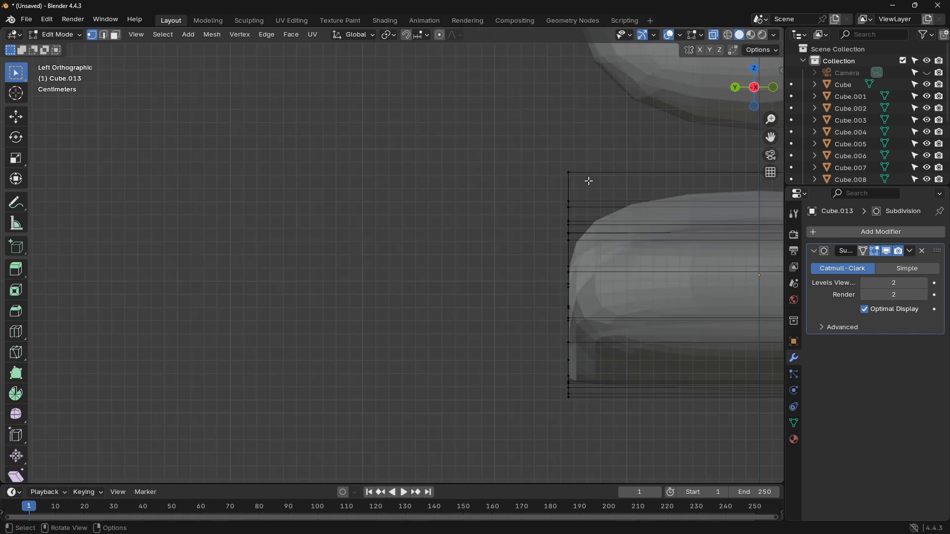
{"action": "middle_click_drag", "start_coordinate": [589, 180], "coordinate": [218, 115], "text": "shift"}
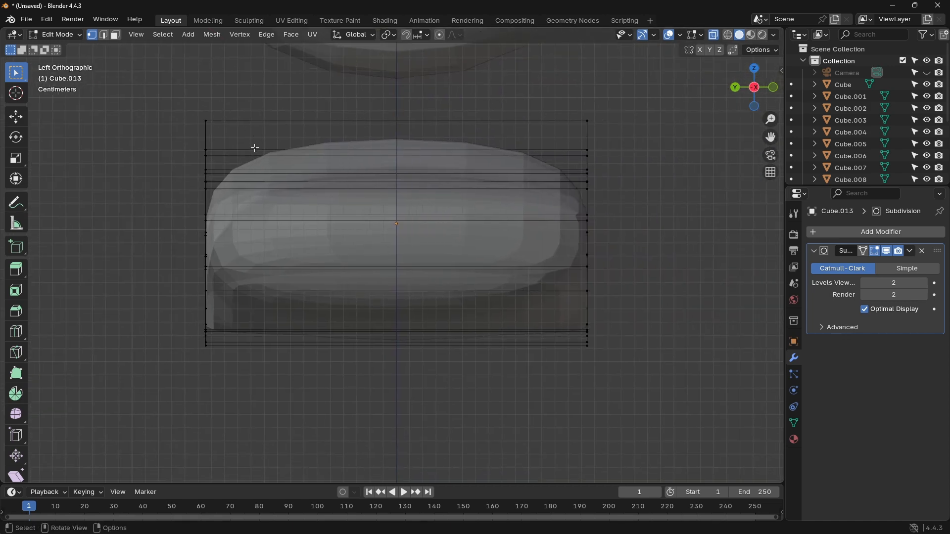
{"action": "key", "text": "a"}
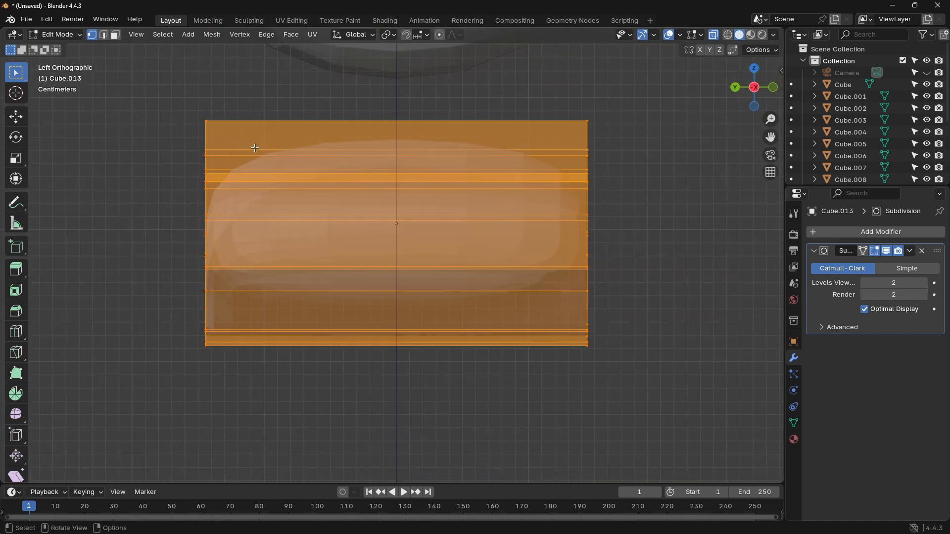
{"action": "key", "text": "s"}
{"action": "key", "text": "y"}
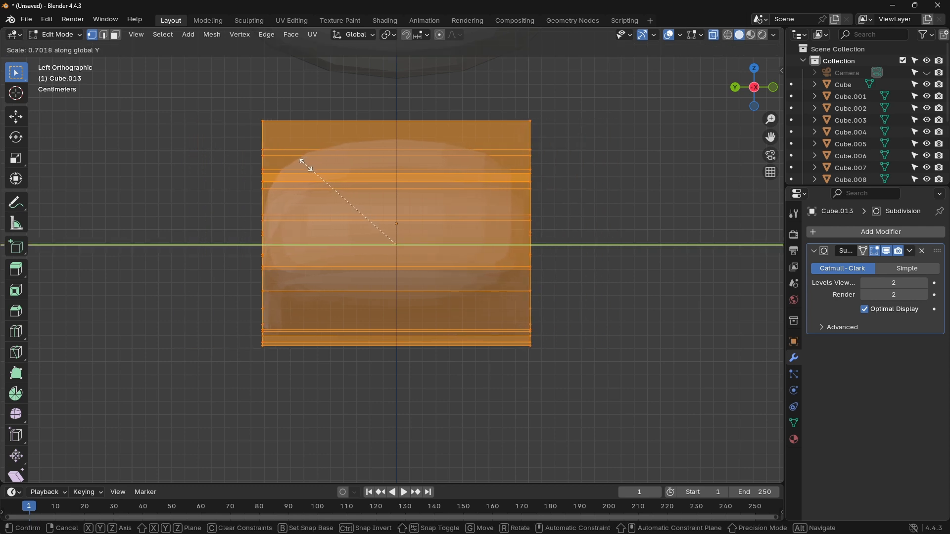
{"action": "left_click", "coordinate": [301, 167]}
Step: Clear the selection and compare the narrowed foot with the leg and the reference image from the back
{"action": "key", "text": "alt+a"}
{"action": "middle_click_drag", "start_coordinate": [545, 203], "coordinate": [622, 208]}
{"action": "scroll", "coordinate": [640, 246], "scroll_direction": "up", "scroll_amount": 1}
{"action": "scroll", "coordinate": [640, 247], "scroll_direction": "down", "scroll_amount": 2}
{"action": "scroll", "coordinate": [641, 246], "scroll_direction": "down", "scroll_amount": 3}
{"action": "left_click", "coordinate": [756, 89]}
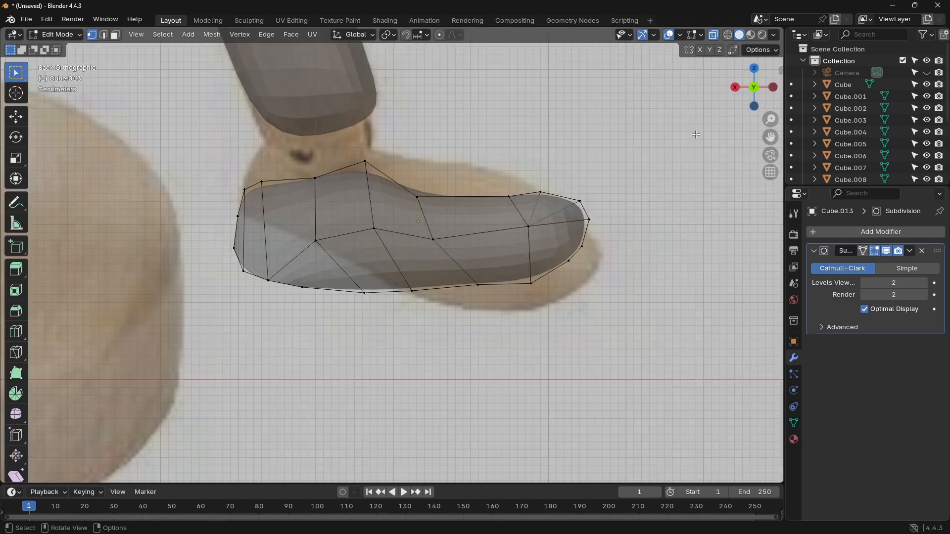
{"action": "scroll", "coordinate": [587, 175], "scroll_direction": "up", "scroll_amount": 5}
{"action": "scroll", "coordinate": [574, 173], "scroll_direction": "down", "scroll_amount": 5}
{"action": "scroll", "coordinate": [574, 172], "scroll_direction": "down", "scroll_amount": 5}
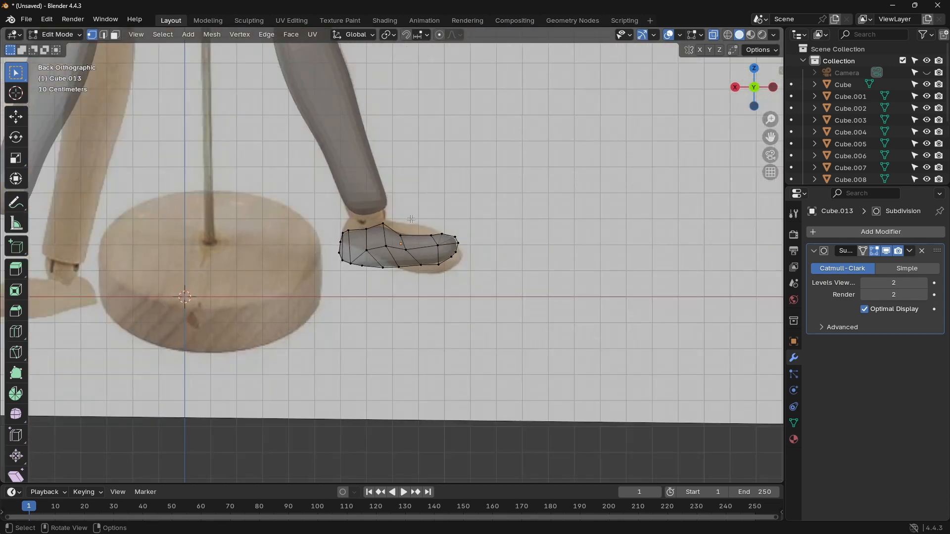
Step: Leave mesh editing and convert the foot object to a mesh, baking in its Subdivision modifier
{"action": "key", "text": "Tab"}
{"action": "right_click", "coordinate": [398, 246]}
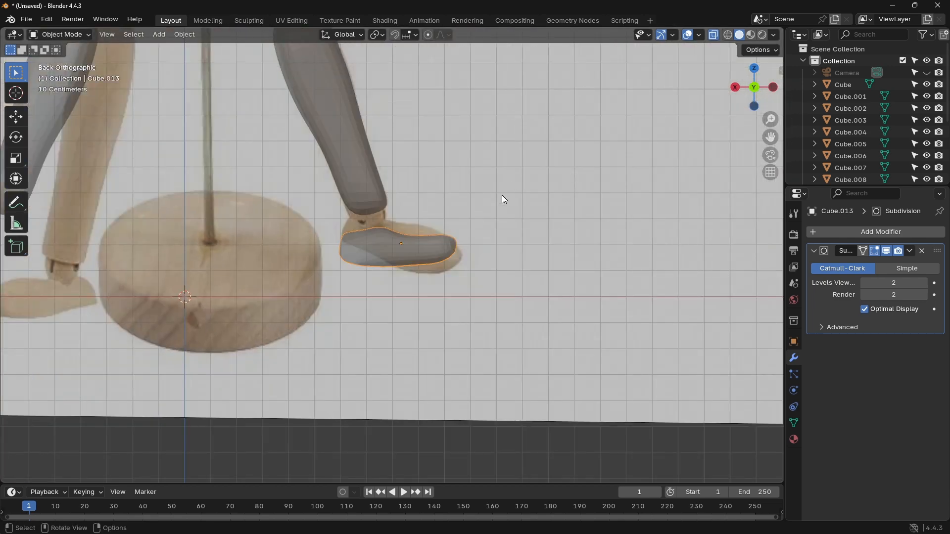
{"action": "key", "text": "ctrl+a"}
{"action": "left_click", "coordinate": [464, 235]}
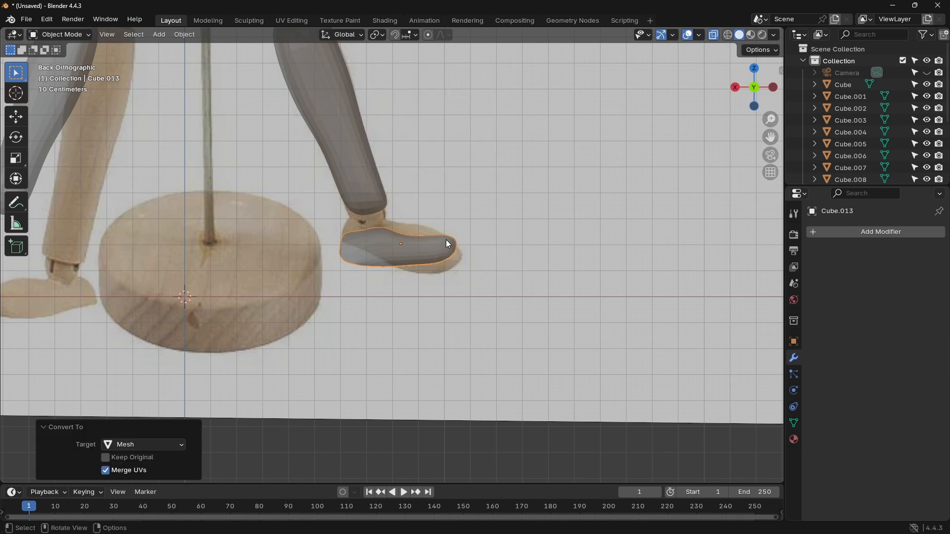
Step: Duplicate the foot about 1.581 m along the X axis to the other leg and mirror the copy across global X
{"action": "key", "text": "shift+d"}
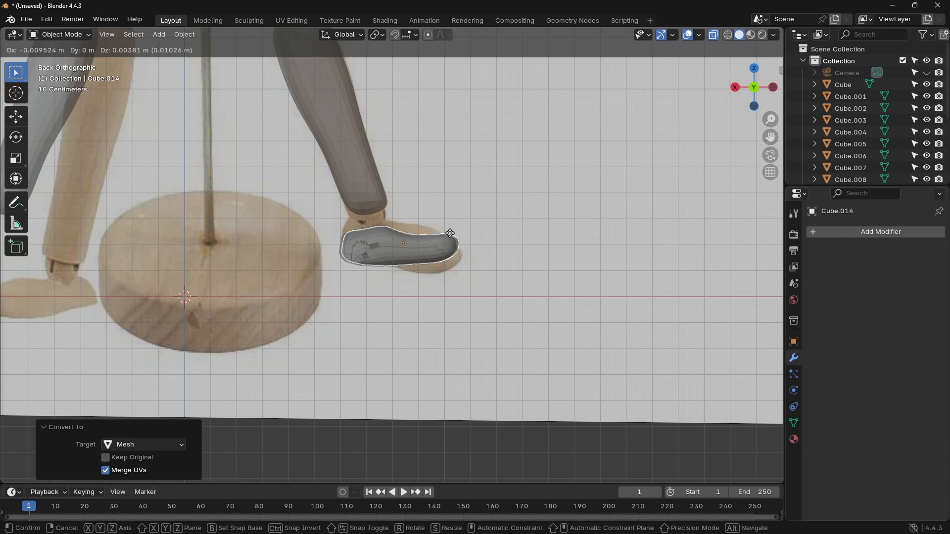
{"action": "key", "text": "x"}
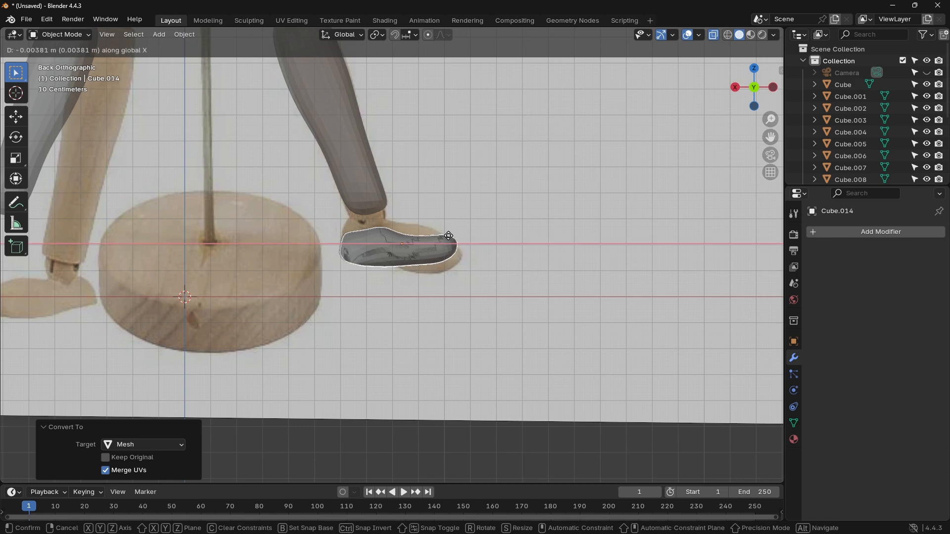
{"action": "left_click", "coordinate": [40, 208]}
{"action": "middle_click_drag", "start_coordinate": [126, 182], "coordinate": [435, 182], "text": "shift"}
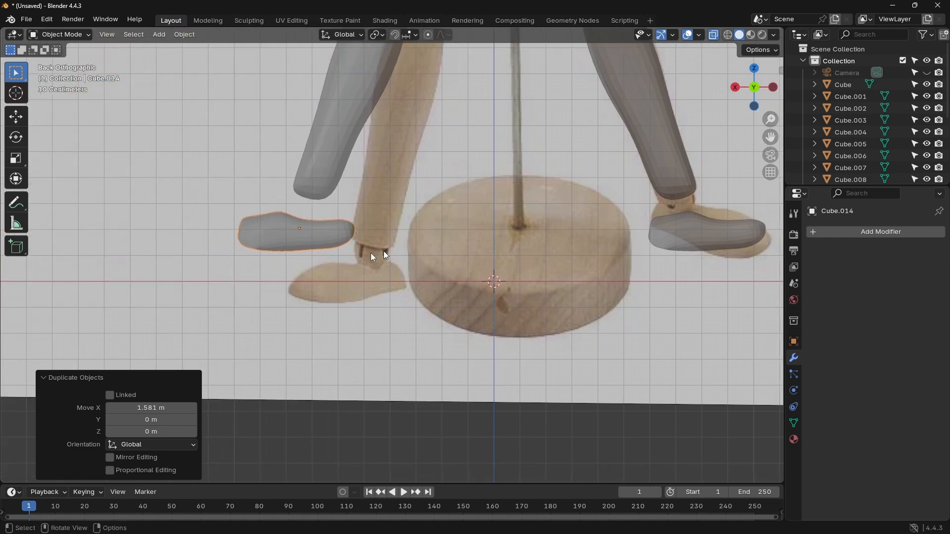
{"action": "right_click", "coordinate": [302, 231]}
{"action": "left_click", "coordinate": [378, 242]}
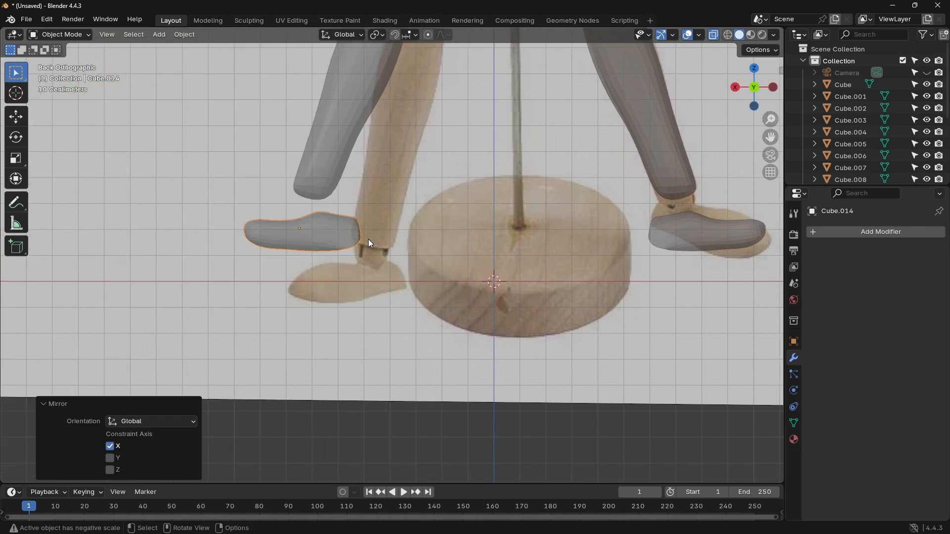
Step: Align the mirrored foot under its lower leg by moving it about 0.145 m along X and back about 0.040 m
{"action": "key", "text": "g"}
{"action": "key", "text": "x"}
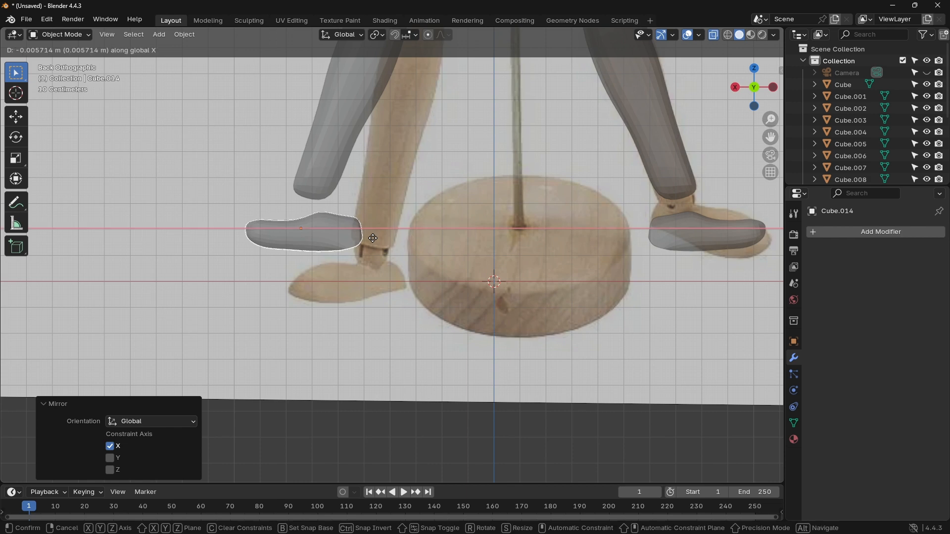
{"action": "left_click", "coordinate": [334, 236]}
{"action": "key", "text": "x"}
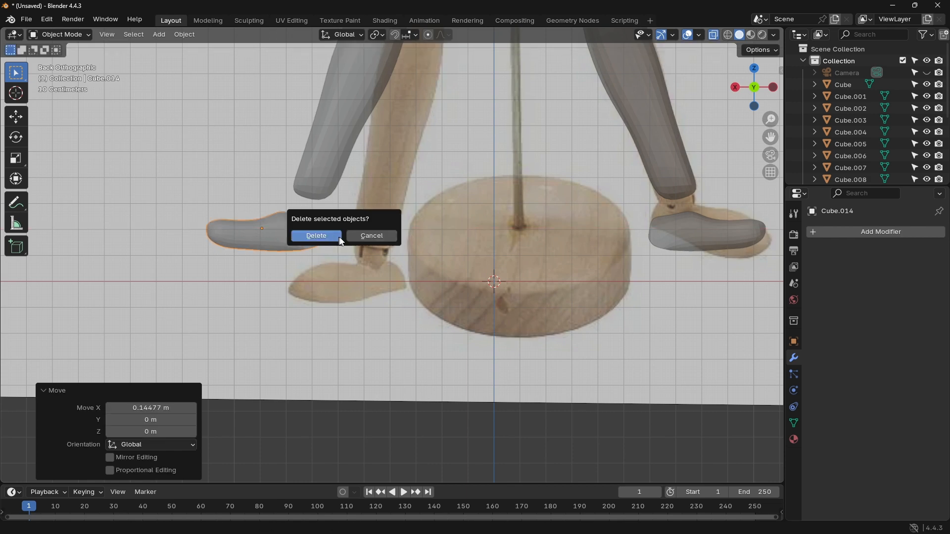
{"action": "left_click", "coordinate": [370, 239]}
{"action": "key", "text": "g"}
{"action": "key", "text": "x"}
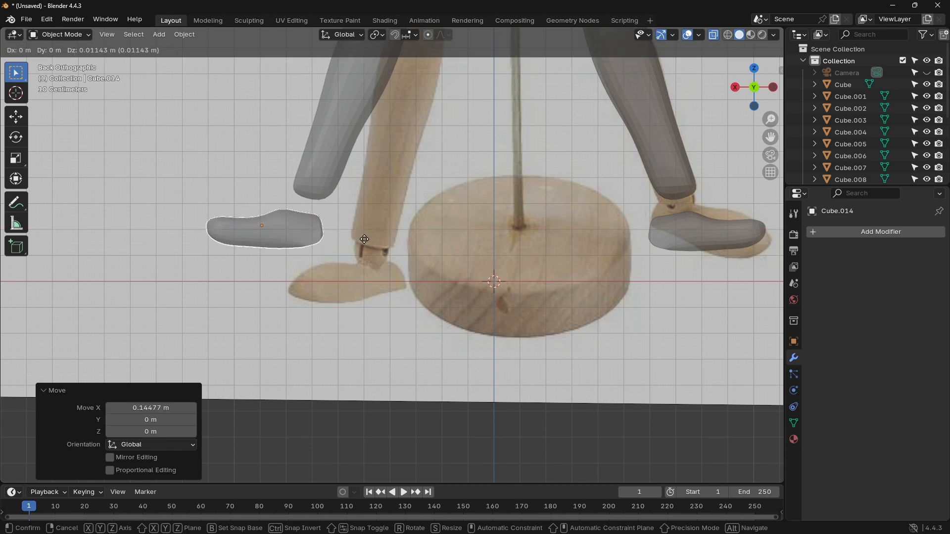
{"action": "left_click", "coordinate": [375, 238]}
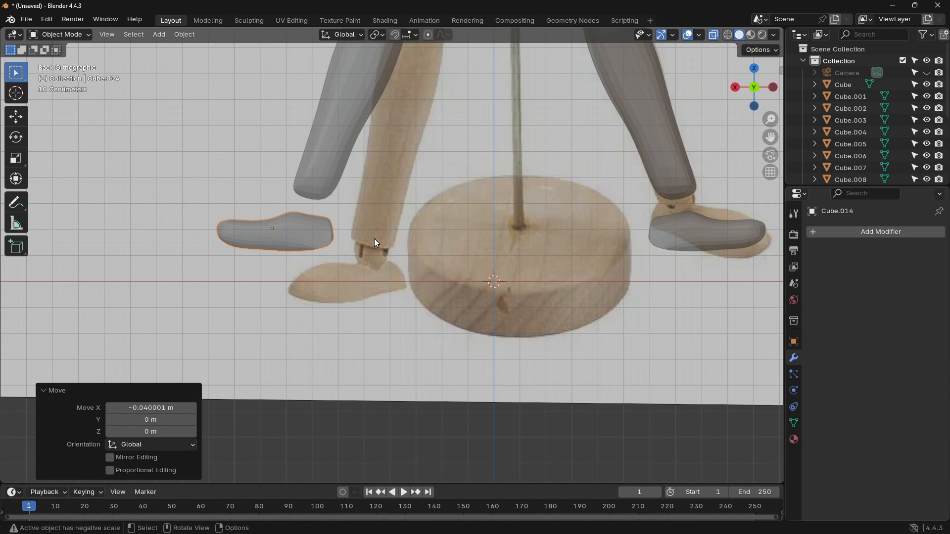
Step: Save the mannequin scene as manikin.blend in the G:\learning\manikin folder
{"action": "scroll", "coordinate": [402, 263], "scroll_direction": "down", "scroll_amount": 9}
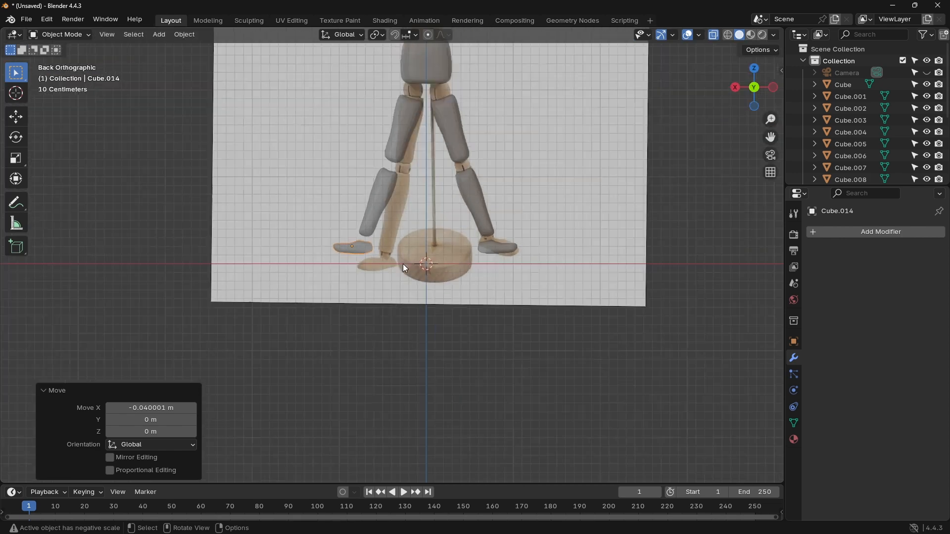
{"action": "middle_click_drag", "start_coordinate": [524, 218], "coordinate": [547, 232]}
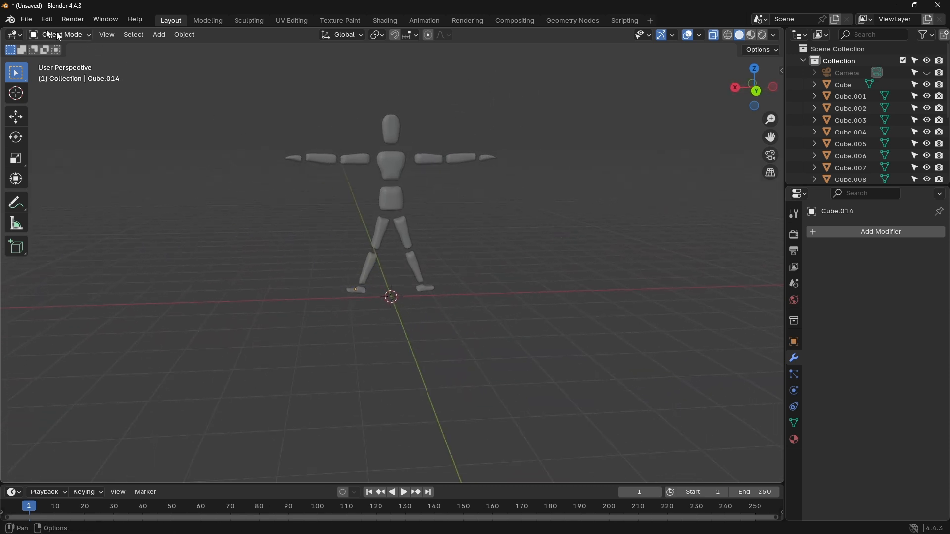
{"action": "left_click", "coordinate": [26, 19]}
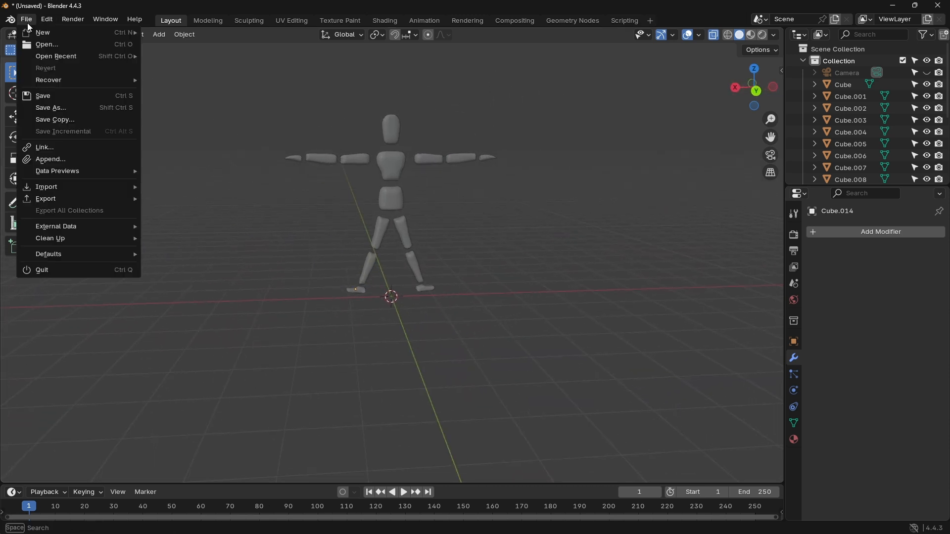
{"action": "left_click", "coordinate": [64, 106]}
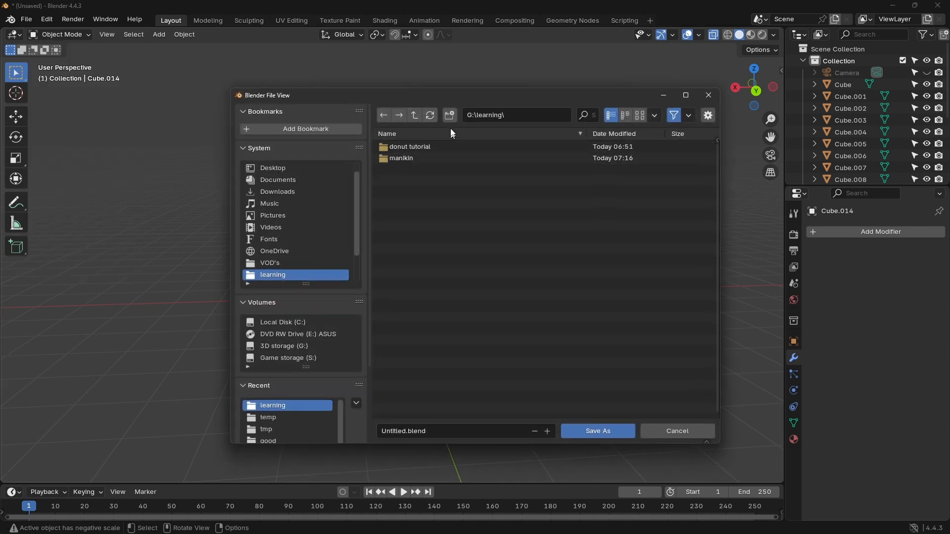
{"action": "left_click", "coordinate": [411, 162]}
{"action": "double_click", "coordinate": [411, 161]}
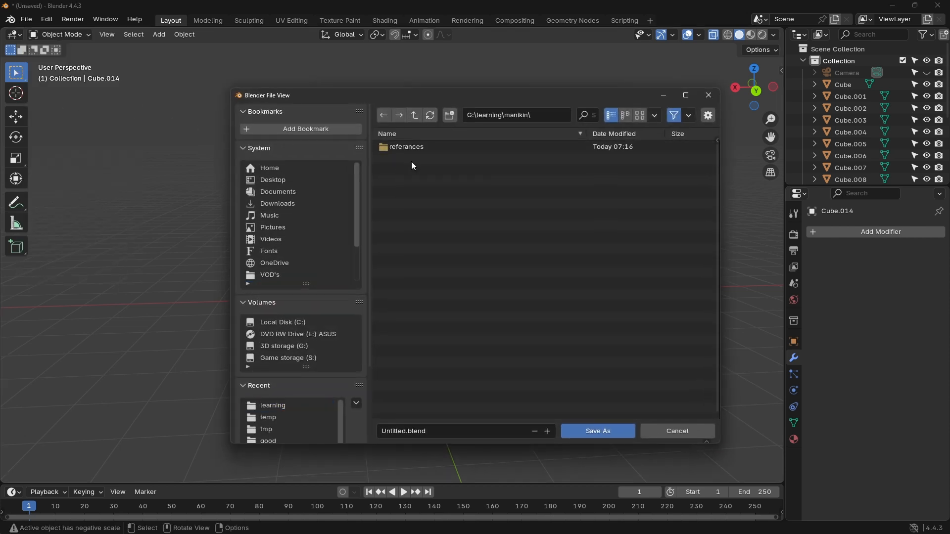
{"action": "left_click", "coordinate": [413, 429]}
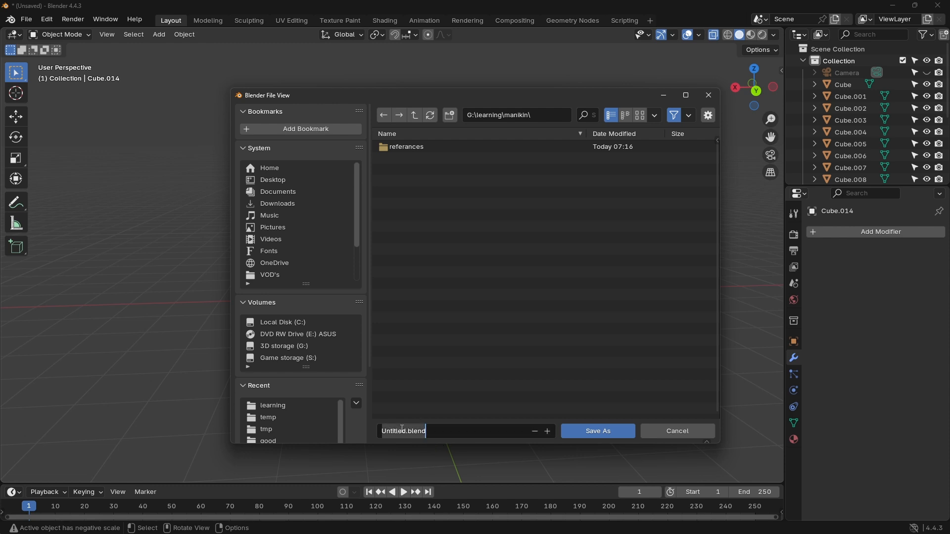
{"action": "left_click_drag", "start_coordinate": [405, 430], "coordinate": [347, 431]}
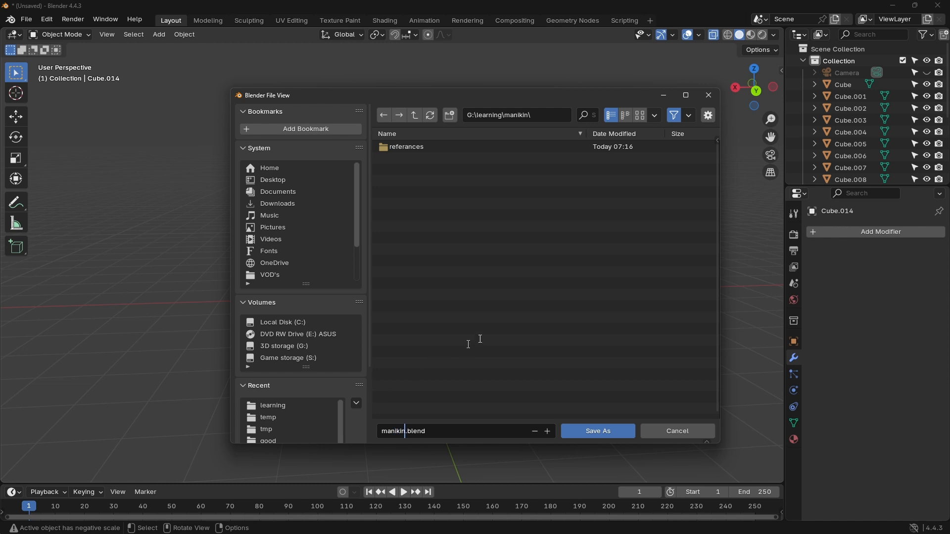
{"action": "left_click", "coordinate": [610, 436]}
{"action": "left_click", "coordinate": [608, 433]}
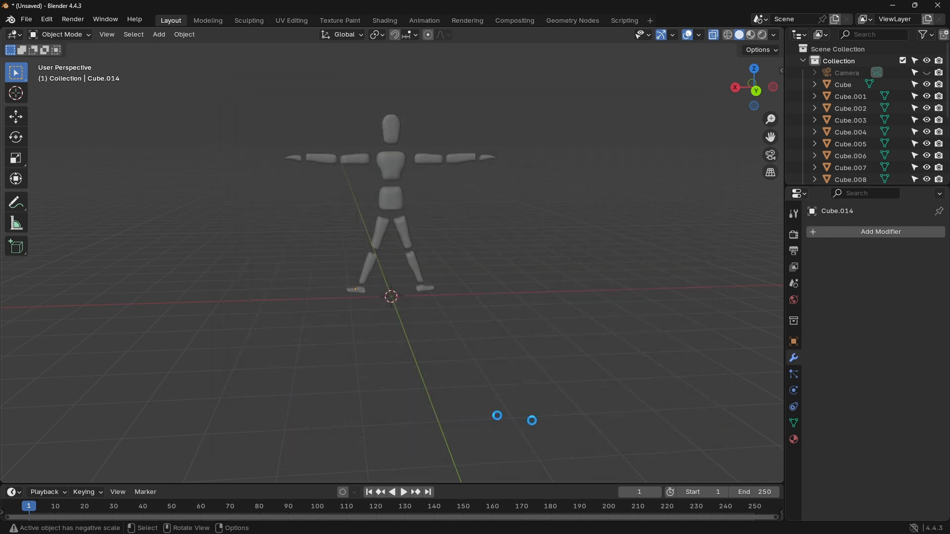